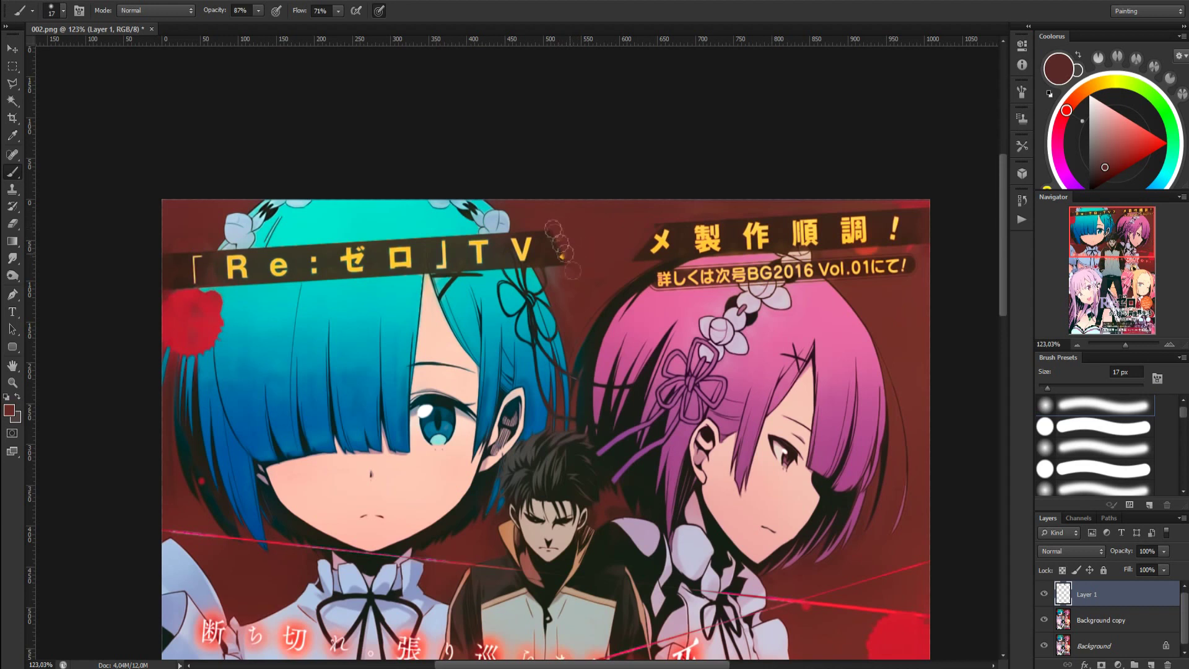
Paint sampled teal tones over the middle of the title banner crossing the blue-haired girl's head
{"action": "left_click", "coordinate": [338, 230], "text": "alt"}
{"action": "mouse_move", "coordinate": [329, 256]}
{"action": "left_mouse_down"}
{"action": "mouse_move", "coordinate": [363, 235]}
{"action": "mouse_move", "coordinate": [274, 259]}
{"action": "mouse_move", "coordinate": [377, 234]}
{"action": "mouse_move", "coordinate": [469, 241]}
{"action": "mouse_move", "coordinate": [460, 232]}
{"action": "left_mouse_up"}
{"action": "left_click", "coordinate": [448, 214], "text": "alt"}
{"action": "left_click", "coordinate": [344, 285], "text": "alt"}
{"action": "mouse_move", "coordinate": [346, 279]}
{"action": "left_mouse_down"}
{"action": "mouse_move", "coordinate": [401, 300]}
{"action": "mouse_move", "coordinate": [311, 299]}
{"action": "mouse_move", "coordinate": [298, 287]}
{"action": "mouse_move", "coordinate": [265, 307]}
{"action": "mouse_move", "coordinate": [235, 299]}
{"action": "mouse_move", "coordinate": [427, 284]}
{"action": "mouse_move", "coordinate": [297, 267]}
{"action": "left_mouse_up"}
Cover the lower caption over the pink-haired girl's head with sampled pink on the hair and dark red beside it
{"action": "left_click", "coordinate": [658, 296], "text": "alt"}
{"action": "mouse_move", "coordinate": [656, 296]}
{"action": "left_mouse_down"}
{"action": "mouse_move", "coordinate": [682, 272]}
{"action": "mouse_move", "coordinate": [649, 298]}
{"action": "mouse_move", "coordinate": [730, 284]}
{"action": "mouse_move", "coordinate": [748, 200]}
{"action": "mouse_move", "coordinate": [723, 288]}
{"action": "mouse_move", "coordinate": [750, 269]}
{"action": "mouse_move", "coordinate": [744, 282]}
{"action": "mouse_move", "coordinate": [761, 271]}
{"action": "mouse_move", "coordinate": [793, 288]}
{"action": "mouse_move", "coordinate": [774, 275]}
{"action": "mouse_move", "coordinate": [794, 270]}
{"action": "mouse_move", "coordinate": [826, 290]}
{"action": "mouse_move", "coordinate": [768, 285]}
{"action": "left_mouse_up"}
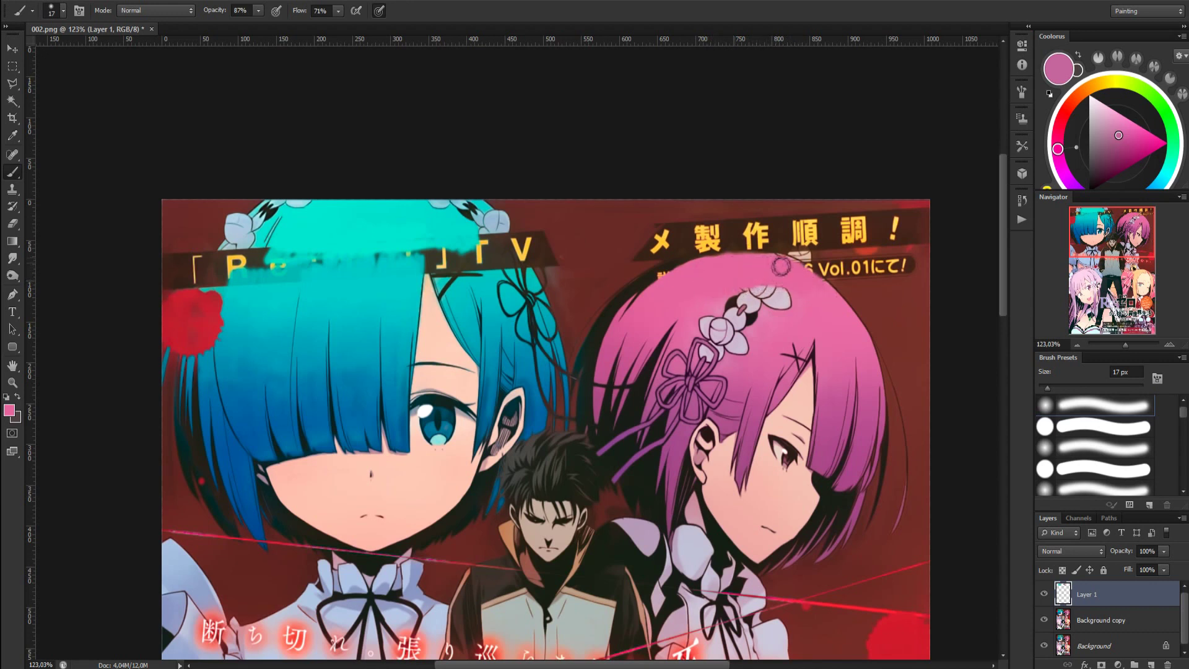
{"action": "left_click", "coordinate": [908, 273], "text": "alt"}
{"action": "mouse_move", "coordinate": [905, 270]}
{"action": "left_mouse_down"}
{"action": "mouse_move", "coordinate": [869, 263]}
{"action": "mouse_move", "coordinate": [879, 269]}
{"action": "mouse_move", "coordinate": [842, 280]}
{"action": "mouse_move", "coordinate": [873, 274]}
{"action": "left_mouse_up"}
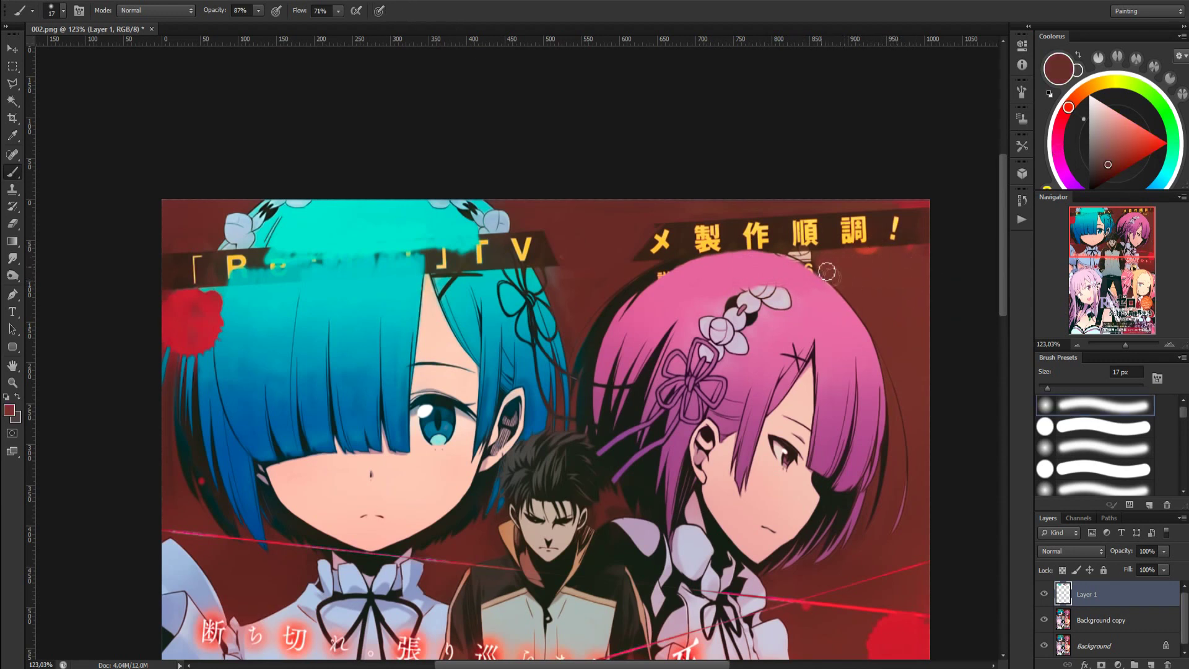
Paint sampled background reds over the upper caption banner above the pink-haired girl, out to the image's edge
{"action": "mouse_move", "coordinate": [666, 233]}
{"action": "left_mouse_down"}
{"action": "mouse_move", "coordinate": [660, 258]}
{"action": "mouse_move", "coordinate": [734, 245]}
{"action": "mouse_move", "coordinate": [659, 250]}
{"action": "mouse_move", "coordinate": [698, 233]}
{"action": "mouse_move", "coordinate": [768, 227]}
{"action": "mouse_move", "coordinate": [592, 251]}
{"action": "mouse_move", "coordinate": [636, 239]}
{"action": "mouse_move", "coordinate": [595, 258]}
{"action": "mouse_move", "coordinate": [637, 232]}
{"action": "mouse_move", "coordinate": [761, 243]}
{"action": "mouse_move", "coordinate": [818, 223]}
{"action": "mouse_move", "coordinate": [857, 235]}
{"action": "left_mouse_up"}
{"action": "left_click", "coordinate": [867, 205], "text": "alt"}
{"action": "left_click", "coordinate": [869, 251], "text": "alt"}
{"action": "left_click_drag", "start_coordinate": [864, 249], "coordinate": [874, 247]}
{"action": "left_click", "coordinate": [912, 204], "text": "alt"}
{"action": "mouse_move", "coordinate": [908, 212]}
{"action": "left_mouse_down"}
{"action": "mouse_move", "coordinate": [930, 244]}
{"action": "mouse_move", "coordinate": [912, 251]}
{"action": "mouse_move", "coordinate": [851, 233]}
{"action": "mouse_move", "coordinate": [857, 224]}
{"action": "mouse_move", "coordinate": [921, 254]}
{"action": "mouse_move", "coordinate": [894, 242]}
{"action": "mouse_move", "coordinate": [904, 231]}
{"action": "mouse_move", "coordinate": [921, 266]}
{"action": "left_mouse_up"}
{"action": "left_click", "coordinate": [900, 269], "text": "alt"}
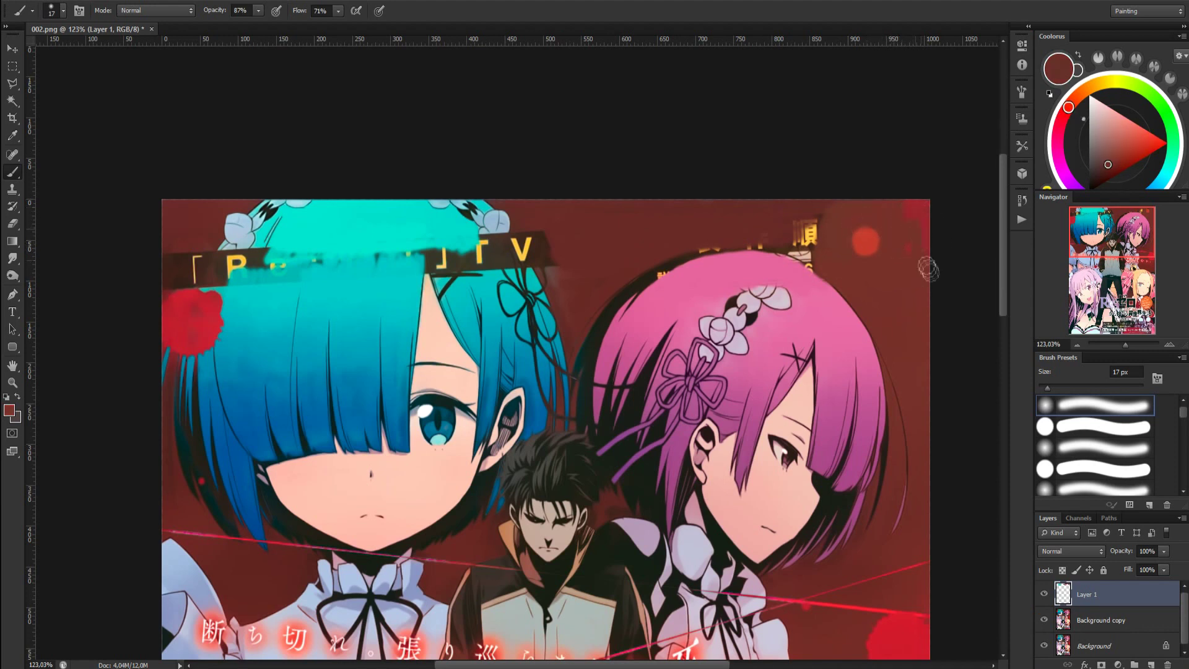
Cover the leftover 順 fragment above the pink hair with background red and rebuild the hair's upper edge in sampled pink
{"action": "left_click", "coordinate": [768, 228], "text": "alt"}
{"action": "mouse_move", "coordinate": [768, 227]}
{"action": "left_mouse_down"}
{"action": "mouse_move", "coordinate": [811, 235]}
{"action": "mouse_move", "coordinate": [809, 278]}
{"action": "left_mouse_up"}
{"action": "left_click", "coordinate": [760, 255], "text": "alt"}
{"action": "left_click", "coordinate": [836, 294], "text": "alt"}
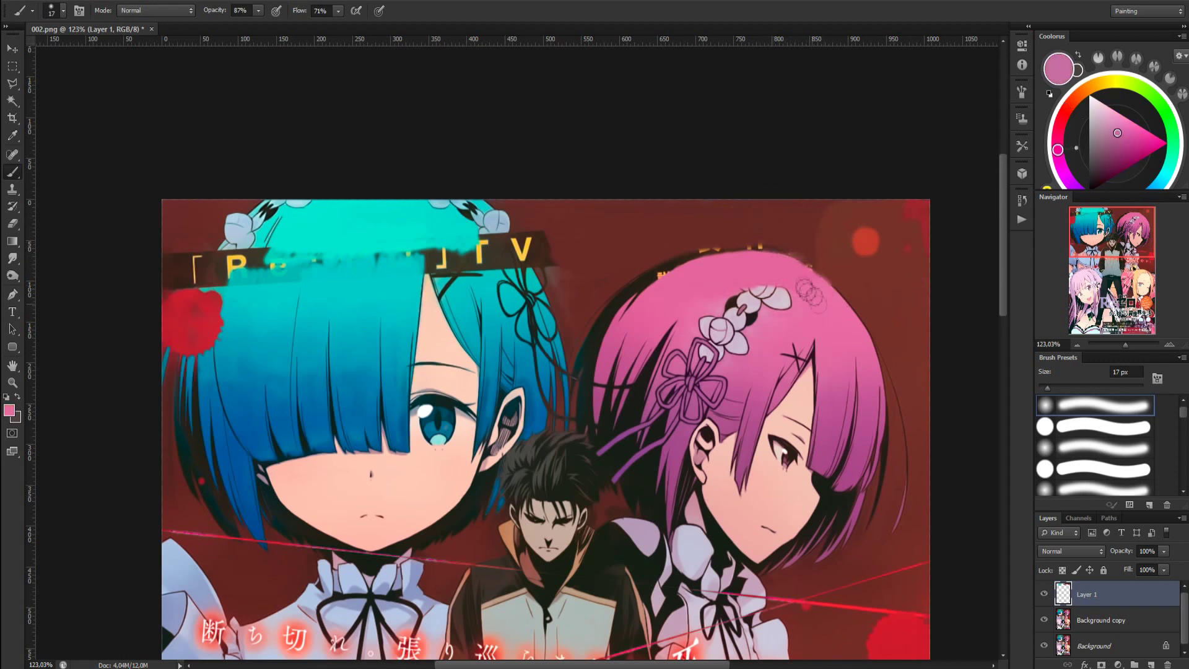
{"action": "left_click", "coordinate": [856, 279], "text": "alt"}
Paint over the remaining banner letters across the blue hair with sampled teal tones
{"action": "left_click", "coordinate": [381, 282], "text": "alt"}
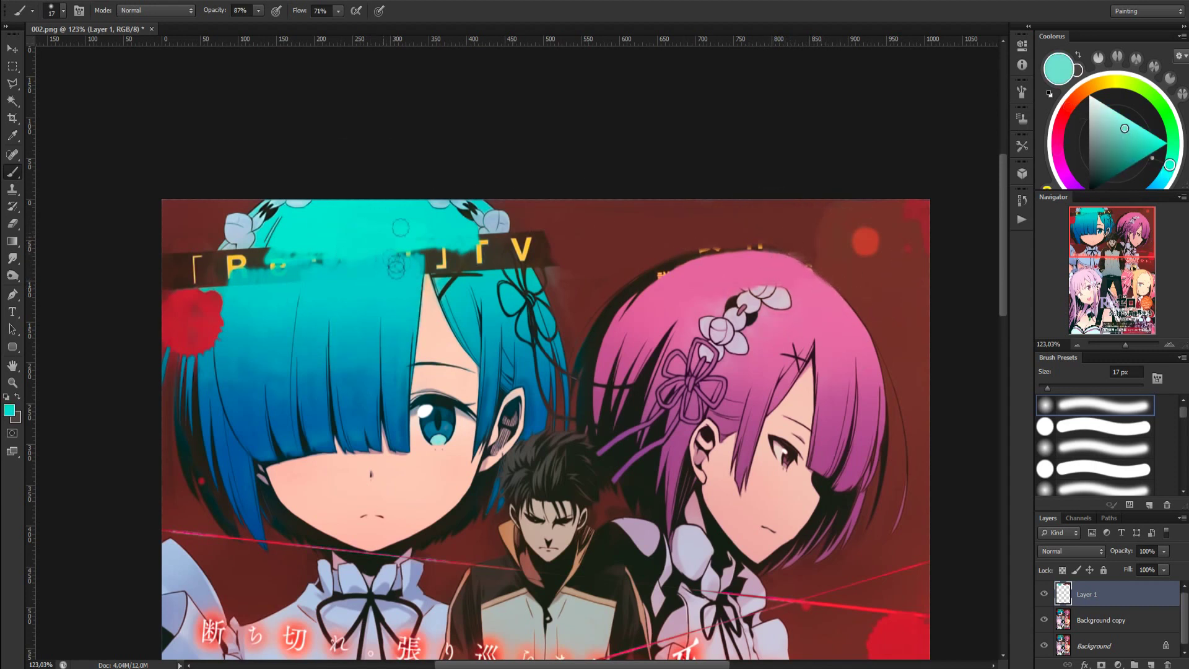
{"action": "mouse_move", "coordinate": [367, 262]}
{"action": "left_mouse_down"}
{"action": "mouse_move", "coordinate": [274, 247]}
{"action": "mouse_move", "coordinate": [234, 264]}
{"action": "mouse_move", "coordinate": [311, 251]}
{"action": "mouse_move", "coordinate": [306, 289]}
{"action": "mouse_move", "coordinate": [378, 276]}
{"action": "mouse_move", "coordinate": [211, 286]}
{"action": "mouse_move", "coordinate": [248, 268]}
{"action": "mouse_move", "coordinate": [217, 268]}
{"action": "mouse_move", "coordinate": [263, 257]}
{"action": "mouse_move", "coordinate": [221, 265]}
{"action": "mouse_move", "coordinate": [335, 225]}
{"action": "mouse_move", "coordinate": [285, 260]}
{"action": "mouse_move", "coordinate": [410, 255]}
{"action": "left_mouse_up"}
{"action": "left_click", "coordinate": [318, 282], "text": "alt"}
{"action": "left_click", "coordinate": [232, 269], "text": "alt"}
{"action": "left_click", "coordinate": [485, 278], "text": "alt"}
{"action": "mouse_move", "coordinate": [486, 265]}
{"action": "left_mouse_down"}
{"action": "mouse_move", "coordinate": [443, 271]}
{"action": "mouse_move", "coordinate": [458, 261]}
{"action": "mouse_move", "coordinate": [434, 243]}
{"action": "mouse_move", "coordinate": [562, 263]}
{"action": "mouse_move", "coordinate": [547, 271]}
{"action": "mouse_move", "coordinate": [536, 255]}
{"action": "mouse_move", "coordinate": [485, 277]}
{"action": "mouse_move", "coordinate": [522, 258]}
{"action": "left_mouse_up"}
{"action": "left_click", "coordinate": [435, 238], "text": "alt"}
Remove the banner's ends beside the blue-haired girl's head with sampled background red and rebuild the hair's outer edges in teal
{"action": "left_click", "coordinate": [556, 238], "text": "alt"}
{"action": "left_click", "coordinate": [484, 263], "text": "alt"}
{"action": "left_click", "coordinate": [440, 221], "text": "alt"}
{"action": "left_click", "coordinate": [188, 241], "text": "alt"}
{"action": "mouse_move", "coordinate": [173, 257]}
{"action": "left_mouse_down"}
{"action": "mouse_move", "coordinate": [216, 236]}
{"action": "mouse_move", "coordinate": [185, 286]}
{"action": "left_mouse_up"}
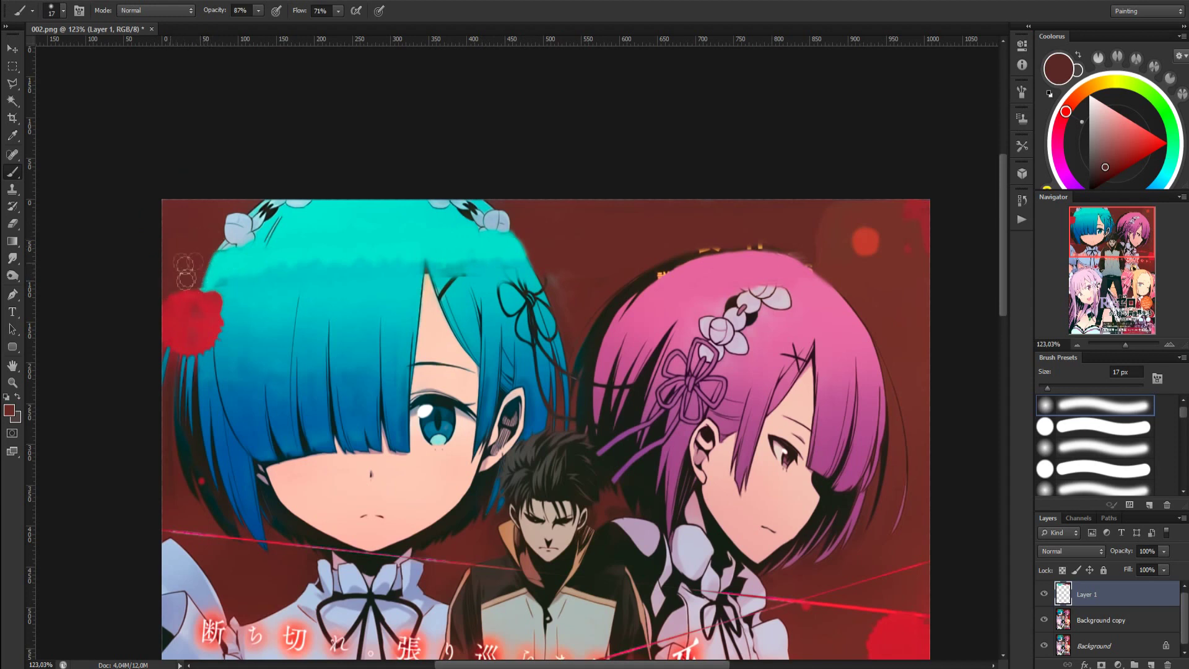
{"action": "left_click", "coordinate": [473, 278], "text": "alt"}
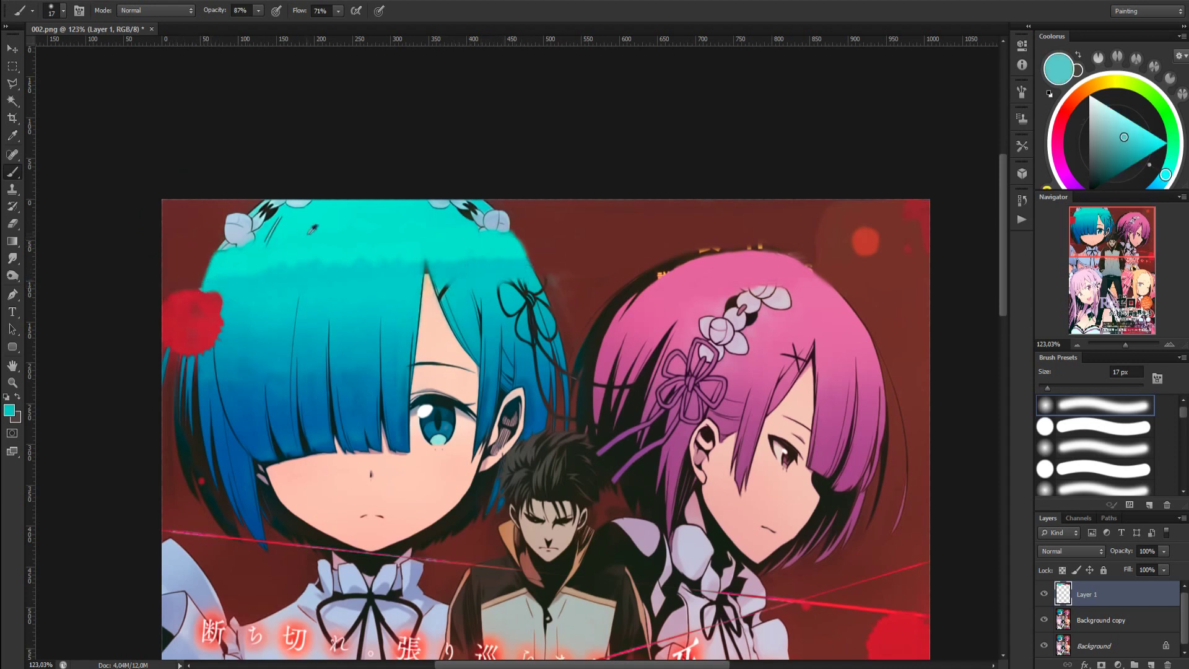
{"action": "left_click", "coordinate": [215, 231], "text": "alt"}
Smooth the repainted red background above the pink hair with sampled reds, lowering the brush opacity to 20%
{"action": "scroll", "coordinate": [812, 341], "scroll_direction": "down", "scroll_amount": 1}
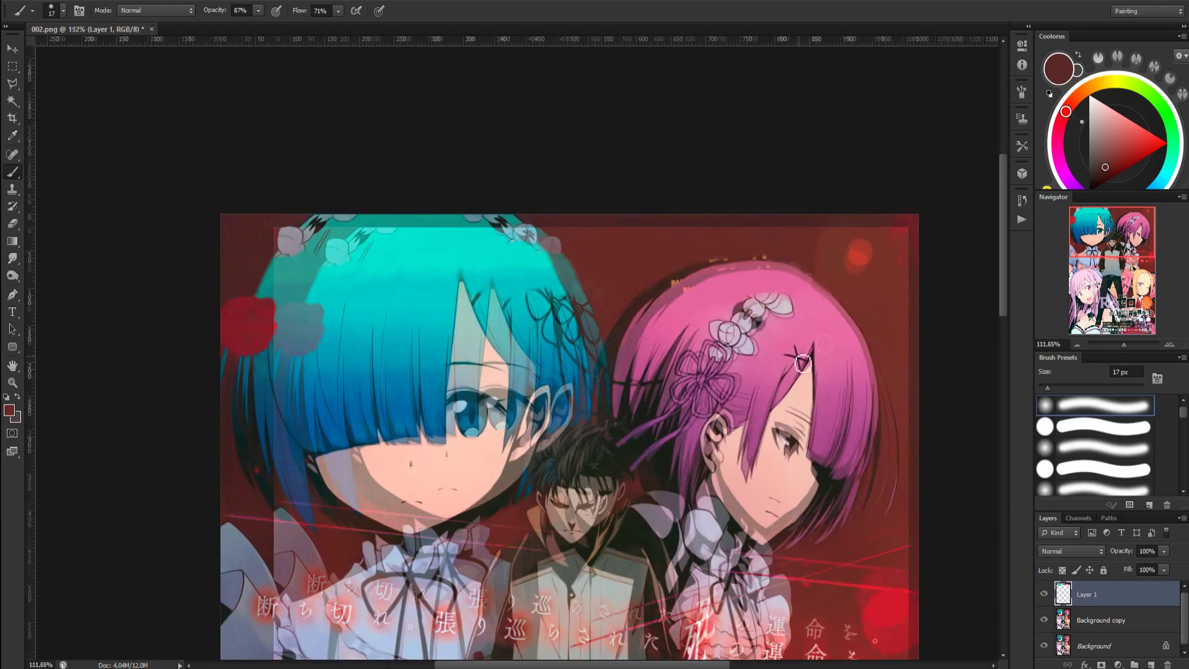
{"action": "scroll", "coordinate": [850, 294], "scroll_direction": "up", "scroll_amount": 6}
{"action": "left_click", "coordinate": [770, 240], "text": "alt"}
{"action": "left_click_drag", "start_coordinate": [770, 240], "coordinate": [797, 233]}
{"action": "left_click", "coordinate": [768, 190], "text": "alt"}
{"action": "left_click", "coordinate": [784, 171], "text": "alt"}
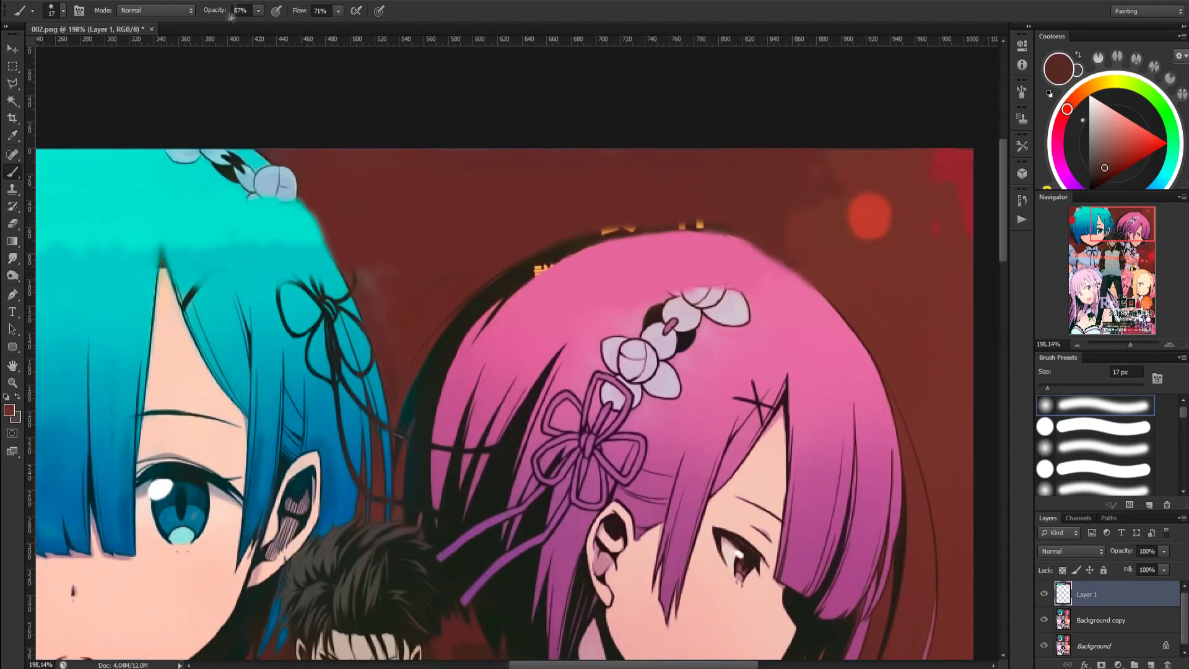
{"action": "key", "text": "2"}
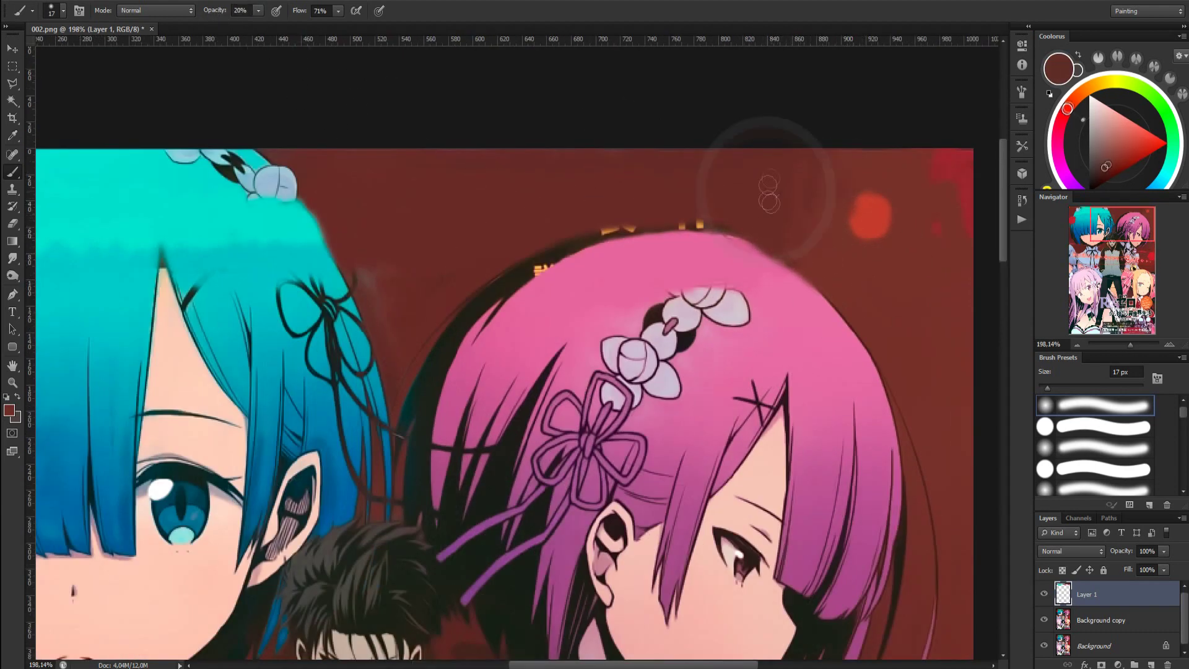
{"action": "left_click", "coordinate": [802, 158], "text": "alt"}
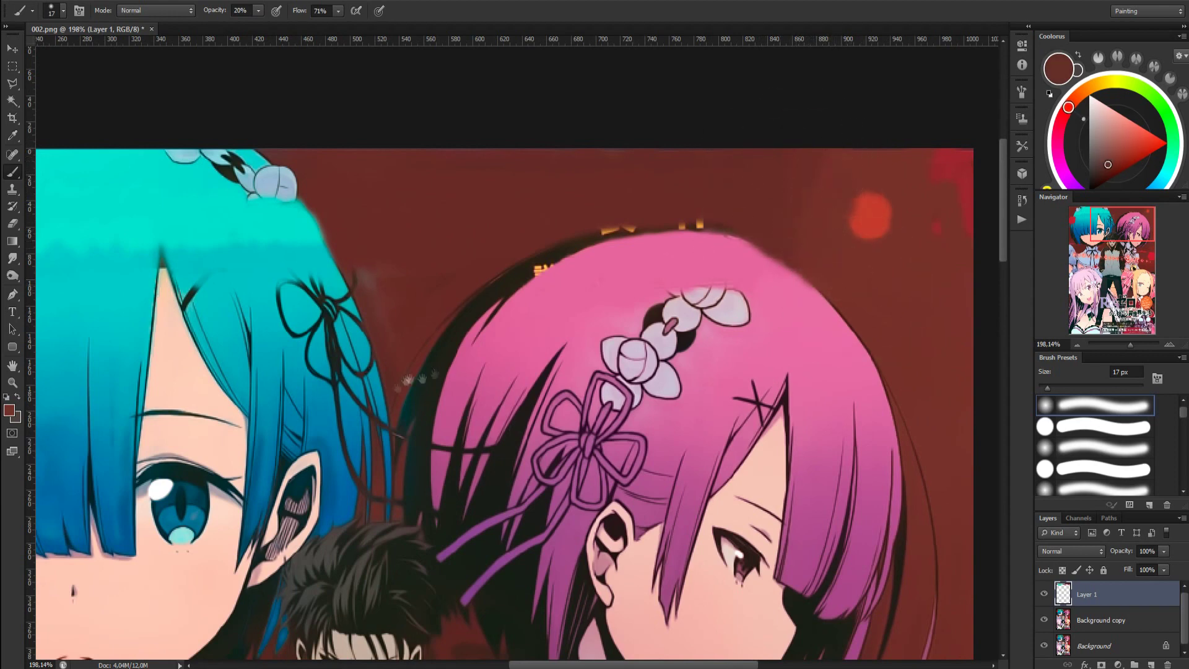
Blend the hard band across the blue hair's crown with sampled teals at 25% brush opacity
{"action": "left_click_drag", "start_coordinate": [439, 370], "coordinate": [830, 331]}
{"action": "left_click", "coordinate": [268, 252], "text": "alt"}
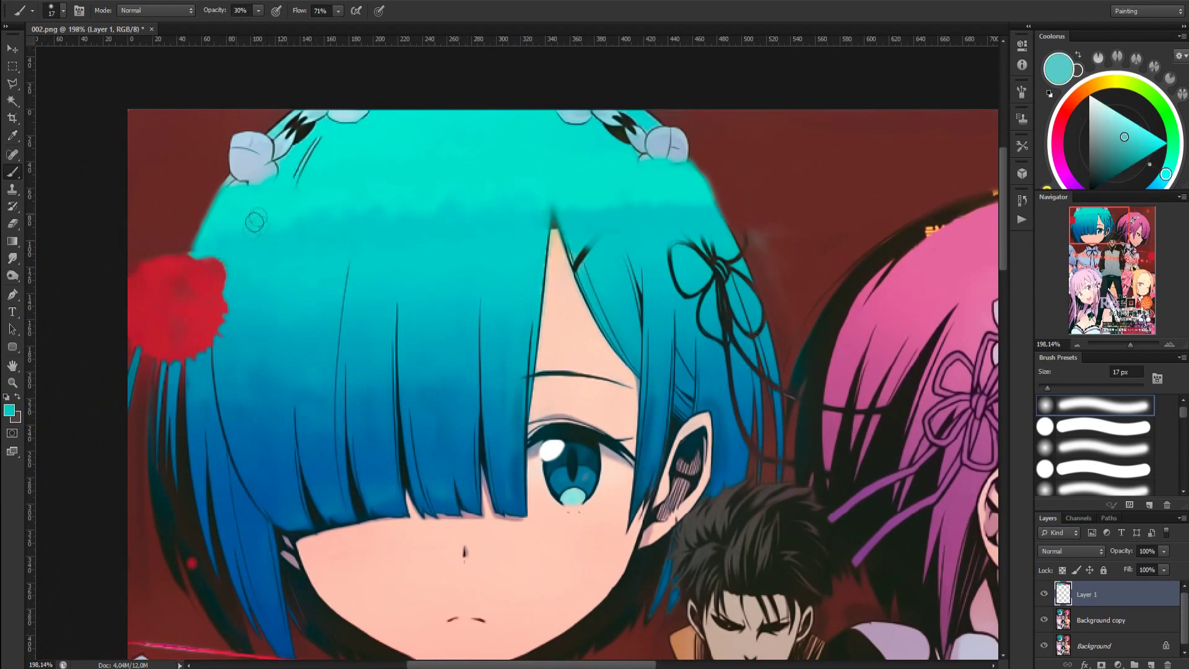
{"action": "left_click", "coordinate": [294, 190], "text": "alt"}
{"action": "left_click", "coordinate": [218, 239], "text": "alt"}
{"action": "left_click", "coordinate": [319, 207], "text": "alt"}
{"action": "left_click_drag", "start_coordinate": [223, 13], "coordinate": [220, 13]}
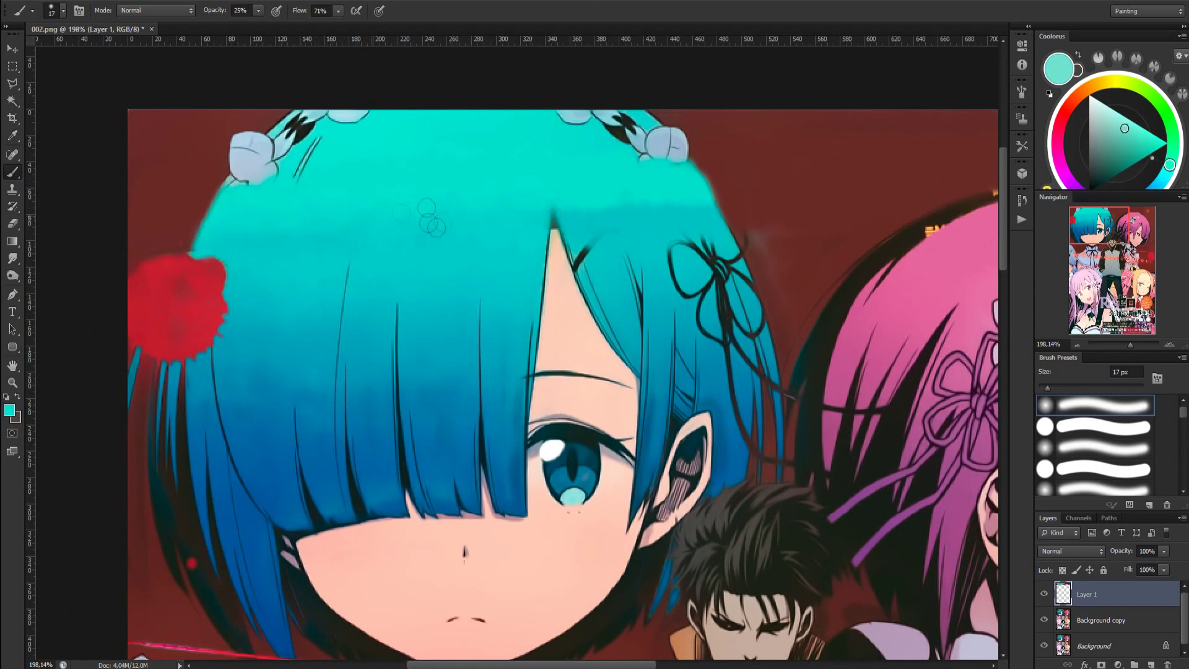
{"action": "left_click", "coordinate": [573, 226], "text": "alt"}
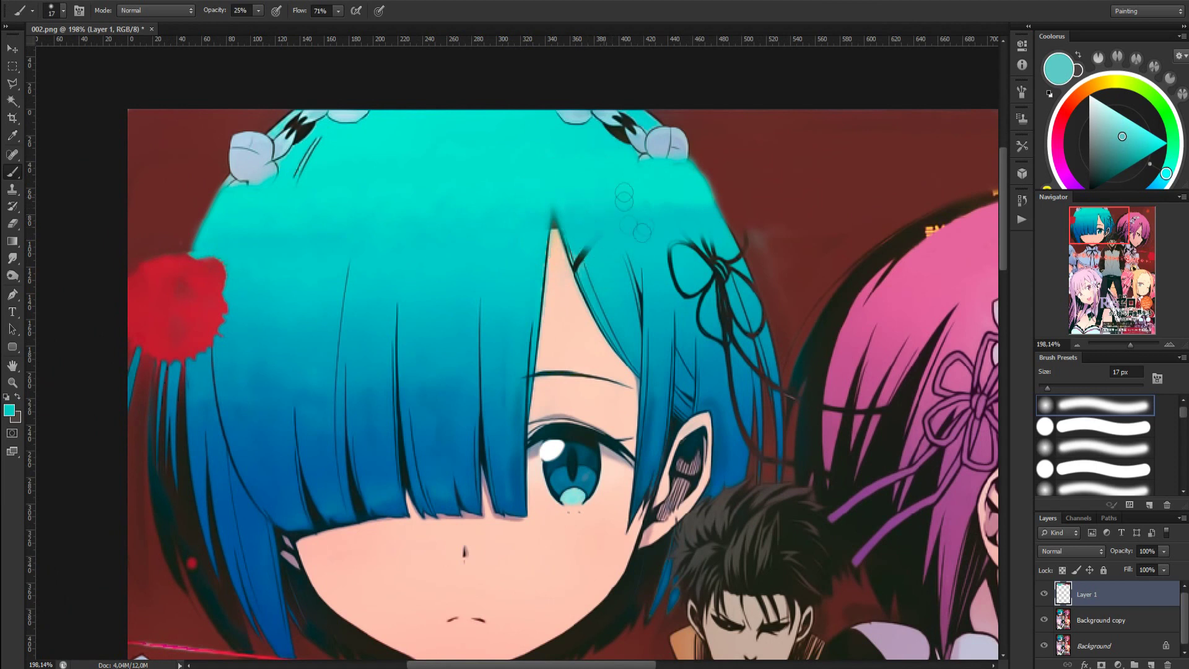
Refine the blue hair's outer edge below the flower headband with sampled teal and smooth the adjoining red background at 68% flow
{"action": "left_click", "coordinate": [673, 166], "text": "alt"}
{"action": "left_click", "coordinate": [724, 174], "text": "alt"}
{"action": "mouse_move", "coordinate": [700, 164]}
{"action": "left_mouse_down"}
{"action": "mouse_move", "coordinate": [730, 207]}
{"action": "mouse_move", "coordinate": [711, 191]}
{"action": "left_mouse_up"}
{"action": "left_click", "coordinate": [697, 186], "text": "alt"}
{"action": "left_click", "coordinate": [745, 213], "text": "alt"}
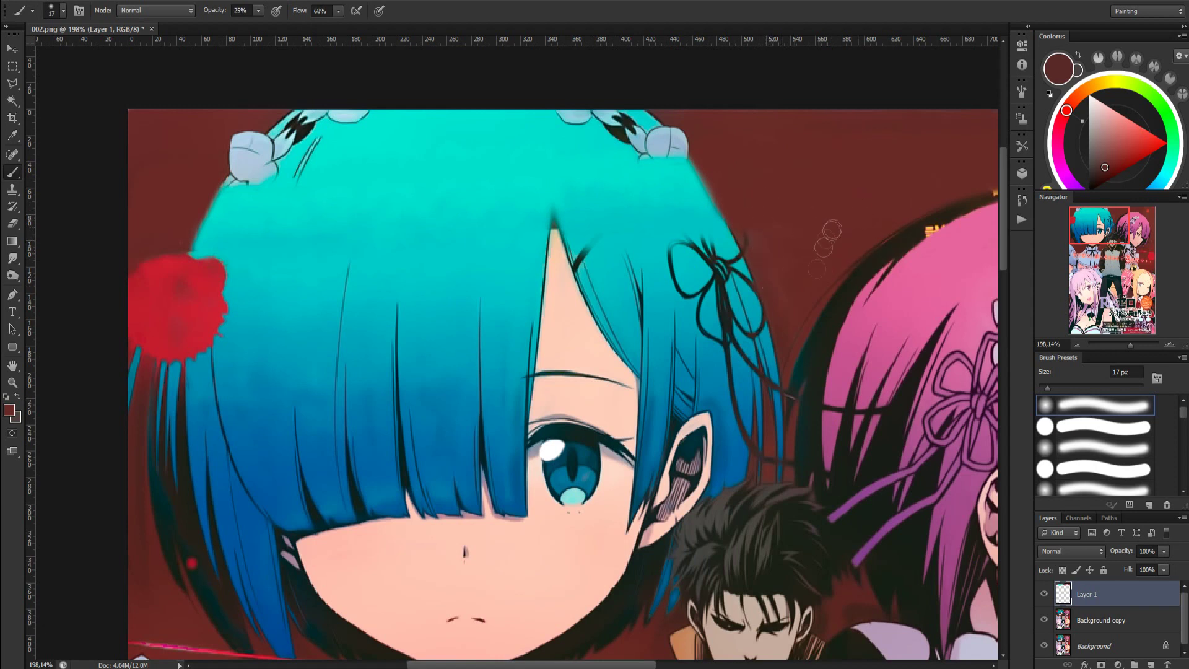
Even out the teal gradient over the blue-haired girl's crown and above her hair parting with repeatedly sampled hair tones
{"action": "left_click", "coordinate": [437, 175], "text": "alt"}
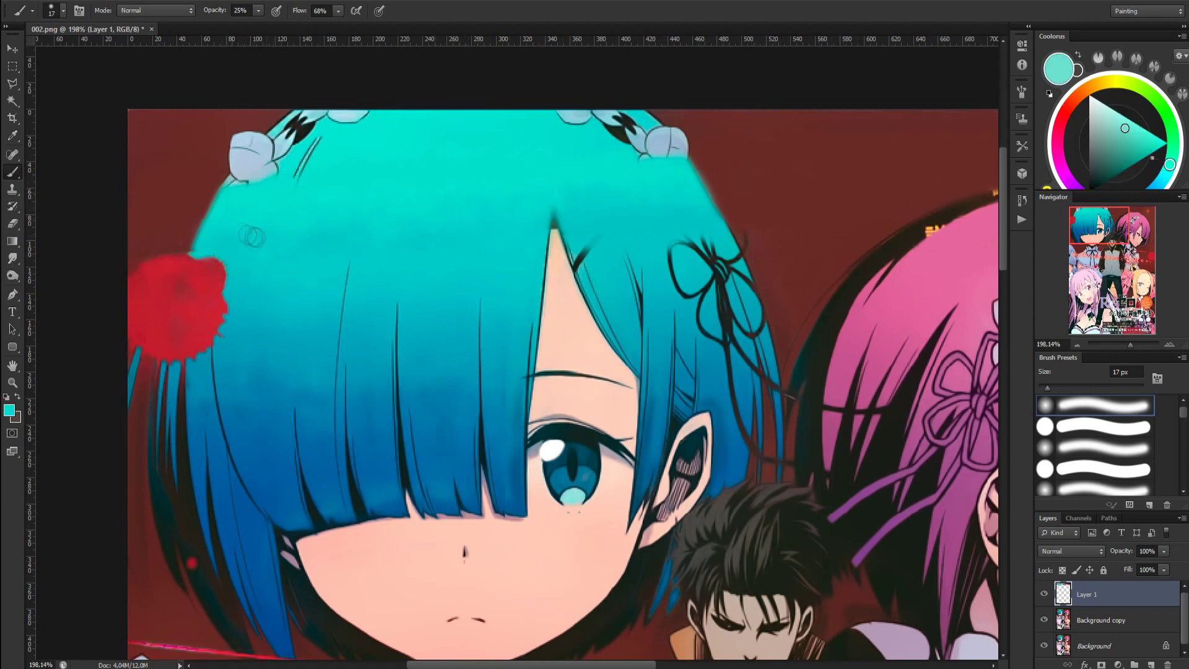
{"action": "scroll", "coordinate": [620, 240], "scroll_direction": "down", "scroll_amount": 5}
{"action": "scroll", "coordinate": [644, 249], "scroll_direction": "up", "scroll_amount": 2}
{"action": "left_click", "coordinate": [505, 189], "text": "alt"}
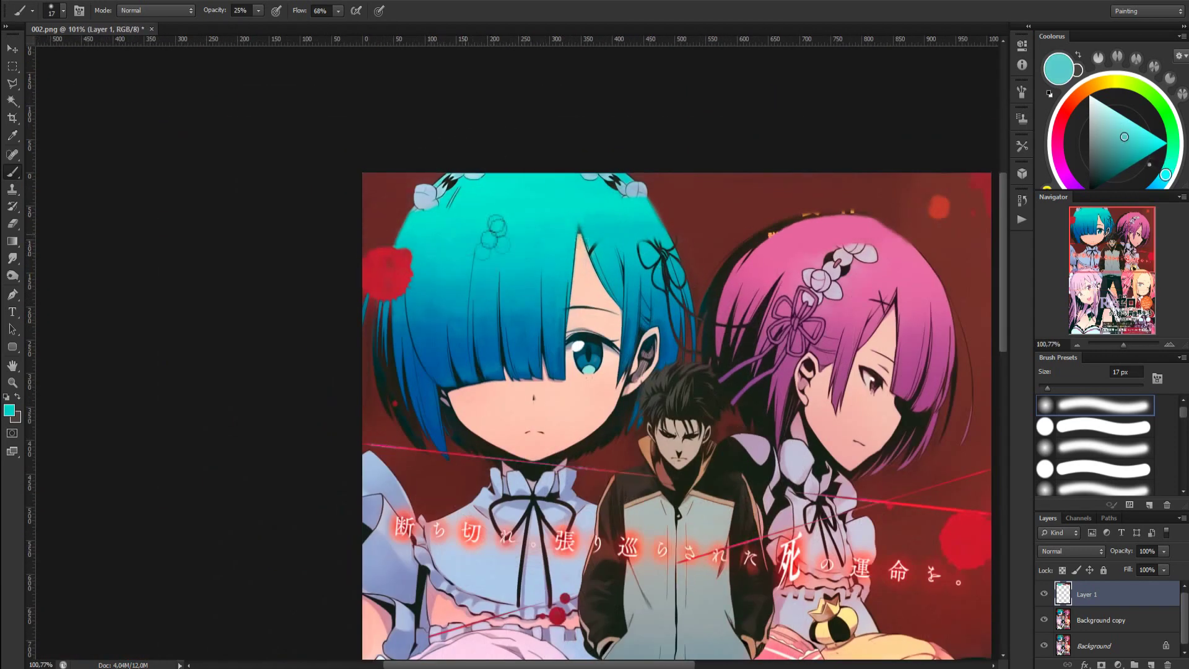
{"action": "left_click", "coordinate": [575, 234], "text": "alt"}
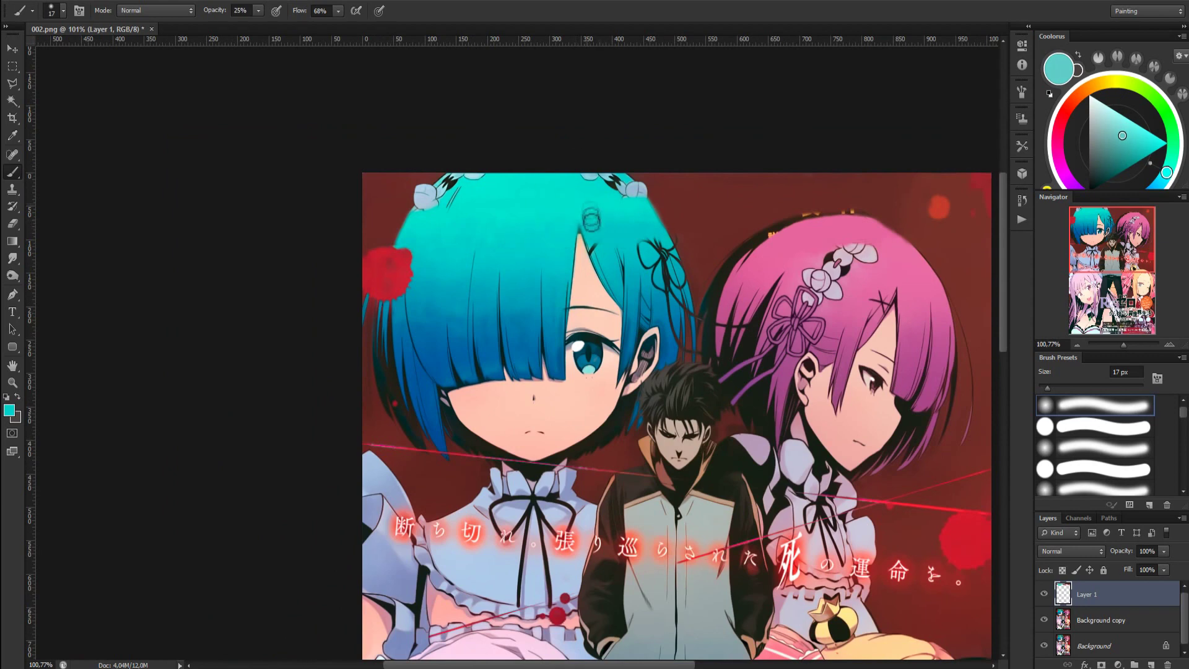
{"action": "left_click", "coordinate": [587, 214], "text": "alt"}
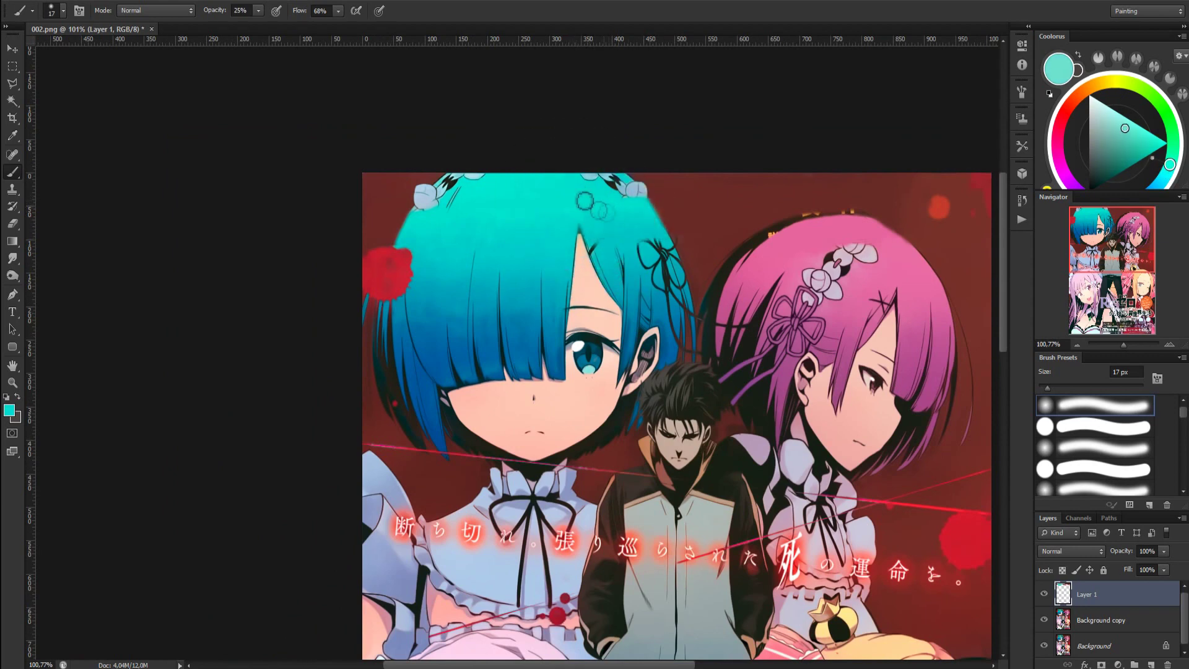
{"action": "scroll", "coordinate": [626, 198], "scroll_direction": "up", "scroll_amount": 3}
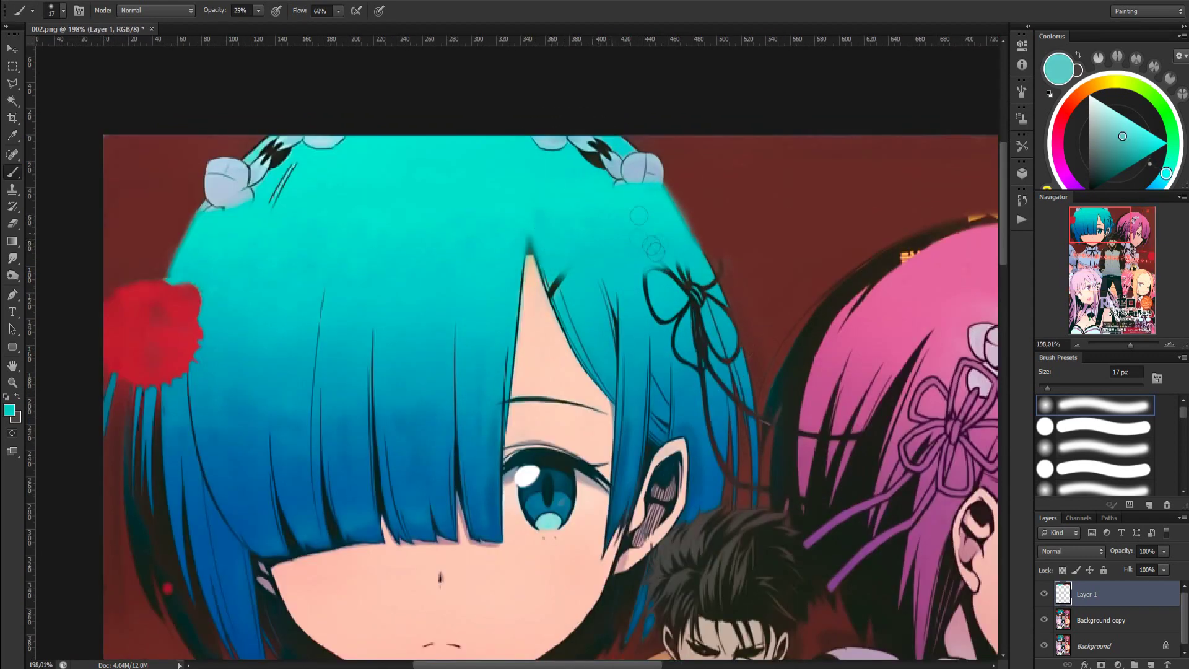
{"action": "left_click", "coordinate": [693, 209], "text": "alt"}
Paint sampled blouse blue over the 切 character, its red glow and part of ち, reaching 41% opacity and 100% flow
{"action": "scroll", "coordinate": [335, 384], "scroll_direction": "down", "scroll_amount": 5}
{"action": "scroll", "coordinate": [292, 582], "scroll_direction": "up", "scroll_amount": 6}
{"action": "left_click_drag", "start_coordinate": [528, 364], "coordinate": [621, 259]}
{"action": "left_click", "coordinate": [478, 278], "text": "alt"}
{"action": "left_click_drag", "start_coordinate": [473, 291], "coordinate": [457, 272]}
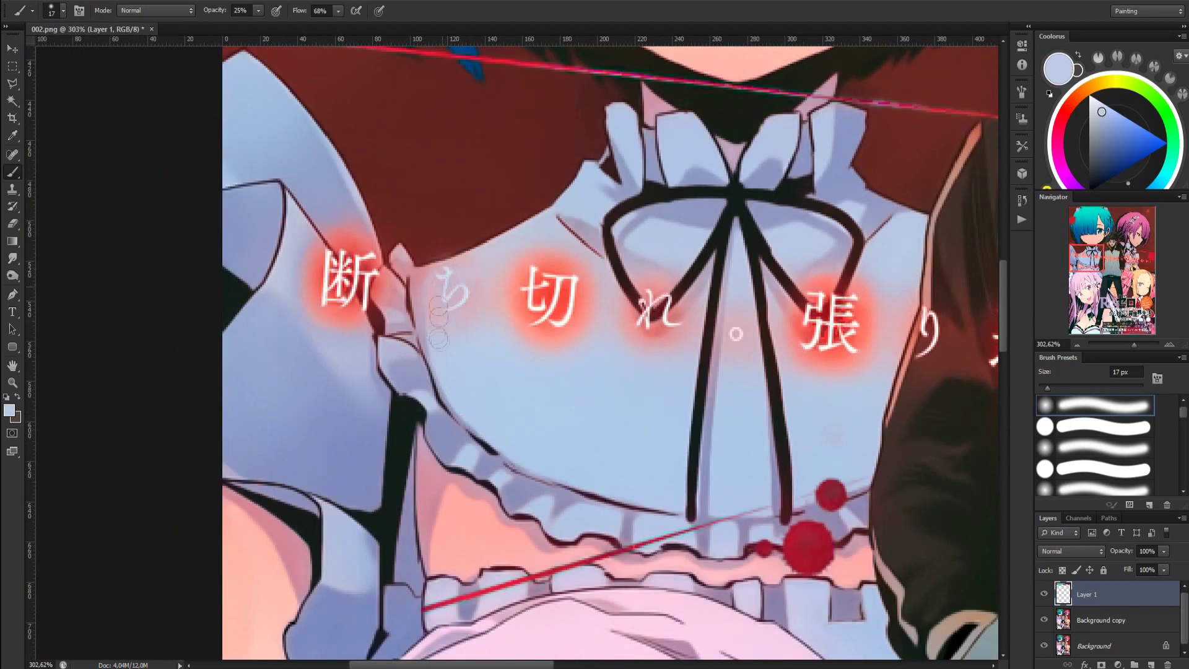
{"action": "left_click", "coordinate": [508, 343], "text": "alt"}
{"action": "left_click_drag", "start_coordinate": [531, 267], "coordinate": [557, 328]}
{"action": "mouse_move", "coordinate": [524, 291]}
{"action": "left_mouse_down"}
{"action": "mouse_move", "coordinate": [533, 344]}
{"action": "mouse_move", "coordinate": [557, 250]}
{"action": "mouse_move", "coordinate": [542, 343]}
{"action": "mouse_move", "coordinate": [594, 296]}
{"action": "left_mouse_up"}
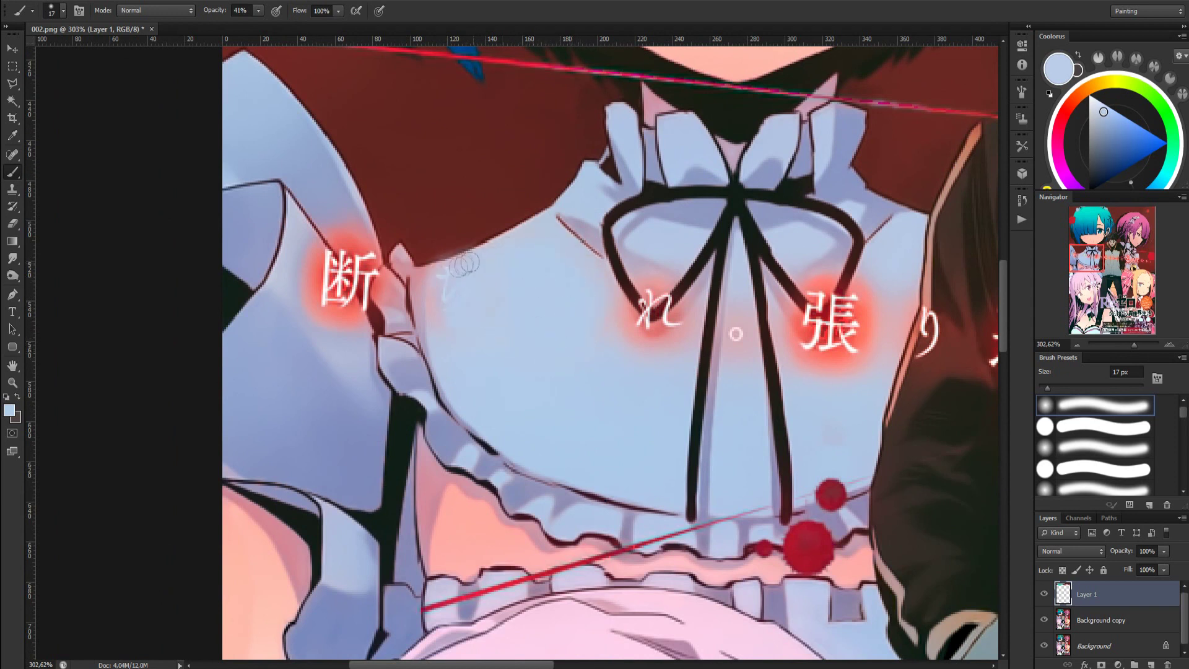
Reduce the brush to 6 px and cover the rest of ち while restoring the blouse's edge beside the frill
{"action": "left_click", "coordinate": [437, 353], "text": "alt"}
{"action": "key", "text": "bracketleft"}
{"action": "key", "text": "bracketleft"}
{"action": "key", "text": "bracketleft"}
{"action": "key", "text": "bracketleft"}
{"action": "key", "text": "bracketleft"}
{"action": "key", "text": "bracketleft"}
{"action": "left_click_drag", "start_coordinate": [419, 279], "coordinate": [427, 329]}
{"action": "left_click", "coordinate": [457, 288], "text": "alt"}
{"action": "left_click_drag", "start_coordinate": [459, 279], "coordinate": [436, 289]}
{"action": "left_click", "coordinate": [426, 337], "text": "alt"}
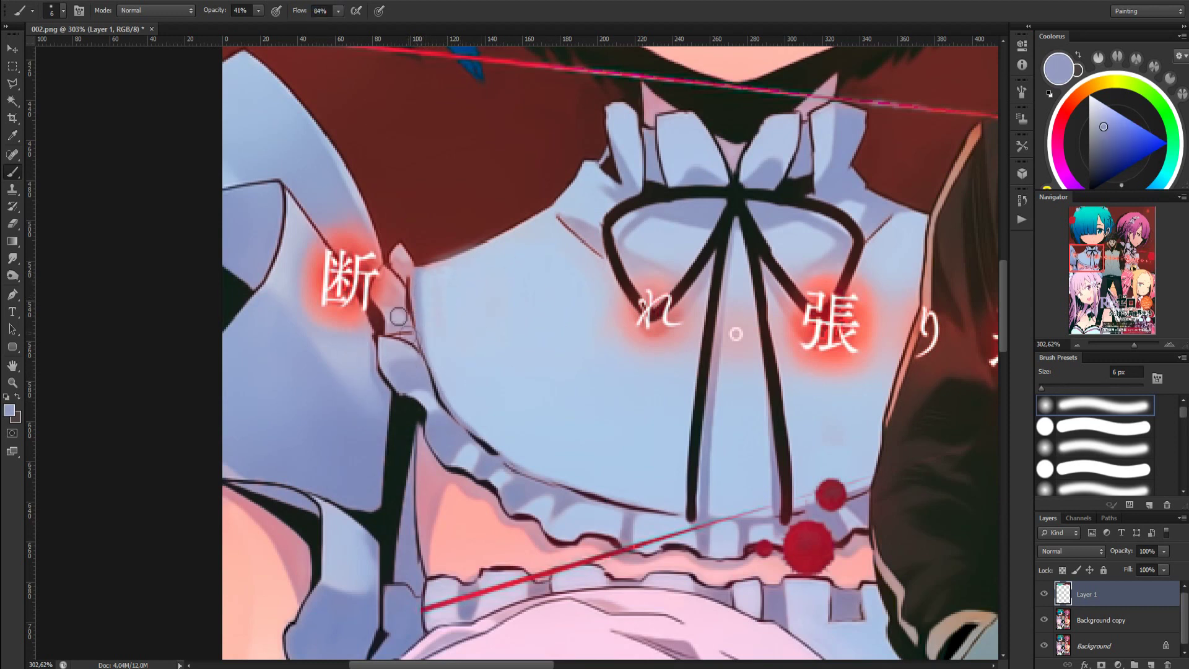
Refine the blouse's outline and the frill beside it with sampled blue and outline tones at 36% opacity
{"action": "left_click", "coordinate": [447, 273], "text": "alt"}
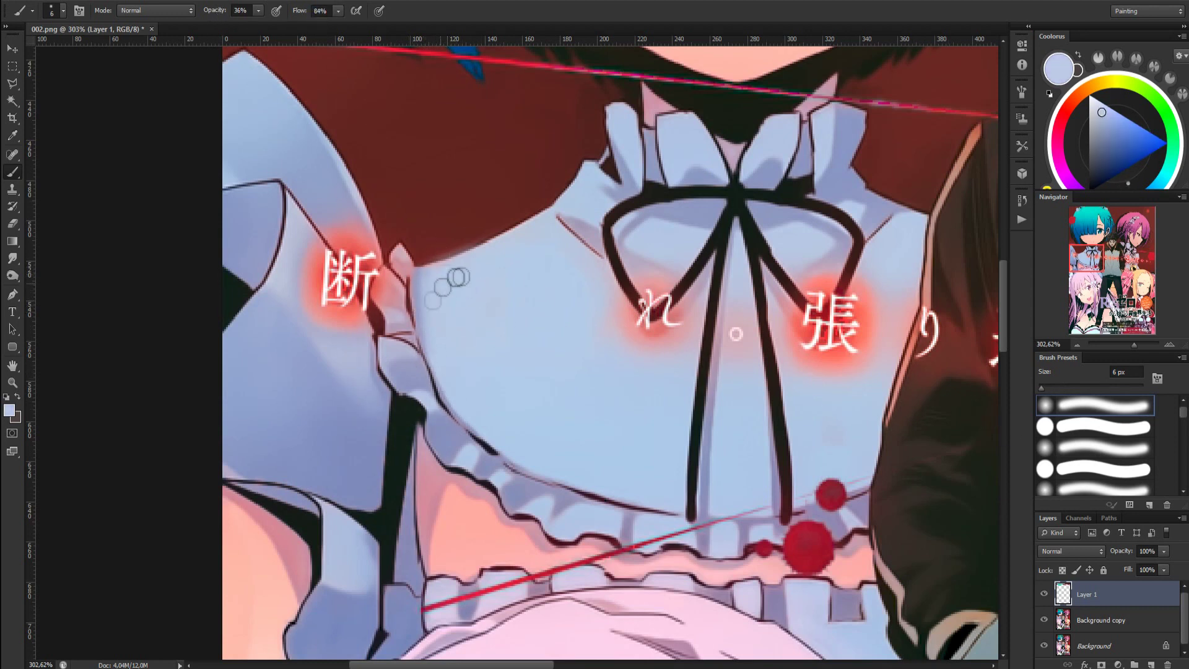
{"action": "left_click", "coordinate": [419, 282], "text": "alt"}
{"action": "left_click_drag", "start_coordinate": [421, 279], "coordinate": [426, 333]}
{"action": "left_click", "coordinate": [457, 304], "text": "alt"}
{"action": "left_click_drag", "start_coordinate": [442, 373], "coordinate": [429, 290]}
{"action": "left_click", "coordinate": [418, 298], "text": "alt"}
{"action": "left_click", "coordinate": [383, 304], "text": "alt"}
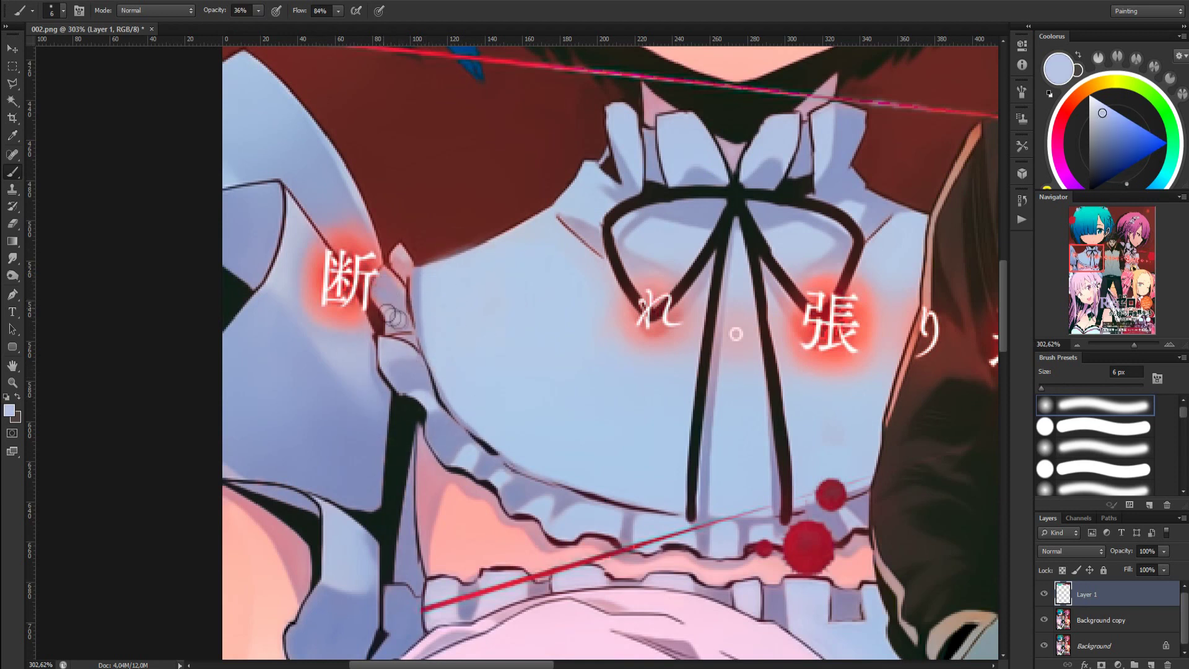
Fade the 断 character on the sleeve with sampled lavender and clean the frill's tip against the red background at 100% flow
{"action": "left_click", "coordinate": [372, 306], "text": "alt"}
{"action": "left_click", "coordinate": [279, 235], "text": "alt"}
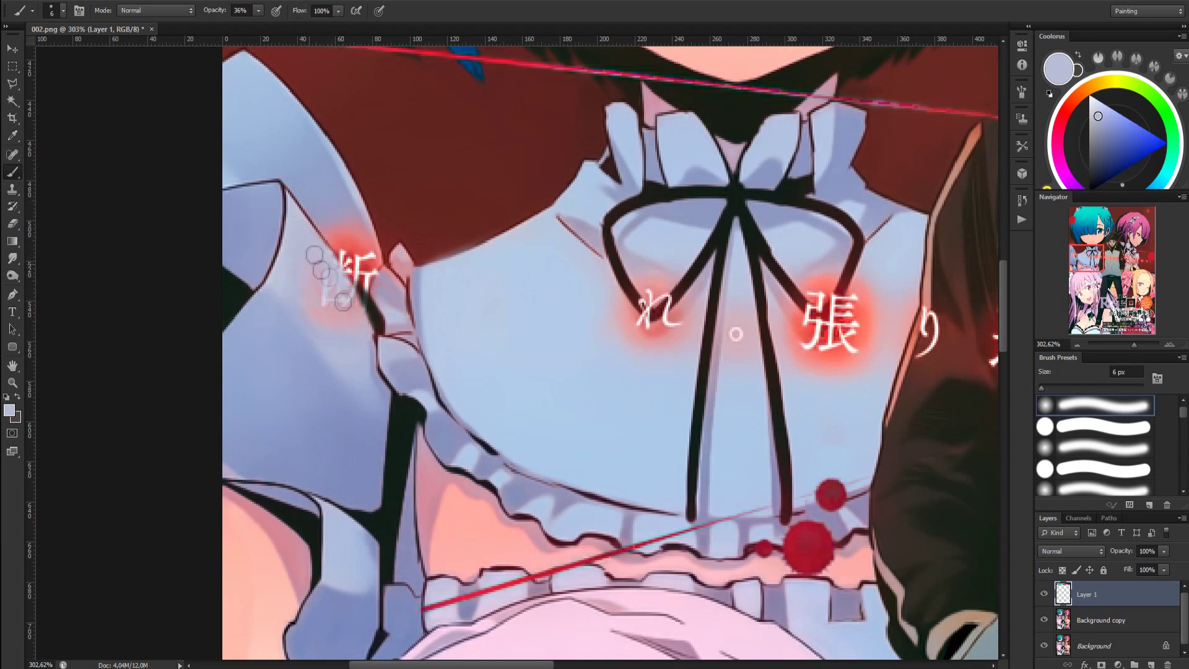
{"action": "left_click", "coordinate": [356, 214], "text": "alt"}
{"action": "left_click", "coordinate": [401, 274], "text": "alt"}
{"action": "left_click", "coordinate": [407, 240], "text": "alt"}
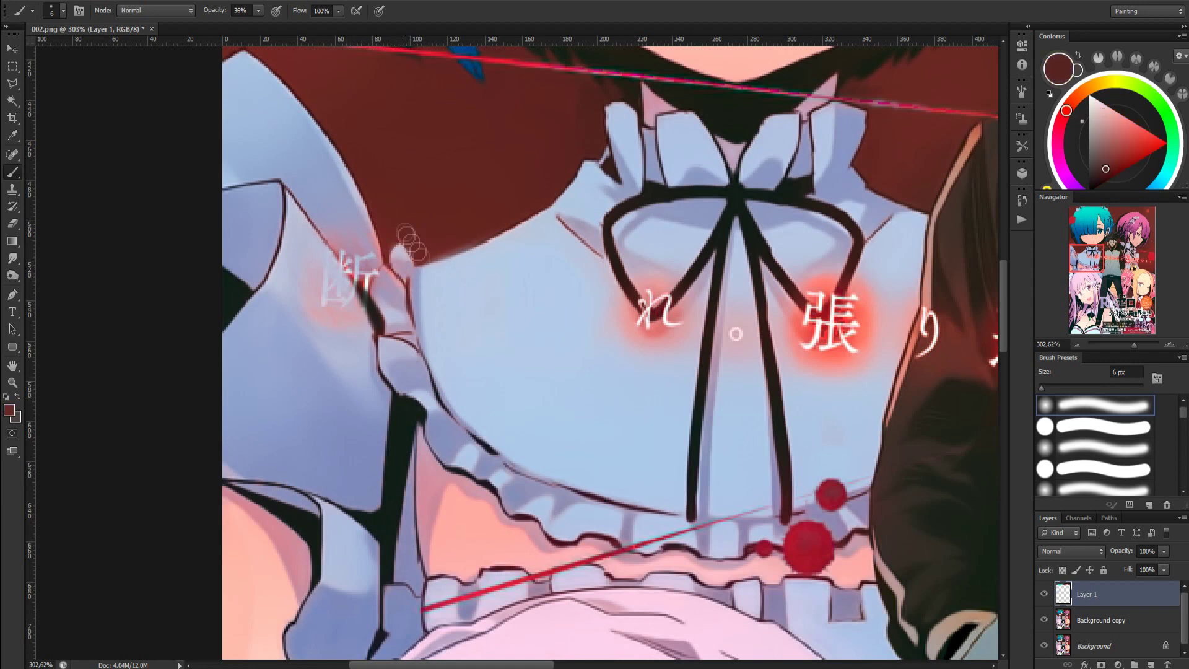
Set the brush opacity to 41% and paint over the れ character and its red glow at the bow's loop
{"action": "left_click", "coordinate": [632, 260], "text": "alt"}
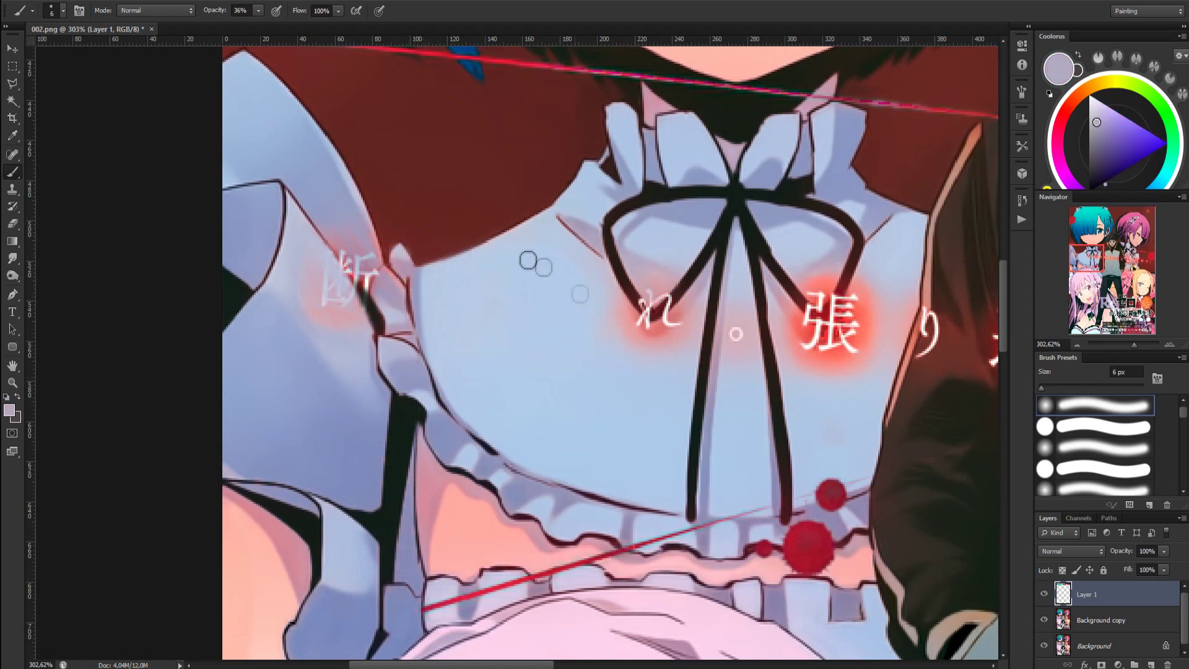
{"action": "key", "text": "4"}
{"action": "key", "text": "1"}
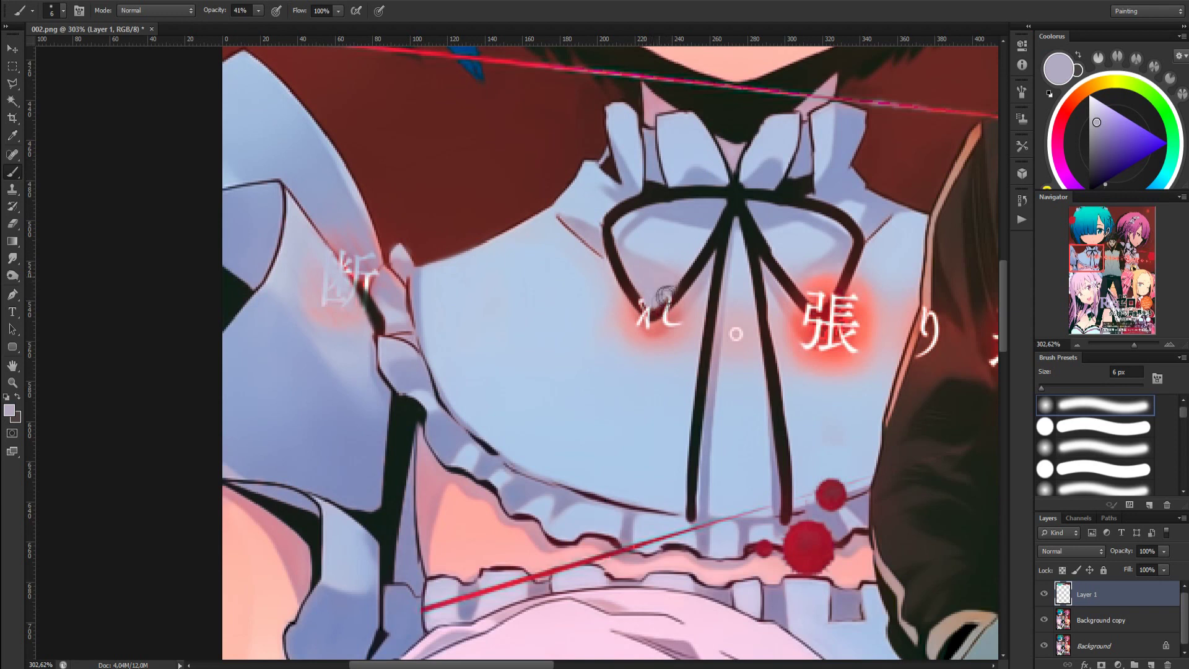
{"action": "left_click", "coordinate": [615, 340], "text": "alt"}
{"action": "mouse_move", "coordinate": [630, 345]}
{"action": "left_mouse_down"}
{"action": "mouse_move", "coordinate": [643, 316]}
{"action": "mouse_move", "coordinate": [654, 338]}
{"action": "mouse_move", "coordinate": [696, 311]}
{"action": "mouse_move", "coordinate": [666, 330]}
{"action": "mouse_move", "coordinate": [677, 351]}
{"action": "mouse_move", "coordinate": [649, 342]}
{"action": "mouse_move", "coordinate": [681, 337]}
{"action": "mouse_move", "coordinate": [656, 359]}
{"action": "mouse_move", "coordinate": [706, 318]}
{"action": "mouse_move", "coordinate": [674, 345]}
{"action": "mouse_move", "coordinate": [655, 325]}
{"action": "mouse_move", "coordinate": [644, 340]}
{"action": "mouse_move", "coordinate": [657, 338]}
{"action": "mouse_move", "coordinate": [469, 316]}
{"action": "mouse_move", "coordinate": [607, 309]}
{"action": "mouse_move", "coordinate": [690, 353]}
{"action": "mouse_move", "coordinate": [641, 345]}
{"action": "left_mouse_up"}
{"action": "left_click", "coordinate": [702, 294], "text": "alt"}
{"action": "left_click", "coordinate": [630, 403], "text": "alt"}
Cover the small 。 mark between the ribbon tails with sampled fabric tones, reducing the brush to 5 px
{"action": "left_click", "coordinate": [736, 267], "text": "alt"}
{"action": "mouse_move", "coordinate": [735, 342]}
{"action": "left_mouse_down"}
{"action": "mouse_move", "coordinate": [760, 398]}
{"action": "mouse_move", "coordinate": [749, 378]}
{"action": "left_mouse_up"}
{"action": "left_click", "coordinate": [711, 413], "text": "alt"}
{"action": "key", "text": "["}
{"action": "mouse_move", "coordinate": [725, 307]}
{"action": "left_mouse_down"}
{"action": "mouse_move", "coordinate": [719, 367]}
{"action": "mouse_move", "coordinate": [745, 337]}
{"action": "mouse_move", "coordinate": [748, 364]}
{"action": "mouse_move", "coordinate": [733, 426]}
{"action": "left_mouse_up"}
{"action": "left_click", "coordinate": [736, 283], "text": "alt"}
Lower the brush opacity to 29% and blend the light and shaded fabric between the ribbon tails
{"action": "left_click_drag", "start_coordinate": [222, 11], "coordinate": [215, 13]}
{"action": "left_click_drag", "start_coordinate": [737, 287], "coordinate": [729, 359]}
{"action": "left_click", "coordinate": [728, 260], "text": "alt"}
{"action": "left_click", "coordinate": [730, 295], "text": "alt"}
{"action": "left_click_drag", "start_coordinate": [732, 310], "coordinate": [728, 409]}
{"action": "left_click_drag", "start_coordinate": [733, 357], "coordinate": [725, 429]}
{"action": "left_click", "coordinate": [712, 408], "text": "alt"}
{"action": "left_click", "coordinate": [728, 377], "text": "alt"}
{"action": "left_click", "coordinate": [841, 424], "text": "alt"}
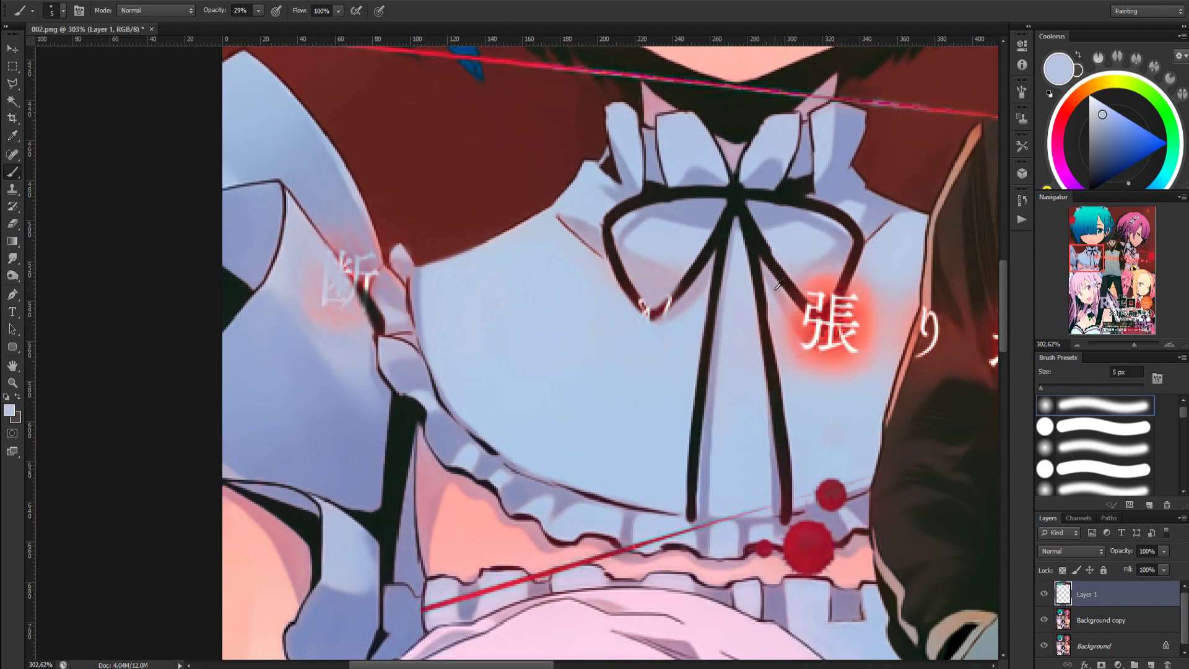
Try to paint over the 張 character's edge and glow beside the ribbon with the 5 px brush, and undo the strokes
{"action": "left_click", "coordinate": [778, 290], "text": "alt"}
{"action": "mouse_move", "coordinate": [783, 302]}
{"action": "left_mouse_down"}
{"action": "mouse_move", "coordinate": [810, 341]}
{"action": "mouse_move", "coordinate": [805, 369]}
{"action": "left_mouse_up"}
{"action": "left_click", "coordinate": [783, 349], "text": "alt"}
{"action": "left_click_drag", "start_coordinate": [787, 326], "coordinate": [822, 381]}
{"action": "key", "text": "ctrl+alt+z"}
{"action": "key", "text": "ctrl+alt+z"}
{"action": "key", "text": "ctrl+alt+z"}
{"action": "key", "text": "ctrl+alt+z"}
Enlarge the brush to 13 px and paint blouse blue over the red glow around the 張 character
{"action": "left_click_drag", "start_coordinate": [1042, 391], "coordinate": [1046, 390]}
{"action": "mouse_move", "coordinate": [860, 309]}
{"action": "left_mouse_down"}
{"action": "mouse_move", "coordinate": [857, 363]}
{"action": "mouse_move", "coordinate": [855, 323]}
{"action": "left_mouse_up"}
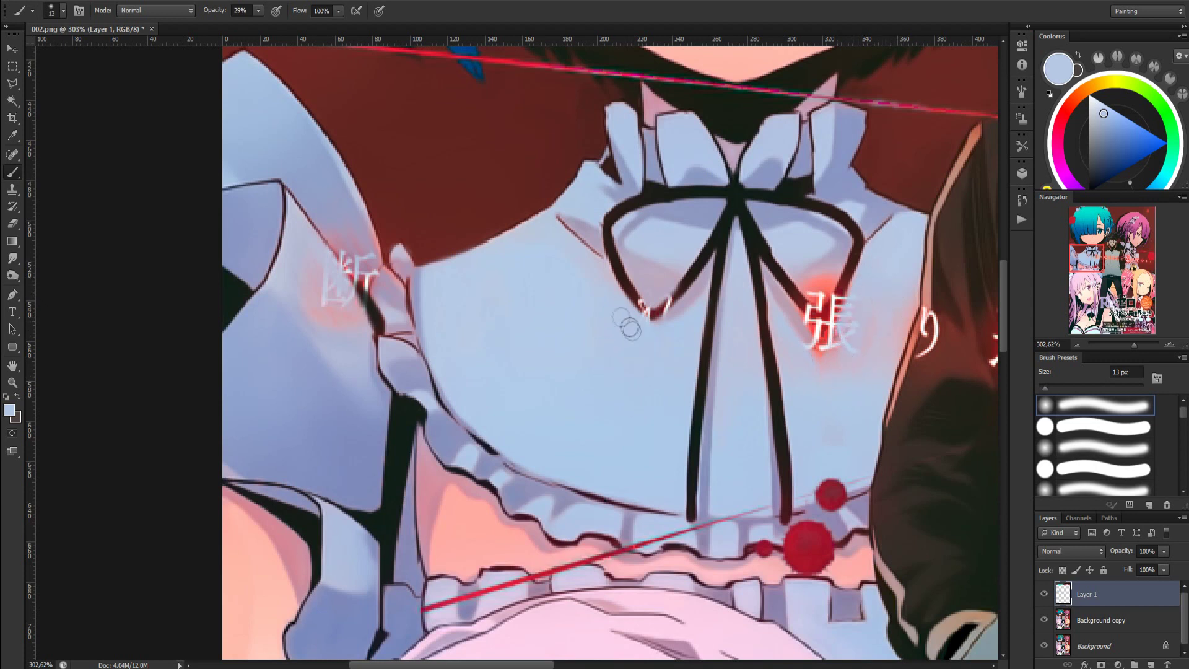
Paint over the outer half of the 断 character and its glow on the sleeve with sampled lavender tones
{"action": "left_click", "coordinate": [302, 261], "text": "alt"}
{"action": "mouse_move", "coordinate": [317, 284]}
{"action": "left_mouse_down"}
{"action": "mouse_move", "coordinate": [349, 317]}
{"action": "mouse_move", "coordinate": [313, 330]}
{"action": "left_mouse_up"}
{"action": "left_click", "coordinate": [303, 313], "text": "alt"}
{"action": "mouse_move", "coordinate": [293, 268]}
{"action": "left_mouse_down"}
{"action": "mouse_move", "coordinate": [322, 283]}
{"action": "mouse_move", "coordinate": [323, 313]}
{"action": "mouse_move", "coordinate": [349, 333]}
{"action": "mouse_move", "coordinate": [318, 275]}
{"action": "mouse_move", "coordinate": [331, 308]}
{"action": "mouse_move", "coordinate": [362, 315]}
{"action": "left_mouse_up"}
{"action": "left_click", "coordinate": [299, 319], "text": "alt"}
{"action": "left_click", "coordinate": [297, 321], "text": "alt"}
{"action": "left_click", "coordinate": [322, 273], "text": "alt"}
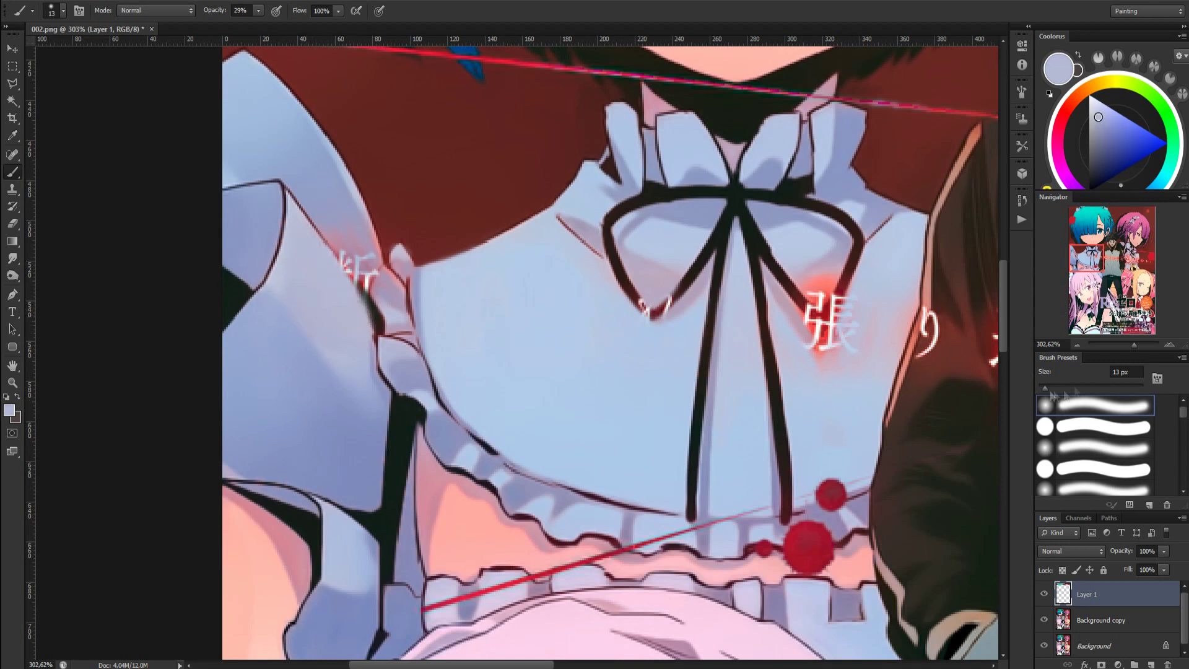
Redraw the dark sleeve outline beside the 断 character with a 1 px brush and touch up its edges with sampled lavender
{"action": "left_click", "coordinate": [376, 334], "text": "alt"}
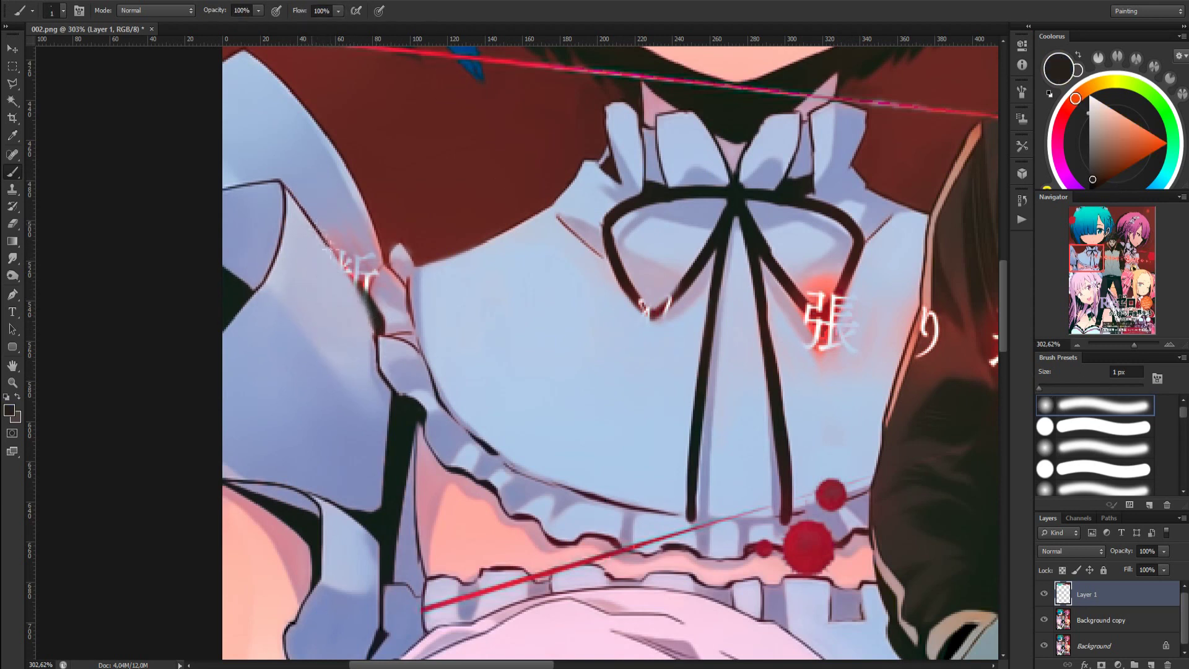
{"action": "left_click", "coordinate": [314, 241], "text": "alt"}
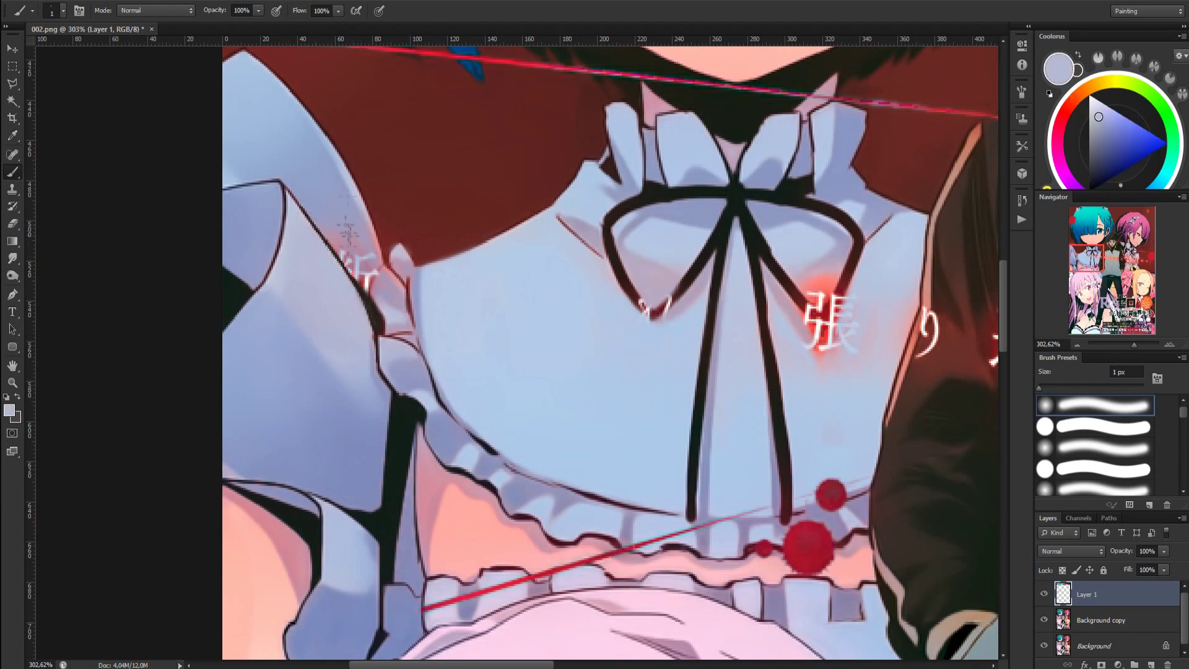
{"action": "left_click", "coordinate": [375, 303], "text": "alt"}
{"action": "left_click", "coordinate": [320, 218], "text": "alt"}
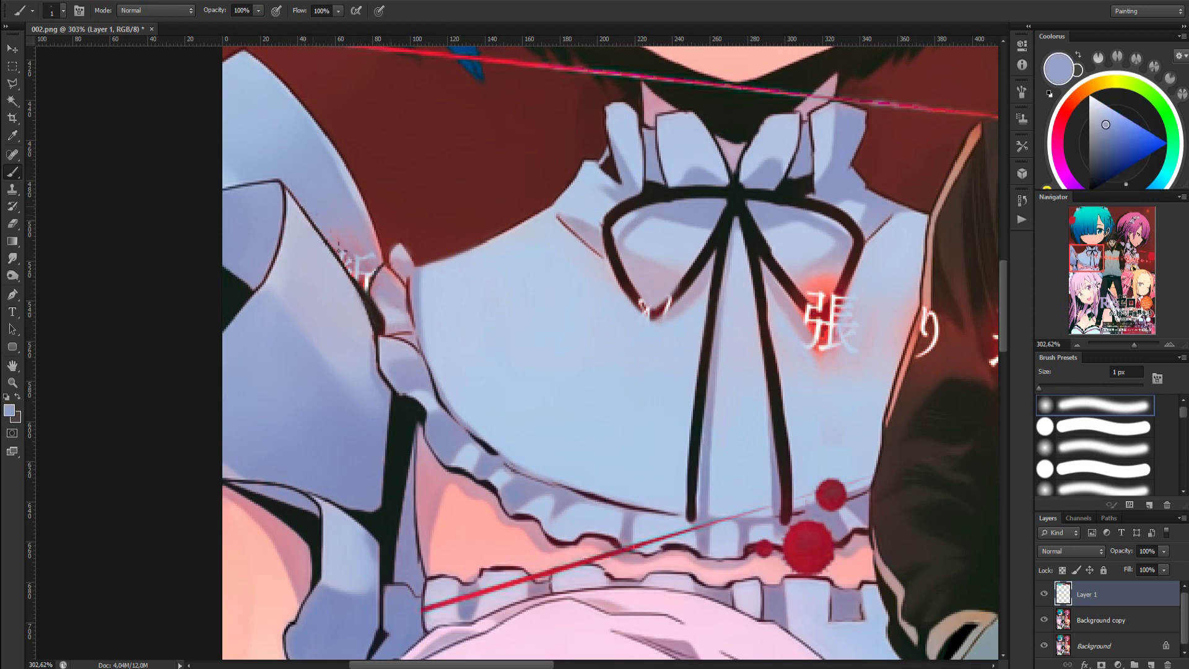
Select the upper sleeve area around the remaining 断 strokes and paint it lavender-blue with the 8 px brush at 61% opacity and 87% flow
{"action": "left_click_drag", "start_coordinate": [222, 16], "coordinate": [212, 15]}
{"action": "left_click_drag", "start_coordinate": [306, 14], "coordinate": [302, 15]}
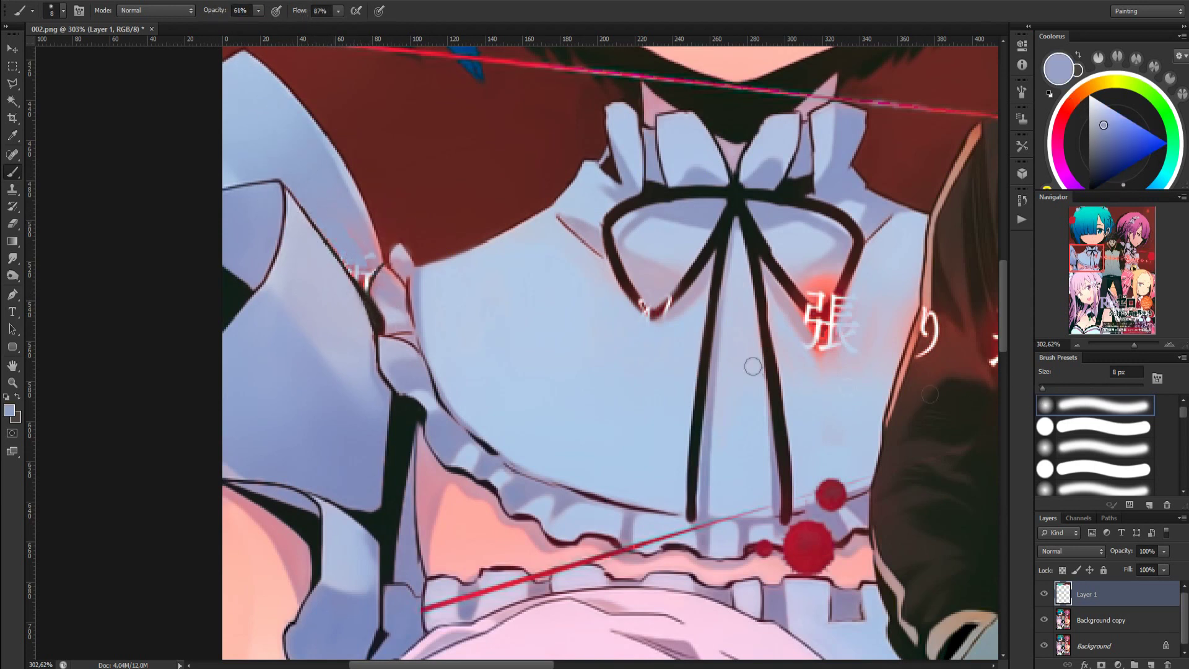
{"action": "key", "text": "l"}
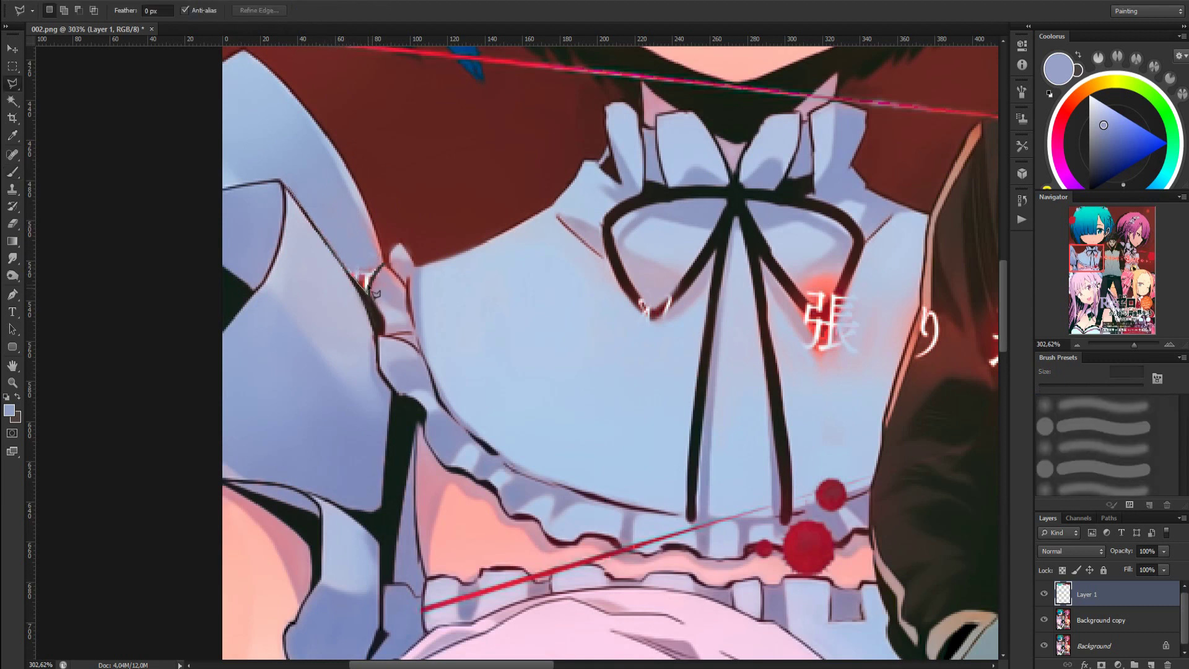
{"action": "left_click", "coordinate": [294, 187]}
{"action": "key", "text": "b"}
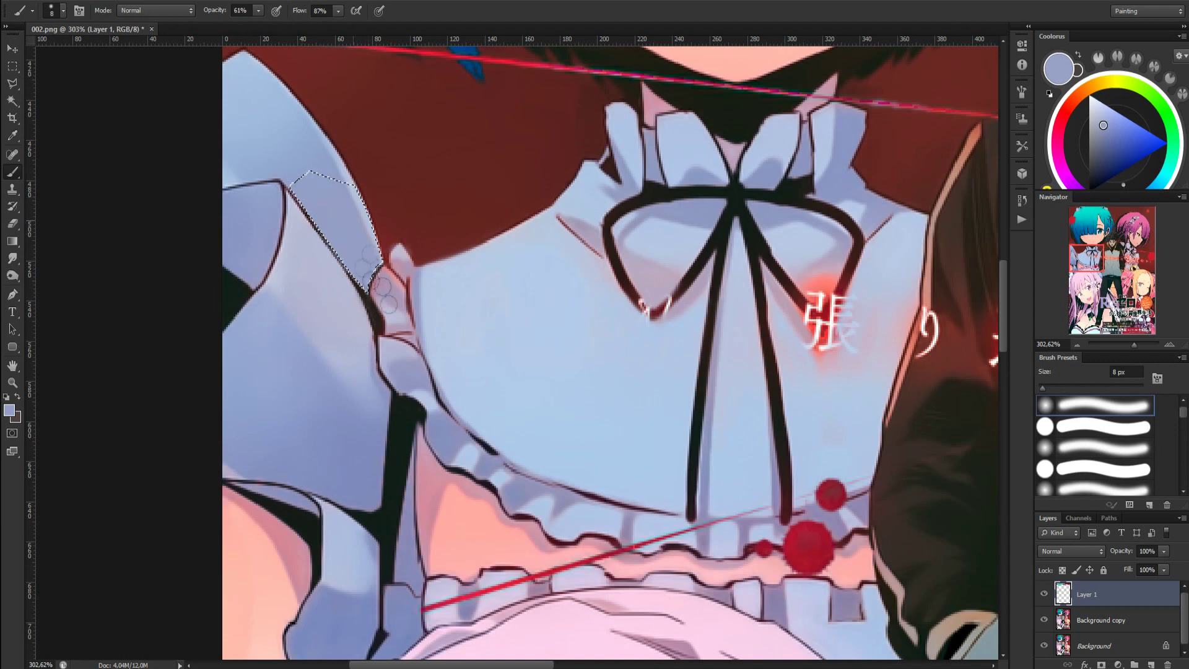
{"action": "left_click", "coordinate": [353, 185], "text": "alt"}
{"action": "key", "text": "ctrl+d"}
Select the small ruffle beside the sleeve, paint over its red glow with sampled lavender, and redraw its dark outline at 1 px
{"action": "left_click", "coordinate": [419, 234], "text": "alt"}
{"action": "left_click", "coordinate": [426, 319], "text": "alt"}
{"action": "key", "text": "l"}
{"action": "double_click", "coordinate": [380, 303]}
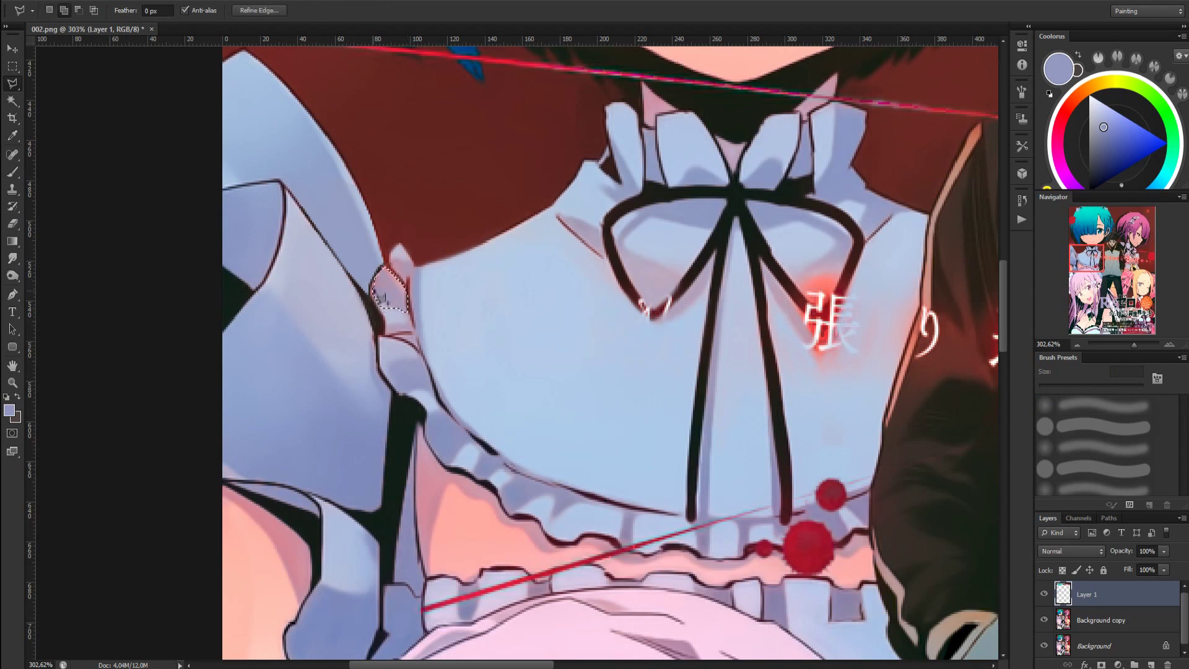
{"action": "key", "text": "b"}
{"action": "left_click", "coordinate": [433, 343], "text": "alt"}
{"action": "mouse_move", "coordinate": [389, 282]}
{"action": "left_mouse_down"}
{"action": "mouse_move", "coordinate": [400, 319]}
{"action": "mouse_move", "coordinate": [391, 279]}
{"action": "left_mouse_up"}
{"action": "left_click", "coordinate": [406, 376], "text": "alt"}
{"action": "left_click", "coordinate": [361, 243], "text": "alt"}
{"action": "left_click", "coordinate": [379, 296], "text": "alt"}
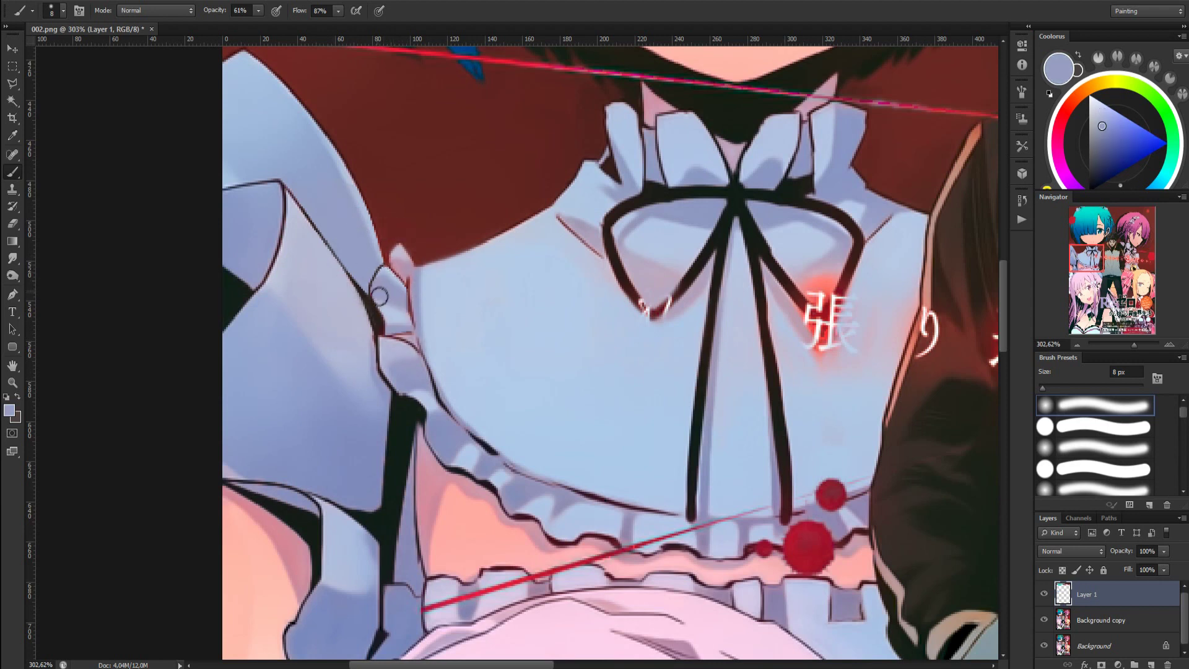
{"action": "left_click", "coordinate": [374, 304], "text": "alt"}
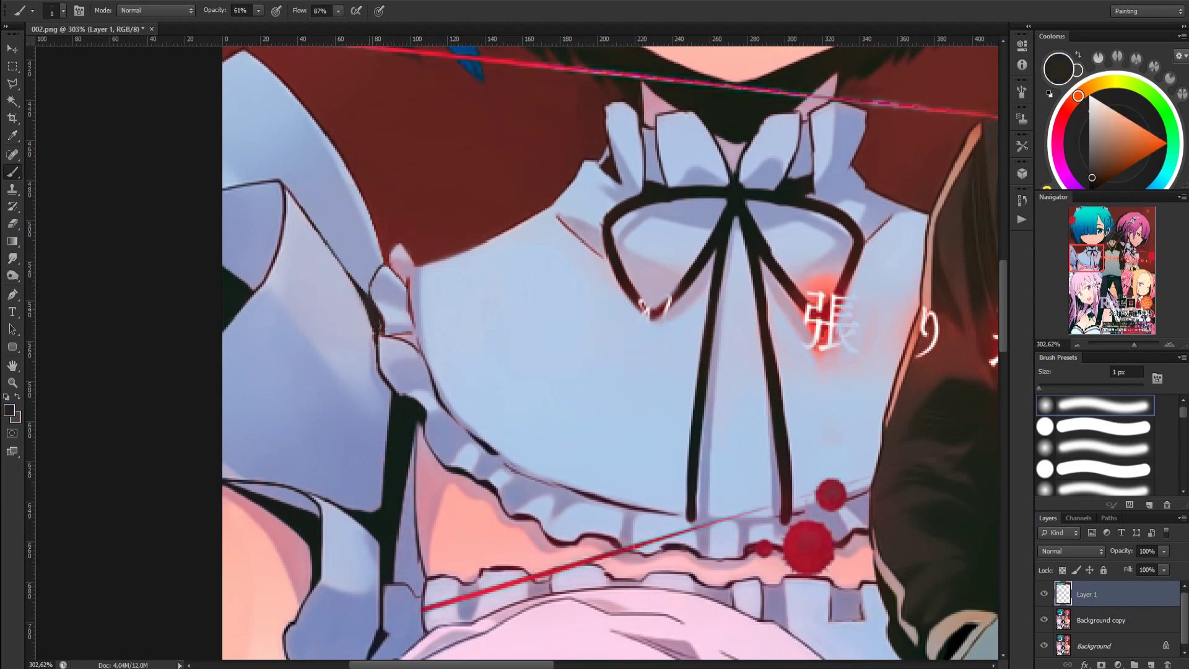
{"action": "left_click", "coordinate": [374, 344], "text": "alt"}
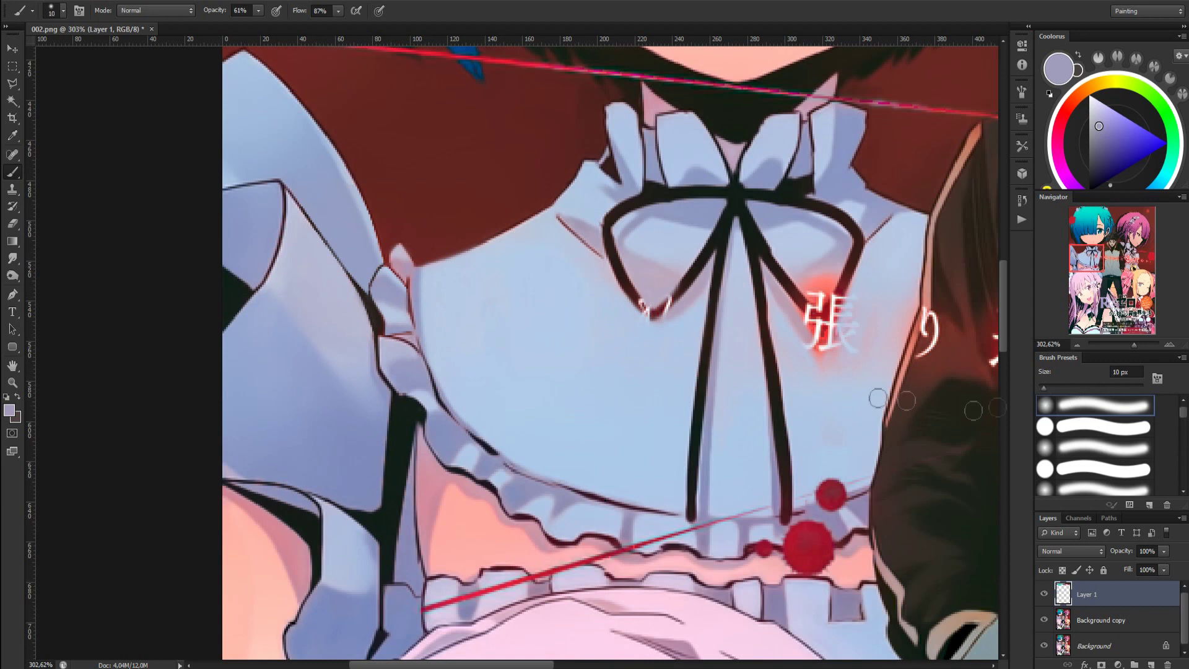
Select the pink-tinted tip of the ruffle at the shoulder and repaint it with sampled light blue using the 10 px brush
{"action": "key", "text": "l"}
{"action": "left_click", "coordinate": [420, 287]}
{"action": "left_click", "coordinate": [406, 281]}
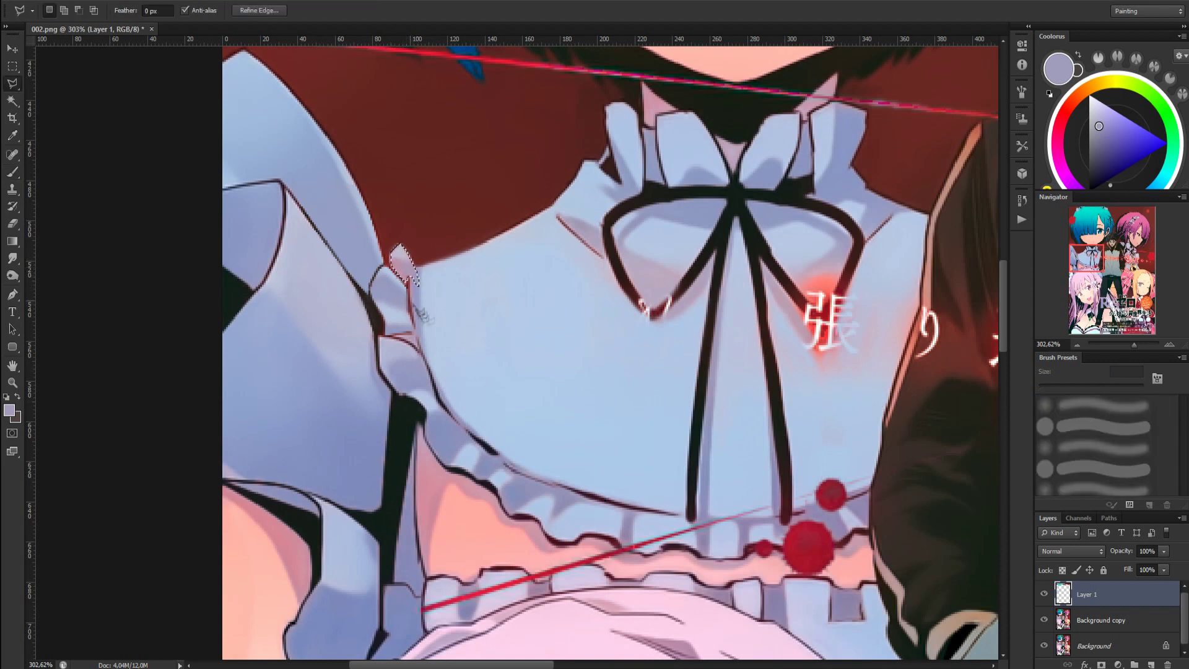
{"action": "key", "text": "b"}
{"action": "left_click", "coordinate": [423, 289], "text": "alt"}
{"action": "left_click_drag", "start_coordinate": [409, 268], "coordinate": [393, 246]}
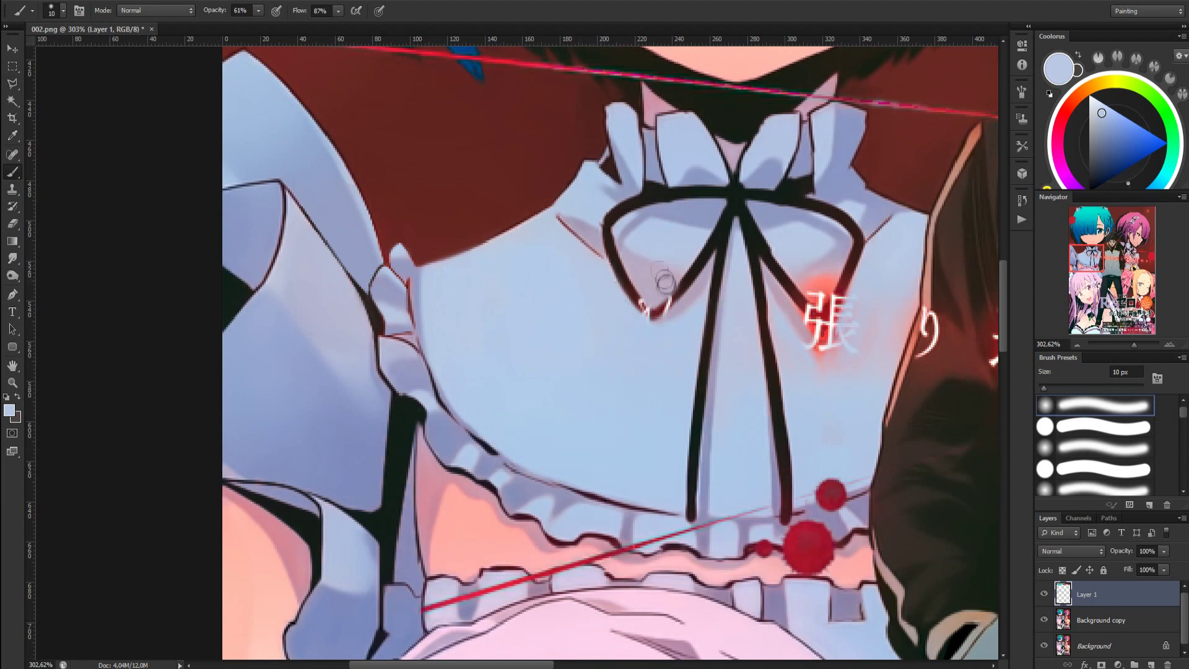
Select the shaded lower part of the left bow loop, paint it with sampled lavender tones, and blend it at 37% opacity
{"action": "key", "text": "l"}
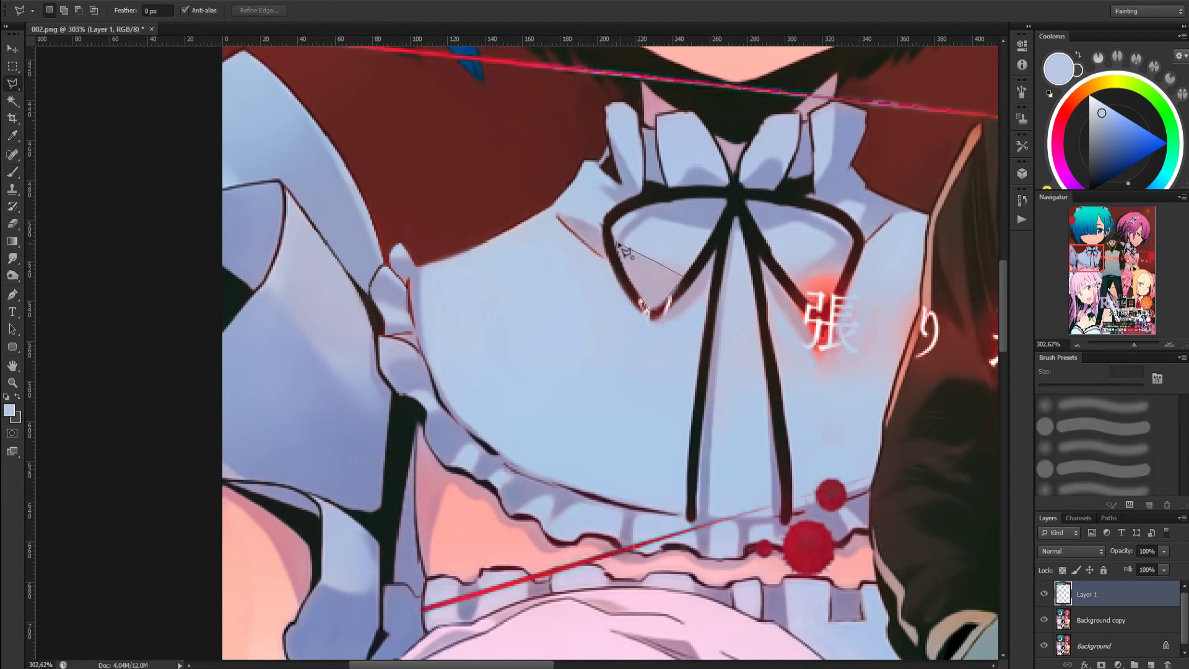
{"action": "left_click", "coordinate": [619, 245]}
{"action": "key", "text": "ctrl+h"}
{"action": "key", "text": "b"}
{"action": "left_click", "coordinate": [622, 261], "text": "alt"}
{"action": "left_click", "coordinate": [680, 244], "text": "alt"}
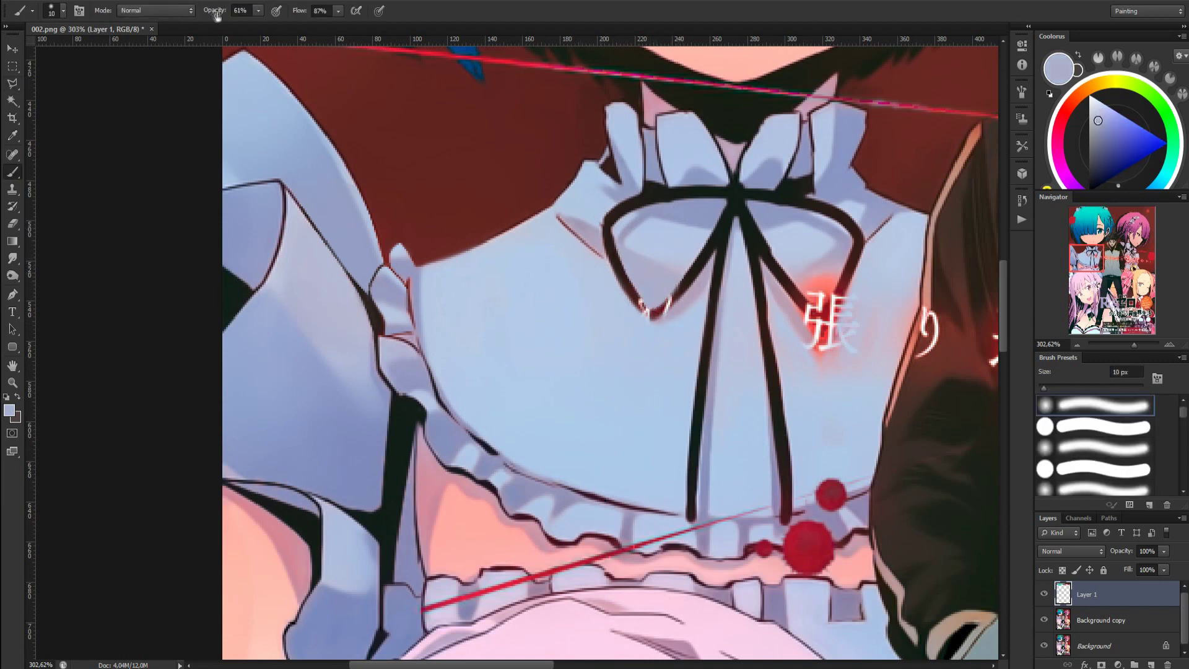
{"action": "left_click", "coordinate": [688, 250], "text": "alt"}
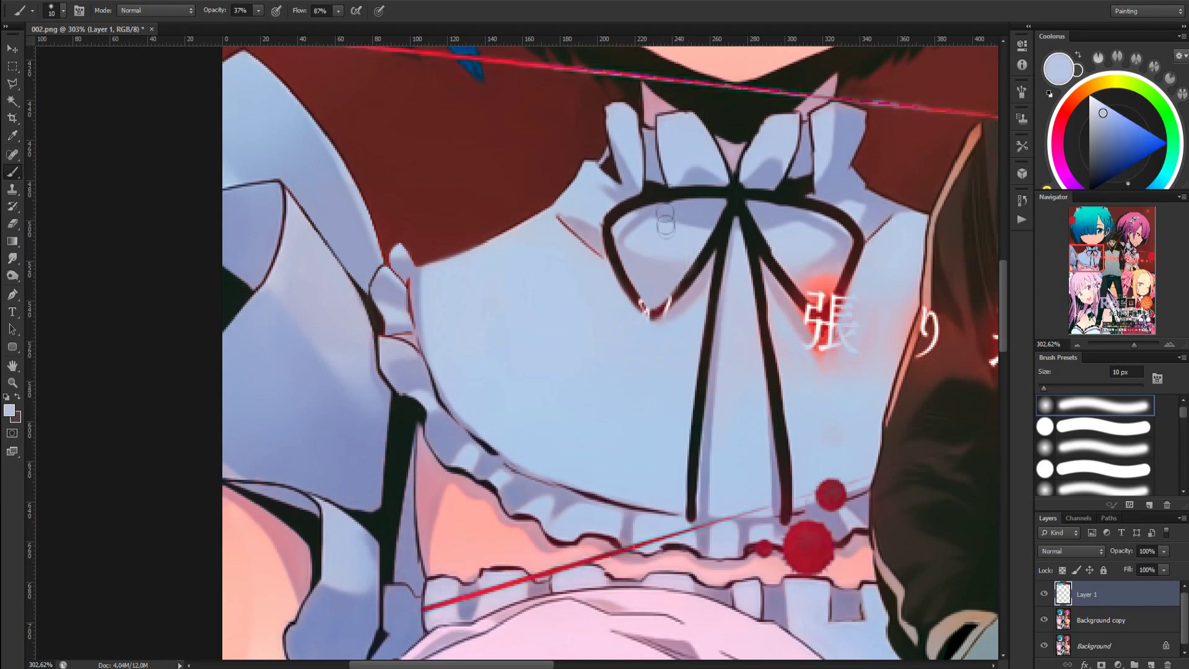
Select the black ribbon outline of the left bow loop and paint sampled near-black over the white character strokes at its tip
{"action": "key", "text": "l"}
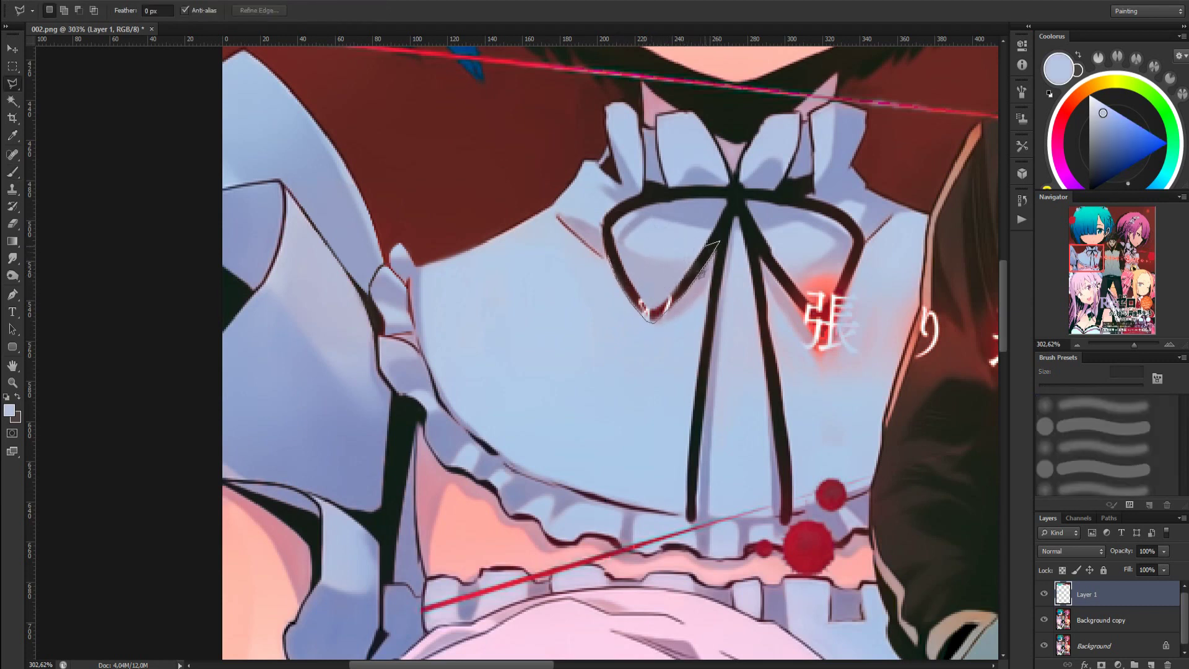
{"action": "left_click", "coordinate": [619, 253]}
{"action": "left_click", "coordinate": [611, 256]}
{"action": "key", "text": "b"}
{"action": "left_click", "coordinate": [724, 217], "text": "alt"}
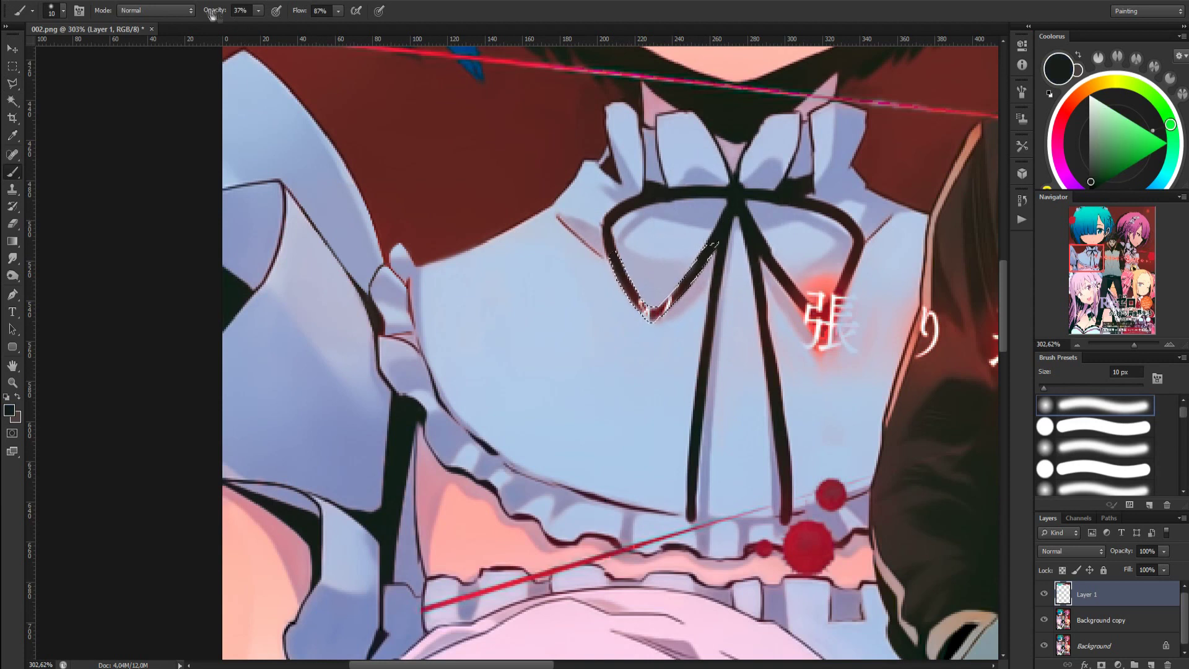
{"action": "left_click_drag", "start_coordinate": [712, 244], "coordinate": [619, 282]}
{"action": "key", "text": "ctrl+d"}
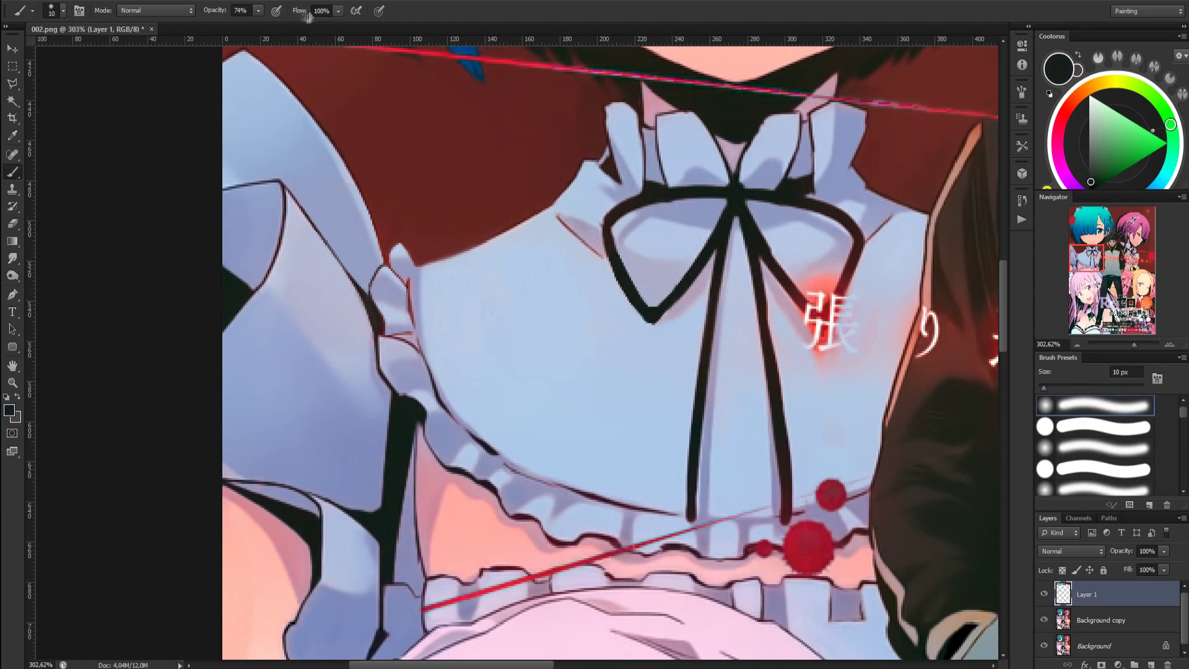
Touch up the tip of the left bow loop and the fabric around it with sampled colours
{"action": "left_click", "coordinate": [655, 304], "text": "alt"}
{"action": "mouse_move", "coordinate": [650, 288]}
{"action": "left_mouse_down"}
{"action": "mouse_move", "coordinate": [633, 273]}
{"action": "mouse_move", "coordinate": [651, 339]}
{"action": "mouse_move", "coordinate": [663, 329]}
{"action": "left_mouse_up"}
{"action": "left_click", "coordinate": [615, 288], "text": "alt"}
{"action": "left_click", "coordinate": [698, 292], "text": "alt"}
{"action": "left_click", "coordinate": [1040, 389]}
{"action": "left_click", "coordinate": [697, 268], "text": "alt"}
Smooth the edges of the left bow loop's black outline with the 1 px brush at 55% opacity and 88% flow
{"action": "key", "text": "r"}
{"action": "left_click_drag", "start_coordinate": [713, 291], "coordinate": [671, 167]}
{"action": "scroll", "coordinate": [671, 167], "scroll_direction": "up", "scroll_amount": 4}
{"action": "key", "text": "b"}
{"action": "mouse_move", "coordinate": [586, 232]}
{"action": "left_mouse_down"}
{"action": "mouse_move", "coordinate": [581, 299]}
{"action": "mouse_move", "coordinate": [576, 283]}
{"action": "left_mouse_up"}
{"action": "mouse_move", "coordinate": [491, 255]}
{"action": "left_mouse_down"}
{"action": "mouse_move", "coordinate": [539, 280]}
{"action": "mouse_move", "coordinate": [473, 262]}
{"action": "mouse_move", "coordinate": [483, 240]}
{"action": "left_mouse_up"}
{"action": "left_click", "coordinate": [530, 294], "text": "alt"}
{"action": "left_click", "coordinate": [485, 247], "text": "alt"}
{"action": "left_click", "coordinate": [477, 247], "text": "alt"}
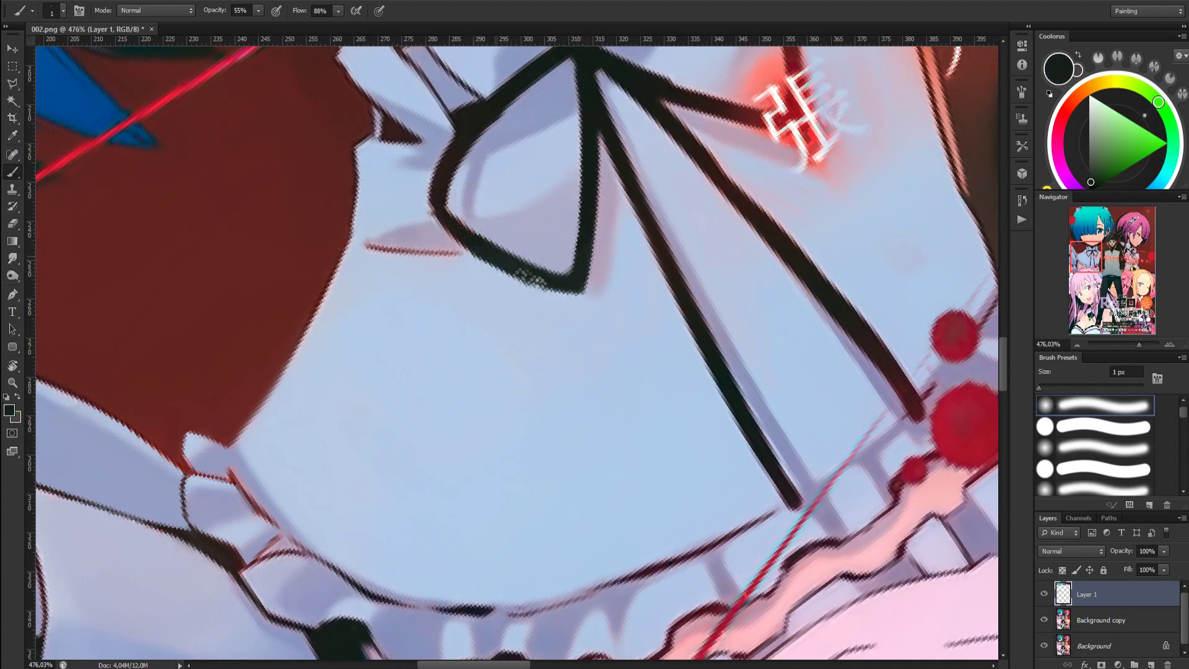
{"action": "left_click", "coordinate": [576, 268], "text": "alt"}
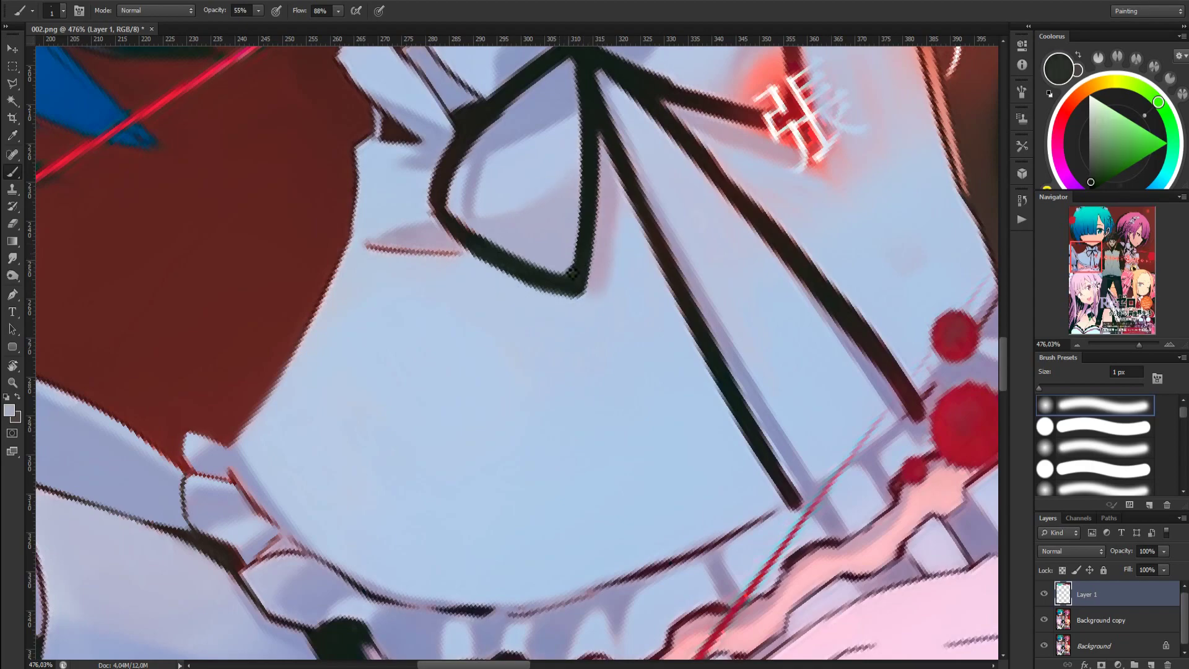
{"action": "left_click_drag", "start_coordinate": [580, 271], "coordinate": [571, 276]}
Blend sampled blouse blue into the shadow beside the left bow loop's tip with the 8 px brush at 46% opacity
{"action": "key", "text": "r"}
{"action": "key", "text": "Escape"}
{"action": "scroll", "coordinate": [707, 372], "scroll_direction": "down", "scroll_amount": 3}
{"action": "mouse_move", "coordinate": [707, 377]}
{"action": "left_mouse_down"}
{"action": "mouse_move", "coordinate": [812, 379]}
{"action": "mouse_move", "coordinate": [696, 375]}
{"action": "left_mouse_up"}
{"action": "scroll", "coordinate": [675, 338], "scroll_direction": "up", "scroll_amount": 2}
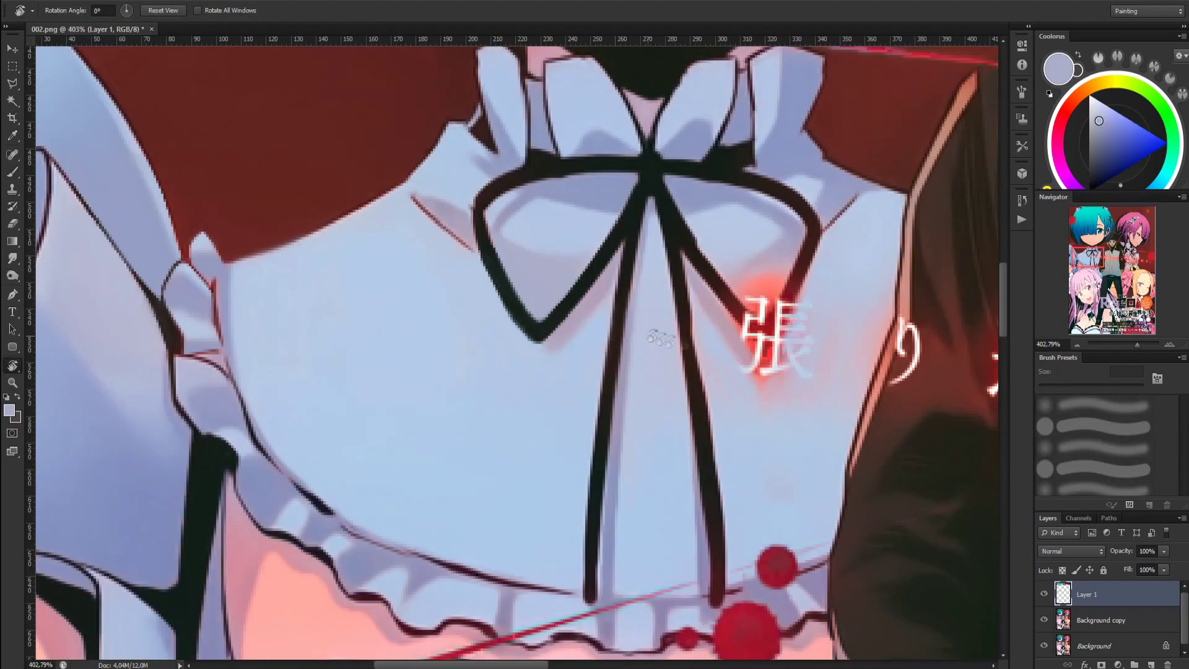
{"action": "scroll", "coordinate": [707, 350], "scroll_direction": "down", "scroll_amount": 8}
{"action": "scroll", "coordinate": [743, 356], "scroll_direction": "up", "scroll_amount": 8}
{"action": "key", "text": "b"}
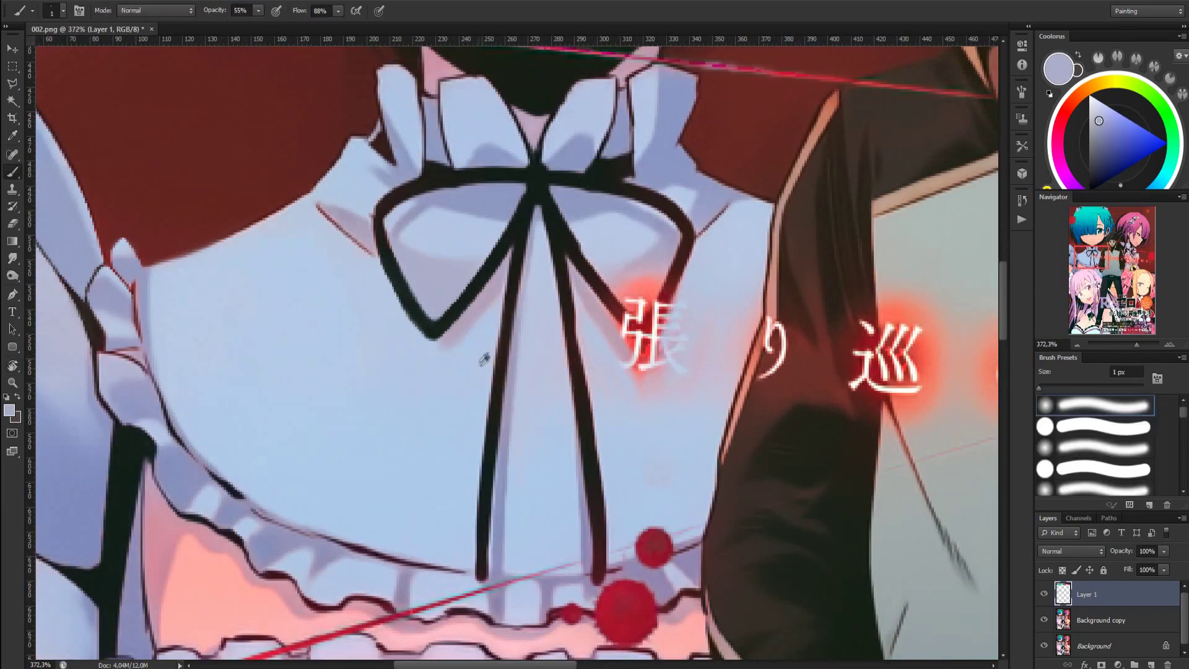
{"action": "key", "text": "4"}
{"action": "key", "text": "6"}
{"action": "left_click", "coordinate": [465, 347], "text": "alt"}
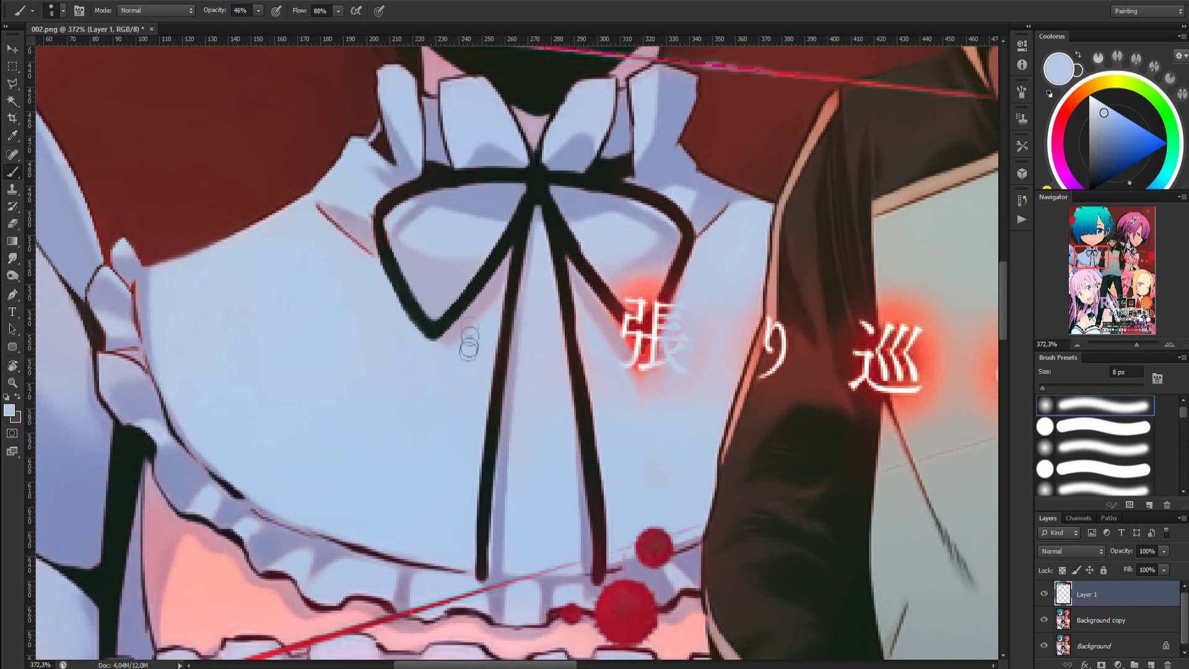
Select the shaded lower part of the right bow loop and paint sampled lavender over the red glow inside it
{"action": "key", "text": "l"}
{"action": "left_click", "coordinate": [609, 278]}
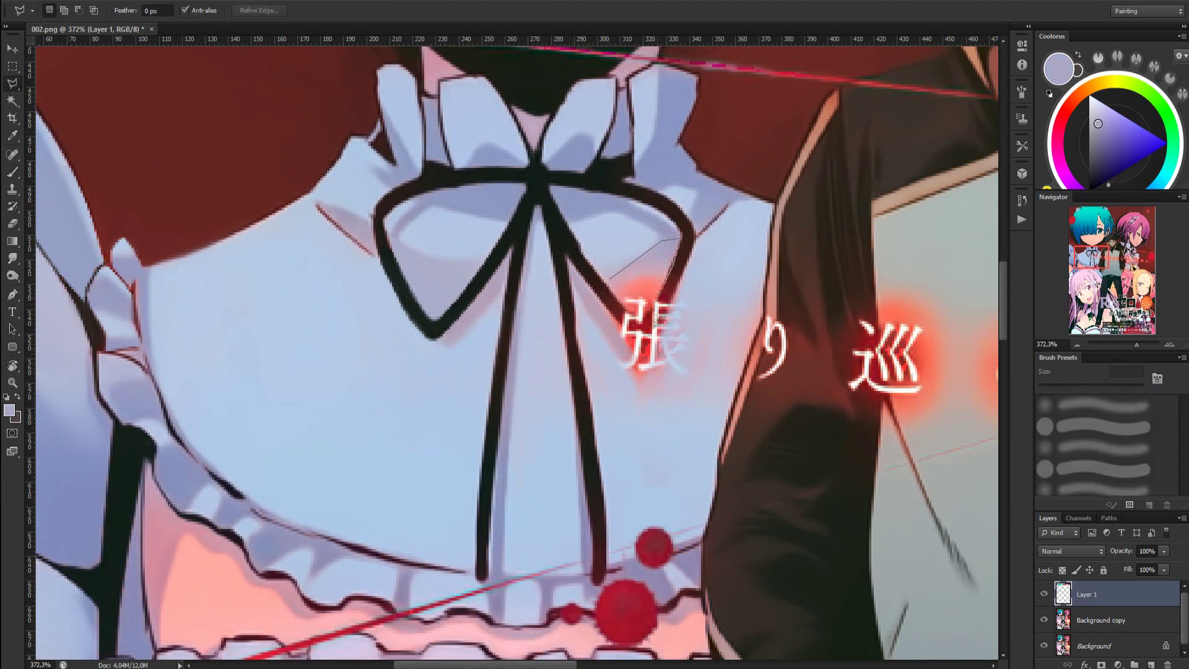
{"action": "left_click", "coordinate": [612, 284]}
{"action": "key", "text": "b"}
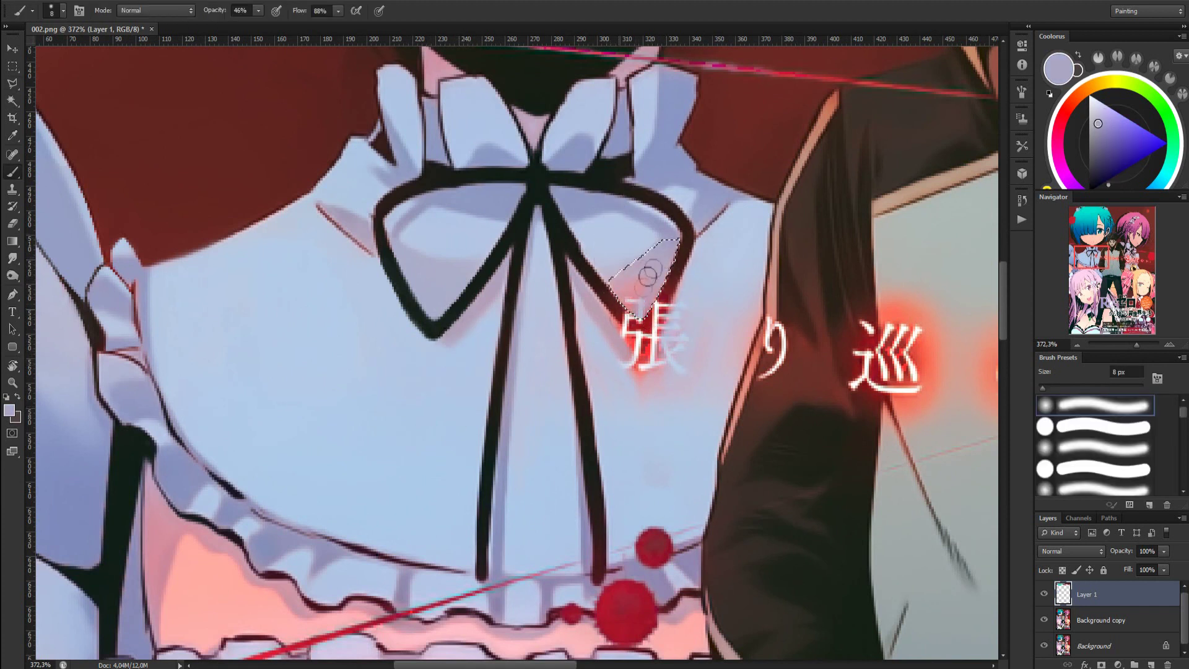
{"action": "left_click_drag", "start_coordinate": [646, 286], "coordinate": [643, 297]}
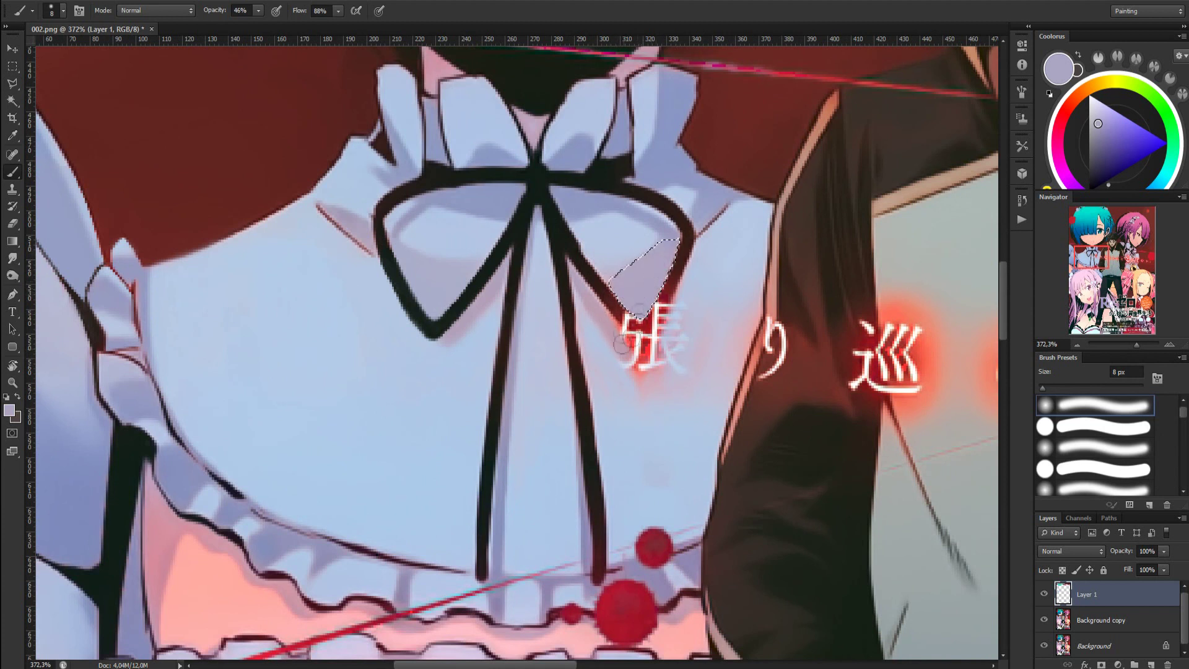
{"action": "key", "text": "ctrl+d"}
Blend the light and shaded fabric inside the right bow loop with sampled tones, lowering the brush opacity to 26%
{"action": "left_click", "coordinate": [638, 250], "text": "alt"}
{"action": "mouse_move", "coordinate": [622, 260]}
{"action": "left_mouse_down"}
{"action": "mouse_move", "coordinate": [605, 257]}
{"action": "mouse_move", "coordinate": [626, 286]}
{"action": "left_mouse_up"}
{"action": "left_click", "coordinate": [618, 279], "text": "alt"}
{"action": "left_click", "coordinate": [650, 241], "text": "alt"}
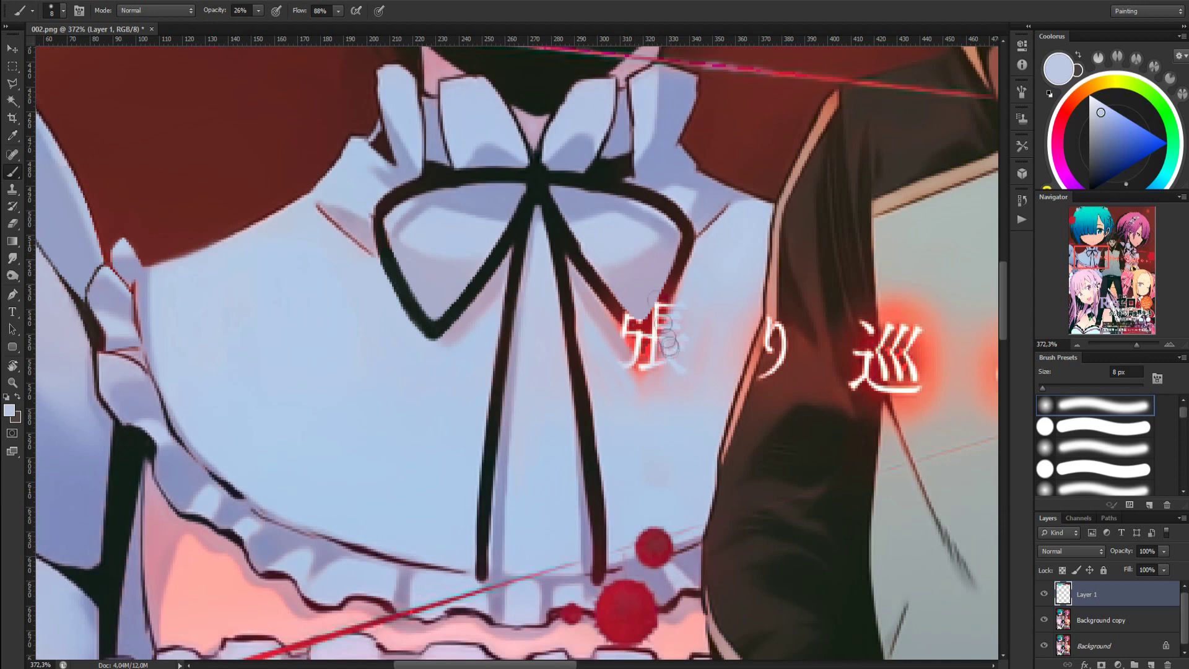
{"action": "left_click", "coordinate": [647, 280], "text": "alt"}
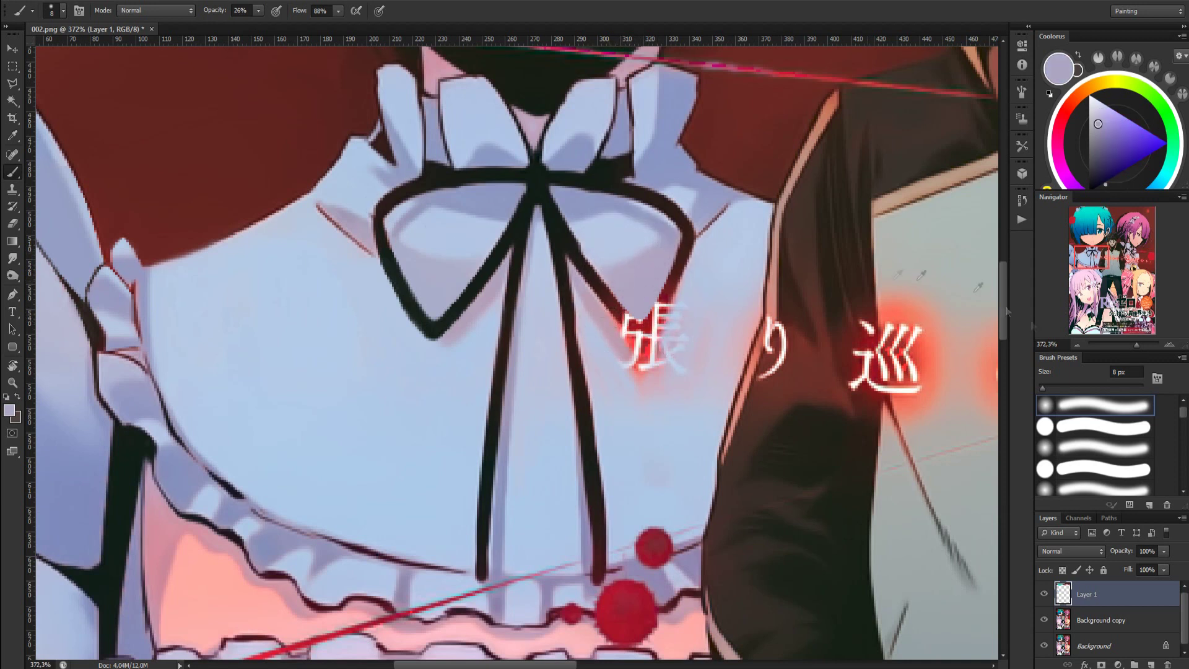
Reduce the brush to 5 px and refine the shading along the edges inside both bow loops with sampled tones
{"action": "left_click_drag", "start_coordinate": [1043, 389], "coordinate": [1040, 389]}
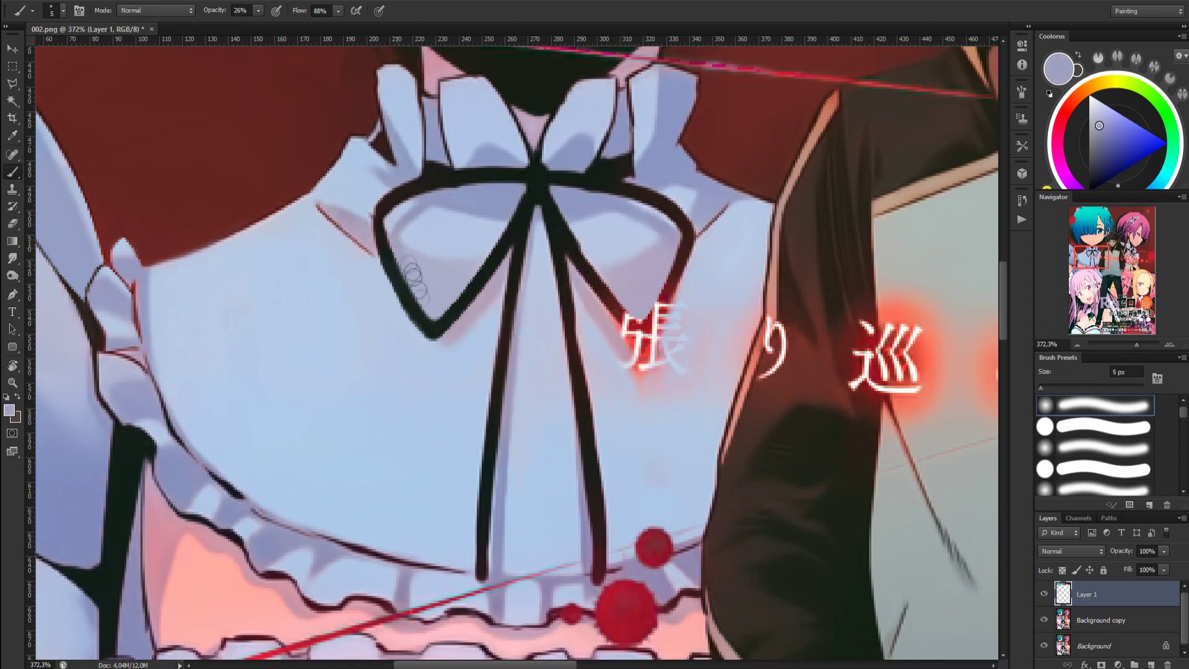
{"action": "left_click", "coordinate": [404, 259], "text": "alt"}
{"action": "left_click", "coordinate": [421, 277], "text": "alt"}
{"action": "mouse_move", "coordinate": [411, 255]}
{"action": "left_mouse_down"}
{"action": "mouse_move", "coordinate": [430, 296]}
{"action": "mouse_move", "coordinate": [423, 252]}
{"action": "left_mouse_up"}
{"action": "left_click", "coordinate": [412, 235], "text": "alt"}
{"action": "left_click", "coordinate": [666, 242], "text": "alt"}
{"action": "left_click_drag", "start_coordinate": [671, 245], "coordinate": [663, 285]}
Paint sampled blouse blue over the lower part of the 張 character and its glow with the 14 px brush at 36% opacity
{"action": "left_click", "coordinate": [731, 309], "text": "alt"}
{"action": "left_click", "coordinate": [1045, 388]}
{"action": "left_click", "coordinate": [693, 373], "text": "alt"}
{"action": "mouse_move", "coordinate": [655, 379]}
{"action": "left_mouse_down"}
{"action": "mouse_move", "coordinate": [682, 366]}
{"action": "mouse_move", "coordinate": [629, 375]}
{"action": "mouse_move", "coordinate": [662, 328]}
{"action": "left_mouse_up"}
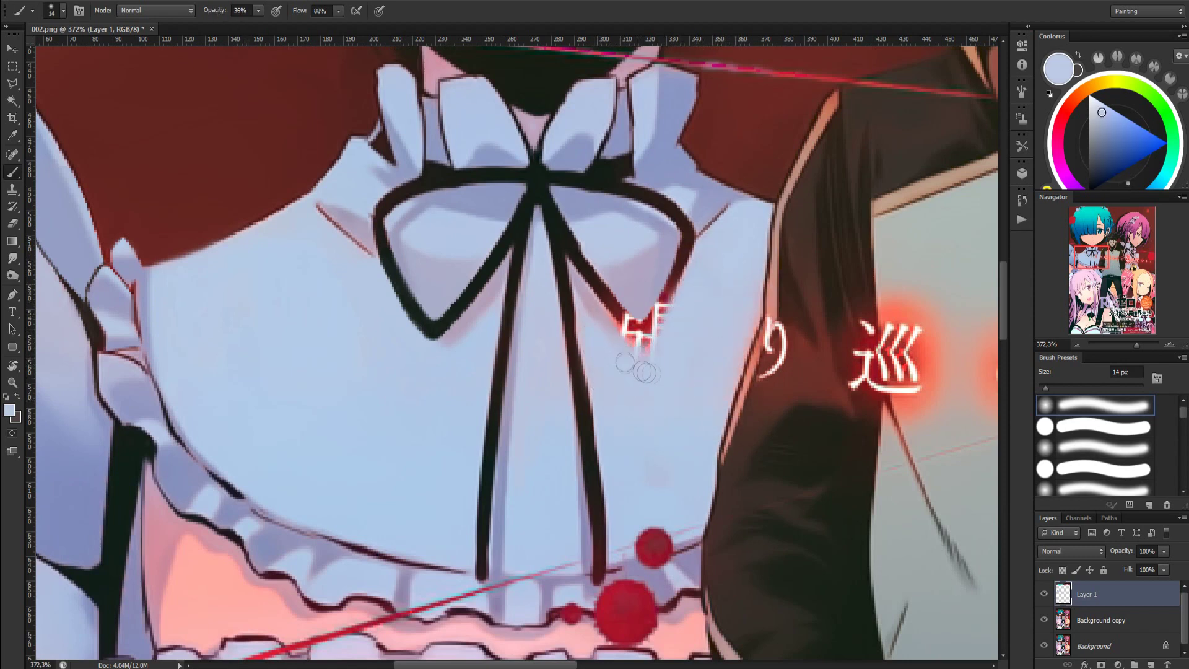
{"action": "key", "text": "ctrl+0"}
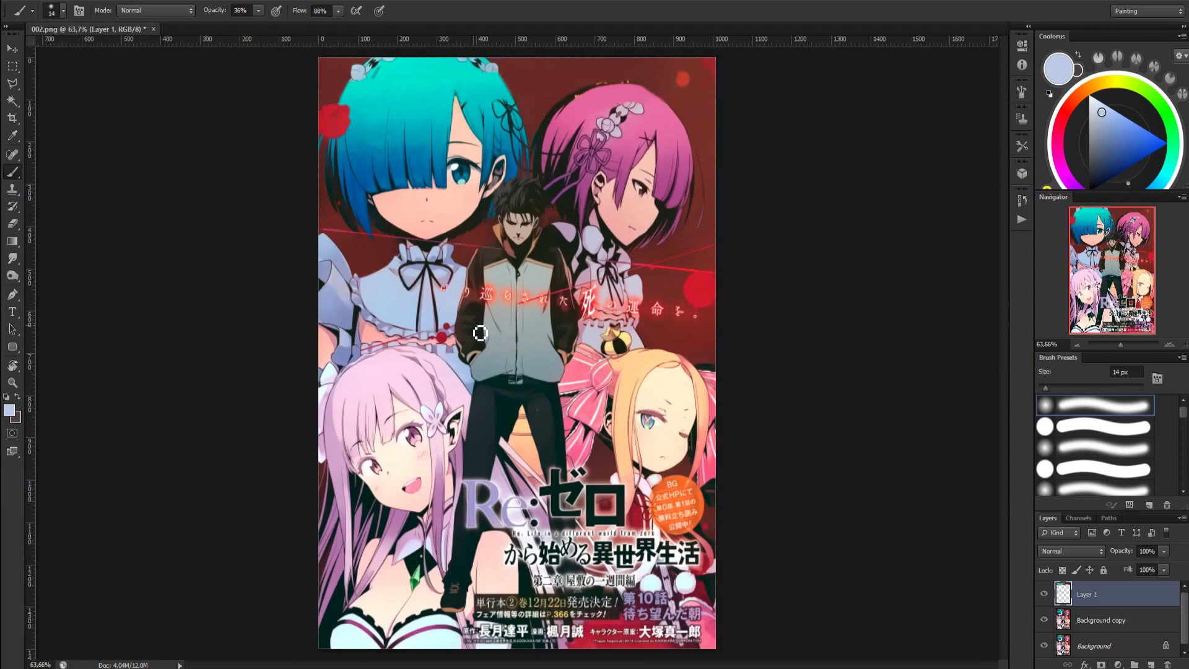
{"action": "mouse_move", "coordinate": [444, 301]}
{"action": "left_mouse_down"}
{"action": "mouse_move", "coordinate": [554, 310]}
{"action": "mouse_move", "coordinate": [520, 306]}
{"action": "left_mouse_up"}
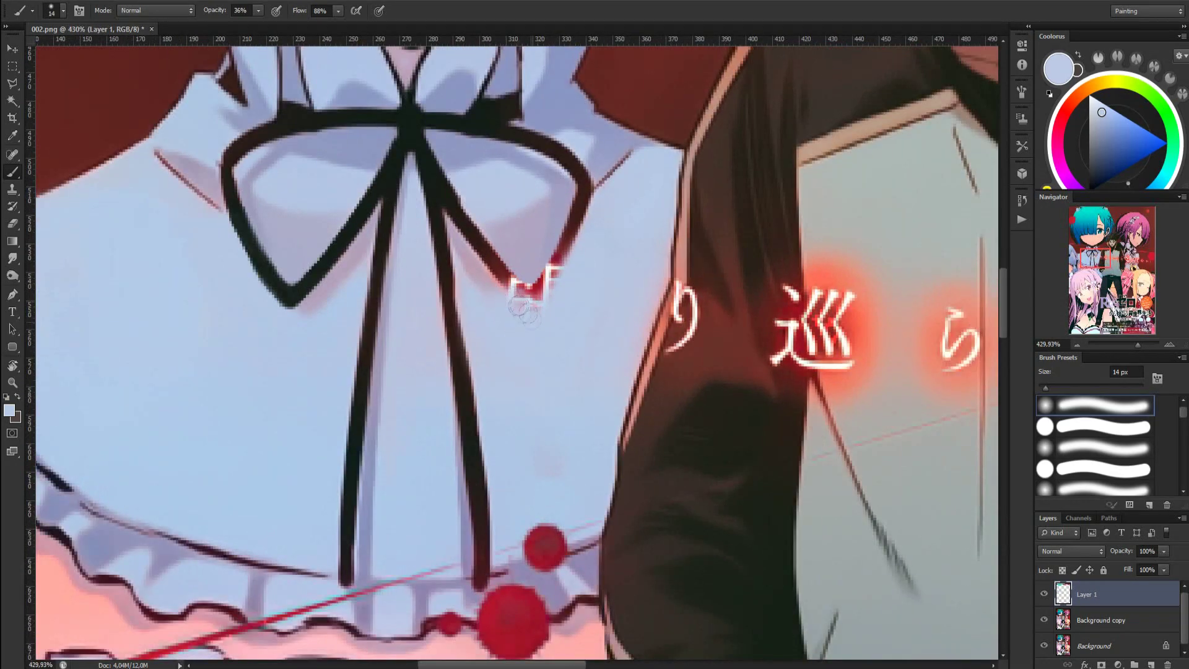
Select the lower ribbon outline of the right bow loop and paint sampled near-black over the remaining 張 strokes and red tint
{"action": "key", "text": "l"}
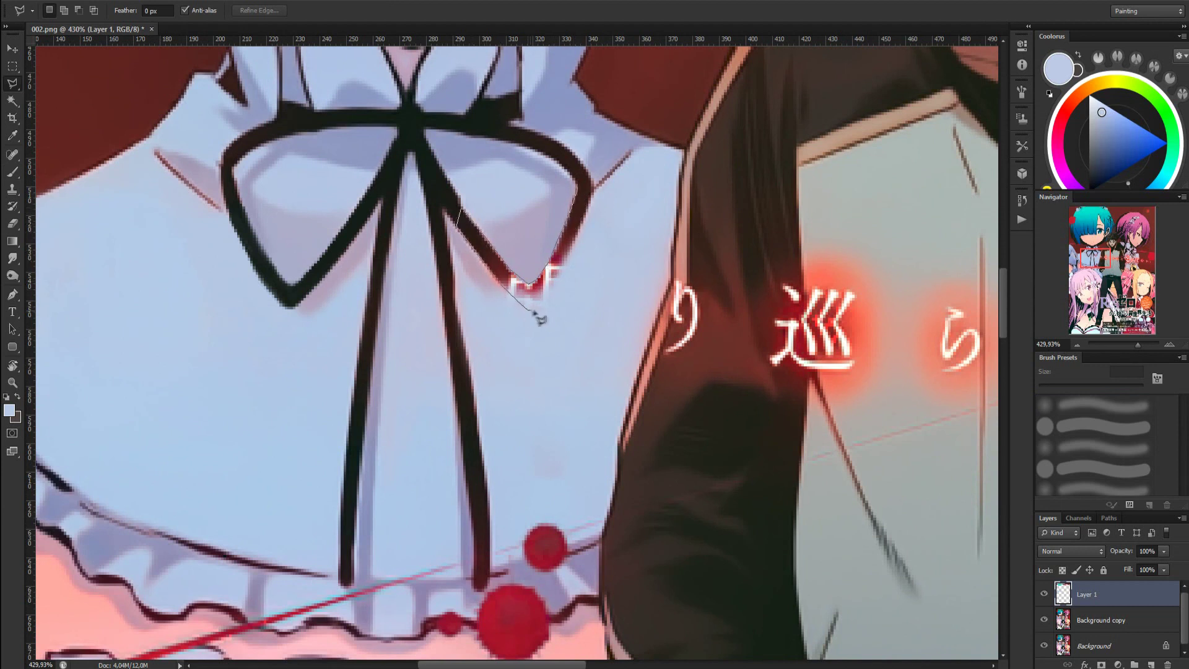
{"action": "left_click", "coordinate": [586, 193]}
{"action": "key", "text": "b"}
{"action": "left_click", "coordinate": [445, 197], "text": "alt"}
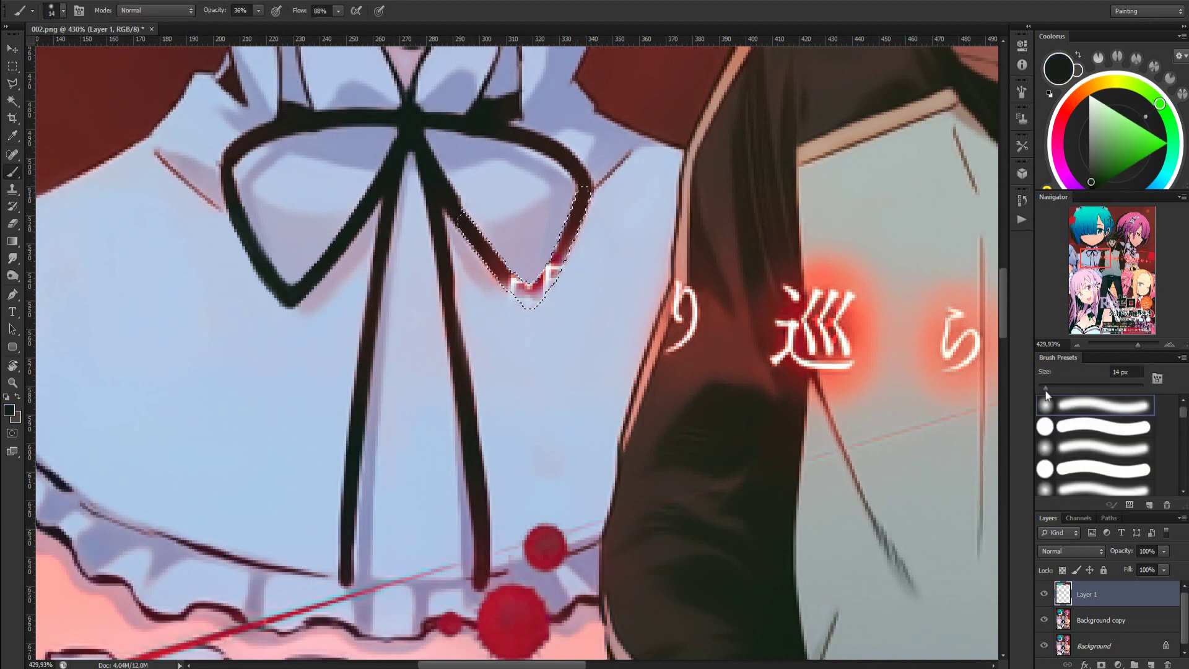
{"action": "mouse_move", "coordinate": [465, 221]}
{"action": "left_mouse_down"}
{"action": "mouse_move", "coordinate": [584, 199]}
{"action": "mouse_move", "coordinate": [514, 278]}
{"action": "mouse_move", "coordinate": [553, 246]}
{"action": "mouse_move", "coordinate": [542, 282]}
{"action": "left_mouse_up"}
{"action": "left_click", "coordinate": [523, 250], "text": "alt"}
{"action": "left_click", "coordinate": [563, 243], "text": "alt"}
{"action": "left_click", "coordinate": [586, 240], "text": "alt"}
{"action": "left_click_drag", "start_coordinate": [581, 245], "coordinate": [545, 302]}
Select the shadow strip beneath the right bow loop and repaint it with sampled lilac and blouse blue using the 19 px brush
{"action": "left_click", "coordinate": [536, 304], "text": "alt"}
{"action": "left_click", "coordinate": [491, 286], "text": "alt"}
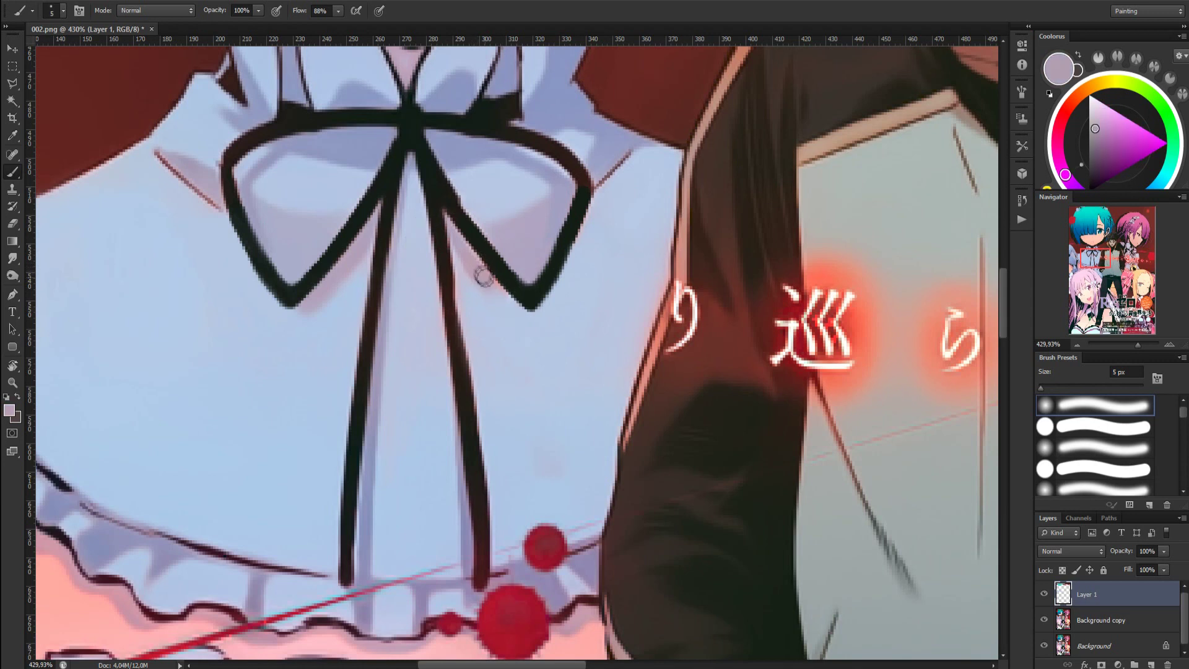
{"action": "key", "text": "l"}
{"action": "left_click", "coordinate": [451, 239]}
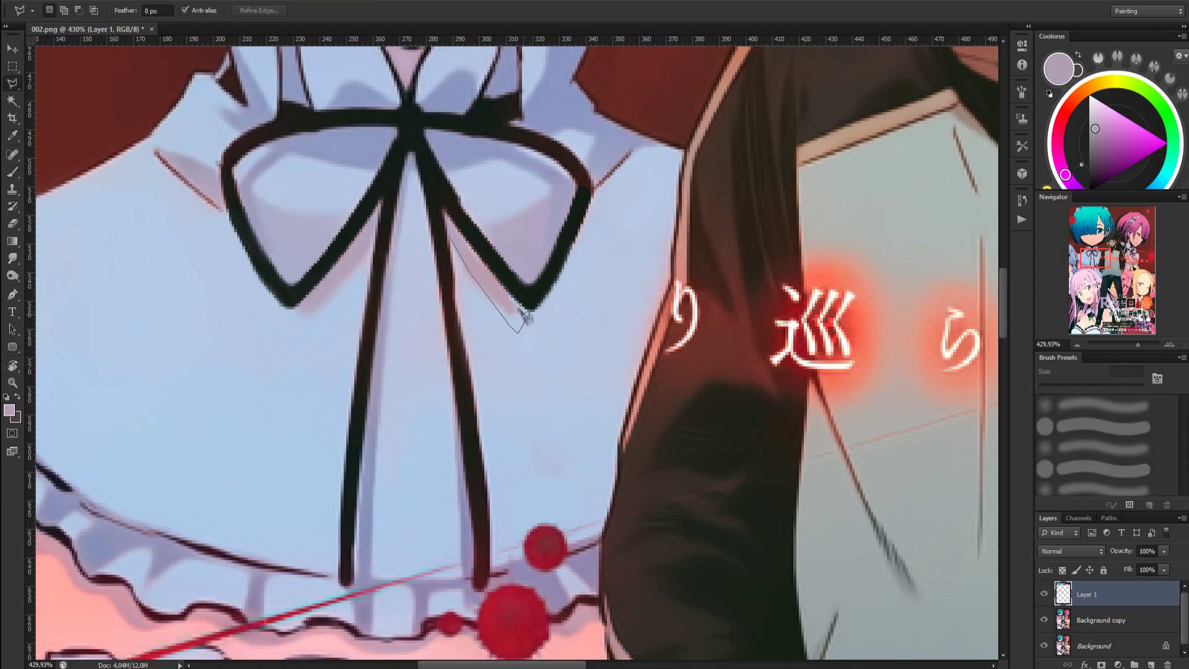
{"action": "key", "text": "b"}
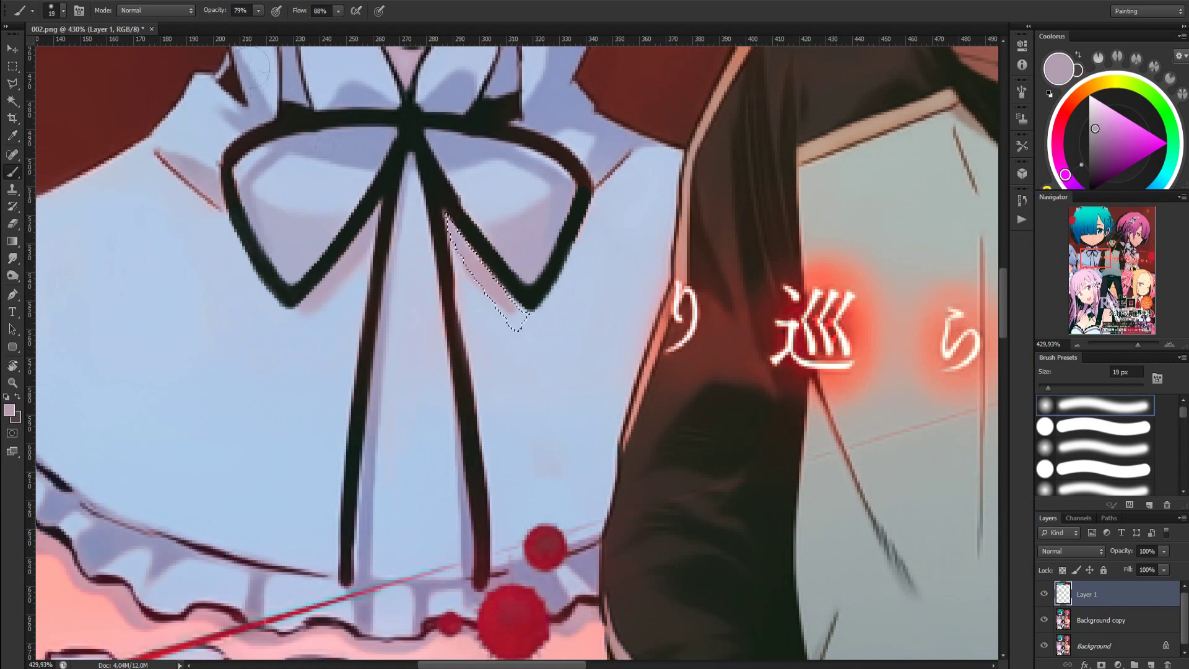
{"action": "left_click", "coordinate": [553, 326], "text": "alt"}
{"action": "mouse_move", "coordinate": [472, 282]}
{"action": "left_mouse_down"}
{"action": "mouse_move", "coordinate": [518, 332]}
{"action": "mouse_move", "coordinate": [465, 273]}
{"action": "left_mouse_up"}
{"action": "left_click", "coordinate": [457, 238], "text": "alt"}
Reduce the brush to 10 px at 30% opacity, blend the selected shadow strip with a sampled tone, and deselect
{"action": "key", "text": "["}
{"action": "key", "text": "["}
{"action": "key", "text": "["}
{"action": "key", "text": "["}
{"action": "key", "text": "["}
{"action": "key", "text": "3"}
{"action": "left_click", "coordinate": [464, 265], "text": "alt"}
{"action": "key", "text": "ctrl+d"}
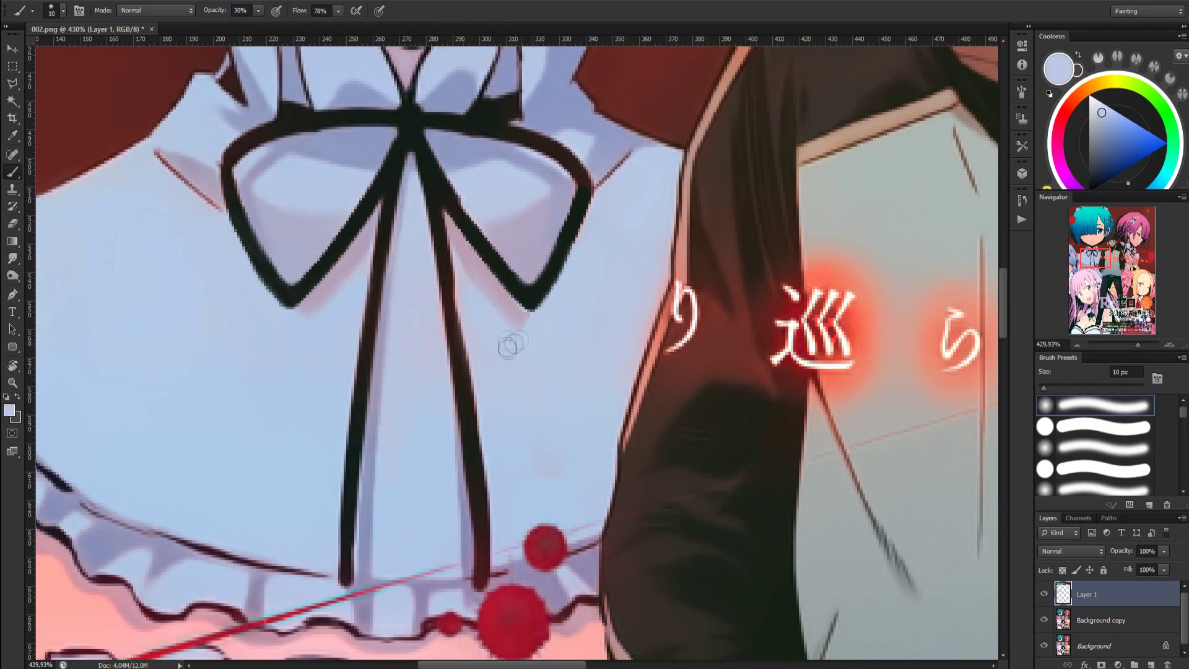
Smooth the shadow edge below the right bow loop and darken the adjoining ribbon strand with sampled near-black using a 6 px brush
{"action": "left_click", "coordinate": [465, 237], "text": "alt"}
{"action": "left_click", "coordinate": [469, 292], "text": "alt"}
{"action": "left_click_drag", "start_coordinate": [466, 250], "coordinate": [523, 335]}
{"action": "left_click", "coordinate": [440, 237], "text": "alt"}
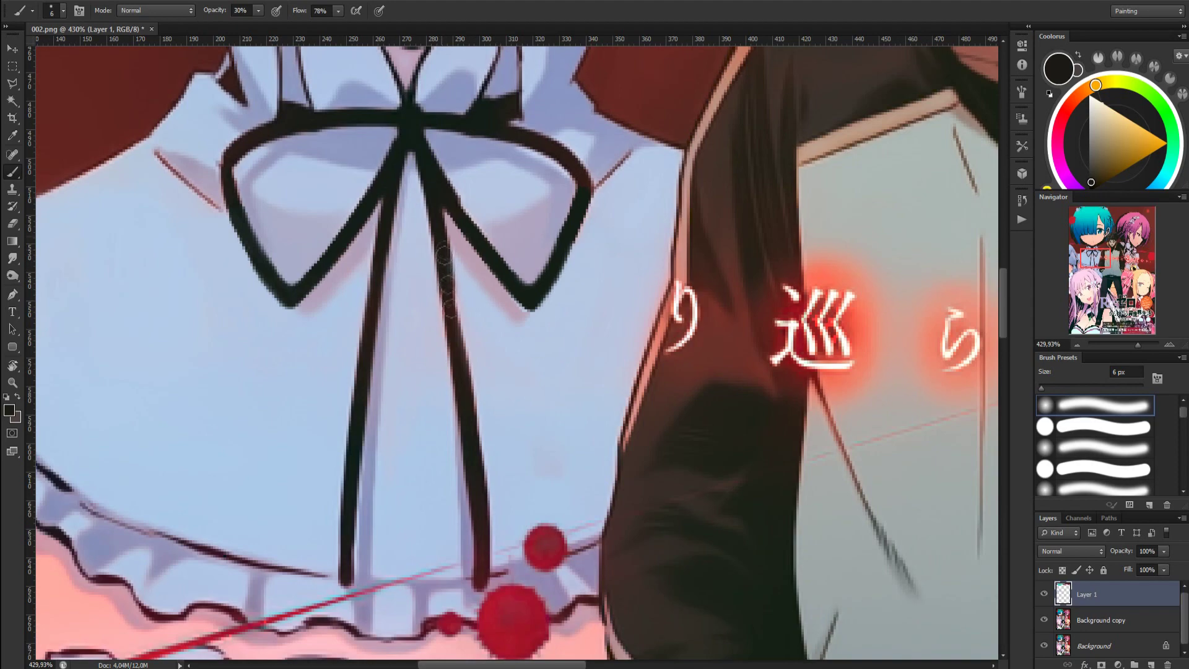
{"action": "mouse_move", "coordinate": [480, 245]}
{"action": "left_mouse_down"}
{"action": "mouse_move", "coordinate": [530, 308]}
{"action": "mouse_move", "coordinate": [563, 255]}
{"action": "mouse_move", "coordinate": [582, 179]}
{"action": "mouse_move", "coordinate": [572, 238]}
{"action": "mouse_move", "coordinate": [524, 292]}
{"action": "left_mouse_up"}
Paint sampled sleeve tones over the り character at the jacket sleeve's edge with the 6 px brush at 30% opacity
{"action": "scroll", "coordinate": [575, 349], "scroll_direction": "down", "scroll_amount": 6}
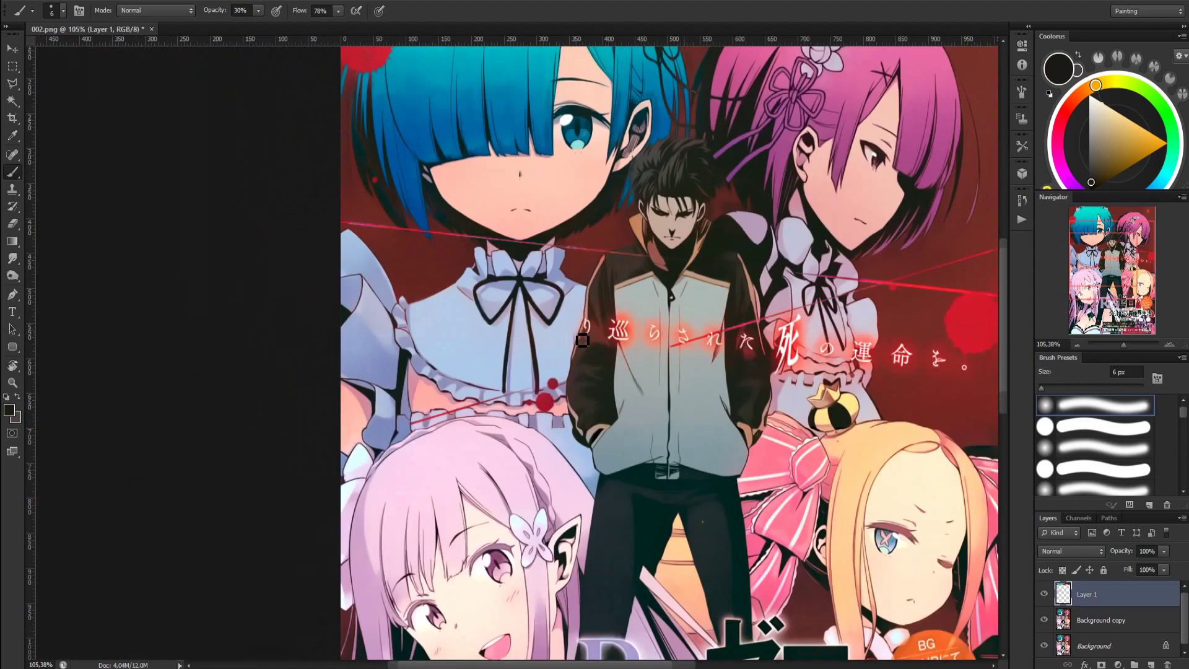
{"action": "scroll", "coordinate": [579, 334], "scroll_direction": "up", "scroll_amount": 4}
{"action": "scroll", "coordinate": [578, 329], "scroll_direction": "up", "scroll_amount": 4}
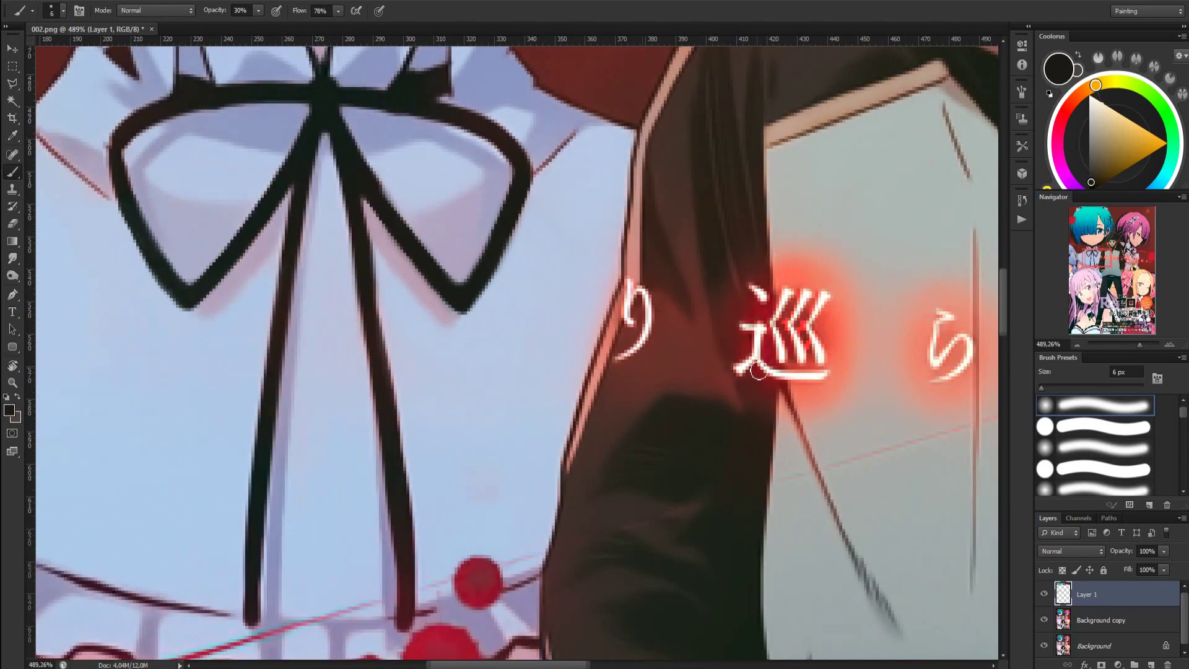
{"action": "left_click", "coordinate": [630, 247], "text": "alt"}
{"action": "mouse_move", "coordinate": [633, 309]}
{"action": "left_mouse_down"}
{"action": "mouse_move", "coordinate": [630, 281]}
{"action": "mouse_move", "coordinate": [614, 331]}
{"action": "mouse_move", "coordinate": [633, 272]}
{"action": "mouse_move", "coordinate": [621, 316]}
{"action": "left_mouse_up"}
{"action": "left_click", "coordinate": [607, 345], "text": "alt"}
{"action": "left_click", "coordinate": [639, 330], "text": "alt"}
{"action": "mouse_move", "coordinate": [631, 359]}
{"action": "left_mouse_down"}
{"action": "mouse_move", "coordinate": [655, 330]}
{"action": "mouse_move", "coordinate": [647, 317]}
{"action": "left_mouse_up"}
{"action": "left_click", "coordinate": [656, 323], "text": "alt"}
{"action": "mouse_move", "coordinate": [647, 301]}
{"action": "left_mouse_down"}
{"action": "mouse_move", "coordinate": [653, 269]}
{"action": "mouse_move", "coordinate": [640, 305]}
{"action": "mouse_move", "coordinate": [657, 300]}
{"action": "mouse_move", "coordinate": [633, 335]}
{"action": "left_mouse_up"}
{"action": "left_click", "coordinate": [651, 285], "text": "alt"}
{"action": "left_click", "coordinate": [660, 304], "text": "alt"}
{"action": "left_click", "coordinate": [652, 340], "text": "alt"}
{"action": "left_click_drag", "start_coordinate": [642, 334], "coordinate": [626, 358]}
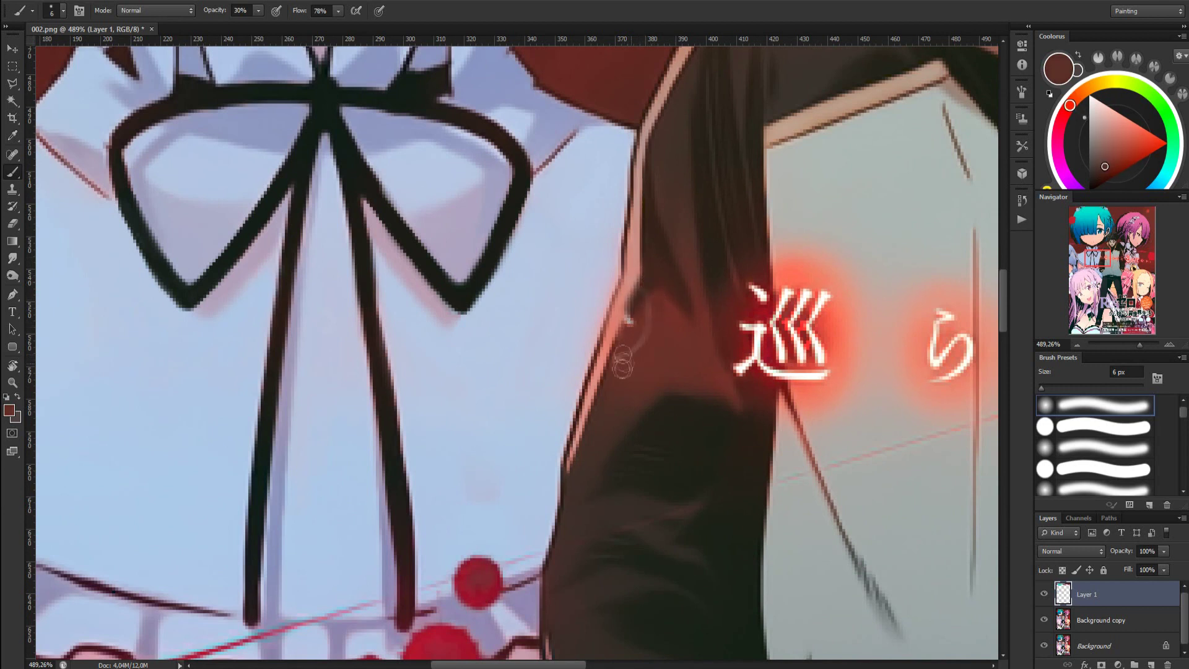
Repaint the sleeve's beige piping and cover the last り traces with sampled tones, using a 7 px brush at 34% opacity and 87% flow
{"action": "left_click_drag", "start_coordinate": [300, 12], "coordinate": [339, 15]}
{"action": "left_click", "coordinate": [631, 249], "text": "alt"}
{"action": "left_click_drag", "start_coordinate": [632, 272], "coordinate": [599, 337]}
{"action": "left_click", "coordinate": [625, 252], "text": "alt"}
{"action": "left_click", "coordinate": [633, 268], "text": "alt"}
{"action": "left_click_drag", "start_coordinate": [224, 15], "coordinate": [216, 14]}
{"action": "left_click", "coordinate": [629, 263], "text": "alt"}
{"action": "key", "text": "bracketright"}
{"action": "key", "text": "bracketright"}
{"action": "key", "text": "bracketright"}
{"action": "key", "text": "bracketright"}
{"action": "key", "text": "bracketright"}
{"action": "key", "text": "bracketright"}
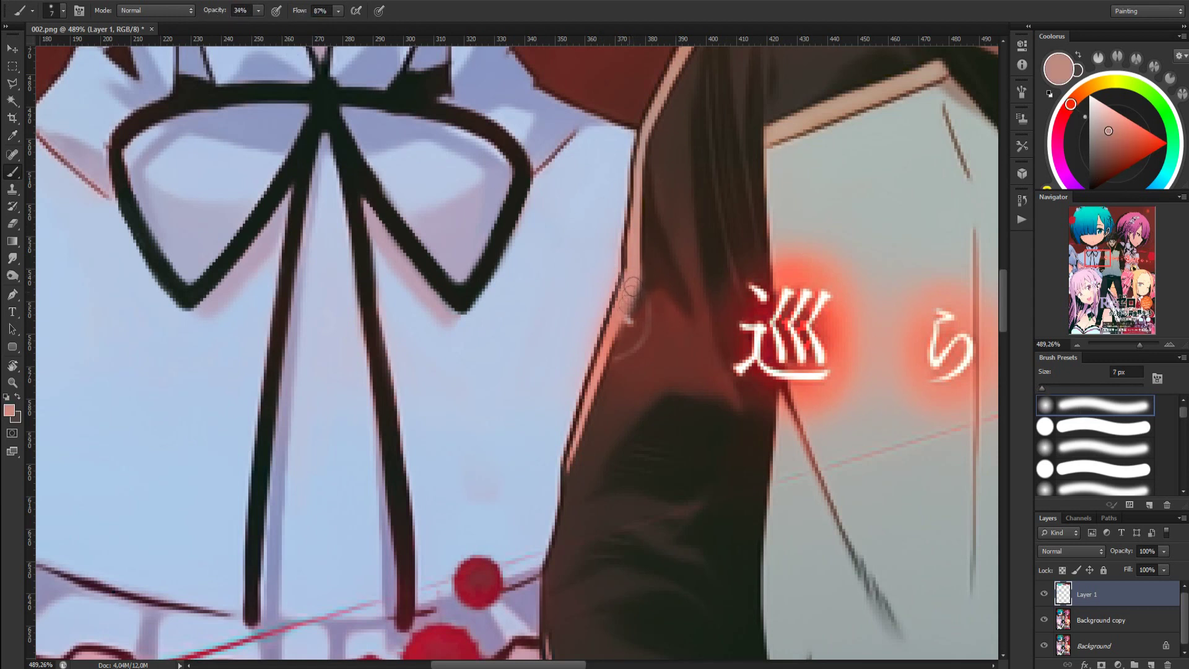
{"action": "left_click", "coordinate": [644, 349], "text": "alt"}
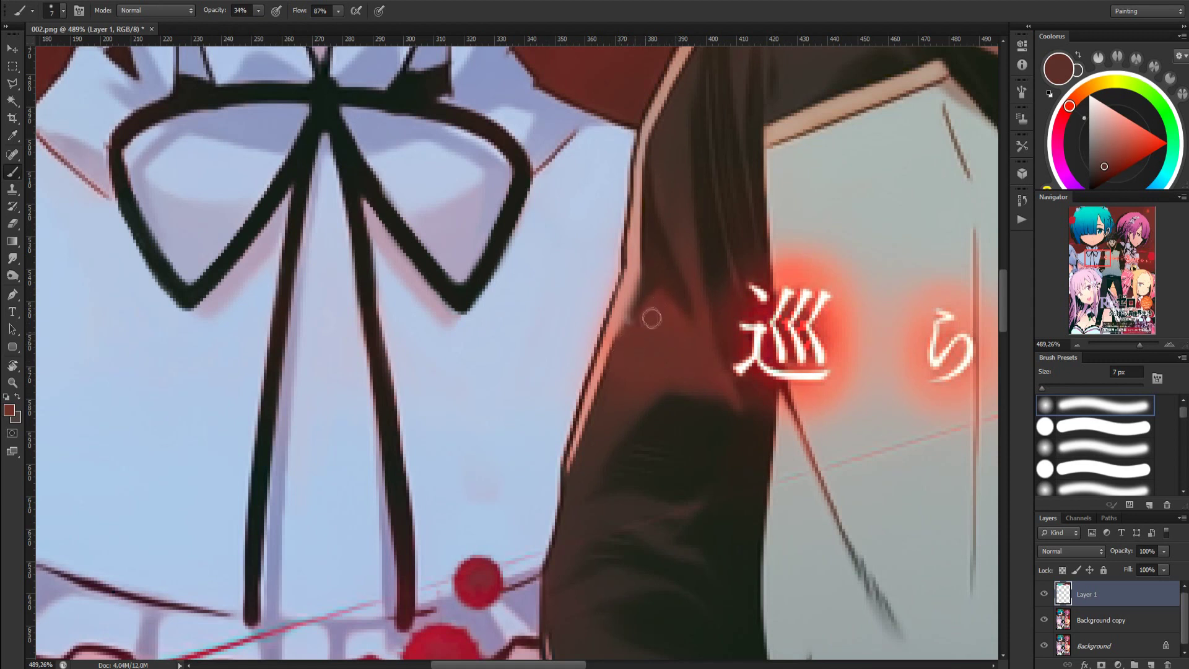
Redraw the piping's dark inner outline with a 1 px brush at 100% opacity and flow, and select the Blur tool to soften it
{"action": "key", "text": "shift+0"}
{"action": "key", "text": "0"}
{"action": "left_click", "coordinate": [615, 365], "text": "alt"}
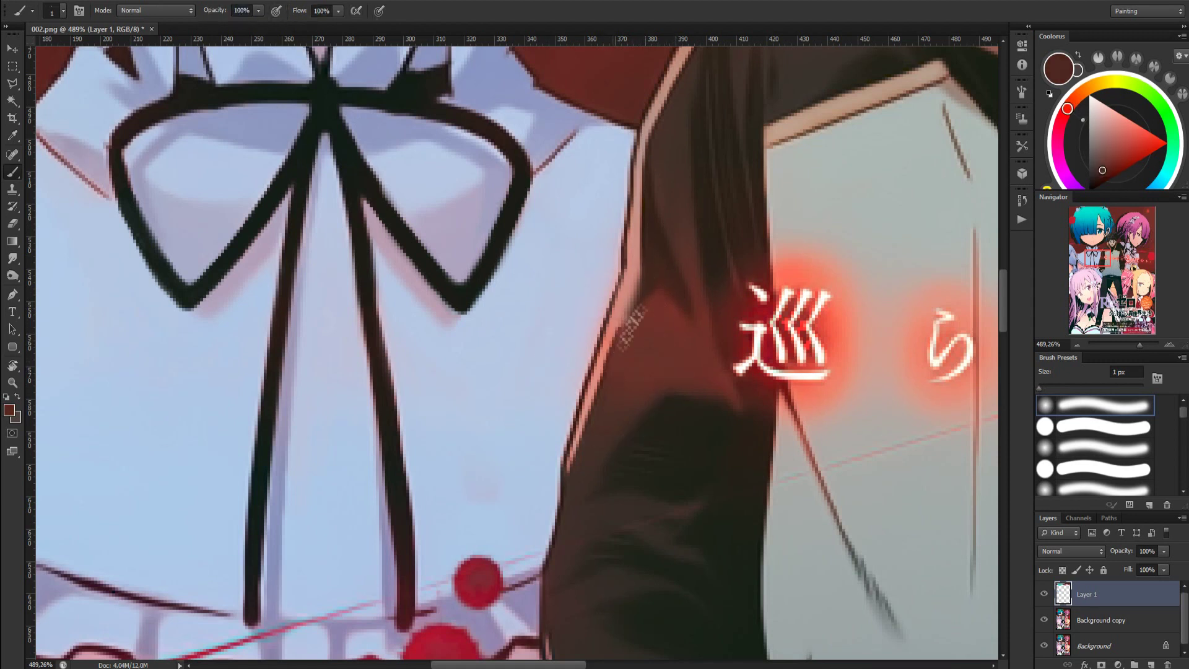
{"action": "left_click", "coordinate": [635, 320], "text": "alt"}
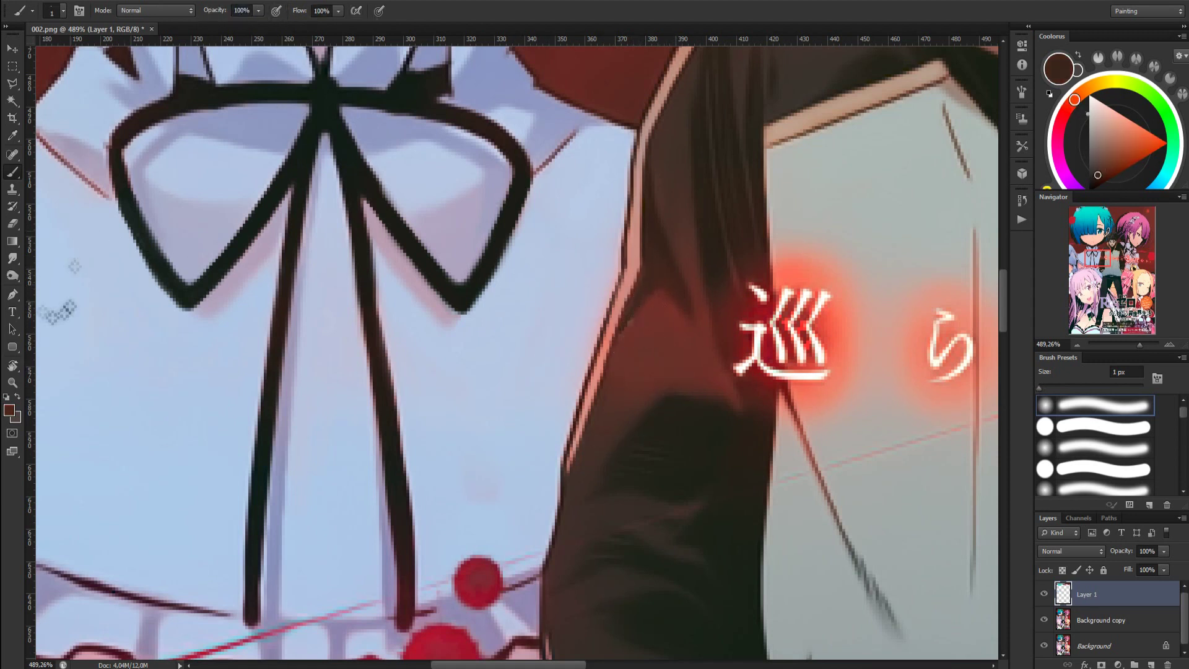
{"action": "right_click", "coordinate": [13, 259]}
{"action": "left_click", "coordinate": [54, 256]}
Blend sampled browns over the red tint on the jacket sleeve with an 8 px brush at 51% opacity and 76% flow
{"action": "key", "text": "b"}
{"action": "key", "text": "6"}
{"action": "key", "text": "7"}
{"action": "left_click_drag", "start_coordinate": [218, 15], "coordinate": [209, 15]}
{"action": "left_click_drag", "start_coordinate": [301, 12], "coordinate": [293, 13]}
{"action": "left_click", "coordinate": [644, 321], "text": "alt"}
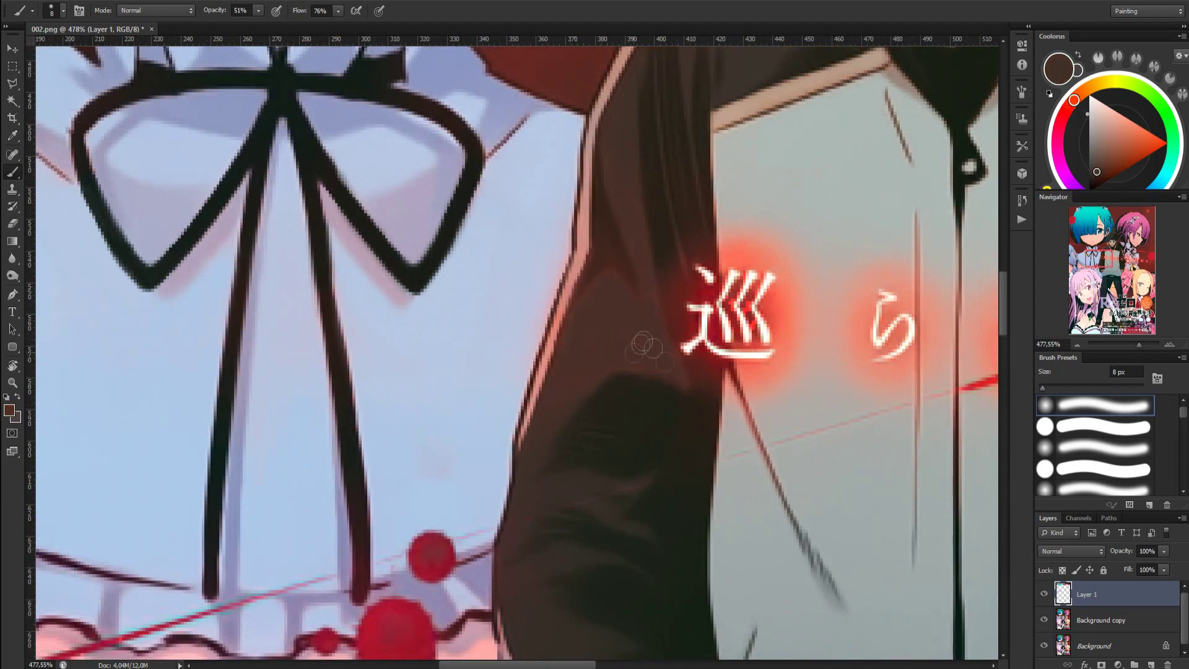
{"action": "left_click_drag", "start_coordinate": [638, 381], "coordinate": [518, 389]}
{"action": "left_click", "coordinate": [542, 247], "text": "alt"}
{"action": "left_click_drag", "start_coordinate": [546, 259], "coordinate": [584, 394]}
{"action": "left_click_drag", "start_coordinate": [717, 380], "coordinate": [663, 353]}
{"action": "left_click", "coordinate": [650, 362], "text": "alt"}
{"action": "left_click_drag", "start_coordinate": [621, 245], "coordinate": [615, 359]}
{"action": "mouse_move", "coordinate": [604, 247]}
{"action": "left_mouse_down"}
{"action": "mouse_move", "coordinate": [600, 360]}
{"action": "mouse_move", "coordinate": [590, 328]}
{"action": "left_mouse_up"}
Lower the brush opacity to 34% and even out the sleeve's piping and shading with sampled tones
{"action": "key", "text": "3"}
{"action": "key", "text": "4"}
{"action": "left_click", "coordinate": [448, 265], "text": "alt"}
{"action": "left_click", "coordinate": [409, 290], "text": "alt"}
{"action": "left_click_drag", "start_coordinate": [410, 289], "coordinate": [452, 260]}
{"action": "left_click", "coordinate": [449, 277], "text": "alt"}
{"action": "left_click", "coordinate": [510, 382], "text": "alt"}
{"action": "left_click_drag", "start_coordinate": [509, 383], "coordinate": [489, 374]}
{"action": "left_click", "coordinate": [481, 350], "text": "alt"}
{"action": "left_click_drag", "start_coordinate": [482, 350], "coordinate": [523, 363]}
{"action": "left_click", "coordinate": [497, 382], "text": "alt"}
{"action": "left_click_drag", "start_coordinate": [506, 271], "coordinate": [524, 322]}
Paint sampled jacket grey over the 巡 and ら characters and their red glow on the jacket front
{"action": "left_click", "coordinate": [610, 266], "text": "alt"}
{"action": "left_click_drag", "start_coordinate": [576, 241], "coordinate": [574, 314]}
{"action": "left_click_drag", "start_coordinate": [563, 214], "coordinate": [562, 275]}
{"action": "left_click_drag", "start_coordinate": [573, 220], "coordinate": [582, 307]}
{"action": "left_click_drag", "start_coordinate": [611, 264], "coordinate": [609, 321]}
{"action": "left_click_drag", "start_coordinate": [586, 248], "coordinate": [572, 342]}
{"action": "left_click_drag", "start_coordinate": [664, 237], "coordinate": [654, 342]}
{"action": "left_click_drag", "start_coordinate": [709, 228], "coordinate": [706, 334]}
{"action": "left_click_drag", "start_coordinate": [694, 266], "coordinate": [678, 342]}
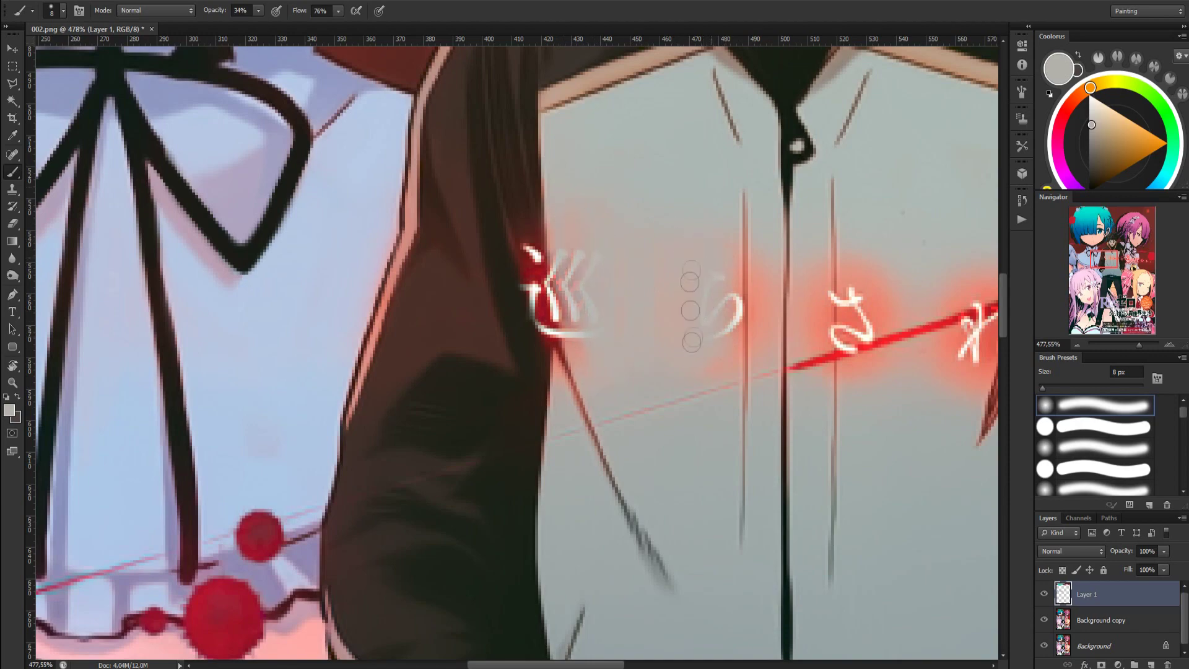
Review the whole poster and save it in Photoshop format with layers as 002.psd
{"action": "scroll", "coordinate": [593, 236], "scroll_direction": "down", "scroll_amount": 3}
{"action": "left_click", "coordinate": [1077, 345]}
{"action": "left_click", "coordinate": [1078, 344]}
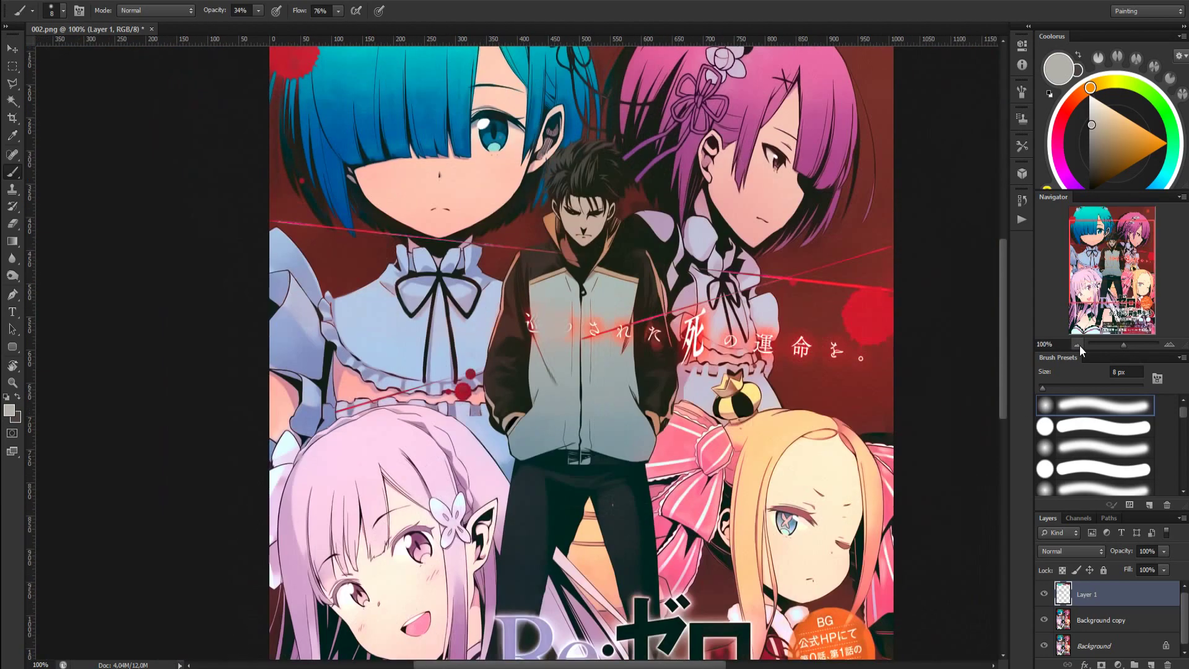
{"action": "key", "text": "ctrl+shift+s"}
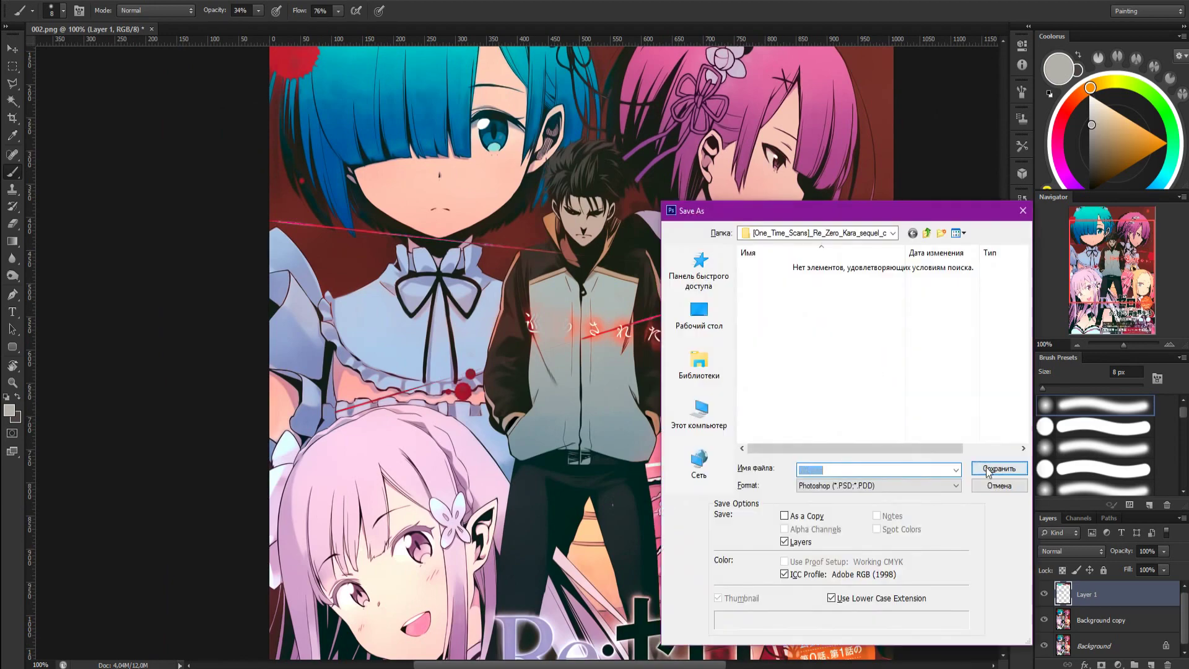
{"action": "left_click", "coordinate": [993, 471]}
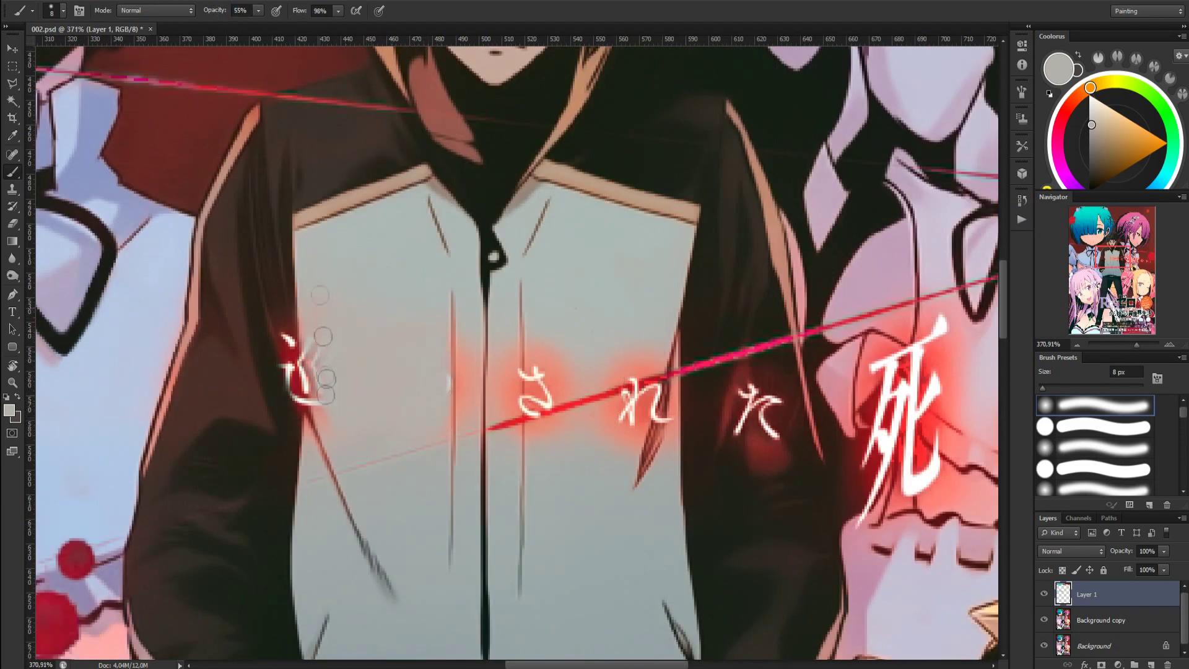
Cover the remaining ら and most of さ with sampled jacket grey at 55% brush opacity and 98% flow
{"action": "left_click", "coordinate": [319, 270], "text": "alt"}
{"action": "left_click_drag", "start_coordinate": [443, 395], "coordinate": [442, 409]}
{"action": "left_click", "coordinate": [495, 292], "text": "alt"}
{"action": "mouse_move", "coordinate": [498, 387]}
{"action": "left_mouse_down"}
{"action": "mouse_move", "coordinate": [499, 409]}
{"action": "mouse_move", "coordinate": [496, 385]}
{"action": "mouse_move", "coordinate": [576, 372]}
{"action": "left_mouse_up"}
{"action": "left_click", "coordinate": [497, 337], "text": "alt"}
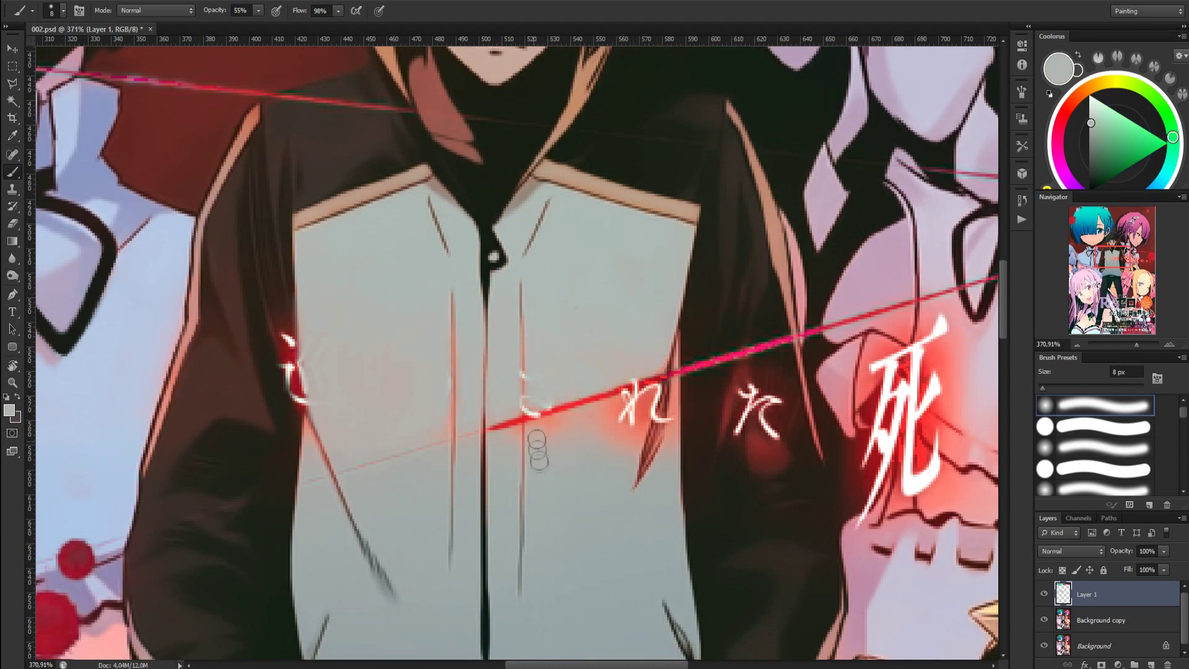
Paint sampled jacket grey over the rest of さ, most of れ, and the red glow around the zipper and seams
{"action": "left_click", "coordinate": [585, 437], "text": "alt"}
{"action": "mouse_move", "coordinate": [630, 456]}
{"action": "left_mouse_down"}
{"action": "mouse_move", "coordinate": [650, 398]}
{"action": "mouse_move", "coordinate": [625, 427]}
{"action": "left_mouse_up"}
{"action": "left_click", "coordinate": [559, 335], "text": "alt"}
{"action": "key", "text": "bracketleft"}
{"action": "key", "text": "bracketleft"}
{"action": "key", "text": "bracketleft"}
{"action": "key", "text": "bracketleft"}
{"action": "left_click", "coordinate": [522, 366], "text": "alt"}
{"action": "mouse_move", "coordinate": [523, 366]}
{"action": "left_mouse_down"}
{"action": "mouse_move", "coordinate": [512, 411]}
{"action": "mouse_move", "coordinate": [574, 406]}
{"action": "mouse_move", "coordinate": [529, 410]}
{"action": "left_mouse_up"}
{"action": "left_click", "coordinate": [537, 436], "text": "alt"}
{"action": "left_click", "coordinate": [609, 421], "text": "alt"}
{"action": "mouse_move", "coordinate": [625, 393]}
{"action": "left_mouse_down"}
{"action": "mouse_move", "coordinate": [632, 404]}
{"action": "mouse_move", "coordinate": [642, 373]}
{"action": "left_mouse_up"}
{"action": "left_click", "coordinate": [611, 357], "text": "alt"}
{"action": "left_click", "coordinate": [419, 373], "text": "alt"}
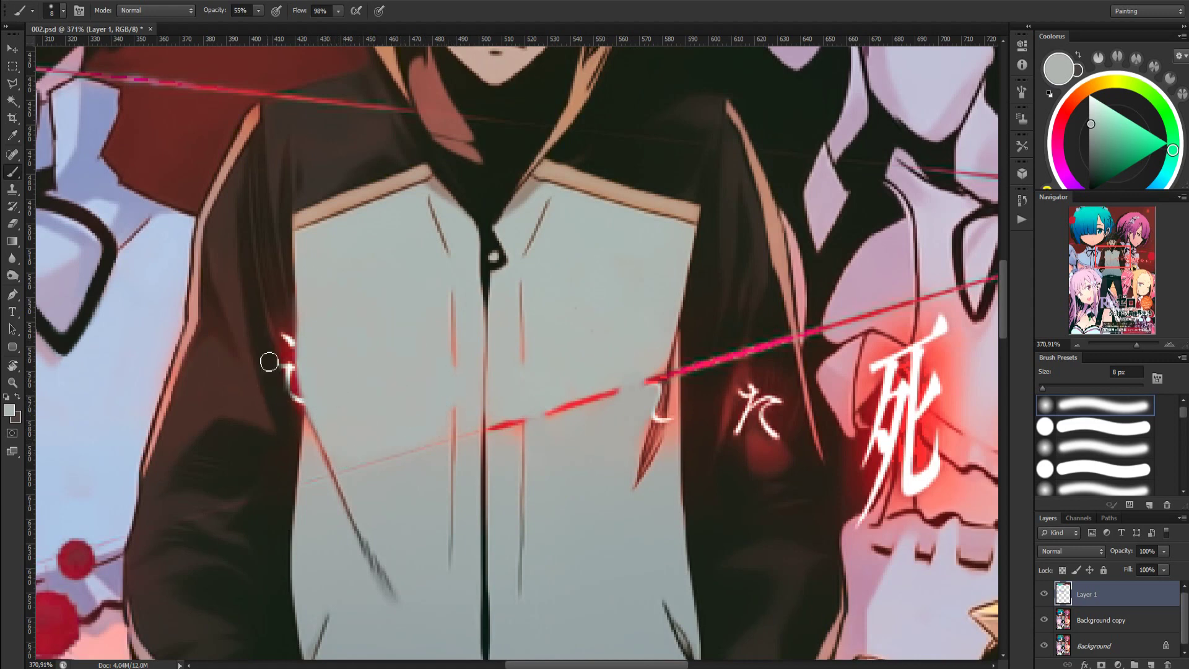
Reduce the brush to 1 px and paint sampled dark browns over the upper 巡 strokes on the sleeve's inner edge
{"action": "scroll", "coordinate": [254, 365], "scroll_direction": "up", "scroll_amount": 1}
{"action": "key", "text": "bracketleft"}
{"action": "key", "text": "bracketleft"}
{"action": "key", "text": "bracketleft"}
{"action": "key", "text": "bracketleft"}
{"action": "key", "text": "bracketleft"}
{"action": "key", "text": "bracketleft"}
{"action": "key", "text": "bracketleft"}
{"action": "left_click", "coordinate": [213, 219], "text": "alt"}
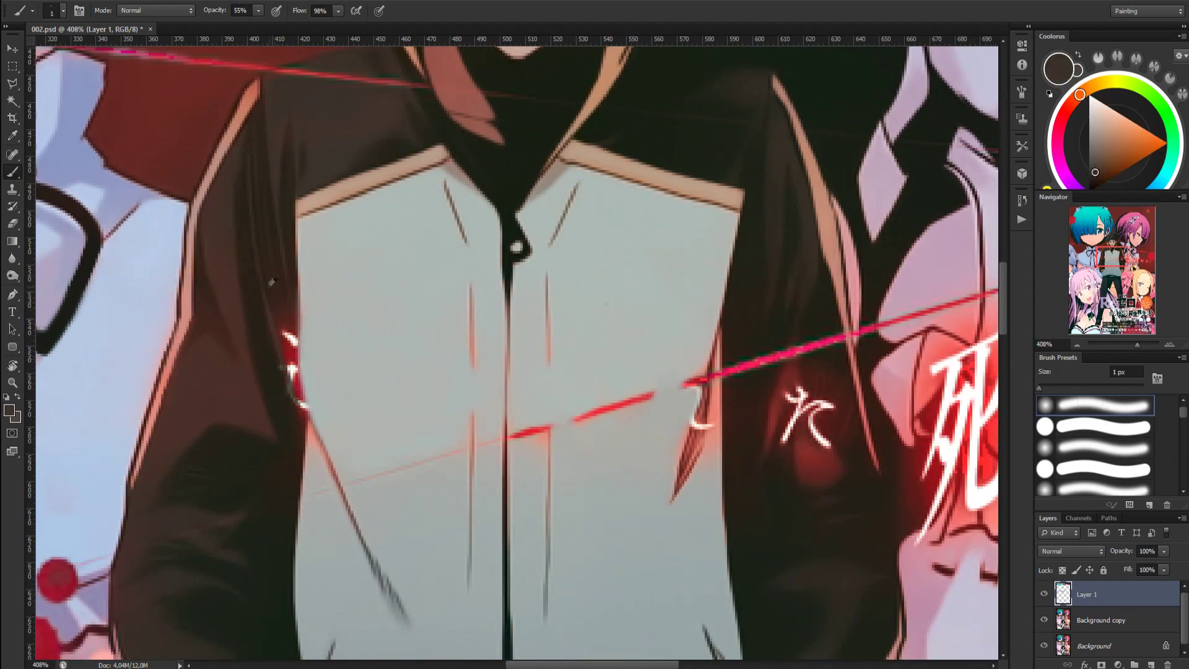
{"action": "left_click", "coordinate": [276, 244], "text": "alt"}
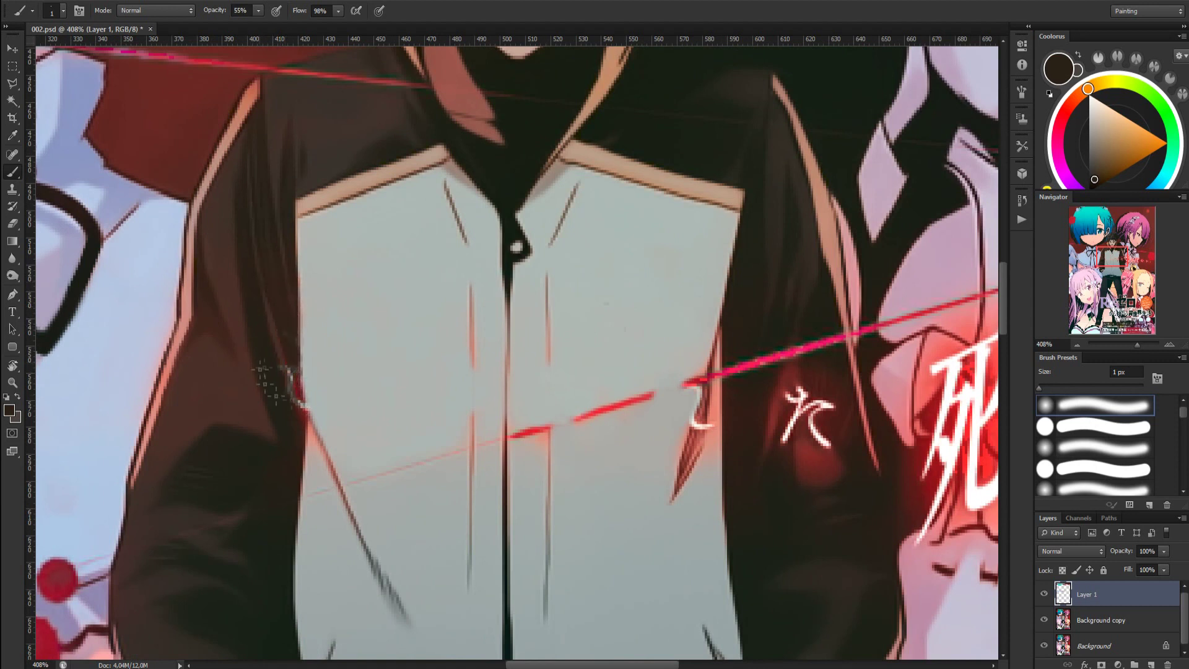
Cover the lower 巡 strokes where the sleeve meets the jacket's diagonal crease with sampled brown and grey
{"action": "left_click", "coordinate": [249, 374], "text": "alt"}
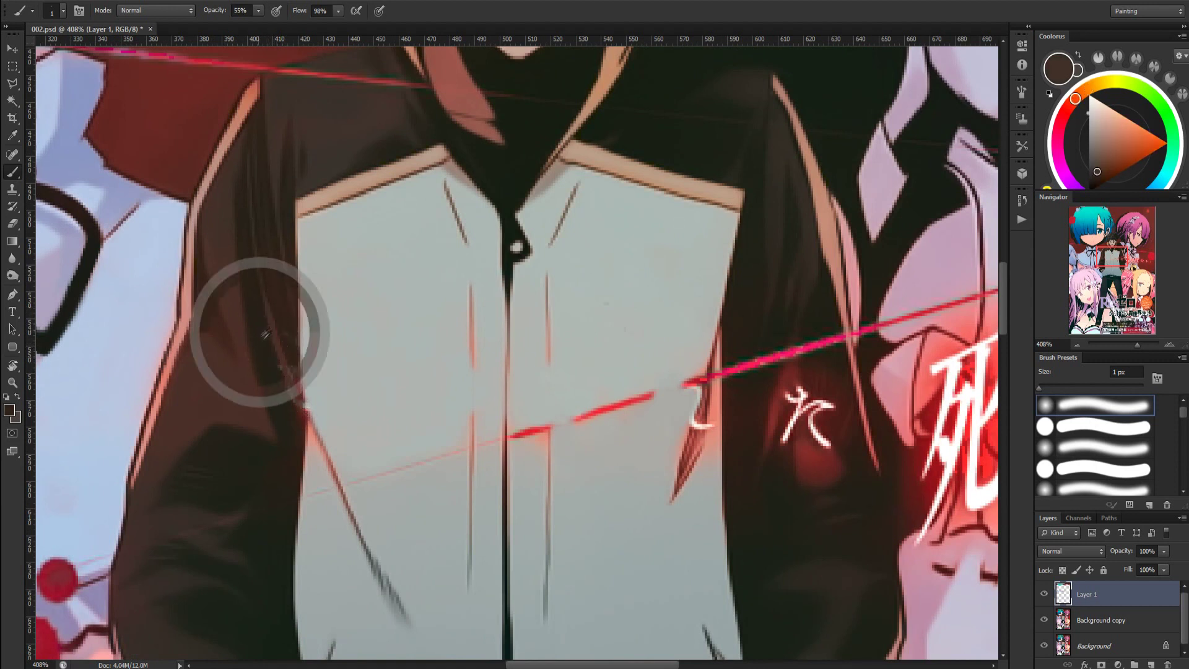
{"action": "left_click", "coordinate": [261, 328], "text": "alt"}
{"action": "left_click", "coordinate": [297, 344], "text": "alt"}
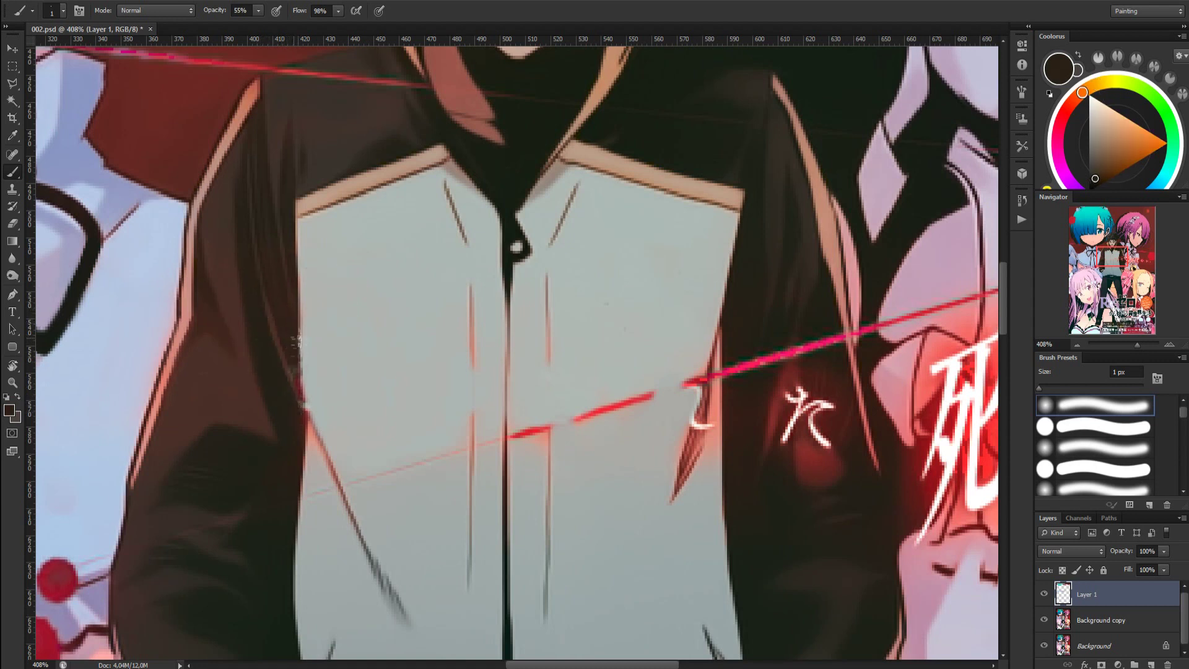
{"action": "left_click", "coordinate": [303, 469], "text": "alt"}
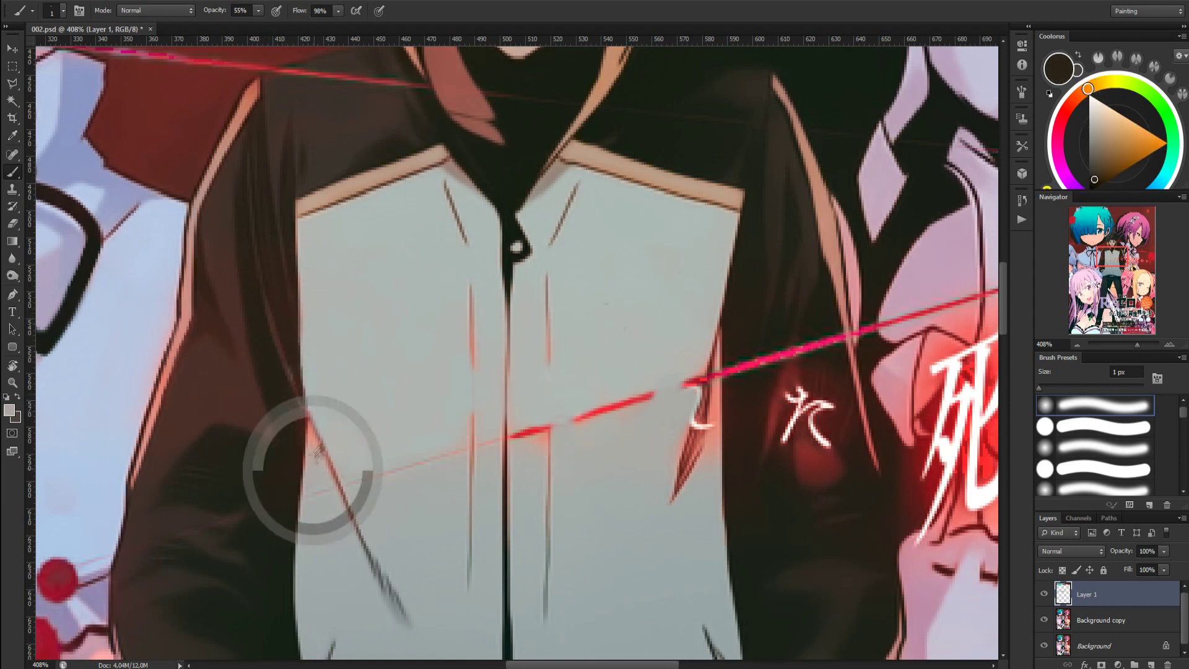
{"action": "left_click", "coordinate": [272, 306], "text": "alt"}
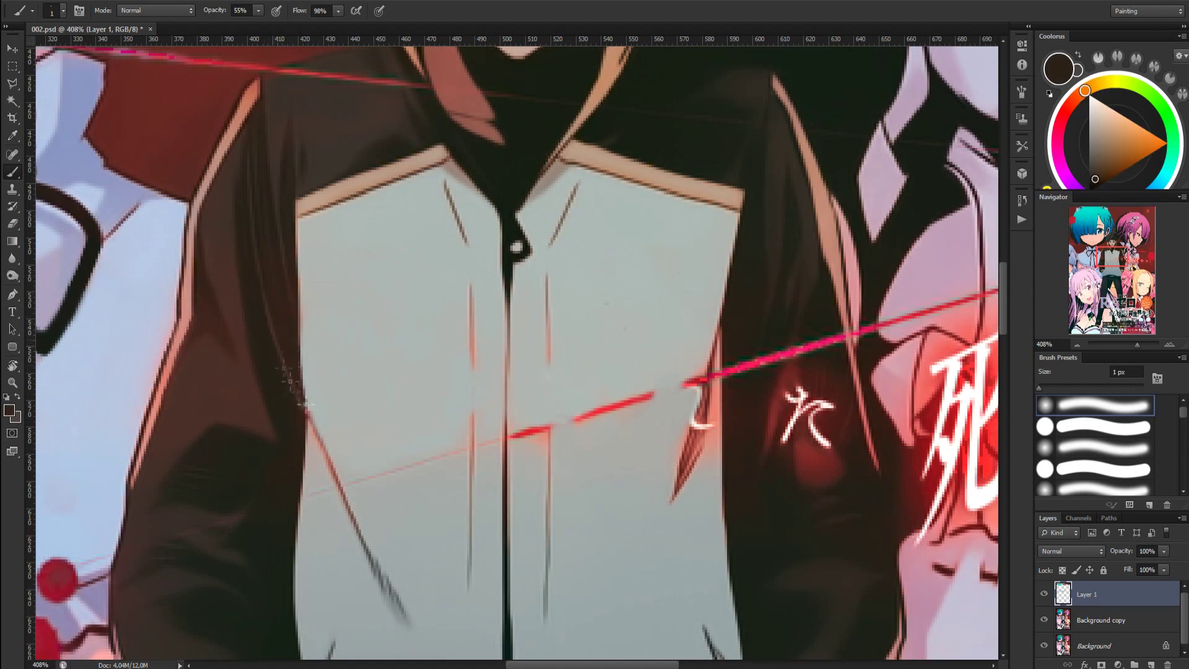
Redraw the thin fold lines running down the repaired sleeve with sampled dark browns
{"action": "left_click", "coordinate": [253, 196], "text": "alt"}
{"action": "left_click_drag", "start_coordinate": [265, 298], "coordinate": [288, 371]}
{"action": "left_click", "coordinate": [279, 347], "text": "alt"}
{"action": "left_click", "coordinate": [271, 259], "text": "alt"}
Clean the jacket panel's left edge and the top of its diagonal crease with sampled grey and brown
{"action": "left_click_drag", "start_coordinate": [434, 272], "coordinate": [514, 416]}
{"action": "left_click", "coordinate": [343, 266], "text": "alt"}
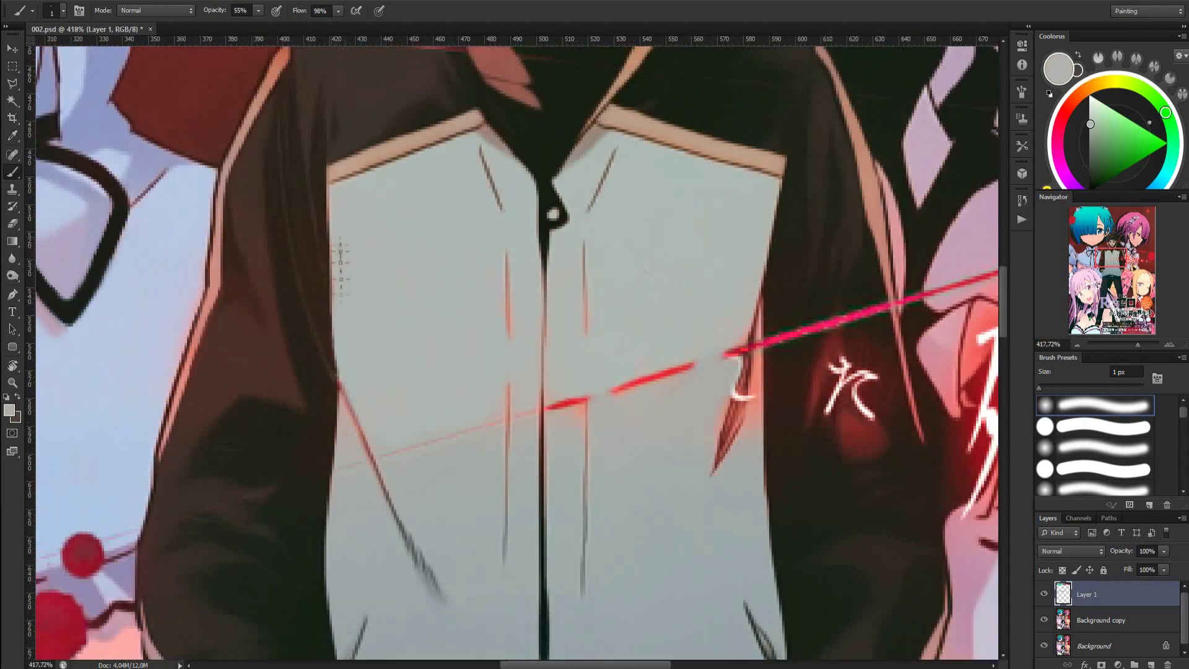
{"action": "left_click", "coordinate": [345, 387], "text": "alt"}
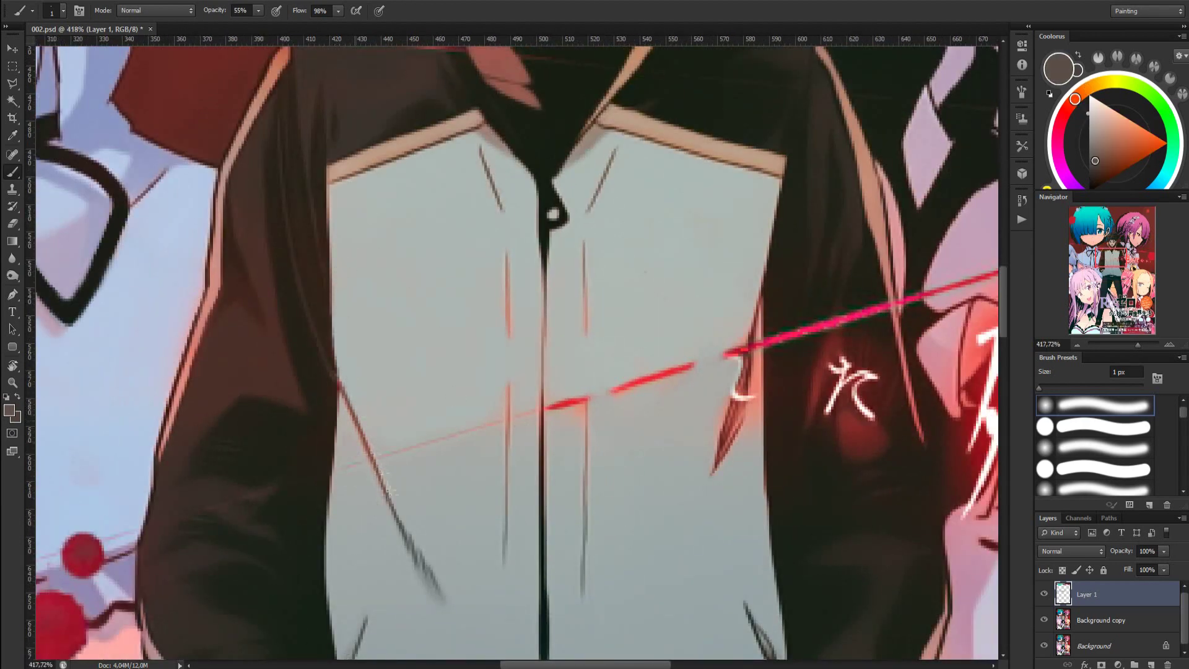
{"action": "left_click", "coordinate": [349, 385], "text": "alt"}
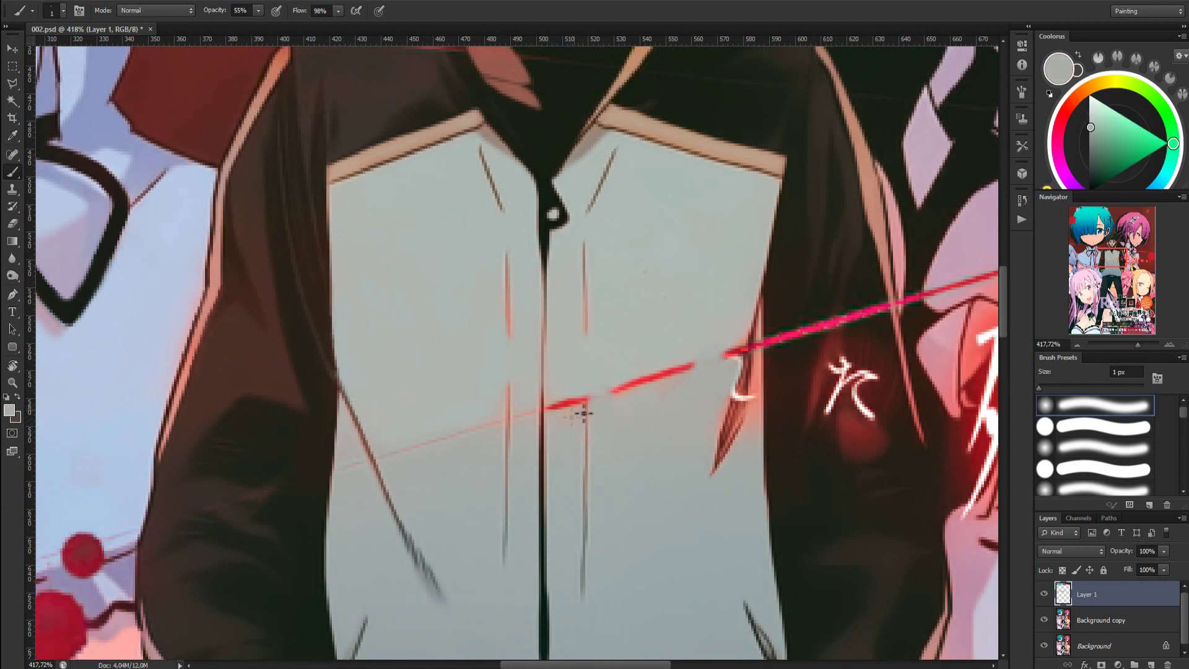
Rebuild the missing section of the vertical seam left of the zipper with sampled reddish tones
{"action": "left_click", "coordinate": [514, 336], "text": "alt"}
{"action": "left_click", "coordinate": [511, 314], "text": "alt"}
{"action": "left_click", "coordinate": [507, 298], "text": "alt"}
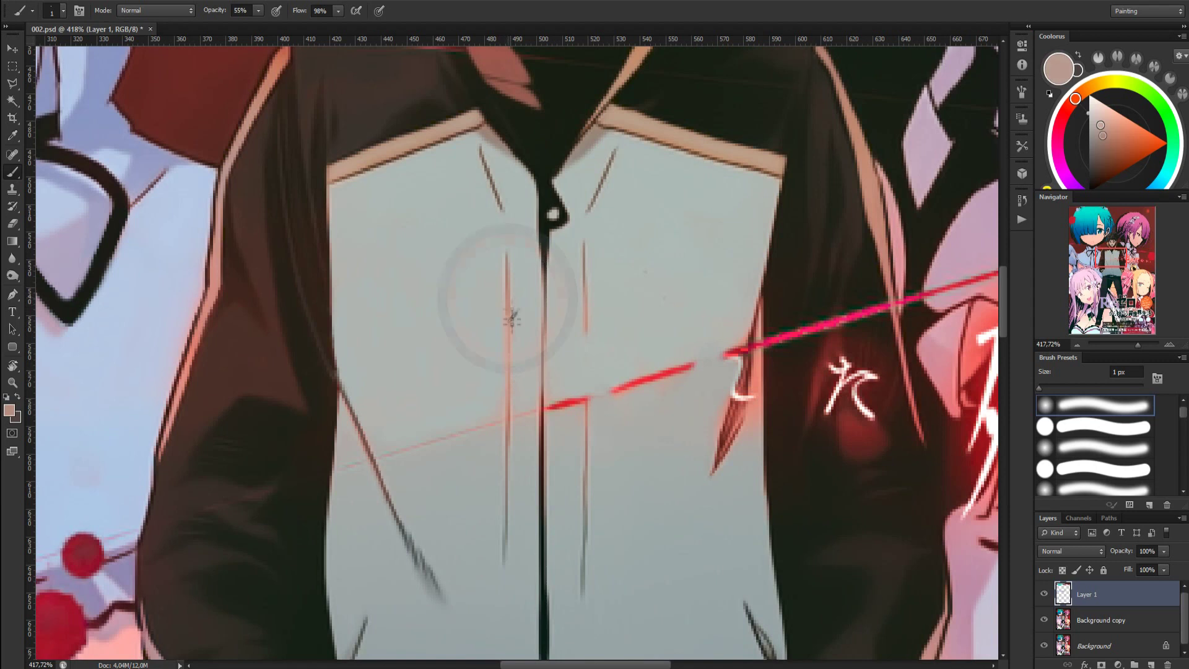
Reconnect the broken vertical seam right of the zipper with sampled reddish tones
{"action": "left_click", "coordinate": [588, 314], "text": "alt"}
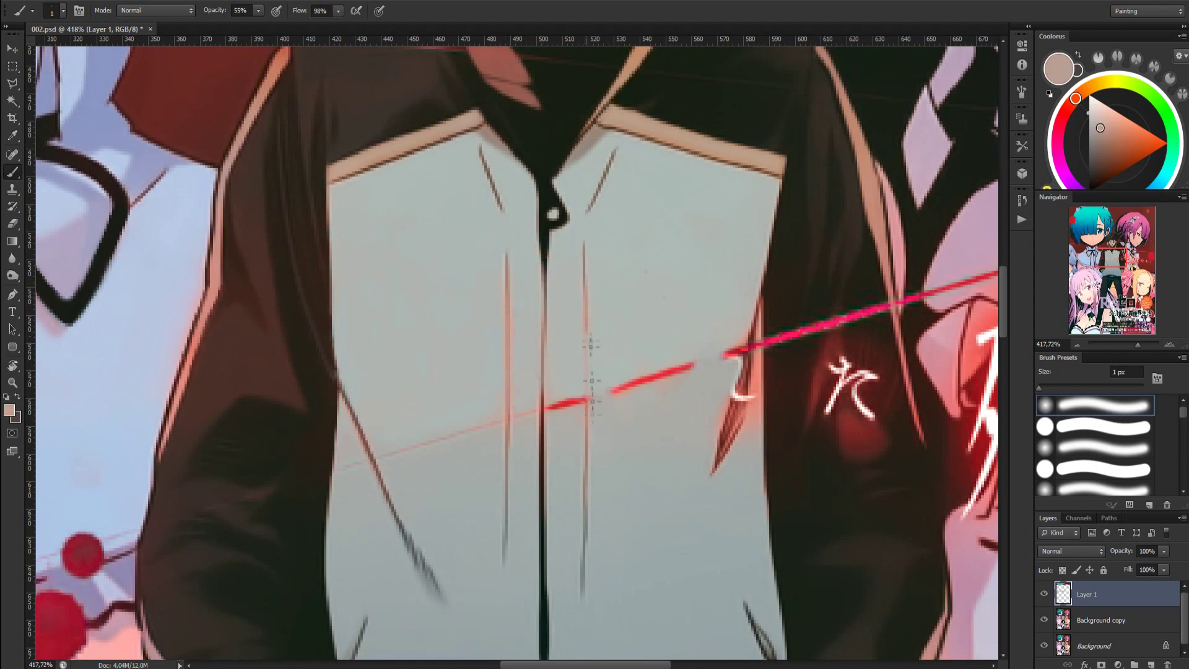
{"action": "left_click", "coordinate": [592, 337], "text": "alt"}
{"action": "left_click_drag", "start_coordinate": [591, 354], "coordinate": [593, 441]}
{"action": "left_click", "coordinate": [591, 368], "text": "alt"}
{"action": "left_click", "coordinate": [591, 337], "text": "alt"}
{"action": "left_click_drag", "start_coordinate": [591, 340], "coordinate": [591, 458]}
{"action": "left_click", "coordinate": [592, 350], "text": "alt"}
Fill the gaps in the red slash across the jacket with sampled red and tidy its lower edge with sampled grey
{"action": "left_click", "coordinate": [602, 395], "text": "alt"}
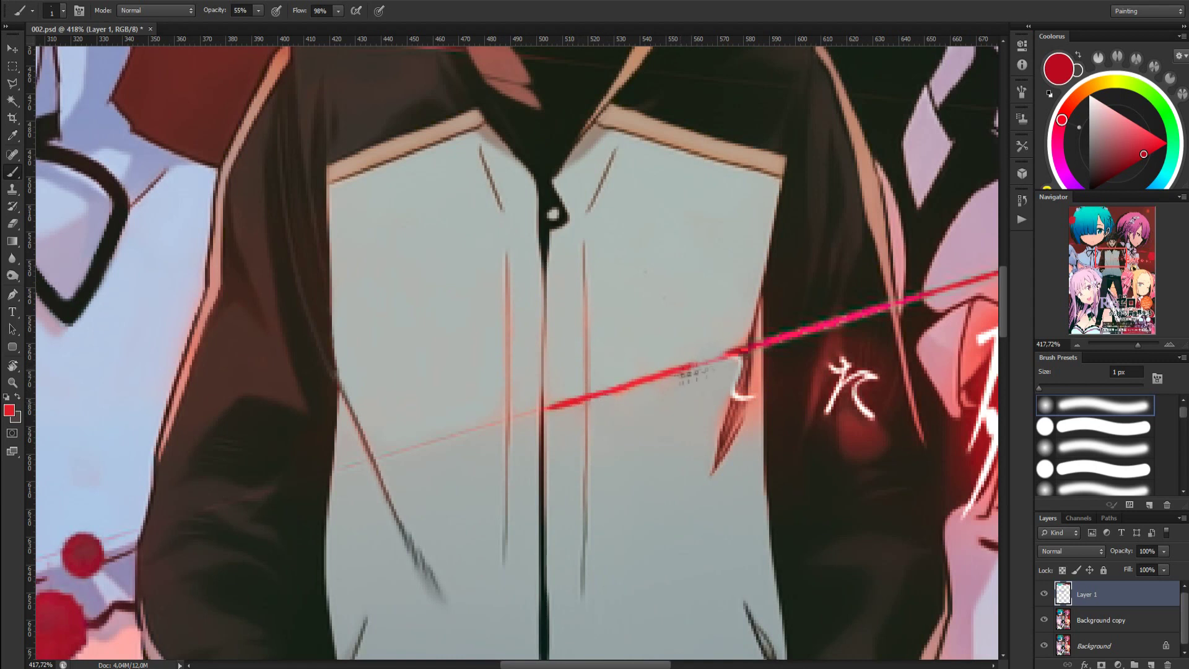
{"action": "left_click", "coordinate": [672, 383], "text": "alt"}
{"action": "left_click", "coordinate": [626, 389], "text": "alt"}
{"action": "left_click", "coordinate": [645, 396], "text": "alt"}
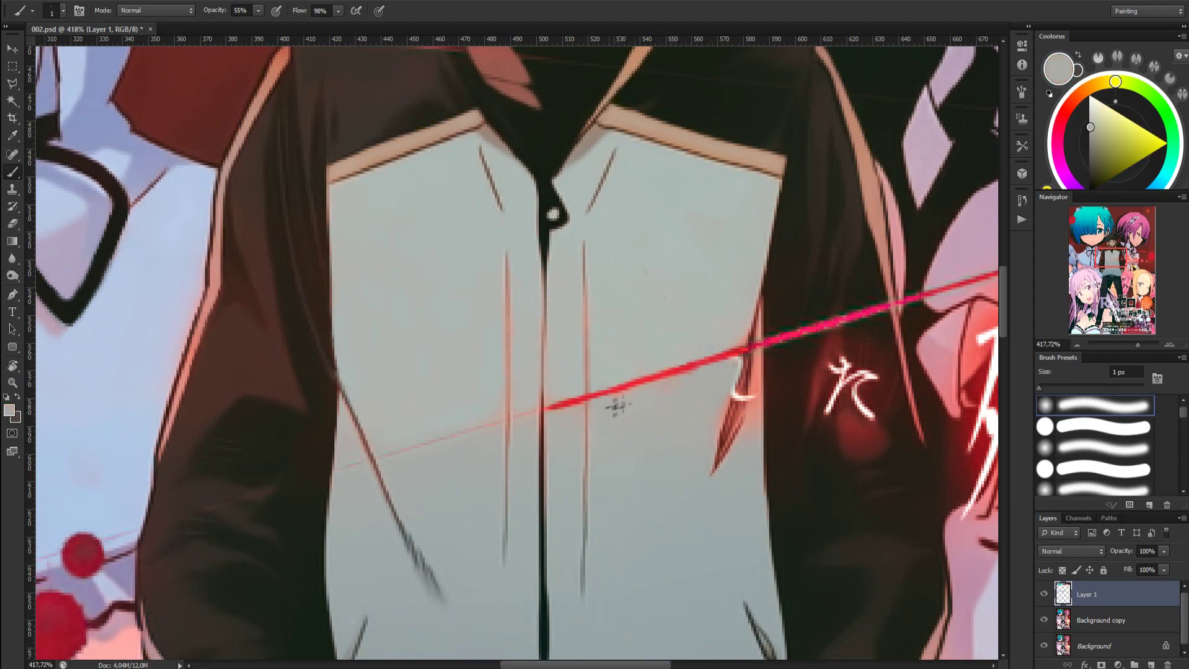
Paint over the white character fragment near the jacket panel's right edge and extend the dark crease with sampled brown and grey
{"action": "left_click", "coordinate": [756, 340], "text": "alt"}
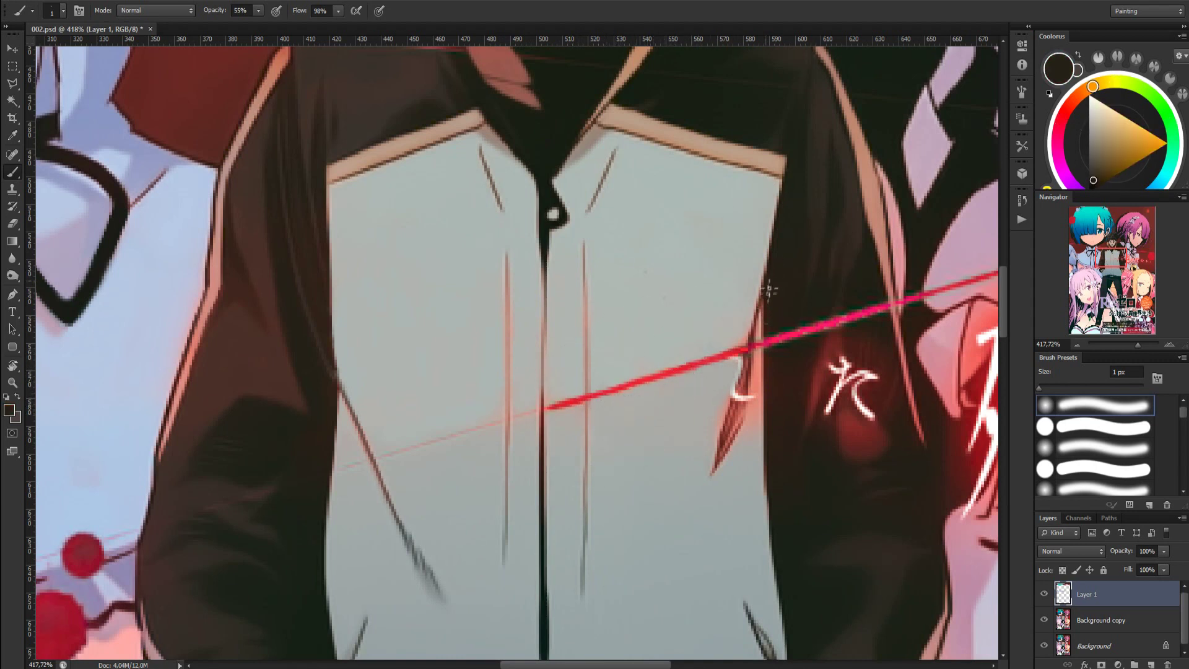
{"action": "left_click_drag", "start_coordinate": [743, 356], "coordinate": [711, 475]}
{"action": "left_click", "coordinate": [746, 368], "text": "alt"}
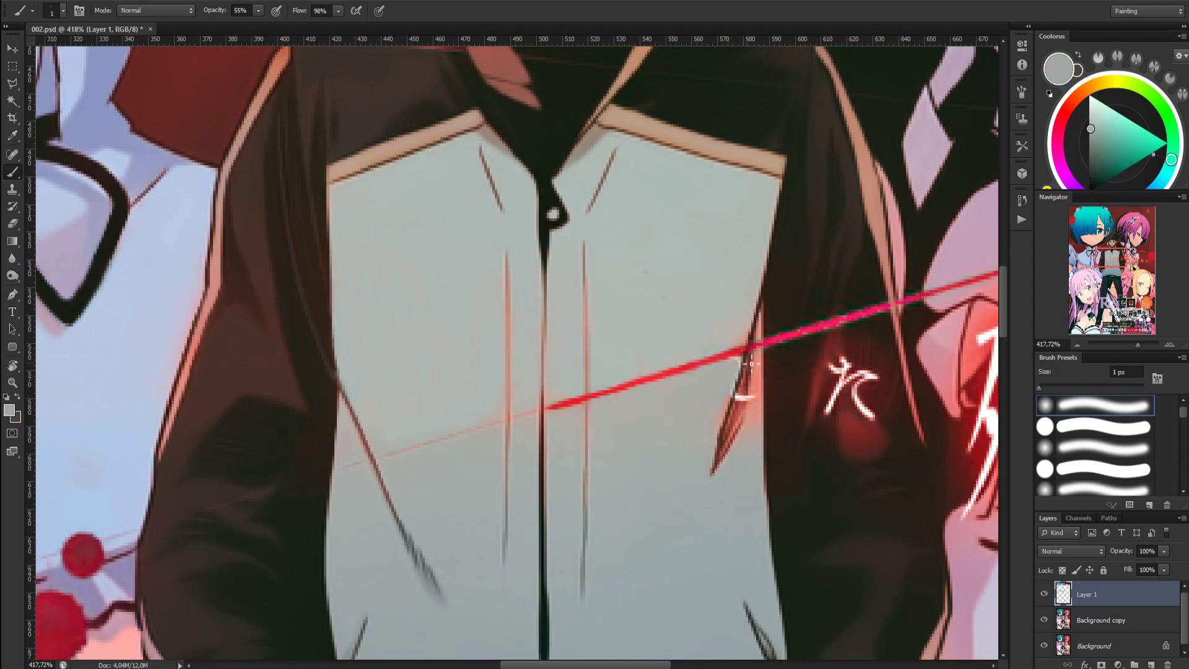
{"action": "left_click", "coordinate": [749, 374], "text": "alt"}
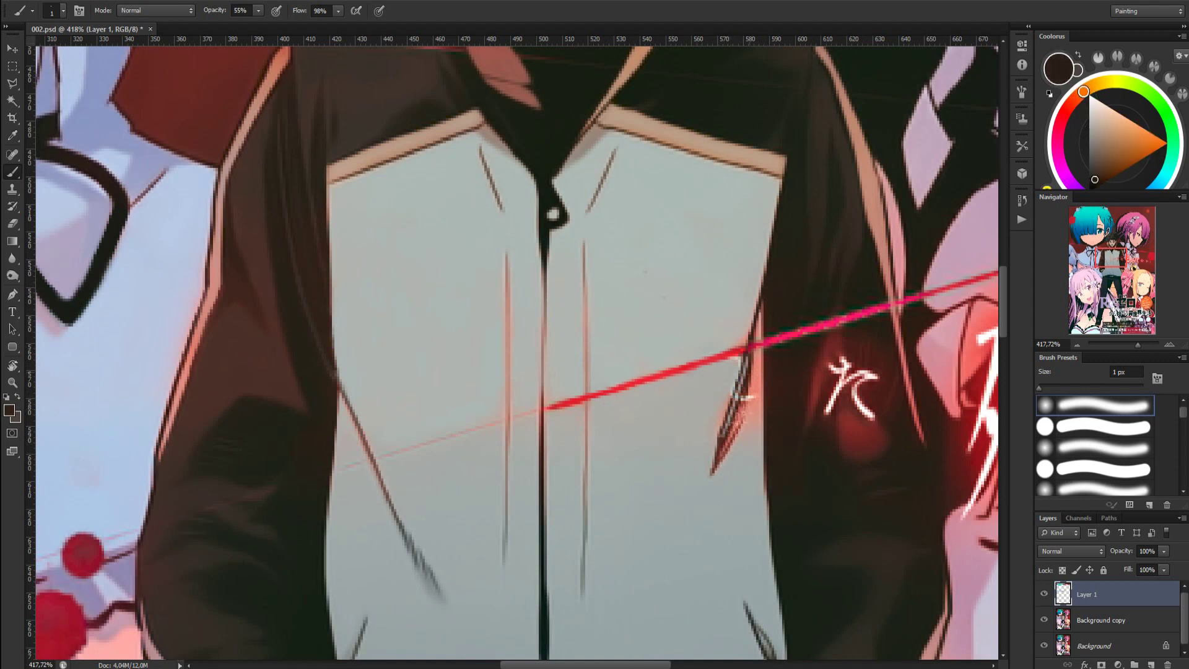
{"action": "left_click", "coordinate": [745, 473], "text": "alt"}
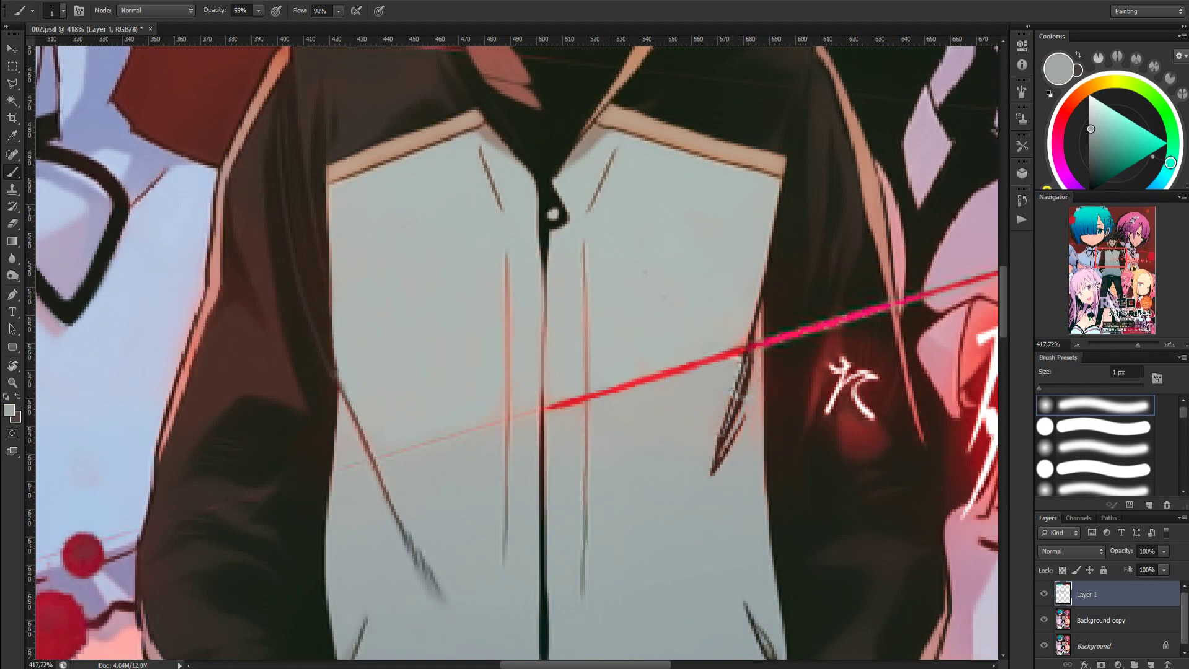
Refine the feather-shaped crease below the slash with sampled brown lines and clean the surrounding red glow with sampled grey
{"action": "left_click", "coordinate": [738, 353], "text": "alt"}
{"action": "left_click", "coordinate": [751, 364], "text": "alt"}
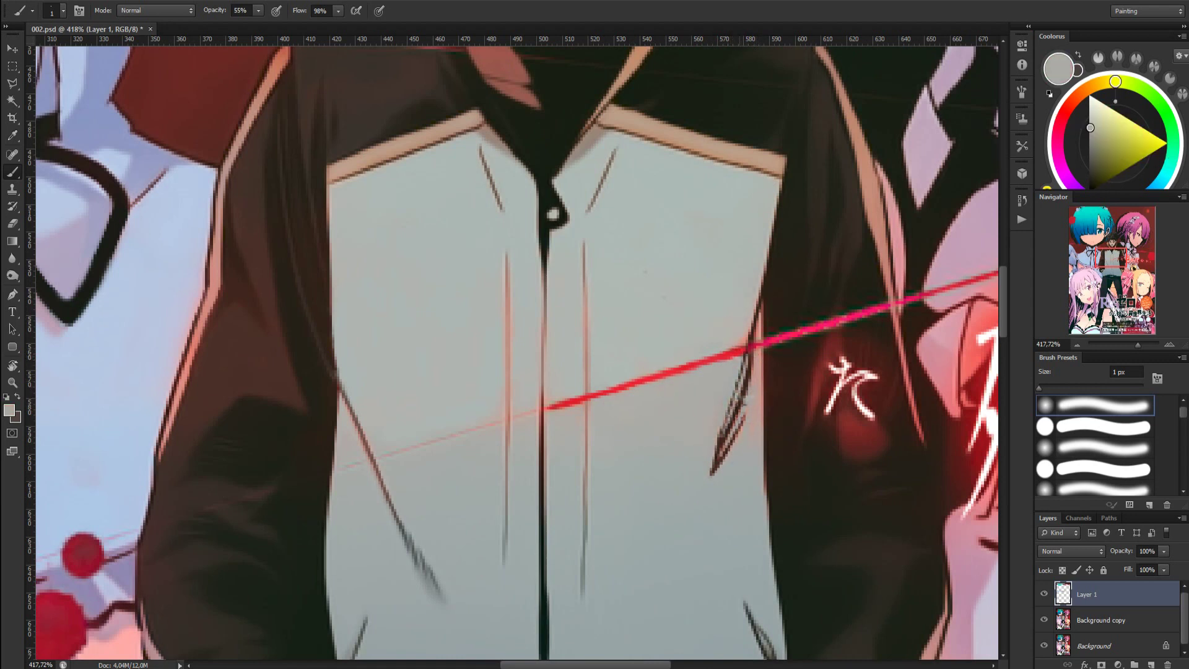
{"action": "left_click", "coordinate": [743, 358], "text": "alt"}
{"action": "left_click_drag", "start_coordinate": [743, 371], "coordinate": [714, 468]}
{"action": "left_click", "coordinate": [754, 437], "text": "alt"}
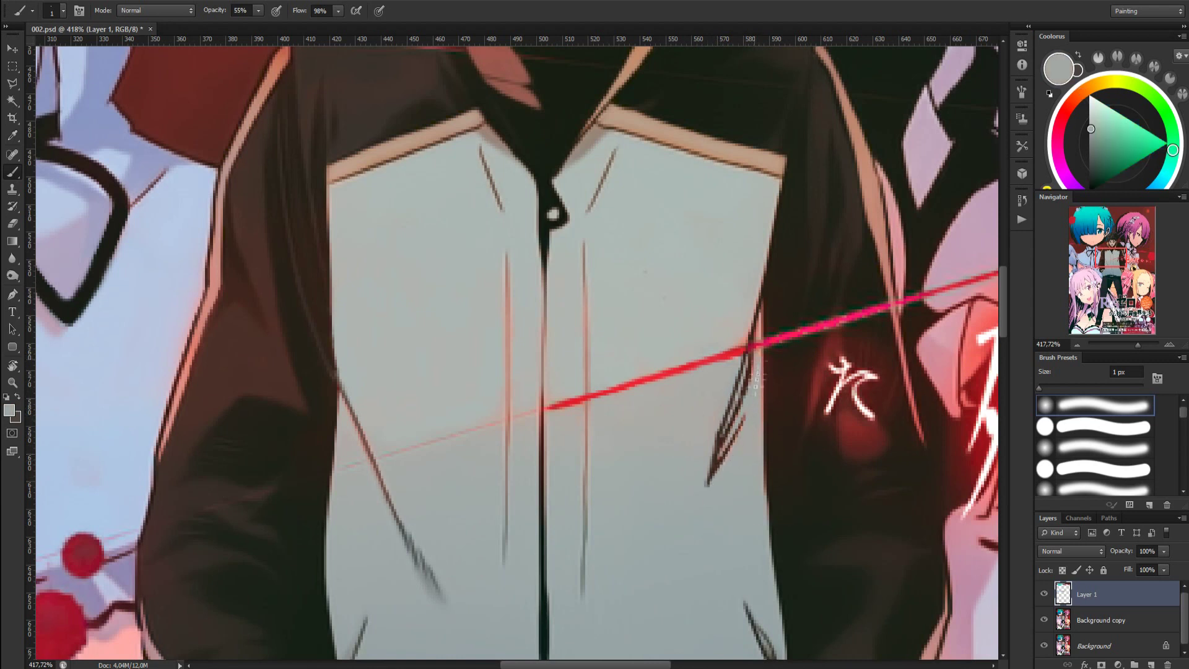
Paint over most of the た character and its red glow on the dark sleeve with sampled browns and a 6 px brush
{"action": "left_click", "coordinate": [772, 316], "text": "alt"}
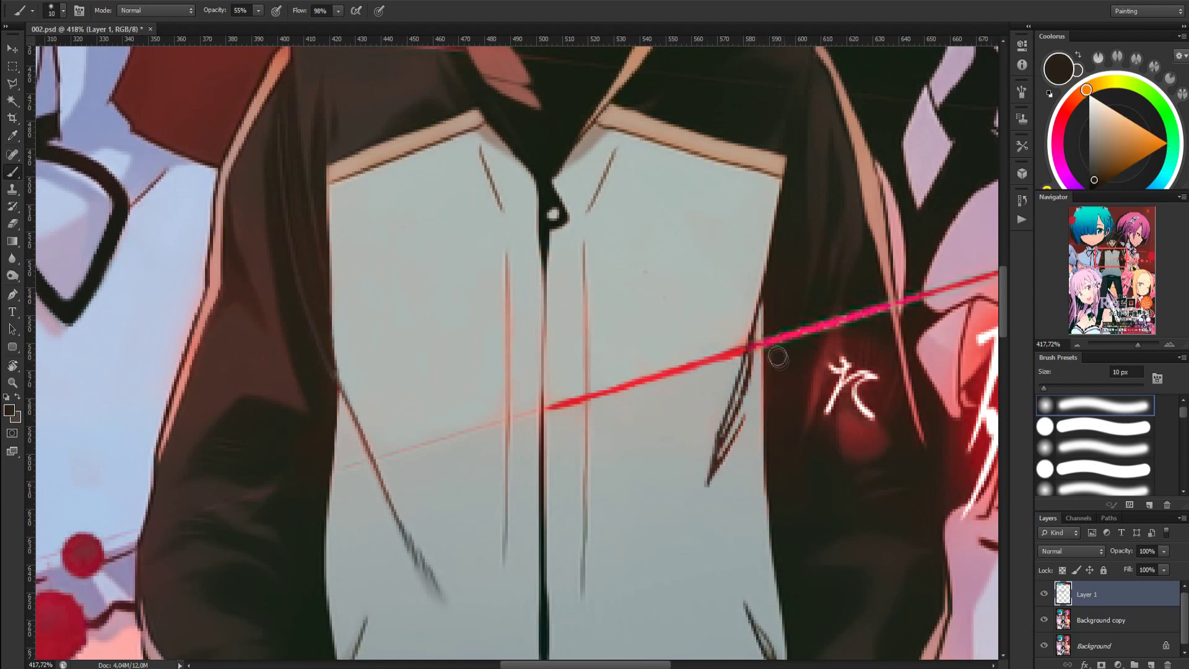
{"action": "left_click_drag", "start_coordinate": [1032, 368], "coordinate": [1022, 368]}
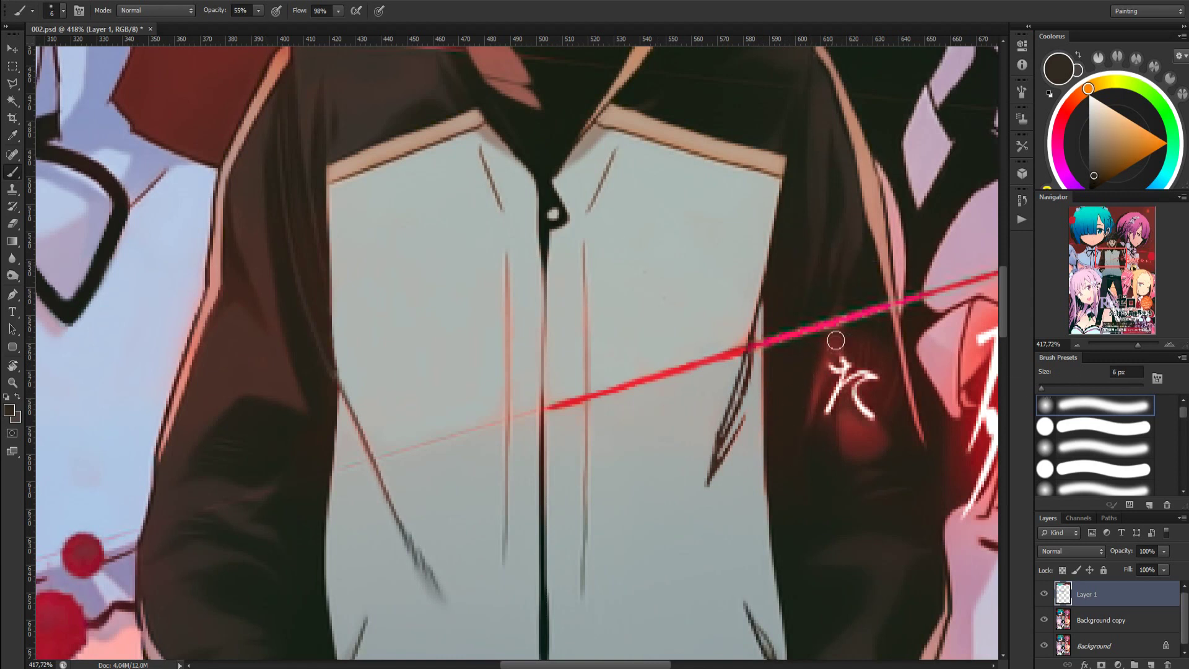
{"action": "left_click", "coordinate": [857, 535], "text": "alt"}
{"action": "left_click_drag", "start_coordinate": [851, 428], "coordinate": [878, 451]}
{"action": "left_click", "coordinate": [862, 345], "text": "alt"}
{"action": "mouse_move", "coordinate": [841, 358]}
{"action": "left_mouse_down"}
{"action": "mouse_move", "coordinate": [868, 349]}
{"action": "mouse_move", "coordinate": [890, 404]}
{"action": "mouse_move", "coordinate": [863, 373]}
{"action": "mouse_move", "coordinate": [828, 412]}
{"action": "left_mouse_up"}
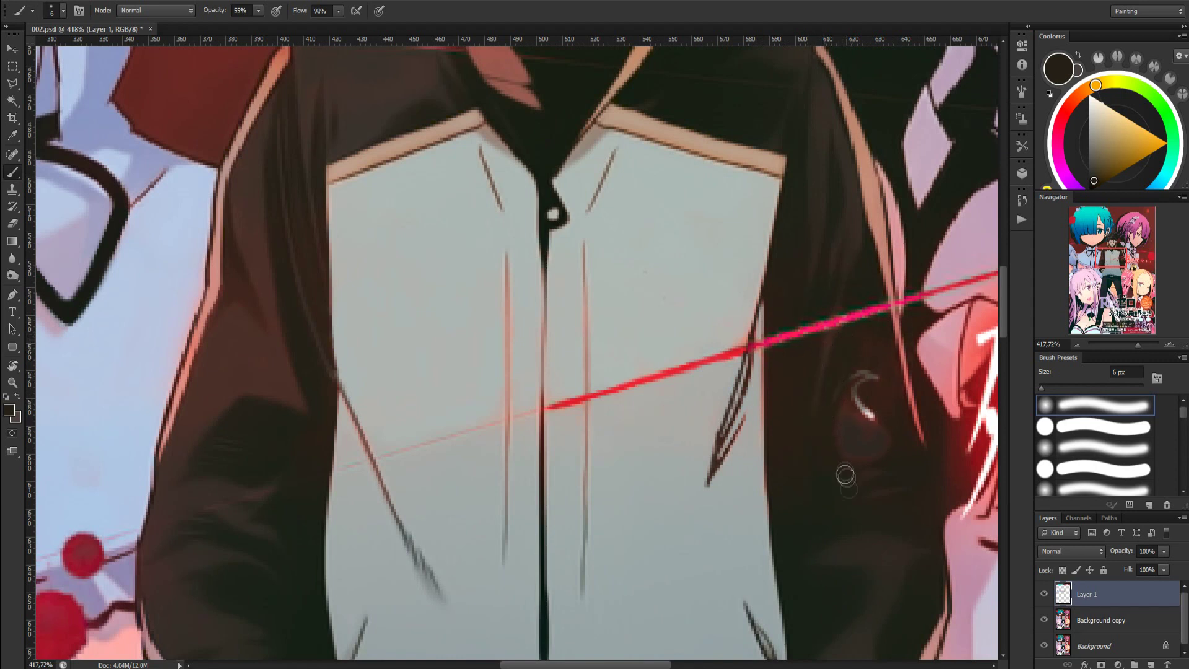
Cover the remaining traces of the た character with sampled sleeve tones at 30% brush opacity
{"action": "key", "text": "2"}
{"action": "key", "text": "5"}
{"action": "left_click", "coordinate": [857, 416], "text": "alt"}
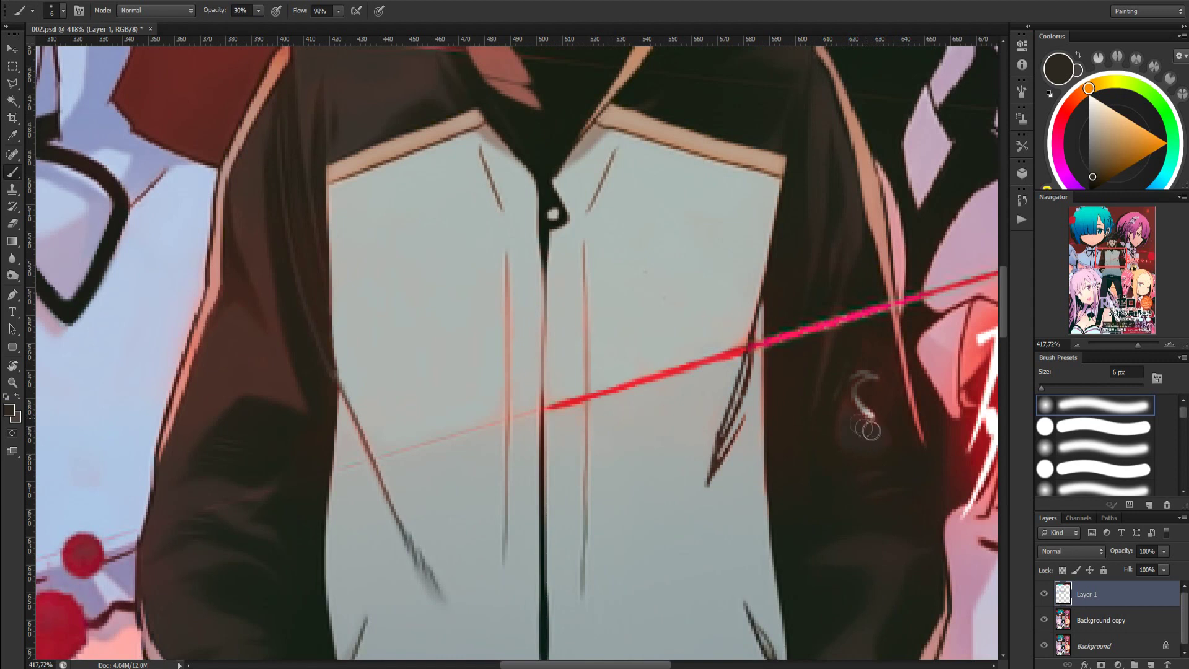
{"action": "left_click", "coordinate": [872, 336], "text": "alt"}
{"action": "mouse_move", "coordinate": [876, 370]}
{"action": "left_mouse_down"}
{"action": "mouse_move", "coordinate": [871, 408]}
{"action": "mouse_move", "coordinate": [859, 396]}
{"action": "mouse_move", "coordinate": [829, 428]}
{"action": "mouse_move", "coordinate": [843, 425]}
{"action": "mouse_move", "coordinate": [845, 343]}
{"action": "mouse_move", "coordinate": [862, 402]}
{"action": "mouse_move", "coordinate": [880, 394]}
{"action": "mouse_move", "coordinate": [858, 397]}
{"action": "mouse_move", "coordinate": [876, 420]}
{"action": "left_mouse_up"}
{"action": "left_click", "coordinate": [836, 430], "text": "alt"}
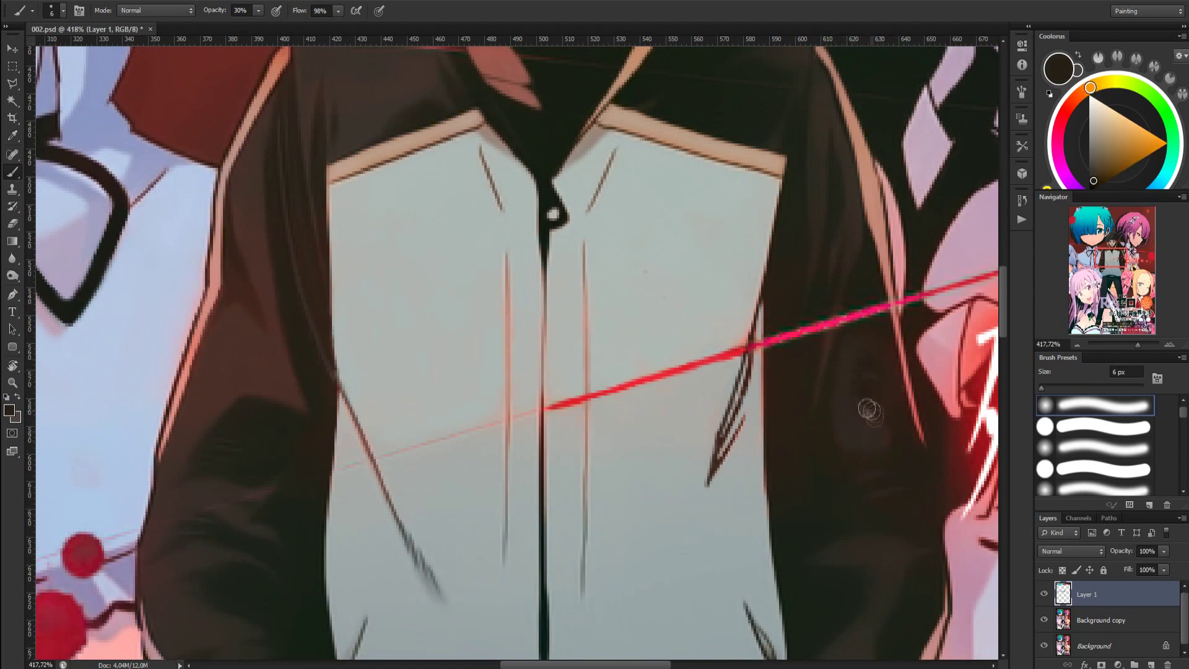
{"action": "left_click", "coordinate": [863, 417], "text": "alt"}
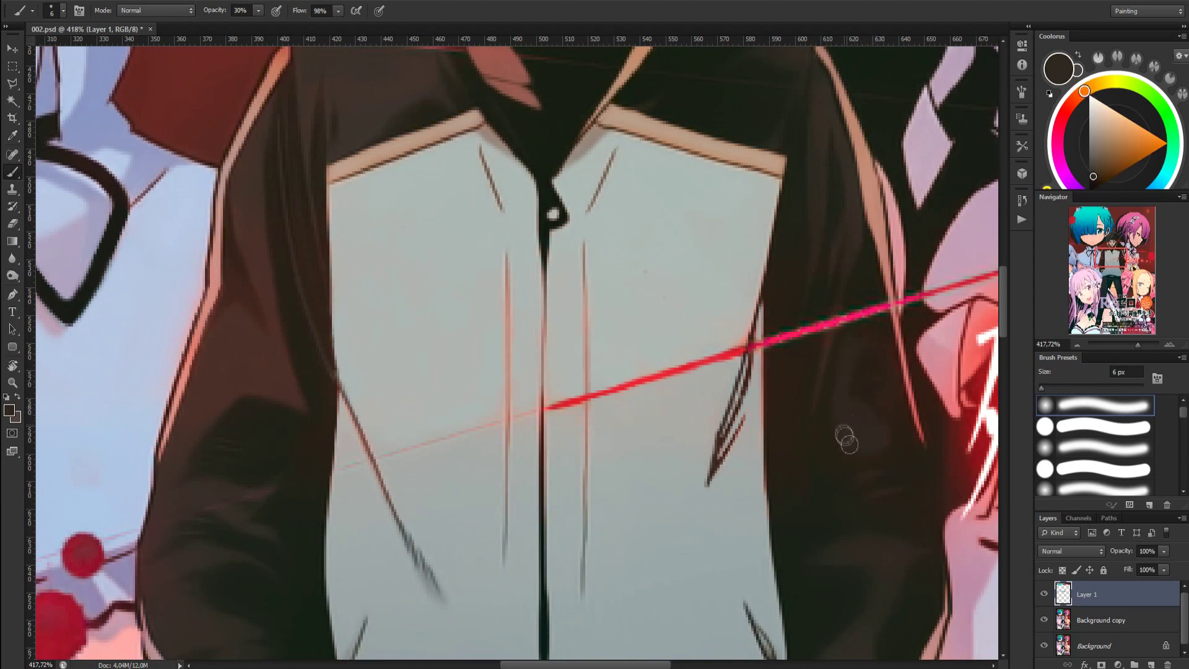
{"action": "left_click", "coordinate": [863, 375], "text": "alt"}
{"action": "left_click", "coordinate": [827, 447], "text": "alt"}
Paint fine fold strokes on the dark sleeve below the slash with a 1 px brush at 42% opacity
{"action": "key", "text": "bracketleft"}
{"action": "key", "text": "bracketleft"}
{"action": "key", "text": "bracketleft"}
{"action": "key", "text": "bracketleft"}
{"action": "key", "text": "bracketleft"}
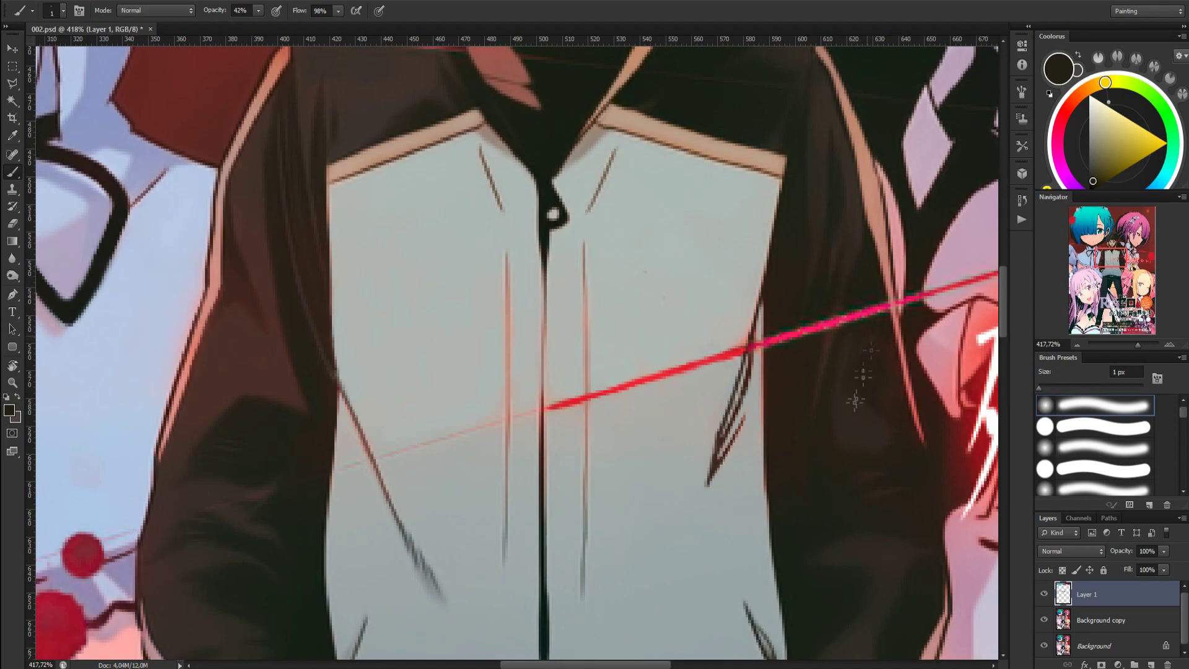
{"action": "left_click", "coordinate": [833, 443], "text": "alt"}
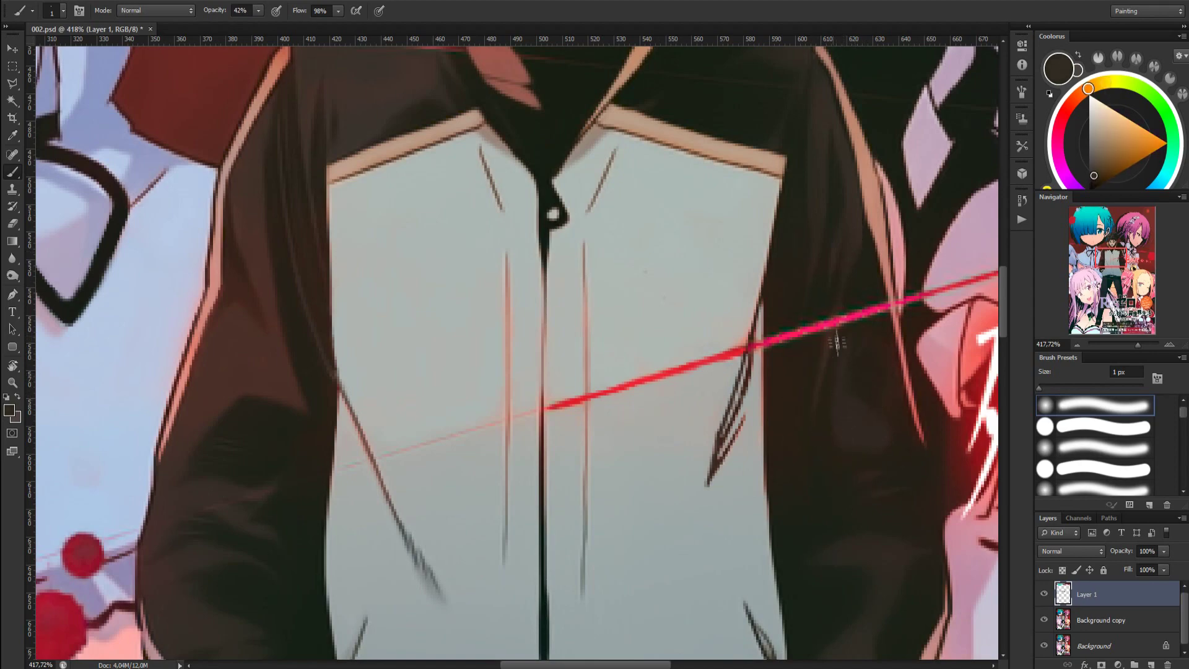
{"action": "left_click", "coordinate": [818, 409], "text": "alt"}
Blend the repainted sleeve area below the slash with sampled dark browns, using a 6 px brush at 31% opacity
{"action": "scroll", "coordinate": [814, 403], "scroll_direction": "down", "scroll_amount": 10}
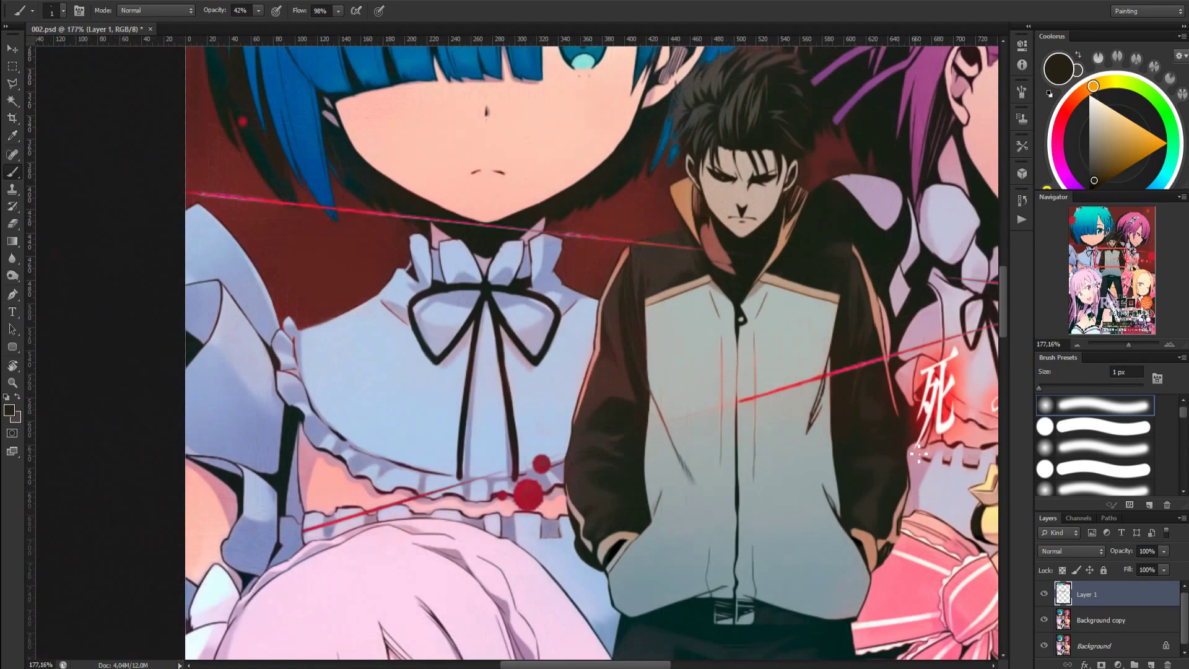
{"action": "scroll", "coordinate": [820, 419], "scroll_direction": "up", "scroll_amount": 10}
{"action": "scroll", "coordinate": [833, 421], "scroll_direction": "down", "scroll_amount": 1}
{"action": "left_click", "coordinate": [802, 371], "text": "alt"}
{"action": "left_click_drag", "start_coordinate": [215, 10], "coordinate": [207, 10]}
{"action": "left_click", "coordinate": [799, 328], "text": "alt"}
{"action": "mouse_move", "coordinate": [796, 288]}
{"action": "left_mouse_down"}
{"action": "mouse_move", "coordinate": [769, 394]}
{"action": "mouse_move", "coordinate": [802, 399]}
{"action": "left_mouse_up"}
{"action": "left_click", "coordinate": [817, 407], "text": "alt"}
{"action": "left_click", "coordinate": [797, 330], "text": "alt"}
{"action": "left_click_drag", "start_coordinate": [799, 341], "coordinate": [796, 373]}
{"action": "left_click", "coordinate": [795, 302], "text": "alt"}
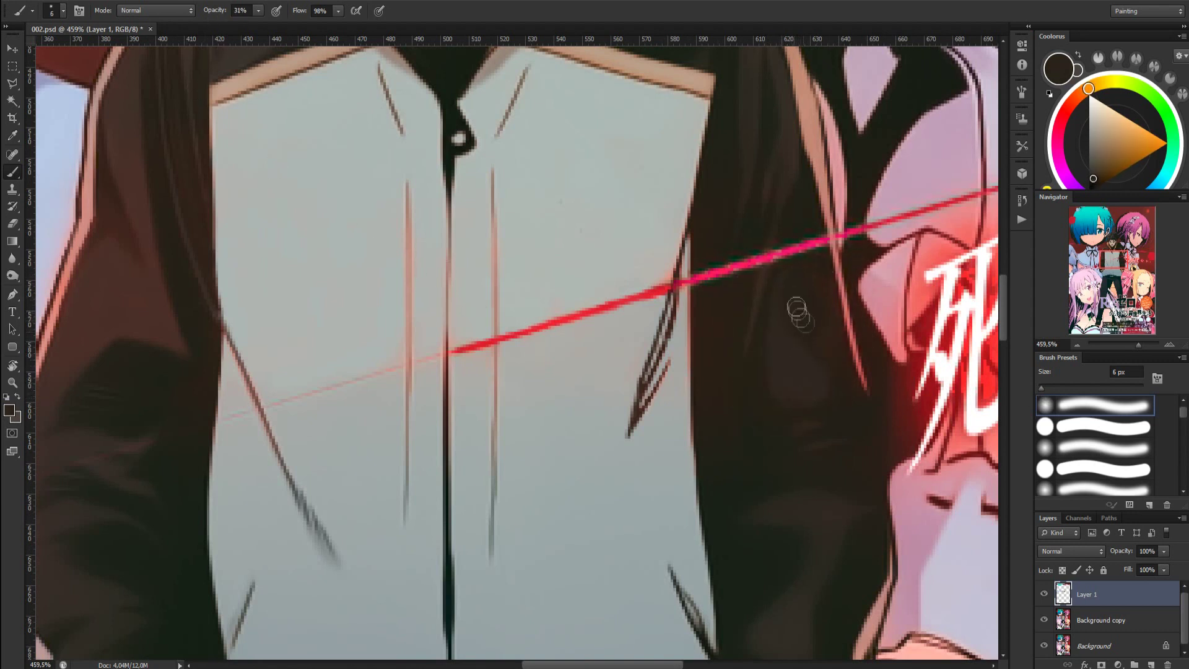
{"action": "left_click", "coordinate": [793, 402], "text": "alt"}
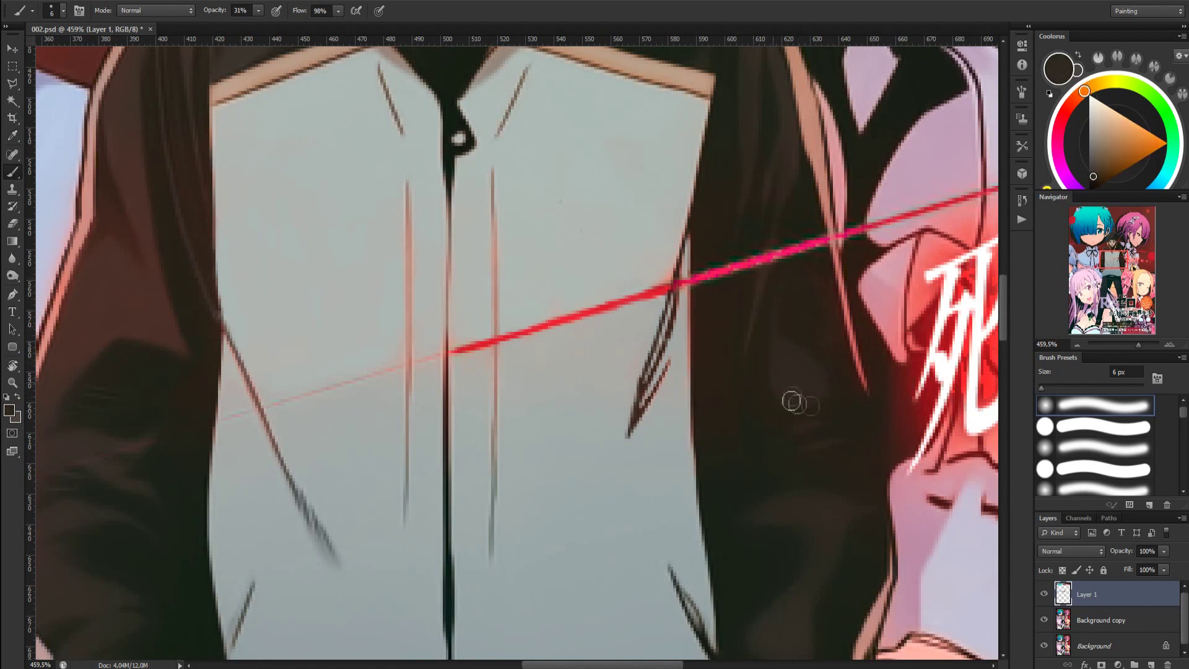
Smooth the remaining tone differences on the sleeve with sampled browns at 14% opacity and 89% flow
{"action": "left_click", "coordinate": [799, 296], "text": "alt"}
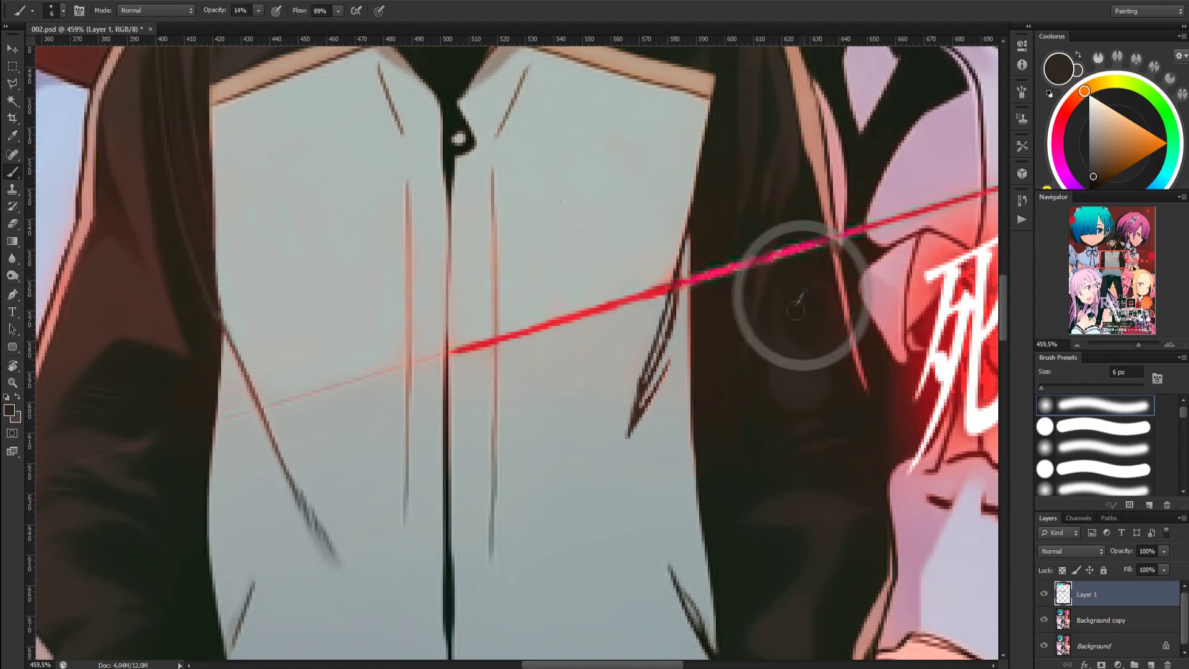
{"action": "left_click_drag", "start_coordinate": [816, 402], "coordinate": [736, 384]}
{"action": "left_click", "coordinate": [682, 362], "text": "alt"}
{"action": "left_click", "coordinate": [712, 272], "text": "alt"}
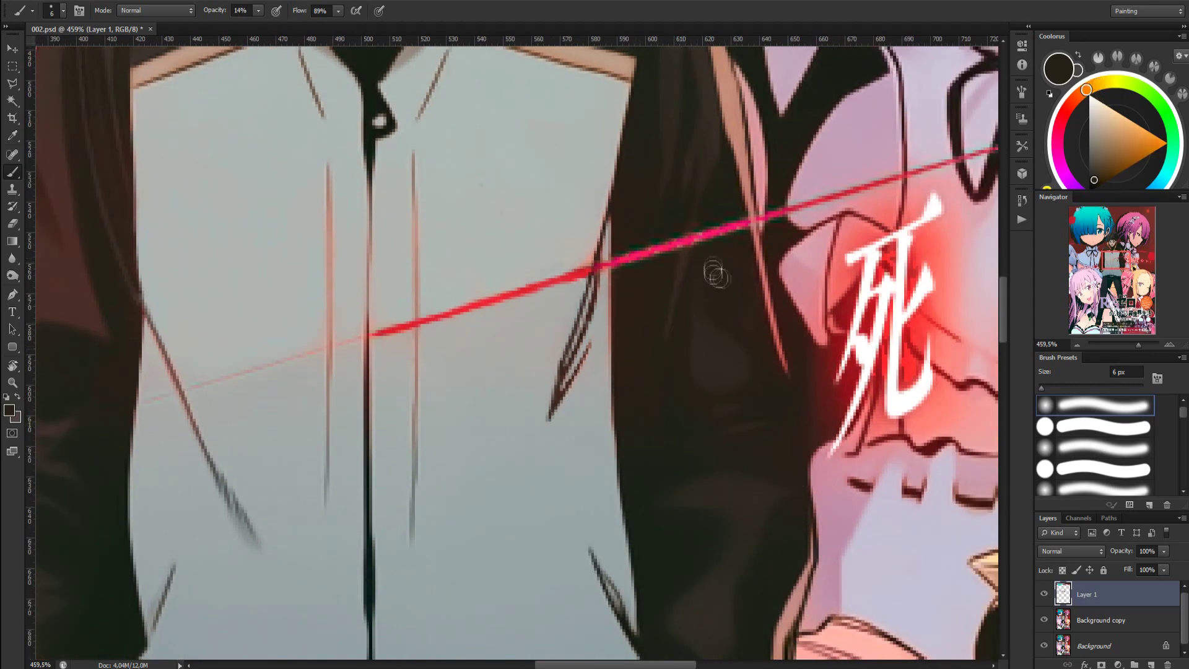
{"action": "left_click", "coordinate": [682, 376], "text": "alt"}
Select the inner part of the cuff left of the 死 character and repaint it with mauve using a 13 px brush at 23% opacity
{"action": "left_click_drag", "start_coordinate": [921, 411], "coordinate": [746, 413]}
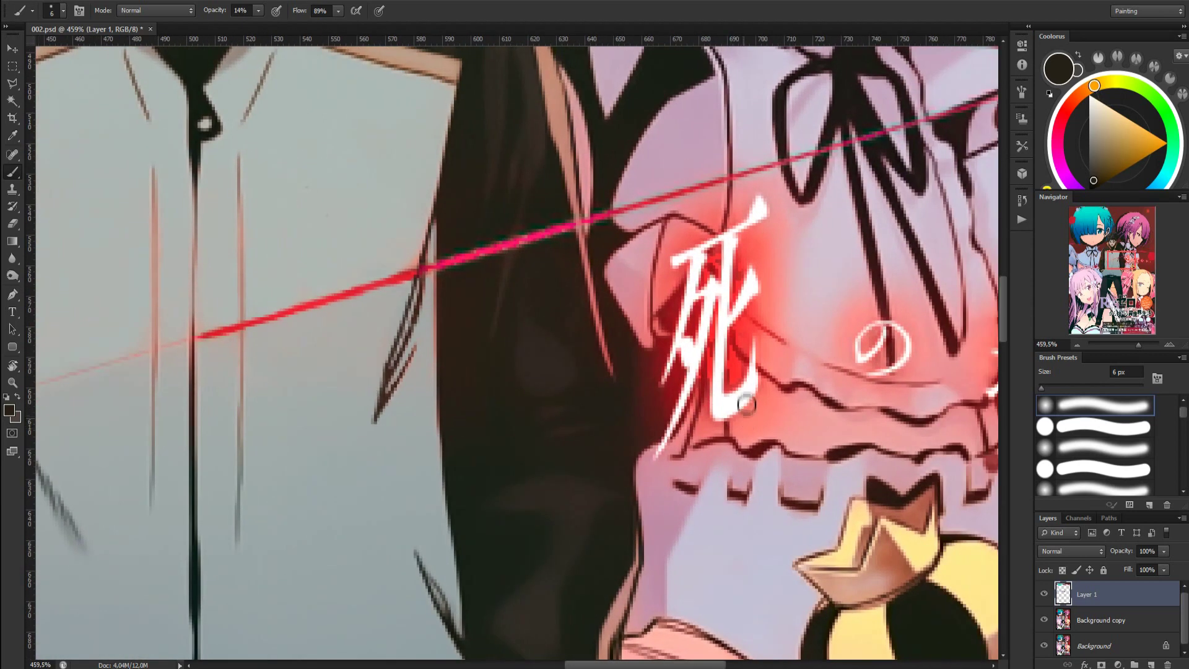
{"action": "left_click", "coordinate": [586, 236], "text": "alt"}
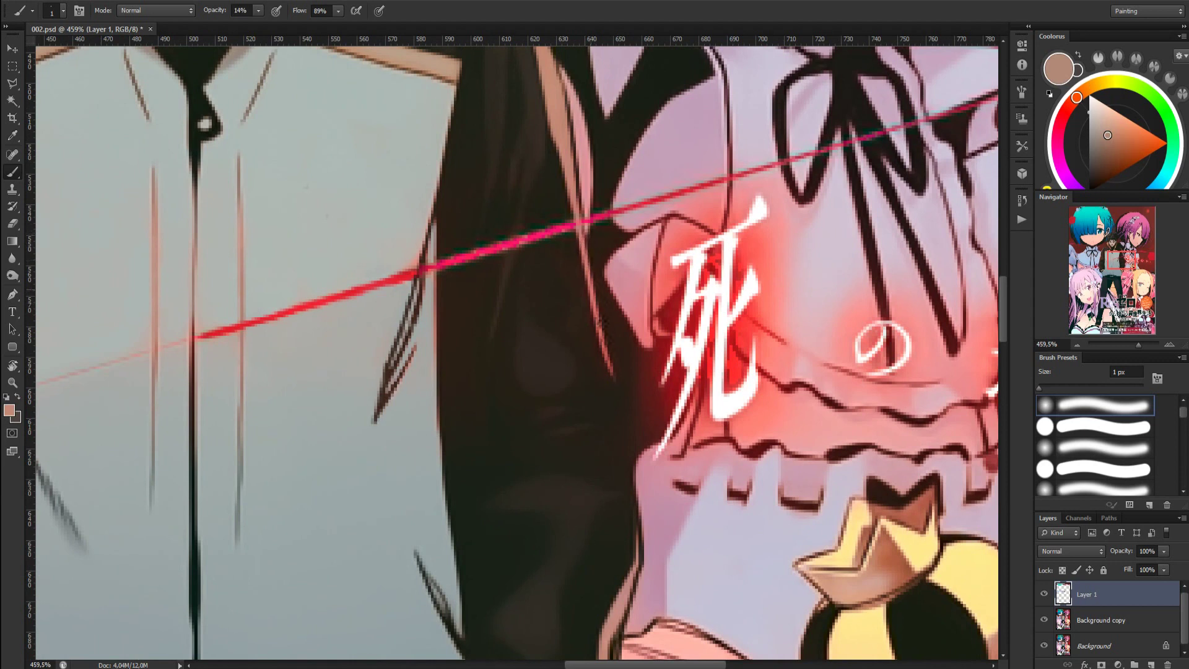
{"action": "key", "text": "l"}
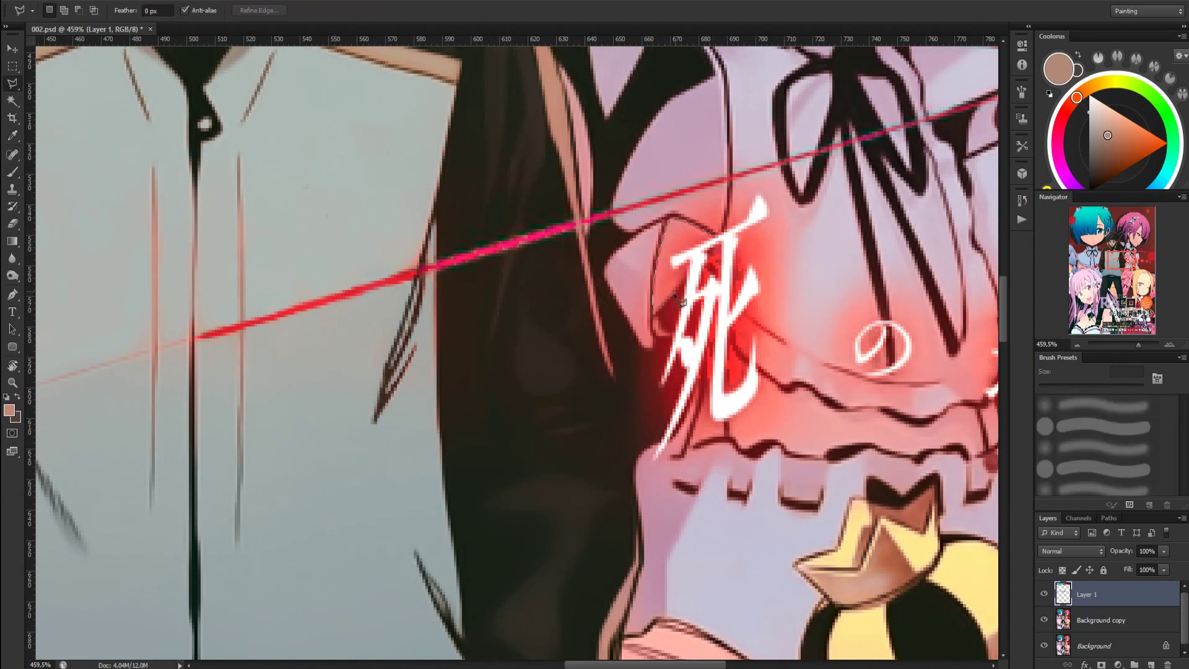
{"action": "double_click", "coordinate": [718, 241]}
{"action": "key", "text": "b"}
{"action": "left_click_drag", "start_coordinate": [693, 238], "coordinate": [688, 257]}
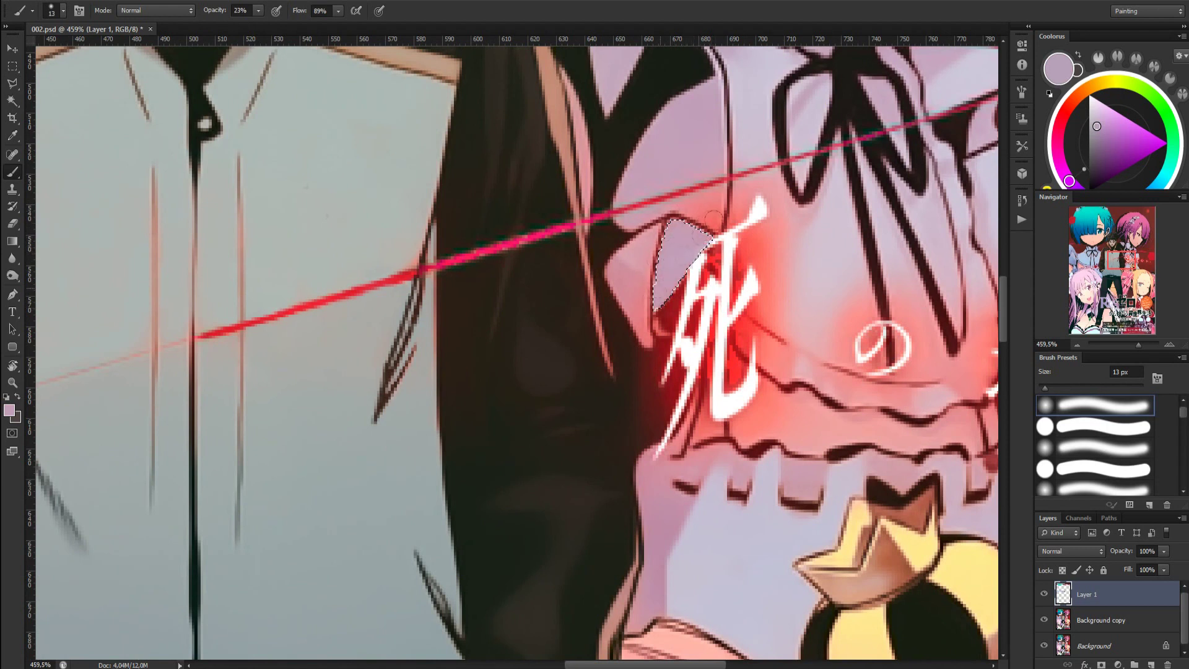
{"action": "left_click", "coordinate": [1095, 137]}
{"action": "mouse_move", "coordinate": [675, 237]}
{"action": "left_mouse_down"}
{"action": "mouse_move", "coordinate": [670, 246]}
{"action": "mouse_move", "coordinate": [696, 241]}
{"action": "left_mouse_up"}
{"action": "left_click", "coordinate": [675, 141], "text": "alt"}
{"action": "left_click", "coordinate": [681, 138], "text": "alt"}
{"action": "key", "text": "ctrl+d"}
Select the outer cuff flap beside the dark sleeve and repaint its pink tint with sampled mauve shades
{"action": "left_click", "coordinate": [632, 196], "text": "alt"}
{"action": "key", "text": "l"}
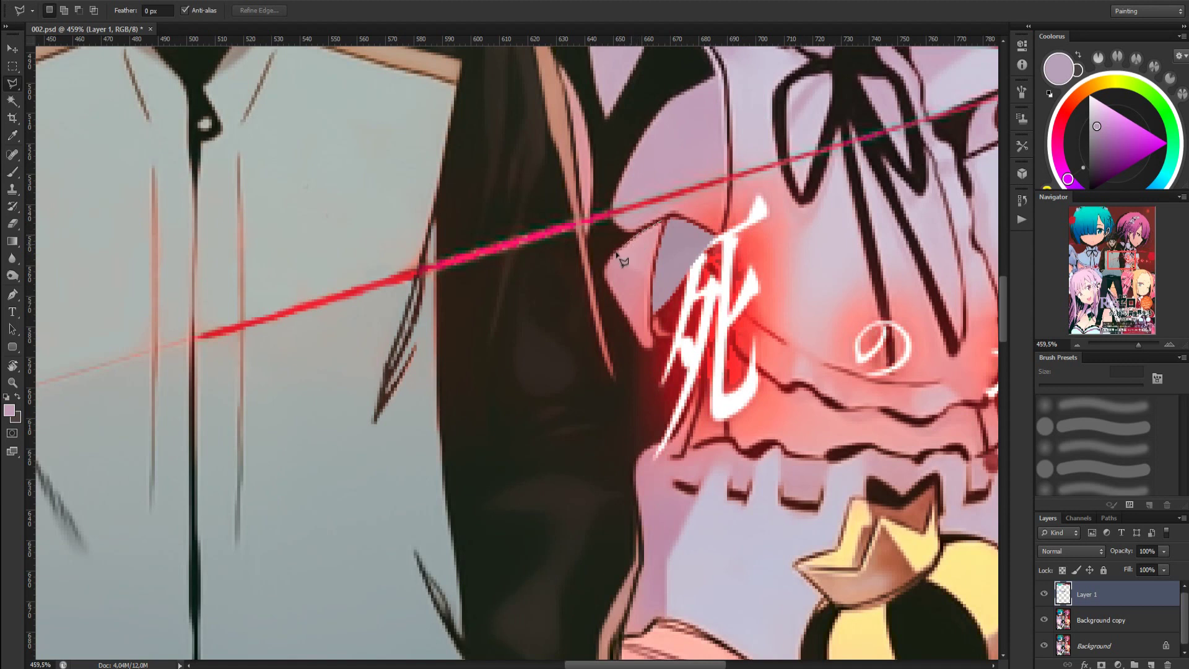
{"action": "left_click", "coordinate": [664, 236]}
{"action": "key", "text": "b"}
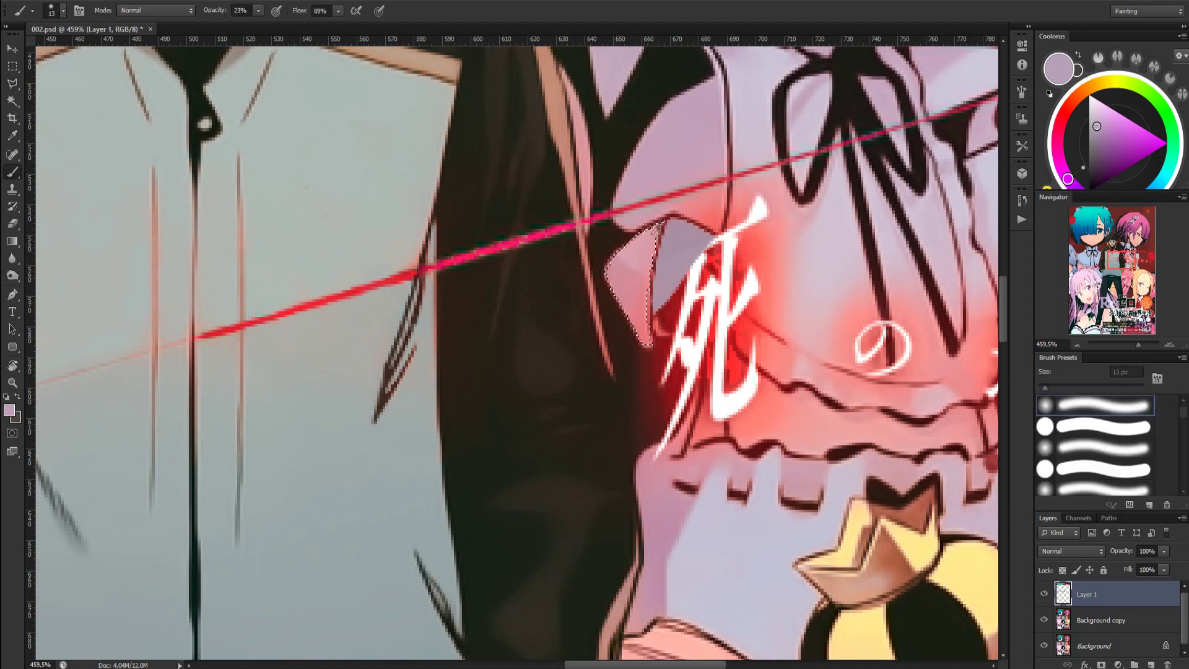
{"action": "left_click", "coordinate": [686, 241], "text": "alt"}
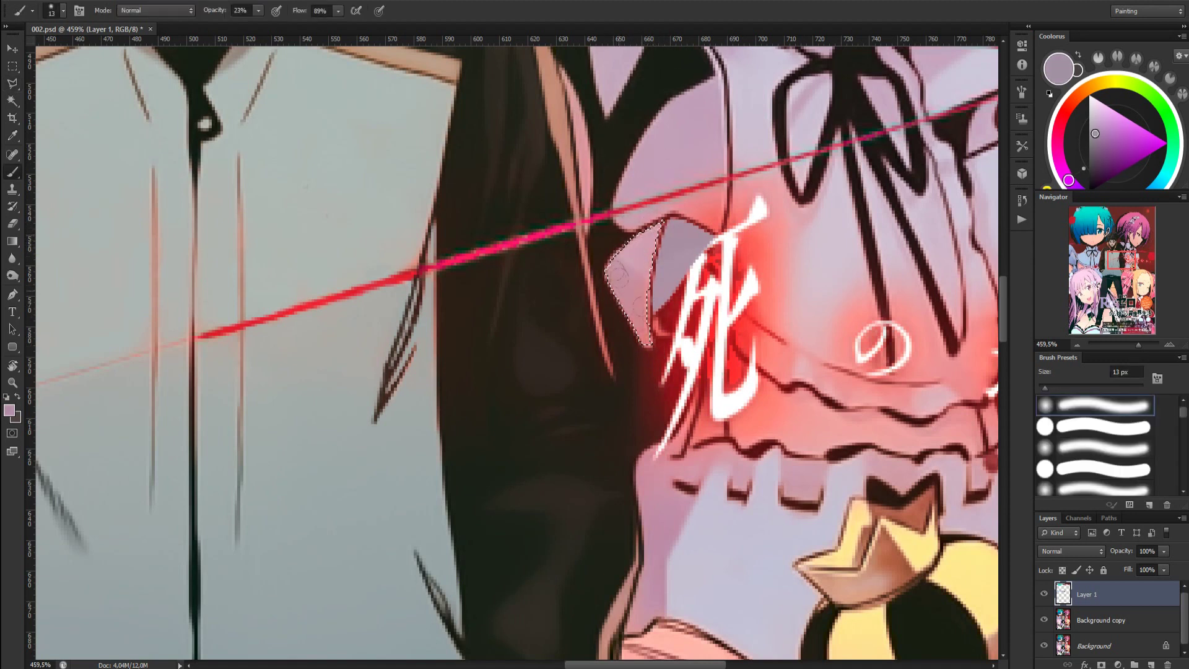
{"action": "left_click", "coordinate": [619, 278], "text": "alt"}
{"action": "mouse_move", "coordinate": [649, 284]}
{"action": "left_mouse_down"}
{"action": "mouse_move", "coordinate": [616, 273]}
{"action": "mouse_move", "coordinate": [646, 248]}
{"action": "mouse_move", "coordinate": [641, 352]}
{"action": "left_mouse_up"}
{"action": "left_click", "coordinate": [646, 249], "text": "alt"}
{"action": "left_click", "coordinate": [686, 243], "text": "alt"}
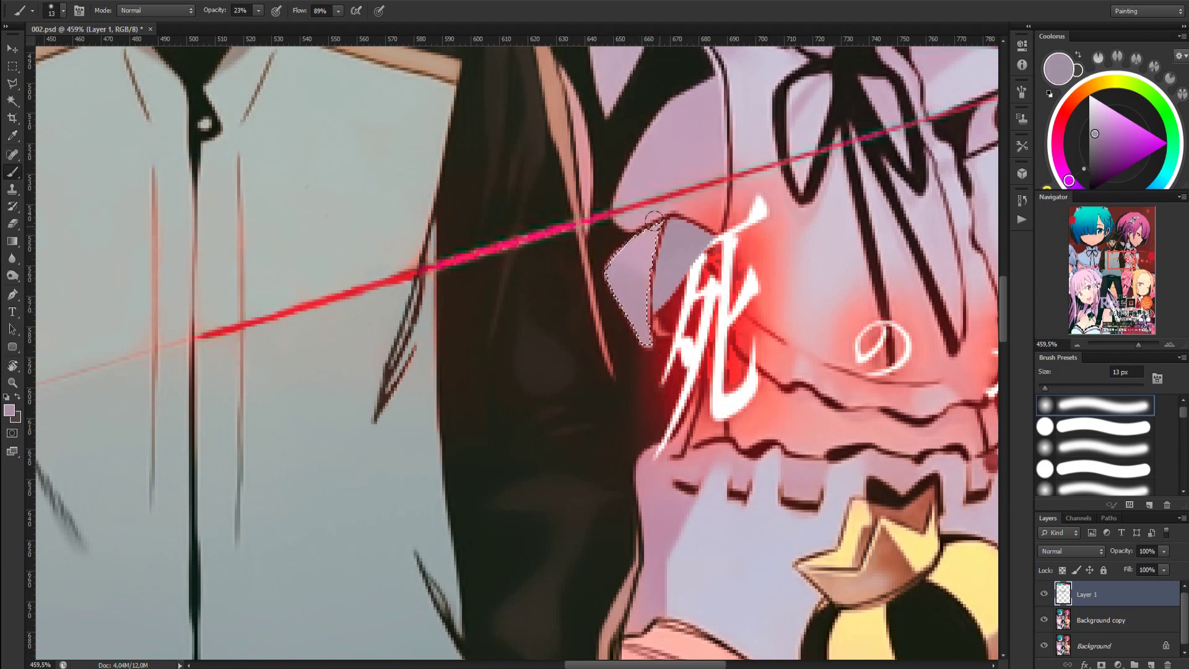
Clear the selection, set the brush opacity to 35% and cover the lower-left tip of the 死 character with sampled tones
{"action": "left_click", "coordinate": [647, 462], "text": "alt"}
{"action": "left_click", "coordinate": [216, 11]}
{"action": "type", "text": "35"}
{"action": "key", "text": "Return"}
{"action": "key", "text": "ctrl+d"}
{"action": "left_click", "coordinate": [658, 464], "text": "alt"}
{"action": "left_click", "coordinate": [659, 460], "text": "alt"}
{"action": "left_click_drag", "start_coordinate": [656, 457], "coordinate": [692, 409]}
{"action": "left_click", "coordinate": [623, 419], "text": "alt"}
{"action": "left_click_drag", "start_coordinate": [644, 372], "coordinate": [664, 342]}
{"action": "mouse_move", "coordinate": [666, 347]}
{"action": "left_mouse_down"}
{"action": "mouse_move", "coordinate": [663, 387]}
{"action": "mouse_move", "coordinate": [680, 365]}
{"action": "left_mouse_up"}
Paint over the remaining left strokes of the 死 character with sampled dark sleeve colour
{"action": "mouse_move", "coordinate": [662, 433]}
{"action": "left_mouse_down"}
{"action": "mouse_move", "coordinate": [658, 365]}
{"action": "mouse_move", "coordinate": [696, 325]}
{"action": "left_mouse_up"}
{"action": "left_click_drag", "start_coordinate": [667, 348], "coordinate": [714, 268]}
{"action": "left_click_drag", "start_coordinate": [676, 402], "coordinate": [713, 283]}
{"action": "left_click", "coordinate": [655, 381], "text": "alt"}
{"action": "mouse_move", "coordinate": [666, 381]}
{"action": "left_mouse_down"}
{"action": "mouse_move", "coordinate": [689, 320]}
{"action": "mouse_move", "coordinate": [696, 338]}
{"action": "left_mouse_up"}
{"action": "mouse_move", "coordinate": [669, 428]}
{"action": "left_mouse_down"}
{"action": "mouse_move", "coordinate": [696, 365]}
{"action": "mouse_move", "coordinate": [683, 311]}
{"action": "mouse_move", "coordinate": [707, 274]}
{"action": "left_mouse_up"}
{"action": "left_click_drag", "start_coordinate": [711, 278], "coordinate": [703, 335]}
Cover the upper-right stroke of the 死 character and its adjoining red glow with sampled lilac using a 7 px brush
{"action": "left_click_drag", "start_coordinate": [854, 335], "coordinate": [711, 321]}
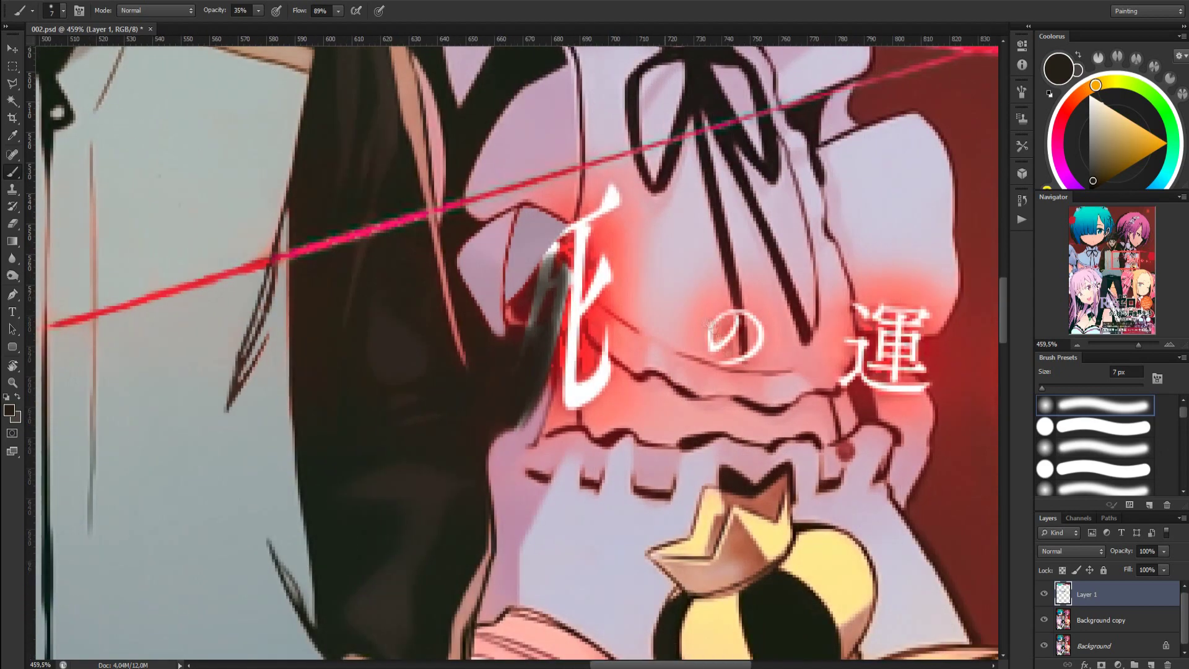
{"action": "scroll", "coordinate": [789, 370], "scroll_direction": "down", "scroll_amount": 10}
{"action": "scroll", "coordinate": [805, 365], "scroll_direction": "up", "scroll_amount": 8}
{"action": "scroll", "coordinate": [654, 347], "scroll_direction": "up", "scroll_amount": 2}
{"action": "scroll", "coordinate": [653, 347], "scroll_direction": "down", "scroll_amount": 4}
{"action": "scroll", "coordinate": [666, 353], "scroll_direction": "up", "scroll_amount": 3}
{"action": "scroll", "coordinate": [710, 370], "scroll_direction": "up", "scroll_amount": 2}
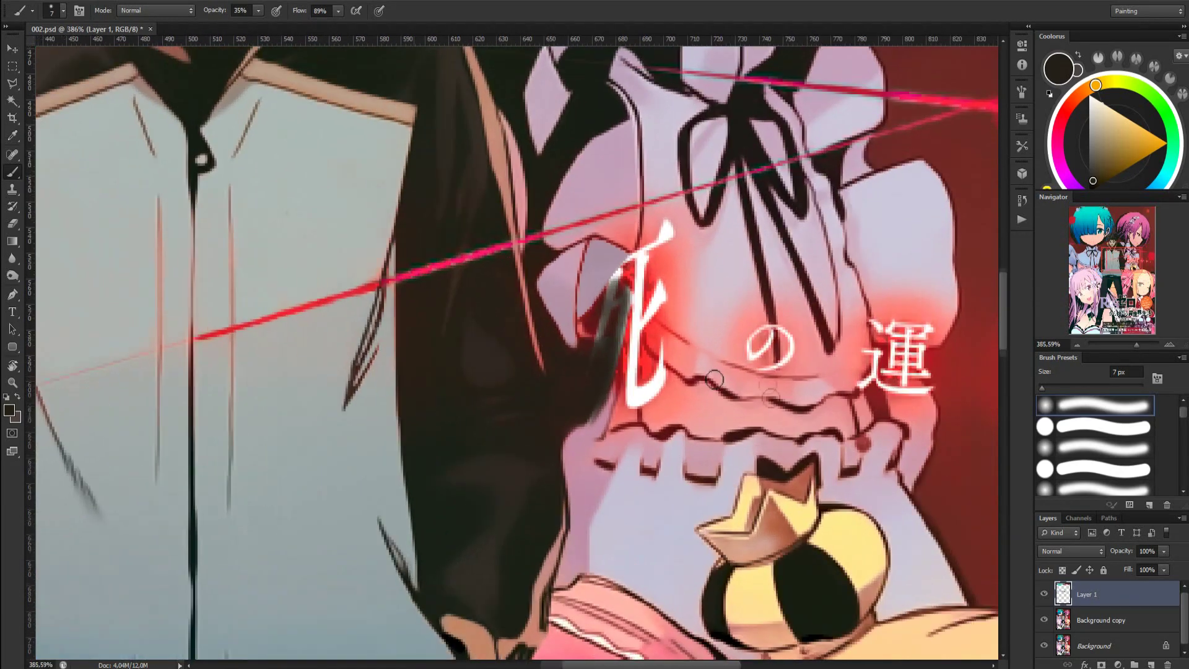
{"action": "left_click", "coordinate": [673, 228], "text": "alt"}
{"action": "left_click_drag", "start_coordinate": [680, 215], "coordinate": [667, 272]}
{"action": "left_click", "coordinate": [690, 267], "text": "alt"}
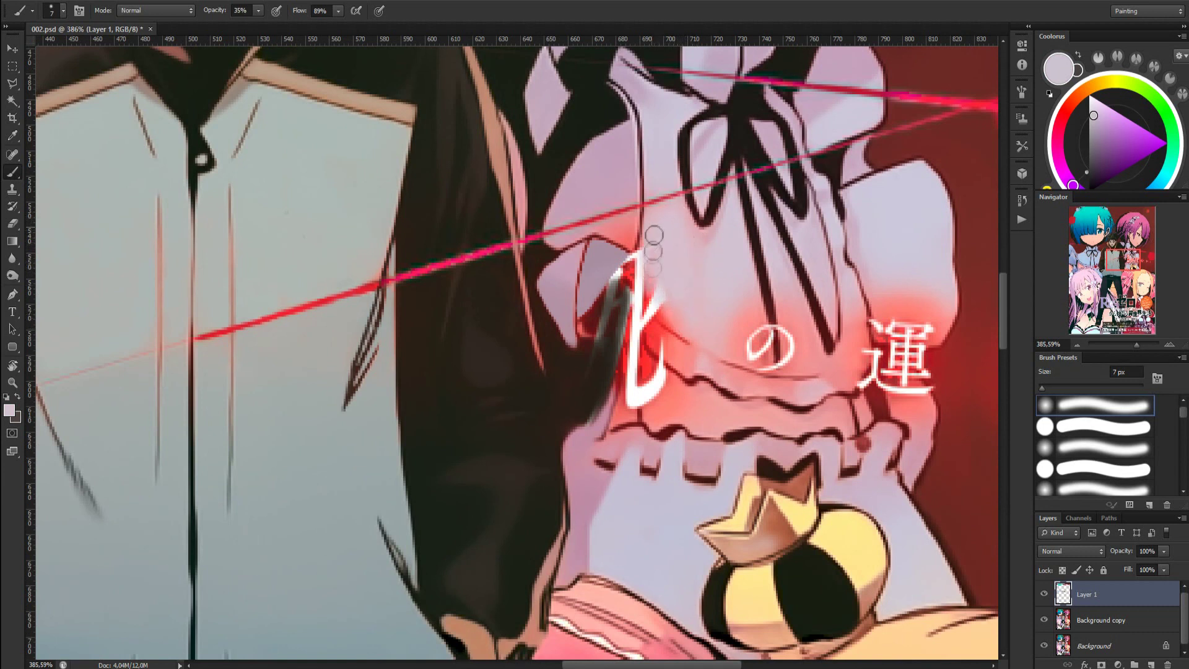
Paint over the red glow on the lower bodice between the 死 and の characters with sampled lilac shades
{"action": "left_click", "coordinate": [710, 365], "text": "alt"}
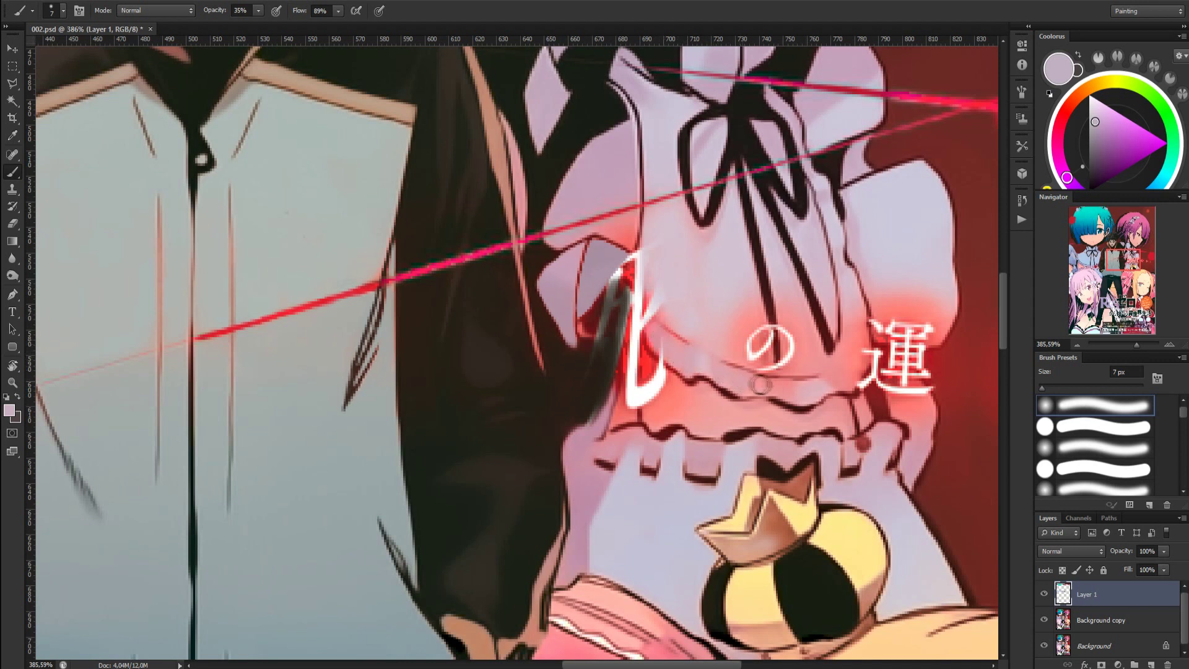
{"action": "left_click", "coordinate": [702, 366], "text": "alt"}
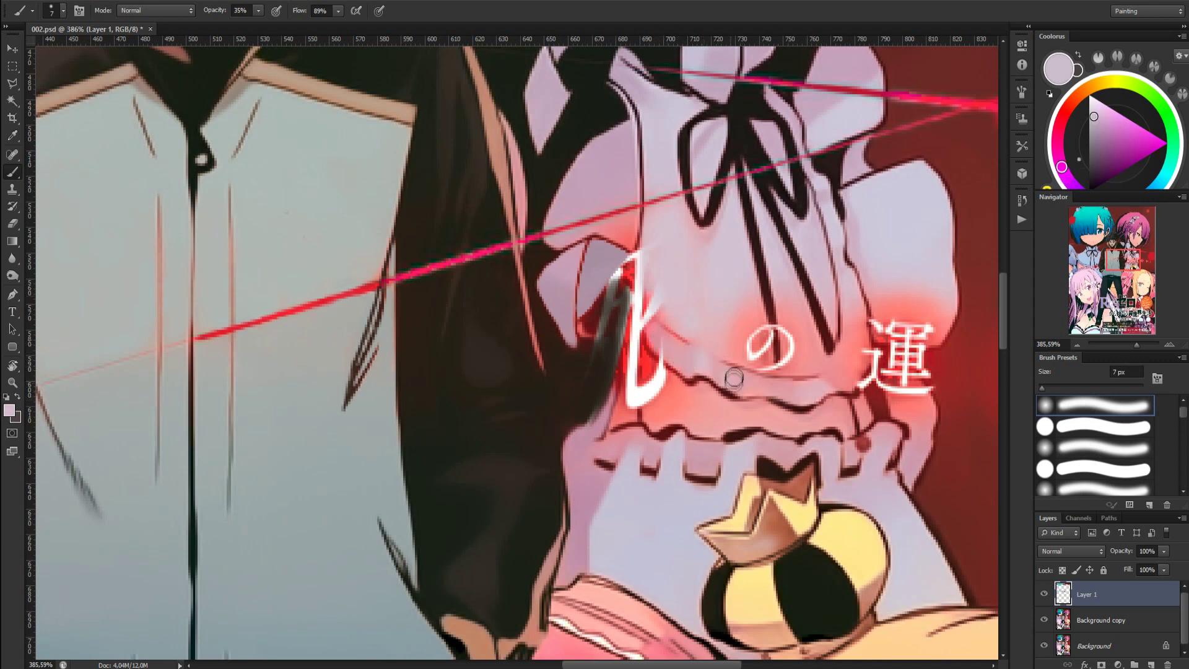
{"action": "left_click", "coordinate": [779, 389], "text": "alt"}
{"action": "left_click", "coordinate": [712, 269], "text": "alt"}
{"action": "left_click_drag", "start_coordinate": [757, 320], "coordinate": [756, 365]}
Cover the lower-right hook of the 死 character with sampled lilac shades, touching up the adjacent sleeve with sampled dark colour
{"action": "left_click", "coordinate": [671, 508], "text": "alt"}
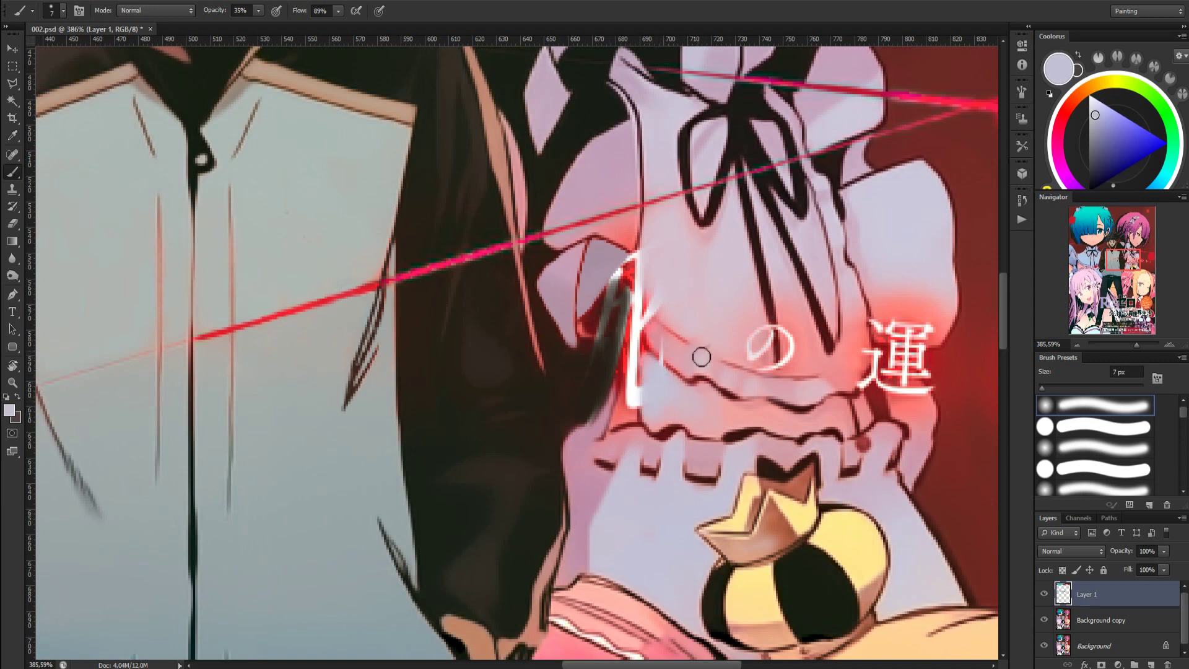
{"action": "left_click", "coordinate": [857, 232], "text": "alt"}
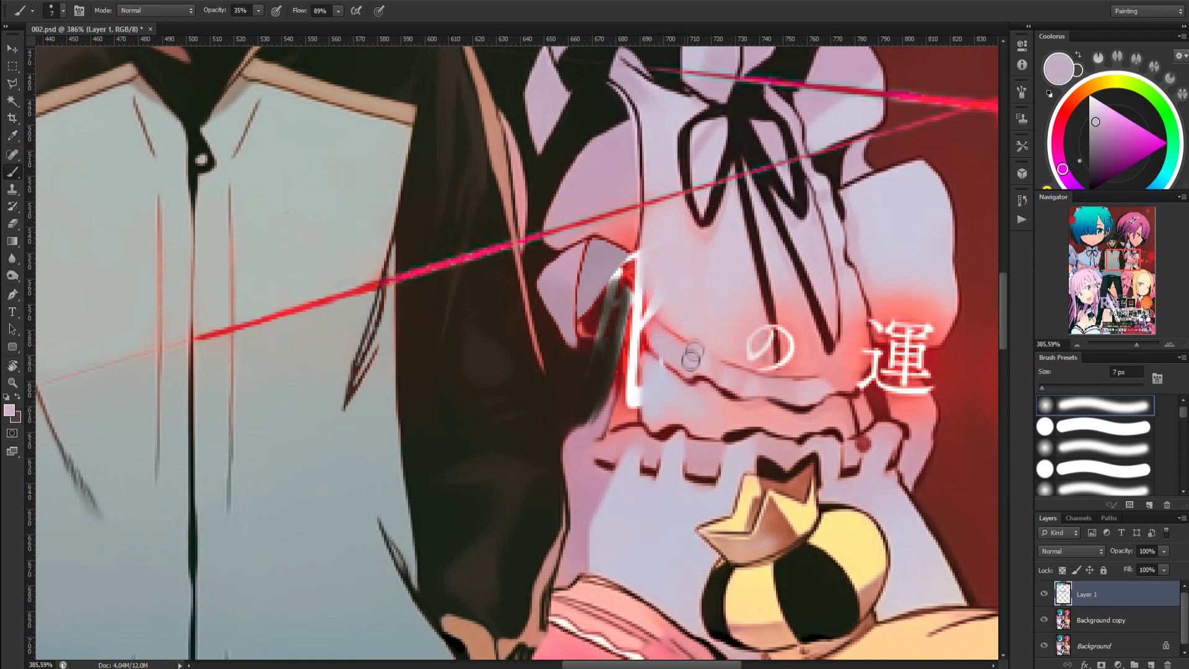
{"action": "left_click", "coordinate": [692, 354], "text": "alt"}
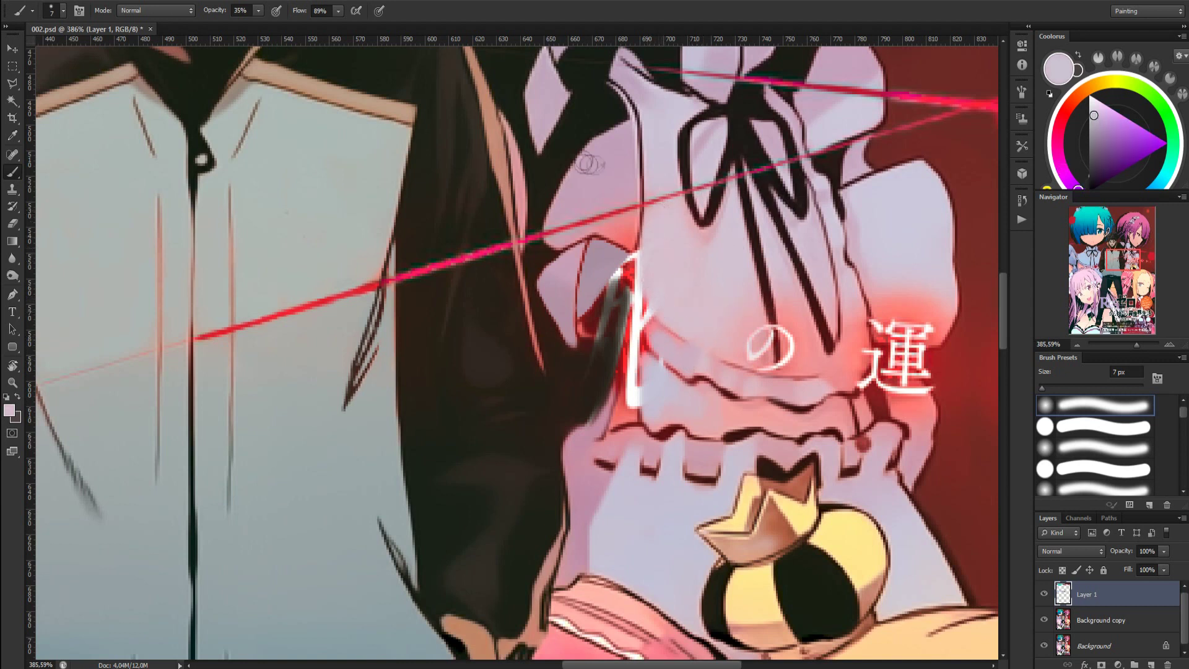
{"action": "left_click", "coordinate": [623, 235], "text": "alt"}
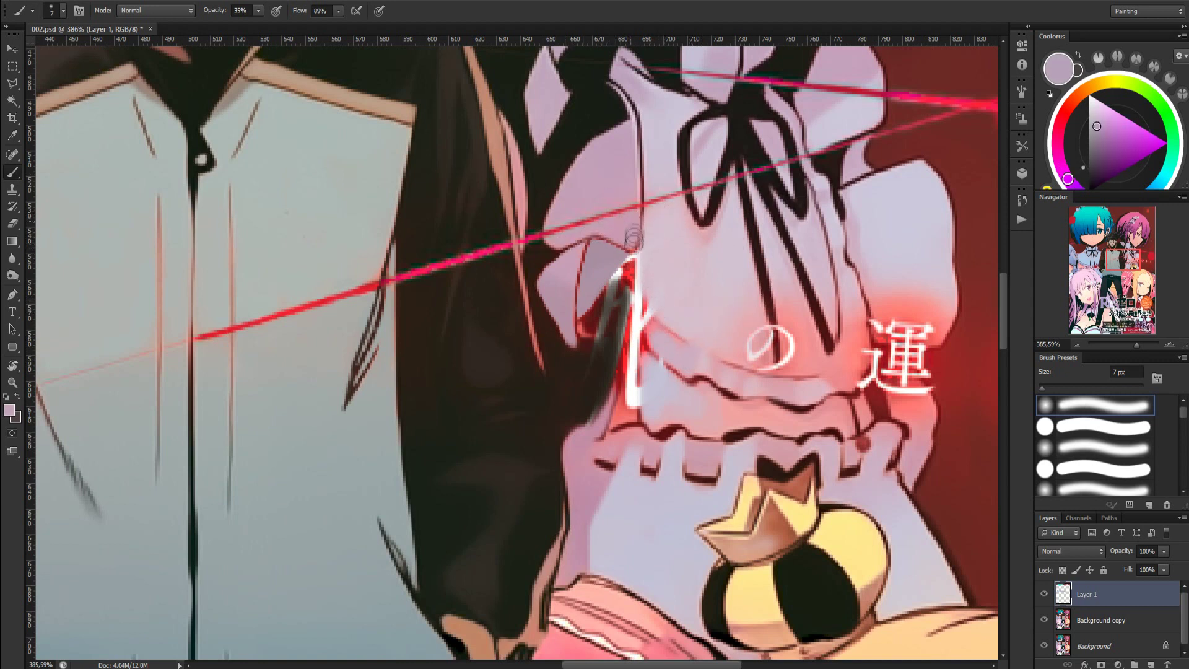
{"action": "left_click", "coordinate": [566, 391], "text": "alt"}
{"action": "mouse_move", "coordinate": [598, 338]}
{"action": "left_mouse_down"}
{"action": "mouse_move", "coordinate": [614, 312]}
{"action": "mouse_move", "coordinate": [605, 258]}
{"action": "mouse_move", "coordinate": [600, 353]}
{"action": "left_mouse_up"}
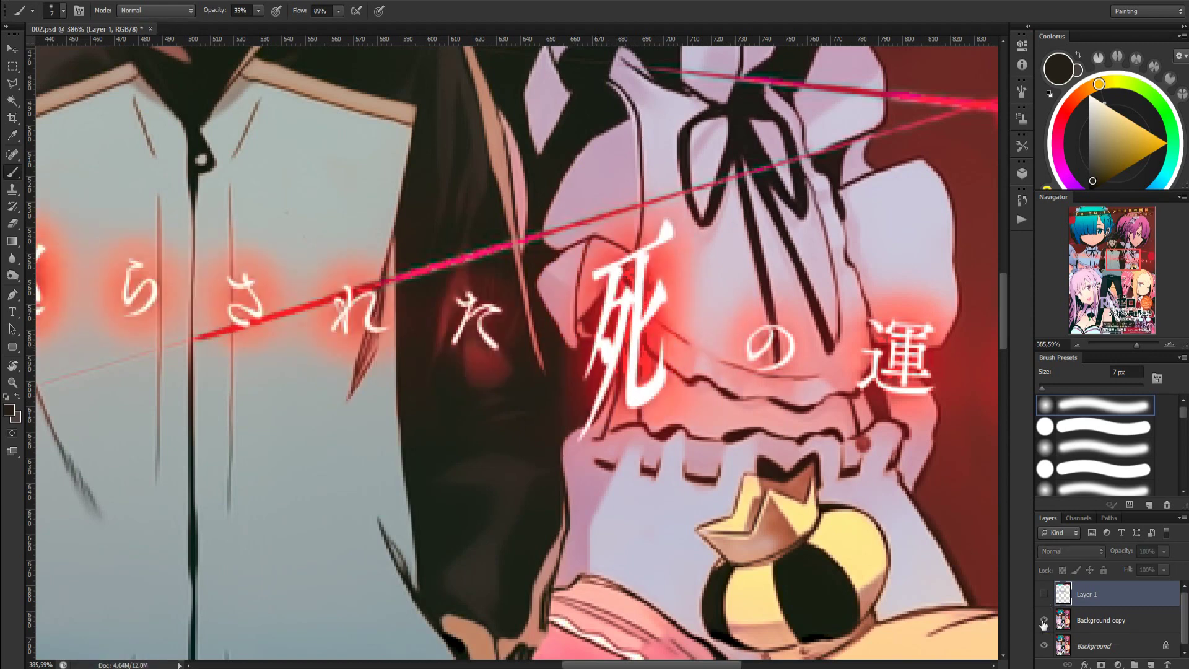
Compare with the original by toggling Layer 1, and paint over the red residue beside the jacket's right fold with sampled grey
{"action": "left_click", "coordinate": [1046, 595]}
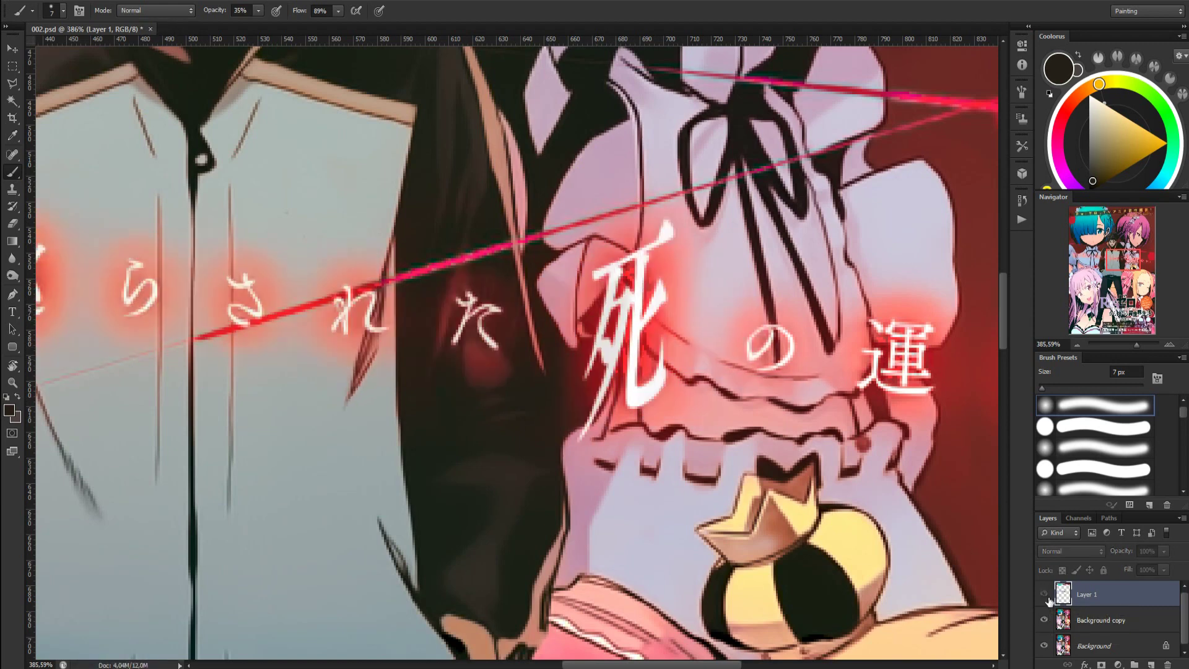
{"action": "left_click", "coordinate": [1046, 595]}
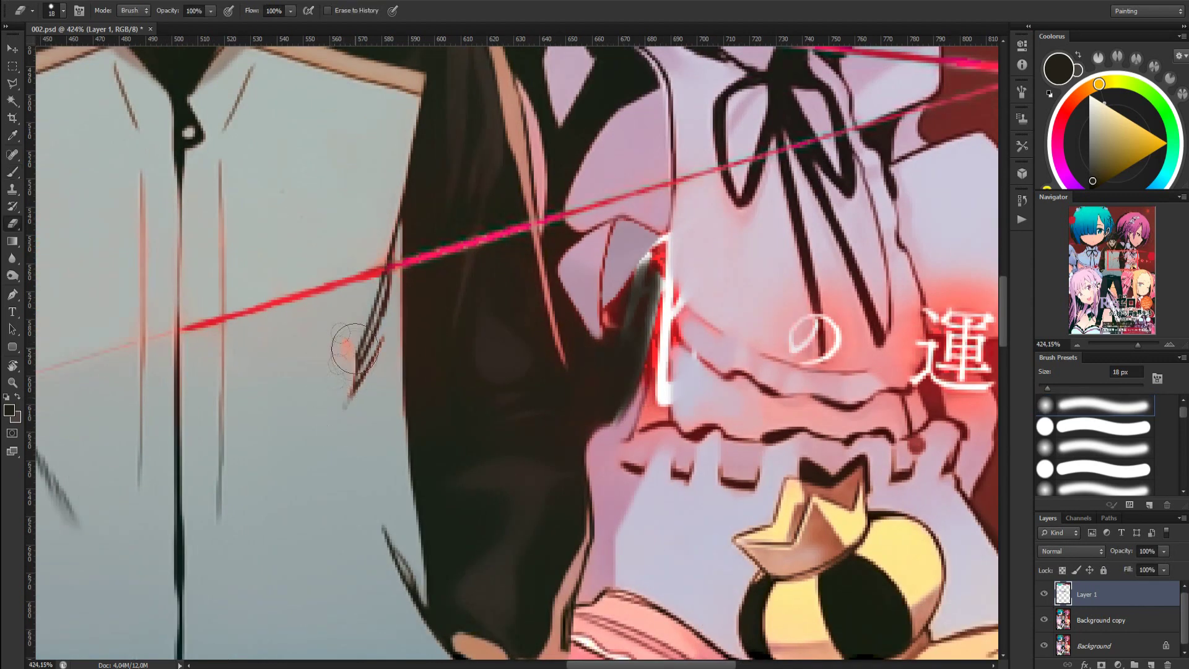
{"action": "left_click", "coordinate": [342, 372], "text": "alt"}
{"action": "left_click_drag", "start_coordinate": [354, 335], "coordinate": [346, 387]}
Redraw the dark fold line on the jacket's right side with a 1 px brush at 80% opacity
{"action": "key", "text": "bracketleft"}
{"action": "key", "text": "bracketleft"}
{"action": "key", "text": "bracketleft"}
{"action": "key", "text": "bracketleft"}
{"action": "key", "text": "bracketleft"}
{"action": "key", "text": "bracketleft"}
{"action": "left_click_drag", "start_coordinate": [216, 11], "coordinate": [280, 12]}
{"action": "left_click", "coordinate": [406, 279], "text": "alt"}
{"action": "left_click_drag", "start_coordinate": [374, 339], "coordinate": [351, 394]}
{"action": "left_click", "coordinate": [350, 340], "text": "alt"}
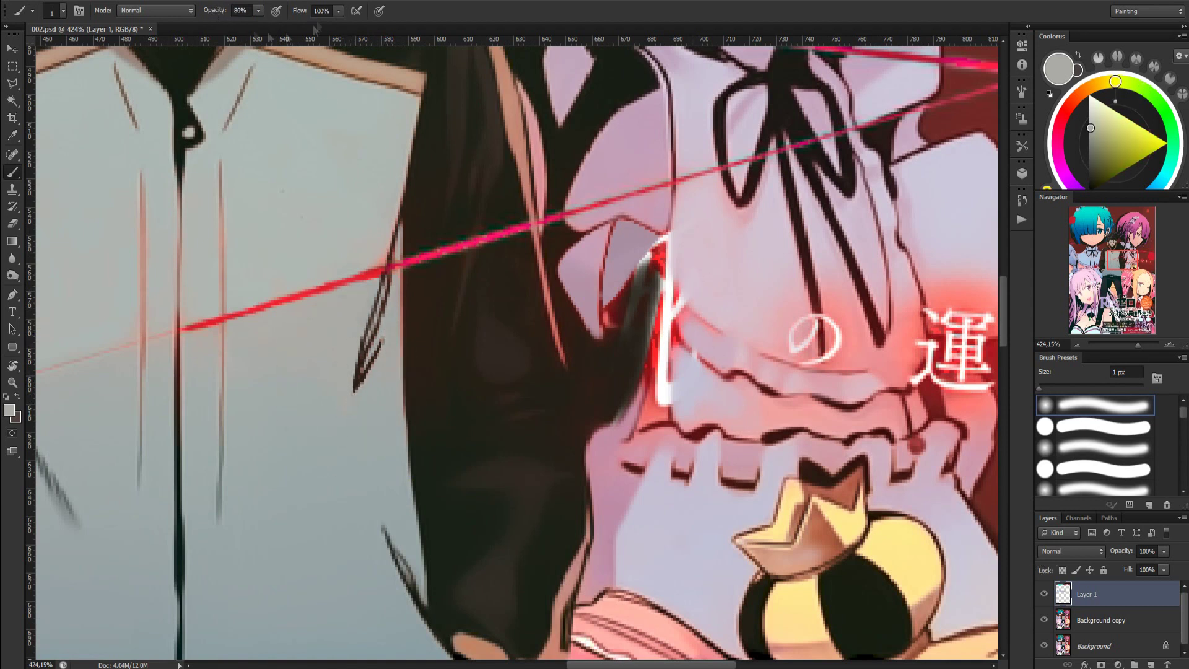
Cover the left part of the の character with sampled lilac and the upper strokes of 死 with sampled sleeve and bodice tones
{"action": "left_click_drag", "start_coordinate": [1044, 392], "coordinate": [1050, 393]}
{"action": "left_click", "coordinate": [755, 243], "text": "alt"}
{"action": "left_click_drag", "start_coordinate": [804, 325], "coordinate": [798, 353]}
{"action": "left_click", "coordinate": [591, 396], "text": "alt"}
{"action": "mouse_move", "coordinate": [680, 263]}
{"action": "left_mouse_down"}
{"action": "mouse_move", "coordinate": [676, 290]}
{"action": "mouse_move", "coordinate": [640, 278]}
{"action": "mouse_move", "coordinate": [646, 365]}
{"action": "left_mouse_up"}
{"action": "left_click", "coordinate": [742, 252], "text": "alt"}
{"action": "left_click_drag", "start_coordinate": [690, 246], "coordinate": [689, 286]}
Redraw the dark outlines around the folded lilac cuff with a 1 px brush at 100% opacity
{"action": "left_click_drag", "start_coordinate": [1048, 389], "coordinate": [1039, 389]}
{"action": "left_click", "coordinate": [673, 103], "text": "alt"}
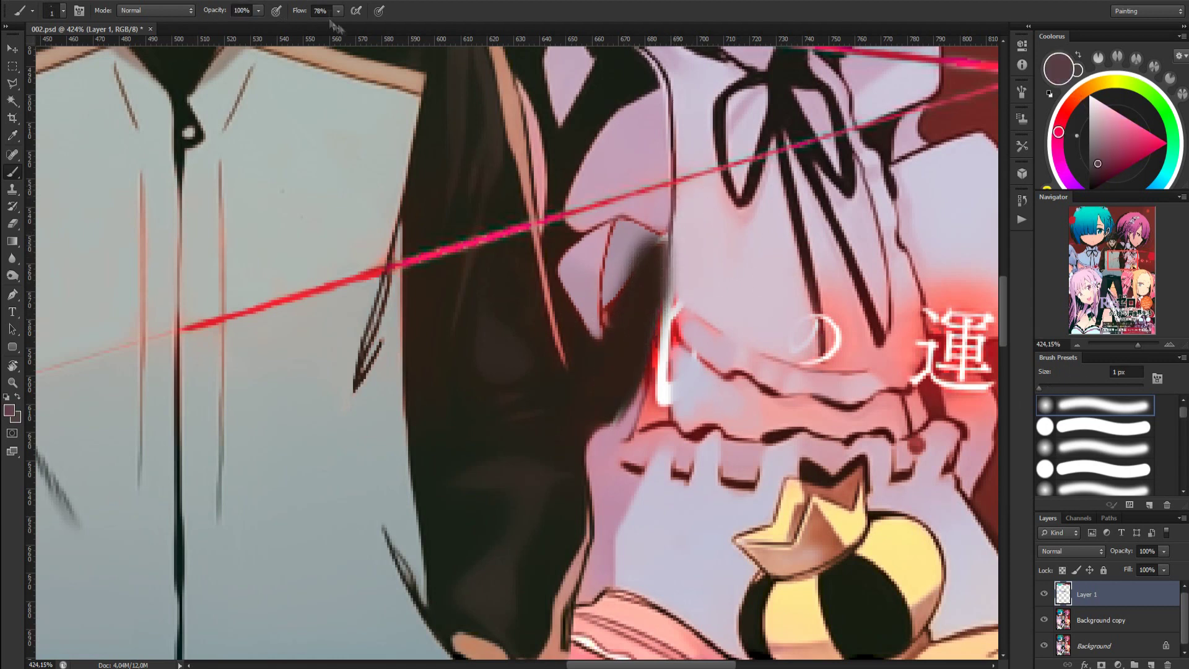
{"action": "left_click", "coordinate": [587, 465], "text": "alt"}
{"action": "left_click_drag", "start_coordinate": [665, 263], "coordinate": [662, 306]}
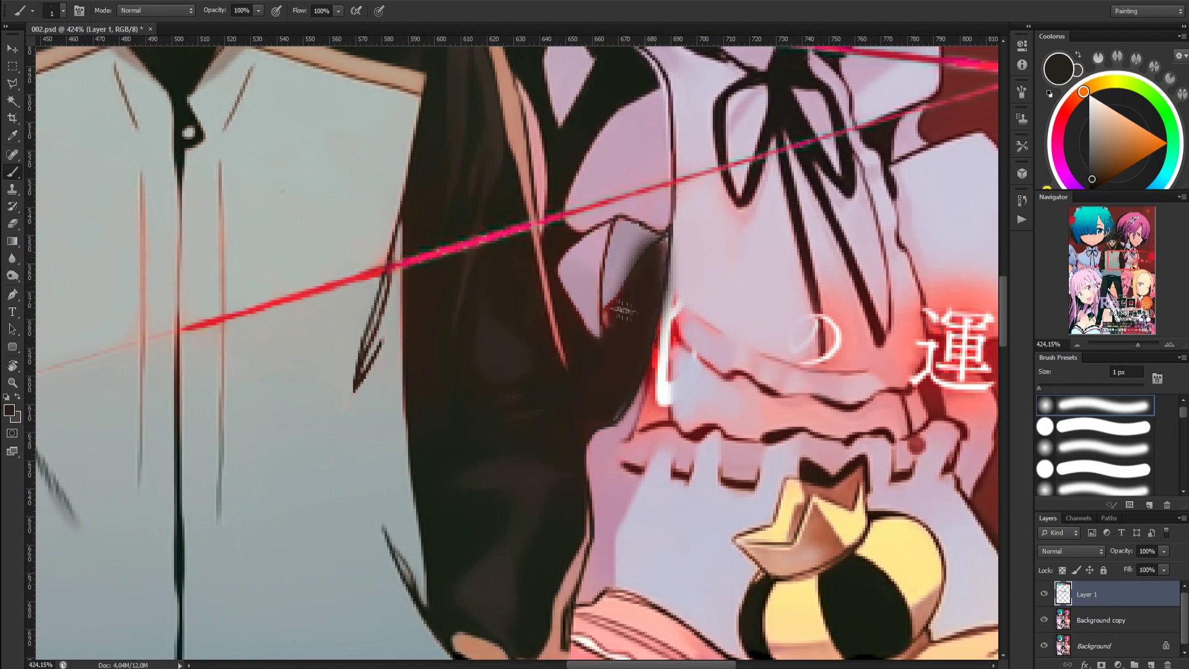
{"action": "left_click", "coordinate": [670, 247], "text": "alt"}
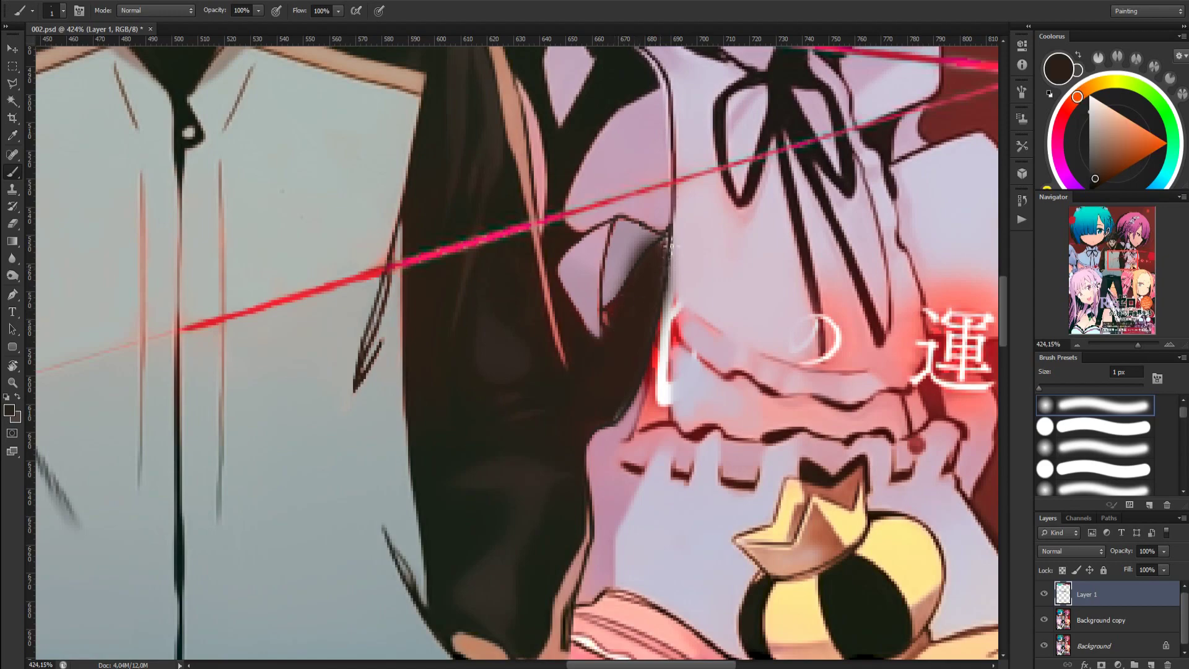
{"action": "scroll", "coordinate": [638, 333], "scroll_direction": "down", "scroll_amount": 8}
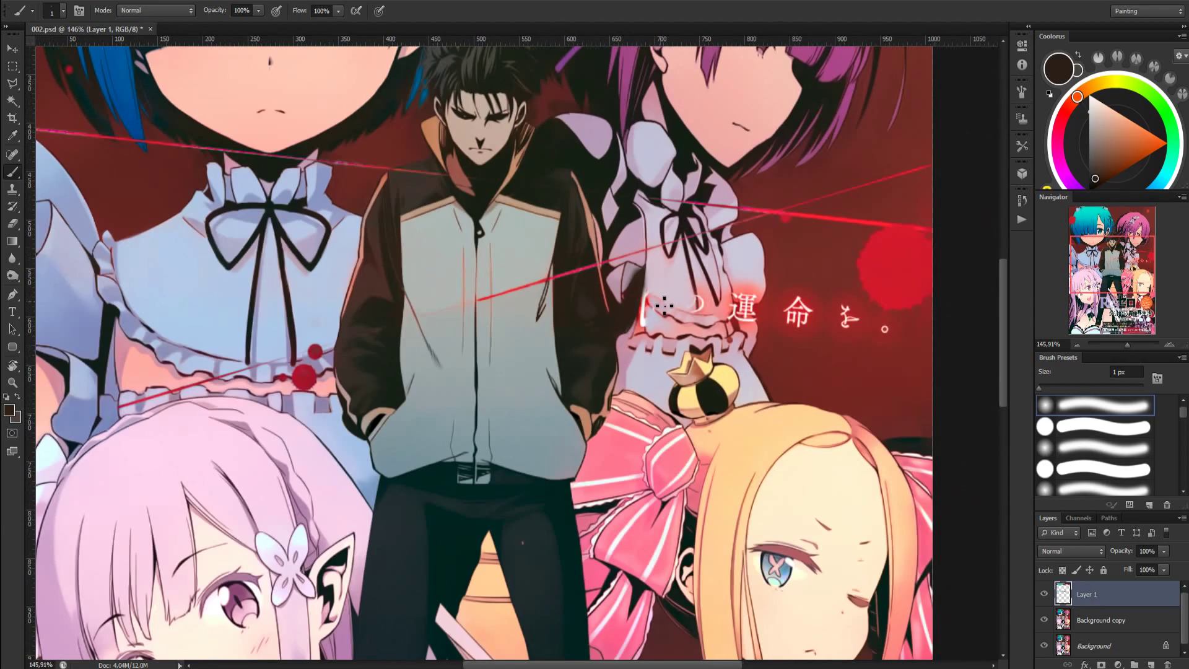
{"action": "scroll", "coordinate": [664, 305], "scroll_direction": "up", "scroll_amount": 5}
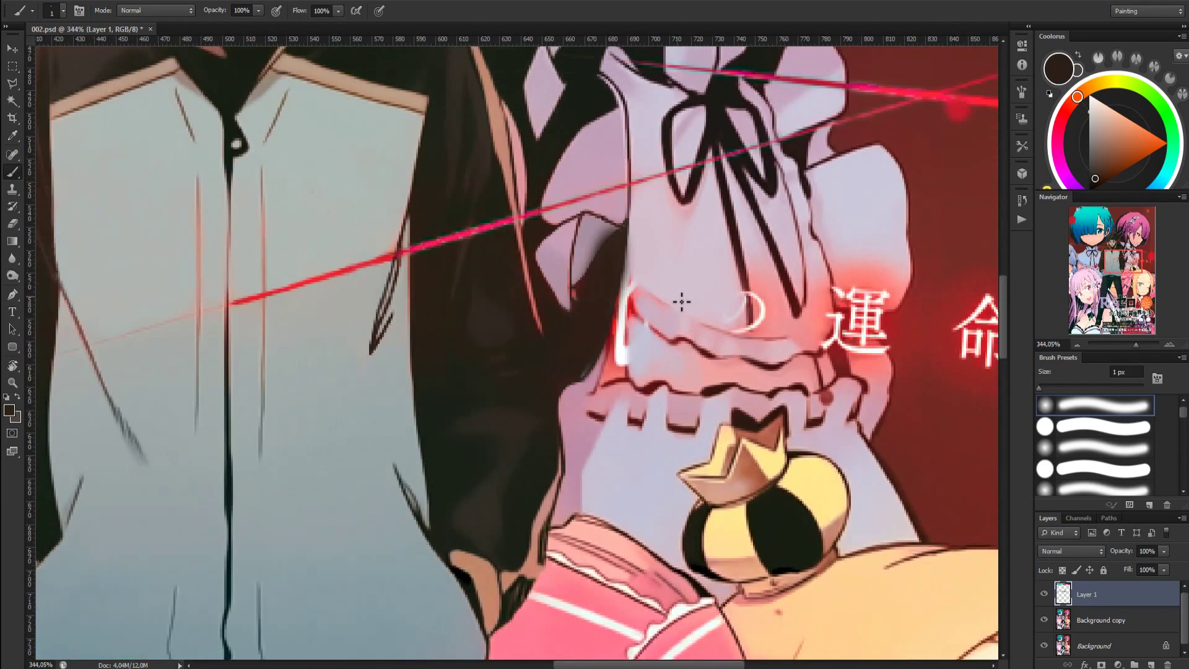
Rebuild the edge between the dark sleeve and the bodice, covering the top of the remaining 死 stroke with sampled tones
{"action": "left_click", "coordinate": [607, 278], "text": "alt"}
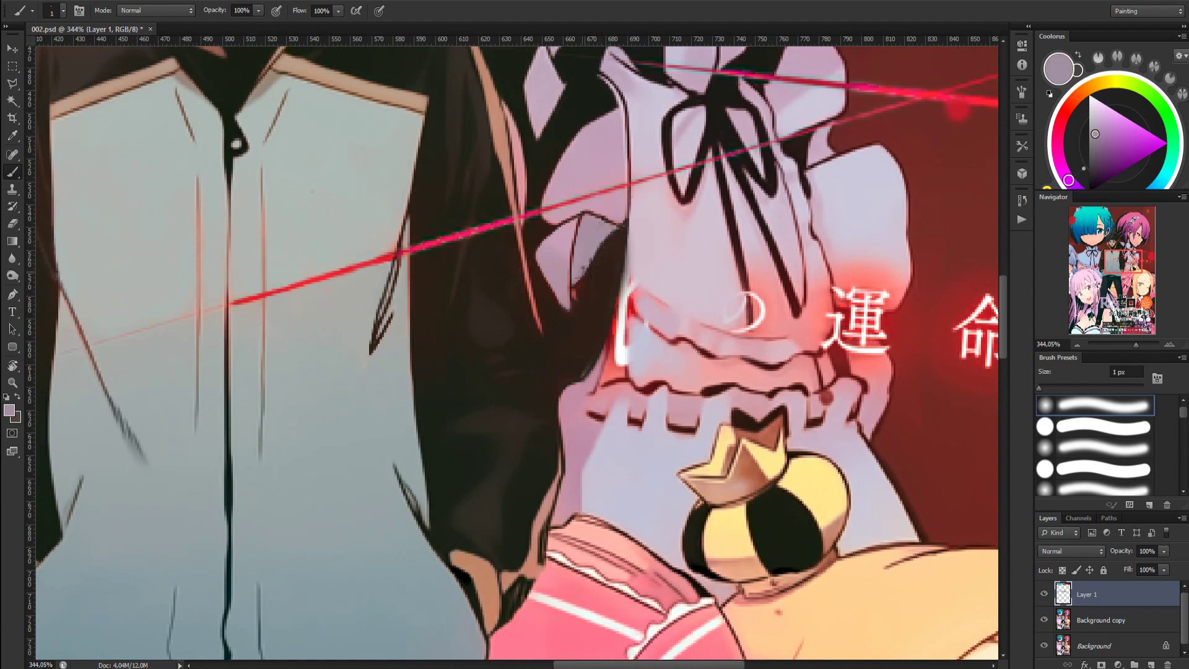
{"action": "left_click", "coordinate": [624, 224], "text": "alt"}
{"action": "left_click", "coordinate": [638, 224], "text": "alt"}
{"action": "left_click_drag", "start_coordinate": [630, 242], "coordinate": [629, 282]}
{"action": "left_click", "coordinate": [721, 384], "text": "alt"}
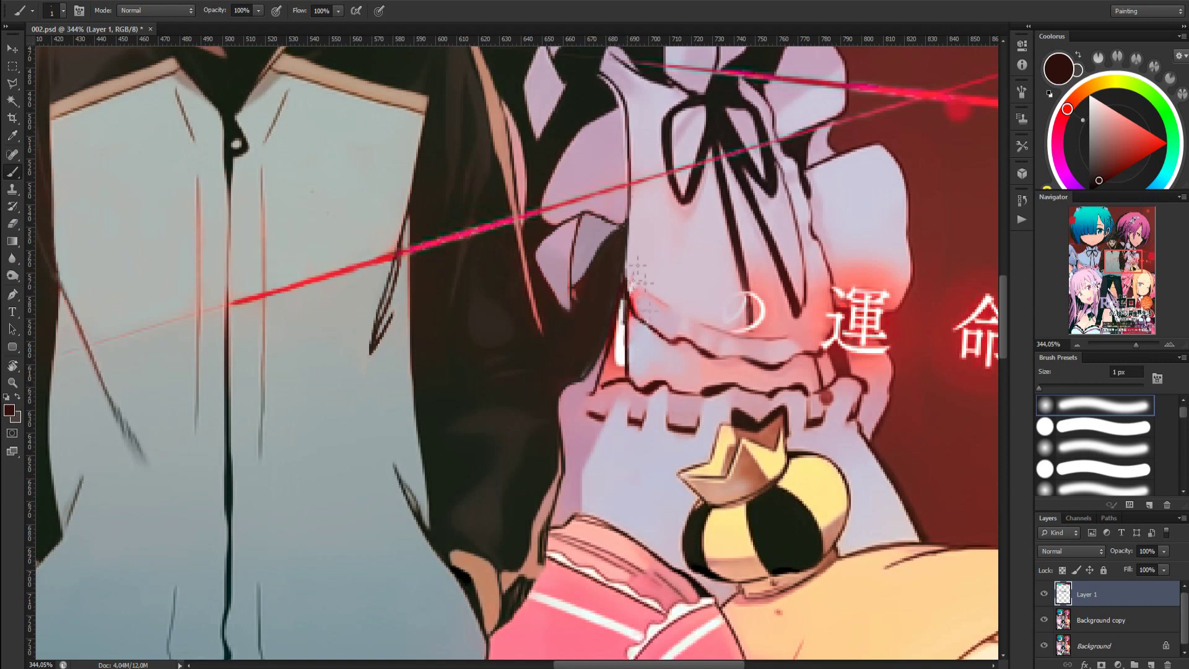
Cover the の character with sampled lilac using a 7 px brush, and restore the ribbon tail with sampled dark colour at 1 px
{"action": "key", "text": "bracketright"}
{"action": "key", "text": "bracketright"}
{"action": "key", "text": "bracketright"}
{"action": "key", "text": "bracketright"}
{"action": "key", "text": "bracketright"}
{"action": "key", "text": "bracketright"}
{"action": "left_click", "coordinate": [655, 317], "text": "alt"}
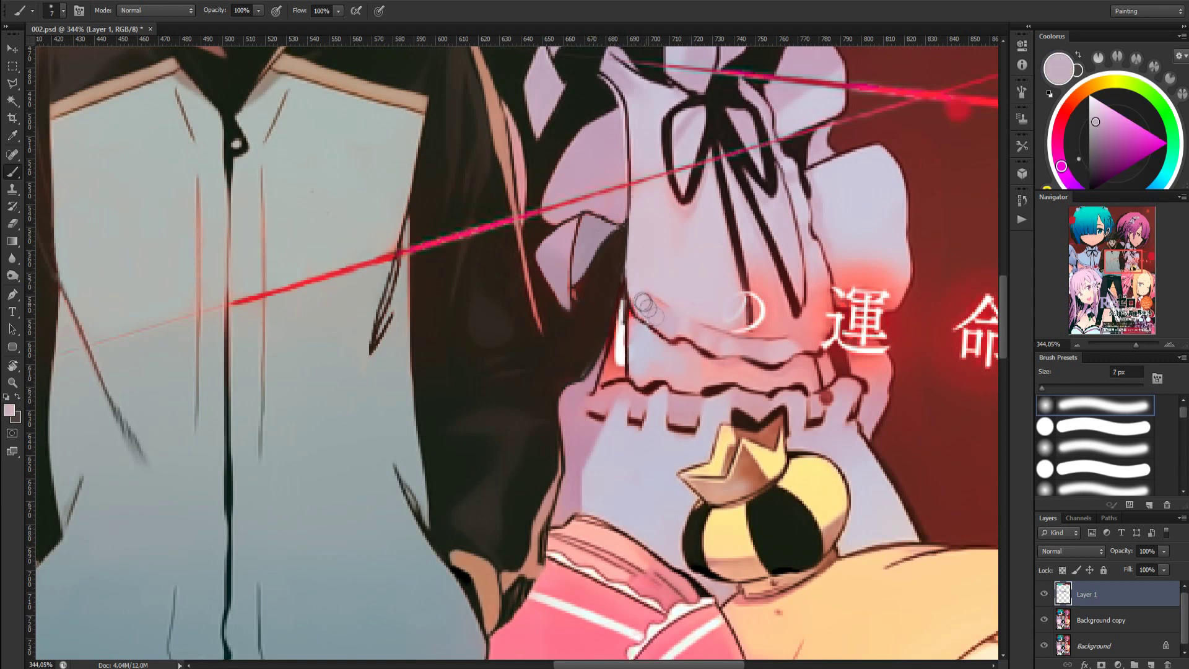
{"action": "left_click", "coordinate": [722, 263], "text": "alt"}
{"action": "left_click_drag", "start_coordinate": [735, 294], "coordinate": [738, 326]}
{"action": "mouse_move", "coordinate": [760, 263]}
{"action": "left_mouse_down"}
{"action": "mouse_move", "coordinate": [765, 314]}
{"action": "mouse_move", "coordinate": [785, 334]}
{"action": "mouse_move", "coordinate": [766, 334]}
{"action": "left_mouse_up"}
{"action": "mouse_move", "coordinate": [817, 277]}
{"action": "left_mouse_down"}
{"action": "mouse_move", "coordinate": [826, 309]}
{"action": "mouse_move", "coordinate": [797, 336]}
{"action": "left_mouse_up"}
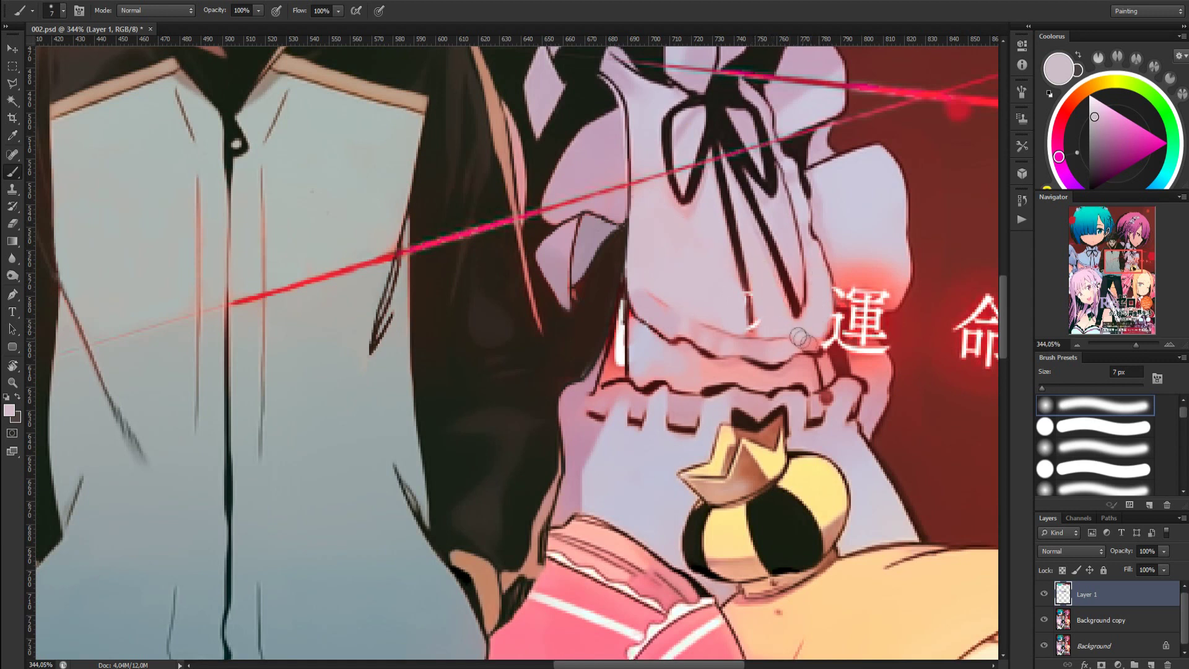
{"action": "left_click", "coordinate": [738, 220], "text": "alt"}
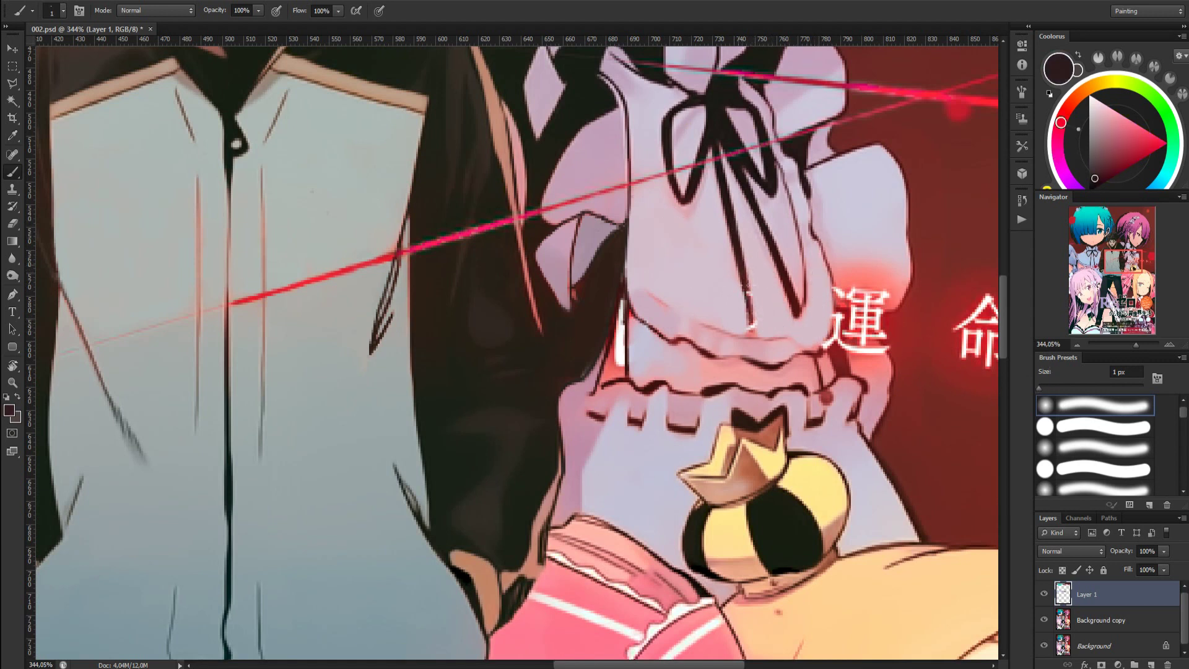
{"action": "left_click", "coordinate": [750, 334], "text": "alt"}
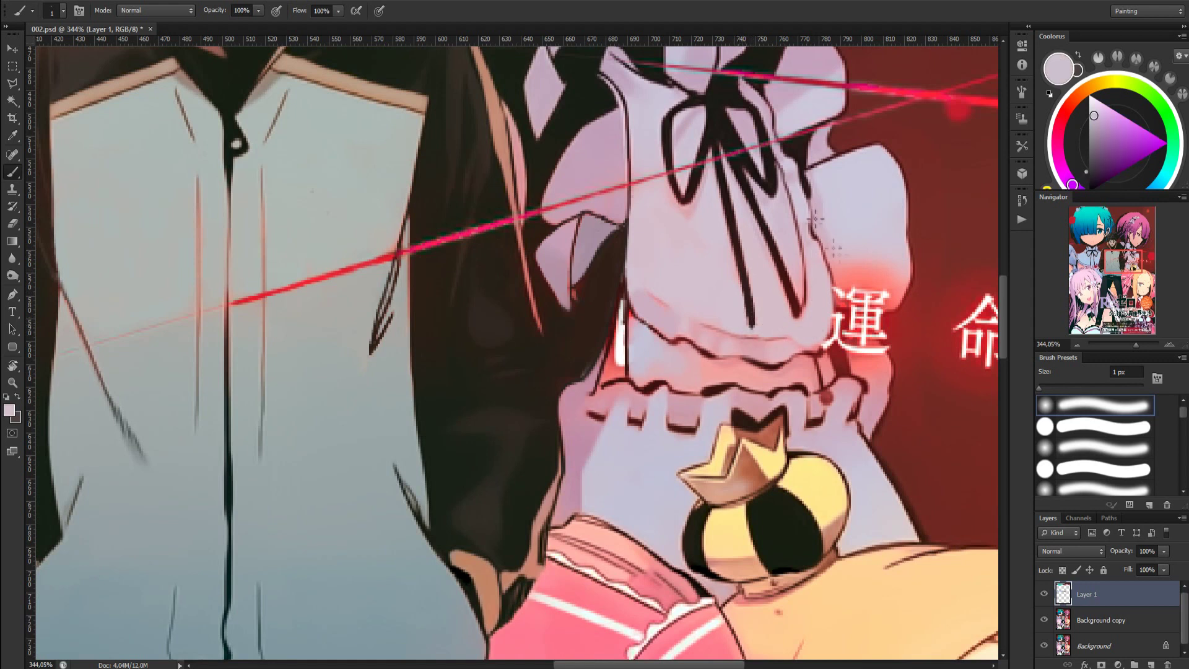
Set the brush opacity to 75% and cover the red glow around 運 on the puffed sleeve and lower ruffle with sampled lilac
{"action": "left_click_drag", "start_coordinate": [225, 12], "coordinate": [212, 12]}
{"action": "left_click", "coordinate": [857, 256], "text": "alt"}
{"action": "mouse_move", "coordinate": [859, 266]}
{"action": "left_mouse_down"}
{"action": "mouse_move", "coordinate": [898, 237]}
{"action": "mouse_move", "coordinate": [860, 282]}
{"action": "mouse_move", "coordinate": [870, 272]}
{"action": "mouse_move", "coordinate": [861, 282]}
{"action": "mouse_move", "coordinate": [889, 303]}
{"action": "left_mouse_up"}
{"action": "left_click", "coordinate": [880, 405], "text": "alt"}
{"action": "left_click", "coordinate": [863, 453], "text": "alt"}
{"action": "mouse_move", "coordinate": [875, 421]}
{"action": "left_mouse_down"}
{"action": "mouse_move", "coordinate": [883, 367]}
{"action": "mouse_move", "coordinate": [867, 353]}
{"action": "left_mouse_up"}
Paint over the glow along the dark sleeve's lower edge with sampled dark colour and touch up the cuff's lower tip in lilac
{"action": "left_click", "coordinate": [559, 382], "text": "alt"}
{"action": "mouse_move", "coordinate": [584, 366]}
{"action": "left_mouse_down"}
{"action": "mouse_move", "coordinate": [589, 324]}
{"action": "mouse_move", "coordinate": [595, 343]}
{"action": "left_mouse_up"}
{"action": "left_click", "coordinate": [678, 253], "text": "alt"}
{"action": "left_click", "coordinate": [623, 463], "text": "alt"}
{"action": "left_click_drag", "start_coordinate": [578, 293], "coordinate": [578, 299]}
{"action": "left_click", "coordinate": [600, 266], "text": "alt"}
Refine the dark edge around the folded cuff's lower tip with sampled tones using a 1 px brush
{"action": "key", "text": "["}
{"action": "key", "text": "["}
{"action": "key", "text": "["}
{"action": "key", "text": "["}
{"action": "key", "text": "["}
{"action": "key", "text": "["}
{"action": "key", "text": "["}
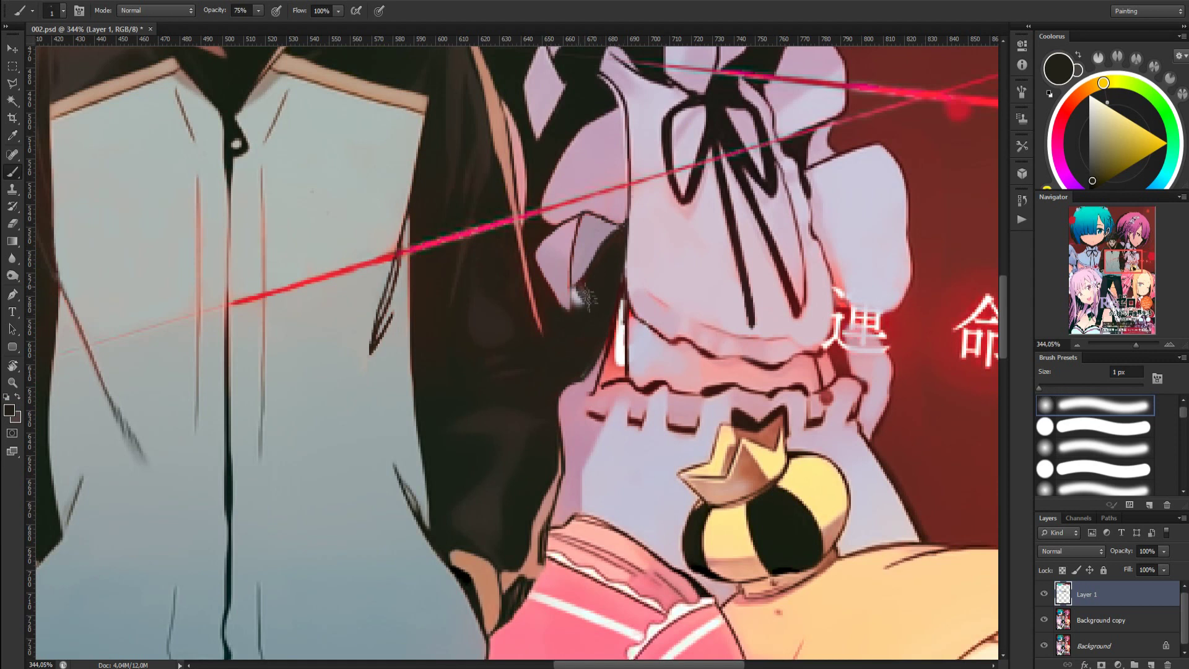
{"action": "left_click", "coordinate": [604, 290], "text": "alt"}
{"action": "left_click", "coordinate": [585, 377], "text": "alt"}
{"action": "left_click", "coordinate": [574, 288], "text": "alt"}
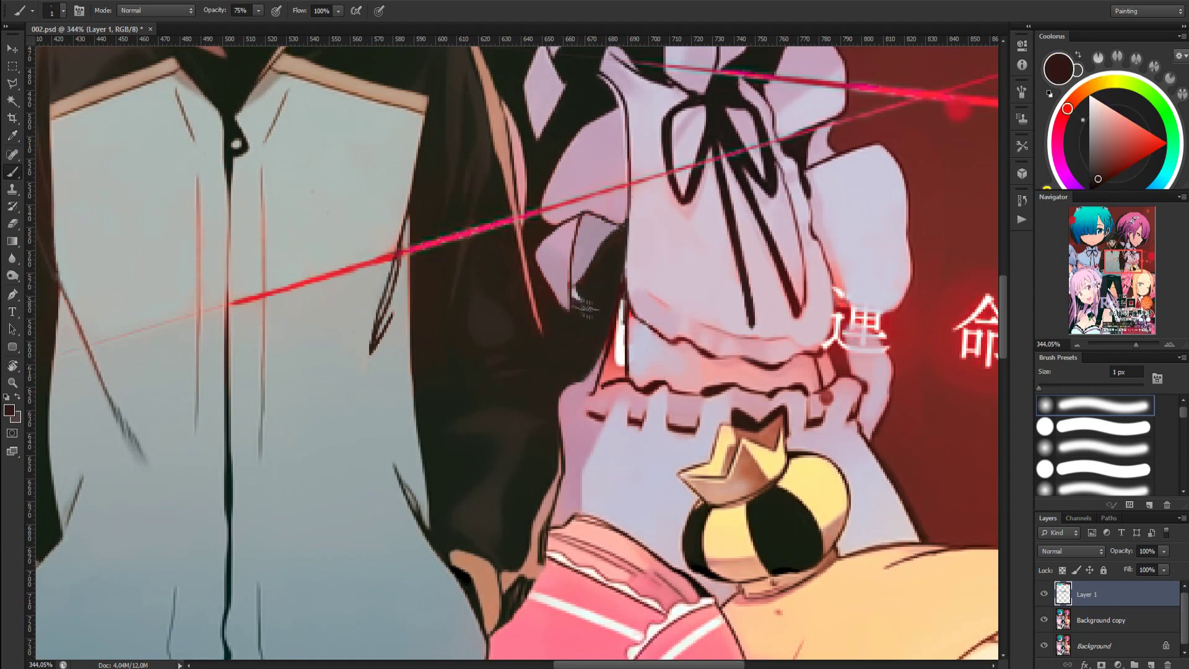
{"action": "left_click", "coordinate": [592, 314], "text": "alt"}
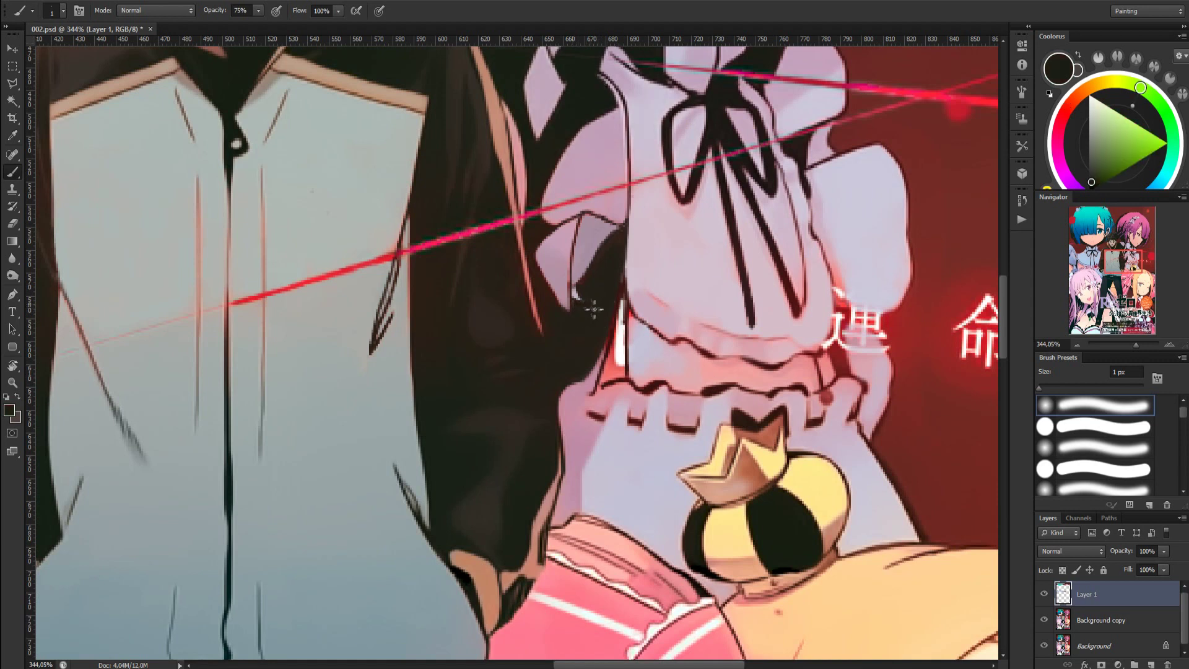
{"action": "left_click", "coordinate": [576, 295], "text": "alt"}
Cover the last stroke of the 死 character with sampled pinkish lilac and redraw the dark side outlines of the bodice
{"action": "left_click", "coordinate": [579, 443], "text": "alt"}
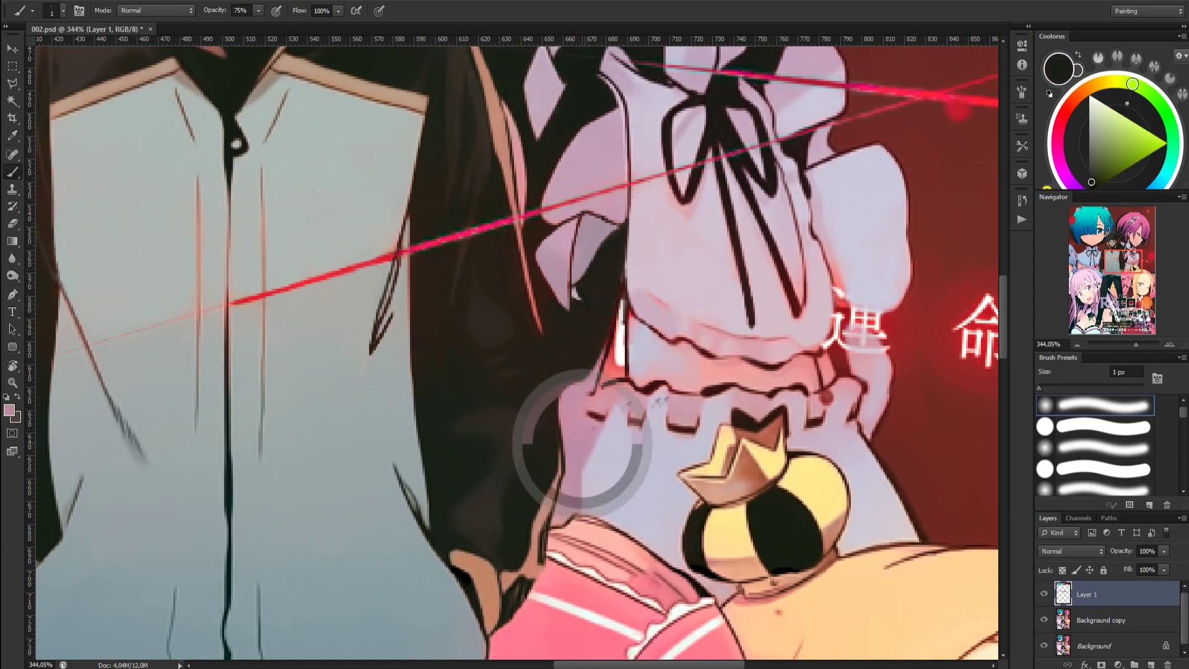
{"action": "key", "text": "bracketright"}
{"action": "key", "text": "bracketright"}
{"action": "key", "text": "bracketright"}
{"action": "key", "text": "bracketright"}
{"action": "key", "text": "bracketright"}
{"action": "mouse_move", "coordinate": [619, 369]}
{"action": "left_mouse_down"}
{"action": "mouse_move", "coordinate": [622, 312]}
{"action": "mouse_move", "coordinate": [623, 359]}
{"action": "mouse_move", "coordinate": [596, 406]}
{"action": "mouse_move", "coordinate": [630, 394]}
{"action": "left_mouse_up"}
{"action": "left_click", "coordinate": [618, 438], "text": "alt"}
{"action": "left_click", "coordinate": [681, 405], "text": "alt"}
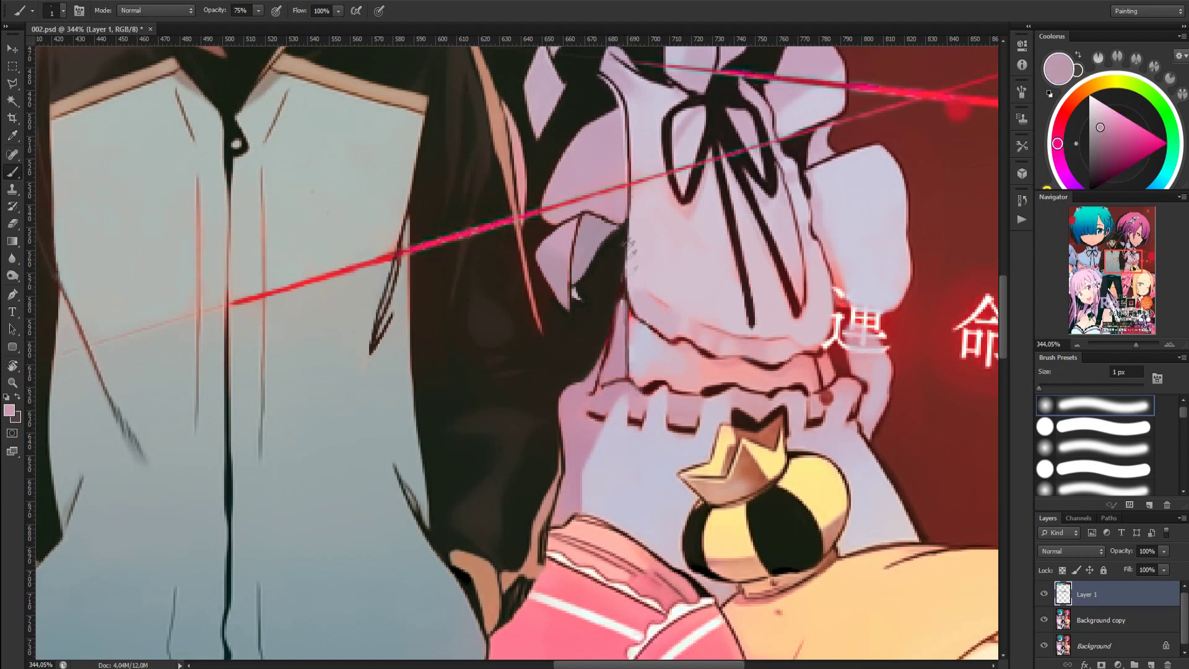
{"action": "left_click", "coordinate": [631, 281], "text": "alt"}
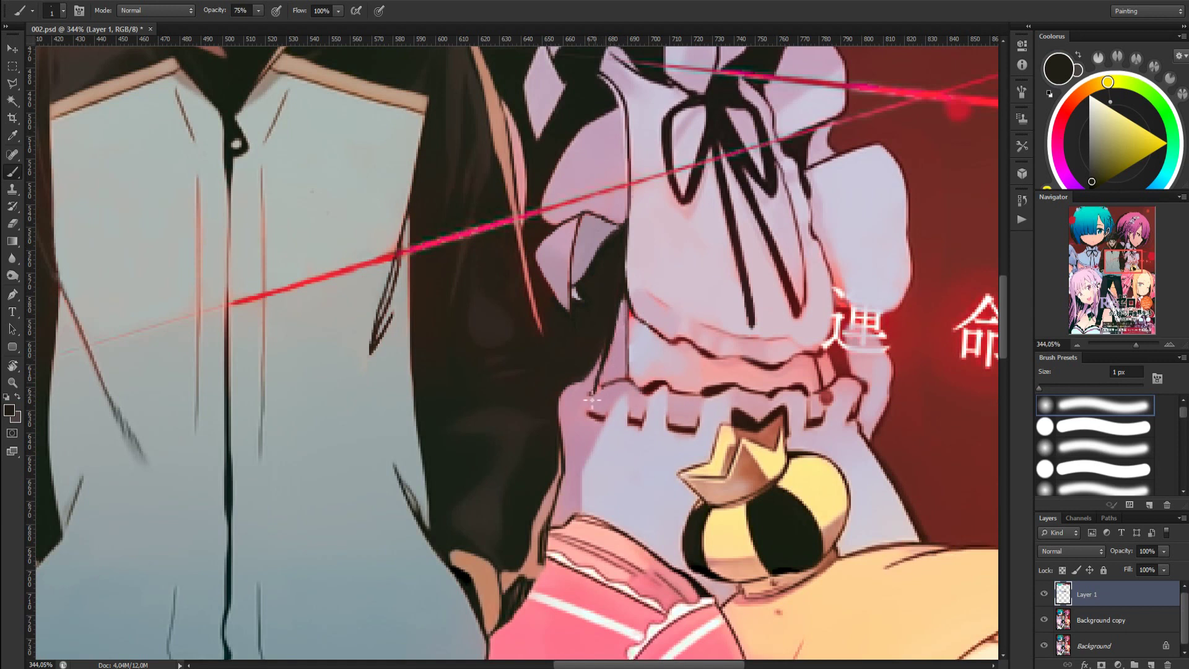
{"action": "left_click_drag", "start_coordinate": [630, 300], "coordinate": [625, 377]}
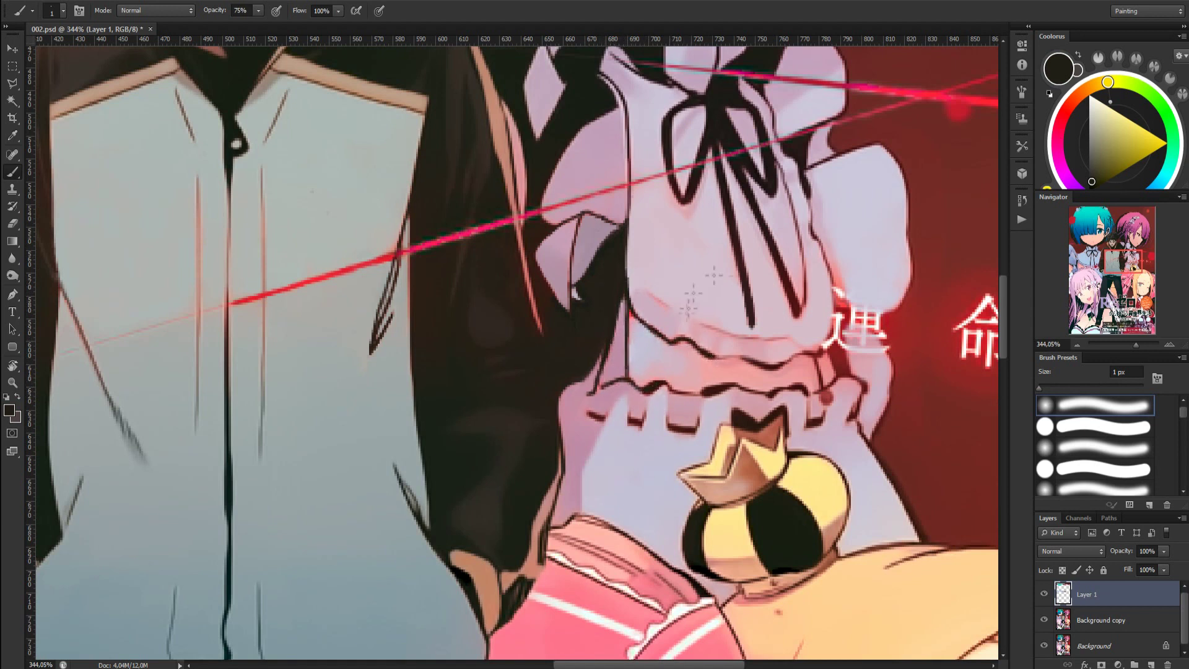
Paint over the pink glow on the band between the bodice's two wavy frill lines with sampled lilac
{"action": "key", "text": "bracketleft"}
{"action": "key", "text": "bracketleft"}
{"action": "key", "text": "bracketleft"}
{"action": "key", "text": "bracketleft"}
{"action": "left_click", "coordinate": [676, 361], "text": "alt"}
{"action": "mouse_move", "coordinate": [690, 353]}
{"action": "left_mouse_down"}
{"action": "mouse_move", "coordinate": [678, 376]}
{"action": "mouse_move", "coordinate": [654, 373]}
{"action": "mouse_move", "coordinate": [637, 324]}
{"action": "mouse_move", "coordinate": [645, 346]}
{"action": "mouse_move", "coordinate": [709, 369]}
{"action": "mouse_move", "coordinate": [708, 381]}
{"action": "mouse_move", "coordinate": [736, 367]}
{"action": "mouse_move", "coordinate": [813, 375]}
{"action": "left_mouse_up"}
Cover the upper part of 運 and the remaining glow between the puffed sleeve and the lower ruffle with sampled lilac
{"action": "left_click", "coordinate": [814, 201], "text": "alt"}
{"action": "left_click", "coordinate": [853, 288], "text": "alt"}
{"action": "mouse_move", "coordinate": [852, 282]}
{"action": "left_mouse_down"}
{"action": "mouse_move", "coordinate": [849, 236]}
{"action": "mouse_move", "coordinate": [853, 294]}
{"action": "left_mouse_up"}
{"action": "left_click", "coordinate": [883, 362], "text": "alt"}
{"action": "mouse_move", "coordinate": [872, 365]}
{"action": "left_mouse_down"}
{"action": "mouse_move", "coordinate": [857, 339]}
{"action": "mouse_move", "coordinate": [862, 379]}
{"action": "left_mouse_up"}
Soften the remaining red glow along the bodice's lower frills with sampled lilac shades using a 7 px brush
{"action": "left_click", "coordinate": [671, 366], "text": "alt"}
{"action": "mouse_move", "coordinate": [639, 341]}
{"action": "left_mouse_down"}
{"action": "mouse_move", "coordinate": [674, 380]}
{"action": "mouse_move", "coordinate": [746, 374]}
{"action": "left_mouse_up"}
{"action": "left_click", "coordinate": [688, 332], "text": "alt"}
{"action": "mouse_move", "coordinate": [700, 335]}
{"action": "left_mouse_down"}
{"action": "mouse_move", "coordinate": [733, 350]}
{"action": "mouse_move", "coordinate": [711, 332]}
{"action": "mouse_move", "coordinate": [731, 337]}
{"action": "mouse_move", "coordinate": [747, 359]}
{"action": "mouse_move", "coordinate": [808, 348]}
{"action": "left_mouse_up"}
{"action": "left_click", "coordinate": [706, 303], "text": "alt"}
{"action": "left_click", "coordinate": [704, 278], "text": "alt"}
{"action": "left_click", "coordinate": [710, 264], "text": "alt"}
{"action": "left_click", "coordinate": [699, 276], "text": "alt"}
{"action": "left_click", "coordinate": [787, 310], "text": "alt"}
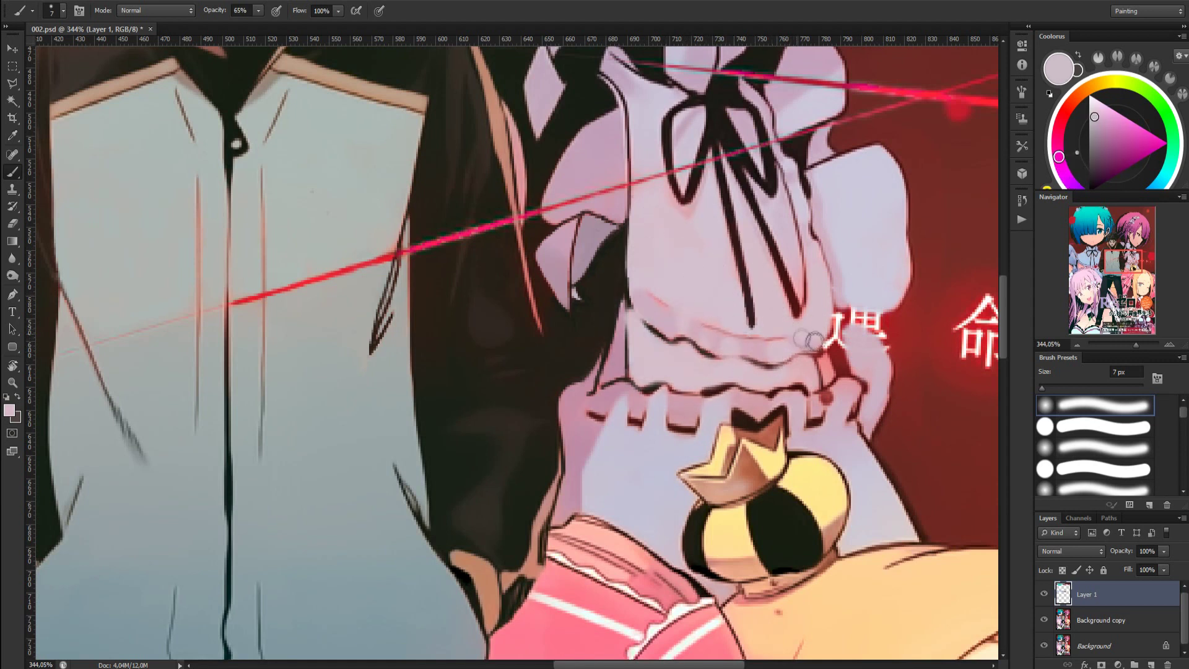
Redraw the bodice's lower-left outline with a 1 px brush and clean the strip beside it with sampled lilac
{"action": "key", "text": "bracketleft"}
{"action": "key", "text": "bracketleft"}
{"action": "key", "text": "bracketleft"}
{"action": "key", "text": "bracketleft"}
{"action": "key", "text": "bracketleft"}
{"action": "key", "text": "bracketleft"}
{"action": "left_click", "coordinate": [626, 297], "text": "alt"}
{"action": "mouse_move", "coordinate": [627, 300]}
{"action": "left_mouse_down"}
{"action": "mouse_move", "coordinate": [649, 326]}
{"action": "mouse_move", "coordinate": [628, 330]}
{"action": "left_mouse_up"}
{"action": "left_click", "coordinate": [634, 264], "text": "alt"}
{"action": "left_click", "coordinate": [628, 337], "text": "alt"}
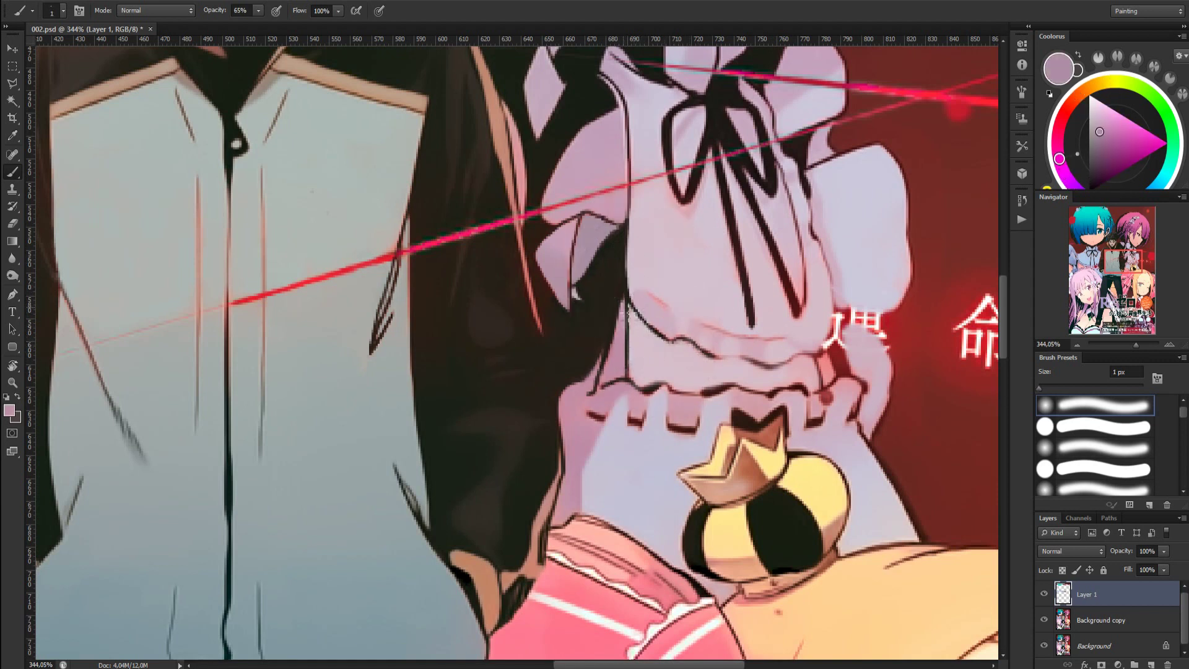
{"action": "mouse_move", "coordinate": [622, 312]}
{"action": "left_mouse_down"}
{"action": "mouse_move", "coordinate": [624, 295]}
{"action": "mouse_move", "coordinate": [604, 358]}
{"action": "left_mouse_up"}
{"action": "left_click", "coordinate": [612, 291], "text": "alt"}
{"action": "left_click", "coordinate": [609, 369], "text": "alt"}
Paint out the 命, と and 。 characters with their glow in sampled background red using a 29 px brush
{"action": "left_click_drag", "start_coordinate": [929, 401], "coordinate": [677, 377]}
{"action": "left_click", "coordinate": [1054, 389]}
{"action": "left_click", "coordinate": [747, 265], "text": "alt"}
{"action": "mouse_move", "coordinate": [740, 278]}
{"action": "left_mouse_down"}
{"action": "mouse_move", "coordinate": [745, 371]}
{"action": "mouse_move", "coordinate": [663, 322]}
{"action": "mouse_move", "coordinate": [774, 341]}
{"action": "mouse_move", "coordinate": [855, 316]}
{"action": "mouse_move", "coordinate": [886, 334]}
{"action": "left_mouse_up"}
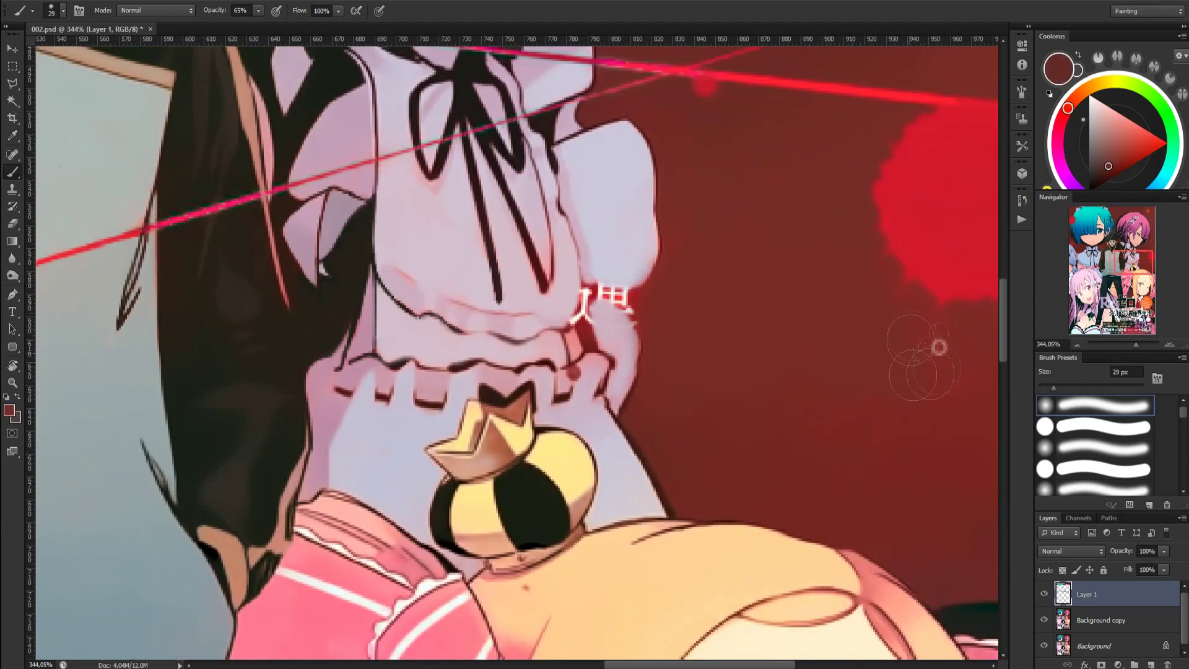
Cover the remains of the 運 character with sampled ruffle lilac and background red
{"action": "left_click", "coordinate": [1087, 406]}
{"action": "left_click", "coordinate": [624, 342], "text": "alt"}
{"action": "mouse_move", "coordinate": [626, 347]}
{"action": "left_mouse_down"}
{"action": "mouse_move", "coordinate": [610, 314]}
{"action": "mouse_move", "coordinate": [596, 322]}
{"action": "mouse_move", "coordinate": [592, 303]}
{"action": "mouse_move", "coordinate": [612, 332]}
{"action": "mouse_move", "coordinate": [617, 297]}
{"action": "mouse_move", "coordinate": [600, 288]}
{"action": "left_mouse_up"}
{"action": "left_click", "coordinate": [645, 310], "text": "alt"}
{"action": "mouse_move", "coordinate": [599, 288]}
{"action": "left_mouse_down"}
{"action": "mouse_move", "coordinate": [632, 304]}
{"action": "mouse_move", "coordinate": [599, 281]}
{"action": "mouse_move", "coordinate": [638, 263]}
{"action": "mouse_move", "coordinate": [642, 277]}
{"action": "left_mouse_up"}
{"action": "left_click", "coordinate": [600, 272], "text": "alt"}
{"action": "left_click", "coordinate": [613, 341], "text": "alt"}
Redraw the dark outline down the bodice's right edge with a 1 px brush
{"action": "key", "text": "bracketleft"}
{"action": "key", "text": "bracketleft"}
{"action": "key", "text": "bracketleft"}
{"action": "key", "text": "bracketleft"}
{"action": "key", "text": "bracketleft"}
{"action": "key", "text": "bracketleft"}
{"action": "key", "text": "bracketleft"}
{"action": "key", "text": "bracketleft"}
{"action": "key", "text": "bracketleft"}
{"action": "left_click", "coordinate": [555, 158], "text": "alt"}
{"action": "left_click_drag", "start_coordinate": [581, 254], "coordinate": [576, 317]}
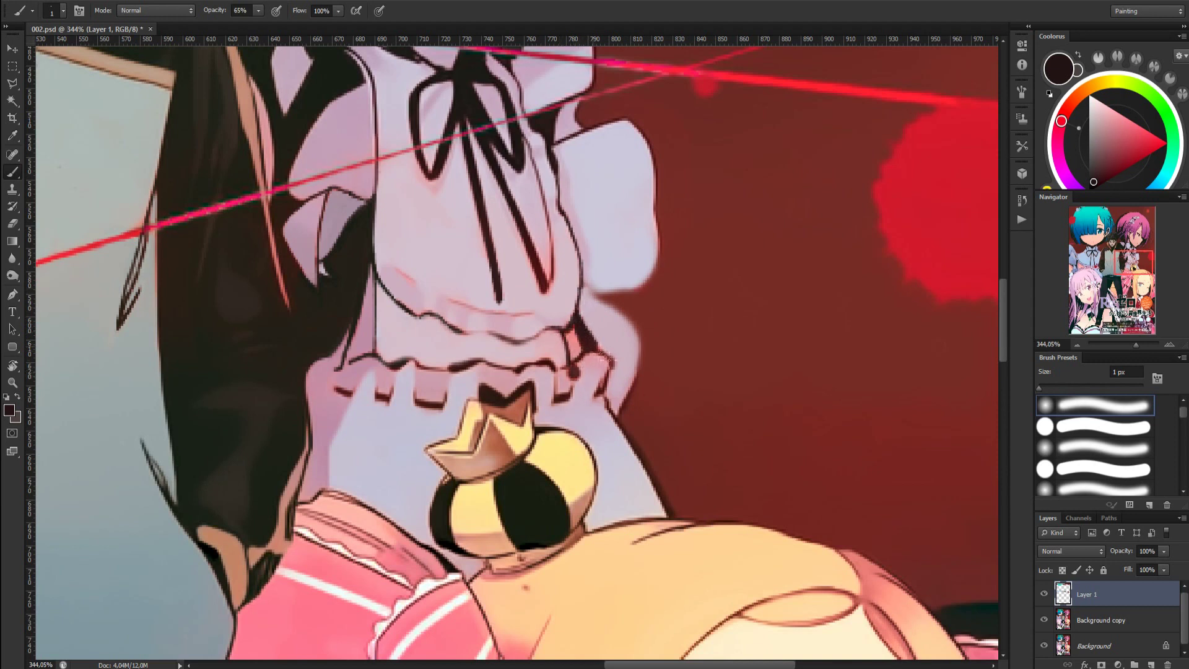
Outline the lower ruffle and the puffed sleeve's bottom edge in sampled dark colour, cleaning the sleeve edge with sampled lilac
{"action": "left_click_drag", "start_coordinate": [636, 371], "coordinate": [630, 320]}
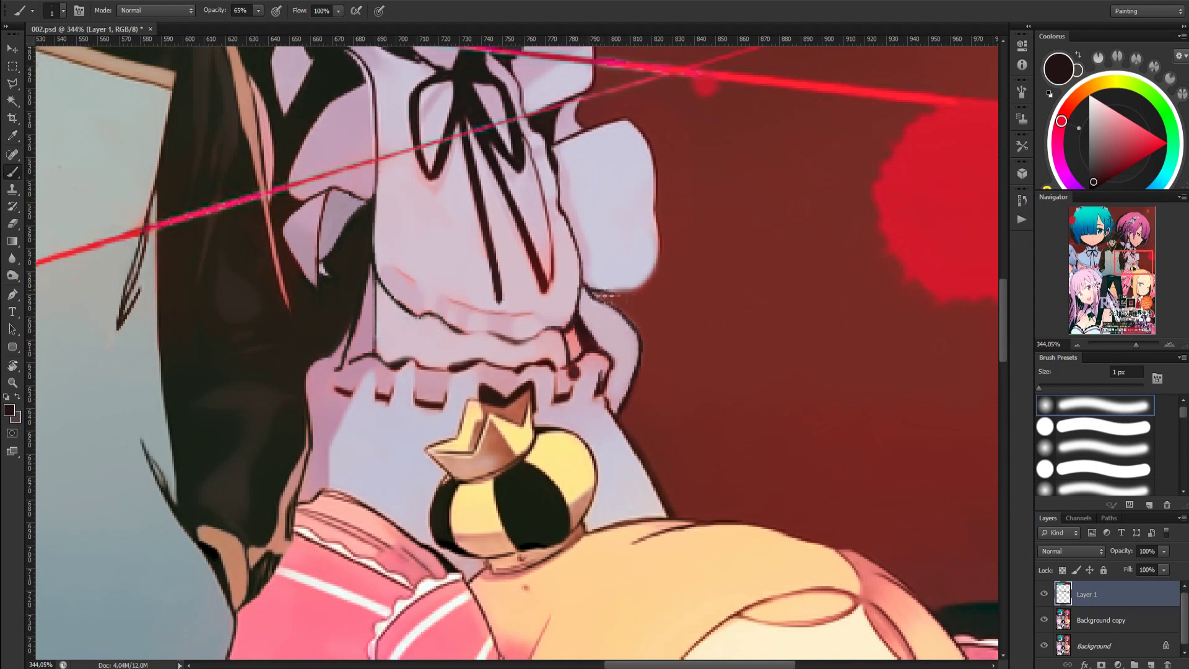
{"action": "left_click_drag", "start_coordinate": [663, 248], "coordinate": [622, 294]}
{"action": "left_click", "coordinate": [607, 285], "text": "alt"}
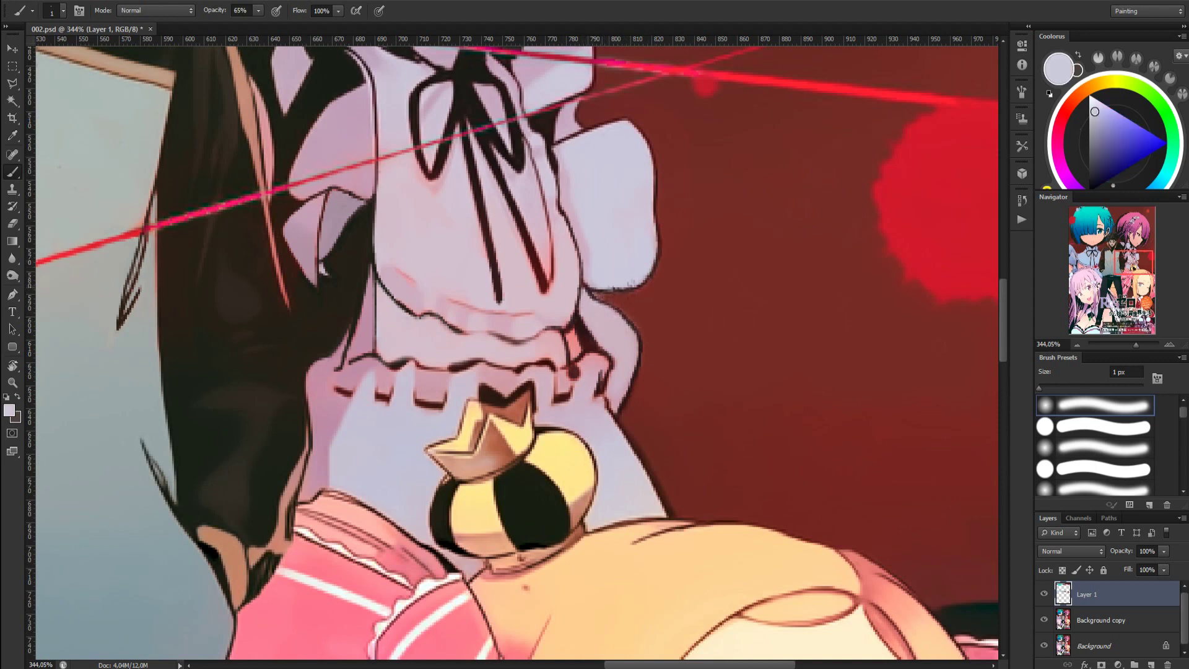
{"action": "left_click", "coordinate": [657, 306], "text": "alt"}
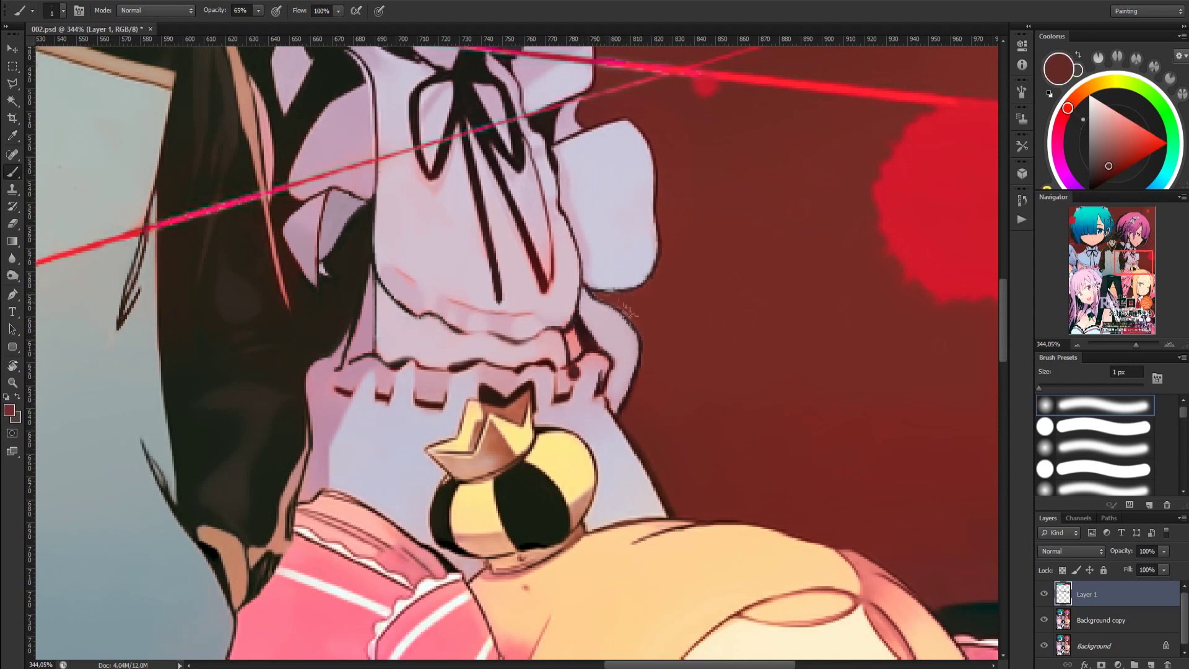
Touch up the dark outline along the puffed sleeve's lower edge in a sampled outline colour with a 1 px brush
{"action": "key", "text": "r"}
{"action": "left_click_drag", "start_coordinate": [644, 263], "coordinate": [669, 401]}
{"action": "key", "text": "b"}
{"action": "left_click", "coordinate": [571, 441], "text": "alt"}
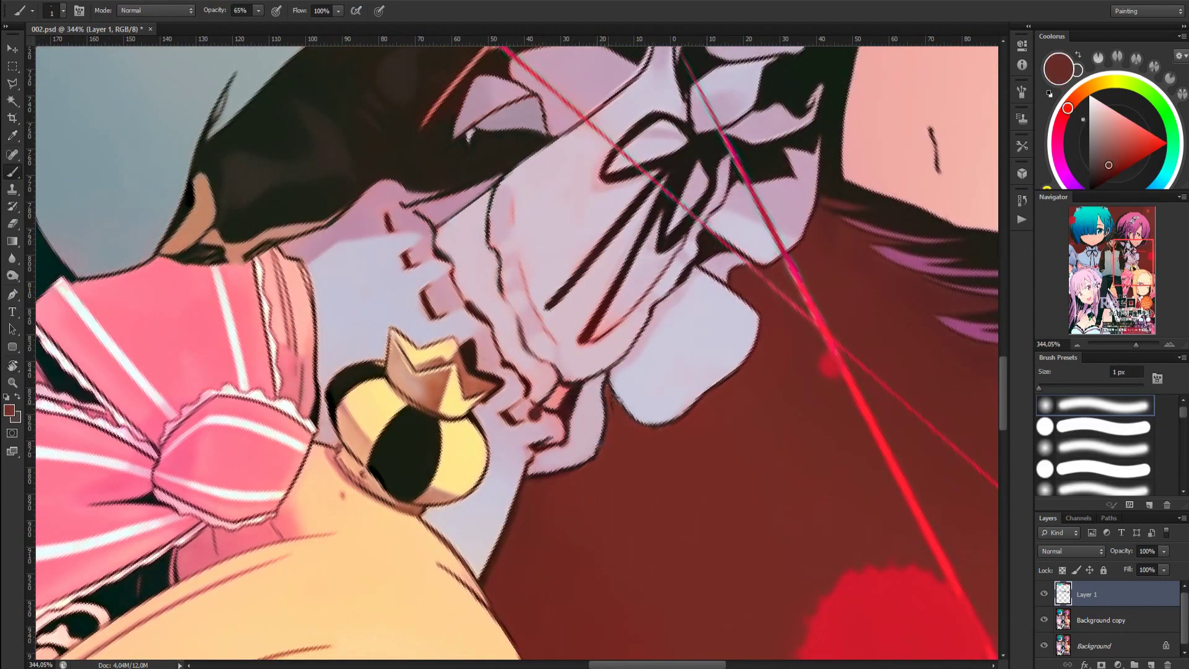
{"action": "left_click", "coordinate": [624, 392], "text": "alt"}
{"action": "left_click", "coordinate": [612, 386], "text": "alt"}
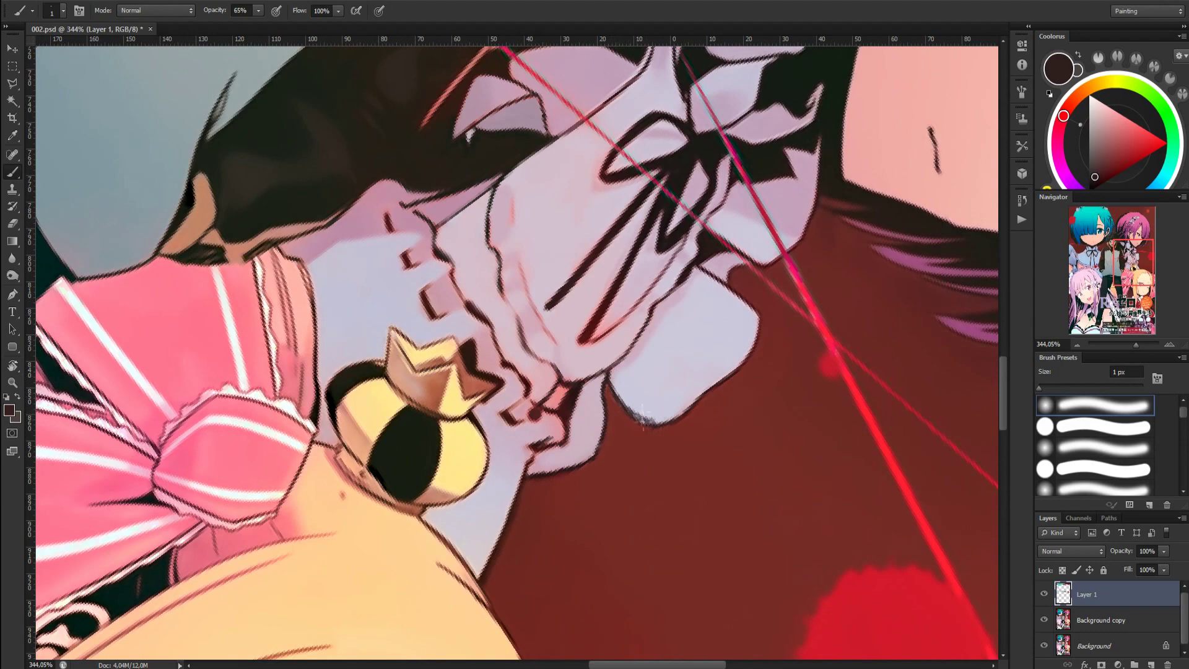
Clean the puffed sleeve's inner edge with sampled lilac and retouch the border of the neighbouring lower ruffle
{"action": "key", "text": "r"}
{"action": "left_click_drag", "start_coordinate": [661, 388], "coordinate": [530, 499]}
{"action": "key", "text": "b"}
{"action": "left_click", "coordinate": [553, 525], "text": "alt"}
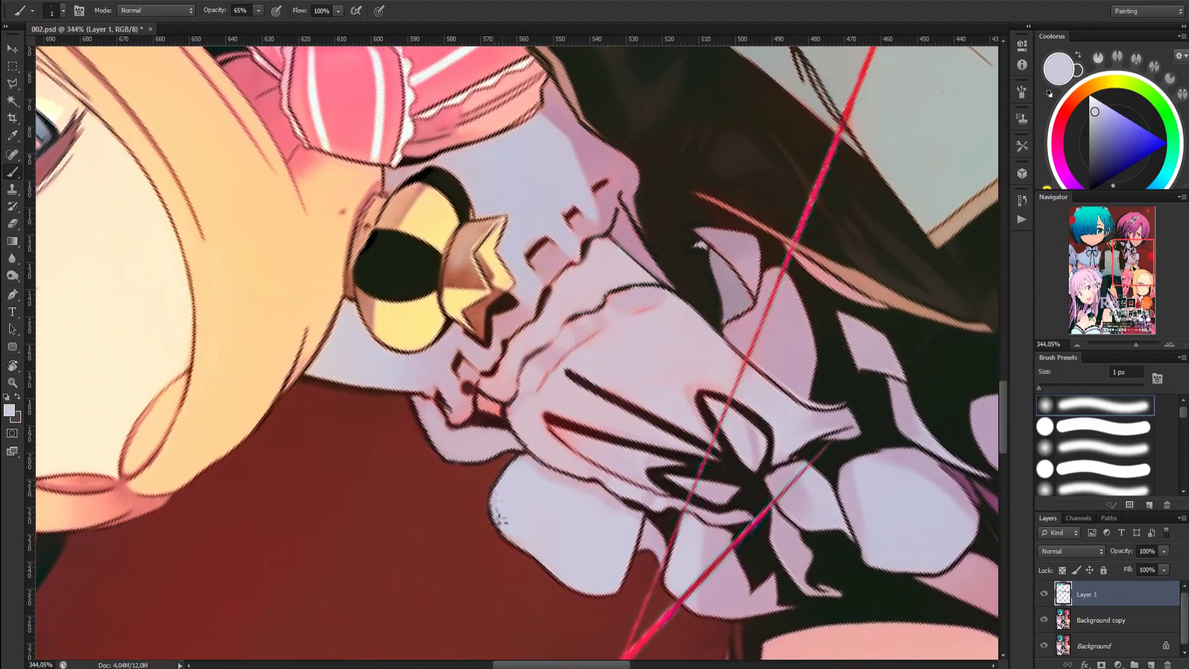
{"action": "left_click", "coordinate": [439, 434], "text": "alt"}
{"action": "mouse_move", "coordinate": [451, 436]}
{"action": "left_mouse_down"}
{"action": "mouse_move", "coordinate": [466, 441]}
{"action": "mouse_move", "coordinate": [462, 473]}
{"action": "left_mouse_up"}
{"action": "left_click", "coordinate": [456, 474], "text": "alt"}
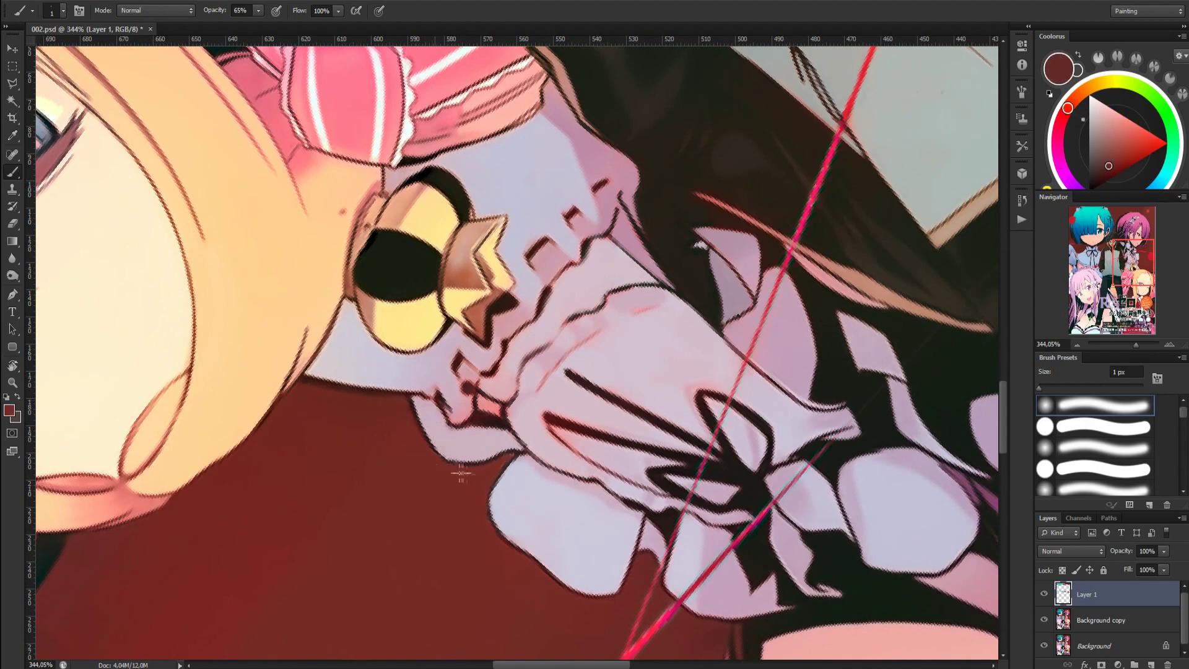
Retouch the ruffle's right corner below the bodice with a short stroke in a sampled colour
{"action": "key", "text": "r"}
{"action": "key", "text": "Escape"}
{"action": "scroll", "coordinate": [438, 251], "scroll_direction": "down", "scroll_amount": 8}
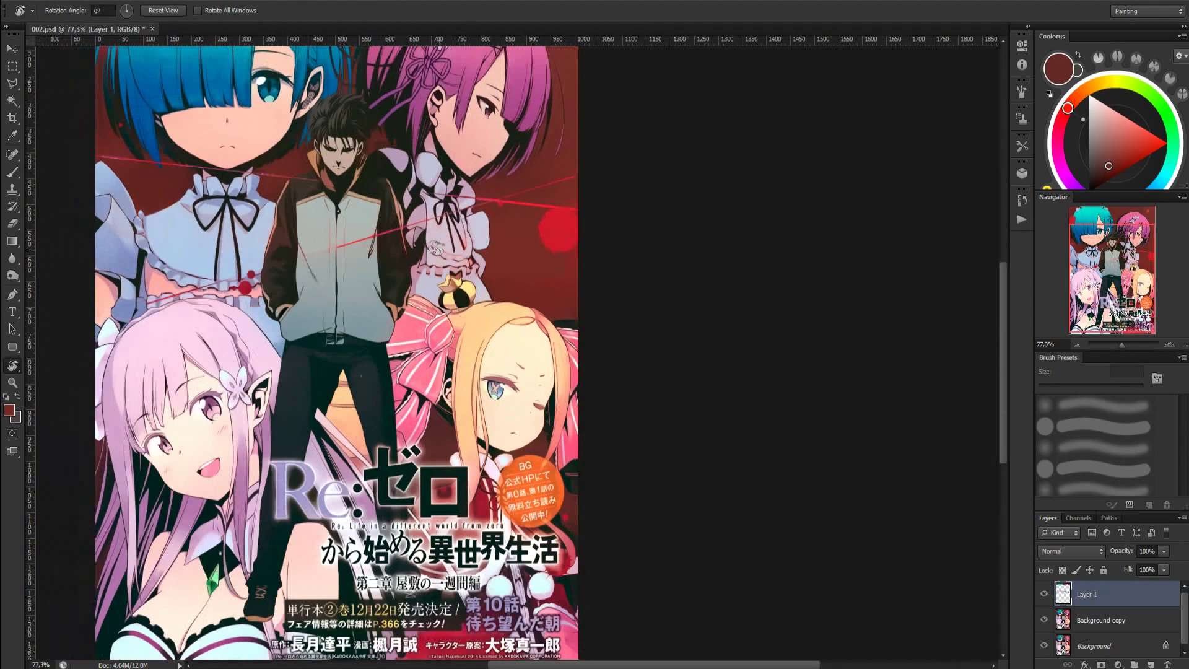
{"action": "scroll", "coordinate": [438, 251], "scroll_direction": "up", "scroll_amount": 4}
{"action": "scroll", "coordinate": [438, 250], "scroll_direction": "down", "scroll_amount": 2}
{"action": "scroll", "coordinate": [439, 250], "scroll_direction": "up", "scroll_amount": 5}
{"action": "key", "text": "b"}
{"action": "left_click", "coordinate": [499, 301], "text": "alt"}
{"action": "left_click_drag", "start_coordinate": [519, 290], "coordinate": [524, 309]}
{"action": "left_click", "coordinate": [404, 308], "text": "alt"}
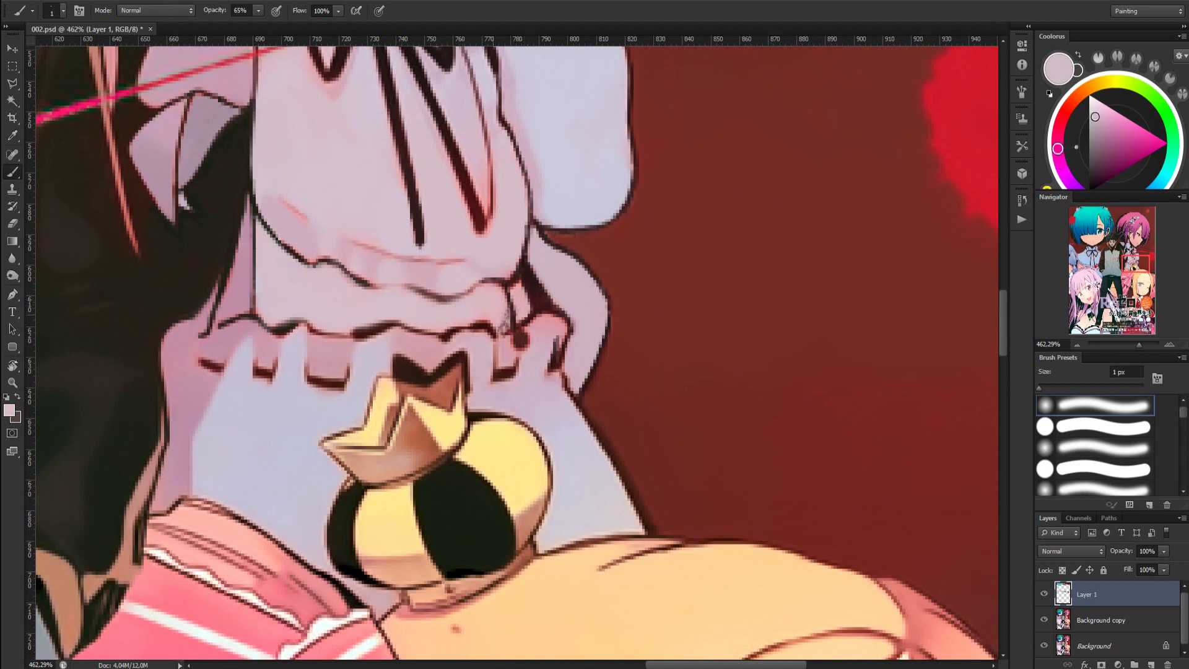
Redraw the two fold lines on the bodice's lower front in sampled dark and retouch the ruffle edge at 70% opacity
{"action": "left_click", "coordinate": [305, 261], "text": "alt"}
{"action": "left_click_drag", "start_coordinate": [219, 11], "coordinate": [204, 10]}
{"action": "left_click_drag", "start_coordinate": [268, 190], "coordinate": [308, 218]}
{"action": "mouse_move", "coordinate": [348, 236]}
{"action": "left_mouse_down"}
{"action": "mouse_move", "coordinate": [452, 266]}
{"action": "mouse_move", "coordinate": [474, 260]}
{"action": "left_mouse_up"}
{"action": "left_click", "coordinate": [427, 267], "text": "alt"}
{"action": "left_click", "coordinate": [289, 249], "text": "alt"}
{"action": "left_click", "coordinate": [469, 324], "text": "alt"}
{"action": "left_click_drag", "start_coordinate": [207, 10], "coordinate": [225, 10]}
{"action": "mouse_move", "coordinate": [411, 287]}
{"action": "left_mouse_down"}
{"action": "mouse_move", "coordinate": [442, 299]}
{"action": "mouse_move", "coordinate": [499, 284]}
{"action": "left_mouse_up"}
{"action": "left_click", "coordinate": [296, 228], "text": "alt"}
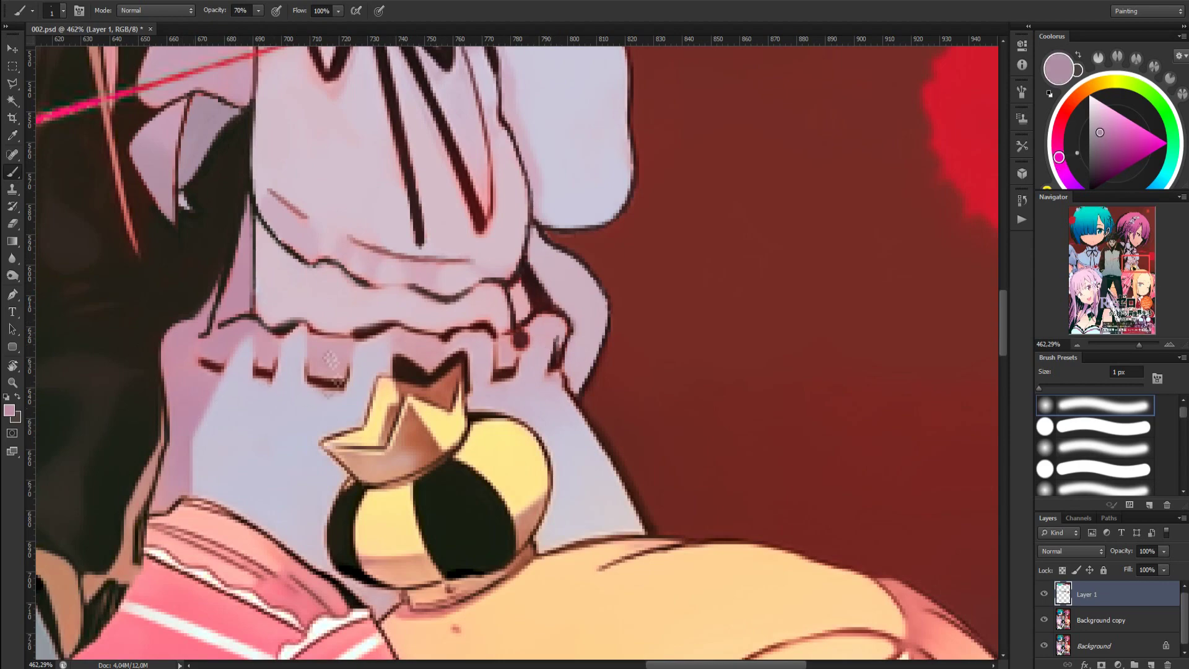
{"action": "key", "text": "r"}
{"action": "key", "text": "b"}
{"action": "scroll", "coordinate": [590, 380], "scroll_direction": "down", "scroll_amount": 5}
{"action": "scroll", "coordinate": [589, 381], "scroll_direction": "down", "scroll_amount": 5}
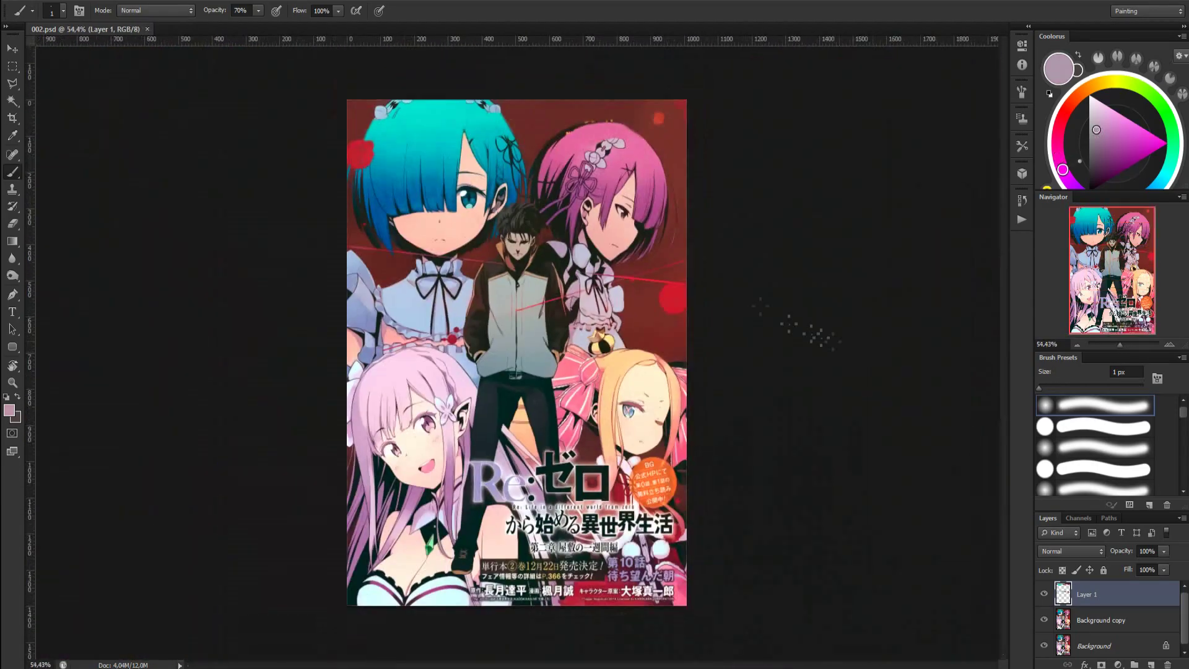
Select the dark rim and orange lettering remains along the pink-haired girl's crown with the Polygonal Lasso
{"action": "scroll", "coordinate": [589, 122], "scroll_direction": "up", "scroll_amount": 10}
{"action": "key", "text": "r"}
{"action": "mouse_move", "coordinate": [592, 124]}
{"action": "left_mouse_down"}
{"action": "mouse_move", "coordinate": [406, 142]}
{"action": "mouse_move", "coordinate": [297, 248]}
{"action": "left_mouse_up"}
{"action": "mouse_move", "coordinate": [384, 365]}
{"action": "left_mouse_down"}
{"action": "mouse_move", "coordinate": [510, 489]}
{"action": "mouse_move", "coordinate": [500, 456]}
{"action": "left_mouse_up"}
{"action": "key", "text": "l"}
{"action": "left_click", "coordinate": [439, 389]}
{"action": "left_click", "coordinate": [427, 319]}
{"action": "left_click", "coordinate": [426, 210]}
{"action": "left_click", "coordinate": [442, 122]}
{"action": "scroll", "coordinate": [505, 56], "scroll_direction": "up", "scroll_amount": 3}
{"action": "left_click", "coordinate": [461, 225]}
{"action": "left_click", "coordinate": [521, 137]}
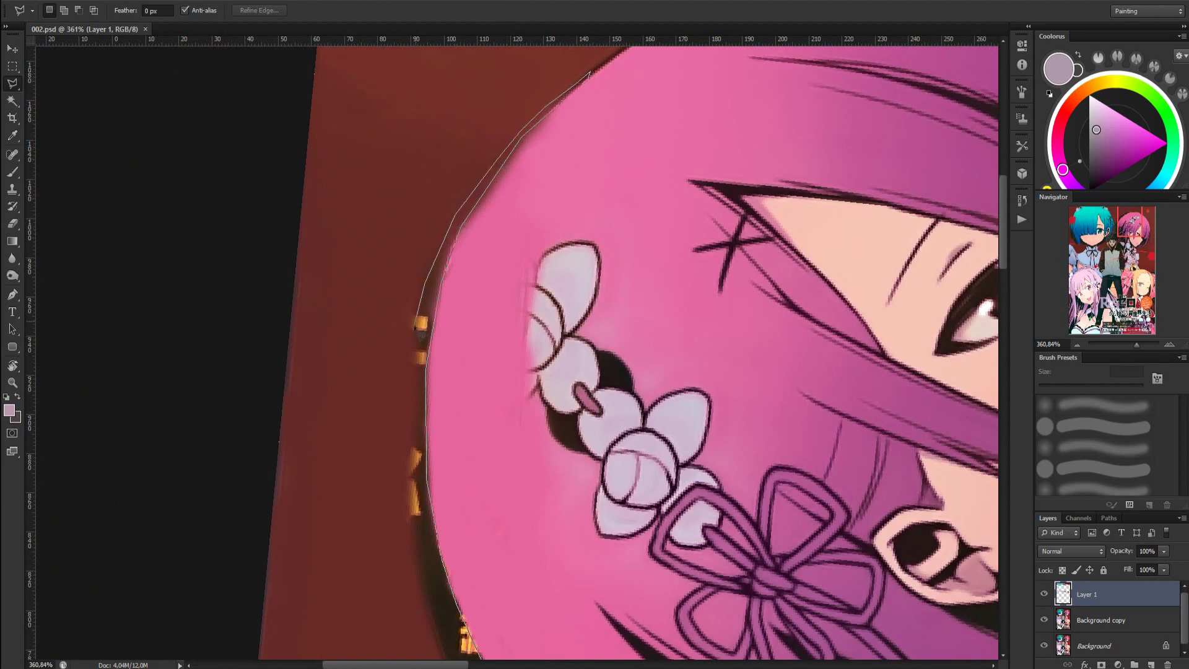
{"action": "scroll", "coordinate": [441, 647], "scroll_direction": "down", "scroll_amount": 5}
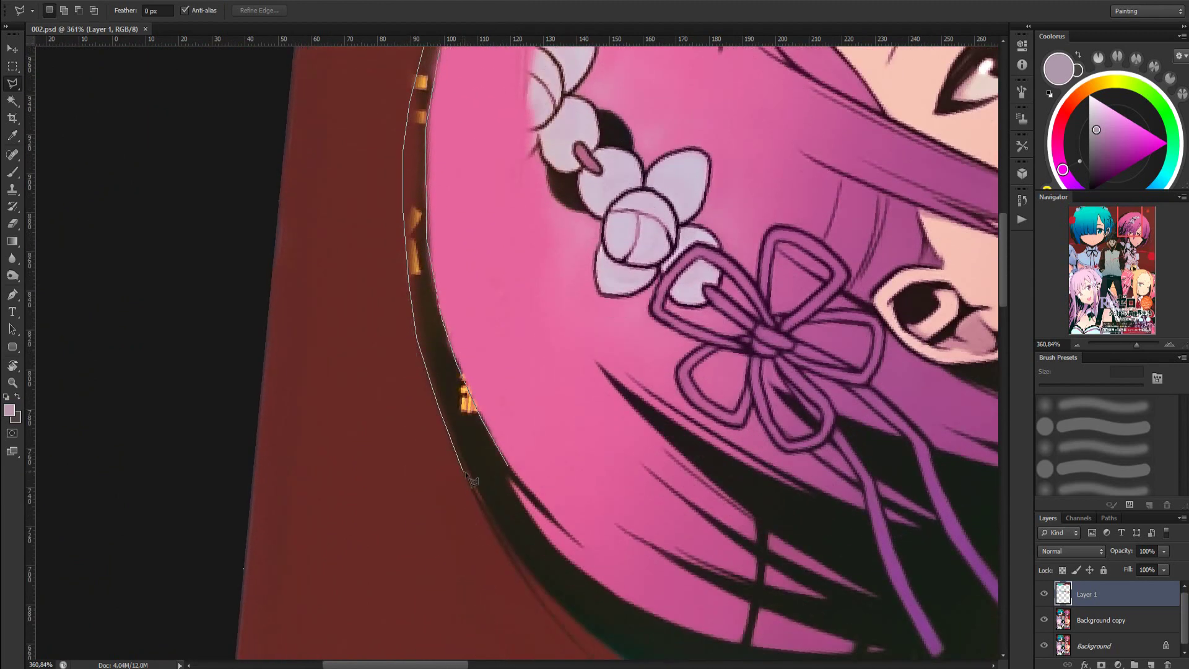
{"action": "left_click", "coordinate": [480, 486]}
{"action": "left_click", "coordinate": [508, 466]}
Paint the selected hair rim in sampled black to cover the orange remains, and clear the selection
{"action": "key", "text": "b"}
{"action": "left_click", "coordinate": [488, 460], "text": "alt"}
{"action": "mouse_move", "coordinate": [480, 465]}
{"action": "left_mouse_down"}
{"action": "mouse_move", "coordinate": [420, 229]}
{"action": "mouse_move", "coordinate": [422, 69]}
{"action": "left_mouse_up"}
{"action": "mouse_move", "coordinate": [412, 84]}
{"action": "left_mouse_down"}
{"action": "mouse_move", "coordinate": [393, 374]}
{"action": "mouse_move", "coordinate": [571, 126]}
{"action": "left_mouse_up"}
{"action": "key", "text": "ctrl+d"}
Clean the outer edge of the pink hair's dark rim in a sampled colour with a 13 px brush at 56% opacity
{"action": "scroll", "coordinate": [642, 260], "scroll_direction": "down", "scroll_amount": 9}
{"action": "key", "text": "r"}
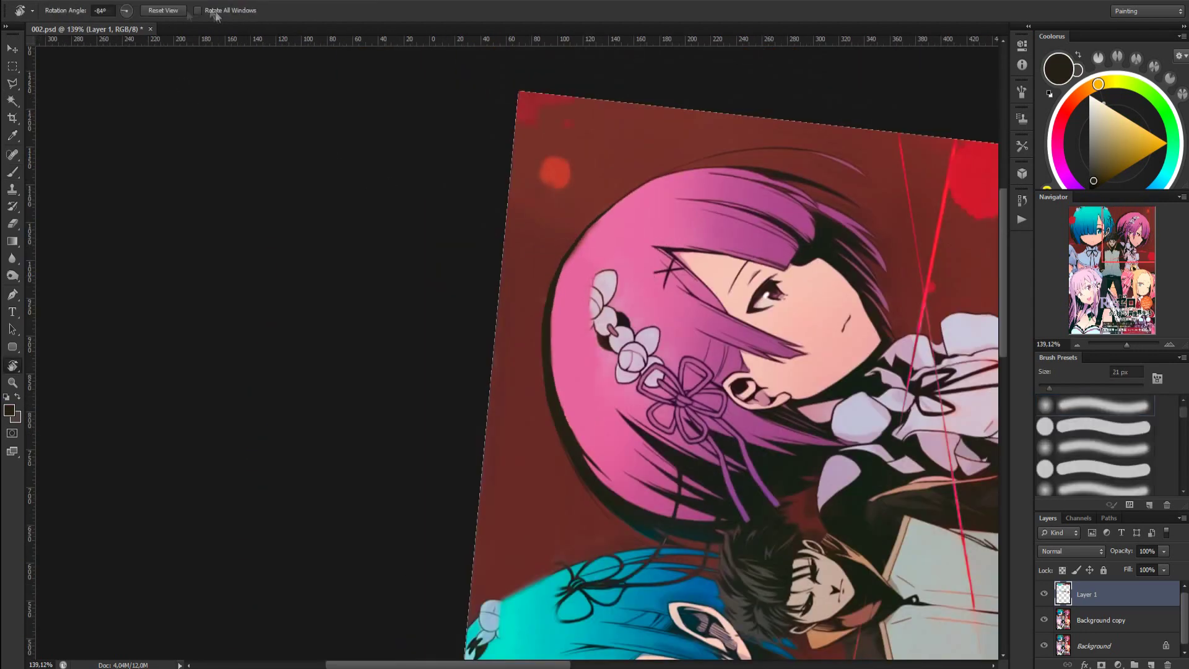
{"action": "left_click", "coordinate": [174, 12]}
{"action": "scroll", "coordinate": [648, 433], "scroll_direction": "up", "scroll_amount": 8}
{"action": "key", "text": "b"}
{"action": "key", "text": "bracketleft"}
{"action": "key", "text": "bracketleft"}
{"action": "key", "text": "bracketleft"}
{"action": "left_click", "coordinate": [186, 433], "text": "alt"}
{"action": "left_click_drag", "start_coordinate": [216, 13], "coordinate": [188, 12]}
{"action": "mouse_move", "coordinate": [166, 432]}
{"action": "left_mouse_down"}
{"action": "mouse_move", "coordinate": [235, 394]}
{"action": "mouse_move", "coordinate": [317, 370]}
{"action": "mouse_move", "coordinate": [485, 349]}
{"action": "mouse_move", "coordinate": [620, 419]}
{"action": "left_mouse_up"}
Smooth the background around the top of the pink hair in sampled red, lowering the brush opacity to 25%
{"action": "left_click", "coordinate": [455, 296], "text": "alt"}
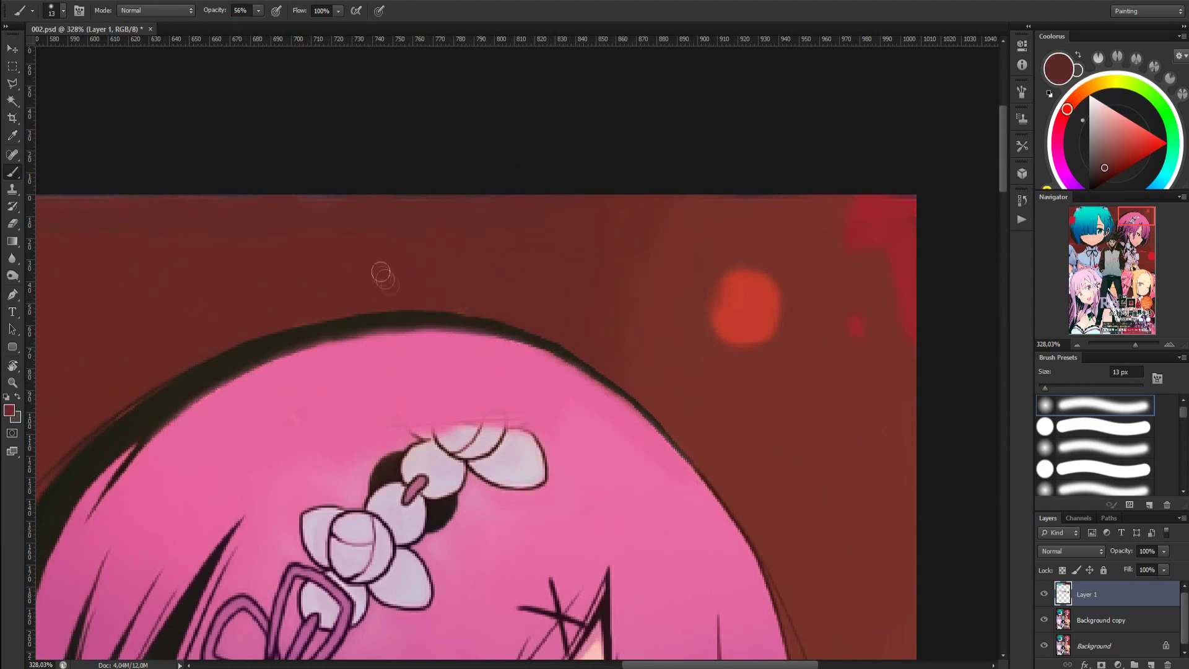
{"action": "mouse_move", "coordinate": [260, 321]}
{"action": "left_mouse_down"}
{"action": "mouse_move", "coordinate": [358, 297]}
{"action": "mouse_move", "coordinate": [509, 308]}
{"action": "mouse_move", "coordinate": [663, 404]}
{"action": "left_mouse_up"}
{"action": "key", "text": "2"}
{"action": "key", "text": "5"}
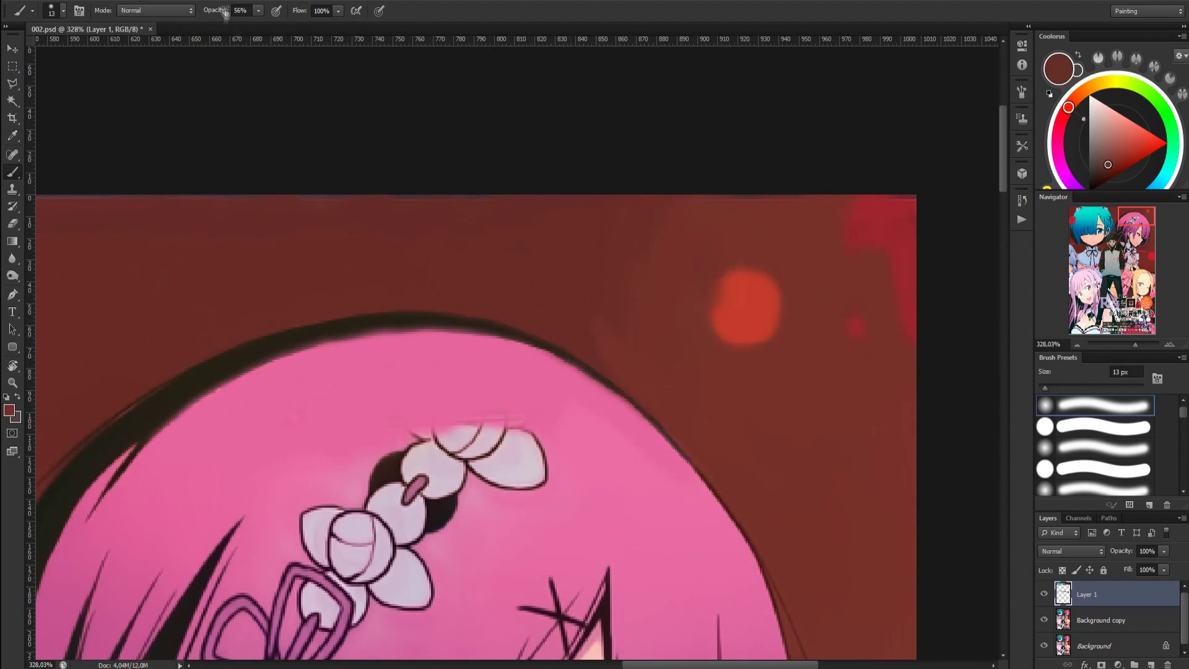
{"action": "left_click", "coordinate": [694, 441], "text": "alt"}
{"action": "scroll", "coordinate": [719, 364], "scroll_direction": "down", "scroll_amount": 3}
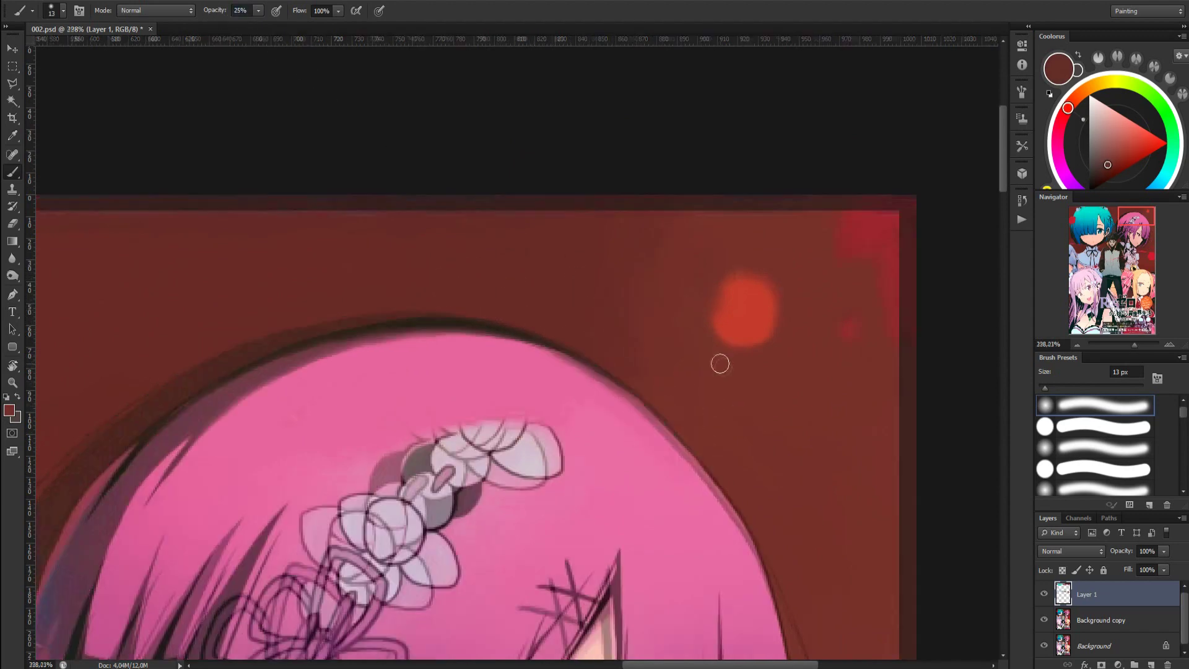
{"action": "scroll", "coordinate": [577, 399], "scroll_direction": "up", "scroll_amount": 3}
Sharpen the inner edge of the pink hair's black rim in sampled dark with a 1 px brush at 100% opacity
{"action": "left_click_drag", "start_coordinate": [1045, 388], "coordinate": [1039, 388]}
{"action": "left_click_drag", "start_coordinate": [214, 11], "coordinate": [266, 11]}
{"action": "scroll", "coordinate": [468, 332], "scroll_direction": "up", "scroll_amount": 3}
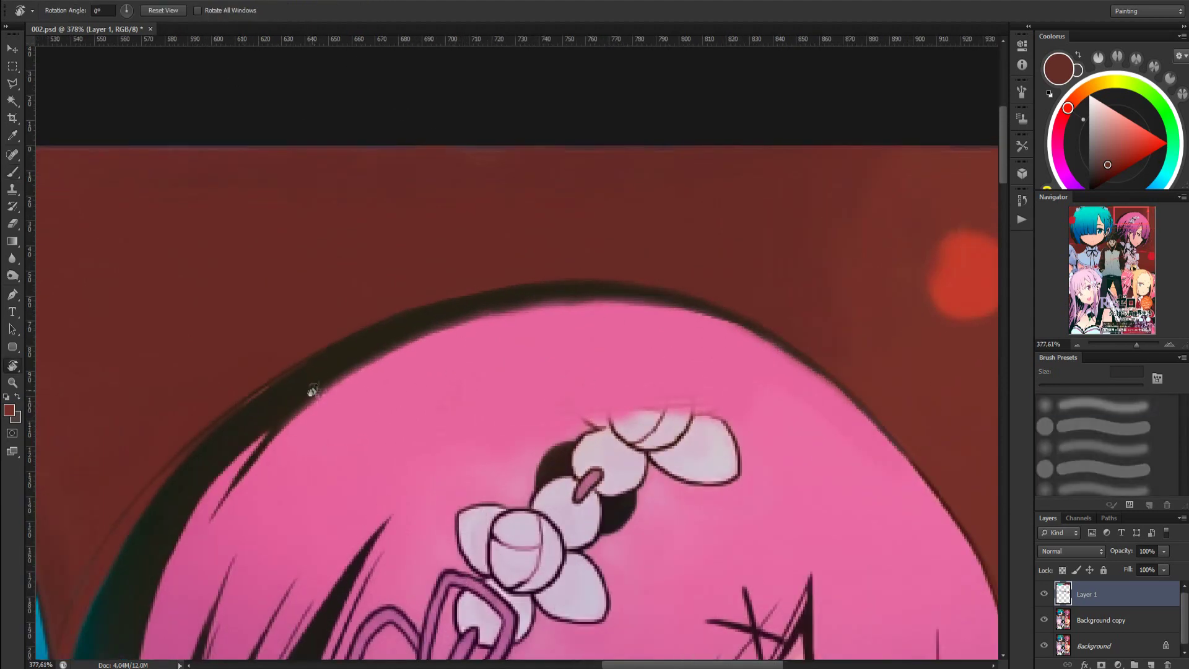
{"action": "left_click", "coordinate": [307, 395], "text": "alt"}
{"action": "left_click_drag", "start_coordinate": [299, 415], "coordinate": [273, 439]}
Redraw the thin outline over the pink hair's crown in sampled dark, reducing the brush opacity to 84%
{"action": "key", "text": "r"}
{"action": "mouse_move", "coordinate": [344, 324]}
{"action": "left_mouse_down"}
{"action": "mouse_move", "coordinate": [366, 509]}
{"action": "mouse_move", "coordinate": [406, 545]}
{"action": "left_mouse_up"}
{"action": "left_click_drag", "start_coordinate": [475, 489], "coordinate": [468, 347]}
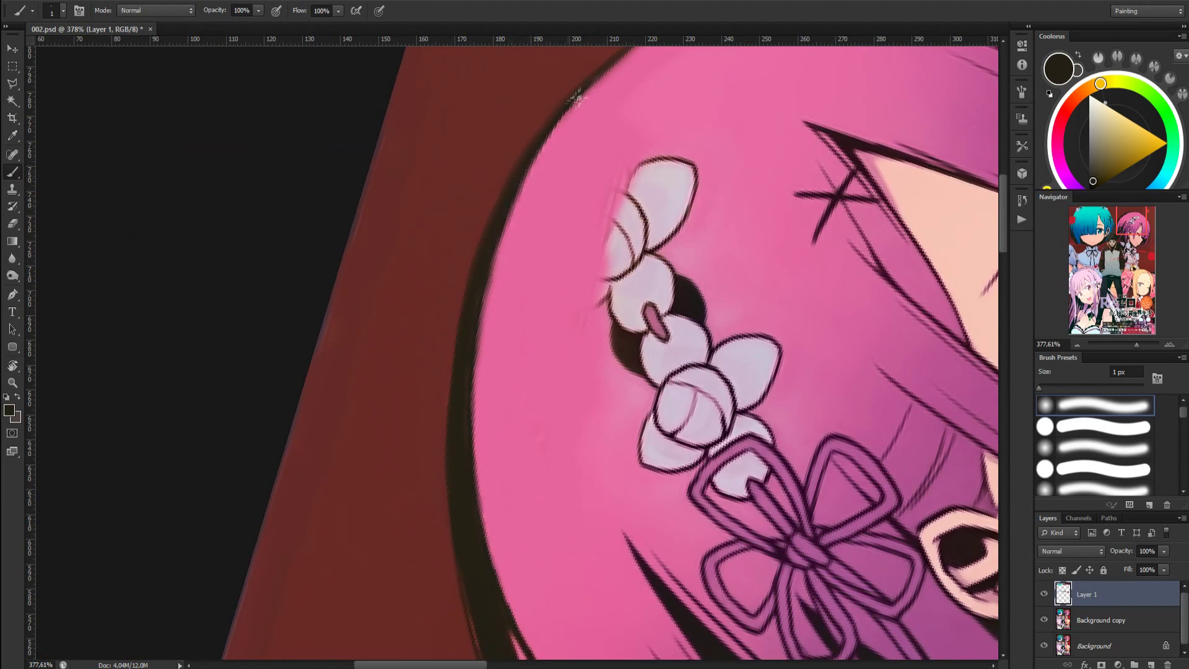
{"action": "left_click_drag", "start_coordinate": [580, 69], "coordinate": [484, 192]}
{"action": "left_click", "coordinate": [674, 88], "text": "alt"}
{"action": "left_click_drag", "start_coordinate": [226, 11], "coordinate": [215, 12]}
{"action": "left_click", "coordinate": [496, 214], "text": "alt"}
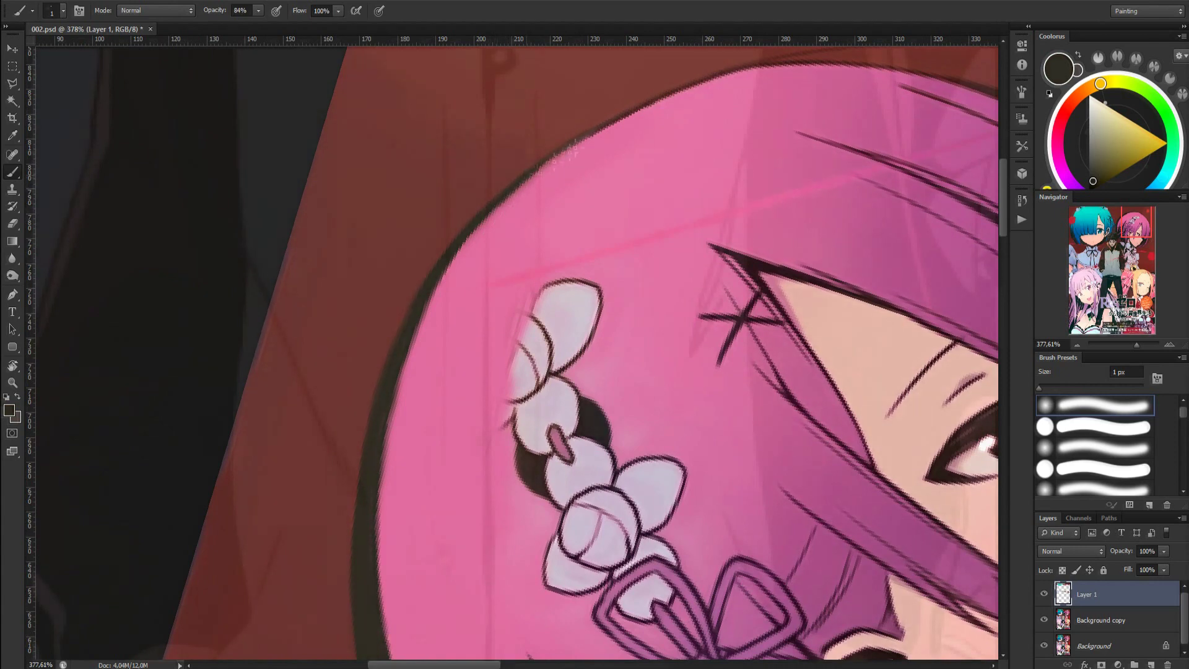
{"action": "left_click", "coordinate": [611, 118], "text": "alt"}
{"action": "left_click", "coordinate": [498, 220], "text": "alt"}
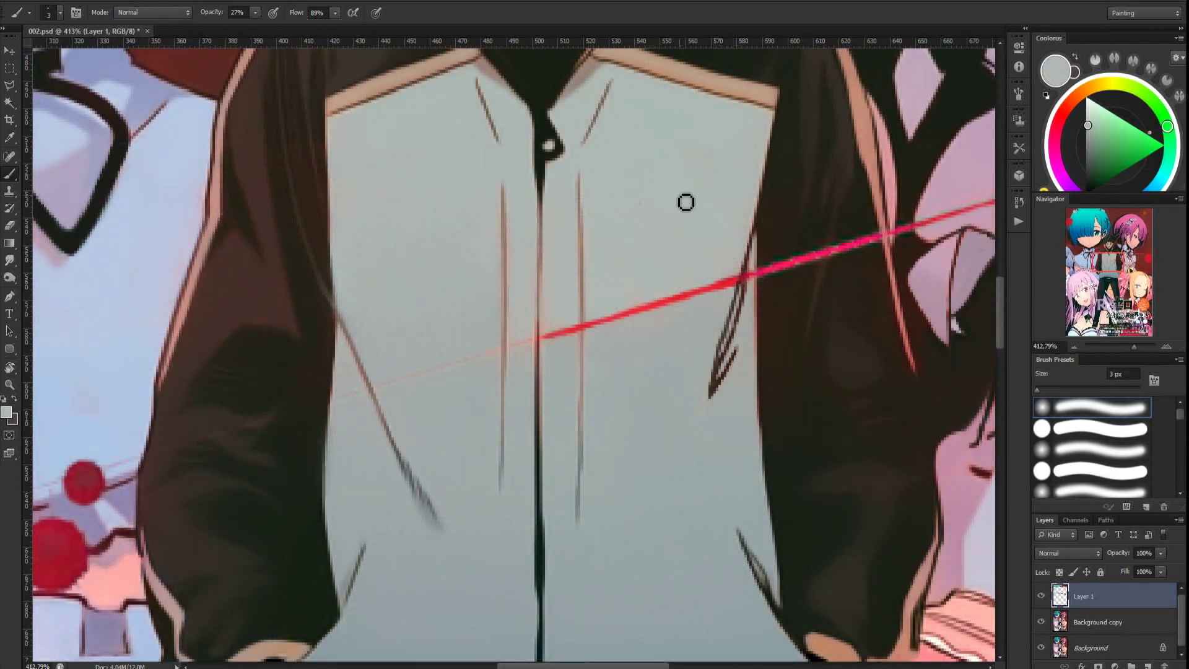
Retouch the lilac hair edge beside the title's R in sampled colours with a 3 px brush at 31% opacity
{"action": "key", "text": "ctrl+0"}
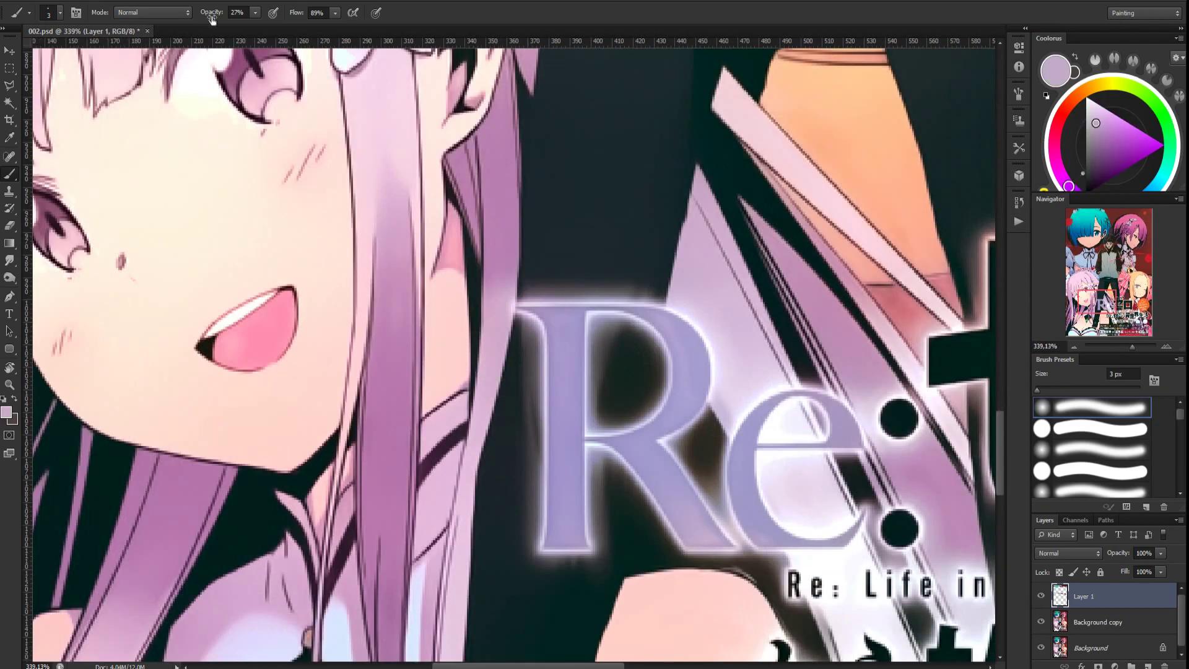
{"action": "left_click_drag", "start_coordinate": [211, 17], "coordinate": [219, 17]}
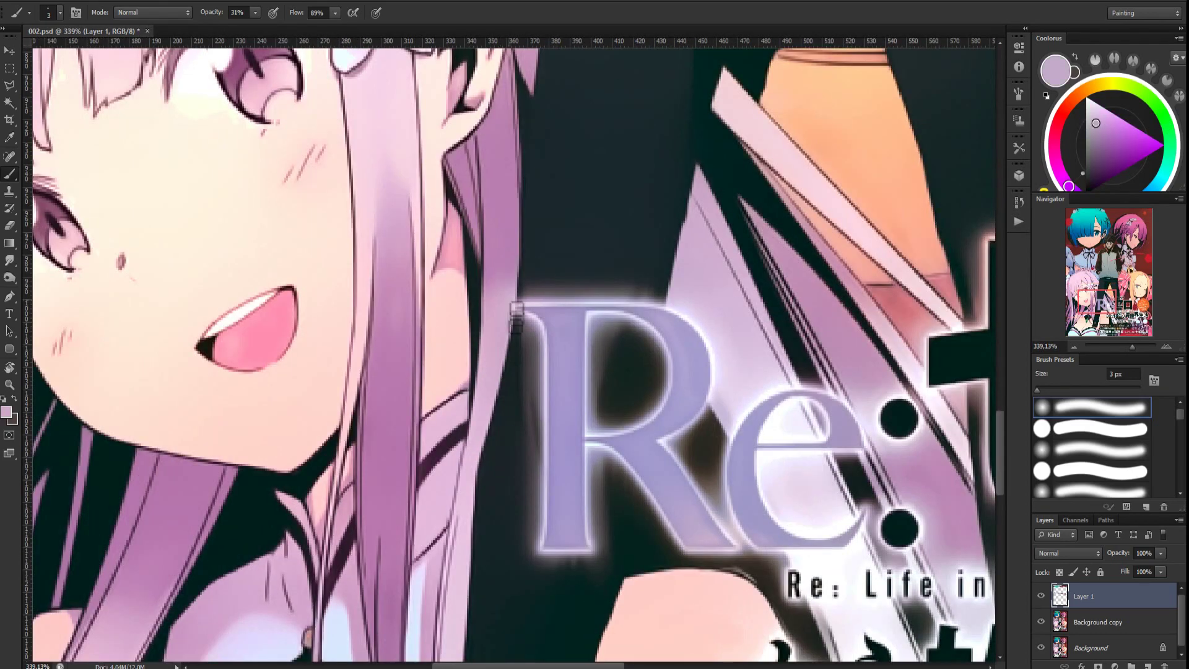
{"action": "left_click", "coordinate": [525, 305], "text": "alt"}
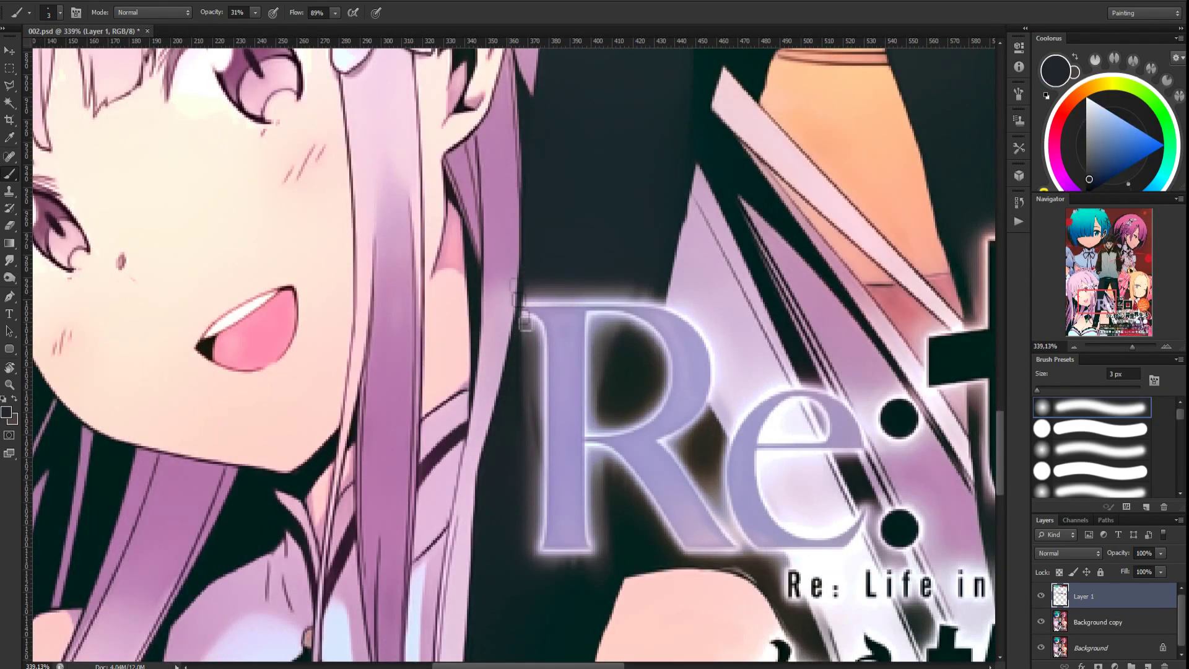
Select the part of the black trouser leg covered by the title's R with the Polygonal Lasso
{"action": "key", "text": "l"}
{"action": "left_click", "coordinate": [524, 245]}
{"action": "left_click", "coordinate": [514, 323]}
{"action": "scroll", "coordinate": [514, 323], "scroll_direction": "down", "scroll_amount": 5}
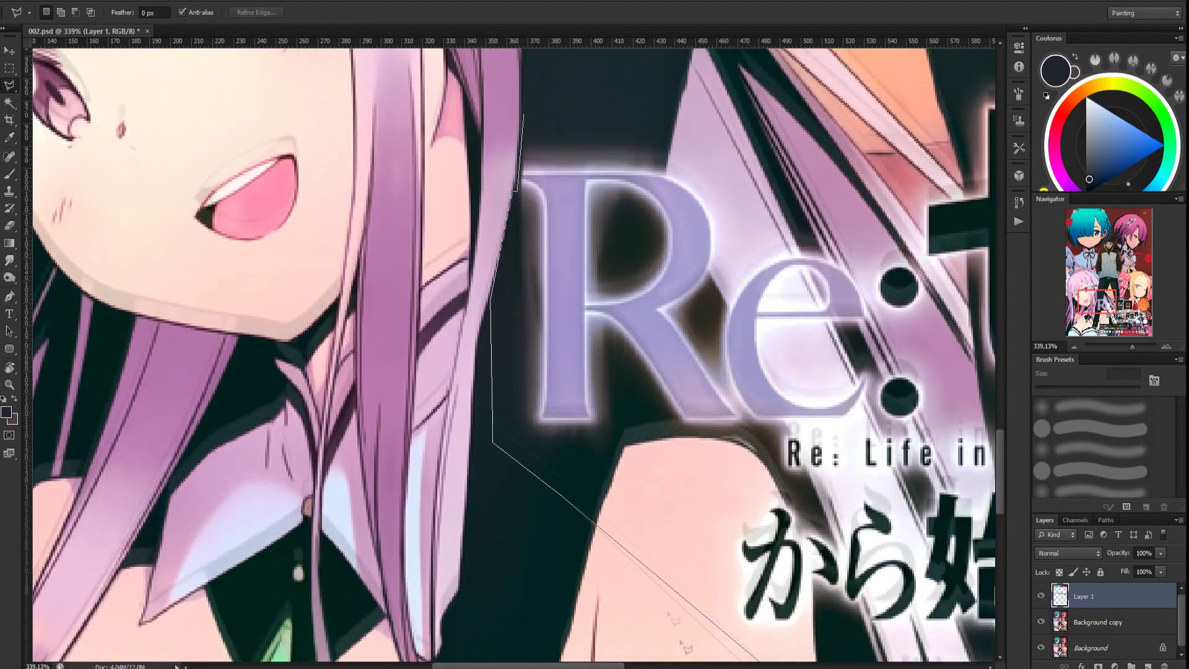
{"action": "left_click", "coordinate": [491, 285]}
{"action": "left_click", "coordinate": [493, 425]}
{"action": "left_click", "coordinate": [562, 477]}
{"action": "left_click", "coordinate": [611, 456]}
{"action": "left_click", "coordinate": [635, 390]}
{"action": "left_click", "coordinate": [668, 134]}
{"action": "left_click", "coordinate": [666, 77]}
{"action": "left_click", "coordinate": [525, 97]}
Paint out the R inside the selected trouser leg in sampled dark tones with a 13 px brush, raising opacity to 53%
{"action": "scroll", "coordinate": [525, 97], "scroll_direction": "down", "scroll_amount": 4}
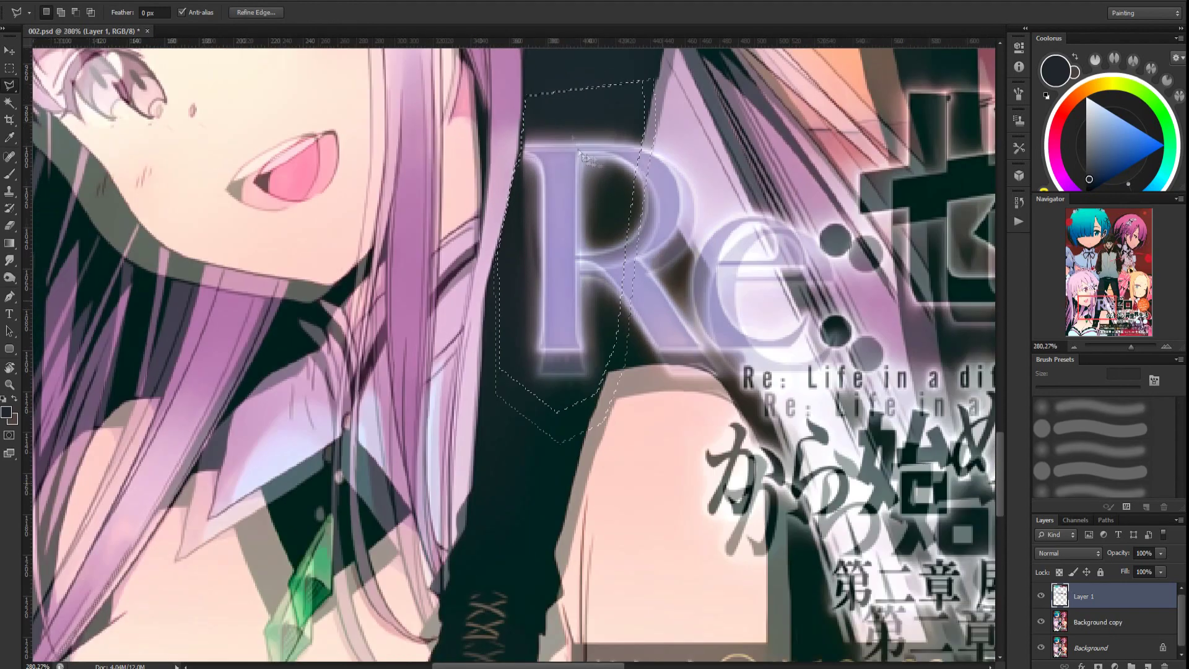
{"action": "left_click_drag", "start_coordinate": [525, 97], "coordinate": [504, 333]}
{"action": "key", "text": "b"}
{"action": "left_click", "coordinate": [562, 238], "text": "alt"}
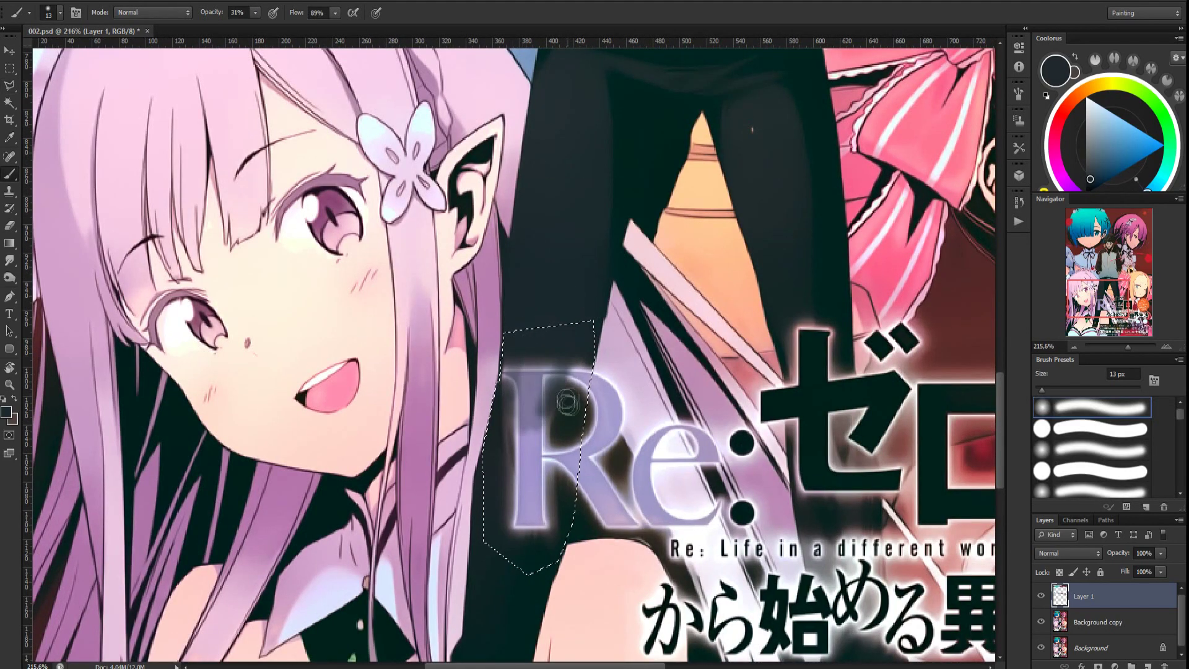
{"action": "left_click", "coordinate": [568, 404], "text": "alt"}
{"action": "left_click_drag", "start_coordinate": [581, 422], "coordinate": [592, 355]}
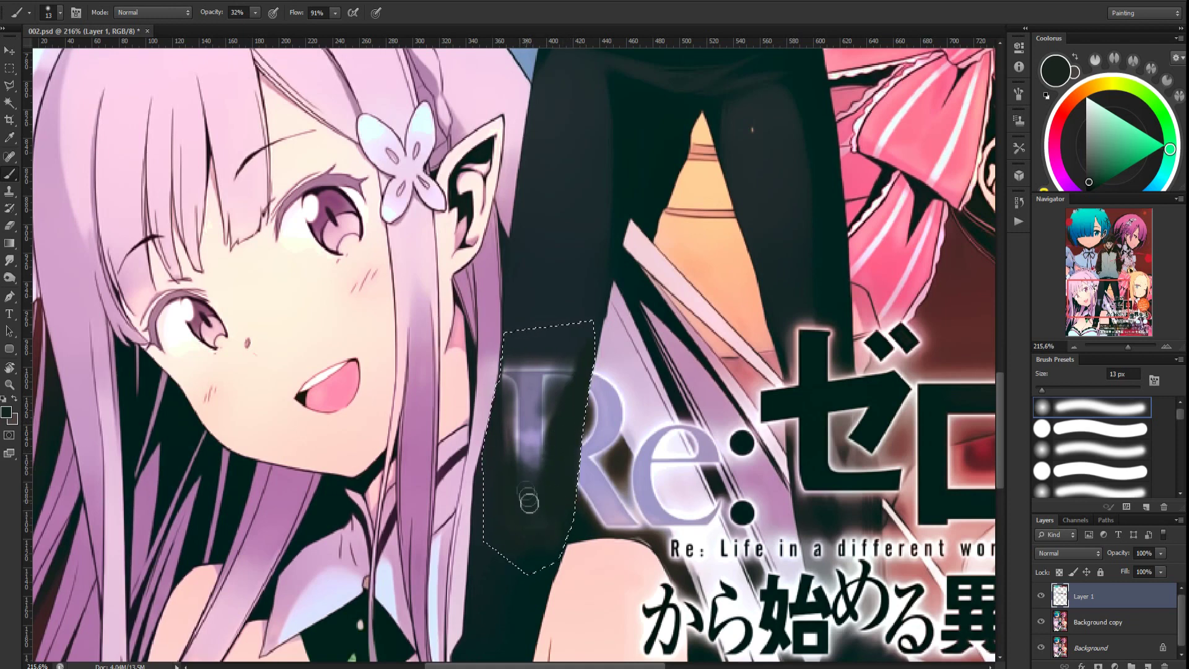
{"action": "left_click", "coordinate": [544, 252], "text": "alt"}
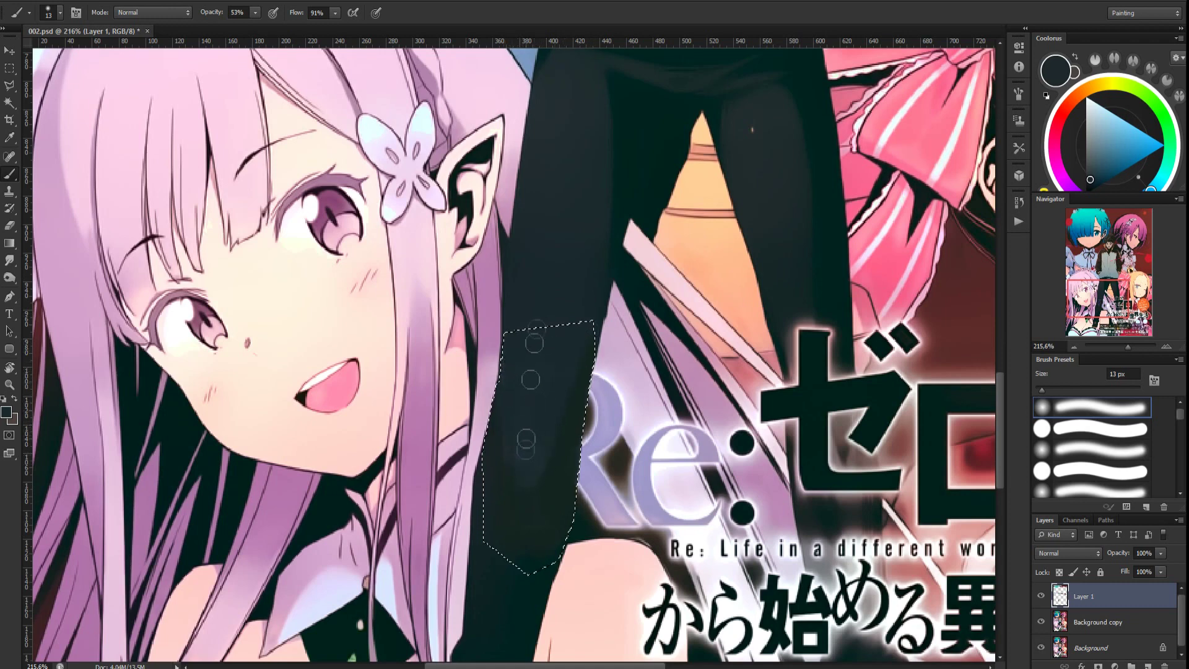
{"action": "left_click", "coordinate": [554, 499], "text": "alt"}
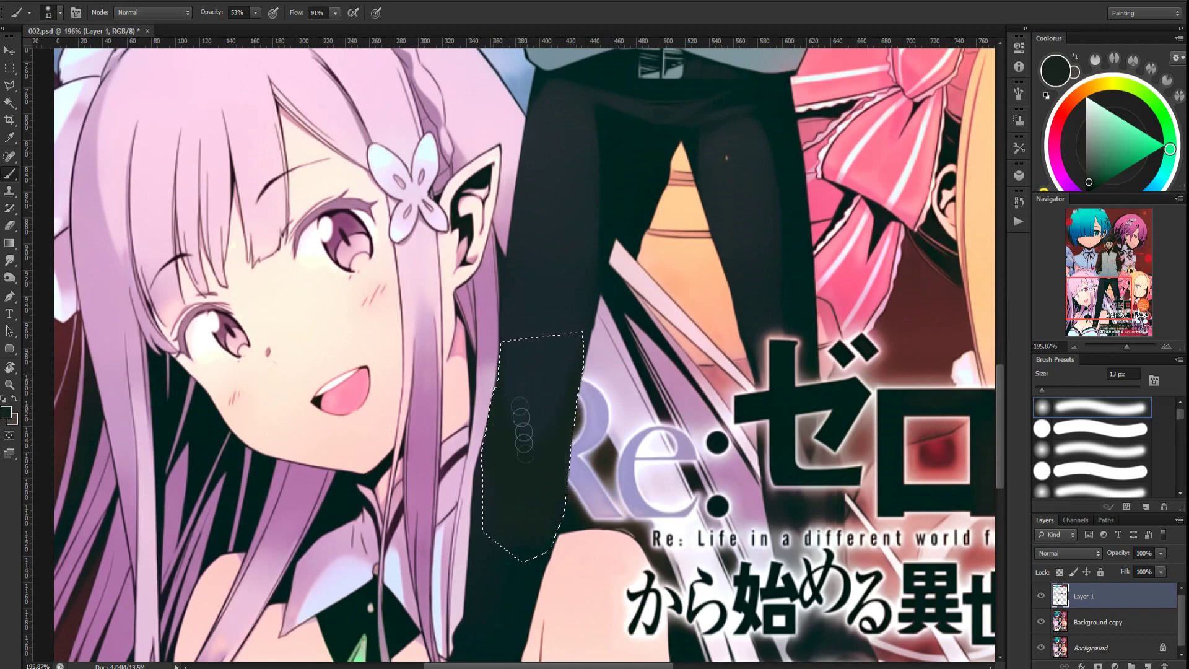
Blend the trouser leg's shading with sampled dark tones at 41% opacity and clear the selection
{"action": "left_click", "coordinate": [523, 434], "text": "alt"}
{"action": "key", "text": "4"}
{"action": "key", "text": "1"}
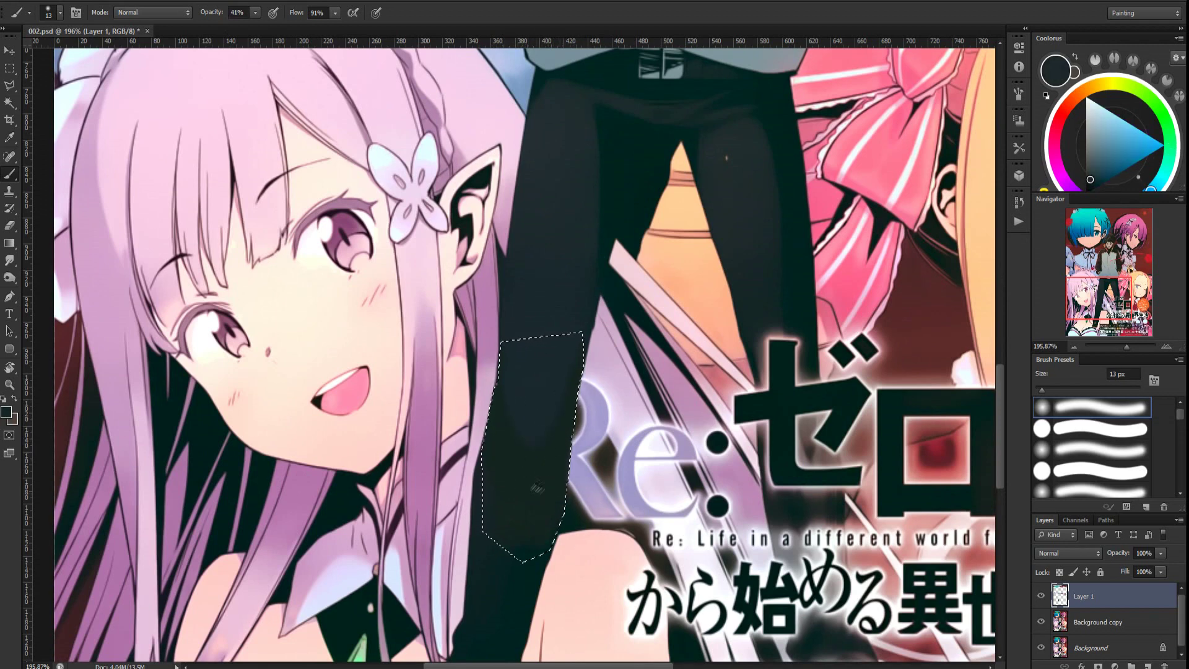
{"action": "left_click", "coordinate": [525, 480], "text": "alt"}
{"action": "scroll", "coordinate": [590, 406], "scroll_direction": "up", "scroll_amount": 3}
{"action": "scroll", "coordinate": [602, 406], "scroll_direction": "down", "scroll_amount": 3}
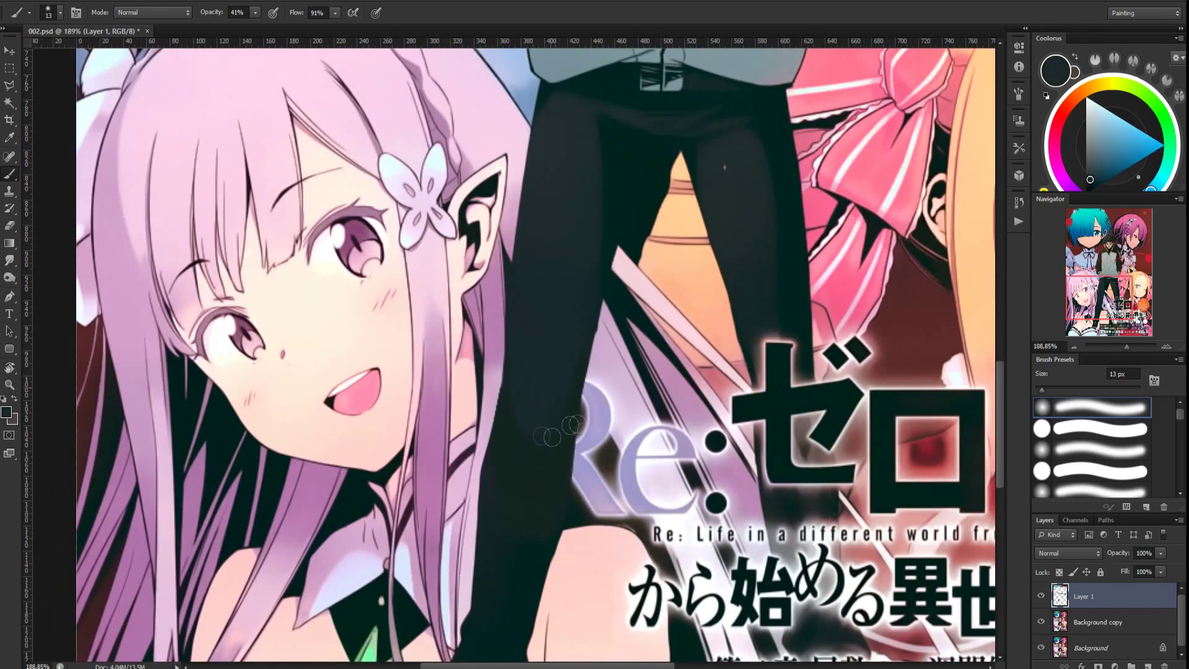
Sample the skin tone and select the thigh's right edge where the か character overlaps it
{"action": "scroll", "coordinate": [524, 467], "scroll_direction": "up", "scroll_amount": 10}
{"action": "scroll", "coordinate": [633, 493], "scroll_direction": "down", "scroll_amount": 3}
{"action": "left_click_drag", "start_coordinate": [633, 492], "coordinate": [559, 406]}
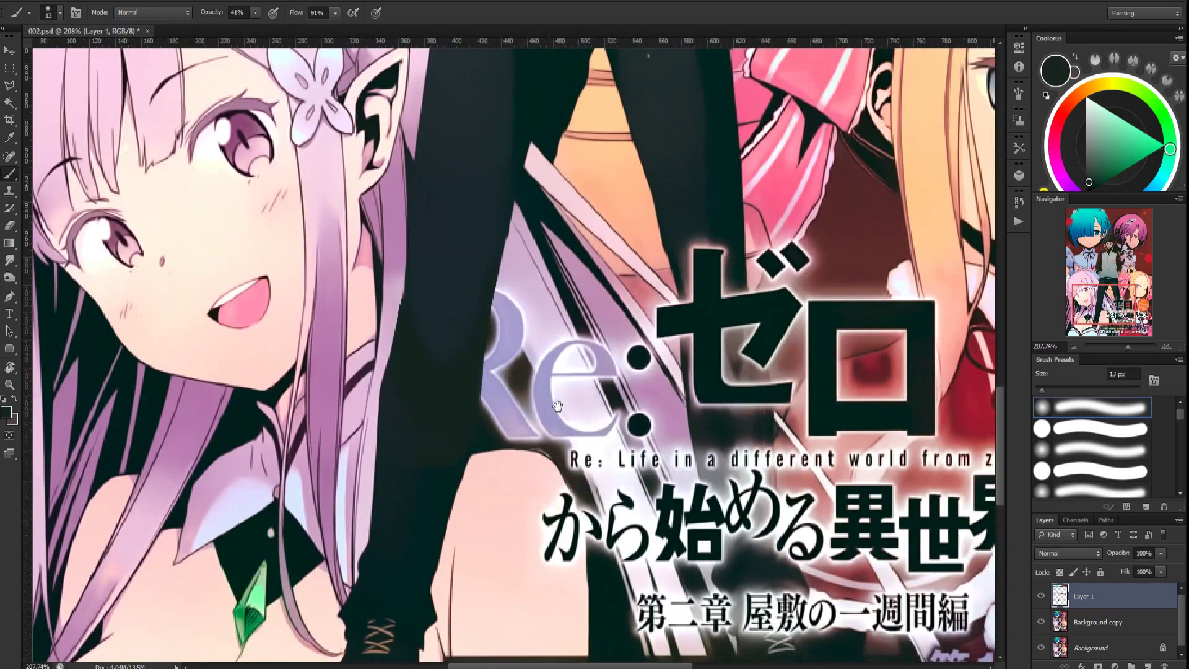
{"action": "scroll", "coordinate": [551, 421], "scroll_direction": "up", "scroll_amount": 2}
{"action": "left_click", "coordinate": [479, 503], "text": "alt"}
{"action": "mouse_move", "coordinate": [547, 584]}
{"action": "left_mouse_down"}
{"action": "mouse_move", "coordinate": [531, 497]}
{"action": "mouse_move", "coordinate": [573, 570]}
{"action": "left_mouse_up"}
{"action": "key", "text": "l"}
{"action": "left_click", "coordinate": [560, 461]}
{"action": "left_click", "coordinate": [590, 623]}
{"action": "left_click", "coordinate": [551, 625]}
{"action": "left_click", "coordinate": [479, 583]}
{"action": "left_click", "coordinate": [479, 526]}
{"action": "left_click", "coordinate": [506, 477]}
{"action": "left_click", "coordinate": [560, 464]}
Paint out the か character over the thigh in sampled skin tones, clear the selection, and cover its remains in sampled dark
{"action": "key", "text": "b"}
{"action": "left_click_drag", "start_coordinate": [563, 492], "coordinate": [550, 565]}
{"action": "mouse_move", "coordinate": [553, 517]}
{"action": "left_mouse_down"}
{"action": "mouse_move", "coordinate": [576, 570]}
{"action": "mouse_move", "coordinate": [537, 557]}
{"action": "left_mouse_up"}
{"action": "left_click", "coordinate": [528, 519], "text": "alt"}
{"action": "left_click_drag", "start_coordinate": [557, 517], "coordinate": [579, 567]}
{"action": "left_click", "coordinate": [534, 545], "text": "alt"}
{"action": "left_click_drag", "start_coordinate": [561, 526], "coordinate": [573, 573]}
{"action": "left_click", "coordinate": [521, 534], "text": "alt"}
{"action": "left_click", "coordinate": [530, 570], "text": "alt"}
{"action": "key", "text": "ctrl+d"}
{"action": "left_click", "coordinate": [593, 480], "text": "alt"}
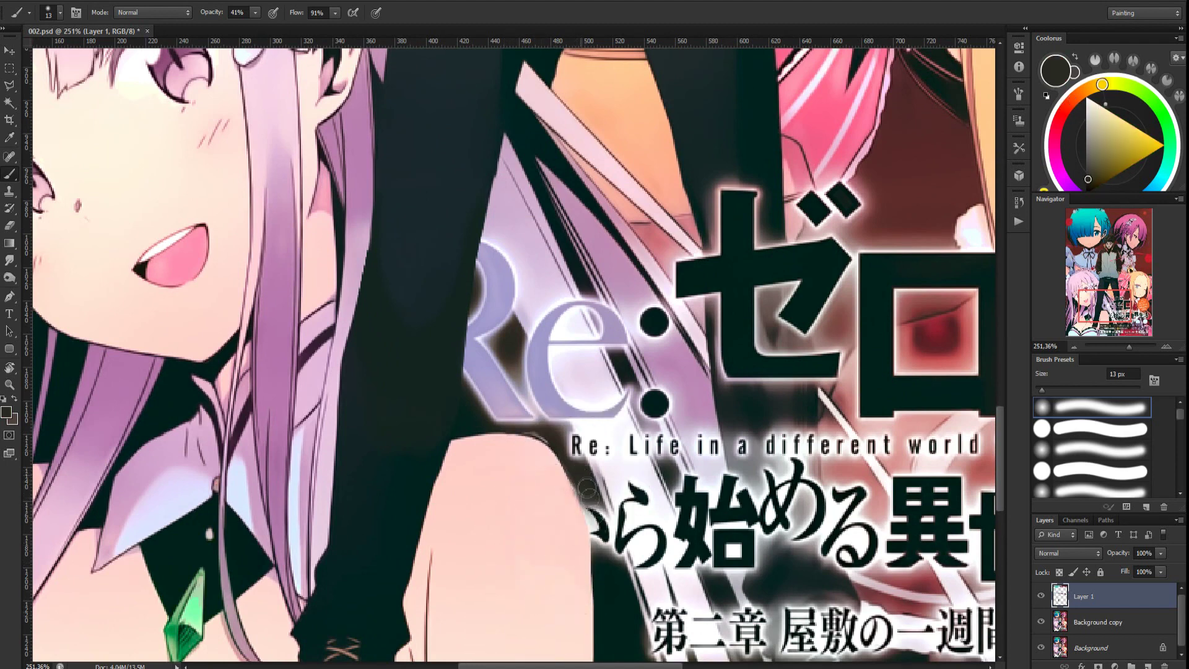
Select the dark strips beside the thigh, from the title's R down past the poster's bottom edge
{"action": "key", "text": "l"}
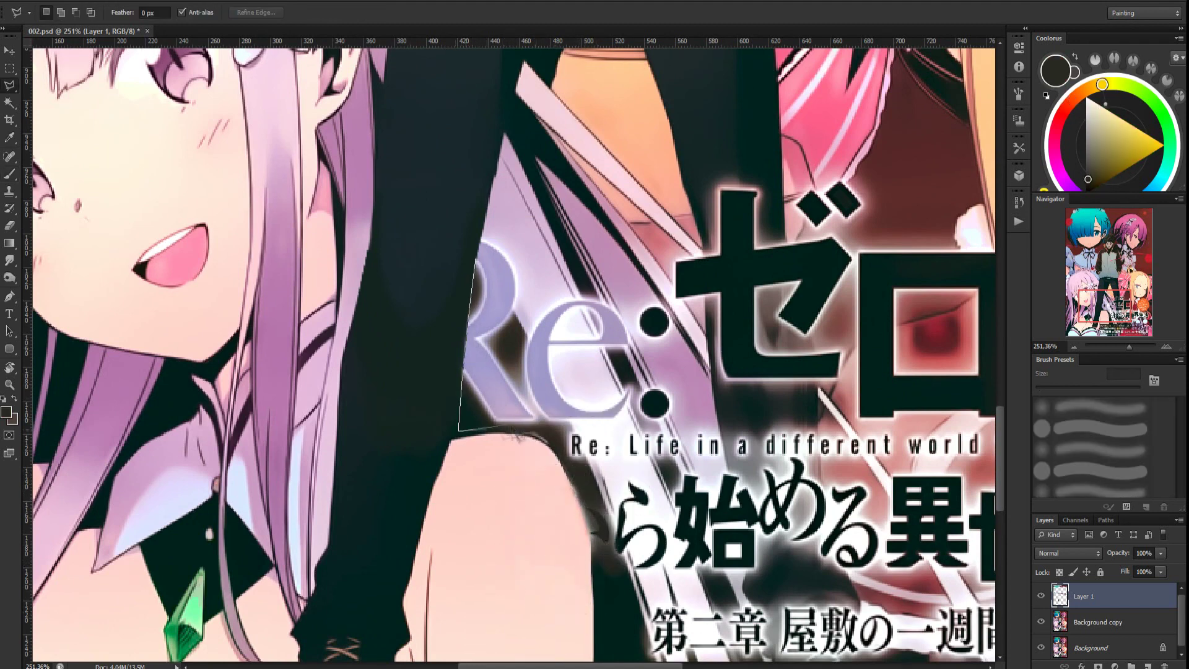
{"action": "scroll", "coordinate": [595, 558], "scroll_direction": "down", "scroll_amount": 10}
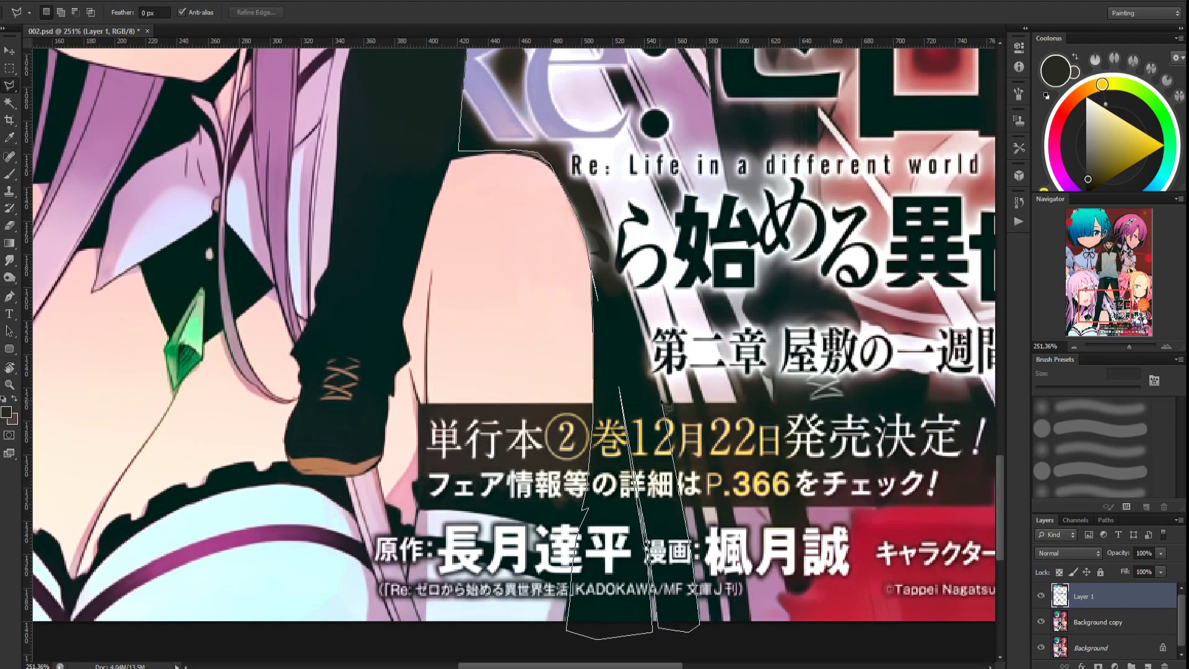
{"action": "scroll", "coordinate": [598, 205], "scroll_direction": "up", "scroll_amount": 3}
{"action": "left_click", "coordinate": [481, 90]}
Fill the selected strips beside the thigh with dark green-black, raising the brush opacity to 71%, and clear the selection
{"action": "key", "text": "b"}
{"action": "mouse_move", "coordinate": [511, 174]}
{"action": "left_mouse_down"}
{"action": "mouse_move", "coordinate": [486, 118]}
{"action": "mouse_move", "coordinate": [489, 198]}
{"action": "left_mouse_up"}
{"action": "left_click_drag", "start_coordinate": [586, 310], "coordinate": [606, 425]}
{"action": "mouse_move", "coordinate": [530, 204]}
{"action": "left_mouse_down"}
{"action": "mouse_move", "coordinate": [539, 231]}
{"action": "mouse_move", "coordinate": [470, 267]}
{"action": "mouse_move", "coordinate": [480, 175]}
{"action": "mouse_move", "coordinate": [498, 223]}
{"action": "mouse_move", "coordinate": [524, 194]}
{"action": "mouse_move", "coordinate": [533, 231]}
{"action": "mouse_move", "coordinate": [576, 282]}
{"action": "mouse_move", "coordinate": [516, 248]}
{"action": "mouse_move", "coordinate": [542, 245]}
{"action": "mouse_move", "coordinate": [499, 240]}
{"action": "left_mouse_up"}
{"action": "left_click_drag", "start_coordinate": [644, 523], "coordinate": [617, 336]}
{"action": "left_click_drag", "start_coordinate": [590, 396], "coordinate": [588, 338]}
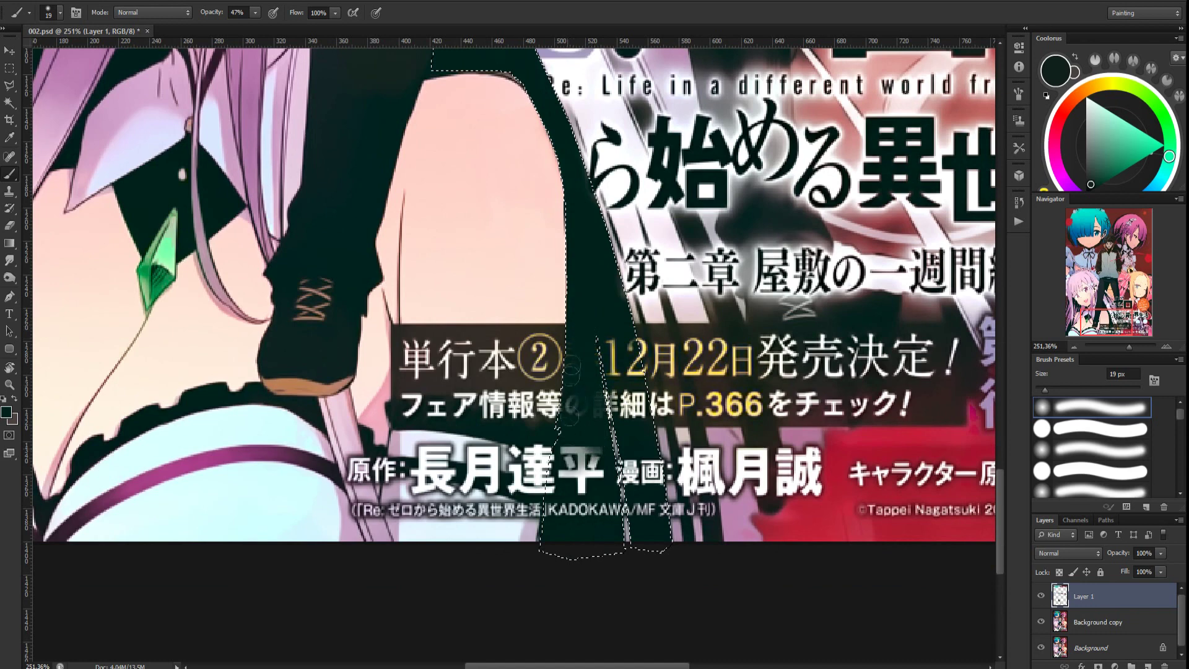
{"action": "left_click_drag", "start_coordinate": [556, 490], "coordinate": [574, 486]}
{"action": "key", "text": "7"}
{"action": "key", "text": "1"}
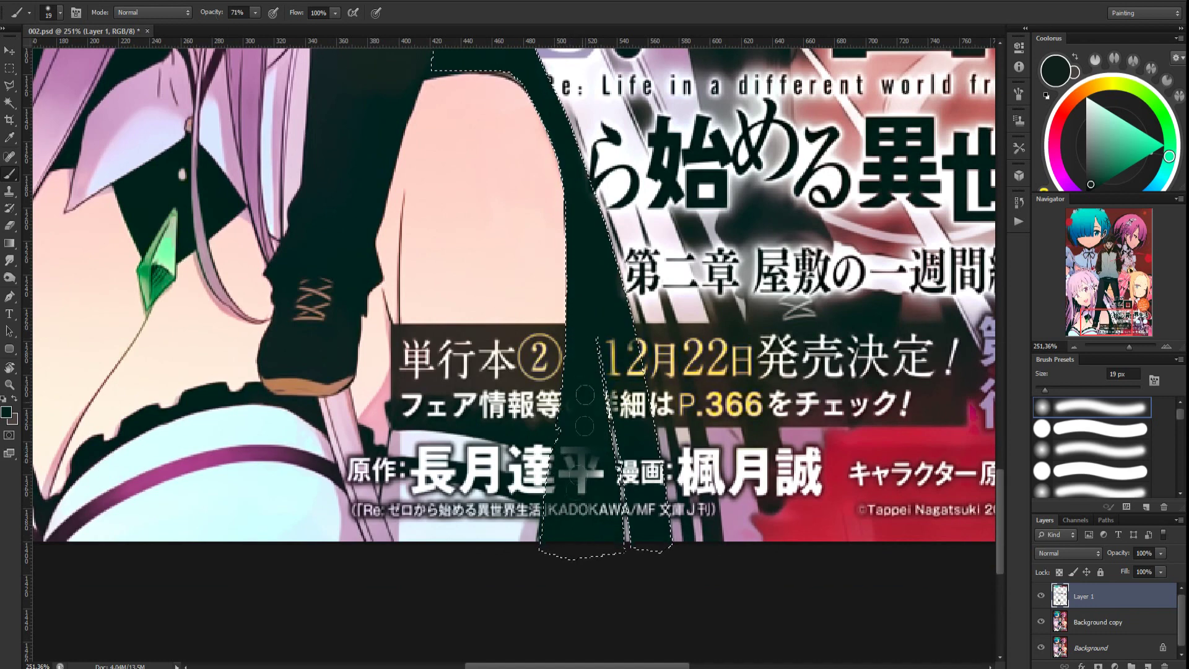
{"action": "left_click_drag", "start_coordinate": [588, 432], "coordinate": [602, 313]}
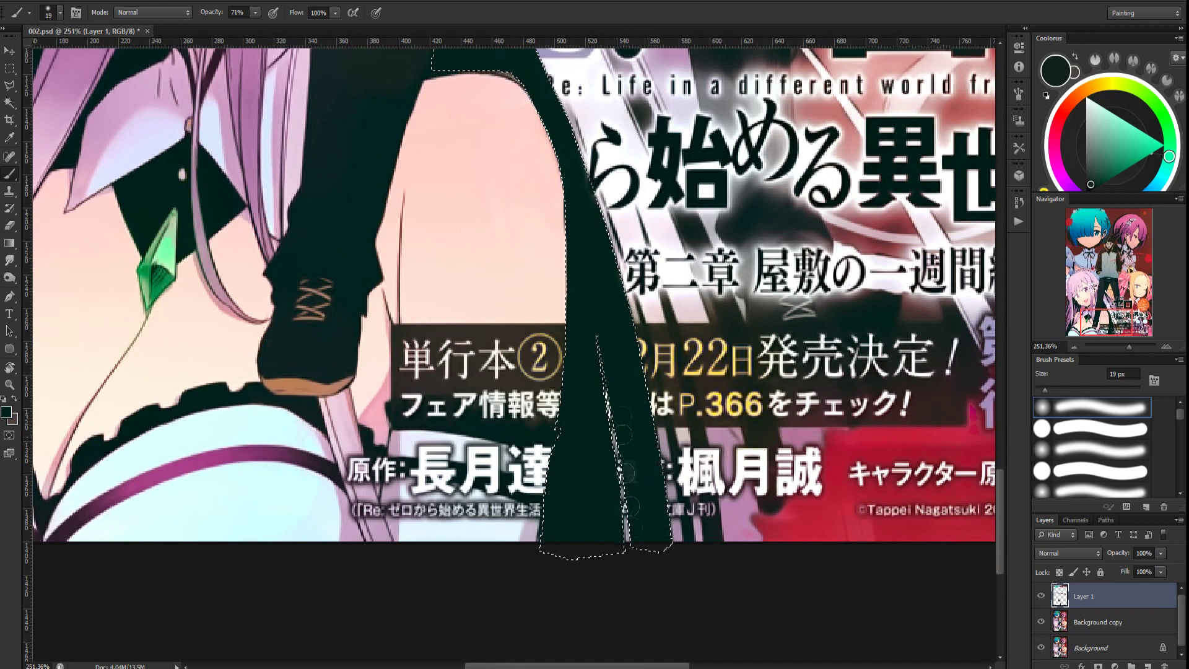
{"action": "left_click_drag", "start_coordinate": [657, 515], "coordinate": [578, 202]}
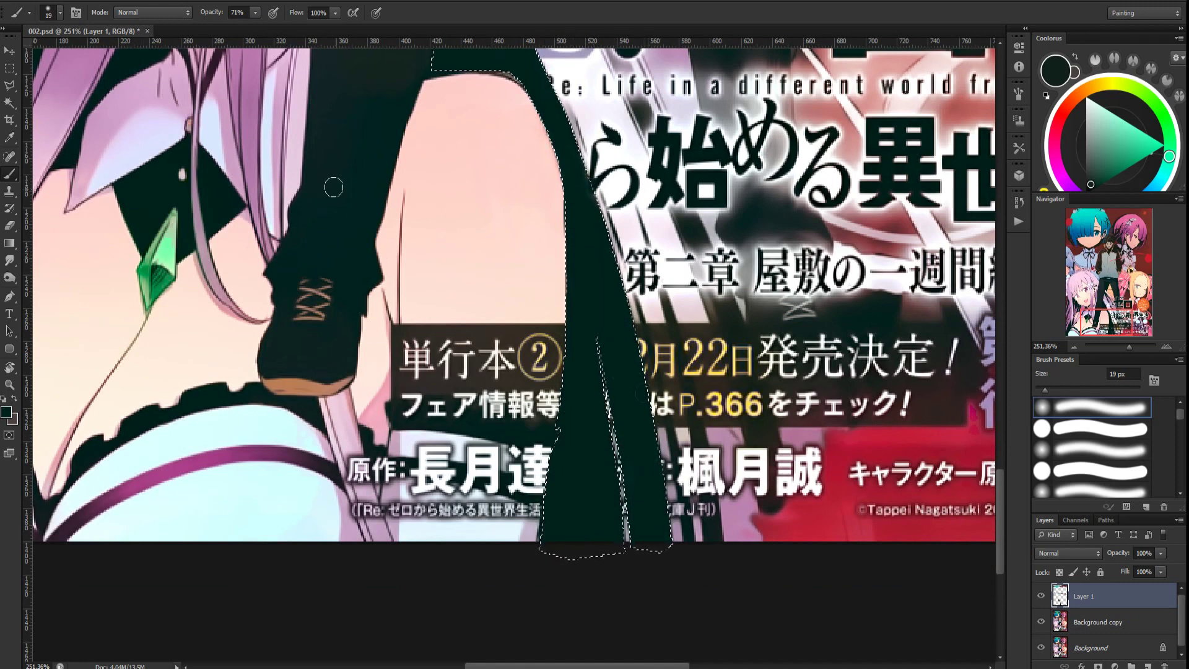
{"action": "key", "text": "ctrl+d"}
Select the thin gap between the two dark strips, paint it in sampled lilac, and tone it with sampled dark at 42% opacity
{"action": "key", "text": "l"}
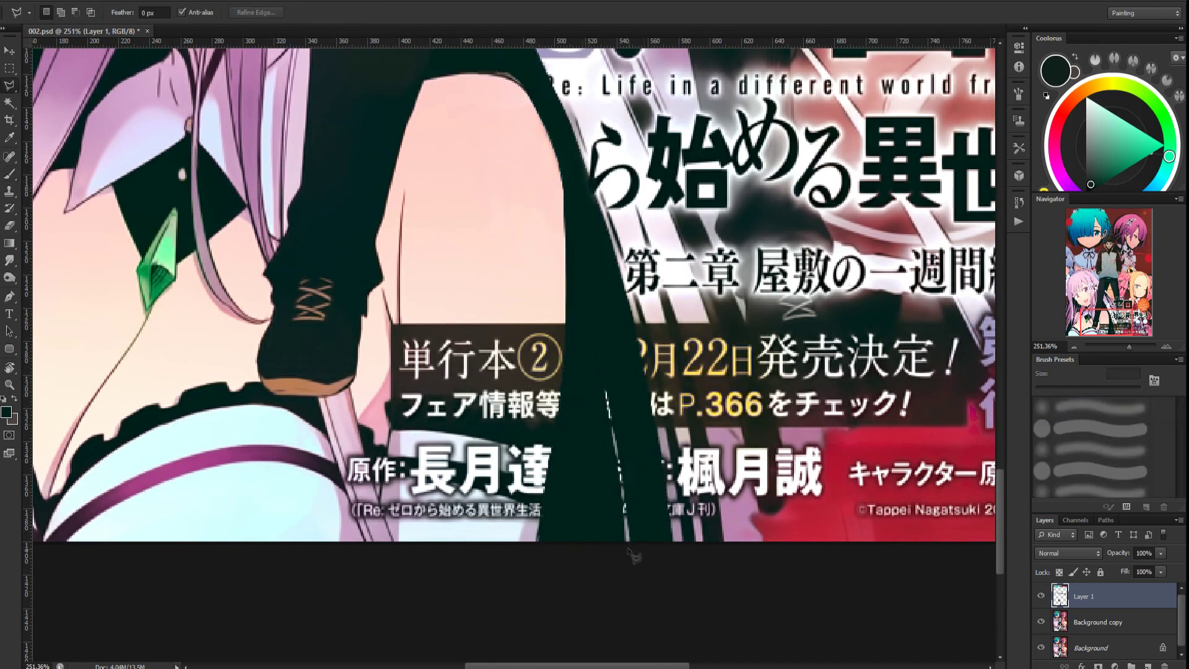
{"action": "double_click", "coordinate": [631, 548]}
{"action": "key", "text": "b"}
{"action": "left_click", "coordinate": [679, 526], "text": "alt"}
{"action": "left_click_drag", "start_coordinate": [587, 313], "coordinate": [628, 541]}
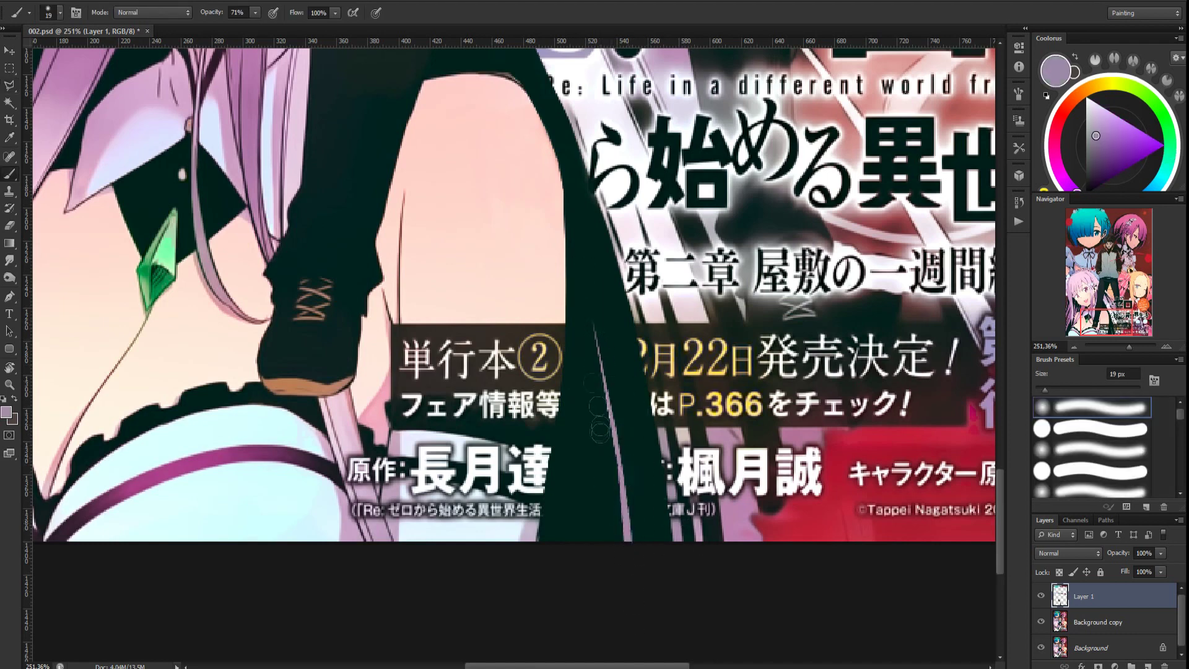
{"action": "left_click_drag", "start_coordinate": [214, 17], "coordinate": [205, 17]}
{"action": "left_click", "coordinate": [594, 482], "text": "alt"}
{"action": "left_click_drag", "start_coordinate": [592, 318], "coordinate": [628, 538]}
Select the thigh area covered by the dark 単行本 banner and paint over it in the sampled skin tone
{"action": "scroll", "coordinate": [623, 251], "scroll_direction": "down", "scroll_amount": 8}
{"action": "scroll", "coordinate": [493, 563], "scroll_direction": "up", "scroll_amount": 3}
{"action": "mouse_move", "coordinate": [624, 254]}
{"action": "left_mouse_down"}
{"action": "mouse_move", "coordinate": [493, 562]}
{"action": "mouse_move", "coordinate": [557, 124]}
{"action": "left_mouse_up"}
{"action": "scroll", "coordinate": [396, 483], "scroll_direction": "up", "scroll_amount": 7}
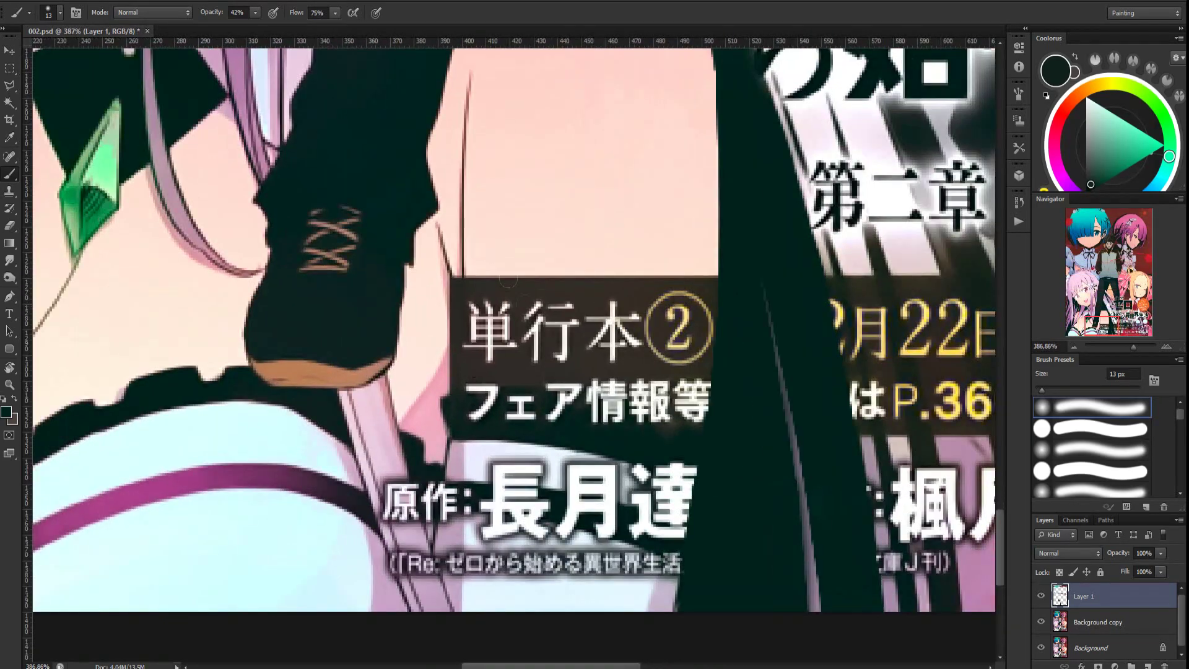
{"action": "key", "text": "l"}
{"action": "left_click", "coordinate": [464, 280]}
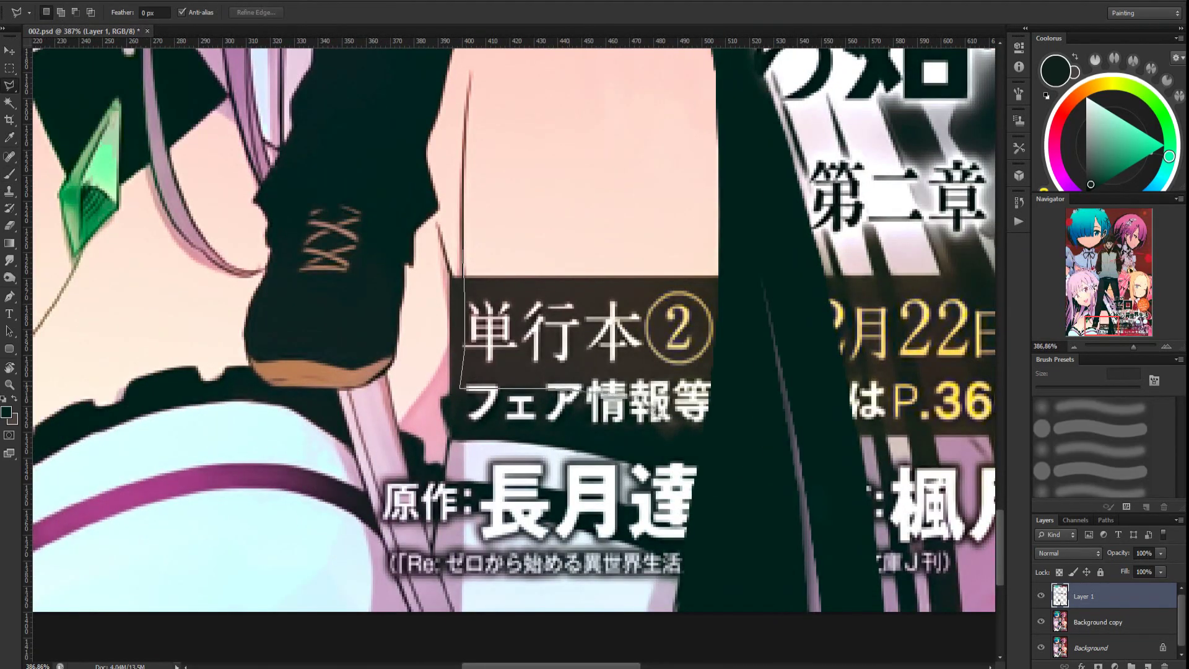
{"action": "left_click", "coordinate": [719, 277]}
{"action": "left_click", "coordinate": [709, 217]}
{"action": "left_click", "coordinate": [464, 250]}
{"action": "key", "text": "b"}
{"action": "left_click", "coordinate": [496, 261], "text": "alt"}
{"action": "mouse_move", "coordinate": [474, 279]}
{"action": "left_mouse_down"}
{"action": "mouse_move", "coordinate": [495, 372]}
{"action": "mouse_move", "coordinate": [650, 347]}
{"action": "mouse_move", "coordinate": [681, 273]}
{"action": "mouse_move", "coordinate": [470, 309]}
{"action": "mouse_move", "coordinate": [672, 276]}
{"action": "mouse_move", "coordinate": [508, 275]}
{"action": "left_mouse_up"}
{"action": "mouse_move", "coordinate": [436, 283]}
{"action": "left_mouse_down"}
{"action": "mouse_move", "coordinate": [730, 318]}
{"action": "mouse_move", "coordinate": [724, 307]}
{"action": "mouse_move", "coordinate": [472, 360]}
{"action": "mouse_move", "coordinate": [707, 326]}
{"action": "mouse_move", "coordinate": [638, 372]}
{"action": "mouse_move", "coordinate": [488, 324]}
{"action": "mouse_move", "coordinate": [557, 347]}
{"action": "mouse_move", "coordinate": [489, 372]}
{"action": "mouse_move", "coordinate": [702, 397]}
{"action": "left_mouse_up"}
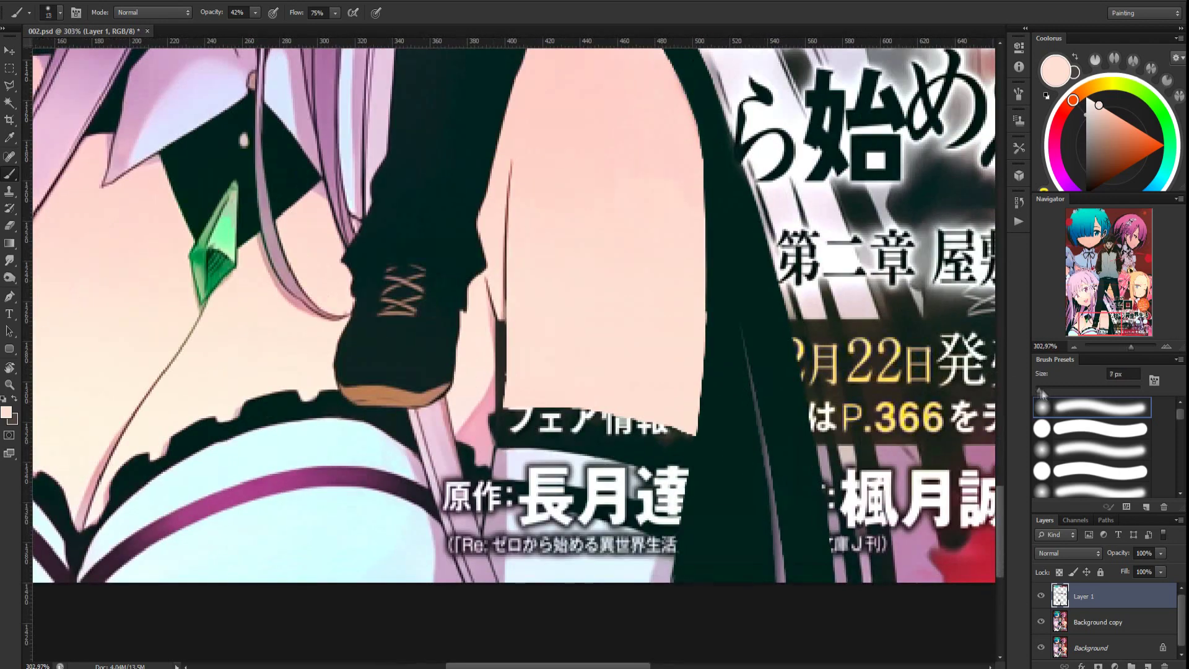
Select the narrow sliver between the trouser cuff and the thigh's left outline and paint it in the skin tone
{"action": "left_click", "coordinate": [716, 315], "text": "alt"}
{"action": "key", "text": "l"}
{"action": "left_click", "coordinate": [487, 278]}
{"action": "left_click", "coordinate": [502, 339]}
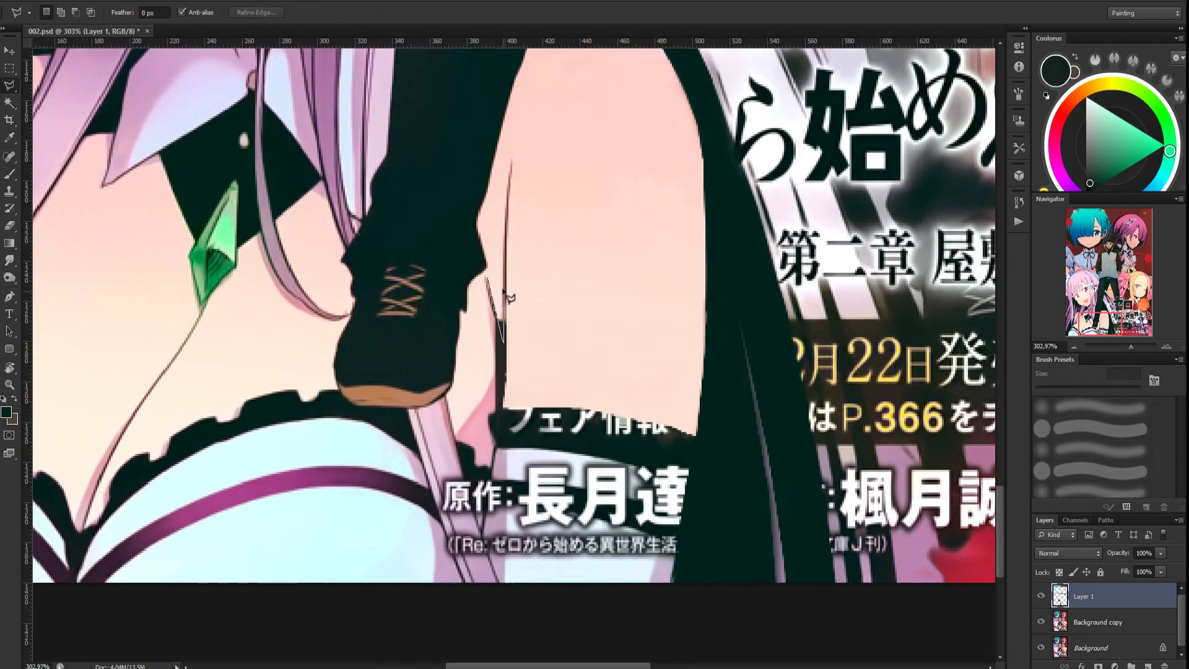
{"action": "double_click", "coordinate": [499, 288]}
{"action": "key", "text": "b"}
{"action": "key", "text": "x"}
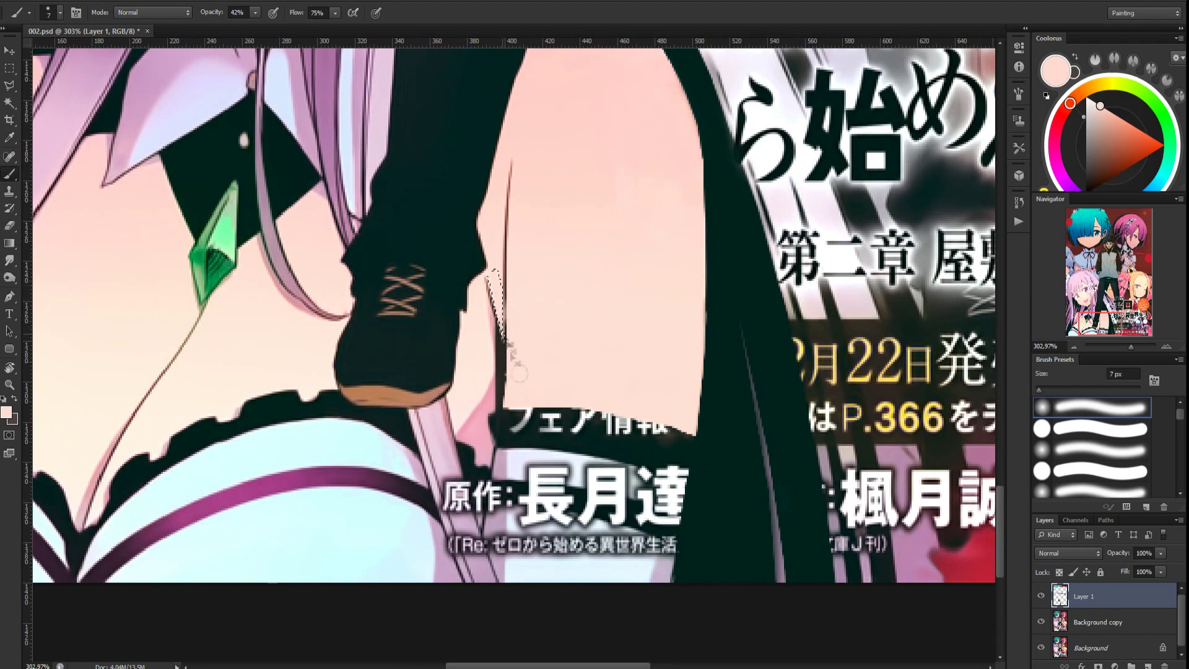
Select the remaining dark sliver along the thigh's left outline, paint it in sampled pink, clear the selection and blend with sampled tones
{"action": "key", "text": "l"}
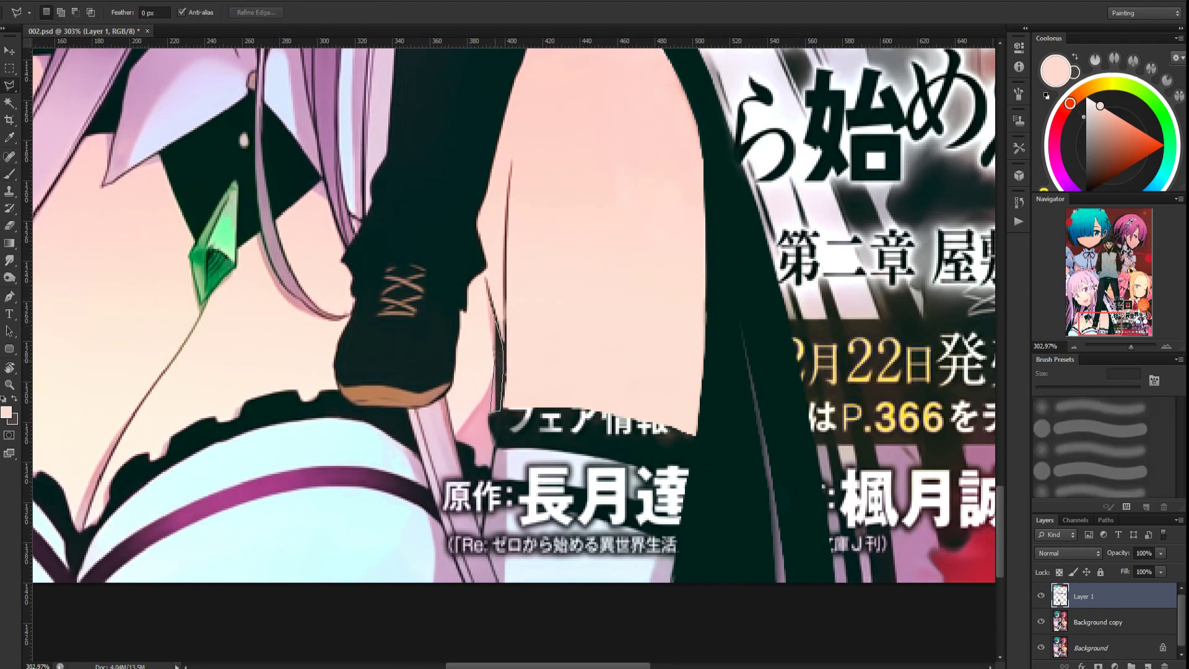
{"action": "key", "text": "b"}
{"action": "left_click", "coordinate": [480, 423], "text": "alt"}
{"action": "left_click_drag", "start_coordinate": [497, 405], "coordinate": [494, 317]}
{"action": "key", "text": "ctrl+d"}
{"action": "left_click", "coordinate": [494, 385], "text": "alt"}
{"action": "left_click_drag", "start_coordinate": [494, 385], "coordinate": [493, 402]}
{"action": "left_click", "coordinate": [493, 345], "text": "alt"}
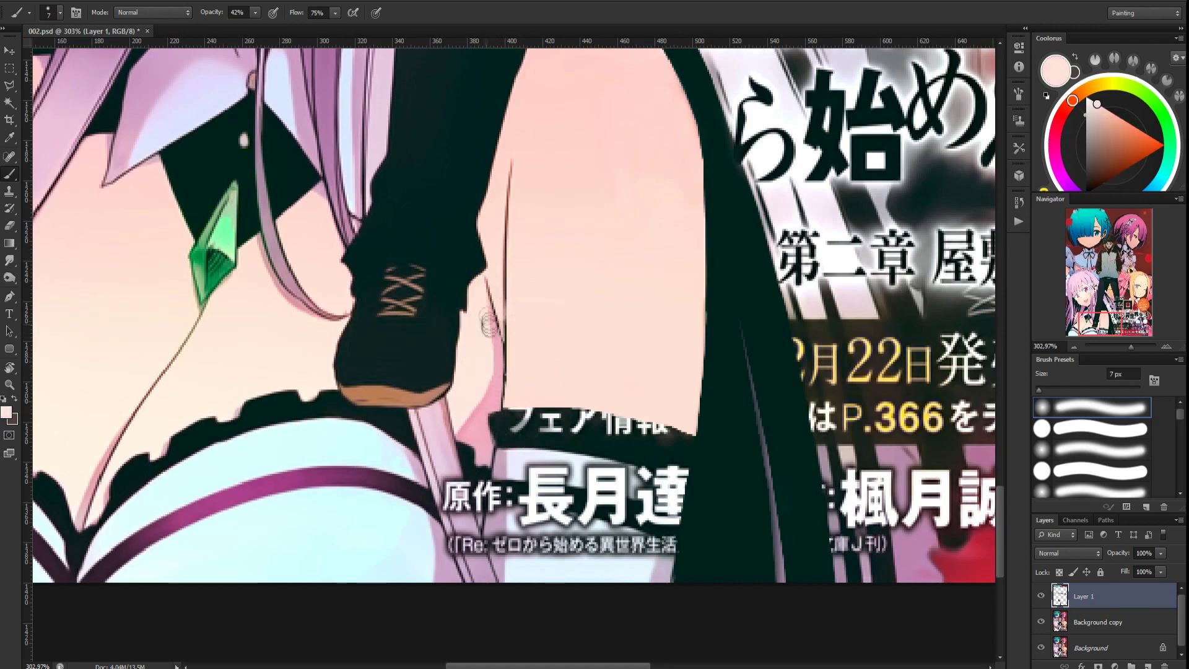
Paint out the start of the small bracketed caption over the hair strand below the shoe in sampled lilac tones
{"action": "scroll", "coordinate": [464, 366], "scroll_direction": "down", "scroll_amount": 5}
{"action": "scroll", "coordinate": [494, 399], "scroll_direction": "up", "scroll_amount": 6}
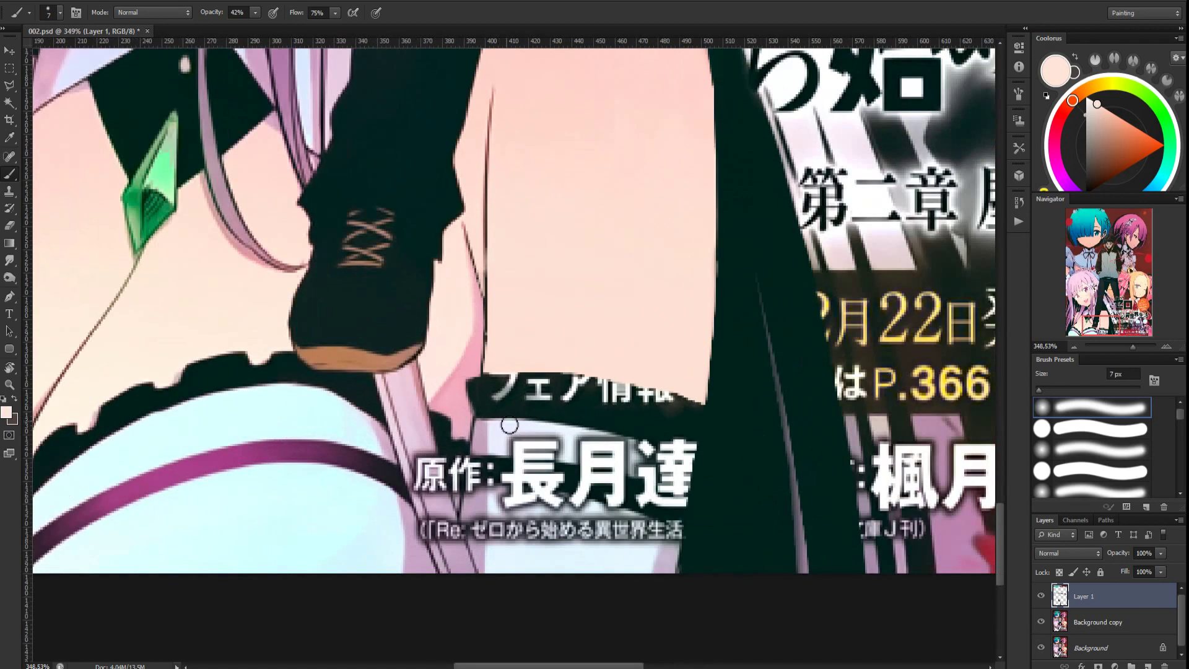
{"action": "scroll", "coordinate": [509, 426], "scroll_direction": "up", "scroll_amount": 1}
{"action": "left_click", "coordinate": [411, 436], "text": "alt"}
{"action": "left_click", "coordinate": [433, 573], "text": "alt"}
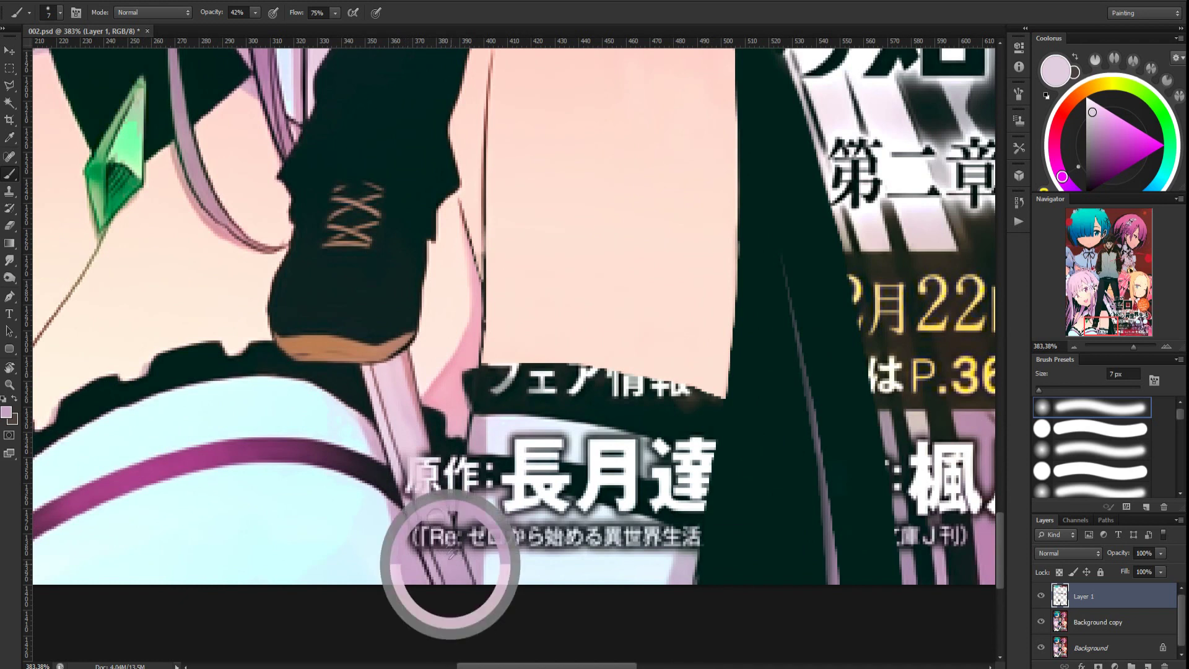
{"action": "left_click_drag", "start_coordinate": [434, 503], "coordinate": [436, 547]}
{"action": "left_click", "coordinate": [391, 449], "text": "alt"}
{"action": "mouse_move", "coordinate": [406, 483]}
{"action": "left_mouse_down"}
{"action": "mouse_move", "coordinate": [424, 554]}
{"action": "mouse_move", "coordinate": [414, 551]}
{"action": "left_mouse_up"}
{"action": "left_click", "coordinate": [413, 560], "text": "alt"}
{"action": "left_click", "coordinate": [375, 507], "text": "alt"}
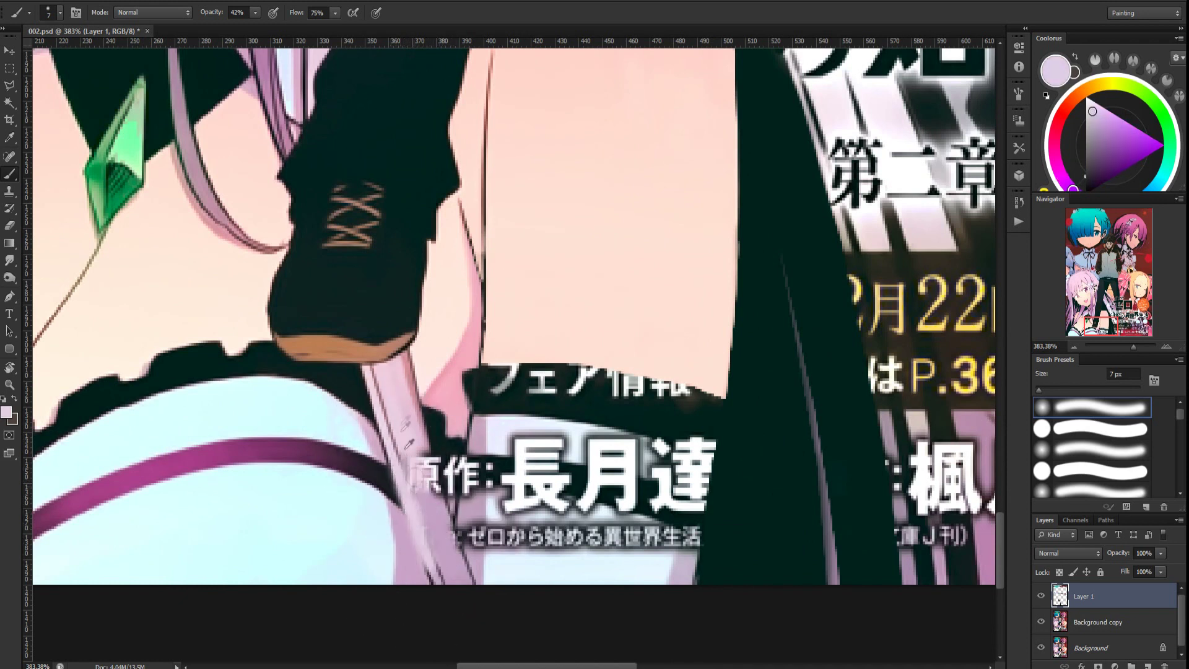
Add a new layer and redraw the outlines around the hair strand below the shoe with a 1 px brush in sampled colours
{"action": "key", "text": "ctrl+shift+alt+n"}
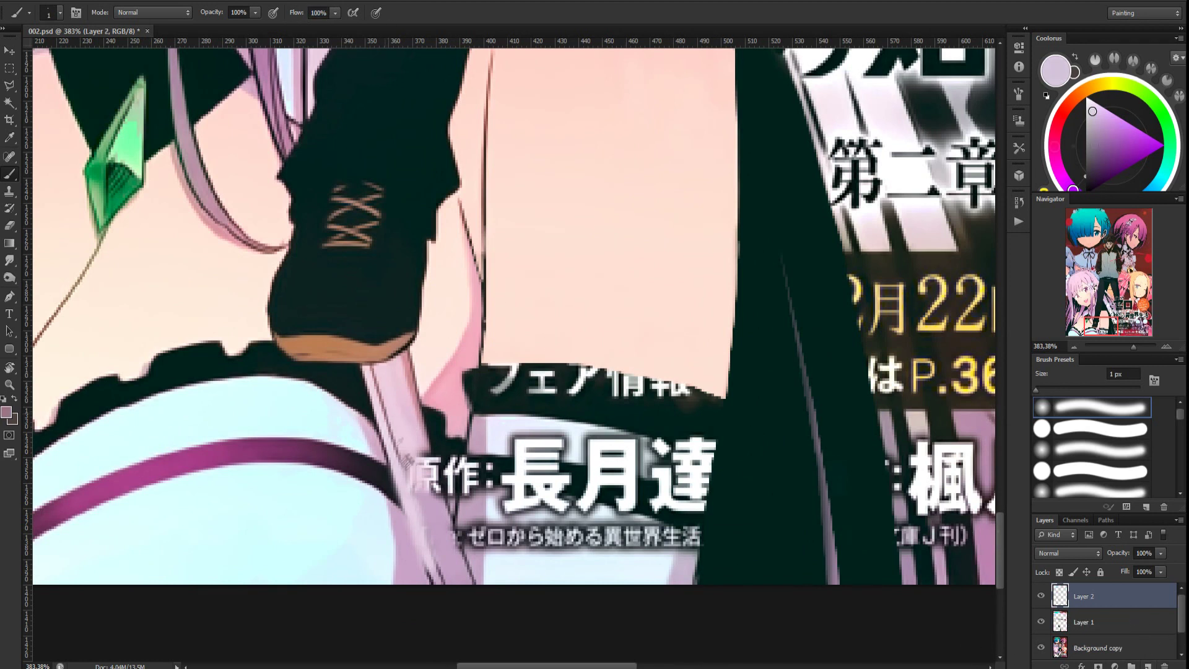
{"action": "left_click", "coordinate": [402, 457], "text": "alt"}
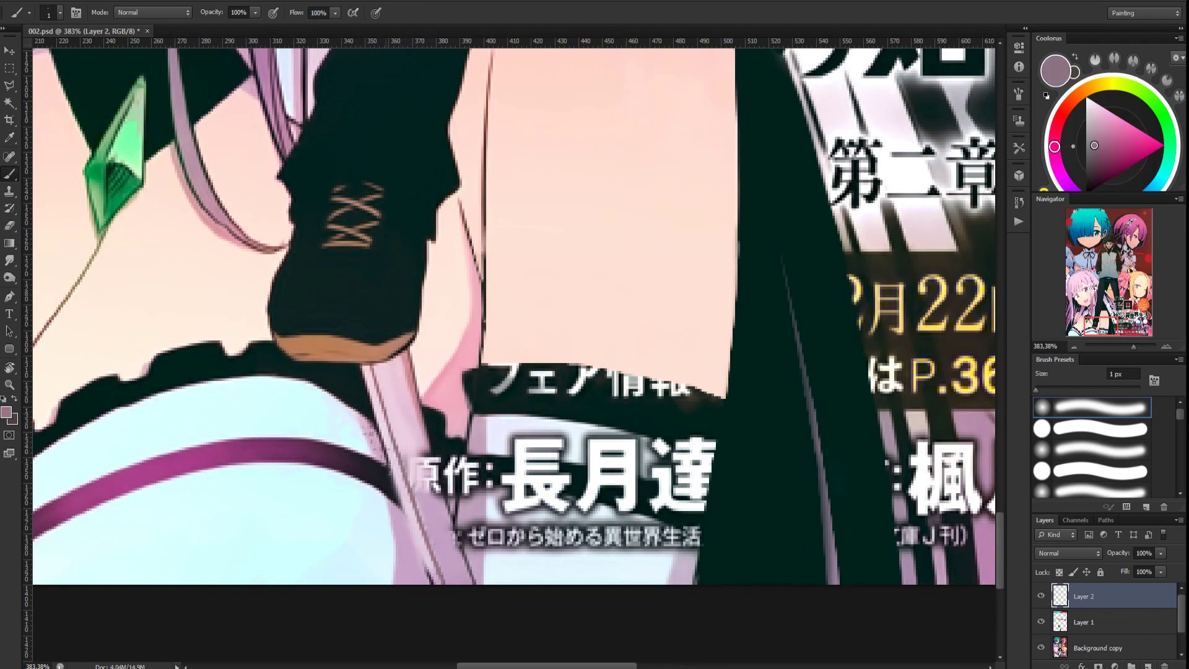
{"action": "left_click", "coordinate": [380, 428], "text": "alt"}
{"action": "left_click", "coordinate": [388, 475], "text": "alt"}
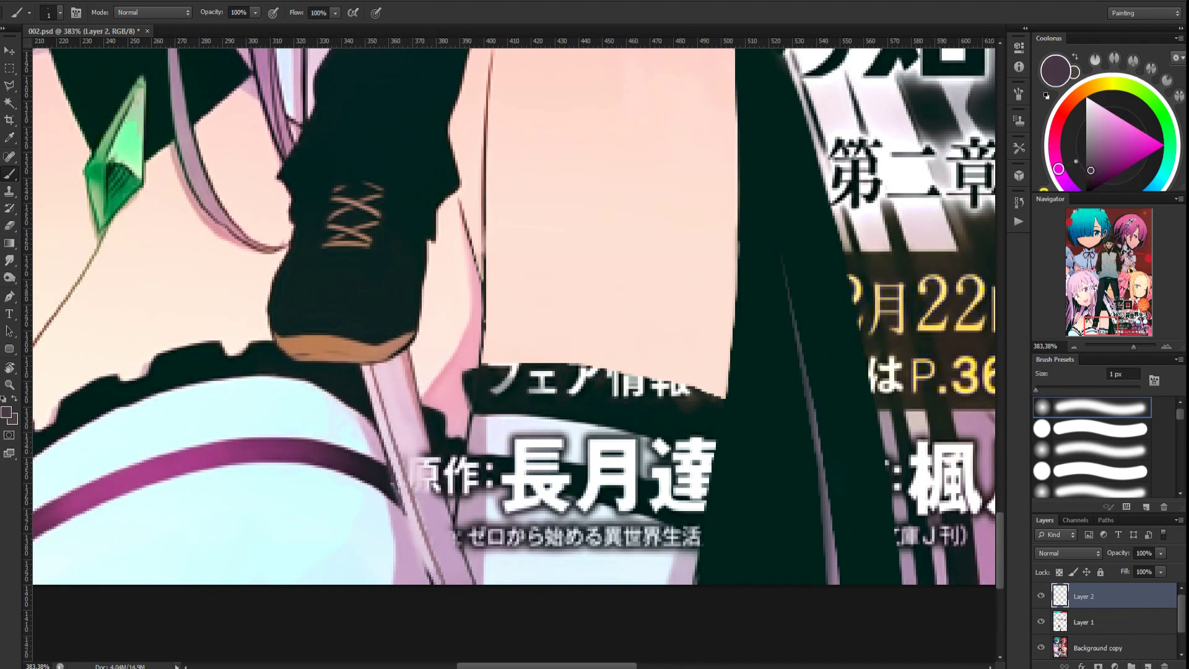
{"action": "left_click", "coordinate": [440, 585], "text": "alt"}
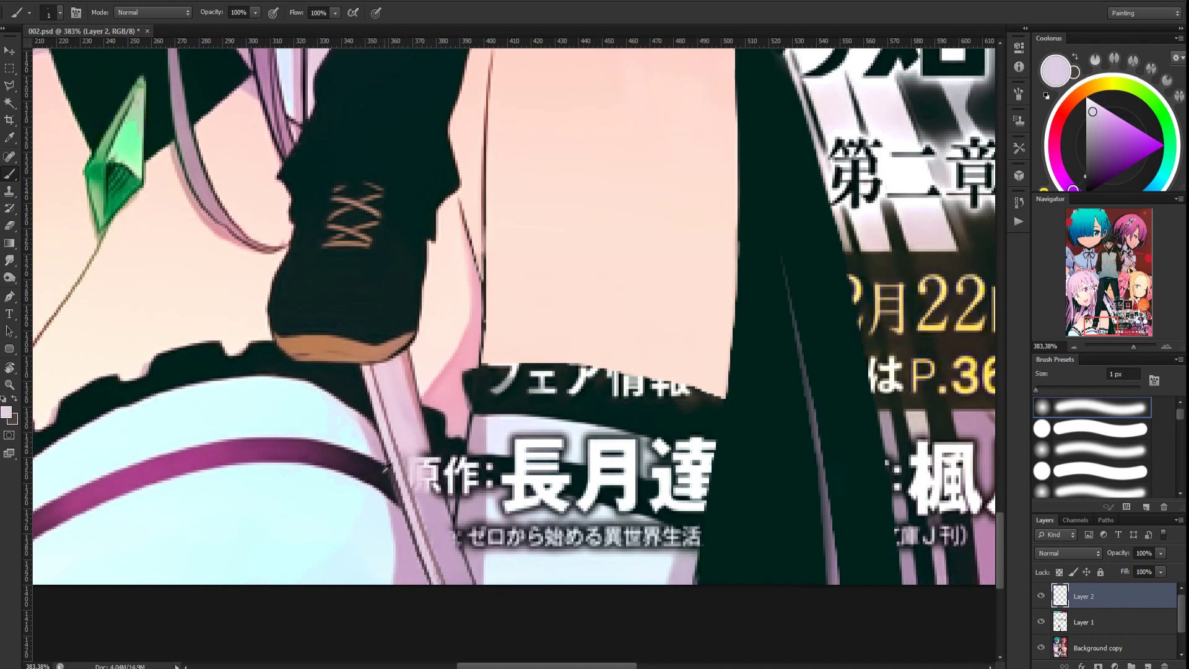
{"action": "left_click", "coordinate": [391, 482], "text": "alt"}
{"action": "left_click", "coordinate": [1083, 622]}
{"action": "left_click", "coordinate": [416, 427], "text": "alt"}
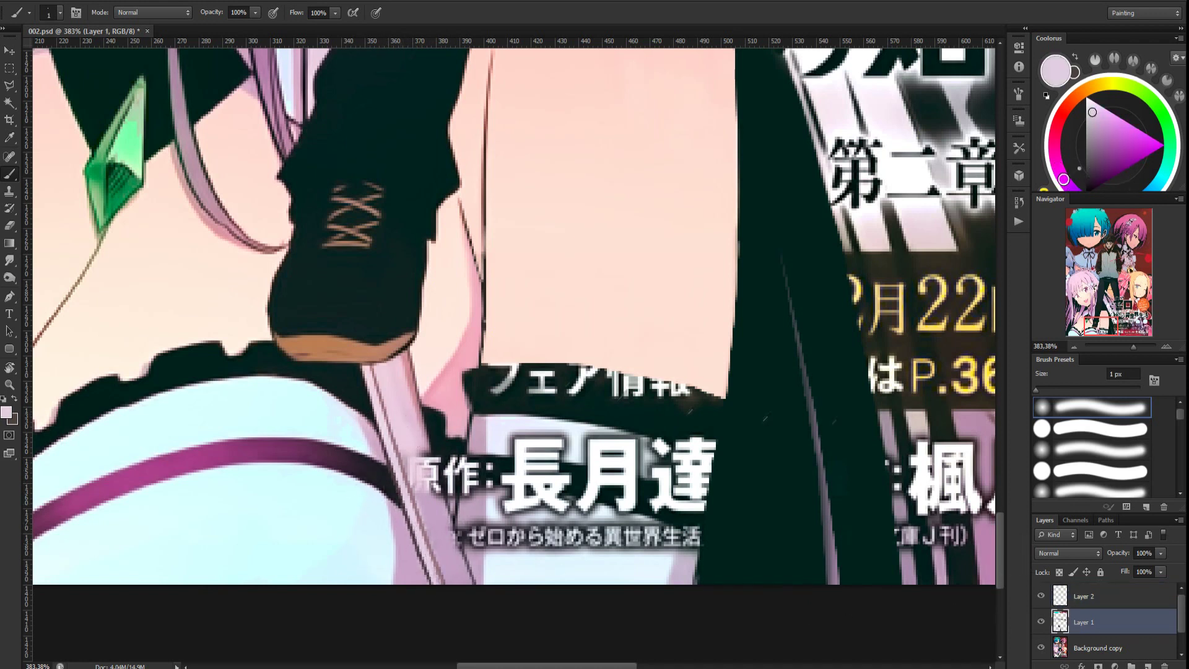
{"action": "key", "text": "alt+bracketright"}
{"action": "left_click", "coordinate": [435, 409], "text": "alt"}
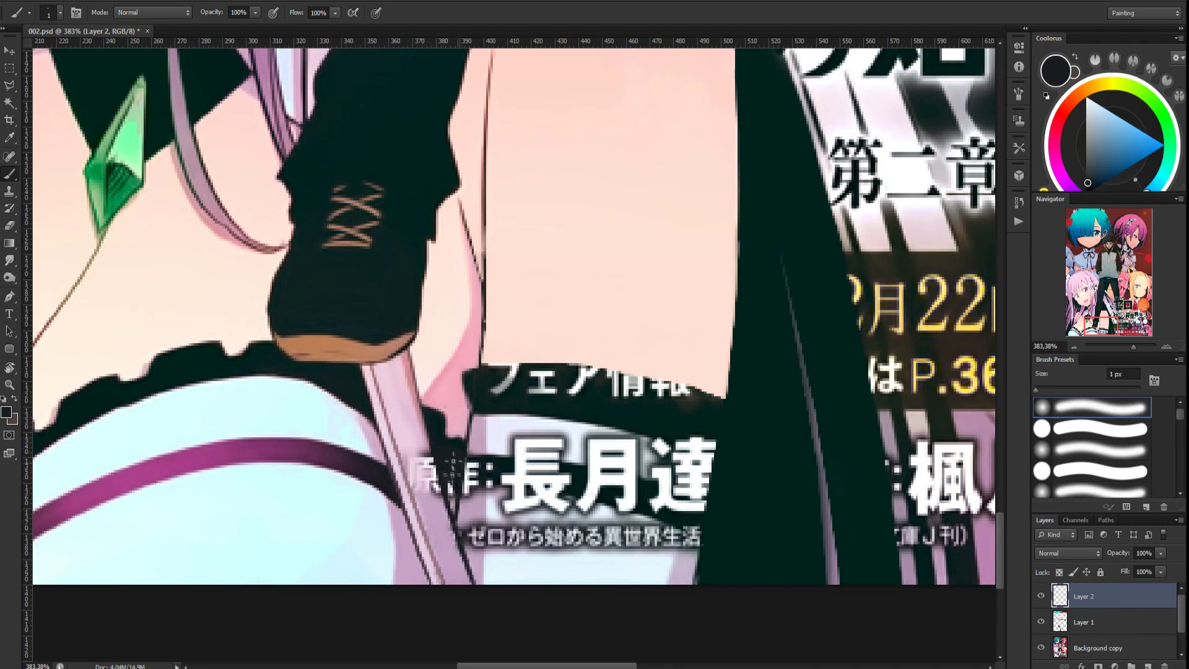
On Layer 1, cover the 原 character over the hair strand in sampled lilac tones with a 7 px brush at 48% opacity
{"action": "key", "text": "alt+bracketleft"}
{"action": "left_click", "coordinate": [405, 416], "text": "alt"}
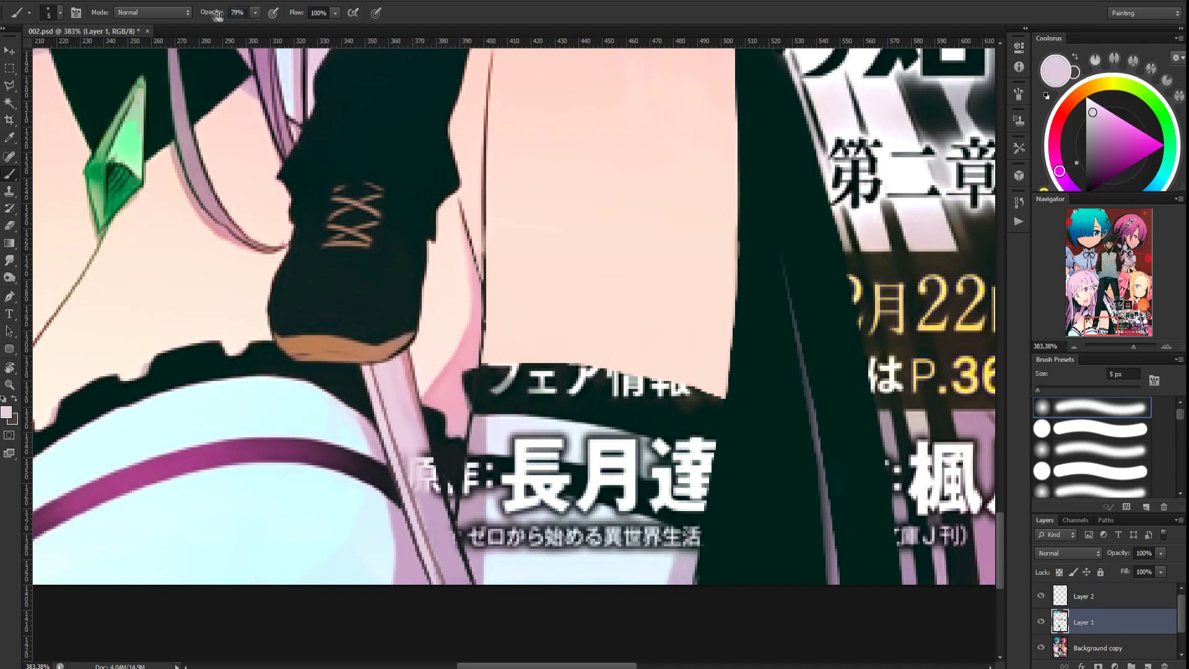
{"action": "left_click_drag", "start_coordinate": [302, 15], "coordinate": [293, 15]}
{"action": "left_click_drag", "start_coordinate": [1039, 390], "coordinate": [1040, 391]}
{"action": "left_click_drag", "start_coordinate": [416, 455], "coordinate": [435, 499]}
{"action": "left_click", "coordinate": [436, 540], "text": "alt"}
{"action": "left_click", "coordinate": [447, 459], "text": "alt"}
{"action": "mouse_move", "coordinate": [438, 457]}
{"action": "left_mouse_down"}
{"action": "mouse_move", "coordinate": [450, 487]}
{"action": "mouse_move", "coordinate": [429, 496]}
{"action": "left_mouse_up"}
{"action": "left_click", "coordinate": [405, 422], "text": "alt"}
{"action": "left_click", "coordinate": [439, 519], "text": "alt"}
{"action": "left_click", "coordinate": [406, 421], "text": "alt"}
{"action": "left_click_drag", "start_coordinate": [411, 441], "coordinate": [427, 482]}
{"action": "left_click", "coordinate": [400, 425], "text": "alt"}
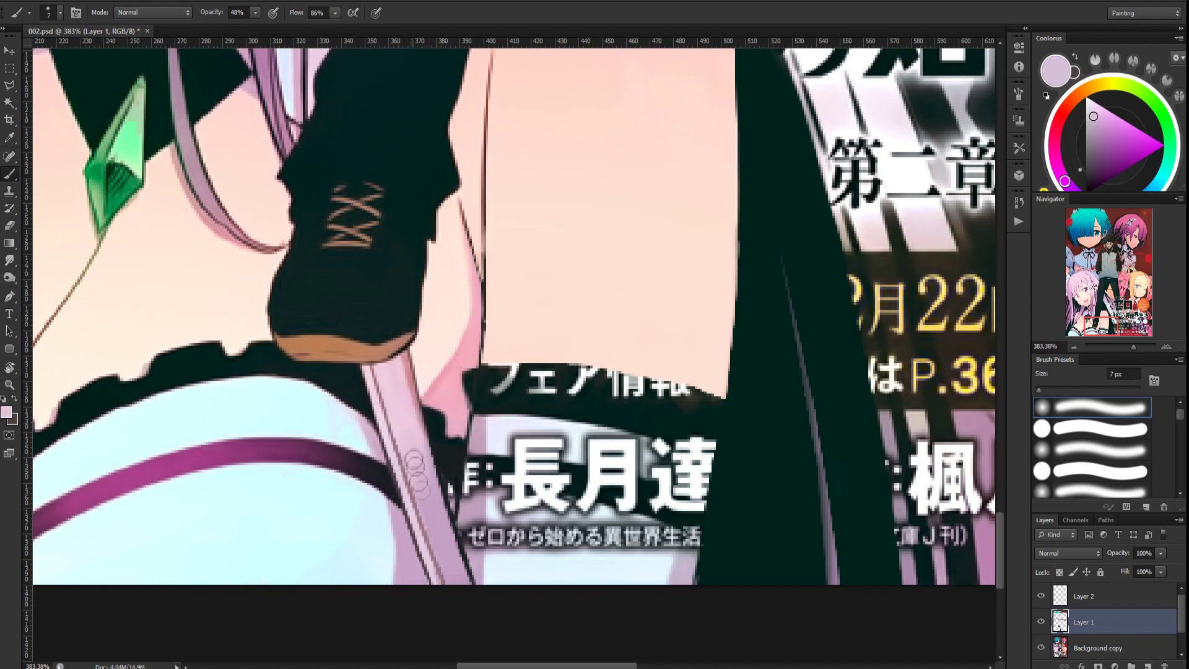
{"action": "left_click", "coordinate": [407, 448], "text": "alt"}
Soften the hair strand with the Blur tool and retouch its right edge with a 2 px brush in sampled pink and lilac
{"action": "key", "text": "r"}
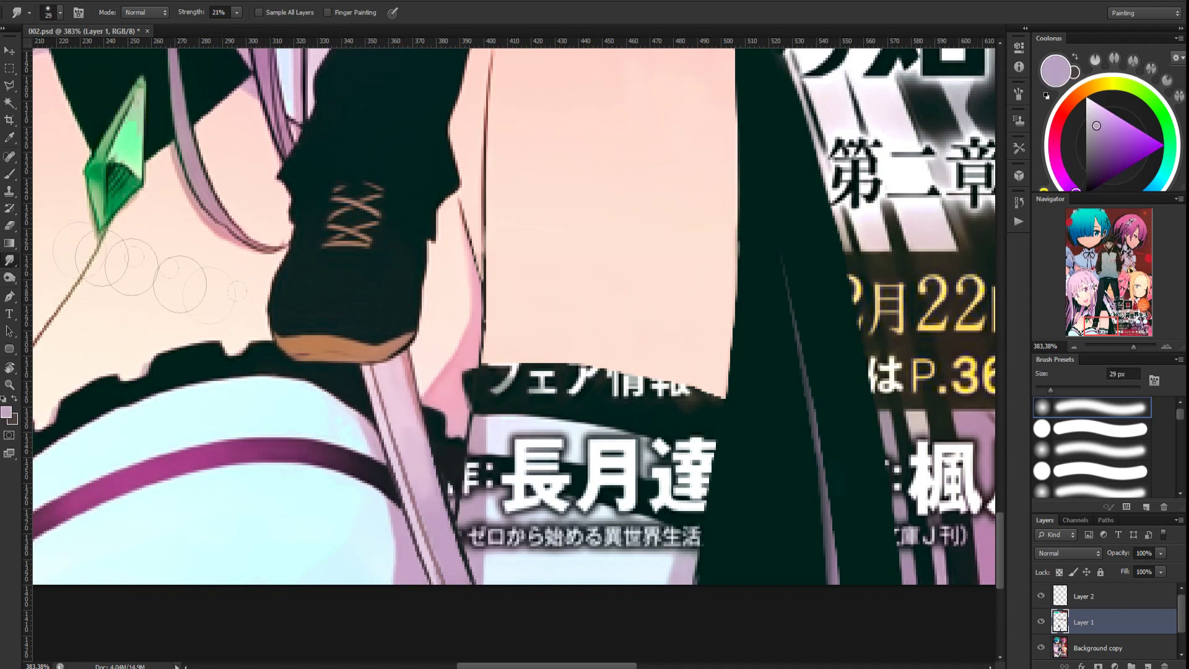
{"action": "key", "text": "shift+r"}
{"action": "key", "text": "b"}
{"action": "left_click", "coordinate": [415, 373], "text": "alt"}
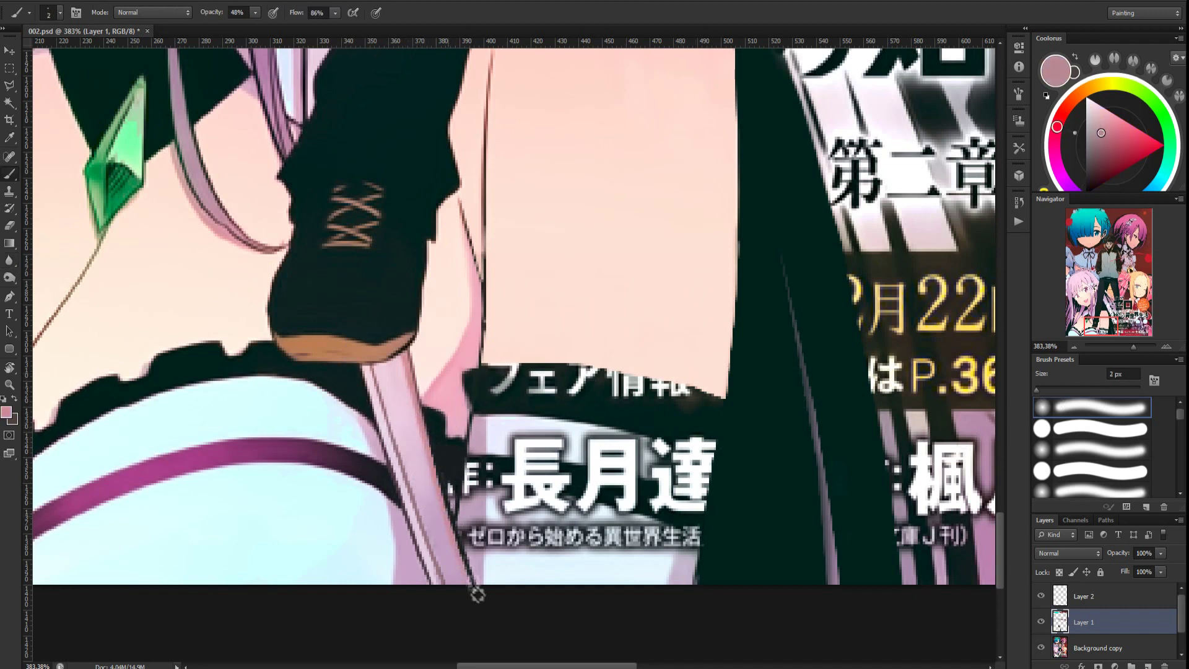
{"action": "left_click", "coordinate": [458, 511], "text": "alt"}
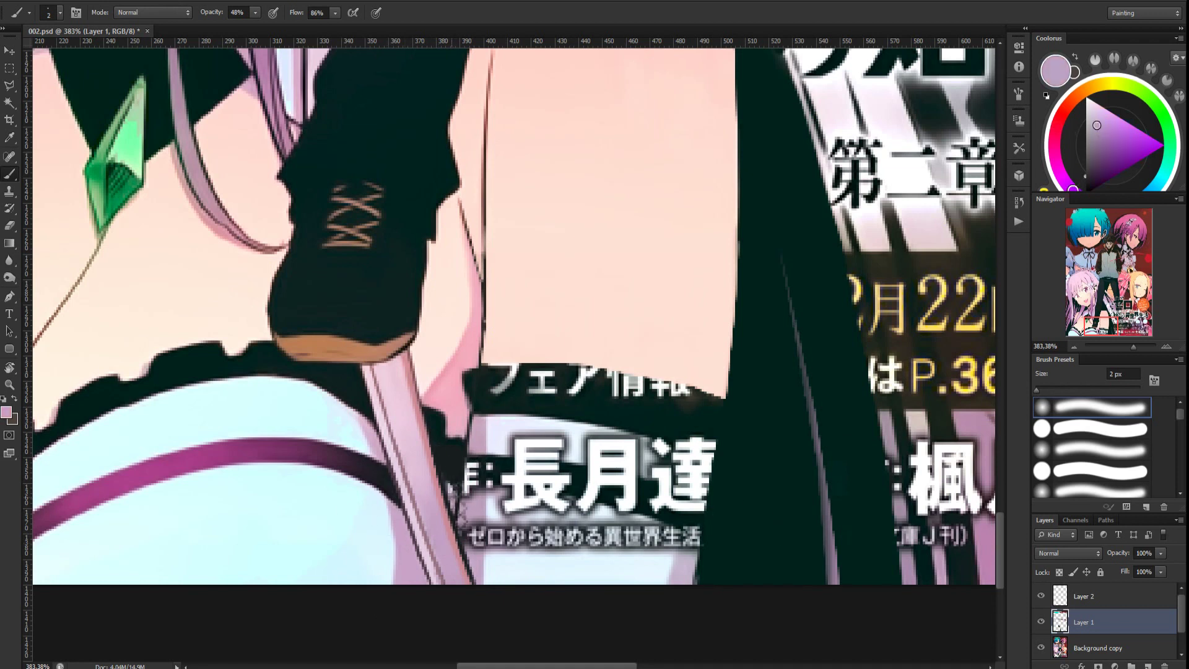
{"action": "left_click_drag", "start_coordinate": [447, 477], "coordinate": [459, 510]}
Paint the stocking's dark band over the credit text, and fill a selected shadow at the stocking's right edge with sampled lilac
{"action": "left_click", "coordinate": [461, 452], "text": "alt"}
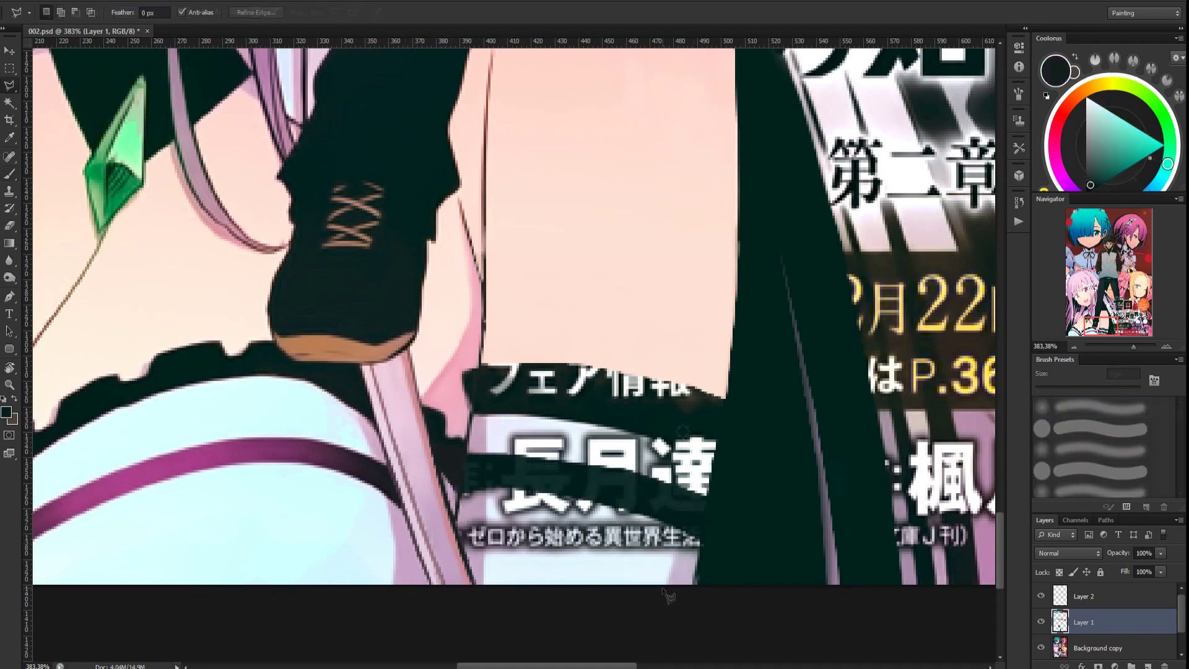
{"action": "left_click", "coordinate": [662, 593]}
{"action": "left_click", "coordinate": [695, 593]}
{"action": "left_click", "coordinate": [665, 590]}
{"action": "key", "text": "b"}
{"action": "left_click", "coordinate": [636, 562], "text": "alt"}
{"action": "mouse_move", "coordinate": [692, 523]}
{"action": "left_mouse_down"}
{"action": "mouse_move", "coordinate": [670, 579]}
{"action": "mouse_move", "coordinate": [692, 526]}
{"action": "mouse_move", "coordinate": [680, 573]}
{"action": "left_mouse_up"}
{"action": "left_click", "coordinate": [683, 566], "text": "alt"}
{"action": "mouse_move", "coordinate": [707, 459]}
{"action": "left_mouse_down"}
{"action": "mouse_move", "coordinate": [677, 557]}
{"action": "mouse_move", "coordinate": [695, 514]}
{"action": "left_mouse_up"}
{"action": "key", "text": "ctrl+d"}
Select the shadow strip along the stocking's left edge and paint over the caption there in sampled lilac
{"action": "key", "text": "l"}
{"action": "left_click", "coordinate": [485, 416]}
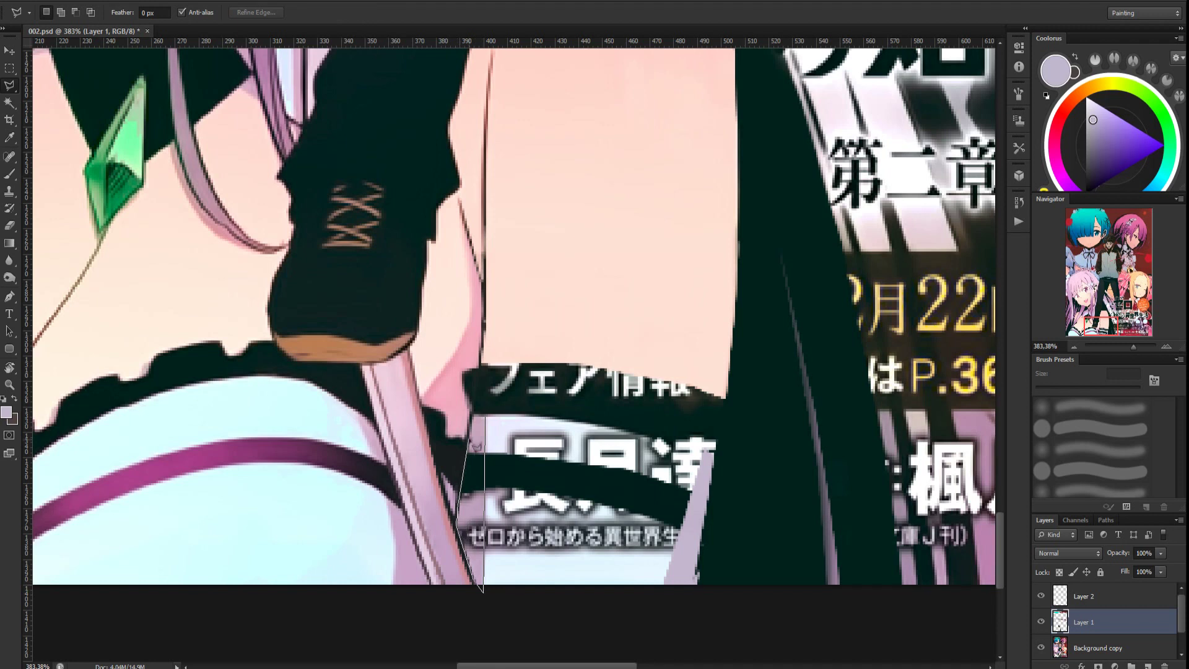
{"action": "key", "text": "b"}
{"action": "left_click", "coordinate": [478, 443], "text": "alt"}
{"action": "left_click_drag", "start_coordinate": [476, 452], "coordinate": [462, 537]}
{"action": "left_click_drag", "start_coordinate": [478, 425], "coordinate": [471, 592]}
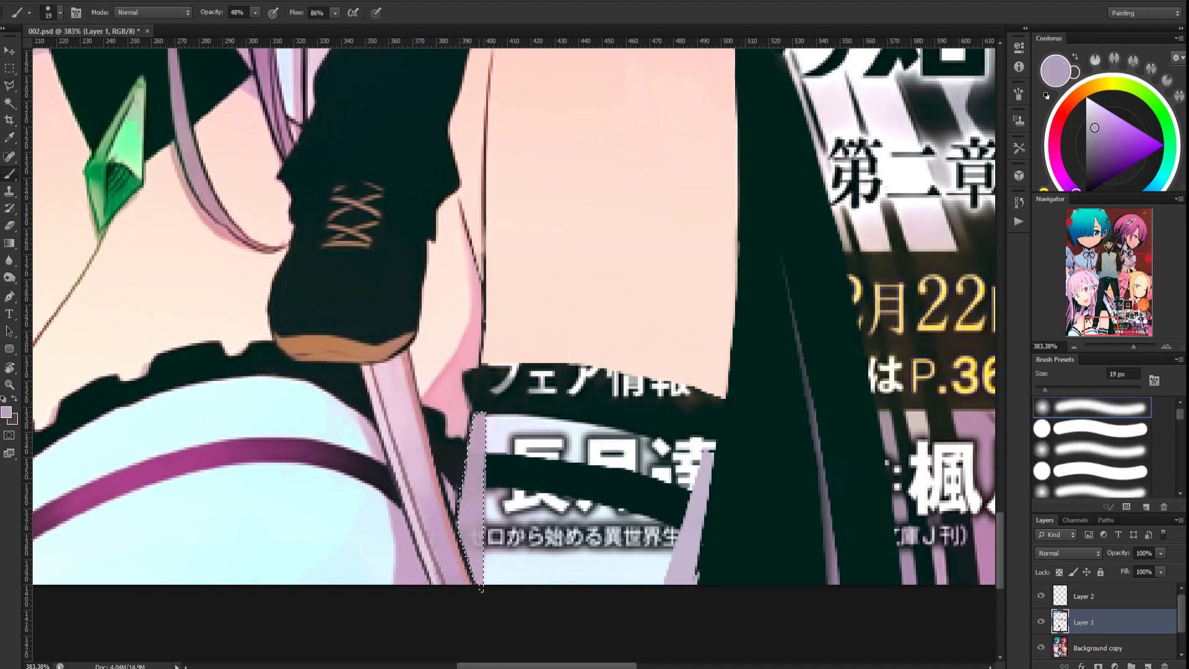
Select the stocking's white areas above and below the dark band together, down past the poster's bottom edge
{"action": "key", "text": "l"}
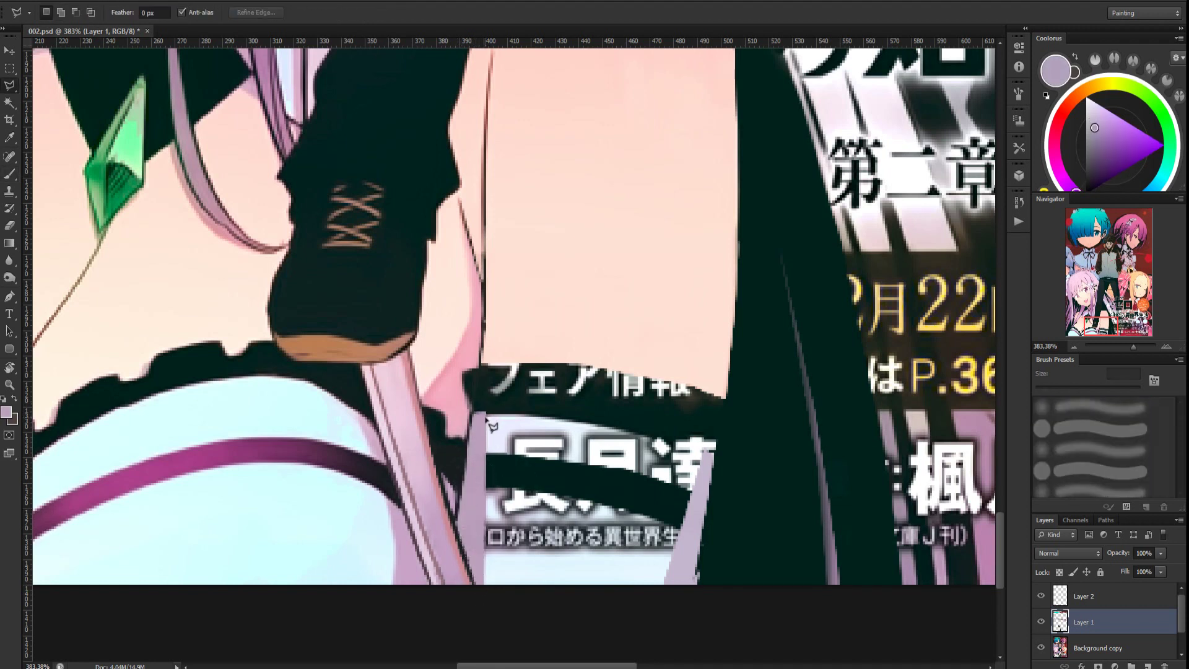
{"action": "left_click", "coordinate": [486, 416]}
{"action": "left_click", "coordinate": [486, 453]}
{"action": "left_click", "coordinate": [570, 461]}
{"action": "left_click", "coordinate": [644, 475]}
{"action": "left_click", "coordinate": [690, 493]}
{"action": "left_click", "coordinate": [595, 425]}
{"action": "left_click", "coordinate": [538, 415]}
{"action": "left_click", "coordinate": [486, 416]}
{"action": "left_click", "coordinate": [486, 489], "text": "shift"}
{"action": "left_click", "coordinate": [484, 589]}
{"action": "left_click", "coordinate": [659, 591]}
{"action": "left_click", "coordinate": [680, 528]}
{"action": "left_click", "coordinate": [655, 518]}
{"action": "left_click", "coordinate": [610, 508]}
{"action": "left_click", "coordinate": [540, 489]}
{"action": "left_click", "coordinate": [486, 489]}
Paint out the credit text in the selected stocking areas with the sampled pale blue and clear the selection
{"action": "key", "text": "b"}
{"action": "left_click", "coordinate": [601, 571], "text": "alt"}
{"action": "mouse_move", "coordinate": [496, 434]}
{"action": "left_mouse_down"}
{"action": "mouse_move", "coordinate": [625, 441]}
{"action": "mouse_move", "coordinate": [662, 462]}
{"action": "mouse_move", "coordinate": [509, 437]}
{"action": "left_mouse_up"}
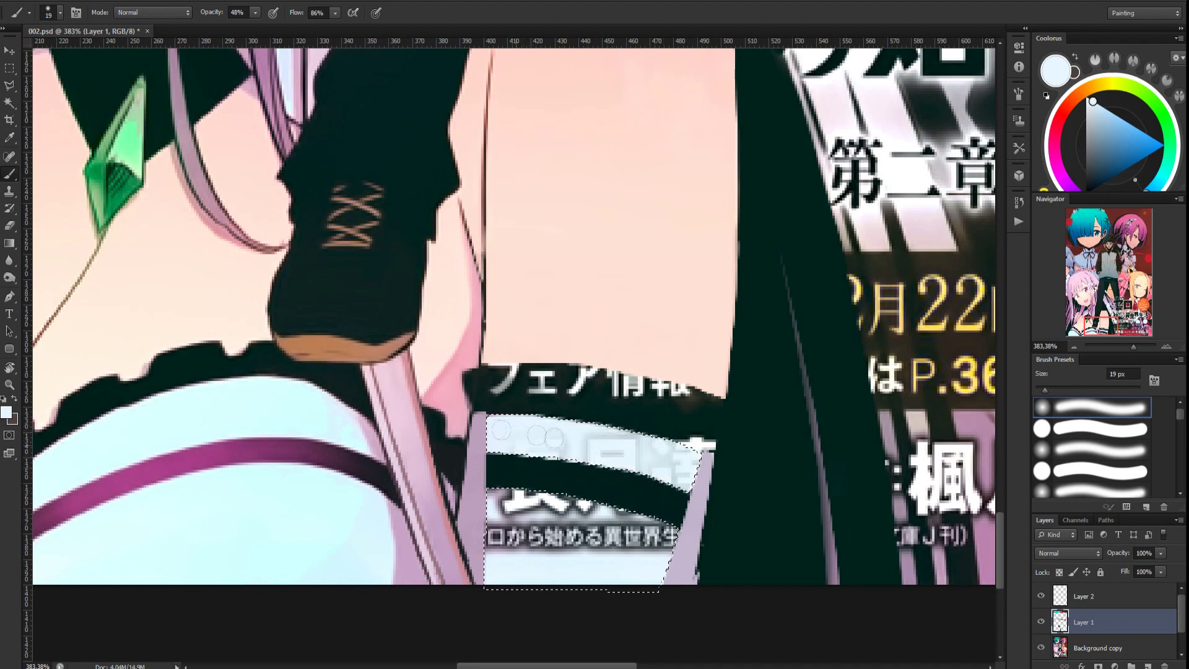
{"action": "mouse_move", "coordinate": [496, 498]}
{"action": "left_mouse_down"}
{"action": "mouse_move", "coordinate": [509, 468]}
{"action": "mouse_move", "coordinate": [506, 551]}
{"action": "mouse_move", "coordinate": [644, 575]}
{"action": "mouse_move", "coordinate": [588, 572]}
{"action": "mouse_move", "coordinate": [501, 529]}
{"action": "mouse_move", "coordinate": [535, 512]}
{"action": "mouse_move", "coordinate": [530, 534]}
{"action": "mouse_move", "coordinate": [595, 520]}
{"action": "mouse_move", "coordinate": [657, 533]}
{"action": "left_mouse_up"}
{"action": "key", "text": "ctrl+d"}
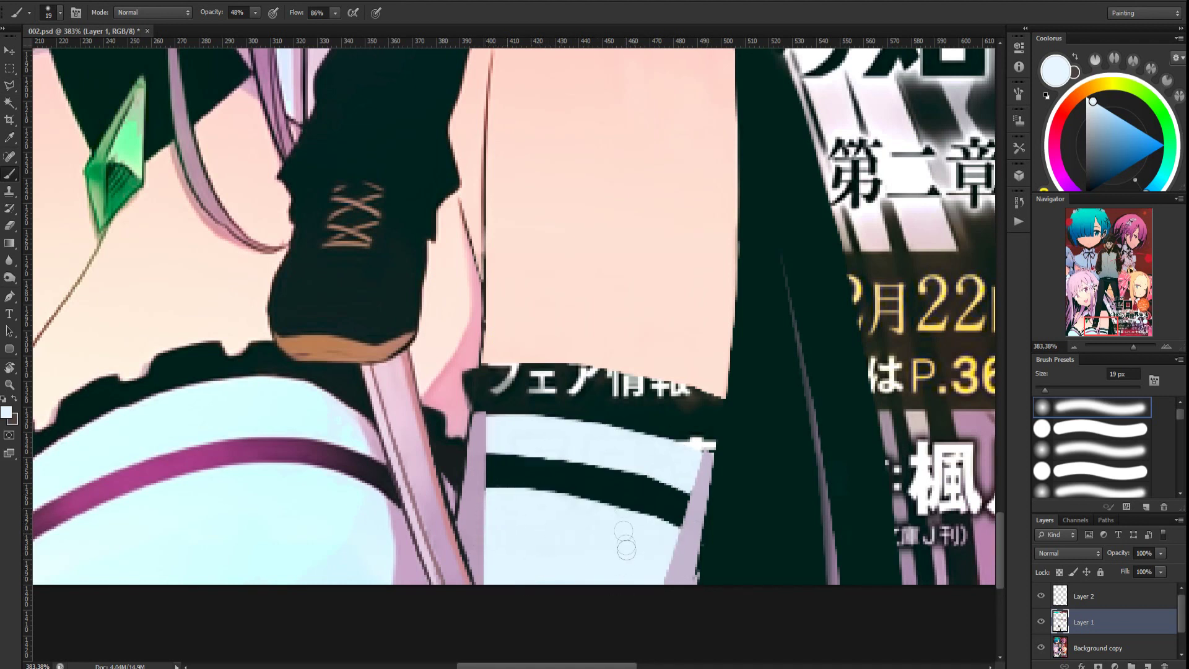
Select the stocking's dark band across its full width and fill it with the sampled dark tone
{"action": "key", "text": "l"}
{"action": "left_click", "coordinate": [466, 454]}
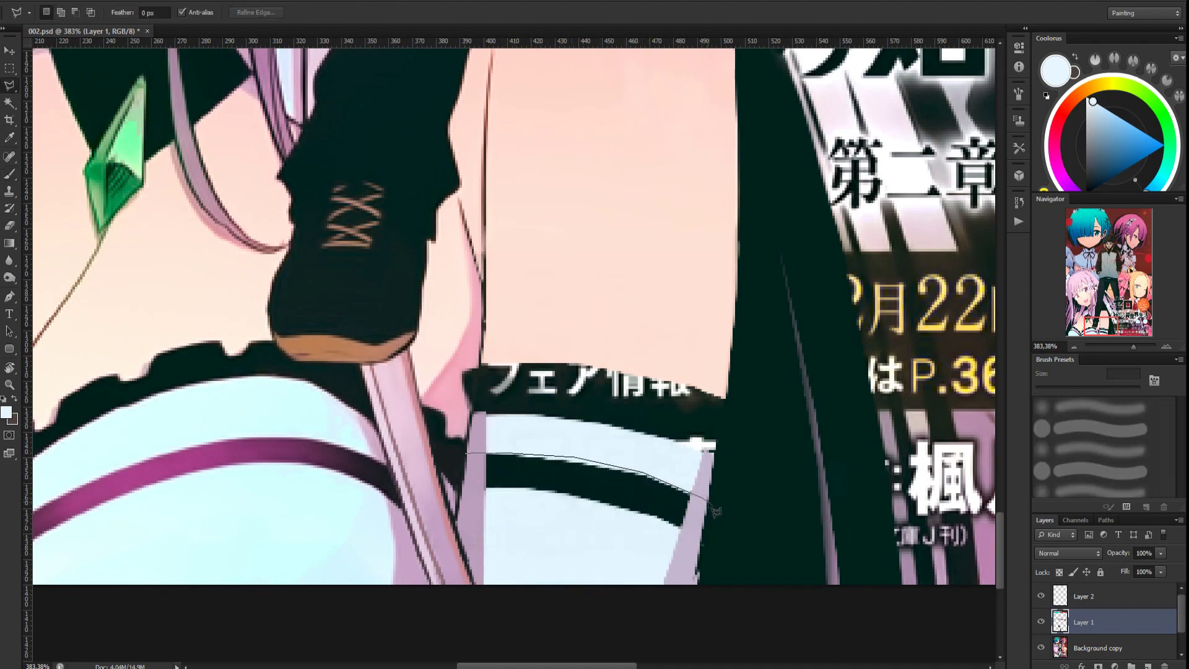
{"action": "left_click", "coordinate": [529, 486]}
{"action": "double_click", "coordinate": [460, 487]}
{"action": "key", "text": "b"}
{"action": "left_click", "coordinate": [582, 482], "text": "alt"}
{"action": "mouse_move", "coordinate": [474, 464]}
{"action": "left_mouse_down"}
{"action": "mouse_move", "coordinate": [642, 487]}
{"action": "mouse_move", "coordinate": [695, 515]}
{"action": "mouse_move", "coordinate": [562, 462]}
{"action": "left_mouse_up"}
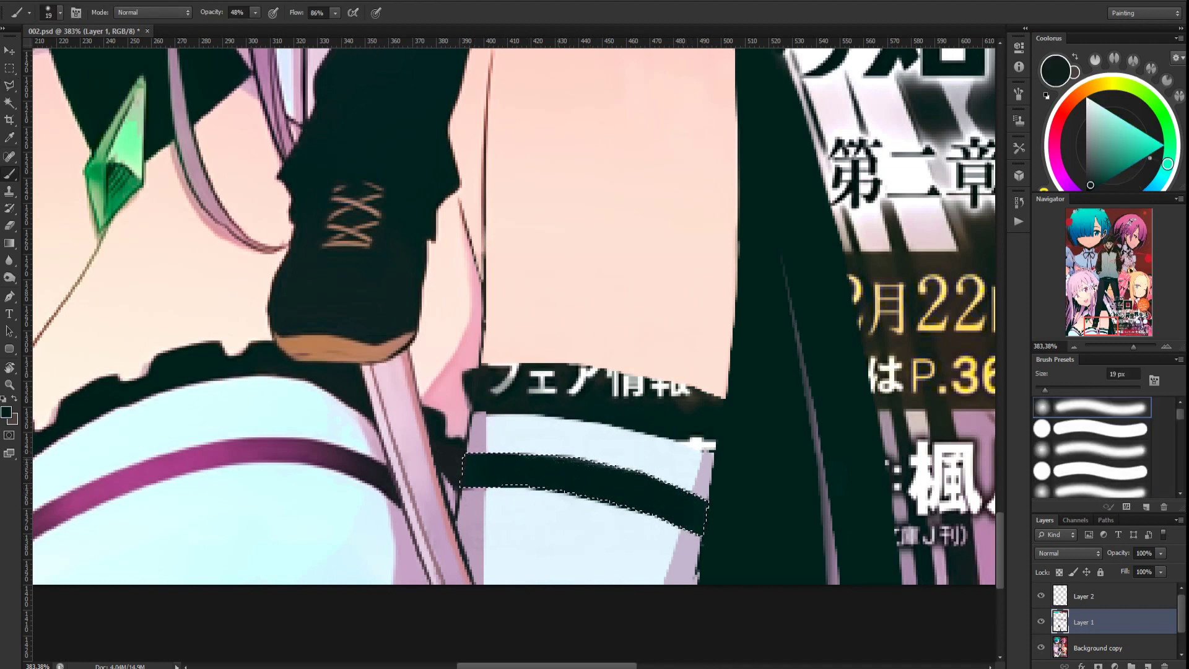
Select the stocking's dark top trim and paint over the caption there with the sampled dark tone
{"action": "key", "text": "ctrl+d"}
{"action": "key", "text": "l"}
{"action": "left_click", "coordinate": [477, 412]}
{"action": "left_click", "coordinate": [597, 419]}
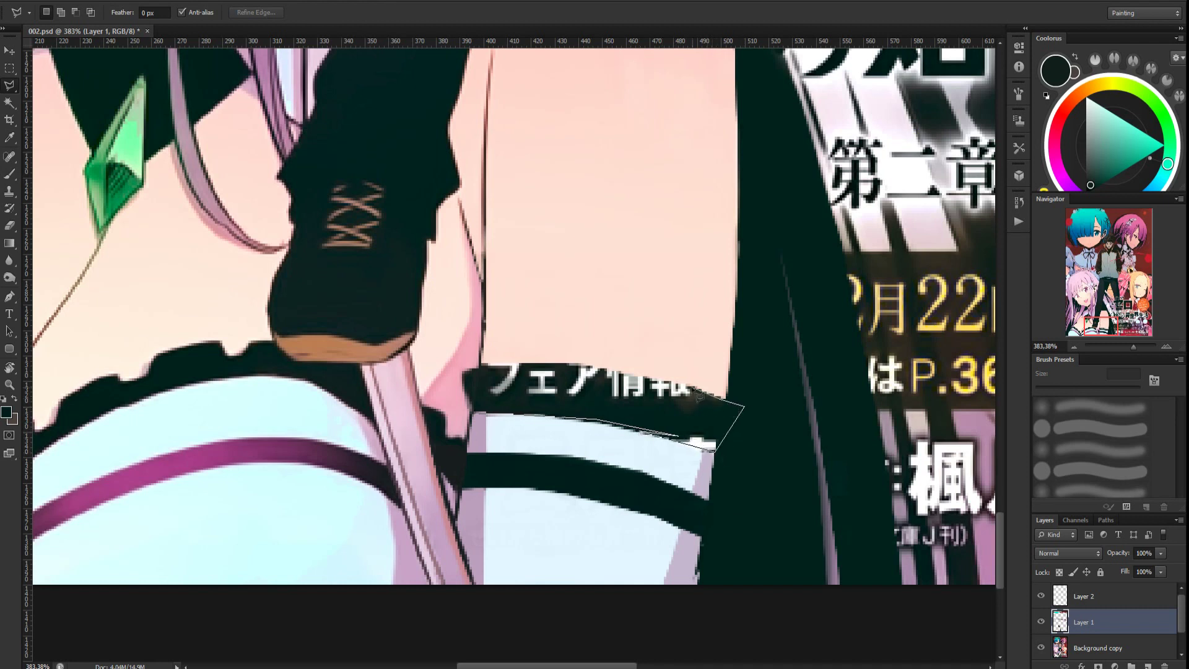
{"action": "left_click", "coordinate": [475, 410]}
{"action": "key", "text": "b"}
{"action": "mouse_move", "coordinate": [499, 379]}
{"action": "left_mouse_down"}
{"action": "mouse_move", "coordinate": [619, 384]}
{"action": "mouse_move", "coordinate": [697, 440]}
{"action": "mouse_move", "coordinate": [638, 384]}
{"action": "mouse_move", "coordinate": [502, 373]}
{"action": "left_mouse_up"}
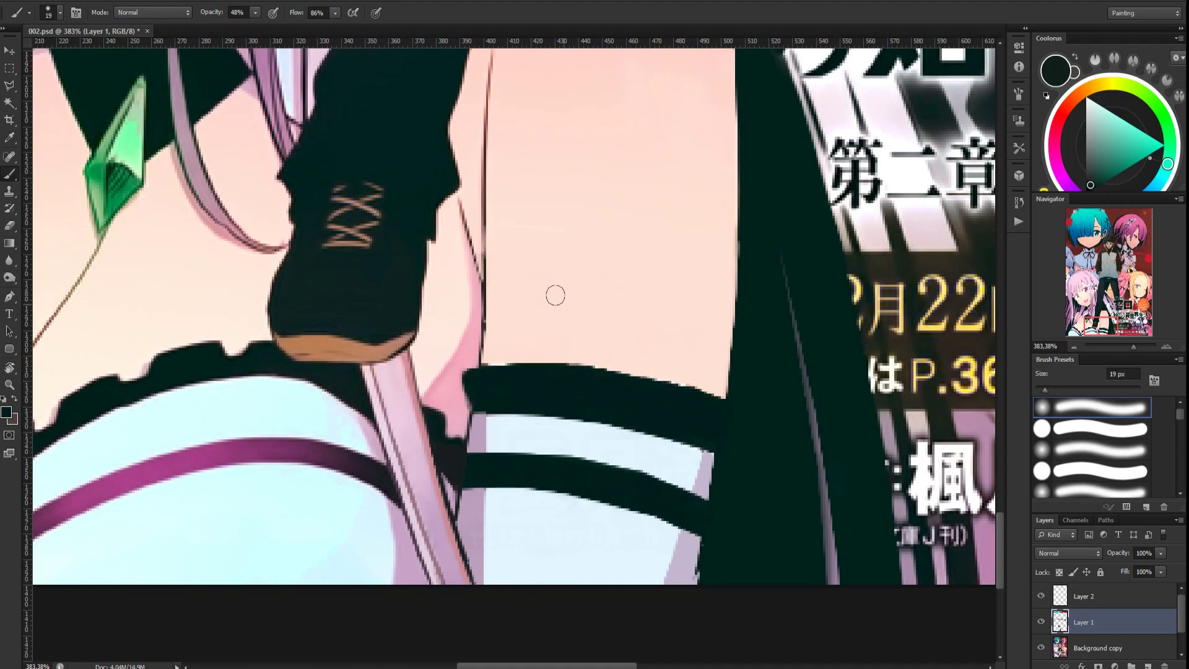
Select the strip of thigh along the stocking's top trim, paint it with the skin tone, and clear the selection
{"action": "key", "text": "r"}
{"action": "mouse_move", "coordinate": [572, 316]}
{"action": "left_mouse_down"}
{"action": "mouse_move", "coordinate": [544, 278]}
{"action": "mouse_move", "coordinate": [489, 309]}
{"action": "left_mouse_up"}
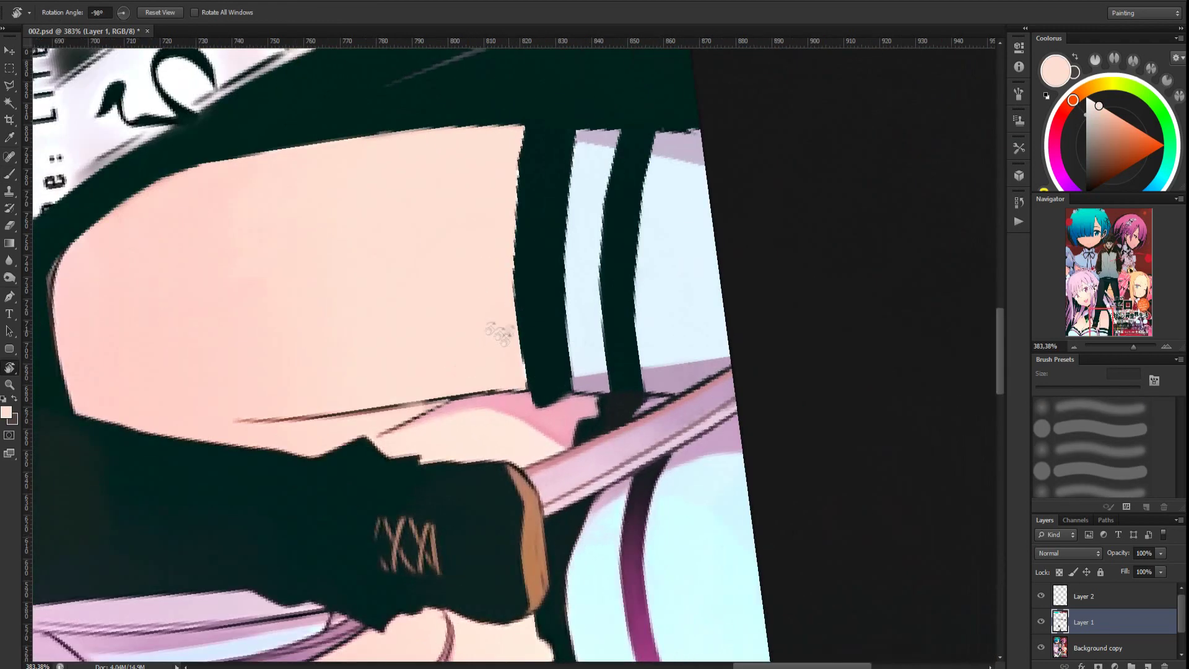
{"action": "key", "text": "l"}
{"action": "left_click", "coordinate": [526, 126]}
{"action": "left_click", "coordinate": [528, 389]}
{"action": "left_click", "coordinate": [498, 322]}
{"action": "left_click", "coordinate": [493, 266]}
{"action": "left_click", "coordinate": [495, 170]}
{"action": "left_click", "coordinate": [525, 126]}
{"action": "key", "text": "b"}
{"action": "mouse_move", "coordinate": [526, 130]}
{"action": "left_mouse_down"}
{"action": "mouse_move", "coordinate": [527, 372]}
{"action": "mouse_move", "coordinate": [528, 145]}
{"action": "left_mouse_up"}
{"action": "key", "text": "ctrl+d"}
{"action": "key", "text": "r"}
{"action": "left_click", "coordinate": [159, 12]}
Soften the lilac shadow strips along the stocking's side edges with the Blur tool
{"action": "key", "text": "b"}
{"action": "left_click", "coordinate": [10, 260]}
{"action": "left_click_drag", "start_coordinate": [485, 443], "coordinate": [489, 431]}
{"action": "left_click_drag", "start_coordinate": [490, 578], "coordinate": [485, 501]}
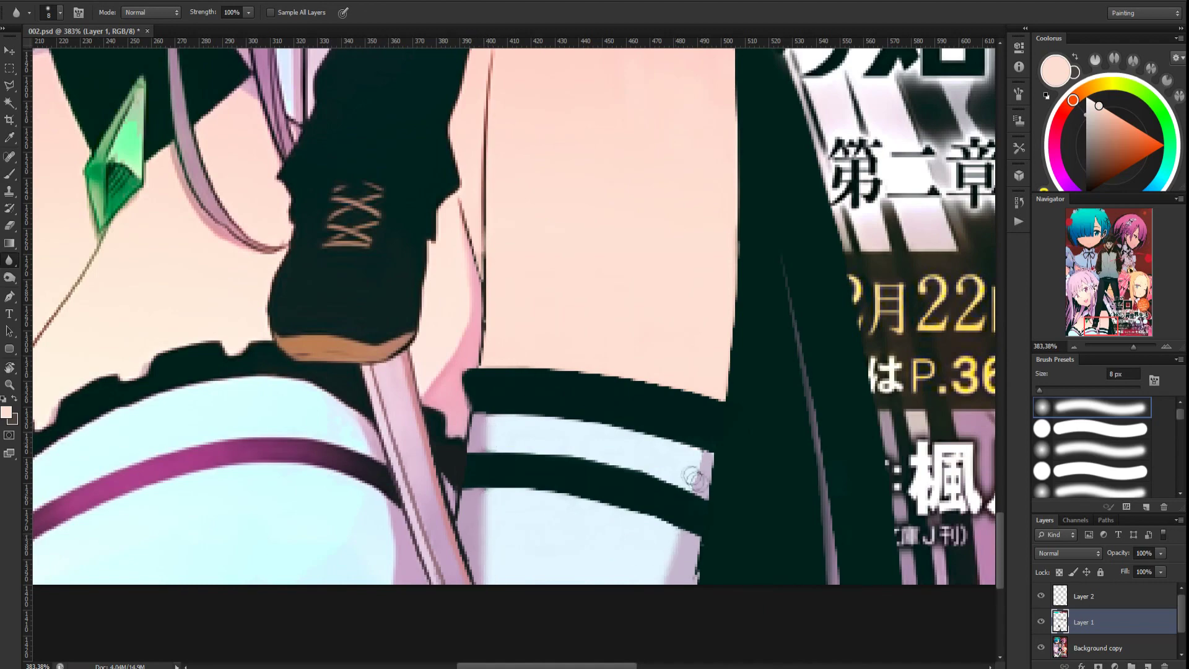
{"action": "scroll", "coordinate": [692, 482], "scroll_direction": "down", "scroll_amount": 8}
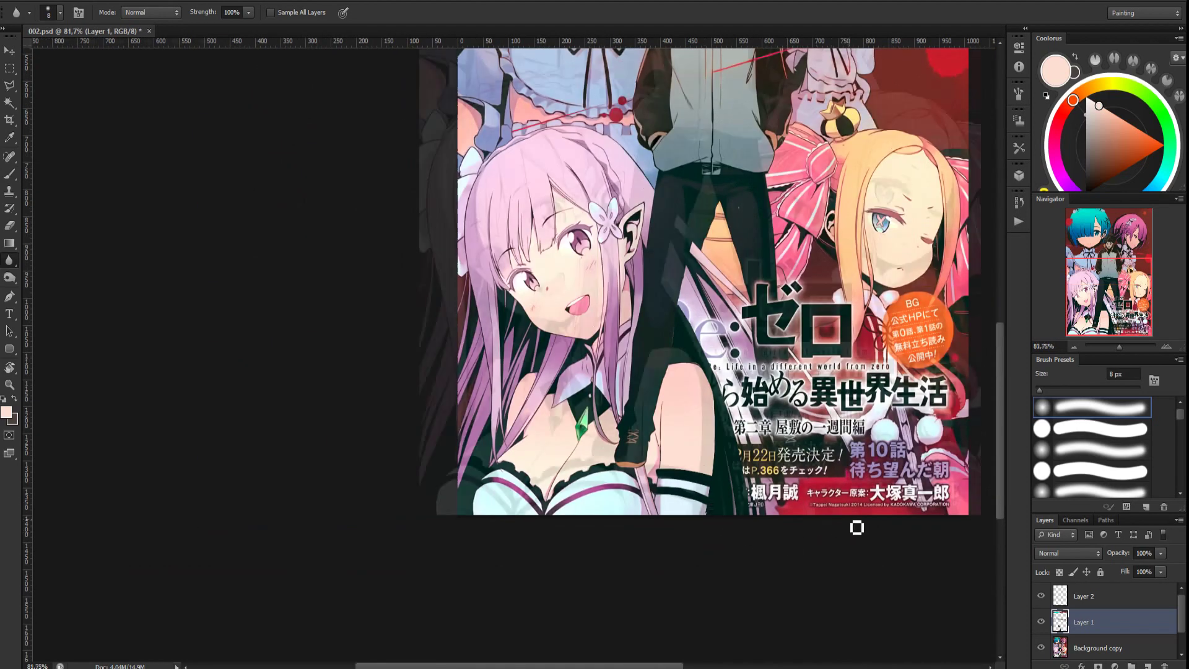
{"action": "scroll", "coordinate": [856, 527], "scroll_direction": "up", "scroll_amount": 3}
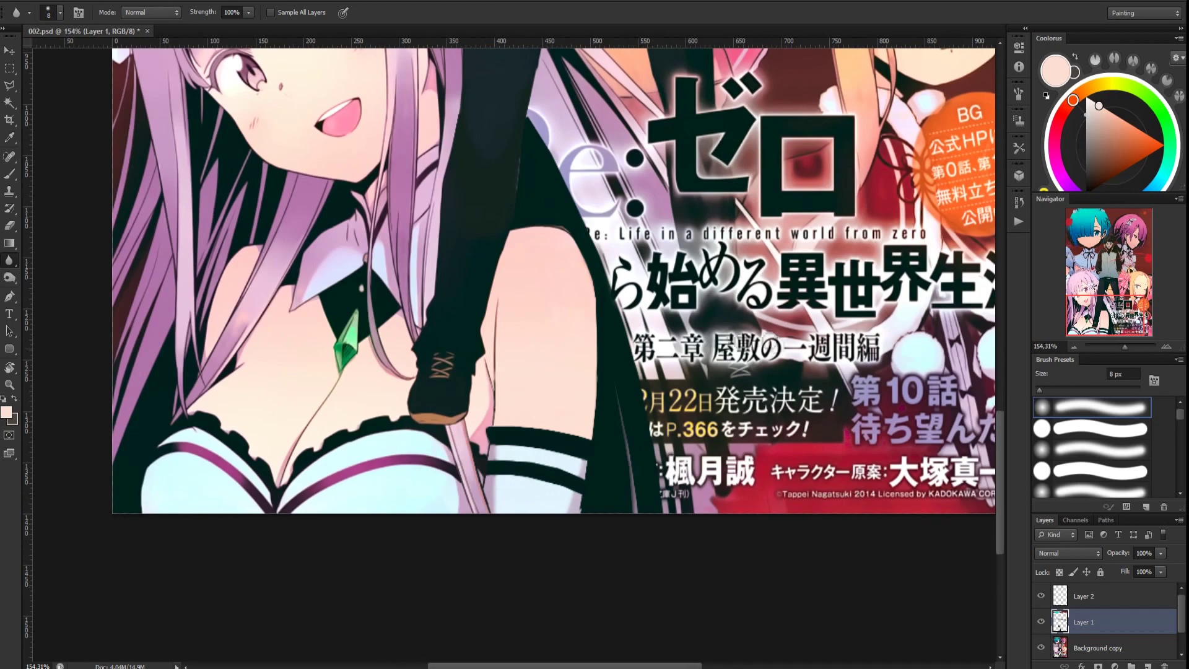
Sample the dark clothing tone and even out the black area above the thigh, beside the trouser leg
{"action": "left_click_drag", "start_coordinate": [672, 379], "coordinate": [493, 453]}
{"action": "scroll", "coordinate": [350, 230], "scroll_direction": "up", "scroll_amount": 3}
{"action": "key", "text": "b"}
{"action": "left_click", "coordinate": [353, 232], "text": "alt"}
{"action": "left_click_drag", "start_coordinate": [352, 234], "coordinate": [343, 335]}
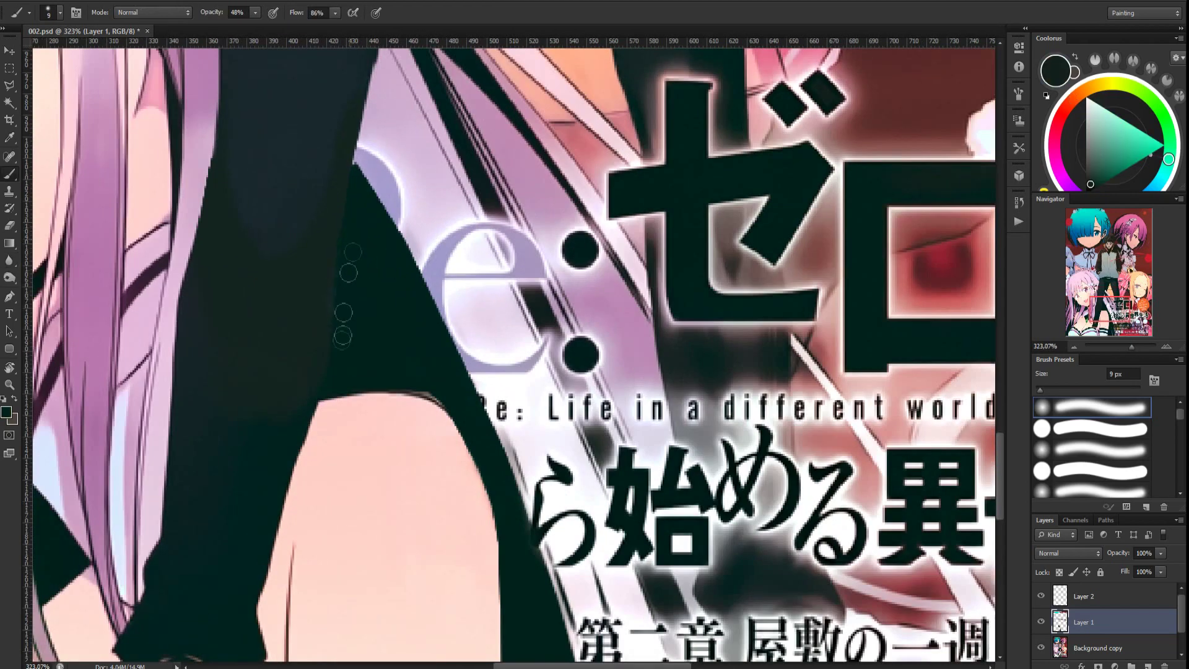
{"action": "scroll", "coordinate": [543, 599], "scroll_direction": "down", "scroll_amount": 5}
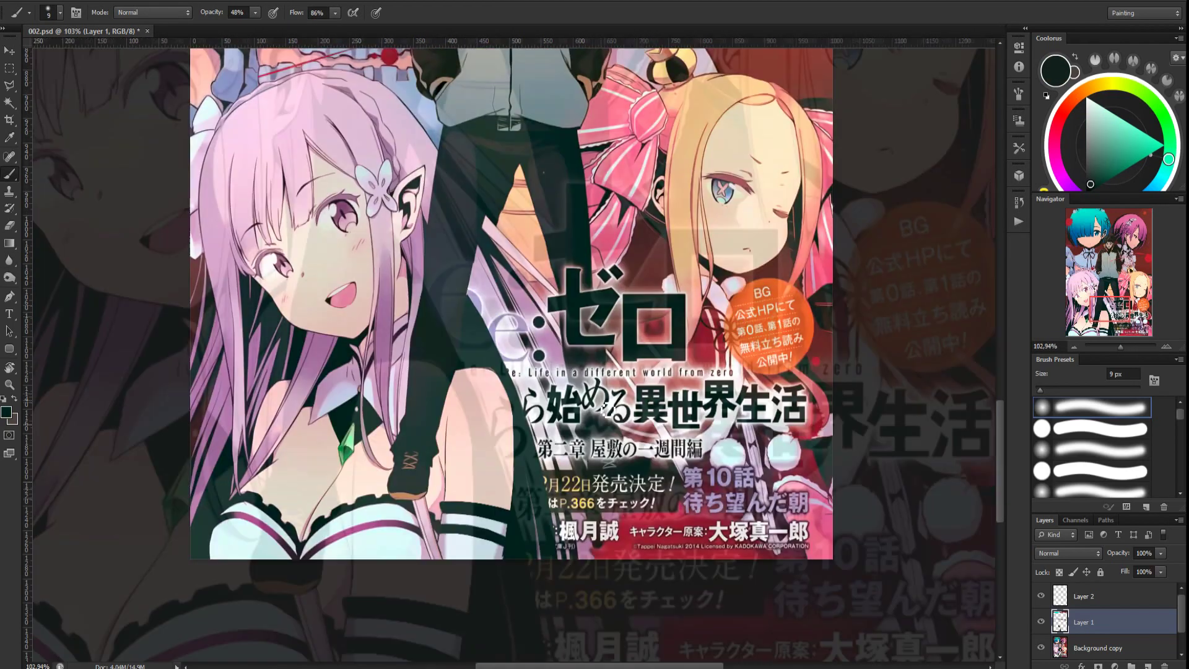
{"action": "scroll", "coordinate": [616, 557], "scroll_direction": "up", "scroll_amount": 1}
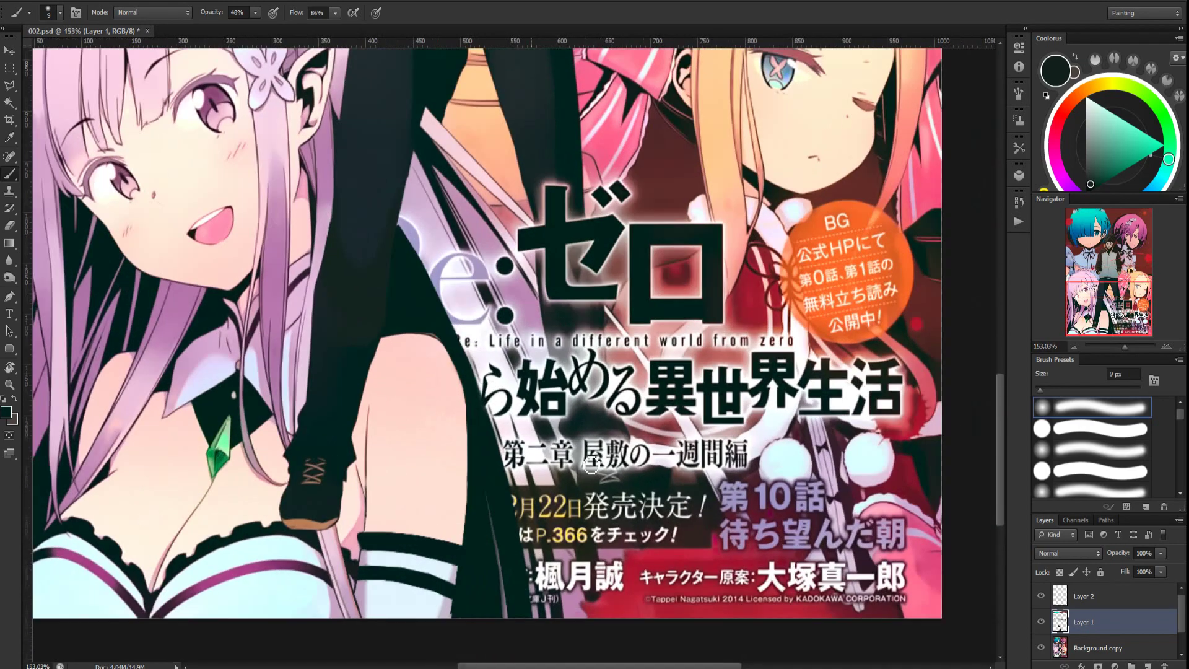
Outline the visible shoe and lower trouser leg and copy them from Background copy to a new layer
{"action": "key", "text": "l"}
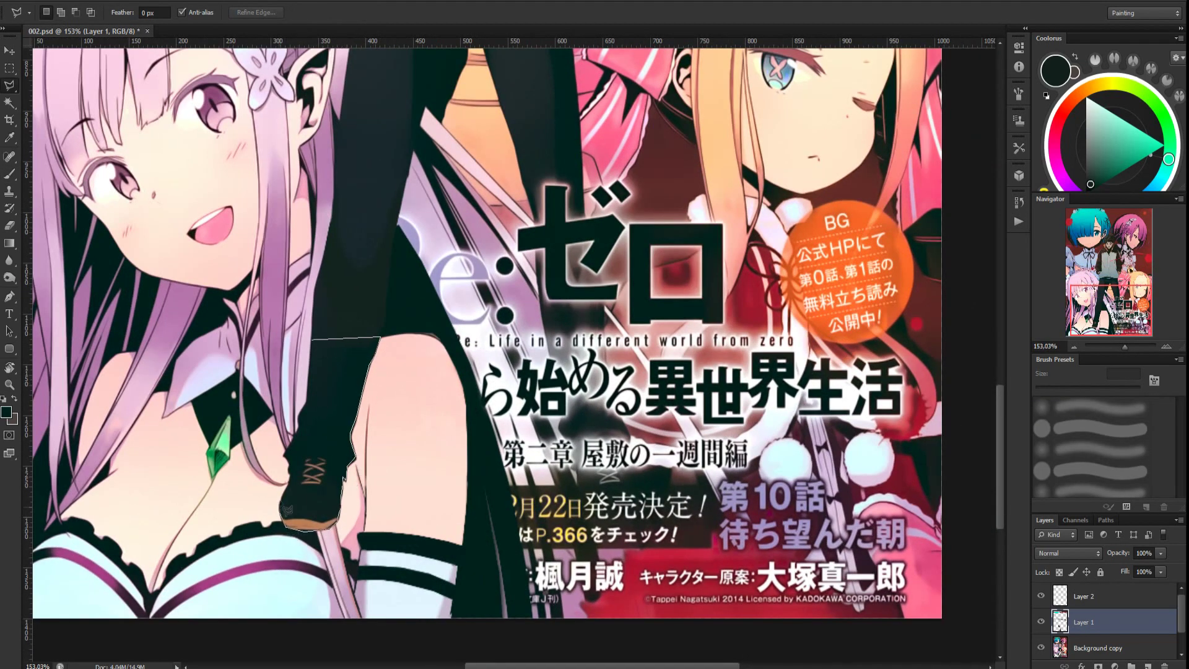
{"action": "double_click", "coordinate": [319, 388]}
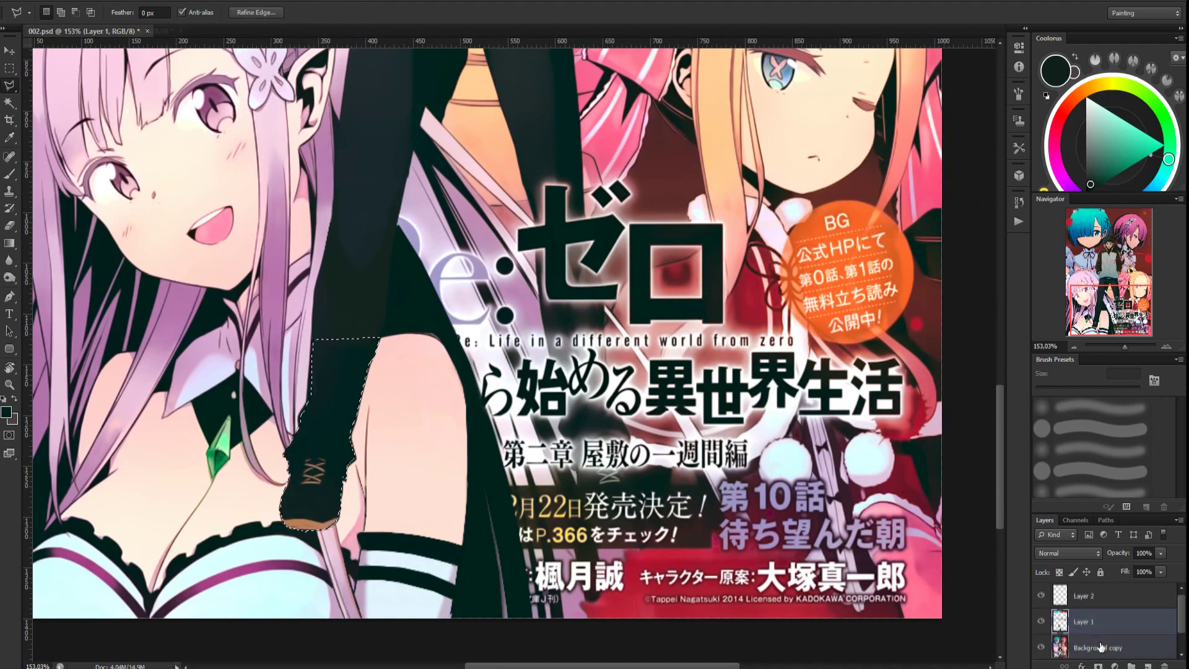
{"action": "left_click", "coordinate": [1040, 622]}
{"action": "left_click", "coordinate": [1041, 621]}
{"action": "left_click", "coordinate": [1089, 646]}
{"action": "key", "text": "ctrl+j"}
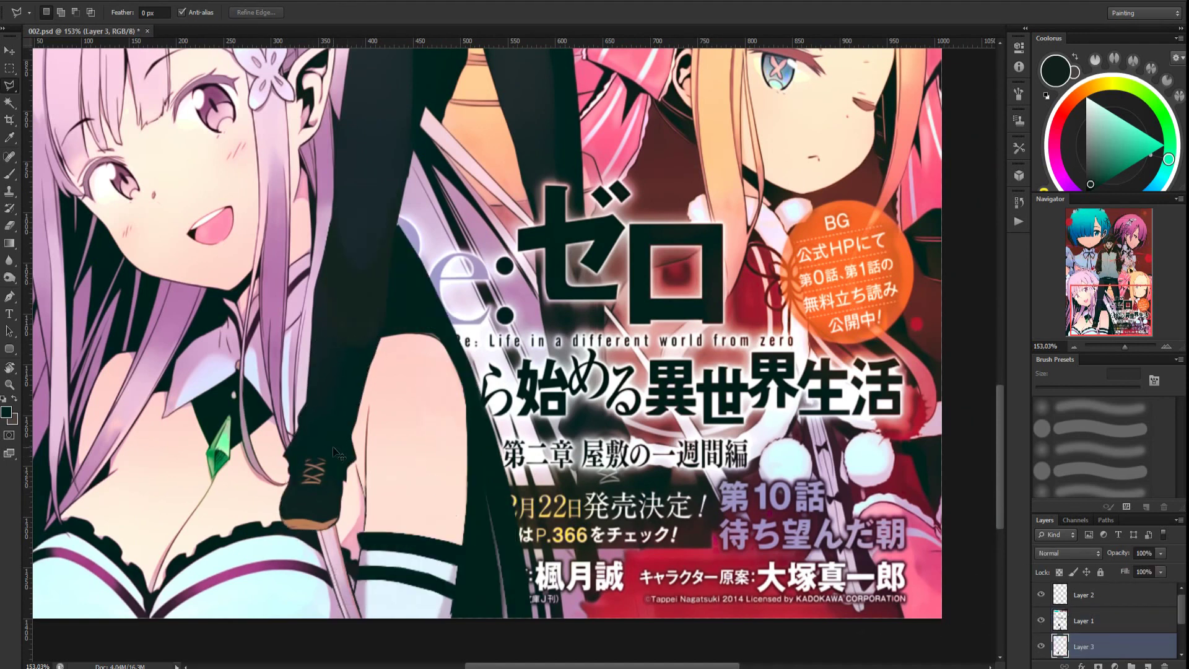
Move the copied lower leg and shoe over the title text below the other leg and flip it horizontally
{"action": "left_click_drag", "start_coordinate": [335, 450], "coordinate": [602, 468], "text": "ctrl"}
{"action": "key", "text": "ctrl+t"}
{"action": "right_click", "coordinate": [601, 466]}
{"action": "left_click", "coordinate": [622, 442]}
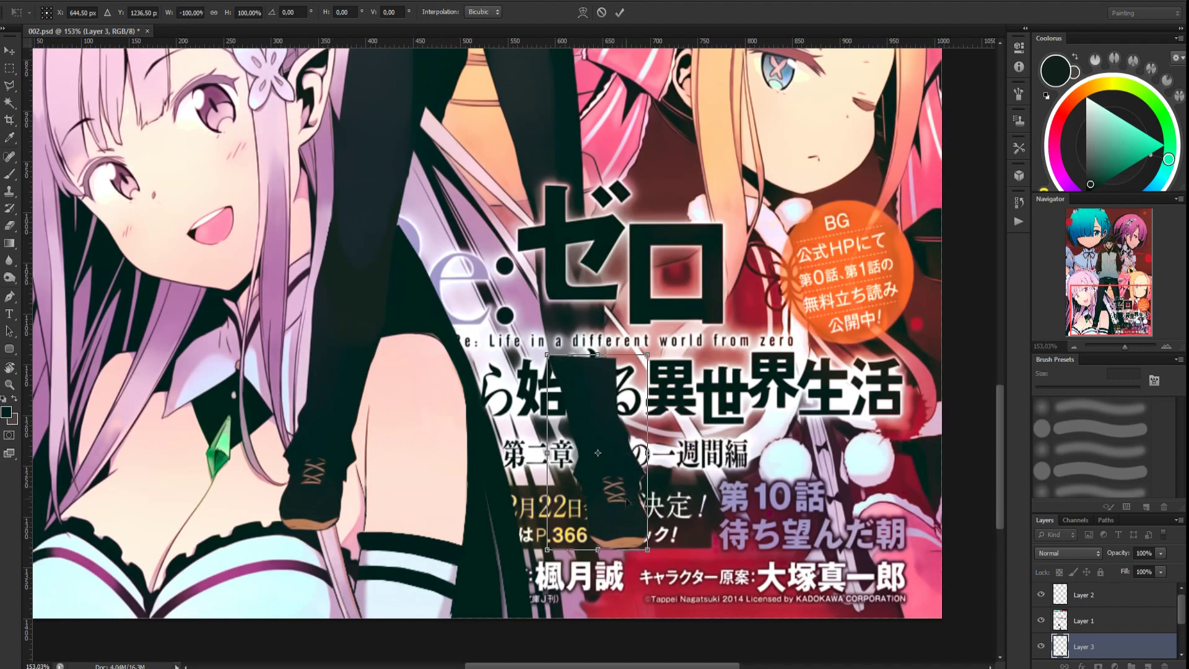
{"action": "key", "text": "Return"}
Add a horizontal guide at the original shoe's sole and align the mirrored shoe with it
{"action": "left_click_drag", "start_coordinate": [626, 508], "coordinate": [612, 465], "text": "ctrl"}
{"action": "left_click_drag", "start_coordinate": [615, 484], "coordinate": [621, 494]}
{"action": "left_click_drag", "start_coordinate": [394, 44], "coordinate": [539, 530]}
{"action": "left_click_drag", "start_coordinate": [600, 438], "coordinate": [602, 437]}
{"action": "scroll", "coordinate": [656, 360], "scroll_direction": "up", "scroll_amount": 3}
Touch up the edges of the mirrored lower leg and shoe on Layer 3 with the eraser and dark brush
{"action": "left_click", "coordinate": [1088, 625], "text": "ctrl"}
{"action": "right_click", "coordinate": [1089, 626]}
{"action": "left_click", "coordinate": [1062, 413]}
{"action": "key", "text": "b"}
{"action": "key", "text": "e"}
{"action": "left_click", "coordinate": [1089, 645]}
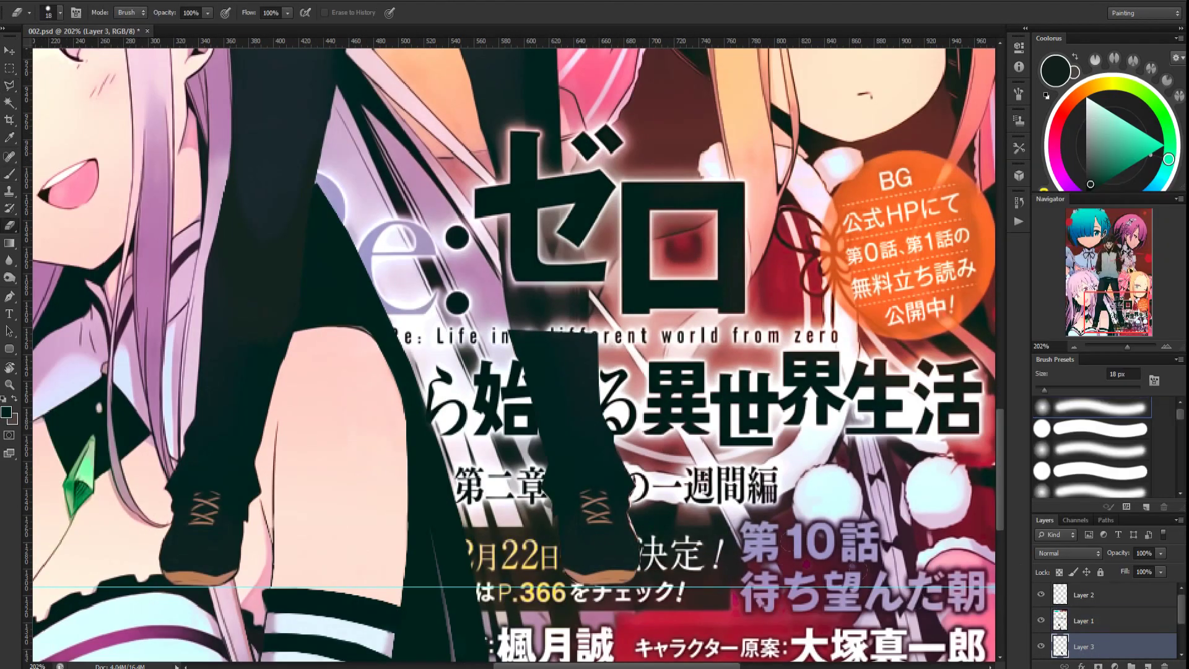
{"action": "key", "text": "b"}
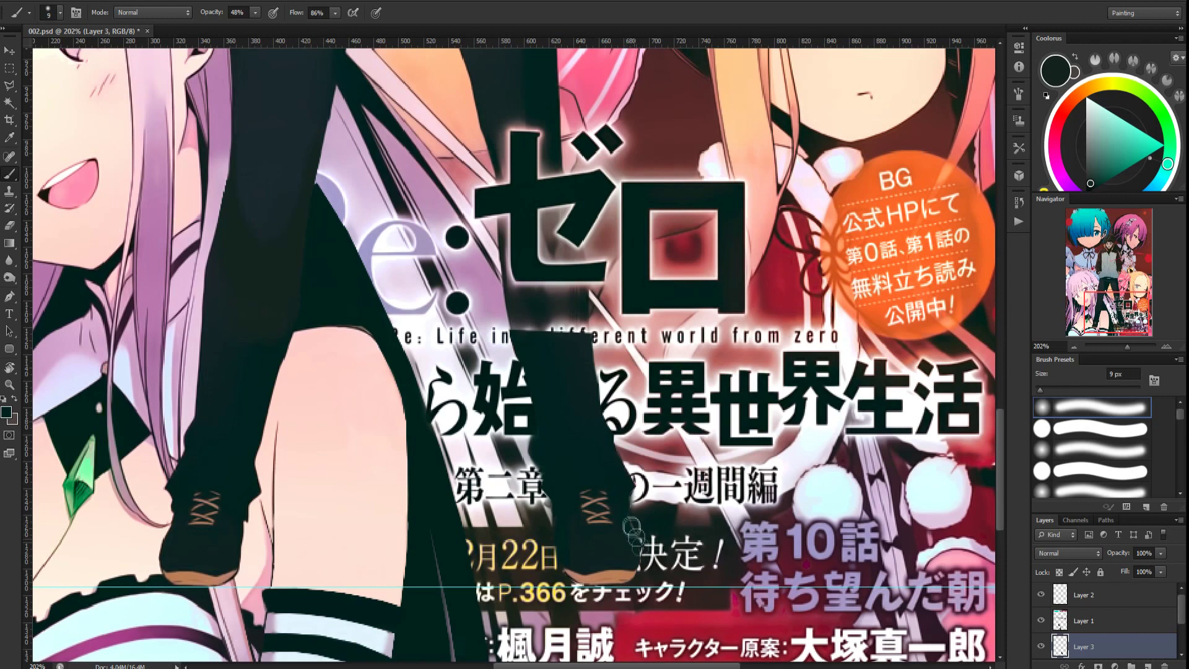
{"action": "left_click_drag", "start_coordinate": [565, 312], "coordinate": [587, 414]}
{"action": "scroll", "coordinate": [573, 337], "scroll_direction": "up", "scroll_amount": 2}
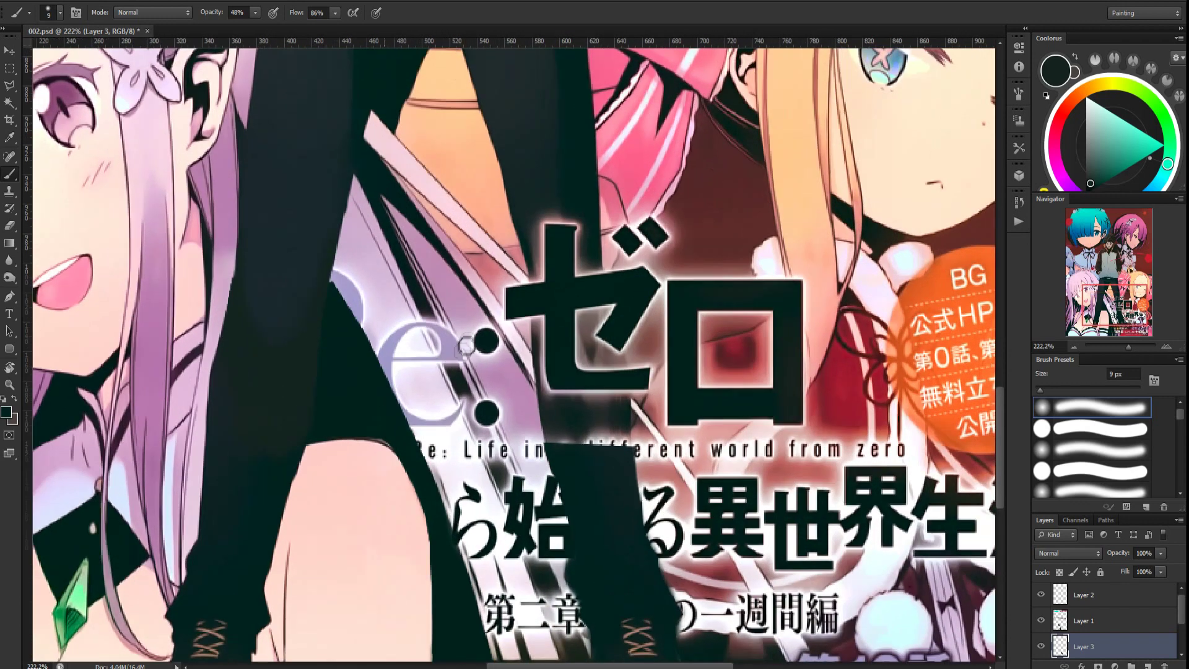
Select the missing stretch of trouser leg over the title, from the upper leg down to the mirrored lower leg
{"action": "key", "text": "l"}
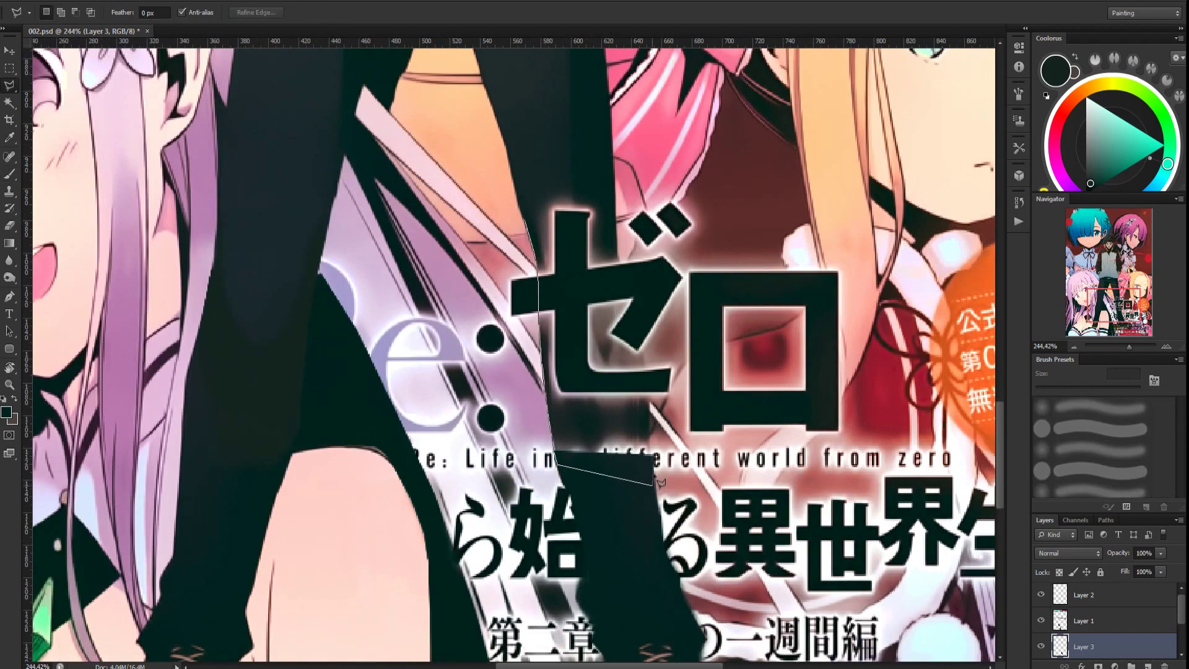
{"action": "left_click", "coordinate": [617, 235]}
{"action": "left_click", "coordinate": [609, 172]}
{"action": "left_click", "coordinate": [577, 161]}
{"action": "left_click", "coordinate": [526, 217]}
Fill the selected leg section with the dark trouser tone, setting the brush to 62% opacity and 100% flow
{"action": "key", "text": "b"}
{"action": "mouse_move", "coordinate": [589, 186]}
{"action": "left_mouse_down"}
{"action": "mouse_move", "coordinate": [598, 327]}
{"action": "mouse_move", "coordinate": [619, 322]}
{"action": "mouse_move", "coordinate": [619, 449]}
{"action": "mouse_move", "coordinate": [641, 449]}
{"action": "left_mouse_up"}
{"action": "left_click_drag", "start_coordinate": [211, 12], "coordinate": [220, 12]}
{"action": "left_click_drag", "start_coordinate": [296, 12], "coordinate": [306, 12]}
{"action": "mouse_move", "coordinate": [628, 472]}
{"action": "left_mouse_down"}
{"action": "mouse_move", "coordinate": [629, 432]}
{"action": "mouse_move", "coordinate": [594, 363]}
{"action": "mouse_move", "coordinate": [549, 192]}
{"action": "mouse_move", "coordinate": [558, 346]}
{"action": "mouse_move", "coordinate": [613, 366]}
{"action": "left_mouse_up"}
{"action": "mouse_move", "coordinate": [529, 296]}
{"action": "left_mouse_down"}
{"action": "mouse_move", "coordinate": [560, 210]}
{"action": "mouse_move", "coordinate": [551, 248]}
{"action": "left_mouse_up"}
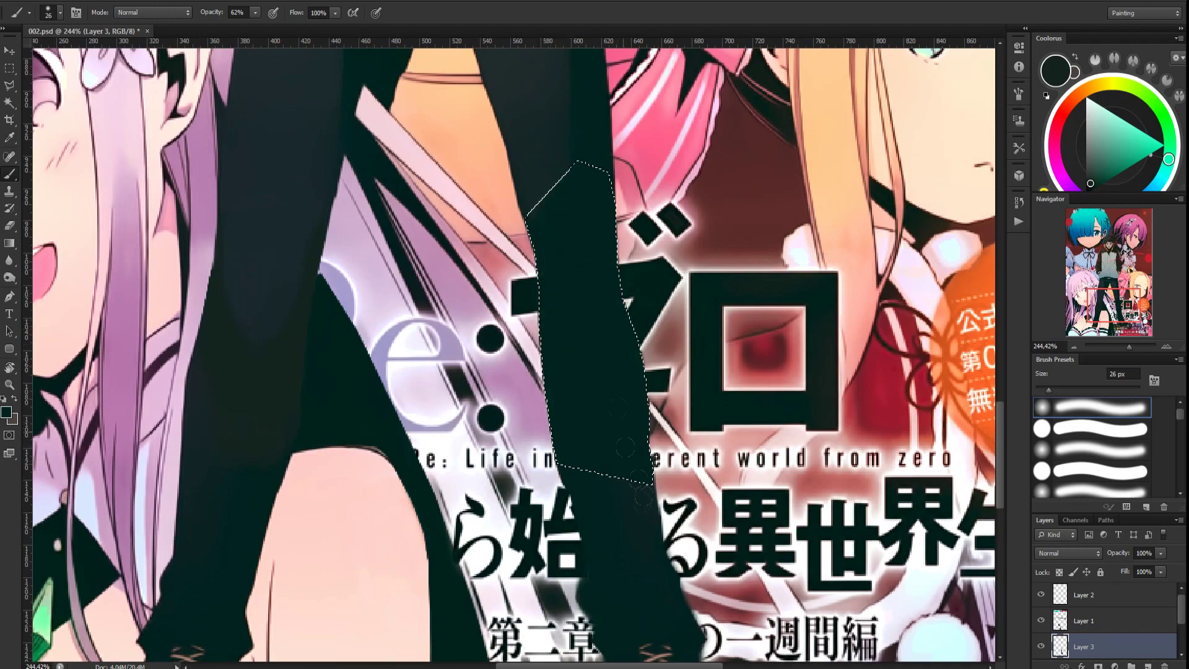
Shade the rebuilt trouser leg with sampled lighter and darker tones to continue the upper leg's shading, and clear the selection
{"action": "scroll", "coordinate": [805, 532], "scroll_direction": "down", "scroll_amount": 4}
{"action": "scroll", "coordinate": [722, 371], "scroll_direction": "up", "scroll_amount": 2}
{"action": "left_click", "coordinate": [615, 218], "text": "alt"}
{"action": "mouse_move", "coordinate": [638, 304]}
{"action": "left_mouse_down"}
{"action": "mouse_move", "coordinate": [644, 403]}
{"action": "mouse_move", "coordinate": [664, 397]}
{"action": "left_mouse_up"}
{"action": "key", "text": "ctrl+d"}
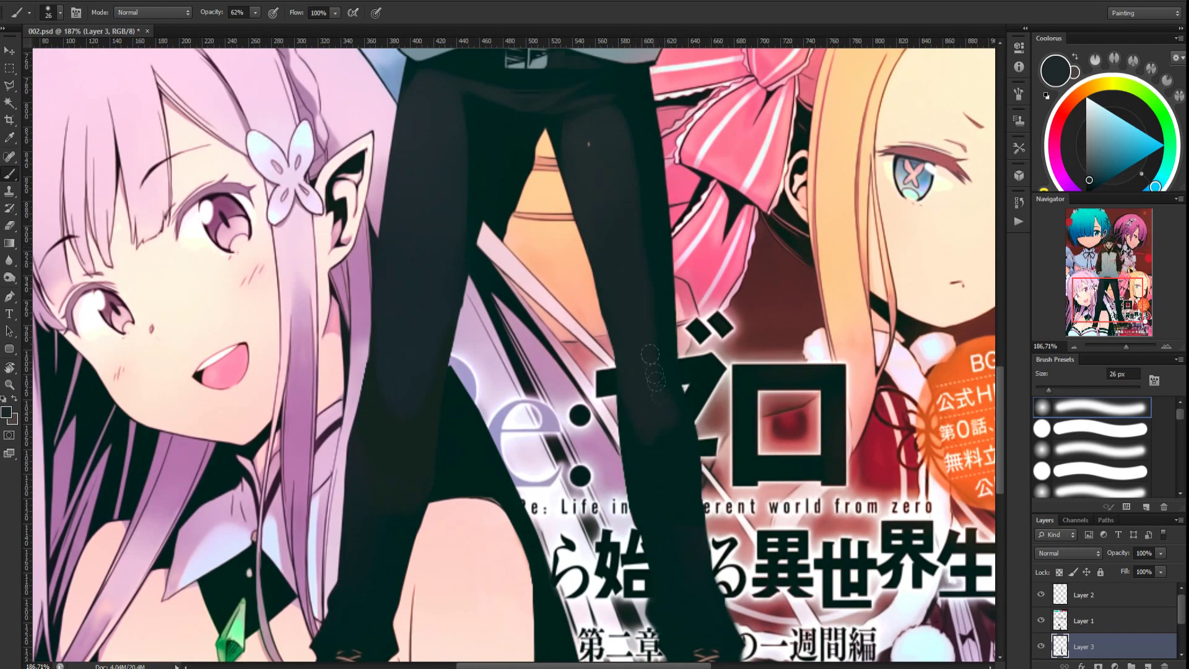
{"action": "left_click", "coordinate": [675, 496], "text": "alt"}
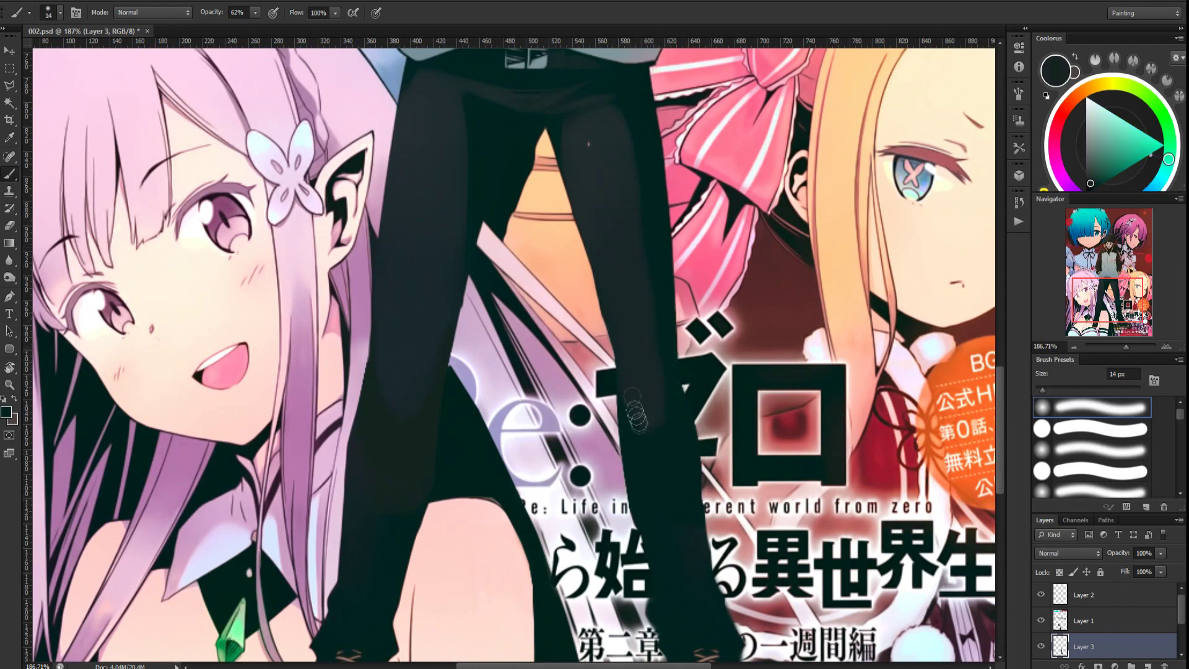
{"action": "left_click", "coordinate": [645, 408], "text": "alt"}
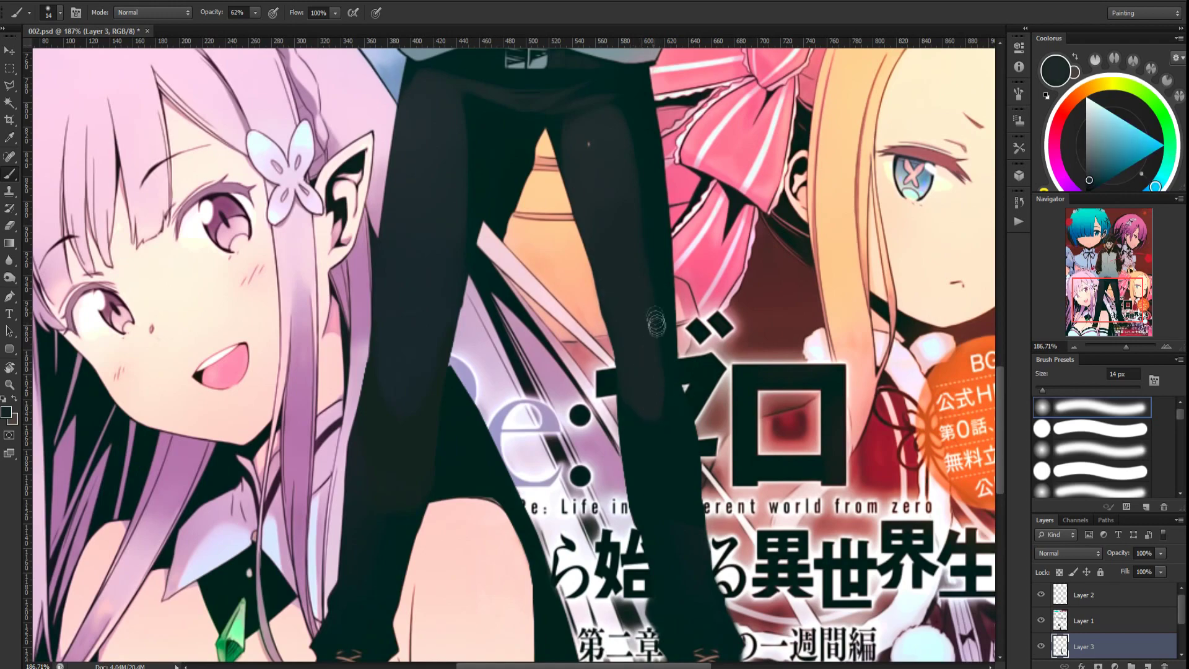
{"action": "left_click", "coordinate": [664, 438], "text": "alt"}
{"action": "scroll", "coordinate": [663, 430], "scroll_direction": "down", "scroll_amount": 5}
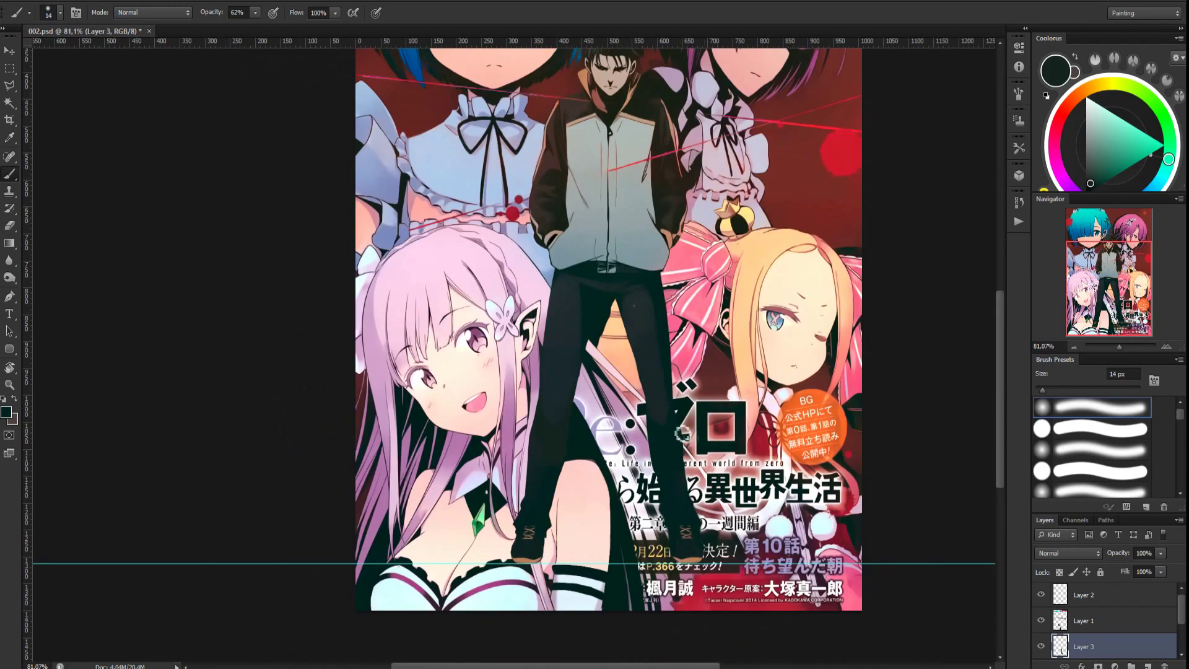
Select the dark red background area between the pink bow, the blonde hair and the rebuilt trouser leg
{"action": "scroll", "coordinate": [683, 438], "scroll_direction": "up", "scroll_amount": 6}
{"action": "scroll", "coordinate": [668, 418], "scroll_direction": "down", "scroll_amount": 3}
{"action": "scroll", "coordinate": [719, 431], "scroll_direction": "up", "scroll_amount": 4}
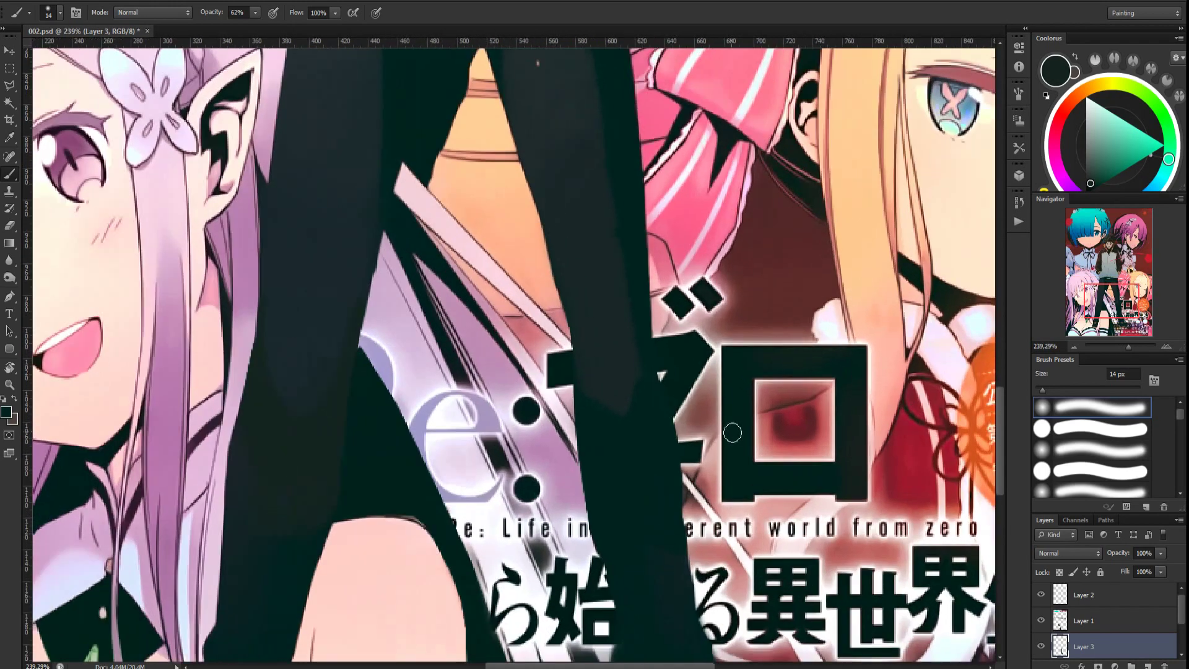
{"action": "key", "text": "l"}
{"action": "left_click", "coordinate": [686, 499]}
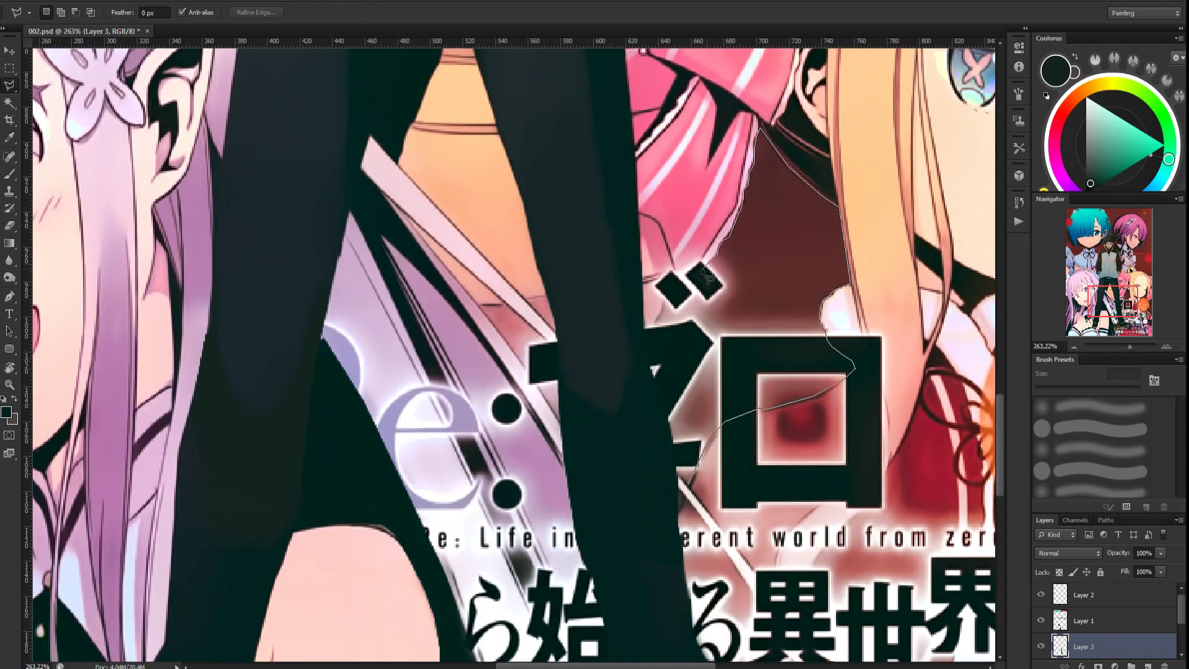
{"action": "left_click", "coordinate": [676, 475]}
{"action": "left_click", "coordinate": [687, 485]}
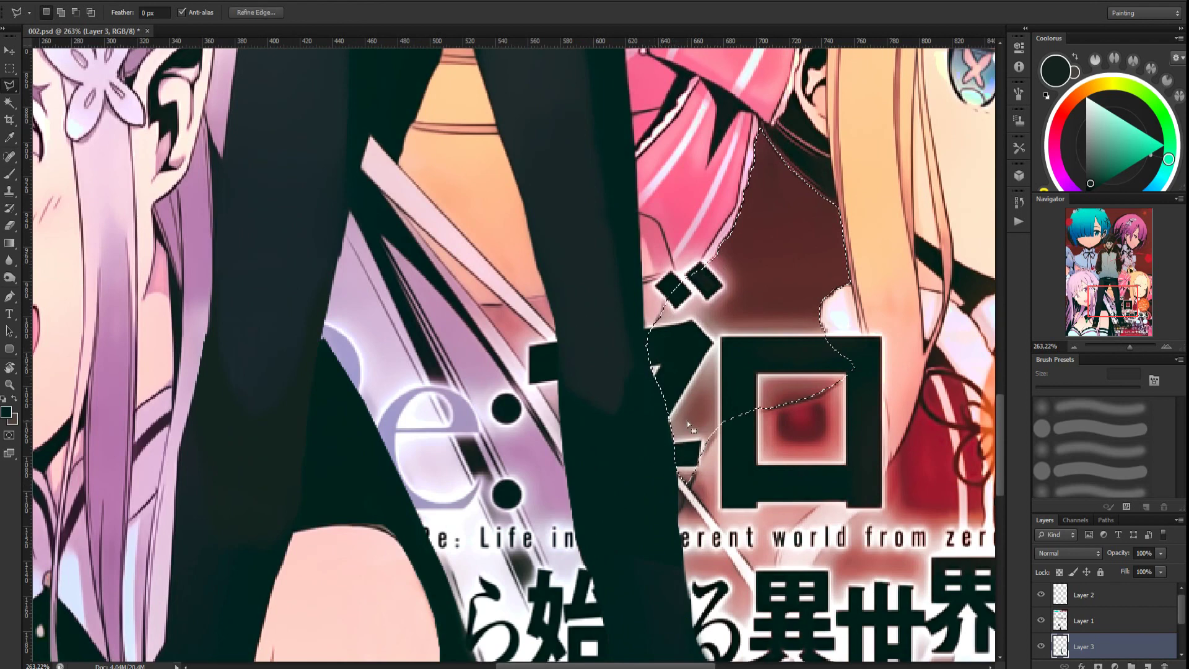
Create a new layer, paint the selected background area with sampled dark red, and clear the selection
{"action": "key", "text": "ctrl+alt+shift+n"}
{"action": "key", "text": "b"}
{"action": "left_click", "coordinate": [789, 271], "text": "alt"}
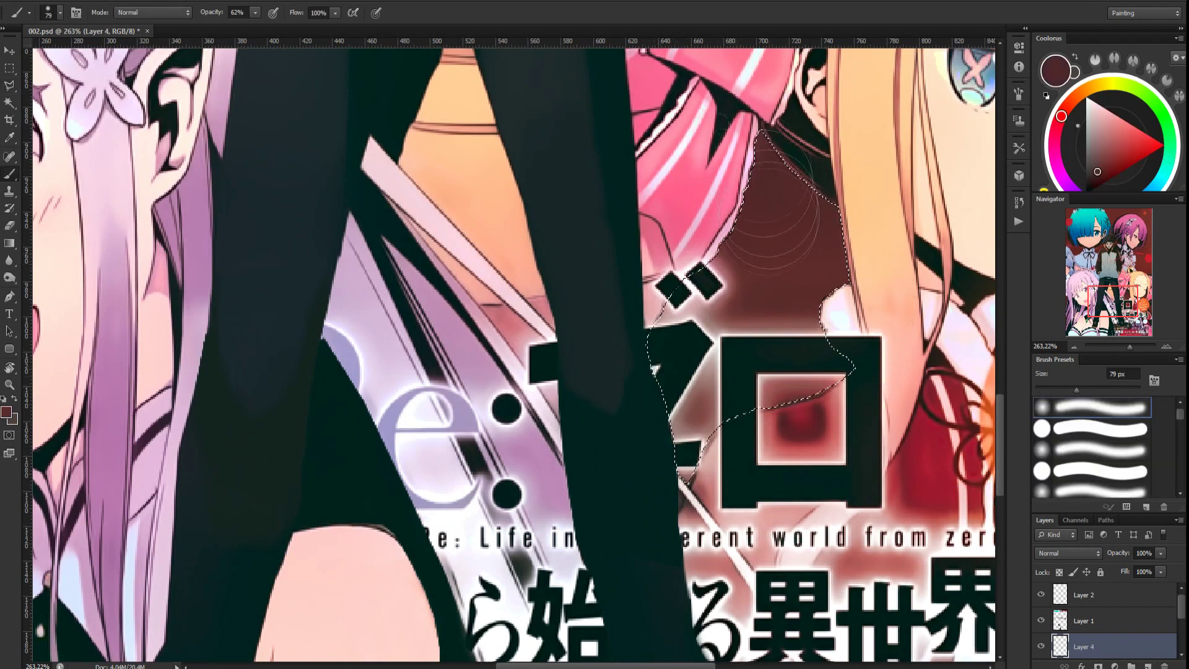
{"action": "mouse_move", "coordinate": [765, 272]}
{"action": "left_mouse_down"}
{"action": "mouse_move", "coordinate": [671, 453]}
{"action": "mouse_move", "coordinate": [793, 323]}
{"action": "mouse_move", "coordinate": [810, 266]}
{"action": "mouse_move", "coordinate": [703, 372]}
{"action": "mouse_move", "coordinate": [768, 330]}
{"action": "left_mouse_up"}
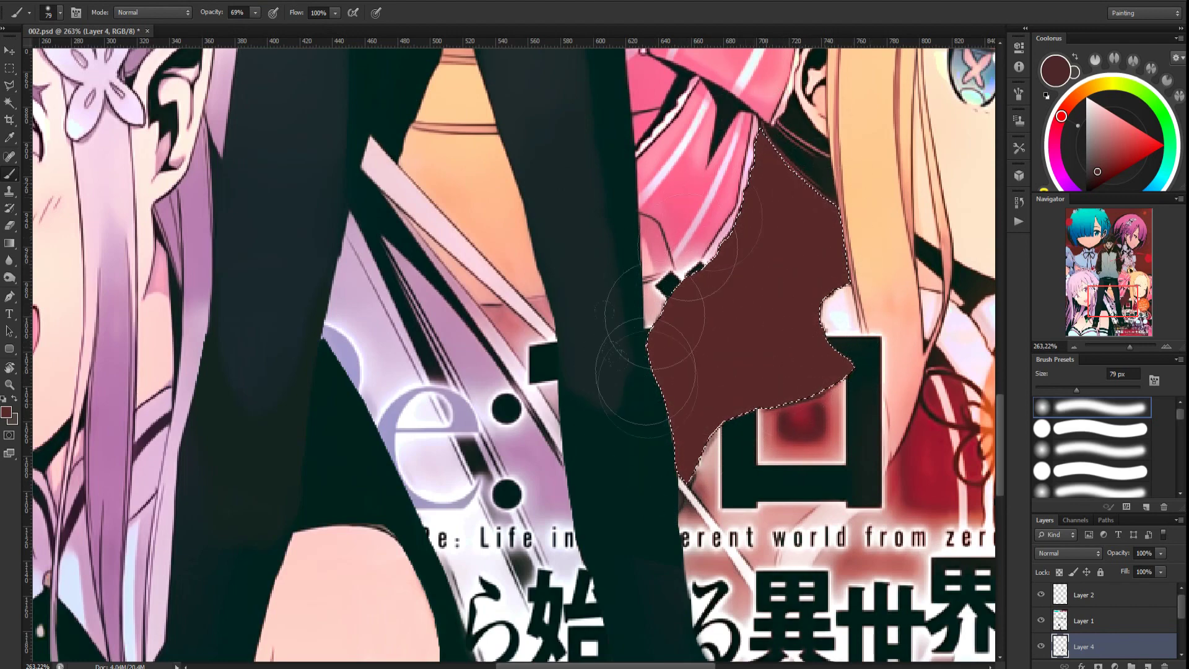
{"action": "left_click", "coordinate": [1041, 646]}
{"action": "left_click", "coordinate": [1042, 645]}
{"action": "key", "text": "ctrl+d"}
Refine the rebuilt trouser leg's edge against the dark red background with tones sampled from both sides
{"action": "scroll", "coordinate": [913, 362], "scroll_direction": "down", "scroll_amount": 8}
{"action": "scroll", "coordinate": [657, 495], "scroll_direction": "up", "scroll_amount": 5}
{"action": "scroll", "coordinate": [499, 458], "scroll_direction": "up", "scroll_amount": 3}
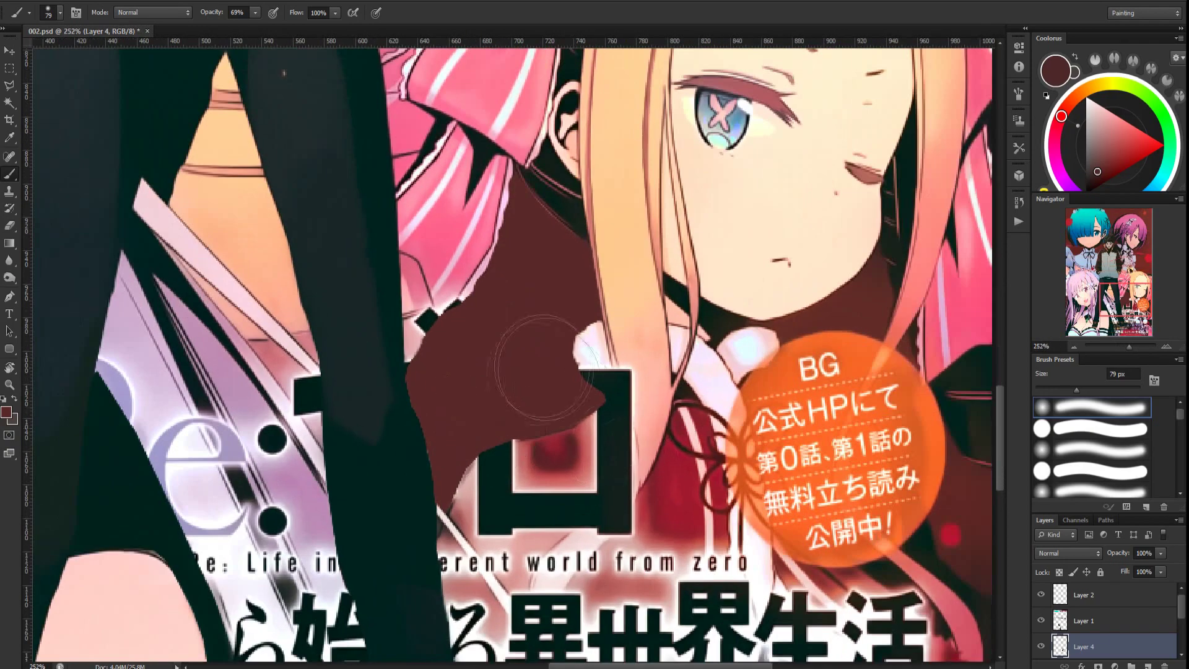
{"action": "left_click", "coordinate": [402, 431], "text": "alt"}
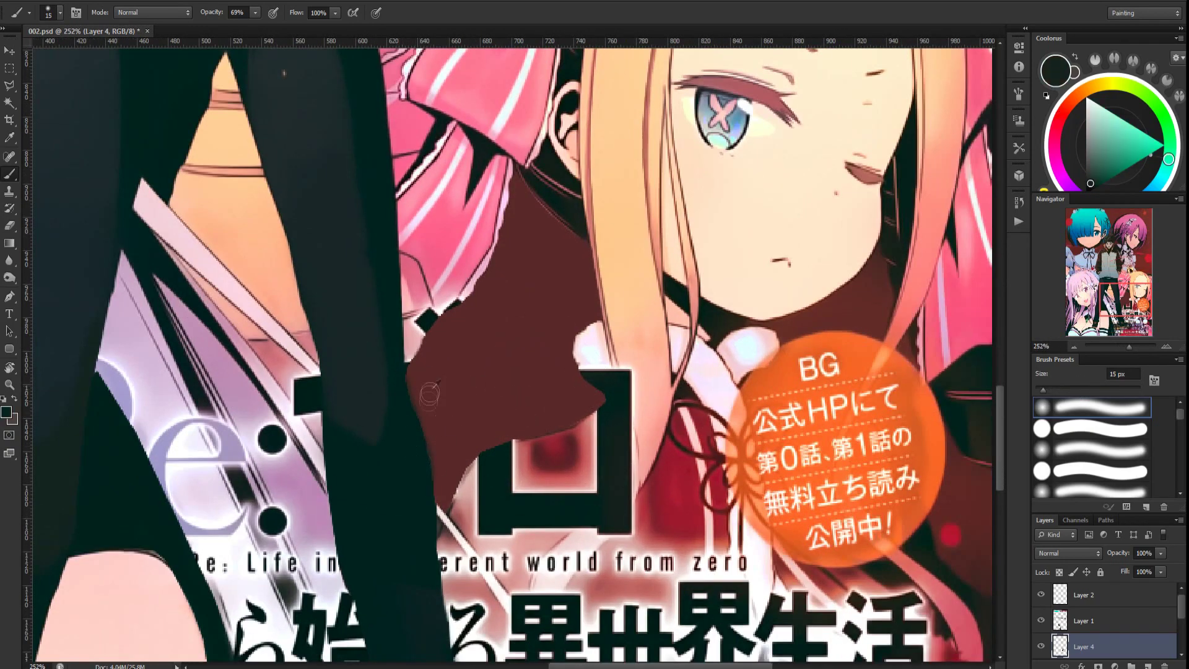
{"action": "left_click", "coordinate": [430, 394], "text": "alt"}
{"action": "left_click_drag", "start_coordinate": [1043, 389], "coordinate": [1035, 390]}
{"action": "left_click", "coordinate": [404, 382], "text": "alt"}
Select the reddish patch between the pale hair strands and the rebuilt leg, and paint it with sampled dusty pink
{"action": "scroll", "coordinate": [326, 425], "scroll_direction": "up", "scroll_amount": 3}
{"action": "key", "text": "l"}
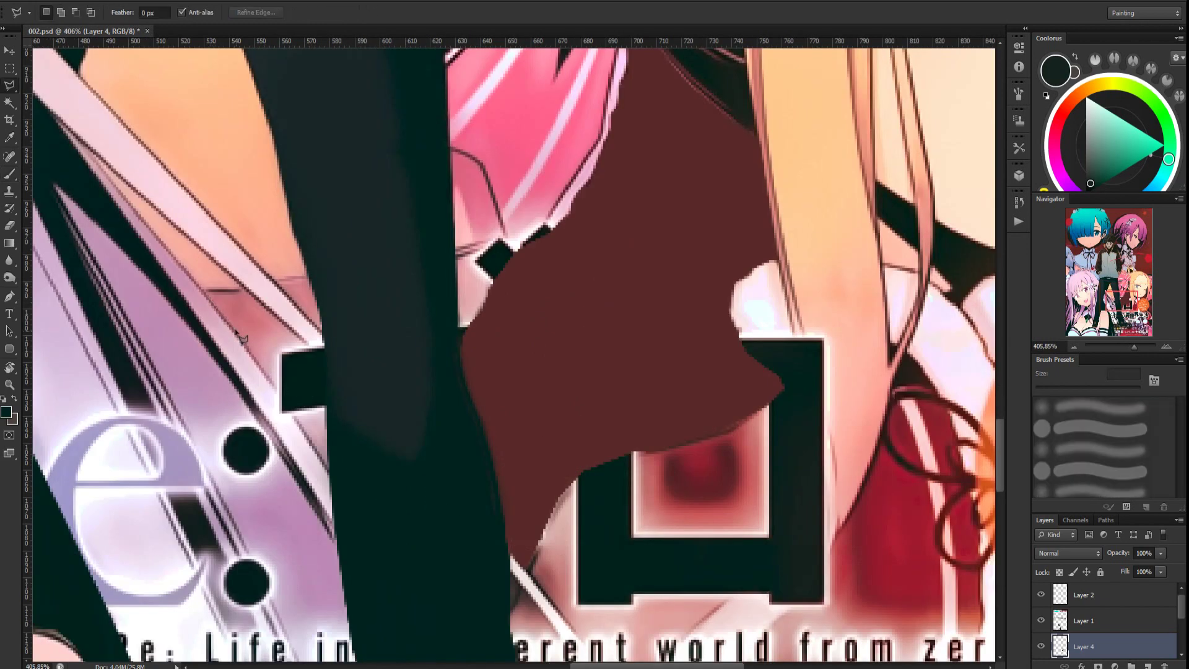
{"action": "left_click", "coordinate": [209, 297]}
{"action": "left_click", "coordinate": [247, 292]}
{"action": "key", "text": "b"}
{"action": "left_click", "coordinate": [263, 322], "text": "alt"}
{"action": "left_click_drag", "start_coordinate": [1035, 390], "coordinate": [1045, 390]}
{"action": "mouse_move", "coordinate": [316, 434]}
{"action": "left_mouse_down"}
{"action": "mouse_move", "coordinate": [297, 365]}
{"action": "mouse_move", "coordinate": [303, 394]}
{"action": "left_mouse_up"}
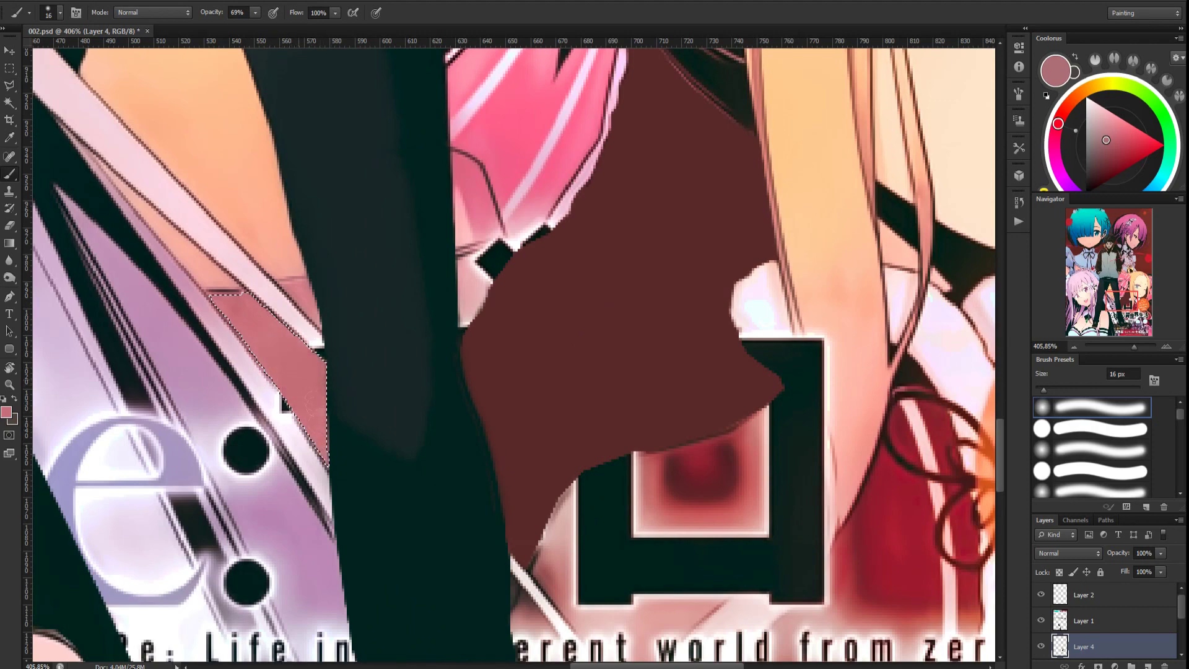
{"action": "key", "text": "ctrl+d"}
Extend the pale hair strand's tip to the trouser leg with a 1 px brush and sampled pale pink
{"action": "key", "text": "l"}
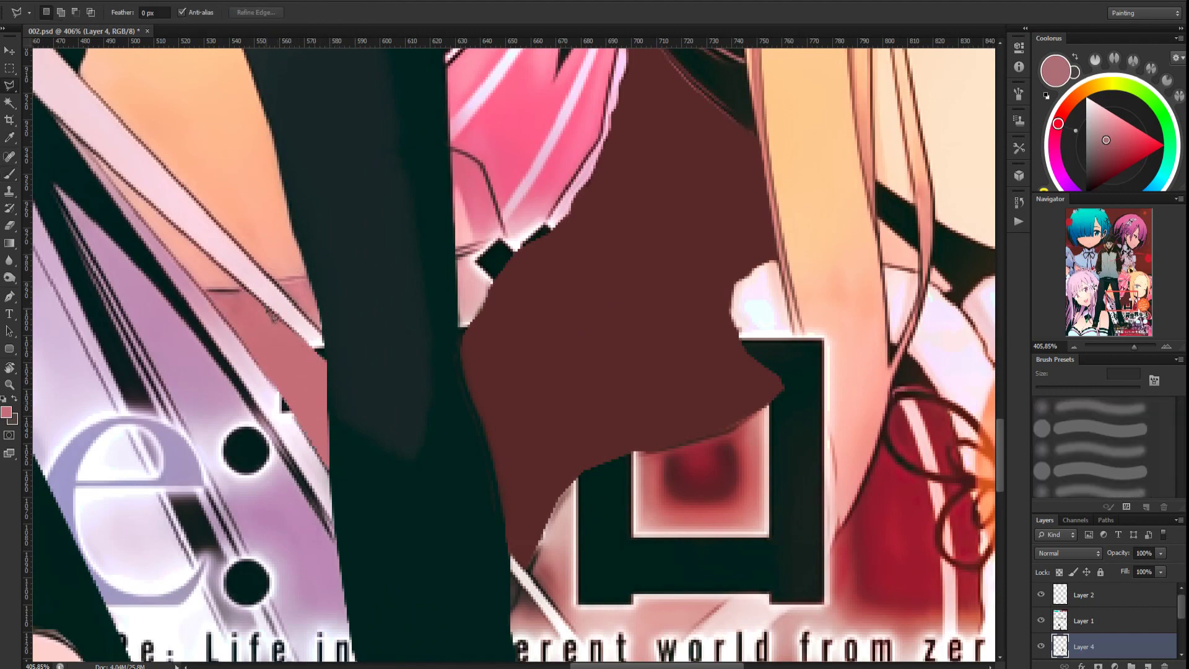
{"action": "key", "text": "b"}
{"action": "key", "text": "e"}
{"action": "key", "text": "r"}
{"action": "mouse_move", "coordinate": [322, 355]}
{"action": "left_mouse_down"}
{"action": "mouse_move", "coordinate": [392, 255]}
{"action": "mouse_move", "coordinate": [533, 462]}
{"action": "left_mouse_up"}
{"action": "key", "text": "b"}
{"action": "scroll", "coordinate": [593, 404], "scroll_direction": "up", "scroll_amount": 2}
{"action": "left_click", "coordinate": [468, 260], "text": "alt"}
{"action": "left_click", "coordinate": [497, 372], "text": "alt"}
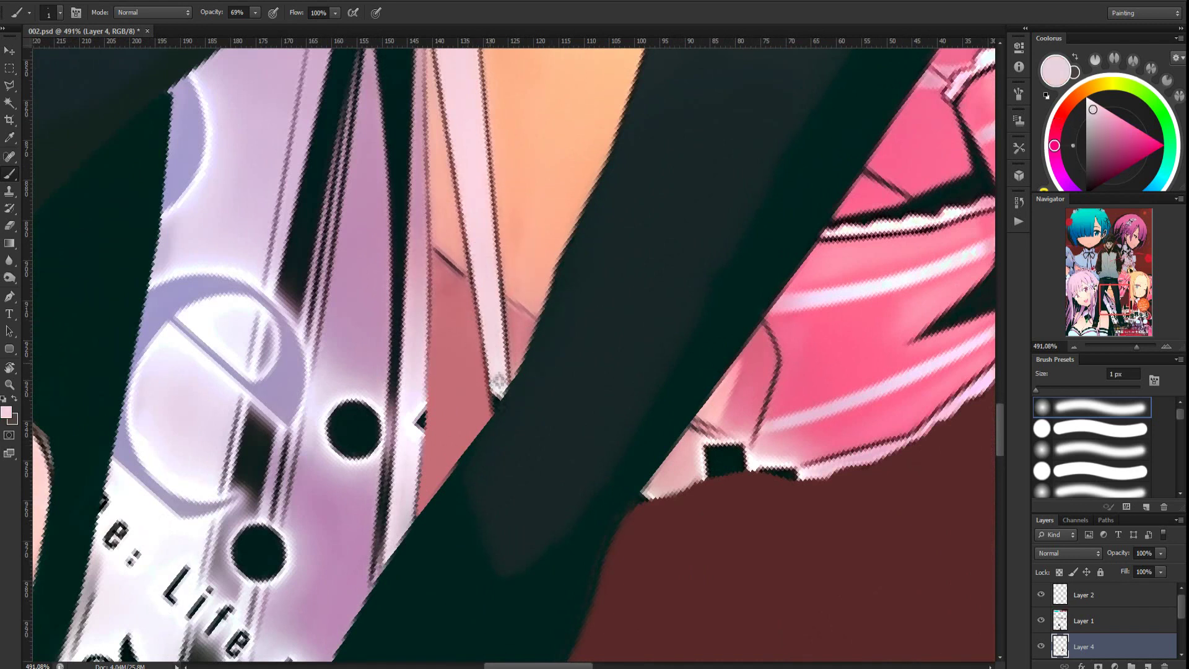
{"action": "left_click", "coordinate": [517, 403], "text": "alt"}
{"action": "left_click", "coordinate": [495, 367], "text": "alt"}
Redraw the pale hair strand's outlines beside the trouser leg with sampled dark and neighbouring tones
{"action": "left_click", "coordinate": [563, 255], "text": "alt"}
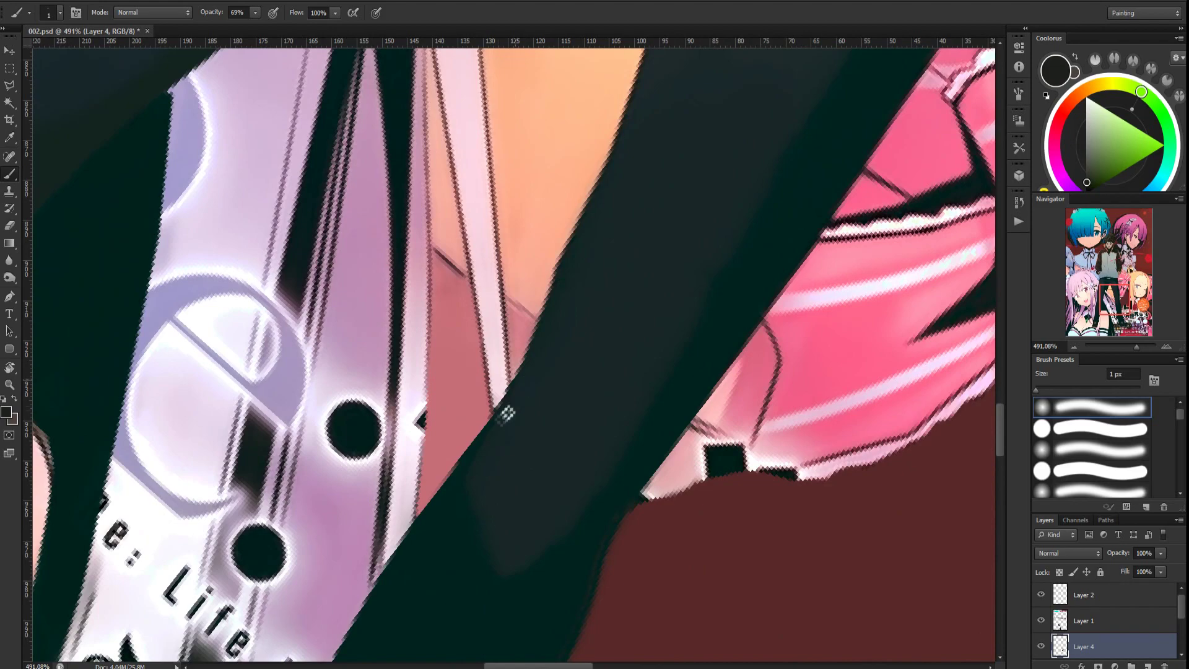
{"action": "left_click_drag", "start_coordinate": [489, 344], "coordinate": [519, 335]}
{"action": "left_click", "coordinate": [515, 156], "text": "alt"}
{"action": "left_click", "coordinate": [495, 275], "text": "alt"}
{"action": "left_click", "coordinate": [488, 334], "text": "alt"}
{"action": "left_click_drag", "start_coordinate": [501, 336], "coordinate": [500, 361]}
{"action": "left_click", "coordinate": [494, 269], "text": "alt"}
{"action": "left_click_drag", "start_coordinate": [504, 292], "coordinate": [505, 330]}
{"action": "key", "text": "r"}
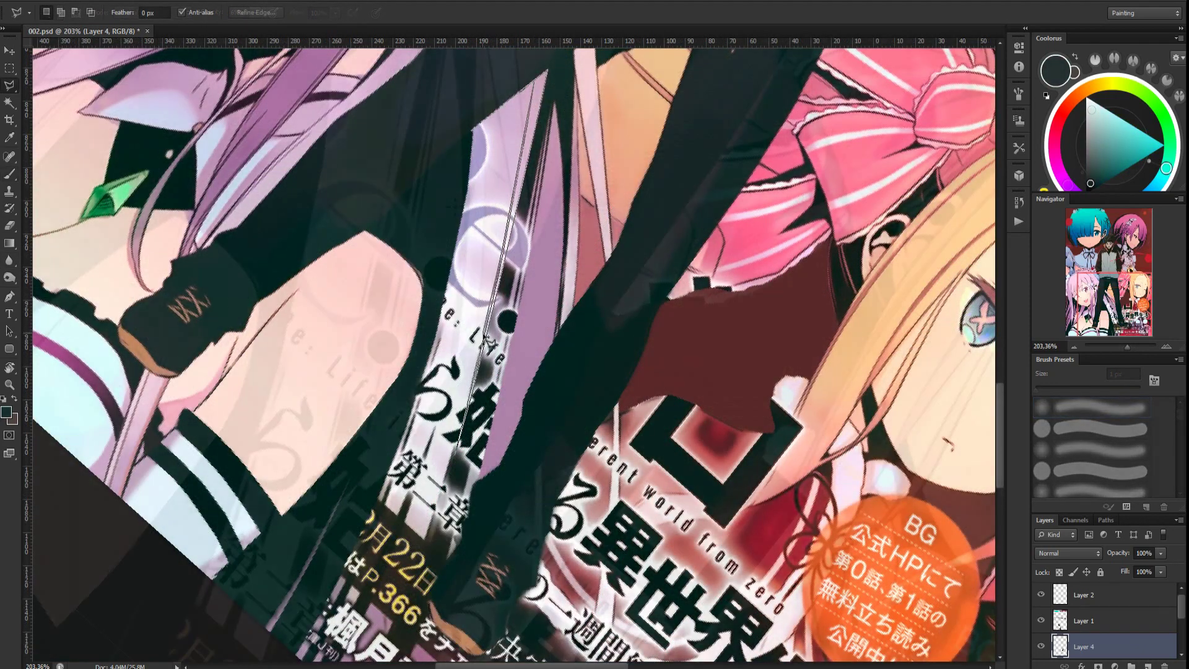
Select the pale hair strands between the trouser legs with the Polygonal Lasso, down to the poster's lower edge
{"action": "scroll", "coordinate": [514, 351], "scroll_direction": "down", "scroll_amount": 3}
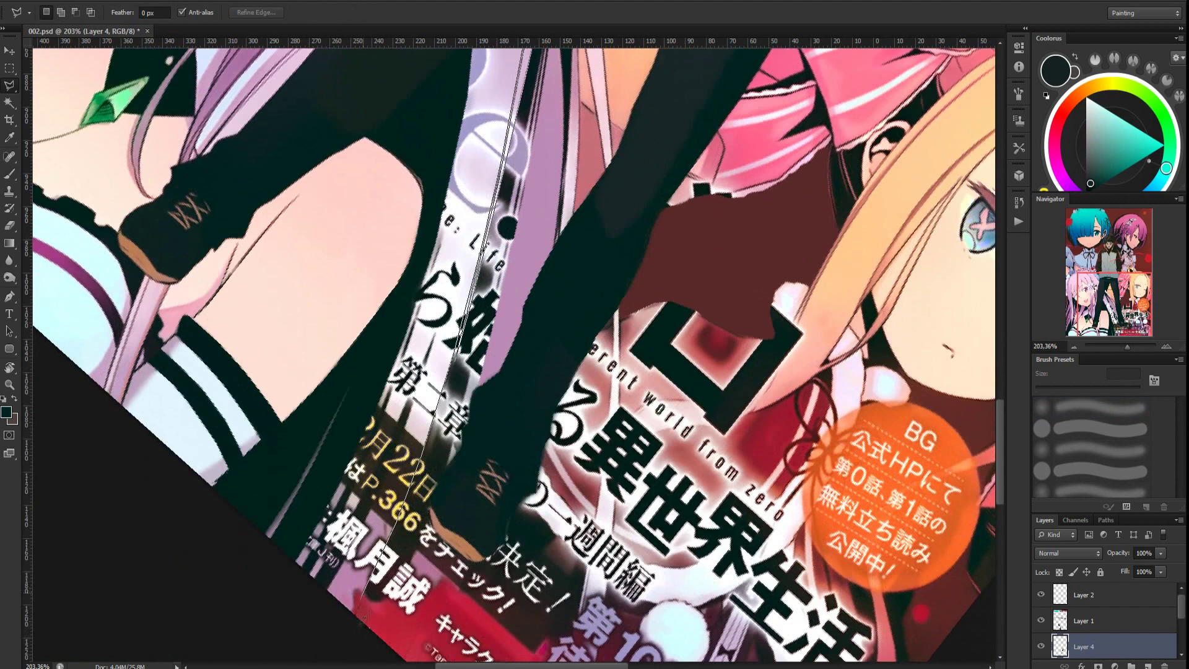
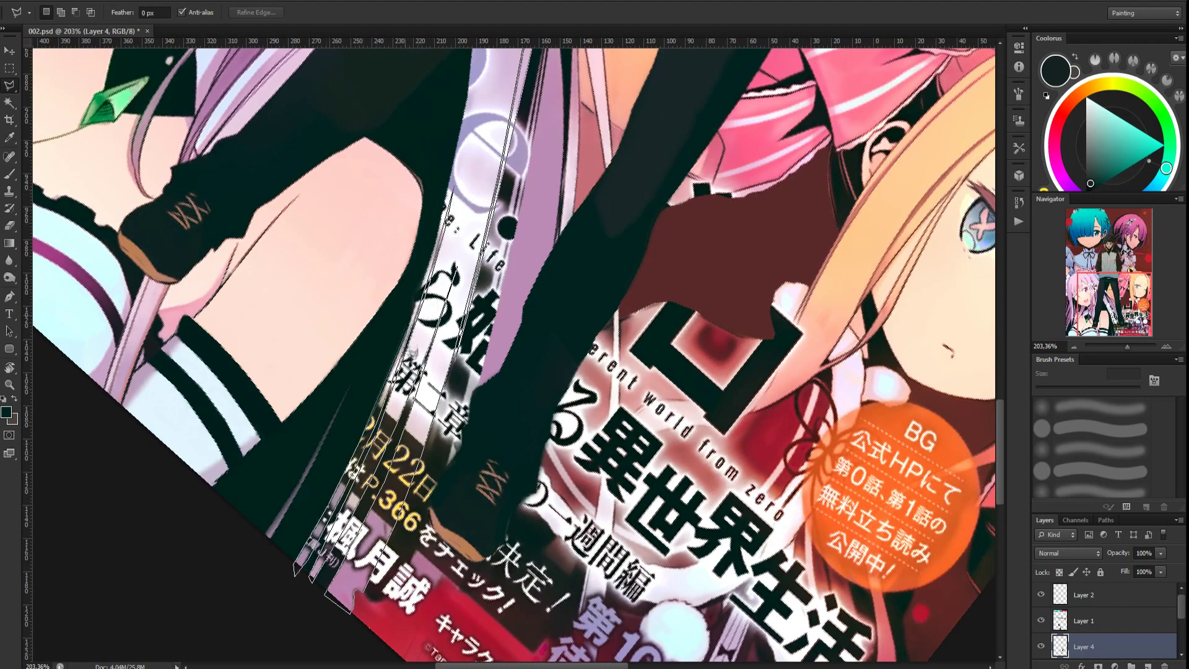
{"action": "scroll", "coordinate": [473, 115], "scroll_direction": "up", "scroll_amount": 2}
{"action": "left_click", "coordinate": [473, 78]}
Edit the gradient's colour stops for the selected hair, using lilac and near-white tones
{"action": "scroll", "coordinate": [487, 117], "scroll_direction": "down", "scroll_amount": 3}
{"action": "left_click", "coordinate": [10, 244]}
{"action": "left_click", "coordinate": [57, 13]}
{"action": "left_click", "coordinate": [127, 314]}
{"action": "left_click", "coordinate": [88, 162]}
{"action": "left_click", "coordinate": [86, 60]}
{"action": "left_click", "coordinate": [260, 314]}
{"action": "left_click", "coordinate": [274, 412]}
{"action": "left_click", "coordinate": [391, 314]}
{"action": "left_click", "coordinate": [534, 149]}
{"action": "left_click", "coordinate": [379, 114]}
Straighten the rotated canvas and try filling the selected hair strands with the gradient from their upper part toward the poster's lower edge
{"action": "key", "text": "r"}
{"action": "key", "text": "Escape"}
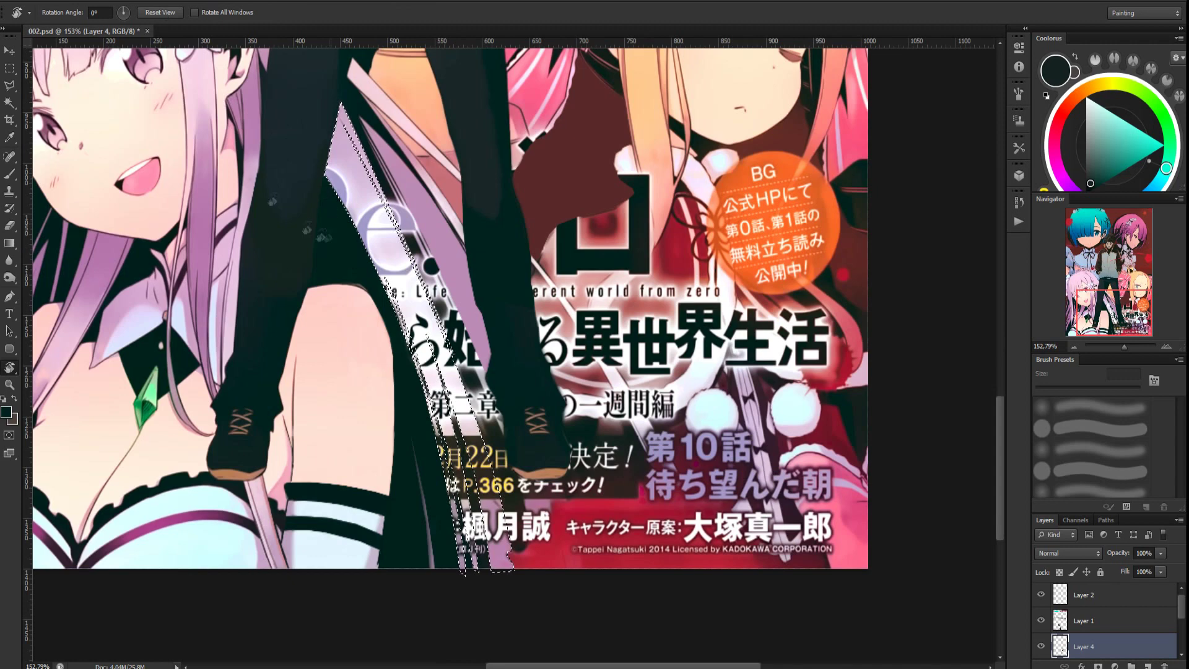
{"action": "left_click", "coordinate": [9, 245]}
{"action": "left_click_drag", "start_coordinate": [345, 174], "coordinate": [471, 504]}
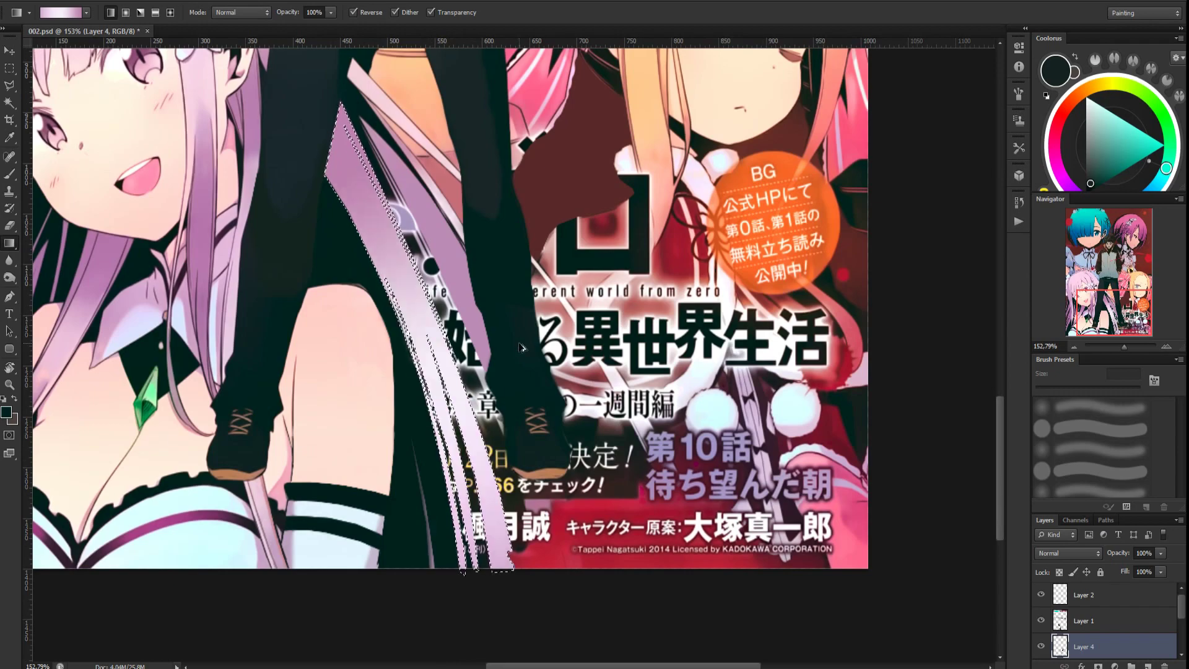
Add a new layer and extend the hair selection over the adjoining area beside the purple strand with the Polygonal Lasso
{"action": "left_click", "coordinate": [1146, 664]}
{"action": "scroll", "coordinate": [385, 169], "scroll_direction": "up", "scroll_amount": 5}
{"action": "key", "text": "l"}
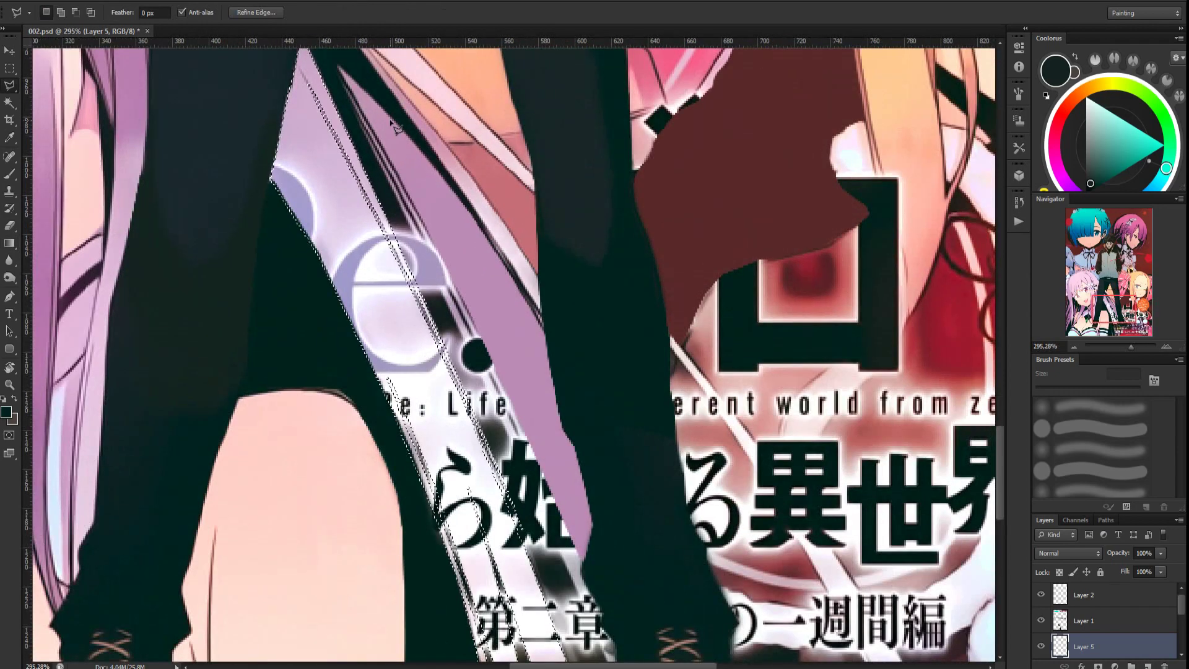
{"action": "scroll", "coordinate": [396, 127], "scroll_direction": "up", "scroll_amount": 1}
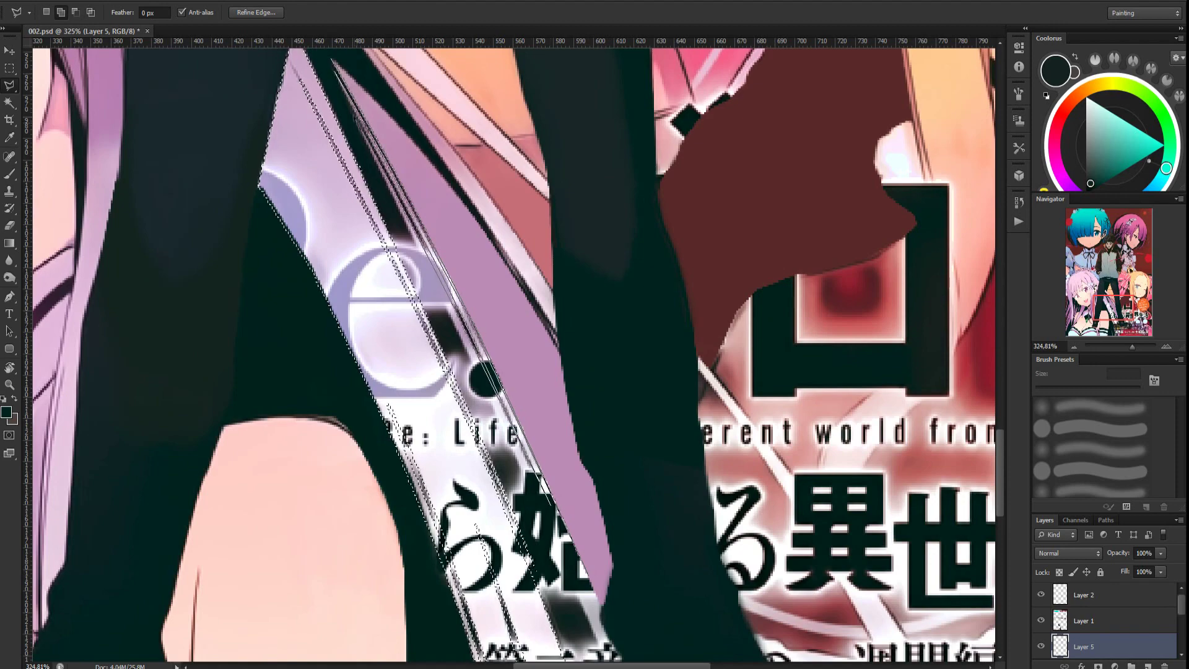
Finish selecting the long lavender hair strands between the trouser legs with the Polygonal Lasso, including the lock below the right shoe
{"action": "scroll", "coordinate": [632, 545], "scroll_direction": "down", "scroll_amount": 4}
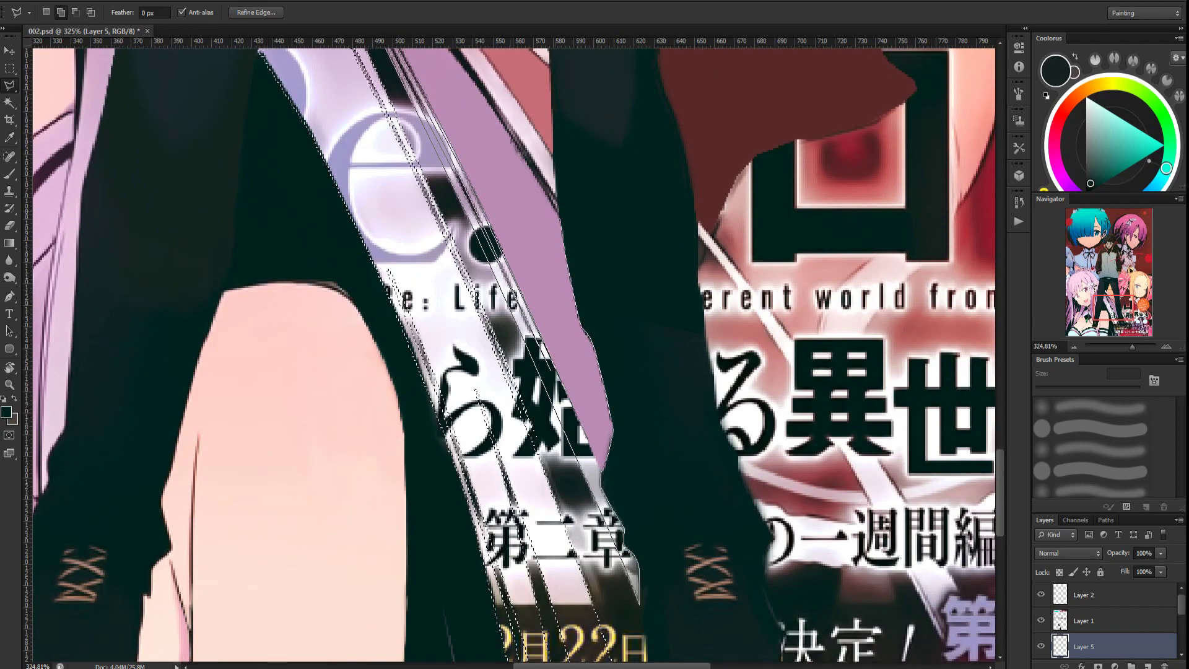
{"action": "scroll", "coordinate": [586, 326], "scroll_direction": "up", "scroll_amount": 4}
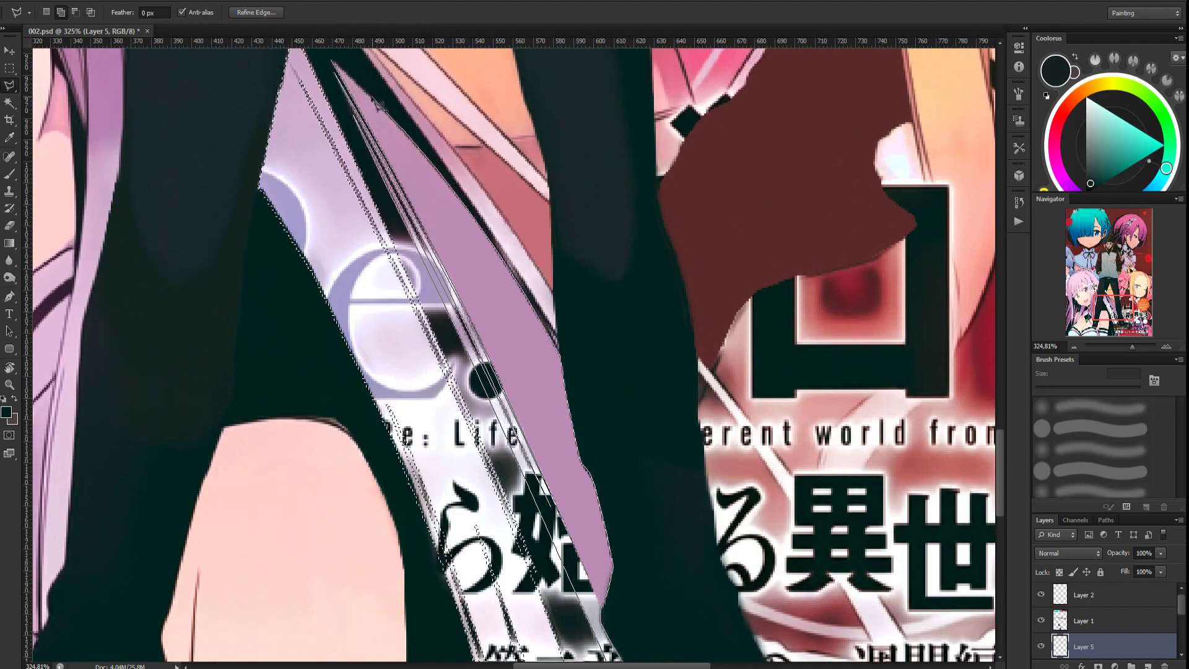
{"action": "left_click", "coordinate": [333, 64]}
{"action": "scroll", "coordinate": [462, 372], "scroll_direction": "down", "scroll_amount": 5}
{"action": "scroll", "coordinate": [495, 372], "scroll_direction": "down", "scroll_amount": 4}
{"action": "scroll", "coordinate": [527, 433], "scroll_direction": "up", "scroll_amount": 7}
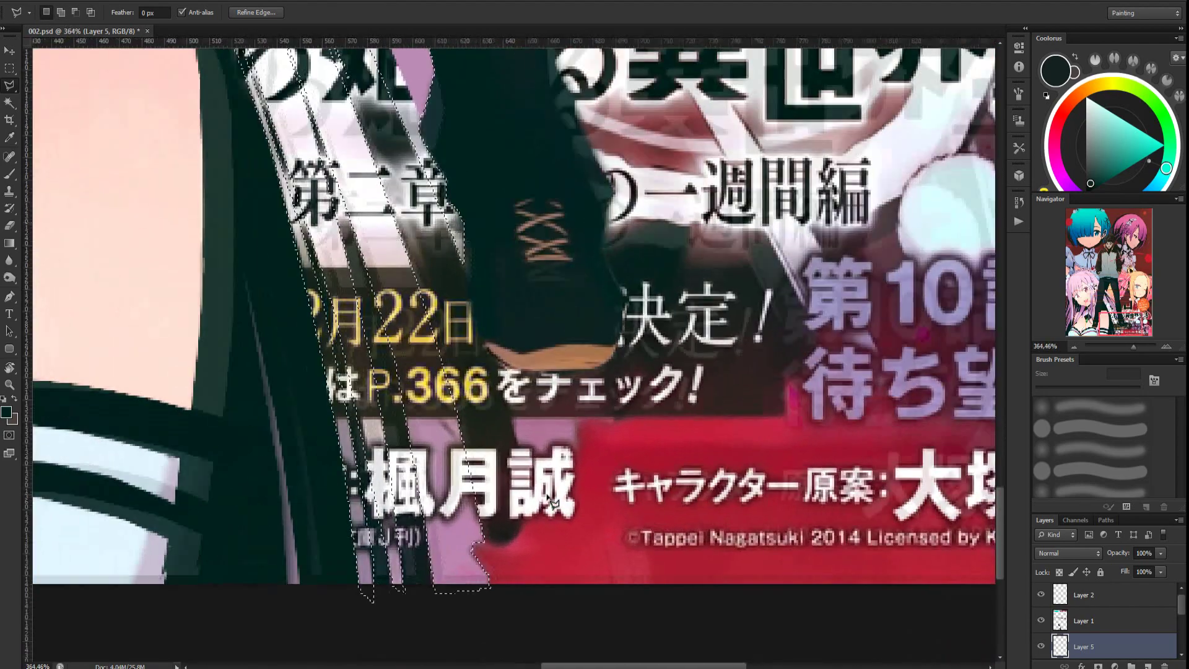
{"action": "left_click", "coordinate": [548, 467]}
{"action": "left_click", "coordinate": [565, 454]}
{"action": "left_click", "coordinate": [579, 441]}
{"action": "left_click", "coordinate": [578, 424]}
{"action": "left_click", "coordinate": [585, 415]}
{"action": "left_click", "coordinate": [614, 422]}
{"action": "left_click", "coordinate": [598, 370]}
{"action": "left_click", "coordinate": [516, 370]}
{"action": "left_click", "coordinate": [494, 357]}
Fill the selected hair strands with a lavender-to-white gradient running down their length
{"action": "scroll", "coordinate": [557, 384], "scroll_direction": "down", "scroll_amount": 6}
{"action": "key", "text": "g"}
{"action": "scroll", "coordinate": [371, 155], "scroll_direction": "down", "scroll_amount": 1}
{"action": "left_click_drag", "start_coordinate": [367, 86], "coordinate": [483, 372]}
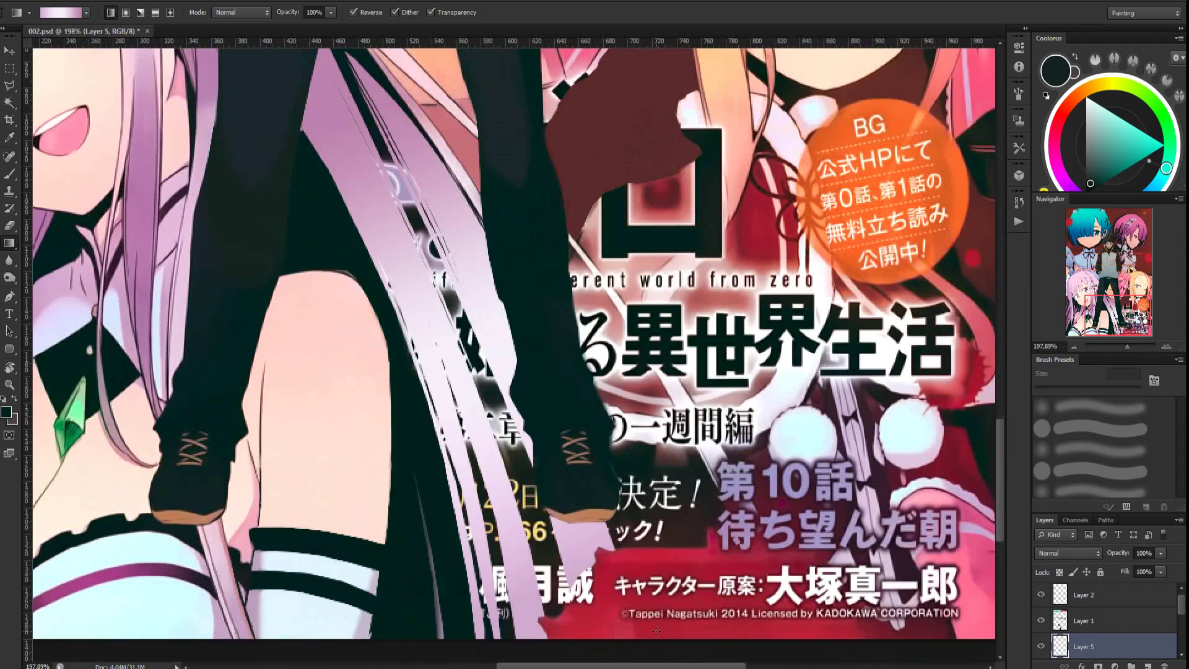
Paint sampled dark green behind the gradient hair strands on Layer 6, placed beneath Layer 5, covering the lettering in the gaps
{"action": "mouse_move", "coordinate": [1089, 644]}
{"action": "left_mouse_down"}
{"action": "mouse_move", "coordinate": [1089, 657]}
{"action": "mouse_move", "coordinate": [1085, 634]}
{"action": "left_mouse_up"}
{"action": "left_click", "coordinate": [1041, 594]}
{"action": "left_click", "coordinate": [1041, 595]}
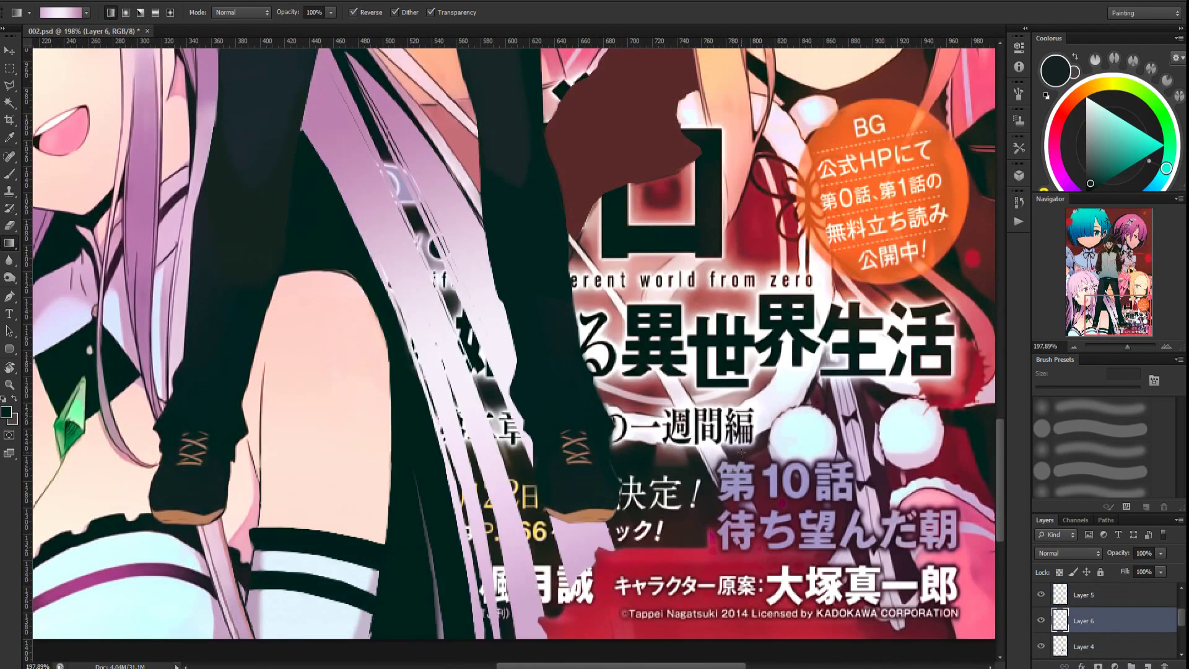
{"action": "key", "text": "b"}
{"action": "left_click", "coordinate": [323, 221], "text": "alt"}
{"action": "mouse_move", "coordinate": [336, 87]}
{"action": "left_mouse_down"}
{"action": "mouse_move", "coordinate": [408, 186]}
{"action": "mouse_move", "coordinate": [433, 260]}
{"action": "mouse_move", "coordinate": [416, 365]}
{"action": "mouse_move", "coordinate": [455, 392]}
{"action": "mouse_move", "coordinate": [463, 322]}
{"action": "left_mouse_up"}
{"action": "mouse_move", "coordinate": [494, 407]}
{"action": "left_mouse_down"}
{"action": "mouse_move", "coordinate": [486, 605]}
{"action": "mouse_move", "coordinate": [531, 593]}
{"action": "mouse_move", "coordinate": [527, 462]}
{"action": "mouse_move", "coordinate": [519, 492]}
{"action": "left_mouse_up"}
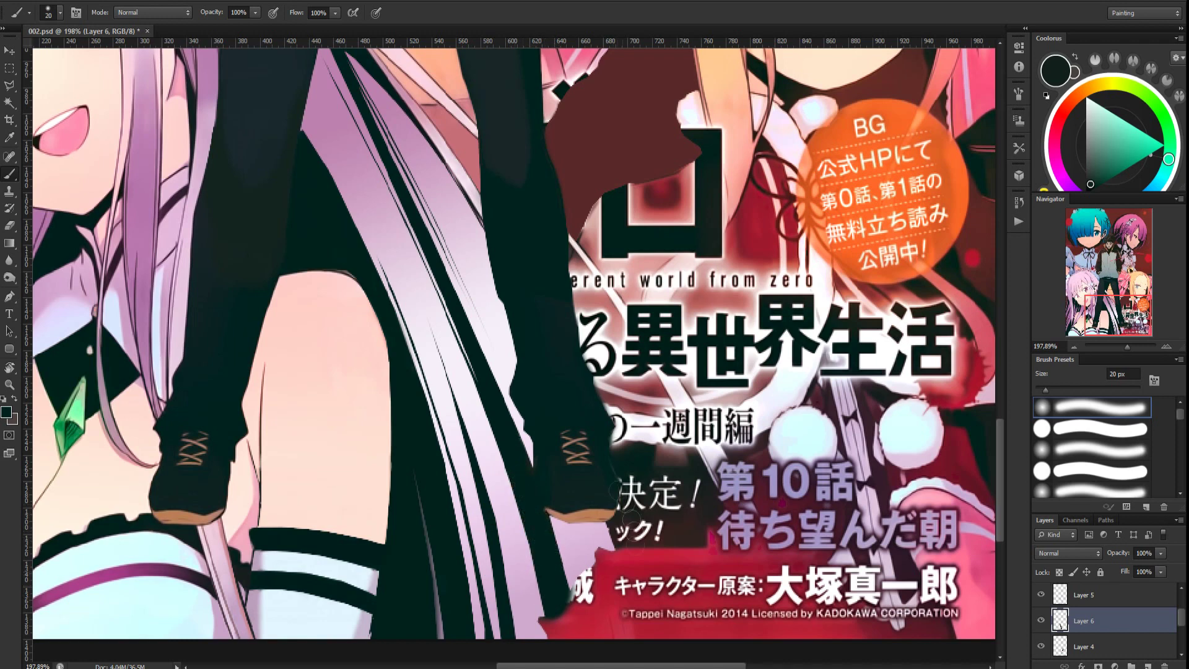
Paint sampled crimson beside the hair tips on a new top layer, reducing the brush to 5 px for the edge
{"action": "left_click", "coordinate": [1148, 665]}
{"action": "mouse_move", "coordinate": [1105, 621]}
{"action": "left_mouse_down"}
{"action": "mouse_move", "coordinate": [1100, 577]}
{"action": "mouse_move", "coordinate": [1097, 590]}
{"action": "left_mouse_up"}
{"action": "left_click", "coordinate": [729, 625], "text": "alt"}
{"action": "mouse_move", "coordinate": [588, 589]}
{"action": "left_mouse_down"}
{"action": "mouse_move", "coordinate": [581, 579]}
{"action": "mouse_move", "coordinate": [560, 623]}
{"action": "left_mouse_up"}
{"action": "key", "text": "bracketleft"}
{"action": "key", "text": "bracketleft"}
{"action": "key", "text": "bracketleft"}
{"action": "key", "text": "bracketleft"}
{"action": "key", "text": "bracketleft"}
{"action": "key", "text": "bracketleft"}
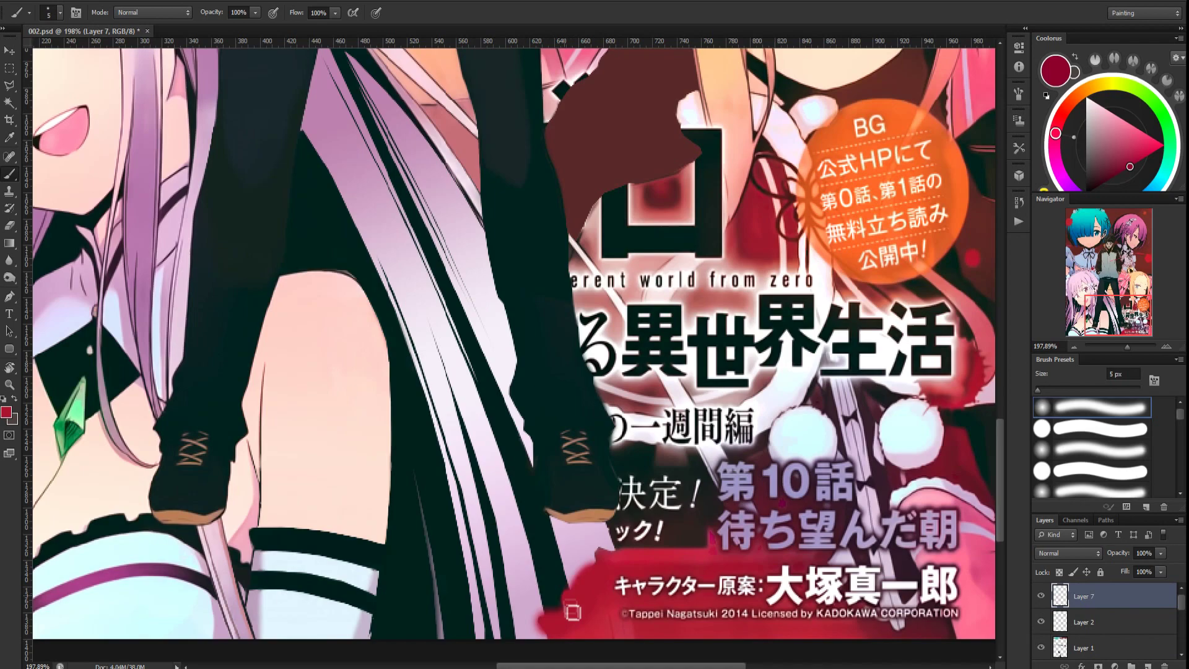
{"action": "scroll", "coordinate": [593, 560], "scroll_direction": "up", "scroll_amount": 3}
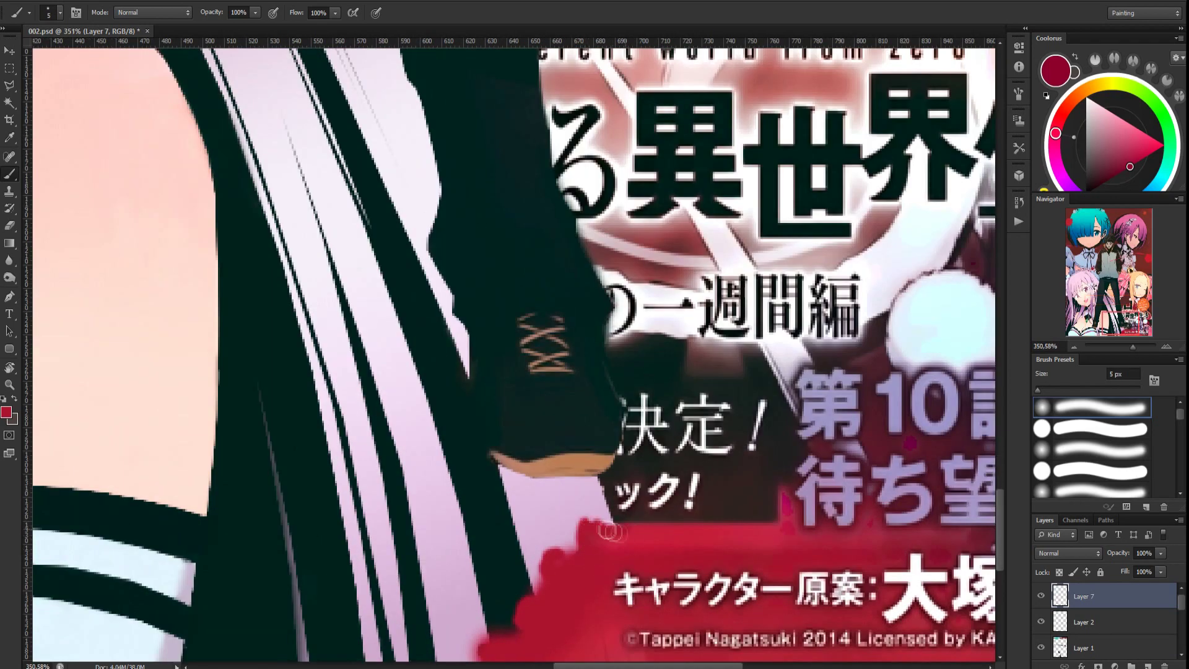
{"action": "scroll", "coordinate": [535, 485], "scroll_direction": "down", "scroll_amount": 1}
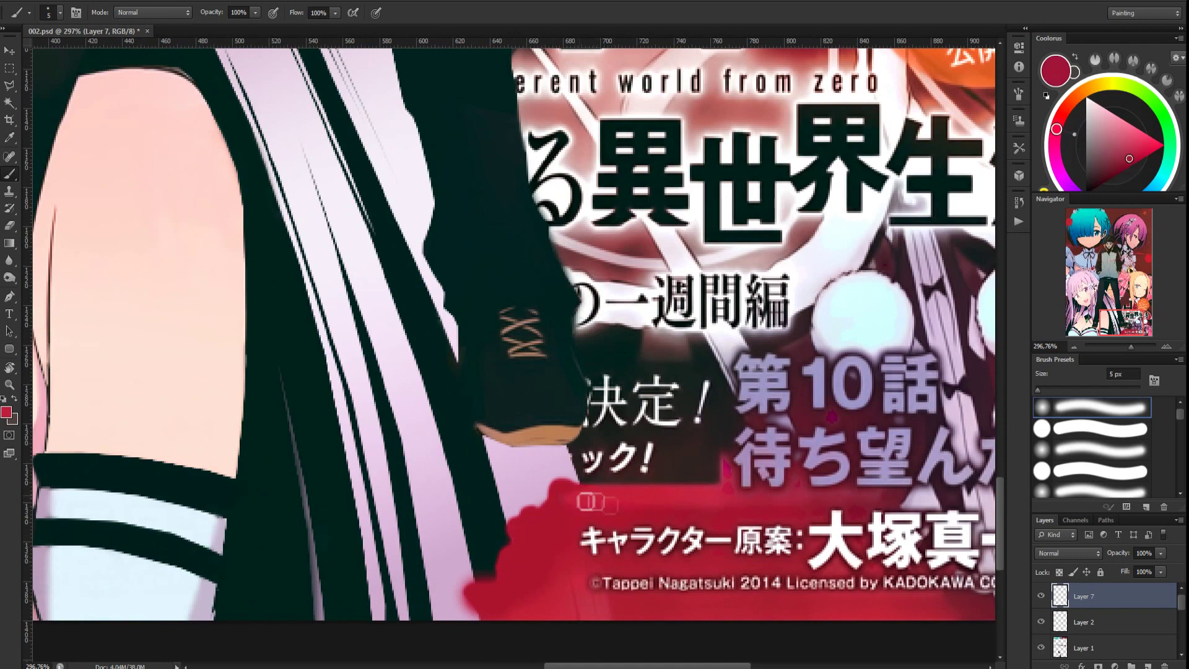
Soften the crimson edge below the shoe with a 7 px Blur tool and compare with the layer hidden
{"action": "key", "text": "r"}
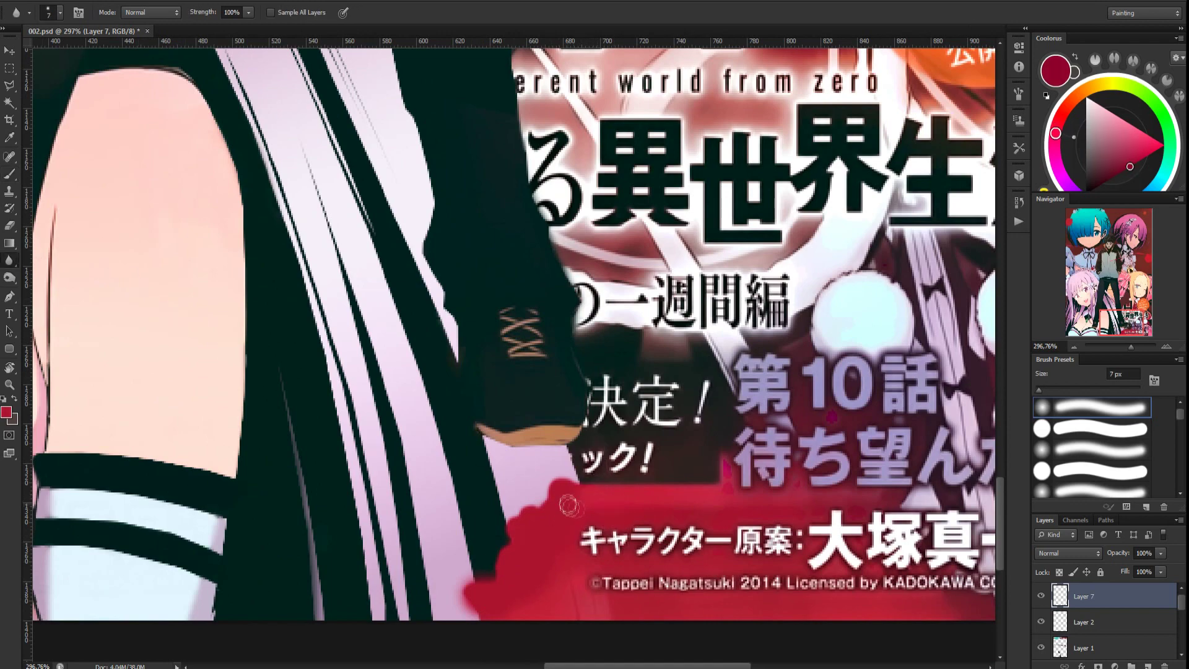
{"action": "scroll", "coordinate": [569, 506], "scroll_direction": "down", "scroll_amount": 3}
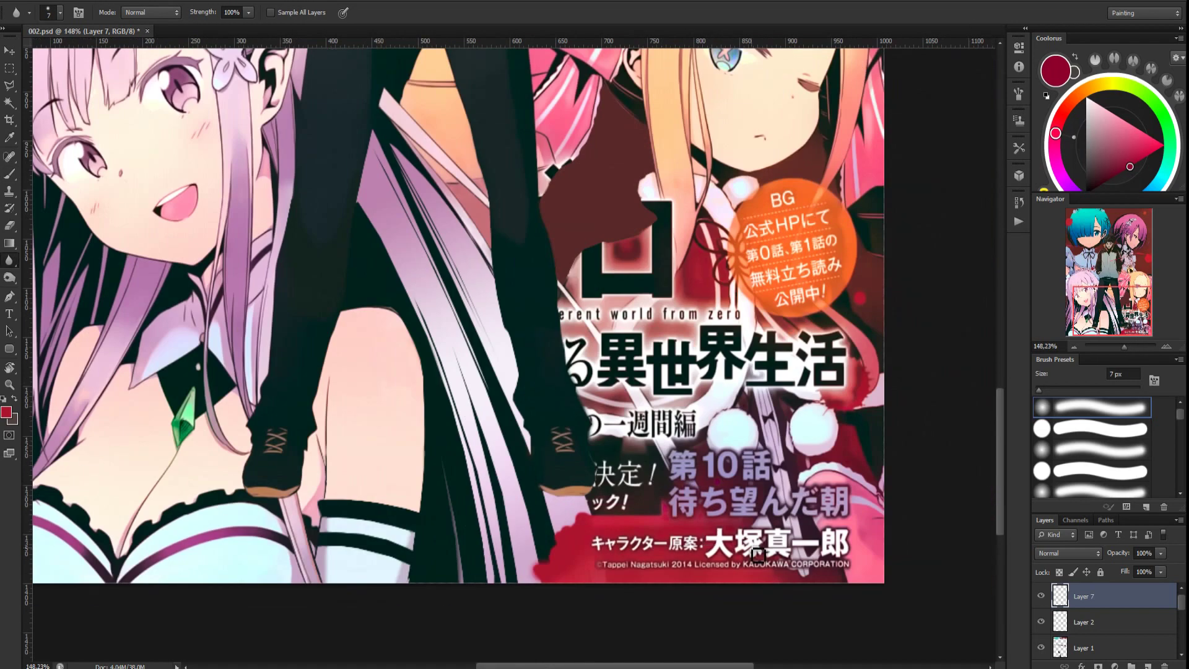
{"action": "scroll", "coordinate": [758, 555], "scroll_direction": "down", "scroll_amount": 1}
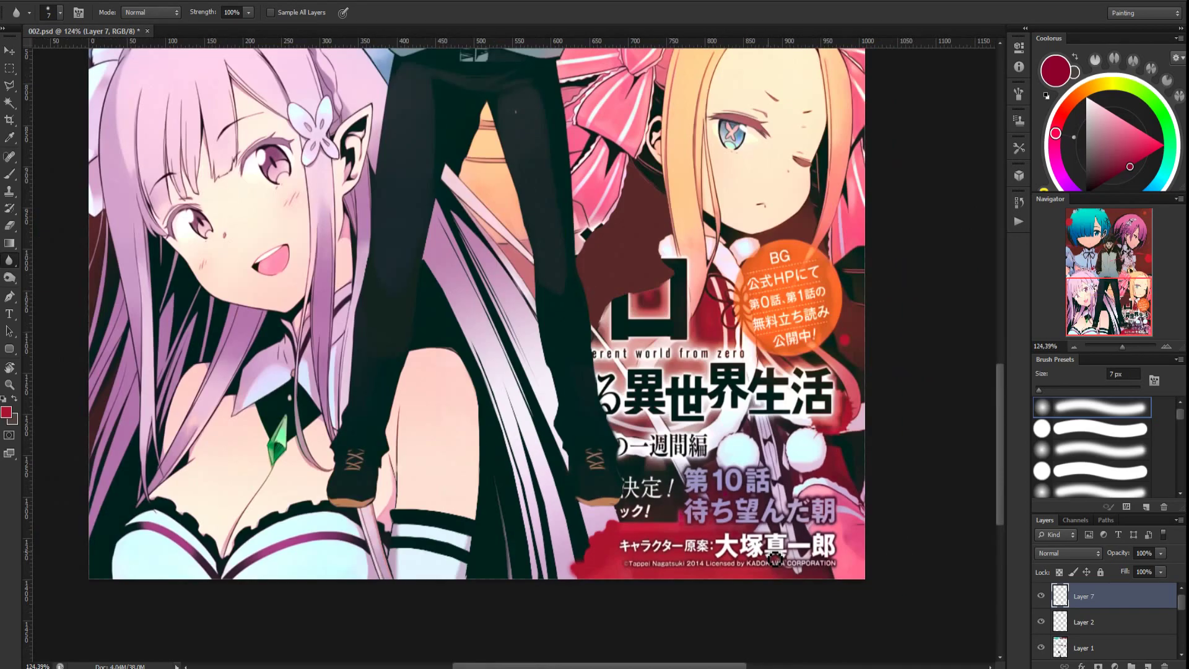
{"action": "scroll", "coordinate": [775, 561], "scroll_direction": "up", "scroll_amount": 4}
{"action": "scroll", "coordinate": [1104, 622], "scroll_direction": "down", "scroll_amount": 3}
{"action": "left_click", "coordinate": [1041, 597]}
{"action": "left_click", "coordinate": [1042, 597]}
Load the gradient hair layer's outline as a selection and outline a narrow piece at the bottom of the strands
{"action": "left_click", "coordinate": [1060, 598], "text": "ctrl"}
{"action": "scroll", "coordinate": [474, 443], "scroll_direction": "up", "scroll_amount": 1}
{"action": "key", "text": "l"}
{"action": "left_click", "coordinate": [437, 497]}
{"action": "left_click", "coordinate": [448, 556]}
{"action": "left_click", "coordinate": [437, 556]}
{"action": "left_click", "coordinate": [422, 528]}
{"action": "left_click", "coordinate": [437, 497]}
Add the lock of hair below the right shoe to the selection, tracing its pointed tips down past the picture's bottom edge
{"action": "left_click", "coordinate": [479, 439]}
{"action": "left_click", "coordinate": [499, 523]}
{"action": "left_click", "coordinate": [504, 559]}
{"action": "left_click", "coordinate": [599, 565]}
{"action": "left_click", "coordinate": [556, 555]}
{"action": "left_click", "coordinate": [547, 494]}
{"action": "left_click", "coordinate": [527, 416]}
{"action": "left_click", "coordinate": [550, 493]}
{"action": "left_click", "coordinate": [562, 554]}
{"action": "left_click", "coordinate": [583, 550]}
{"action": "left_click", "coordinate": [597, 549]}
{"action": "left_click", "coordinate": [576, 447]}
{"action": "left_click", "coordinate": [562, 394]}
{"action": "left_click", "coordinate": [500, 363]}
{"action": "left_click", "coordinate": [478, 440]}
Delete the old gradient hair layer and add a new empty layer above Layer 6
{"action": "scroll", "coordinate": [501, 437], "scroll_direction": "down", "scroll_amount": 5}
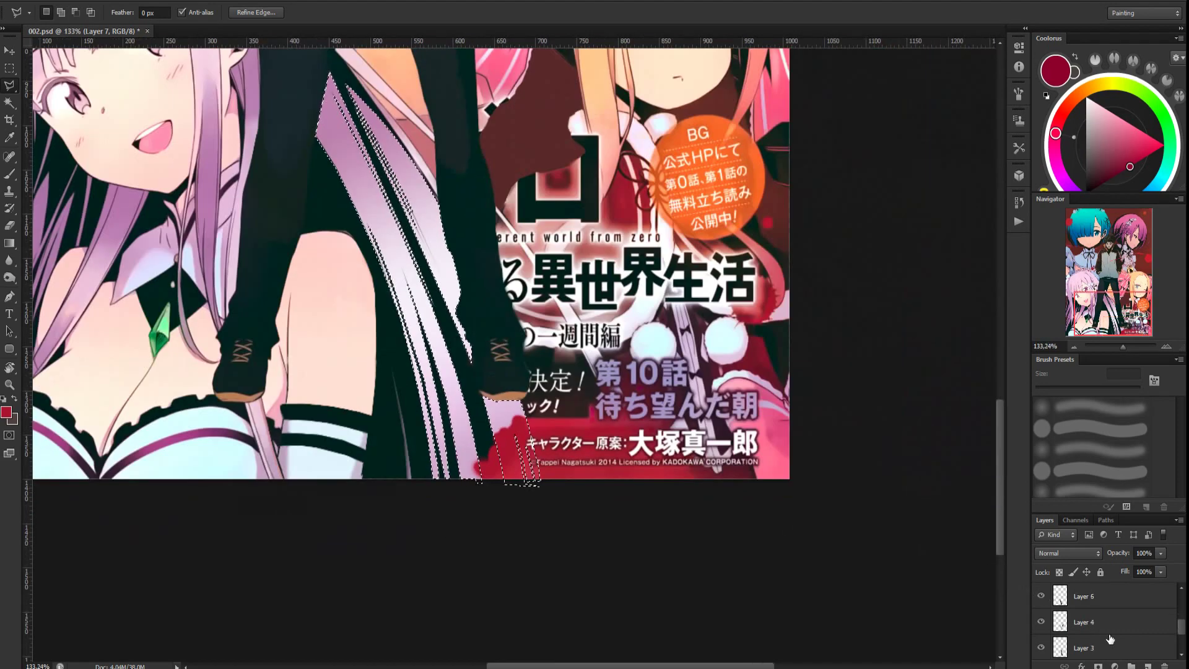
{"action": "left_click", "coordinate": [1083, 598]}
{"action": "left_click", "coordinate": [1164, 666]}
{"action": "key", "text": "Return"}
{"action": "left_click", "coordinate": [1148, 666]}
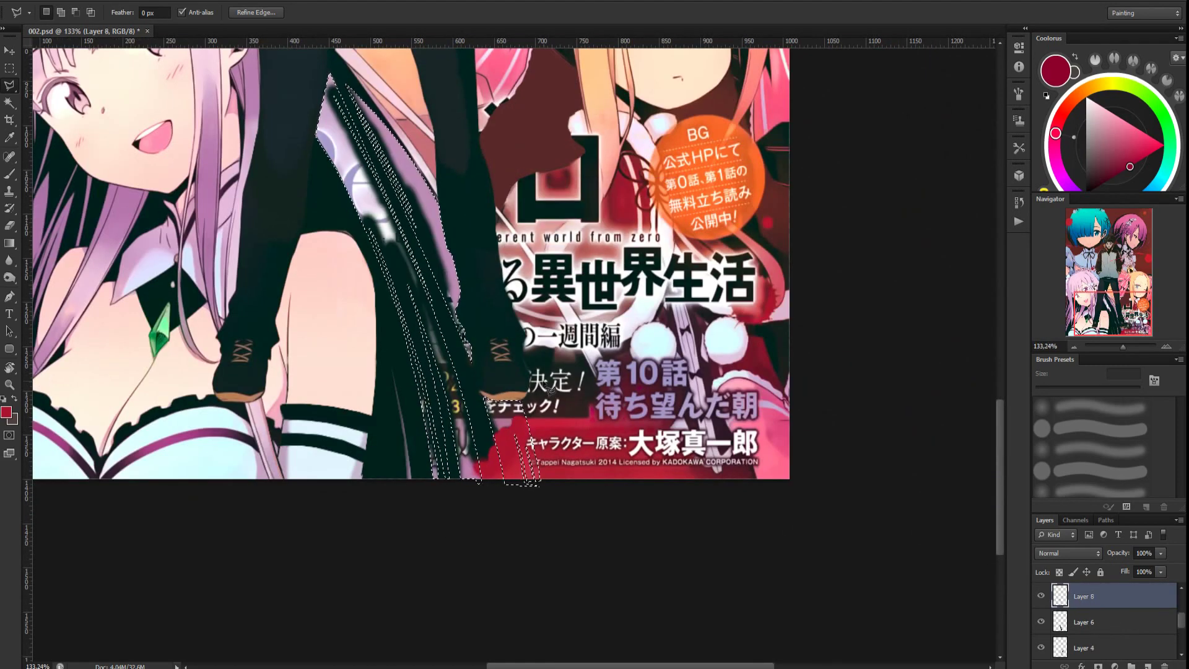
Fill the extended hair selection with the lavender-to-white gradient on Layer 8, running down along the strands
{"action": "left_click", "coordinate": [9, 243]}
{"action": "left_click_drag", "start_coordinate": [340, 128], "coordinate": [430, 339]}
{"action": "left_click_drag", "start_coordinate": [356, 149], "coordinate": [414, 289]}
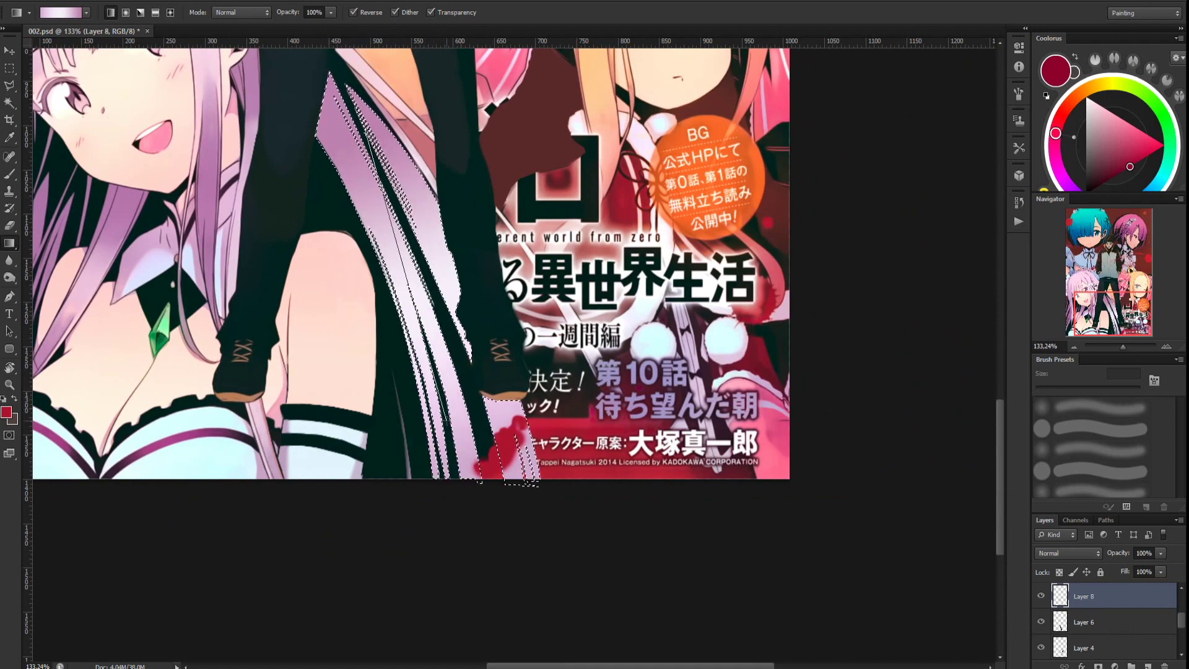
Hide and delete Layer 7 with the crimson paint
{"action": "scroll", "coordinate": [572, 514], "scroll_direction": "up", "scroll_amount": 1}
{"action": "scroll", "coordinate": [1052, 610], "scroll_direction": "up", "scroll_amount": 3}
{"action": "left_click", "coordinate": [1041, 596]}
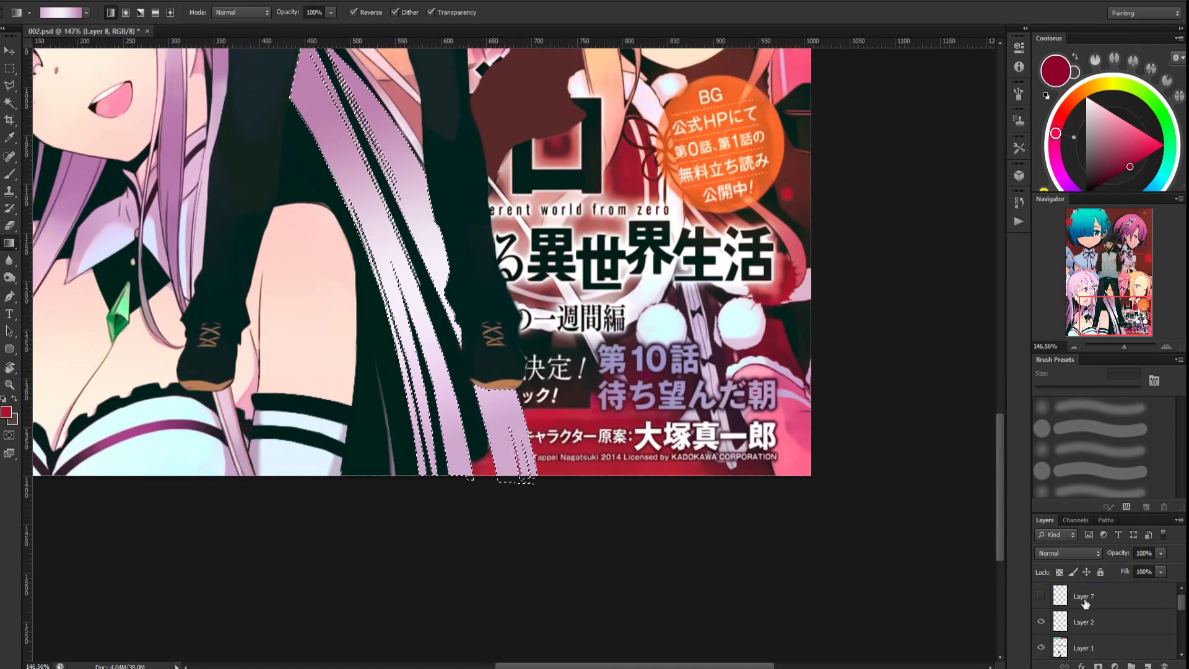
{"action": "right_click", "coordinate": [1081, 596]}
{"action": "left_click", "coordinate": [1056, 154]}
{"action": "key", "text": "Return"}
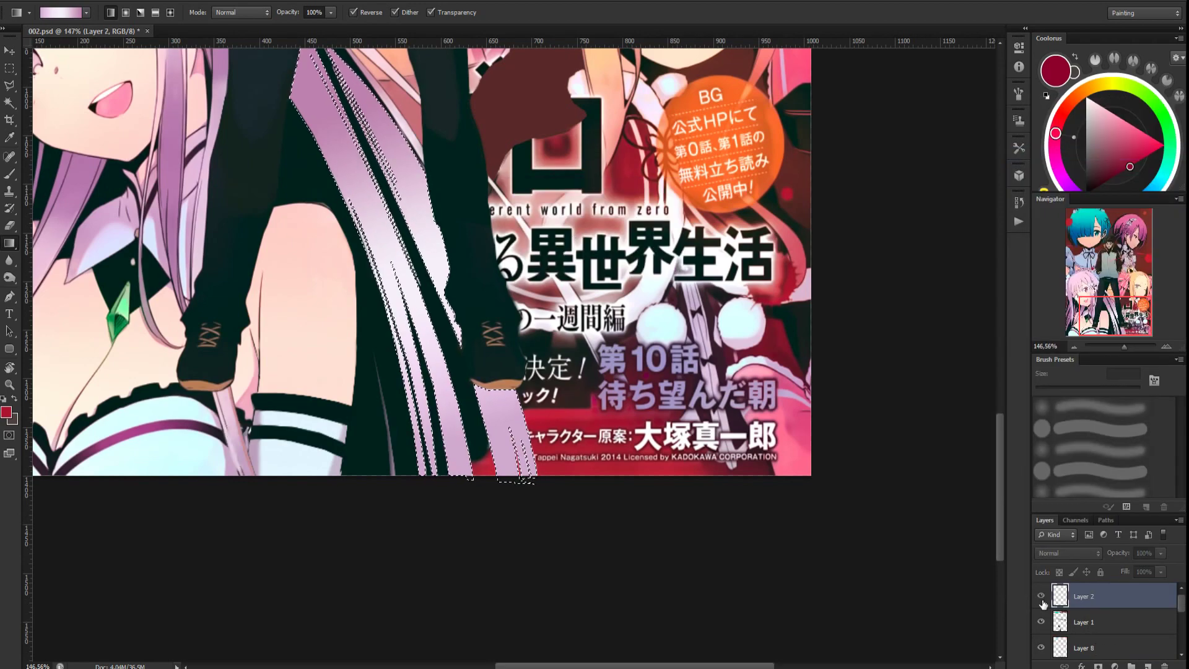
Paint the red gap between the hair strands near the bottom edge with sampled dark green on Layer 6
{"action": "scroll", "coordinate": [1055, 647], "scroll_direction": "down", "scroll_amount": 1}
{"action": "left_click", "coordinate": [1056, 647]}
{"action": "scroll", "coordinate": [472, 407], "scroll_direction": "up", "scroll_amount": 2}
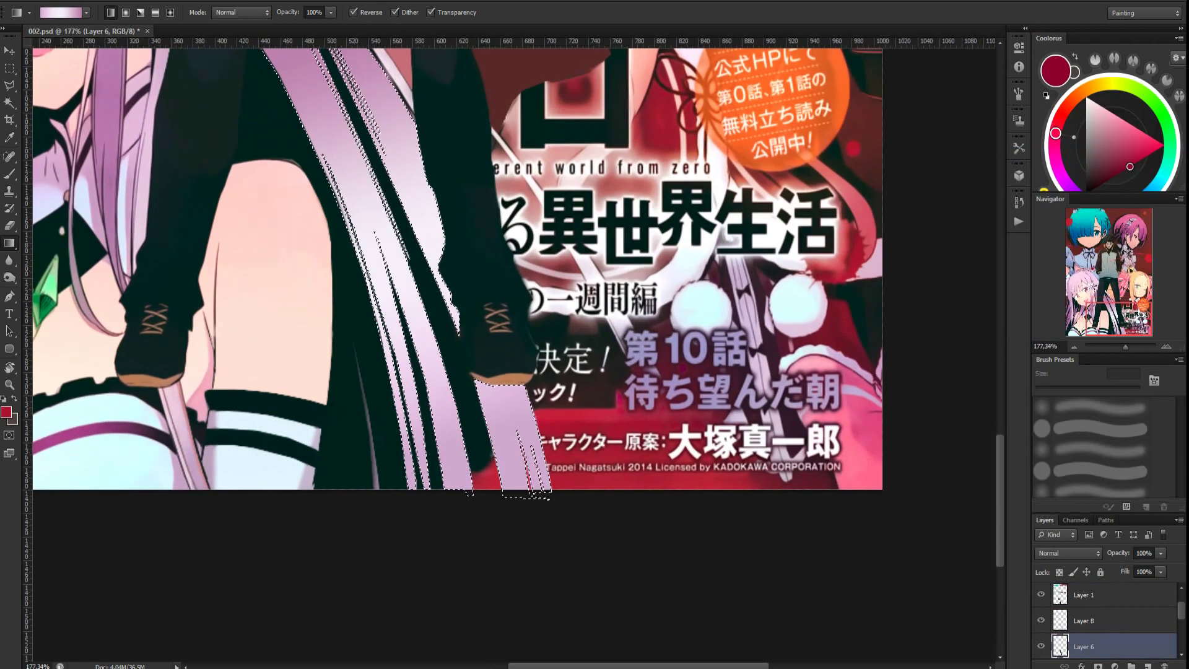
{"action": "key", "text": "b"}
{"action": "left_click", "coordinate": [480, 457], "text": "alt"}
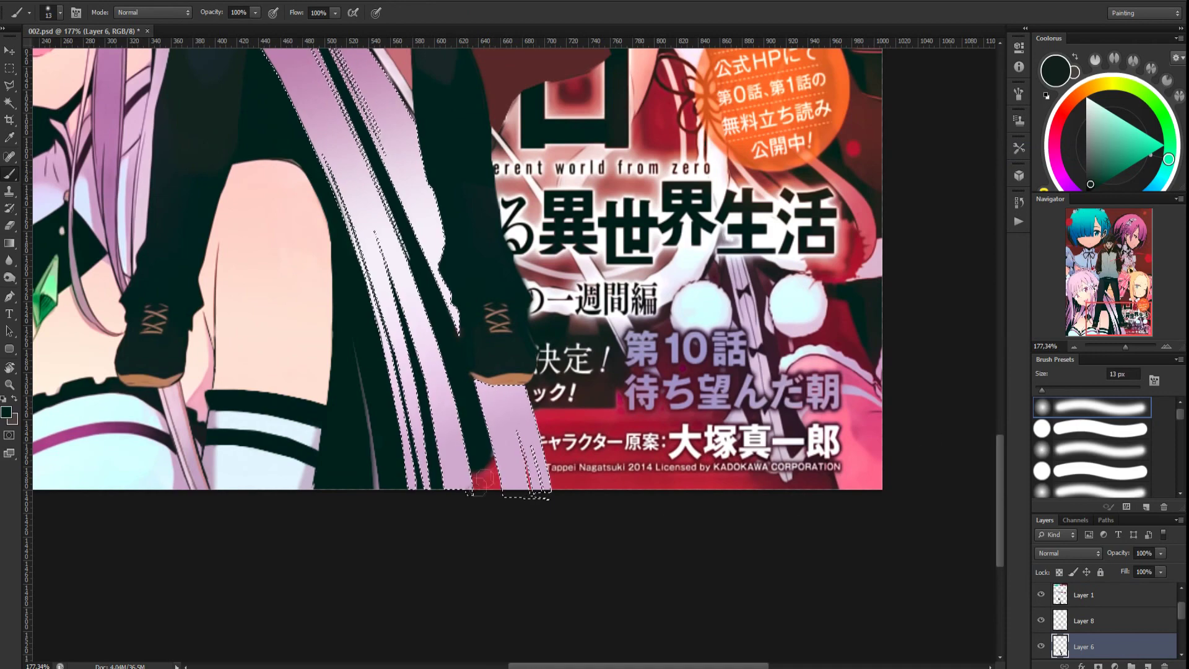
{"action": "scroll", "coordinate": [527, 451], "scroll_direction": "up", "scroll_amount": 4}
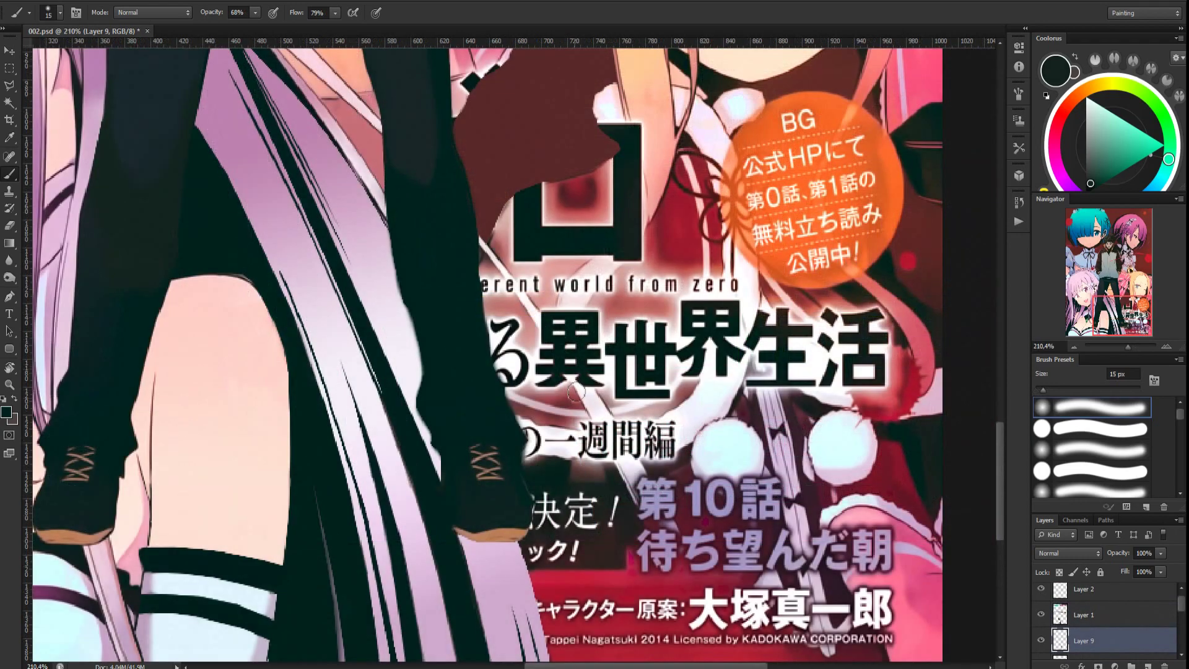
Select the thin pale strand crossing the title lettering with the Polygonal Lasso, from the trouser leg to below the bottom edge
{"action": "key", "text": "l"}
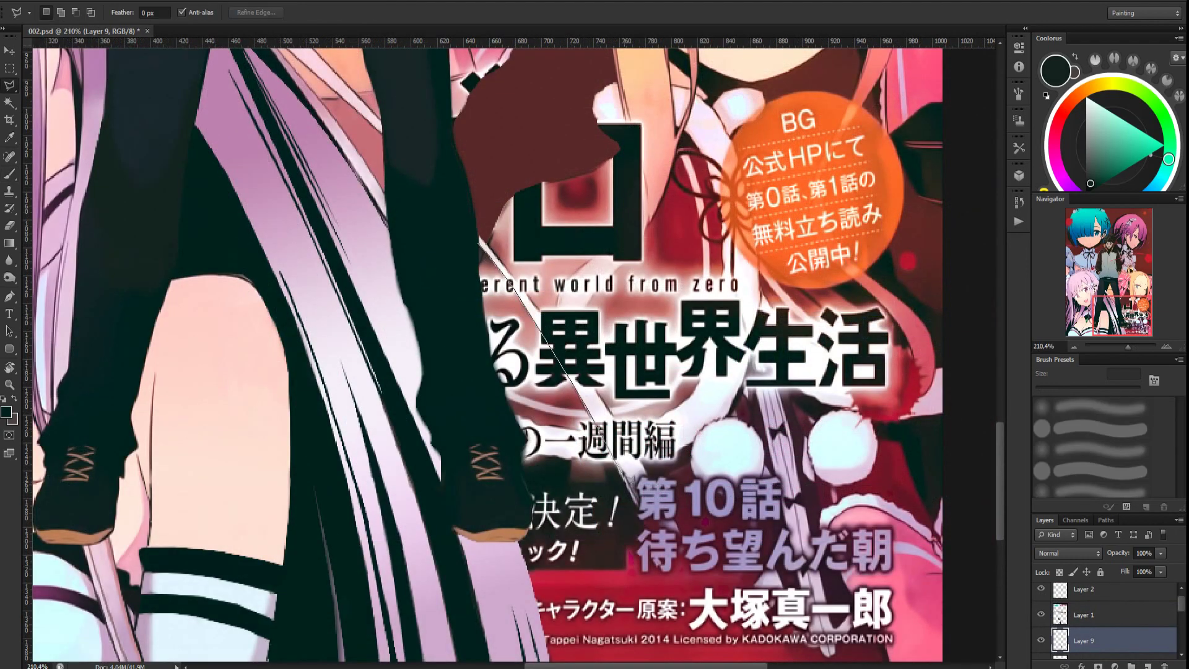
{"action": "left_click", "coordinate": [680, 592]}
{"action": "scroll", "coordinate": [682, 593], "scroll_direction": "down", "scroll_amount": 1}
{"action": "left_click", "coordinate": [709, 621]}
{"action": "left_click", "coordinate": [733, 619]}
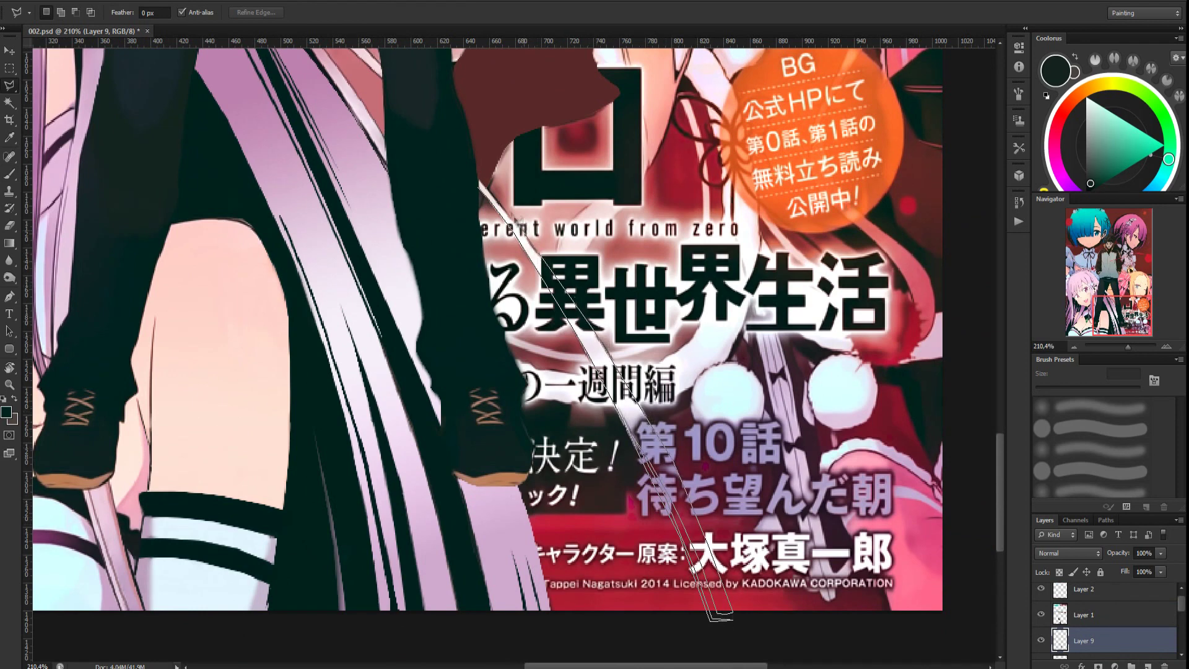
{"action": "left_click", "coordinate": [481, 183]}
Recolour the gradient's stops with pale tones sampled from the thin strand
{"action": "key", "text": "g"}
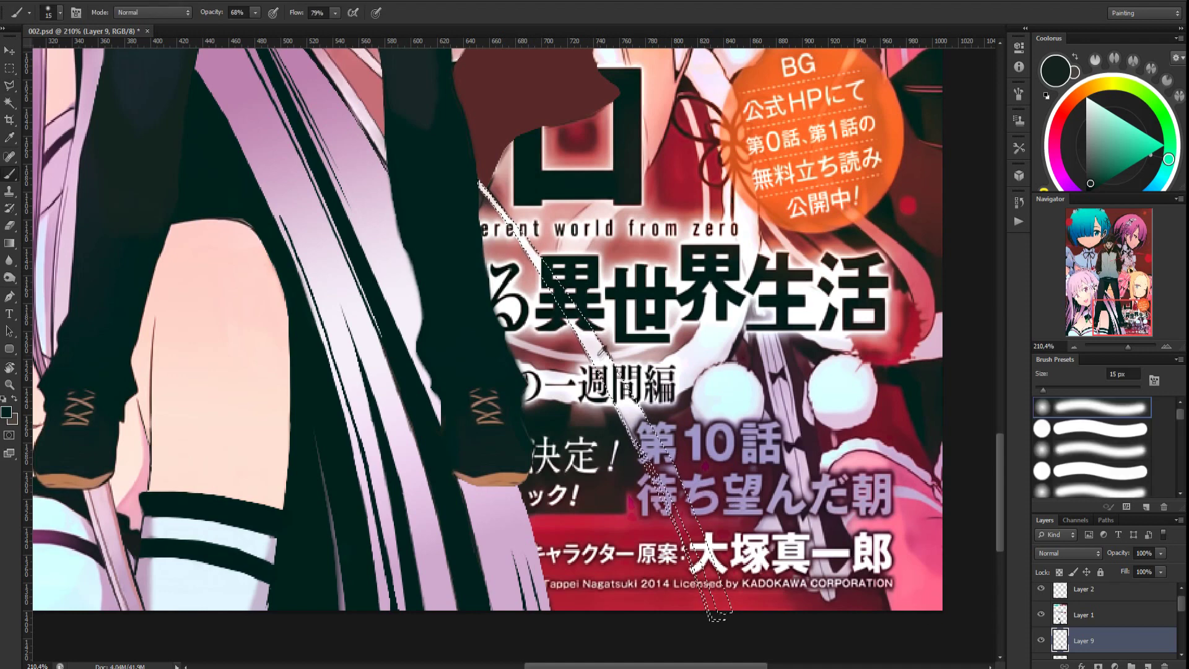
{"action": "left_click", "coordinate": [62, 13]}
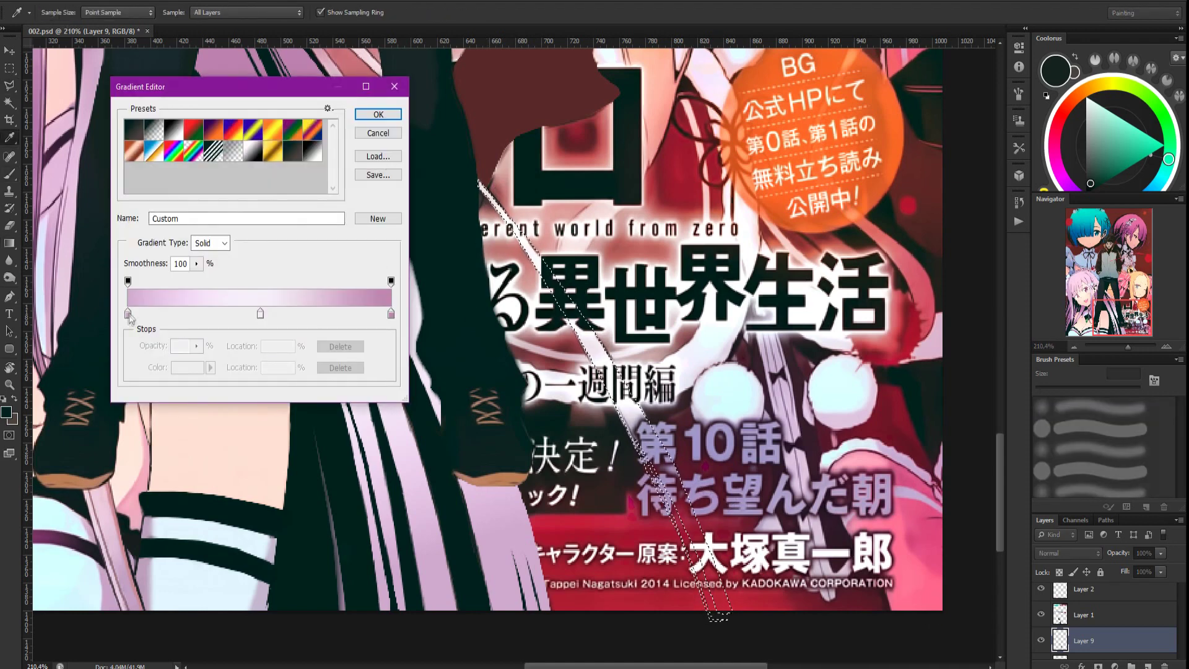
{"action": "left_click", "coordinate": [390, 313]}
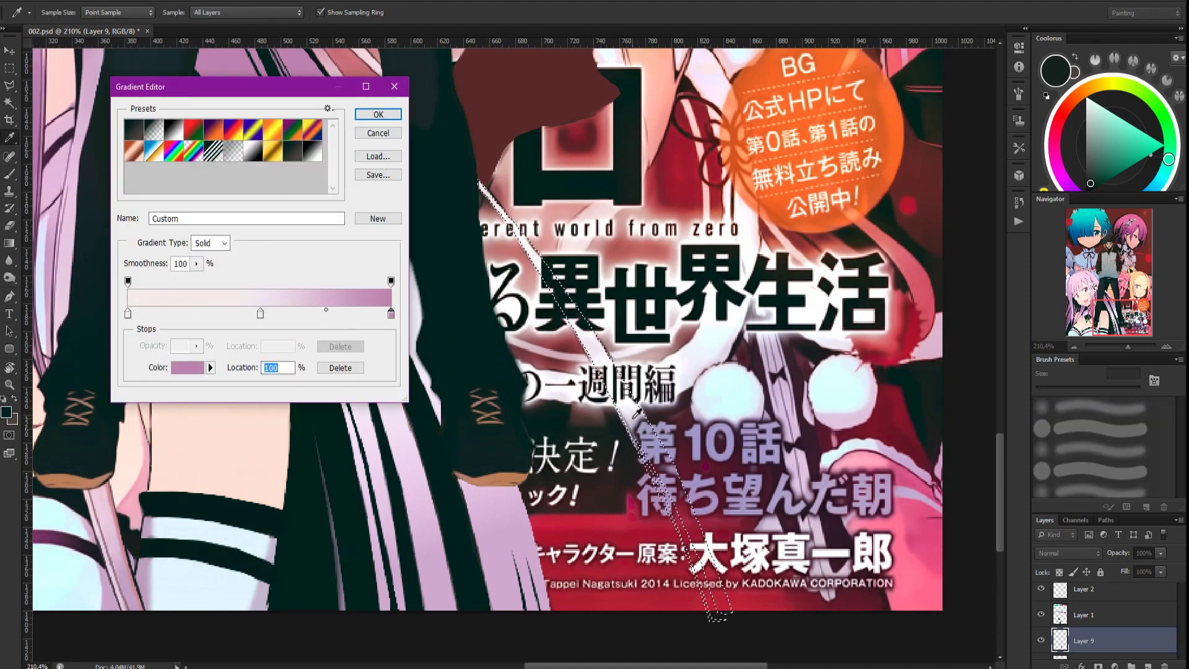
{"action": "left_click", "coordinate": [632, 411]}
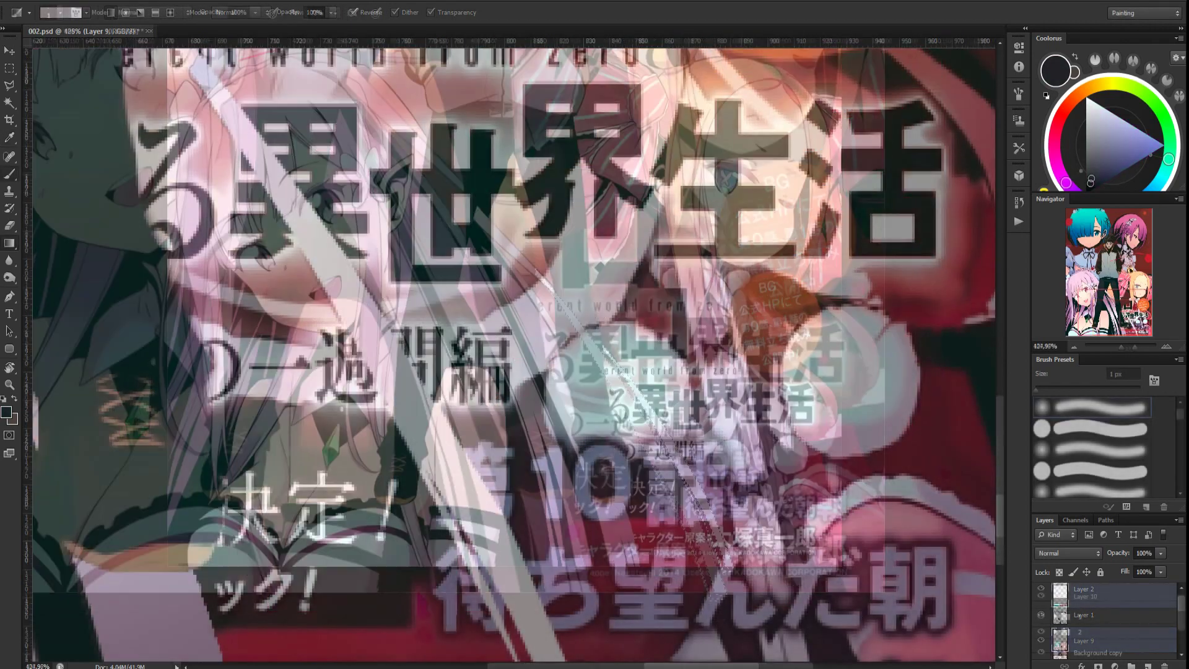
Select the lower part of the left white pompom on Layer 10 and paint over its lettering with sampled pale blue
{"action": "mouse_move", "coordinate": [545, 409]}
{"action": "left_mouse_down"}
{"action": "mouse_move", "coordinate": [576, 461]}
{"action": "mouse_move", "coordinate": [638, 485]}
{"action": "left_mouse_up"}
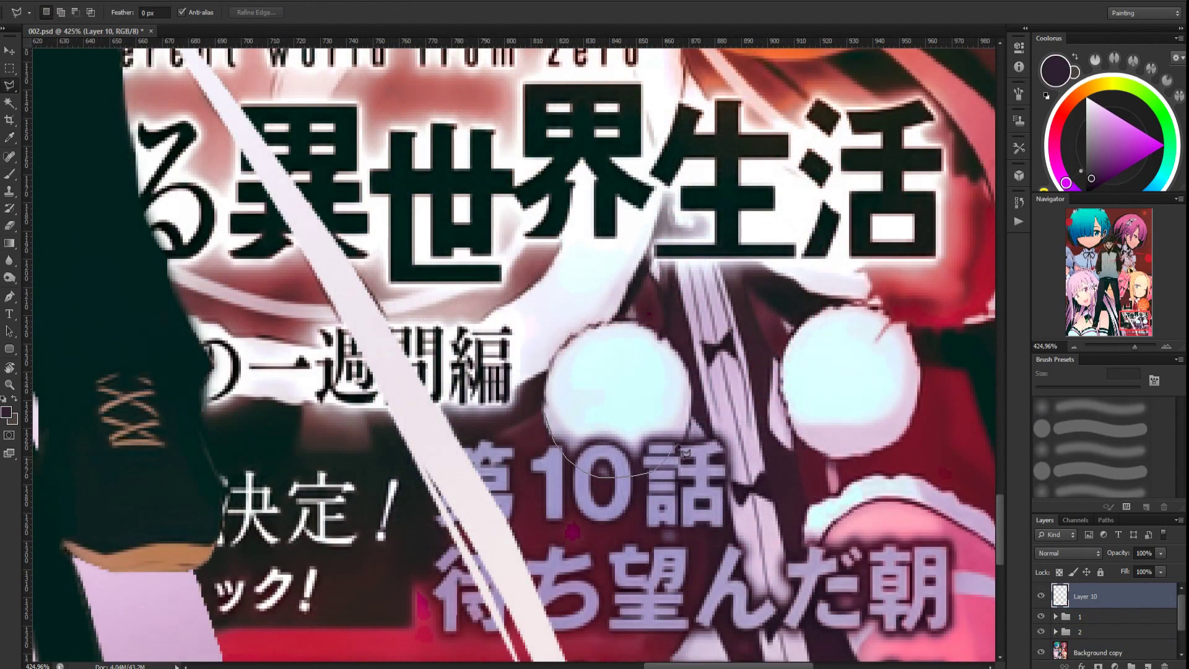
{"action": "left_click_drag", "start_coordinate": [560, 413], "coordinate": [555, 421]}
{"action": "key", "text": "b"}
{"action": "key", "text": "x"}
{"action": "left_click_drag", "start_coordinate": [666, 448], "coordinate": [673, 427]}
{"action": "left_click", "coordinate": [667, 369], "text": "alt"}
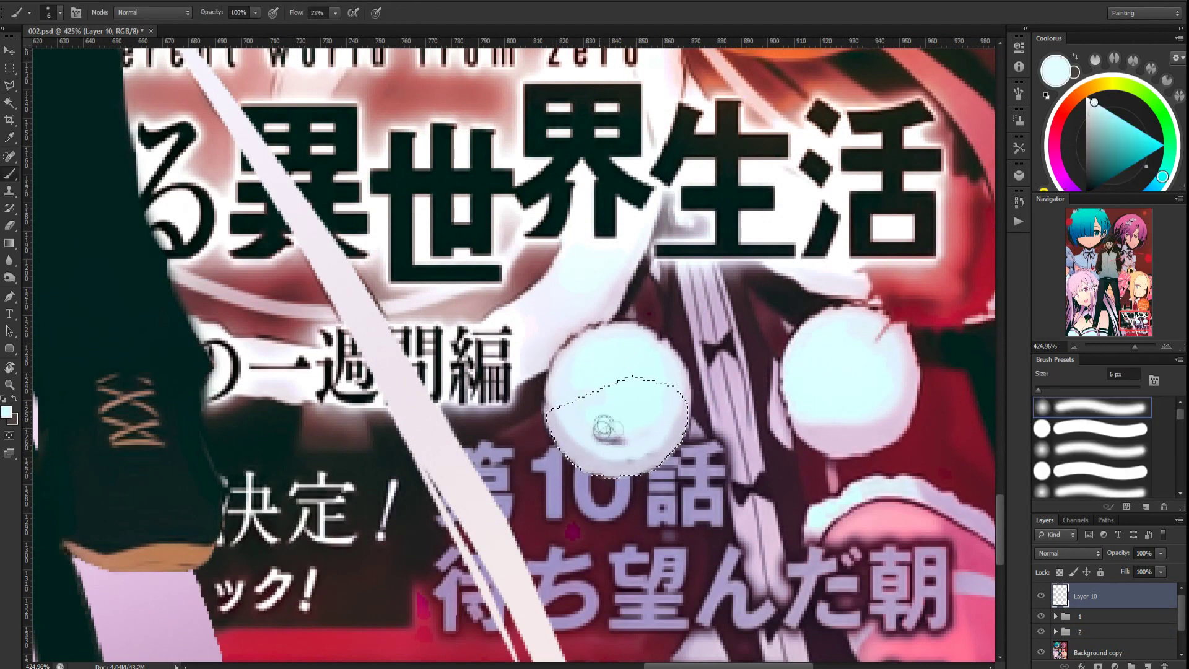
Shade the pompom's lower rim with sampled pale lavender and near-white tones, blending them with the Blur tool
{"action": "left_click", "coordinate": [645, 462], "text": "alt"}
{"action": "left_click", "coordinate": [9, 261]}
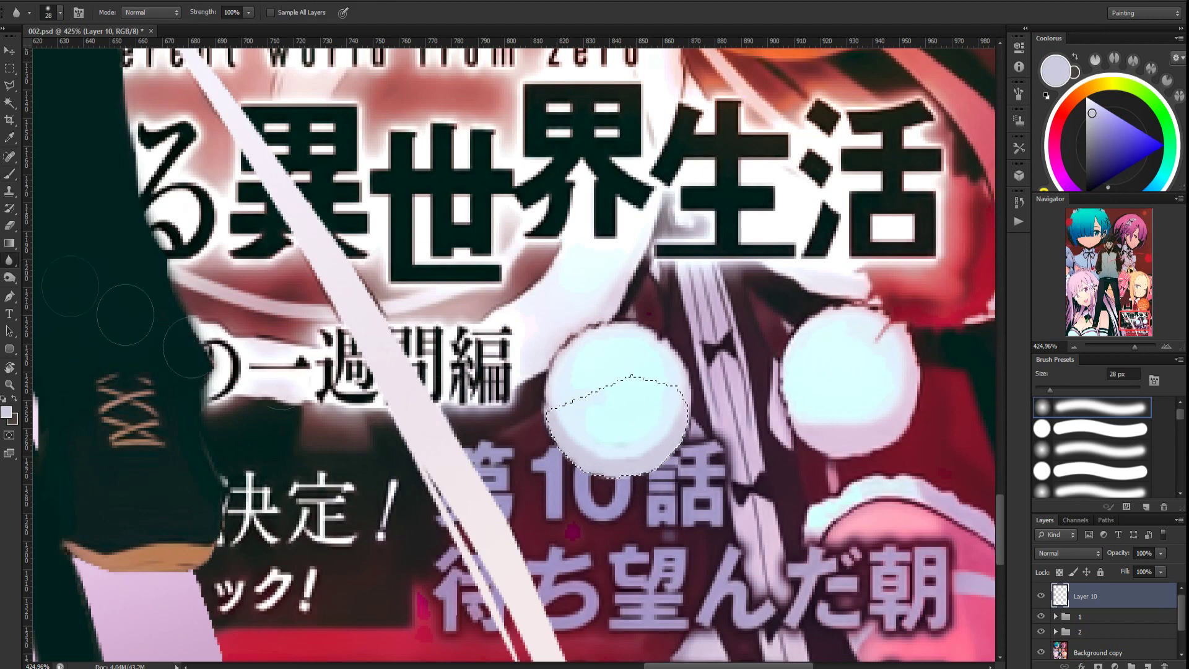
{"action": "key", "text": "b"}
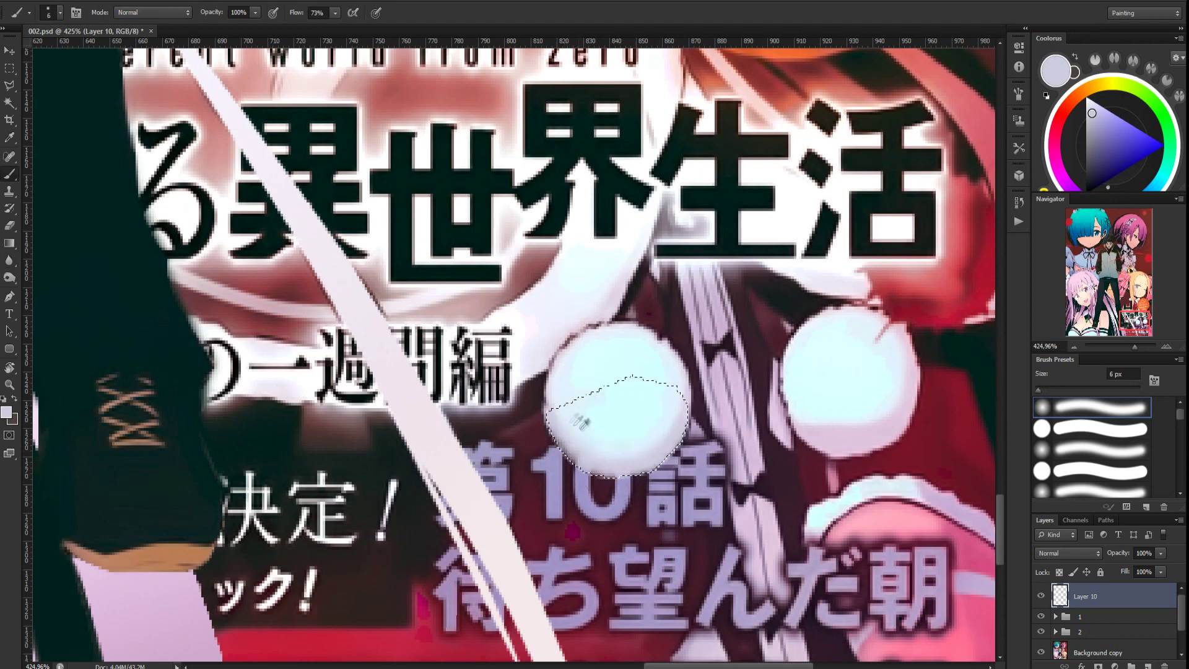
{"action": "left_click", "coordinate": [557, 411], "text": "alt"}
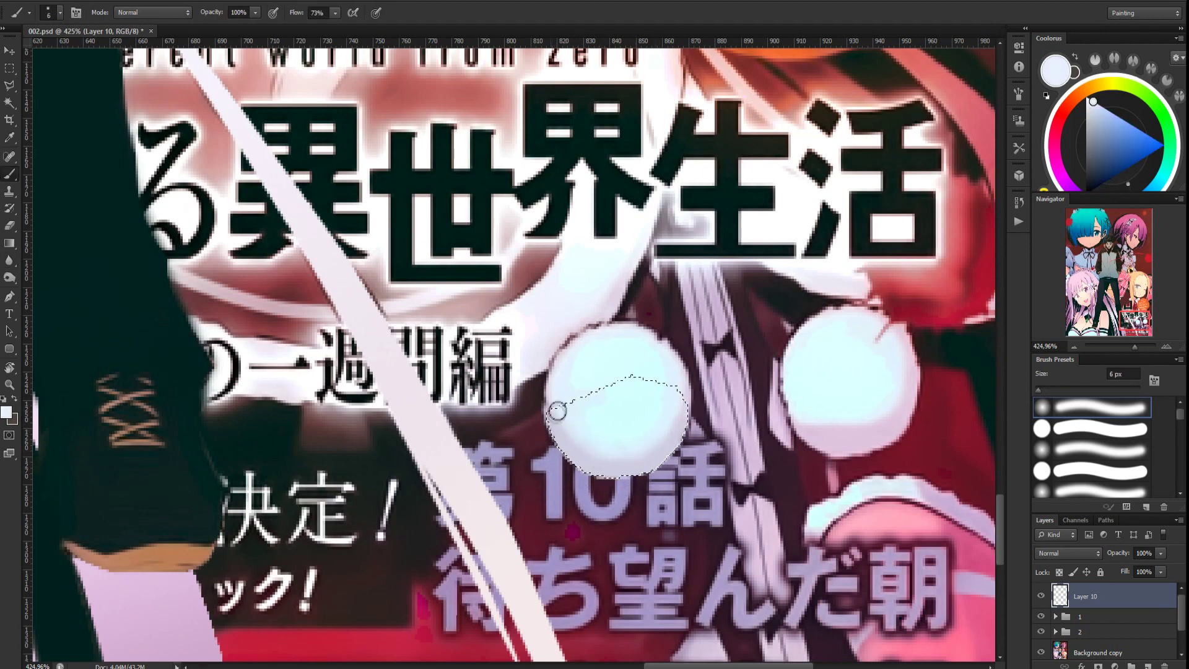
{"action": "left_click", "coordinate": [10, 261]}
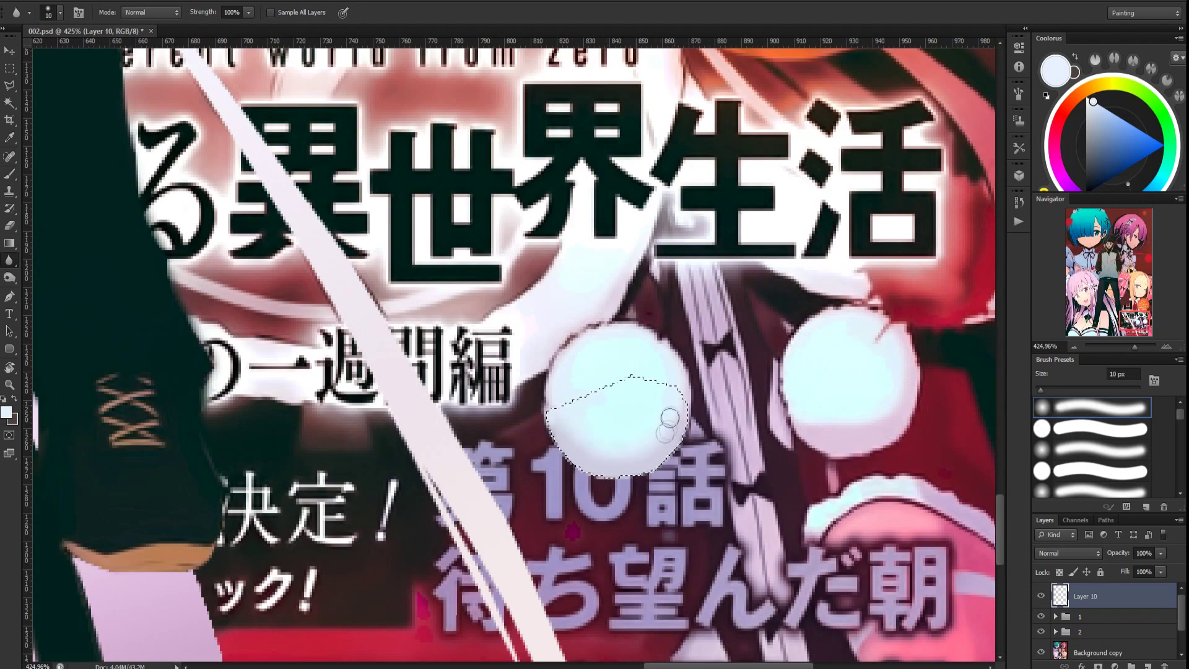
Draw a thin dark outline along the left pompom's lower edge with a 1 px brush, rotating the canvas for the curve
{"action": "key", "text": "b"}
{"action": "key", "text": "bracketleft"}
{"action": "key", "text": "bracketleft"}
{"action": "key", "text": "bracketleft"}
{"action": "key", "text": "bracketleft"}
{"action": "key", "text": "bracketleft"}
{"action": "left_click", "coordinate": [600, 438], "text": "alt"}
{"action": "key", "text": "r"}
{"action": "mouse_move", "coordinate": [600, 438]}
{"action": "left_mouse_down"}
{"action": "mouse_move", "coordinate": [515, 475]}
{"action": "mouse_move", "coordinate": [469, 478]}
{"action": "mouse_move", "coordinate": [365, 370]}
{"action": "left_mouse_up"}
{"action": "key", "text": "b"}
{"action": "key", "text": "r"}
{"action": "key", "text": "b"}
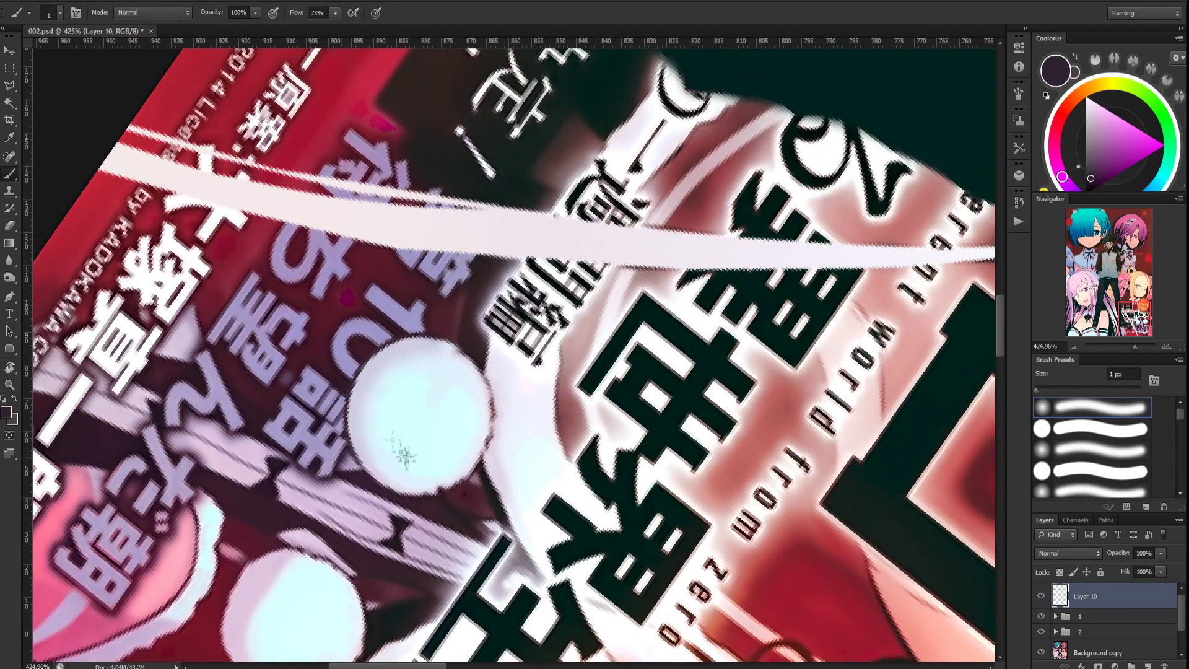
{"action": "left_click", "coordinate": [363, 442], "text": "alt"}
{"action": "left_click_drag", "start_coordinate": [362, 436], "coordinate": [355, 454]}
{"action": "key", "text": "r"}
{"action": "key", "text": "Escape"}
Paint over the upper lettering on the striped lavender ribbon between the pompoms using sampled lavender and dark tones
{"action": "scroll", "coordinate": [625, 396], "scroll_direction": "down", "scroll_amount": 3}
{"action": "scroll", "coordinate": [626, 397], "scroll_direction": "up", "scroll_amount": 2}
{"action": "scroll", "coordinate": [727, 546], "scroll_direction": "down", "scroll_amount": 2}
{"action": "scroll", "coordinate": [726, 546], "scroll_direction": "up", "scroll_amount": 3}
{"action": "key", "text": "b"}
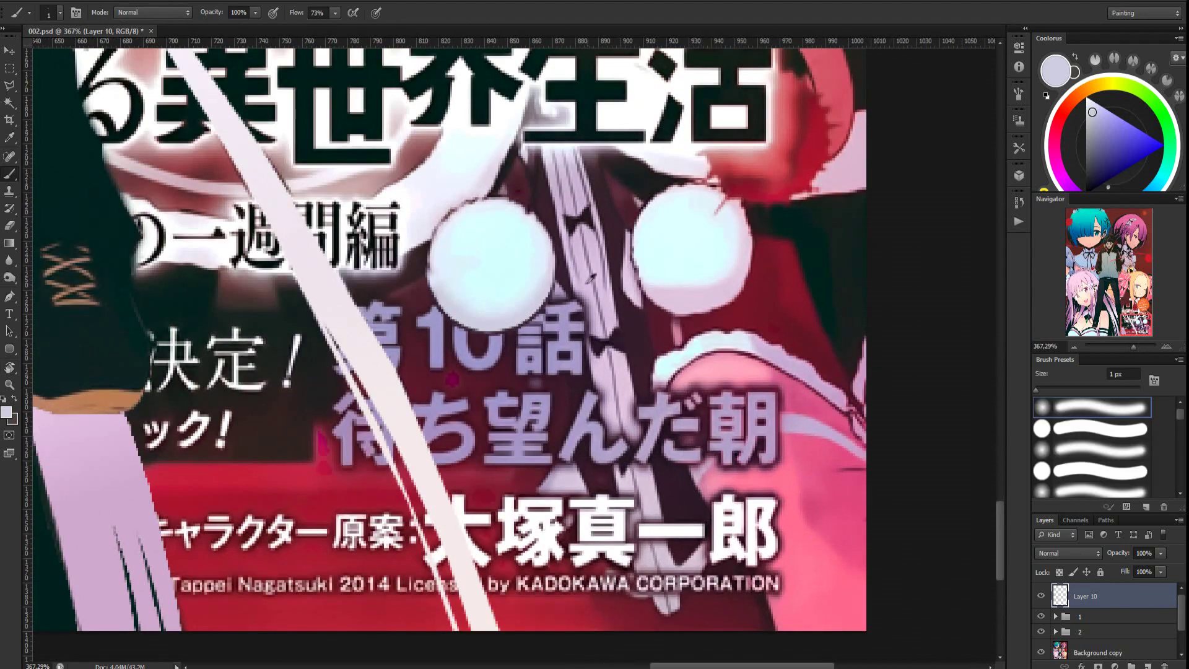
{"action": "left_click", "coordinate": [568, 277], "text": "alt"}
{"action": "key", "text": "x"}
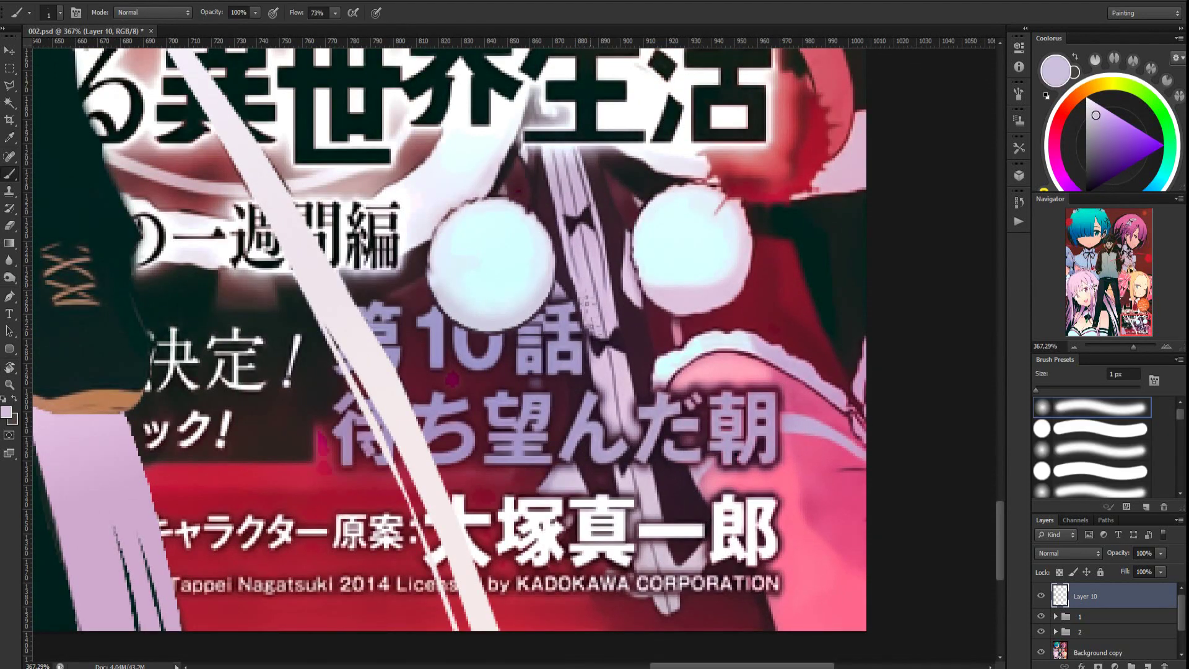
{"action": "left_click_drag", "start_coordinate": [609, 412], "coordinate": [612, 413]}
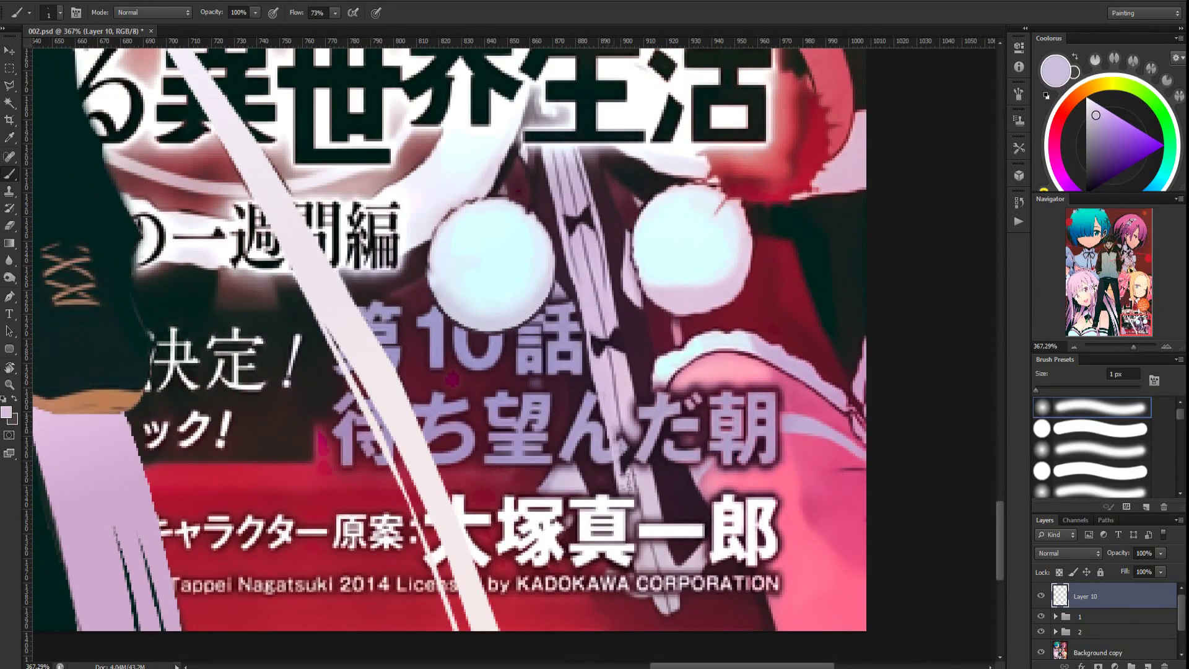
{"action": "key", "text": "x"}
{"action": "mouse_move", "coordinate": [579, 307]}
{"action": "left_mouse_down"}
{"action": "mouse_move", "coordinate": [590, 378]}
{"action": "mouse_move", "coordinate": [576, 376]}
{"action": "mouse_move", "coordinate": [602, 436]}
{"action": "mouse_move", "coordinate": [580, 457]}
{"action": "left_mouse_up"}
{"action": "left_click", "coordinate": [587, 351], "text": "alt"}
{"action": "left_click", "coordinate": [602, 396], "text": "alt"}
{"action": "left_click", "coordinate": [611, 405], "text": "alt"}
{"action": "mouse_move", "coordinate": [618, 402]}
{"action": "left_mouse_down"}
{"action": "mouse_move", "coordinate": [626, 495]}
{"action": "mouse_move", "coordinate": [630, 429]}
{"action": "left_mouse_up"}
Extend the striped ribbon down through the lower lettering, repainting its lavender strips, thin lines and dark surround with sampled colours
{"action": "left_click", "coordinate": [623, 384], "text": "alt"}
{"action": "mouse_move", "coordinate": [628, 389]}
{"action": "left_mouse_down"}
{"action": "mouse_move", "coordinate": [646, 478]}
{"action": "mouse_move", "coordinate": [618, 340]}
{"action": "mouse_move", "coordinate": [652, 543]}
{"action": "mouse_move", "coordinate": [648, 551]}
{"action": "left_mouse_up"}
{"action": "mouse_move", "coordinate": [648, 552]}
{"action": "left_mouse_down"}
{"action": "mouse_move", "coordinate": [650, 567]}
{"action": "mouse_move", "coordinate": [664, 545]}
{"action": "mouse_move", "coordinate": [668, 560]}
{"action": "left_mouse_up"}
{"action": "key", "text": "bracketleft"}
{"action": "key", "text": "bracketleft"}
{"action": "key", "text": "bracketleft"}
{"action": "key", "text": "bracketleft"}
{"action": "left_click", "coordinate": [628, 409], "text": "alt"}
{"action": "left_click", "coordinate": [602, 316], "text": "alt"}
{"action": "left_click", "coordinate": [609, 356], "text": "alt"}
{"action": "left_click_drag", "start_coordinate": [610, 359], "coordinate": [623, 410]}
{"action": "left_click", "coordinate": [651, 547], "text": "alt"}
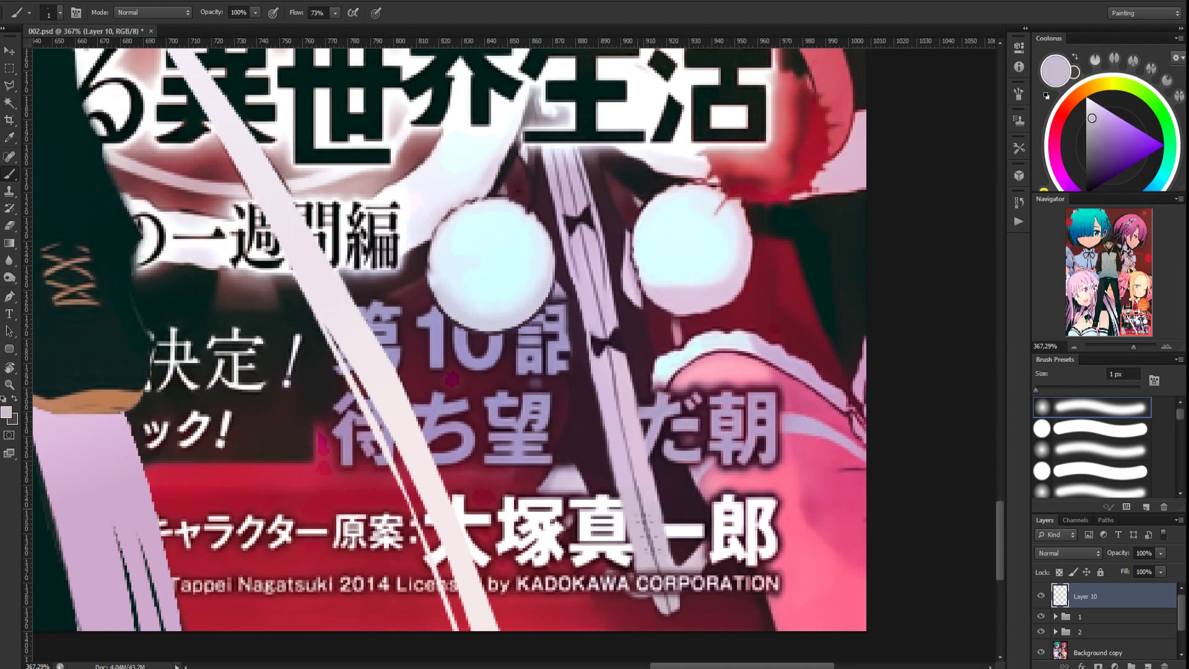
{"action": "left_click_drag", "start_coordinate": [630, 452], "coordinate": [640, 460]}
Repaint the pale frill edge and the dark cloth beside the pink garment with sampled colours and a 2 px brush
{"action": "left_click", "coordinate": [651, 392], "text": "alt"}
{"action": "left_click", "coordinate": [665, 371], "text": "alt"}
{"action": "left_click_drag", "start_coordinate": [660, 376], "coordinate": [659, 395]}
{"action": "left_click", "coordinate": [641, 380], "text": "alt"}
{"action": "left_click", "coordinate": [1037, 389]}
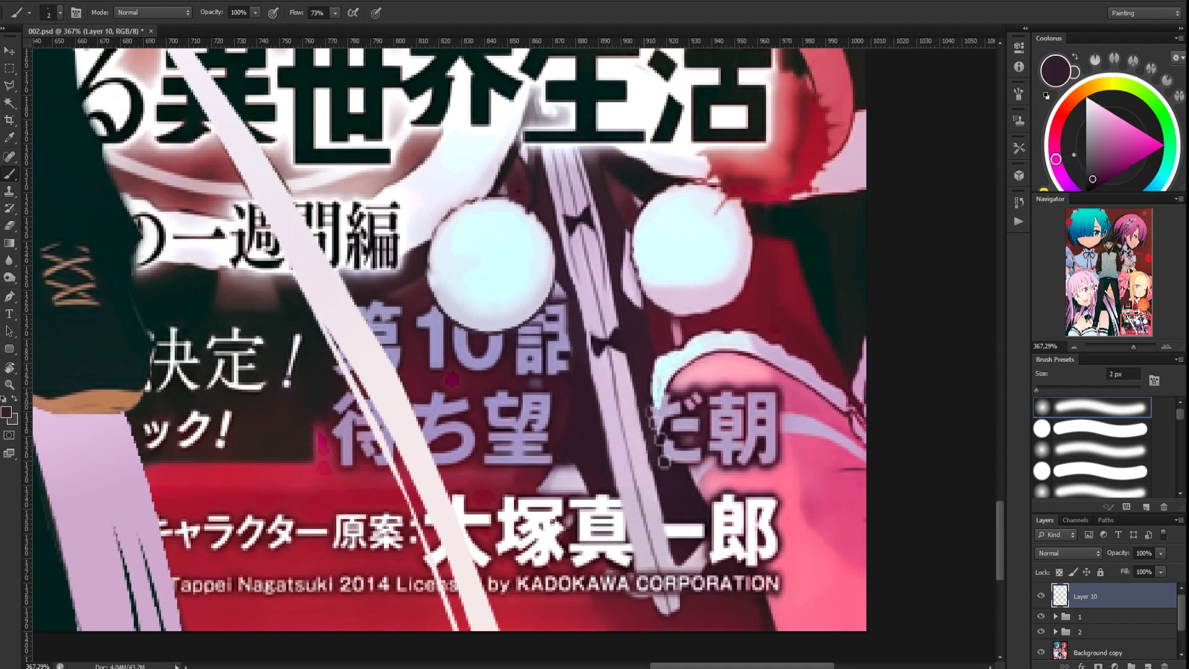
{"action": "left_click_drag", "start_coordinate": [660, 413], "coordinate": [676, 463]}
{"action": "left_click", "coordinate": [685, 497], "text": "alt"}
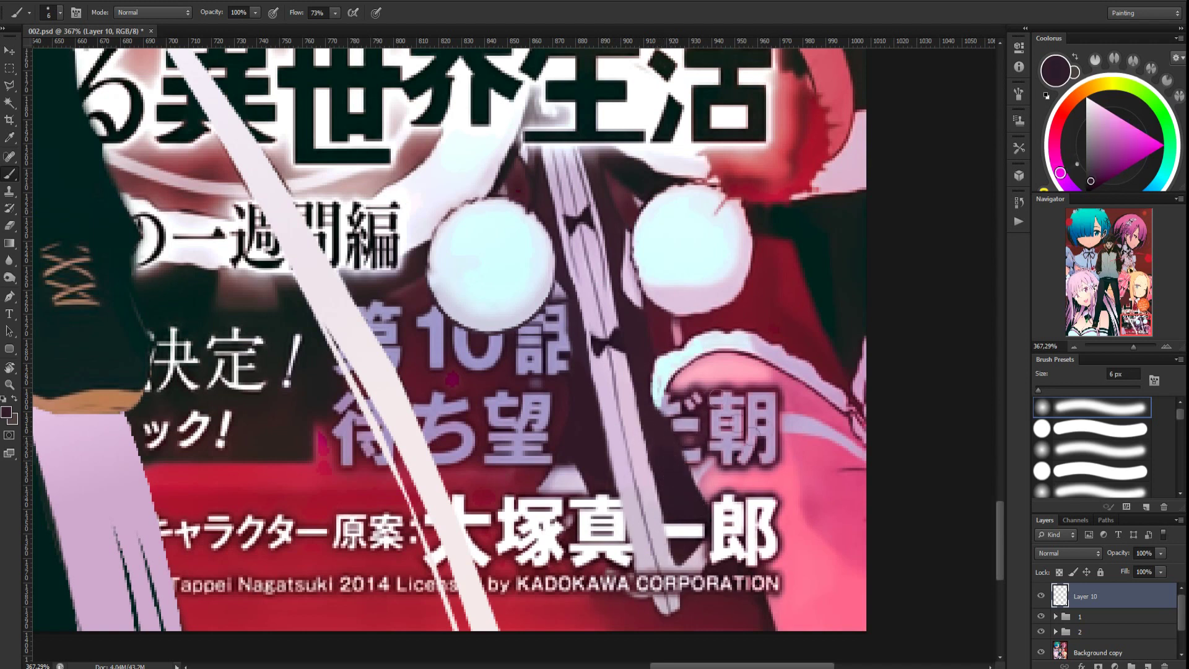
Paint sampled pink over the lettering on the frilled garment and redraw its curved lavender band with a 6 px brush
{"action": "left_click", "coordinate": [686, 387], "text": "alt"}
{"action": "mouse_move", "coordinate": [686, 387]}
{"action": "left_mouse_down"}
{"action": "mouse_move", "coordinate": [683, 416]}
{"action": "mouse_move", "coordinate": [734, 376]}
{"action": "mouse_move", "coordinate": [700, 443]}
{"action": "left_mouse_up"}
{"action": "left_click", "coordinate": [794, 422], "text": "alt"}
{"action": "left_click_drag", "start_coordinate": [790, 424], "coordinate": [738, 436]}
{"action": "left_click_drag", "start_coordinate": [702, 477], "coordinate": [778, 425]}
{"action": "mouse_move", "coordinate": [700, 477]}
{"action": "left_mouse_down"}
{"action": "mouse_move", "coordinate": [760, 432]}
{"action": "mouse_move", "coordinate": [777, 447]}
{"action": "mouse_move", "coordinate": [709, 485]}
{"action": "left_mouse_up"}
Cover the lettering below the lavender band with sampled pinks at 66% opacity and fill the adjoining dark cloth
{"action": "left_click", "coordinate": [782, 482], "text": "alt"}
{"action": "key", "text": "6"}
{"action": "key", "text": "6"}
{"action": "left_click", "coordinate": [768, 468], "text": "alt"}
{"action": "left_click_drag", "start_coordinate": [763, 446], "coordinate": [723, 479]}
{"action": "left_click", "coordinate": [785, 509], "text": "alt"}
{"action": "left_click_drag", "start_coordinate": [781, 514], "coordinate": [771, 586]}
{"action": "left_click", "coordinate": [716, 498], "text": "alt"}
{"action": "left_click_drag", "start_coordinate": [717, 499], "coordinate": [757, 564]}
{"action": "left_click_drag", "start_coordinate": [728, 496], "coordinate": [767, 558]}
{"action": "mouse_move", "coordinate": [736, 495]}
{"action": "left_mouse_down"}
{"action": "mouse_move", "coordinate": [782, 491]}
{"action": "mouse_move", "coordinate": [773, 545]}
{"action": "left_mouse_up"}
{"action": "mouse_move", "coordinate": [772, 545]}
{"action": "left_mouse_down"}
{"action": "mouse_move", "coordinate": [775, 592]}
{"action": "mouse_move", "coordinate": [766, 558]}
{"action": "left_mouse_up"}
{"action": "left_click", "coordinate": [674, 518], "text": "alt"}
{"action": "mouse_move", "coordinate": [677, 526]}
{"action": "left_mouse_down"}
{"action": "mouse_move", "coordinate": [704, 535]}
{"action": "mouse_move", "coordinate": [676, 528]}
{"action": "mouse_move", "coordinate": [701, 534]}
{"action": "mouse_move", "coordinate": [677, 544]}
{"action": "left_mouse_up"}
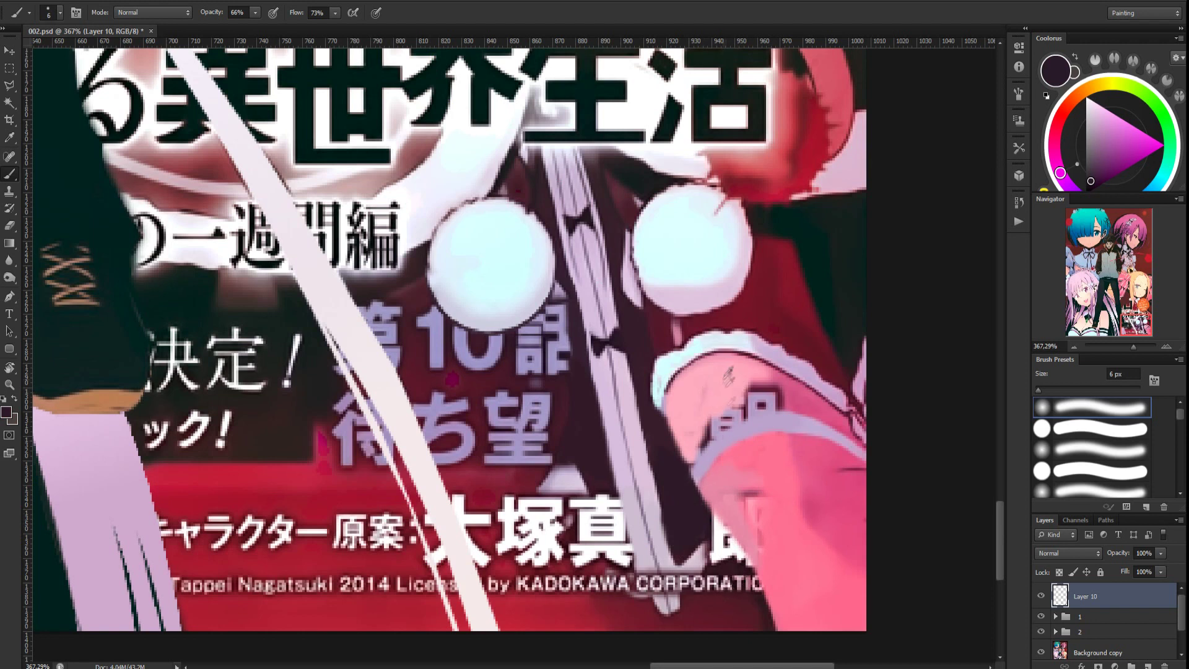
Cover the remaining lettering above the lavender band with sampled light and shadow pinks, and touch up the band
{"action": "left_click", "coordinate": [721, 380], "text": "alt"}
{"action": "left_click_drag", "start_coordinate": [717, 417], "coordinate": [693, 445]}
{"action": "left_click", "coordinate": [792, 392], "text": "alt"}
{"action": "left_click_drag", "start_coordinate": [783, 387], "coordinate": [778, 402]}
{"action": "left_click", "coordinate": [751, 379], "text": "alt"}
{"action": "mouse_move", "coordinate": [753, 389]}
{"action": "left_mouse_down"}
{"action": "mouse_move", "coordinate": [766, 401]}
{"action": "mouse_move", "coordinate": [721, 413]}
{"action": "mouse_move", "coordinate": [713, 433]}
{"action": "mouse_move", "coordinate": [761, 400]}
{"action": "mouse_move", "coordinate": [734, 427]}
{"action": "left_mouse_up"}
{"action": "left_click", "coordinate": [786, 392], "text": "alt"}
{"action": "left_click", "coordinate": [752, 429], "text": "alt"}
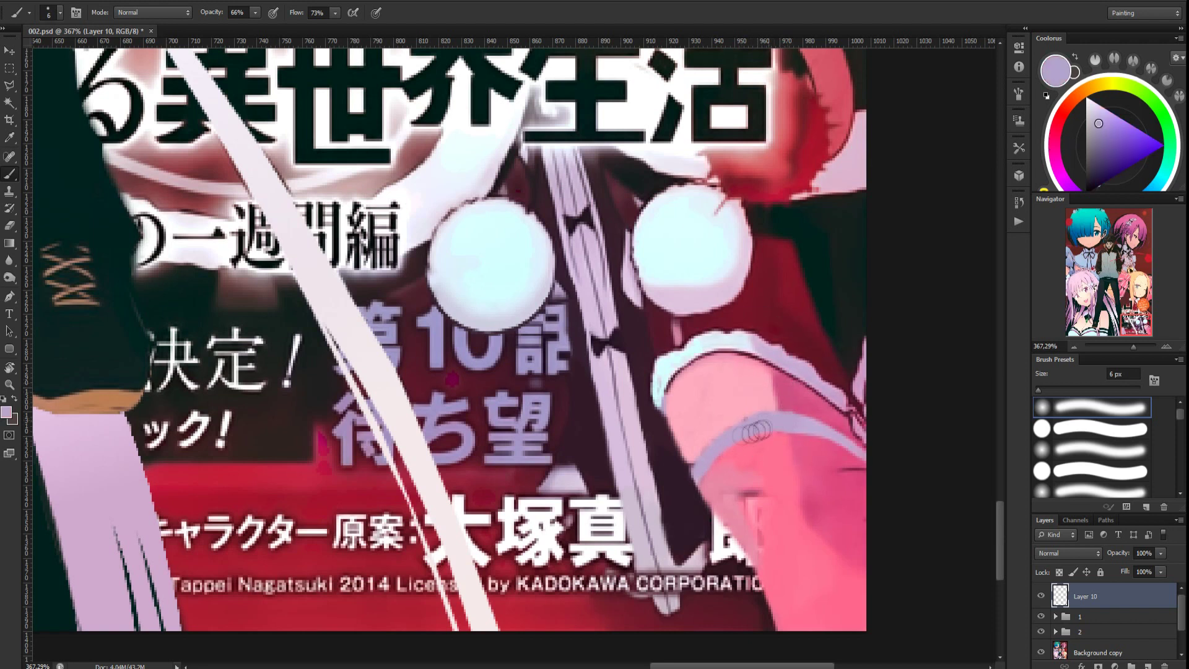
Blend the pink shading below the lavender band with sampled pinks, lowering the brush opacity to 49%
{"action": "left_click", "coordinate": [762, 484], "text": "alt"}
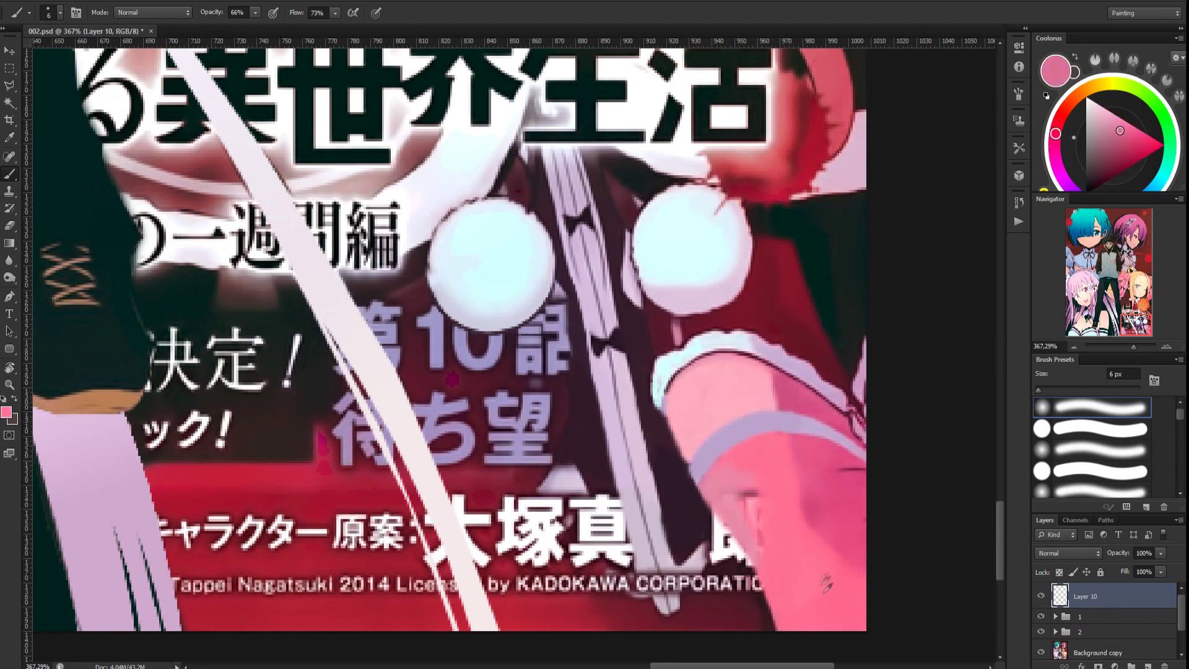
{"action": "left_click", "coordinate": [741, 504], "text": "alt"}
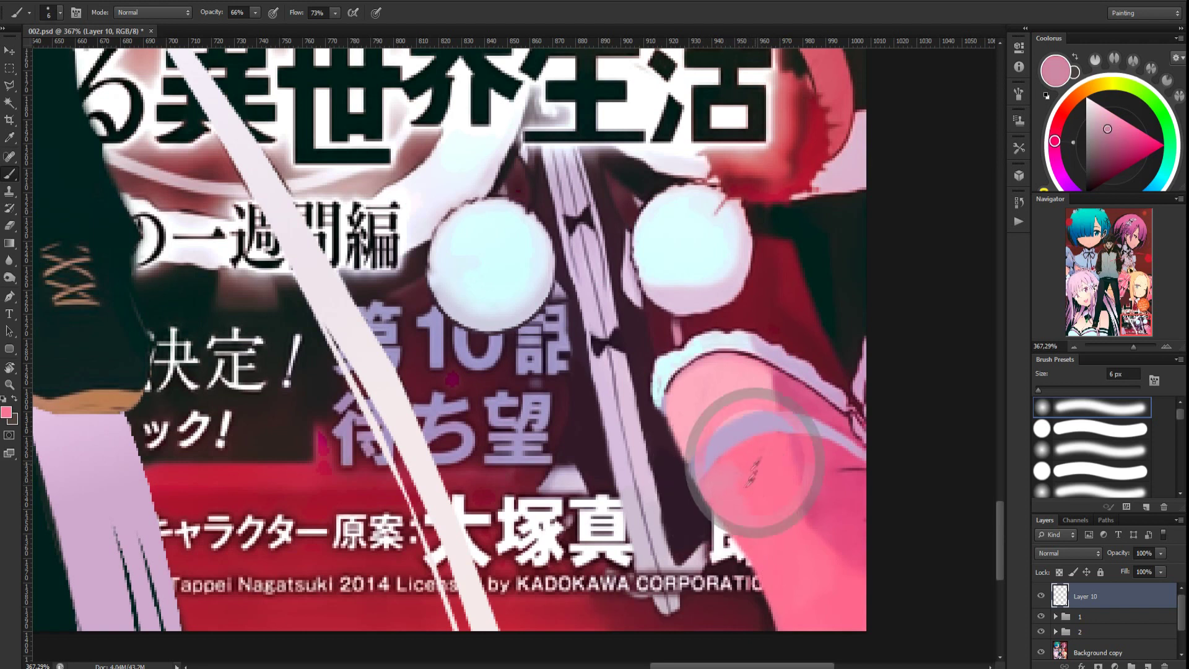
{"action": "key", "text": "4"}
{"action": "key", "text": "9"}
{"action": "left_click", "coordinate": [766, 526], "text": "alt"}
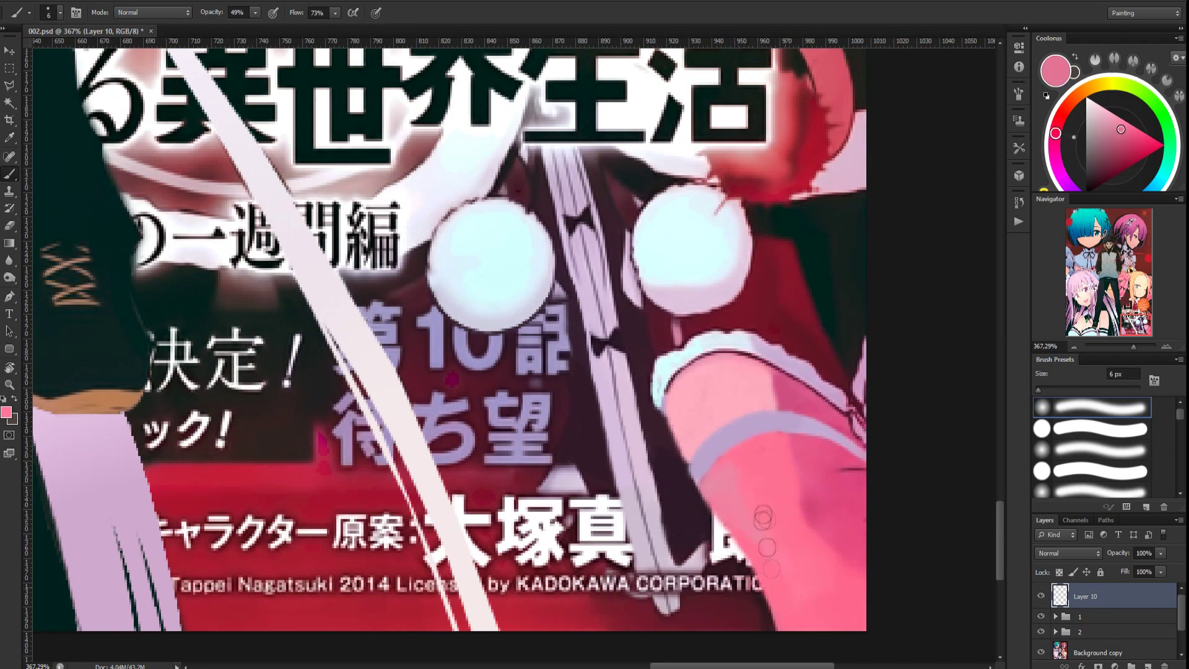
{"action": "left_click_drag", "start_coordinate": [729, 478], "coordinate": [742, 505]}
{"action": "left_click", "coordinate": [772, 597], "text": "alt"}
Clean up the pale frill and the garment's dark edge with sampled colours and a 1 px brush
{"action": "left_click", "coordinate": [673, 378], "text": "alt"}
{"action": "key", "text": "["}
{"action": "key", "text": "["}
{"action": "key", "text": "["}
{"action": "key", "text": "["}
{"action": "key", "text": "["}
{"action": "left_click_drag", "start_coordinate": [667, 392], "coordinate": [663, 414]}
{"action": "left_click", "coordinate": [660, 384], "text": "alt"}
{"action": "left_click_drag", "start_coordinate": [665, 367], "coordinate": [658, 392]}
{"action": "left_click", "coordinate": [676, 439], "text": "alt"}
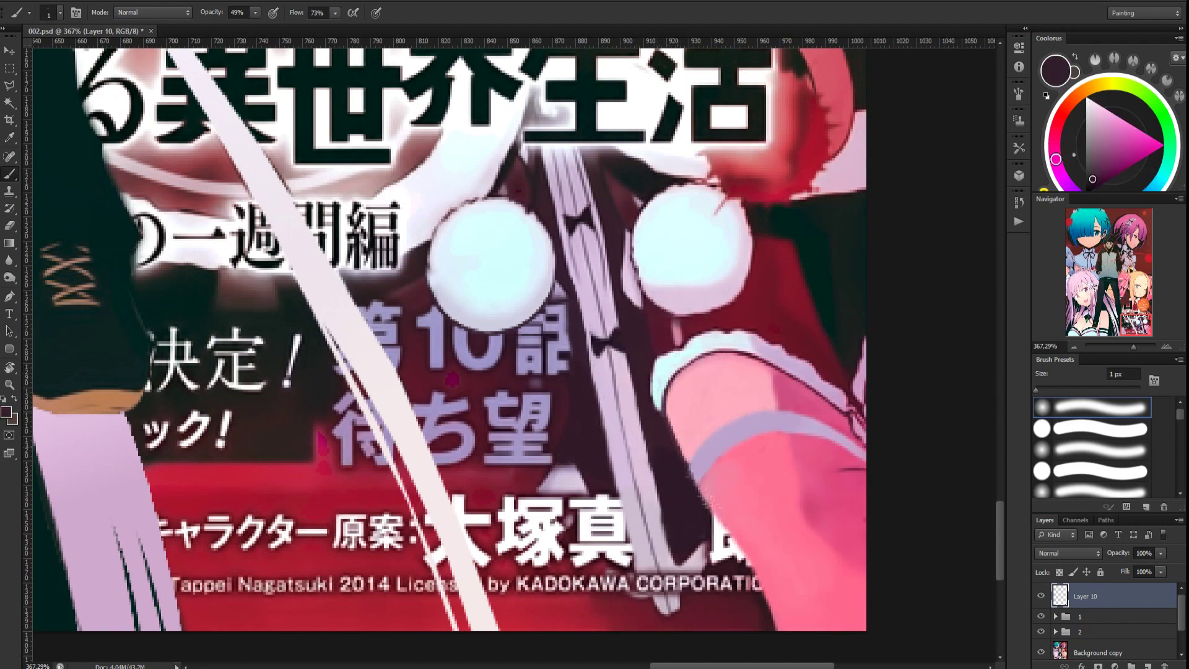
{"action": "left_click", "coordinate": [688, 502], "text": "alt"}
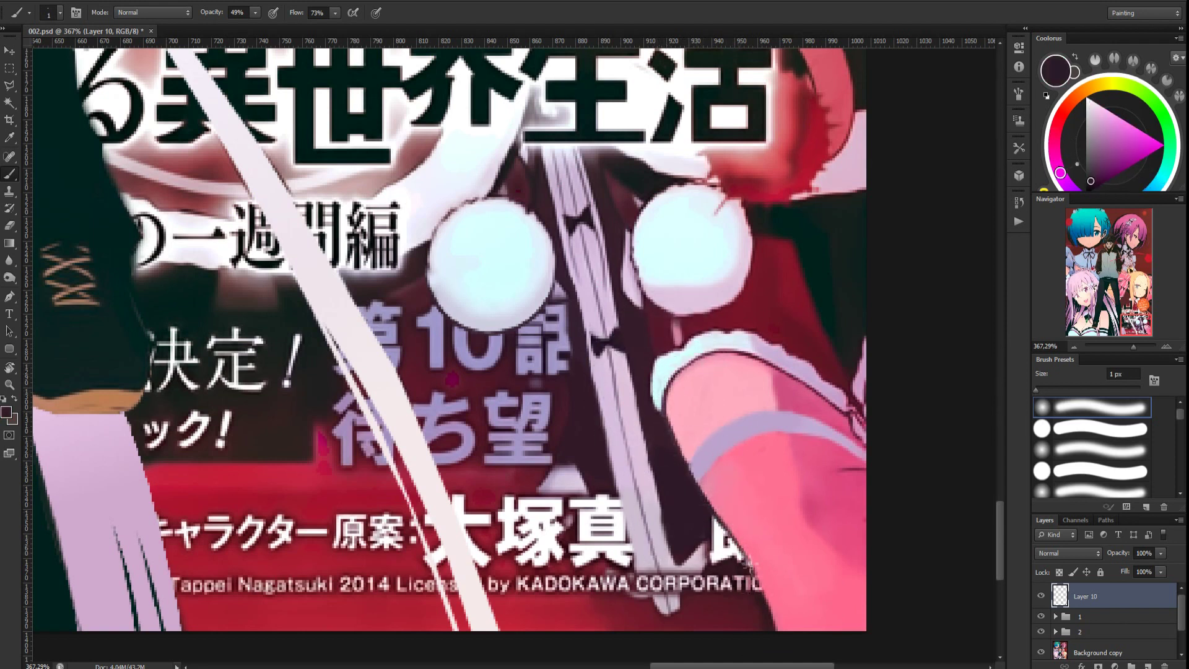
Outline the curved white fur trim crossing the title and subtitle with the Polygonal Lasso, and add a new layer
{"action": "scroll", "coordinate": [703, 500], "scroll_direction": "down", "scroll_amount": 5}
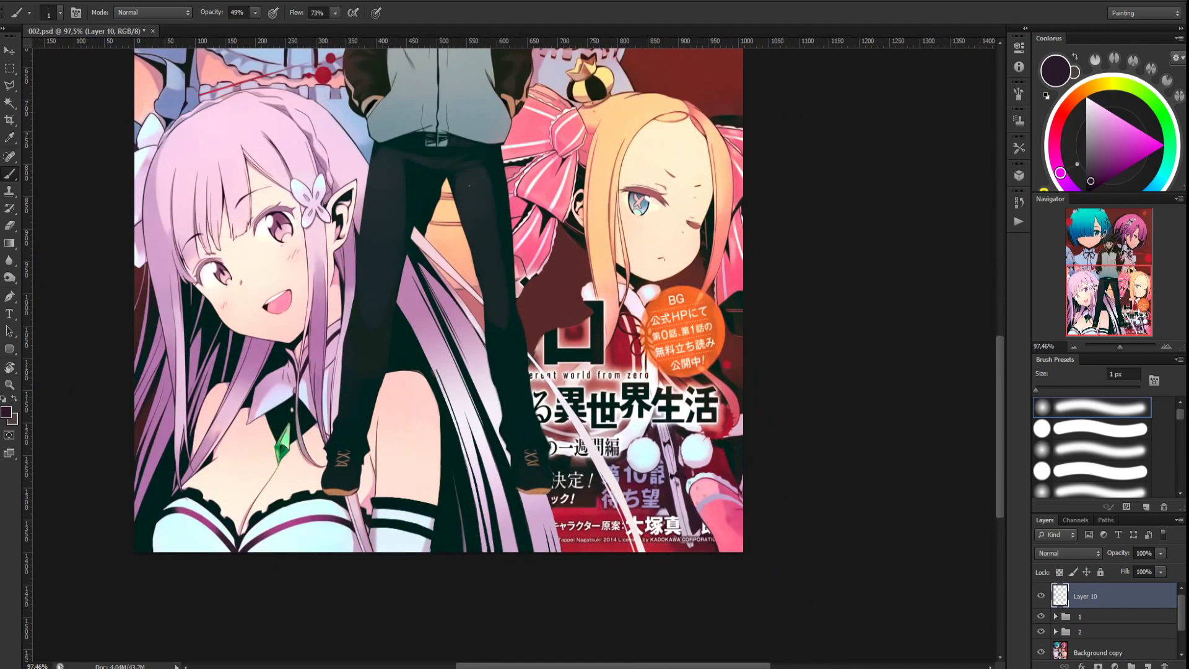
{"action": "scroll", "coordinate": [560, 444], "scroll_direction": "up", "scroll_amount": 5}
{"action": "key", "text": "l"}
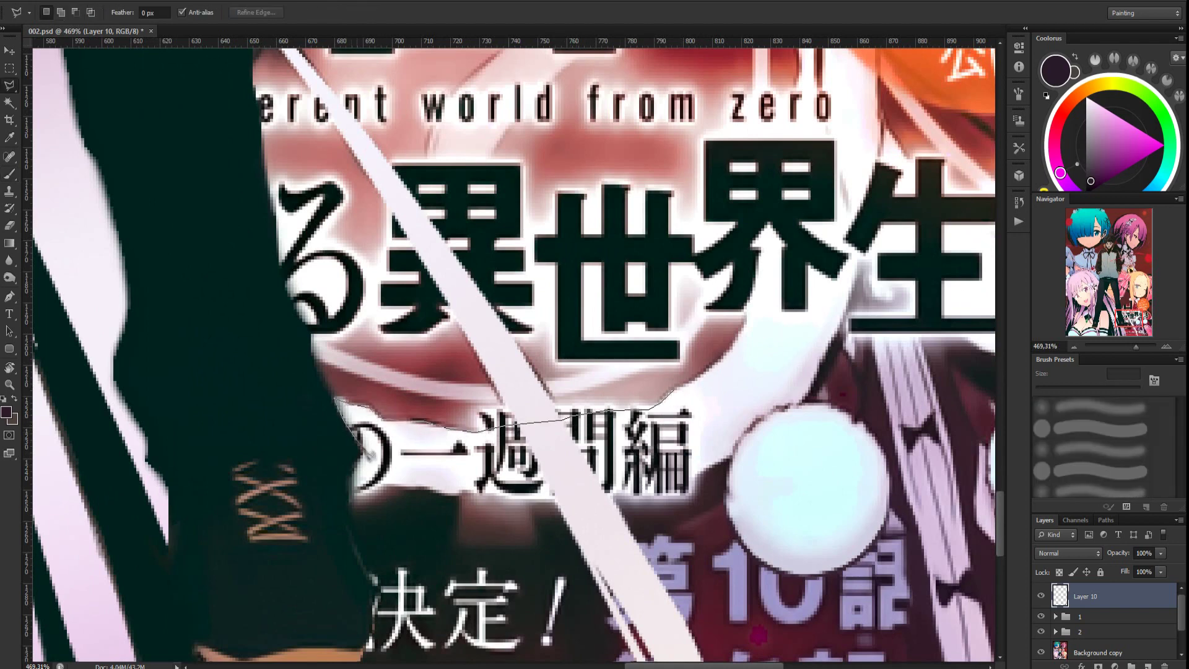
{"action": "left_click", "coordinate": [550, 496]}
{"action": "left_click", "coordinate": [604, 490]}
{"action": "left_click", "coordinate": [797, 403]}
{"action": "scroll", "coordinate": [878, 162], "scroll_direction": "up", "scroll_amount": 5}
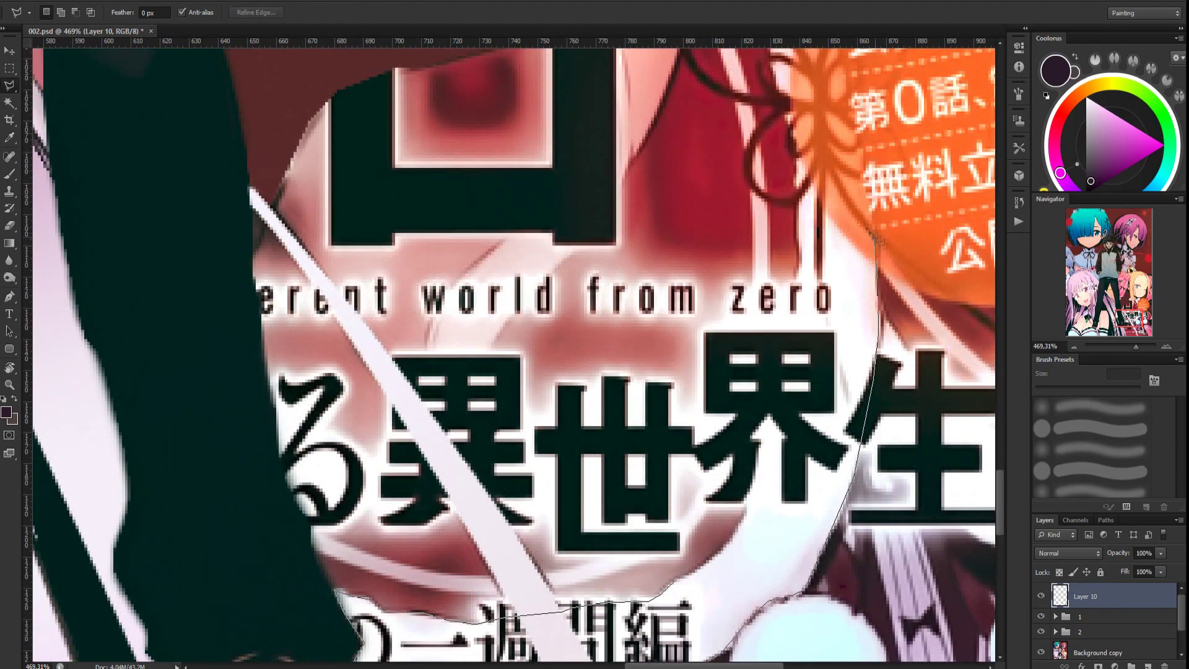
{"action": "left_click", "coordinate": [789, 336]}
{"action": "left_click", "coordinate": [759, 438]}
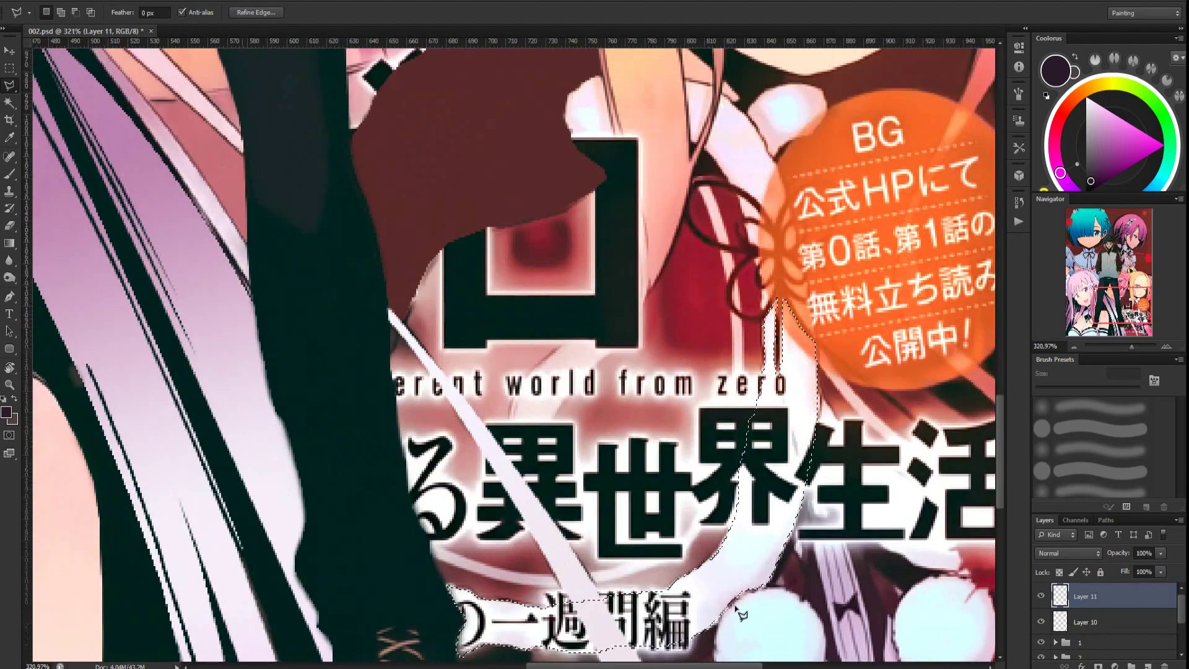
Paint the selected fur trim with sampled near-white tones using a 16 px brush, covering the subtitle and title lettering
{"action": "key", "text": "x"}
{"action": "left_click_drag", "start_coordinate": [1037, 390], "coordinate": [1044, 390]}
{"action": "left_click_drag", "start_coordinate": [774, 378], "coordinate": [759, 508]}
{"action": "left_click_drag", "start_coordinate": [706, 595], "coordinate": [805, 296]}
{"action": "left_click", "coordinate": [796, 322], "text": "alt"}
{"action": "left_click_drag", "start_coordinate": [768, 332], "coordinate": [756, 356]}
{"action": "left_click", "coordinate": [585, 341], "text": "alt"}
{"action": "mouse_move", "coordinate": [517, 300]}
{"action": "left_mouse_down"}
{"action": "mouse_move", "coordinate": [527, 347]}
{"action": "mouse_move", "coordinate": [641, 338]}
{"action": "mouse_move", "coordinate": [638, 324]}
{"action": "mouse_move", "coordinate": [545, 322]}
{"action": "mouse_move", "coordinate": [557, 335]}
{"action": "mouse_move", "coordinate": [644, 334]}
{"action": "mouse_move", "coordinate": [507, 322]}
{"action": "mouse_move", "coordinate": [514, 353]}
{"action": "mouse_move", "coordinate": [588, 304]}
{"action": "left_mouse_up"}
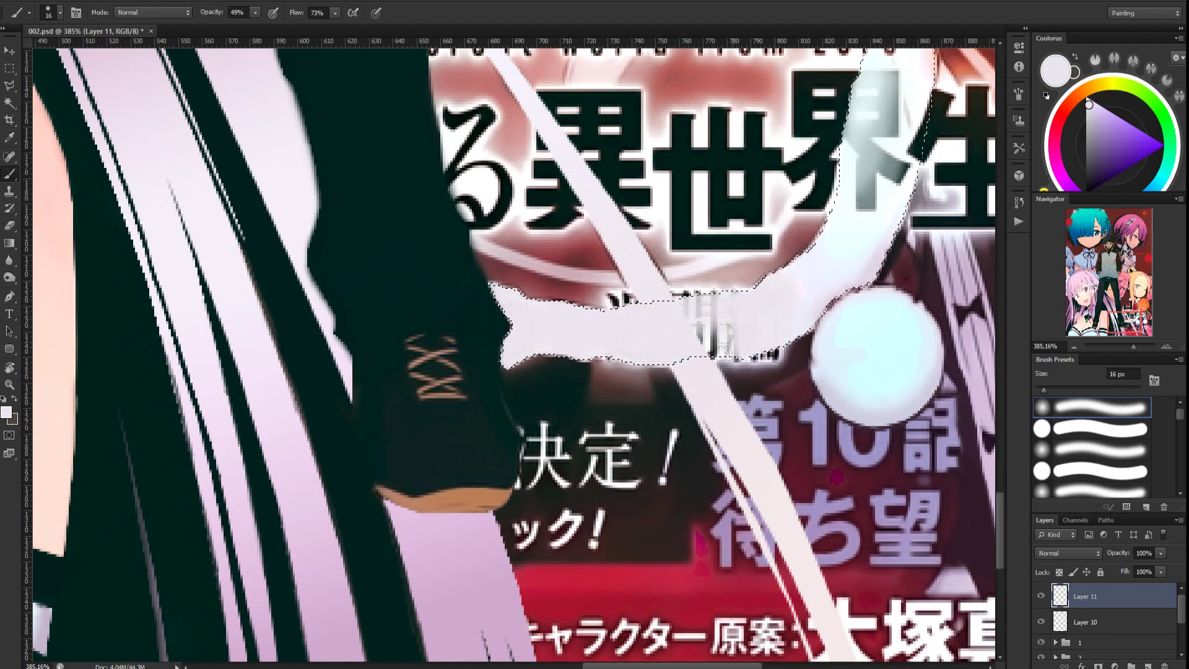
{"action": "left_click_drag", "start_coordinate": [696, 333], "coordinate": [768, 328]}
{"action": "left_click", "coordinate": [870, 232], "text": "alt"}
{"action": "mouse_move", "coordinate": [885, 149]}
{"action": "left_mouse_down"}
{"action": "mouse_move", "coordinate": [751, 298]}
{"action": "mouse_move", "coordinate": [520, 321]}
{"action": "mouse_move", "coordinate": [619, 332]}
{"action": "left_mouse_up"}
{"action": "left_click_drag", "start_coordinate": [836, 186], "coordinate": [750, 299]}
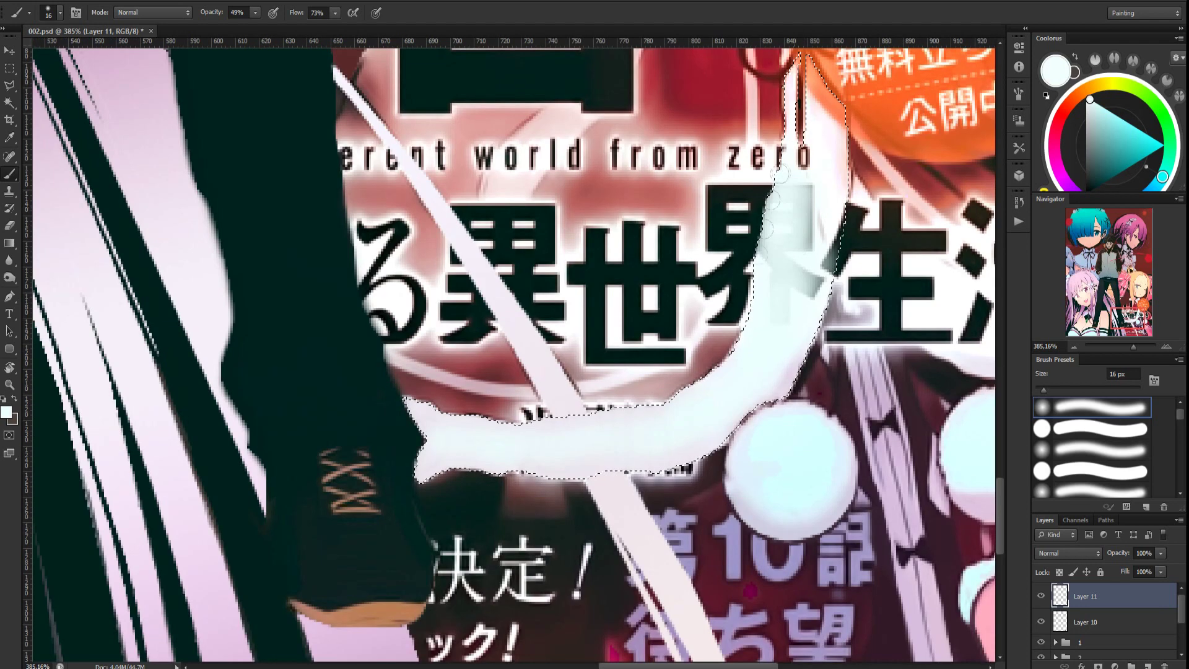
Build up the upper stretch of the fur trim beside the orange badge with sampled pale blue-white tones
{"action": "left_click", "coordinate": [837, 156], "text": "alt"}
{"action": "mouse_move", "coordinate": [836, 168]}
{"action": "left_mouse_down"}
{"action": "mouse_move", "coordinate": [827, 272]}
{"action": "mouse_move", "coordinate": [833, 216]}
{"action": "left_mouse_up"}
{"action": "left_click", "coordinate": [821, 297], "text": "alt"}
{"action": "left_click", "coordinate": [796, 266], "text": "alt"}
{"action": "left_click_drag", "start_coordinate": [802, 258], "coordinate": [812, 180]}
{"action": "left_click_drag", "start_coordinate": [802, 259], "coordinate": [671, 563]}
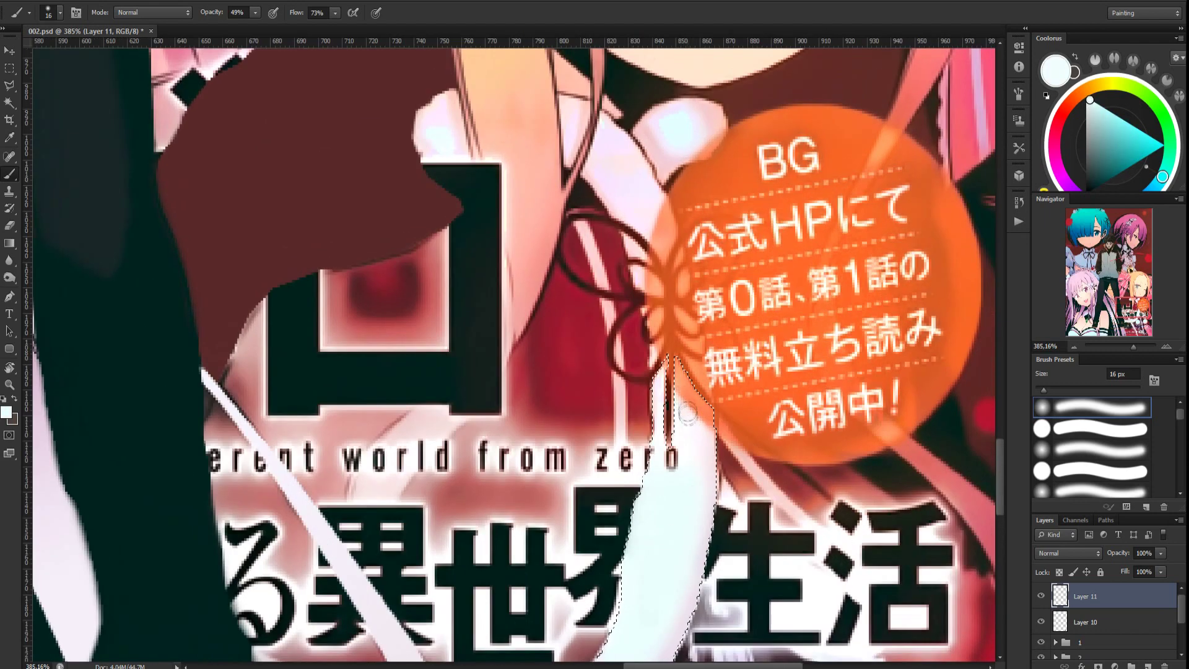
{"action": "left_click_drag", "start_coordinate": [655, 427], "coordinate": [639, 495]}
{"action": "left_click", "coordinate": [698, 588], "text": "alt"}
{"action": "left_click_drag", "start_coordinate": [709, 446], "coordinate": [706, 526]}
{"action": "left_click", "coordinate": [663, 531], "text": "alt"}
{"action": "left_click_drag", "start_coordinate": [686, 475], "coordinate": [684, 403]}
{"action": "left_click_drag", "start_coordinate": [672, 446], "coordinate": [671, 470]}
{"action": "left_click_drag", "start_coordinate": [665, 561], "coordinate": [704, 389]}
{"action": "left_click_drag", "start_coordinate": [703, 266], "coordinate": [707, 288]}
Move the fur trim layer beneath the layer groups, directly above Background copy, and clear the selection
{"action": "scroll", "coordinate": [679, 335], "scroll_direction": "down", "scroll_amount": 5}
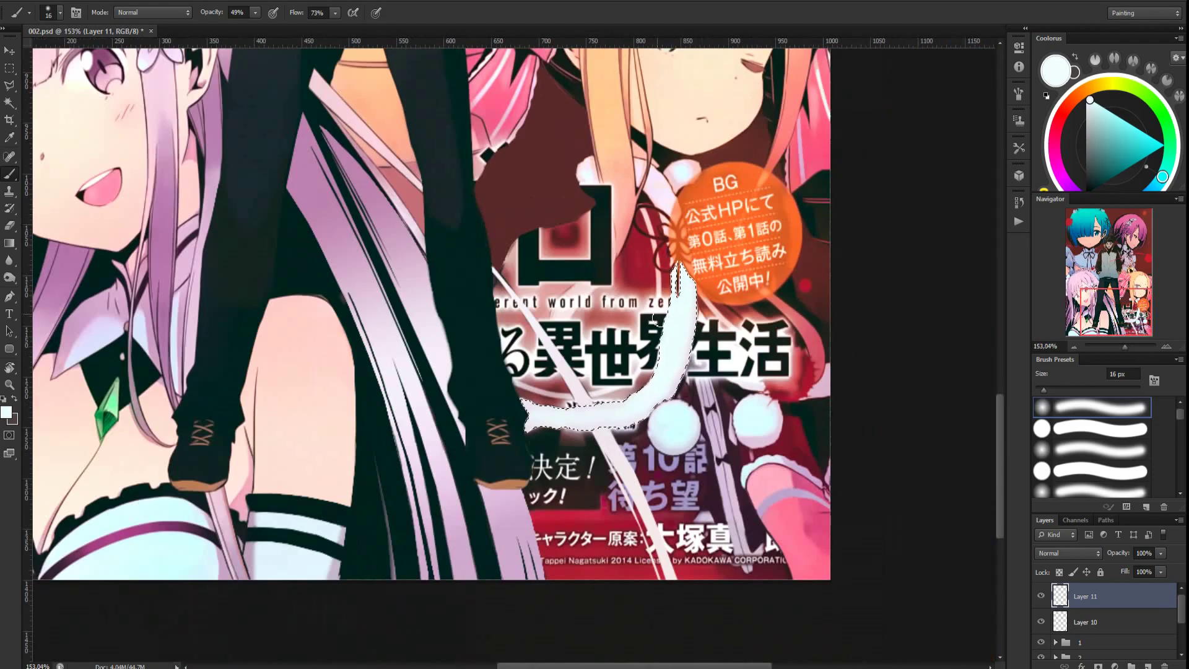
{"action": "scroll", "coordinate": [747, 350], "scroll_direction": "up", "scroll_amount": 3}
{"action": "scroll", "coordinate": [745, 352], "scroll_direction": "up", "scroll_amount": 2}
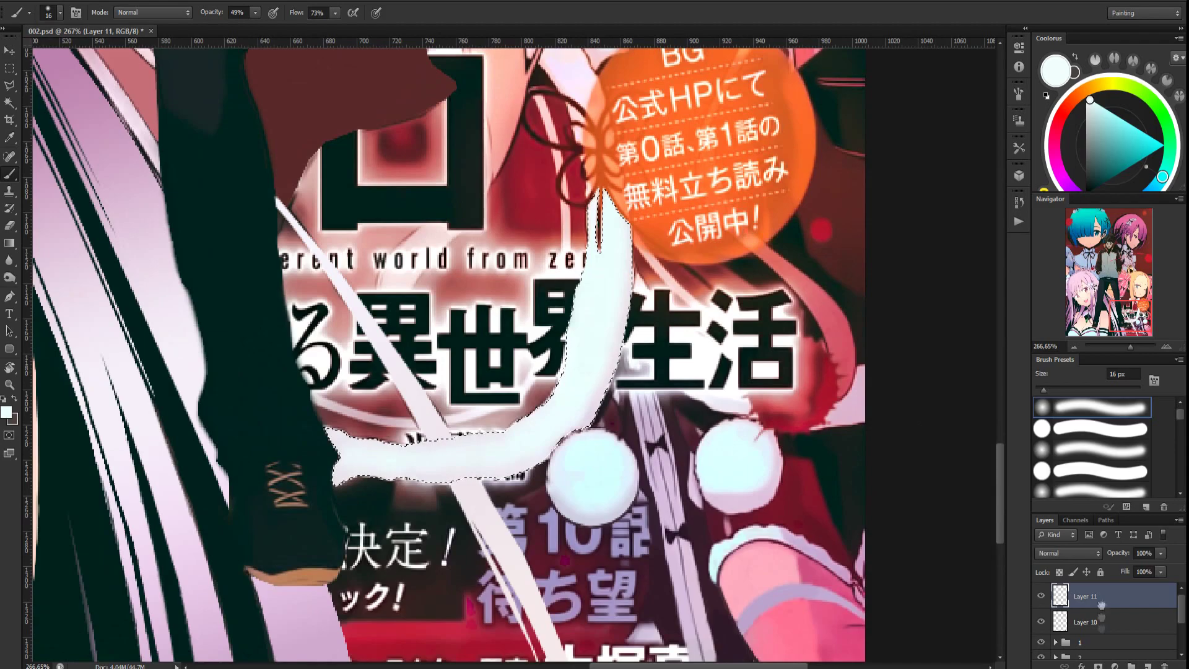
{"action": "left_click_drag", "start_coordinate": [1101, 603], "coordinate": [1102, 659]}
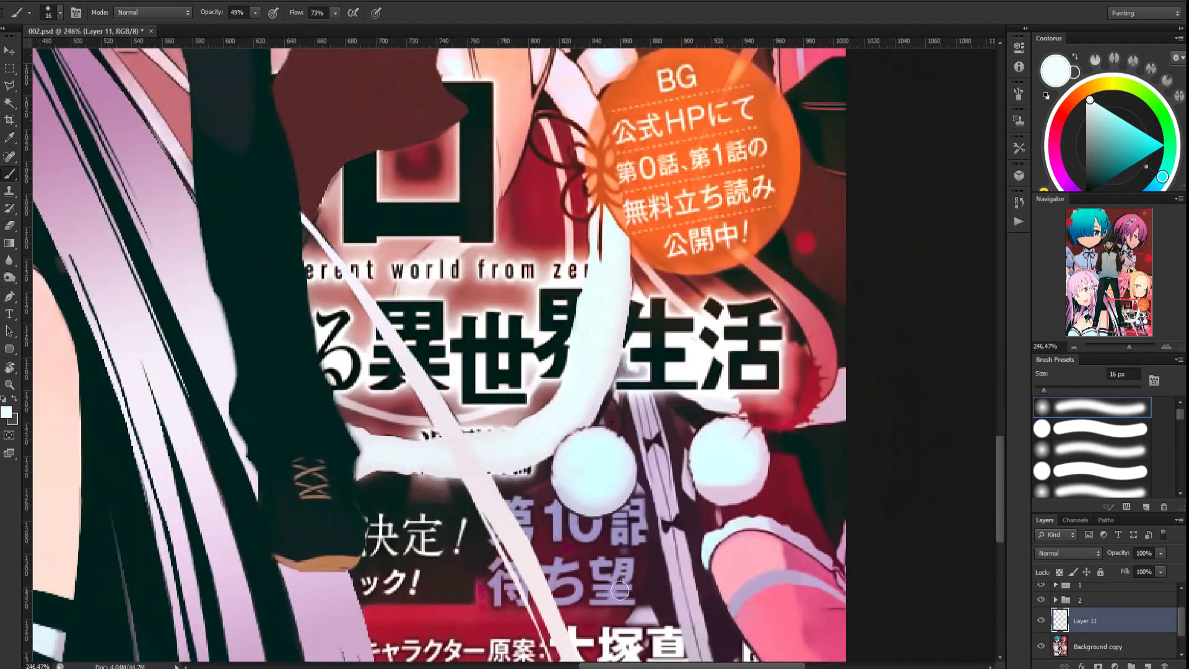
Select and repaint the small lavender piece beside the left pompom, and cover the adjacent lettering with sampled dark purple
{"action": "scroll", "coordinate": [620, 591], "scroll_direction": "up", "scroll_amount": 3}
{"action": "key", "text": "l"}
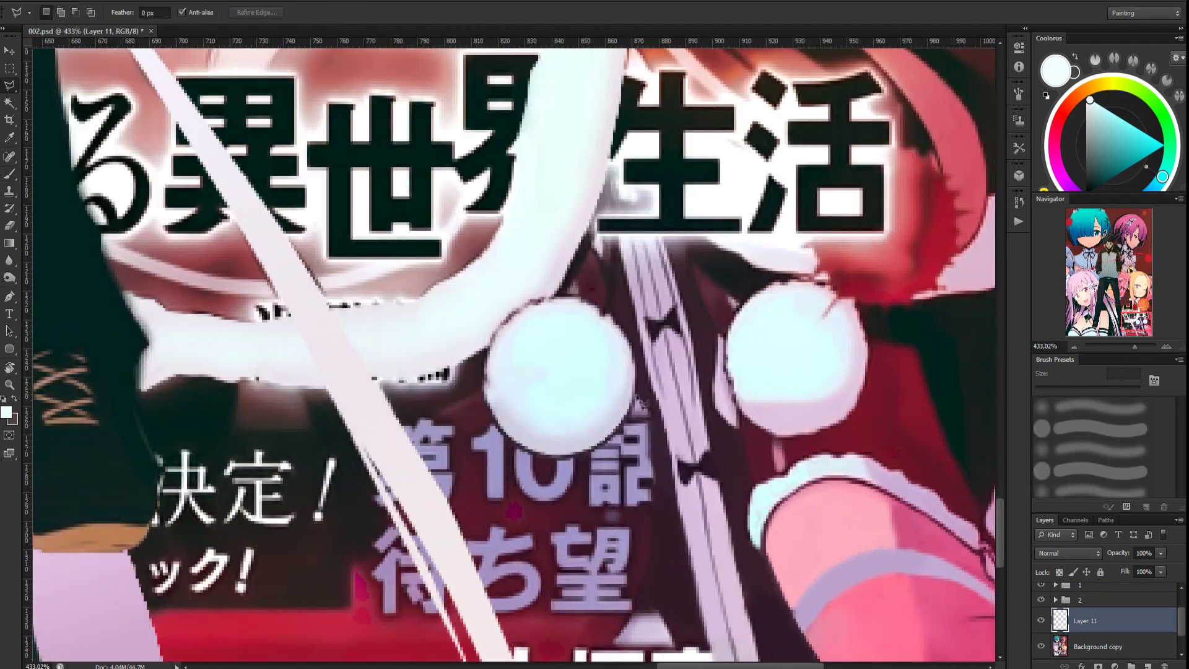
{"action": "key", "text": "b"}
{"action": "left_click", "coordinate": [718, 394], "text": "alt"}
{"action": "left_click_drag", "start_coordinate": [639, 412], "coordinate": [640, 427]}
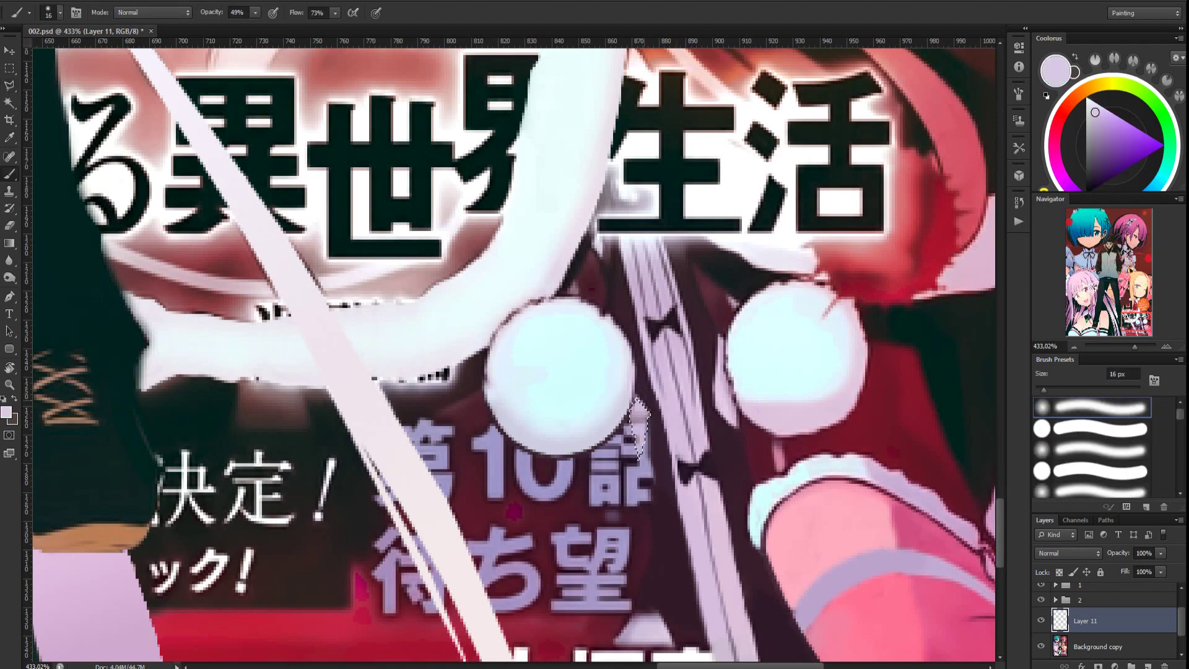
{"action": "key", "text": "l"}
{"action": "double_click", "coordinate": [651, 420]}
{"action": "key", "text": "b"}
{"action": "left_click", "coordinate": [662, 461], "text": "alt"}
{"action": "mouse_move", "coordinate": [651, 468]}
{"action": "left_mouse_down"}
{"action": "mouse_move", "coordinate": [650, 504]}
{"action": "mouse_move", "coordinate": [667, 505]}
{"action": "left_mouse_up"}
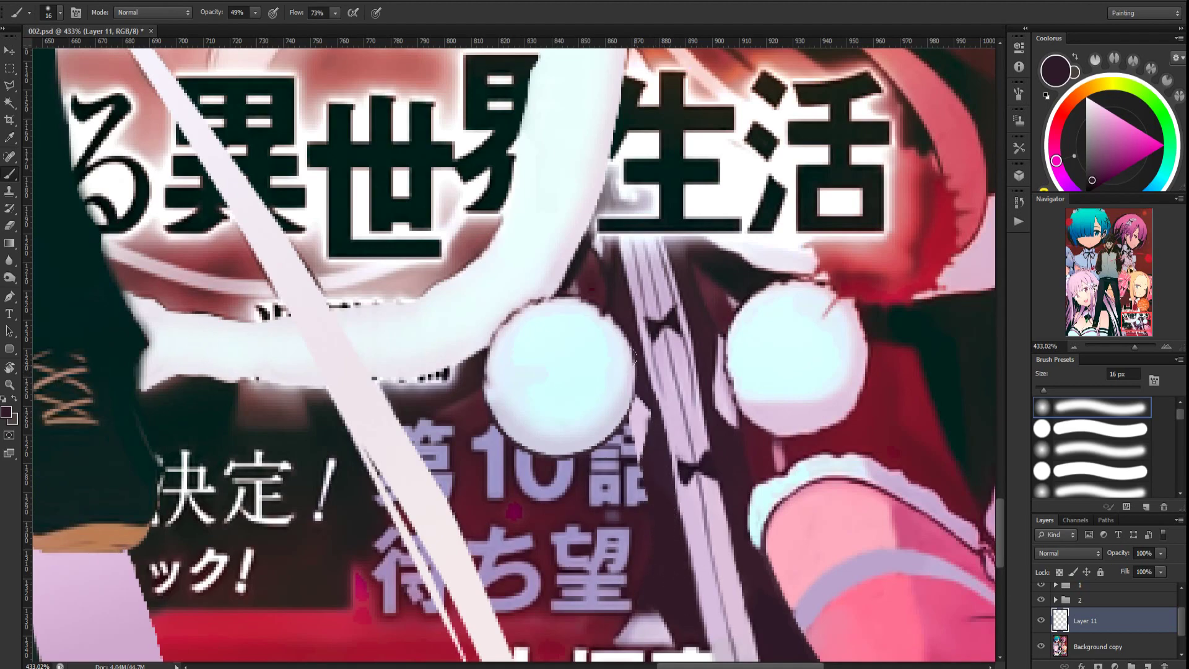
Select the thin curved band inside the fur trim and paint it sampled pale pink on a new layer at 100% opacity
{"action": "scroll", "coordinate": [626, 358], "scroll_direction": "down", "scroll_amount": 7}
{"action": "scroll", "coordinate": [446, 449], "scroll_direction": "up", "scroll_amount": 6}
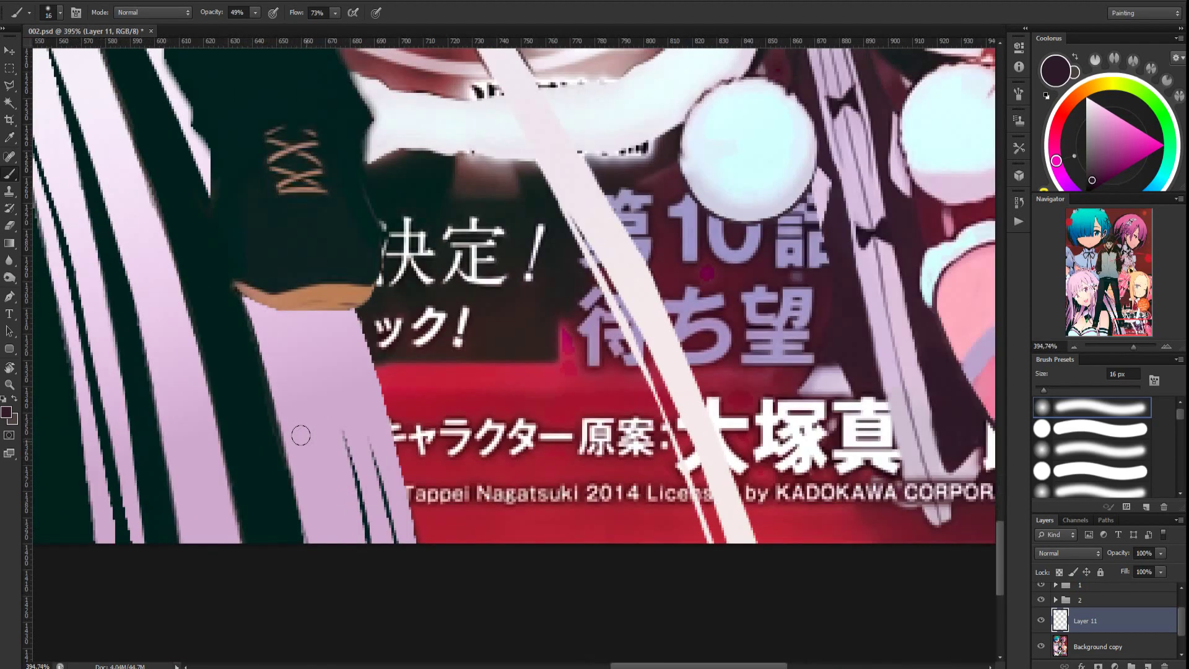
{"action": "scroll", "coordinate": [300, 436], "scroll_direction": "down", "scroll_amount": 5}
{"action": "scroll", "coordinate": [524, 197], "scroll_direction": "up", "scroll_amount": 4}
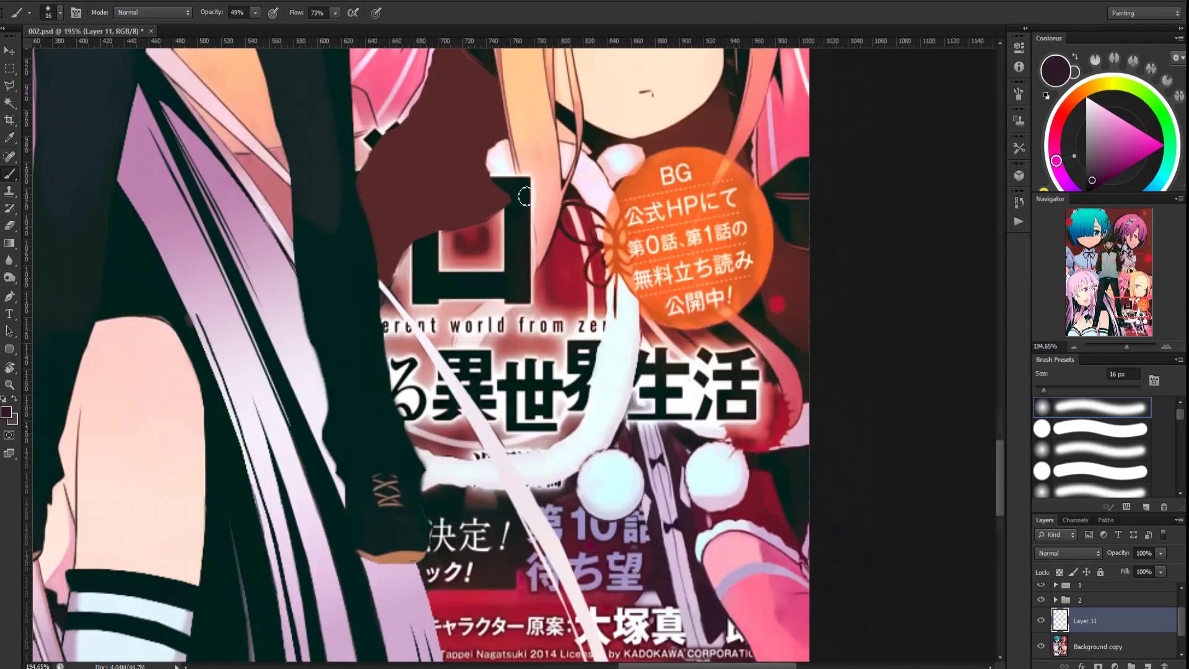
{"action": "scroll", "coordinate": [558, 287], "scroll_direction": "up", "scroll_amount": 2}
{"action": "key", "text": "l"}
{"action": "left_click", "coordinate": [609, 316]}
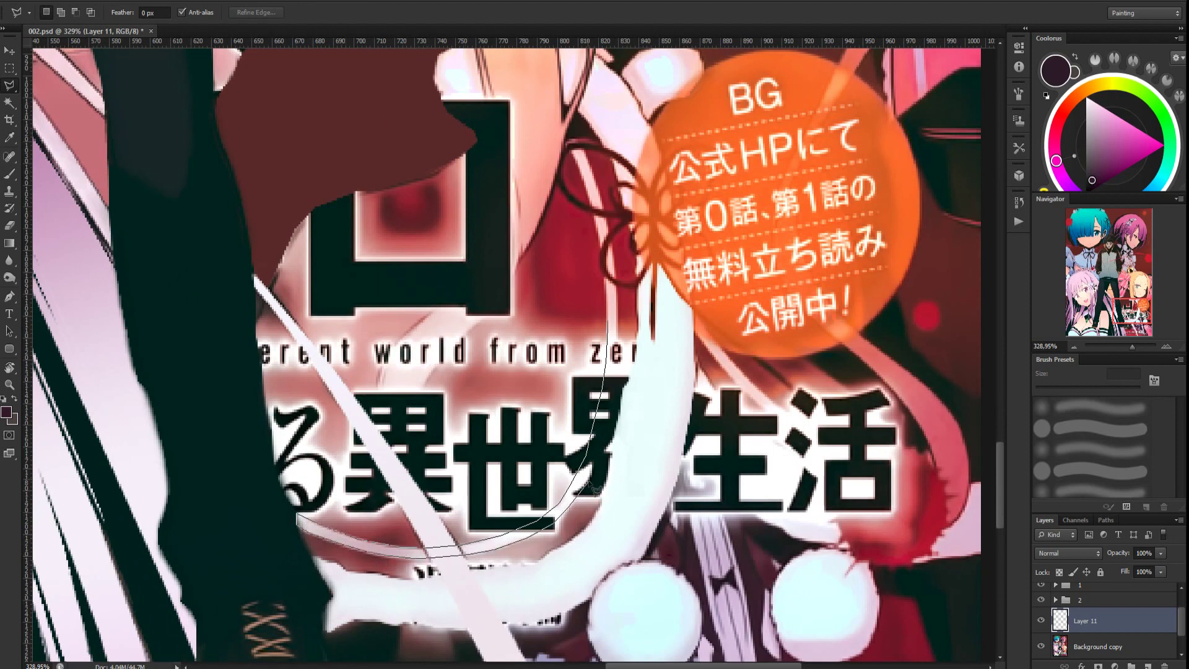
{"action": "left_click", "coordinate": [616, 319]}
{"action": "left_click", "coordinate": [608, 320]}
{"action": "key", "text": "b"}
{"action": "left_click", "coordinate": [612, 306], "text": "alt"}
{"action": "key", "text": "ctrl+shift+alt+n"}
{"action": "left_click", "coordinate": [238, 13]}
{"action": "mouse_move", "coordinate": [612, 334]}
{"action": "left_mouse_down"}
{"action": "mouse_move", "coordinate": [582, 480]}
{"action": "mouse_move", "coordinate": [406, 551]}
{"action": "mouse_move", "coordinate": [302, 522]}
{"action": "mouse_move", "coordinate": [565, 486]}
{"action": "mouse_move", "coordinate": [602, 372]}
{"action": "left_mouse_up"}
{"action": "key", "text": "ctrl+d"}
On a new layer, select the cape areas inside the pale pink band with the lasso and paint them sampled dark red
{"action": "scroll", "coordinate": [686, 408], "scroll_direction": "down", "scroll_amount": 4}
{"action": "scroll", "coordinate": [685, 408], "scroll_direction": "up", "scroll_amount": 3}
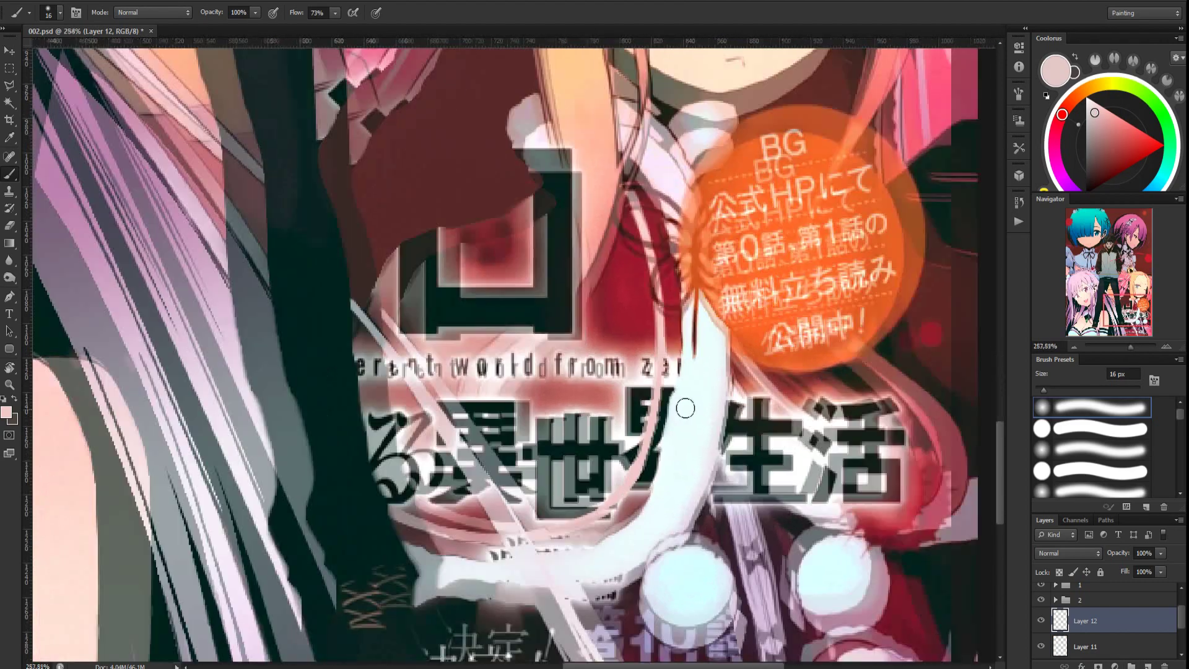
{"action": "left_click", "coordinate": [610, 267], "text": "alt"}
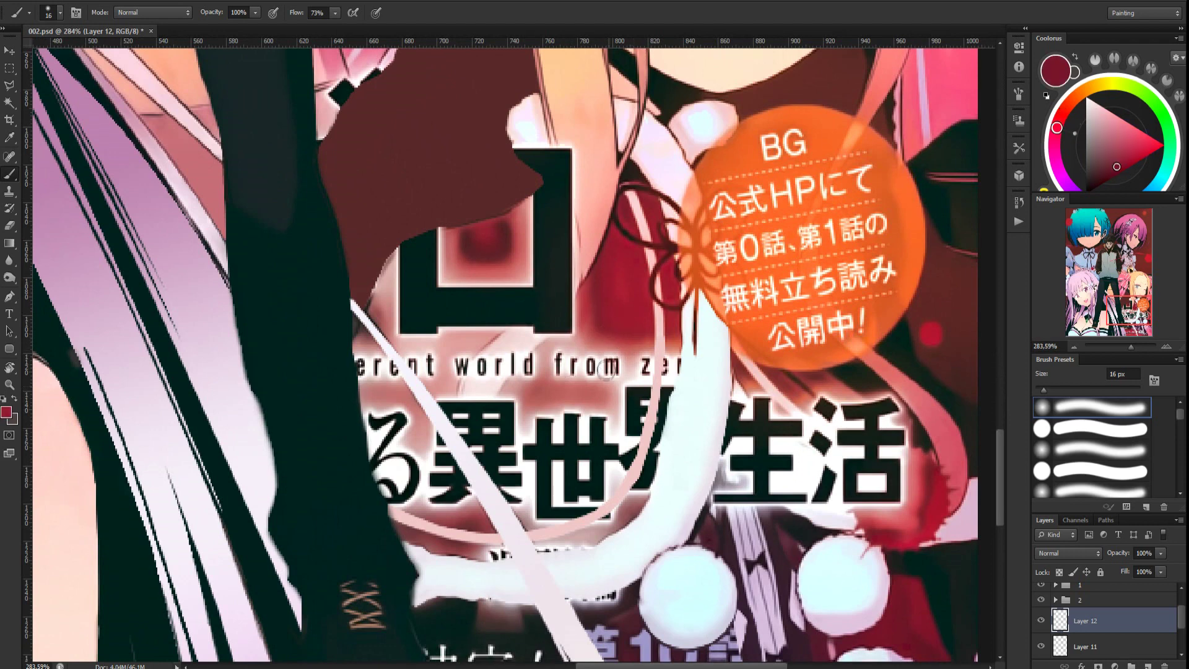
{"action": "key", "text": "l"}
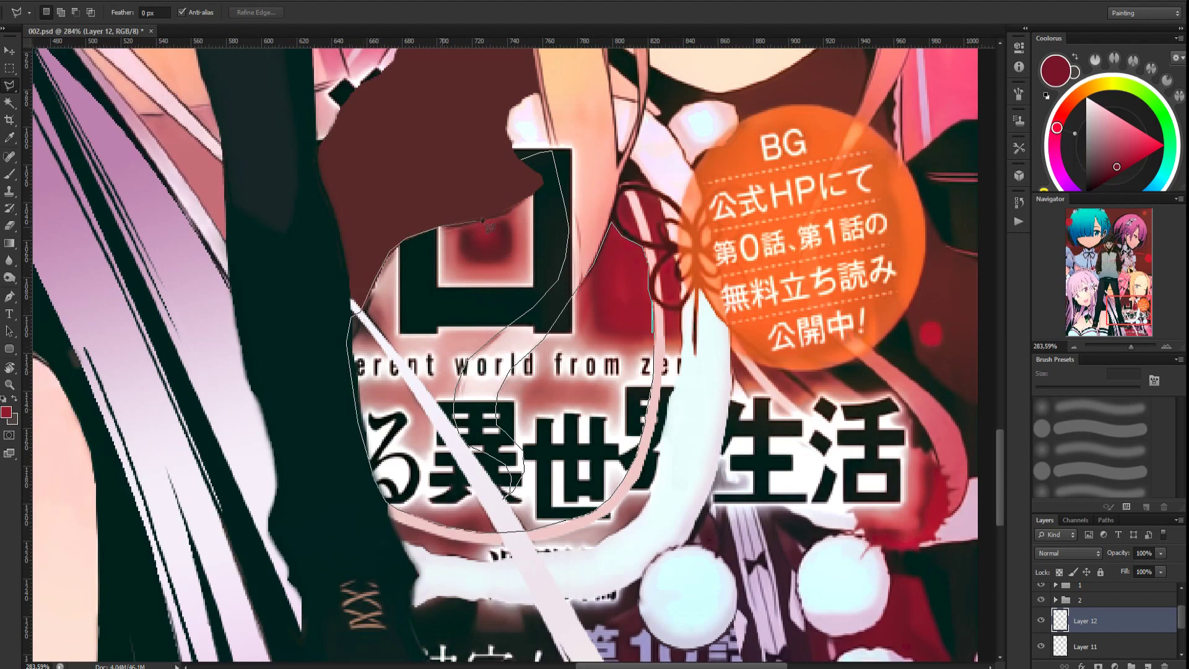
{"action": "left_click", "coordinate": [500, 532]}
{"action": "scroll", "coordinate": [540, 228], "scroll_direction": "down", "scroll_amount": 3}
{"action": "scroll", "coordinate": [570, 266], "scroll_direction": "up", "scroll_amount": 2}
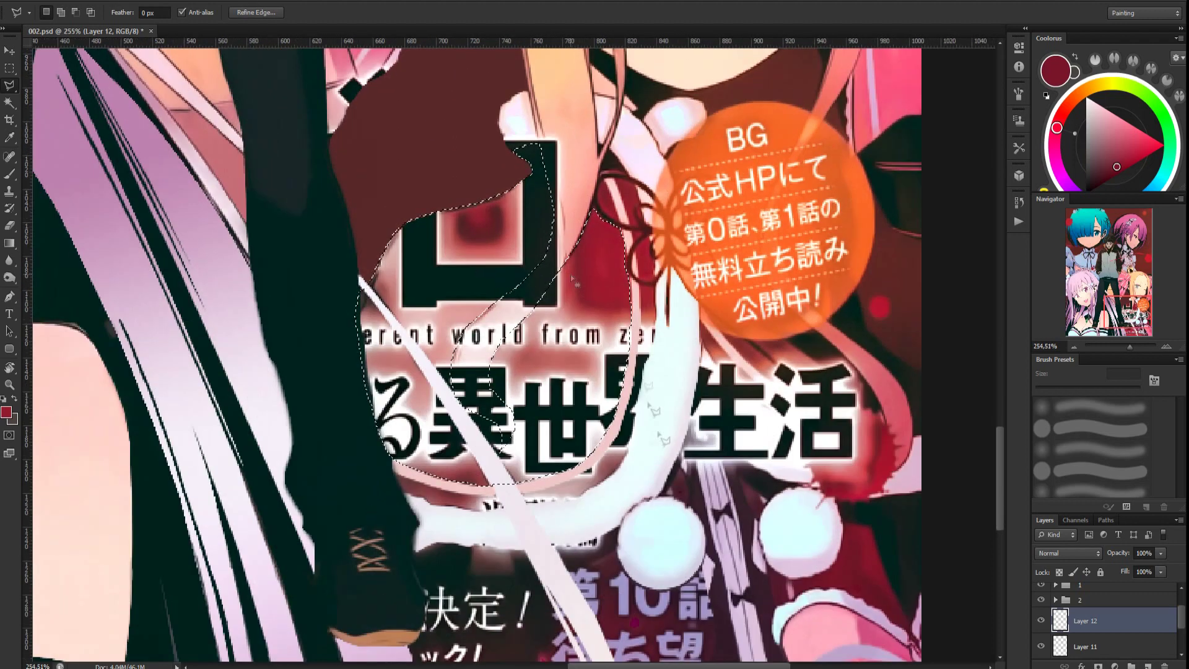
{"action": "key", "text": "b"}
{"action": "left_click", "coordinate": [600, 319], "text": "alt"}
{"action": "mouse_move", "coordinate": [528, 334]}
{"action": "left_mouse_down"}
{"action": "mouse_move", "coordinate": [504, 375]}
{"action": "mouse_move", "coordinate": [570, 310]}
{"action": "mouse_move", "coordinate": [604, 362]}
{"action": "mouse_move", "coordinate": [573, 394]}
{"action": "mouse_move", "coordinate": [542, 473]}
{"action": "mouse_move", "coordinate": [455, 455]}
{"action": "mouse_move", "coordinate": [378, 329]}
{"action": "mouse_move", "coordinate": [384, 248]}
{"action": "mouse_move", "coordinate": [418, 282]}
{"action": "mouse_move", "coordinate": [526, 186]}
{"action": "mouse_move", "coordinate": [471, 297]}
{"action": "mouse_move", "coordinate": [524, 459]}
{"action": "left_mouse_up"}
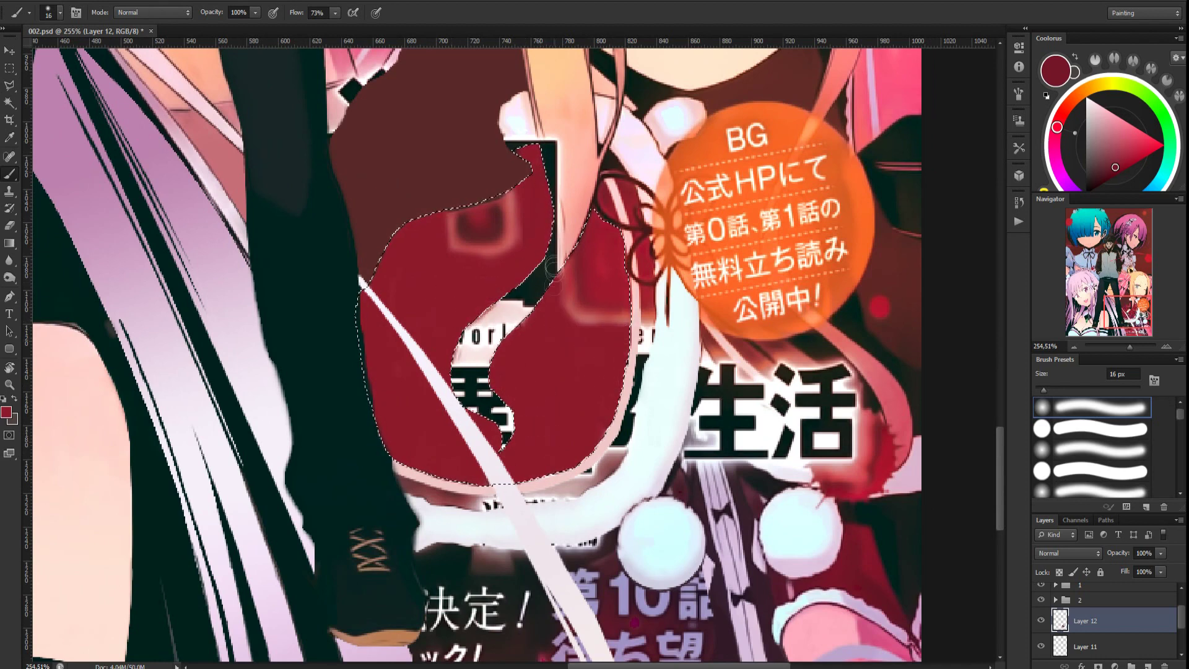
Soften the rounded square outlines on the red cape with sampled muted reds using a 9 px brush
{"action": "left_click", "coordinate": [447, 214], "text": "alt"}
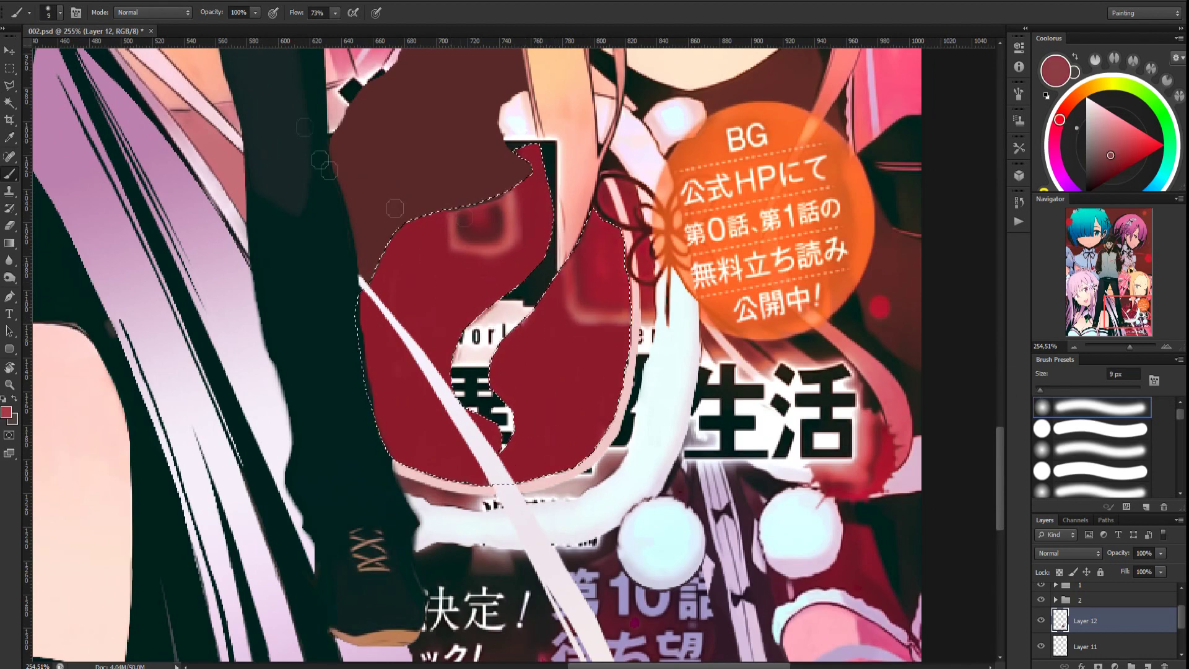
{"action": "mouse_move", "coordinate": [449, 212]}
{"action": "left_mouse_down"}
{"action": "mouse_move", "coordinate": [457, 247]}
{"action": "mouse_move", "coordinate": [476, 252]}
{"action": "mouse_move", "coordinate": [525, 222]}
{"action": "mouse_move", "coordinate": [523, 251]}
{"action": "mouse_move", "coordinate": [579, 314]}
{"action": "left_mouse_up"}
{"action": "left_click", "coordinate": [525, 224], "text": "alt"}
{"action": "left_click", "coordinate": [569, 291], "text": "alt"}
{"action": "left_click", "coordinate": [570, 300], "text": "alt"}
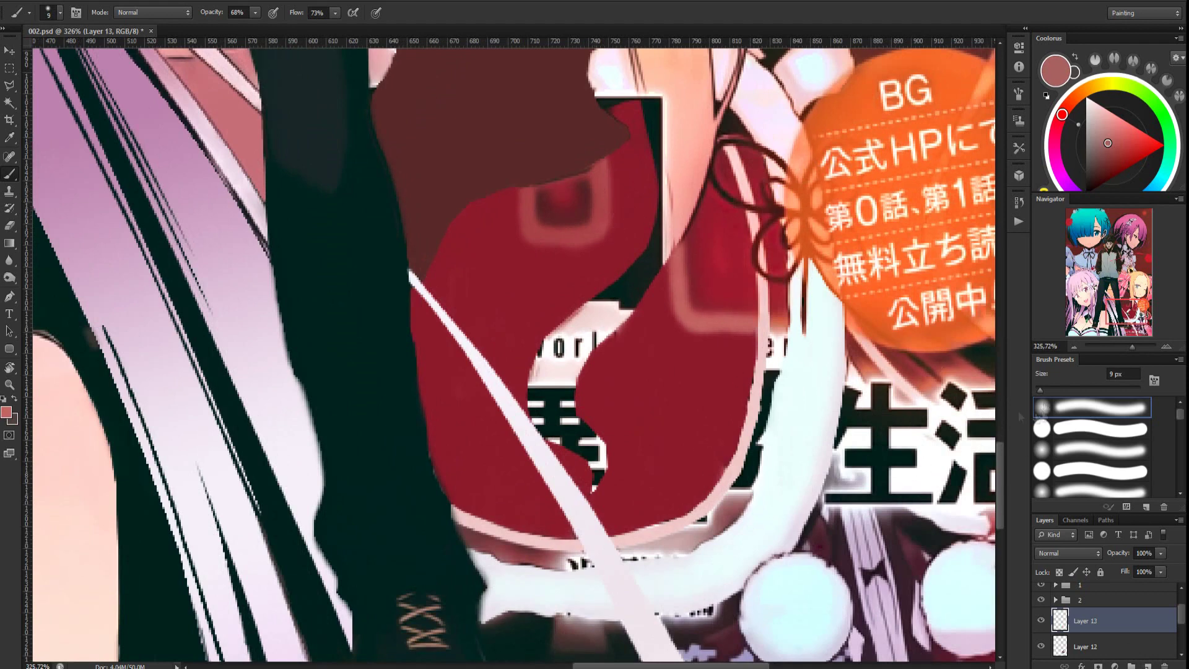
Outline the cape's upper edge in sampled dark brown with a hard 1 px brush, then move the outline layer above the layer groups
{"action": "left_click", "coordinate": [1064, 424]}
{"action": "left_click_drag", "start_coordinate": [207, 16], "coordinate": [248, 16]}
{"action": "left_click_drag", "start_coordinate": [297, 14], "coordinate": [345, 18]}
{"action": "left_click_drag", "start_coordinate": [555, 179], "coordinate": [463, 310]}
{"action": "left_click", "coordinate": [464, 306], "text": "alt"}
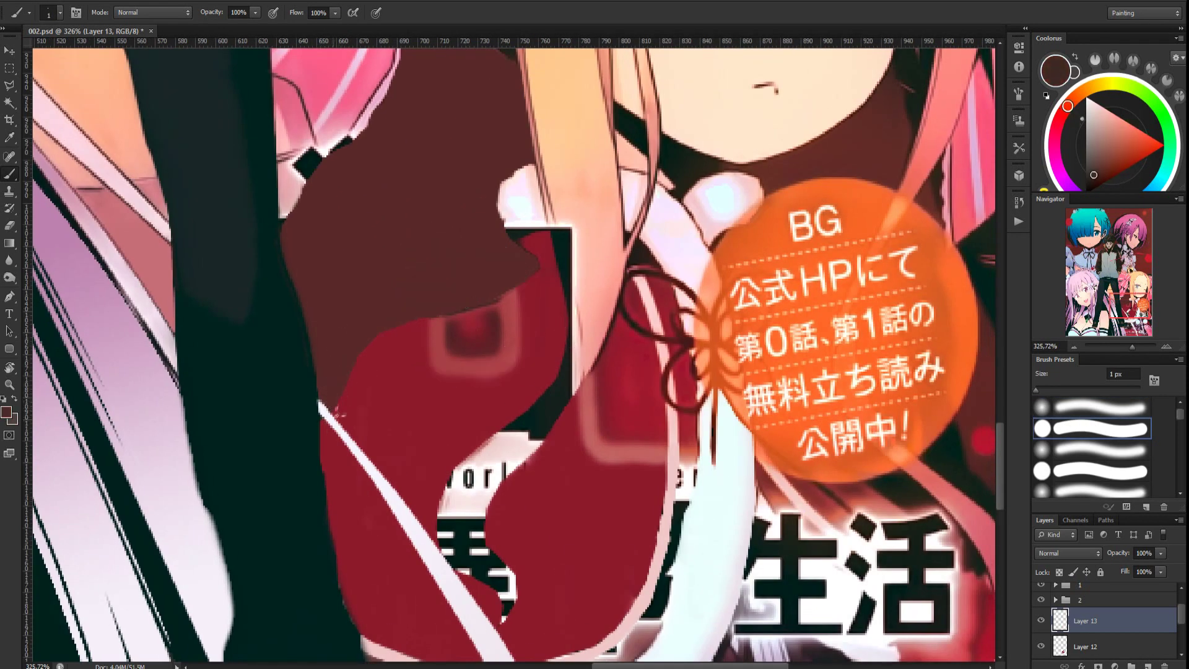
{"action": "mouse_move", "coordinate": [1077, 627]}
{"action": "left_mouse_down"}
{"action": "mouse_move", "coordinate": [1088, 578]}
{"action": "mouse_move", "coordinate": [1085, 609]}
{"action": "left_mouse_up"}
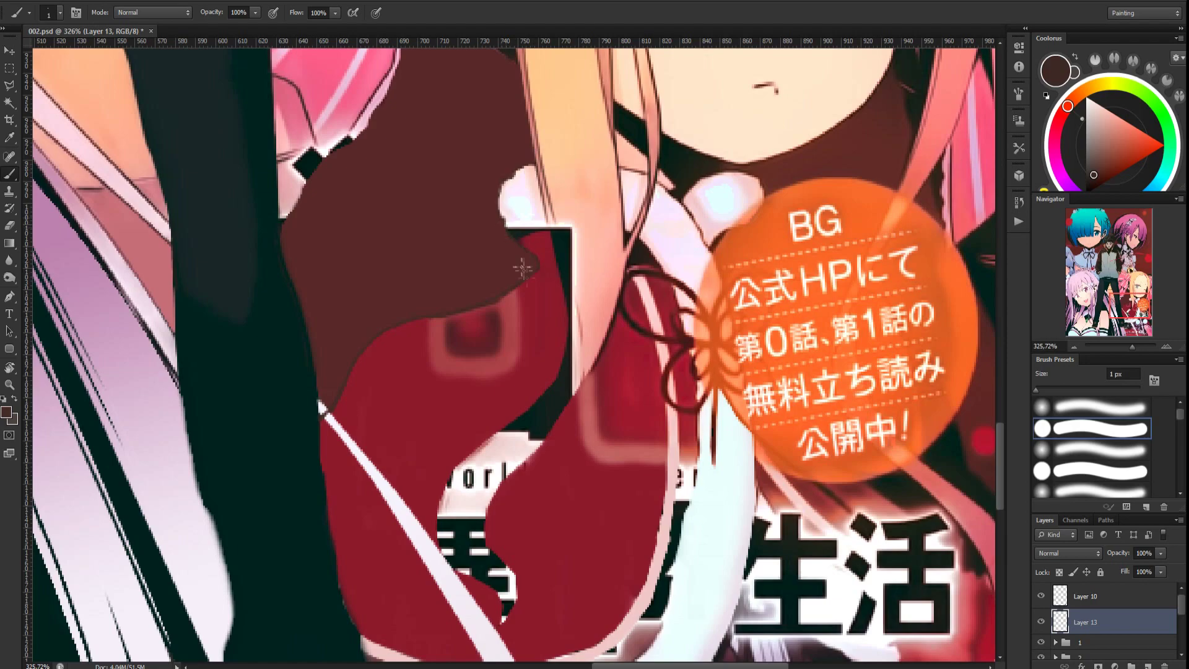
Load the red cape layer's painted area as a selection, activate that layer and sample its dark red for an 8 px brush
{"action": "scroll", "coordinate": [524, 261], "scroll_direction": "down", "scroll_amount": 6}
{"action": "scroll", "coordinate": [651, 422], "scroll_direction": "up", "scroll_amount": 5}
{"action": "scroll", "coordinate": [536, 539], "scroll_direction": "down", "scroll_amount": 1}
{"action": "scroll", "coordinate": [536, 538], "scroll_direction": "up", "scroll_amount": 1}
{"action": "scroll", "coordinate": [1063, 625], "scroll_direction": "down", "scroll_amount": 3}
{"action": "left_click", "coordinate": [1063, 603], "text": "ctrl"}
{"action": "scroll", "coordinate": [529, 451], "scroll_direction": "up", "scroll_amount": 1}
{"action": "left_click", "coordinate": [540, 459], "text": "alt"}
{"action": "left_click", "coordinate": [1041, 600]}
{"action": "left_click", "coordinate": [1041, 600]}
{"action": "left_click", "coordinate": [1041, 626]}
{"action": "left_click", "coordinate": [1041, 626]}
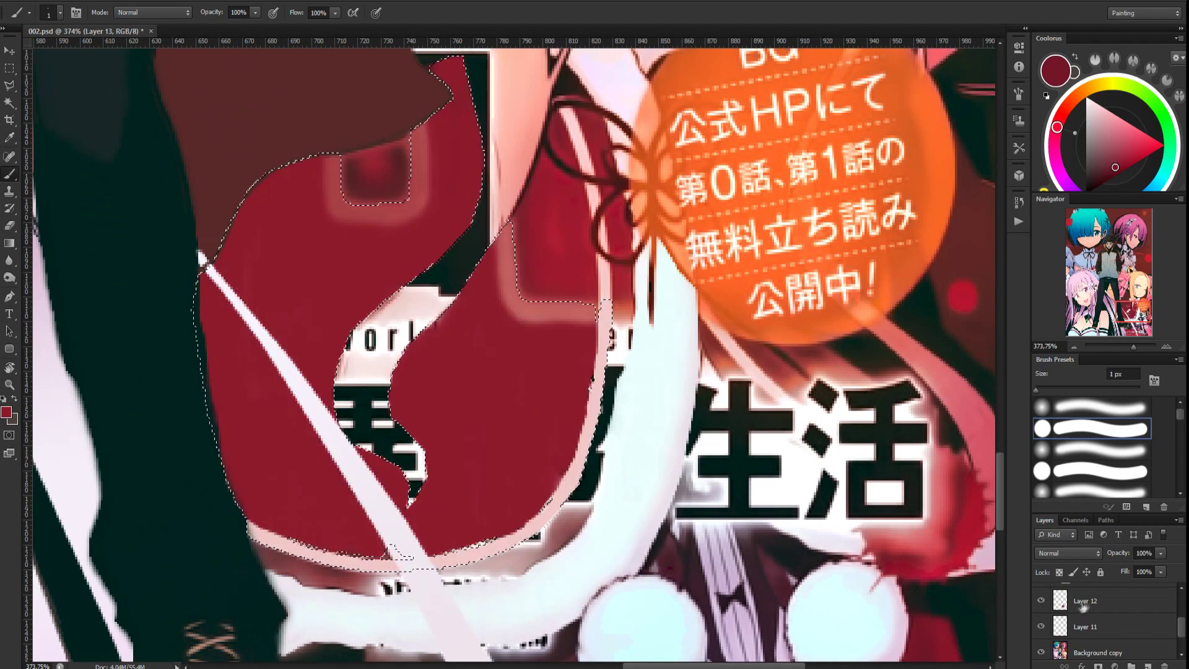
{"action": "left_click", "coordinate": [1084, 601]}
{"action": "left_click_drag", "start_coordinate": [1036, 390], "coordinate": [1040, 391]}
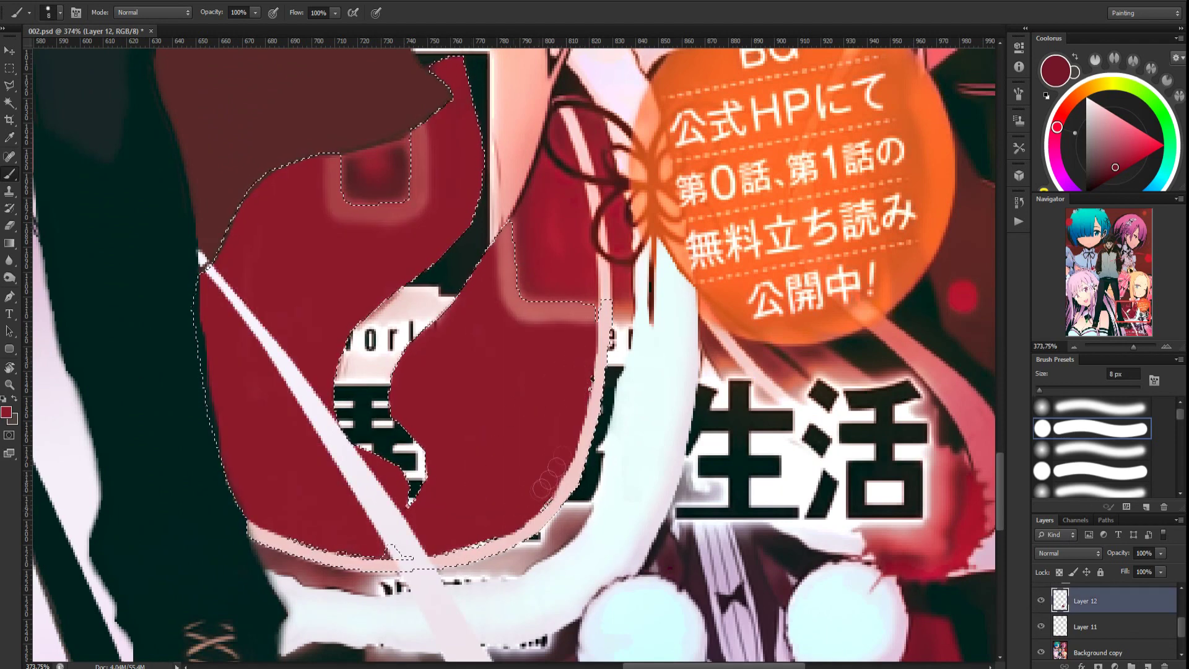
Adjust the selection to include the strip between the pale pink band and the fur trim, and paint it dark red
{"action": "key", "text": "l"}
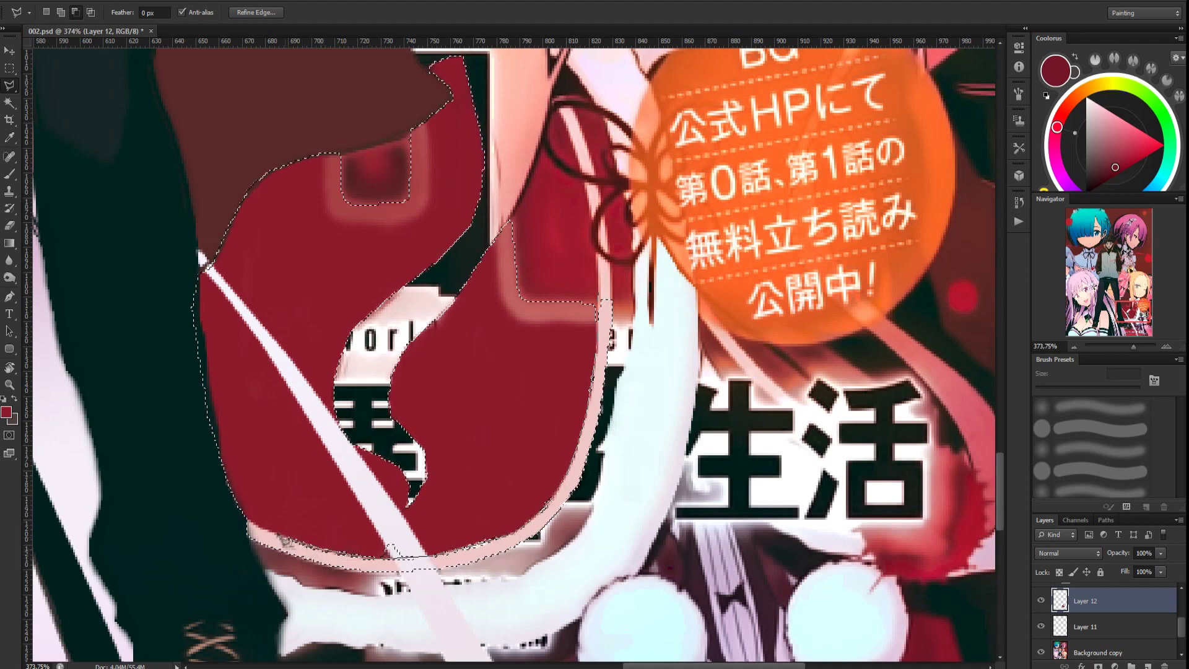
{"action": "left_click", "coordinate": [582, 538]}
{"action": "left_click", "coordinate": [644, 322]}
{"action": "left_click", "coordinate": [391, 548]}
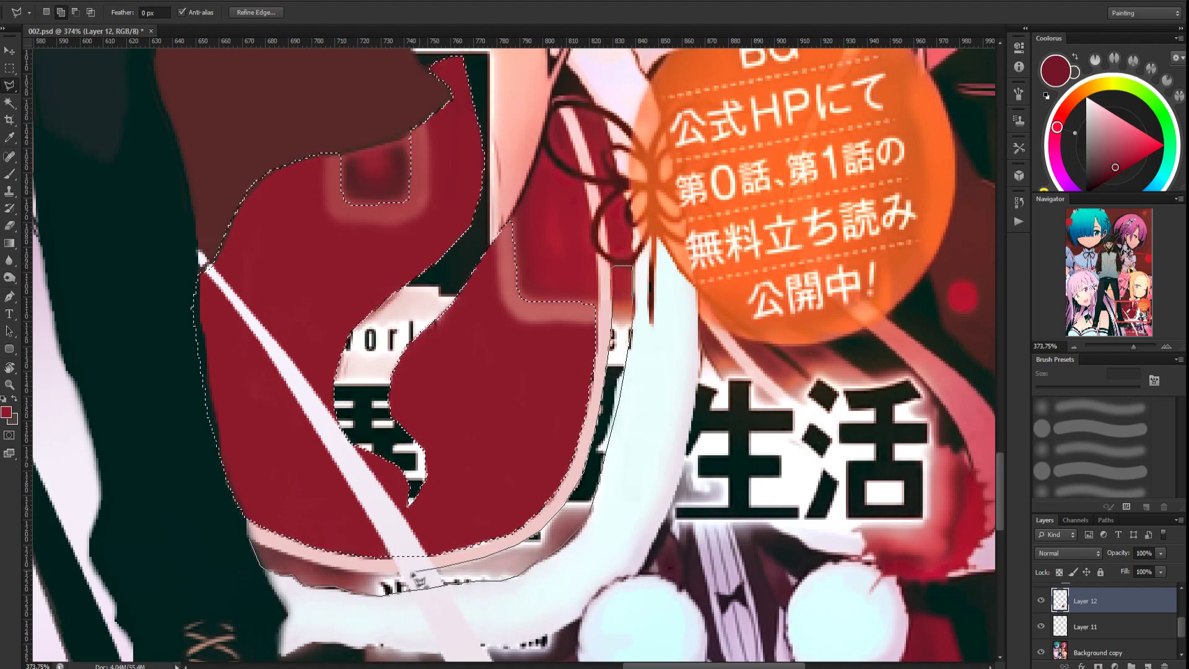
{"action": "key", "text": "Return"}
{"action": "key", "text": "b"}
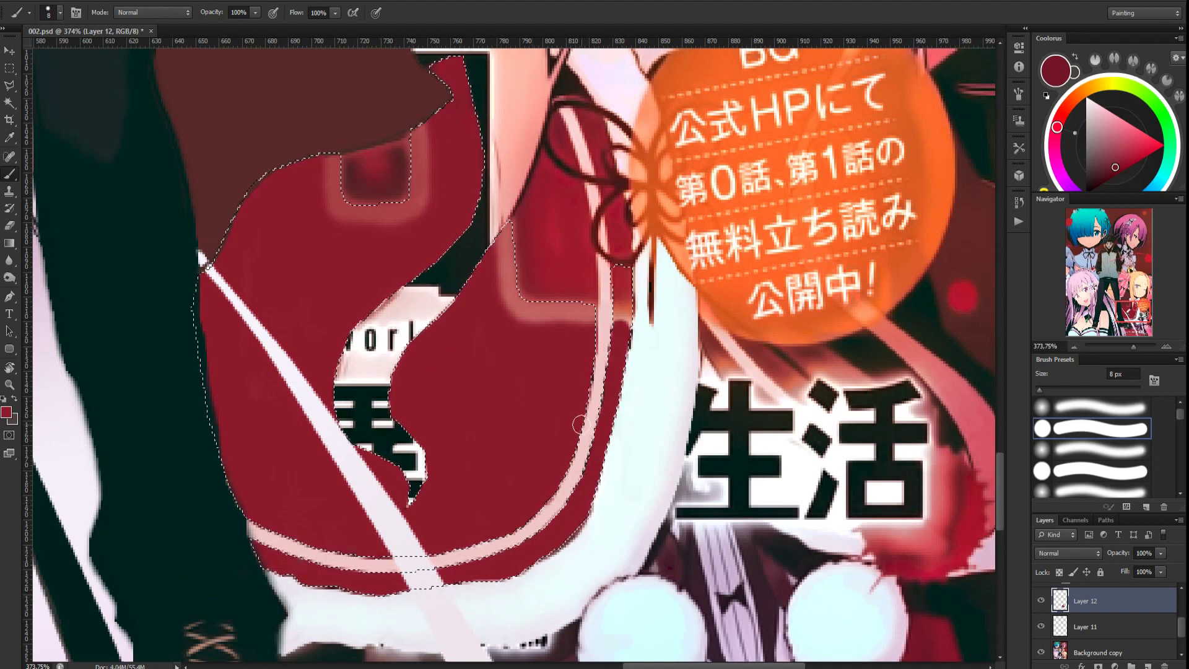
Blend the muted pink outline into the cape beside the fur trim with a soft 9 px brush at 46% opacity, and clear the selection
{"action": "left_click", "coordinate": [1043, 407]}
{"action": "left_click_drag", "start_coordinate": [214, 14], "coordinate": [181, 15]}
{"action": "left_click", "coordinate": [621, 311], "text": "alt"}
{"action": "left_click", "coordinate": [621, 288], "text": "alt"}
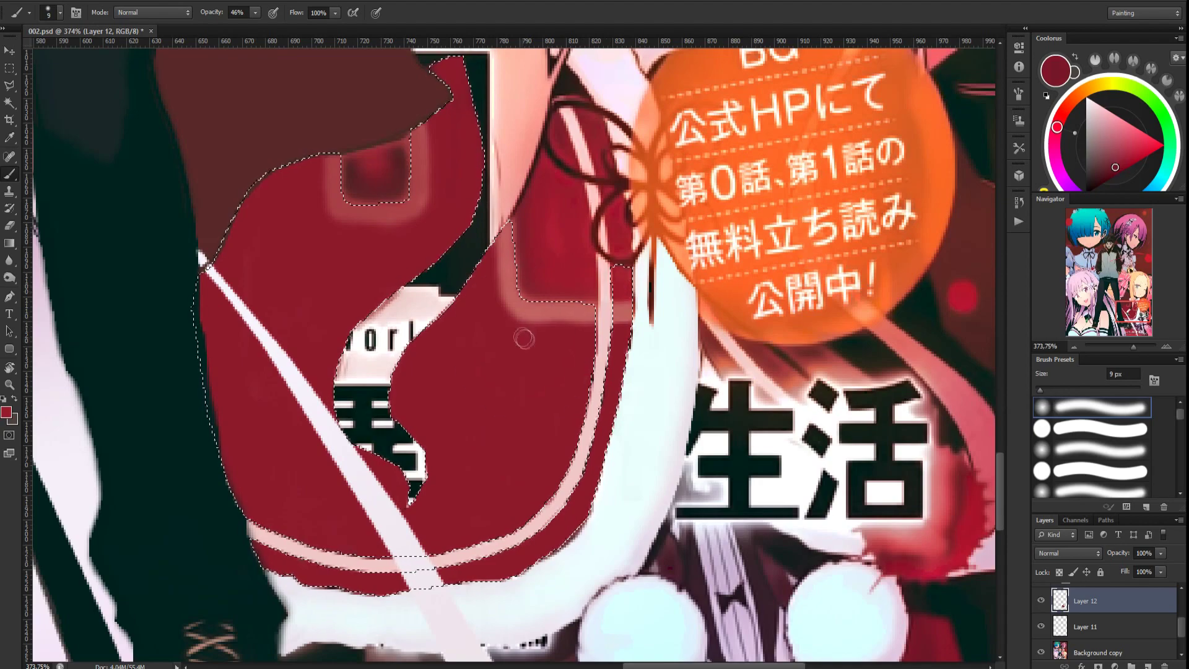
{"action": "left_click", "coordinate": [648, 313], "text": "alt"}
{"action": "scroll", "coordinate": [623, 263], "scroll_direction": "down", "scroll_amount": 5}
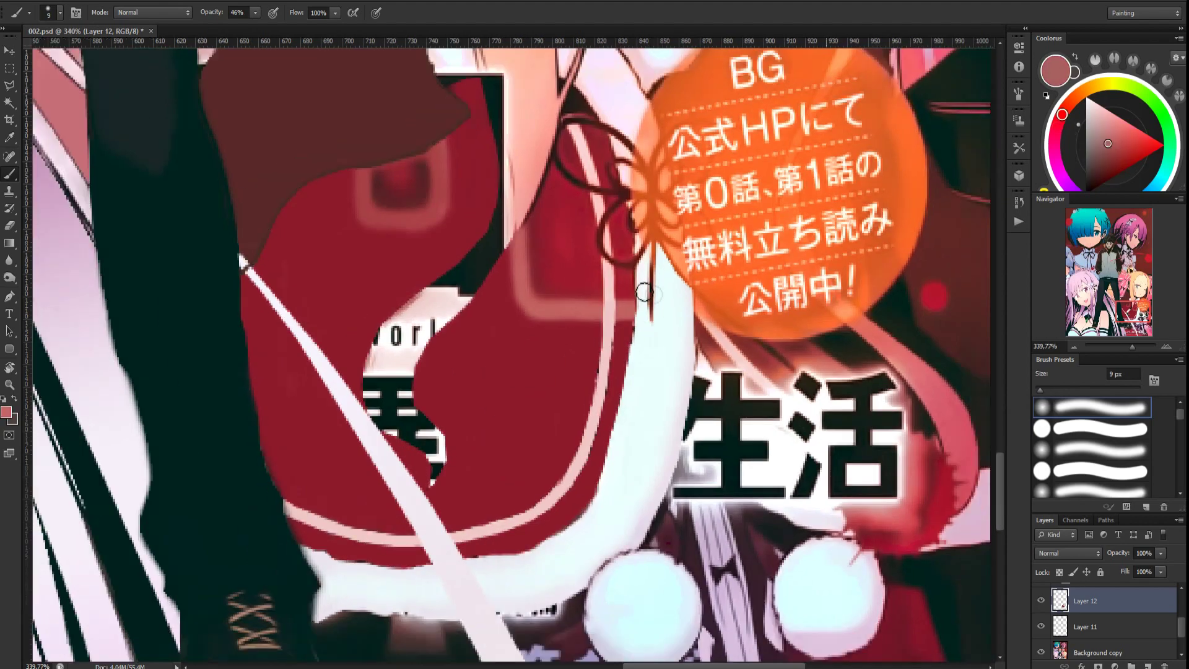
{"action": "scroll", "coordinate": [659, 277], "scroll_direction": "up", "scroll_amount": 4}
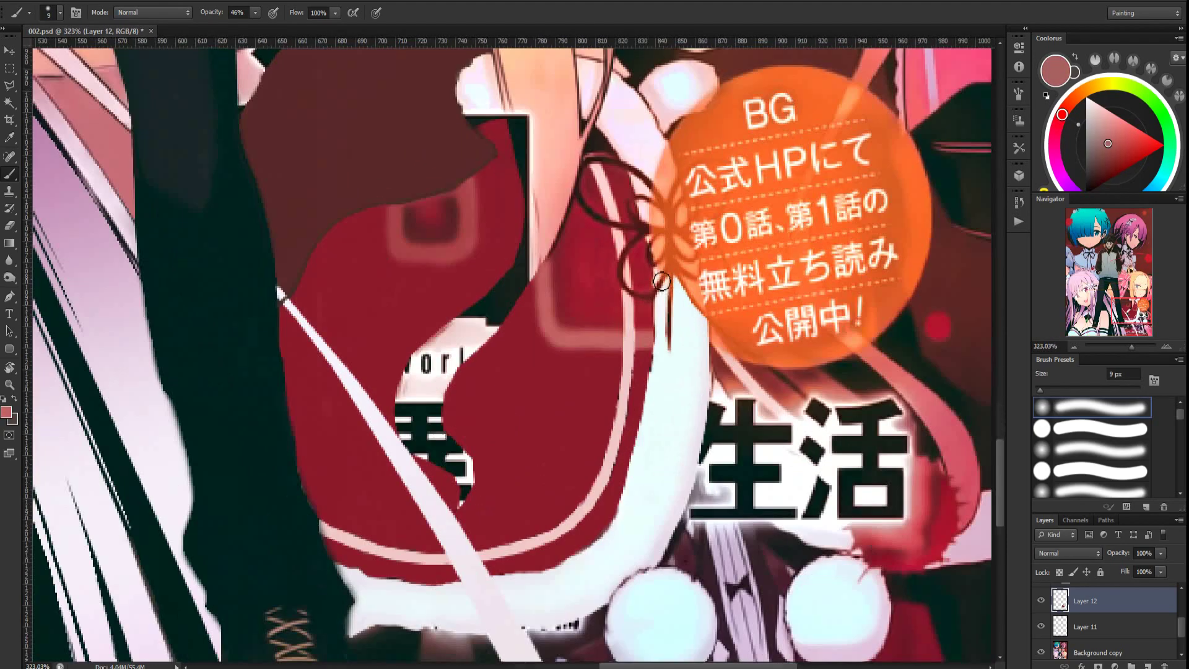
On the outline layer, trace the inner edge of the fur trim in sampled dark brown with a hard 1 px brush at 100% opacity
{"action": "scroll", "coordinate": [1097, 616], "scroll_direction": "up", "scroll_amount": 3}
{"action": "left_click", "coordinate": [1090, 621]}
{"action": "scroll", "coordinate": [737, 519], "scroll_direction": "up", "scroll_amount": 1}
{"action": "left_click", "coordinate": [1058, 432]}
{"action": "key", "text": "0"}
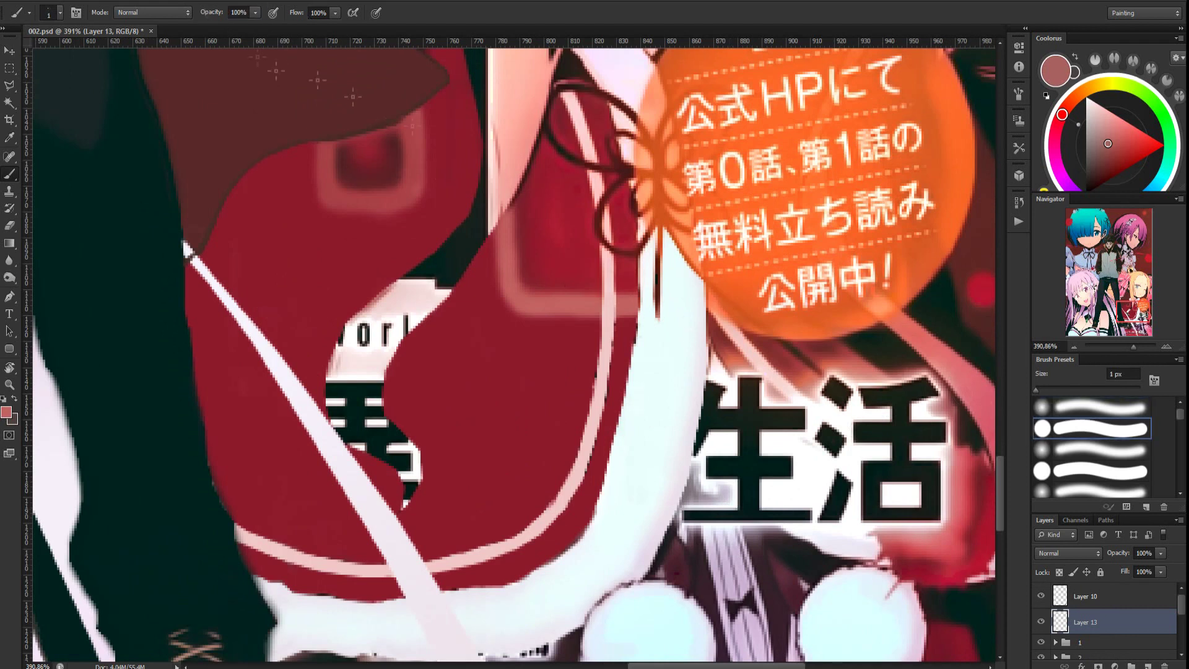
{"action": "left_click", "coordinate": [642, 264], "text": "alt"}
{"action": "left_click_drag", "start_coordinate": [636, 308], "coordinate": [609, 458]}
{"action": "left_click_drag", "start_coordinate": [443, 589], "coordinate": [551, 569]}
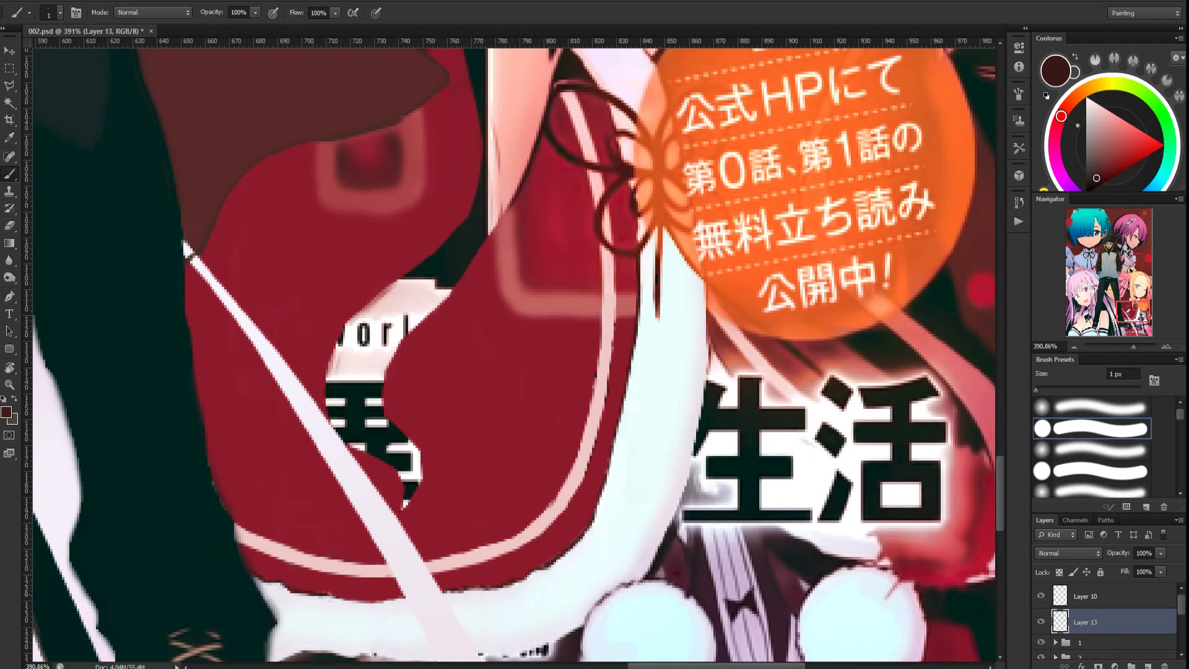
Trace the lower and outer edges of the fur trim with the same 1 px dark brown line
{"action": "mouse_move", "coordinate": [379, 601]}
{"action": "left_mouse_down"}
{"action": "mouse_move", "coordinate": [416, 598]}
{"action": "mouse_move", "coordinate": [480, 322]}
{"action": "left_mouse_up"}
{"action": "mouse_move", "coordinate": [356, 393]}
{"action": "left_mouse_down"}
{"action": "mouse_move", "coordinate": [434, 379]}
{"action": "mouse_move", "coordinate": [512, 390]}
{"action": "mouse_move", "coordinate": [633, 368]}
{"action": "left_mouse_up"}
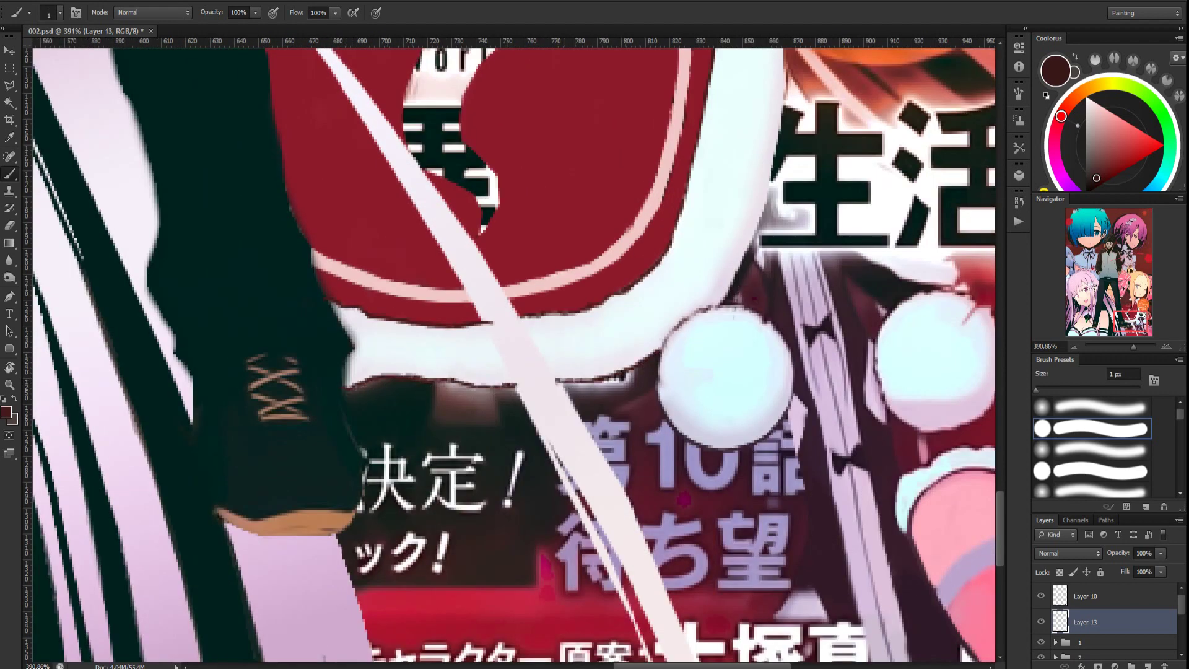
{"action": "scroll", "coordinate": [725, 272], "scroll_direction": "up", "scroll_amount": 2}
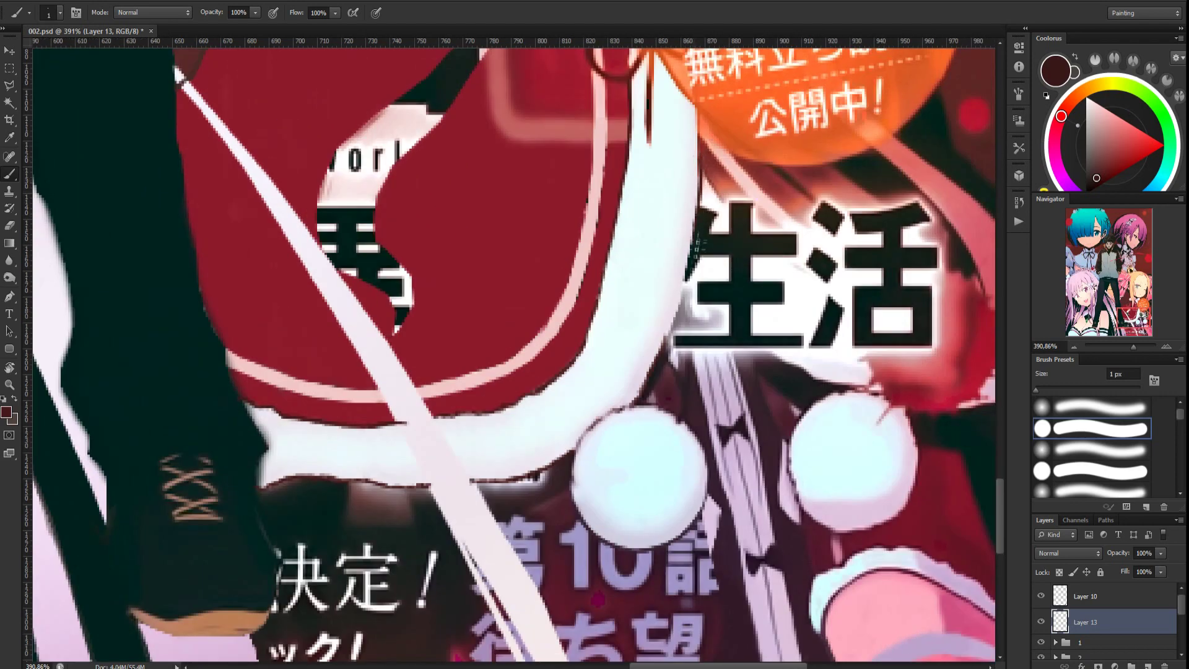
{"action": "left_click_drag", "start_coordinate": [686, 283], "coordinate": [669, 347]}
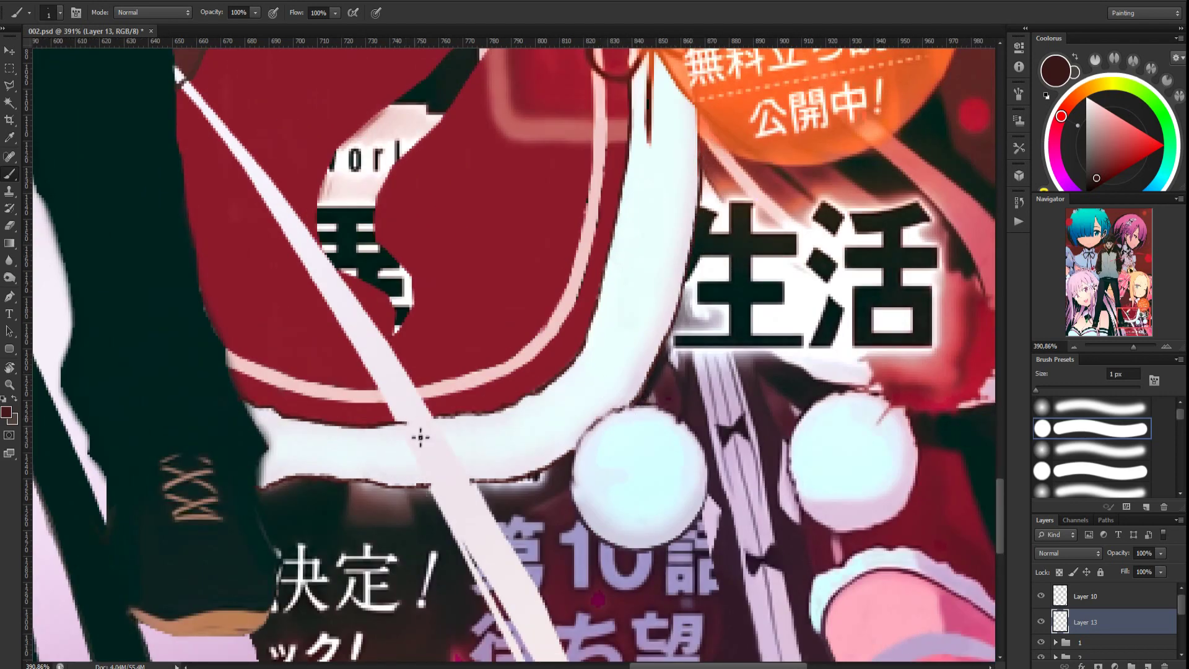
{"action": "key", "text": "e"}
{"action": "key", "text": "b"}
{"action": "scroll", "coordinate": [471, 432], "scroll_direction": "down", "scroll_amount": 5}
{"action": "scroll", "coordinate": [460, 211], "scroll_direction": "up", "scroll_amount": 5}
{"action": "key", "text": "e"}
{"action": "scroll", "coordinate": [333, 413], "scroll_direction": "up", "scroll_amount": 1}
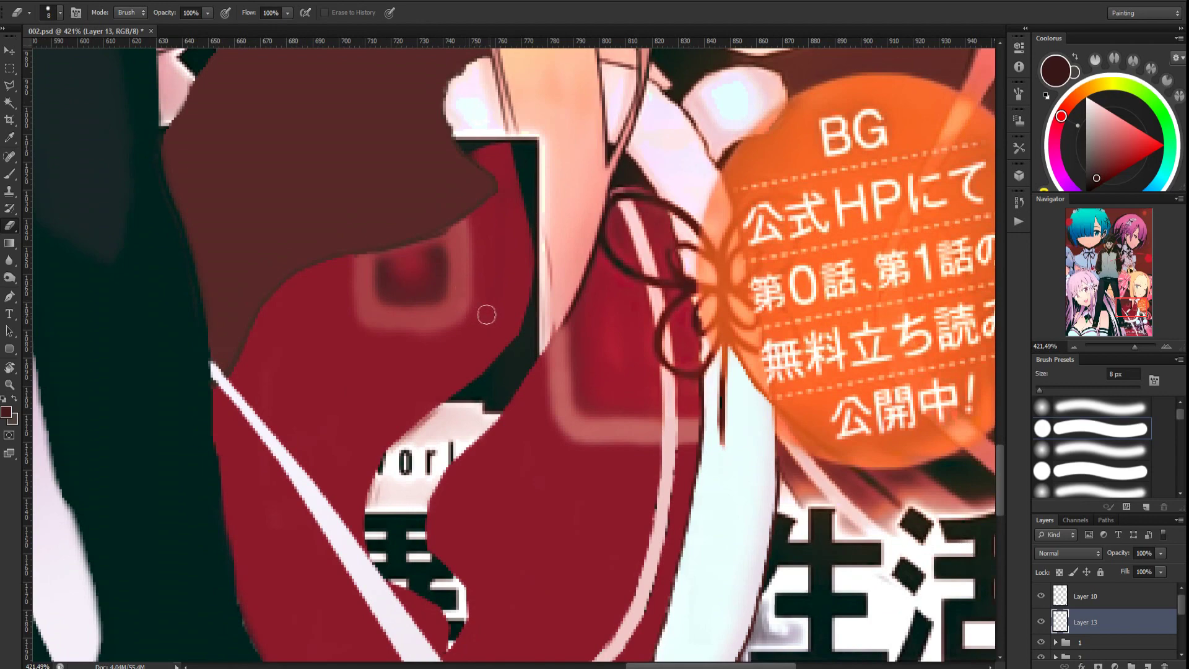
Redraw the inner lines of the bow's existing loops where they meet the orange badge in sampled dark brown
{"action": "key", "text": "b"}
{"action": "left_click", "coordinate": [464, 207], "text": "alt"}
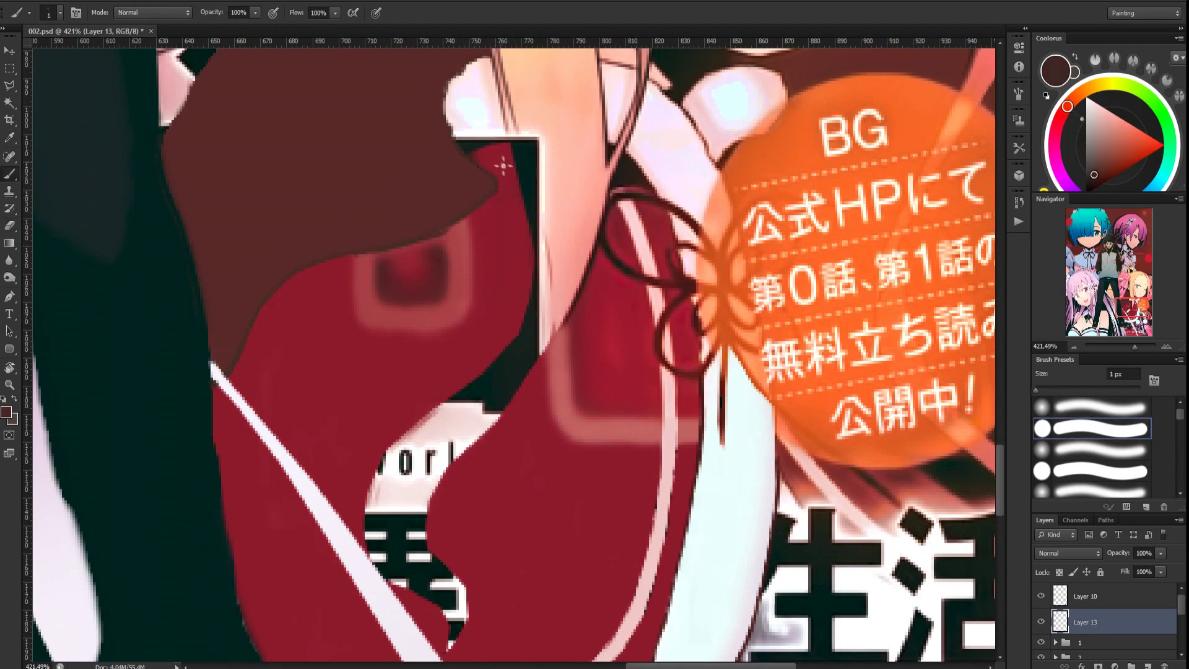
{"action": "left_click", "coordinate": [459, 240], "text": "alt"}
{"action": "scroll", "coordinate": [456, 265], "scroll_direction": "down", "scroll_amount": 7}
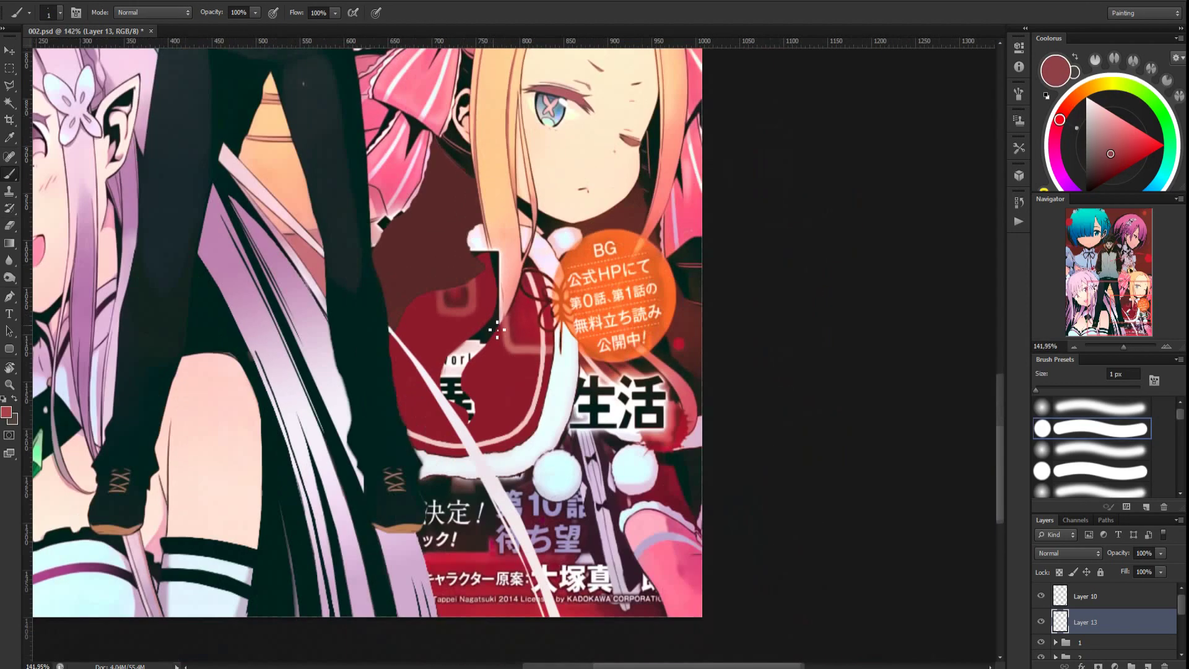
{"action": "scroll", "coordinate": [378, 292], "scroll_direction": "down", "scroll_amount": 2}
{"action": "scroll", "coordinate": [522, 474], "scroll_direction": "down", "scroll_amount": 3}
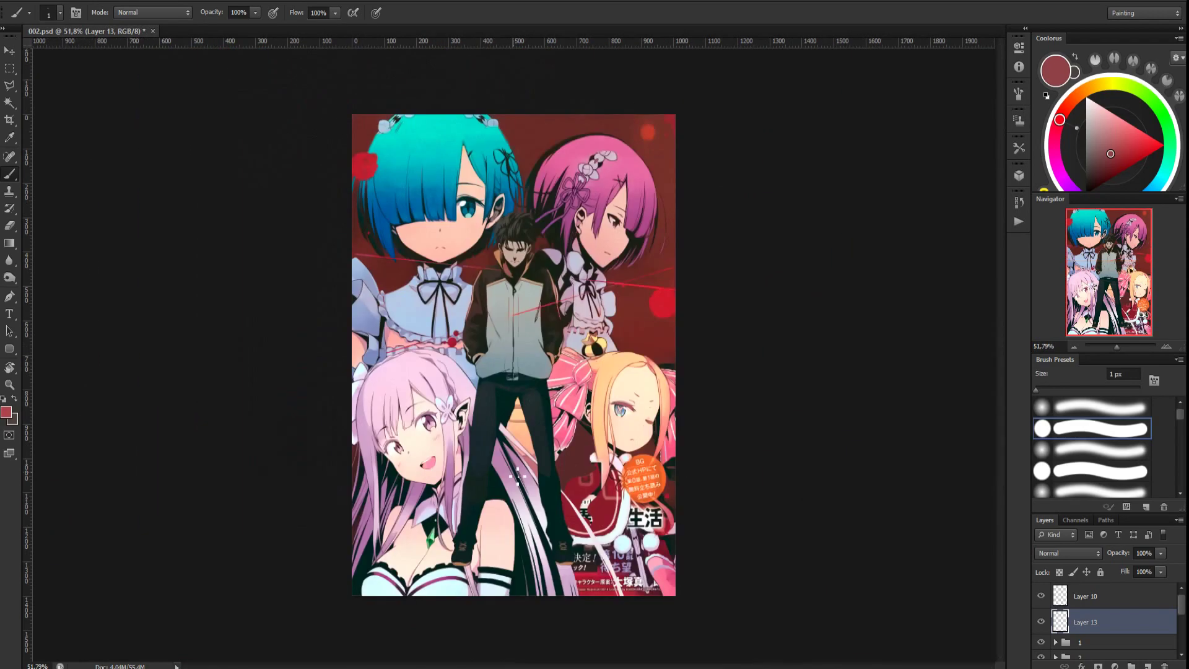
{"action": "scroll", "coordinate": [622, 495], "scroll_direction": "up", "scroll_amount": 11}
{"action": "left_click", "coordinate": [623, 476], "text": "alt"}
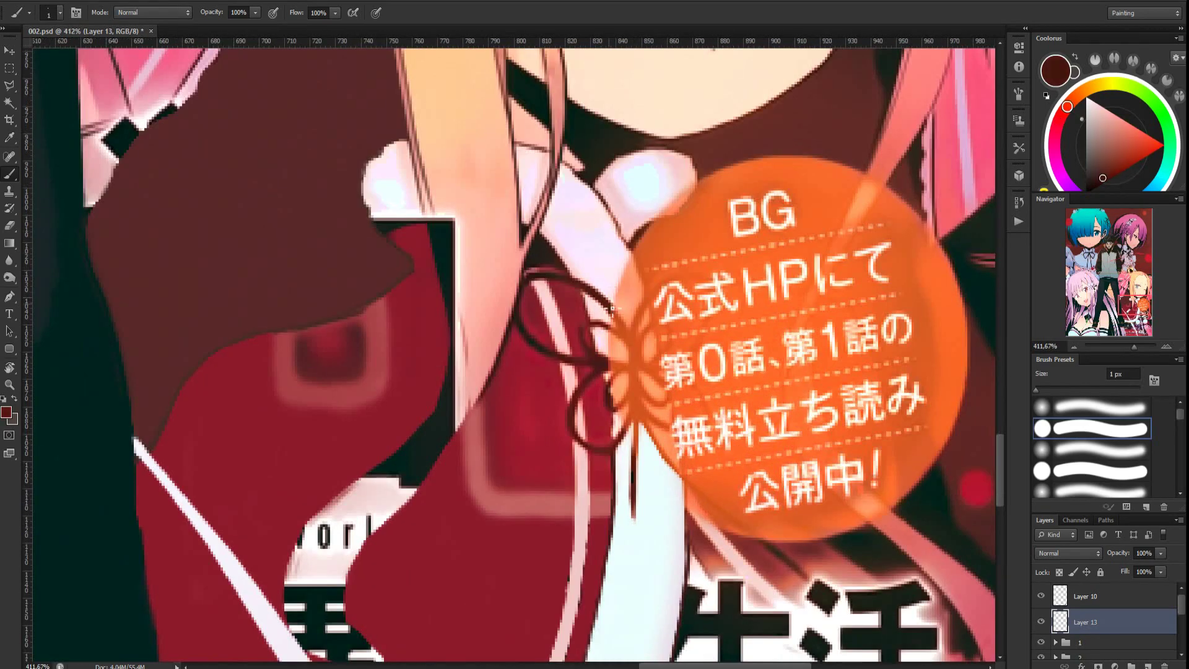
{"action": "left_click", "coordinate": [591, 273], "text": "alt"}
{"action": "left_click_drag", "start_coordinate": [631, 347], "coordinate": [606, 315]}
{"action": "left_click", "coordinate": [612, 304], "text": "alt"}
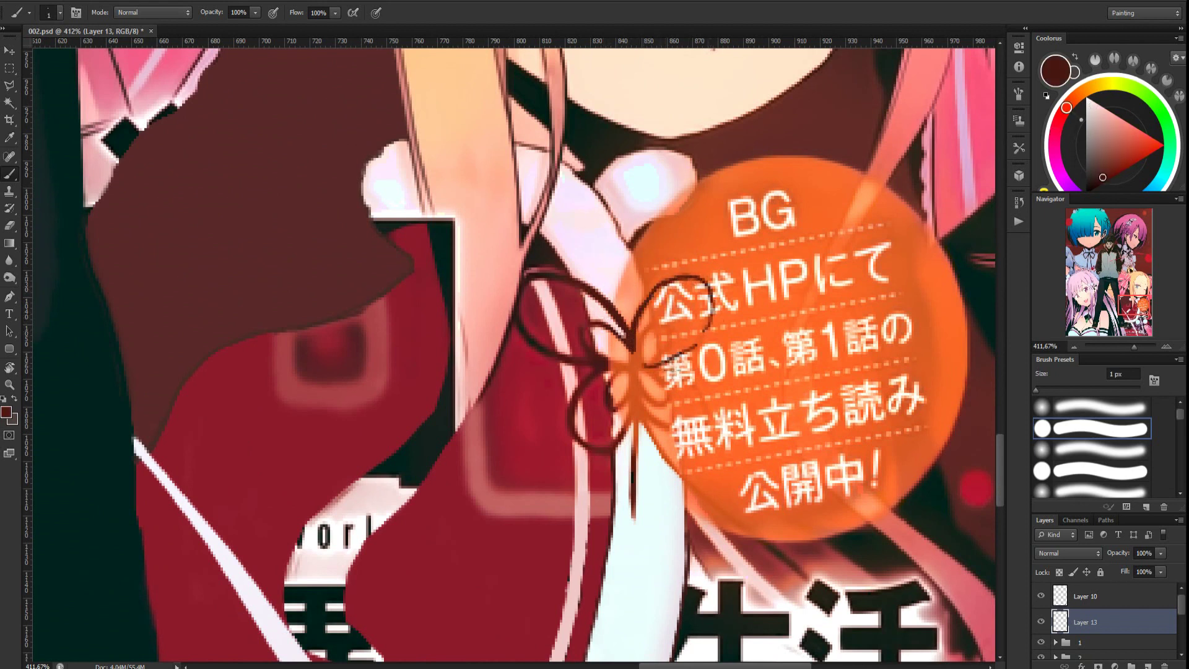
Draw the bow's missing upper loop over the orange badge, with its vertical centre lines and a small inner loop
{"action": "left_click_drag", "start_coordinate": [702, 343], "coordinate": [660, 364]}
{"action": "mouse_move", "coordinate": [713, 302]}
{"action": "left_mouse_down"}
{"action": "mouse_move", "coordinate": [649, 336]}
{"action": "mouse_move", "coordinate": [636, 399]}
{"action": "left_mouse_up"}
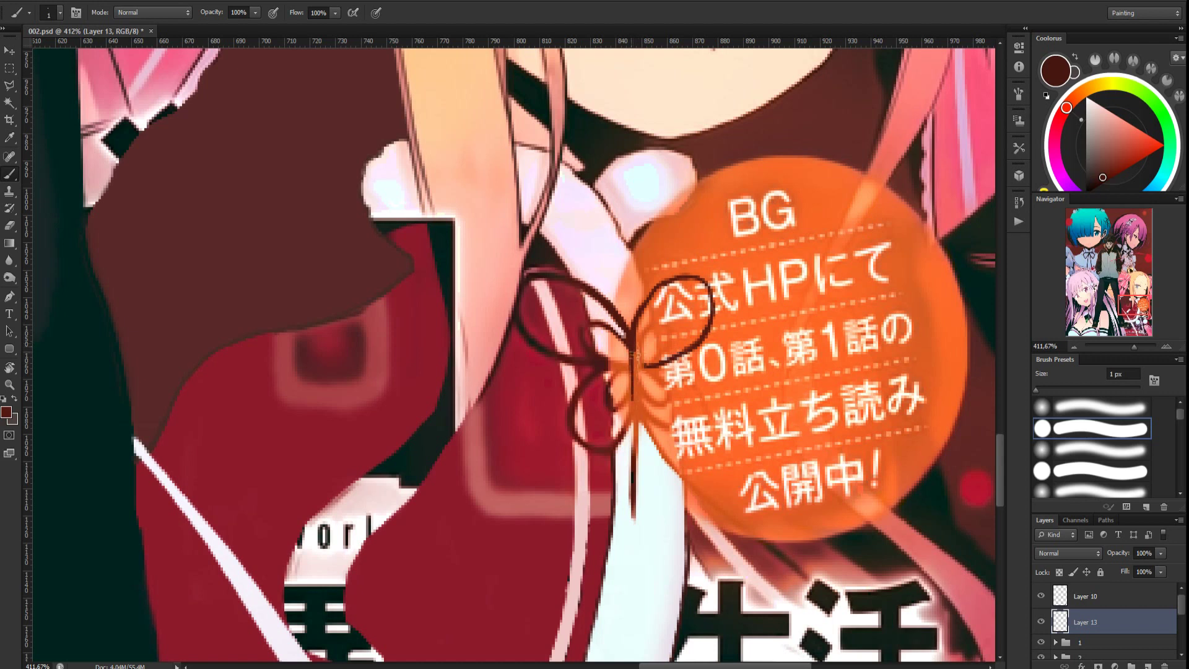
{"action": "left_click_drag", "start_coordinate": [633, 344], "coordinate": [634, 416]}
{"action": "left_click_drag", "start_coordinate": [638, 346], "coordinate": [638, 415]}
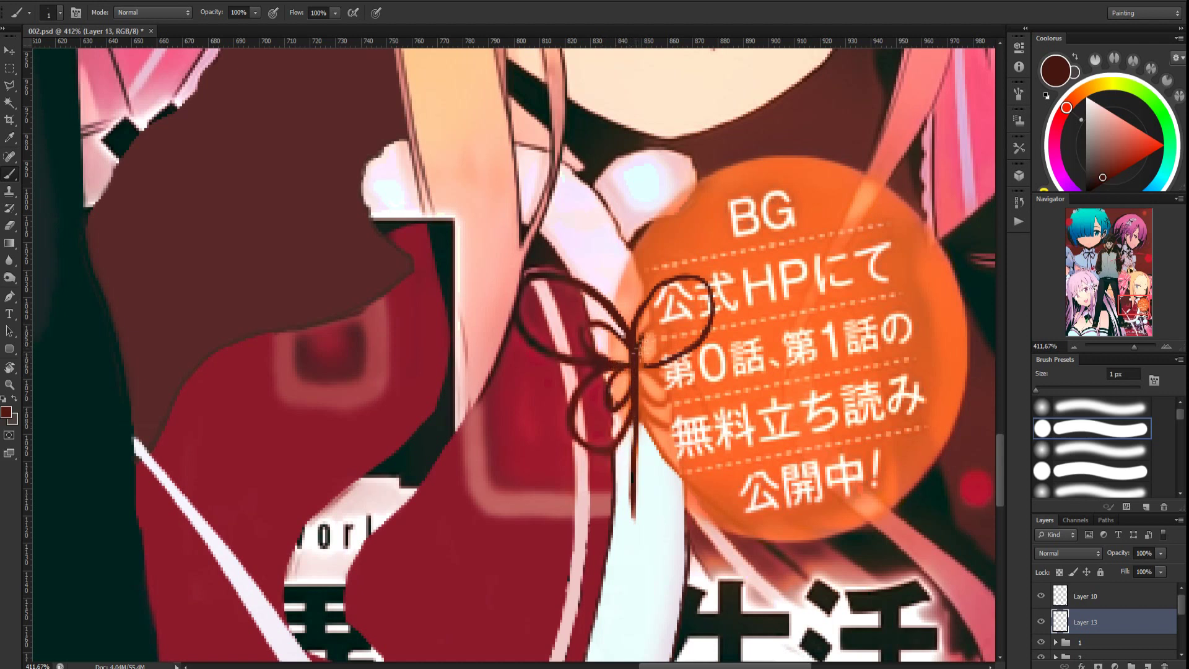
{"action": "left_click_drag", "start_coordinate": [638, 369], "coordinate": [680, 325]}
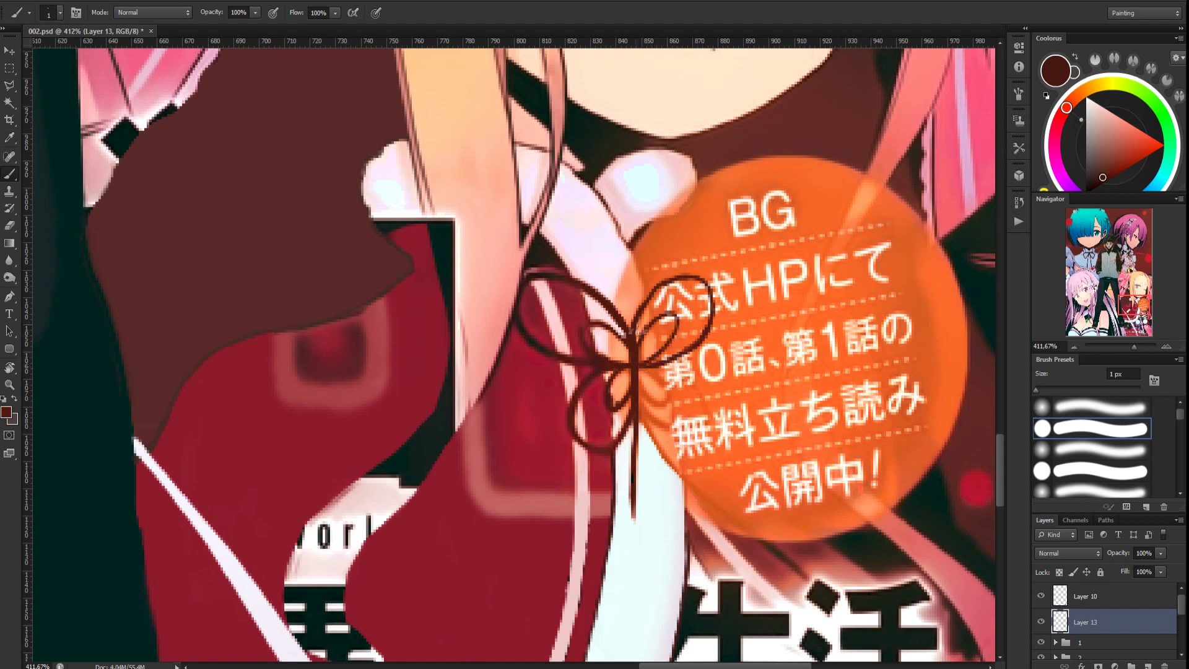
Reshape and thicken the bow's new loop, add small petals beneath its centre, and erase the stray lines
{"action": "left_click_drag", "start_coordinate": [685, 279], "coordinate": [697, 344]}
{"action": "left_click_drag", "start_coordinate": [717, 301], "coordinate": [708, 336]}
{"action": "key", "text": "e"}
{"action": "mouse_move", "coordinate": [675, 288]}
{"action": "left_mouse_down"}
{"action": "mouse_move", "coordinate": [686, 337]}
{"action": "mouse_move", "coordinate": [635, 378]}
{"action": "mouse_move", "coordinate": [661, 409]}
{"action": "mouse_move", "coordinate": [670, 403]}
{"action": "mouse_move", "coordinate": [639, 368]}
{"action": "left_mouse_up"}
{"action": "key", "text": "b"}
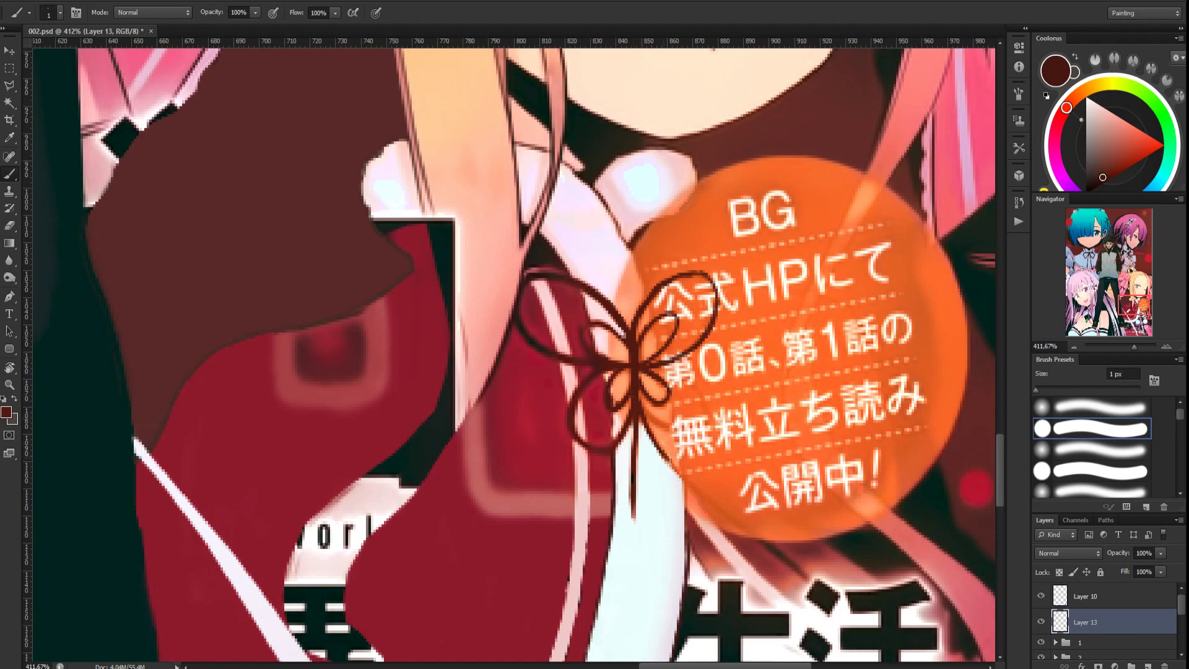
Extend the bow's cord down across the fur trim and touch up the trim's outer edge with sampled dark tones
{"action": "scroll", "coordinate": [640, 369], "scroll_direction": "down", "scroll_amount": 5}
{"action": "mouse_move", "coordinate": [650, 298]}
{"action": "left_mouse_down"}
{"action": "mouse_move", "coordinate": [681, 378]}
{"action": "mouse_move", "coordinate": [685, 464]}
{"action": "mouse_move", "coordinate": [680, 446]}
{"action": "left_mouse_up"}
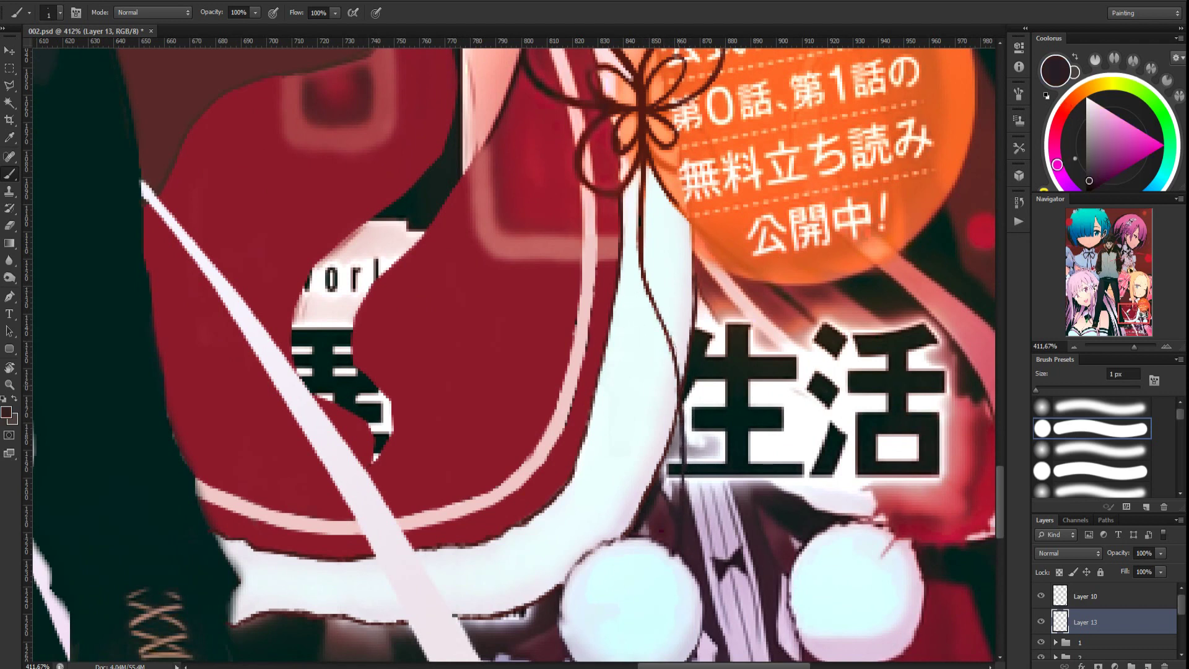
{"action": "mouse_move", "coordinate": [683, 491]}
{"action": "left_mouse_down"}
{"action": "mouse_move", "coordinate": [680, 423]}
{"action": "mouse_move", "coordinate": [658, 491]}
{"action": "mouse_move", "coordinate": [681, 416]}
{"action": "left_mouse_up"}
{"action": "left_click", "coordinate": [673, 444], "text": "alt"}
{"action": "left_click", "coordinate": [669, 488], "text": "alt"}
{"action": "left_click", "coordinate": [680, 471], "text": "alt"}
{"action": "left_click", "coordinate": [669, 427], "text": "alt"}
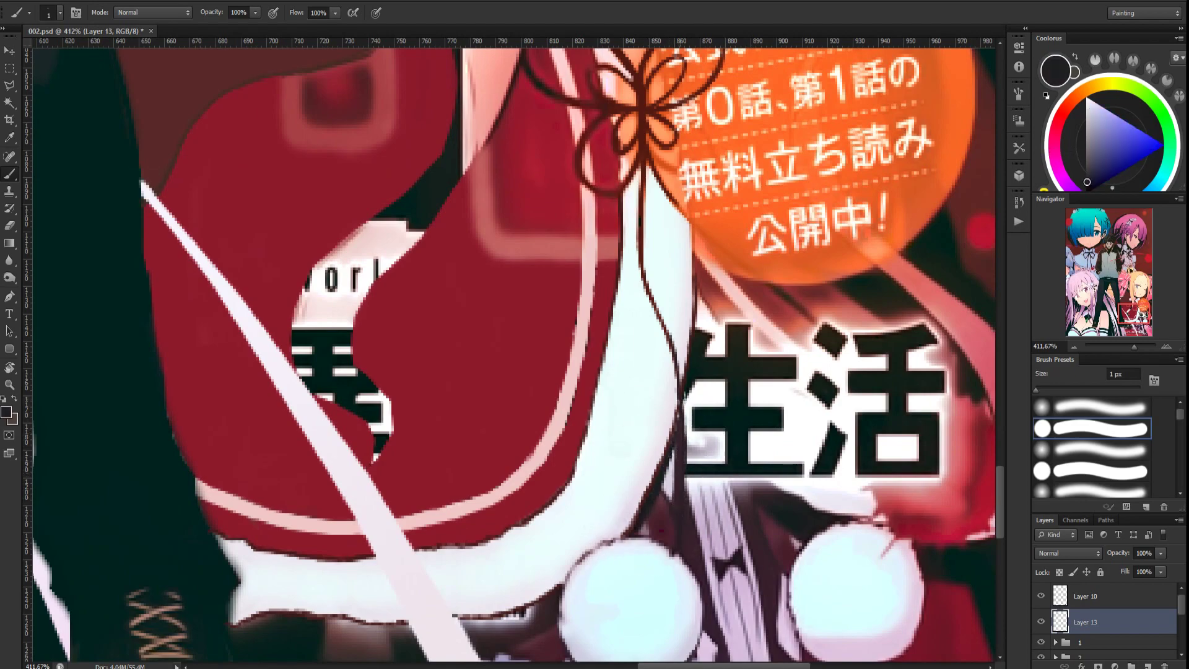
{"action": "scroll", "coordinate": [665, 352], "scroll_direction": "down", "scroll_amount": 8}
{"action": "scroll", "coordinate": [679, 340], "scroll_direction": "up", "scroll_amount": 8}
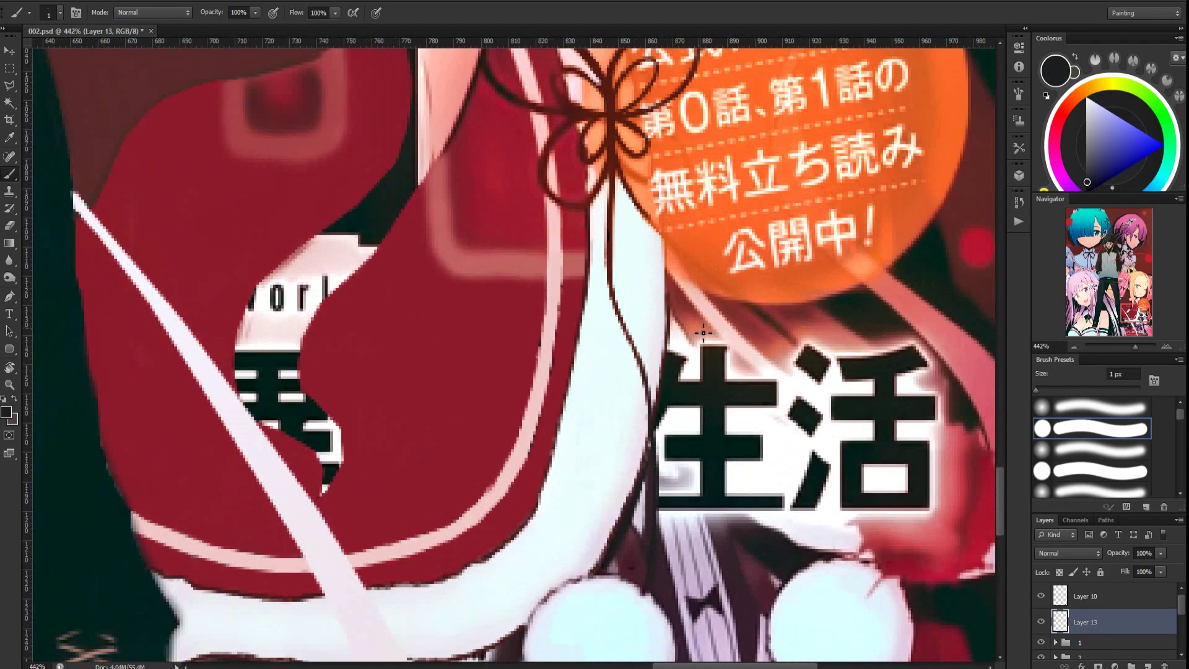
Draw the bow's second cord diagonally across the orange badge and rework the lower loops' lines in sampled dark brown
{"action": "left_click", "coordinate": [622, 173], "text": "alt"}
{"action": "mouse_move", "coordinate": [620, 170]}
{"action": "left_mouse_down"}
{"action": "mouse_move", "coordinate": [672, 244]}
{"action": "mouse_move", "coordinate": [774, 321]}
{"action": "left_mouse_up"}
{"action": "left_click", "coordinate": [765, 318], "text": "alt"}
{"action": "left_click_drag", "start_coordinate": [645, 194], "coordinate": [574, 237]}
{"action": "left_click", "coordinate": [539, 201], "text": "alt"}
{"action": "left_click_drag", "start_coordinate": [545, 199], "coordinate": [573, 224]}
{"action": "mouse_move", "coordinate": [561, 160]}
{"action": "left_mouse_down"}
{"action": "mouse_move", "coordinate": [603, 178]}
{"action": "mouse_move", "coordinate": [620, 215]}
{"action": "left_mouse_up"}
{"action": "key", "text": "ctrl+z"}
{"action": "left_click_drag", "start_coordinate": [567, 221], "coordinate": [611, 226]}
{"action": "key", "text": "e"}
{"action": "key", "text": "b"}
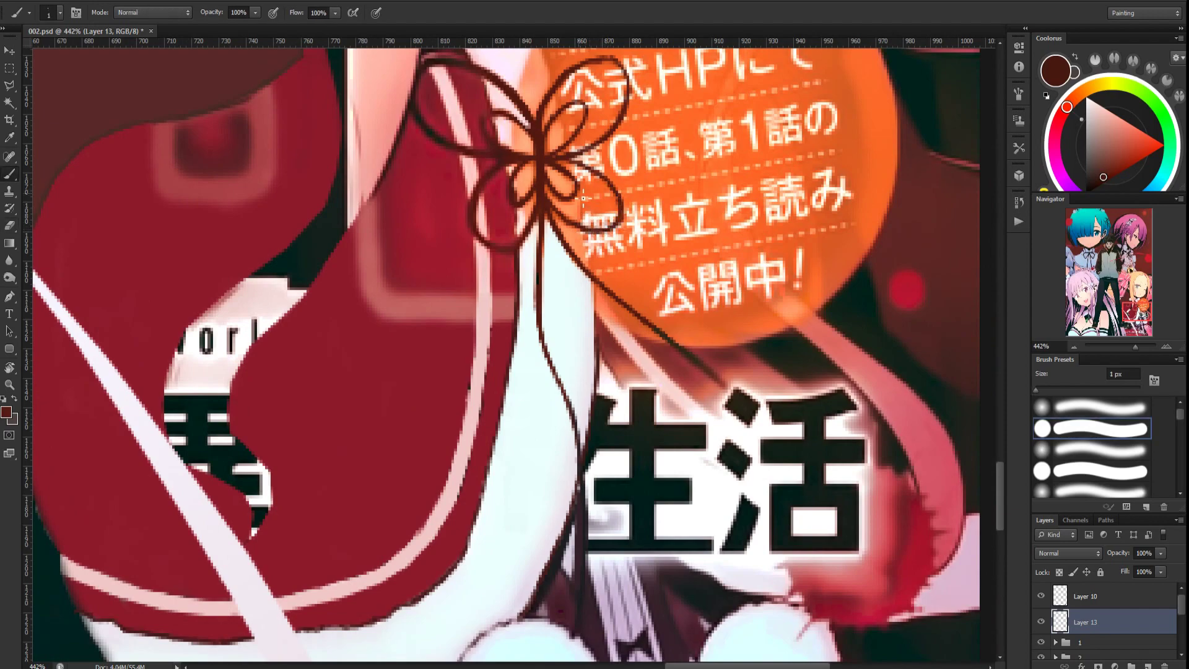
Refine the outline of the bow's upper loop over the orange badge, cleaning its outer curve
{"action": "scroll", "coordinate": [582, 198], "scroll_direction": "down", "scroll_amount": 5}
{"action": "scroll", "coordinate": [650, 189], "scroll_direction": "up", "scroll_amount": 5}
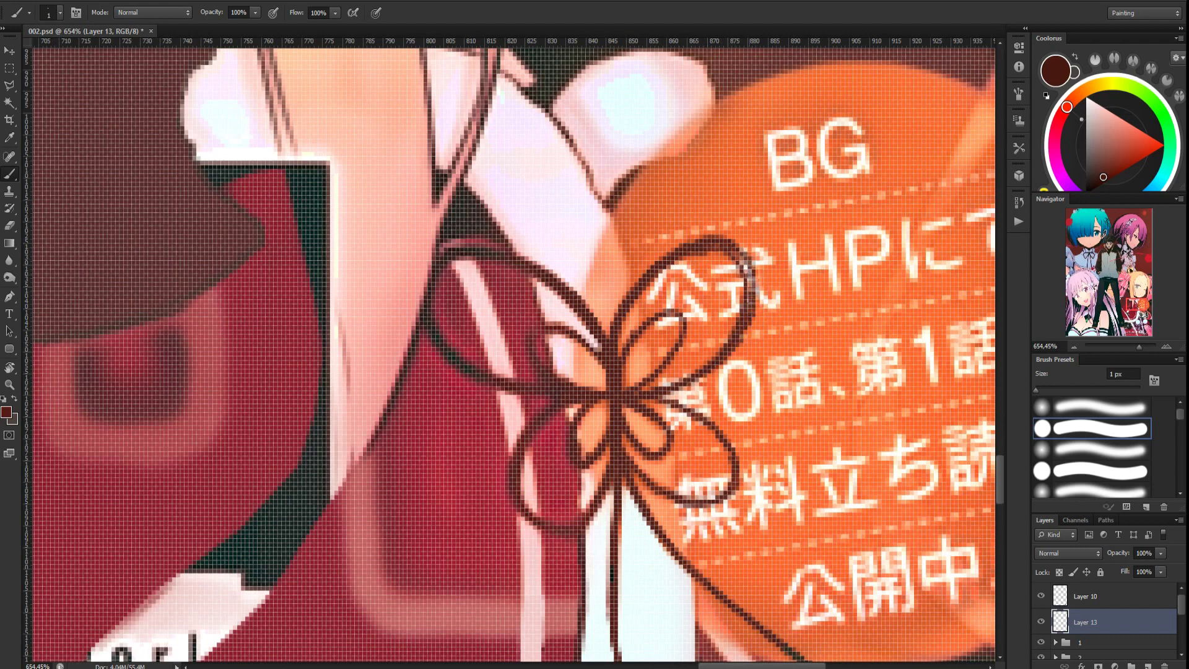
{"action": "key", "text": "e"}
{"action": "key", "text": "b"}
{"action": "mouse_move", "coordinate": [750, 264]}
{"action": "left_mouse_down"}
{"action": "mouse_move", "coordinate": [735, 355]}
{"action": "mouse_move", "coordinate": [756, 285]}
{"action": "mouse_move", "coordinate": [730, 335]}
{"action": "left_mouse_up"}
{"action": "key", "text": "e"}
{"action": "key", "text": "b"}
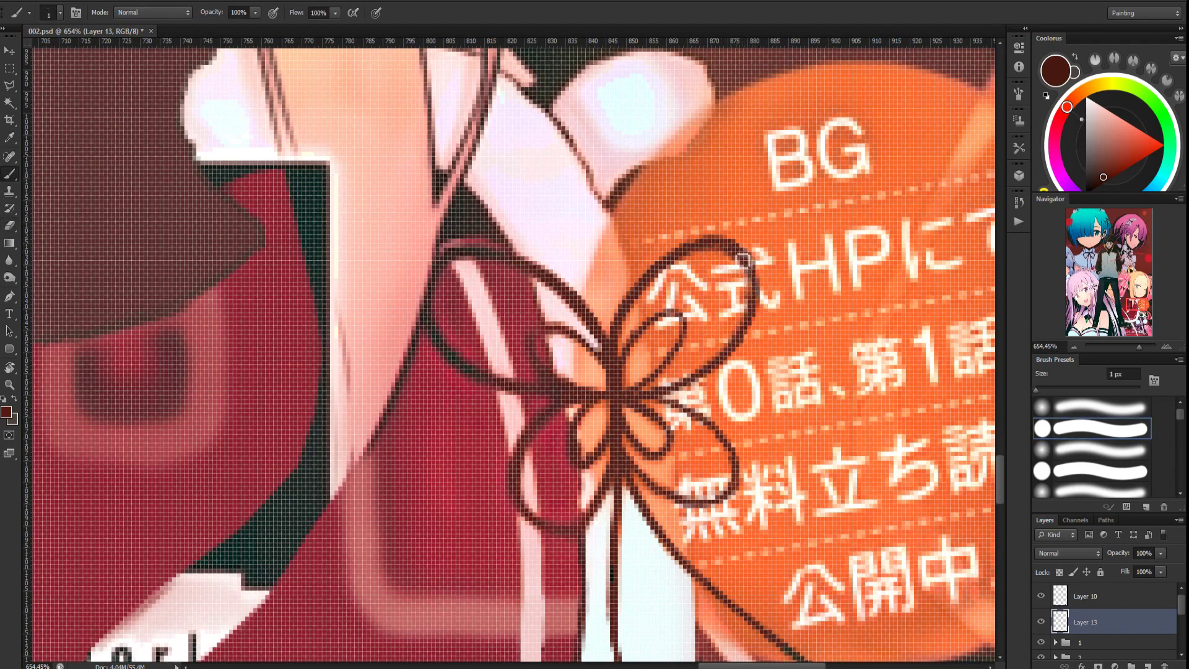
Fill the bow's small upper petals with pale lilac sampled from the fur and retouch their outlines in sampled brown
{"action": "scroll", "coordinate": [750, 297], "scroll_direction": "down", "scroll_amount": 2}
{"action": "left_click", "coordinate": [596, 195], "text": "alt"}
{"action": "left_click", "coordinate": [594, 198], "text": "alt"}
{"action": "mouse_move", "coordinate": [614, 242]}
{"action": "left_mouse_down"}
{"action": "mouse_move", "coordinate": [649, 334]}
{"action": "mouse_move", "coordinate": [691, 567]}
{"action": "left_mouse_up"}
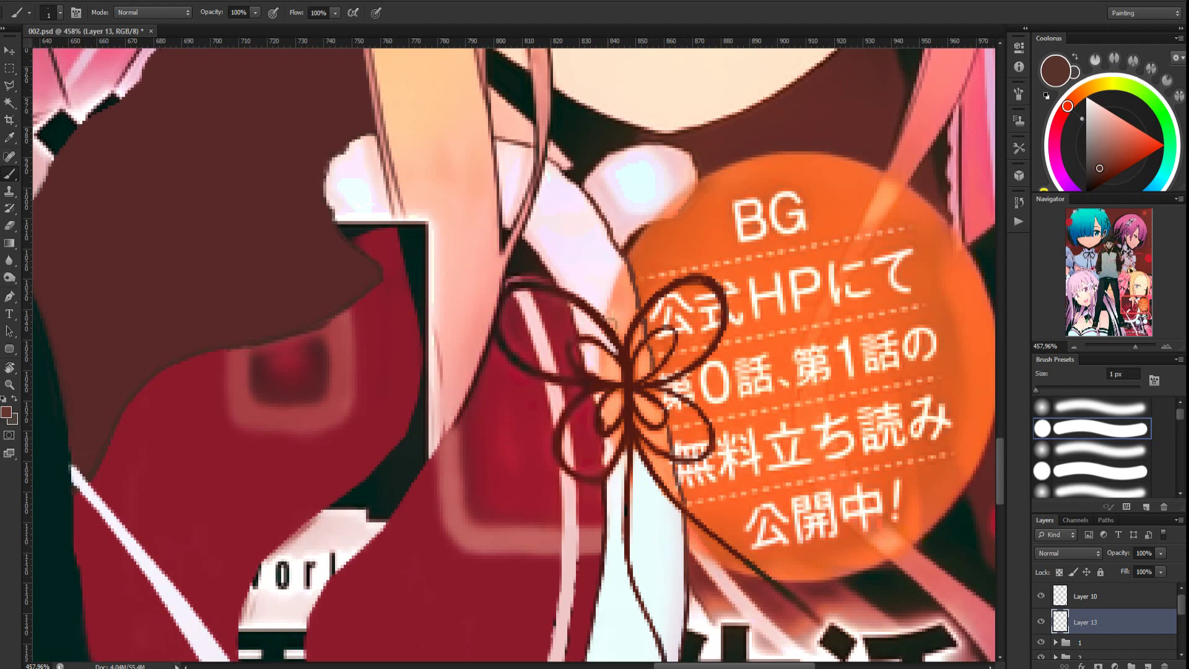
{"action": "left_click", "coordinate": [602, 273], "text": "alt"}
{"action": "mouse_move", "coordinate": [609, 312]}
{"action": "left_mouse_down"}
{"action": "mouse_move", "coordinate": [637, 334]}
{"action": "mouse_move", "coordinate": [632, 276]}
{"action": "mouse_move", "coordinate": [641, 320]}
{"action": "mouse_move", "coordinate": [629, 290]}
{"action": "mouse_move", "coordinate": [627, 311]}
{"action": "mouse_move", "coordinate": [612, 311]}
{"action": "mouse_move", "coordinate": [636, 318]}
{"action": "mouse_move", "coordinate": [622, 303]}
{"action": "mouse_move", "coordinate": [650, 358]}
{"action": "mouse_move", "coordinate": [607, 358]}
{"action": "mouse_move", "coordinate": [610, 384]}
{"action": "mouse_move", "coordinate": [626, 386]}
{"action": "mouse_move", "coordinate": [597, 356]}
{"action": "mouse_move", "coordinate": [596, 367]}
{"action": "mouse_move", "coordinate": [651, 371]}
{"action": "left_mouse_up"}
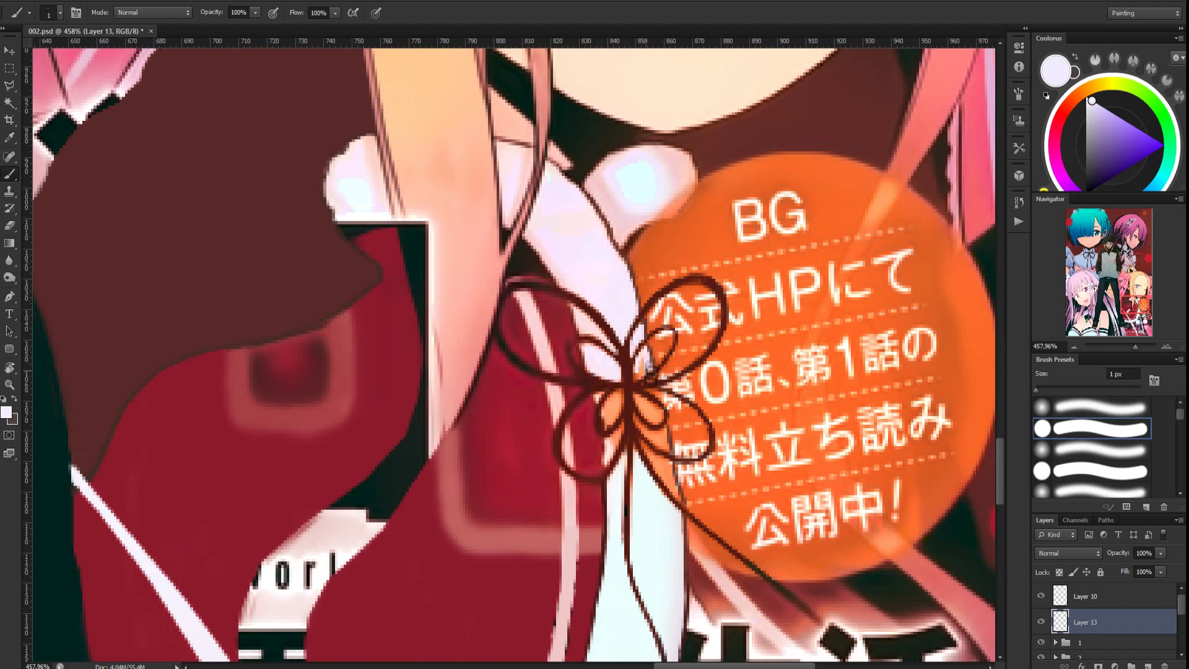
{"action": "left_click", "coordinate": [638, 380], "text": "alt"}
{"action": "mouse_move", "coordinate": [643, 376]}
{"action": "left_mouse_down"}
{"action": "mouse_move", "coordinate": [673, 355]}
{"action": "mouse_move", "coordinate": [661, 363]}
{"action": "left_mouse_up"}
{"action": "left_click", "coordinate": [645, 370], "text": "alt"}
{"action": "left_click", "coordinate": [656, 370], "text": "alt"}
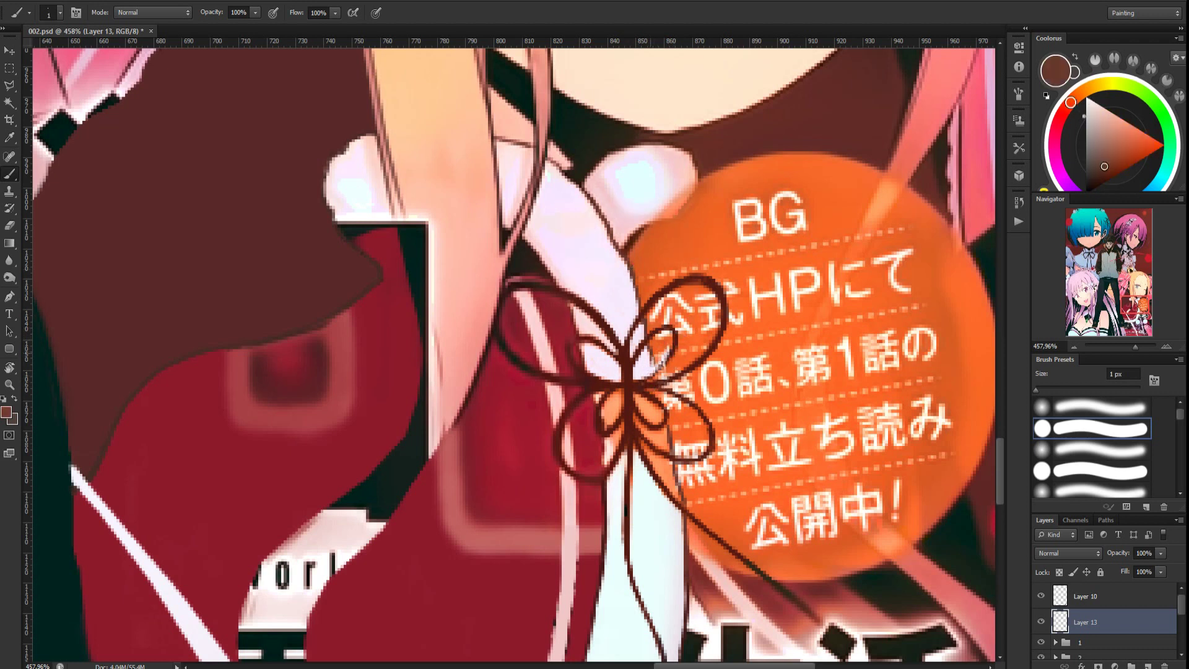
{"action": "left_click", "coordinate": [653, 369], "text": "alt"}
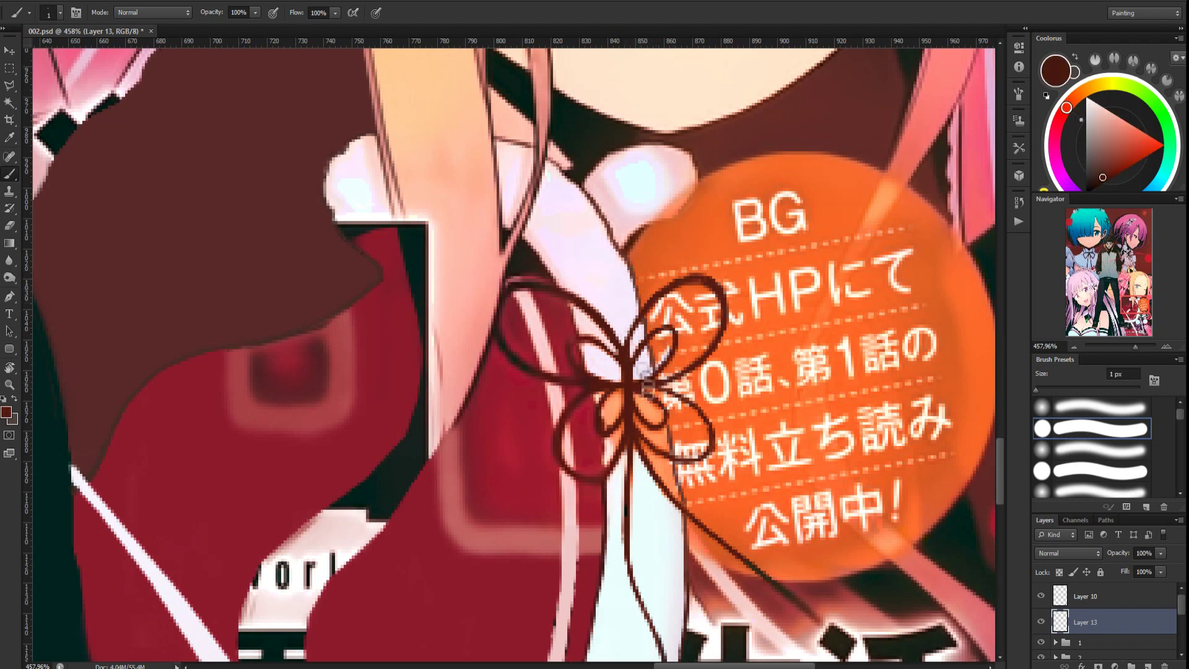
Fill the bow's small lower petals with the sampled pale lilac and redraw their dark brown edges
{"action": "left_click", "coordinate": [613, 374], "text": "alt"}
{"action": "mouse_move", "coordinate": [610, 423]}
{"action": "left_mouse_down"}
{"action": "mouse_move", "coordinate": [619, 410]}
{"action": "mouse_move", "coordinate": [609, 405]}
{"action": "mouse_move", "coordinate": [638, 403]}
{"action": "mouse_move", "coordinate": [666, 415]}
{"action": "mouse_move", "coordinate": [669, 433]}
{"action": "mouse_move", "coordinate": [658, 427]}
{"action": "mouse_move", "coordinate": [665, 407]}
{"action": "left_mouse_up"}
{"action": "left_click", "coordinate": [621, 254], "text": "alt"}
{"action": "left_click", "coordinate": [659, 411], "text": "alt"}
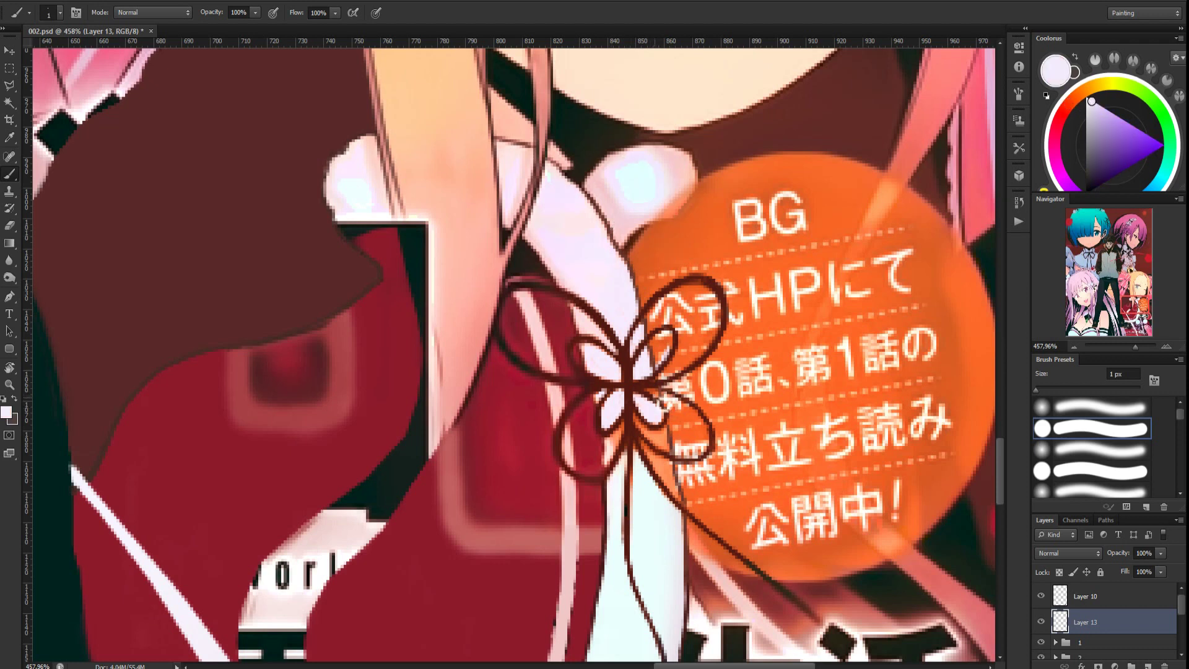
{"action": "left_click", "coordinate": [644, 401], "text": "alt"}
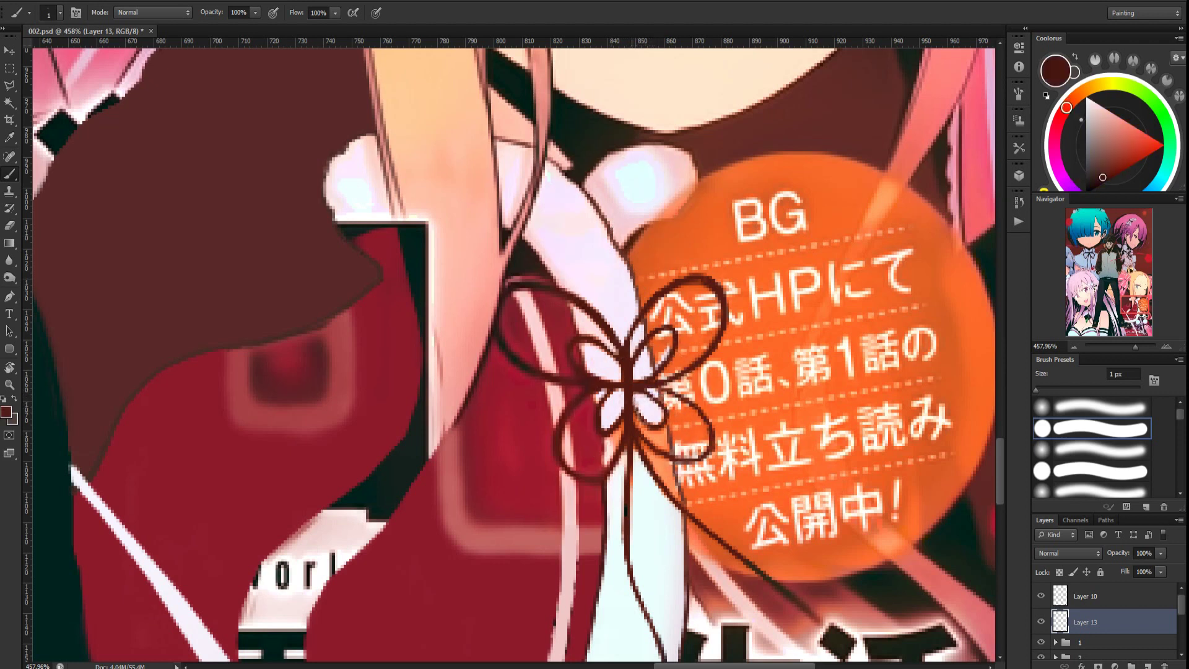
{"action": "left_click", "coordinate": [613, 407], "text": "alt"}
{"action": "mouse_move", "coordinate": [623, 392]}
{"action": "left_mouse_down"}
{"action": "mouse_move", "coordinate": [604, 393]}
{"action": "mouse_move", "coordinate": [629, 427]}
{"action": "mouse_move", "coordinate": [619, 435]}
{"action": "left_mouse_up"}
{"action": "left_click", "coordinate": [623, 394], "text": "alt"}
Paint the orange gap under the bow's petals with the fur trim's white and touch up the knot's dark lines
{"action": "left_click", "coordinate": [615, 494], "text": "alt"}
{"action": "left_click", "coordinate": [671, 506], "text": "alt"}
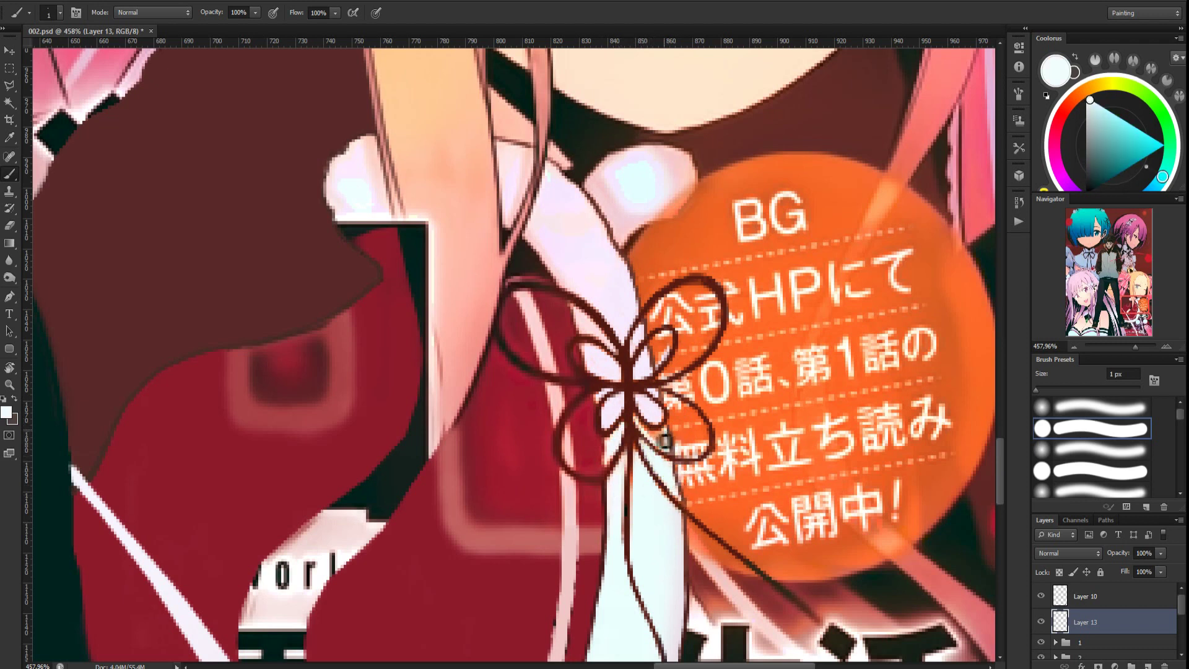
{"action": "left_click", "coordinate": [619, 441], "text": "alt"}
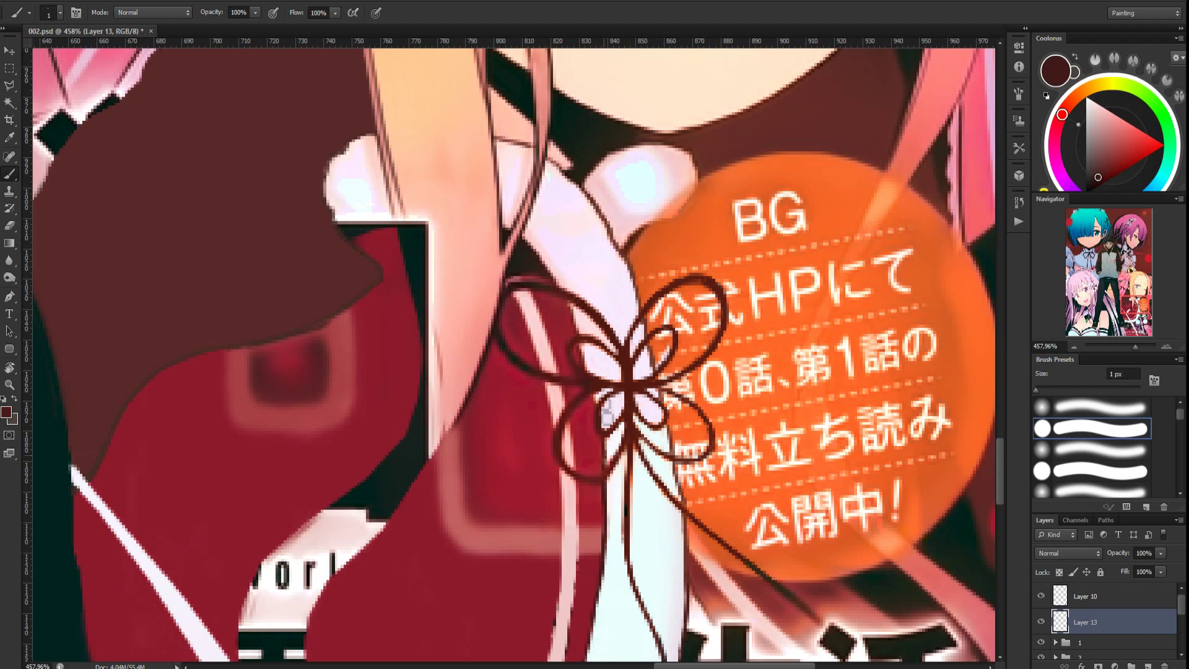
{"action": "left_click", "coordinate": [612, 470], "text": "alt"}
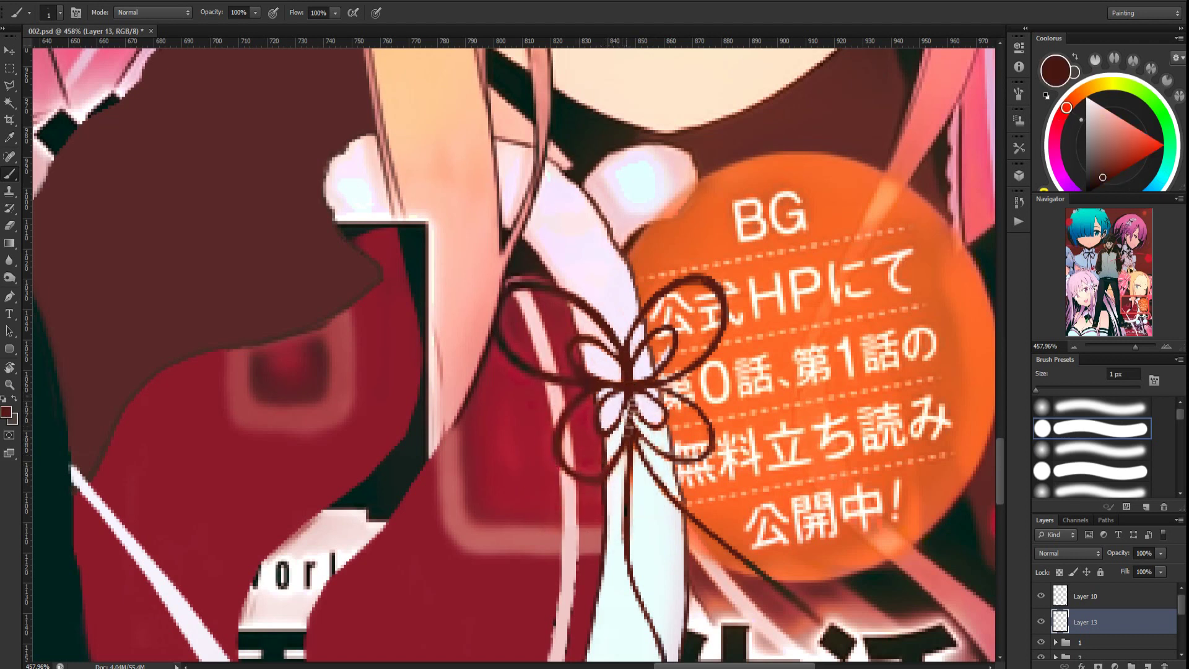
{"action": "left_click", "coordinate": [641, 420], "text": "alt"}
{"action": "left_click", "coordinate": [632, 435], "text": "alt"}
Gather the repaint layers into a new layer group and lower the opacity of group 1 to 48%
{"action": "scroll", "coordinate": [639, 431], "scroll_direction": "down", "scroll_amount": 10}
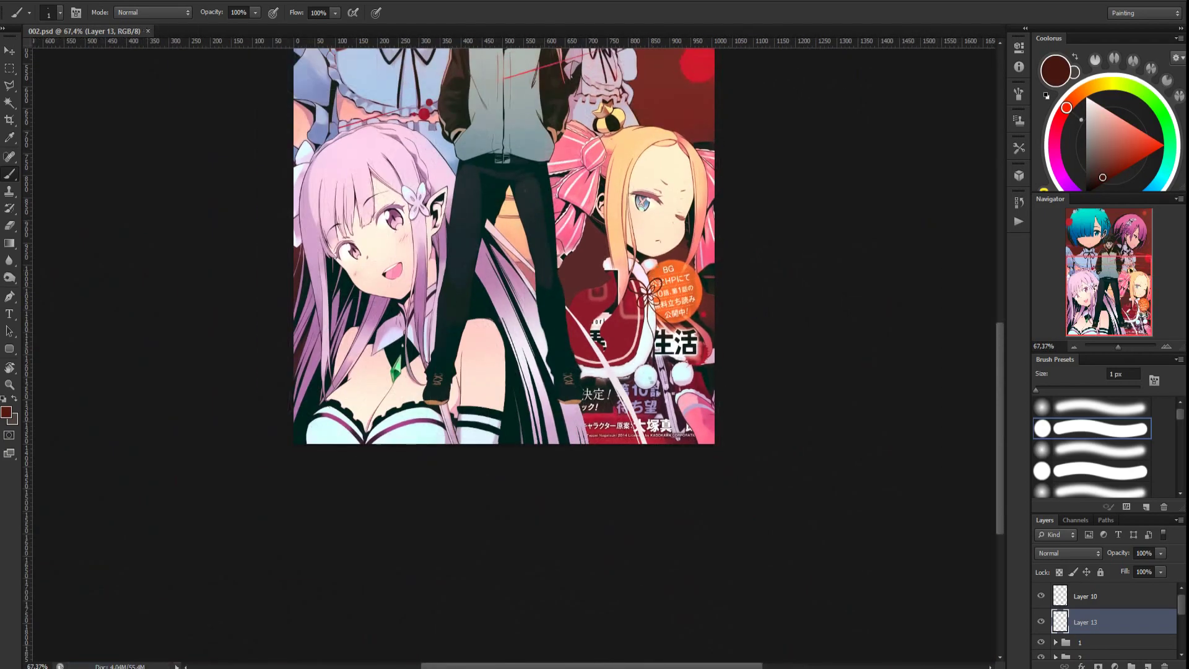
{"action": "scroll", "coordinate": [603, 421], "scroll_direction": "up", "scroll_amount": 8}
{"action": "left_click", "coordinate": [1131, 665]}
{"action": "left_click_drag", "start_coordinate": [1093, 617], "coordinate": [1093, 590]}
{"action": "left_click", "coordinate": [1102, 636]}
{"action": "left_click", "coordinate": [1102, 610], "text": "shift"}
{"action": "left_click", "coordinate": [1056, 591]}
{"action": "left_click", "coordinate": [1093, 606]}
{"action": "left_click_drag", "start_coordinate": [1126, 554], "coordinate": [1097, 557]}
Lasso the skirt area from beneath the cape's fur trim to the cover's bottom edge, leaving out the pom-pom
{"action": "scroll", "coordinate": [807, 556], "scroll_direction": "down", "scroll_amount": 3}
{"action": "scroll", "coordinate": [808, 555], "scroll_direction": "down", "scroll_amount": 2}
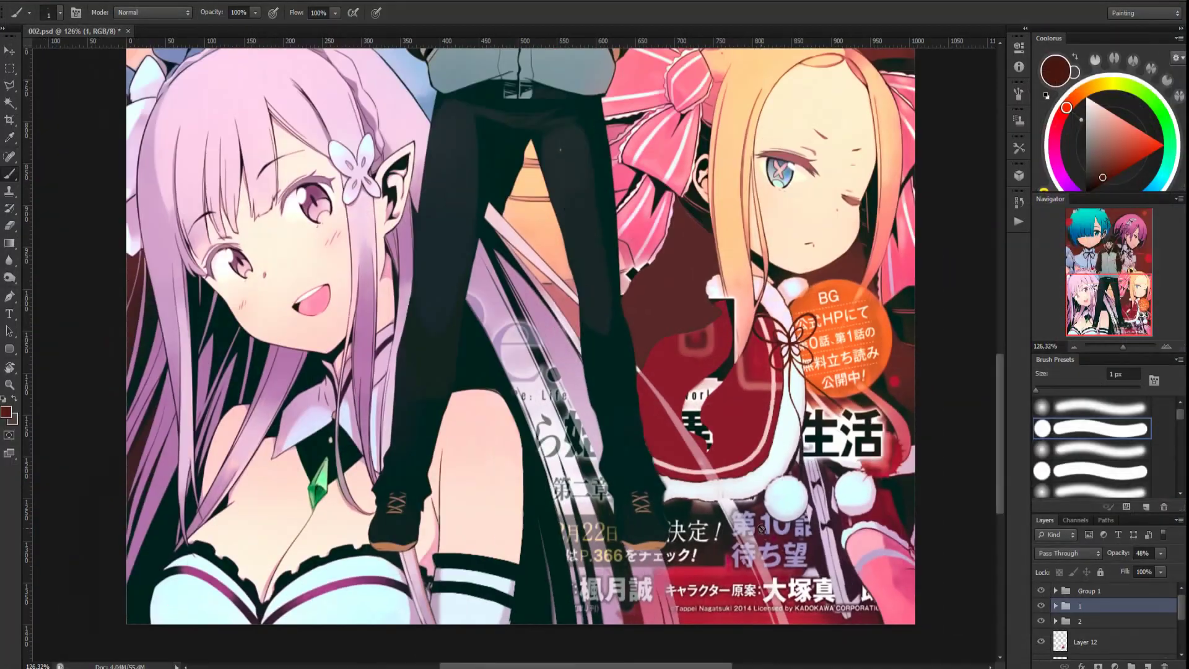
{"action": "scroll", "coordinate": [762, 528], "scroll_direction": "up", "scroll_amount": 4}
{"action": "scroll", "coordinate": [780, 324], "scroll_direction": "up", "scroll_amount": 3}
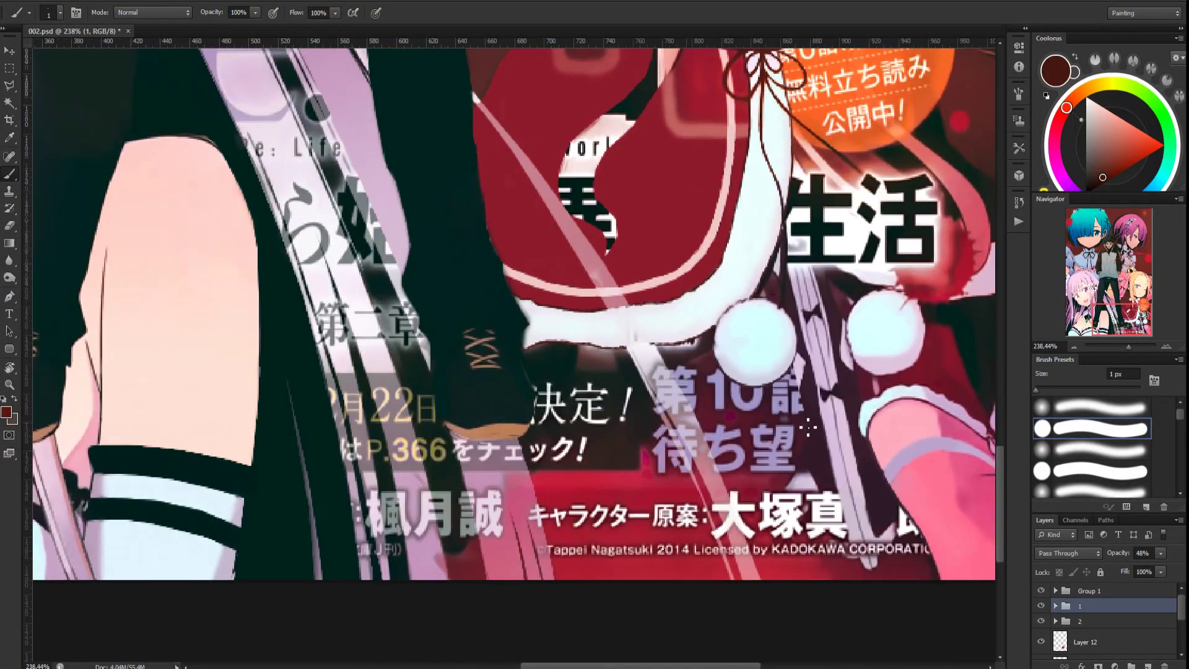
{"action": "key", "text": "l"}
{"action": "left_click_drag", "start_coordinate": [763, 205], "coordinate": [779, 283]}
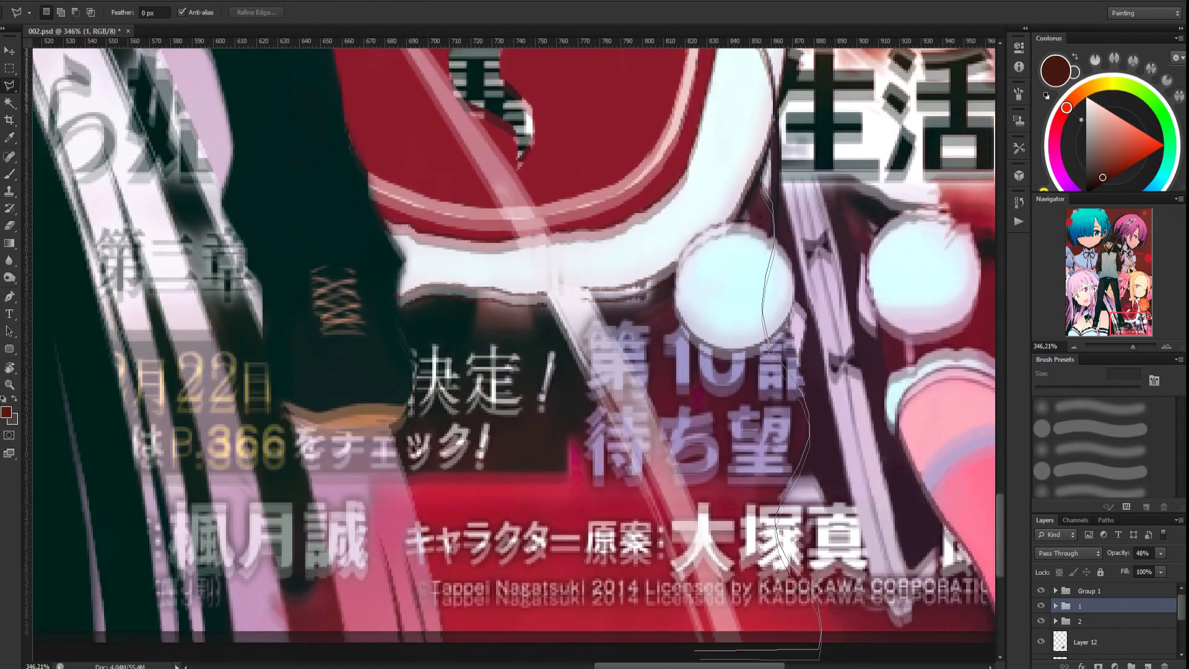
{"action": "left_click", "coordinate": [822, 642]}
{"action": "left_click", "coordinate": [500, 653]}
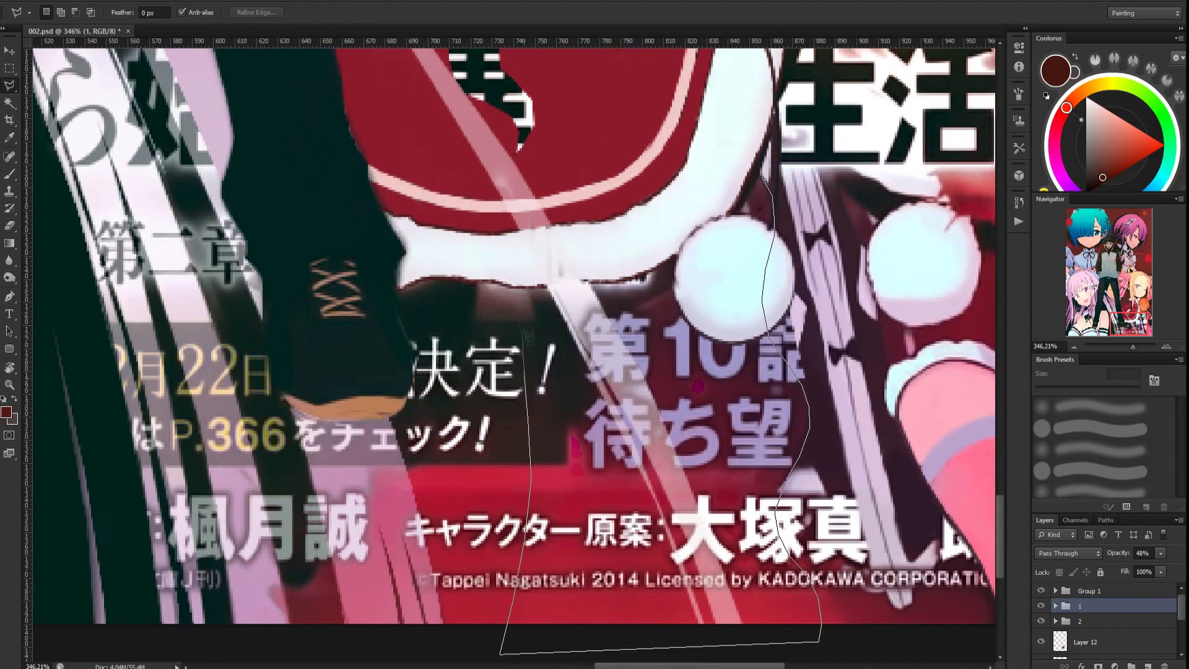
{"action": "left_click", "coordinate": [734, 215]}
{"action": "left_click", "coordinate": [761, 178]}
{"action": "scroll", "coordinate": [768, 185], "scroll_direction": "down", "scroll_amount": 5}
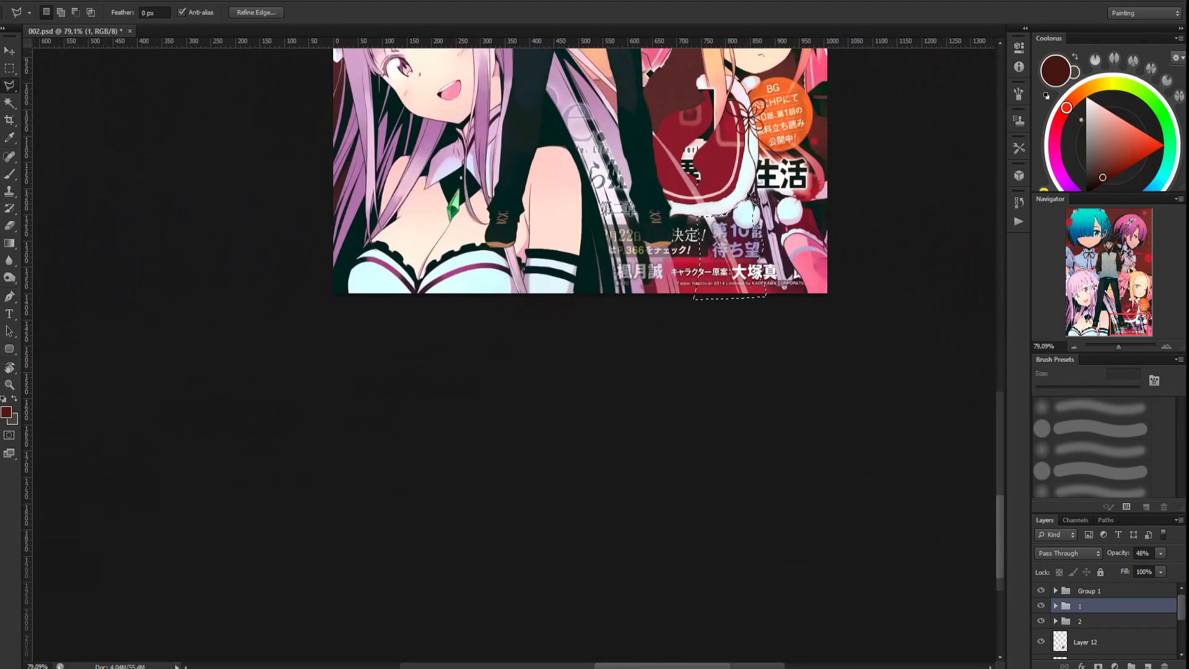
{"action": "scroll", "coordinate": [780, 235], "scroll_direction": "up", "scroll_amount": 5}
{"action": "mouse_move", "coordinate": [692, 292]}
{"action": "left_mouse_down"}
{"action": "mouse_move", "coordinate": [736, 307]}
{"action": "mouse_move", "coordinate": [739, 396]}
{"action": "mouse_move", "coordinate": [639, 377]}
{"action": "left_mouse_up"}
{"action": "left_click", "coordinate": [693, 294]}
{"action": "scroll", "coordinate": [1125, 617], "scroll_direction": "down", "scroll_amount": 1}
Add a new layer above Layer 12 and define a custom three-stop gradient from sampled dark maroon tones
{"action": "left_click", "coordinate": [1125, 617]}
{"action": "left_click", "coordinate": [1147, 666]}
{"action": "scroll", "coordinate": [737, 516], "scroll_direction": "down", "scroll_amount": 3}
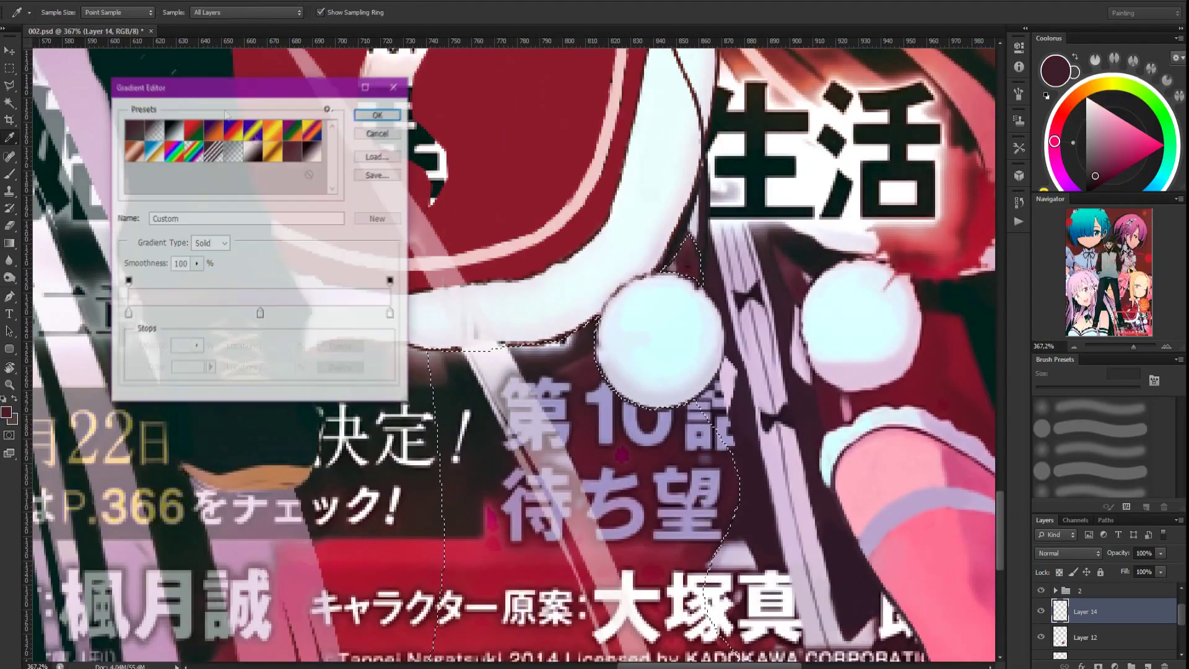
{"action": "left_click", "coordinate": [128, 314]}
{"action": "left_click", "coordinate": [748, 462]}
{"action": "left_click", "coordinate": [748, 462]}
{"action": "left_click", "coordinate": [260, 314]}
{"action": "left_click", "coordinate": [748, 462]}
{"action": "left_click", "coordinate": [391, 314]}
{"action": "left_click", "coordinate": [748, 462]}
{"action": "left_click", "coordinate": [188, 369]}
{"action": "left_click", "coordinate": [359, 332]}
{"action": "left_click", "coordinate": [596, 175]}
{"action": "left_click", "coordinate": [378, 114]}
Fill the selected skirt area with the vertical maroon gradient, compare it with the layer hidden, and clear the selection
{"action": "left_click_drag", "start_coordinate": [688, 248], "coordinate": [647, 545]}
{"action": "scroll", "coordinate": [651, 582], "scroll_direction": "down", "scroll_amount": 6}
{"action": "scroll", "coordinate": [650, 587], "scroll_direction": "up", "scroll_amount": 2}
{"action": "left_click_drag", "start_coordinate": [644, 390], "coordinate": [651, 631]}
{"action": "scroll", "coordinate": [631, 365], "scroll_direction": "down", "scroll_amount": 5}
{"action": "scroll", "coordinate": [631, 364], "scroll_direction": "up", "scroll_amount": 4}
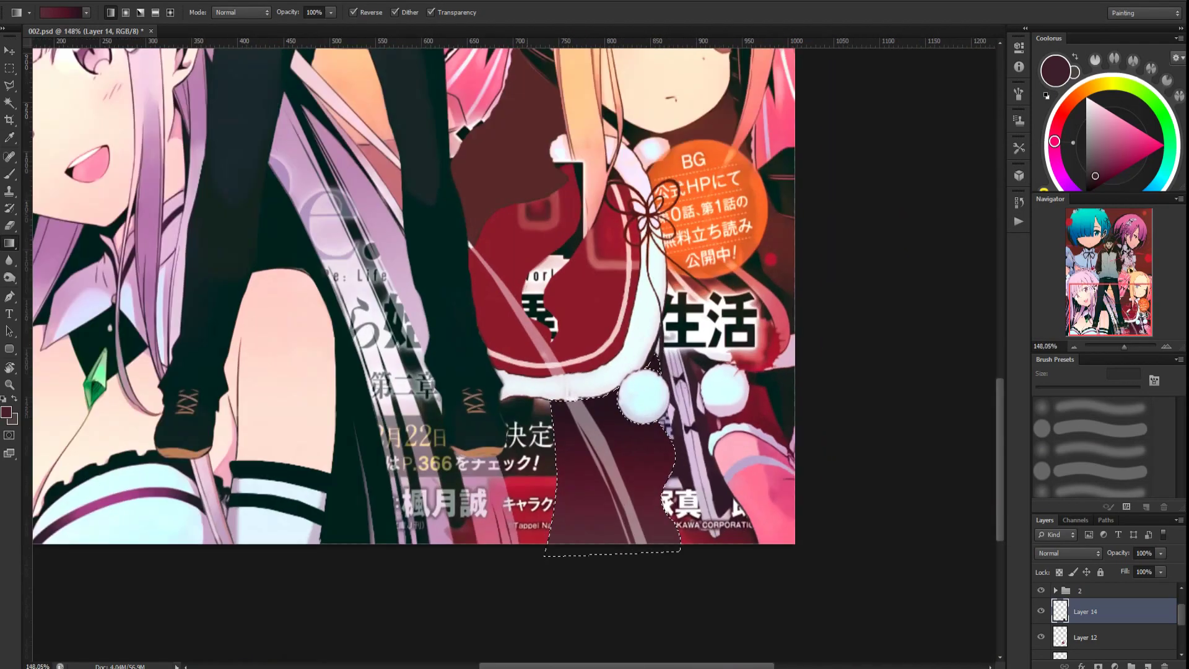
{"action": "left_click", "coordinate": [1040, 612]}
{"action": "left_click", "coordinate": [1040, 611]}
{"action": "scroll", "coordinate": [666, 492], "scroll_direction": "down", "scroll_amount": 4}
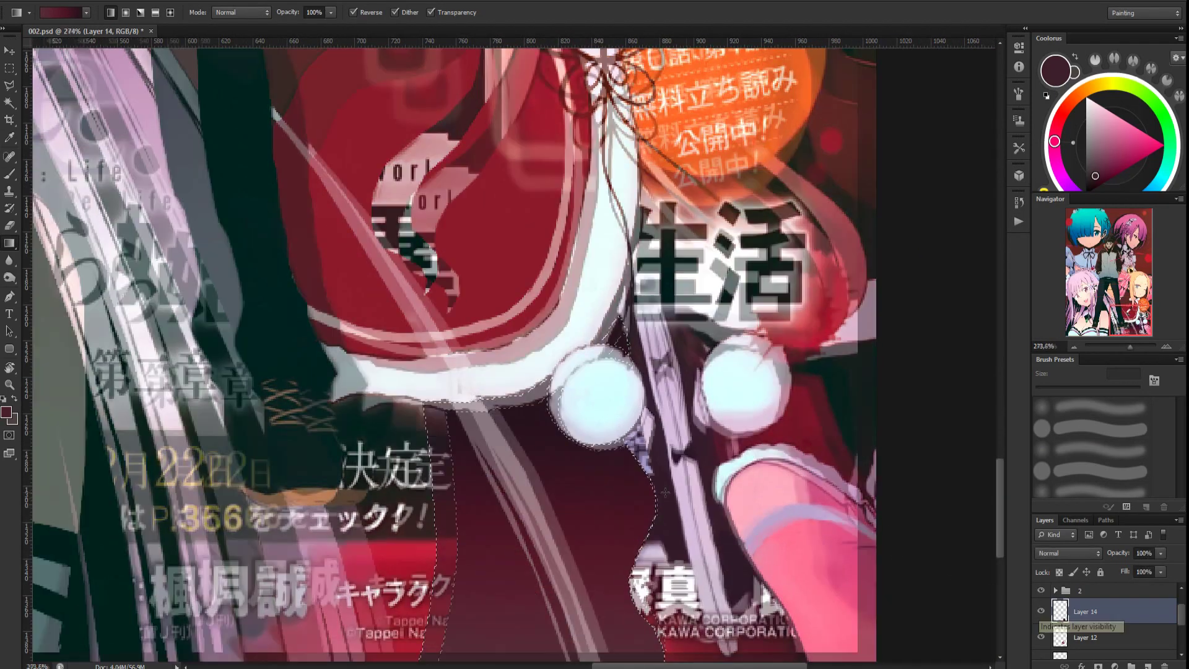
{"action": "scroll", "coordinate": [743, 472], "scroll_direction": "up", "scroll_amount": 6}
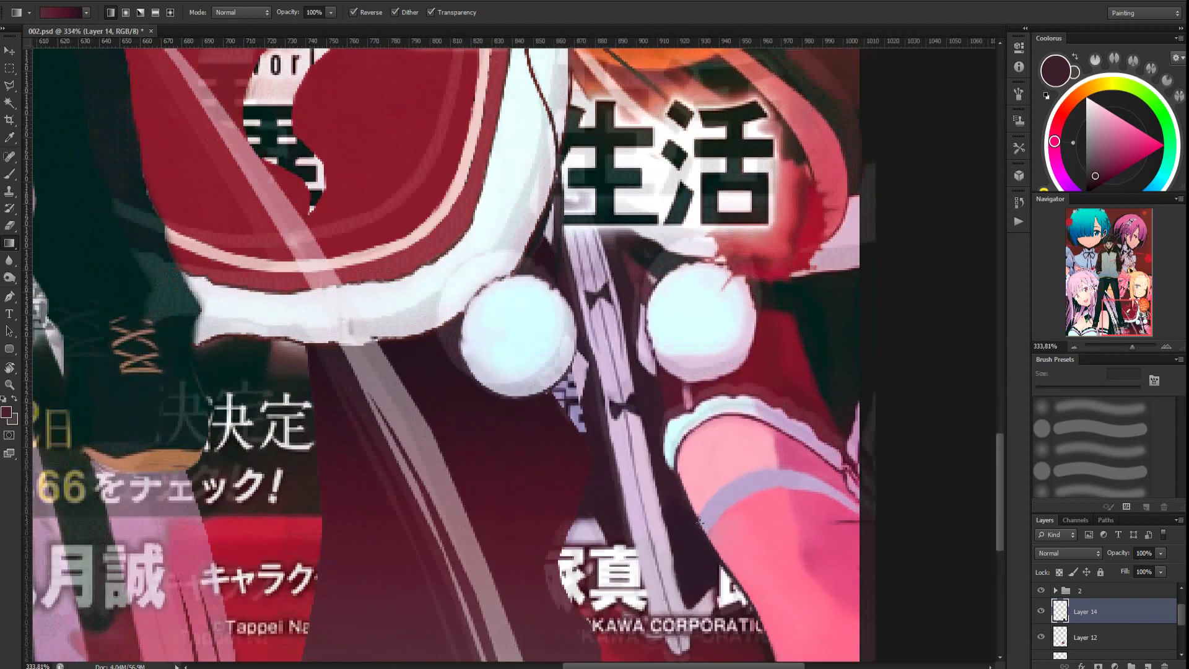
{"action": "scroll", "coordinate": [743, 472], "scroll_direction": "down", "scroll_amount": 2}
{"action": "scroll", "coordinate": [743, 472], "scroll_direction": "up", "scroll_amount": 1}
On a new layer, outline the gradient skirt's edge beside the bow-decorated panel with a 1 px sampled near-black line
{"action": "key", "text": "b"}
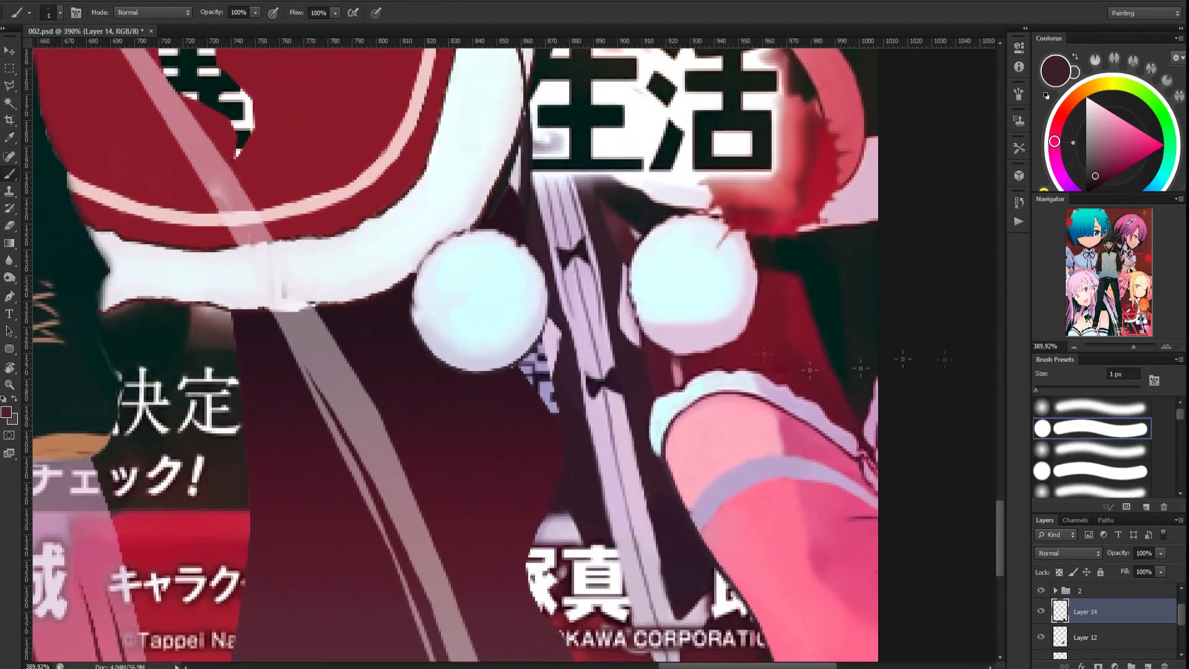
{"action": "left_click", "coordinate": [528, 202], "text": "alt"}
{"action": "left_click", "coordinate": [493, 223], "text": "alt"}
{"action": "left_click", "coordinate": [524, 205], "text": "alt"}
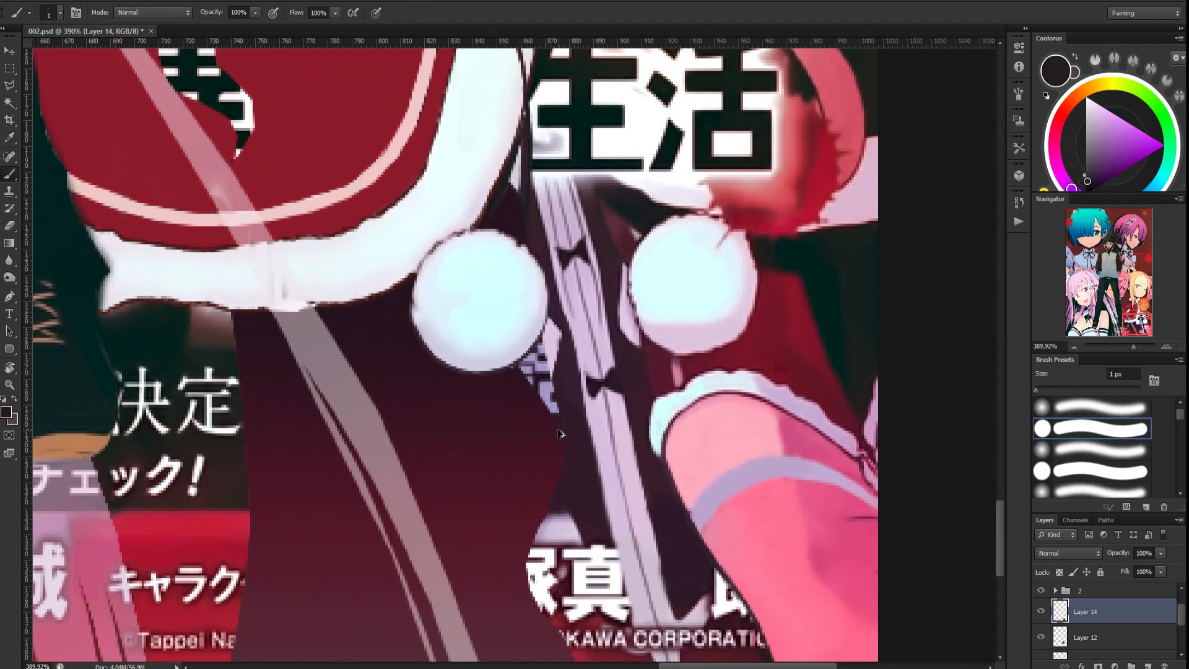
{"action": "key", "text": "ctrl+shift+alt+n"}
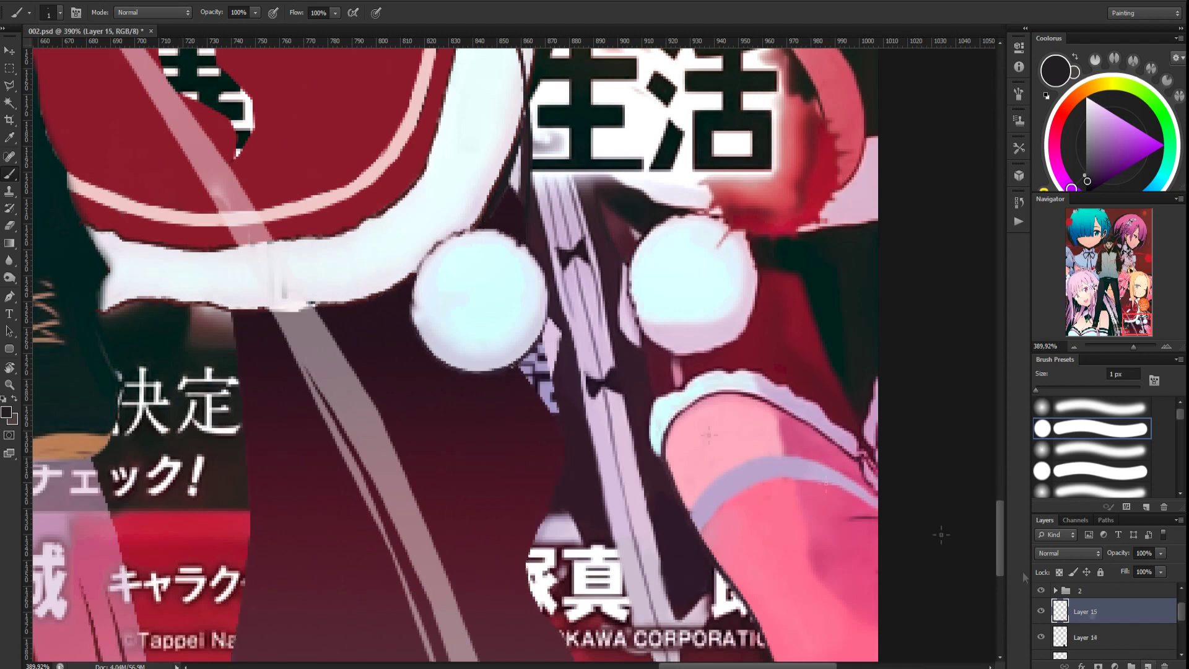
{"action": "scroll", "coordinate": [526, 403], "scroll_direction": "up", "scroll_amount": 1}
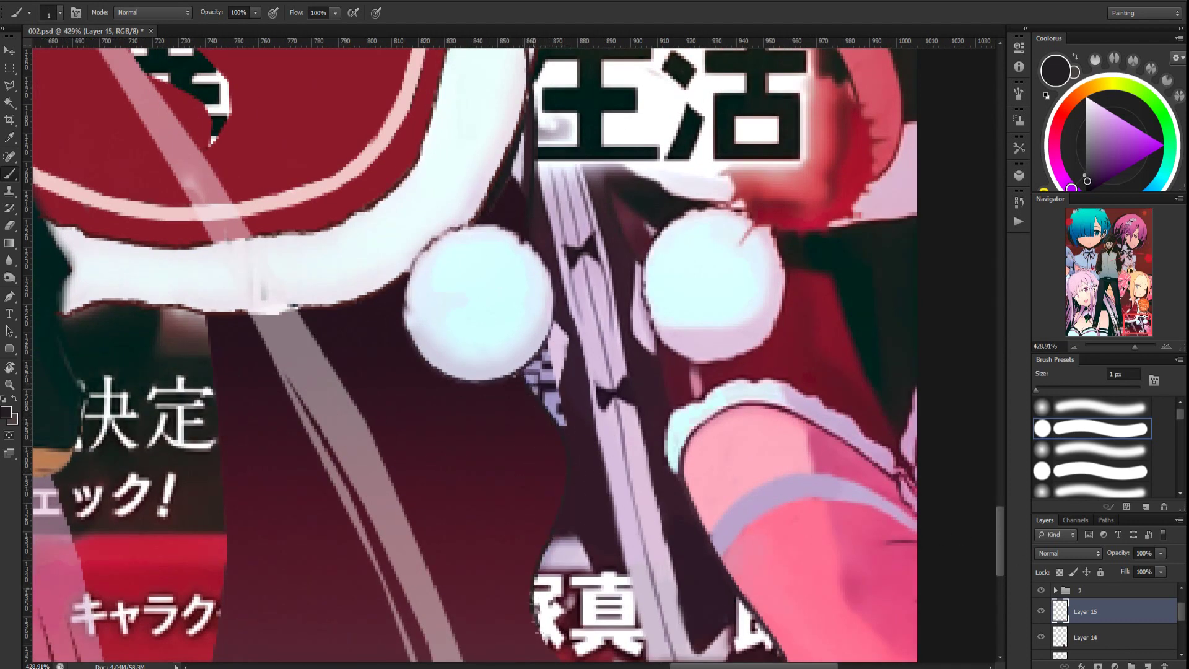
{"action": "left_click_drag", "start_coordinate": [548, 644], "coordinate": [526, 524]}
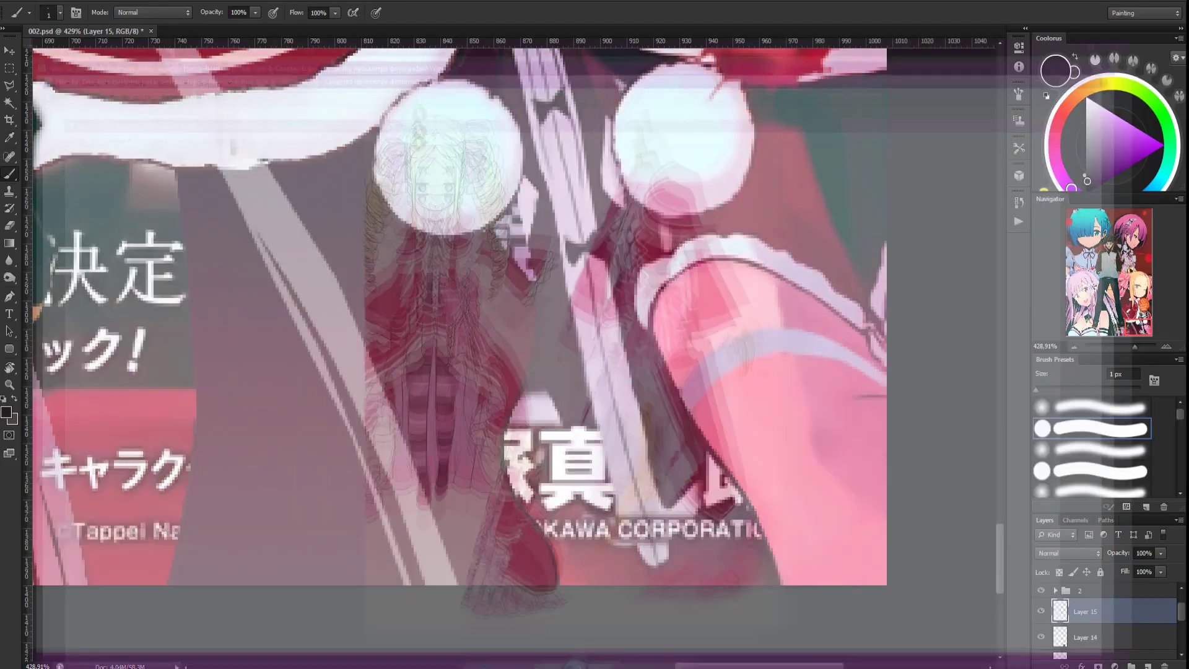
{"action": "scroll", "coordinate": [617, 560], "scroll_direction": "up", "scroll_amount": 1}
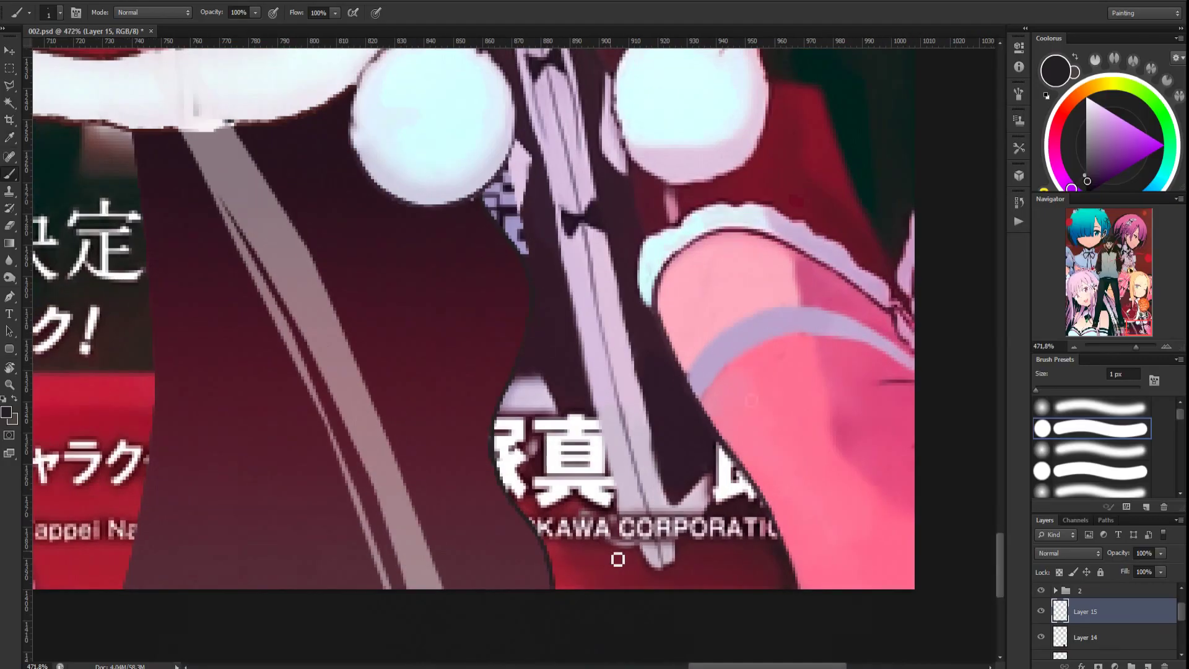
Select the hem trim between the lilac strip and the pink leg and fill it with sampled lilac on a new layer
{"action": "key", "text": "l"}
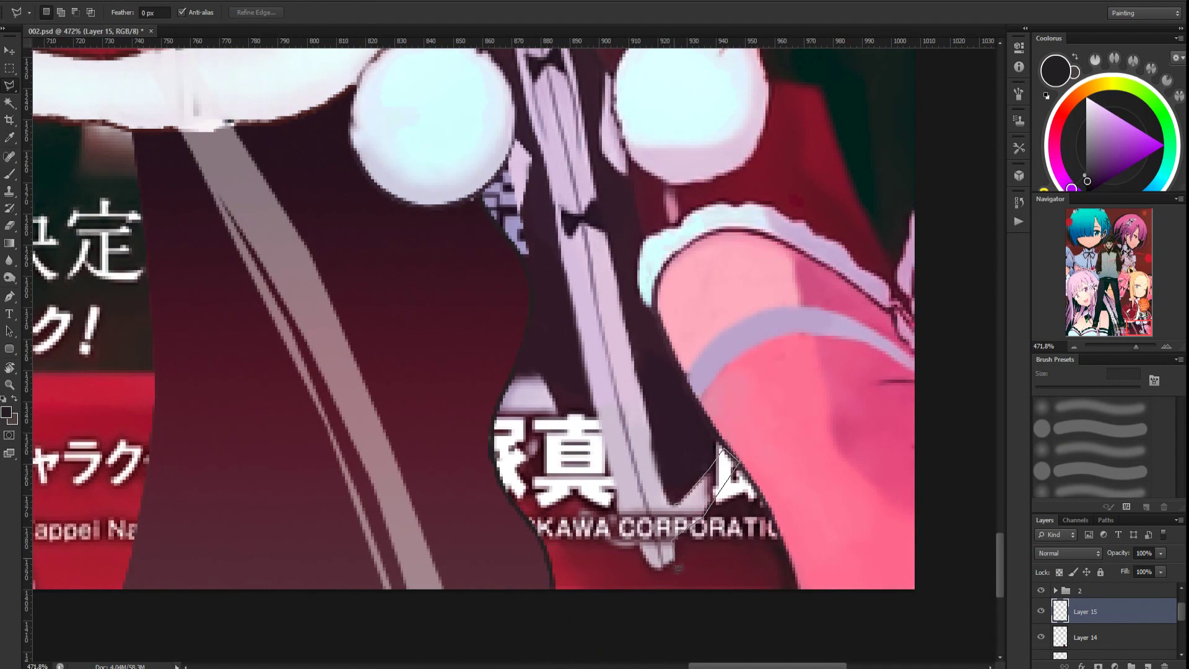
{"action": "left_click", "coordinate": [673, 507]}
{"action": "key", "text": "b"}
{"action": "left_click", "coordinate": [695, 497], "text": "alt"}
{"action": "left_click", "coordinate": [1147, 666]}
{"action": "mouse_move", "coordinate": [661, 511]}
{"action": "left_mouse_down"}
{"action": "mouse_move", "coordinate": [667, 553]}
{"action": "mouse_move", "coordinate": [720, 464]}
{"action": "left_mouse_up"}
{"action": "key", "text": "ctrl+d"}
Select the hem trim band between the maroon skirt and the lilac strip's tip and paint it lilac
{"action": "key", "text": "l"}
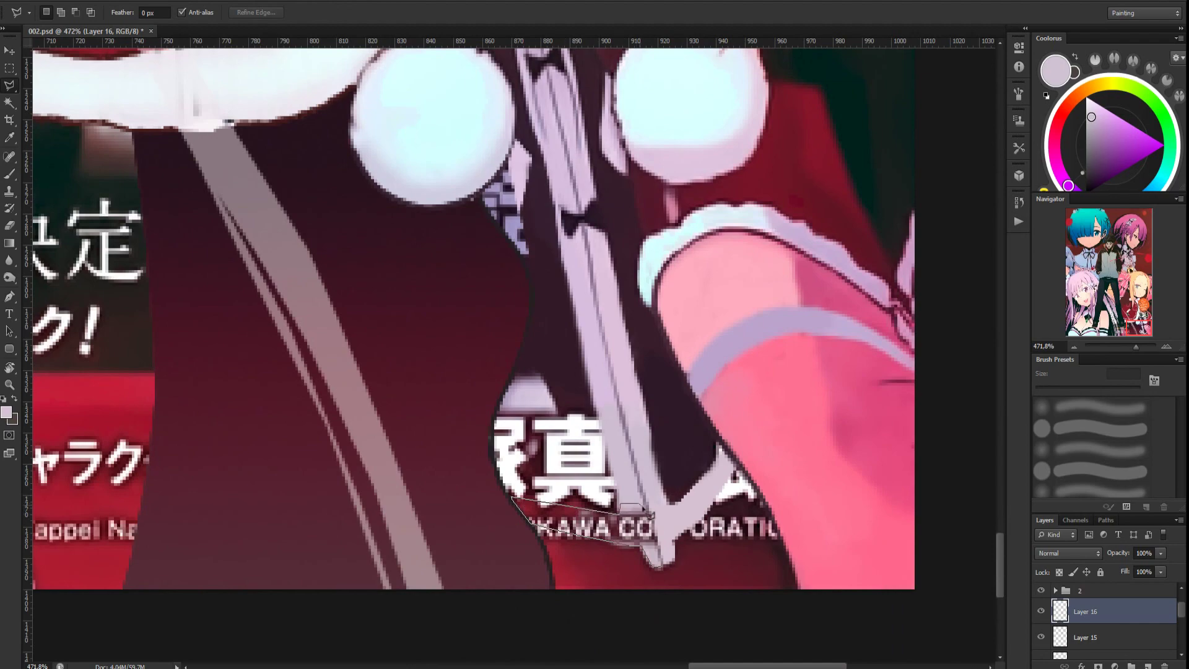
{"action": "left_click", "coordinate": [662, 565]}
{"action": "key", "text": "b"}
{"action": "mouse_move", "coordinate": [658, 556]}
{"action": "left_mouse_down"}
{"action": "mouse_move", "coordinate": [623, 520]}
{"action": "mouse_move", "coordinate": [516, 505]}
{"action": "left_mouse_up"}
{"action": "key", "text": "ctrl+d"}
{"action": "scroll", "coordinate": [511, 387], "scroll_direction": "down", "scroll_amount": 1}
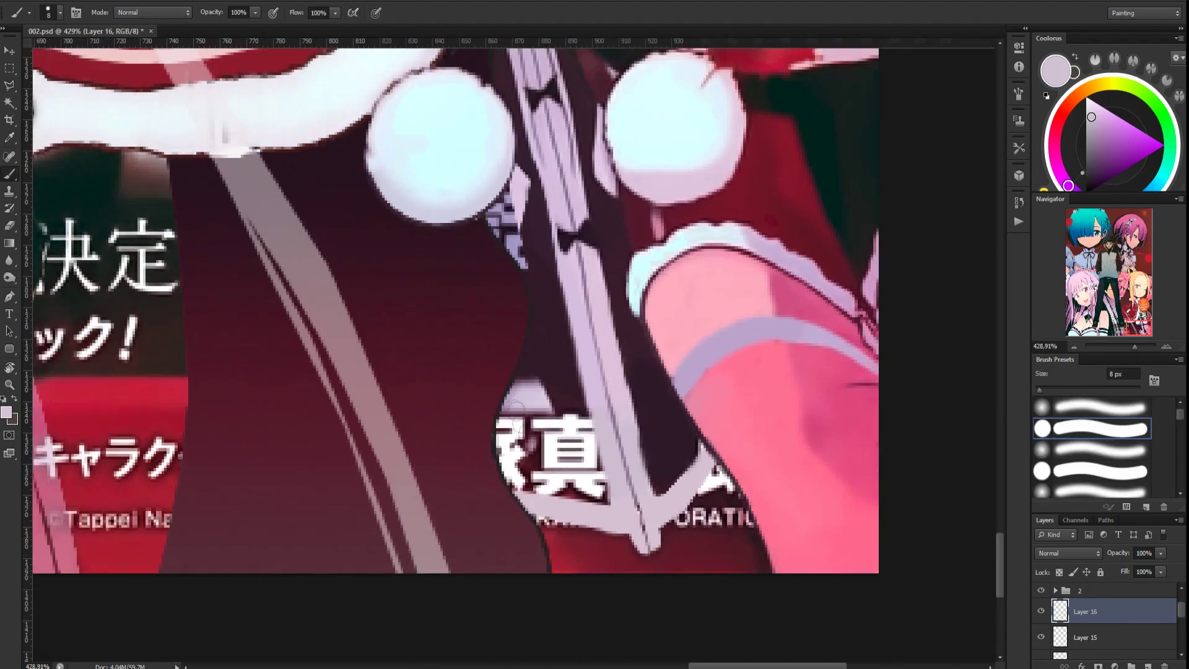
Lasso the area under the lilac hem trim, between the maroon skirt and pink leg, down to the cover's bottom edge
{"action": "scroll", "coordinate": [622, 564], "scroll_direction": "up", "scroll_amount": 2}
{"action": "scroll", "coordinate": [624, 576], "scroll_direction": "down", "scroll_amount": 1}
{"action": "left_click", "coordinate": [610, 558], "text": "alt"}
{"action": "key", "text": "l"}
{"action": "left_click", "coordinate": [546, 575]}
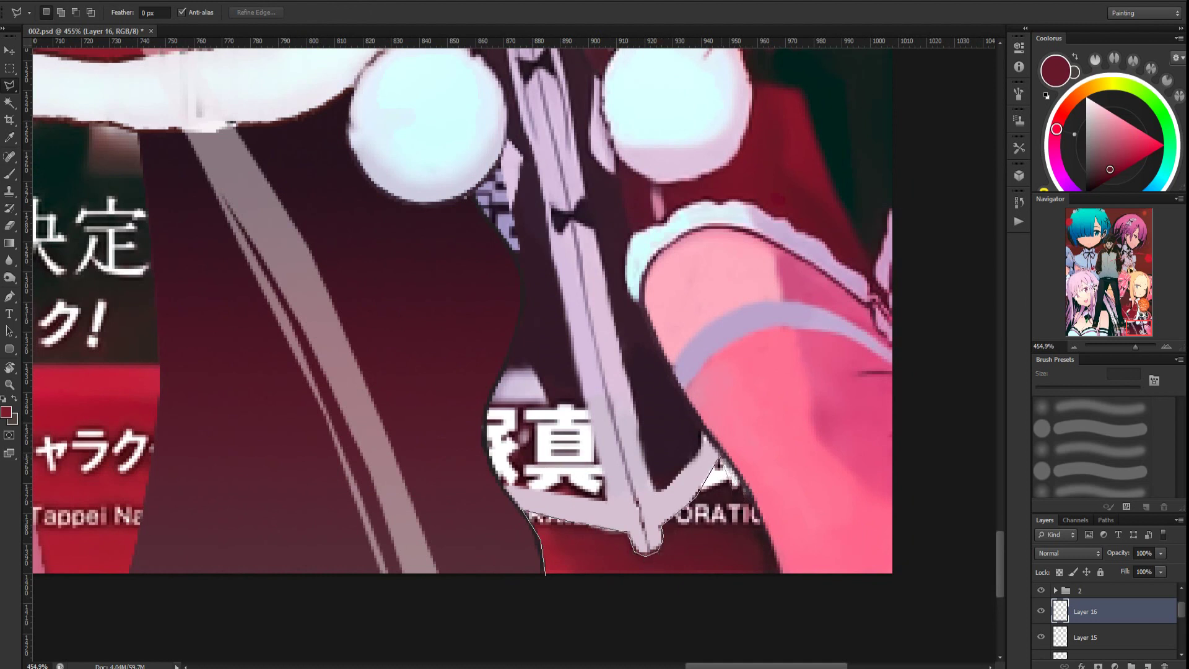
Paint over the licence lettering under the hem trim with a soft 8 px brush at 46% opacity in sampled reds and maroons
{"action": "key", "text": "b"}
{"action": "left_click", "coordinate": [1060, 406]}
{"action": "key", "text": "7"}
{"action": "left_click", "coordinate": [565, 545], "text": "alt"}
{"action": "left_click_drag", "start_coordinate": [534, 520], "coordinate": [549, 560]}
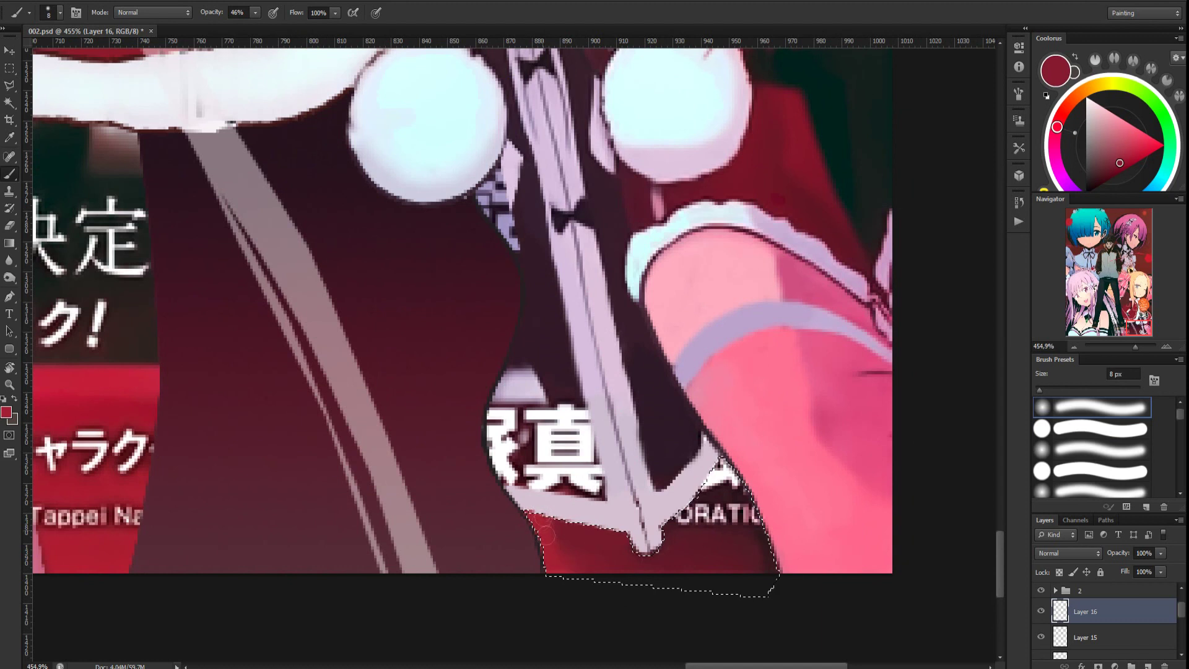
{"action": "left_click", "coordinate": [697, 542], "text": "alt"}
{"action": "left_click_drag", "start_coordinate": [718, 480], "coordinate": [759, 530]}
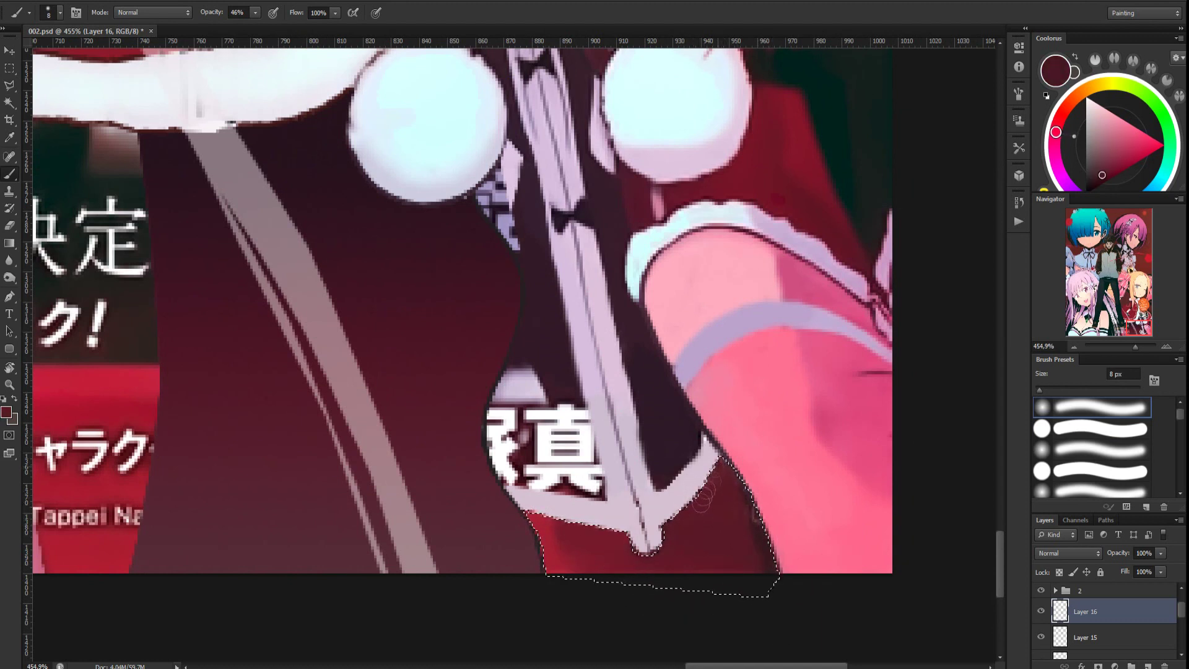
{"action": "left_click", "coordinate": [771, 556], "text": "alt"}
{"action": "left_click_drag", "start_coordinate": [748, 489], "coordinate": [773, 562]}
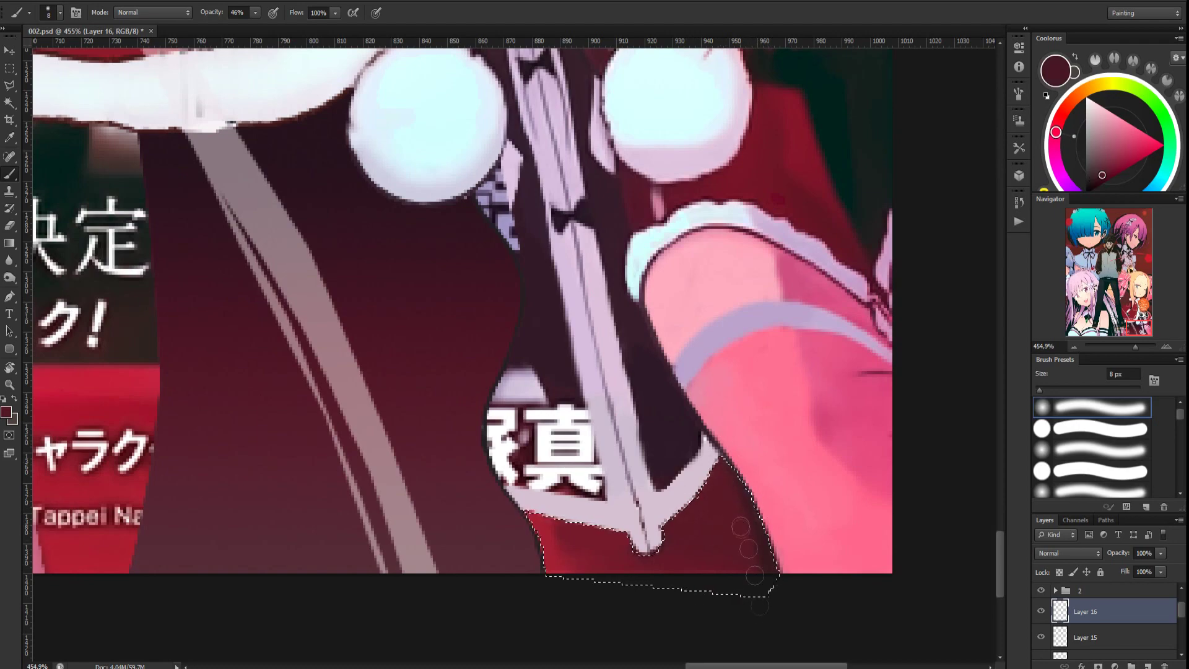
Paint the area under the lilac hem trim with sampled maroon down to the cover's bottom edge
{"action": "left_click", "coordinate": [561, 545], "text": "alt"}
{"action": "left_click_drag", "start_coordinate": [540, 520], "coordinate": [565, 597]}
{"action": "scroll", "coordinate": [723, 492], "scroll_direction": "down", "scroll_amount": 5}
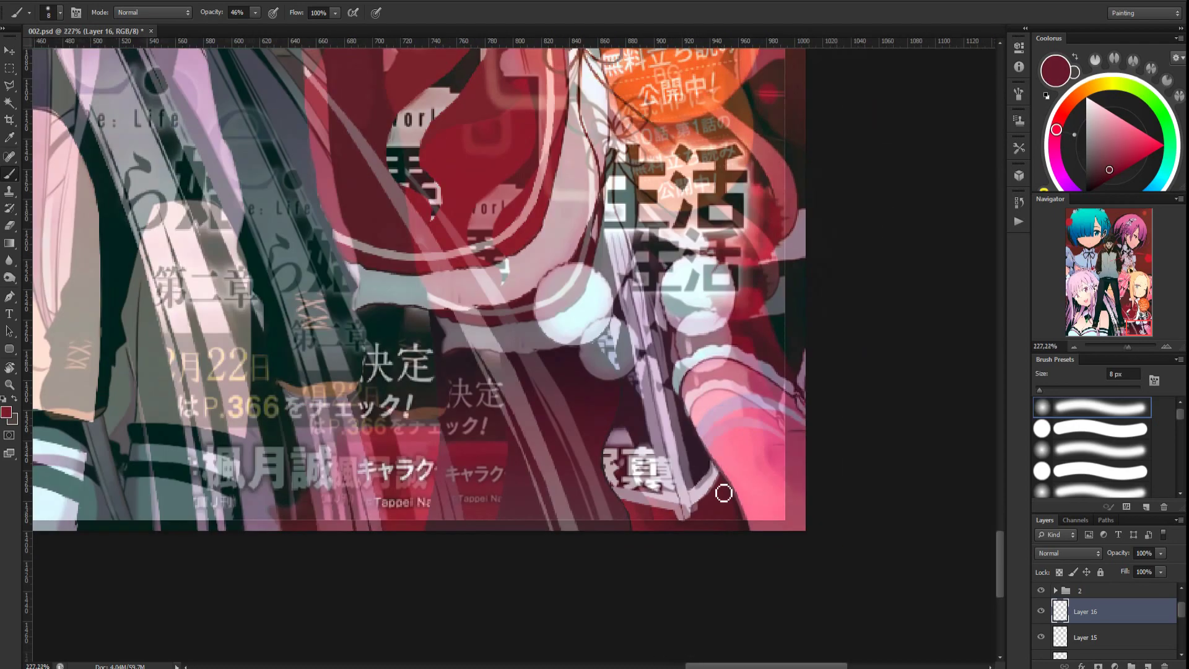
Lasso the two small cloth patches below the left pompom and paint them with lilac sampled from the artwork
{"action": "scroll", "coordinate": [723, 492], "scroll_direction": "up", "scroll_amount": 3}
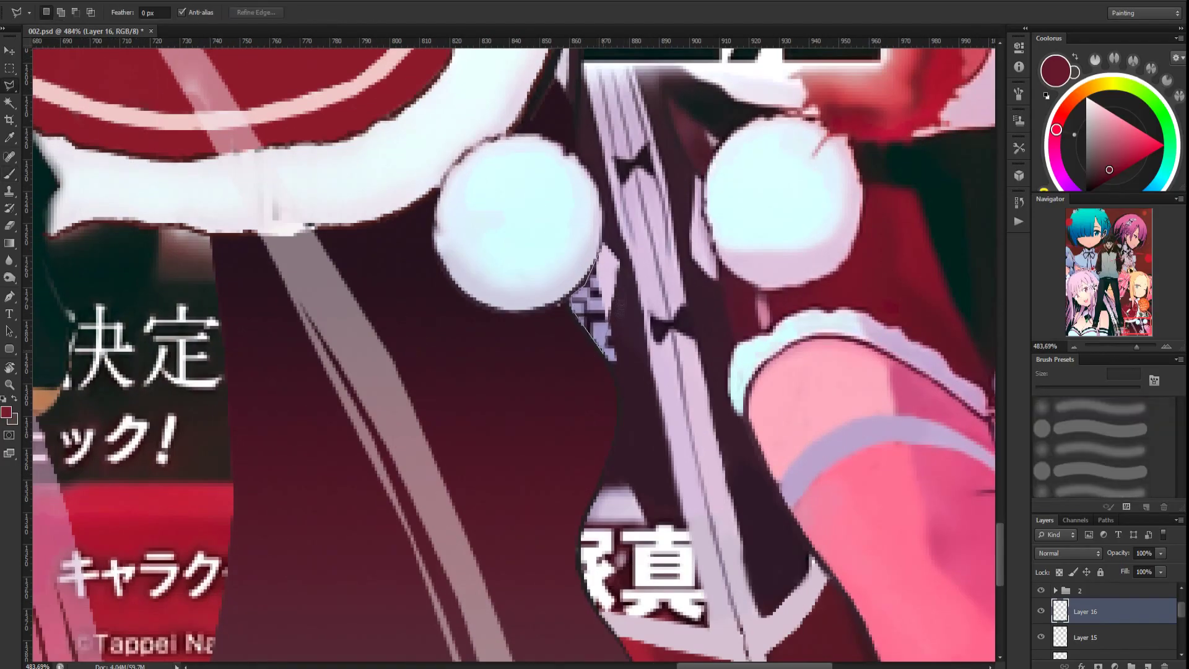
{"action": "left_click", "coordinate": [611, 311]}
{"action": "left_click", "coordinate": [617, 263]}
{"action": "left_click", "coordinate": [604, 248]}
{"action": "key", "text": "b"}
{"action": "left_click", "coordinate": [609, 272], "text": "alt"}
{"action": "mouse_move", "coordinate": [595, 276]}
{"action": "left_mouse_down"}
{"action": "mouse_move", "coordinate": [582, 307]}
{"action": "mouse_move", "coordinate": [600, 340]}
{"action": "mouse_move", "coordinate": [594, 289]}
{"action": "left_mouse_up"}
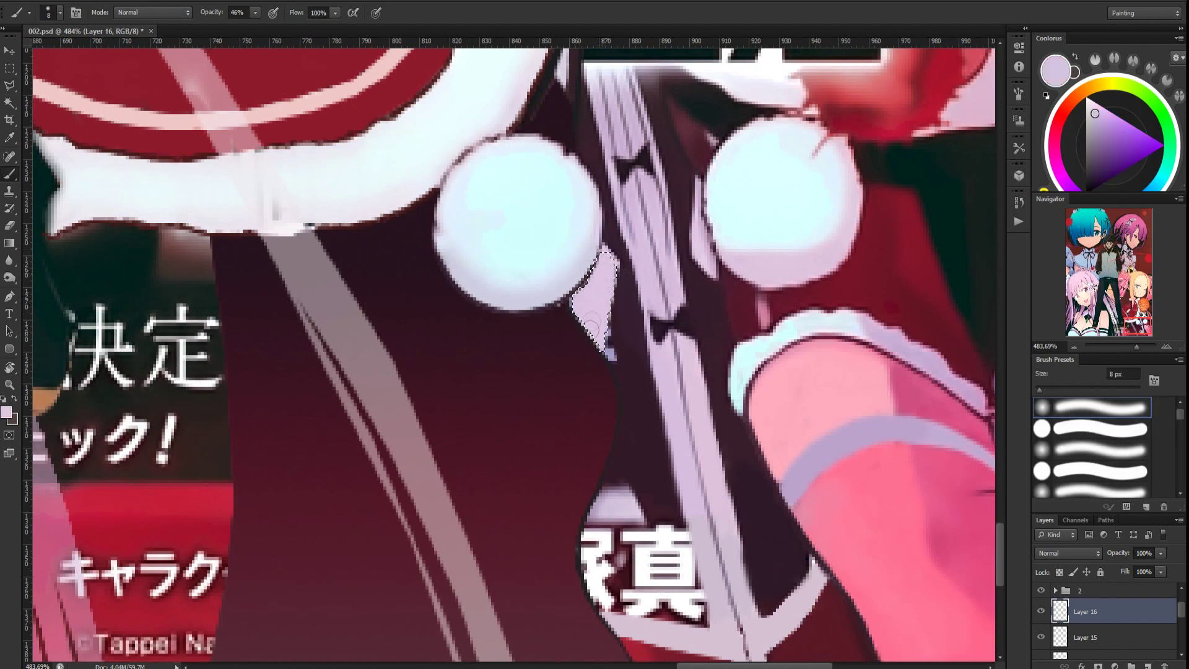
{"action": "key", "text": "l"}
{"action": "left_click", "coordinate": [610, 355]}
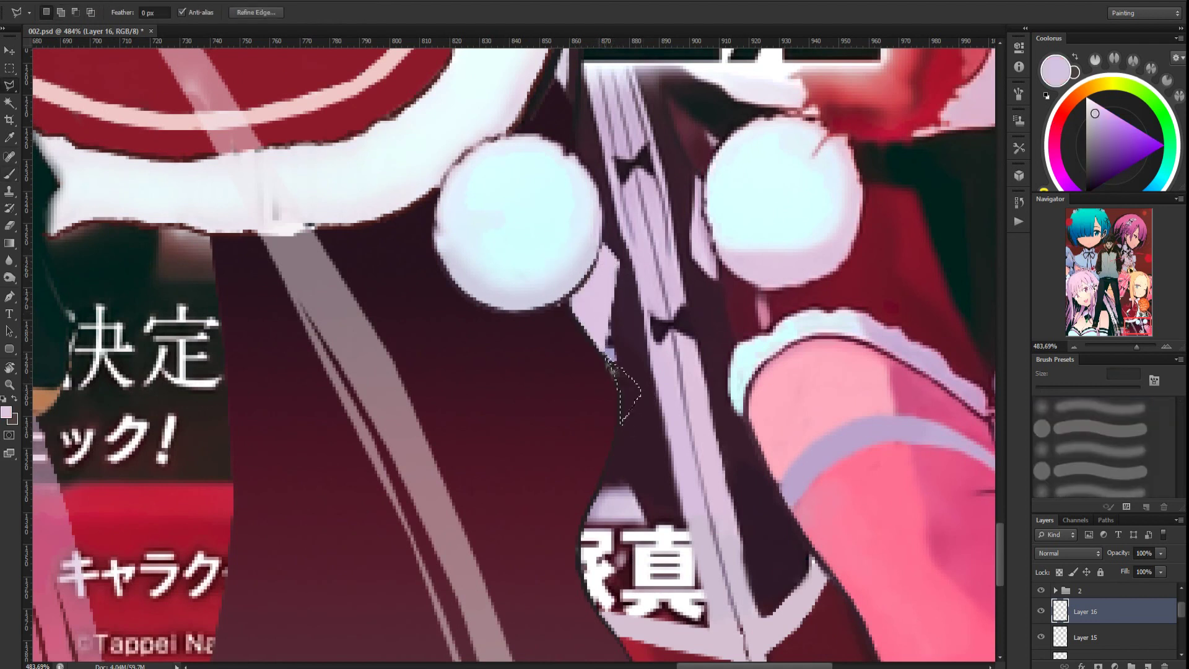
{"action": "key", "text": "b"}
{"action": "left_click_drag", "start_coordinate": [636, 377], "coordinate": [629, 436]}
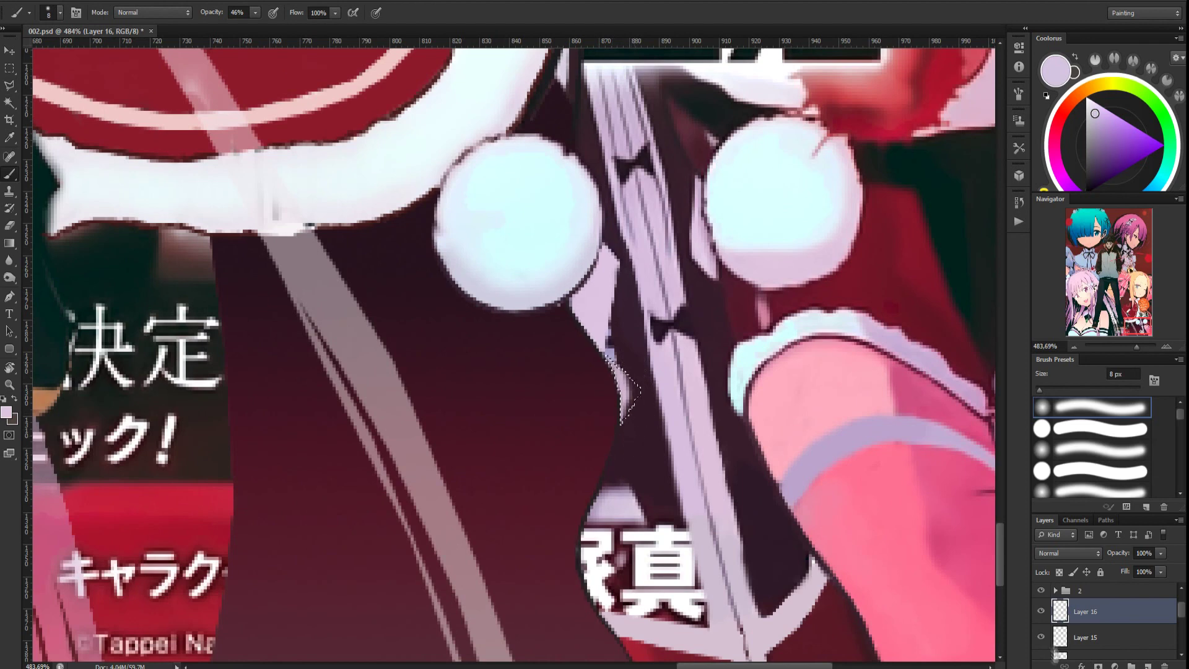
On Layer 10, lasso the cloth beside the lilac patches under the pompom and paint it with sampled dark purple
{"action": "scroll", "coordinate": [1049, 644], "scroll_direction": "down", "scroll_amount": 4}
{"action": "left_click_drag", "start_coordinate": [1185, 630], "coordinate": [1185, 603]}
{"action": "left_click", "coordinate": [1095, 611]}
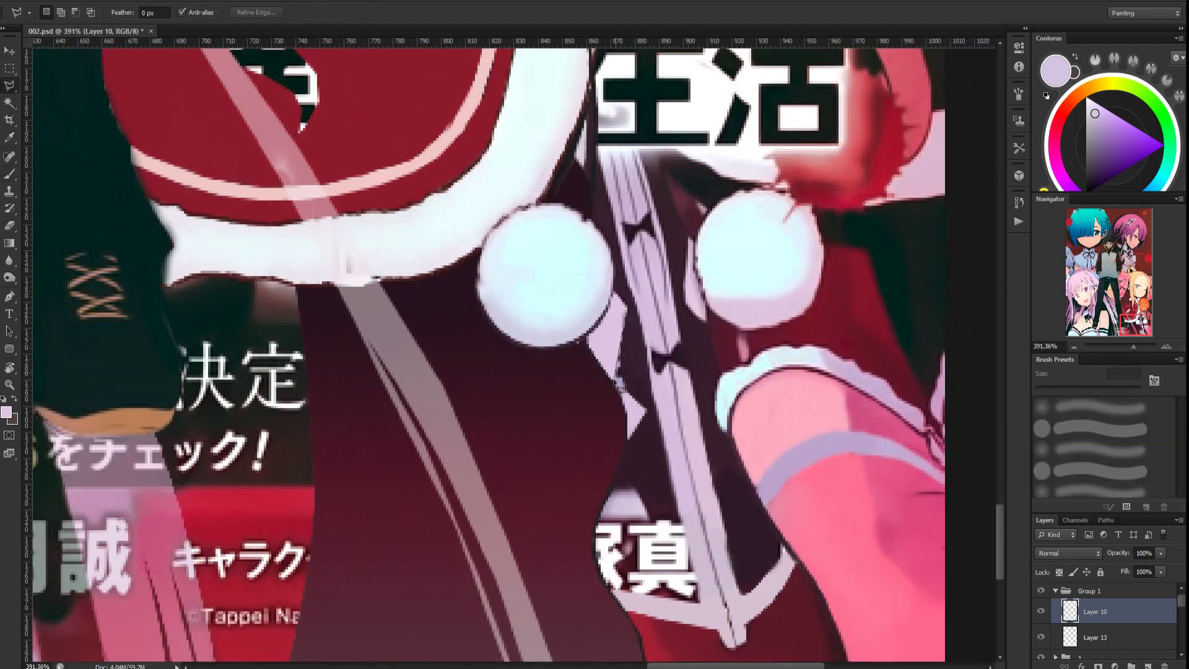
{"action": "left_click", "coordinate": [626, 316]}
{"action": "key", "text": "b"}
{"action": "left_click", "coordinate": [628, 355], "text": "alt"}
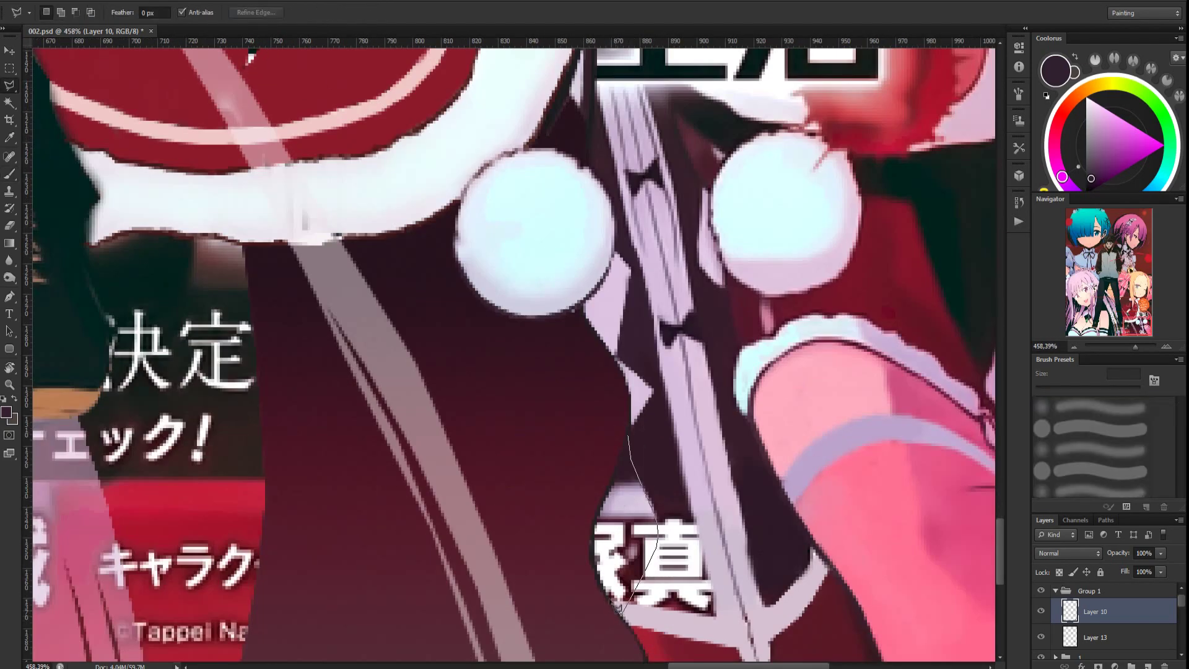
Lasso a leaf-shaped area over the left kanji at the skirt's edge and paint it sampled lilac on Layer 16
{"action": "left_click", "coordinate": [627, 441]}
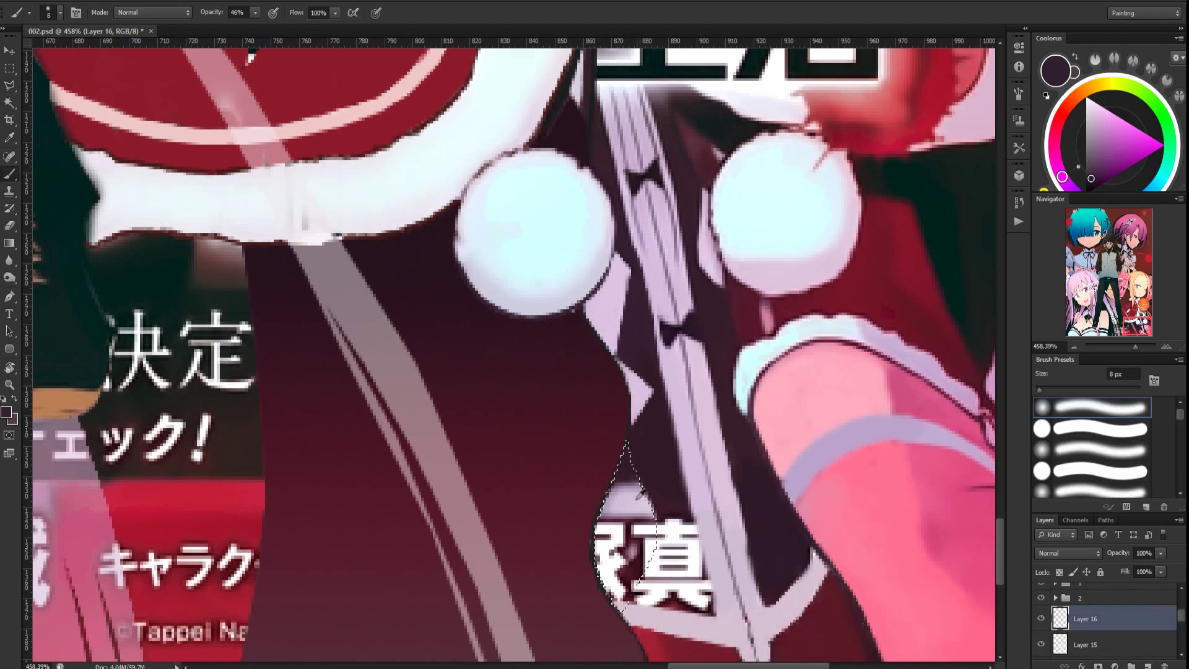
{"action": "left_click", "coordinate": [638, 498], "text": "alt"}
{"action": "mouse_move", "coordinate": [632, 489]}
{"action": "left_mouse_down"}
{"action": "mouse_move", "coordinate": [606, 525]}
{"action": "mouse_move", "coordinate": [656, 512]}
{"action": "mouse_move", "coordinate": [611, 609]}
{"action": "left_mouse_up"}
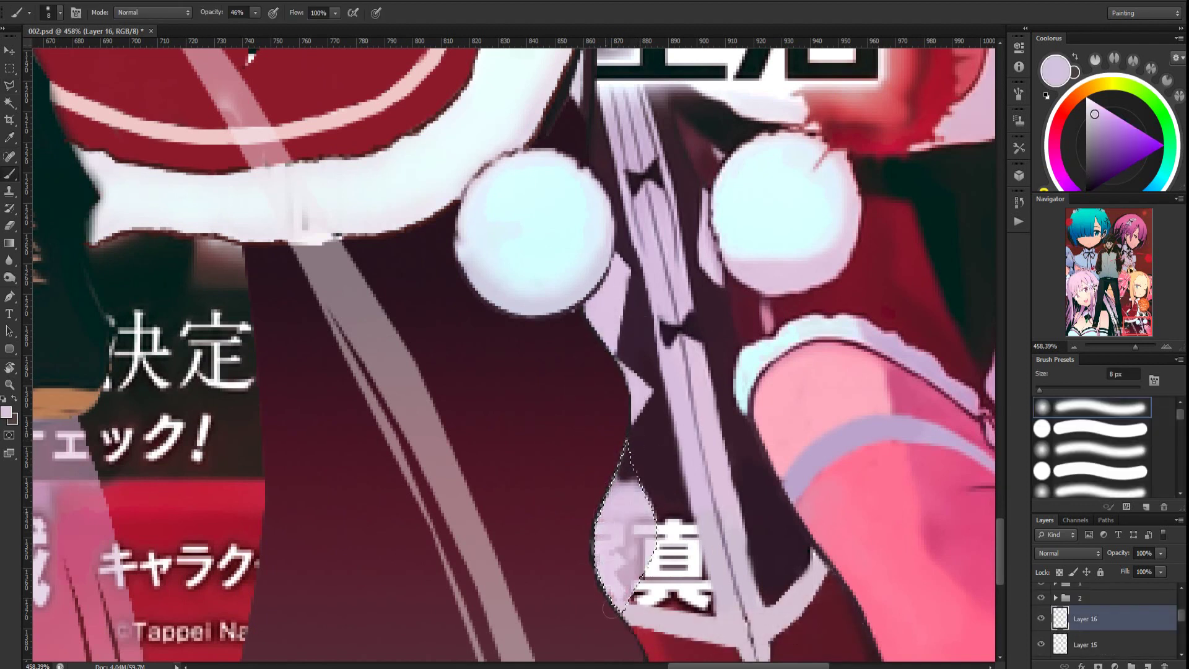
{"action": "left_click_drag", "start_coordinate": [643, 520], "coordinate": [639, 579]}
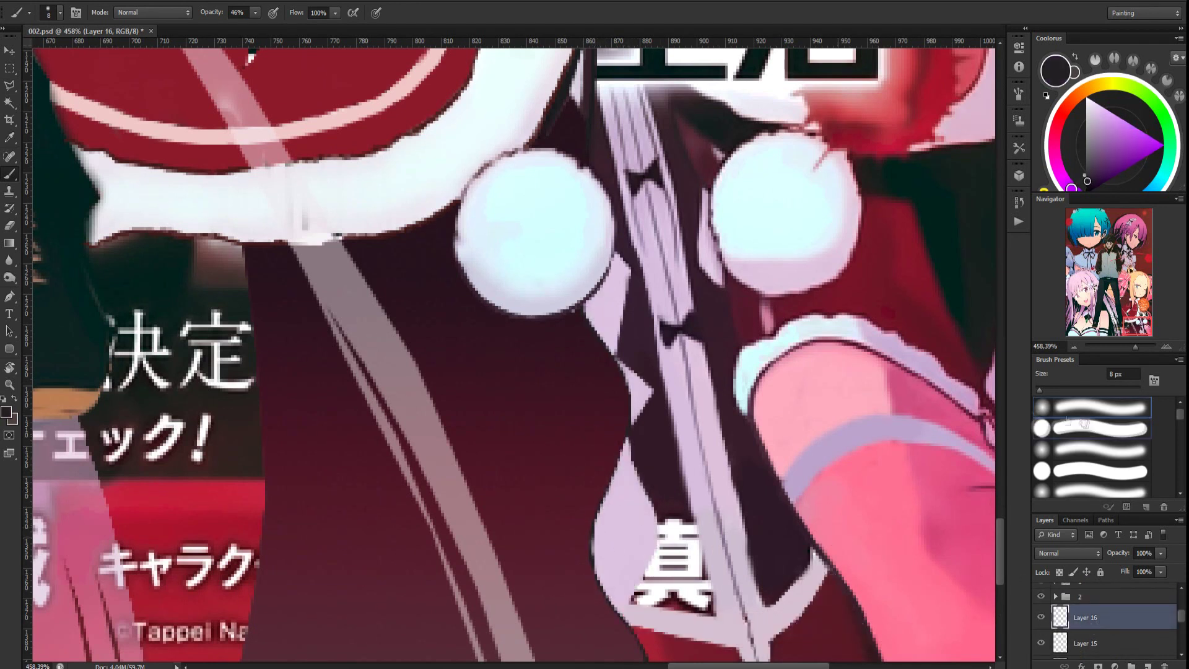
Outline the leaf-shaped lilac patch along the skirt's edge with a hard 1 px brush in sampled dark tones
{"action": "left_click", "coordinate": [605, 544], "text": "alt"}
{"action": "left_click", "coordinate": [603, 584], "text": "alt"}
{"action": "left_click", "coordinate": [603, 563], "text": "alt"}
{"action": "scroll", "coordinate": [599, 536], "scroll_direction": "down", "scroll_amount": 5}
{"action": "scroll", "coordinate": [638, 524], "scroll_direction": "up", "scroll_amount": 3}
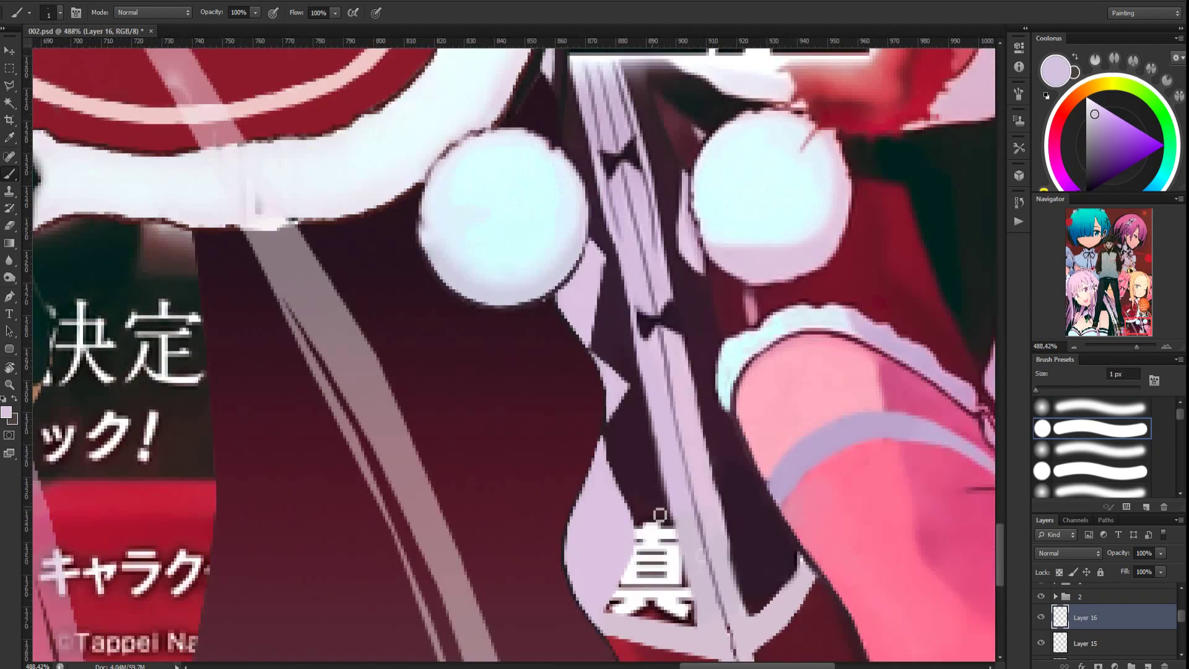
{"action": "left_click", "coordinate": [620, 462], "text": "alt"}
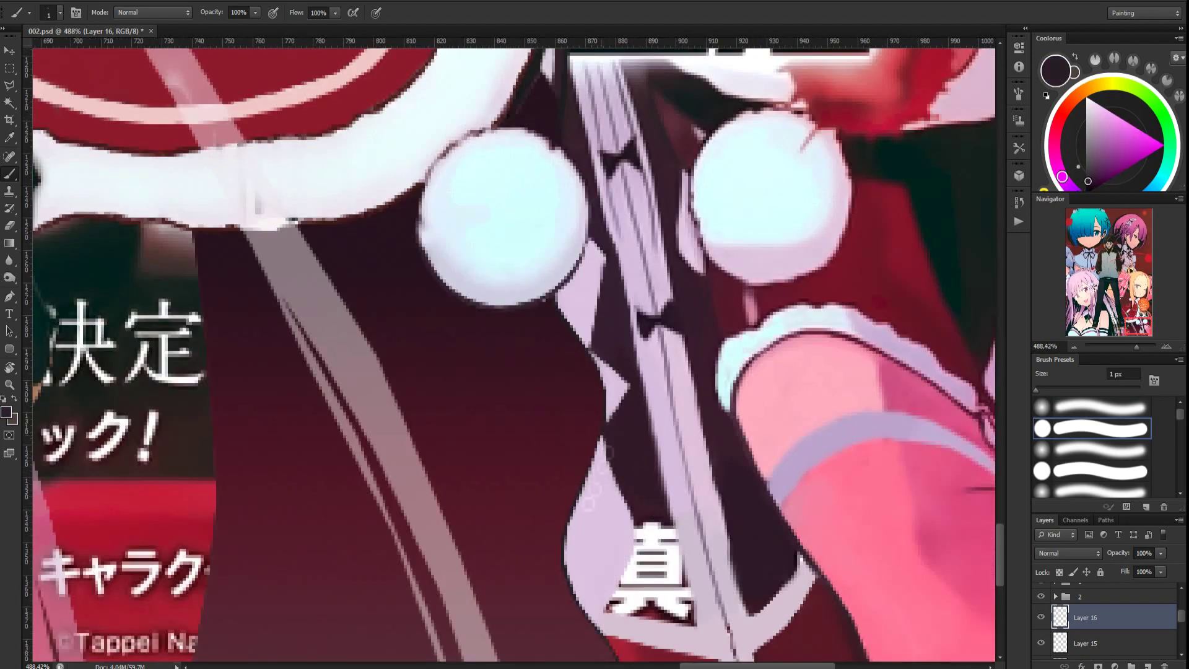
Switch to Layer 10 and touch up the dark cloth and lilac strip edges with sampled colours at 1 px
{"action": "scroll", "coordinate": [1101, 614], "scroll_direction": "up", "scroll_amount": 5}
{"action": "right_click", "coordinate": [1100, 610]}
{"action": "left_click", "coordinate": [1057, 404]}
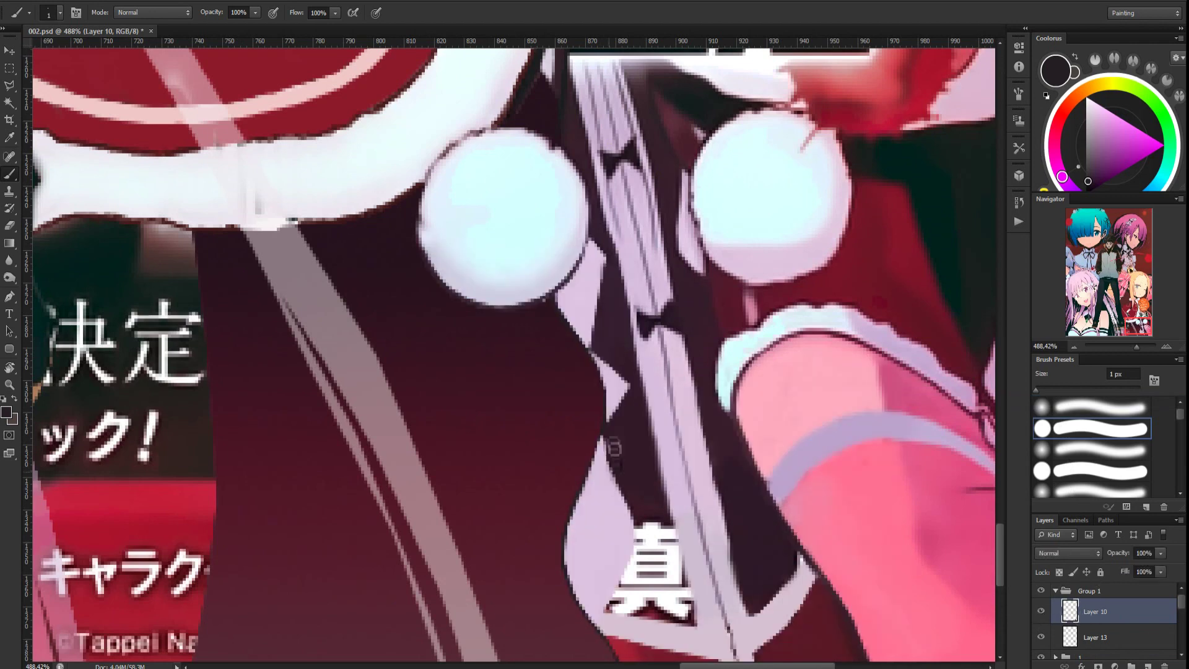
{"action": "left_click", "coordinate": [612, 452], "text": "alt"}
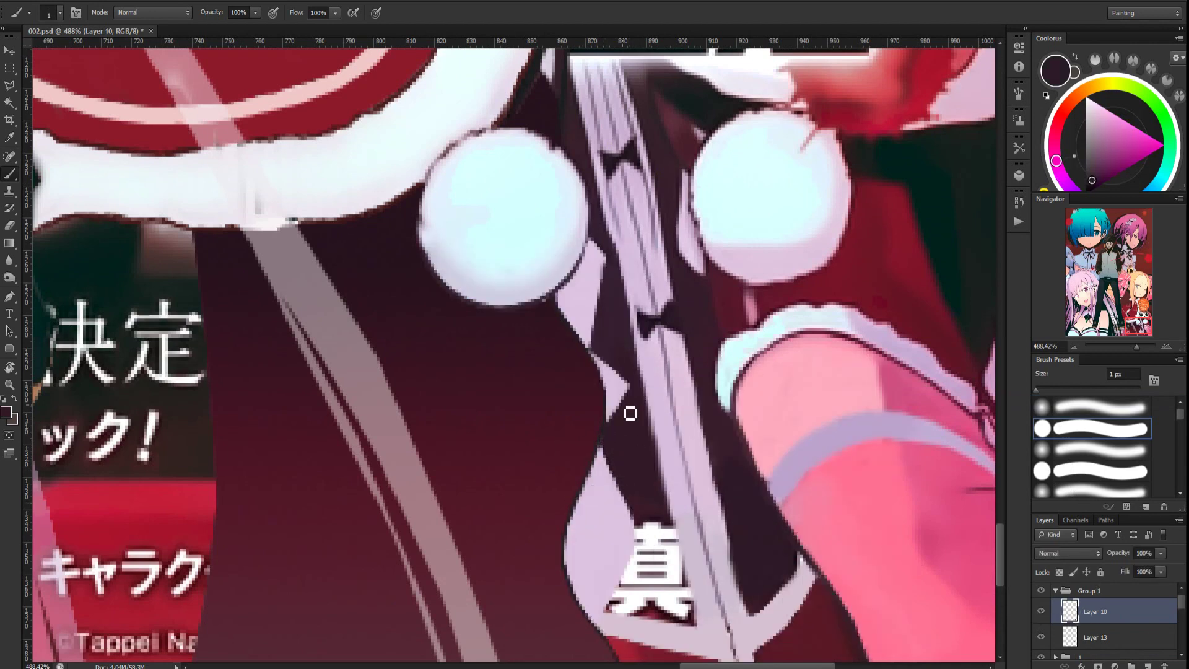
{"action": "left_click", "coordinate": [728, 557], "text": "alt"}
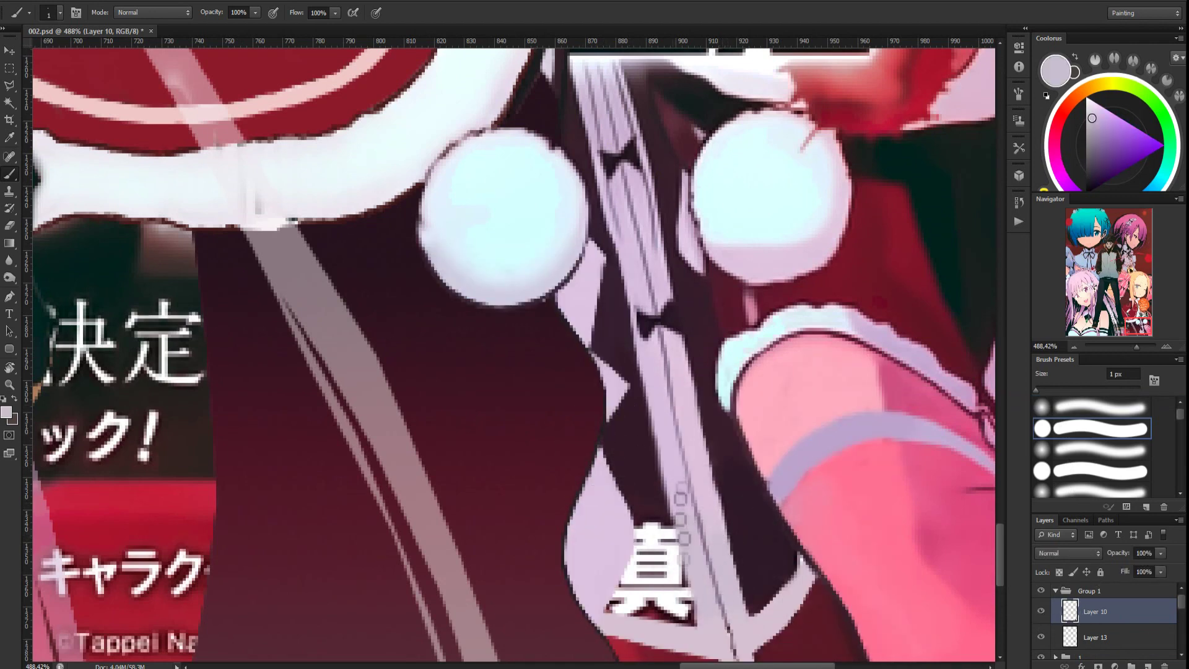
Lasso the remaining kanji between the leaf-shaped patch and the lilac strip and paint it dark purple with a 14 px brush
{"action": "key", "text": "l"}
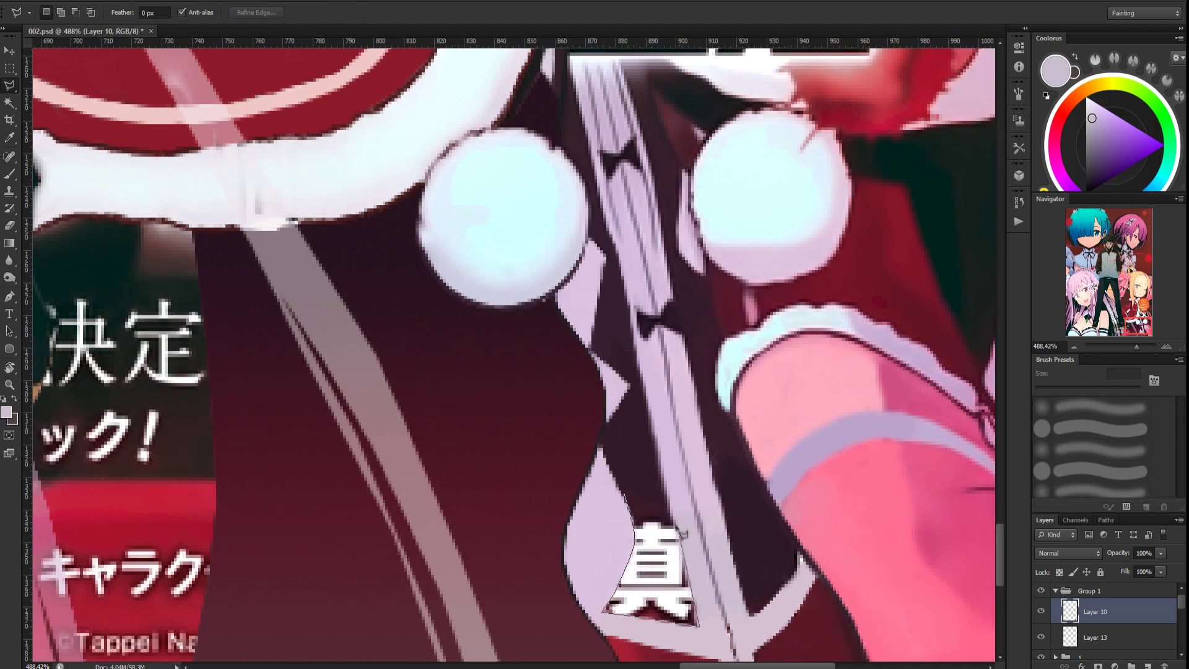
{"action": "left_click", "coordinate": [671, 507]}
{"action": "left_click", "coordinate": [624, 493]}
{"action": "key", "text": "b"}
{"action": "left_click", "coordinate": [641, 472], "text": "alt"}
{"action": "left_click_drag", "start_coordinate": [644, 505], "coordinate": [666, 604]}
{"action": "key", "text": "ctrl+d"}
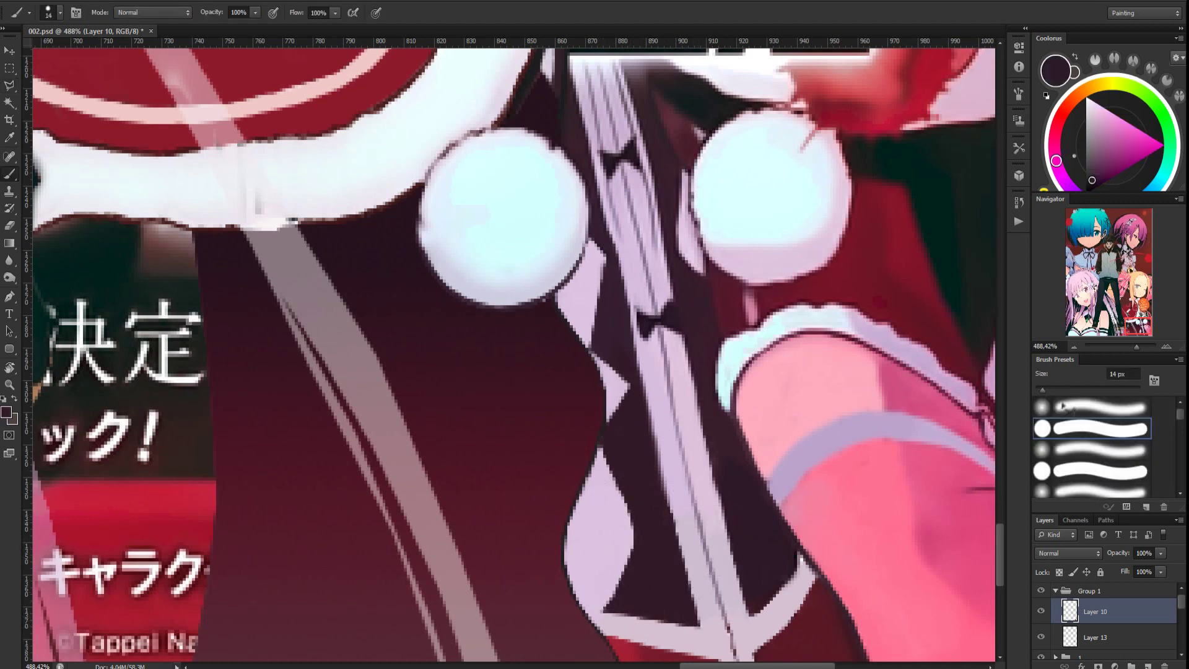
Retouch the lilac patch and the strip's fold lines with sampled lilacs, reducing the brush from 7 px to 1 px
{"action": "left_click", "coordinate": [1062, 406]}
{"action": "left_click", "coordinate": [677, 491], "text": "alt"}
{"action": "left_click", "coordinate": [703, 576], "text": "alt"}
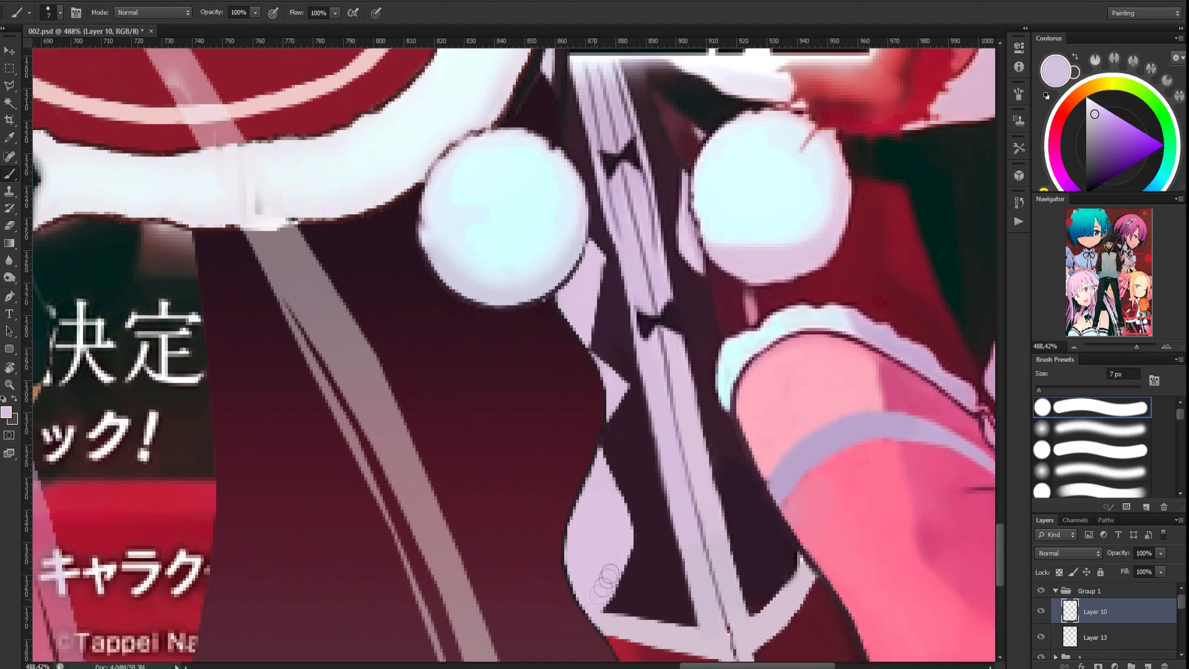
{"action": "left_click_drag", "start_coordinate": [772, 589], "coordinate": [724, 406]}
{"action": "key", "text": "bracketleft"}
{"action": "key", "text": "bracketleft"}
{"action": "key", "text": "bracketleft"}
{"action": "key", "text": "bracketleft"}
{"action": "key", "text": "bracketleft"}
{"action": "key", "text": "bracketleft"}
{"action": "left_click", "coordinate": [677, 428], "text": "alt"}
{"action": "left_click_drag", "start_coordinate": [677, 436], "coordinate": [693, 494]}
{"action": "left_click", "coordinate": [687, 464], "text": "alt"}
{"action": "scroll", "coordinate": [705, 475], "scroll_direction": "down", "scroll_amount": 14}
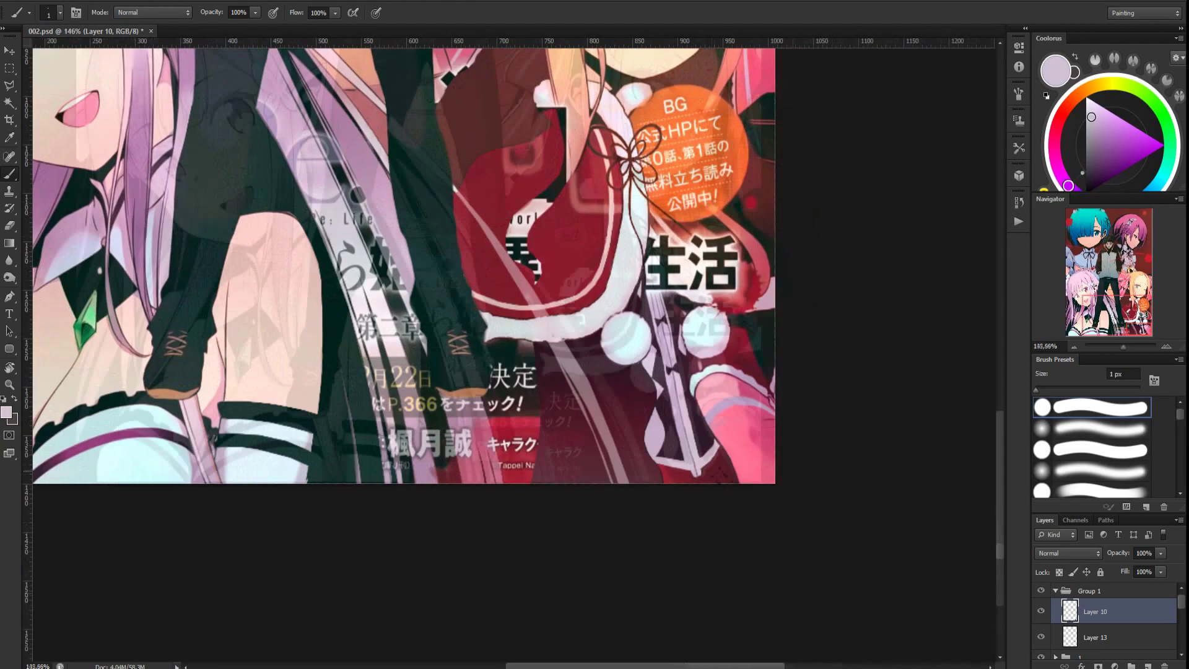
Soften the repainted lilac trim and strip edges with the Blur tool at 6 px and 100% strength
{"action": "scroll", "coordinate": [688, 573], "scroll_direction": "up", "scroll_amount": 10}
{"action": "scroll", "coordinate": [711, 625], "scroll_direction": "up", "scroll_amount": 3}
{"action": "left_click_drag", "start_coordinate": [663, 603], "coordinate": [610, 313]}
{"action": "left_click", "coordinate": [9, 261]}
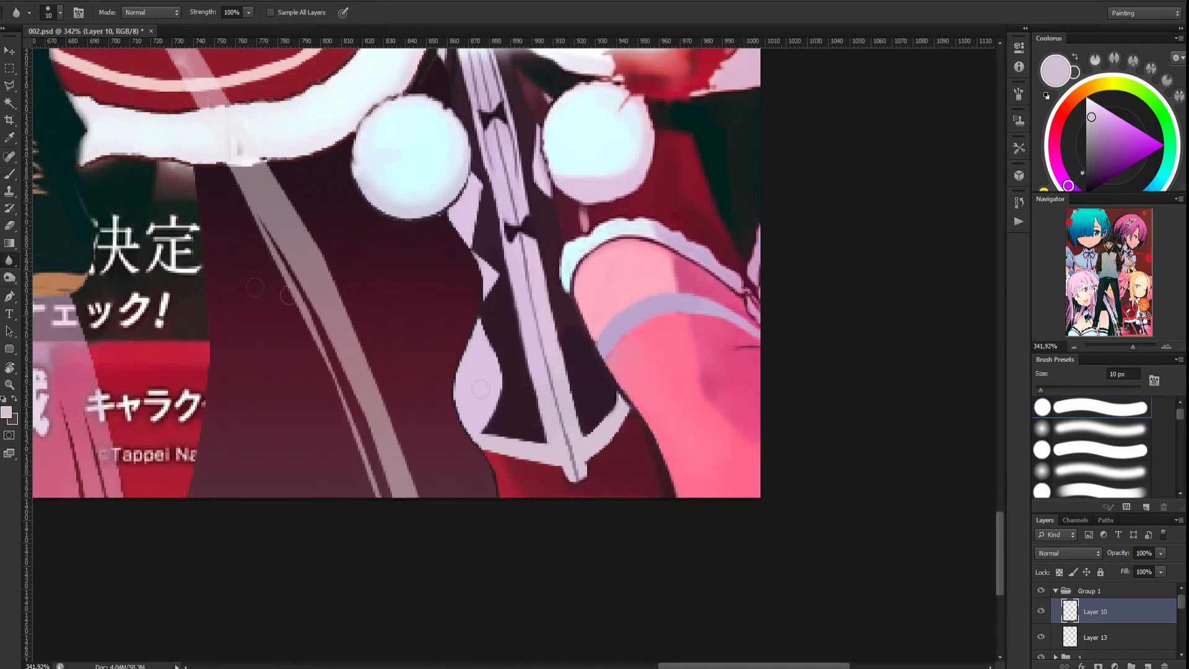
{"action": "scroll", "coordinate": [694, 416], "scroll_direction": "up", "scroll_amount": 1}
{"action": "key", "text": "bracketleft"}
{"action": "key", "text": "bracketleft"}
{"action": "key", "text": "bracketleft"}
{"action": "key", "text": "bracketleft"}
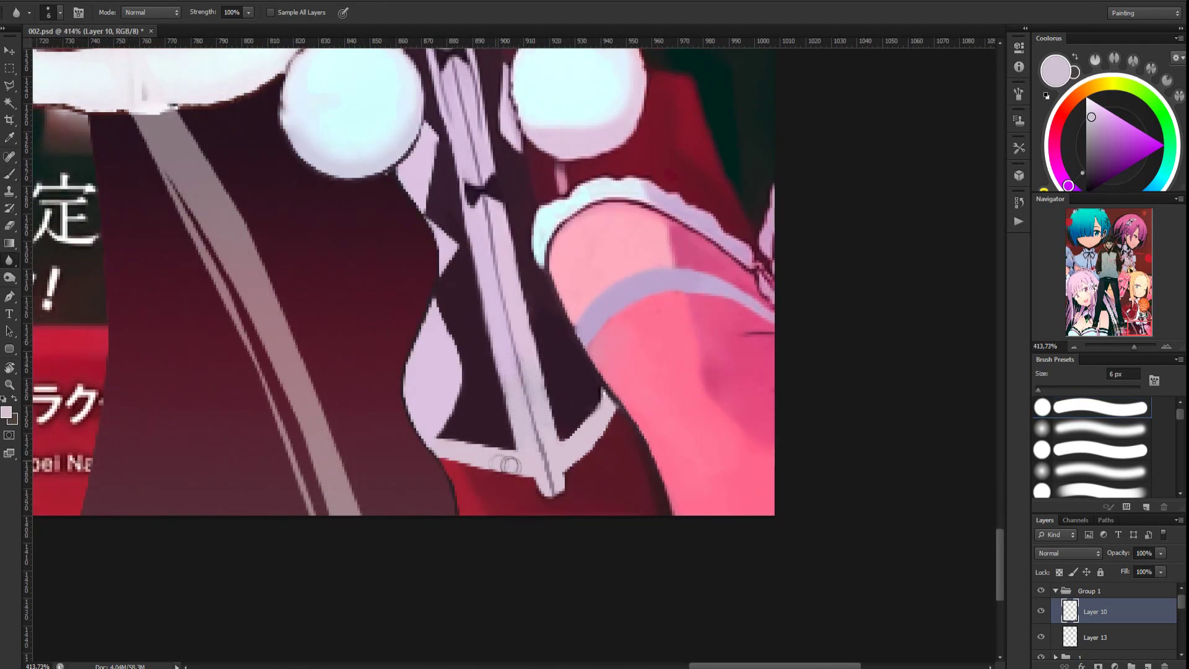
{"action": "key", "text": "b"}
{"action": "left_click", "coordinate": [9, 261]}
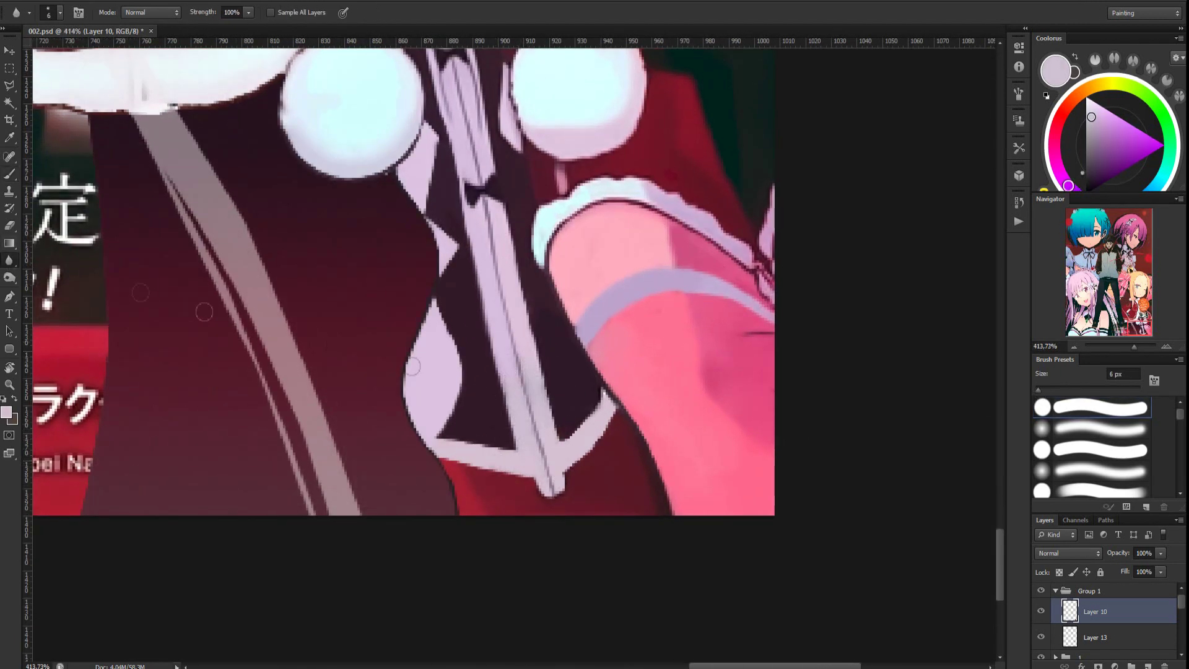
Touch up the lower part of the lilac strip with sampled lilac using the 1 px brush and blur it
{"action": "key", "text": "b"}
{"action": "left_click", "coordinate": [535, 392], "text": "alt"}
{"action": "left_click", "coordinate": [537, 403], "text": "alt"}
{"action": "mouse_move", "coordinate": [537, 394]}
{"action": "left_mouse_down"}
{"action": "mouse_move", "coordinate": [549, 426]}
{"action": "mouse_move", "coordinate": [530, 375]}
{"action": "left_mouse_up"}
{"action": "left_click", "coordinate": [9, 261]}
{"action": "key", "text": "b"}
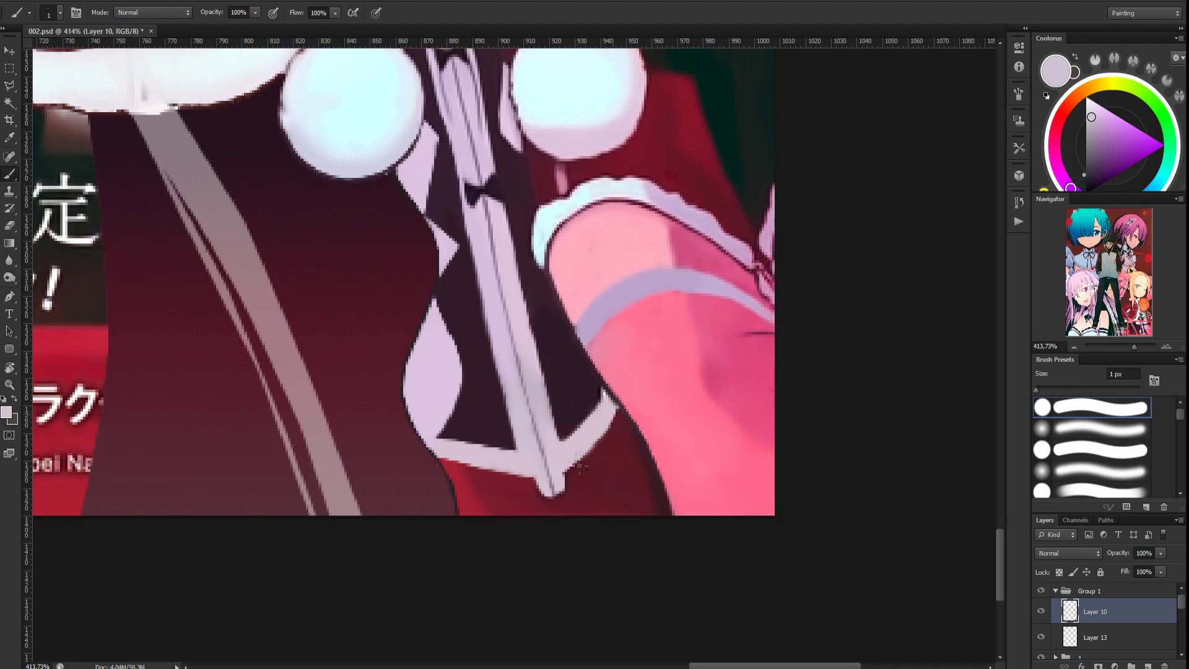
Compare the repainted clothing with the original lettering by hiding and showing Layer 10
{"action": "scroll", "coordinate": [555, 380], "scroll_direction": "down", "scroll_amount": 4}
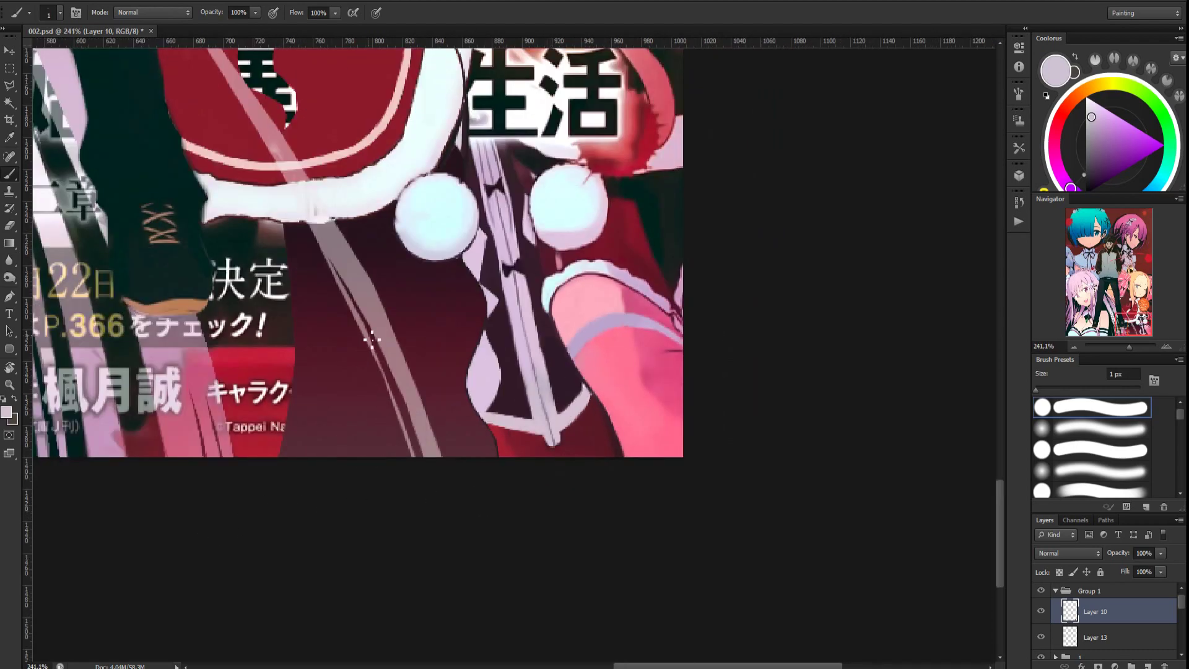
{"action": "scroll", "coordinate": [455, 325], "scroll_direction": "down", "scroll_amount": 5}
{"action": "scroll", "coordinate": [454, 329], "scroll_direction": "up", "scroll_amount": 4}
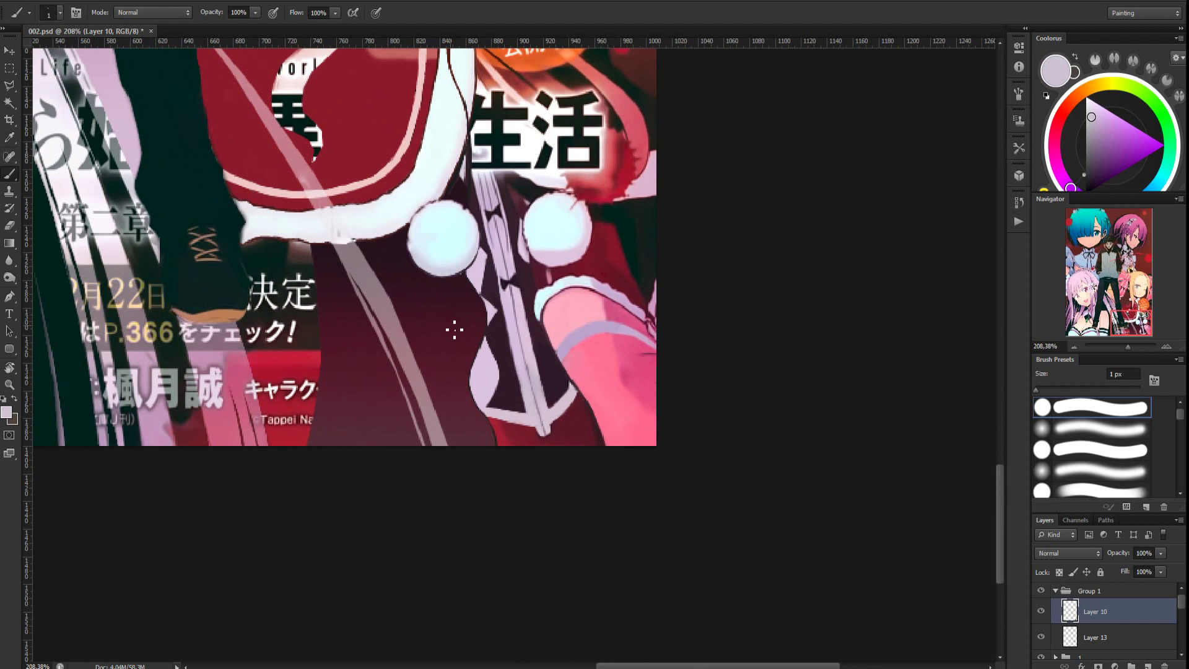
{"action": "scroll", "coordinate": [1047, 604], "scroll_direction": "down", "scroll_amount": 4}
{"action": "scroll", "coordinate": [1043, 612], "scroll_direction": "up", "scroll_amount": 5}
{"action": "left_click", "coordinate": [1041, 612]}
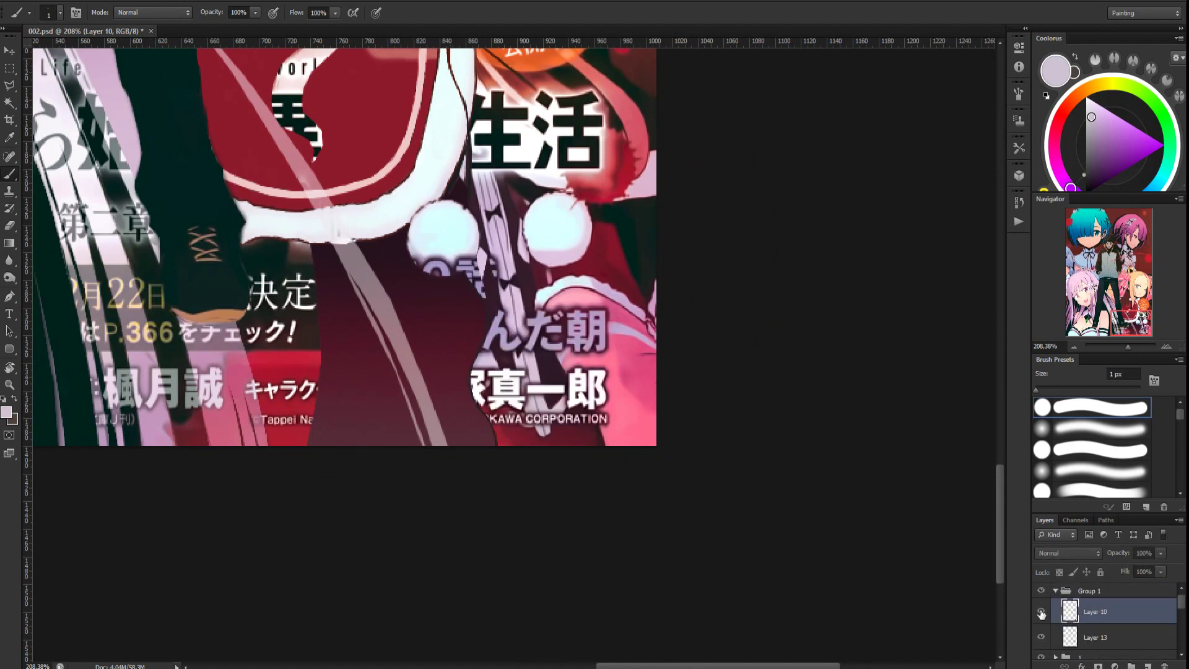
{"action": "left_click", "coordinate": [1042, 611]}
Load the maroon skirt's shape as a selection and add a new layer above Layer 14
{"action": "scroll", "coordinate": [1041, 613], "scroll_direction": "down", "scroll_amount": 5}
{"action": "left_click", "coordinate": [1041, 613]}
{"action": "left_click", "coordinate": [1087, 615]}
{"action": "left_click", "coordinate": [1147, 665]}
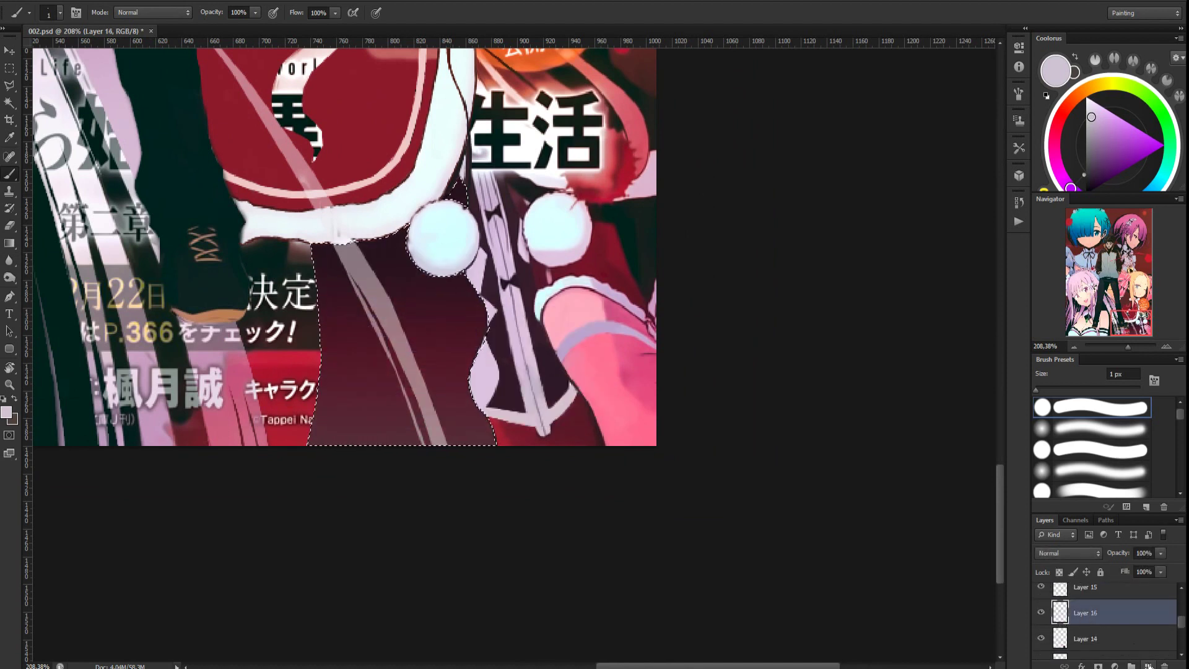
Set up a gradient of reds and fill the selected skirt with it, running sideways across the fabric
{"action": "scroll", "coordinate": [426, 319], "scroll_direction": "up", "scroll_amount": 1}
{"action": "scroll", "coordinate": [426, 319], "scroll_direction": "up", "scroll_amount": 1}
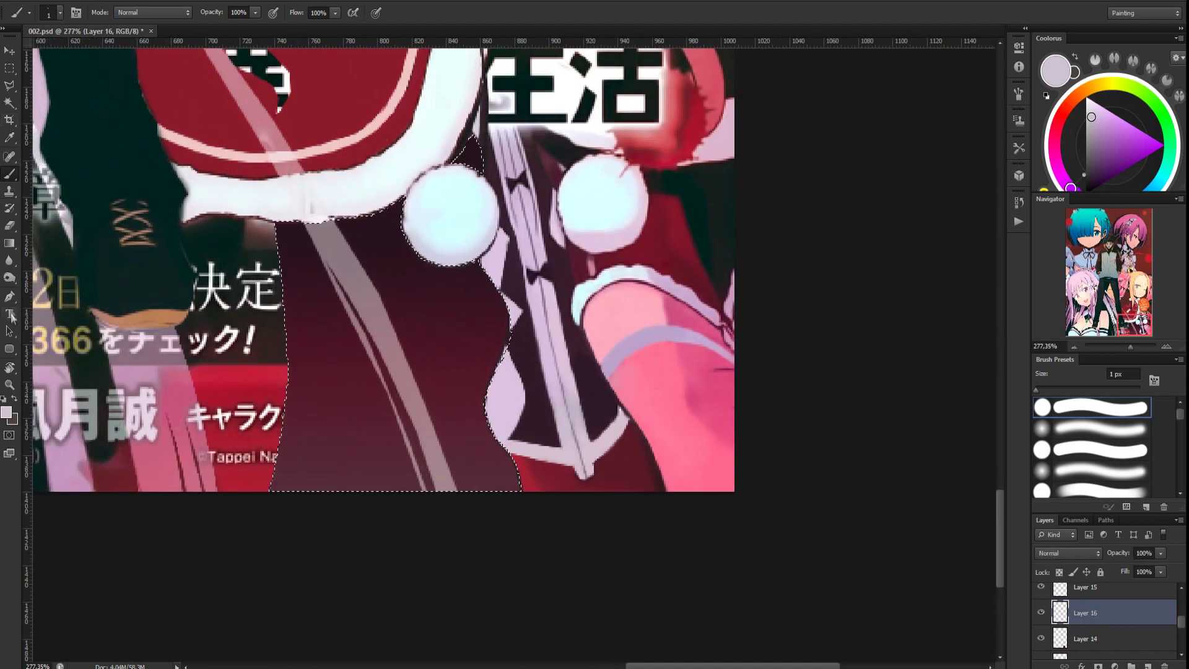
{"action": "left_click", "coordinate": [9, 243]}
{"action": "left_click", "coordinate": [77, 13]}
{"action": "left_click", "coordinate": [128, 315]}
{"action": "left_click", "coordinate": [502, 311]}
{"action": "left_click", "coordinate": [260, 315]}
{"action": "left_click", "coordinate": [666, 238]}
{"action": "left_click", "coordinate": [391, 314]}
{"action": "left_click", "coordinate": [666, 238]}
{"action": "left_click", "coordinate": [378, 115]}
{"action": "left_click_drag", "start_coordinate": [465, 326], "coordinate": [319, 319]}
{"action": "left_click_drag", "start_coordinate": [300, 345], "coordinate": [494, 329]}
Lower the skirt gradient layer's opacity to 67% and check it against the whole cover
{"action": "scroll", "coordinate": [339, 348], "scroll_direction": "down", "scroll_amount": 10}
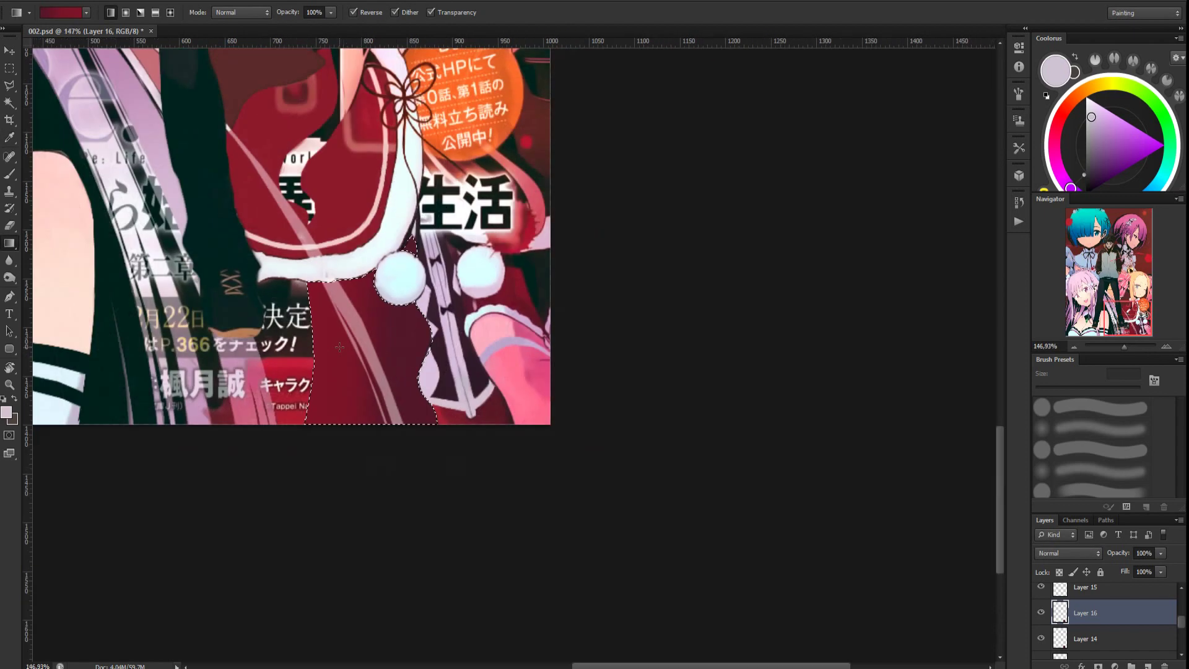
{"action": "scroll", "coordinate": [340, 347], "scroll_direction": "down", "scroll_amount": 1}
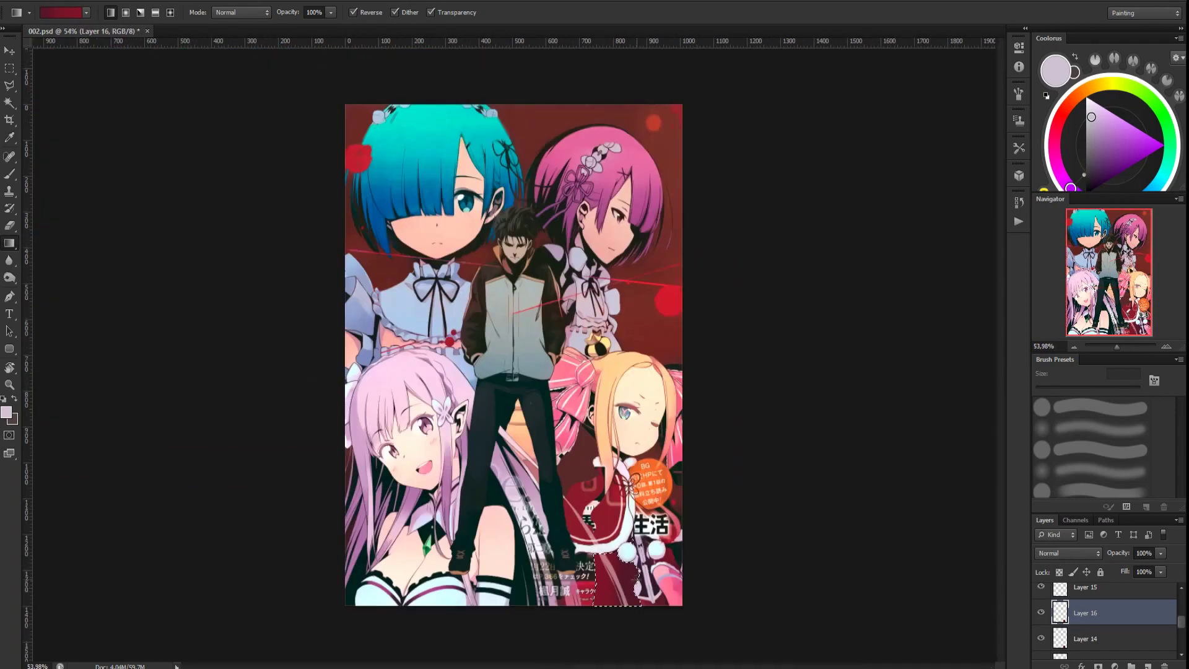
{"action": "scroll", "coordinate": [646, 577], "scroll_direction": "up", "scroll_amount": 10}
{"action": "left_click_drag", "start_coordinate": [1119, 553], "coordinate": [1098, 553]}
{"action": "scroll", "coordinate": [706, 568], "scroll_direction": "down", "scroll_amount": 10}
{"action": "scroll", "coordinate": [703, 625], "scroll_direction": "up", "scroll_amount": 10}
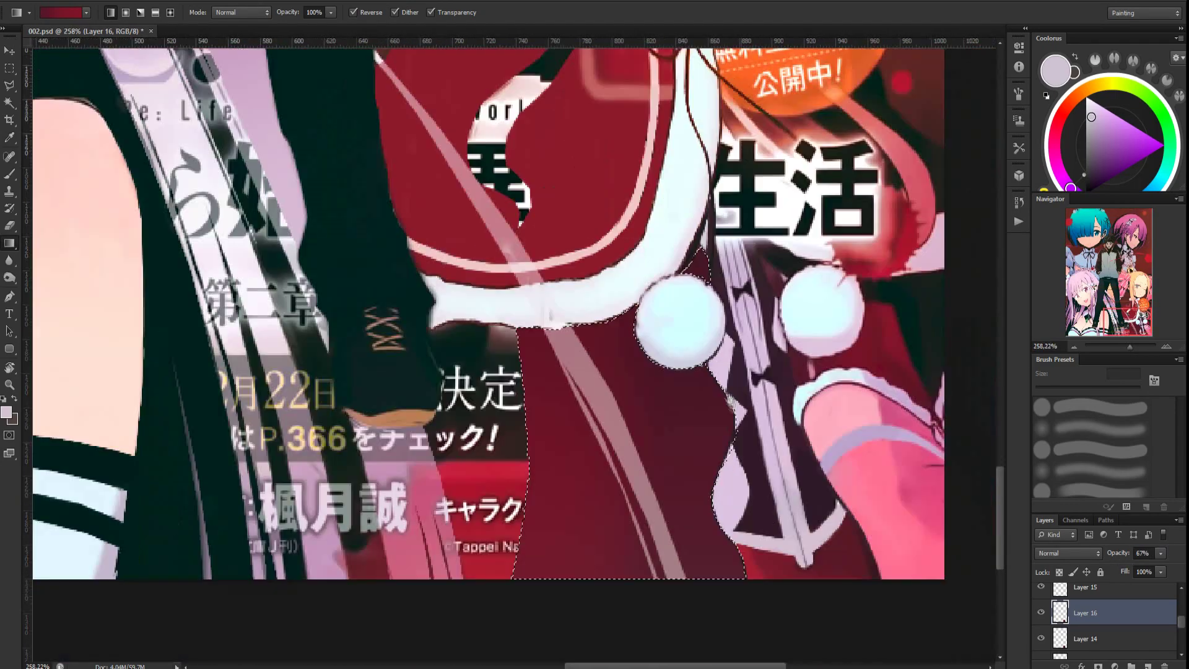
Add a new layer above Layer 16 and sample the dusty pink trim colour for painting on the maroon skirt
{"action": "scroll", "coordinate": [1096, 638], "scroll_direction": "up", "scroll_amount": 5}
{"action": "scroll", "coordinate": [762, 551], "scroll_direction": "up", "scroll_amount": 1}
{"action": "scroll", "coordinate": [1141, 649], "scroll_direction": "down", "scroll_amount": 1}
{"action": "left_click", "coordinate": [1148, 666]}
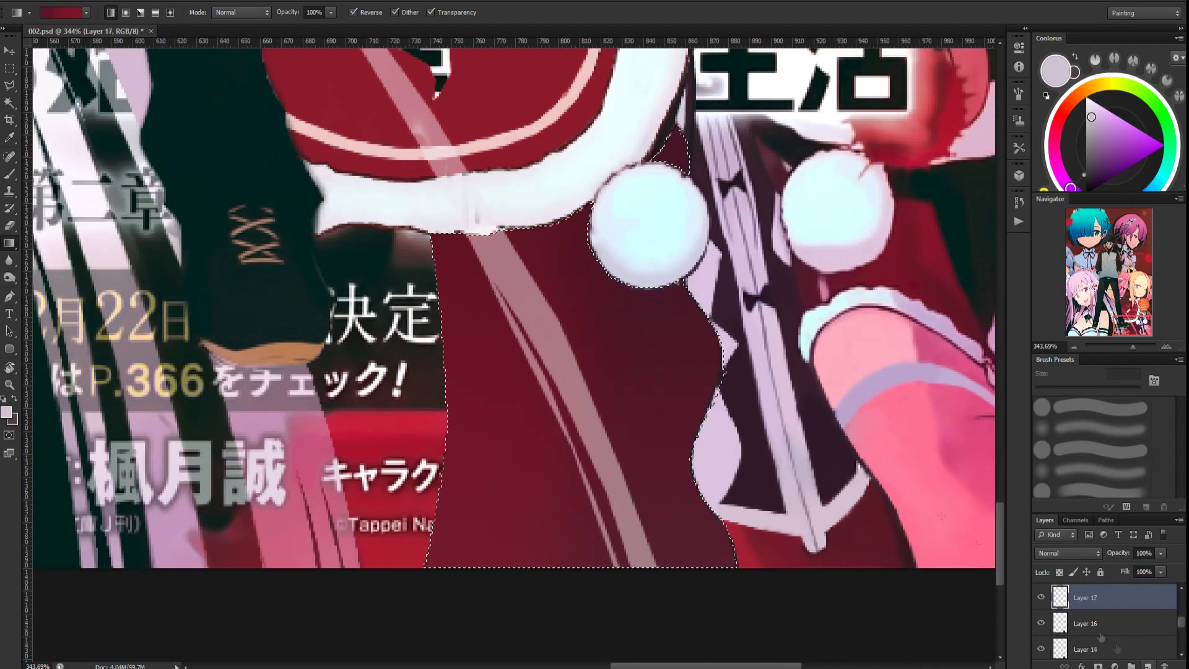
{"action": "key", "text": "b"}
{"action": "left_click", "coordinate": [824, 291], "text": "alt"}
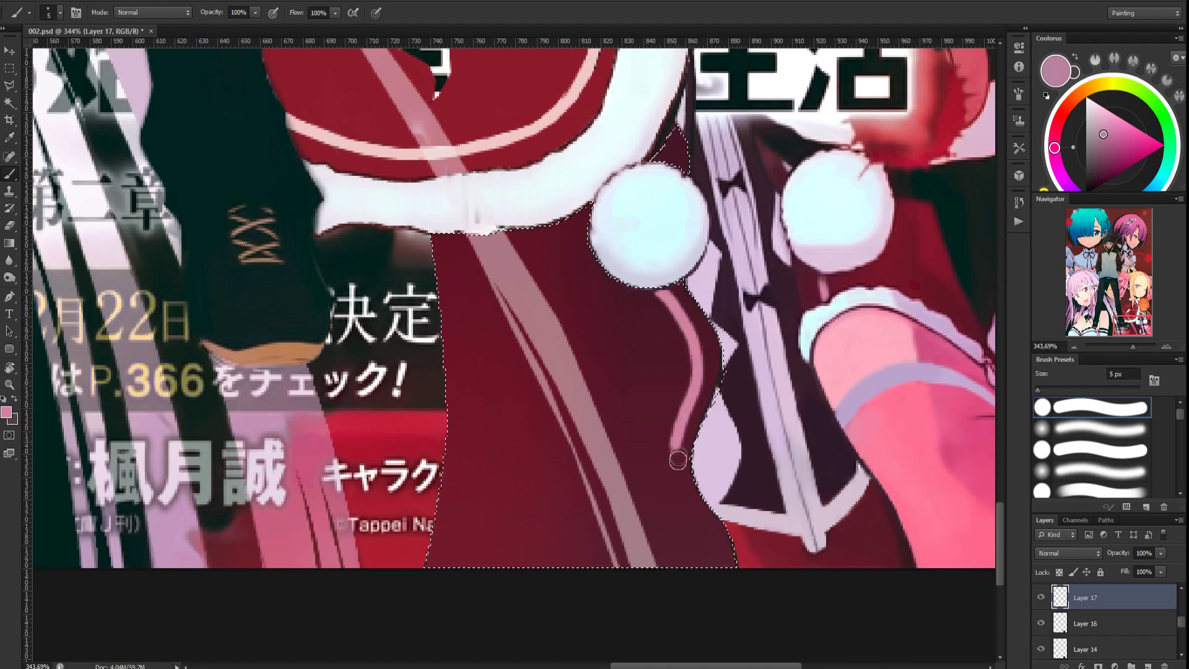
Undo the first stroke and repaint the pink stripe along the skirt's wavy edge down to the image border
{"action": "key", "text": "ctrl+z"}
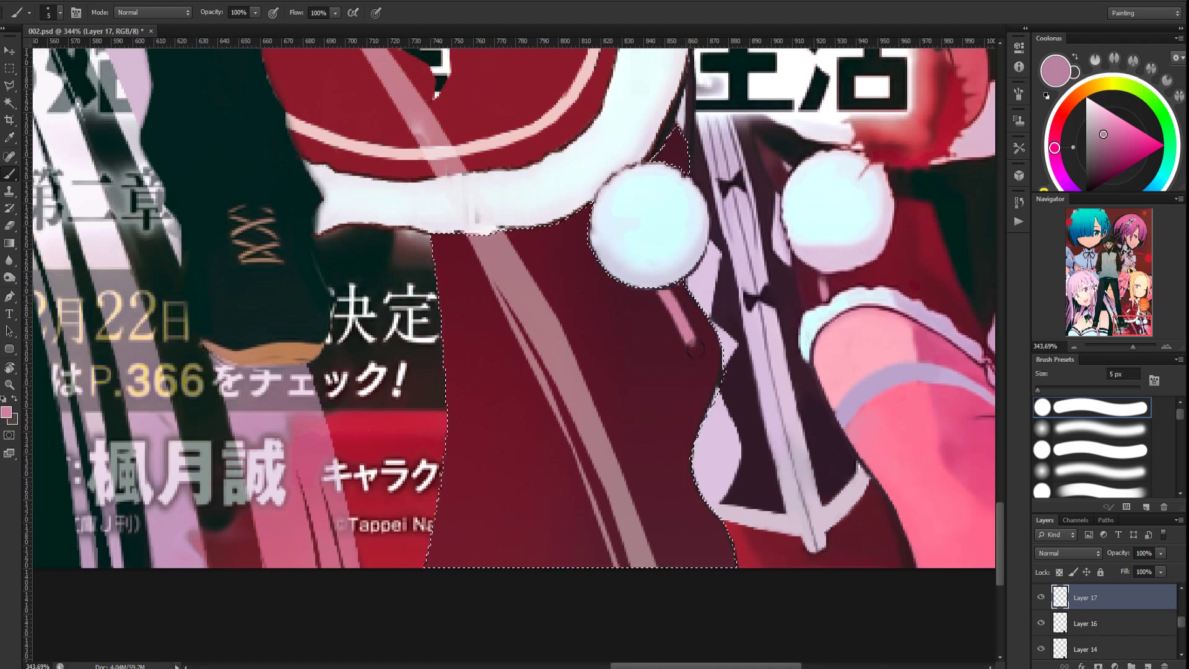
{"action": "mouse_move", "coordinate": [684, 318]}
{"action": "left_mouse_down"}
{"action": "mouse_move", "coordinate": [680, 427]}
{"action": "mouse_move", "coordinate": [722, 588]}
{"action": "left_mouse_up"}
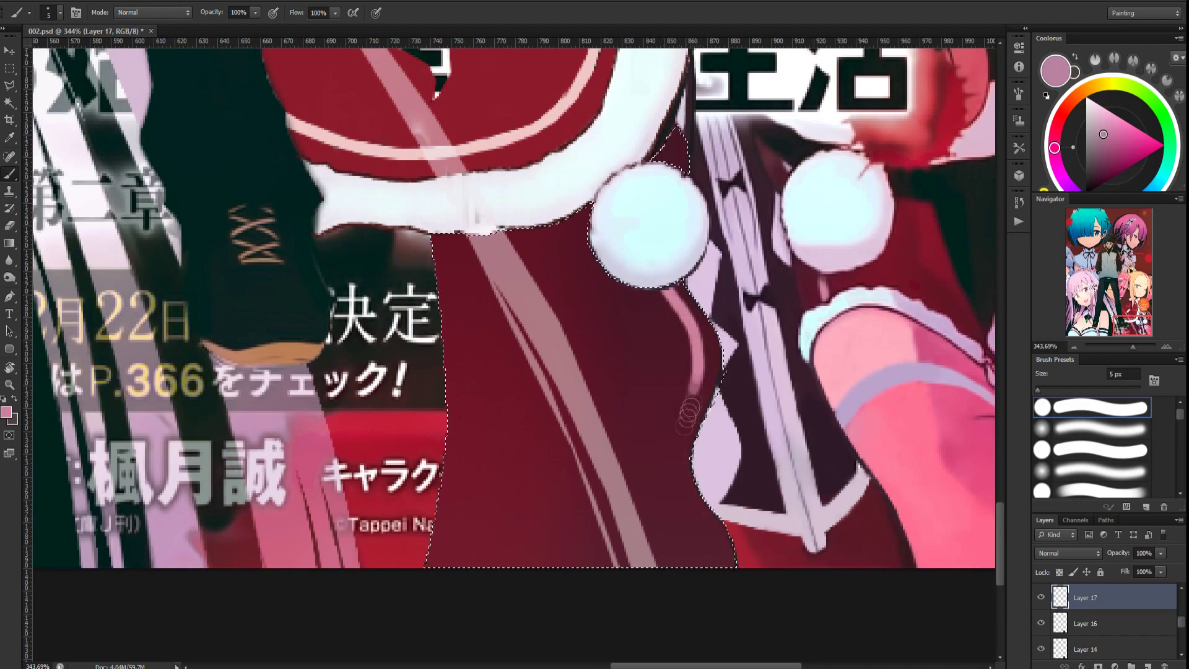
{"action": "key", "text": "r"}
{"action": "mouse_move", "coordinate": [686, 383]}
{"action": "left_mouse_down"}
{"action": "mouse_move", "coordinate": [557, 303]}
{"action": "mouse_move", "coordinate": [455, 341]}
{"action": "left_mouse_up"}
{"action": "mouse_move", "coordinate": [311, 141]}
{"action": "left_mouse_down"}
{"action": "mouse_move", "coordinate": [358, 263]}
{"action": "mouse_move", "coordinate": [339, 323]}
{"action": "left_mouse_up"}
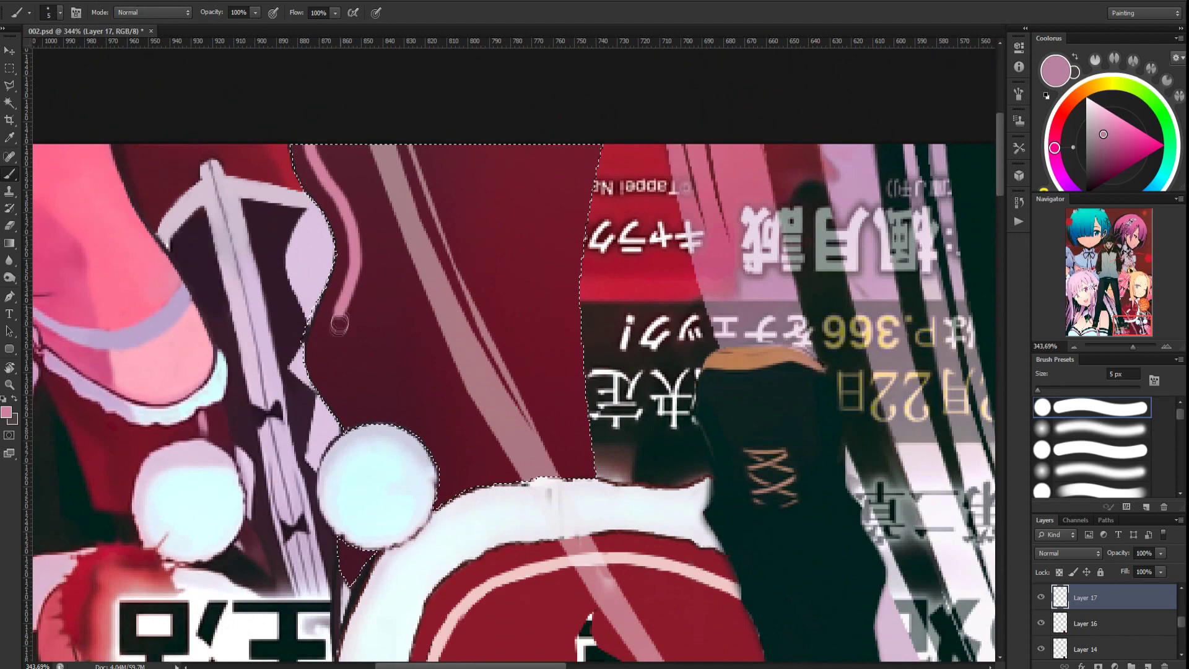
{"action": "key", "text": "r"}
{"action": "left_click", "coordinate": [162, 14]}
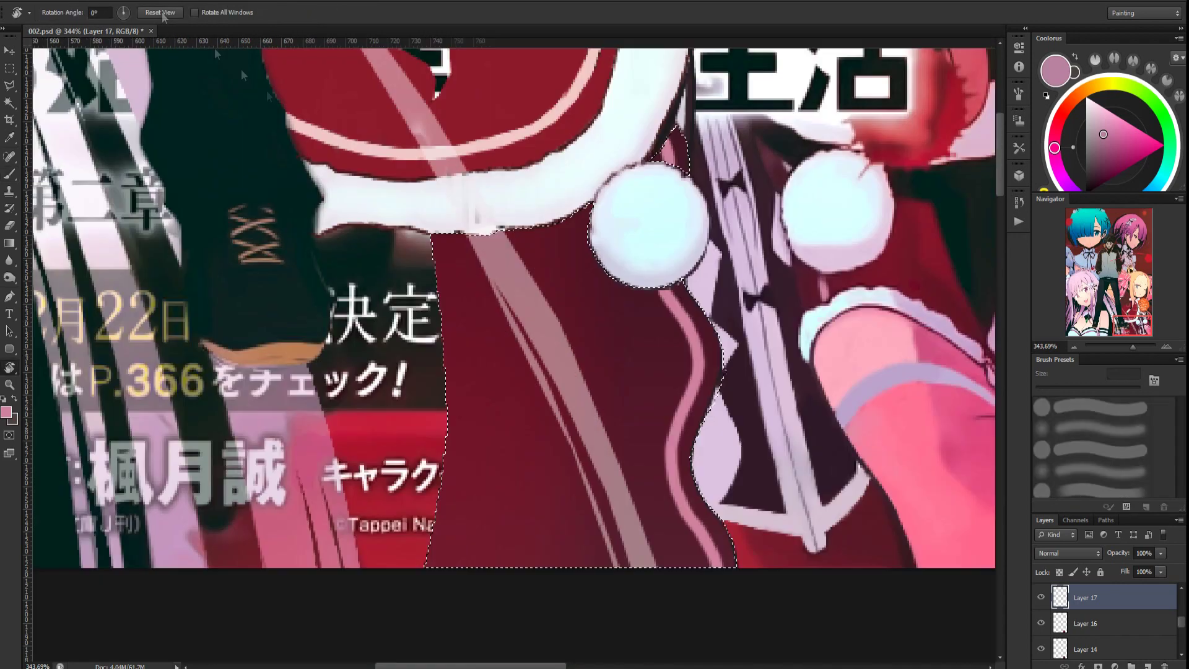
Add a new layer beneath group 2 and outline a polygonal selection over the lettering between the shoe and the maroon skirt
{"action": "scroll", "coordinate": [633, 364], "scroll_direction": "down", "scroll_amount": 5}
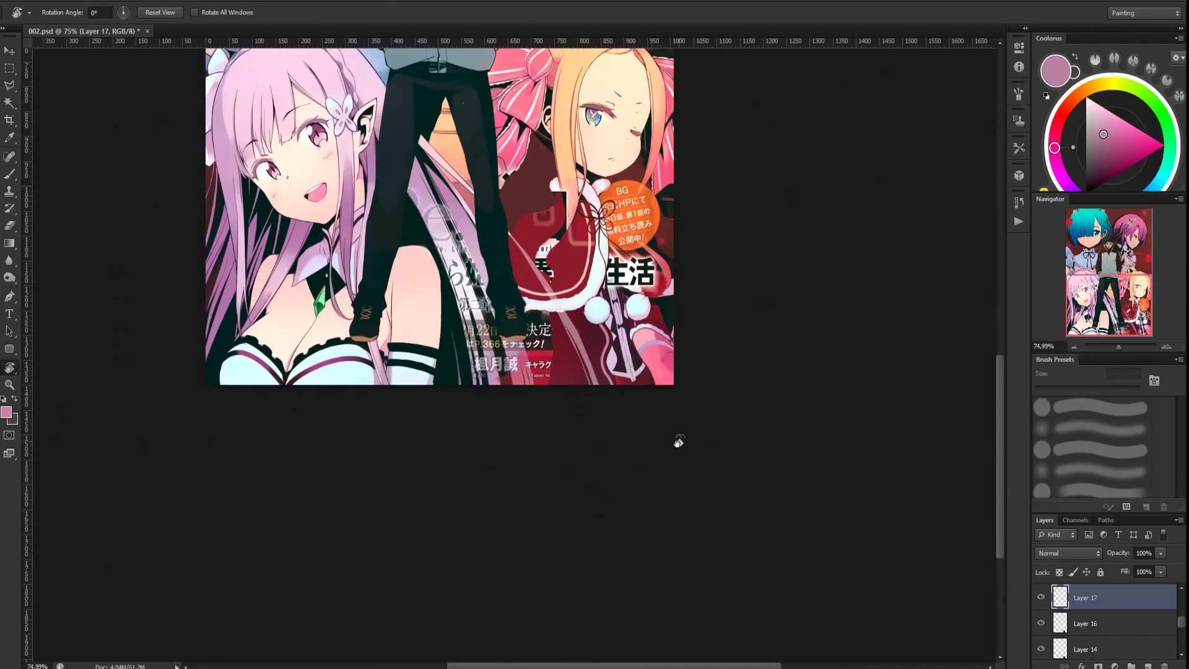
{"action": "scroll", "coordinate": [576, 319], "scroll_direction": "up", "scroll_amount": 3}
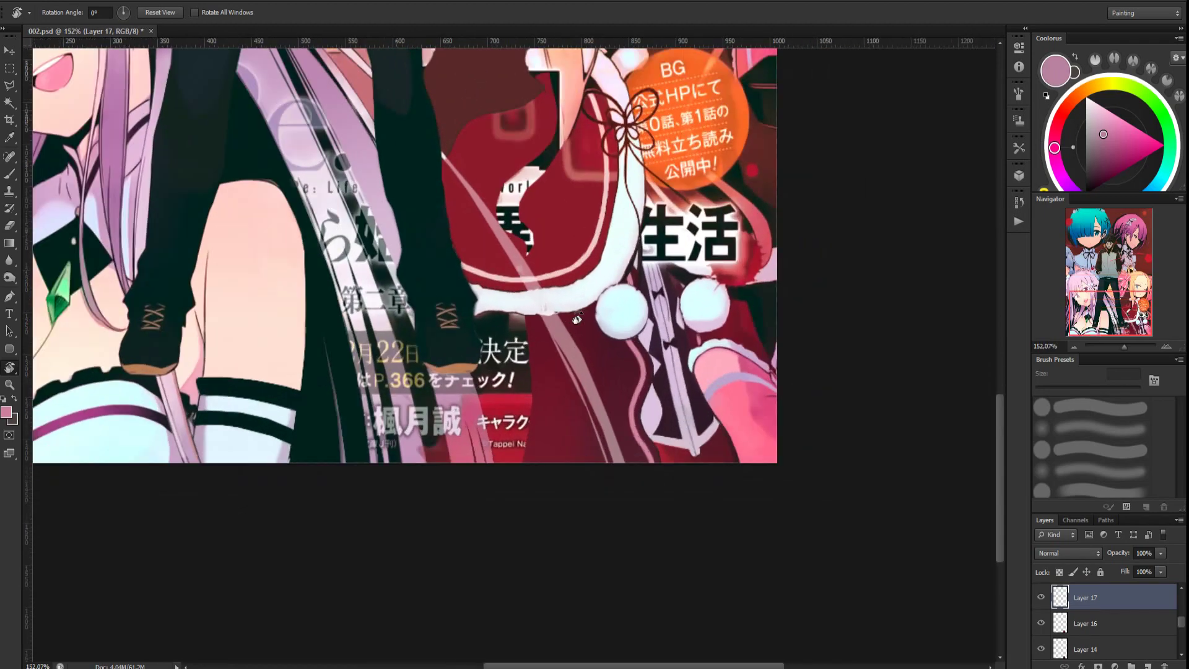
{"action": "scroll", "coordinate": [576, 319], "scroll_direction": "up", "scroll_amount": 2}
{"action": "left_click", "coordinate": [1149, 664]}
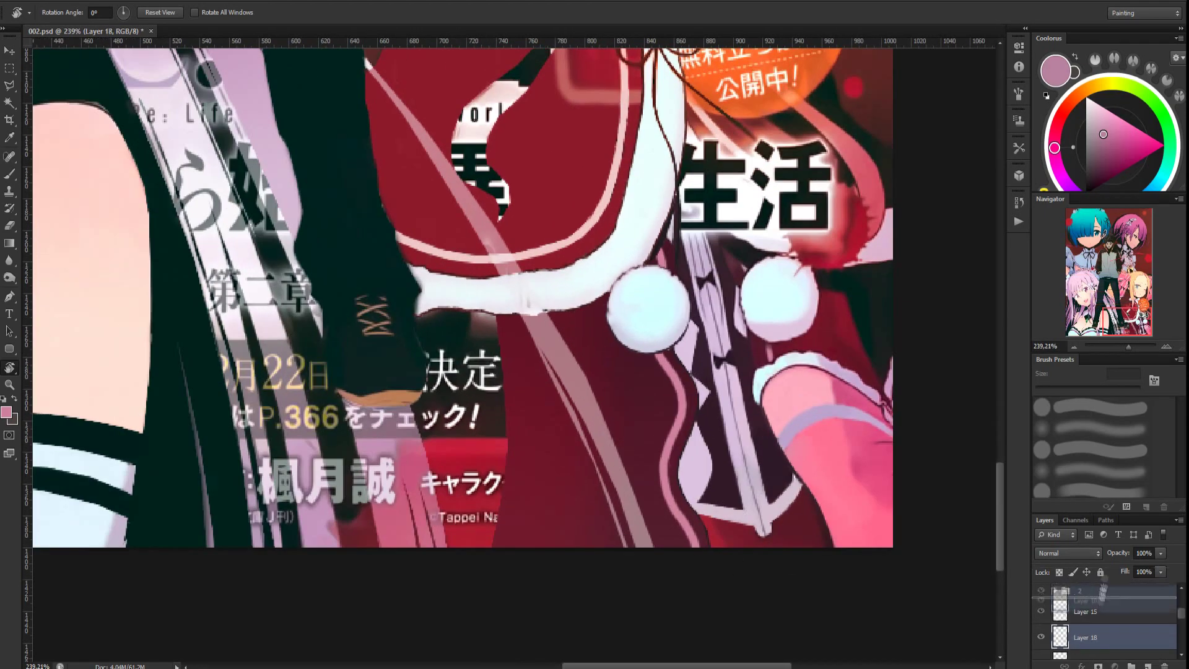
{"action": "key", "text": "l"}
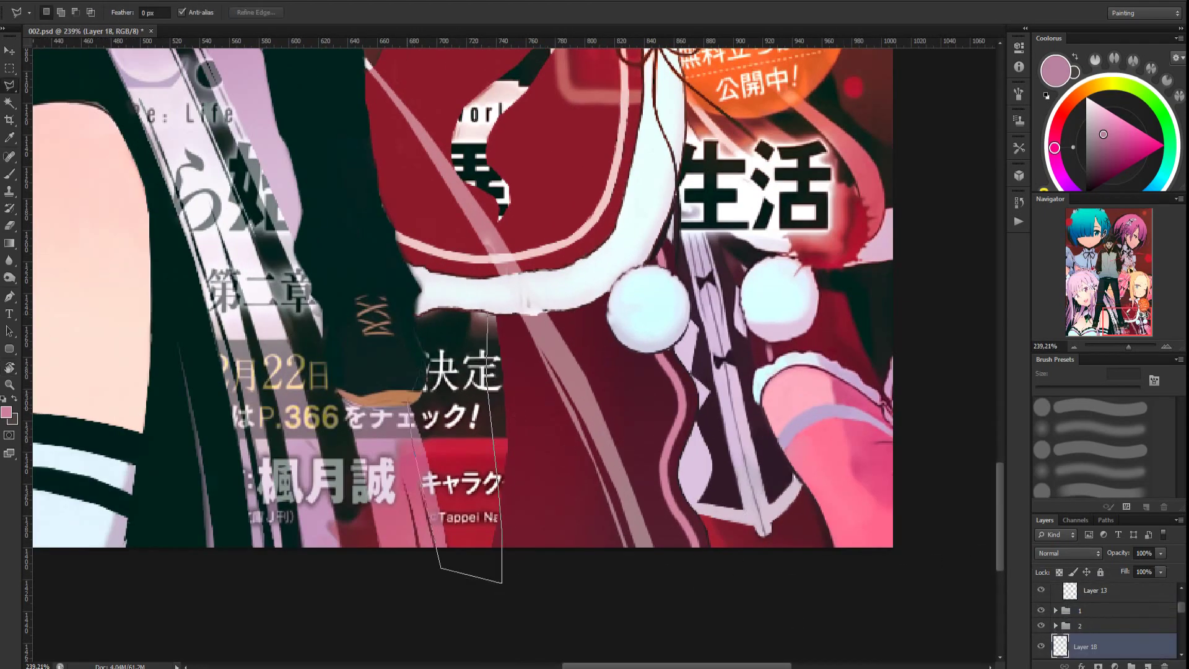
{"action": "left_click", "coordinate": [488, 313]}
{"action": "scroll", "coordinate": [823, 323], "scroll_direction": "down", "scroll_amount": 3}
{"action": "scroll", "coordinate": [688, 307], "scroll_direction": "up", "scroll_amount": 4}
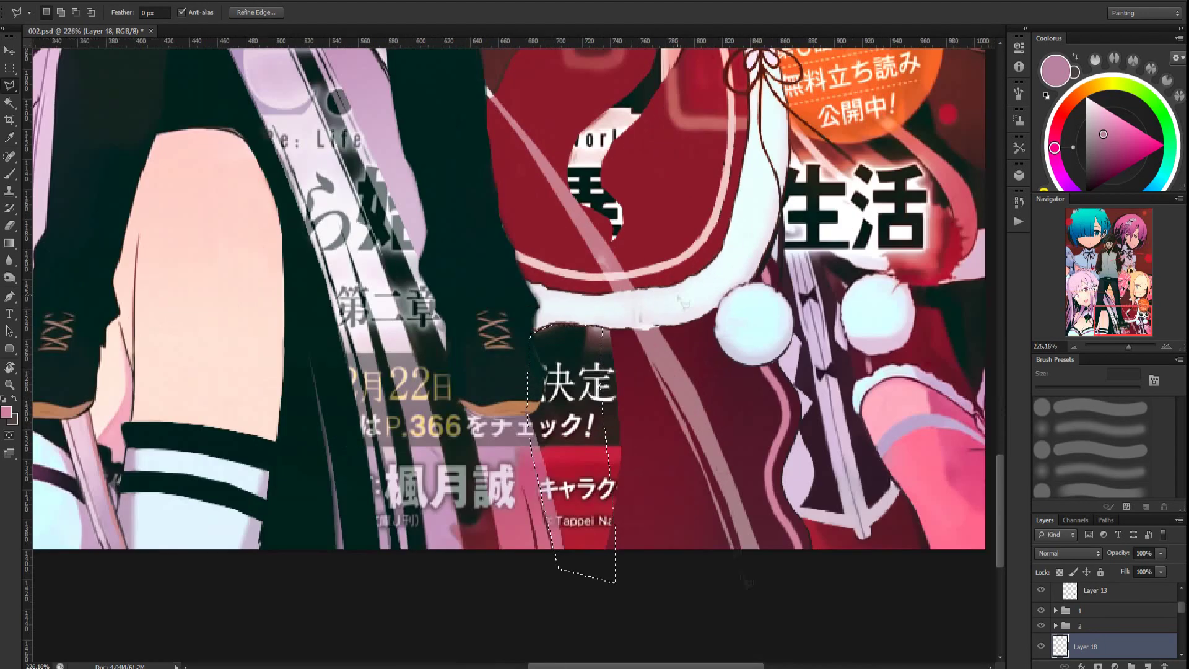
Sample the cape's red and paint over the lettering inside the selection beside the shoe
{"action": "key", "text": "b"}
{"action": "left_click", "coordinate": [553, 239], "text": "alt"}
{"action": "left_click_drag", "start_coordinate": [551, 341], "coordinate": [553, 488]}
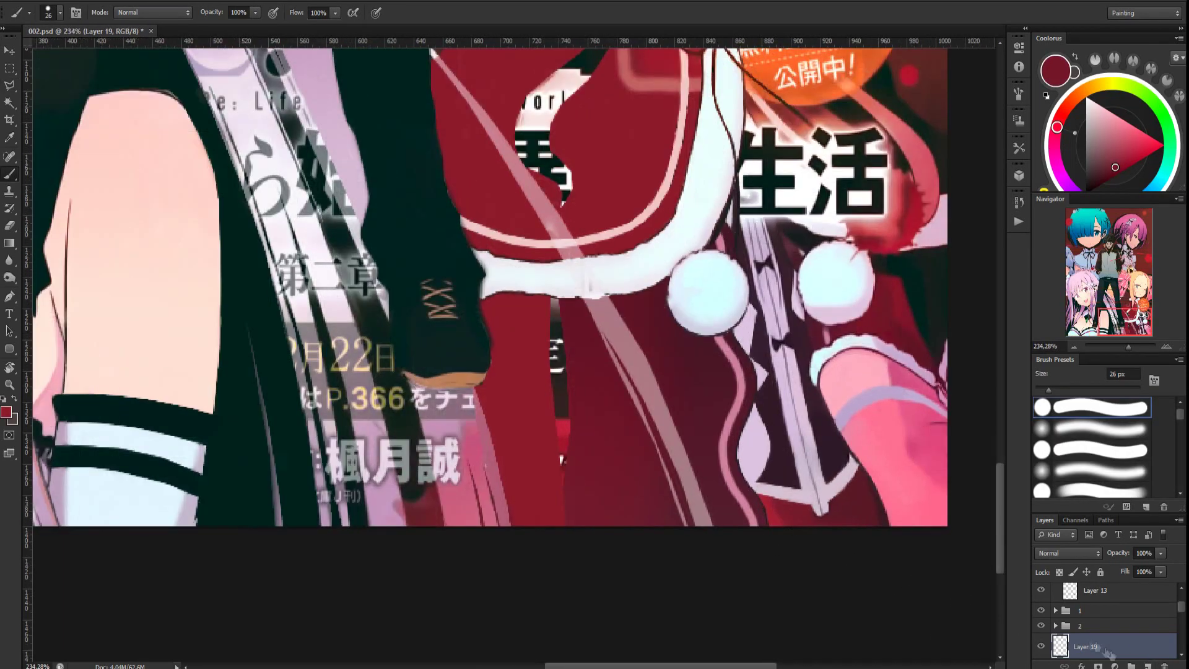
Paint the lettering sliver between the skirt panels dark on Layer 19, directly above Background copy, and save the file
{"action": "scroll", "coordinate": [1108, 650], "scroll_direction": "down", "scroll_amount": 2}
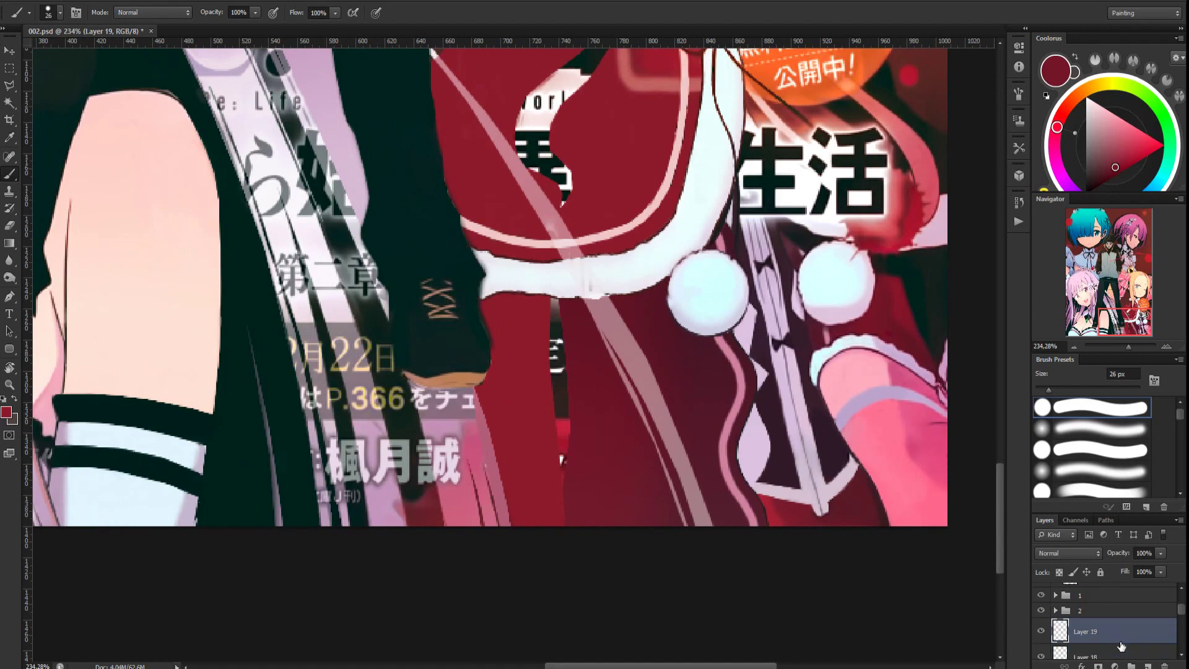
{"action": "left_click", "coordinate": [558, 332], "text": "alt"}
{"action": "left_click_drag", "start_coordinate": [555, 307], "coordinate": [555, 412]}
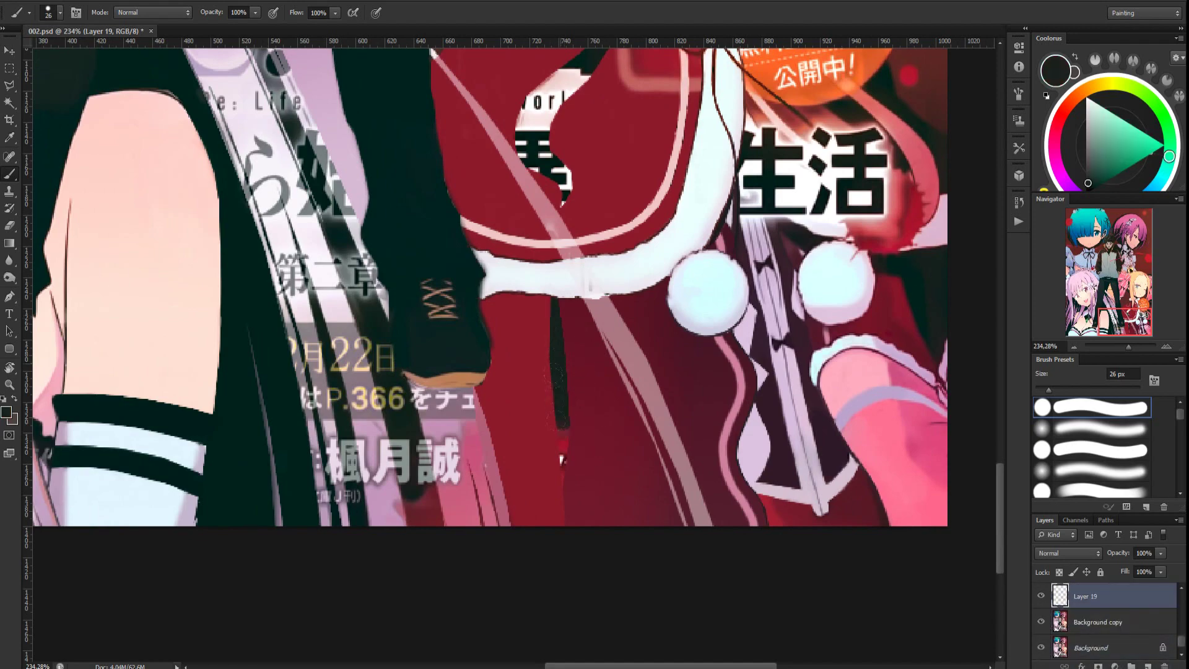
{"action": "scroll", "coordinate": [565, 472], "scroll_direction": "down", "scroll_amount": 10}
{"action": "key", "text": "ctrl+0"}
{"action": "key", "text": "ctrl+s"}
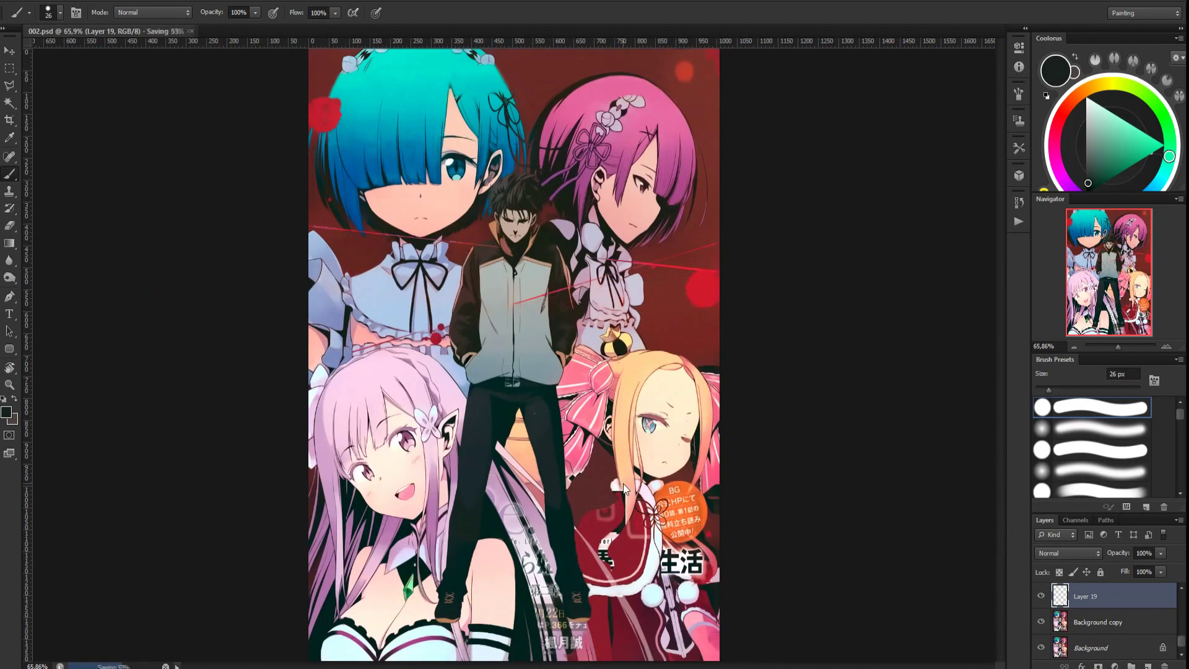
Draw a Pen path along the inner edge of the pale hair strand crossing the red cape, down to the image border
{"action": "scroll", "coordinate": [627, 487], "scroll_direction": "down", "scroll_amount": 1}
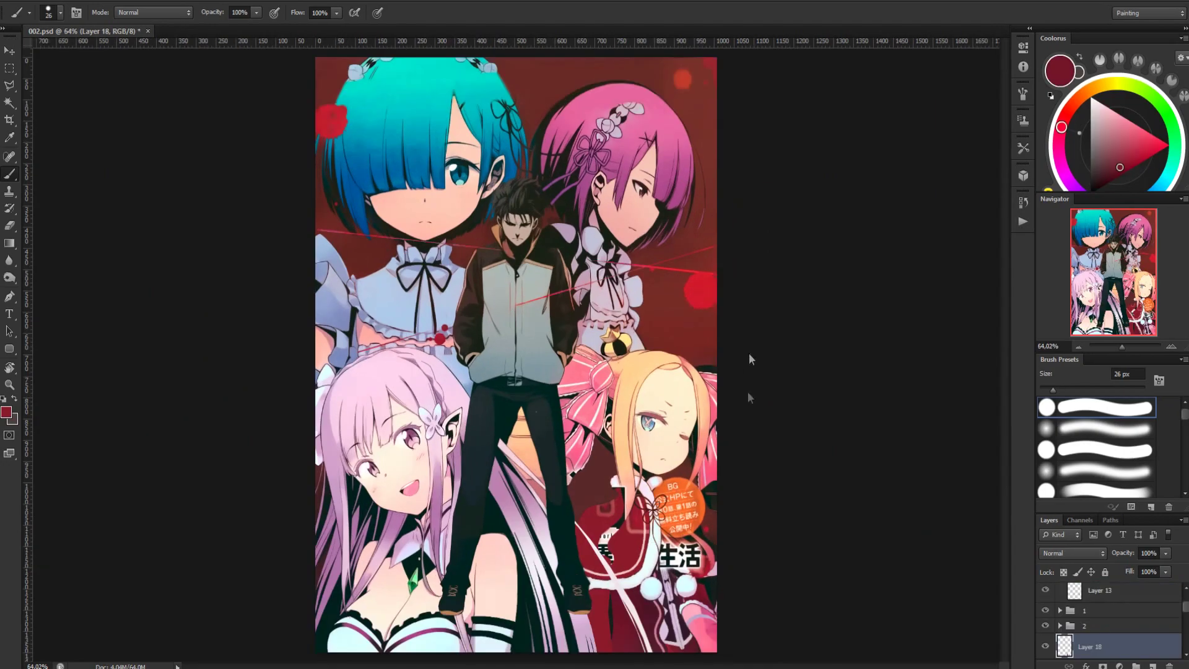
{"action": "scroll", "coordinate": [626, 548], "scroll_direction": "up", "scroll_amount": 8}
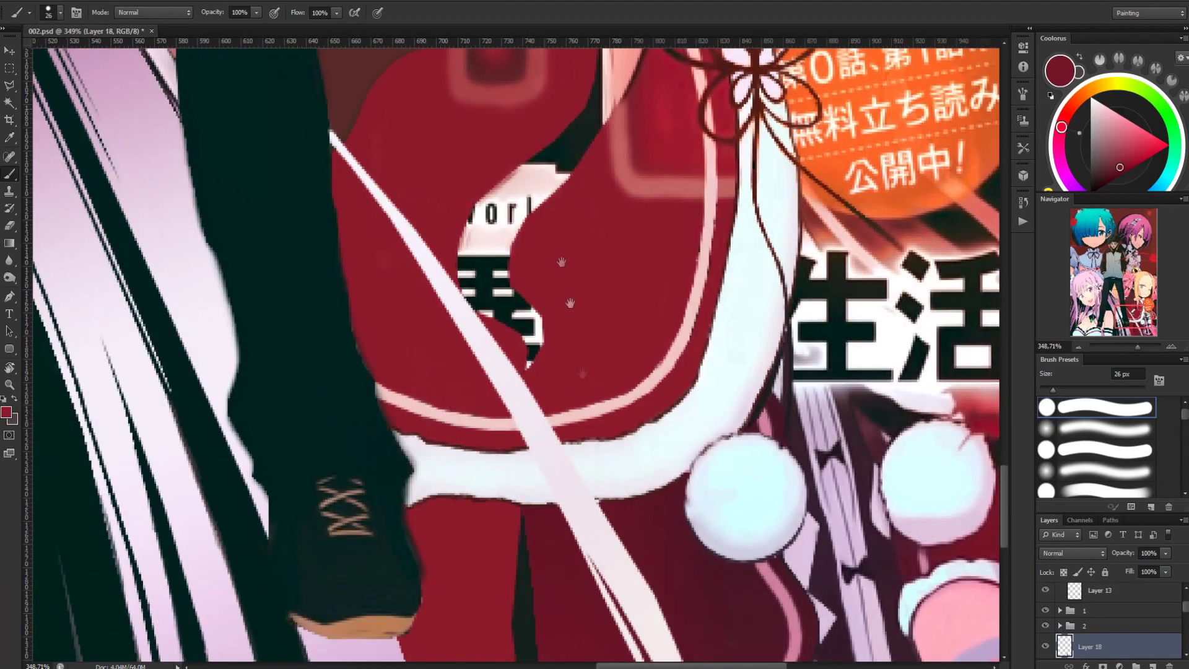
{"action": "left_click_drag", "start_coordinate": [561, 262], "coordinate": [553, 506]}
{"action": "key", "text": "p"}
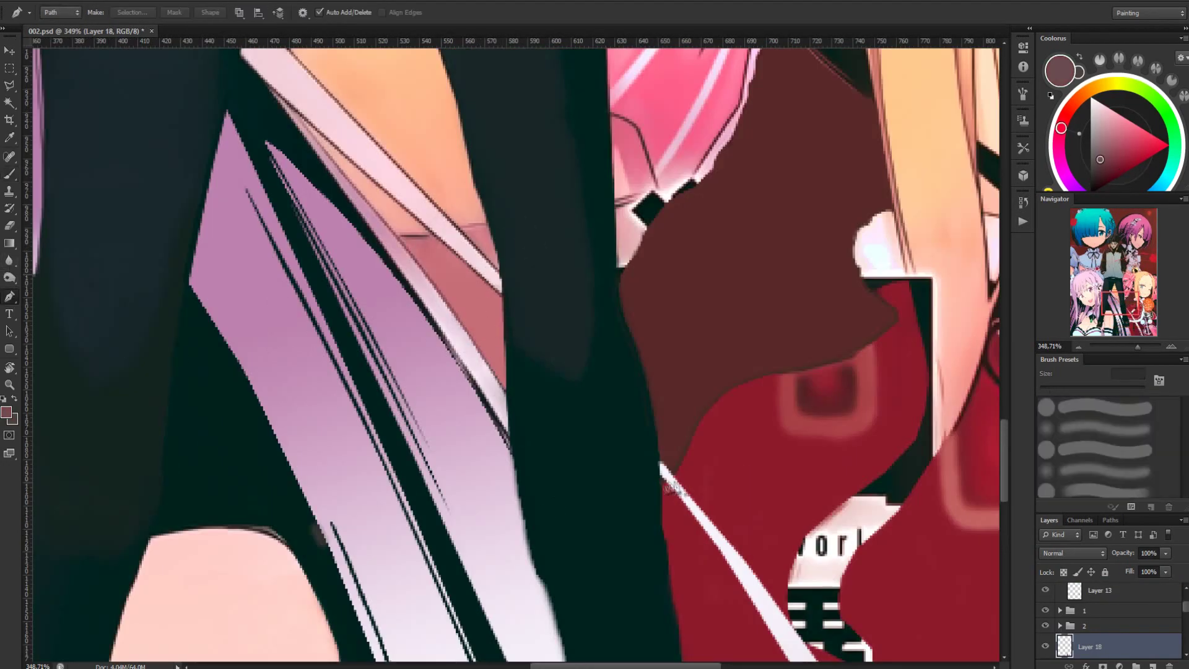
{"action": "left_click_drag", "start_coordinate": [761, 613], "coordinate": [899, 580]}
{"action": "left_click_drag", "start_coordinate": [816, 225], "coordinate": [850, 447]}
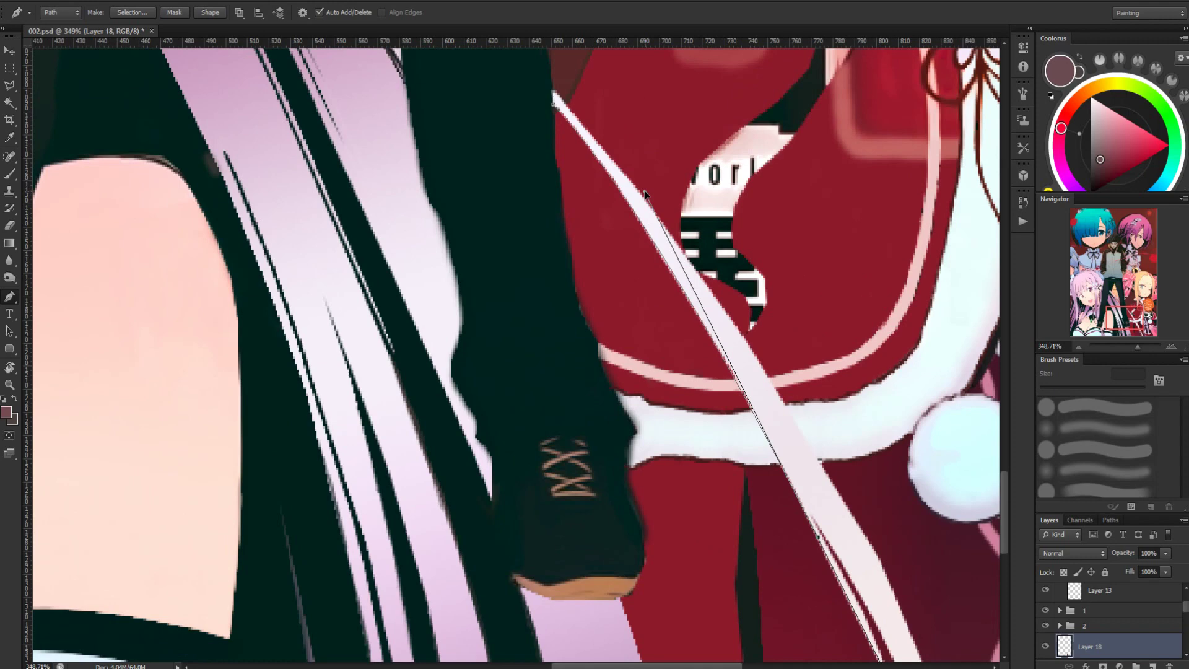
{"action": "left_click_drag", "start_coordinate": [821, 501], "coordinate": [700, 238]}
{"action": "scroll", "coordinate": [814, 551], "scroll_direction": "down", "scroll_amount": 3}
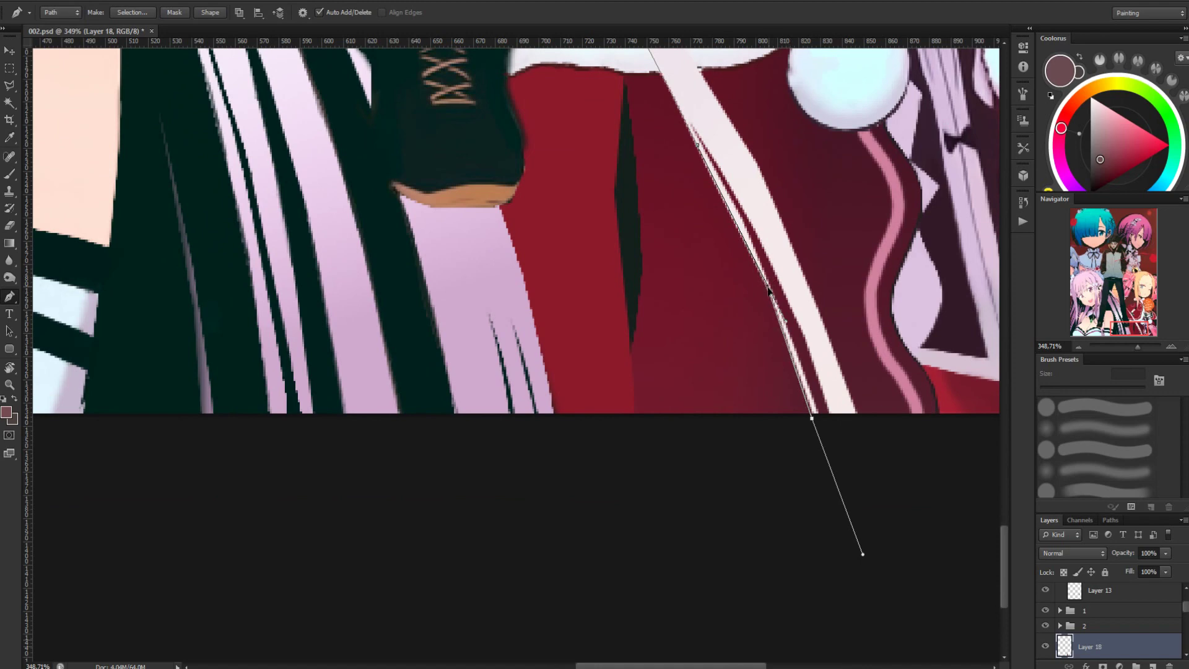
Adjust the brush size and stroke the hair strand's path on Layer 18 with simulated pressure
{"action": "left_click", "coordinate": [10, 174]}
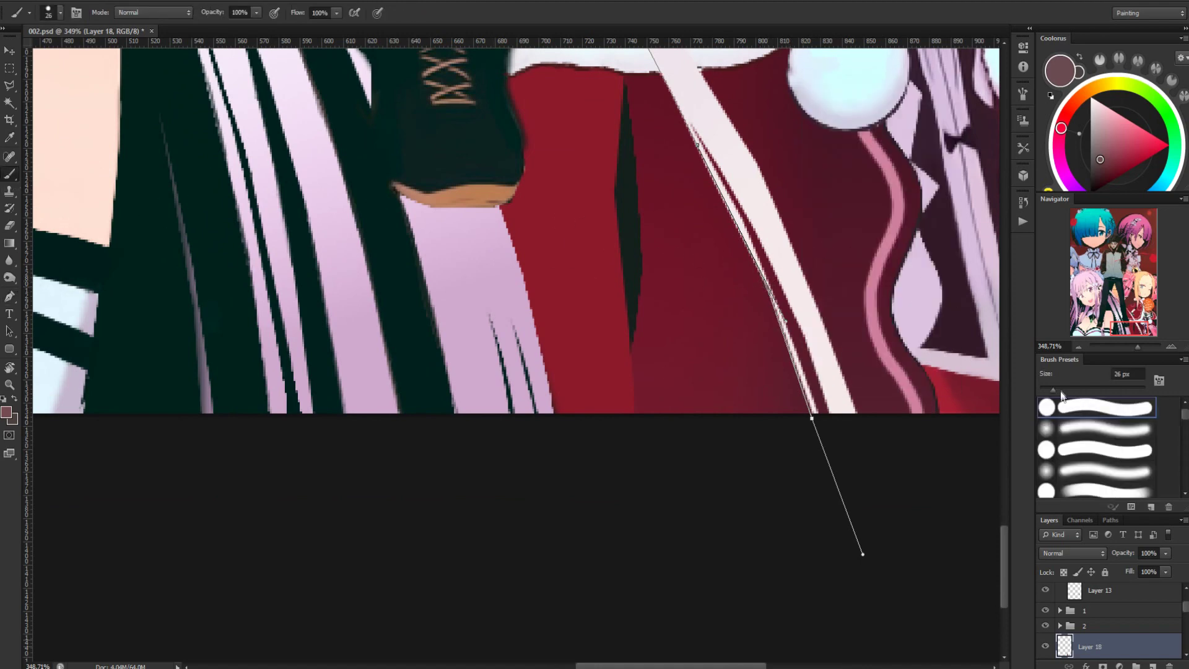
{"action": "left_click", "coordinate": [13, 301]}
{"action": "right_click", "coordinate": [774, 313]}
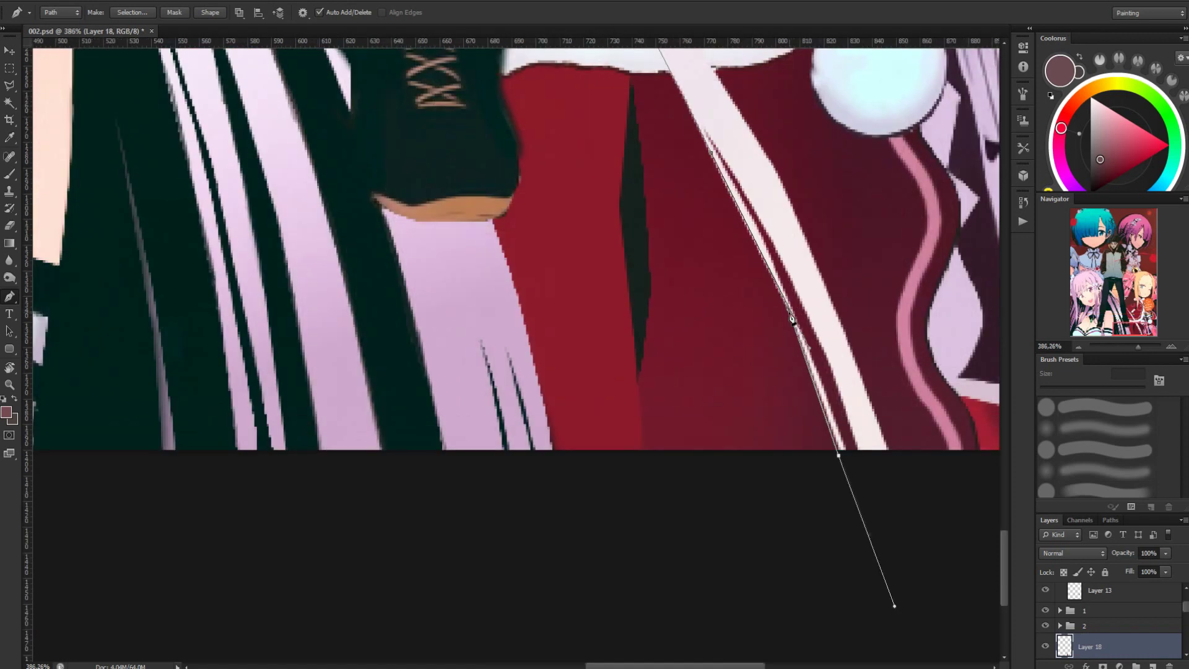
{"action": "right_click", "coordinate": [793, 316]}
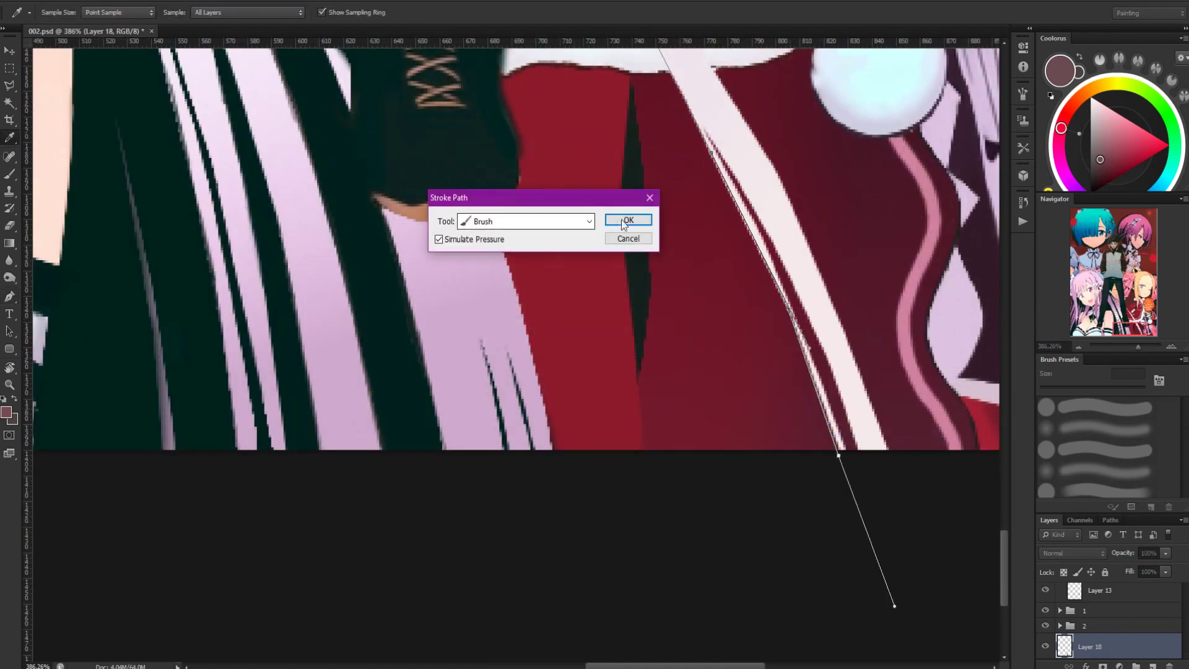
{"action": "left_click", "coordinate": [628, 221]}
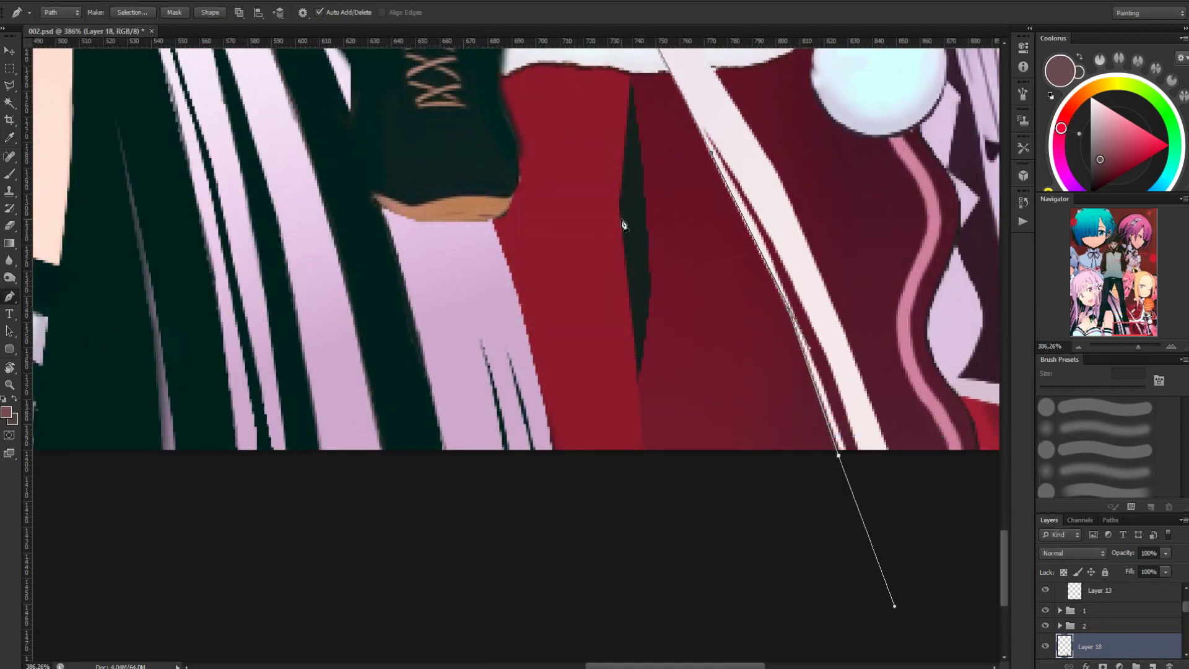
{"action": "right_click", "coordinate": [762, 248]}
{"action": "left_click", "coordinate": [796, 350]}
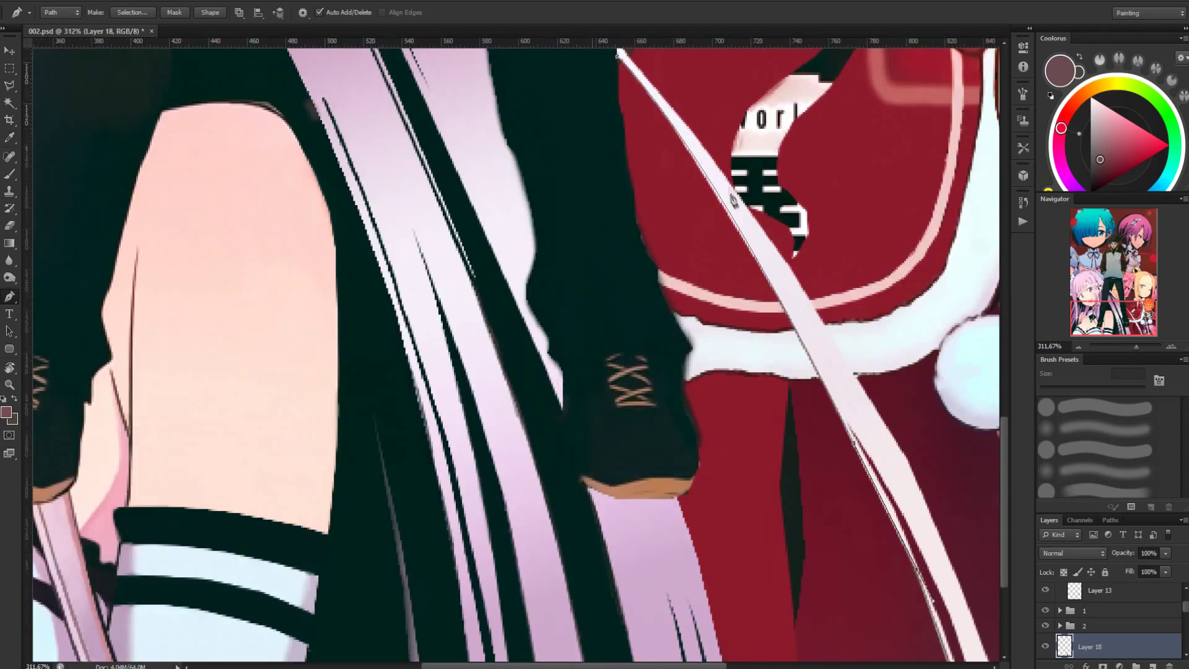
Add Layer 20 above Group 1 and stroke the hair strand's path on it with the brush
{"action": "scroll", "coordinate": [741, 216], "scroll_direction": "down", "scroll_amount": 2}
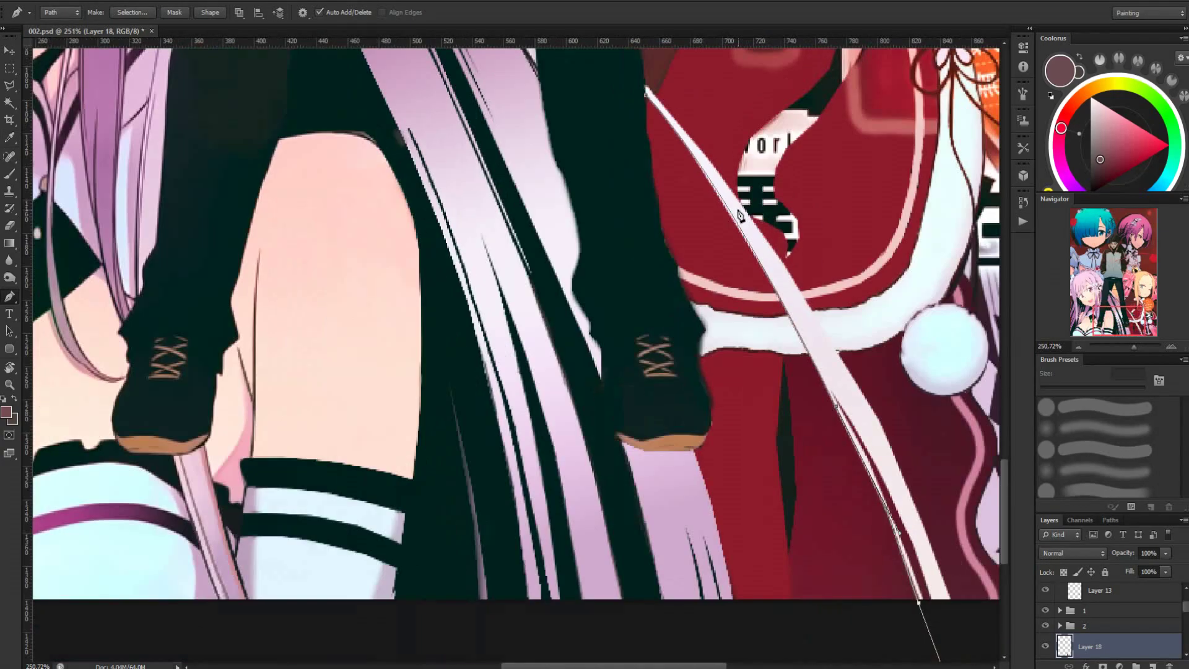
{"action": "scroll", "coordinate": [799, 297], "scroll_direction": "up", "scroll_amount": 2}
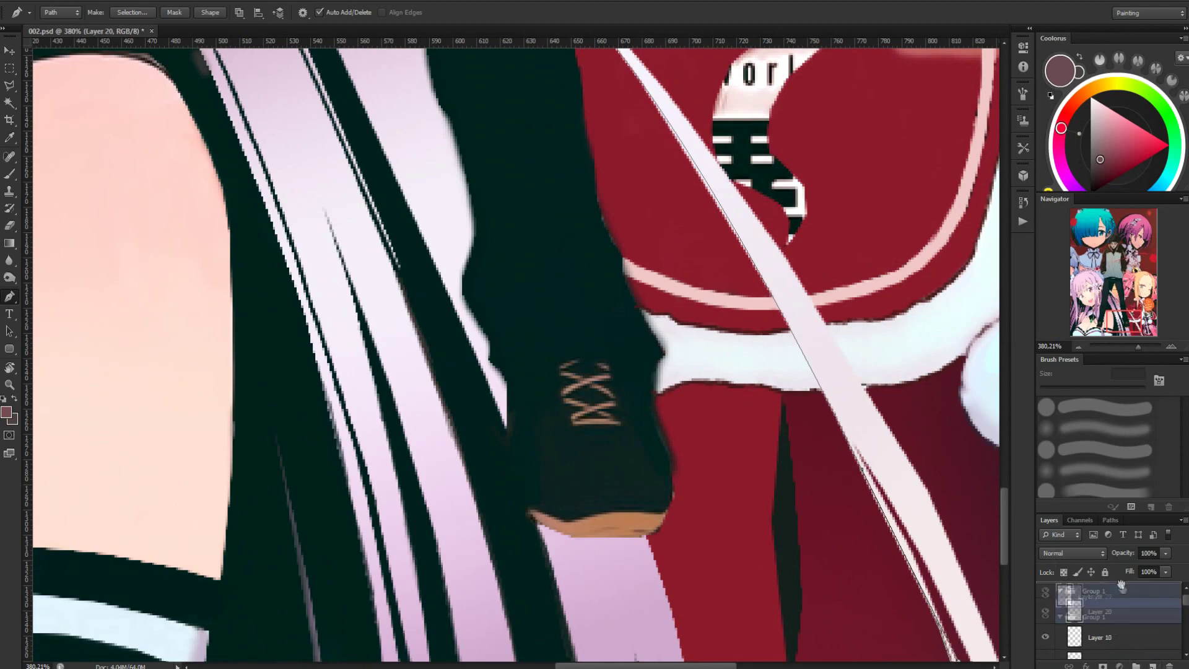
{"action": "right_click", "coordinate": [846, 108]}
{"action": "left_click", "coordinate": [879, 217]}
{"action": "left_click", "coordinate": [627, 220]}
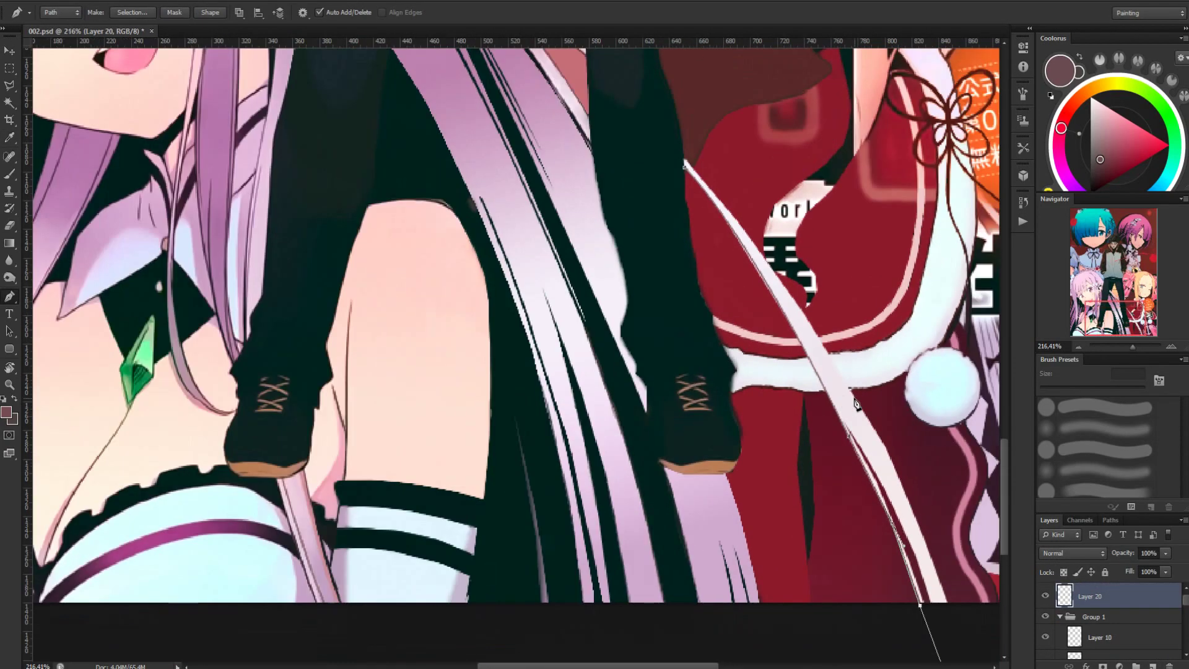
Draw a second path along the opposite edge of the pale hair strand, extending past the image border
{"action": "scroll", "coordinate": [805, 270], "scroll_direction": "up", "scroll_amount": 3}
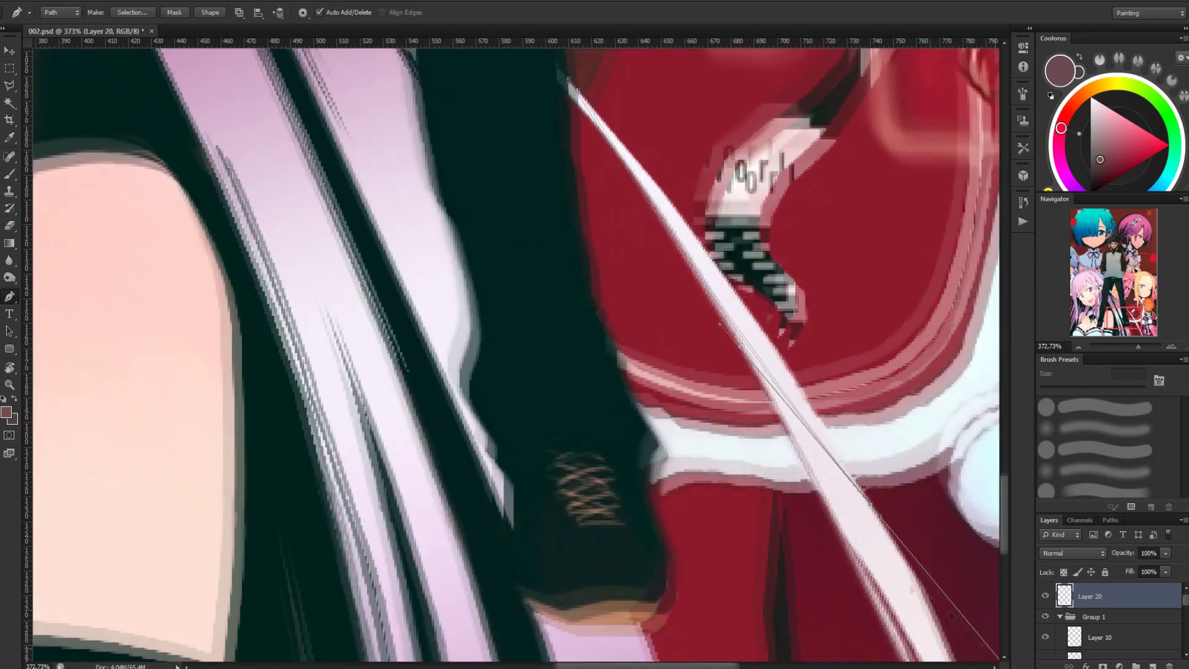
{"action": "left_click_drag", "start_coordinate": [951, 615], "coordinate": [861, 456]}
{"action": "left_click_drag", "start_coordinate": [865, 540], "coordinate": [856, 181]}
{"action": "scroll", "coordinate": [935, 611], "scroll_direction": "down", "scroll_amount": 4}
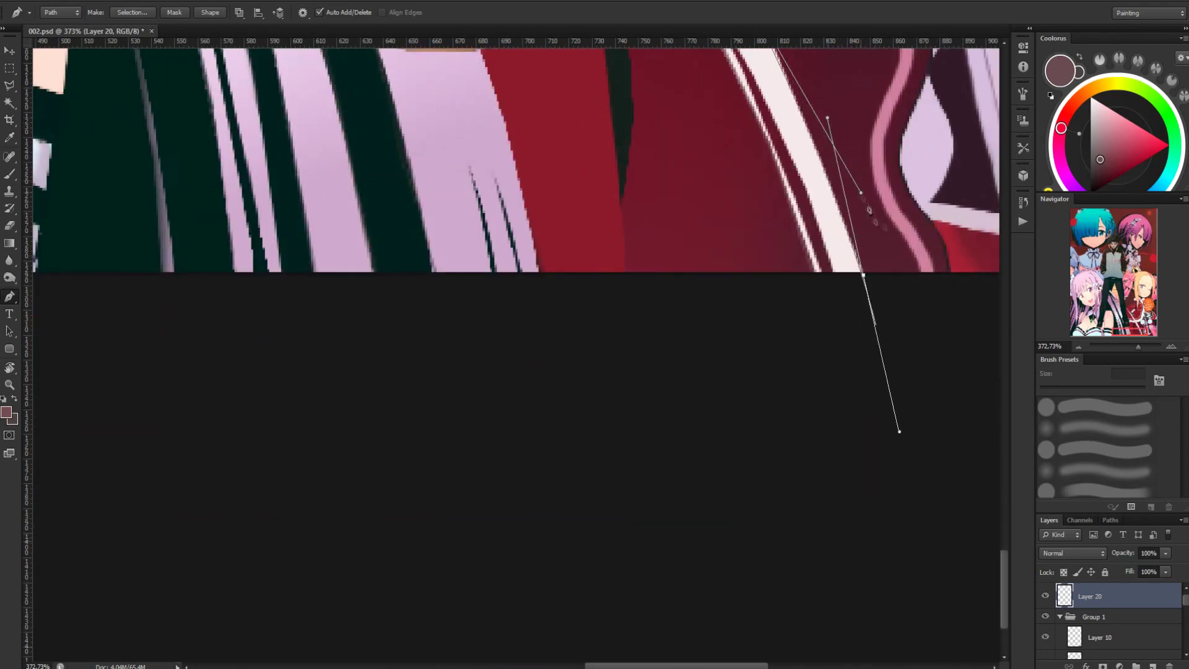
{"action": "scroll", "coordinate": [884, 446], "scroll_direction": "down", "scroll_amount": 5}
{"action": "scroll", "coordinate": [861, 279], "scroll_direction": "up", "scroll_amount": 3}
Stroke the second path with the brush and clear it from the canvas
{"action": "right_click", "coordinate": [807, 256]}
{"action": "left_click", "coordinate": [850, 366]}
{"action": "left_click", "coordinate": [618, 219]}
{"action": "right_click", "coordinate": [806, 249]}
{"action": "key", "text": "Escape"}
Trace further paths along the thin split in the lower part of the pale hair strand
{"action": "scroll", "coordinate": [892, 586], "scroll_direction": "up", "scroll_amount": 3}
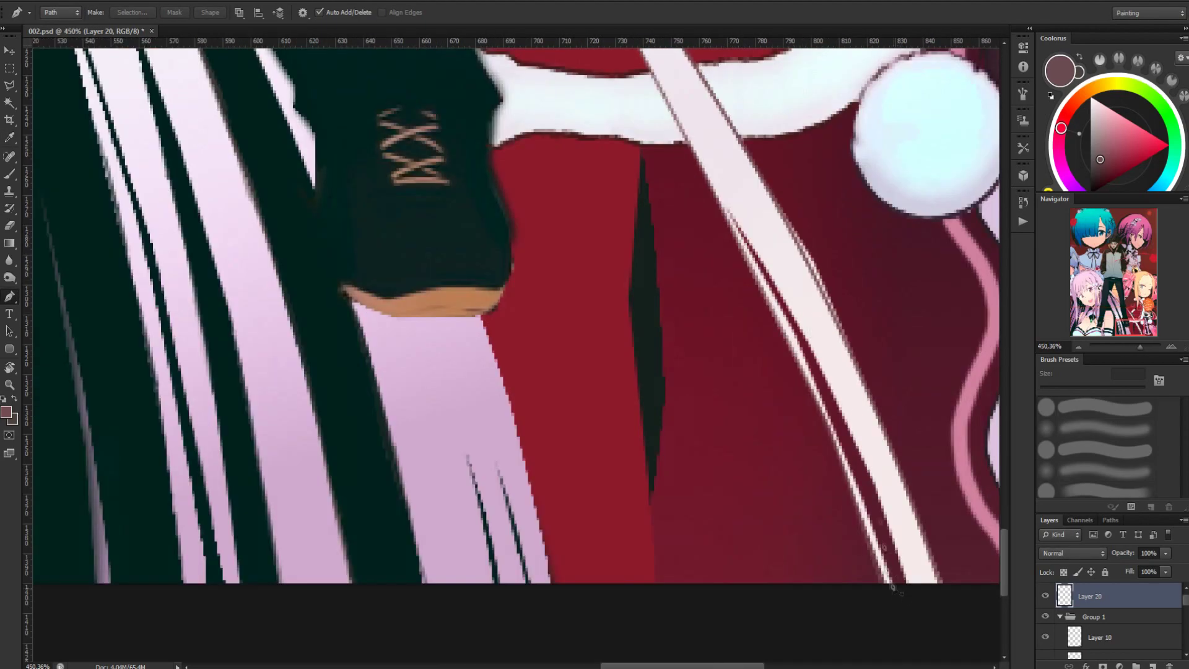
{"action": "left_click_drag", "start_coordinate": [642, 114], "coordinate": [599, 258]}
{"action": "left_click_drag", "start_coordinate": [734, 399], "coordinate": [650, 166]}
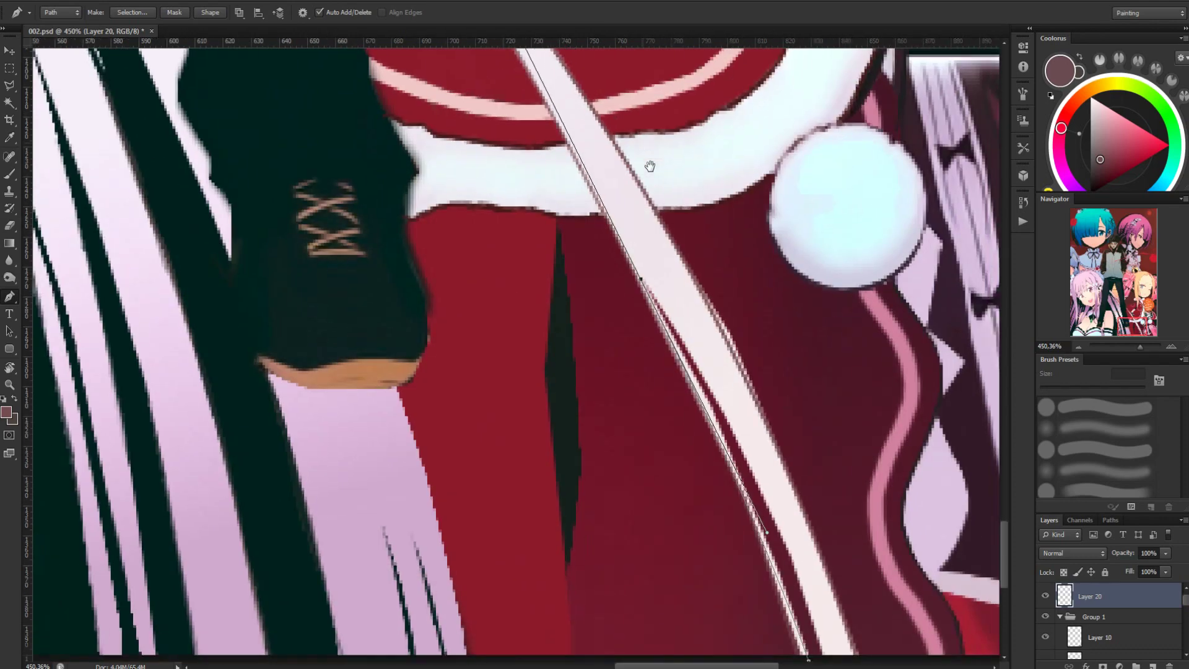
{"action": "left_click_drag", "start_coordinate": [592, 120], "coordinate": [638, 233]}
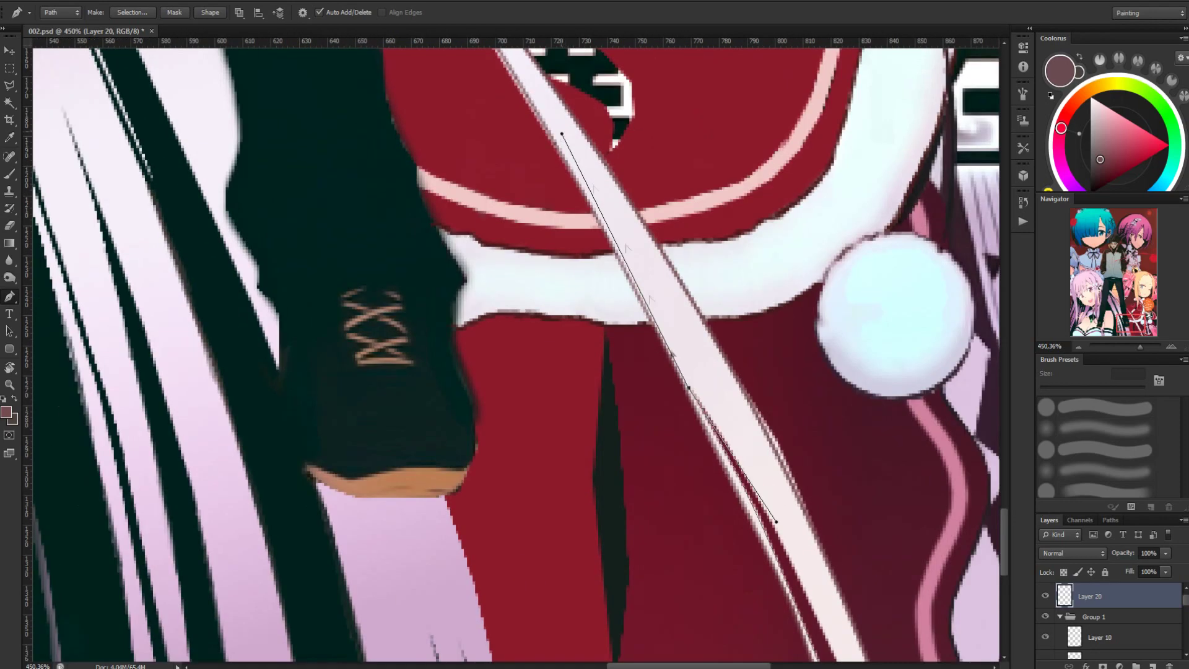
{"action": "left_click_drag", "start_coordinate": [760, 430], "coordinate": [647, 139]}
{"action": "mouse_move", "coordinate": [756, 475]}
{"action": "left_mouse_down"}
{"action": "mouse_move", "coordinate": [790, 575]}
{"action": "mouse_move", "coordinate": [830, 541]}
{"action": "mouse_move", "coordinate": [813, 515]}
{"action": "left_mouse_up"}
{"action": "left_click_drag", "start_coordinate": [787, 225], "coordinate": [837, 403]}
Stroke the strand's split paths with the brush and delete the finished path
{"action": "right_click", "coordinate": [768, 358]}
{"action": "left_click", "coordinate": [810, 147]}
{"action": "left_click", "coordinate": [636, 219]}
{"action": "right_click", "coordinate": [753, 334]}
{"action": "left_click", "coordinate": [627, 222]}
{"action": "left_click", "coordinate": [1110, 520]}
{"action": "right_click", "coordinate": [1078, 538]}
{"action": "left_click", "coordinate": [1080, 563]}
Toggle layer visibility to find the pale hair strand's fill, and make Layer 9 active
{"action": "left_click_drag", "start_coordinate": [658, 307], "coordinate": [610, 303]}
{"action": "left_click_drag", "start_coordinate": [607, 159], "coordinate": [681, 155]}
{"action": "left_click", "coordinate": [1048, 521]}
{"action": "left_click", "coordinate": [1046, 639]}
{"action": "left_click", "coordinate": [1046, 639]}
{"action": "scroll", "coordinate": [1053, 631], "scroll_direction": "down", "scroll_amount": 5}
{"action": "left_click", "coordinate": [1045, 608]}
{"action": "left_click", "coordinate": [1045, 607]}
{"action": "left_click", "coordinate": [1059, 607]}
{"action": "left_click", "coordinate": [1079, 626]}
{"action": "left_click", "coordinate": [1051, 650]}
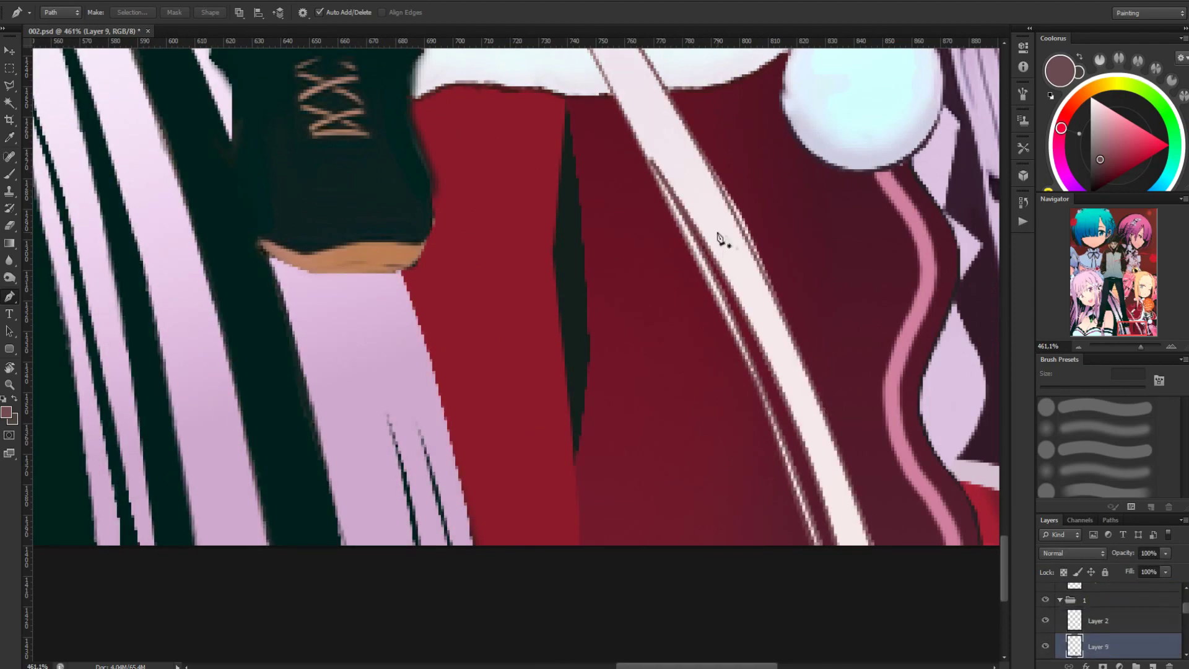
Erase the pale strand's fill where it spills past its outline, using an 8 px eraser
{"action": "scroll", "coordinate": [716, 239], "scroll_direction": "down", "scroll_amount": 1}
{"action": "key", "text": "e"}
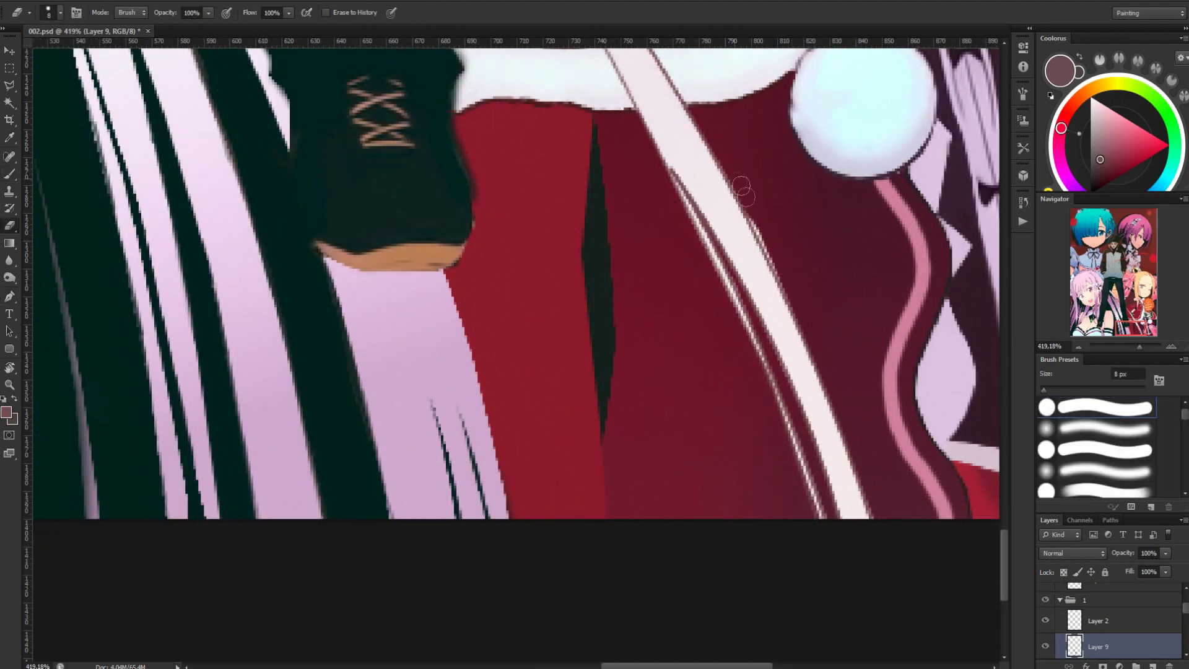
{"action": "left_click_drag", "start_coordinate": [701, 267], "coordinate": [672, 294]}
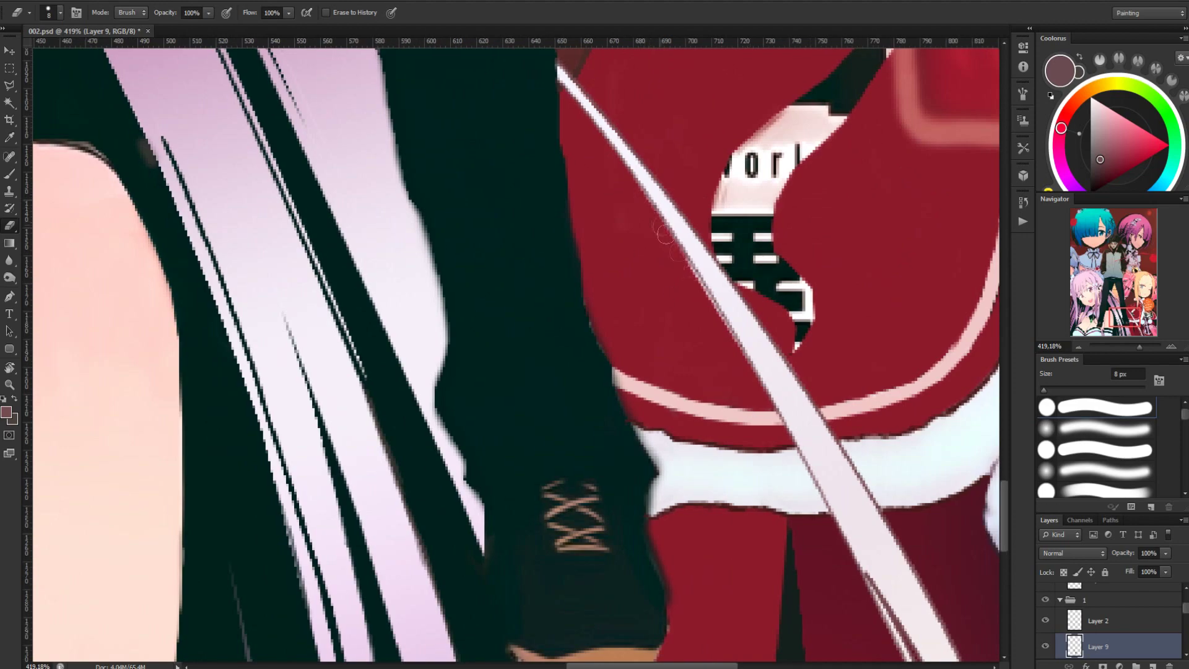
{"action": "scroll", "coordinate": [743, 455], "scroll_direction": "down", "scroll_amount": 16}
{"action": "scroll", "coordinate": [795, 487], "scroll_direction": "up", "scroll_amount": 15}
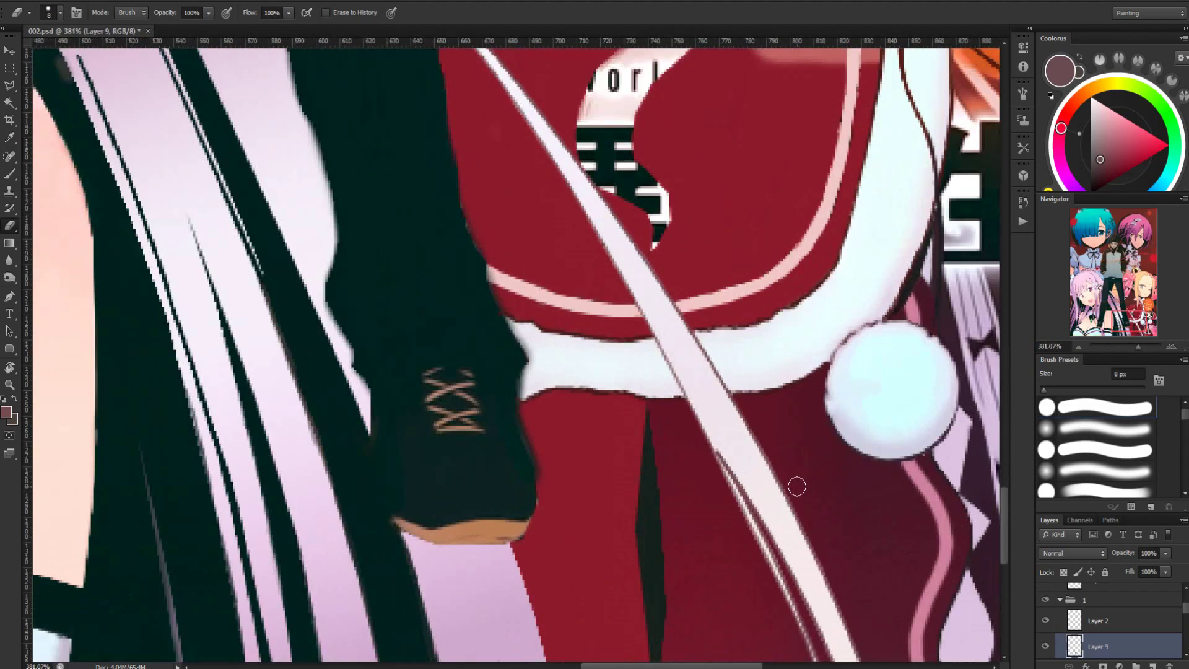
Examine the repainted hair and clothing across the lower half of the cover
{"action": "scroll", "coordinate": [796, 487], "scroll_direction": "down", "scroll_amount": 1}
{"action": "key", "text": "ctrl+shift+alt+n"}
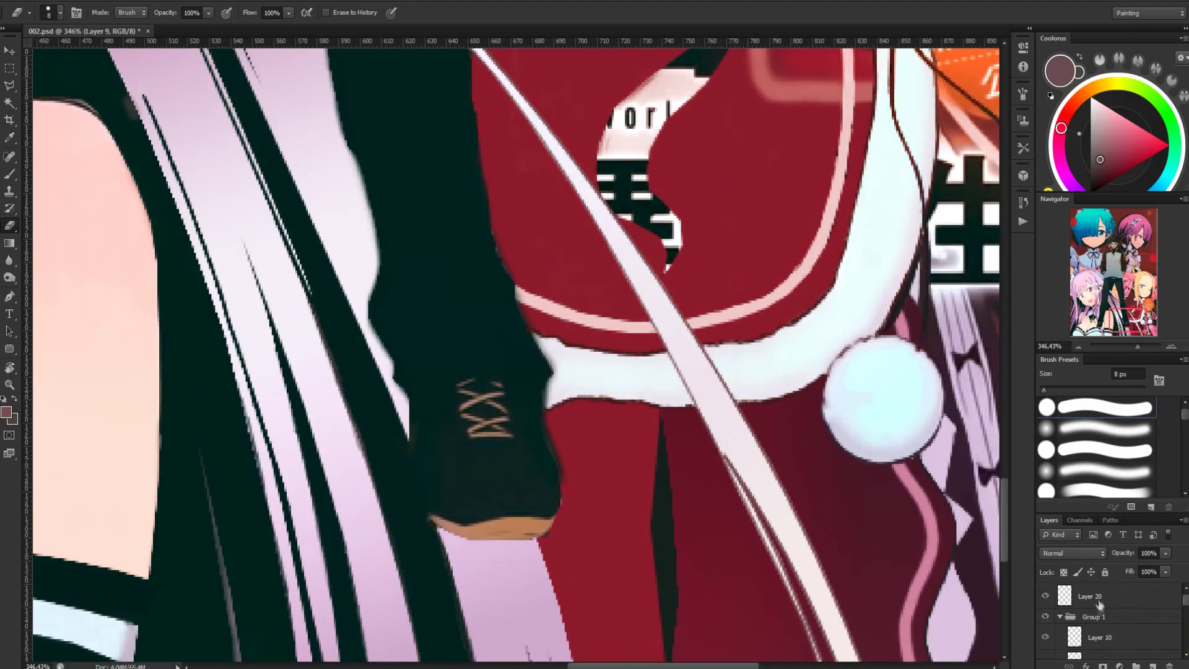
{"action": "scroll", "coordinate": [720, 451], "scroll_direction": "down", "scroll_amount": 4}
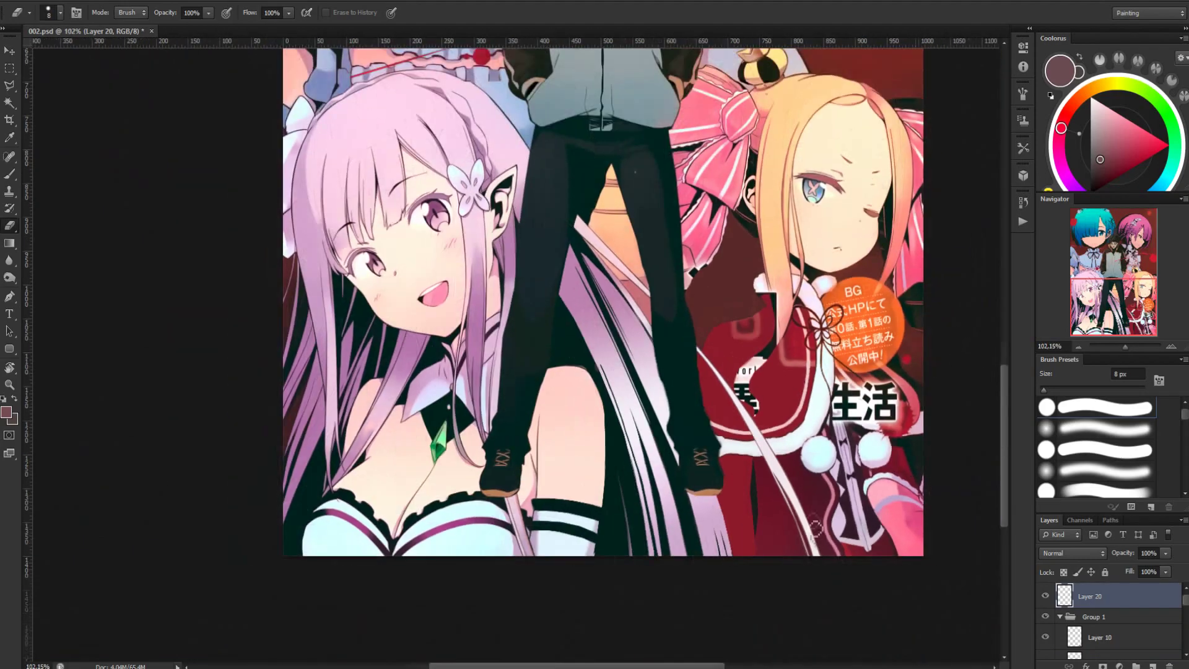
{"action": "scroll", "coordinate": [793, 503], "scroll_direction": "up", "scroll_amount": 3}
{"action": "scroll", "coordinate": [792, 503], "scroll_direction": "down", "scroll_amount": 3}
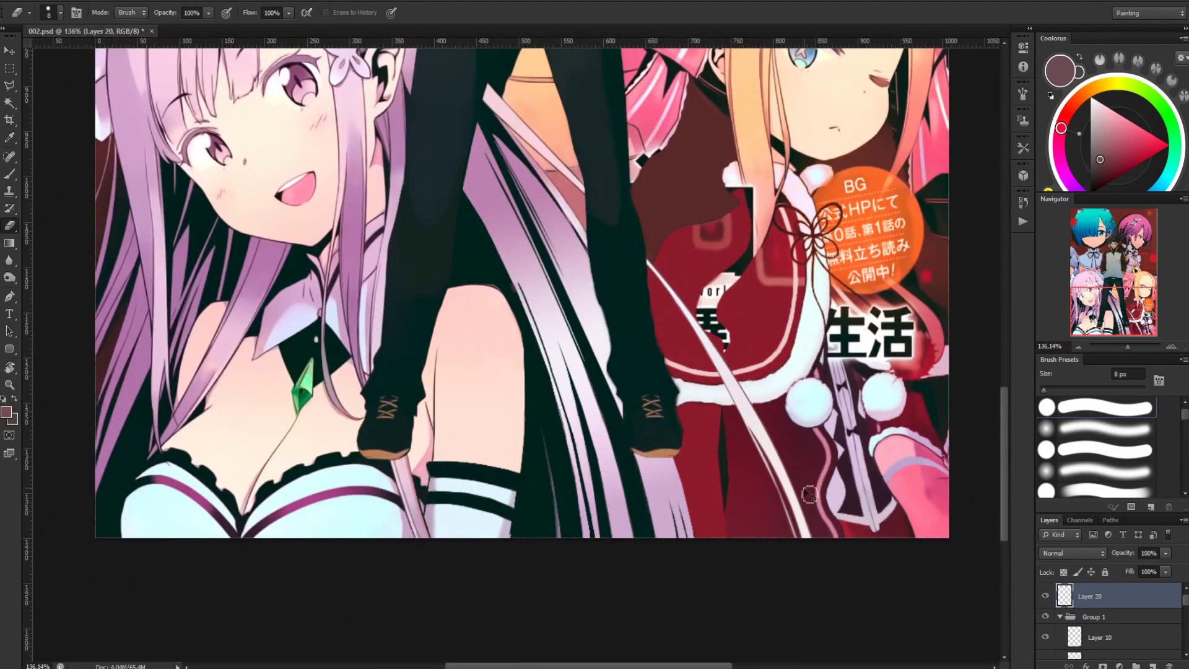
{"action": "scroll", "coordinate": [737, 350], "scroll_direction": "up", "scroll_amount": 5}
{"action": "scroll", "coordinate": [627, 483], "scroll_direction": "down", "scroll_amount": 2}
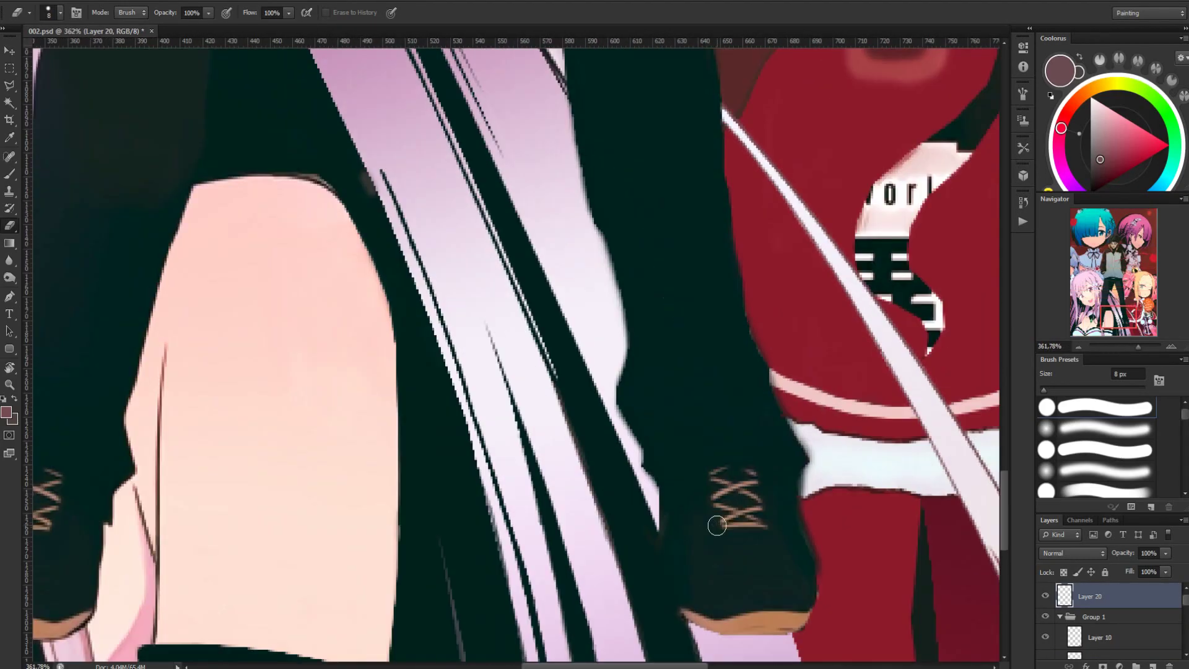
{"action": "scroll", "coordinate": [1090, 613], "scroll_direction": "down", "scroll_amount": 2}
{"action": "scroll", "coordinate": [1050, 653], "scroll_direction": "down", "scroll_amount": 1}
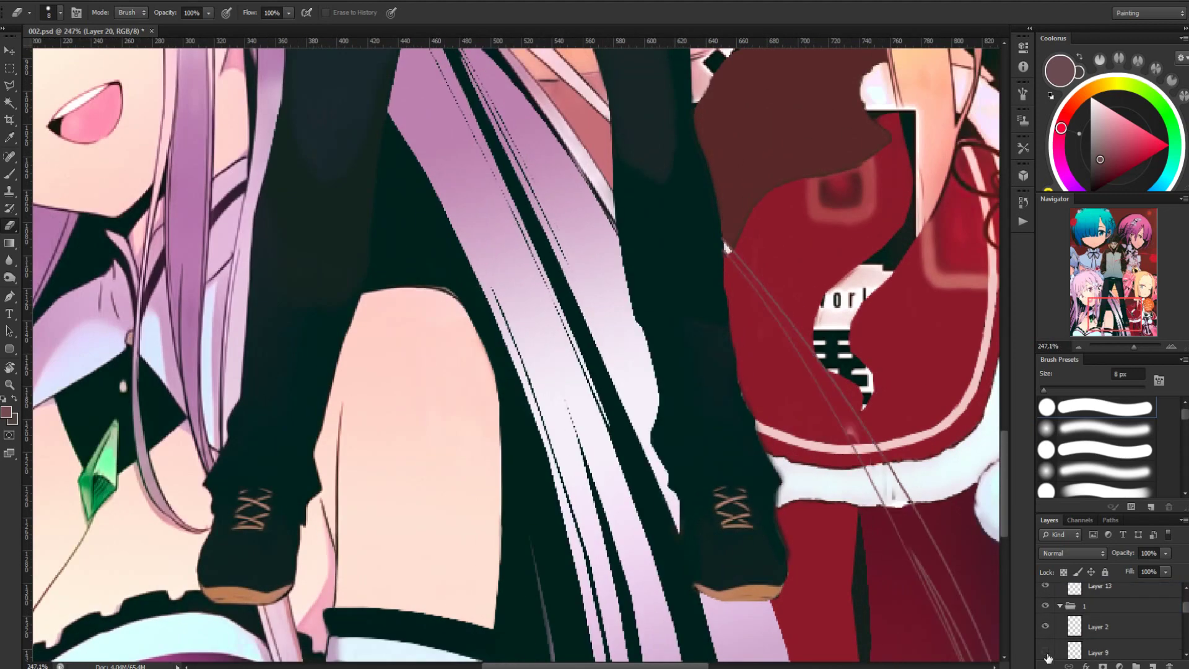
Toggle the visibility of Layer 9 and Layer 8 to compare their hair content, and make Layer 9 active
{"action": "left_click", "coordinate": [1046, 653]}
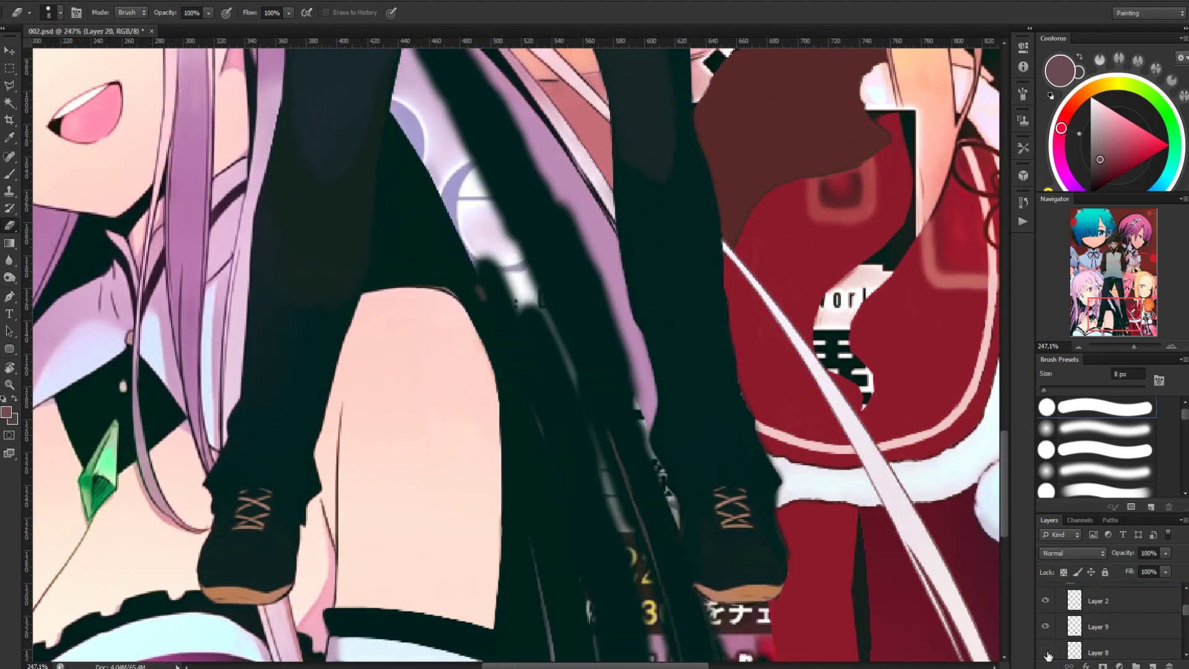
{"action": "left_click", "coordinate": [1046, 627]}
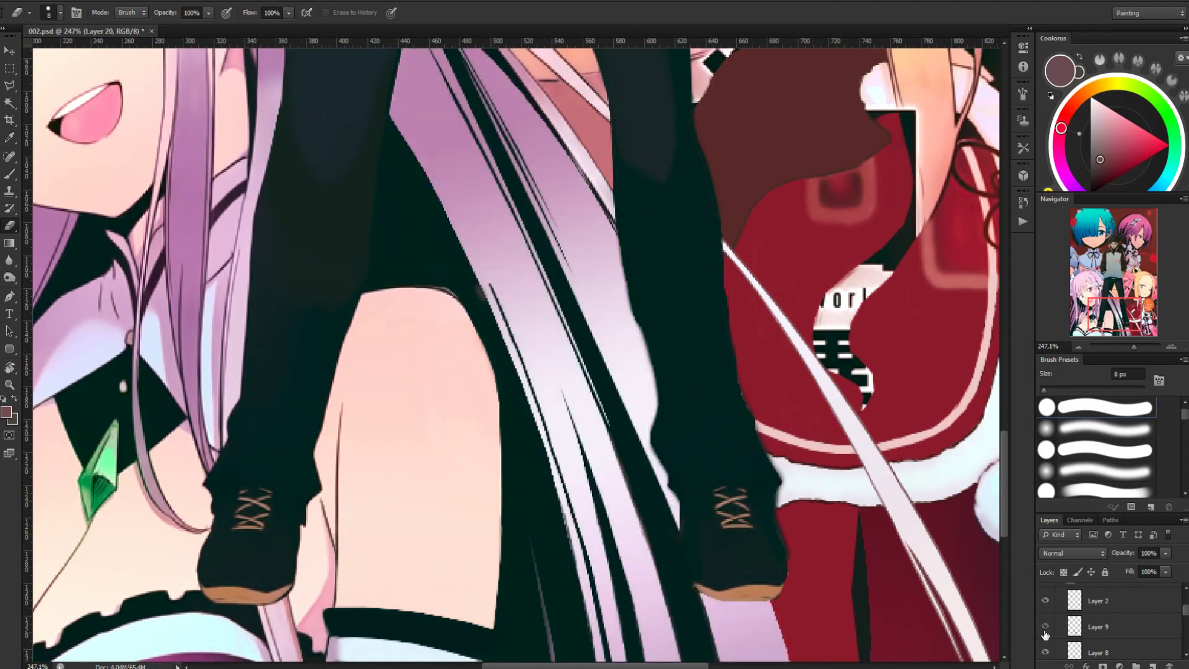
{"action": "left_click", "coordinate": [1090, 630]}
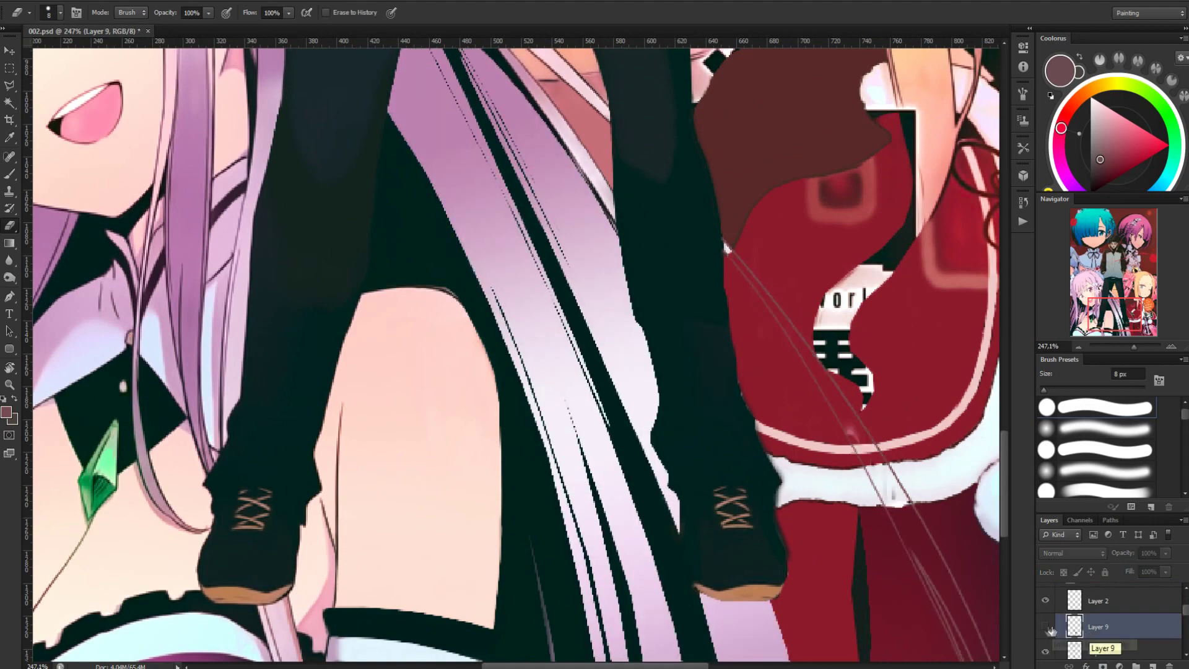
{"action": "left_click", "coordinate": [1047, 628]}
{"action": "left_click", "coordinate": [1045, 627]}
{"action": "left_click", "coordinate": [1044, 627]}
{"action": "left_click", "coordinate": [1045, 627]}
{"action": "left_click", "coordinate": [1045, 628]}
{"action": "scroll", "coordinate": [626, 411], "scroll_direction": "down", "scroll_amount": 3}
{"action": "key", "text": "l"}
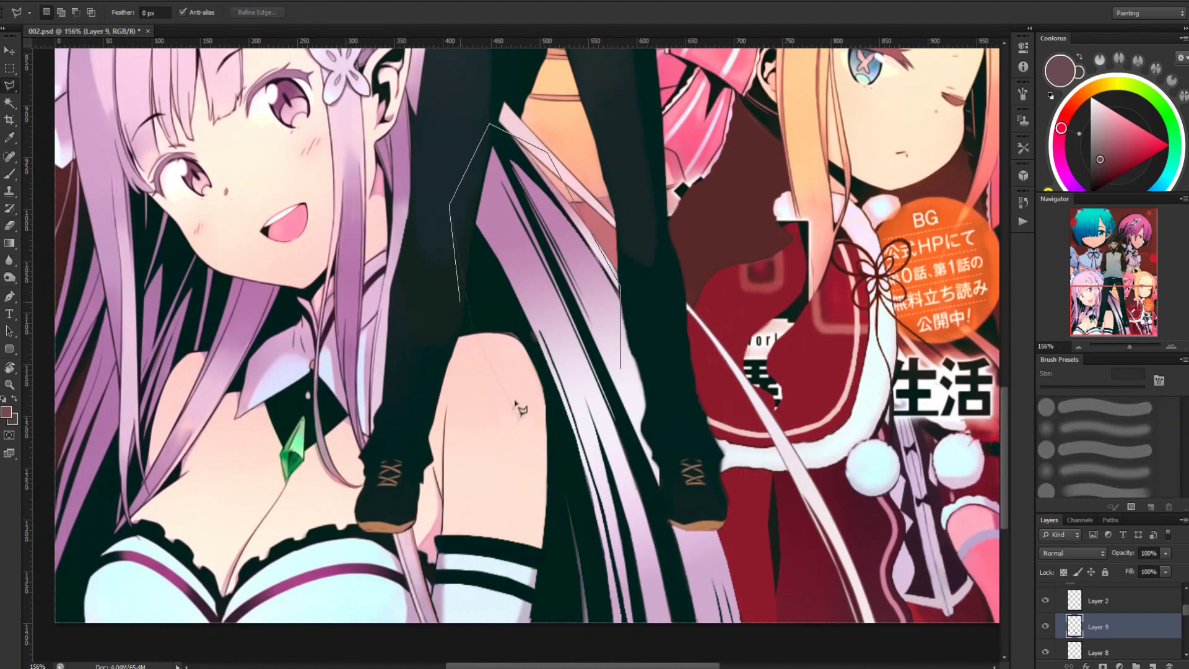
{"action": "key", "text": "ctrl+d"}
{"action": "scroll", "coordinate": [631, 393], "scroll_direction": "up", "scroll_amount": 3}
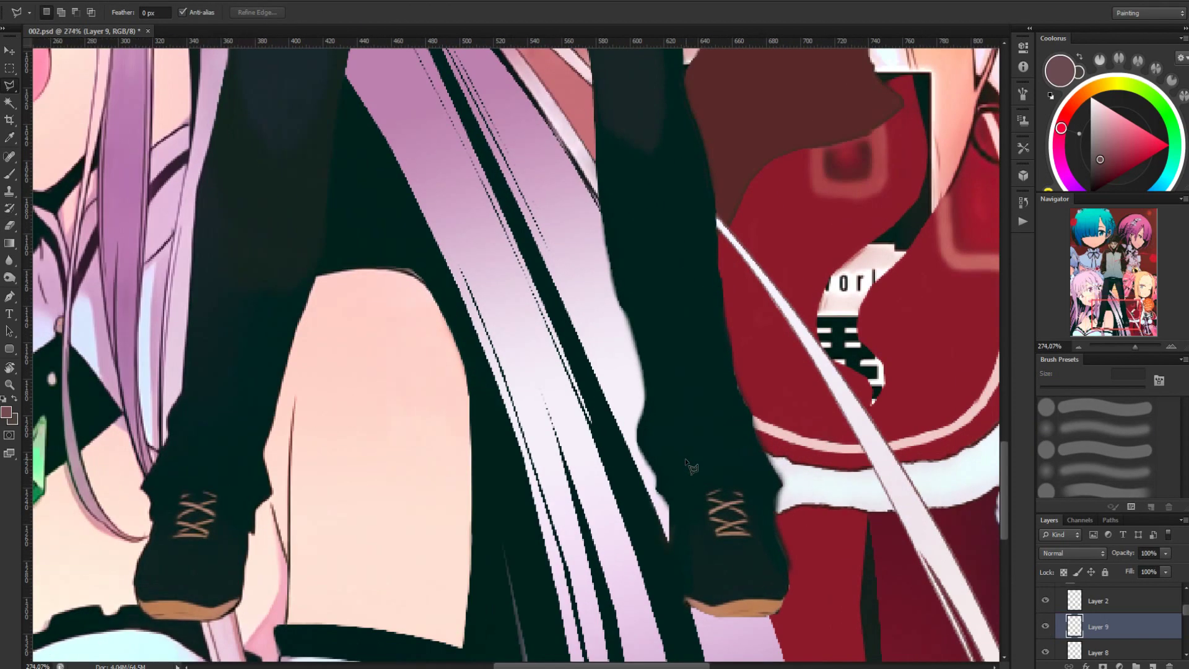
Draw a curved path along the purple hair's outer edge beside the arm, down to the image's lower border
{"action": "scroll", "coordinate": [686, 462], "scroll_direction": "up", "scroll_amount": 1}
{"action": "left_click_drag", "start_coordinate": [471, 205], "coordinate": [621, 348]}
{"action": "left_click", "coordinate": [10, 296]}
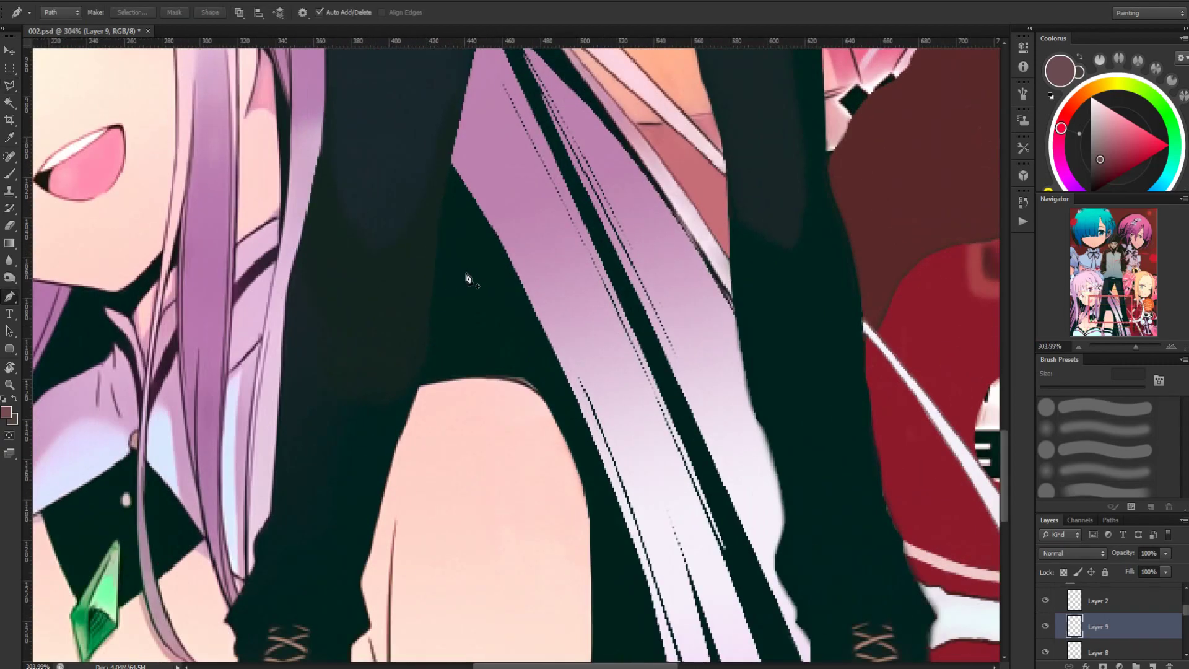
{"action": "left_click", "coordinate": [452, 169]}
{"action": "scroll", "coordinate": [625, 373], "scroll_direction": "down", "scroll_amount": 3}
{"action": "scroll", "coordinate": [645, 574], "scroll_direction": "down", "scroll_amount": 5}
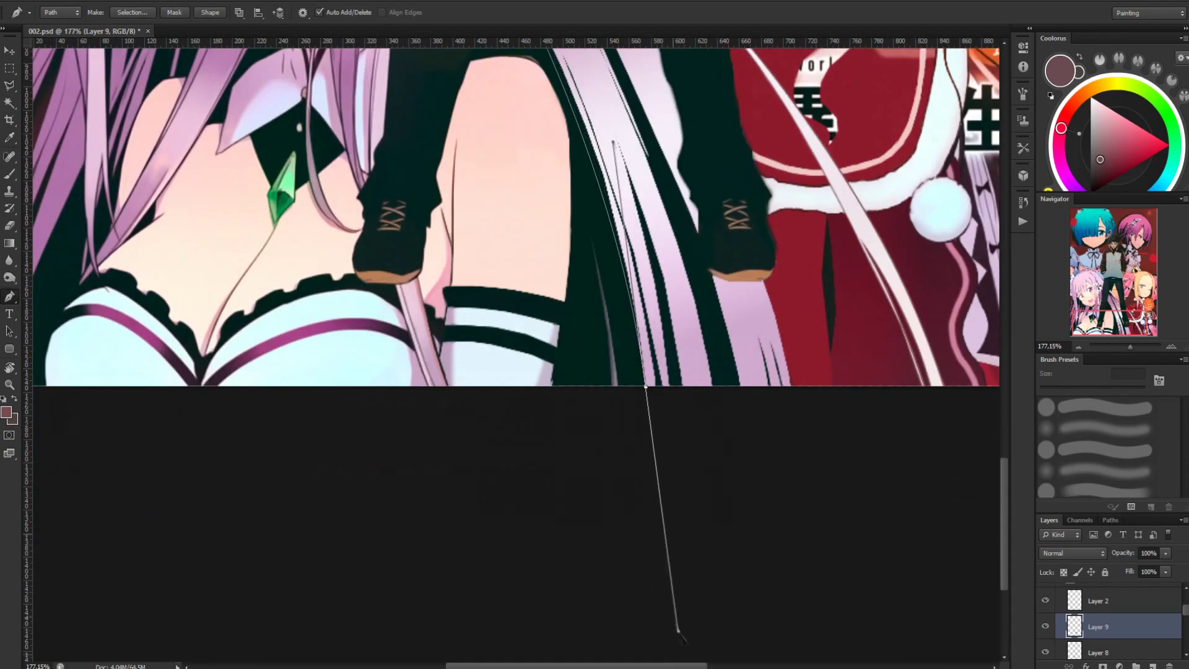
{"action": "scroll", "coordinate": [672, 616], "scroll_direction": "up", "scroll_amount": 5}
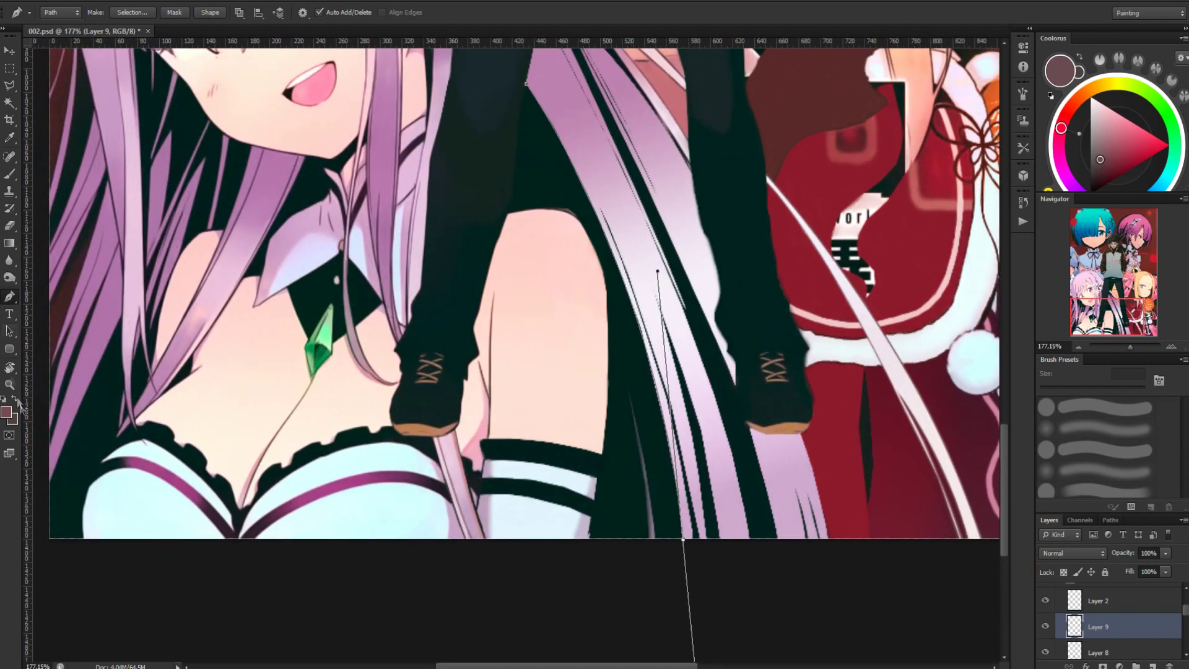
Sample the dark green beside the purple hair and stroke the hair-edge path with it
{"action": "key", "text": "b"}
{"action": "left_click", "coordinate": [553, 176], "text": "alt"}
{"action": "left_click", "coordinate": [10, 209]}
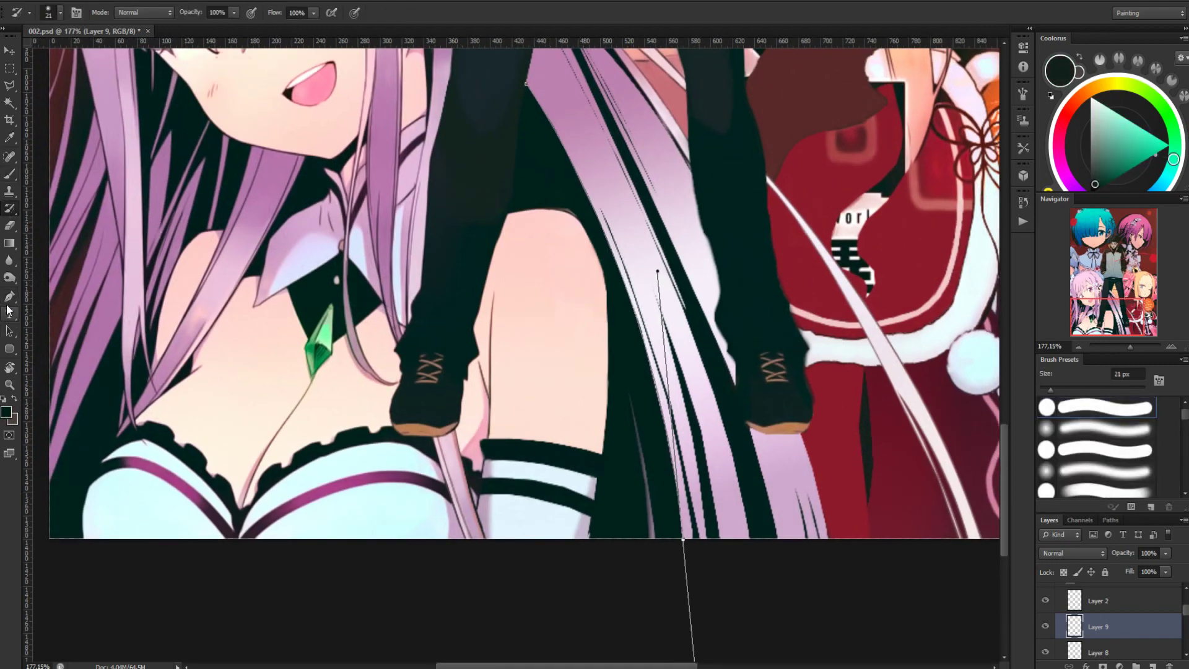
{"action": "left_click", "coordinate": [9, 296]}
{"action": "right_click", "coordinate": [625, 289]}
{"action": "left_click", "coordinate": [665, 398]}
{"action": "left_click", "coordinate": [637, 212]}
{"action": "right_click", "coordinate": [615, 258]}
{"action": "left_click", "coordinate": [640, 368]}
{"action": "left_click", "coordinate": [636, 212]}
Stroke the purple hair-edge path once more and delete the work path
{"action": "scroll", "coordinate": [638, 236], "scroll_direction": "up", "scroll_amount": 4}
{"action": "scroll", "coordinate": [641, 279], "scroll_direction": "up", "scroll_amount": 2}
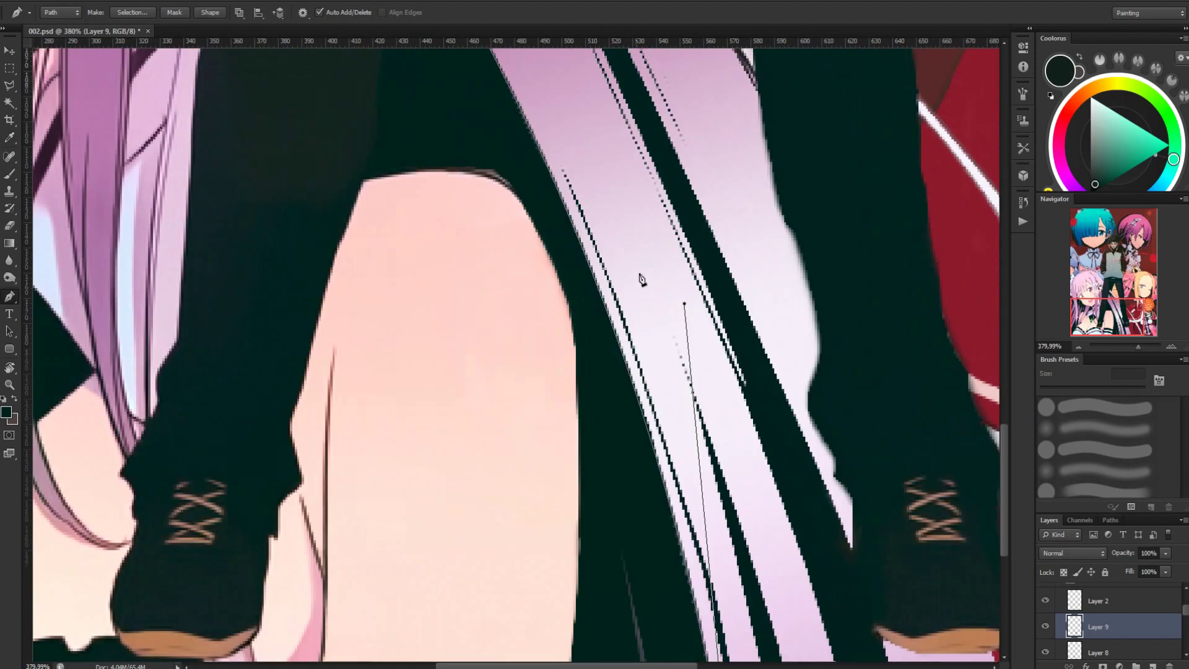
{"action": "right_click", "coordinate": [644, 377]}
{"action": "left_click", "coordinate": [673, 161]}
{"action": "left_click", "coordinate": [628, 217]}
{"action": "left_click", "coordinate": [1047, 628]}
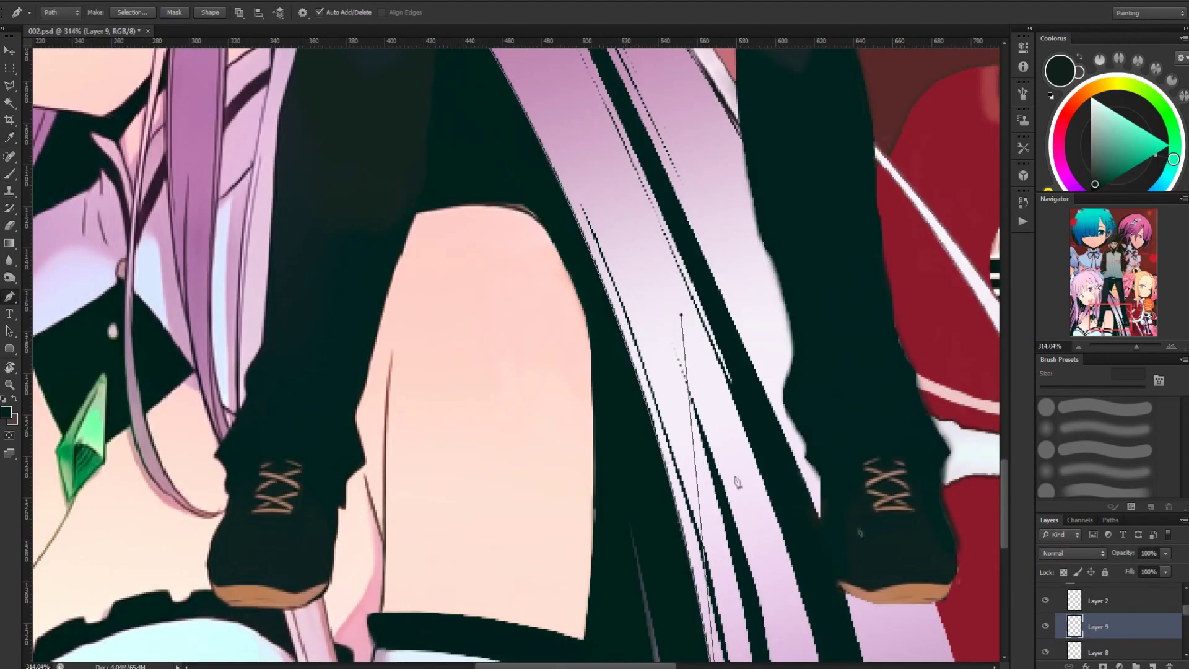
{"action": "scroll", "coordinate": [651, 432], "scroll_direction": "down", "scroll_amount": 3}
{"action": "left_click", "coordinate": [1110, 520]}
{"action": "key", "text": "Delete"}
{"action": "scroll", "coordinate": [712, 494], "scroll_direction": "down", "scroll_amount": 4}
{"action": "scroll", "coordinate": [711, 493], "scroll_direction": "up", "scroll_amount": 4}
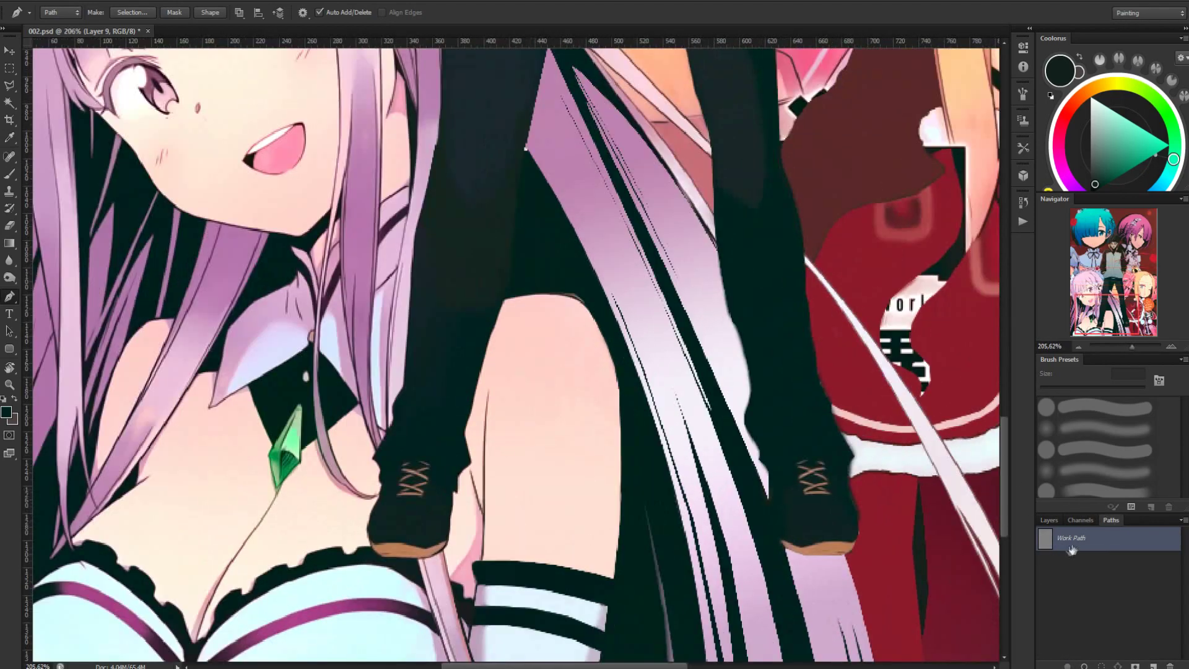
{"action": "left_click_drag", "start_coordinate": [1072, 550], "coordinate": [1170, 665]}
Draw a path around the wide dark split in the lower purple hair, reaching past the image border
{"action": "scroll", "coordinate": [644, 448], "scroll_direction": "up", "scroll_amount": 1}
{"action": "scroll", "coordinate": [645, 448], "scroll_direction": "down", "scroll_amount": 3}
{"action": "scroll", "coordinate": [735, 614], "scroll_direction": "up", "scroll_amount": 3}
{"action": "left_click", "coordinate": [733, 617]}
{"action": "left_click_drag", "start_coordinate": [657, 270], "coordinate": [598, 101]}
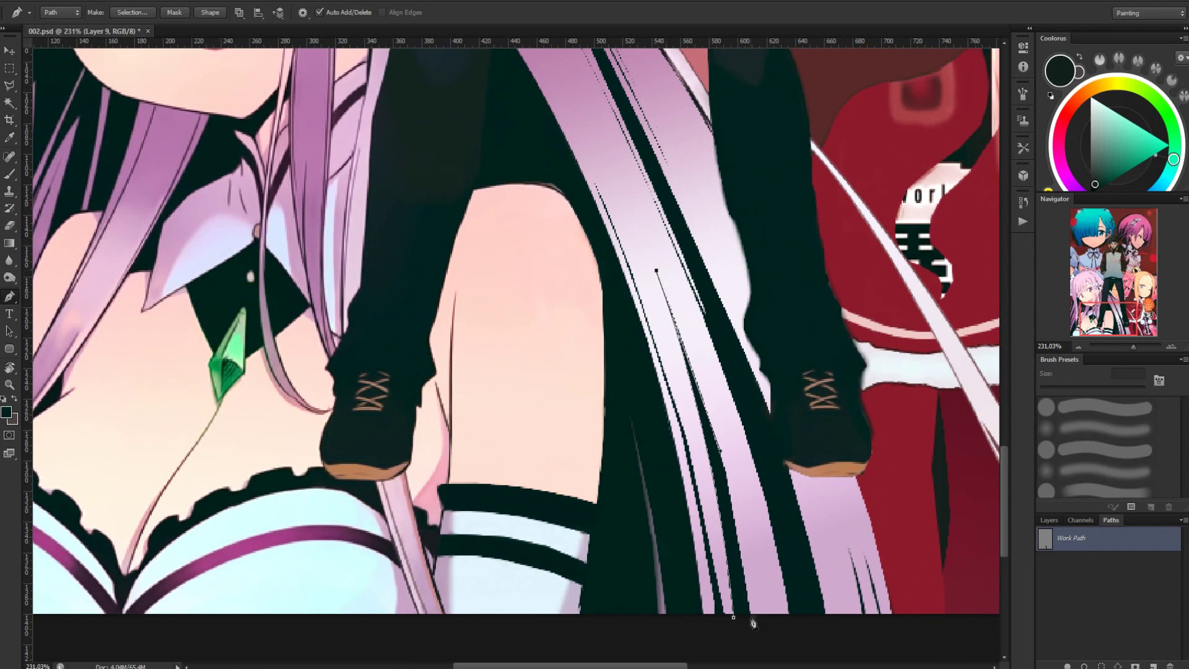
{"action": "left_click", "coordinate": [751, 618]}
Stroke the wide split's path in dark green and delete the path
{"action": "scroll", "coordinate": [755, 558], "scroll_direction": "down", "scroll_amount": 3}
{"action": "right_click", "coordinate": [721, 436]}
{"action": "right_click", "coordinate": [729, 420]}
{"action": "left_click", "coordinate": [768, 199]}
{"action": "left_click", "coordinate": [629, 221]}
{"action": "right_click", "coordinate": [713, 288]}
{"action": "left_click", "coordinate": [753, 397]}
{"action": "left_click", "coordinate": [629, 221]}
{"action": "right_click", "coordinate": [1109, 544]}
{"action": "left_click", "coordinate": [1101, 565]}
{"action": "key", "text": "b"}
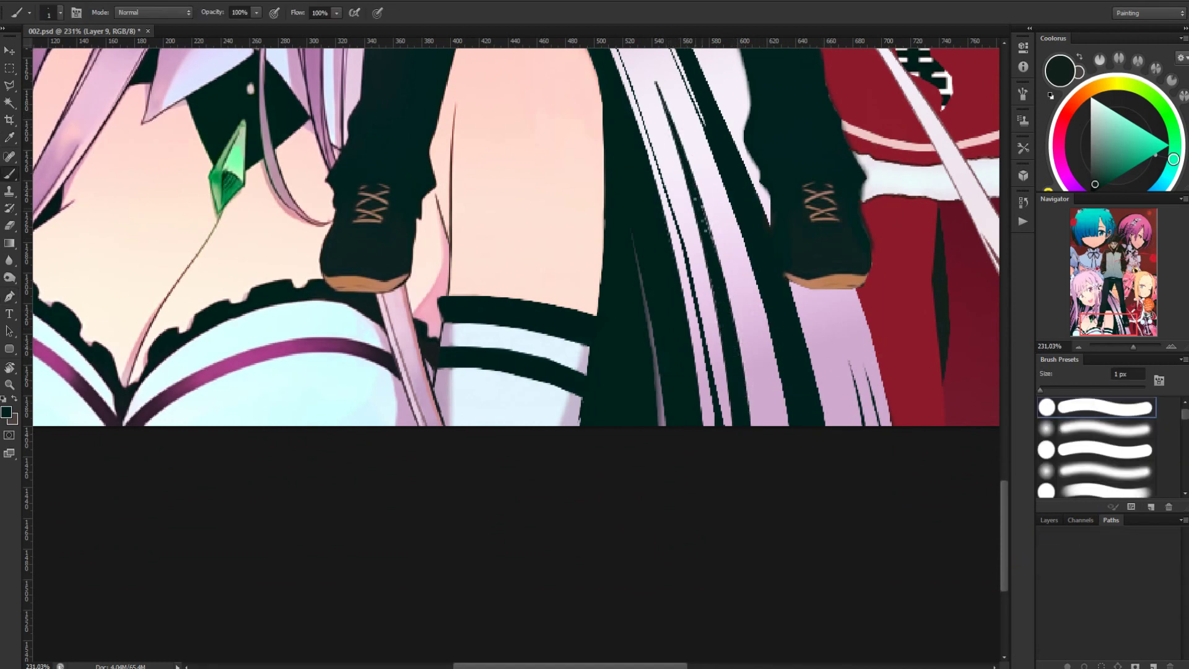
{"action": "scroll", "coordinate": [680, 177], "scroll_direction": "up", "scroll_amount": 3}
{"action": "key", "text": "e"}
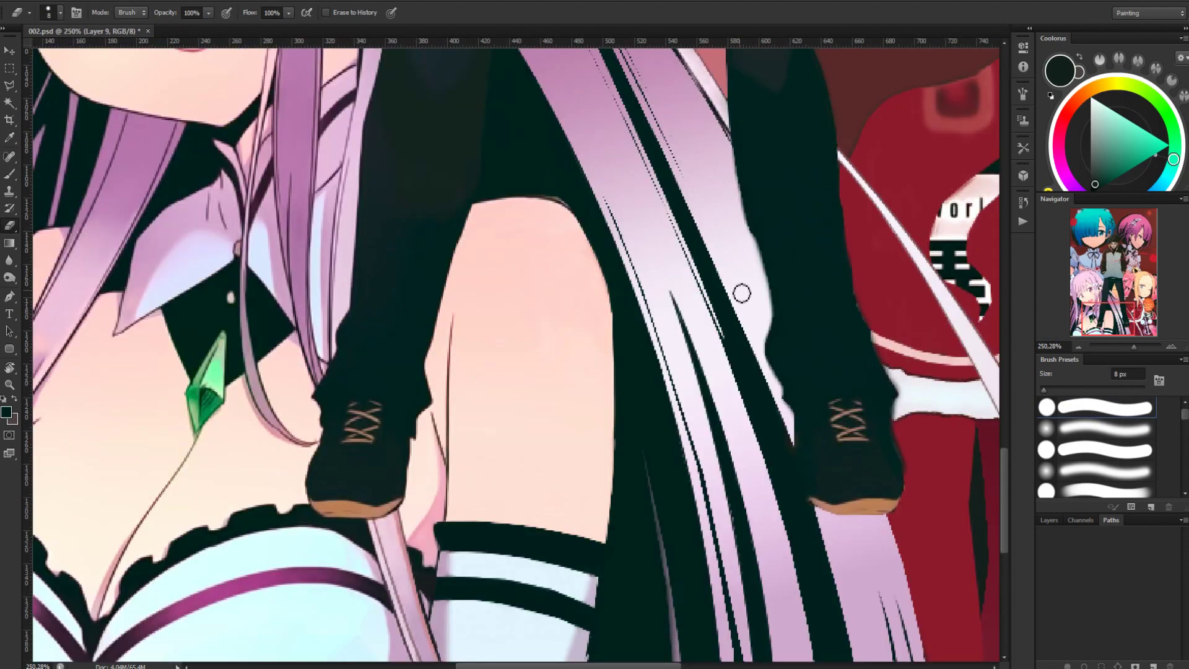
Draw a path along the long thin dark split near the purple hair's outer edge, extending below the image
{"action": "key", "text": "p"}
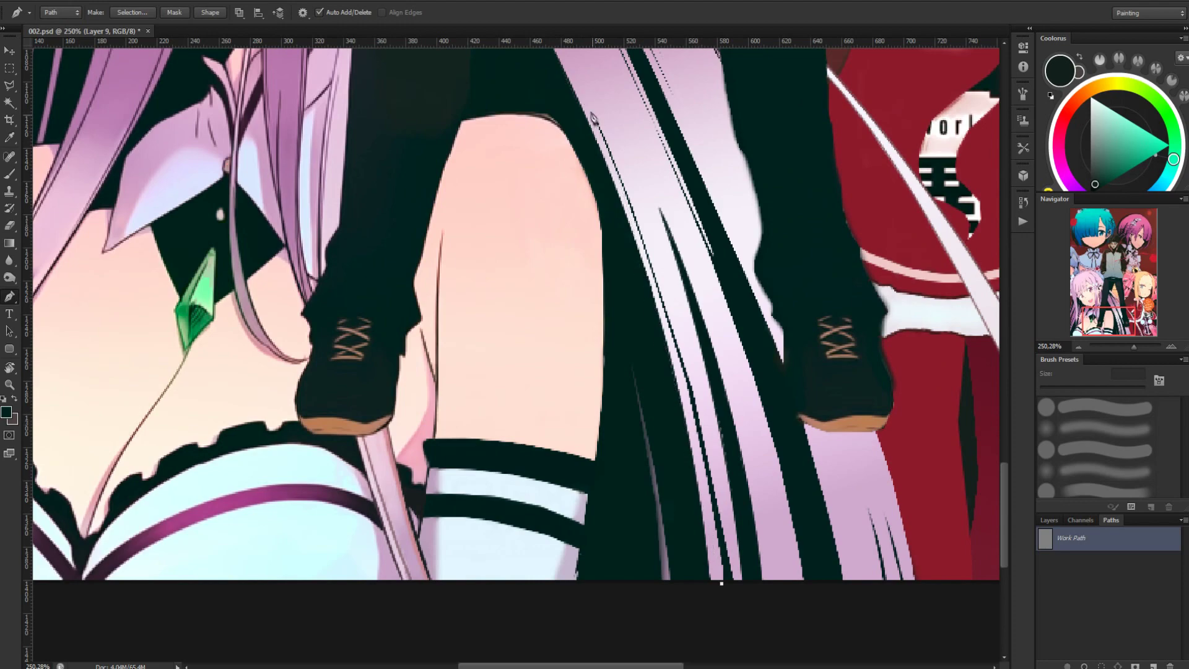
{"action": "scroll", "coordinate": [593, 119], "scroll_direction": "up", "scroll_amount": 5}
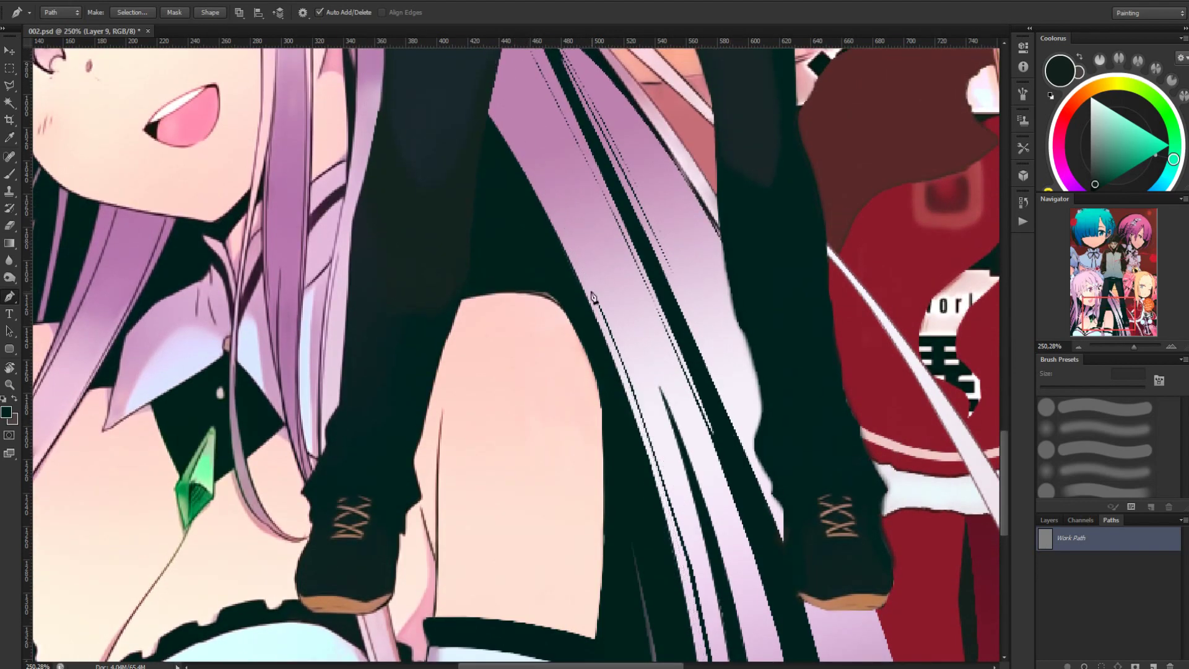
{"action": "scroll", "coordinate": [601, 307], "scroll_direction": "down", "scroll_amount": 3}
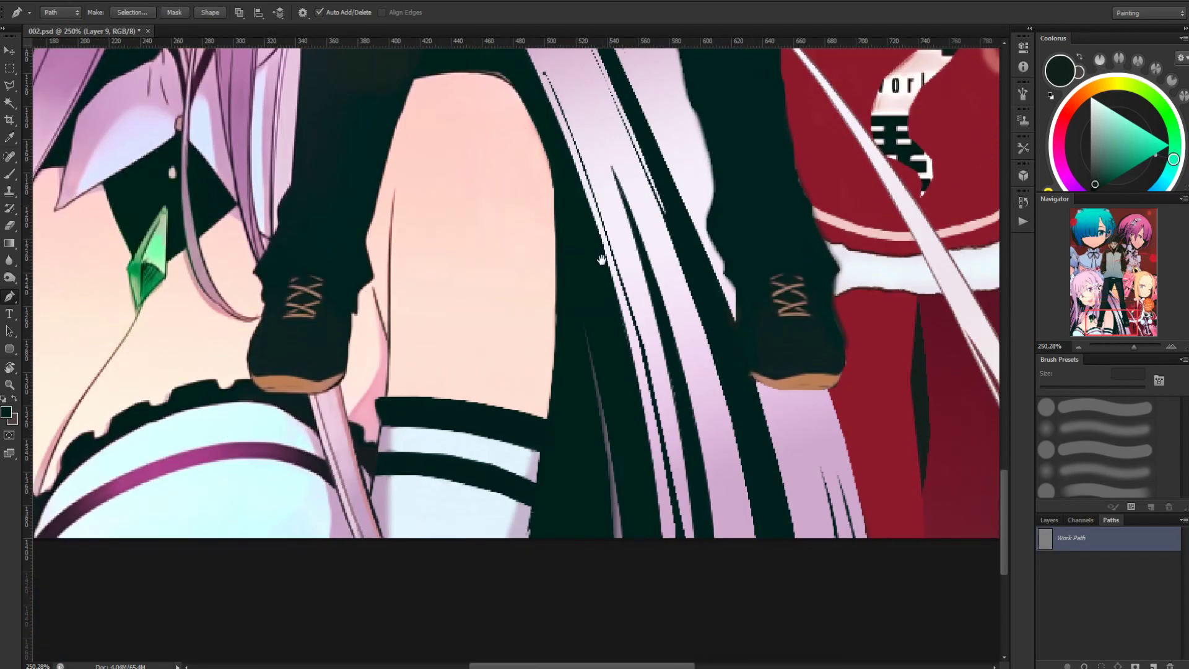
{"action": "left_click_drag", "start_coordinate": [664, 591], "coordinate": [676, 645]}
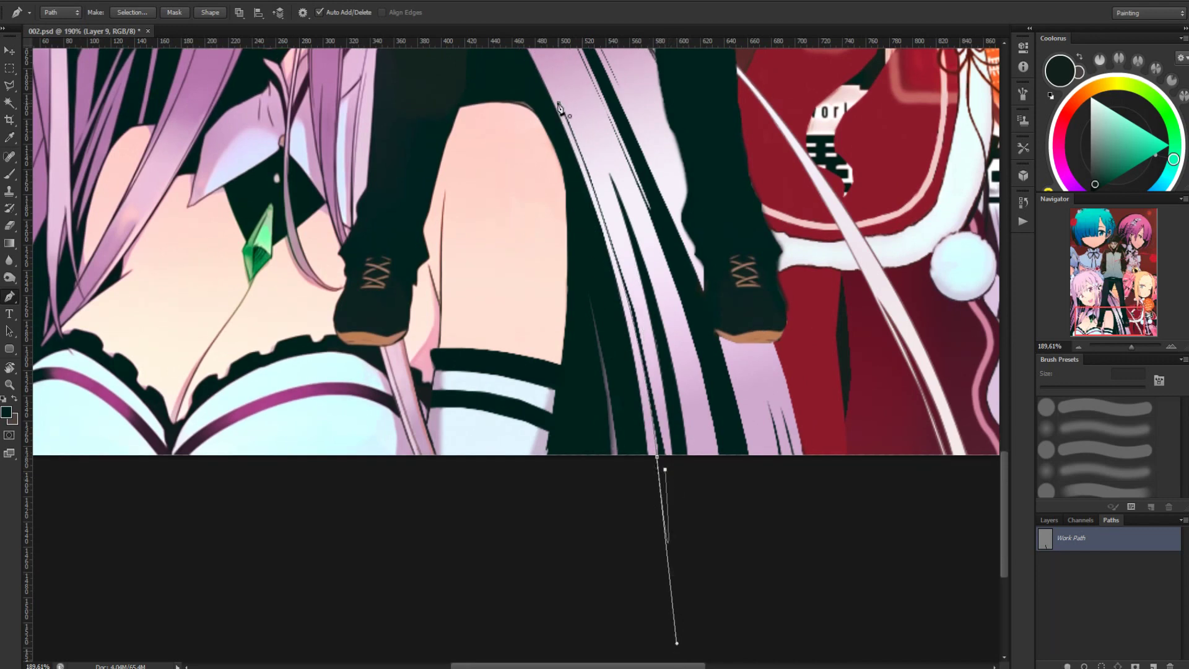
{"action": "scroll", "coordinate": [467, 58], "scroll_direction": "up", "scroll_amount": 6}
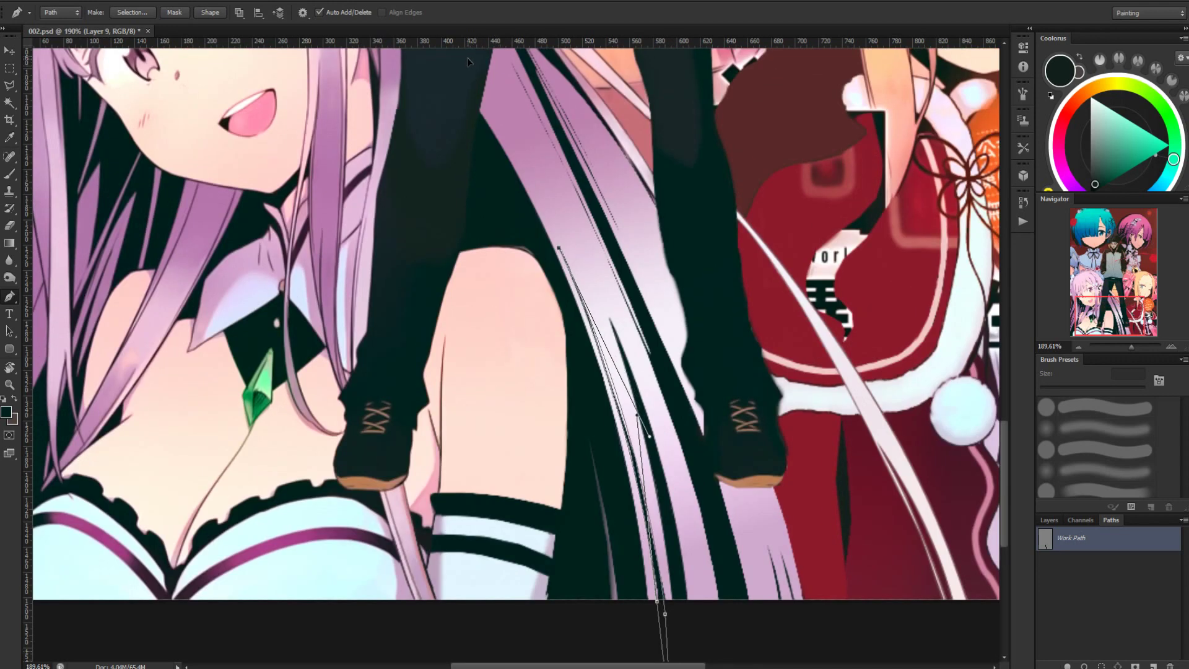
{"action": "scroll", "coordinate": [721, 515], "scroll_direction": "down", "scroll_amount": 3}
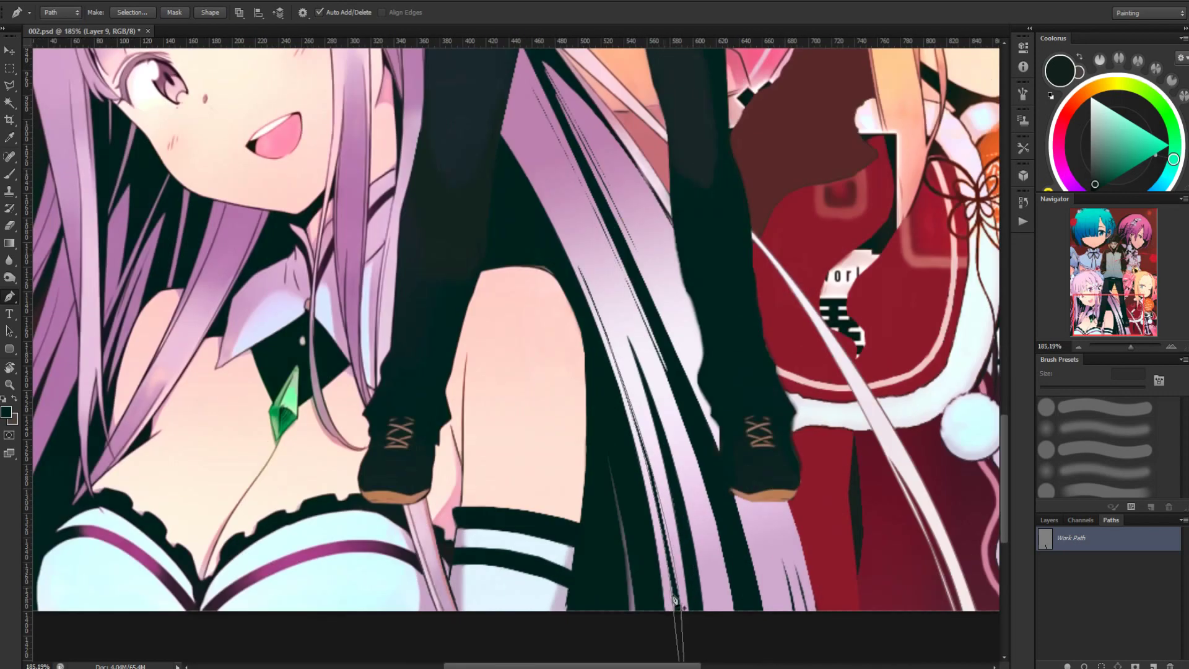
Stroke the thin split's path repeatedly in dark green on Layer 9 and delete the path
{"action": "left_click", "coordinate": [1049, 520]}
{"action": "right_click", "coordinate": [668, 233]}
{"action": "left_click", "coordinate": [703, 317]}
{"action": "left_click", "coordinate": [631, 221]}
{"action": "right_click", "coordinate": [662, 211]}
{"action": "left_click", "coordinate": [711, 323]}
{"action": "left_click", "coordinate": [631, 221]}
{"action": "right_click", "coordinate": [663, 219]}
{"action": "left_click", "coordinate": [710, 329]}
{"action": "left_click", "coordinate": [631, 222]}
{"action": "right_click", "coordinate": [659, 190]}
{"action": "left_click", "coordinate": [630, 221]}
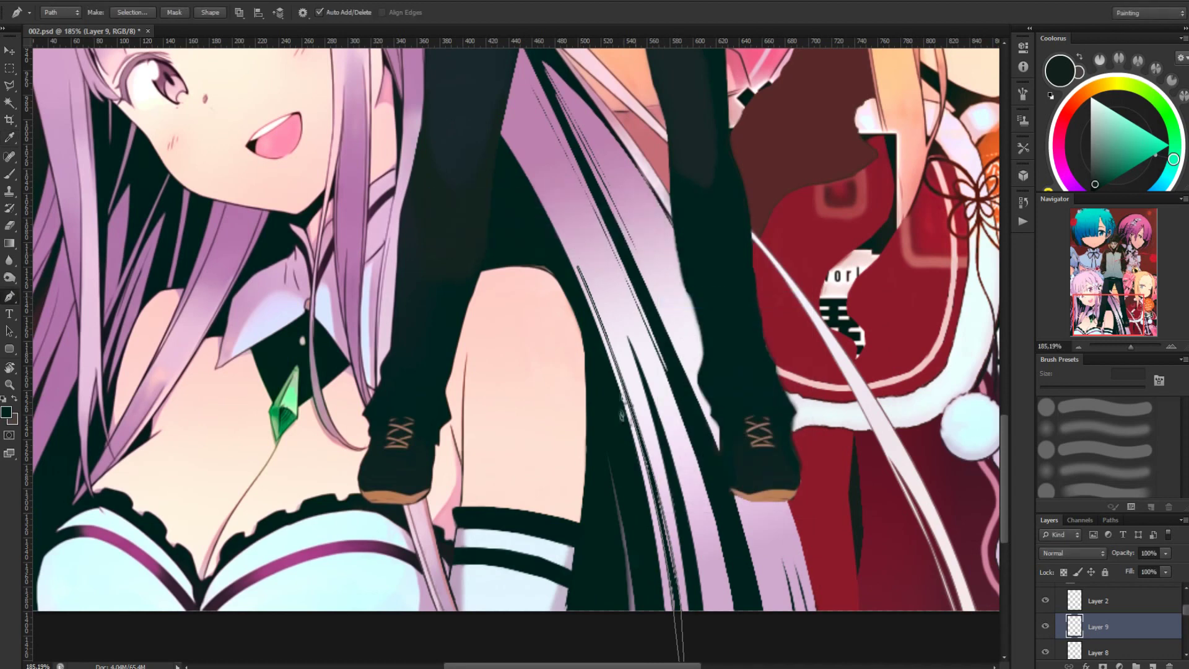
{"action": "left_click", "coordinate": [1111, 521]}
{"action": "right_click", "coordinate": [1093, 533]}
{"action": "left_click", "coordinate": [1091, 555]}
Touch up the upper tip of the thin split in the purple hair with the 1 px brush and 8 px eraser
{"action": "scroll", "coordinate": [651, 524], "scroll_direction": "up", "scroll_amount": 3}
{"action": "key", "text": "b"}
{"action": "left_click", "coordinate": [659, 464], "text": "alt"}
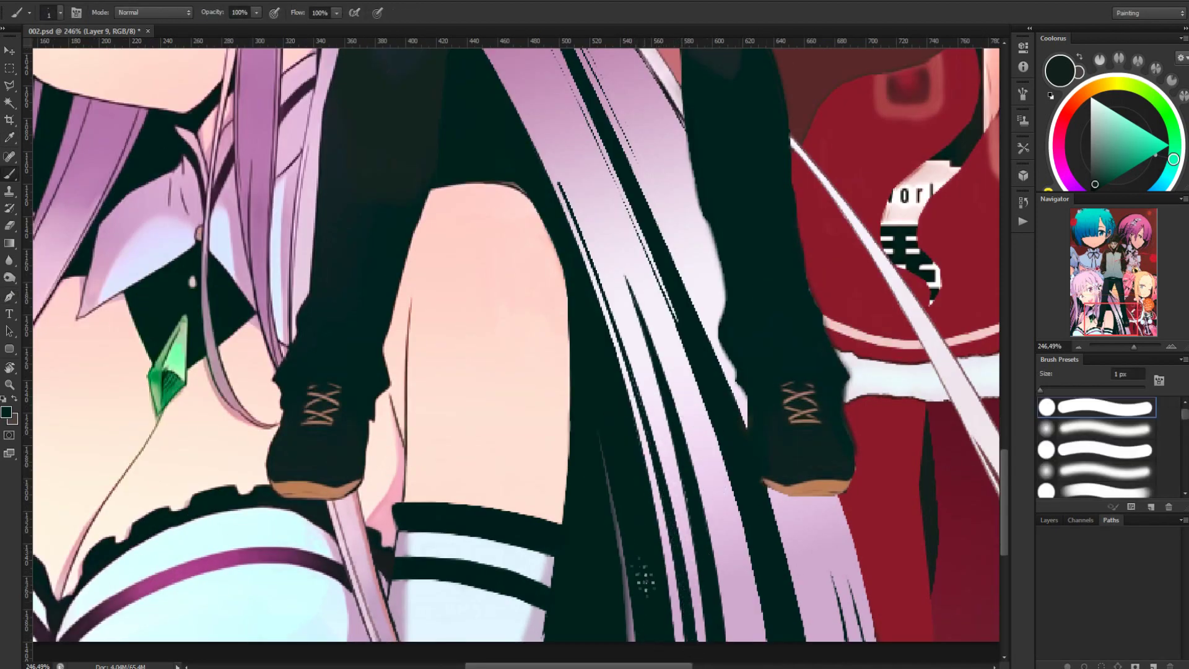
{"action": "scroll", "coordinate": [680, 503], "scroll_direction": "down", "scroll_amount": 1}
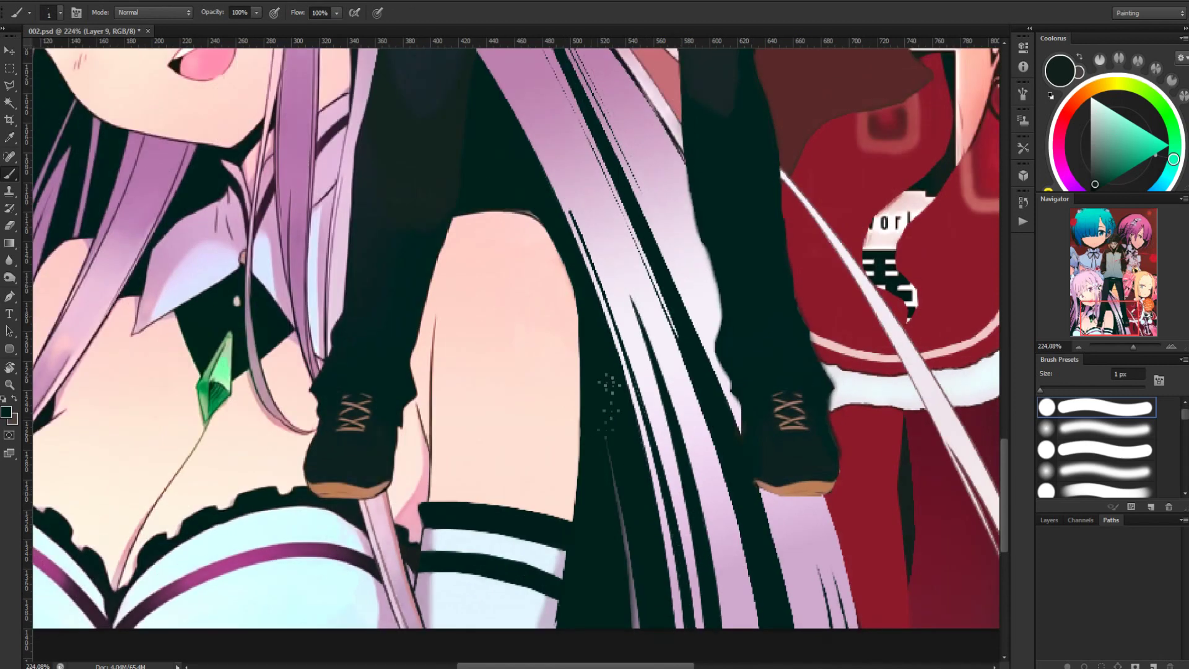
{"action": "key", "text": "e"}
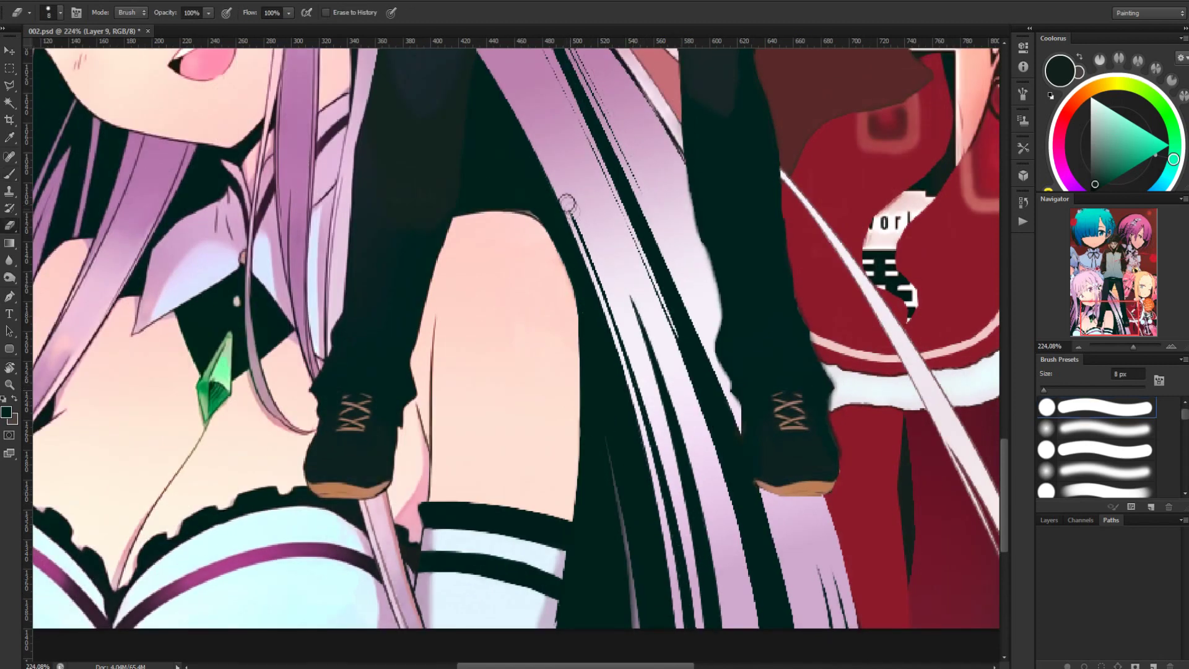
{"action": "key", "text": "b"}
{"action": "key", "text": "e"}
{"action": "key", "text": "b"}
{"action": "key", "text": "e"}
{"action": "key", "text": "b"}
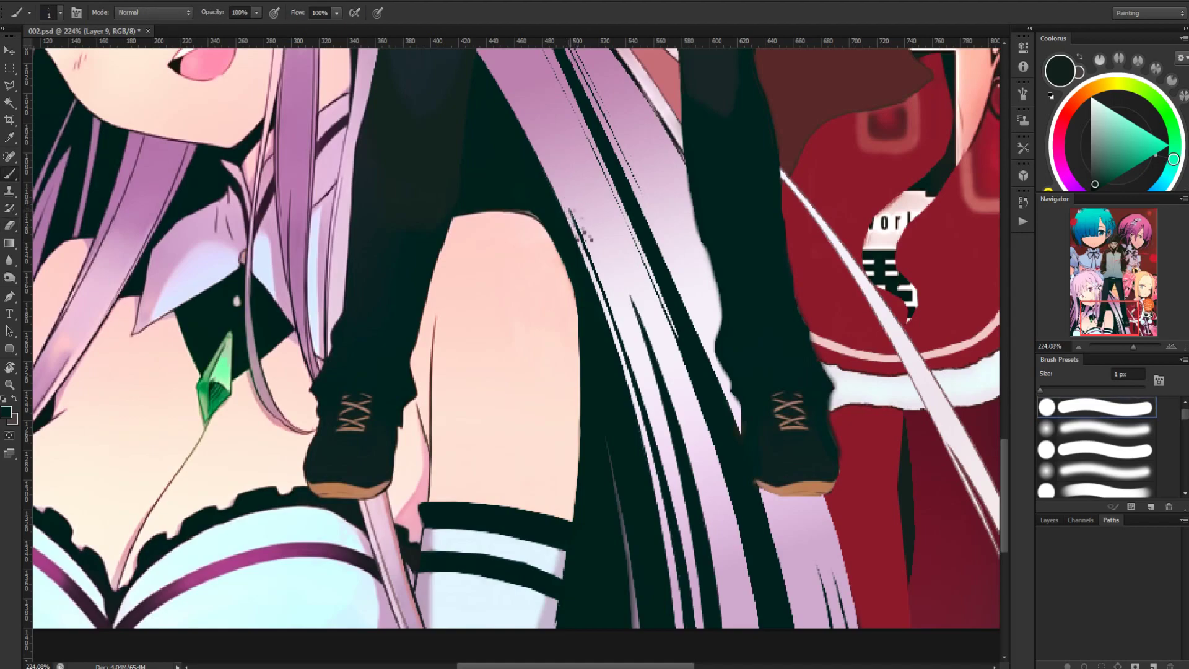
Draw a path for another thin dark split running beside the wide one in the purple hair, reaching the image's lower border
{"action": "scroll", "coordinate": [698, 87], "scroll_direction": "down", "scroll_amount": 7}
{"action": "scroll", "coordinate": [567, 624], "scroll_direction": "up", "scroll_amount": 4}
{"action": "scroll", "coordinate": [492, 432], "scroll_direction": "up", "scroll_amount": 4}
{"action": "key", "text": "p"}
{"action": "left_click_drag", "start_coordinate": [589, 573], "coordinate": [526, 372]}
{"action": "scroll", "coordinate": [545, 433], "scroll_direction": "down", "scroll_amount": 5}
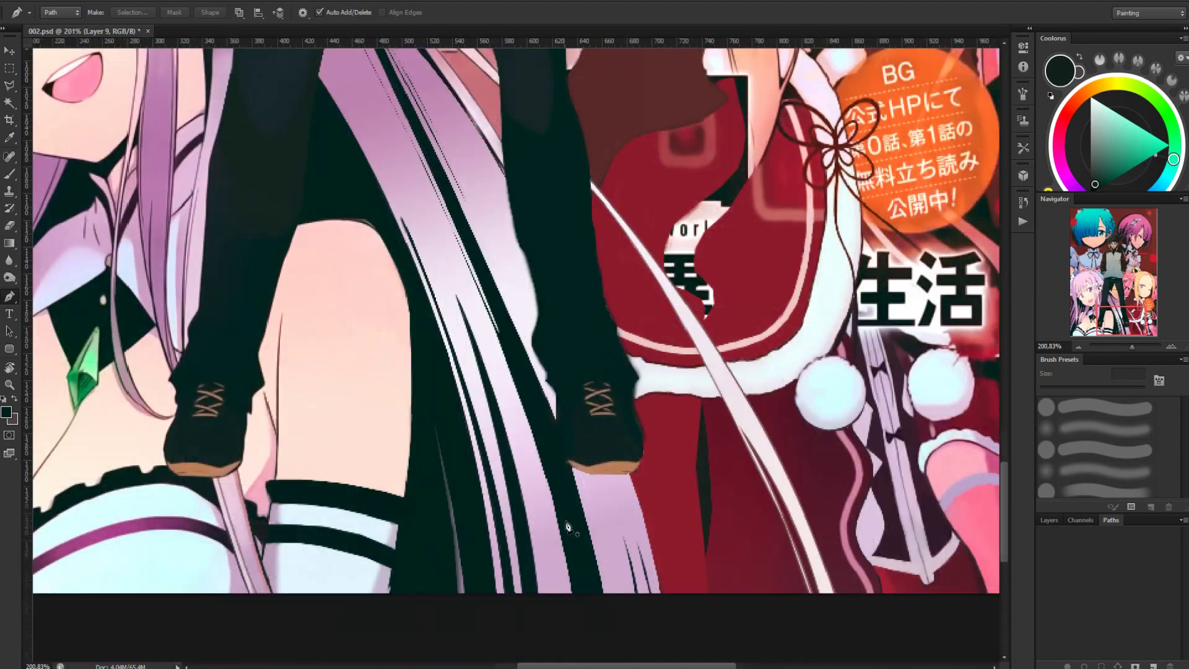
{"action": "left_click", "coordinate": [571, 581]}
{"action": "left_click_drag", "start_coordinate": [389, 111], "coordinate": [333, 72]}
{"action": "scroll", "coordinate": [334, 70], "scroll_direction": "up", "scroll_amount": 5}
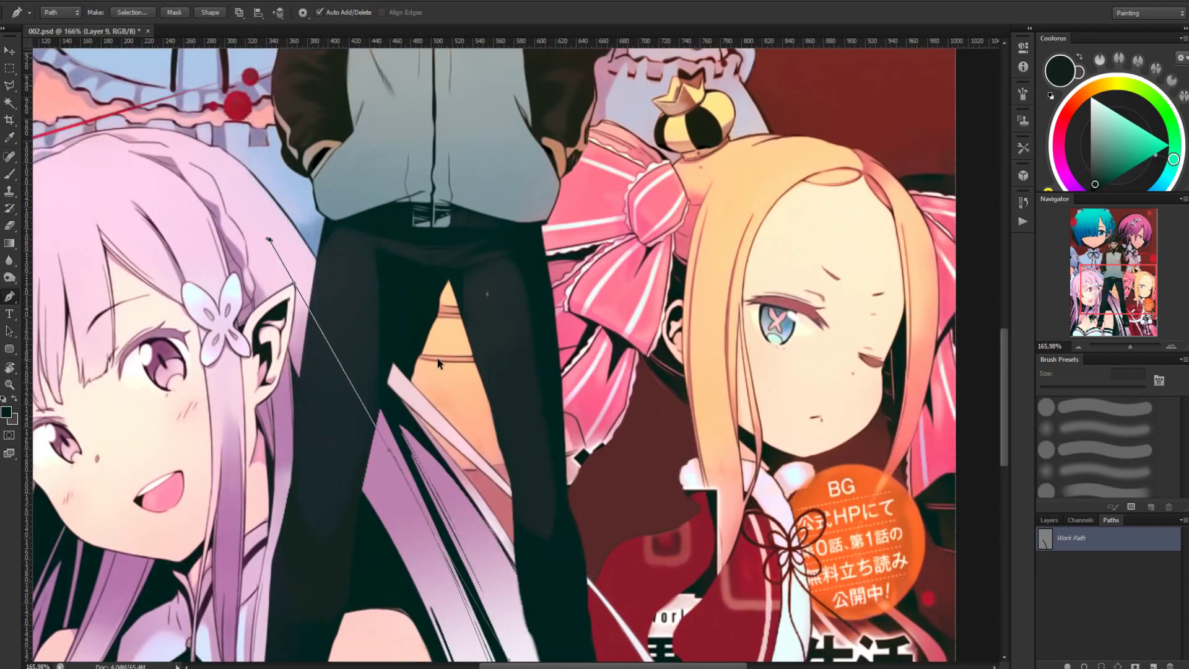
{"action": "scroll", "coordinate": [438, 364], "scroll_direction": "down", "scroll_amount": 4}
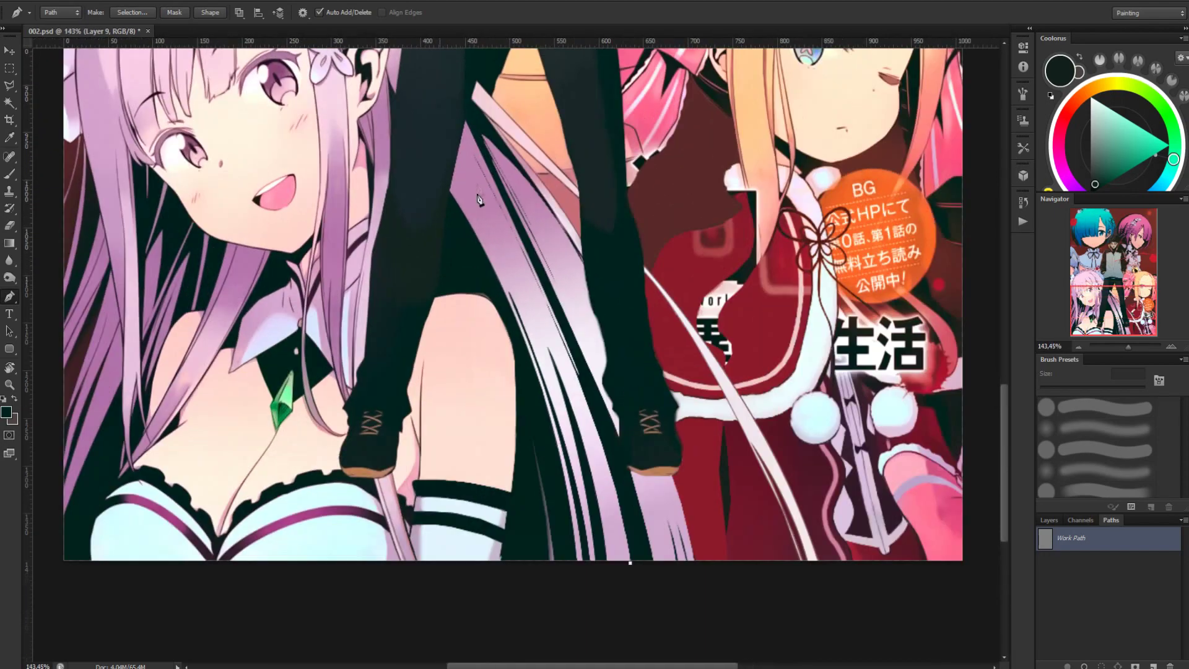
{"action": "scroll", "coordinate": [479, 199], "scroll_direction": "up", "scroll_amount": 1}
{"action": "left_click_drag", "start_coordinate": [512, 188], "coordinate": [654, 494]}
{"action": "scroll", "coordinate": [433, 106], "scroll_direction": "up", "scroll_amount": 3}
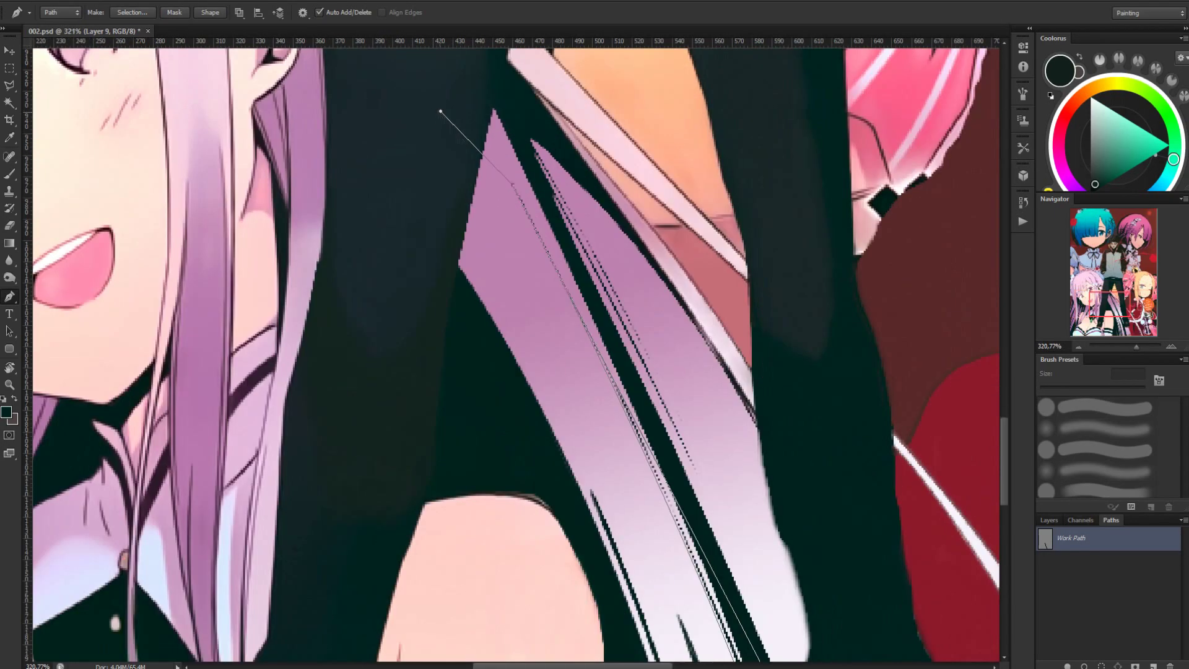
{"action": "scroll", "coordinate": [672, 348], "scroll_direction": "down", "scroll_amount": 3}
{"action": "scroll", "coordinate": [672, 348], "scroll_direction": "right", "scroll_amount": 1}
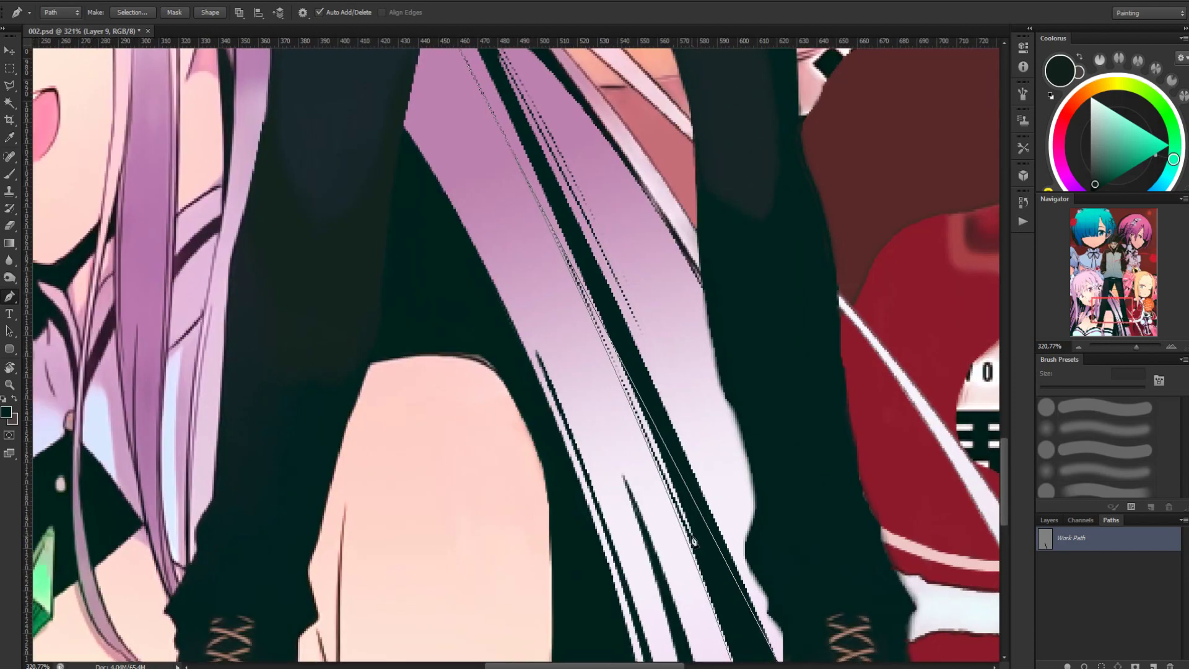
{"action": "scroll", "coordinate": [693, 541], "scroll_direction": "down", "scroll_amount": 4}
{"action": "scroll", "coordinate": [681, 483], "scroll_direction": "up", "scroll_amount": 7}
{"action": "scroll", "coordinate": [659, 394], "scroll_direction": "left", "scroll_amount": 1}
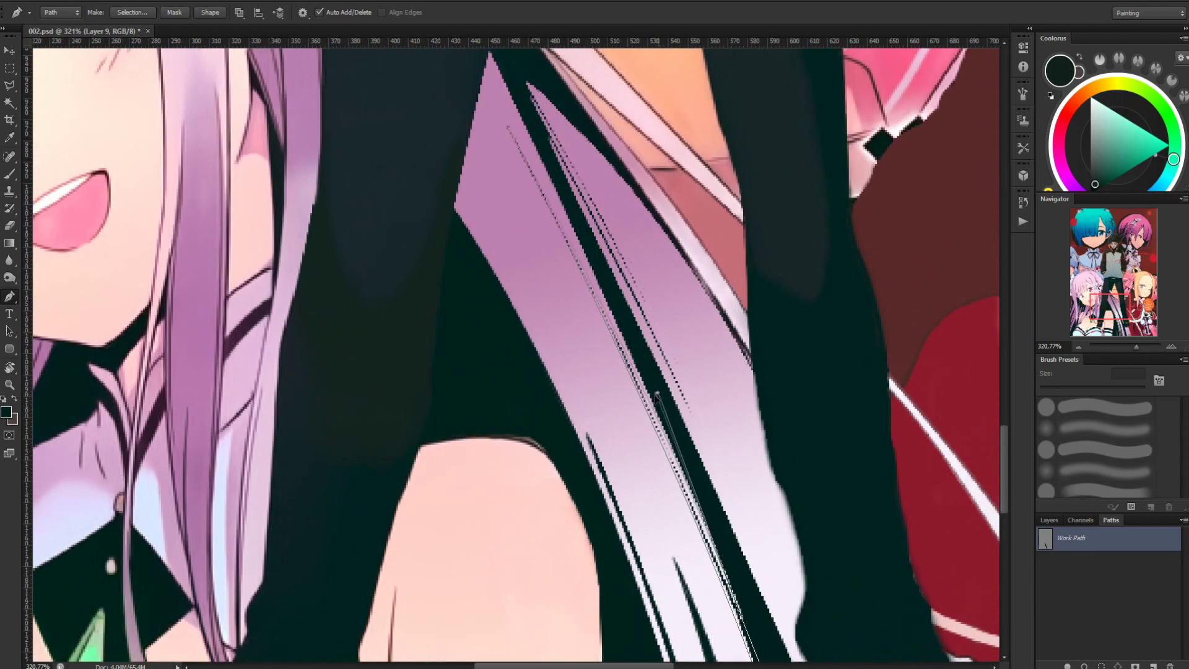
Stroke the new split's path repeatedly with the dark green brush on Layer 9 and delete the path
{"action": "right_click", "coordinate": [655, 416]}
{"action": "left_click", "coordinate": [708, 203]}
{"action": "key", "text": "Return"}
{"action": "right_click", "coordinate": [602, 311]}
{"action": "left_click", "coordinate": [653, 421]}
{"action": "key", "text": "Return"}
{"action": "right_click", "coordinate": [637, 387]}
{"action": "left_click", "coordinate": [669, 176]}
{"action": "left_click", "coordinate": [636, 221]}
{"action": "right_click", "coordinate": [1077, 534]}
{"action": "left_click", "coordinate": [1078, 558]}
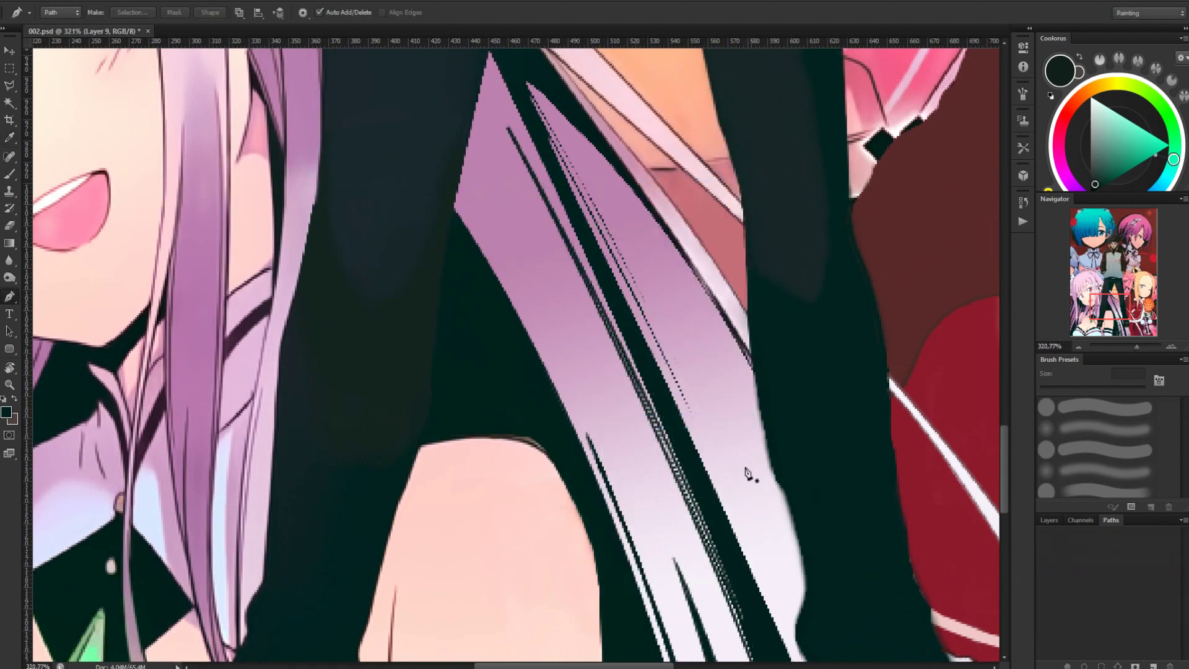
Fill the speckled gap between the new thin split and the wide split with 1 px dark green brush strokes
{"action": "scroll", "coordinate": [749, 473], "scroll_direction": "down", "scroll_amount": 1}
{"action": "key", "text": "b"}
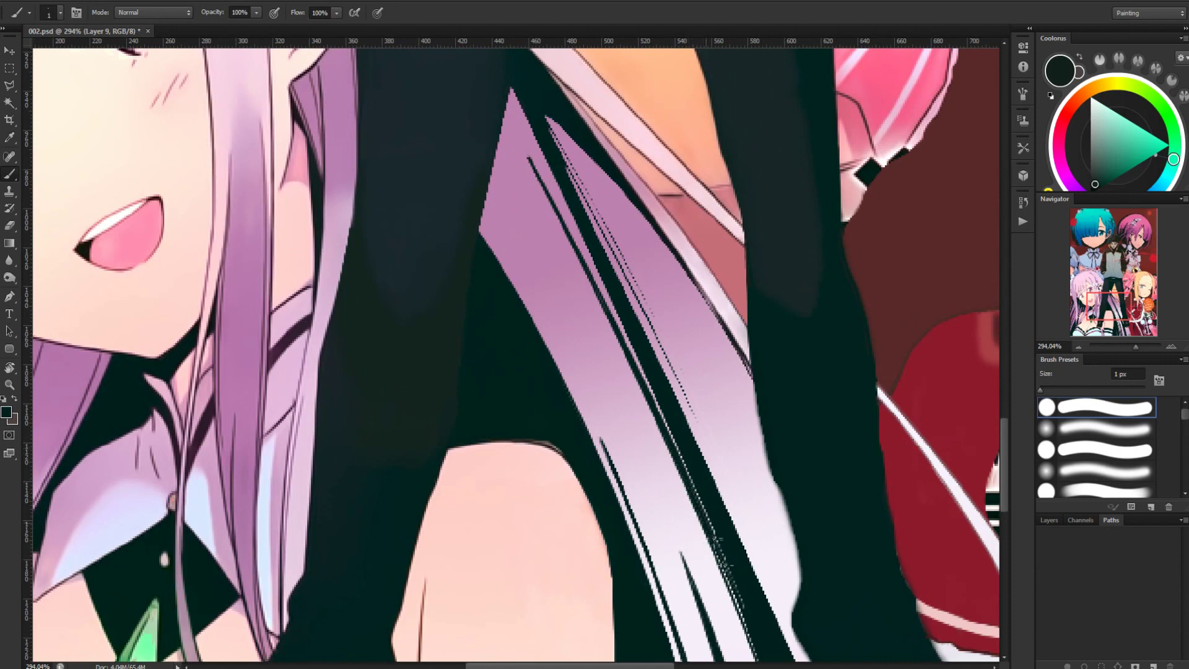
{"action": "left_click_drag", "start_coordinate": [756, 626], "coordinate": [718, 533]}
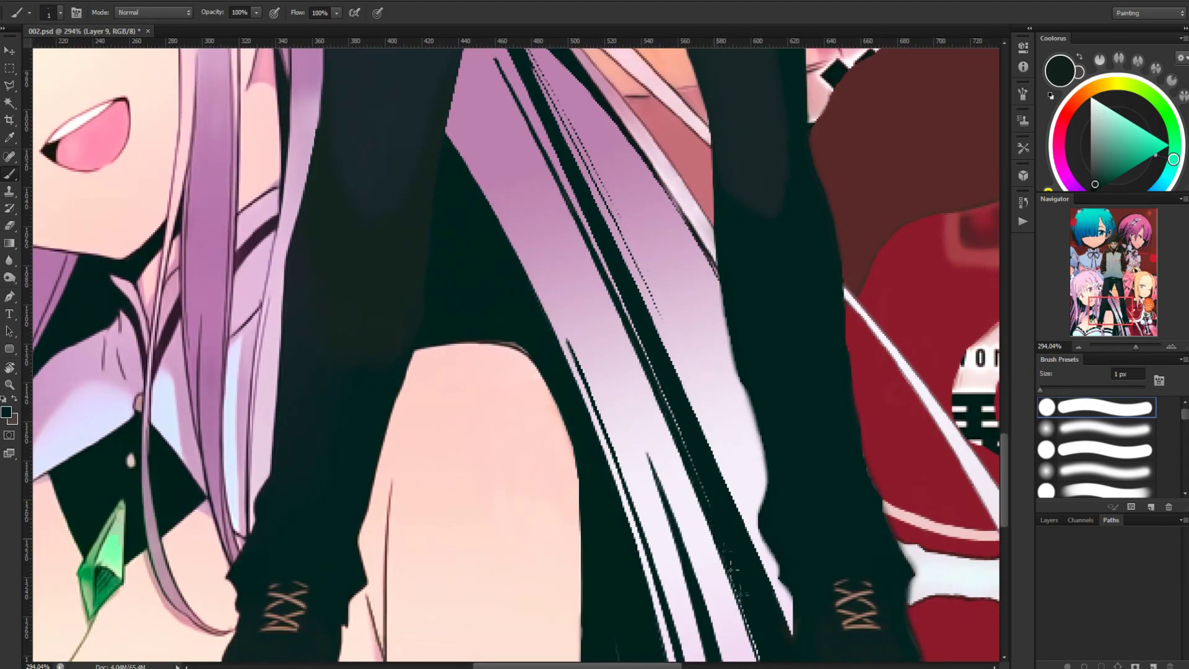
{"action": "left_click_drag", "start_coordinate": [762, 658], "coordinate": [729, 523]}
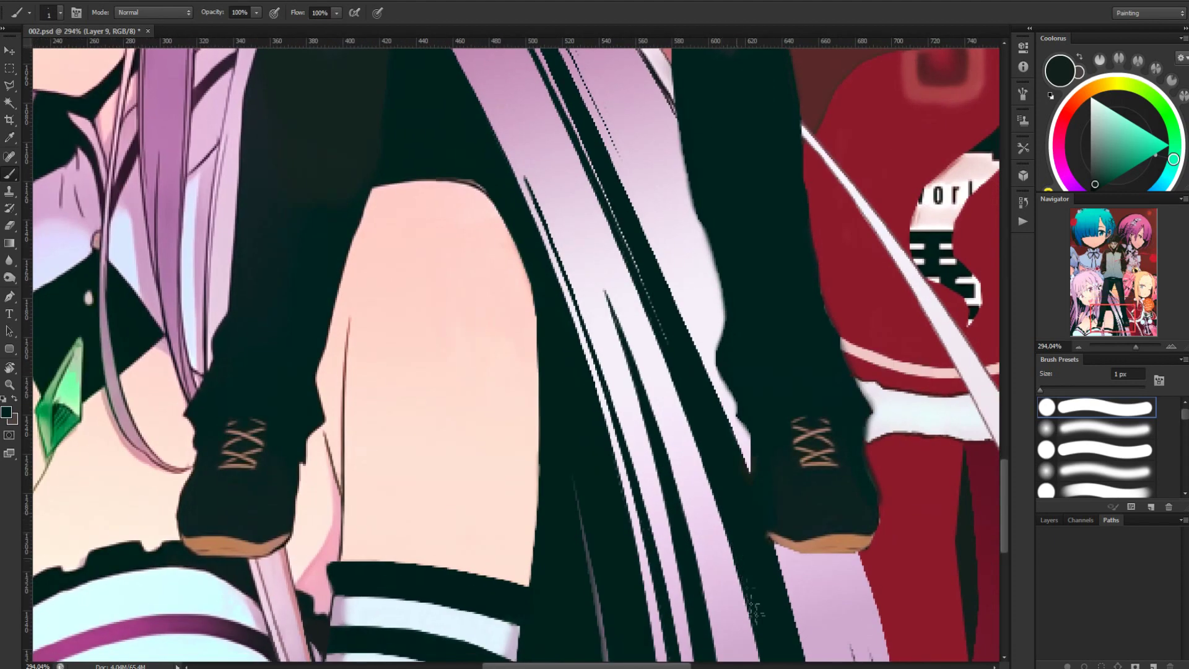
{"action": "left_click_drag", "start_coordinate": [759, 631], "coordinate": [731, 529]}
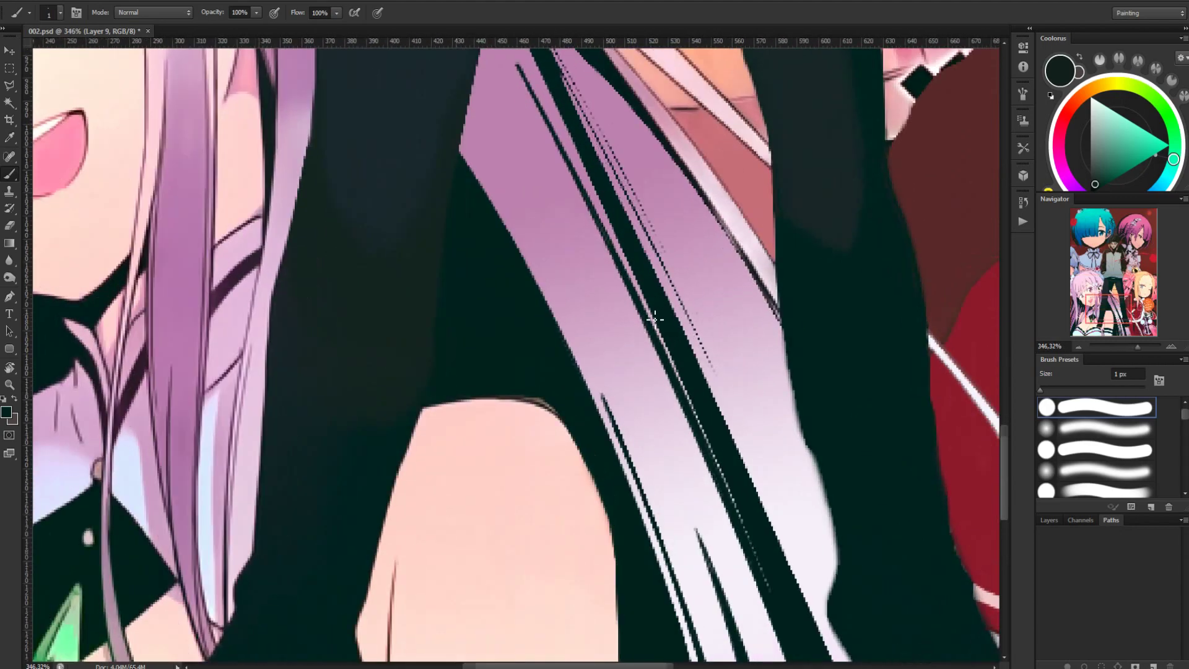
Draw a path from the purple strand's pointed tip down the wide split's edge and stroke it with the brush
{"action": "key", "text": "p"}
{"action": "scroll", "coordinate": [600, 194], "scroll_direction": "down", "scroll_amount": 3}
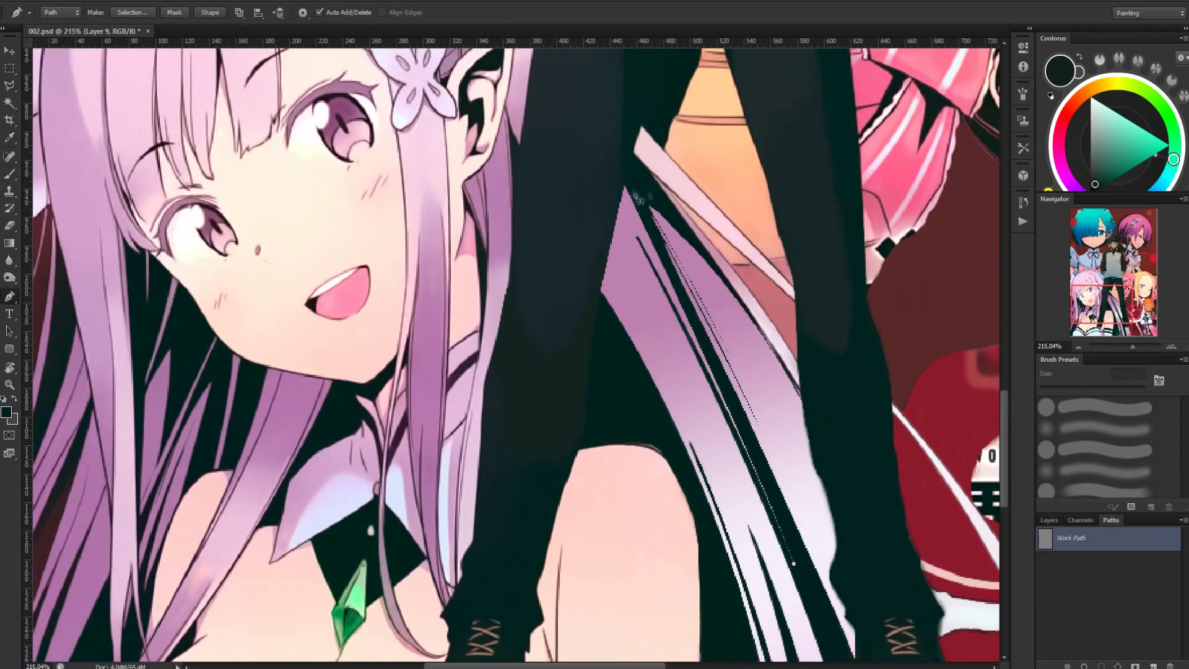
{"action": "left_click_drag", "start_coordinate": [594, 126], "coordinate": [509, 137]}
{"action": "scroll", "coordinate": [691, 418], "scroll_direction": "up", "scroll_amount": 4}
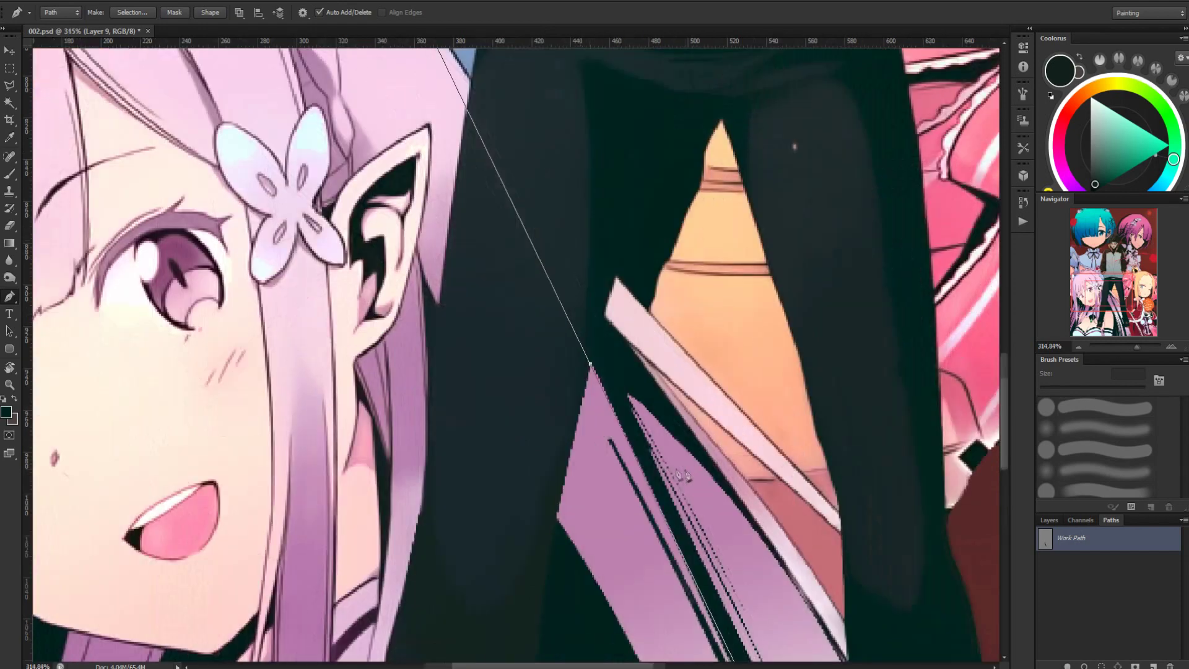
{"action": "right_click", "coordinate": [622, 137]}
{"action": "left_click", "coordinate": [663, 247]}
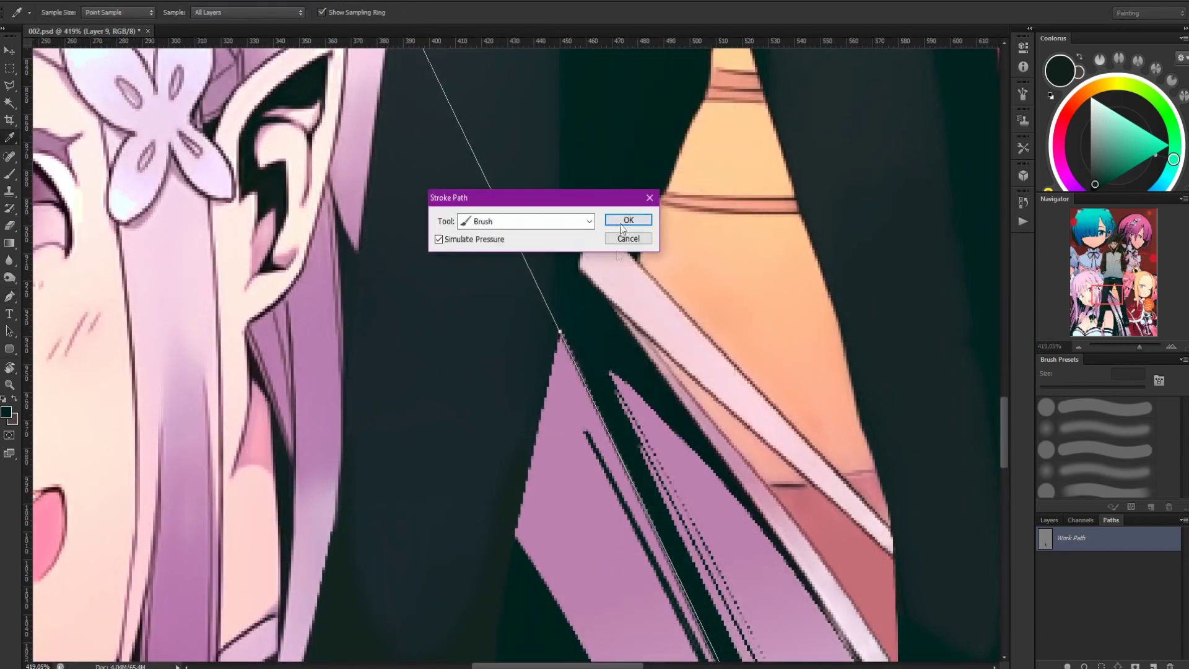
{"action": "left_click", "coordinate": [626, 221]}
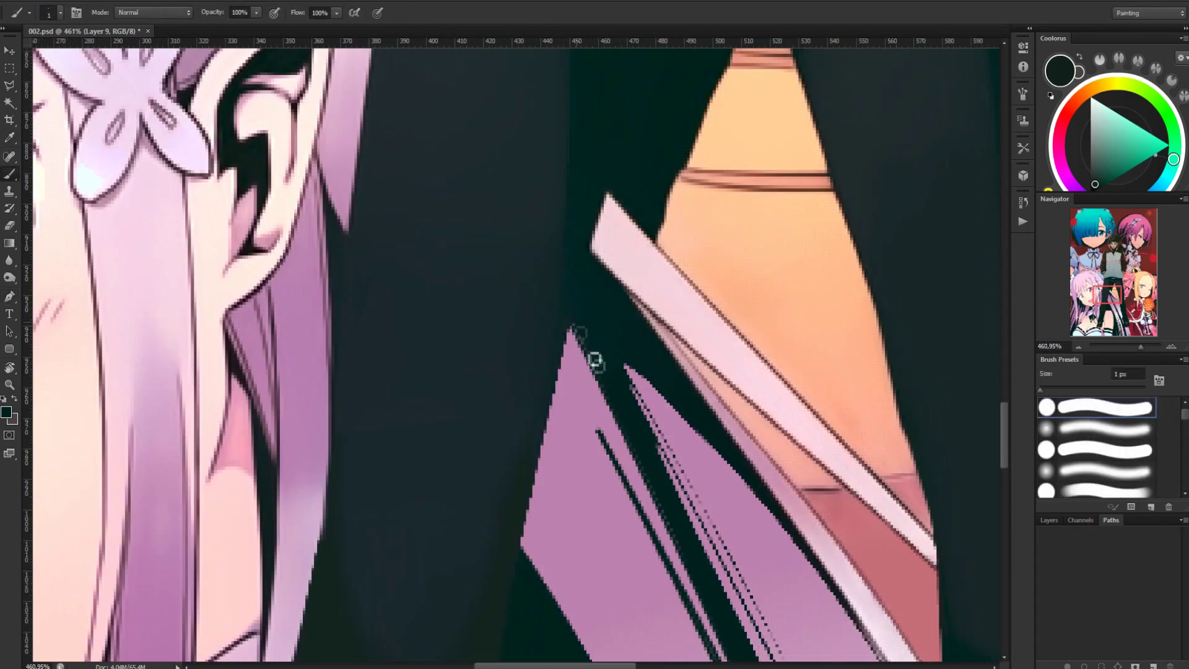
Sample the dark green and paint over the rough leftover pixels along the wide split's edge
{"action": "left_click", "coordinate": [600, 359], "text": "alt"}
{"action": "left_click_drag", "start_coordinate": [618, 409], "coordinate": [714, 594]}
{"action": "left_click_drag", "start_coordinate": [714, 595], "coordinate": [640, 419]}
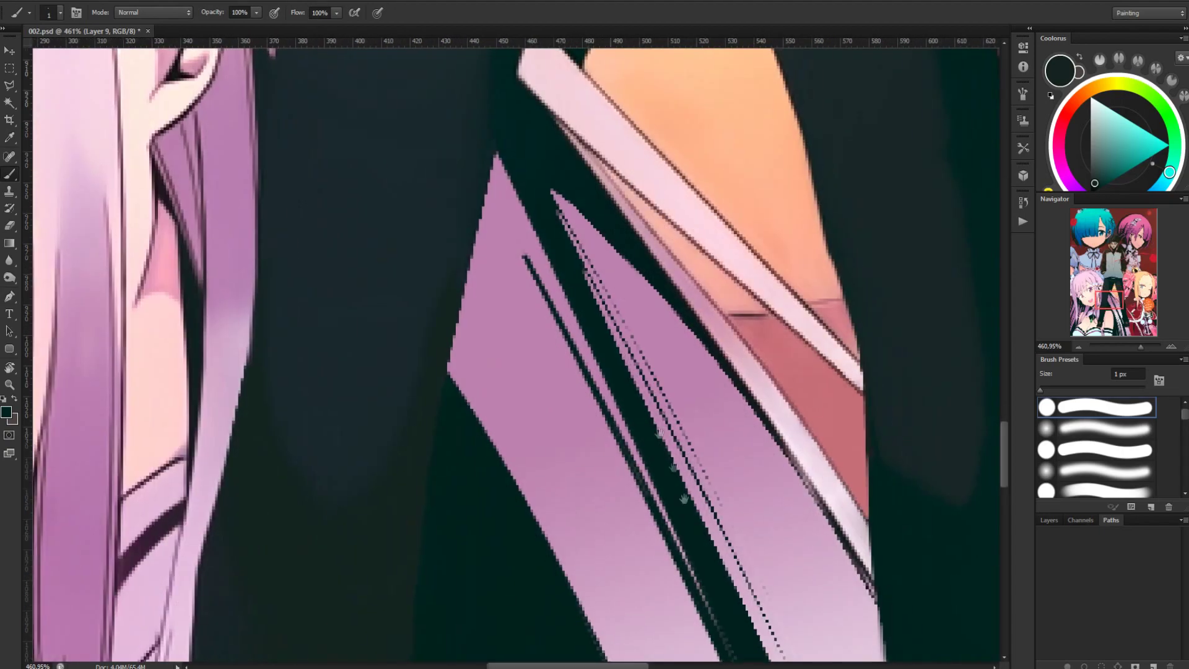
{"action": "left_click_drag", "start_coordinate": [698, 536], "coordinate": [644, 392]}
{"action": "left_click_drag", "start_coordinate": [675, 472], "coordinate": [699, 544]}
{"action": "scroll", "coordinate": [735, 629], "scroll_direction": "down", "scroll_amount": 5}
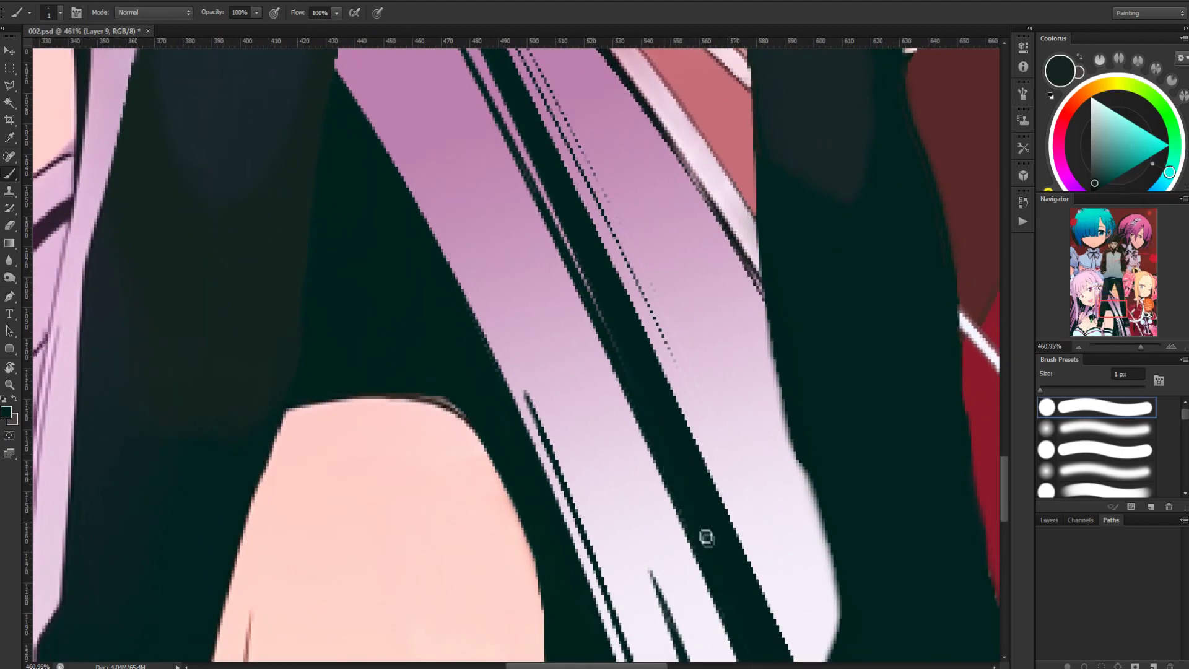
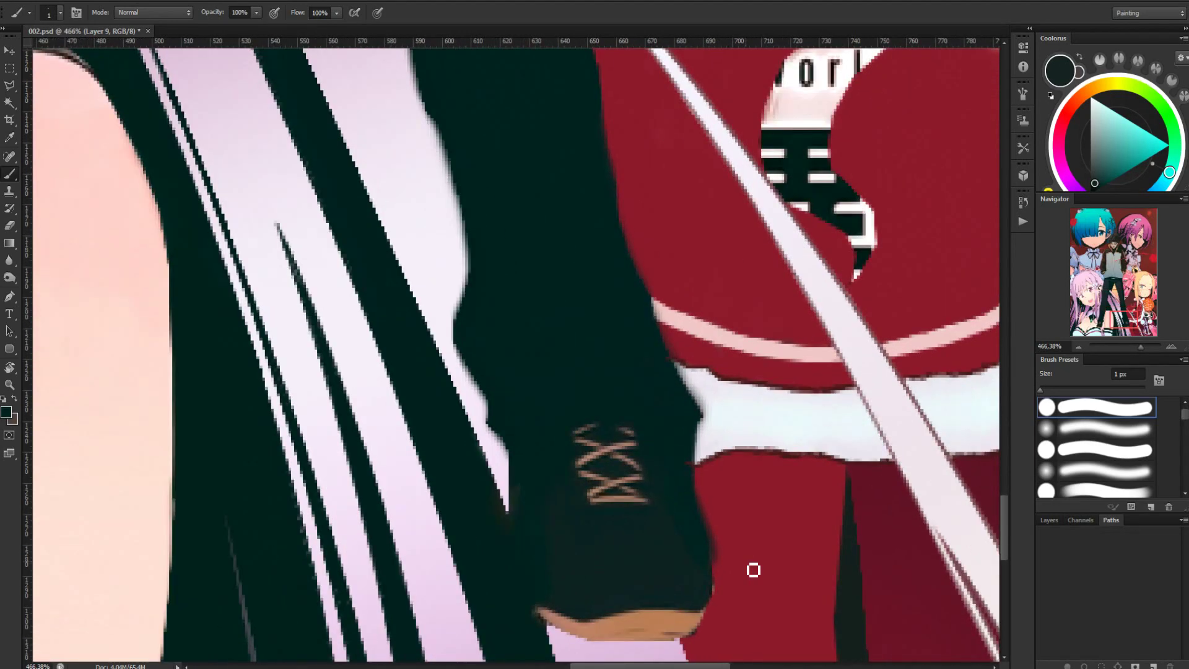
Toggle the visibility of Layer 2, Layer 9 and Layer 4 to check what each holds, and select Layer 4
{"action": "key", "text": "e"}
{"action": "left_click", "coordinate": [1049, 520]}
{"action": "left_click", "coordinate": [1045, 610]}
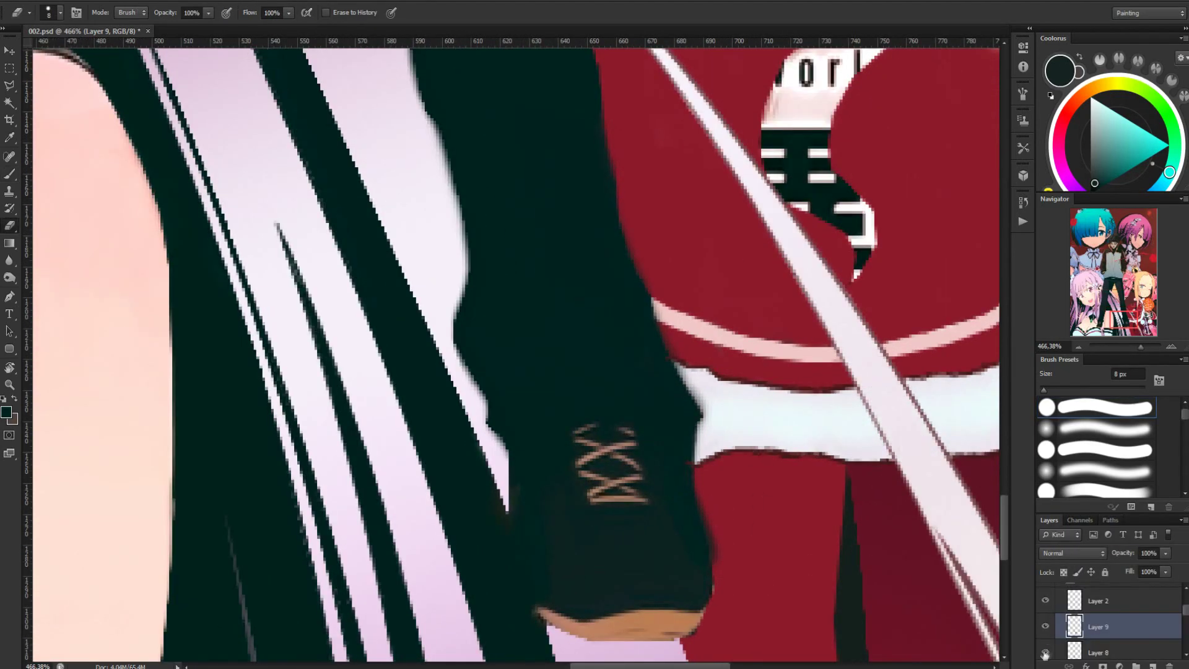
{"action": "left_click", "coordinate": [1045, 630]}
{"action": "left_click", "coordinate": [1046, 631]}
{"action": "left_click", "coordinate": [1045, 610]}
{"action": "left_click", "coordinate": [1046, 610]}
{"action": "scroll", "coordinate": [1064, 622], "scroll_direction": "down", "scroll_amount": 3}
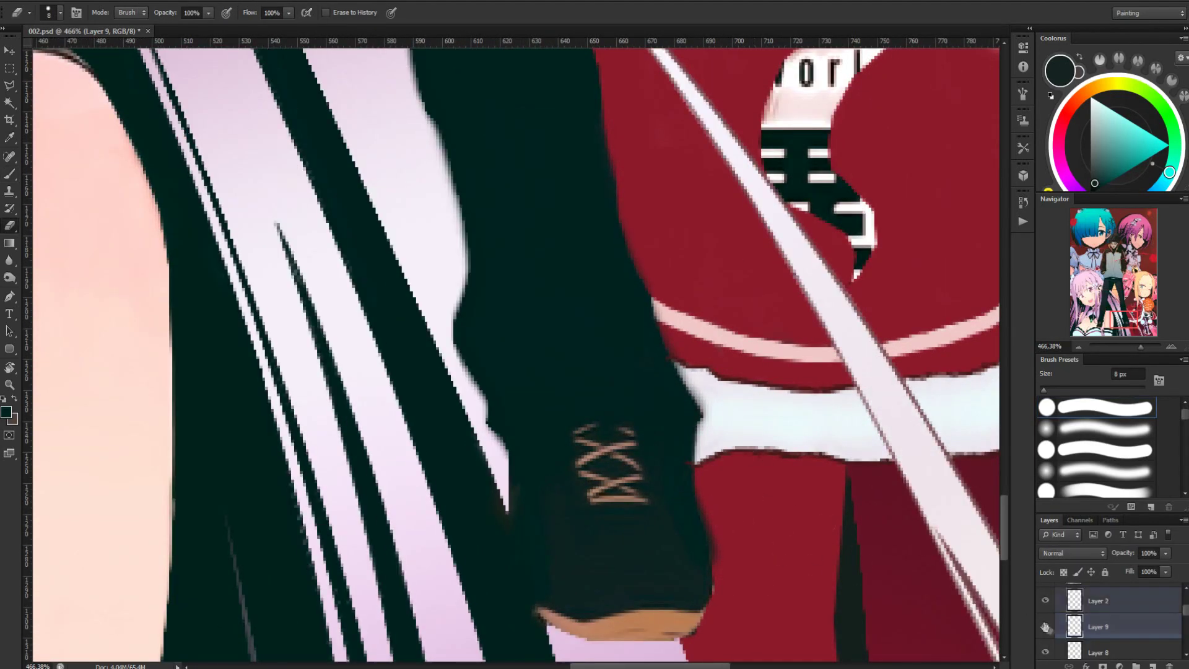
{"action": "left_click", "coordinate": [1060, 621]}
{"action": "scroll", "coordinate": [1046, 642], "scroll_direction": "down", "scroll_amount": 2}
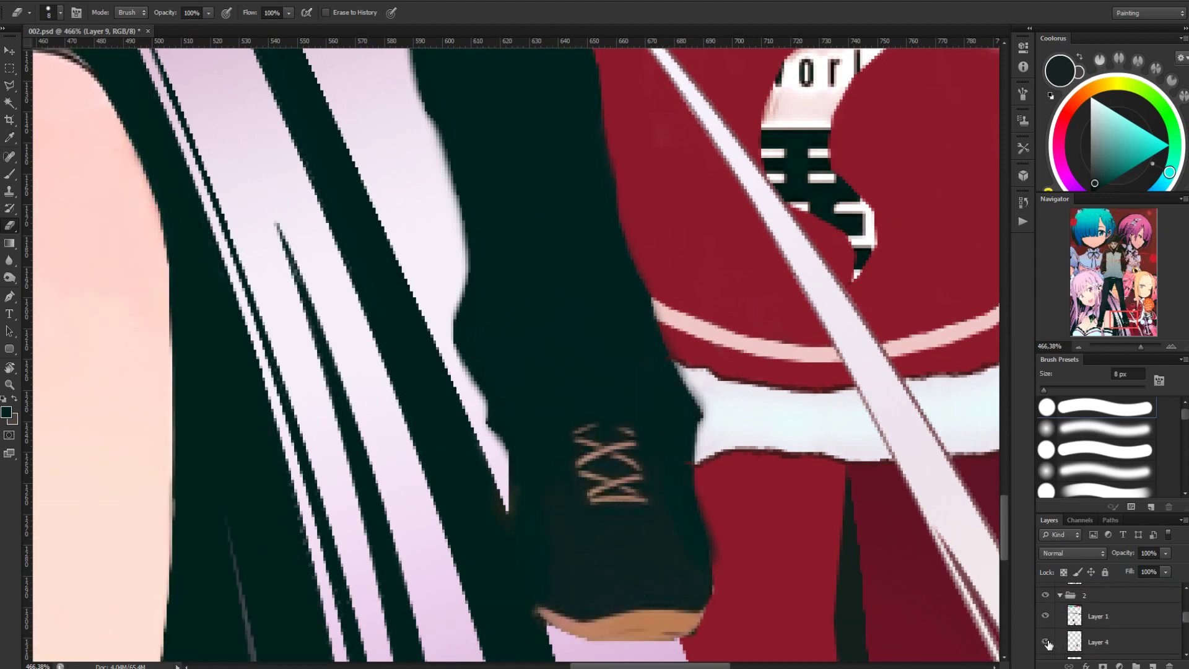
{"action": "left_click", "coordinate": [1045, 642]}
{"action": "left_click", "coordinate": [1045, 642]}
{"action": "left_click", "coordinate": [1098, 642]}
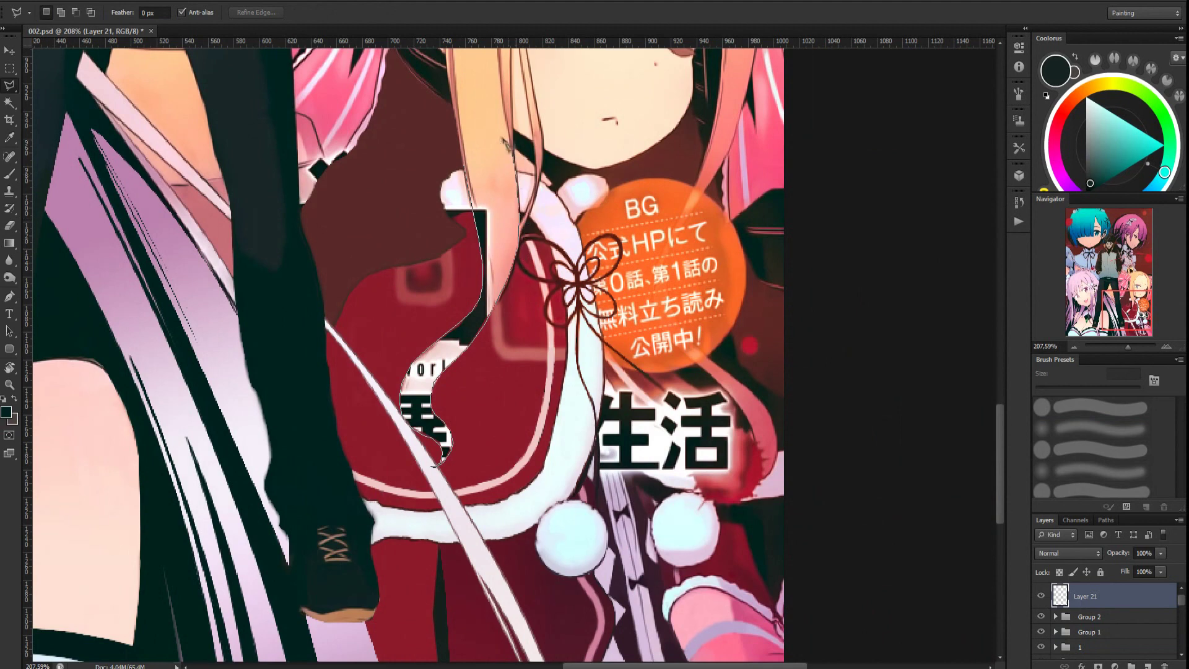
Close a lasso selection around the blonde hair strand hanging over the red cape on Layer 21
{"action": "left_click", "coordinate": [498, 135]}
{"action": "left_click", "coordinate": [466, 164]}
{"action": "key", "text": "b"}
{"action": "key", "text": "g"}
Define an orange-to-pinkish-red gradient from the hair colours, fill the selected strand with it and deselect
{"action": "left_click", "coordinate": [62, 12]}
{"action": "left_click", "coordinate": [129, 314]}
{"action": "left_click", "coordinate": [80, 179]}
{"action": "left_click", "coordinate": [484, 146]}
{"action": "left_click", "coordinate": [260, 315]}
{"action": "left_click", "coordinate": [498, 279]}
{"action": "left_click", "coordinate": [391, 315]}
{"action": "left_click", "coordinate": [776, 441]}
{"action": "left_click", "coordinate": [378, 114]}
{"action": "left_click_drag", "start_coordinate": [489, 210], "coordinate": [465, 246]}
{"action": "key", "text": "ctrl+d"}
{"action": "key", "text": "r"}
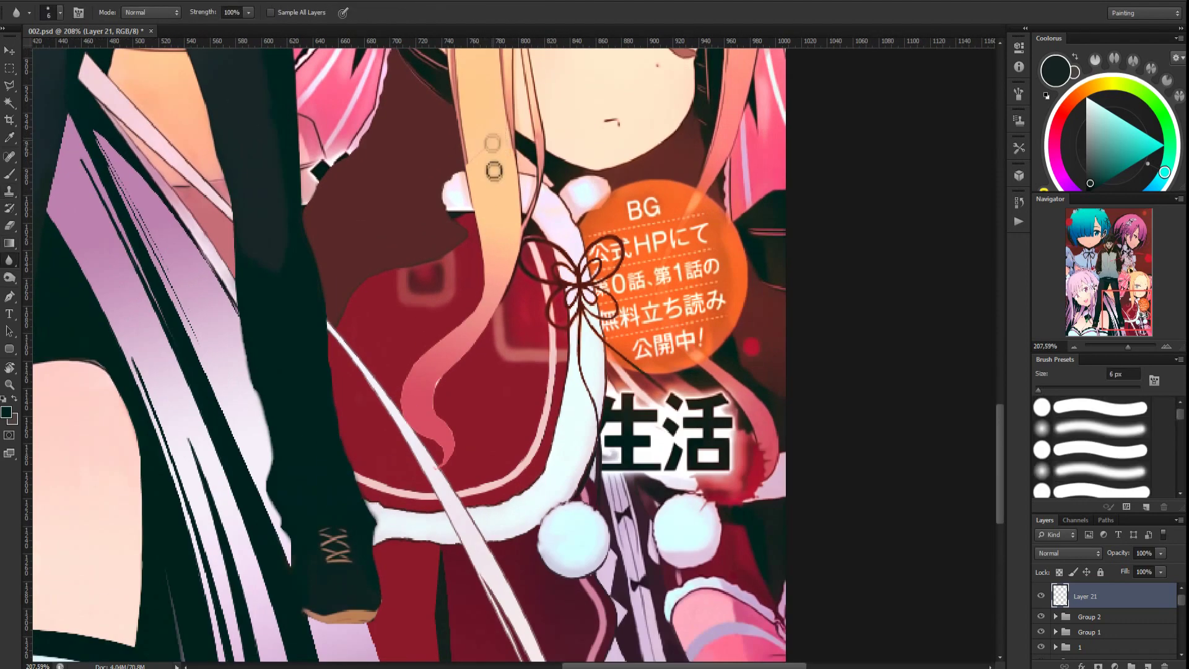
{"action": "scroll", "coordinate": [490, 241], "scroll_direction": "up", "scroll_amount": 1}
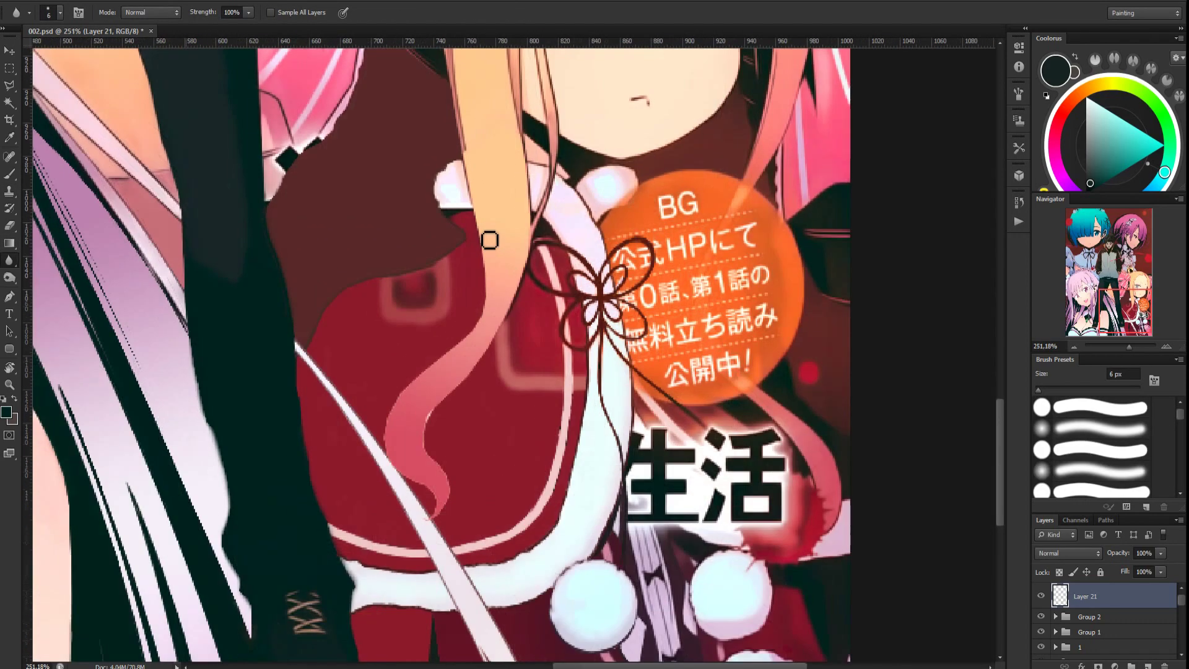
Add a new layer above Layer 21 and draw a path along the upper left edge of the blonde strand
{"action": "key", "text": "ctrl+shift+alt+n"}
{"action": "key", "text": "p"}
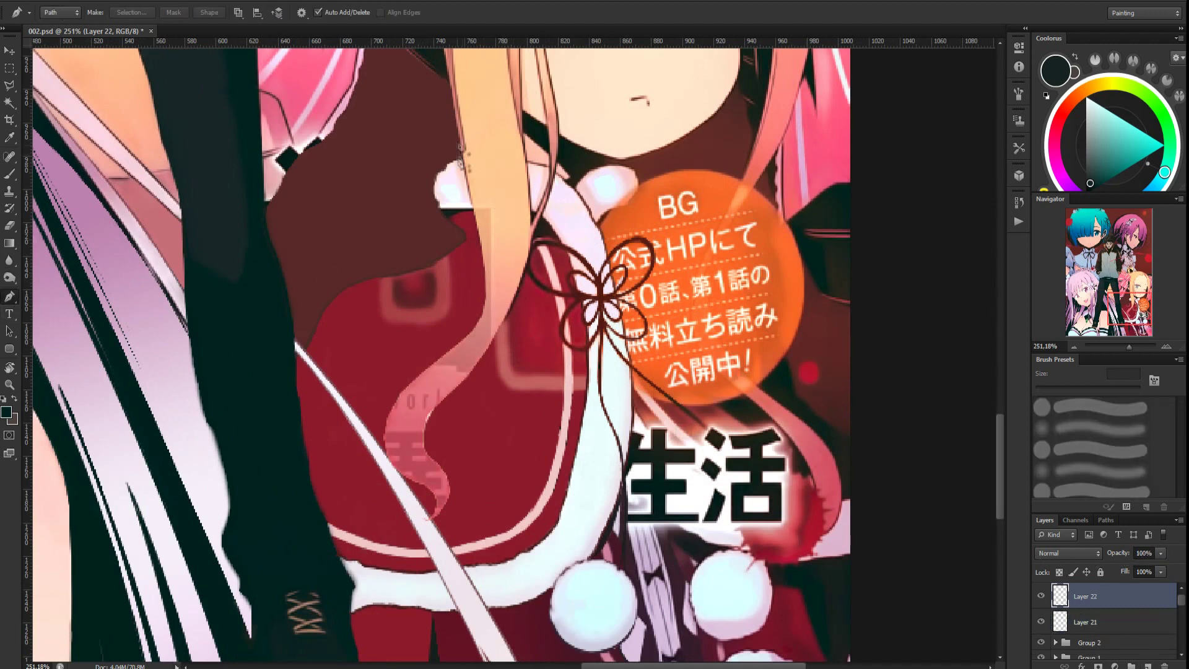
{"action": "left_click", "coordinate": [490, 210]}
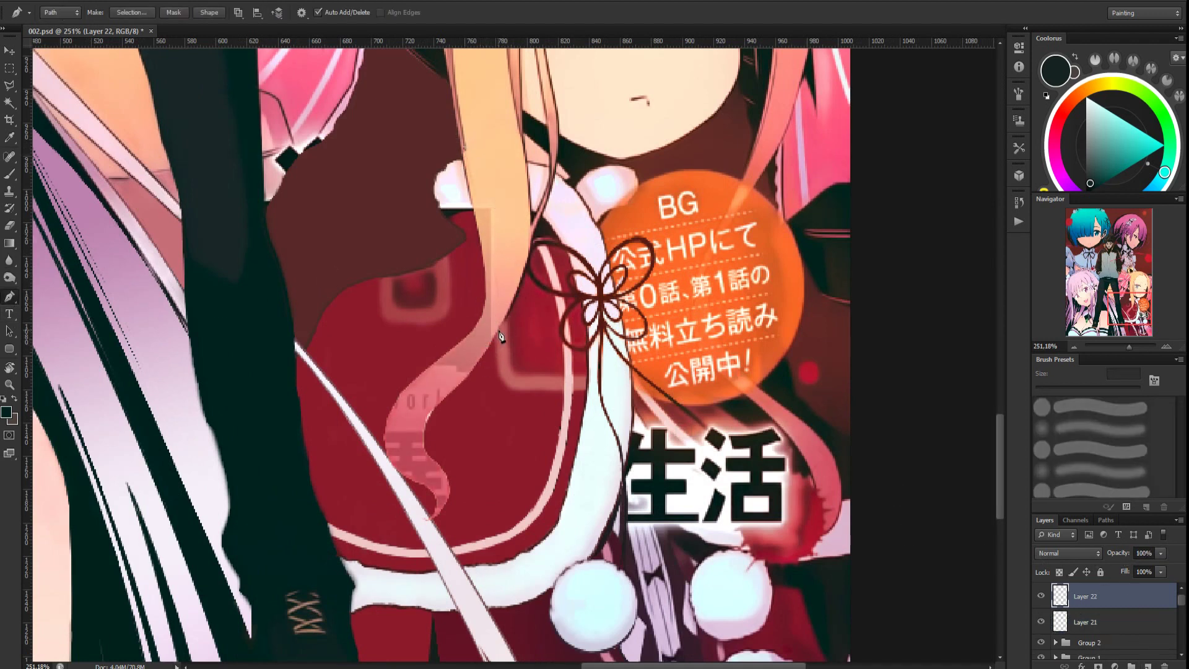
{"action": "mouse_move", "coordinate": [507, 297]}
{"action": "left_mouse_down"}
{"action": "mouse_move", "coordinate": [500, 326]}
{"action": "mouse_move", "coordinate": [508, 311]}
{"action": "left_mouse_up"}
{"action": "key", "text": "b"}
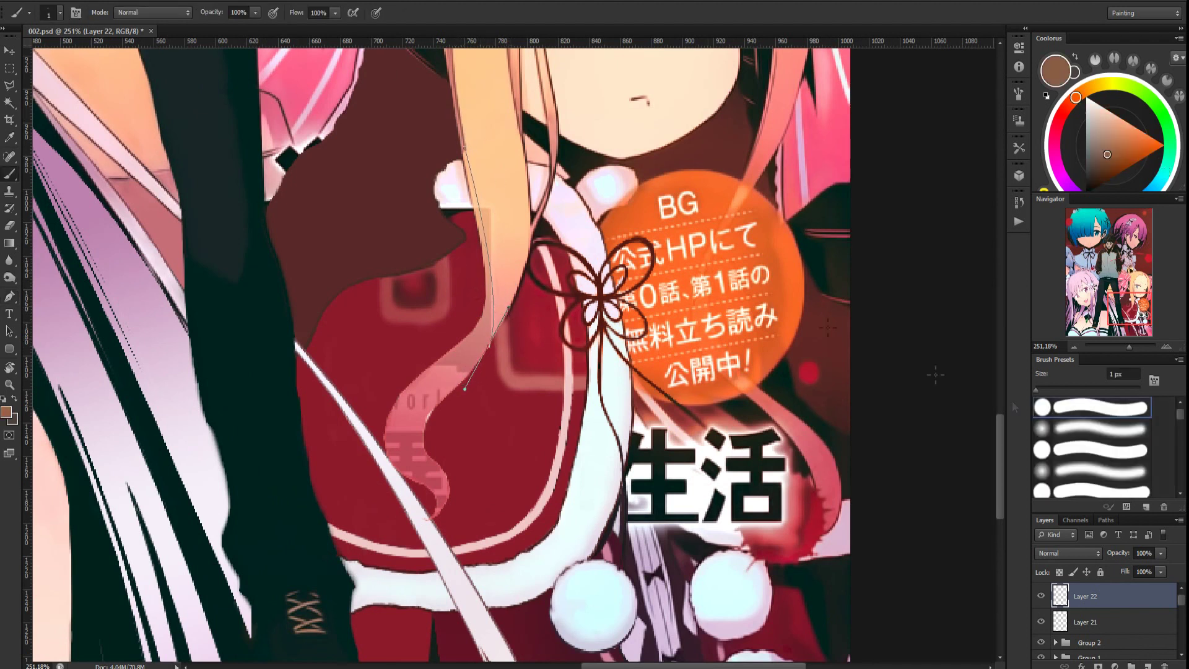
Stroke the strand's upper left edge path twice in brown with the 1 px brush
{"action": "key", "text": "p"}
{"action": "right_click", "coordinate": [493, 311]}
{"action": "left_click", "coordinate": [540, 421]}
{"action": "left_click", "coordinate": [617, 220]}
{"action": "right_click", "coordinate": [496, 325]}
{"action": "left_click", "coordinate": [543, 436]}
{"action": "left_click", "coordinate": [620, 222]}
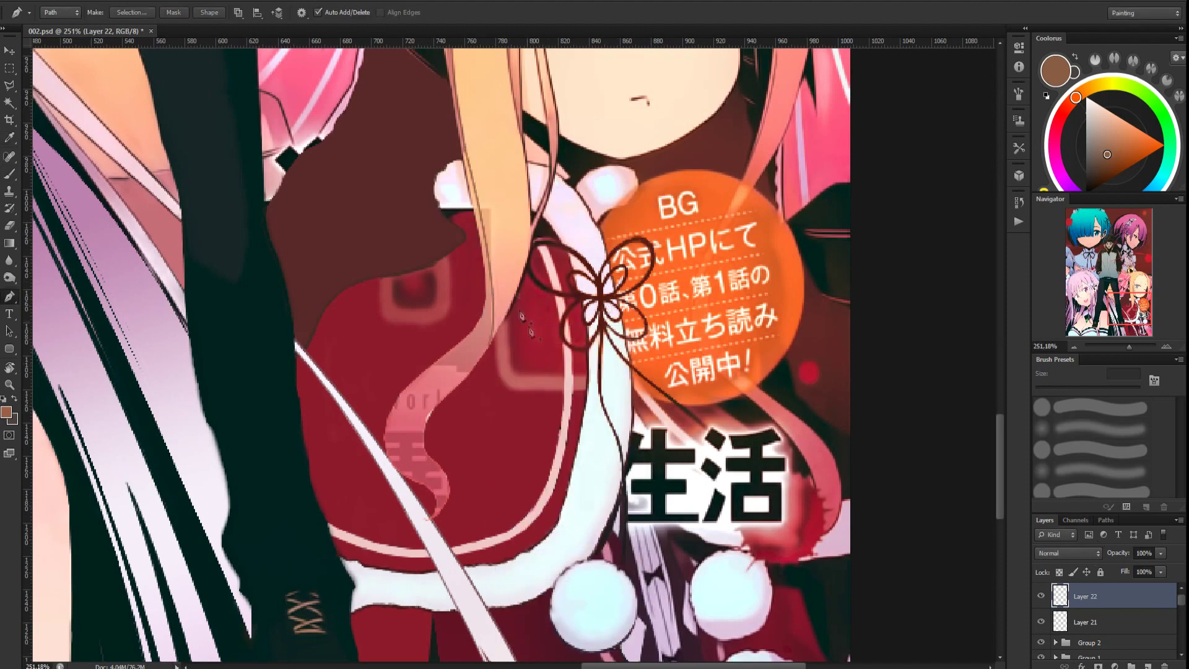
Draw a path along the left edge of the strand's lower curl and stroke it in brown on Layer 22
{"action": "left_click", "coordinate": [402, 433]}
{"action": "left_click_drag", "start_coordinate": [464, 339], "coordinate": [423, 379]}
{"action": "right_click", "coordinate": [401, 393]}
{"action": "left_click", "coordinate": [474, 183]}
{"action": "left_click", "coordinate": [622, 223]}
{"action": "right_click", "coordinate": [418, 380]}
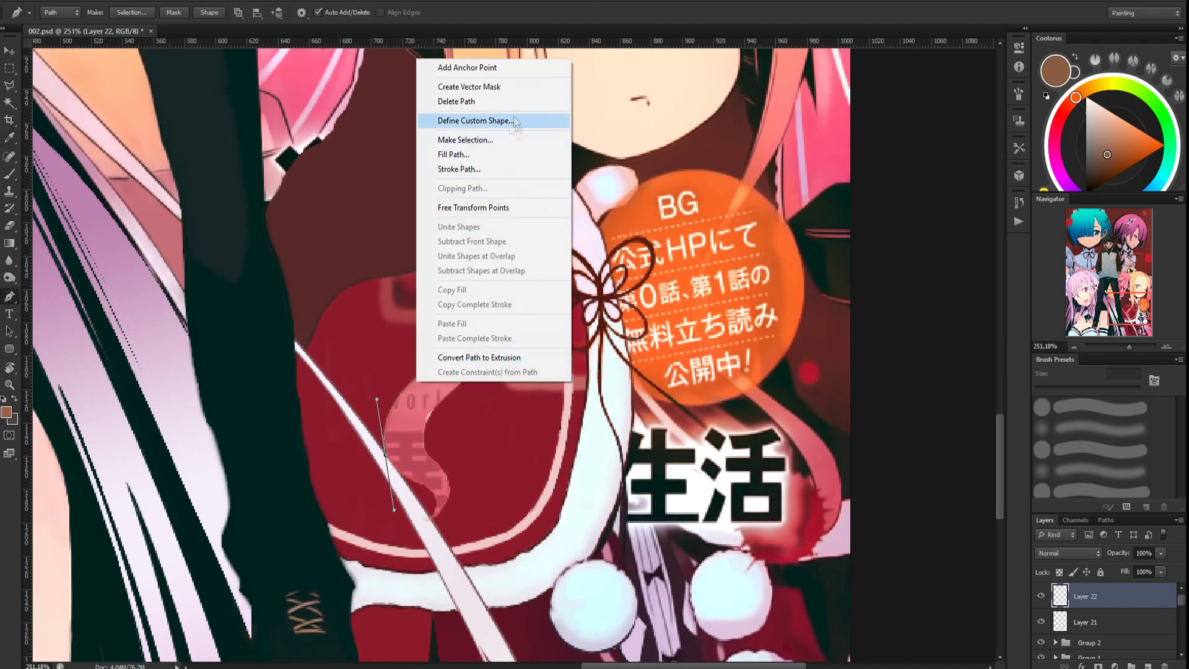
{"action": "left_click", "coordinate": [500, 177]}
{"action": "key", "text": "Return"}
Sample a dark maroon from the artwork and draw a path down the strand's right edge to its curled tip
{"action": "left_click_drag", "start_coordinate": [502, 377], "coordinate": [523, 350]}
{"action": "left_click_drag", "start_coordinate": [514, 354], "coordinate": [533, 346]}
{"action": "key", "text": "b"}
{"action": "left_click", "coordinate": [559, 215], "text": "alt"}
{"action": "key", "text": "p"}
{"action": "left_click", "coordinate": [531, 267]}
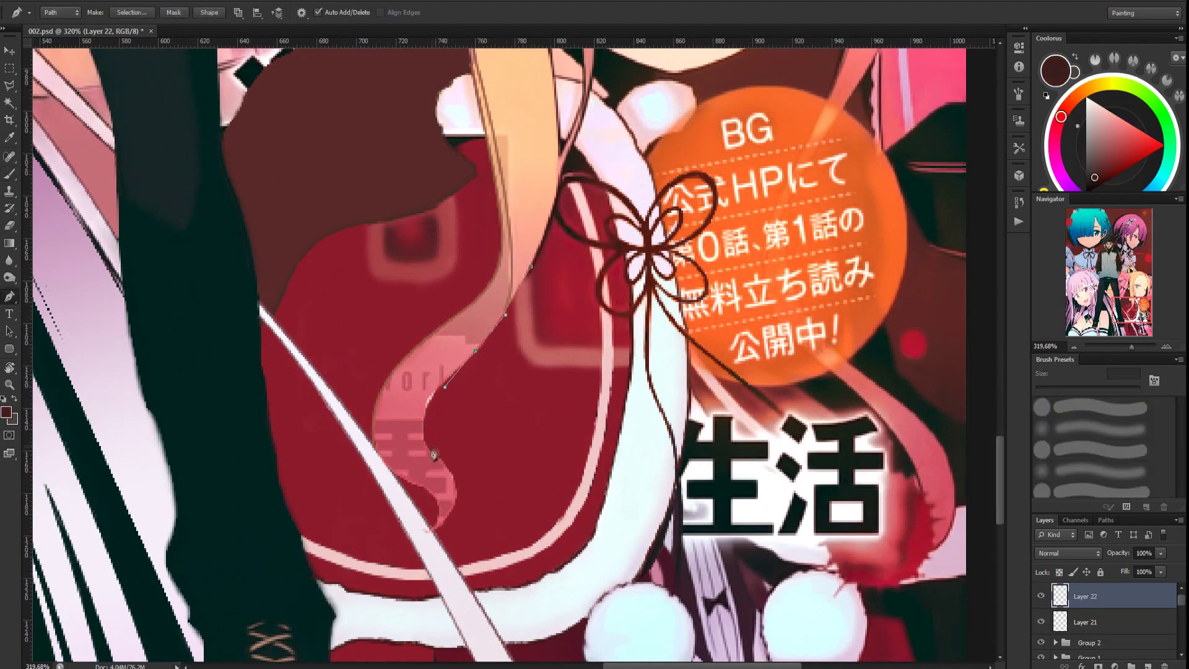
{"action": "left_click_drag", "start_coordinate": [358, 579], "coordinate": [373, 558]}
Stroke the strand's right edge path in dark maroon on Layer 22 and delete the path
{"action": "right_click", "coordinate": [454, 514]}
{"action": "left_click", "coordinate": [498, 210]}
{"action": "left_click", "coordinate": [616, 199]}
{"action": "key", "text": "Delete"}
Set Layer 21's opacity to 100% and trim the hair strand's fill along its lower right bend with the 8 px eraser
{"action": "left_click", "coordinate": [1087, 621]}
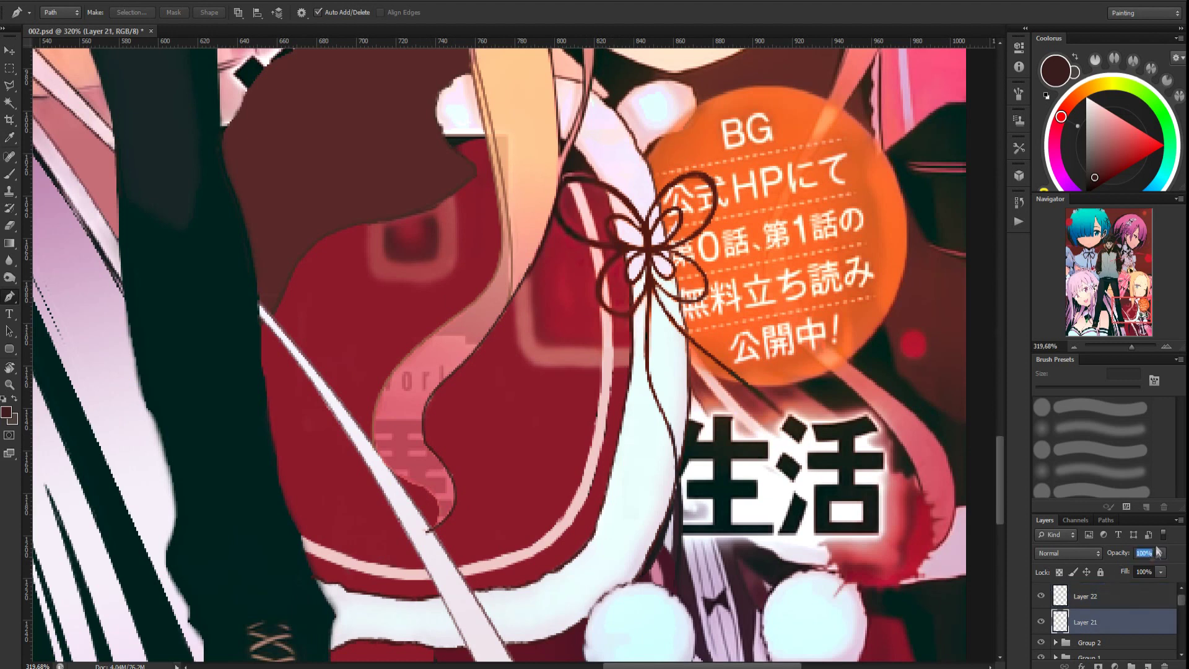
{"action": "key", "text": "e"}
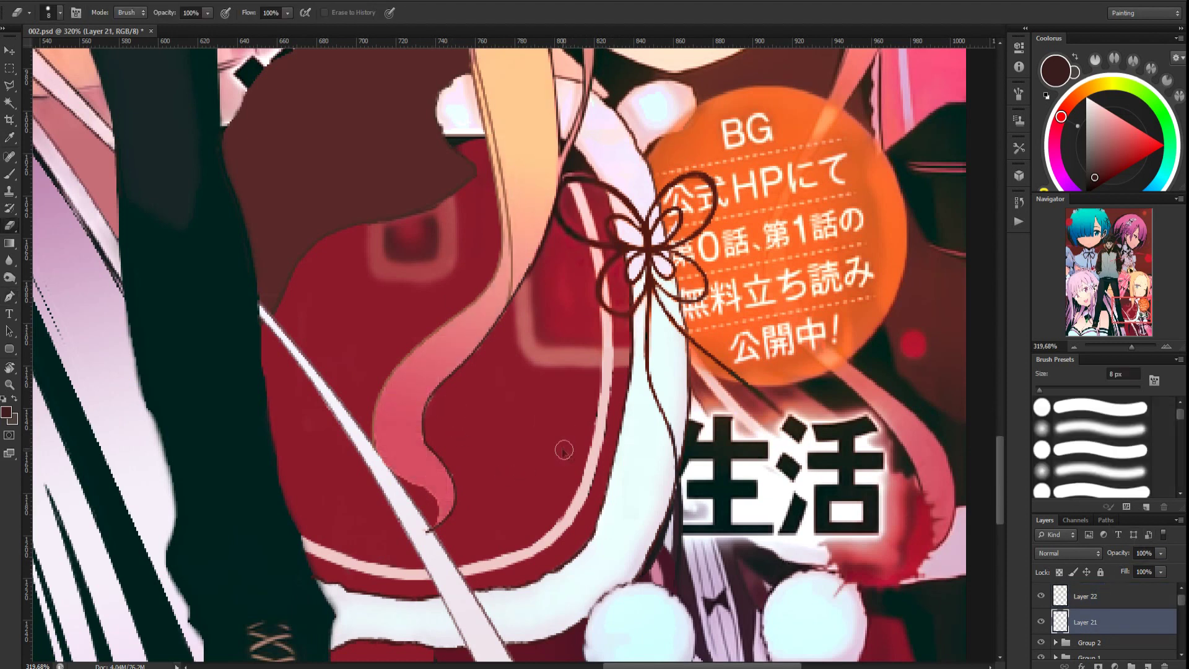
{"action": "key", "text": "period"}
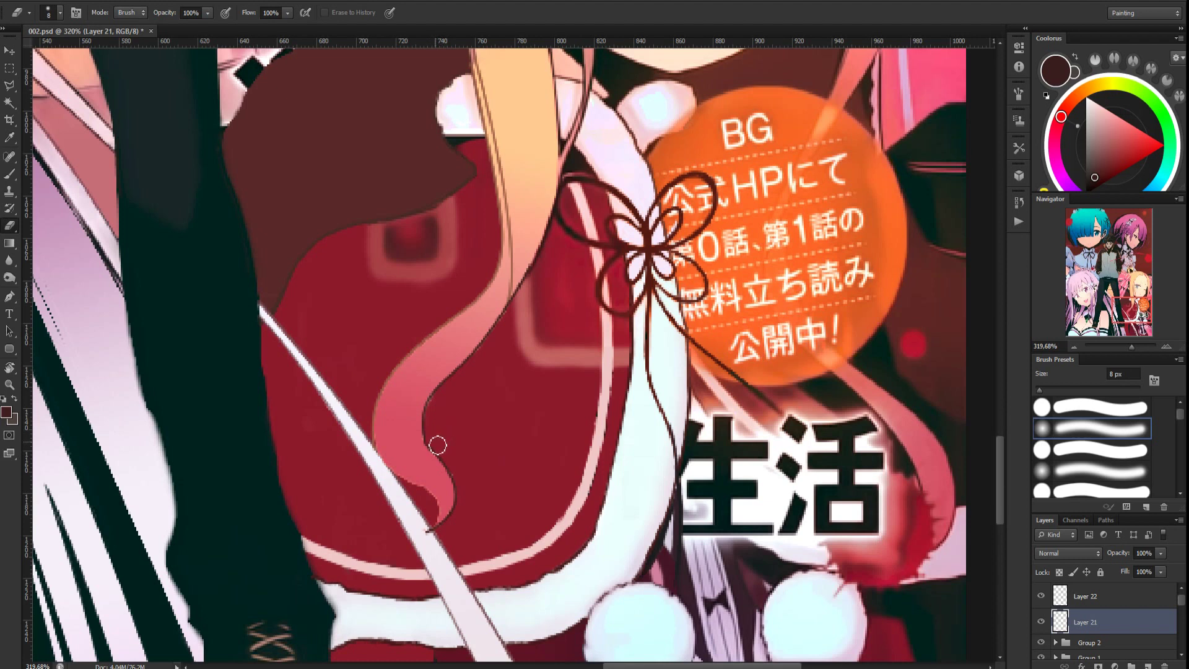
{"action": "key", "text": "b"}
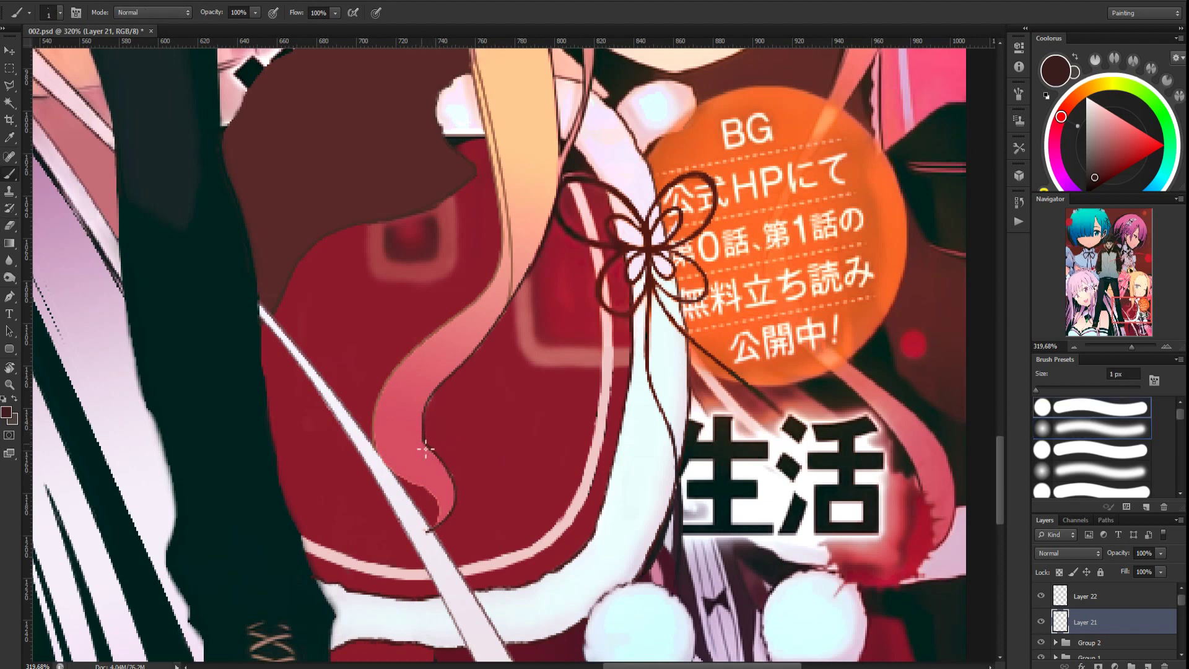
{"action": "key", "text": "e"}
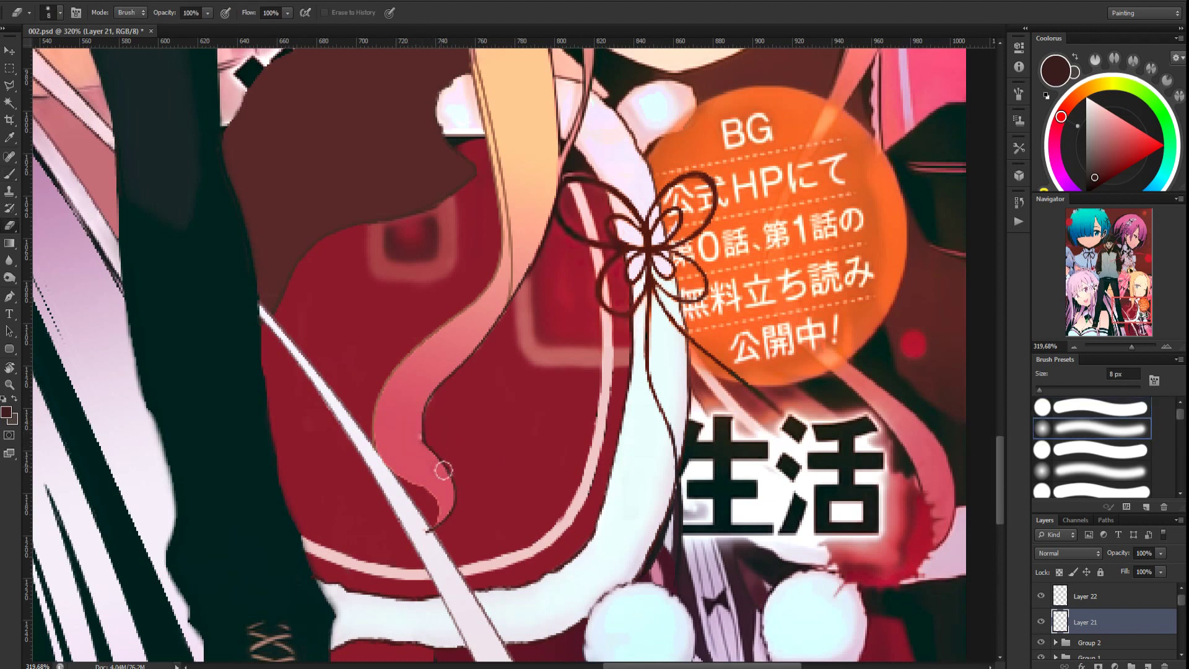
Clean up the strand's dark right edge outline on Layer 22 with the hard round brush and eraser at 1 px
{"action": "left_click", "coordinate": [1085, 597]}
{"action": "key", "text": "b"}
{"action": "key", "text": "e"}
{"action": "key", "text": "b"}
{"action": "key", "text": "r"}
{"action": "mouse_move", "coordinate": [509, 348]}
{"action": "left_mouse_down"}
{"action": "mouse_move", "coordinate": [521, 379]}
{"action": "mouse_move", "coordinate": [561, 367]}
{"action": "left_mouse_up"}
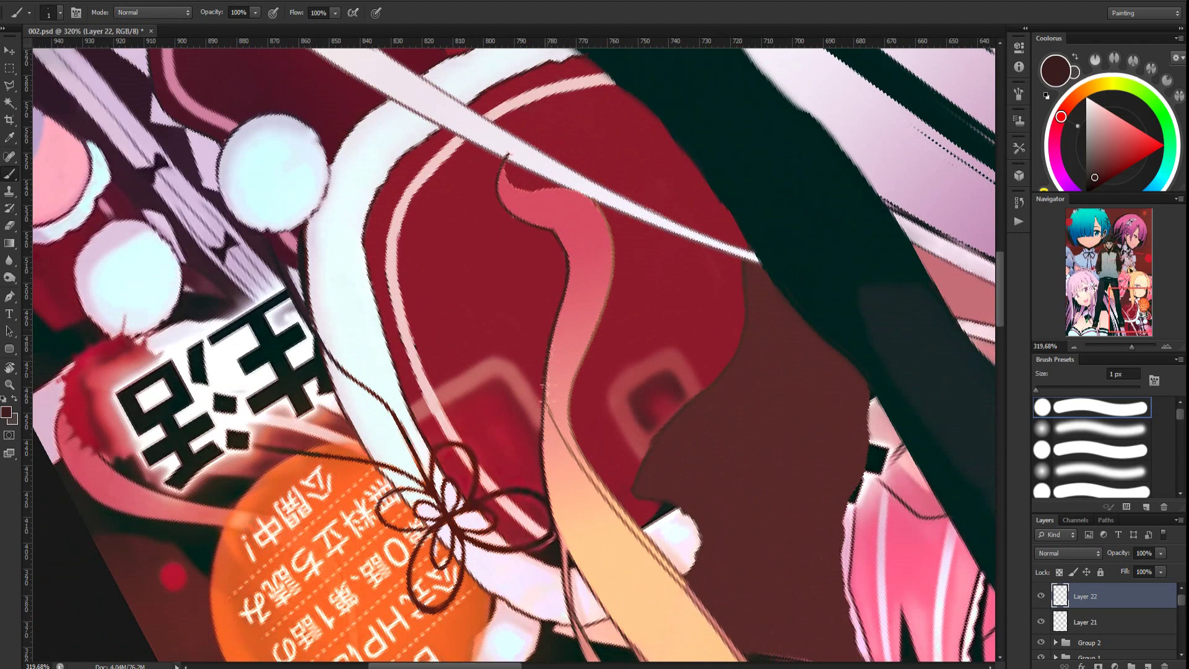
{"action": "key", "text": "e"}
{"action": "key", "text": "comma"}
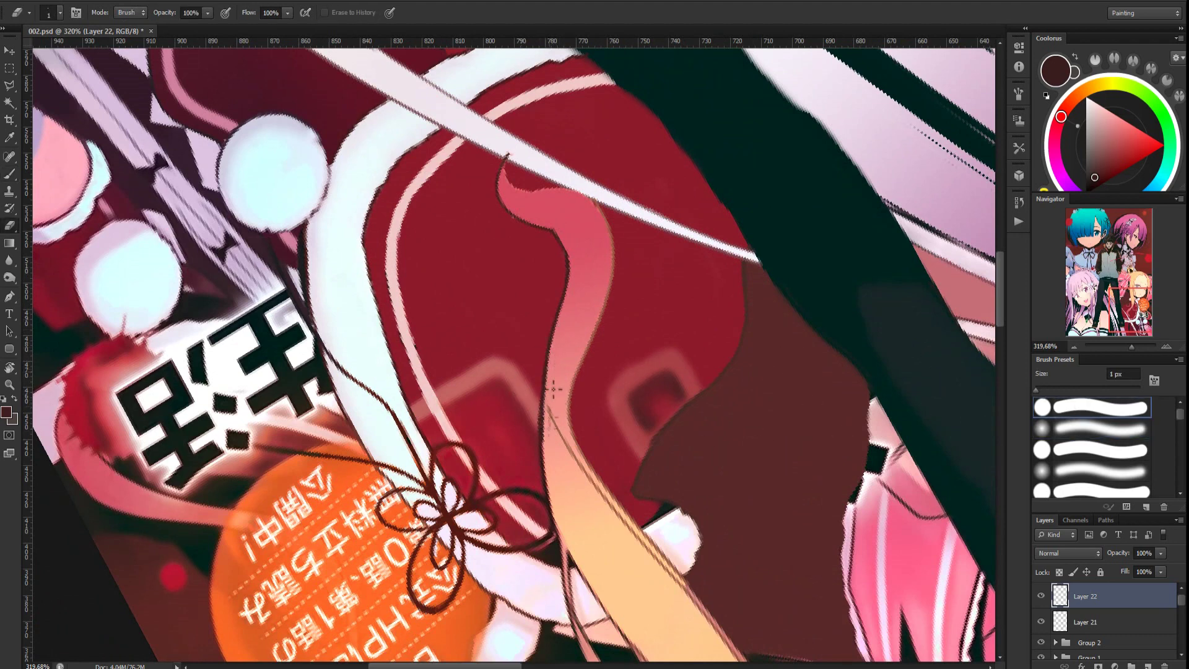
Sample dark maroon from the outline and thicken the strand's right edge line on Layer 22 with the 1 px brush
{"action": "key", "text": "b"}
{"action": "left_click", "coordinate": [551, 411], "text": "alt"}
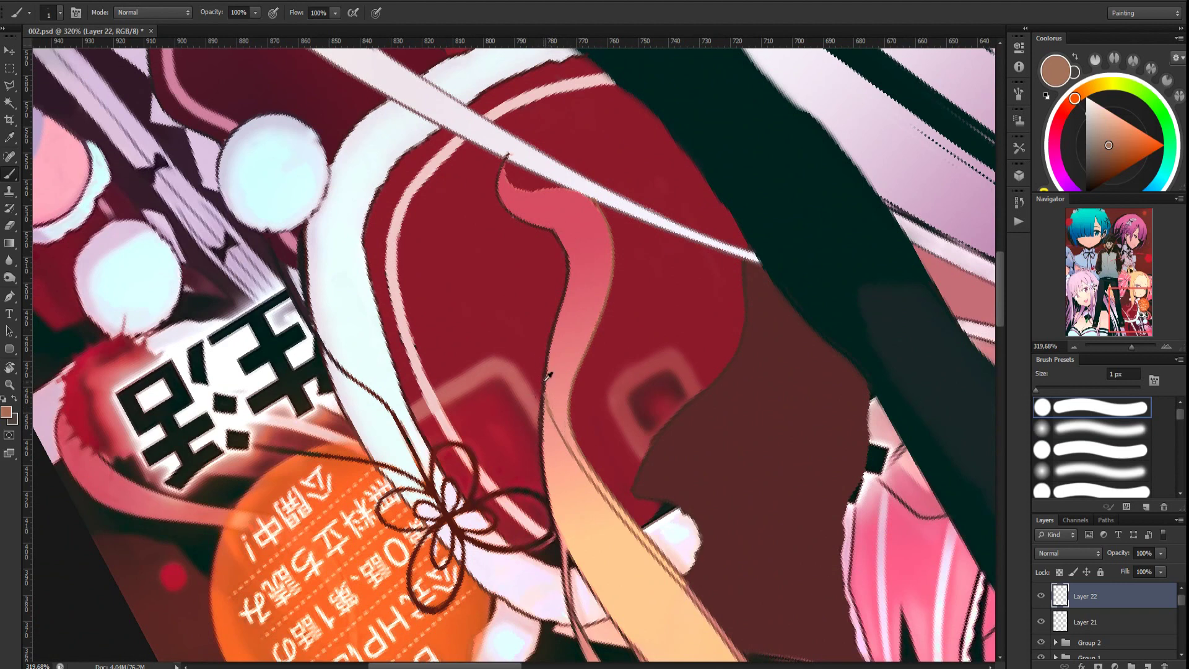
{"action": "left_click", "coordinate": [550, 375], "text": "alt"}
{"action": "key", "text": "e"}
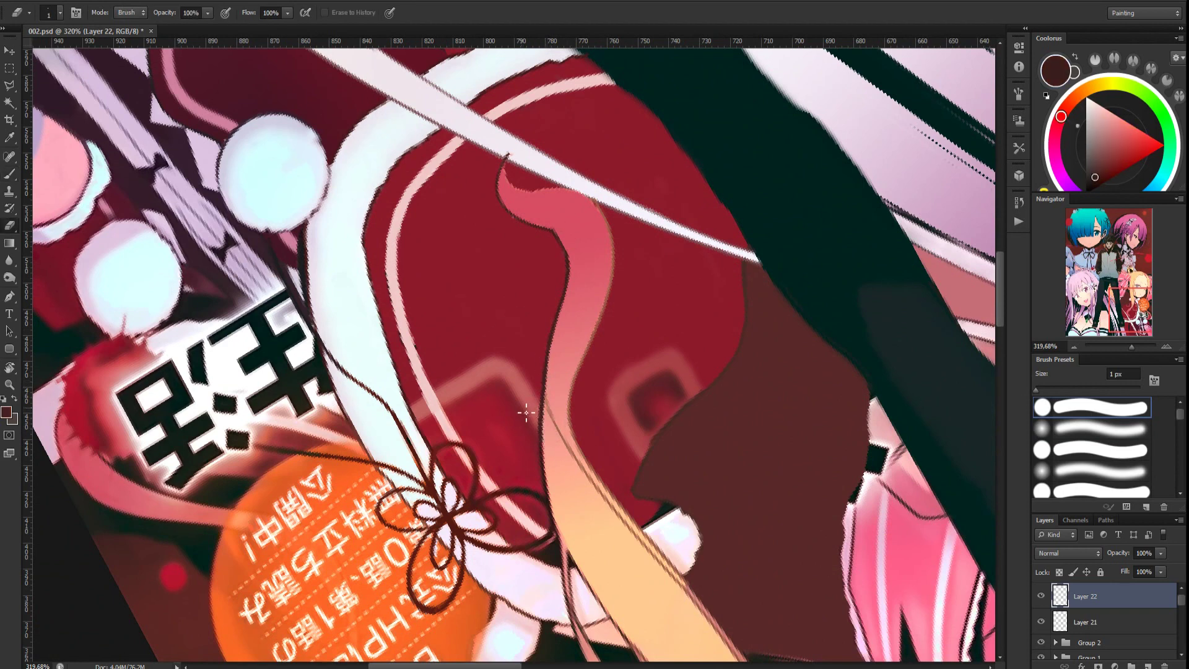
{"action": "key", "text": "b"}
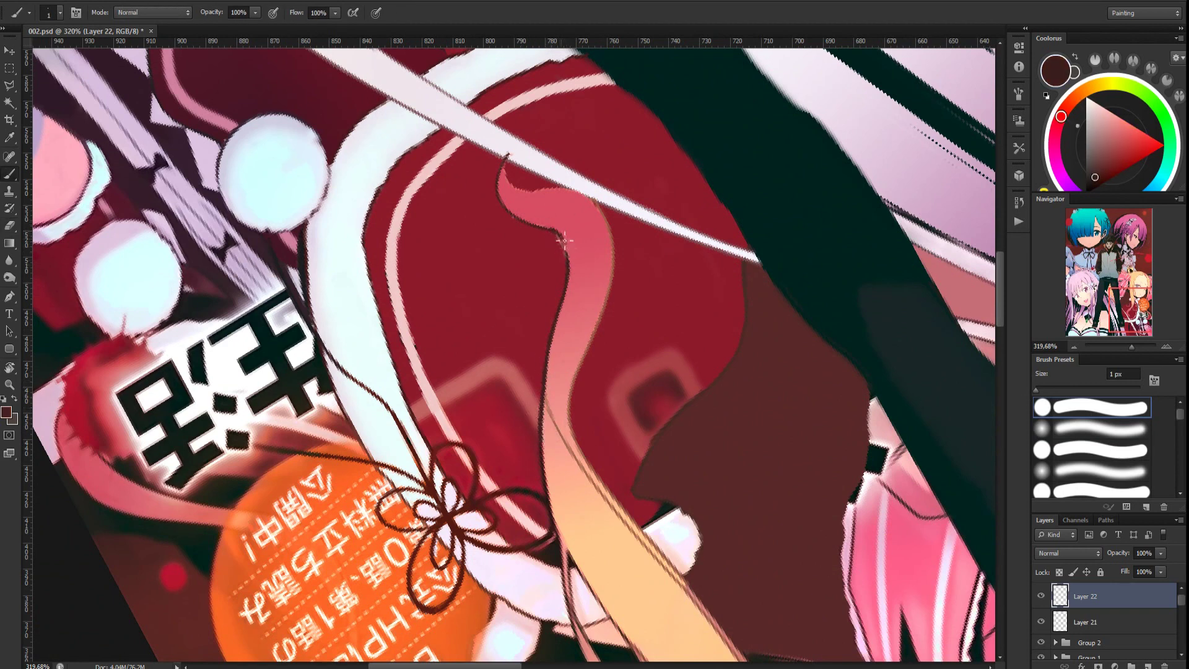
{"action": "key", "text": "e"}
{"action": "key", "text": "b"}
Erase the fill spilling past the strand's lower right outline on Layer 21 with the 1 px eraser
{"action": "scroll", "coordinate": [626, 398], "scroll_direction": "down", "scroll_amount": 5}
{"action": "key", "text": "r"}
{"action": "left_click", "coordinate": [175, 14]}
{"action": "scroll", "coordinate": [456, 366], "scroll_direction": "up", "scroll_amount": 7}
{"action": "key", "text": "alt+["}
{"action": "key", "text": "e"}
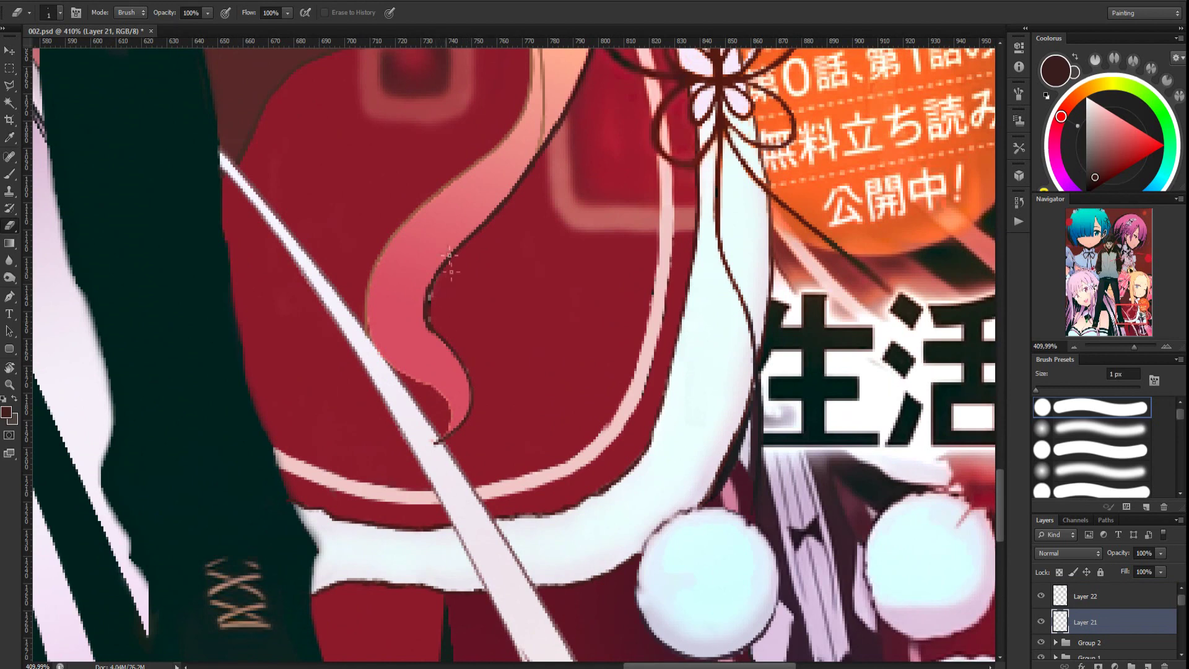
Draw the brown outline along the inner curve of the pink hair strand's tip on Layer 22 with a 1 px brush
{"action": "scroll", "coordinate": [1183, 603], "scroll_direction": "down", "scroll_amount": 2}
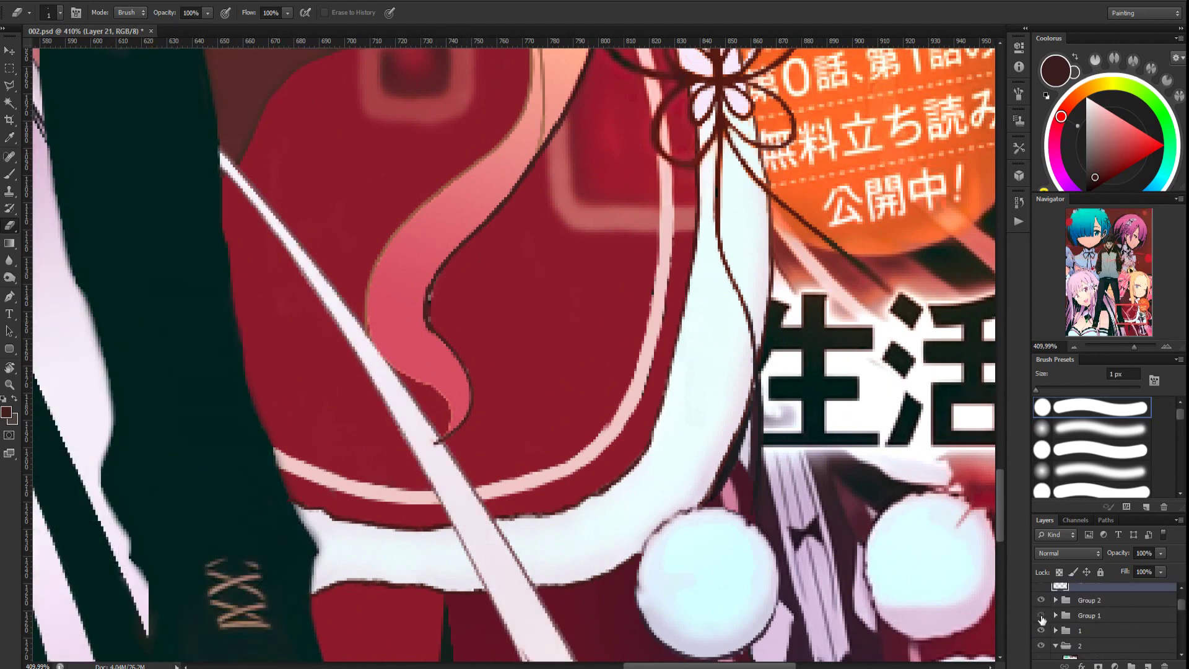
{"action": "left_click", "coordinate": [1041, 601]}
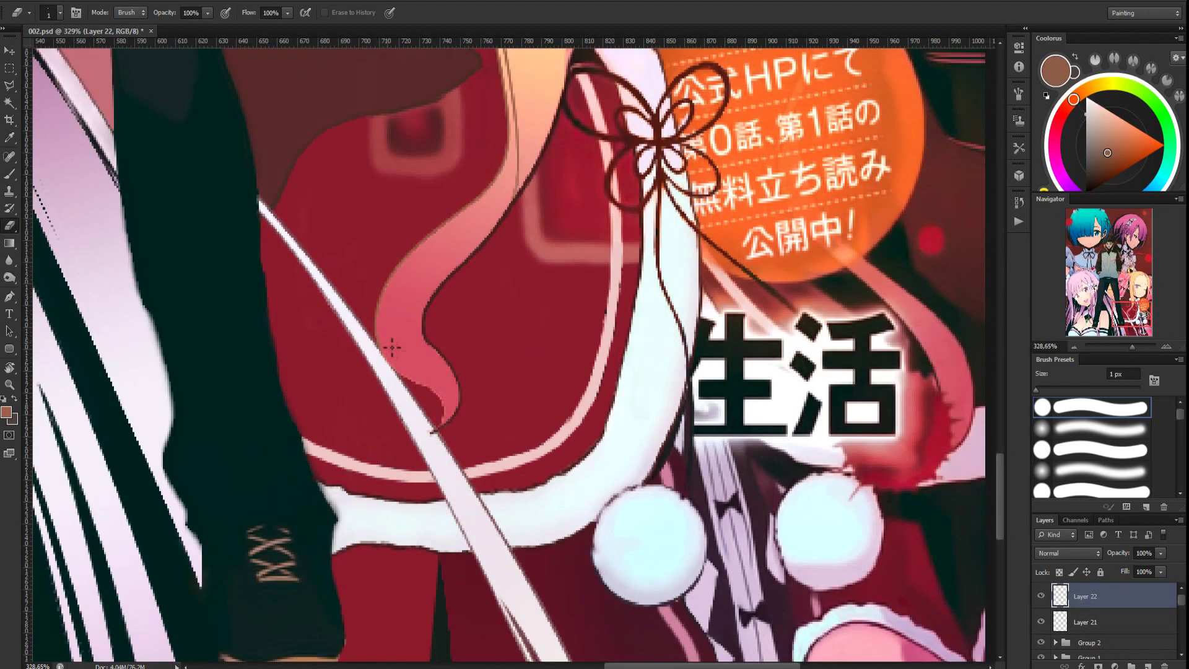
{"action": "key", "text": "b"}
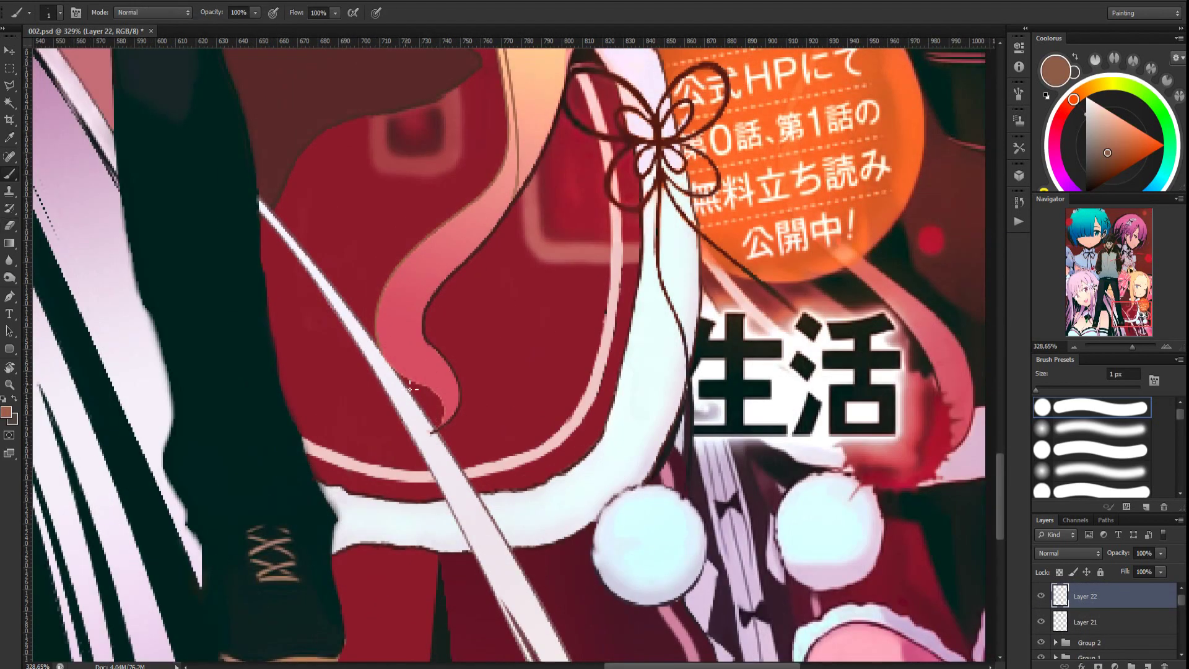
{"action": "scroll", "coordinate": [396, 321], "scroll_direction": "up", "scroll_amount": 4}
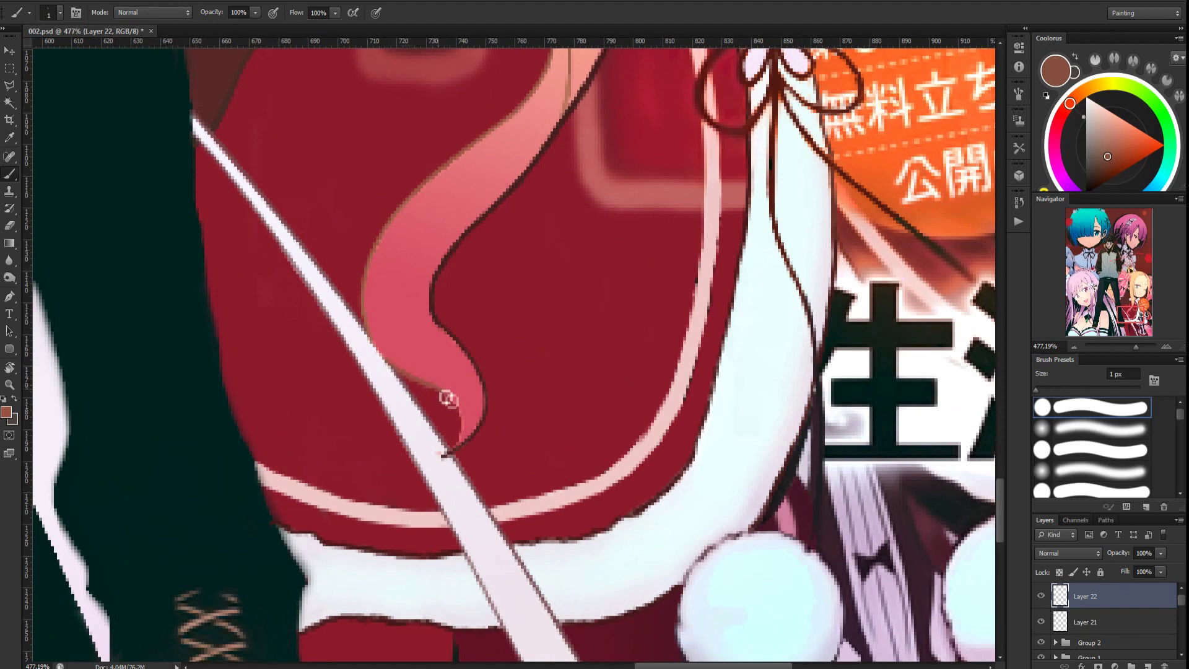
{"action": "left_click_drag", "start_coordinate": [466, 421], "coordinate": [446, 378]}
{"action": "left_click", "coordinate": [449, 321], "text": "alt"}
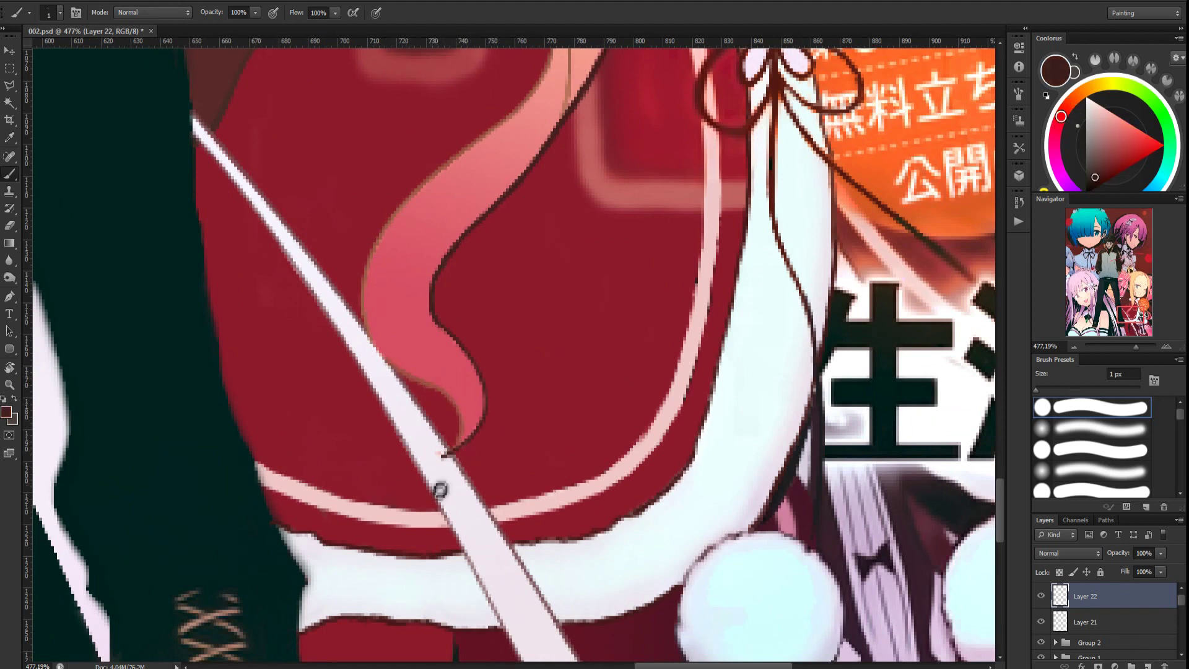
{"action": "key", "text": "e"}
{"action": "key", "text": "alt+bracketleft"}
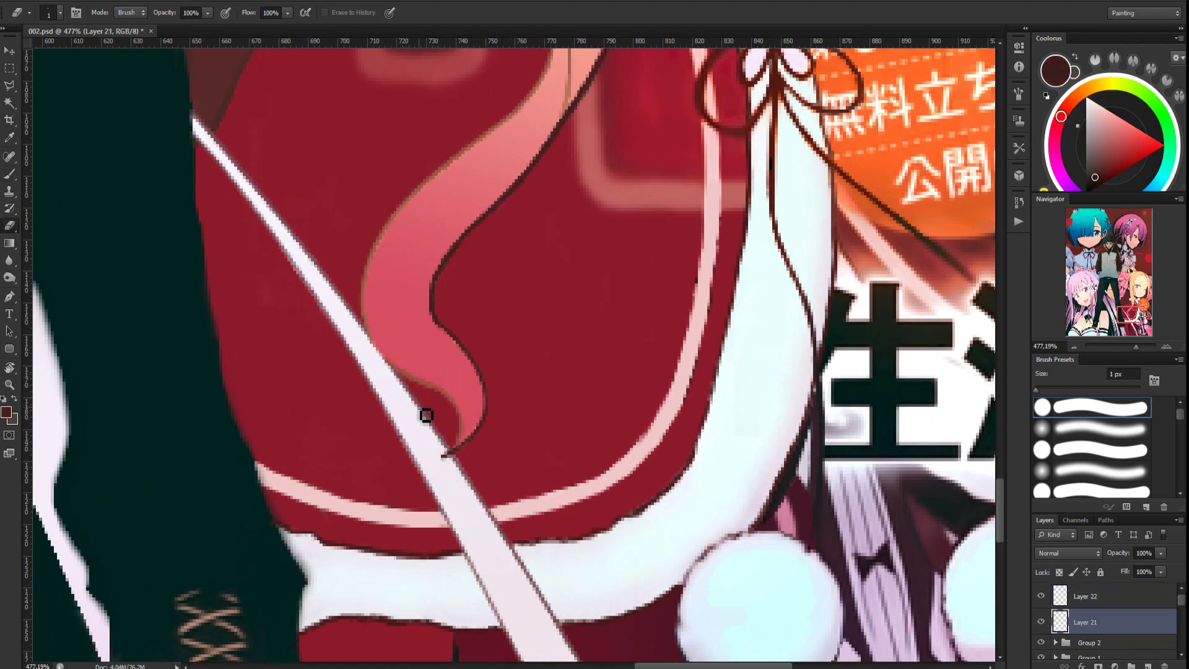
Put Layer 22 and Layer 21 into a new group above Group 2 and add an empty layer on top
{"action": "scroll", "coordinate": [449, 390], "scroll_direction": "down", "scroll_amount": 10}
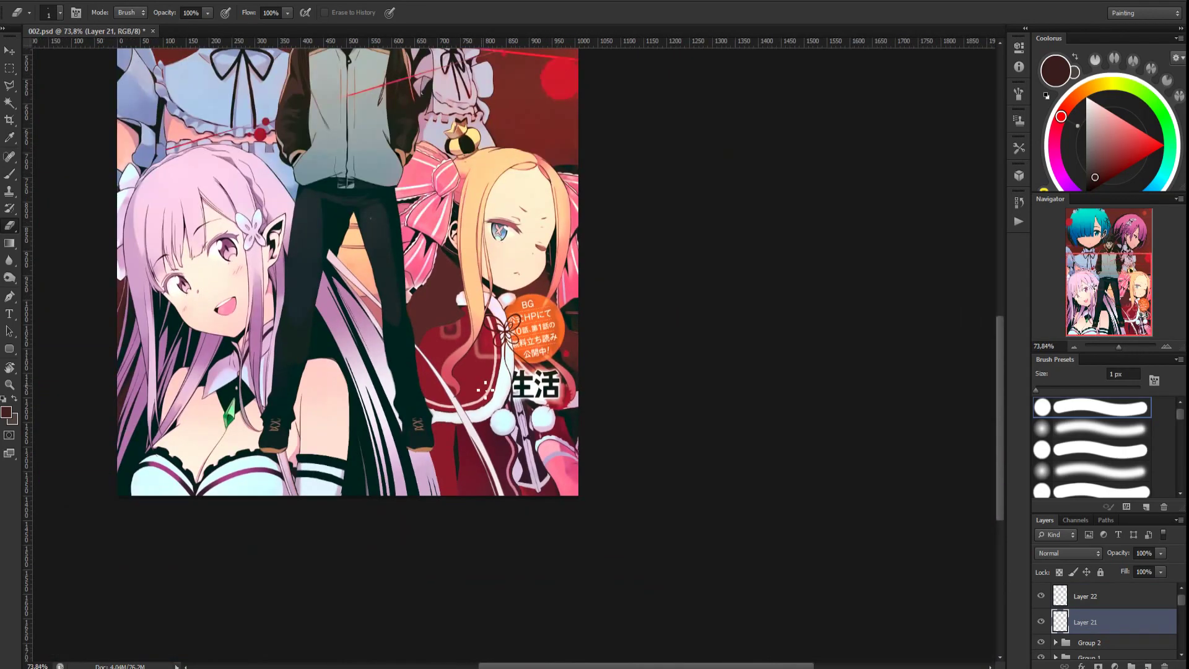
{"action": "scroll", "coordinate": [485, 389], "scroll_direction": "up", "scroll_amount": 7}
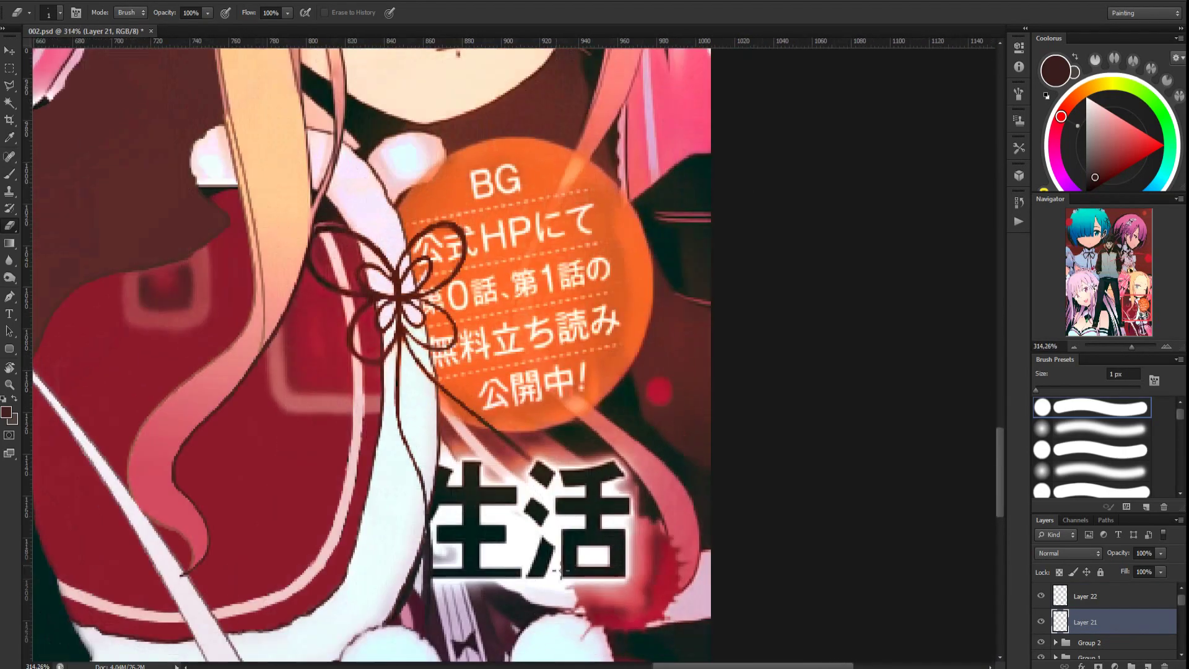
{"action": "scroll", "coordinate": [560, 570], "scroll_direction": "down", "scroll_amount": 1}
{"action": "scroll", "coordinate": [493, 493], "scroll_direction": "up", "scroll_amount": 2}
{"action": "left_click", "coordinate": [1096, 596], "text": "shift"}
{"action": "left_click", "coordinate": [1132, 666]}
{"action": "left_click", "coordinate": [1093, 612]}
{"action": "left_click", "coordinate": [1093, 637], "text": "shift"}
{"action": "left_click_drag", "start_coordinate": [1090, 613], "coordinate": [1088, 590]}
{"action": "left_click", "coordinate": [1148, 666]}
Lasso a curved fur cuff over the black and white lettering and paint it with white sampled from the cape's fur trim
{"action": "key", "text": "l"}
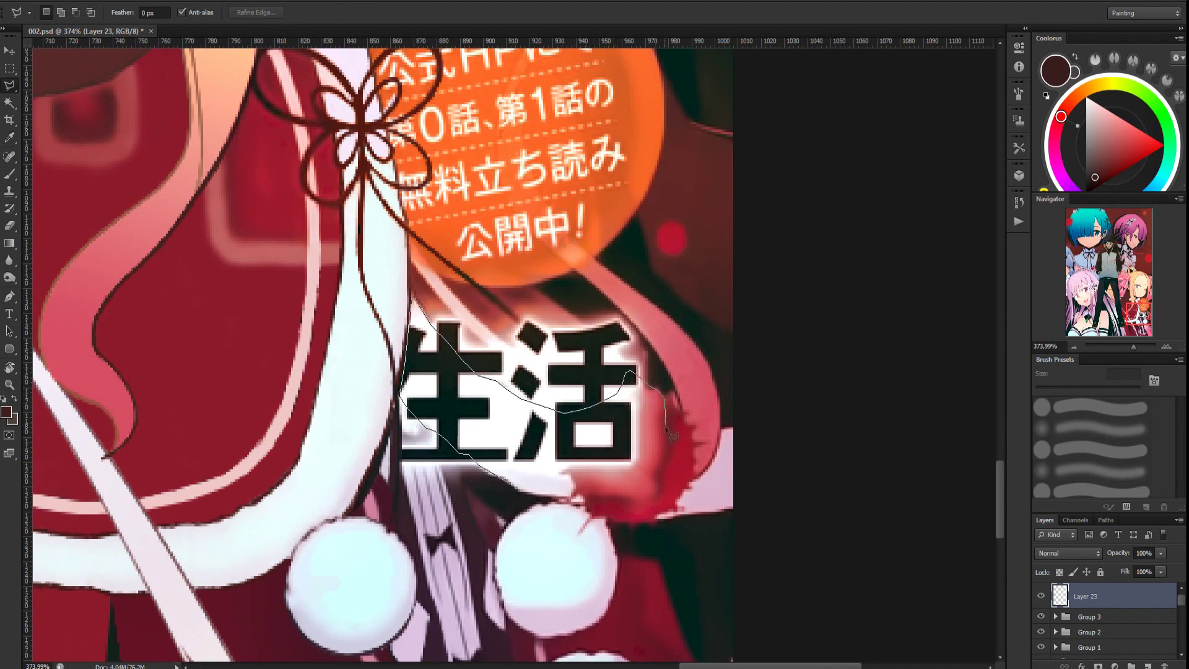
{"action": "left_click", "coordinate": [524, 495]}
{"action": "key", "text": "b"}
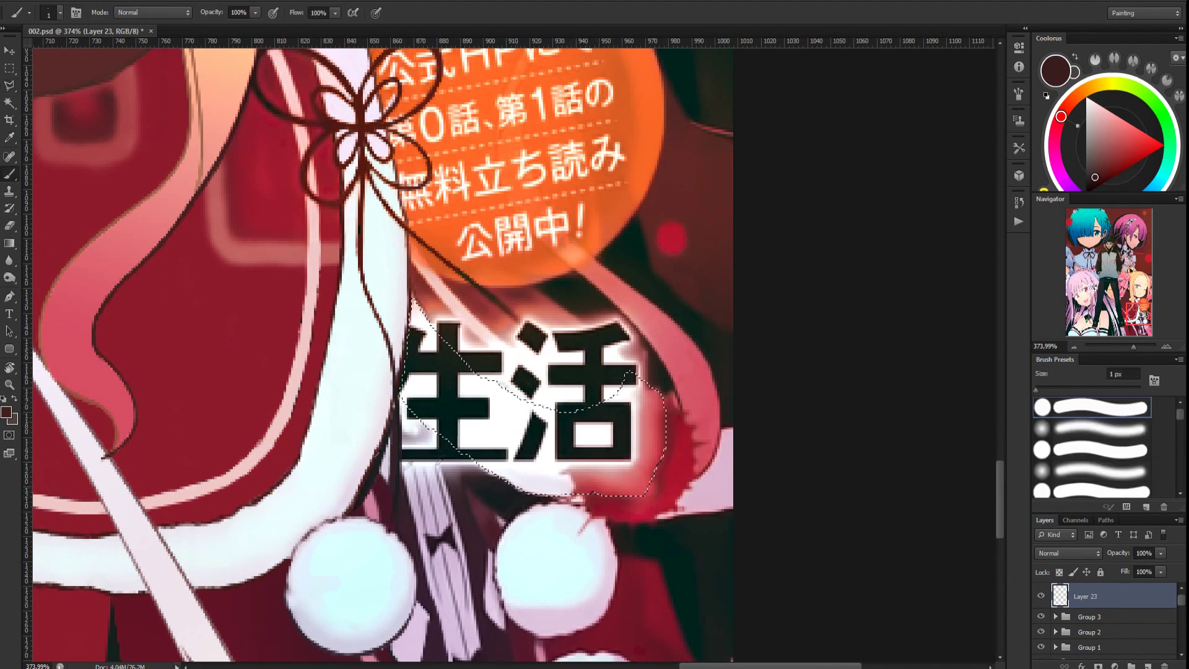
{"action": "left_click", "coordinate": [383, 291], "text": "alt"}
{"action": "left_click", "coordinate": [1066, 428]}
{"action": "mouse_move", "coordinate": [417, 322]}
{"action": "left_mouse_down"}
{"action": "mouse_move", "coordinate": [443, 375]}
{"action": "mouse_move", "coordinate": [638, 433]}
{"action": "mouse_move", "coordinate": [644, 483]}
{"action": "left_mouse_up"}
Shade the fur cuff with a soft 34 px brush at 35% opacity and 69% flow in a sampled tint, and deselect
{"action": "left_click", "coordinate": [356, 462], "text": "alt"}
{"action": "left_click_drag", "start_coordinate": [211, 13], "coordinate": [196, 12]}
{"action": "left_click_drag", "start_coordinate": [296, 13], "coordinate": [197, 17]}
{"action": "left_click", "coordinate": [1019, 94]}
{"action": "left_click", "coordinate": [1019, 94]}
{"action": "key", "text": "bracketleft"}
{"action": "key", "text": "bracketleft"}
{"action": "mouse_move", "coordinate": [407, 406]}
{"action": "left_mouse_down"}
{"action": "mouse_move", "coordinate": [428, 434]}
{"action": "mouse_move", "coordinate": [530, 459]}
{"action": "mouse_move", "coordinate": [565, 505]}
{"action": "left_mouse_up"}
{"action": "left_click", "coordinate": [477, 372], "text": "alt"}
{"action": "key", "text": "ctrl+d"}
On a new layer, outline the fur cuff's lower edge beside the pom-poms with a hard 1 px brush in a sampled dark brown
{"action": "left_click_drag", "start_coordinate": [606, 265], "coordinate": [495, 268]}
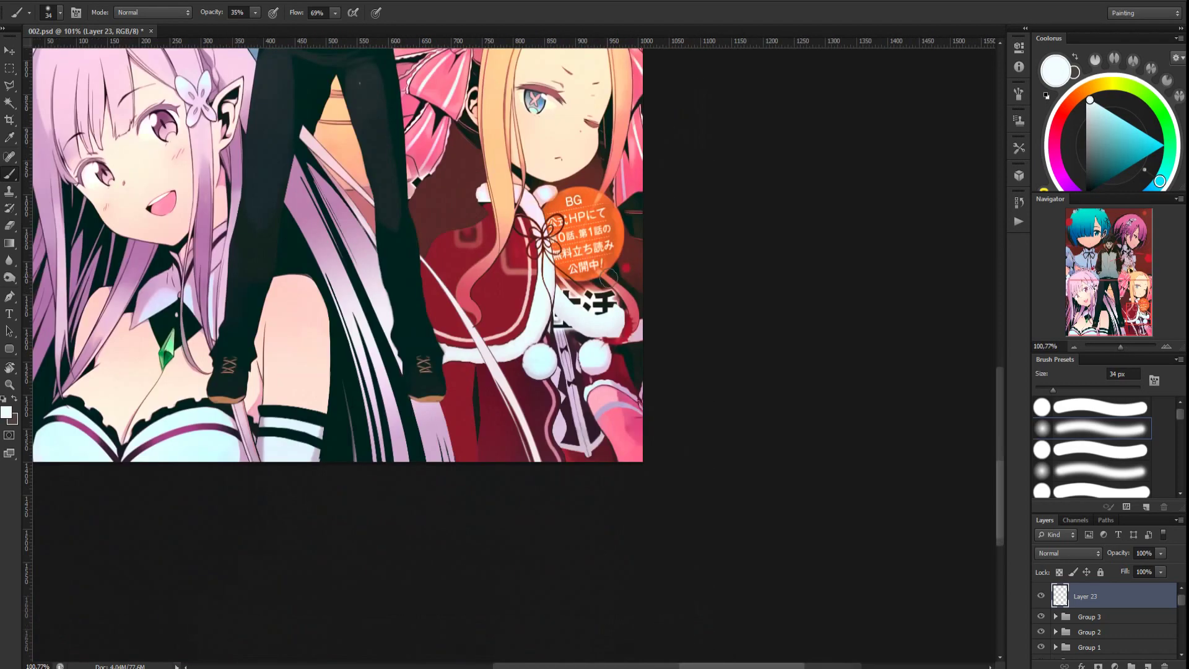
{"action": "left_click_drag", "start_coordinate": [628, 327], "coordinate": [744, 327]}
{"action": "left_click", "coordinate": [268, 170], "text": "alt"}
{"action": "left_click", "coordinate": [1060, 404]}
{"action": "left_click", "coordinate": [1148, 666]}
{"action": "key", "text": "r"}
{"action": "left_click_drag", "start_coordinate": [365, 315], "coordinate": [494, 323]}
{"action": "scroll", "coordinate": [495, 321], "scroll_direction": "up", "scroll_amount": 2}
{"action": "key", "text": "b"}
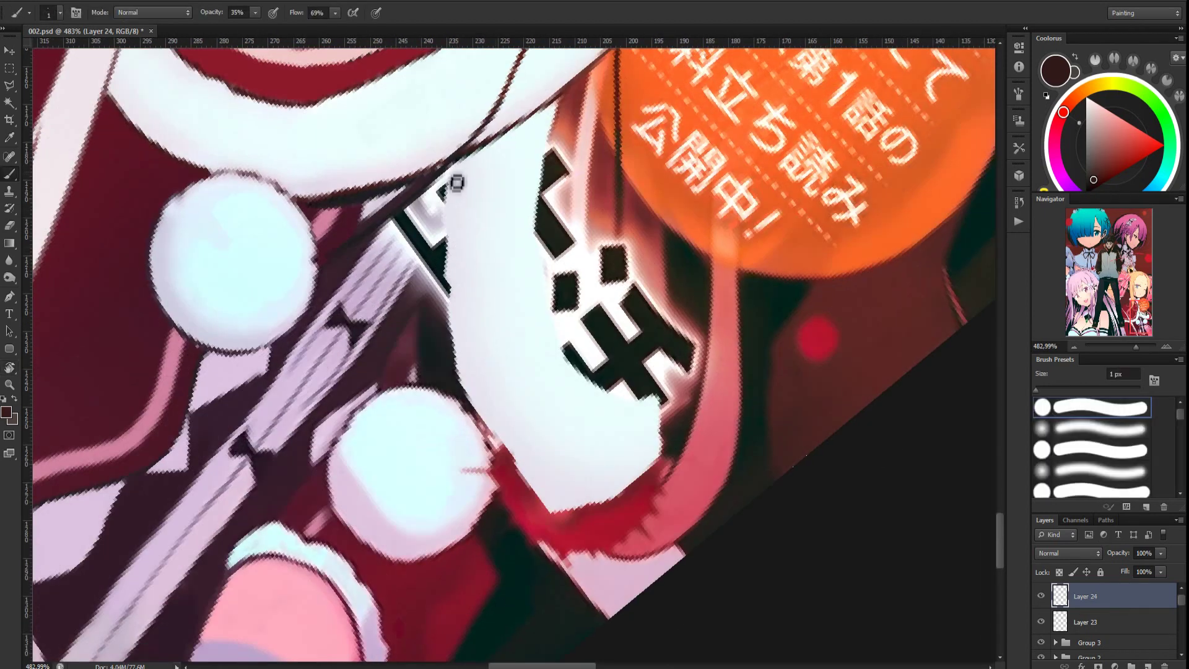
{"action": "left_click_drag", "start_coordinate": [451, 164], "coordinate": [447, 195]}
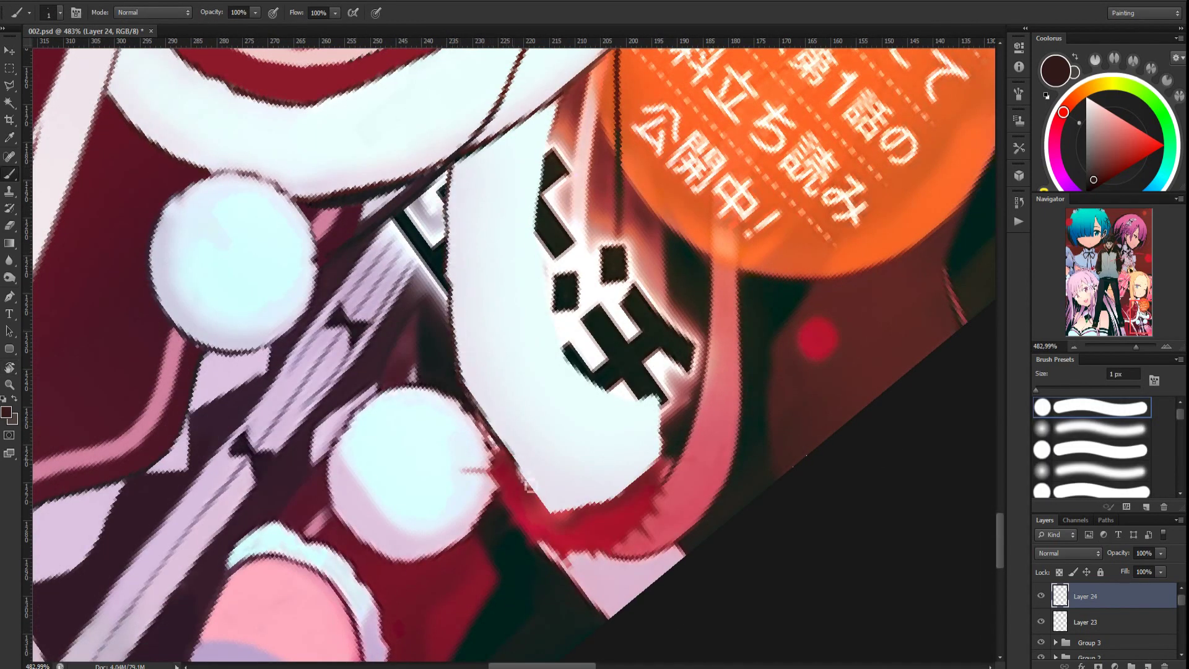
Outline the fur cuff's upper edge and rounded end in dark brown, and return the canvas rotation to 0°
{"action": "mouse_move", "coordinate": [560, 102]}
{"action": "left_mouse_down"}
{"action": "mouse_move", "coordinate": [545, 216]}
{"action": "mouse_move", "coordinate": [571, 366]}
{"action": "left_mouse_up"}
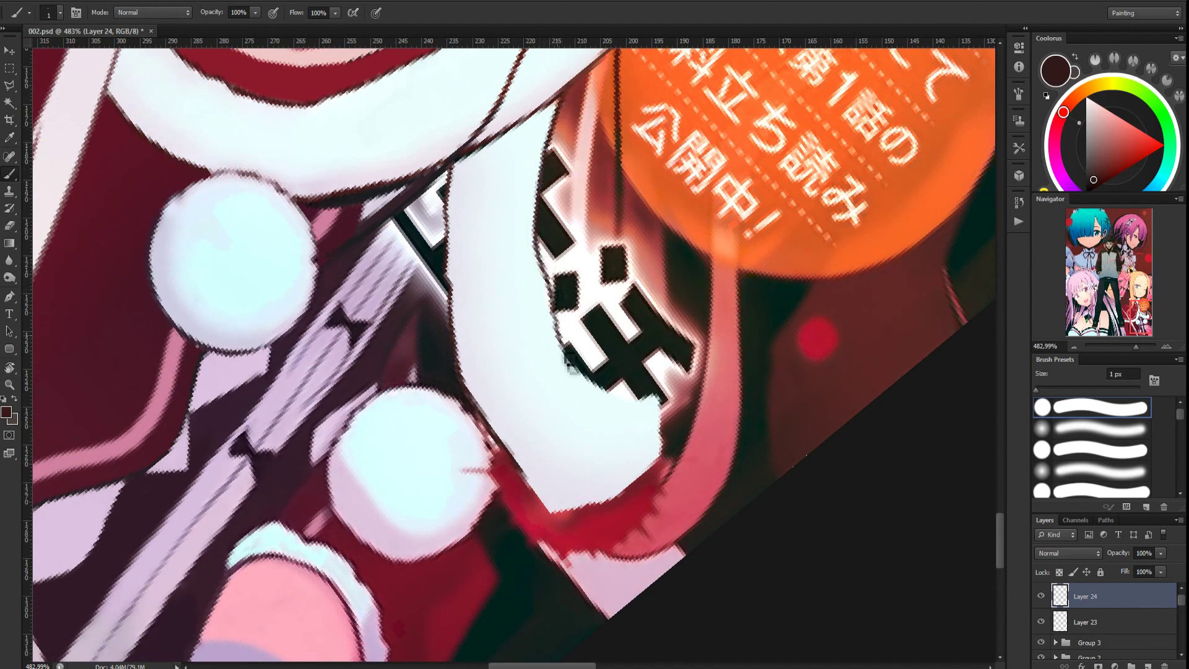
{"action": "left_click_drag", "start_coordinate": [554, 512], "coordinate": [610, 498]}
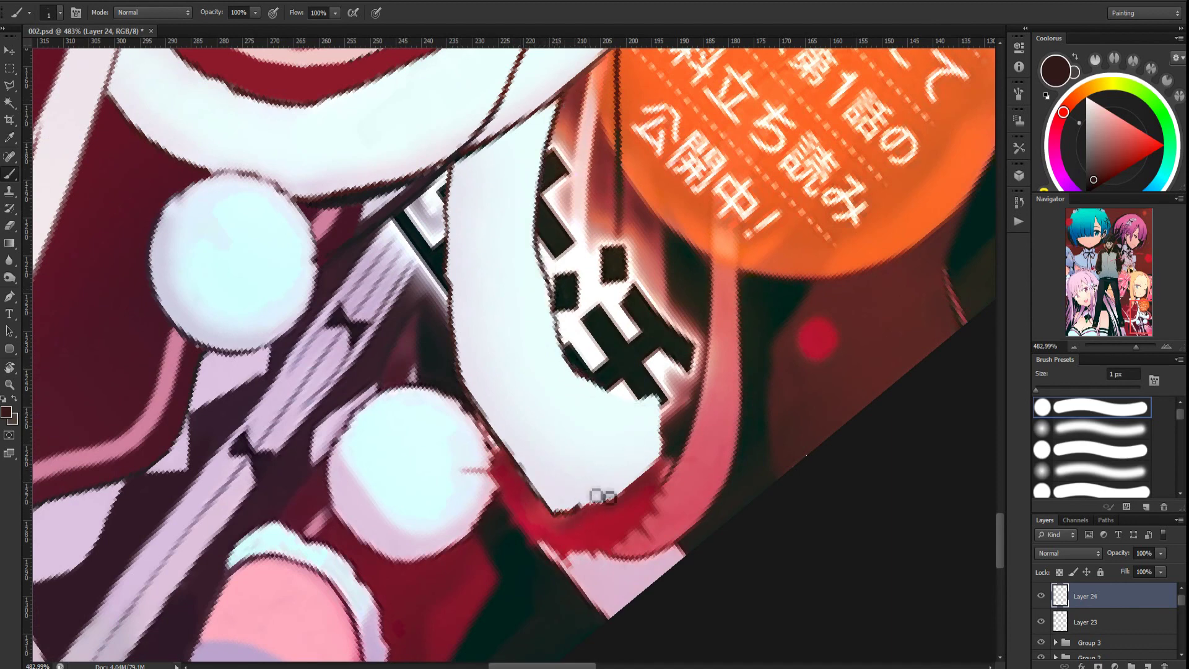
{"action": "left_click_drag", "start_coordinate": [589, 377], "coordinate": [667, 423]}
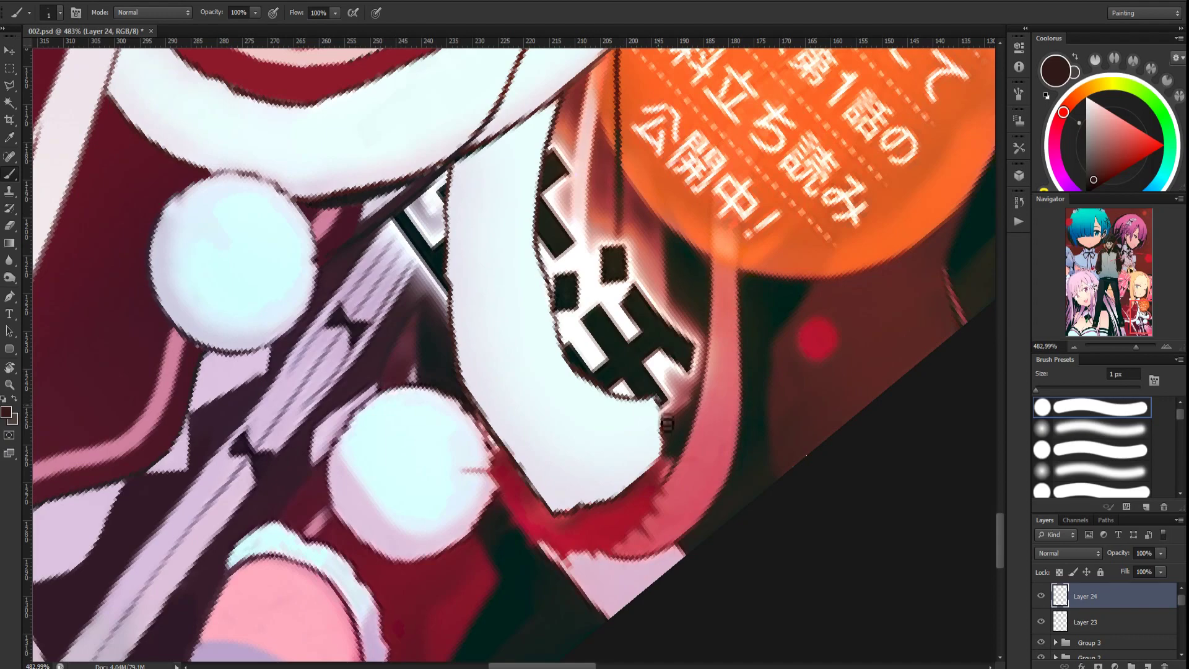
{"action": "key", "text": "e"}
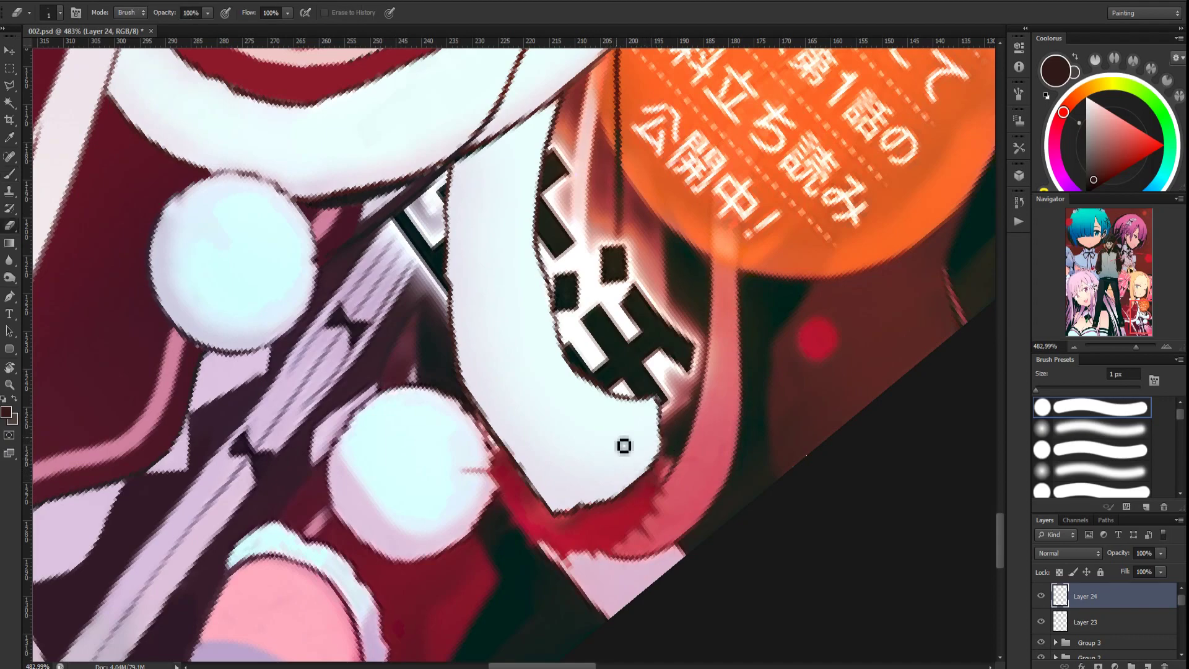
{"action": "scroll", "coordinate": [625, 443], "scroll_direction": "down", "scroll_amount": 3}
{"action": "key", "text": "r"}
{"action": "left_click_drag", "start_coordinate": [597, 427], "coordinate": [655, 414]}
{"action": "scroll", "coordinate": [654, 414], "scroll_direction": "down", "scroll_amount": 3}
{"action": "scroll", "coordinate": [615, 365], "scroll_direction": "up", "scroll_amount": 4}
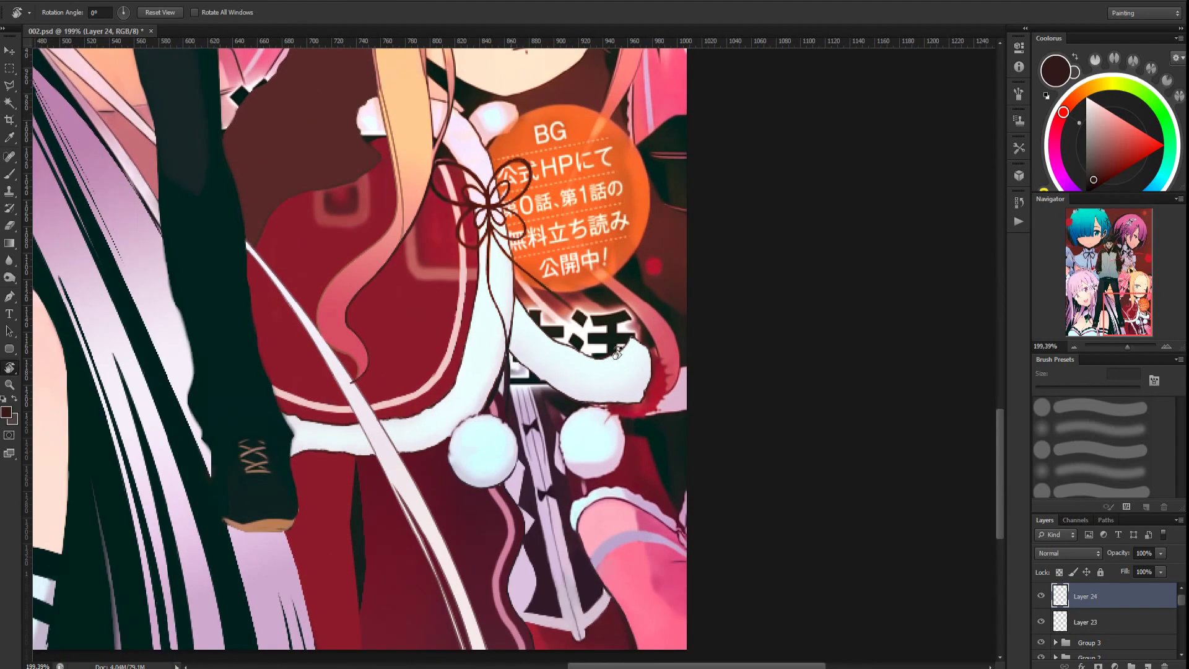
Lasso the sleeve area across the orange badge, from the collar's fur down to the fur cuff
{"action": "key", "text": "l"}
{"action": "mouse_move", "coordinate": [540, 227]}
{"action": "left_mouse_down"}
{"action": "mouse_move", "coordinate": [613, 366]}
{"action": "mouse_move", "coordinate": [606, 518]}
{"action": "left_mouse_up"}
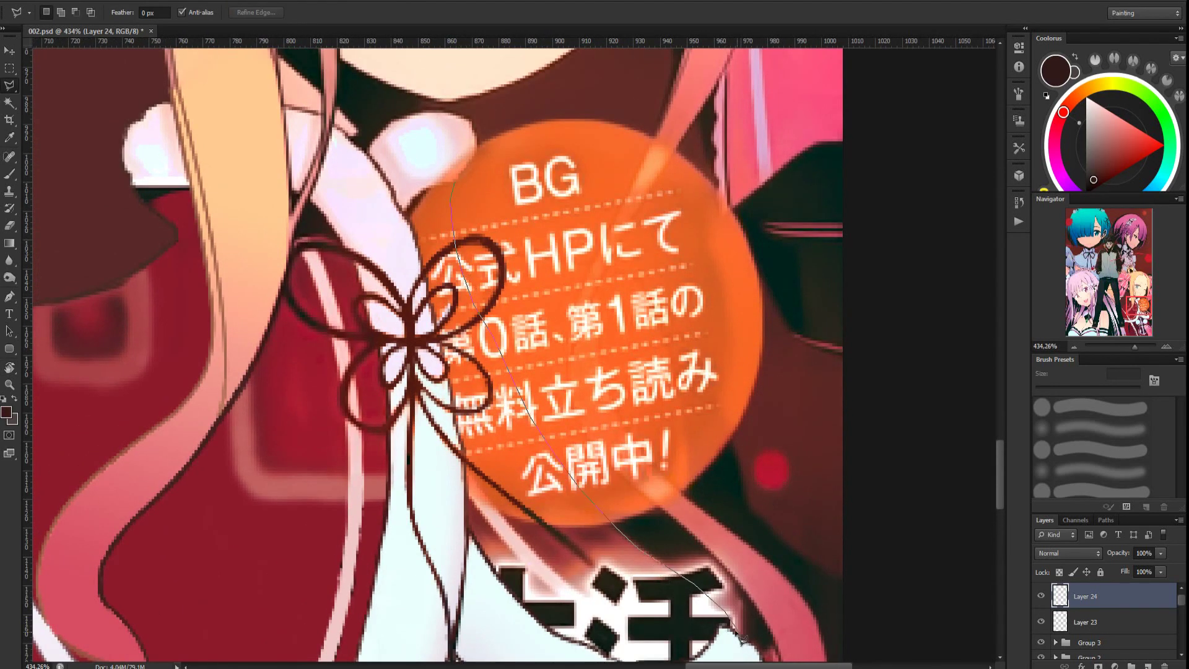
{"action": "scroll", "coordinate": [699, 658], "scroll_direction": "down", "scroll_amount": 1}
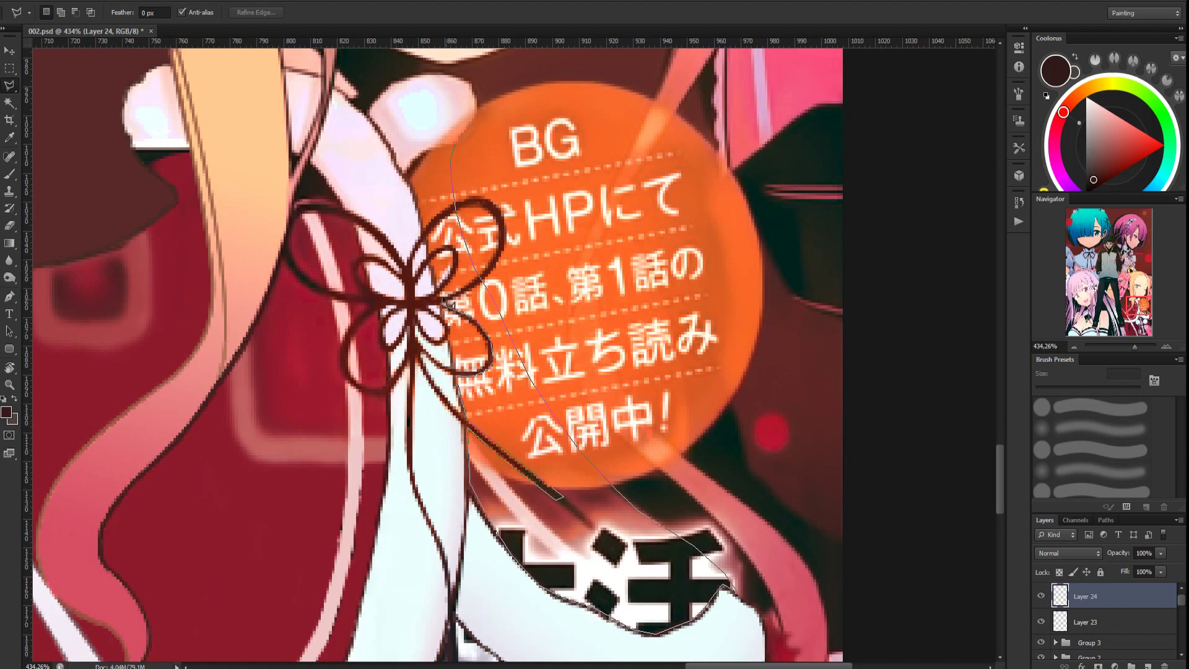
{"action": "left_click", "coordinate": [454, 152]}
{"action": "scroll", "coordinate": [436, 189], "scroll_direction": "down", "scroll_amount": 3}
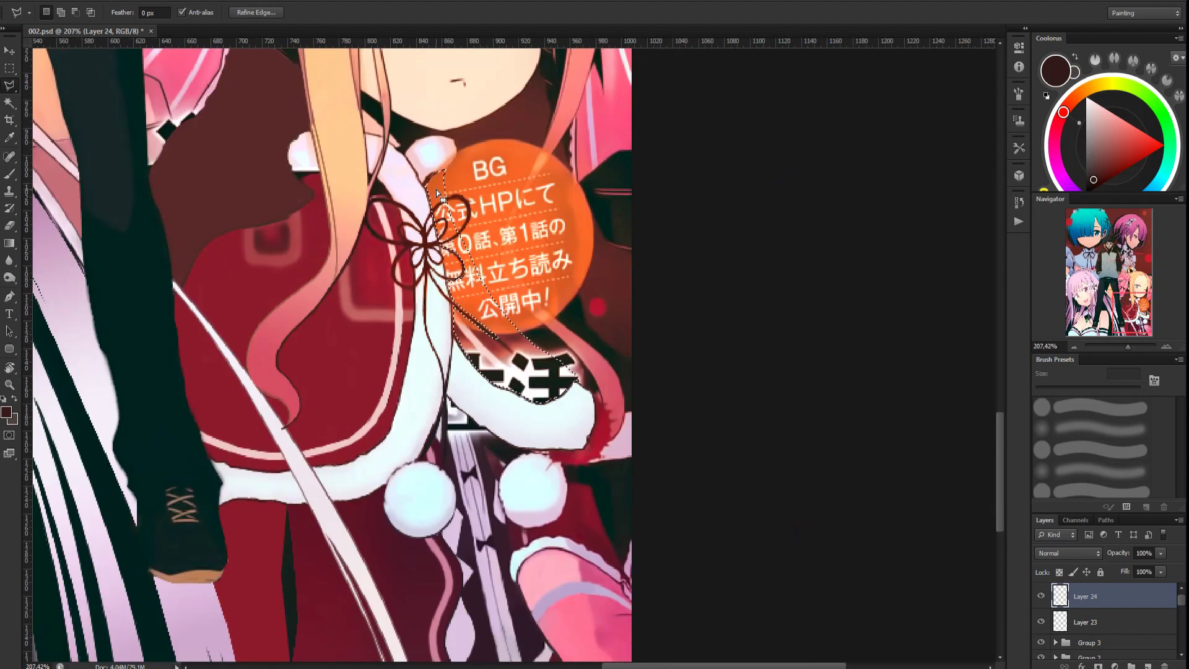
{"action": "scroll", "coordinate": [436, 190], "scroll_direction": "up", "scroll_amount": 2}
{"action": "scroll", "coordinate": [613, 468], "scroll_direction": "up", "scroll_amount": 1}
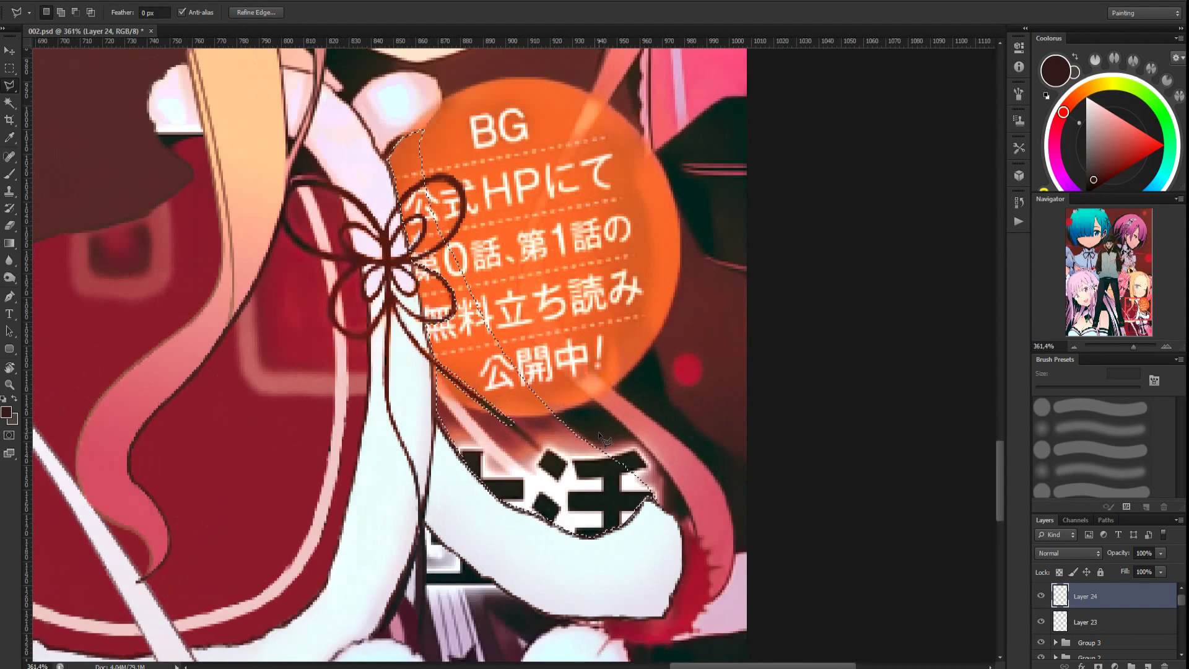
Subtract the openings of the ribbon bow's loops from the sleeve selection
{"action": "left_click", "coordinate": [427, 185]}
{"action": "left_click", "coordinate": [403, 204]}
{"action": "left_click", "coordinate": [426, 218]}
{"action": "left_click", "coordinate": [411, 251]}
{"action": "left_click", "coordinate": [425, 243]}
{"action": "left_click", "coordinate": [411, 252]}
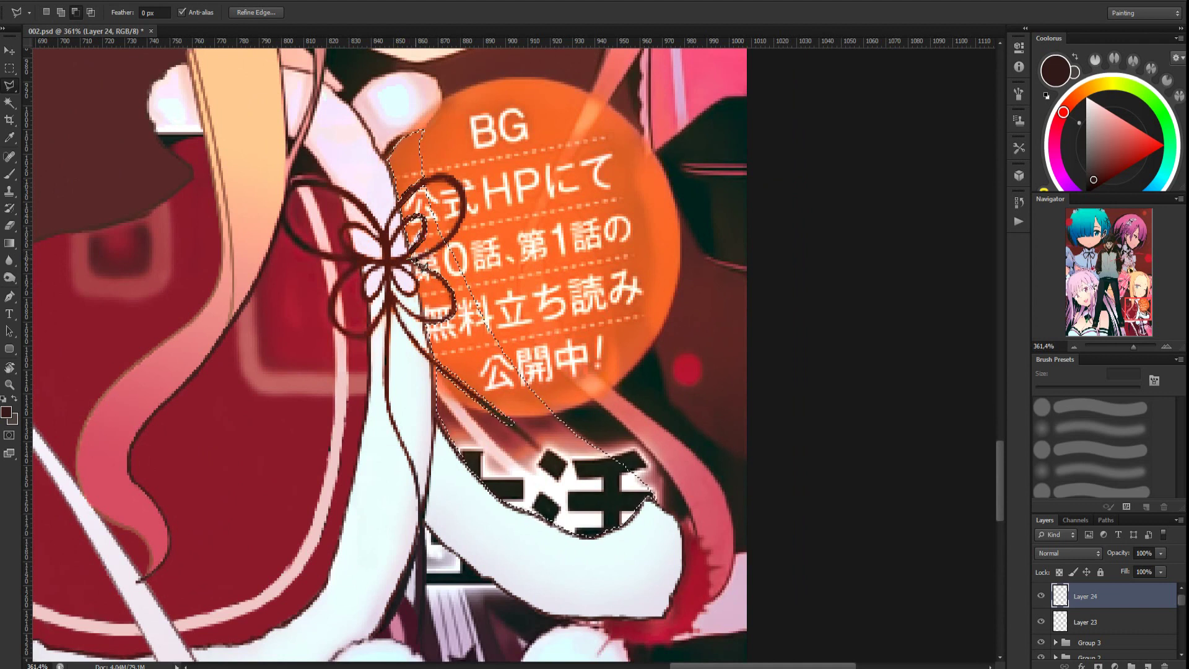
{"action": "left_click", "coordinate": [414, 263]}
{"action": "left_click_drag", "start_coordinate": [423, 268], "coordinate": [462, 347]}
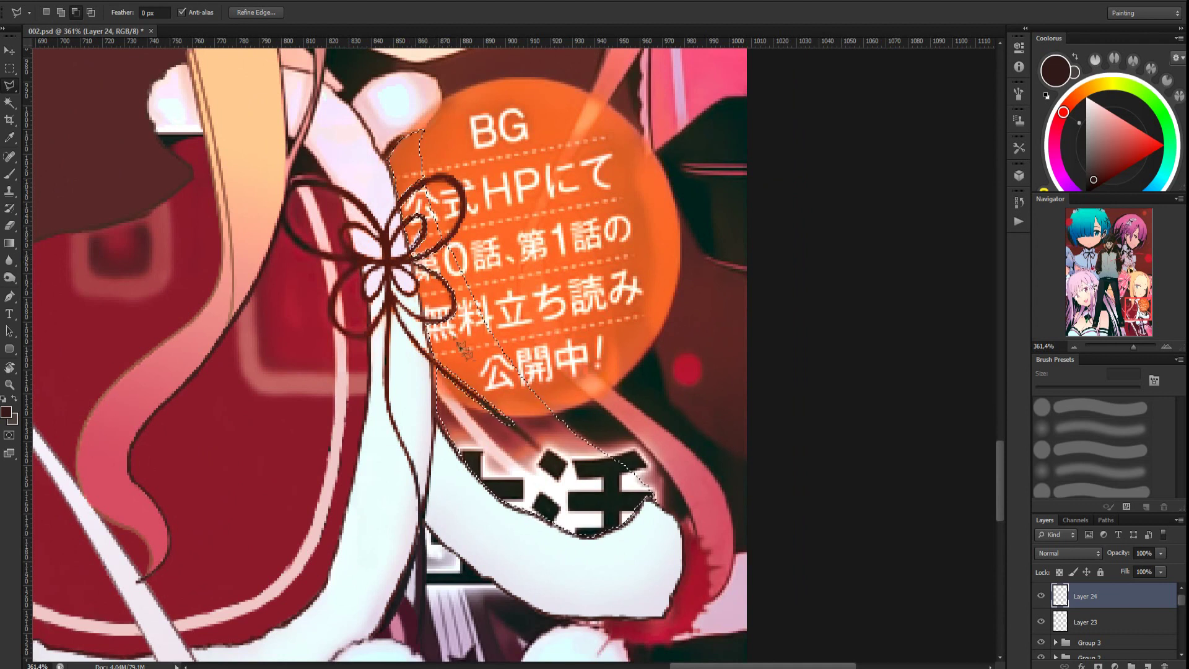
{"action": "left_click", "coordinate": [419, 268]}
{"action": "left_click", "coordinate": [422, 273]}
Fill the sleeve selection on a new layer with a three-stop gradient from reddish brown to dark purple sampled from the artwork, and deselect
{"action": "left_click", "coordinate": [1148, 667]}
{"action": "scroll", "coordinate": [636, 404], "scroll_direction": "down", "scroll_amount": 2}
{"action": "scroll", "coordinate": [636, 404], "scroll_direction": "up", "scroll_amount": 1}
{"action": "key", "text": "b"}
{"action": "left_click", "coordinate": [644, 403], "text": "alt"}
{"action": "left_click", "coordinate": [9, 243]}
{"action": "left_click", "coordinate": [65, 12]}
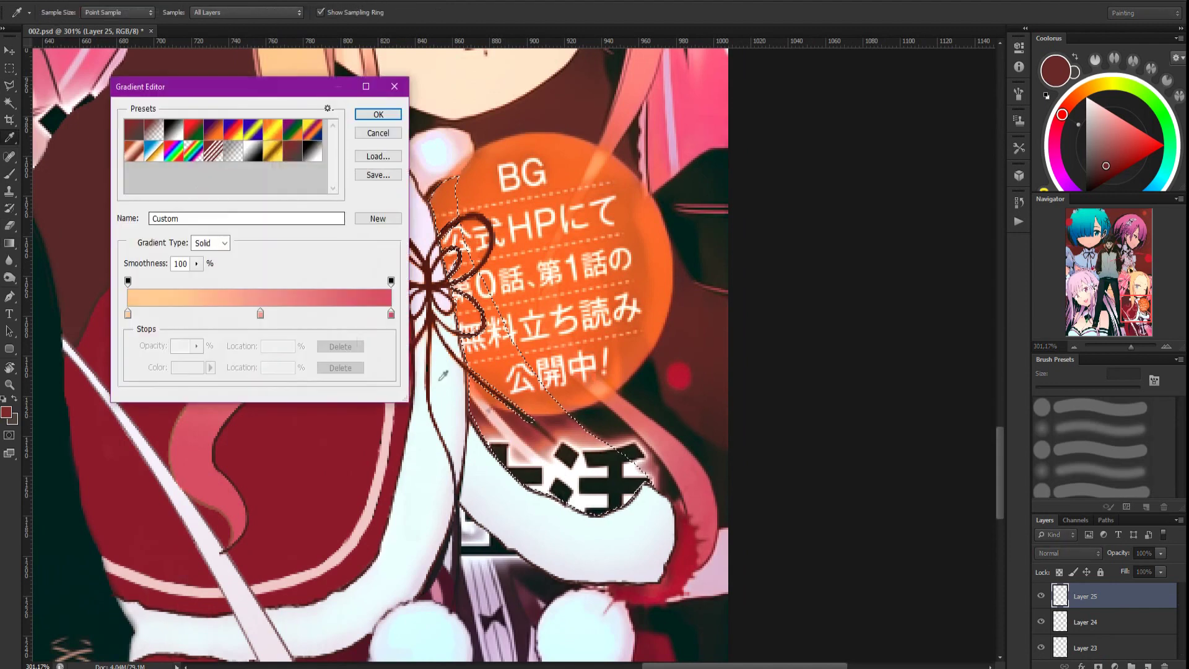
{"action": "left_click", "coordinate": [128, 314]}
{"action": "left_click", "coordinate": [451, 397]}
{"action": "left_click", "coordinate": [260, 314]}
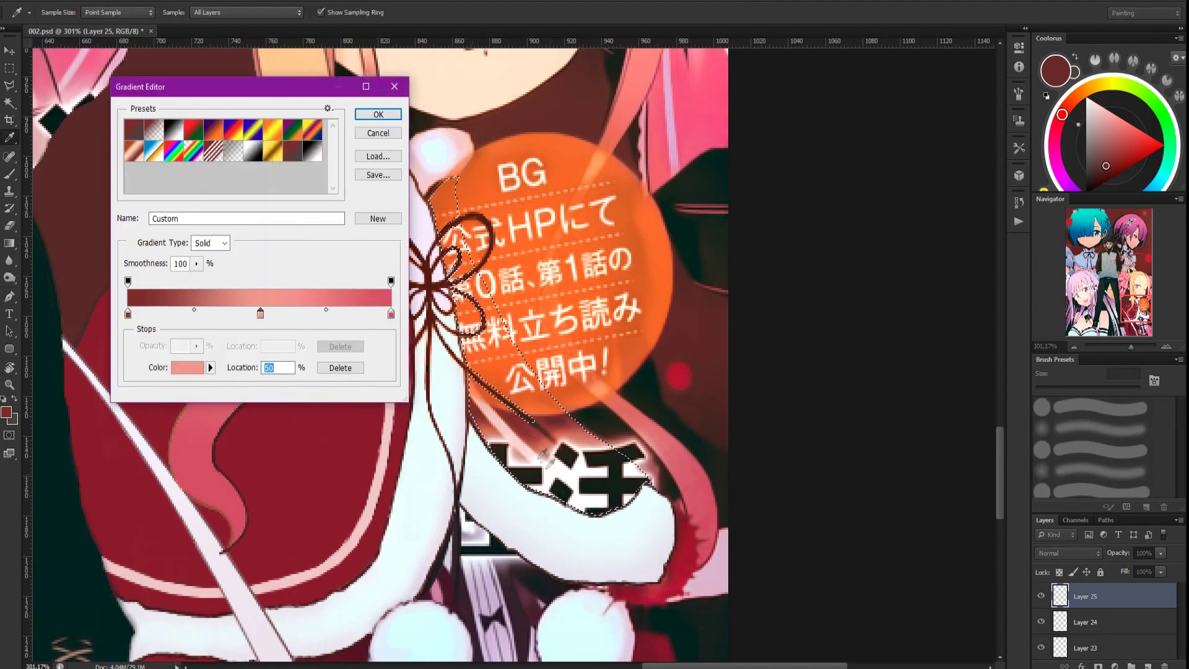
{"action": "left_click", "coordinate": [544, 457]}
{"action": "left_click", "coordinate": [390, 313]}
{"action": "left_click", "coordinate": [539, 601]}
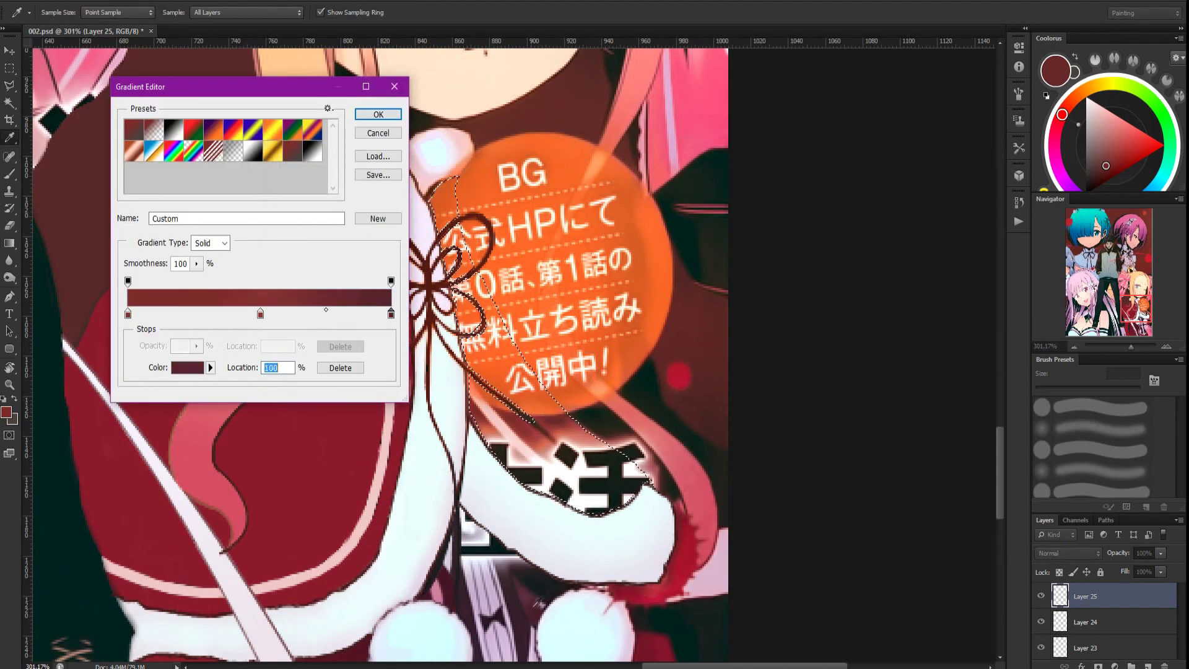
{"action": "key", "text": "Return"}
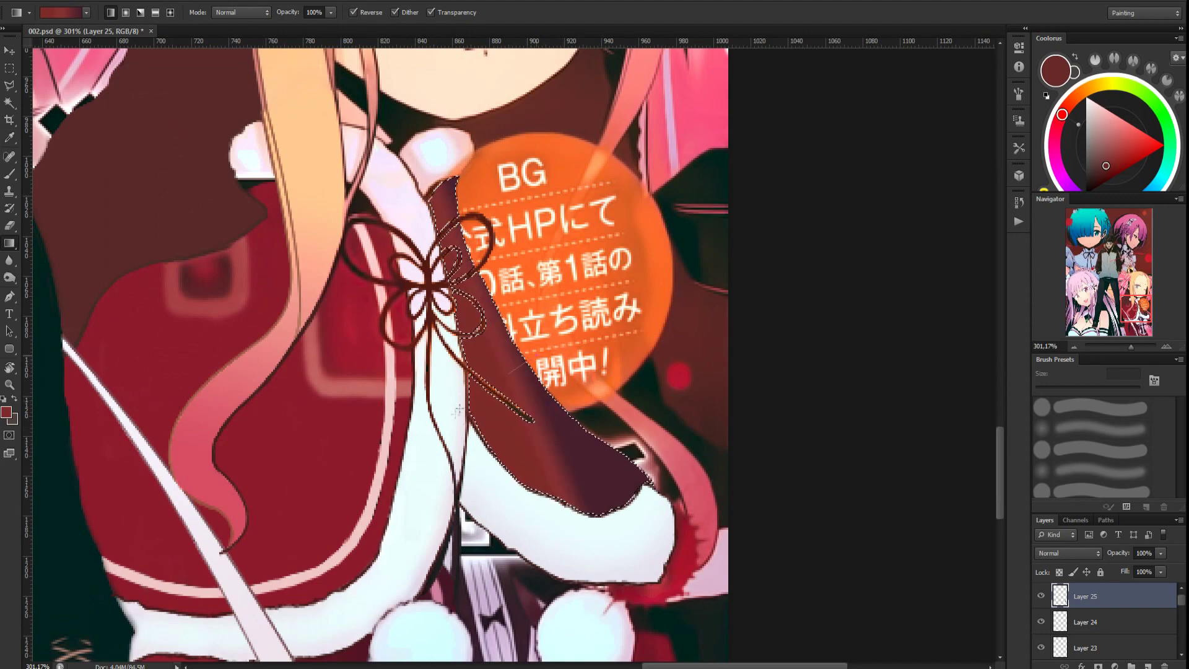
{"action": "key", "text": "ctrl+d"}
{"action": "scroll", "coordinate": [516, 373], "scroll_direction": "down", "scroll_amount": 6}
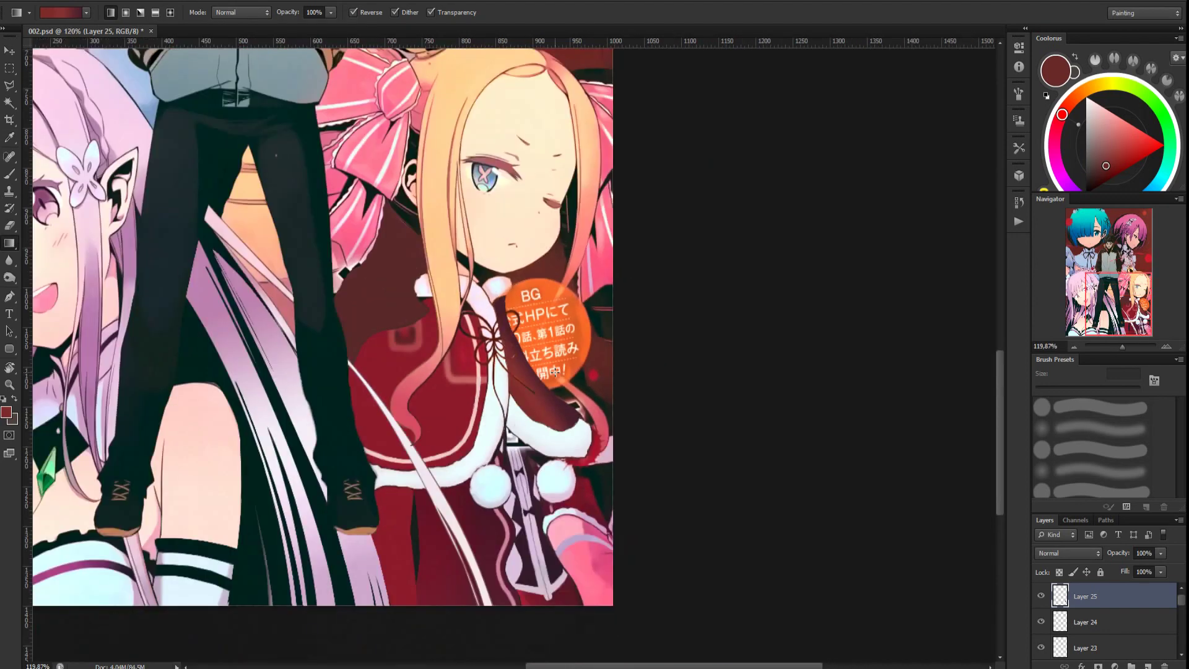
Change the gradient's first stop to a red sampled from the cape, restore the sleeve selection and refill it
{"action": "scroll", "coordinate": [537, 376], "scroll_direction": "up", "scroll_amount": 7}
{"action": "left_click", "coordinate": [73, 18]}
{"action": "left_click", "coordinate": [128, 314]}
{"action": "left_click", "coordinate": [235, 434]}
{"action": "left_click", "coordinate": [376, 114]}
{"action": "key", "text": "ctrl+z"}
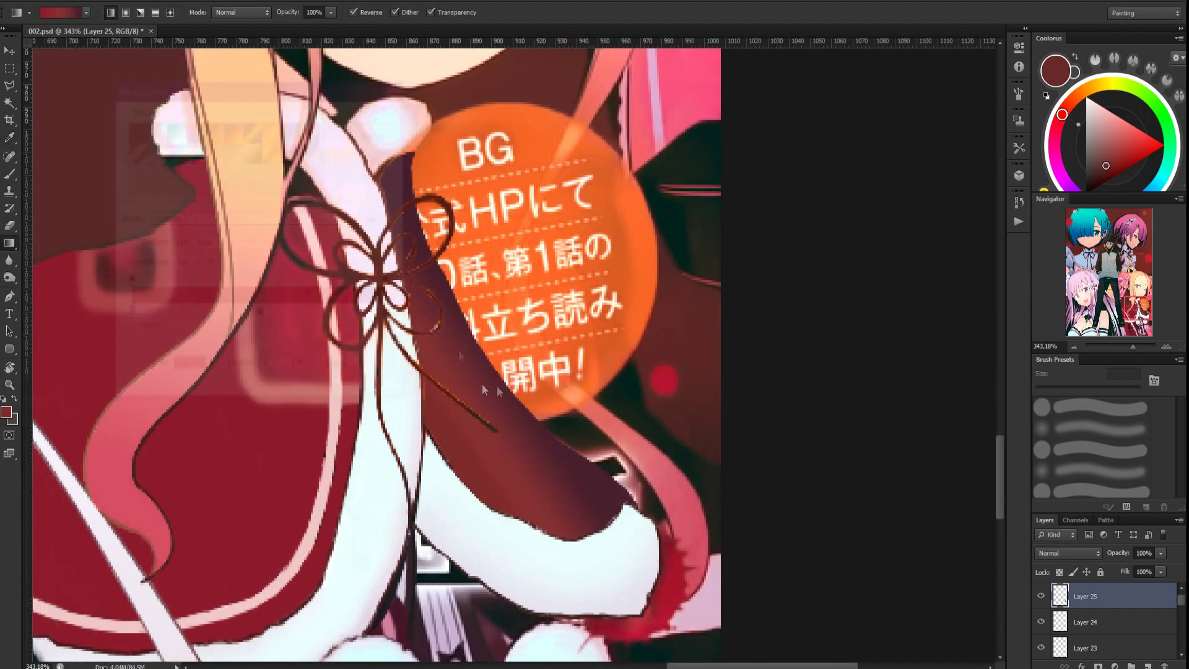
{"action": "left_click_drag", "start_coordinate": [536, 414], "coordinate": [414, 455]}
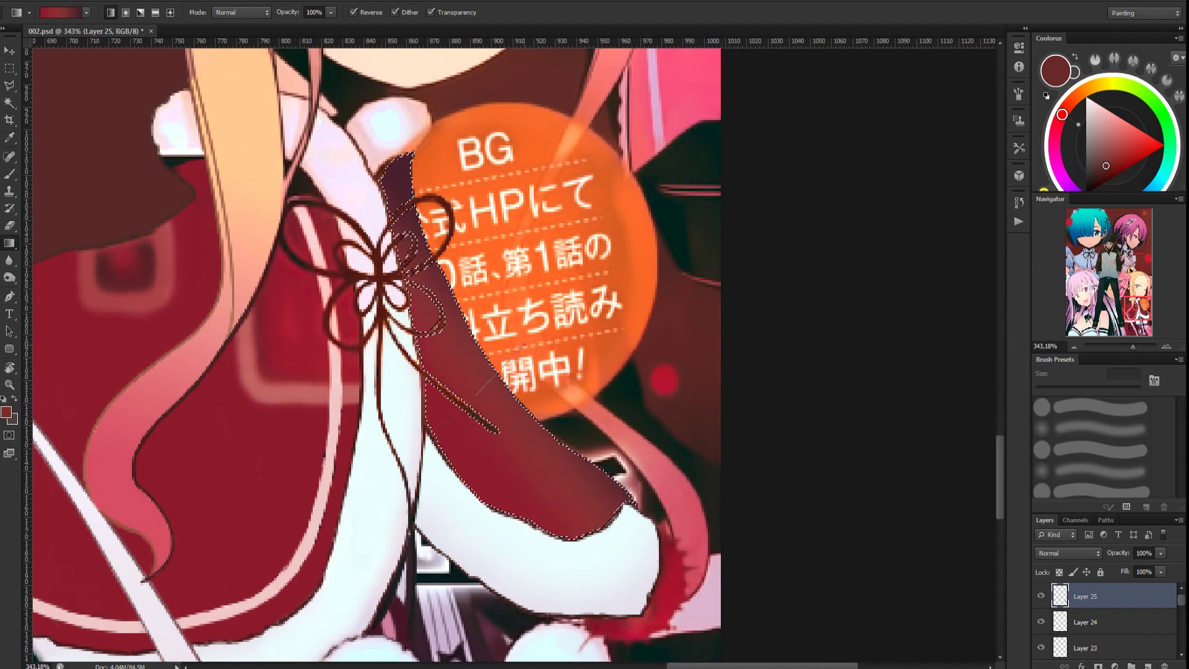
Adjust the gradient's middle stop, refill the sleeve with a short diagonal gradient, and deselect
{"action": "left_click", "coordinate": [65, 13]}
{"action": "left_click", "coordinate": [242, 314]}
{"action": "left_click", "coordinate": [377, 114]}
{"action": "left_click_drag", "start_coordinate": [518, 403], "coordinate": [462, 436]}
{"action": "key", "text": "ctrl+d"}
{"action": "scroll", "coordinate": [481, 365], "scroll_direction": "down", "scroll_amount": 4}
{"action": "scroll", "coordinate": [601, 538], "scroll_direction": "up", "scroll_amount": 5}
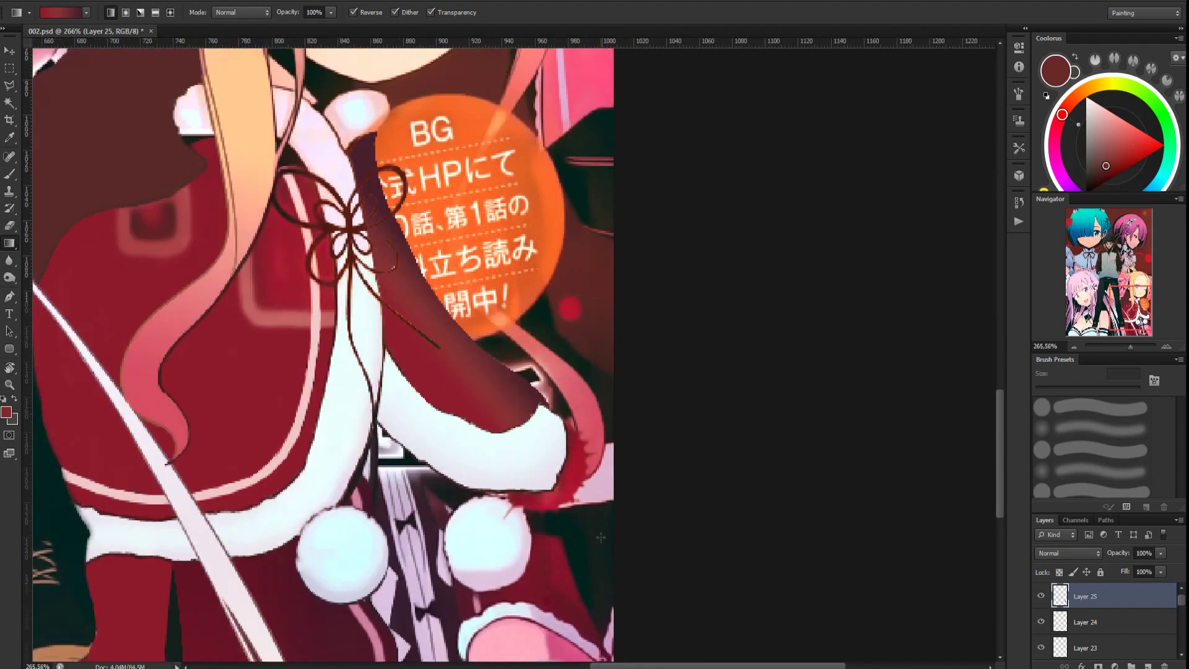
{"action": "scroll", "coordinate": [601, 538], "scroll_direction": "down", "scroll_amount": 3}
{"action": "scroll", "coordinate": [600, 537], "scroll_direction": "down", "scroll_amount": 3}
{"action": "scroll", "coordinate": [558, 462], "scroll_direction": "up", "scroll_amount": 5}
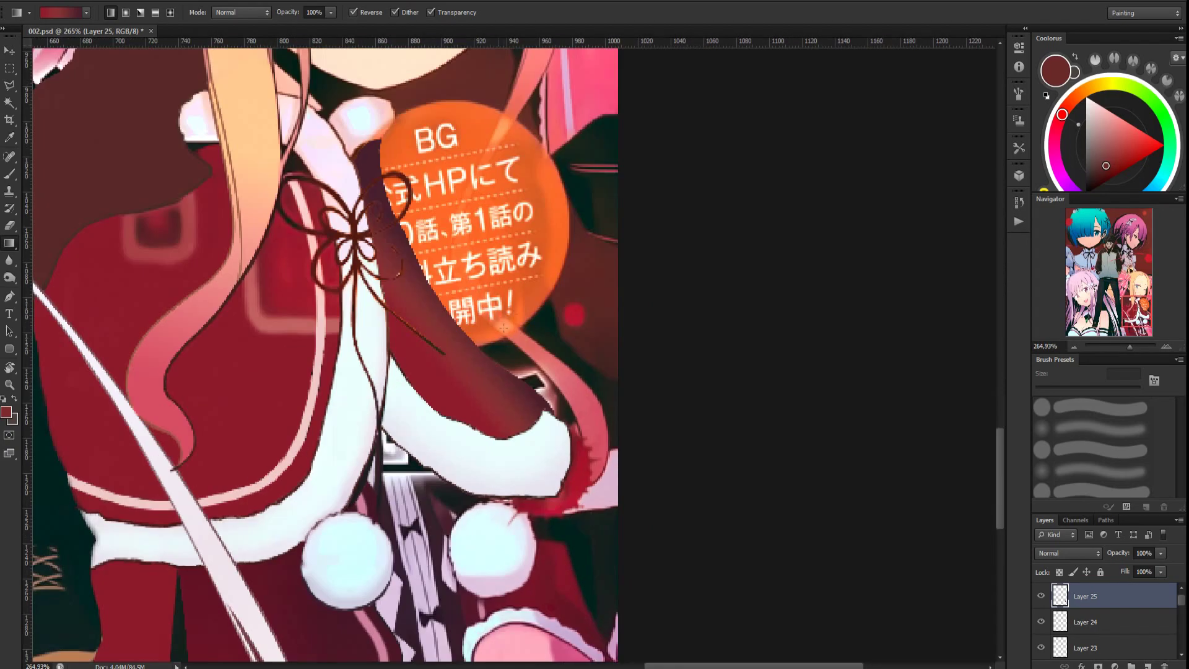
Paint white fur into the cuff's upper outer corner on Layer 23, and clean up the adjoining sleeve fill on Layer 25
{"action": "key", "text": "b"}
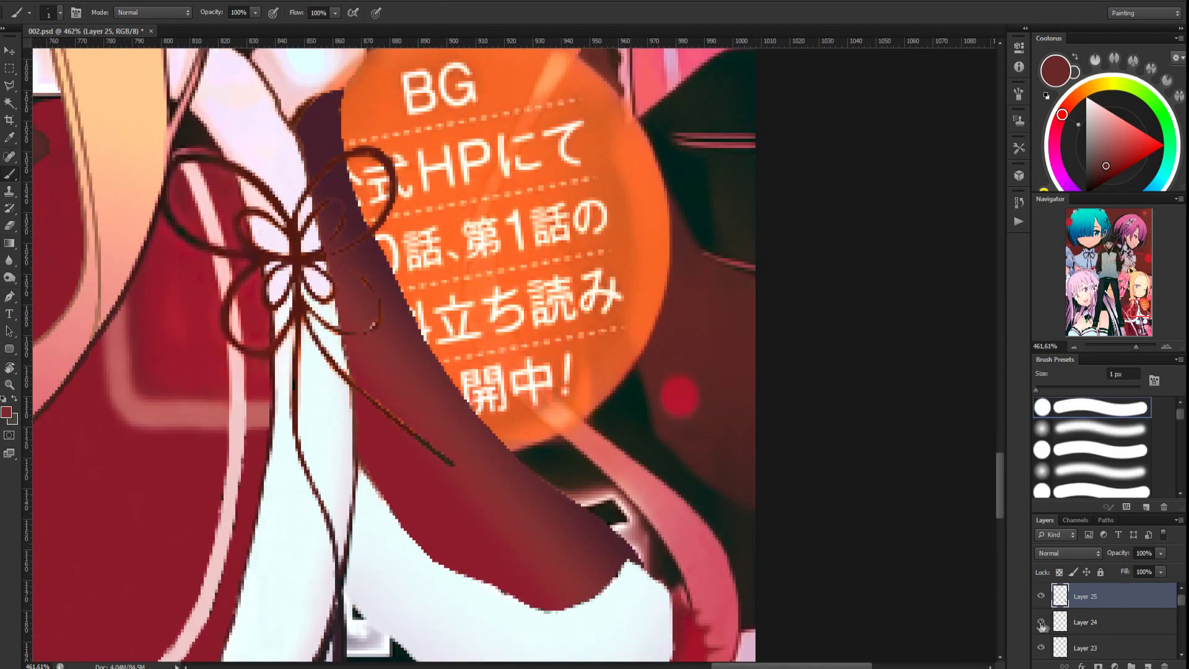
{"action": "left_click", "coordinate": [1046, 655]}
{"action": "key", "text": "x"}
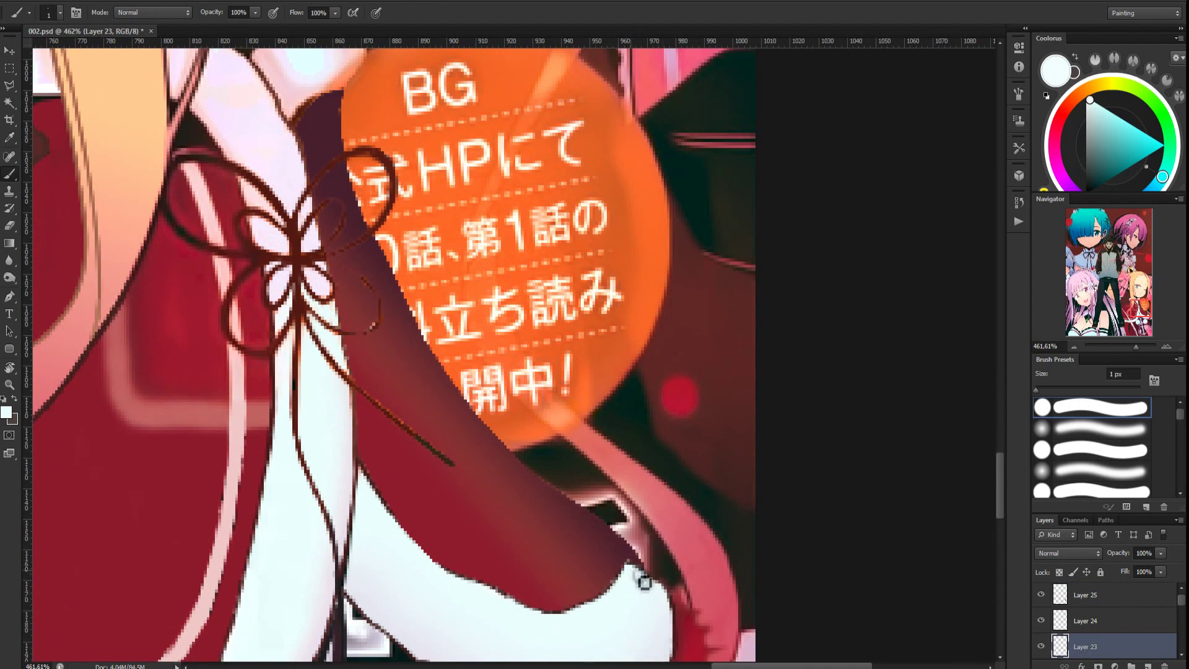
{"action": "key", "text": "alt+bracketright"}
{"action": "key", "text": "alt+bracketright"}
{"action": "key", "text": "e"}
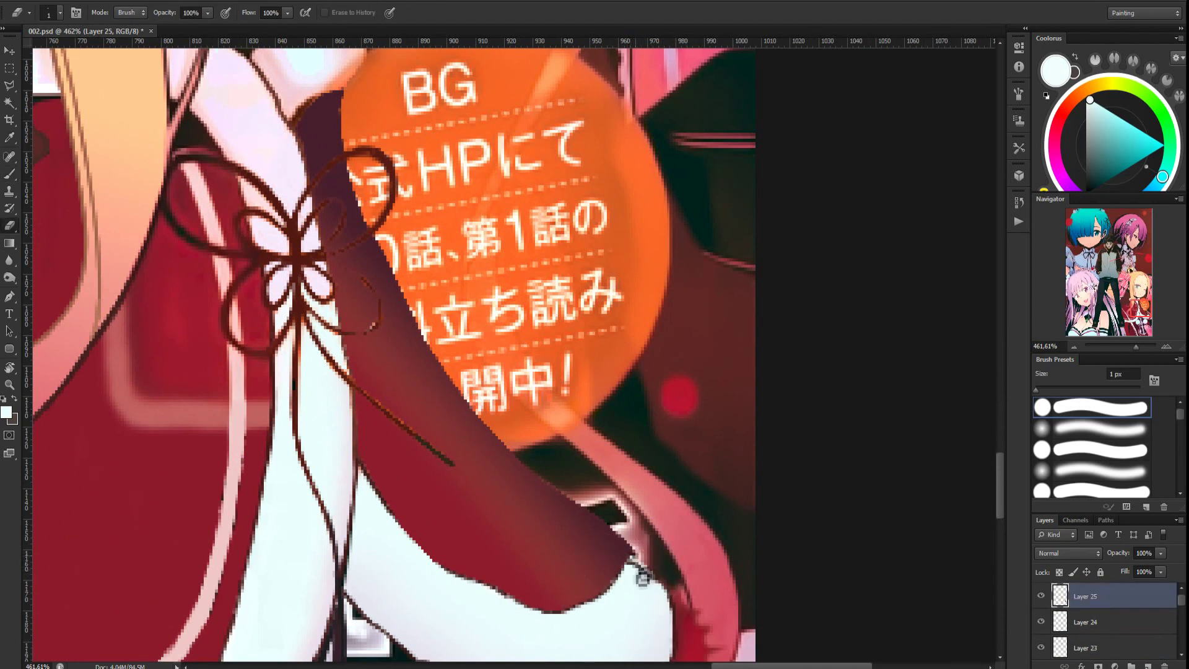
Hide the outline on Layer 24 while refining the white fur corner on Layer 23, and show it again
{"action": "left_click", "coordinate": [1078, 626]}
{"action": "left_click", "coordinate": [1042, 623]}
{"action": "left_click", "coordinate": [1062, 649]}
{"action": "left_click", "coordinate": [634, 564], "text": "alt"}
{"action": "left_click", "coordinate": [594, 252]}
{"action": "left_click", "coordinate": [639, 591], "text": "alt"}
{"action": "left_click", "coordinate": [595, 252]}
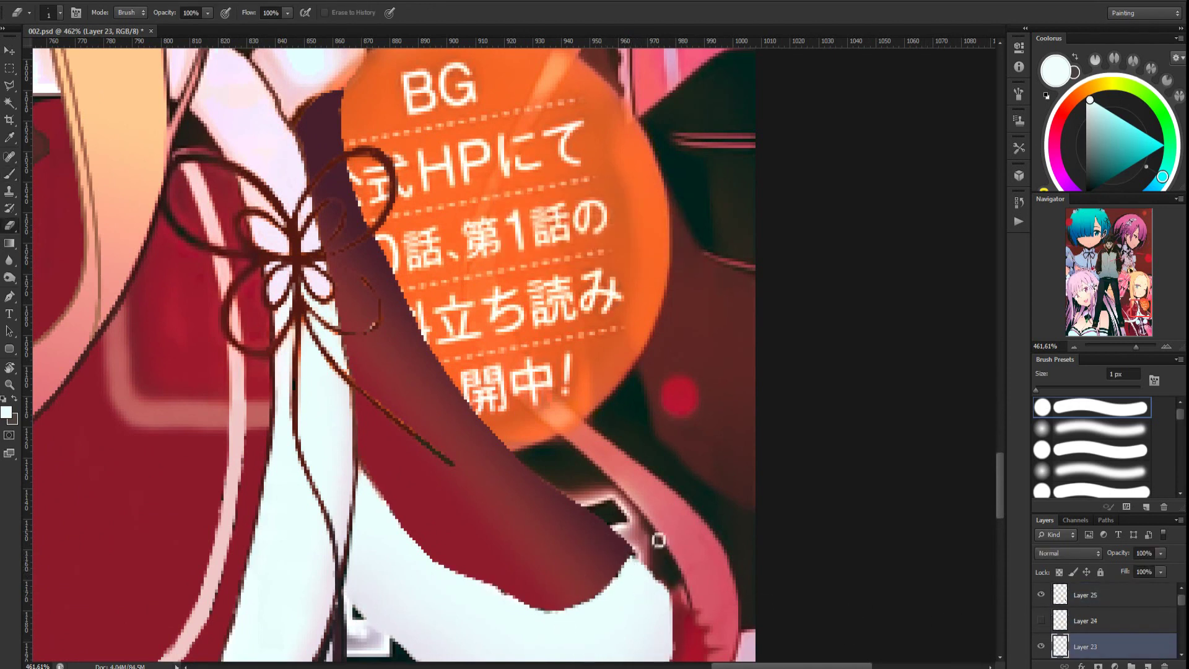
{"action": "key", "text": "b"}
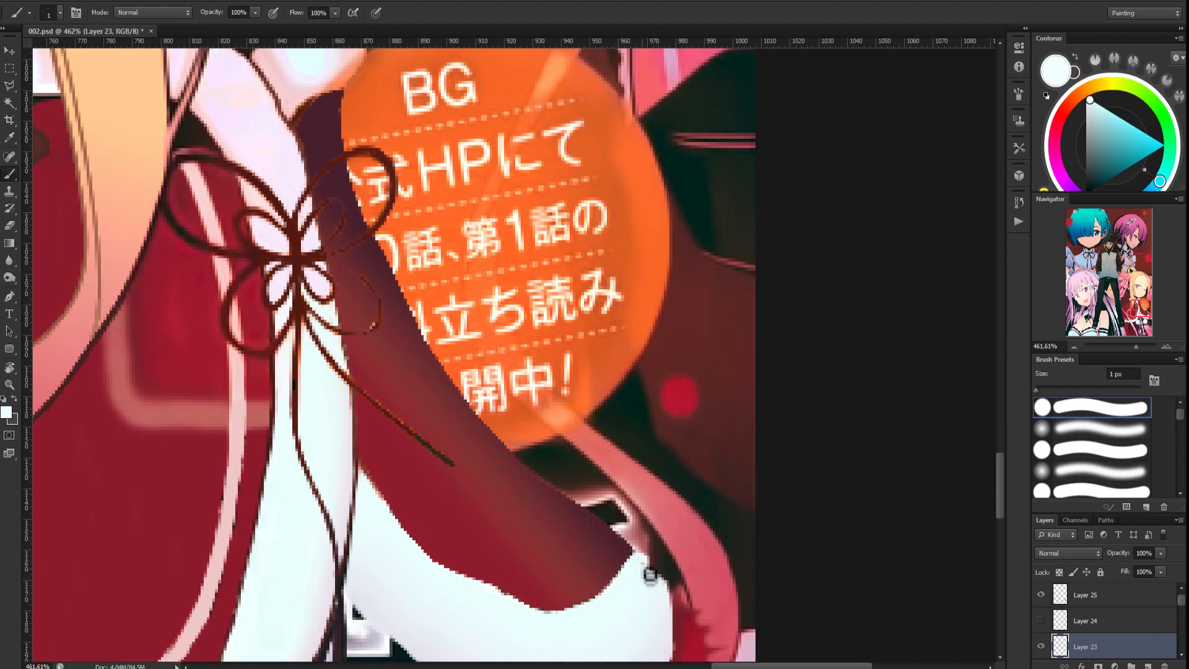
{"action": "left_click", "coordinate": [1041, 621]}
Clean up the cuff's outer corner and redraw its dark outline on Layer 24 with a 1 px brush
{"action": "key", "text": "e"}
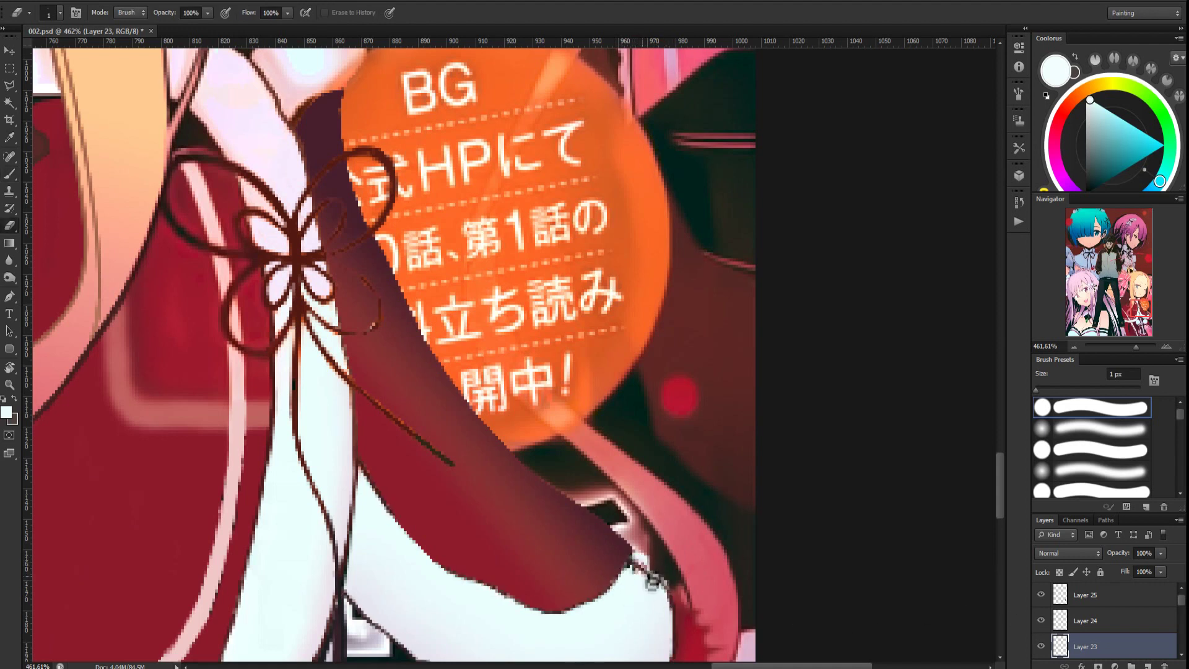
{"action": "key", "text": "alt+bracketright"}
{"action": "key", "text": "b"}
{"action": "left_click", "coordinate": [651, 561], "text": "alt"}
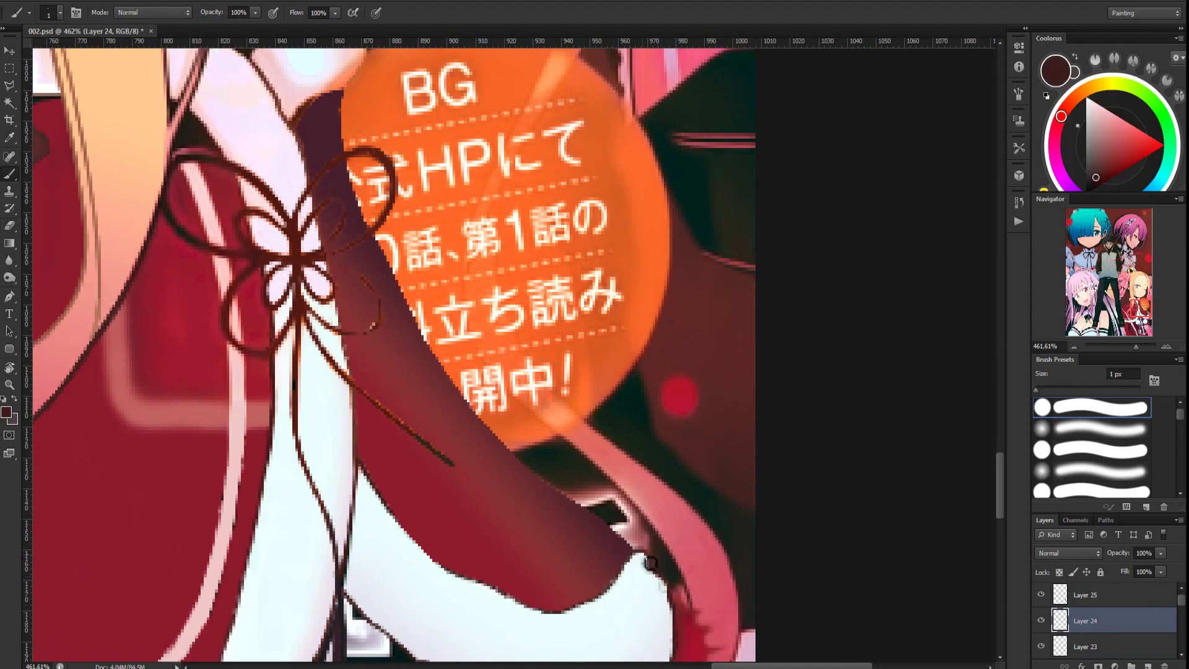
{"action": "scroll", "coordinate": [648, 559], "scroll_direction": "down", "scroll_amount": 13}
{"action": "scroll", "coordinate": [652, 561], "scroll_direction": "up", "scroll_amount": 10}
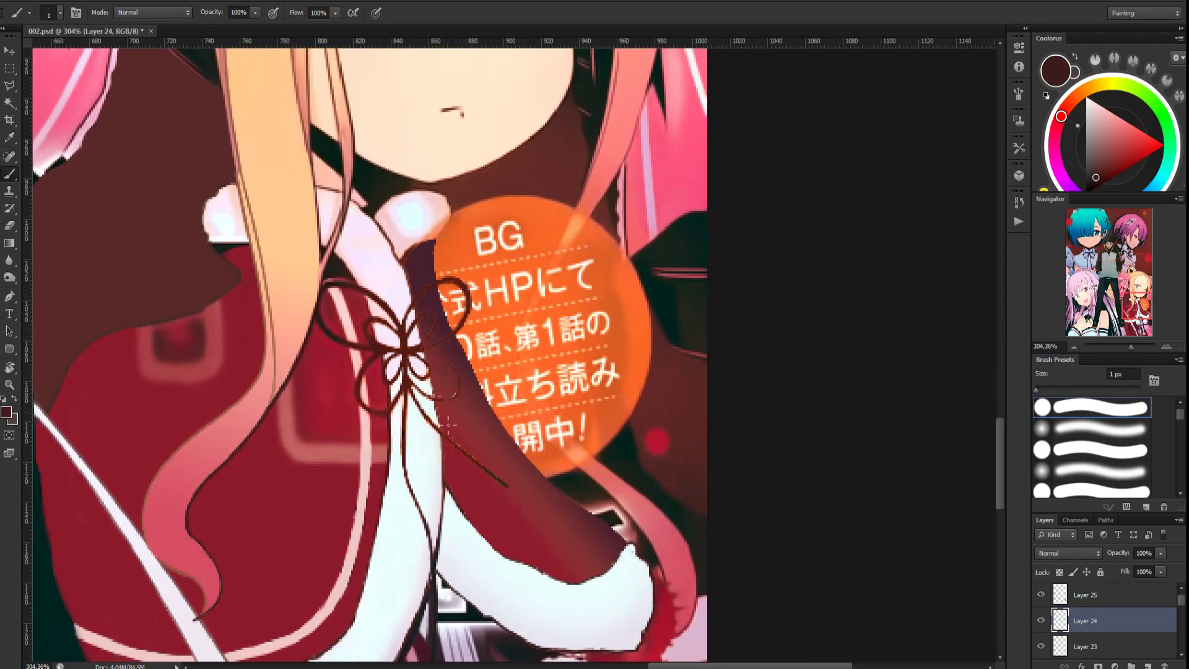
Move Layer 24 above Layer 25 and outline the sleeve's outer edge in dark brown tones sampled from the artwork
{"action": "scroll", "coordinate": [420, 367], "scroll_direction": "up", "scroll_amount": 5}
{"action": "left_click", "coordinate": [404, 199], "text": "alt"}
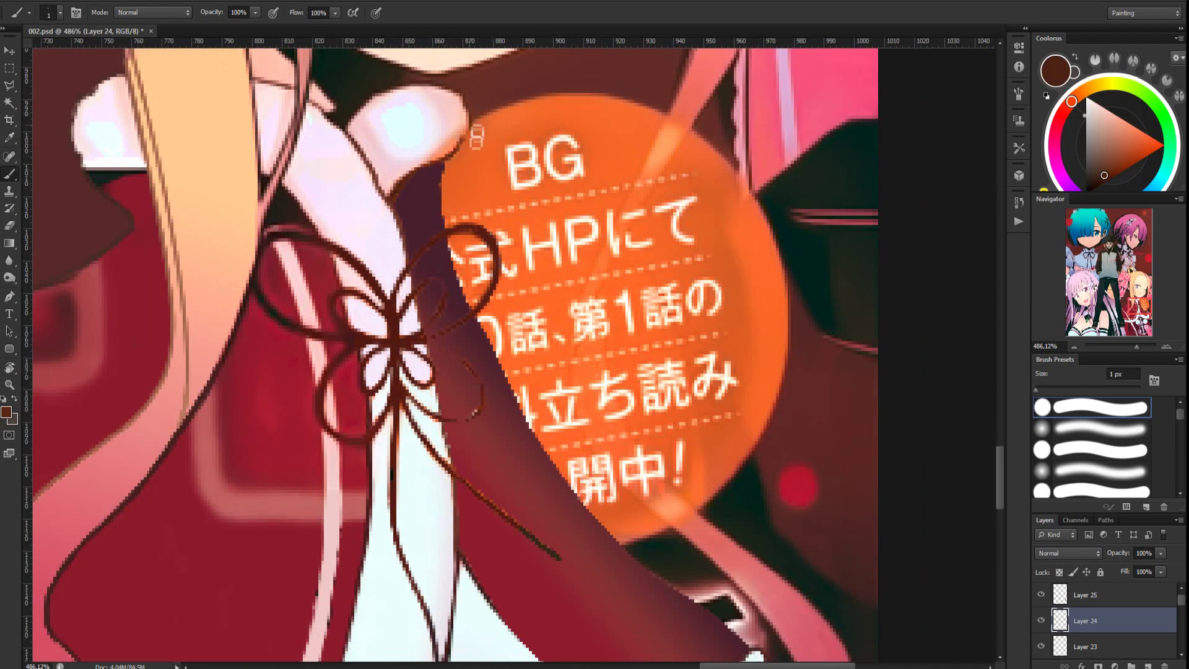
{"action": "left_click", "coordinate": [372, 454], "text": "alt"}
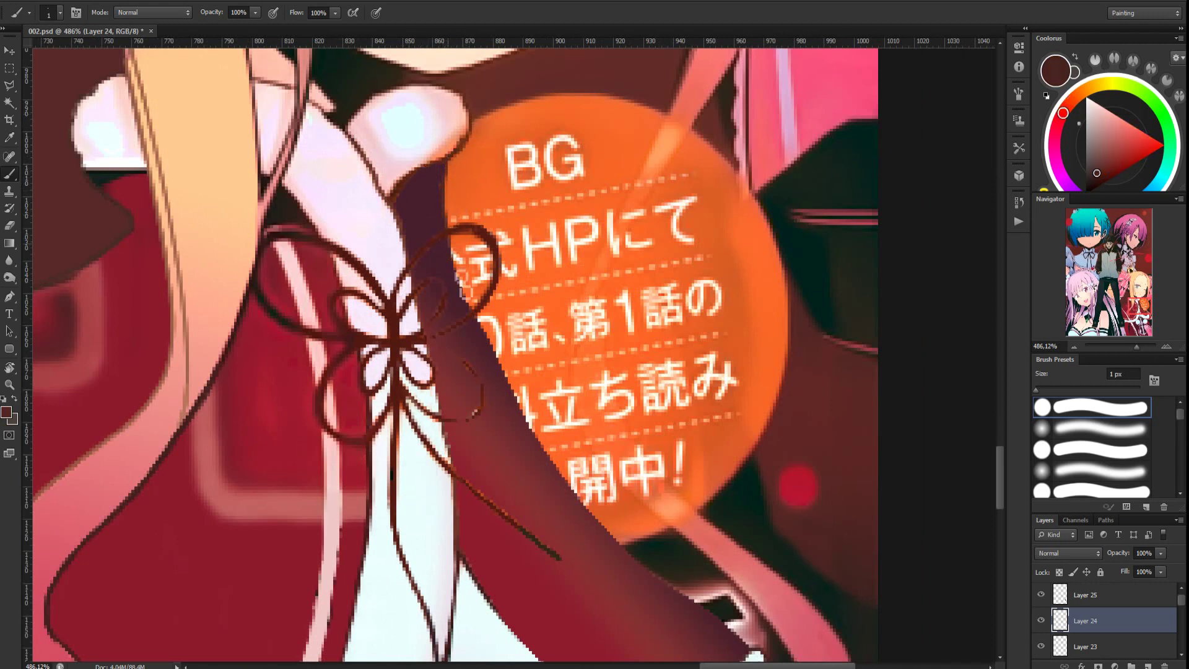
{"action": "key", "text": "ctrl+bracketright"}
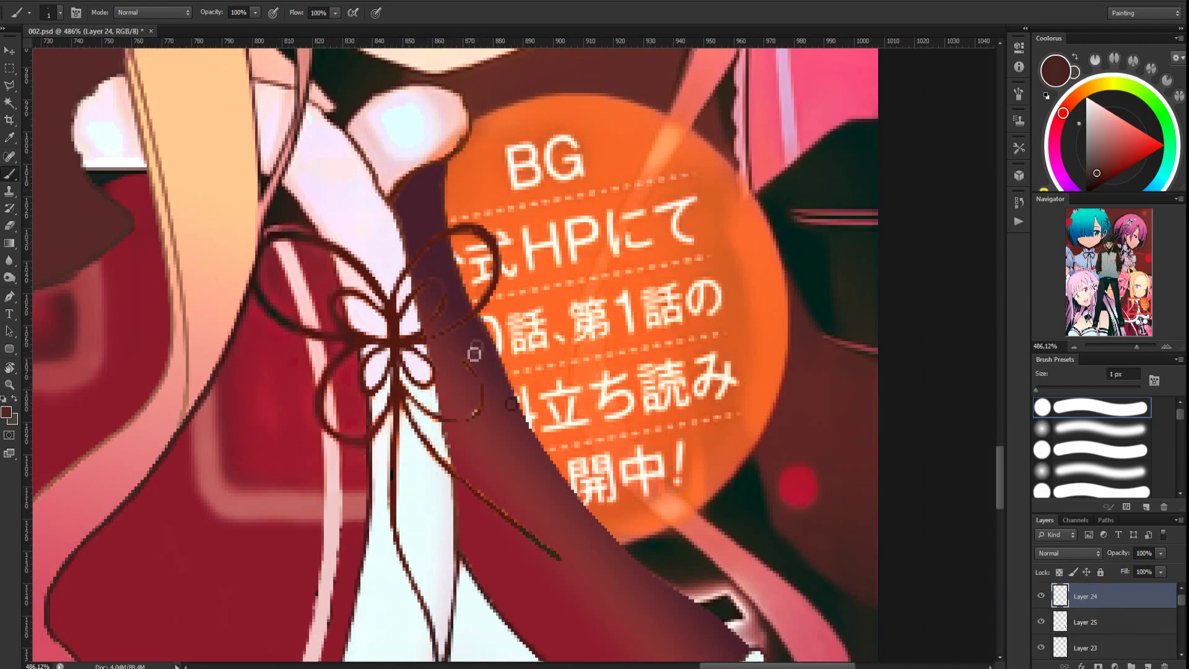
{"action": "left_click", "coordinate": [454, 156], "text": "alt"}
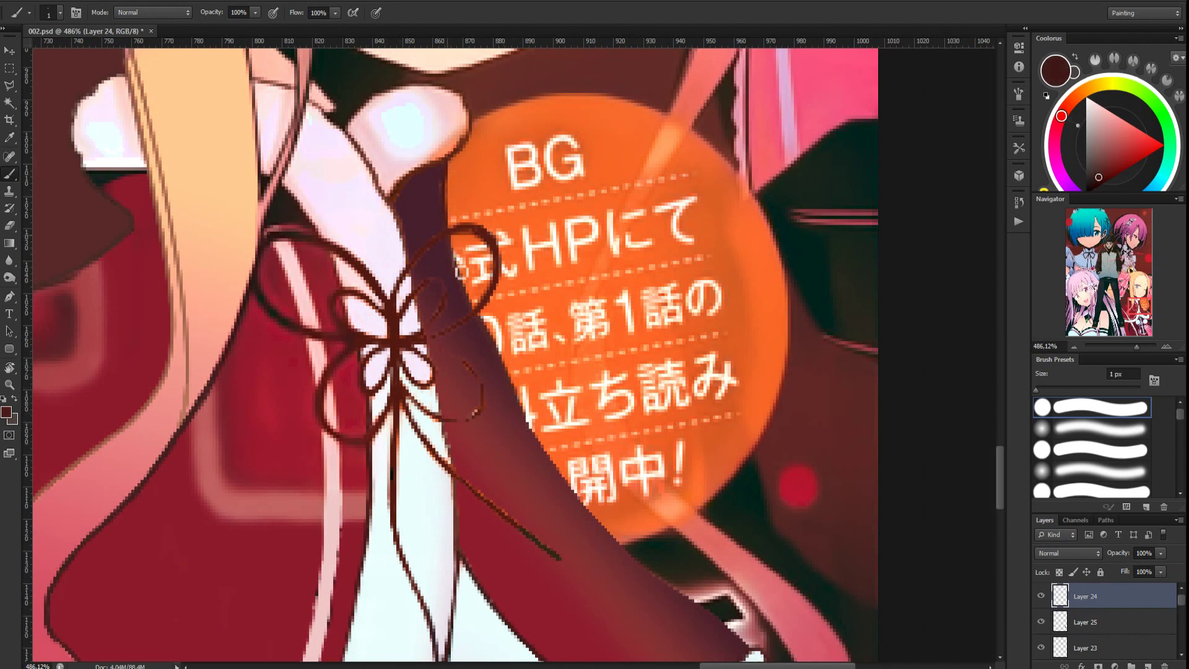
{"action": "key", "text": "e"}
{"action": "key", "text": "b"}
{"action": "left_click", "coordinate": [371, 451], "text": "alt"}
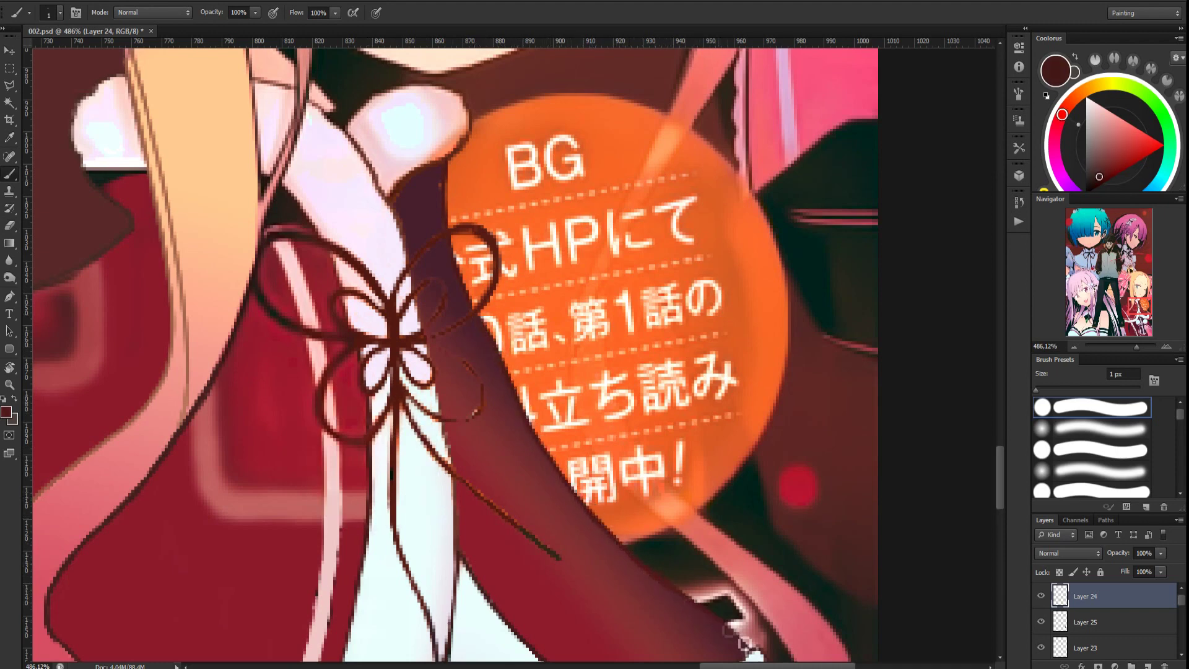
Lasso the gap between the sleeve and the hair strand, paint it with sampled dark green, and deselect
{"action": "left_click_drag", "start_coordinate": [715, 617], "coordinate": [595, 456]}
{"action": "key", "text": "l"}
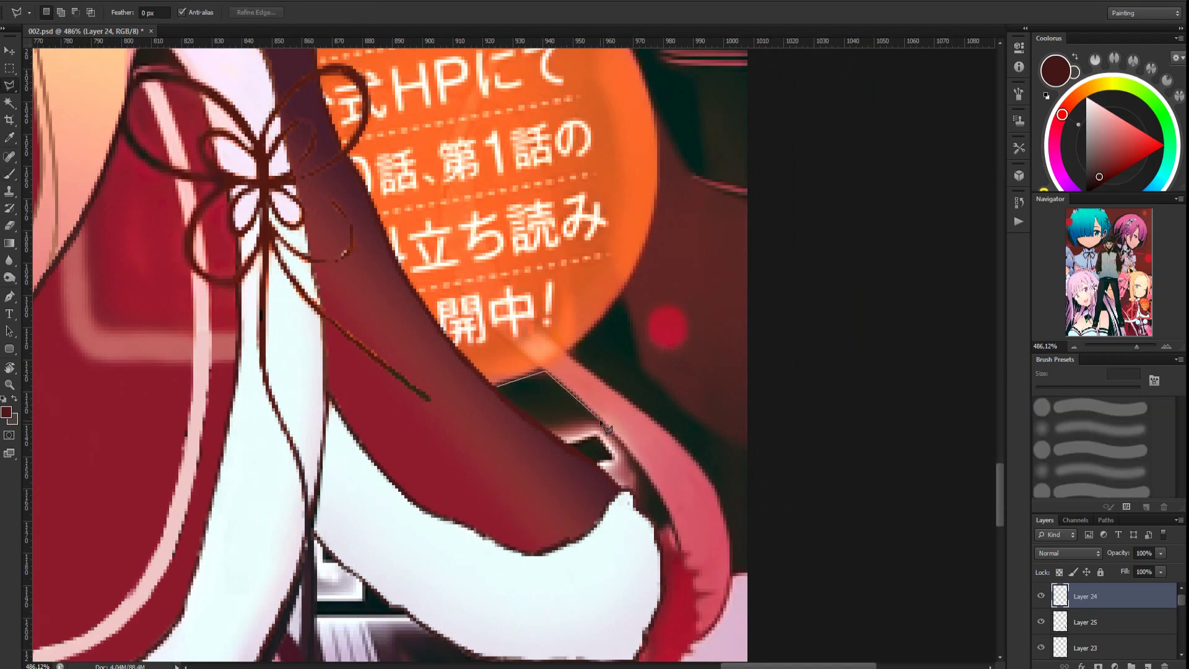
{"action": "left_click", "coordinate": [497, 387]}
{"action": "key", "text": "b"}
{"action": "left_click", "coordinate": [579, 409], "text": "alt"}
{"action": "left_click_drag", "start_coordinate": [520, 390], "coordinate": [650, 498]}
{"action": "key", "text": "ctrl+d"}
{"action": "scroll", "coordinate": [592, 434], "scroll_direction": "down", "scroll_amount": 3}
{"action": "scroll", "coordinate": [633, 447], "scroll_direction": "up", "scroll_amount": 3}
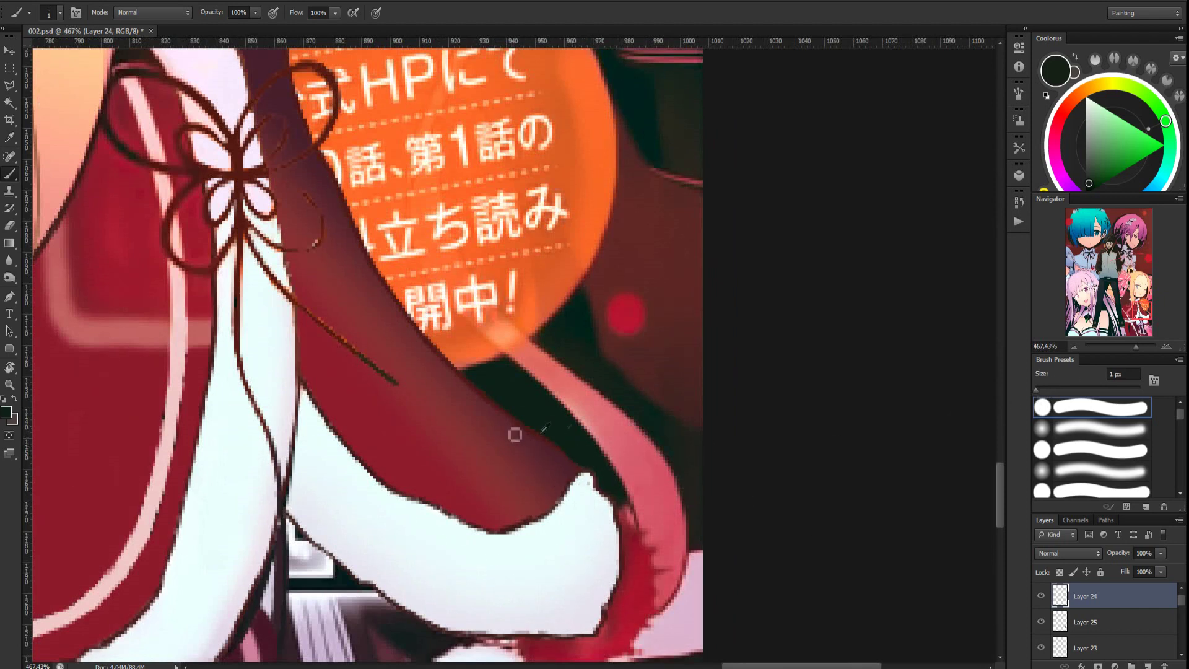
Touch up the lower sleeve edge beside the dark gap with a 1 px brush, using colours sampled there
{"action": "left_click", "coordinate": [568, 457], "text": "alt"}
{"action": "left_click", "coordinate": [563, 430], "text": "alt"}
{"action": "key", "text": "period"}
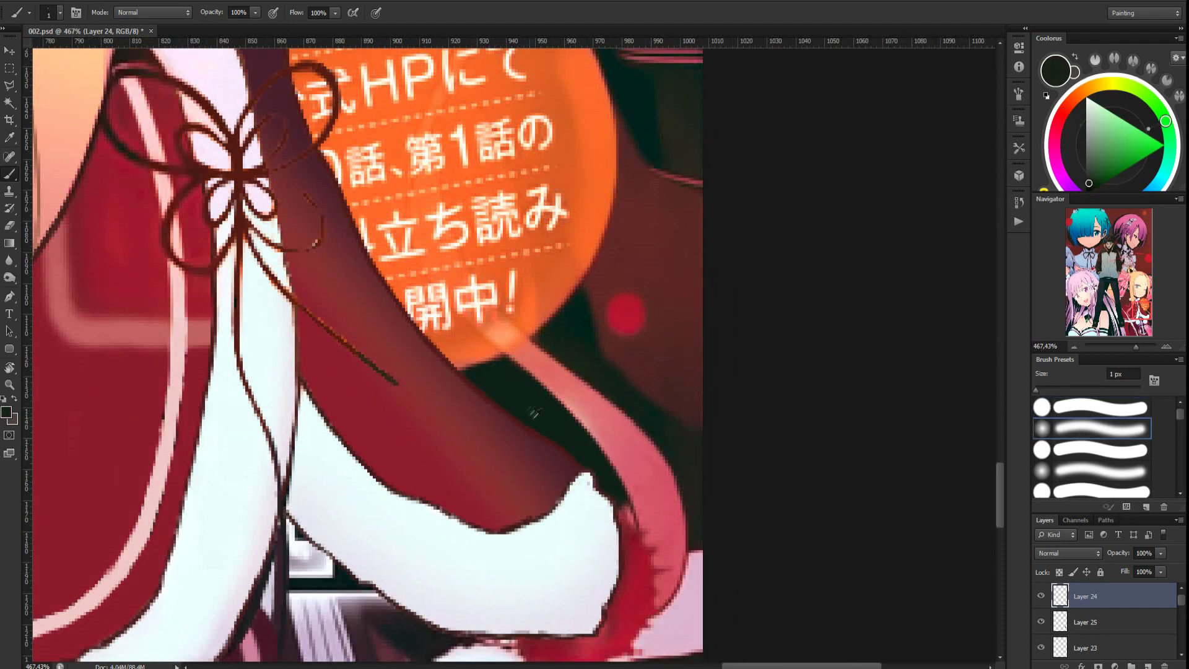
Sample dark purple from the top of the sleeve and touch up the fur collar's edge on Layer 23 with a soft 1 px brush
{"action": "left_click_drag", "start_coordinate": [445, 264], "coordinate": [533, 457]}
{"action": "key", "text": "alt+bracketleft"}
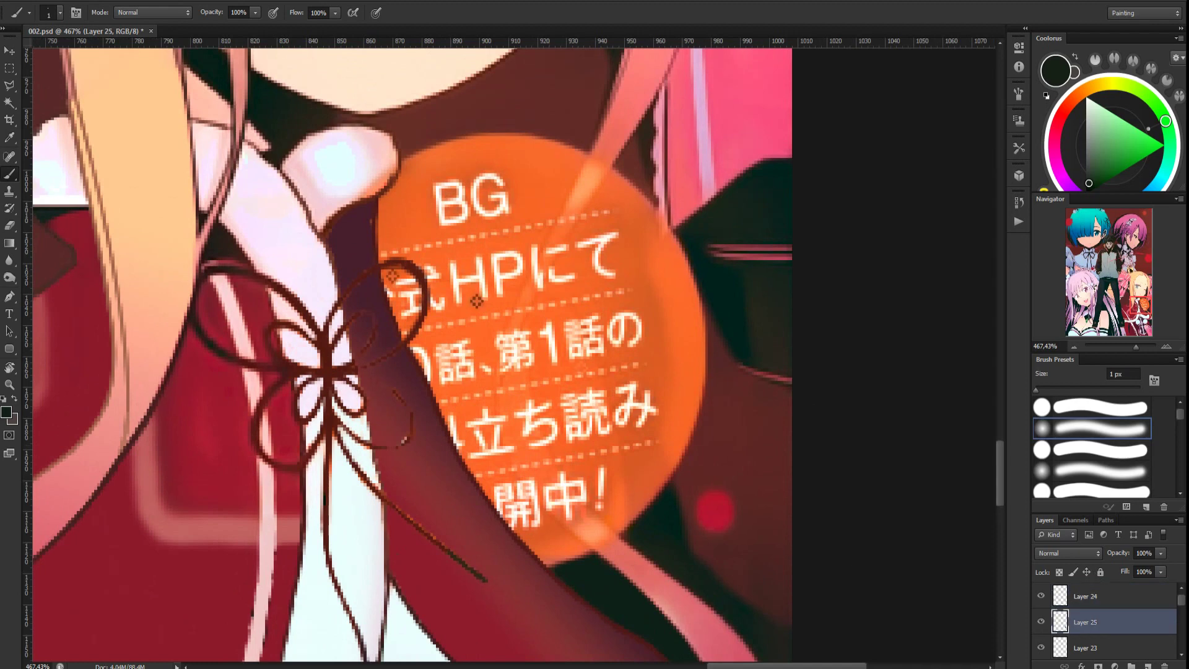
{"action": "left_click", "coordinate": [374, 223], "text": "alt"}
{"action": "key", "text": "alt+bracketleft"}
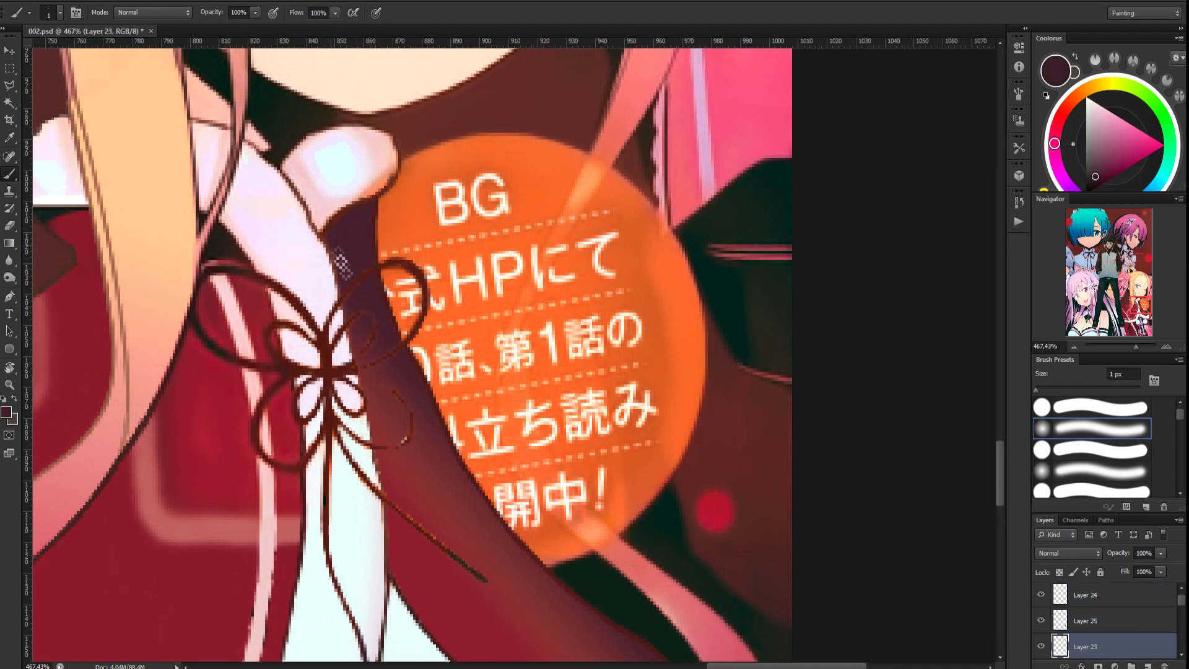
{"action": "scroll", "coordinate": [338, 260], "scroll_direction": "down", "scroll_amount": 6}
{"action": "scroll", "coordinate": [412, 286], "scroll_direction": "up", "scroll_amount": 3}
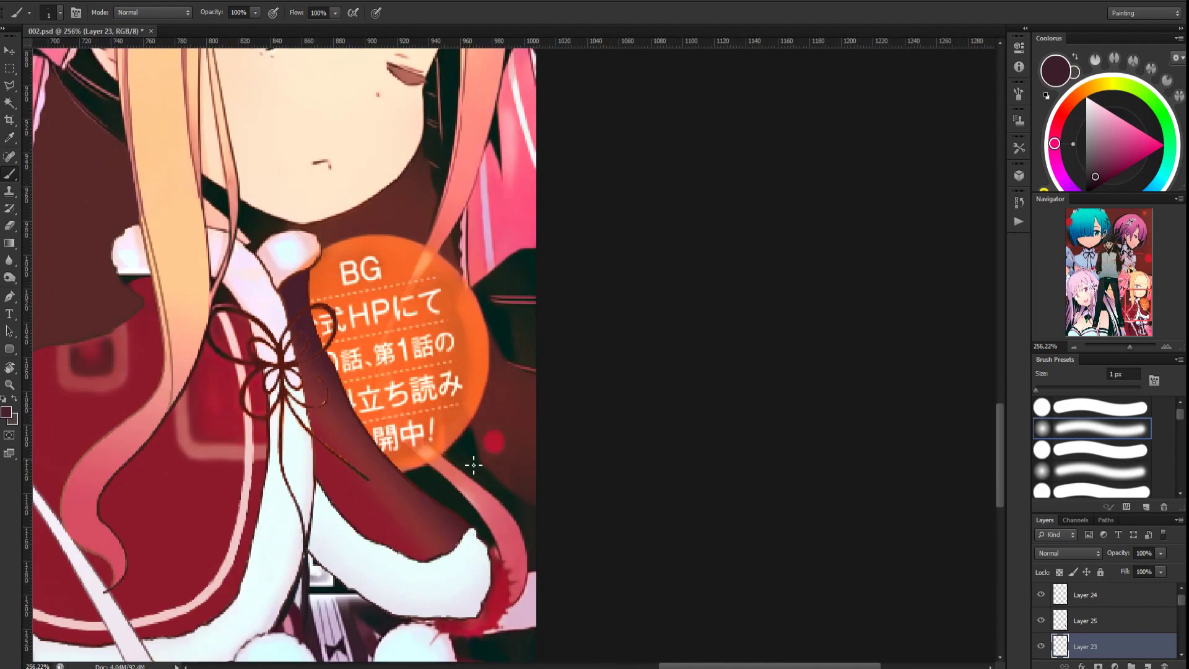
{"action": "scroll", "coordinate": [493, 328], "scroll_direction": "down", "scroll_amount": 3}
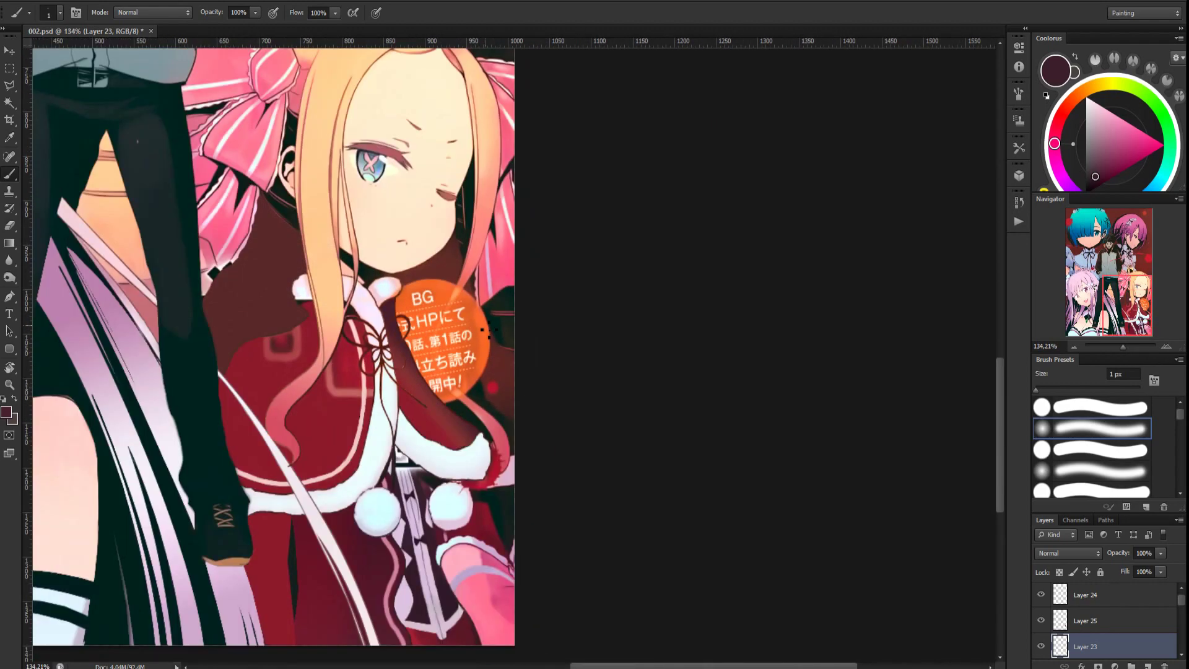
{"action": "scroll", "coordinate": [489, 332], "scroll_direction": "down", "scroll_amount": 1}
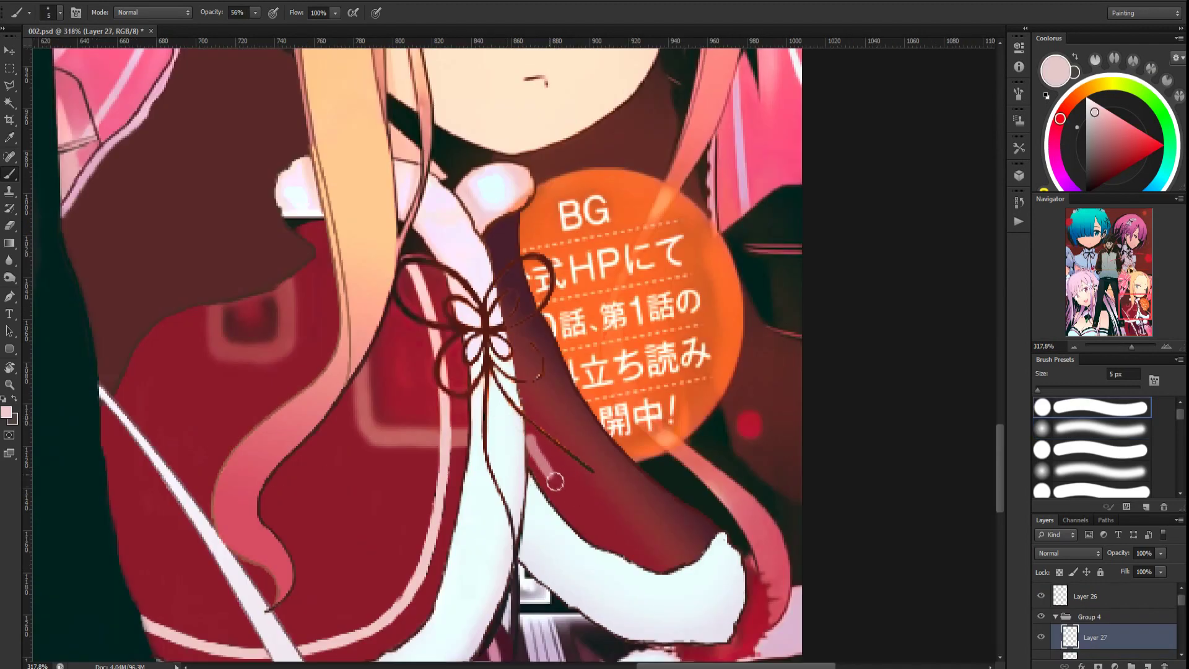
Paint a pale pink trim line along the sleeve parallel to the cuff on Layer 27, with a 5 px brush at 56% opacity
{"action": "left_click_drag", "start_coordinate": [591, 527], "coordinate": [621, 544]}
{"action": "key", "text": "ctrl+z"}
{"action": "mouse_move", "coordinate": [672, 491]}
{"action": "left_mouse_down"}
{"action": "mouse_move", "coordinate": [492, 455]}
{"action": "mouse_move", "coordinate": [425, 414]}
{"action": "left_mouse_up"}
{"action": "key", "text": "r"}
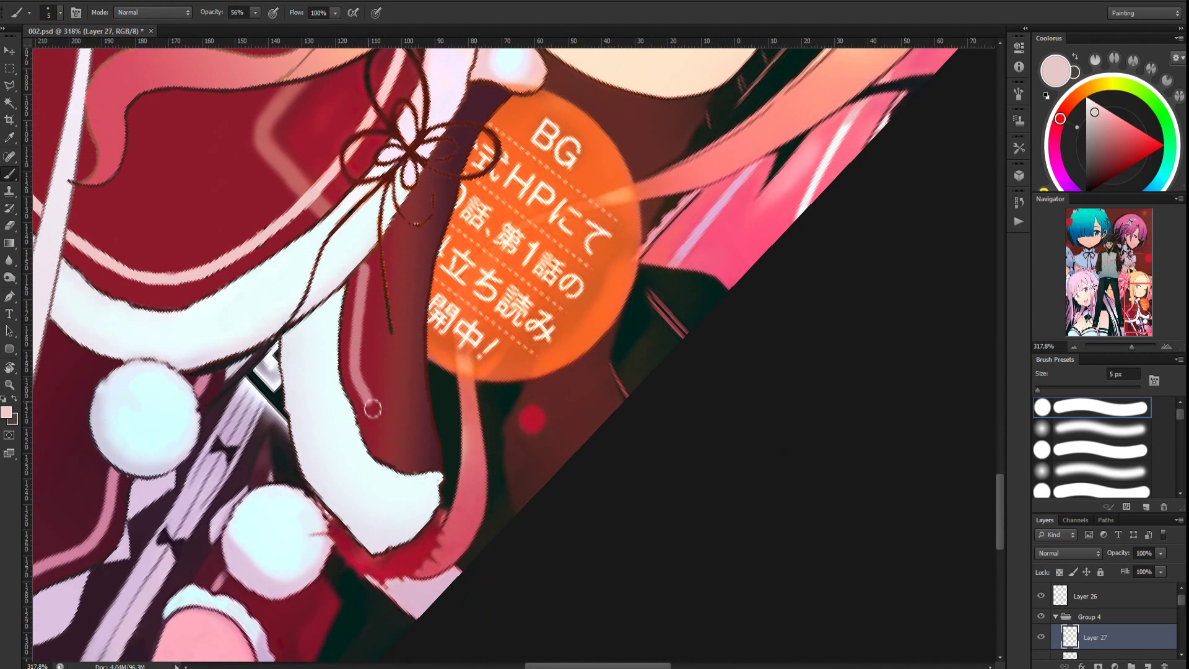
{"action": "key", "text": "ctrl+z"}
{"action": "left_click_drag", "start_coordinate": [365, 267], "coordinate": [363, 309]}
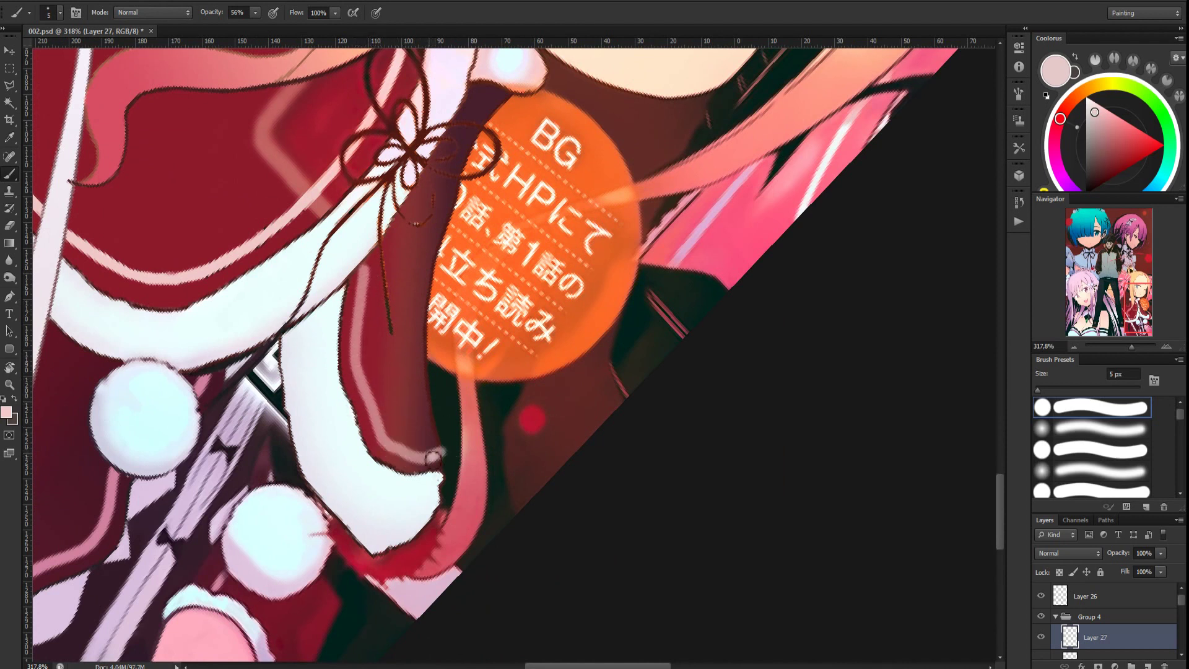
{"action": "key", "text": "ctrl+z"}
{"action": "mouse_move", "coordinate": [365, 298]}
{"action": "left_mouse_down"}
{"action": "mouse_move", "coordinate": [359, 359]}
{"action": "mouse_move", "coordinate": [382, 430]}
{"action": "left_mouse_up"}
{"action": "scroll", "coordinate": [280, 281], "scroll_direction": "up", "scroll_amount": 2}
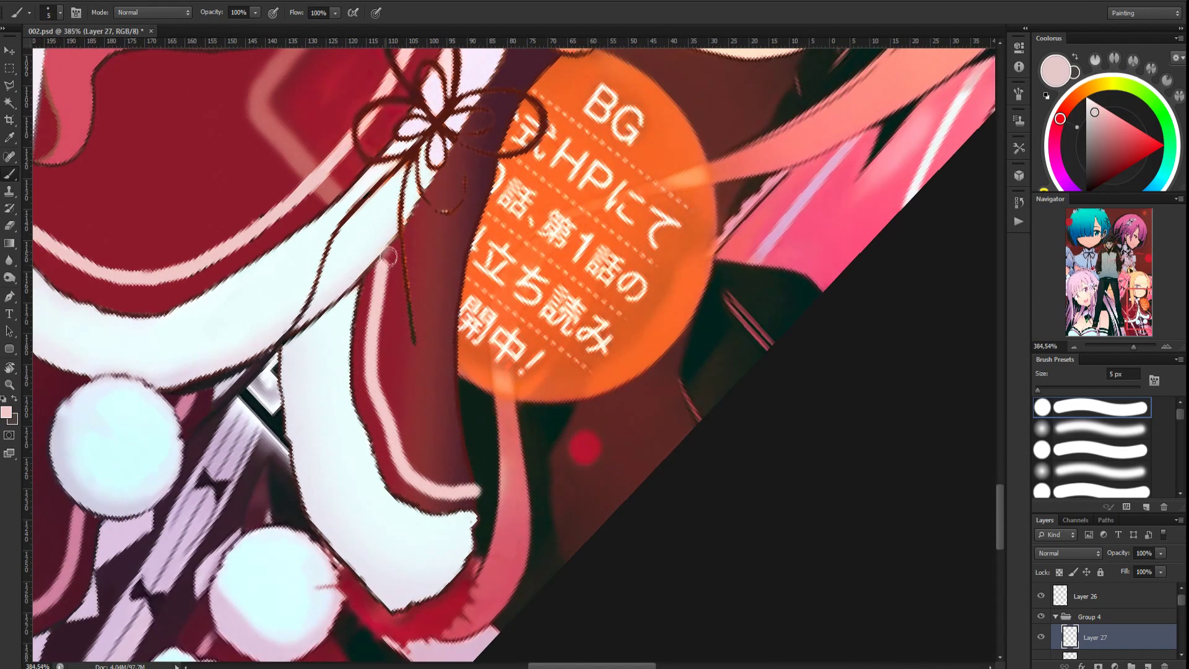
Erase the pink trim's overhang past the sleeve edge with a 1 px eraser, and save the document
{"action": "key", "text": "e"}
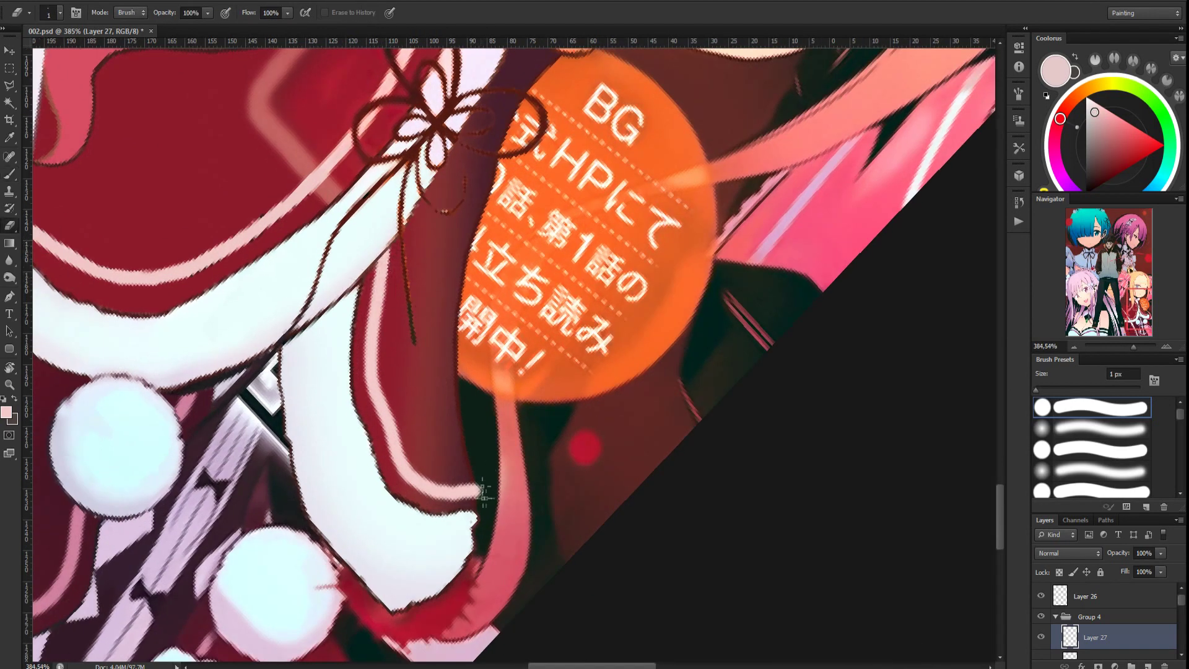
{"action": "key", "text": "r"}
{"action": "left_click", "coordinate": [161, 12]}
{"action": "scroll", "coordinate": [478, 289], "scroll_direction": "down", "scroll_amount": 6}
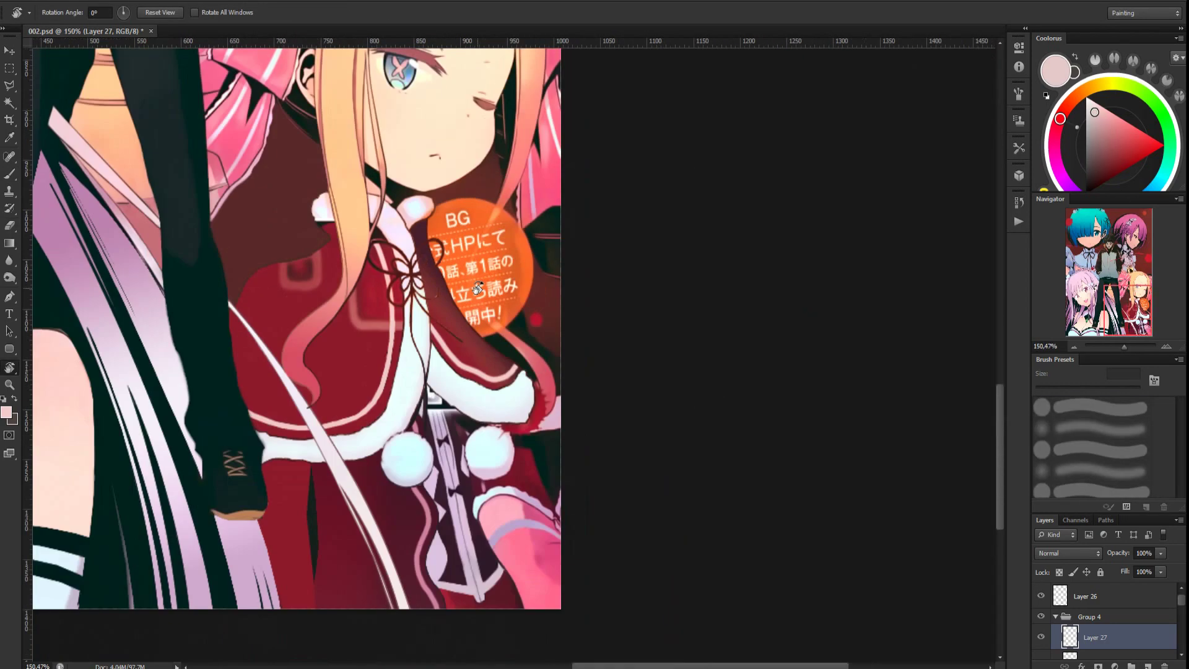
{"action": "key", "text": "ctrl+s"}
{"action": "scroll", "coordinate": [479, 289], "scroll_direction": "down", "scroll_amount": 3}
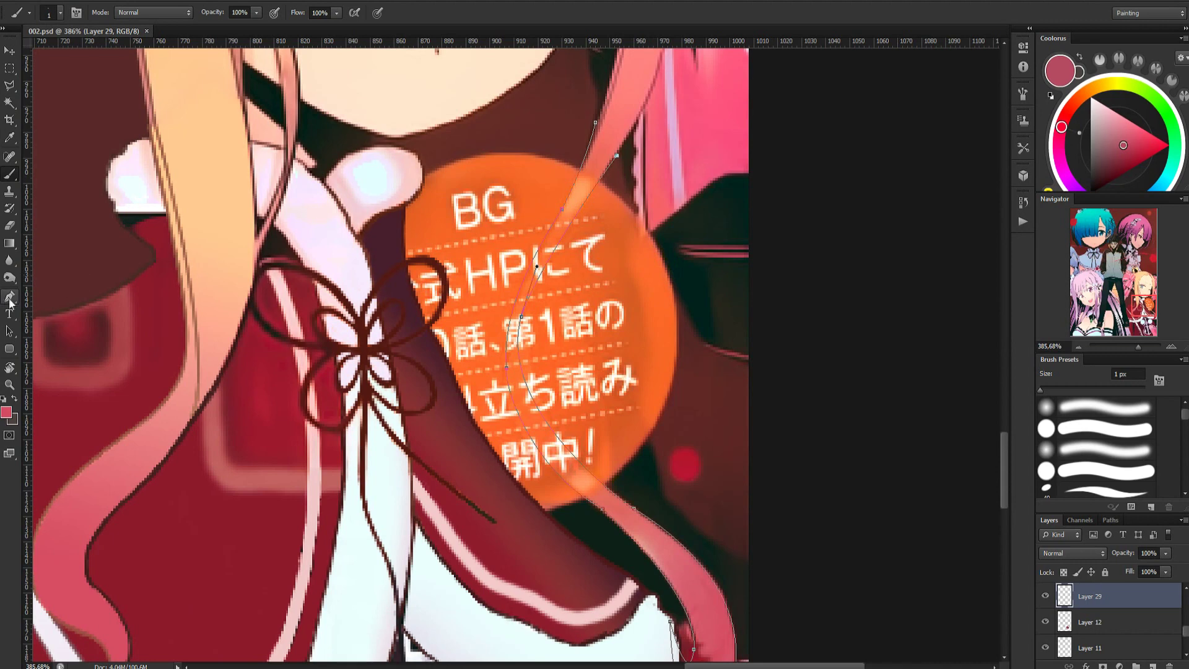
Stroke the hair strand's pen path across the badge on Layer 29 with a dark brown 1 px outline
{"action": "left_click", "coordinate": [9, 297]}
{"action": "right_click", "coordinate": [599, 187]}
{"action": "left_click", "coordinate": [664, 299]}
{"action": "left_click", "coordinate": [614, 220]}
{"action": "right_click", "coordinate": [606, 181]}
{"action": "left_click", "coordinate": [645, 292]}
{"action": "left_click", "coordinate": [615, 221]}
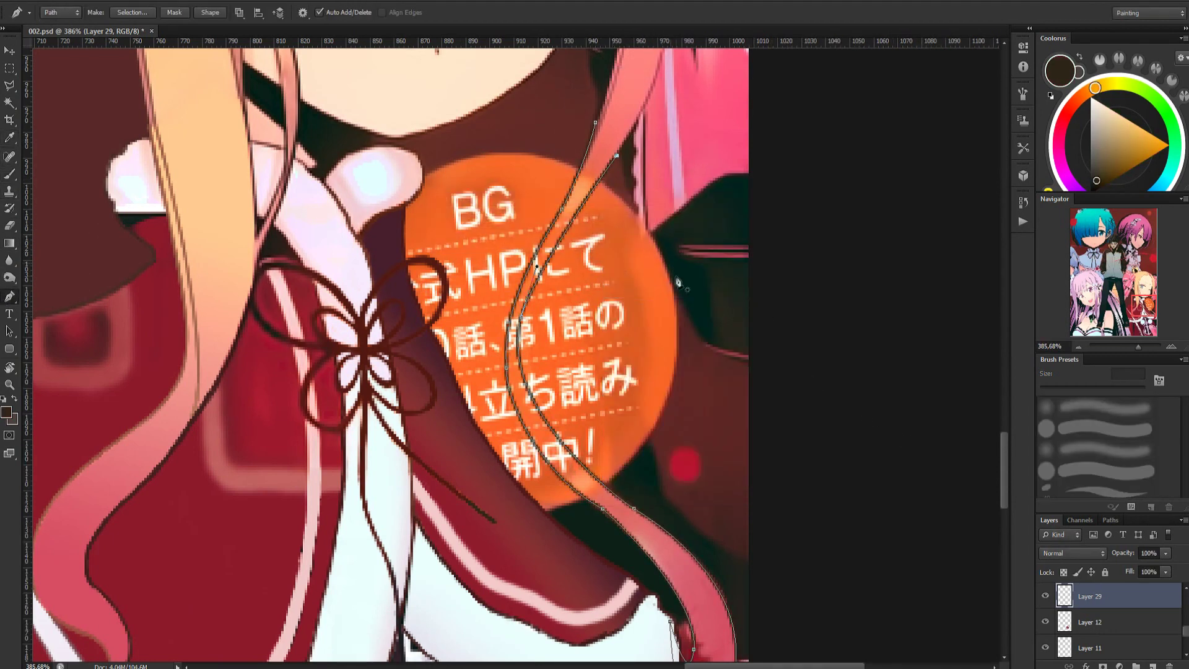
Fill the strand's path area with a salmon-to-rose gradient on a new layer beneath its outline, and deselect
{"action": "right_click", "coordinate": [609, 157]}
{"action": "left_click", "coordinate": [651, 244]}
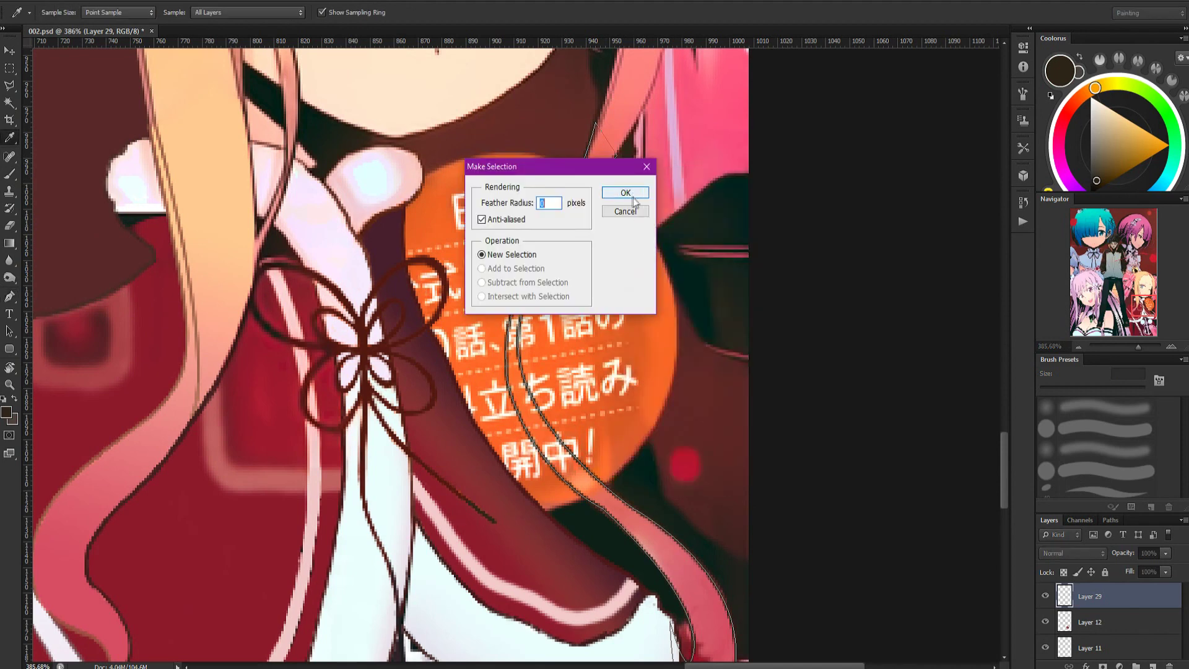
{"action": "left_click", "coordinate": [629, 194]}
{"action": "left_click", "coordinate": [1091, 623]}
{"action": "left_click", "coordinate": [1152, 666]}
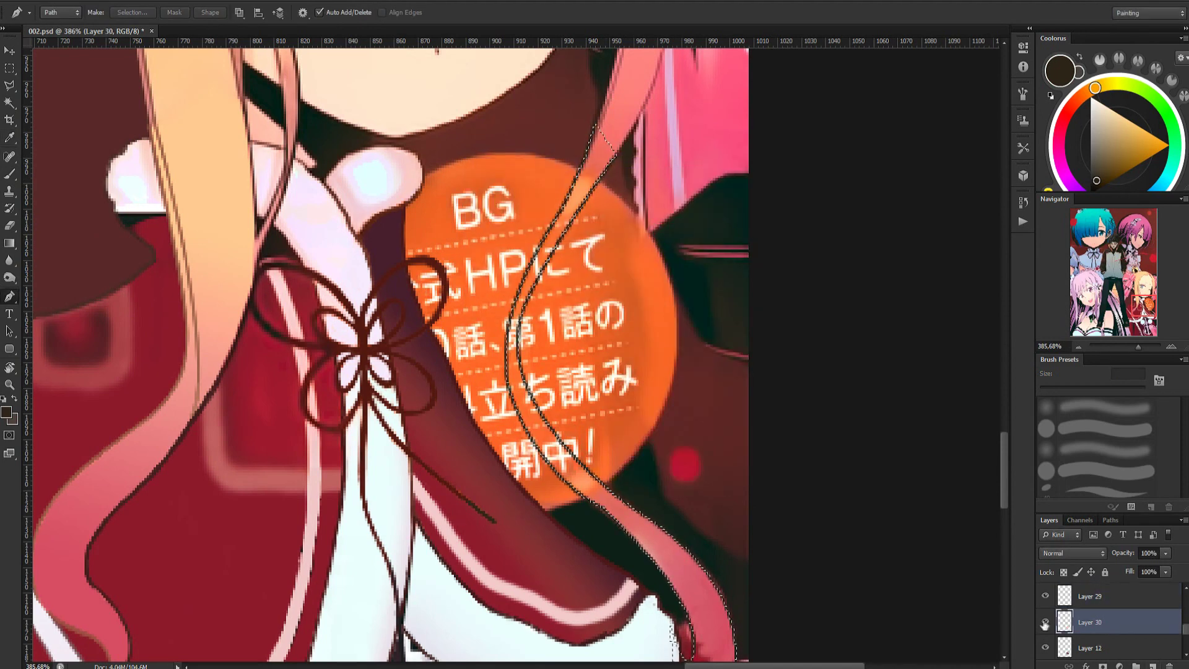
{"action": "left_click", "coordinate": [10, 243]}
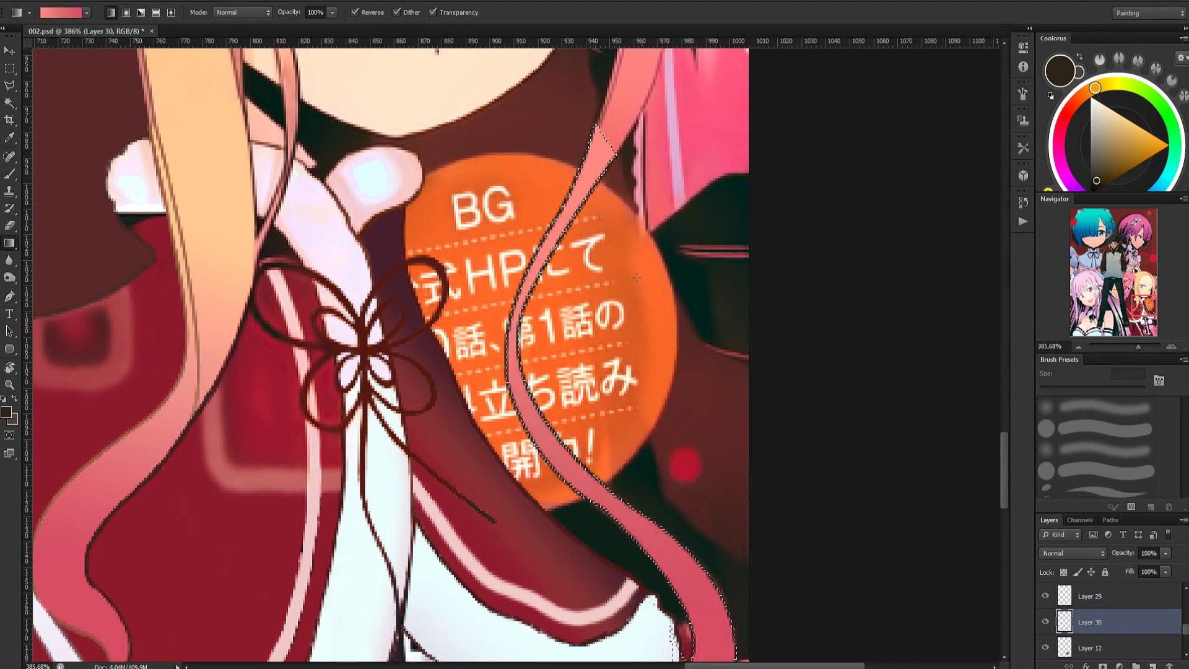
{"action": "scroll", "coordinate": [692, 426], "scroll_direction": "down", "scroll_amount": 2}
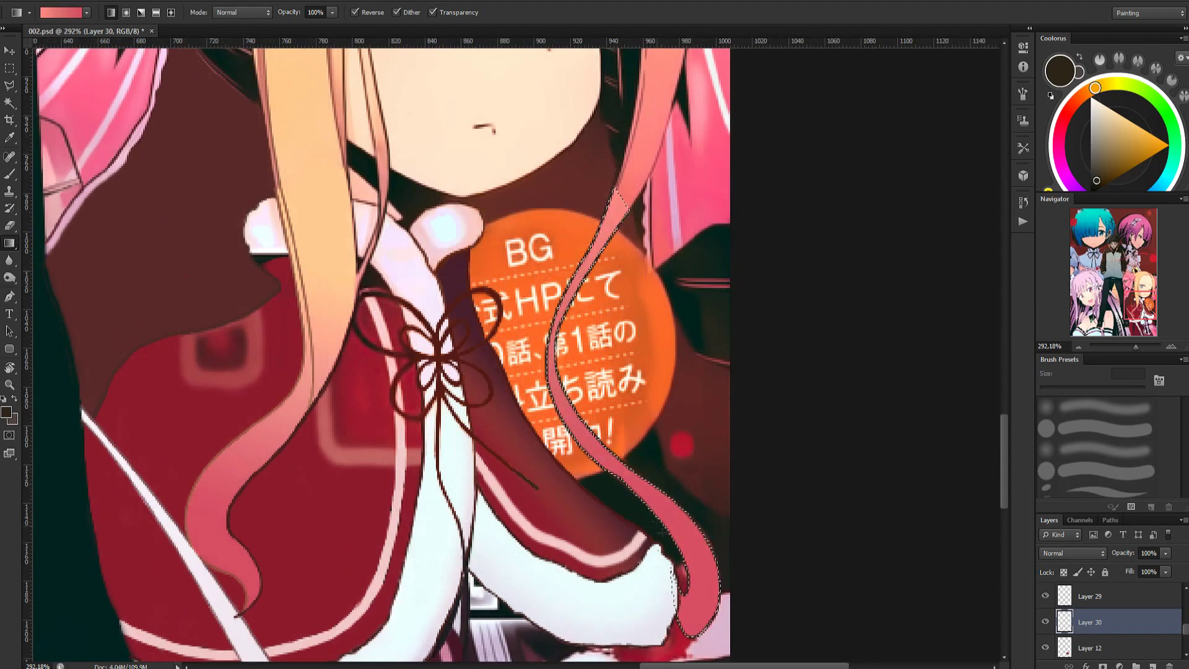
{"action": "key", "text": "ctrl+d"}
Stroke a pen path along the hair strand's inner curve over the badge on Layer 29 with a 1 px dark brown brush
{"action": "key", "text": "r"}
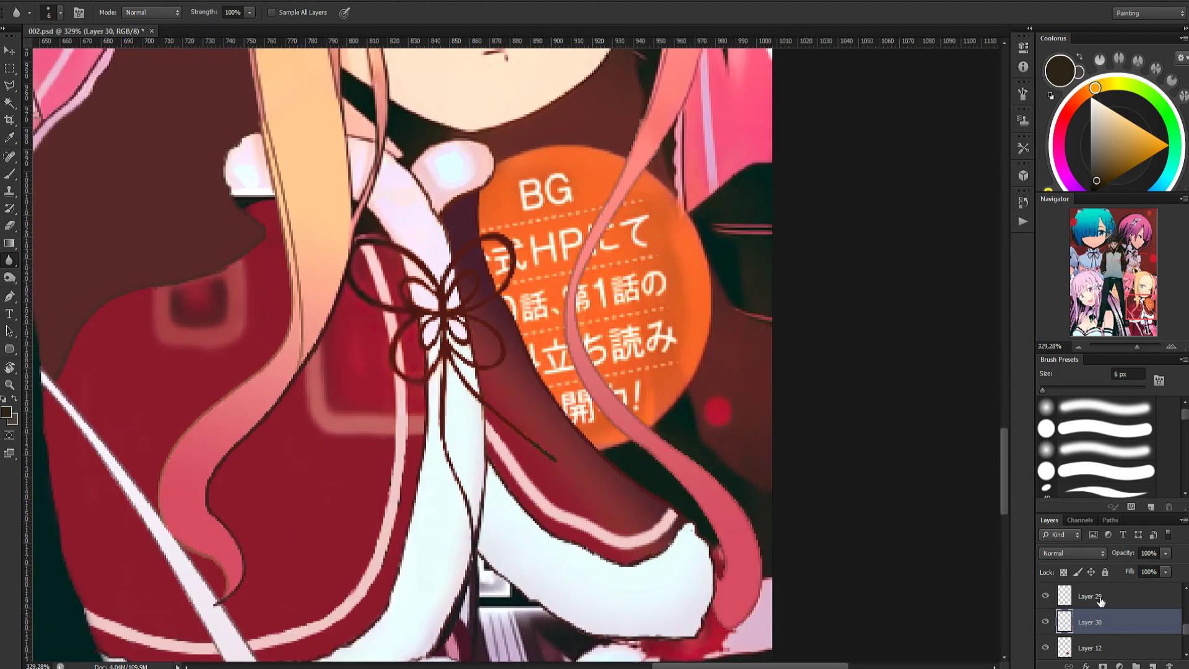
{"action": "key", "text": "alt+bracketright"}
{"action": "key", "text": "b"}
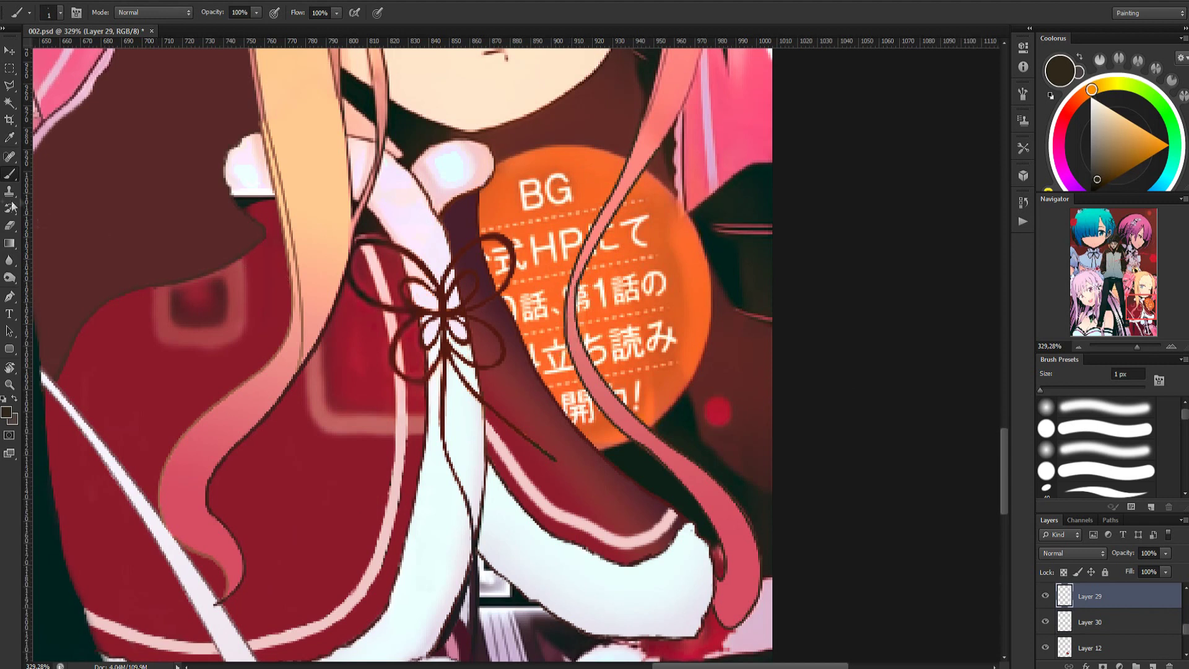
{"action": "key", "text": "p"}
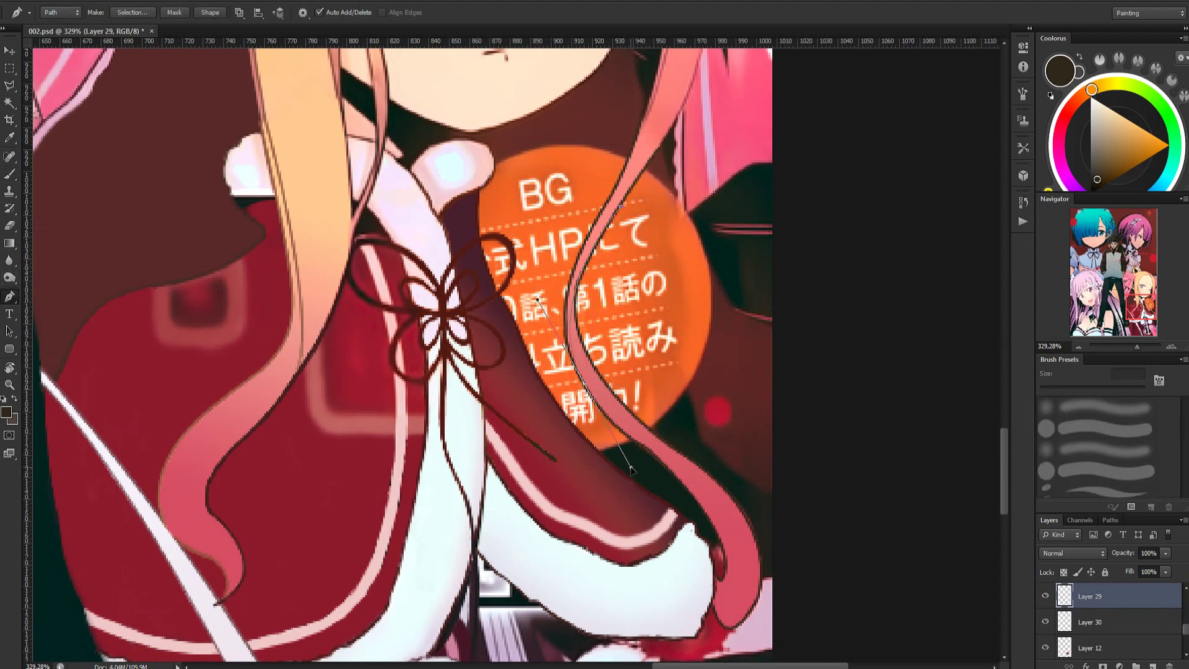
{"action": "right_click", "coordinate": [575, 375]}
{"action": "left_click", "coordinate": [610, 180]}
{"action": "left_click", "coordinate": [627, 221]}
{"action": "key", "text": "Return"}
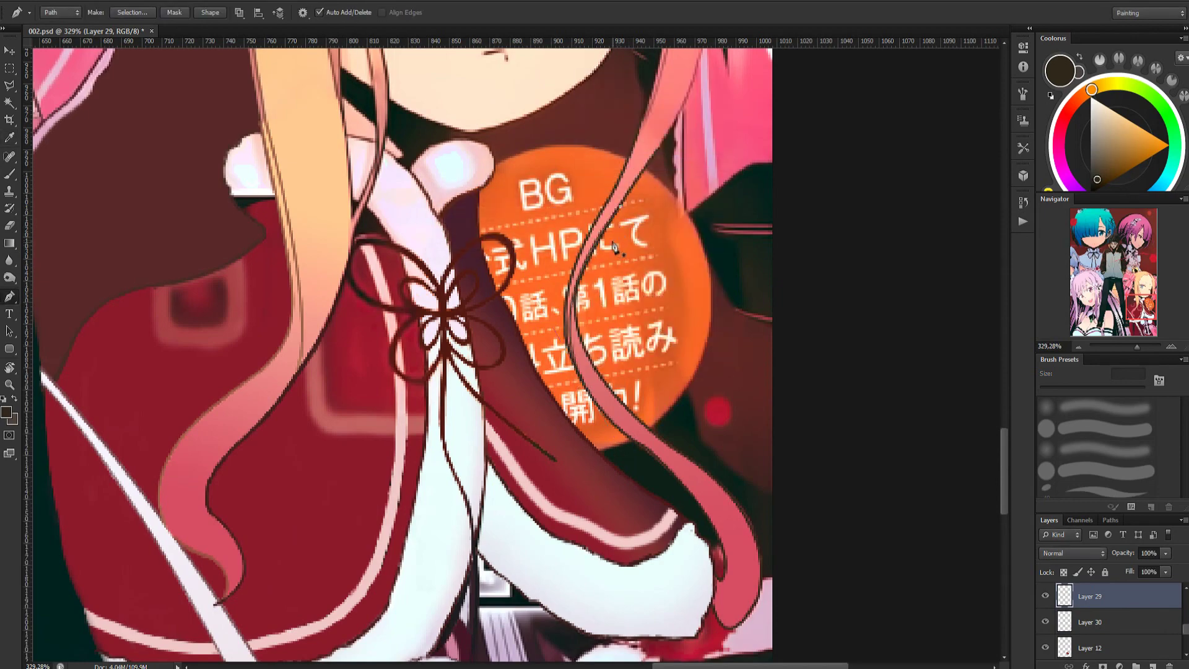
Select the lettered badge area beside the sleeve with the Polygonal Lasso, and add a new layer directly above Layer 12
{"action": "scroll", "coordinate": [610, 257], "scroll_direction": "down", "scroll_amount": 5}
{"action": "scroll", "coordinate": [666, 290], "scroll_direction": "up", "scroll_amount": 4}
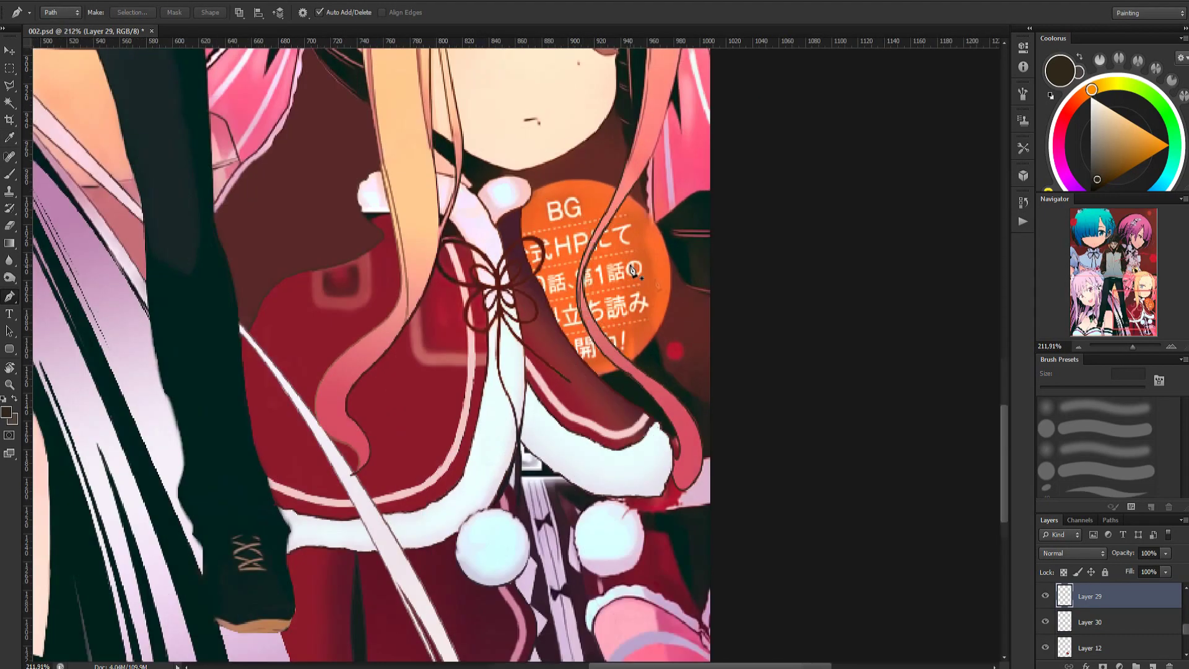
{"action": "scroll", "coordinate": [694, 332], "scroll_direction": "up", "scroll_amount": 2}
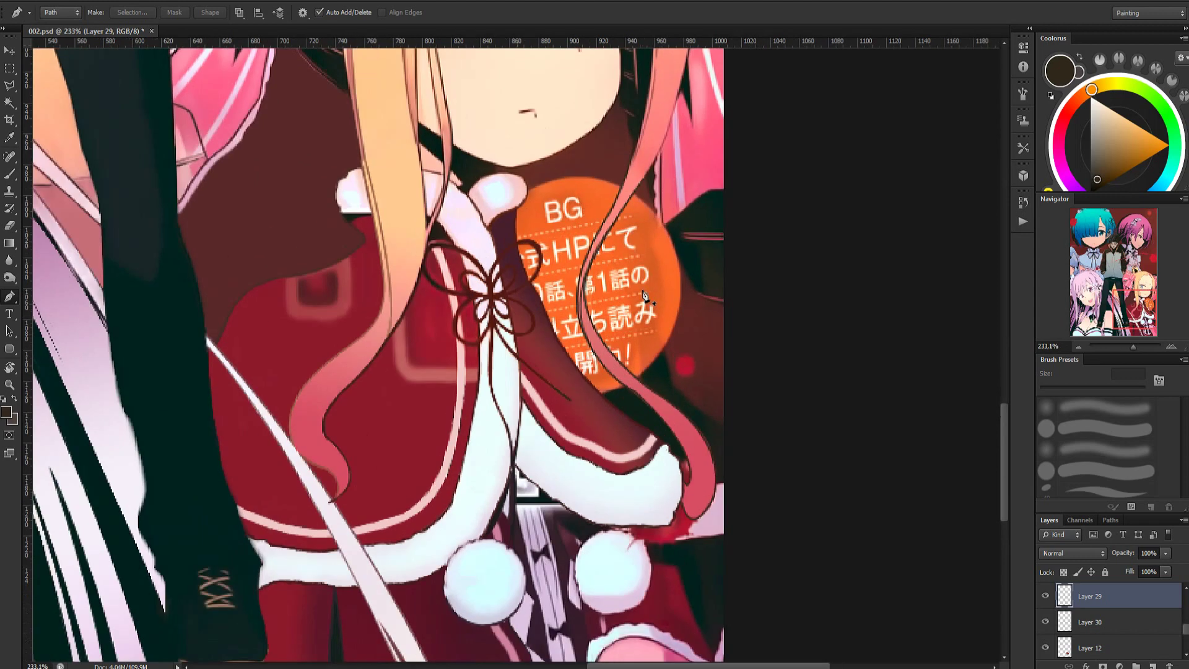
{"action": "key", "text": "l"}
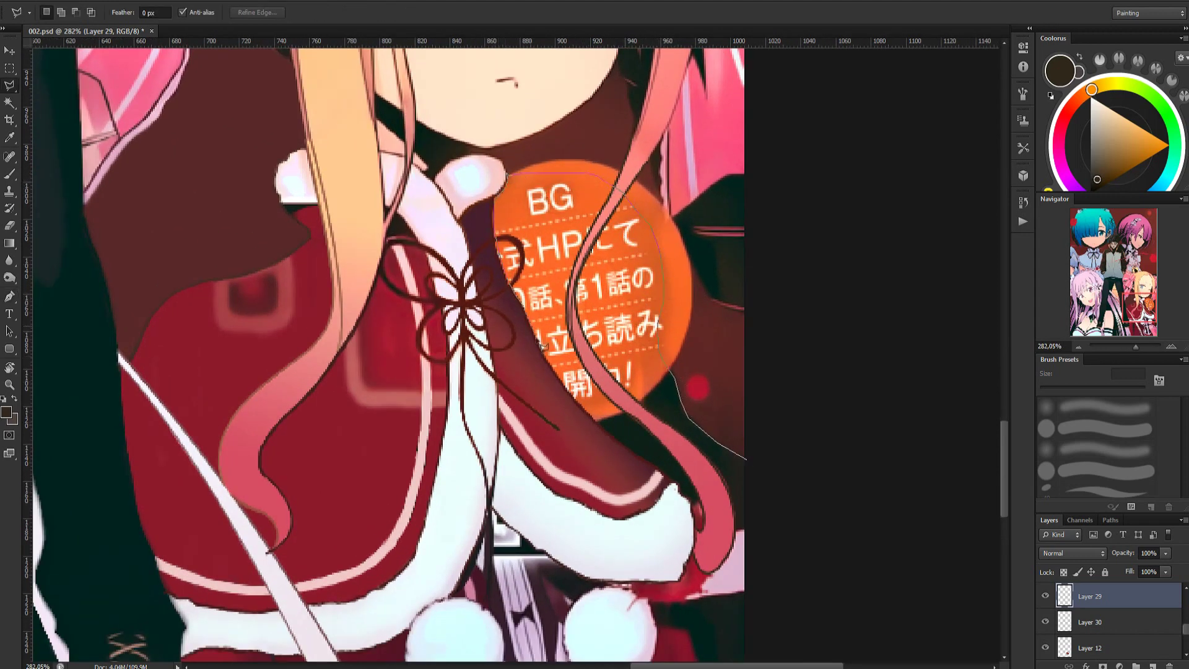
{"action": "double_click", "coordinate": [746, 459]}
{"action": "key", "text": "ctrl+shift+alt+n"}
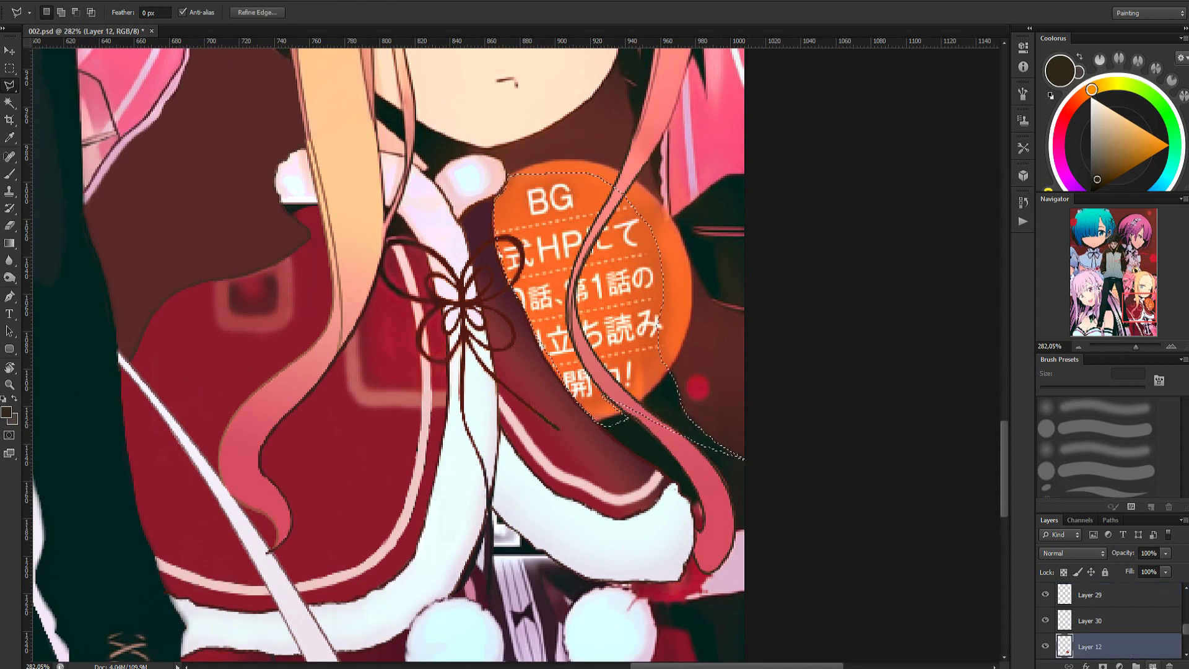
Add the gap along the sleeve's edge to the badge selection, and subtract the part overlapping the bow's loop
{"action": "left_click", "coordinate": [495, 203], "text": "shift"}
{"action": "left_click", "coordinate": [494, 235]}
{"action": "left_click", "coordinate": [508, 279]}
{"action": "left_click", "coordinate": [540, 347]}
{"action": "left_click", "coordinate": [571, 394]}
{"action": "left_click", "coordinate": [598, 408]}
{"action": "left_click", "coordinate": [533, 276]}
{"action": "left_click", "coordinate": [519, 202]}
{"action": "left_click", "coordinate": [496, 241], "text": "alt"}
{"action": "left_click", "coordinate": [511, 239]}
{"action": "left_click", "coordinate": [520, 246]}
{"action": "left_click", "coordinate": [523, 260]}
{"action": "left_click", "coordinate": [508, 288]}
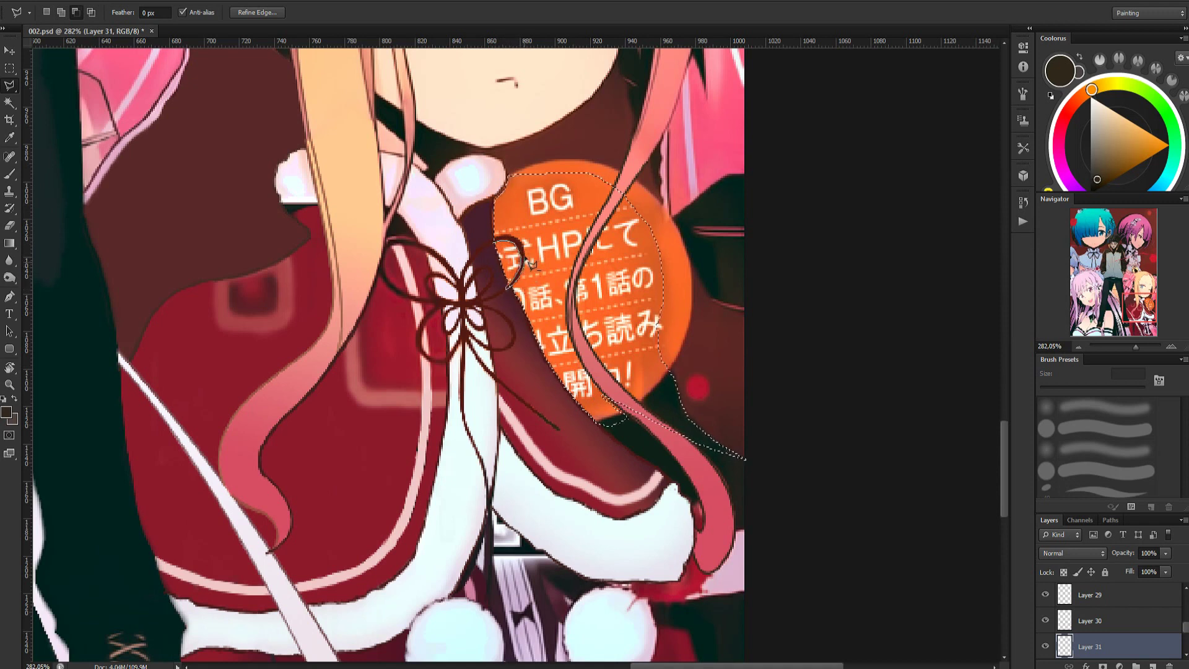
Paint the selected badge area on Layer 31 with the near-black green sampled from the adjacent background, and deselect
{"action": "key", "text": "b"}
{"action": "left_click", "coordinate": [674, 394], "text": "alt"}
{"action": "mouse_move", "coordinate": [668, 382]}
{"action": "left_mouse_down"}
{"action": "mouse_move", "coordinate": [647, 353]}
{"action": "mouse_move", "coordinate": [643, 212]}
{"action": "mouse_move", "coordinate": [495, 191]}
{"action": "mouse_move", "coordinate": [546, 385]}
{"action": "mouse_move", "coordinate": [607, 416]}
{"action": "left_mouse_up"}
{"action": "key", "text": "ctrl+d"}
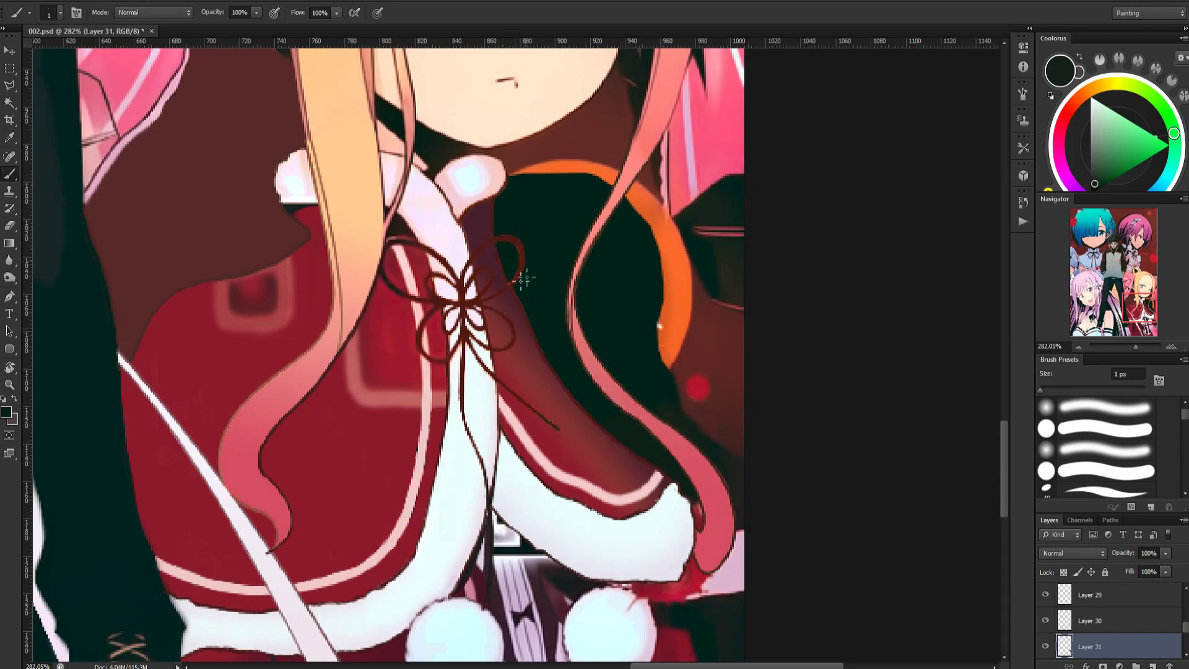
{"action": "scroll", "coordinate": [527, 289], "scroll_direction": "down", "scroll_amount": 10}
{"action": "scroll", "coordinate": [508, 271], "scroll_direction": "up", "scroll_amount": 9}
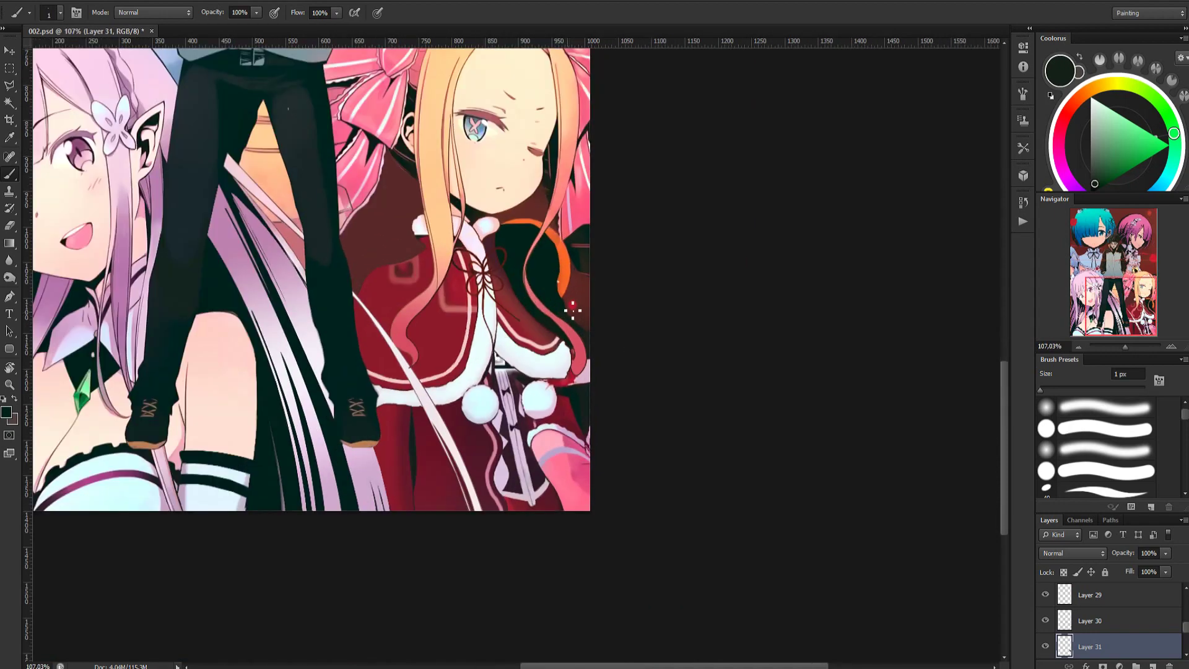
Lasso a wider sleeve shape from the fur collar across the dark area to the cuff
{"action": "key", "text": "l"}
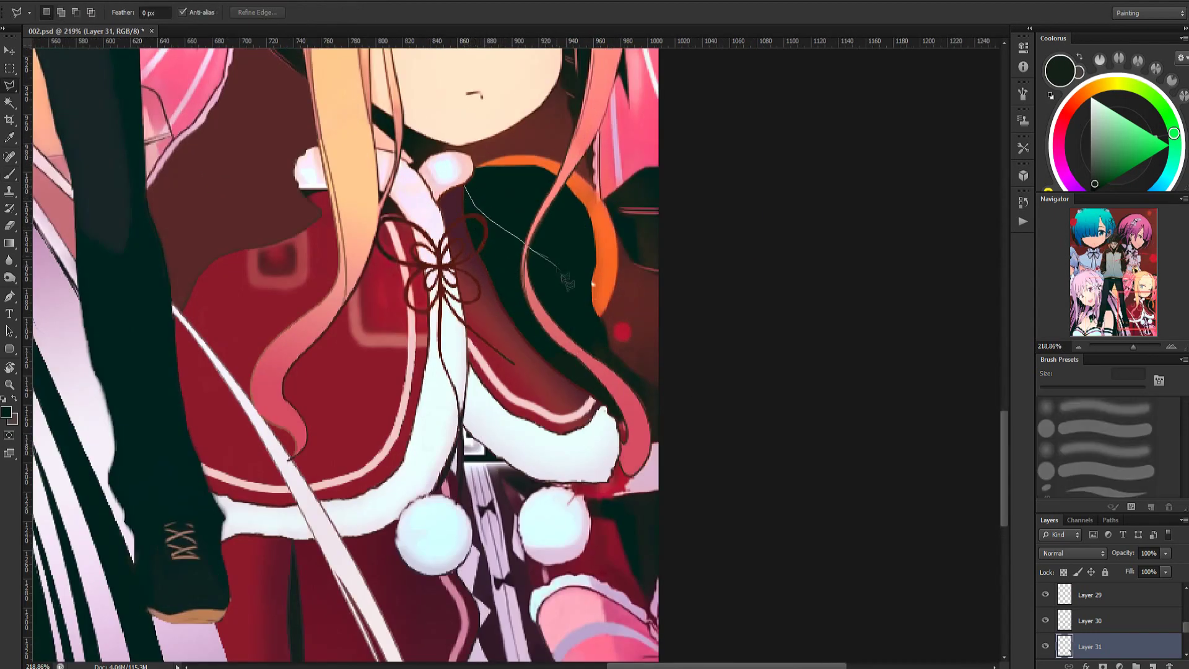
{"action": "left_click", "coordinate": [469, 192]}
{"action": "scroll", "coordinate": [1046, 630], "scroll_direction": "down", "scroll_amount": 5}
Expand Group 4 and load the sleeve shape of Layer 25 as a selection
{"action": "left_click", "coordinate": [1045, 630]}
{"action": "scroll", "coordinate": [1046, 630], "scroll_direction": "up", "scroll_amount": 4}
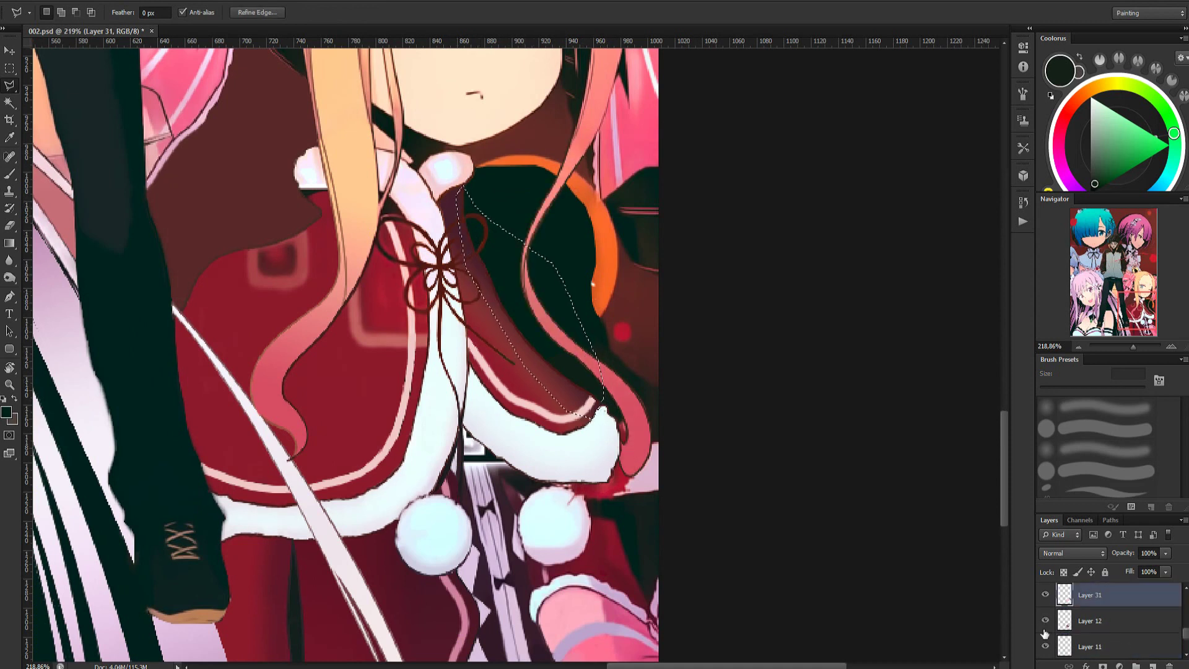
{"action": "scroll", "coordinate": [1048, 629], "scroll_direction": "down", "scroll_amount": 3}
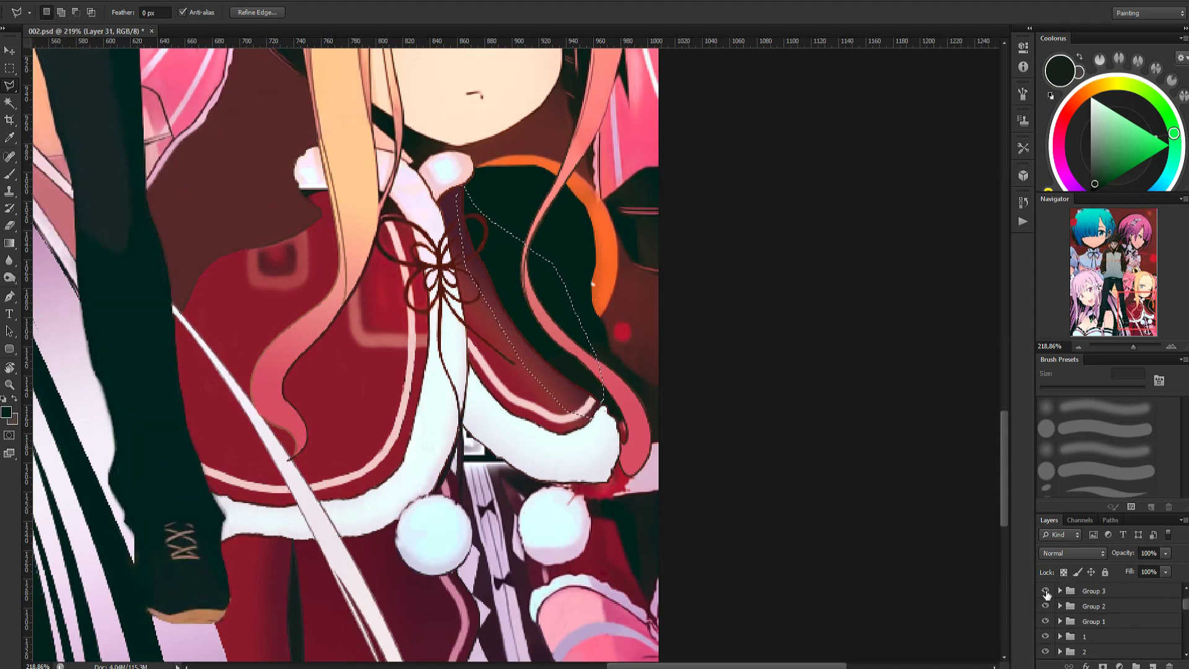
{"action": "scroll", "coordinate": [1053, 625], "scroll_direction": "up", "scroll_amount": 1}
{"action": "left_click", "coordinate": [1061, 617]}
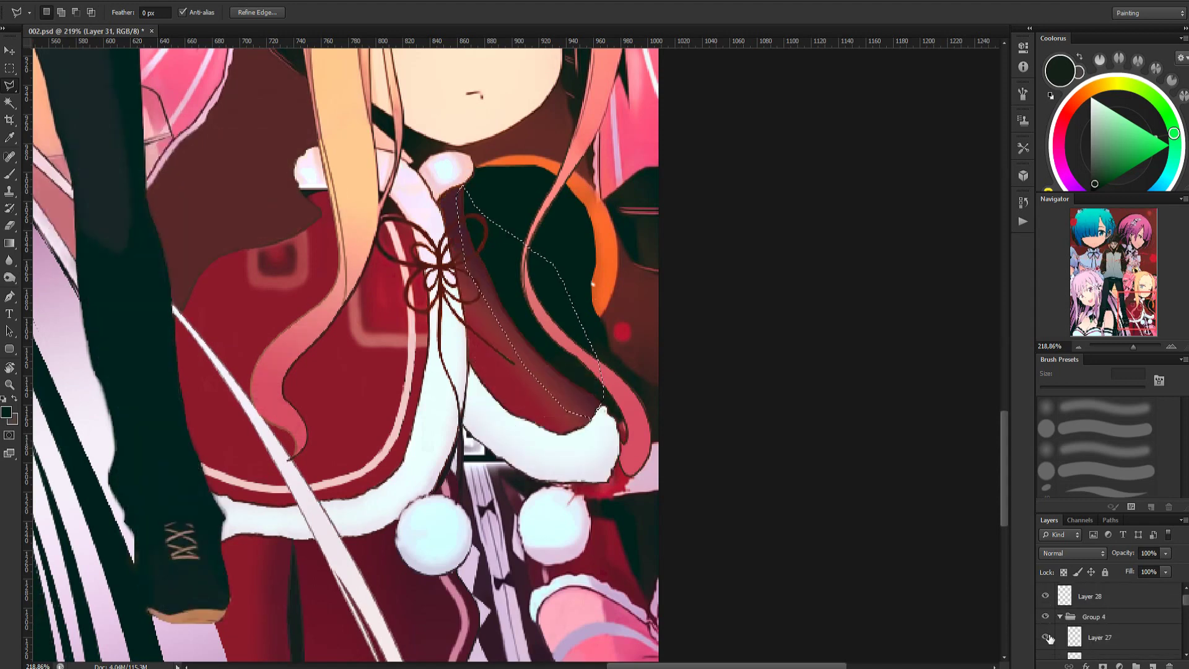
{"action": "scroll", "coordinate": [1053, 629], "scroll_direction": "down", "scroll_amount": 2}
{"action": "left_click", "coordinate": [1074, 638], "text": "ctrl"}
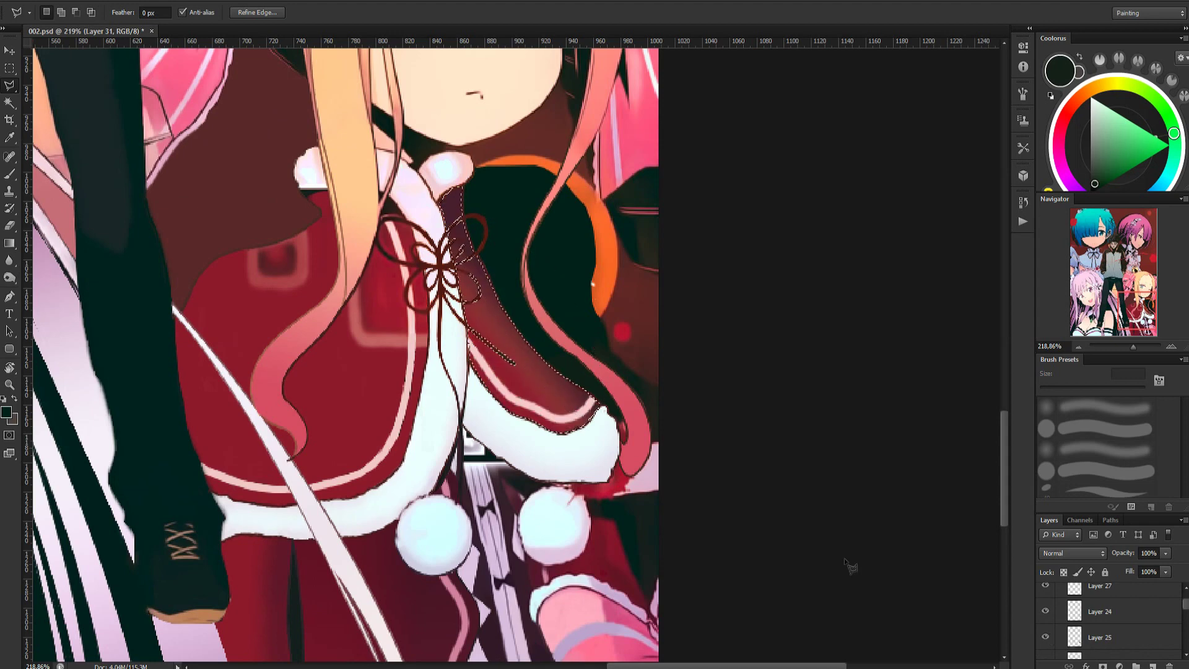
Extend the sleeve selection with the lasso to a wider outer edge running from the fur collar to the cuff
{"action": "scroll", "coordinate": [485, 196], "scroll_direction": "up", "scroll_amount": 2}
{"action": "left_click_drag", "start_coordinate": [460, 186], "coordinate": [509, 232]}
{"action": "left_click_drag", "start_coordinate": [624, 379], "coordinate": [582, 466]}
{"action": "left_click_drag", "start_coordinate": [463, 191], "coordinate": [460, 187]}
{"action": "mouse_move", "coordinate": [442, 236]}
{"action": "left_mouse_down"}
{"action": "mouse_move", "coordinate": [490, 234]}
{"action": "mouse_move", "coordinate": [490, 260]}
{"action": "mouse_move", "coordinate": [464, 280]}
{"action": "mouse_move", "coordinate": [496, 257]}
{"action": "mouse_move", "coordinate": [495, 238]}
{"action": "mouse_move", "coordinate": [463, 230]}
{"action": "mouse_move", "coordinate": [450, 245]}
{"action": "mouse_move", "coordinate": [465, 272]}
{"action": "left_mouse_up"}
Trim the sleeve selection around the bow's loops, and hide the old outline on Layer 24
{"action": "scroll", "coordinate": [482, 269], "scroll_direction": "up", "scroll_amount": 5}
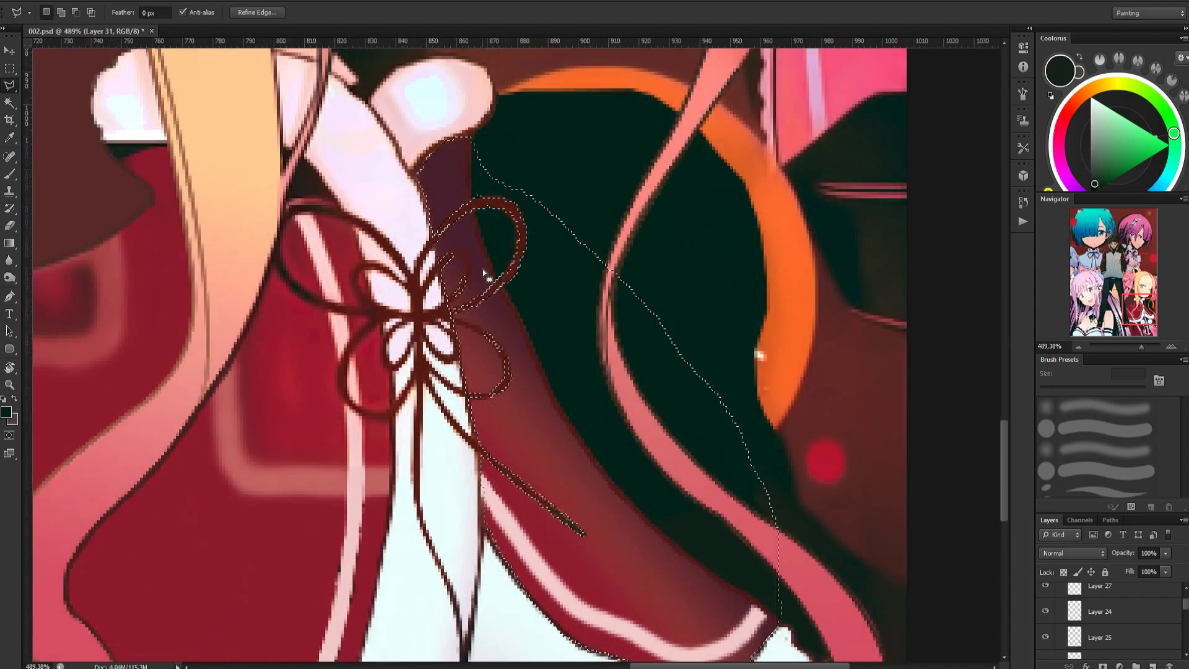
{"action": "key", "text": "alt"}
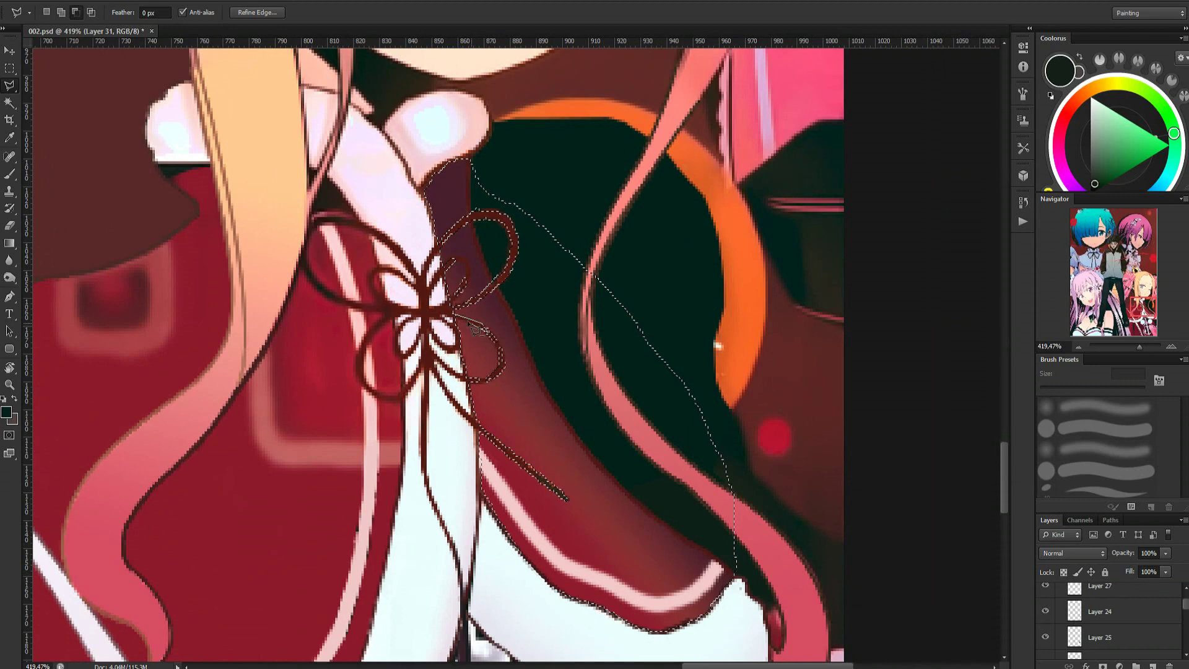
{"action": "mouse_move", "coordinate": [468, 300]}
{"action": "left_mouse_down"}
{"action": "mouse_move", "coordinate": [469, 271]}
{"action": "mouse_move", "coordinate": [452, 264]}
{"action": "mouse_move", "coordinate": [459, 282]}
{"action": "left_mouse_up"}
{"action": "scroll", "coordinate": [458, 281], "scroll_direction": "down", "scroll_amount": 6}
{"action": "scroll", "coordinate": [458, 279], "scroll_direction": "up", "scroll_amount": 2}
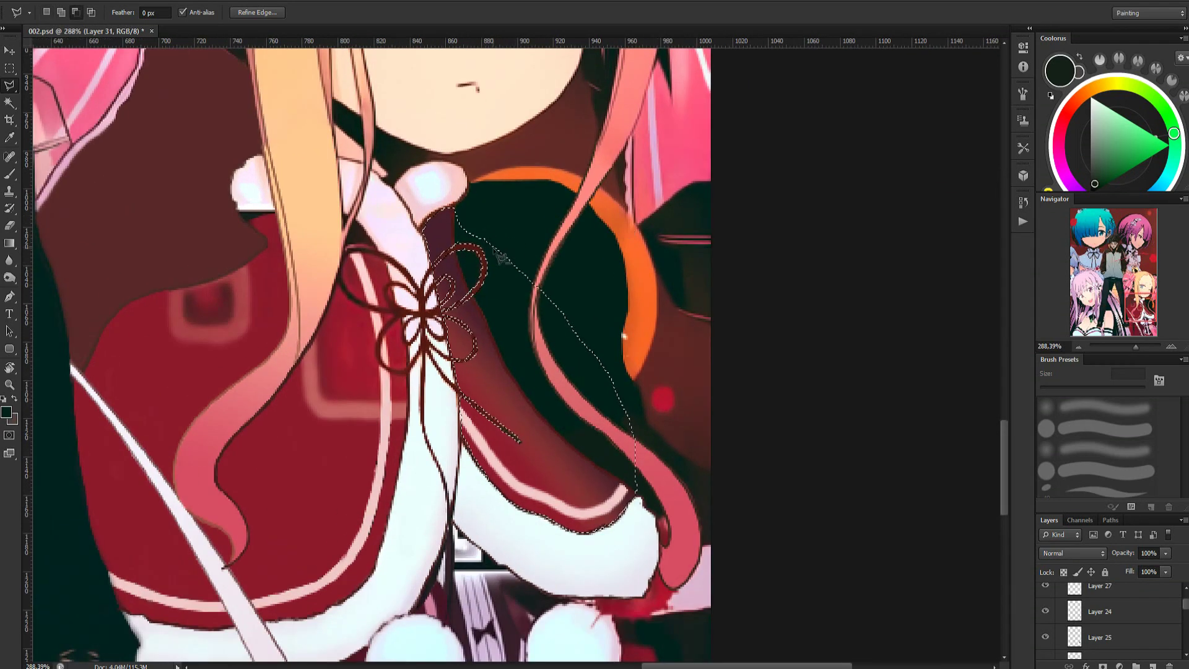
{"action": "left_click_drag", "start_coordinate": [488, 221], "coordinate": [492, 239]}
{"action": "scroll", "coordinate": [494, 254], "scroll_direction": "down", "scroll_amount": 6}
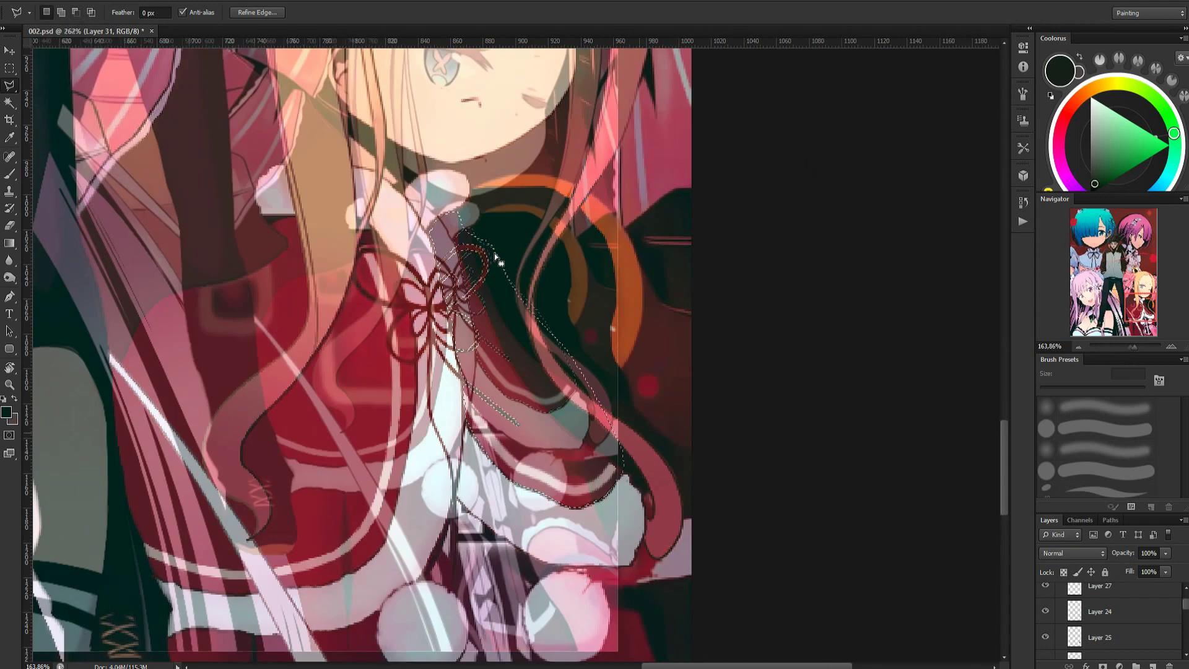
{"action": "scroll", "coordinate": [498, 266], "scroll_direction": "up", "scroll_amount": 6}
{"action": "left_click", "coordinate": [1045, 612]}
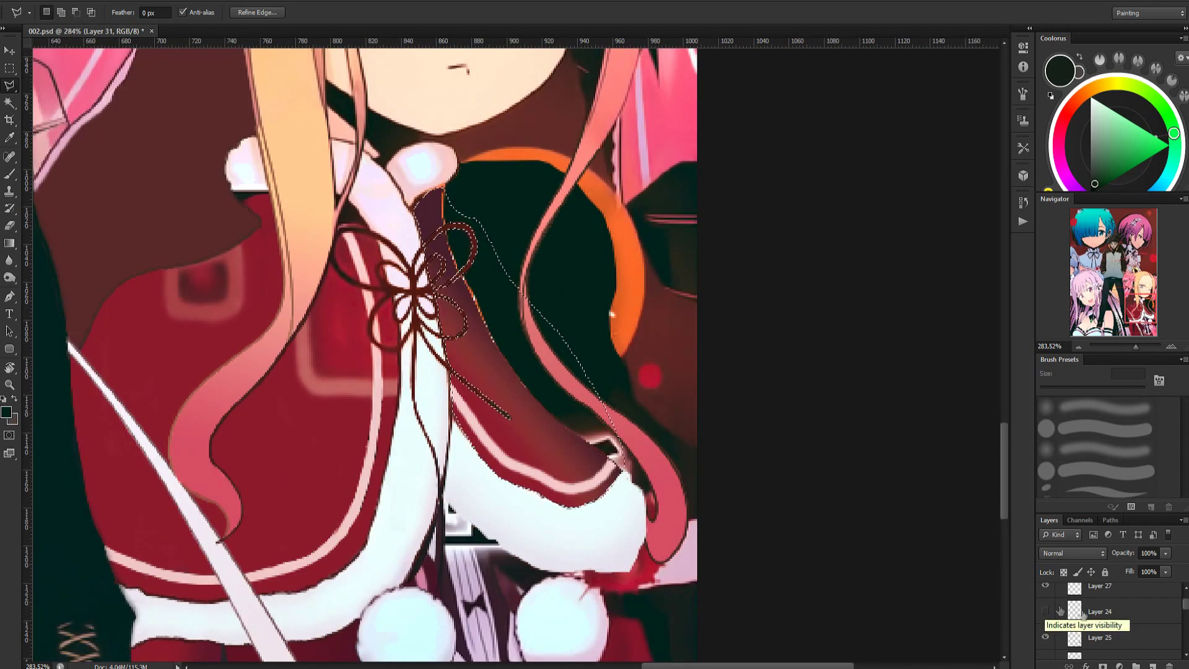
Edit the gradient's three stops with the cape's red, a sleeve tone at 50% and the sleeve's dark purple, sampled from the artwork
{"action": "left_click", "coordinate": [9, 243]}
{"action": "left_click", "coordinate": [60, 12]}
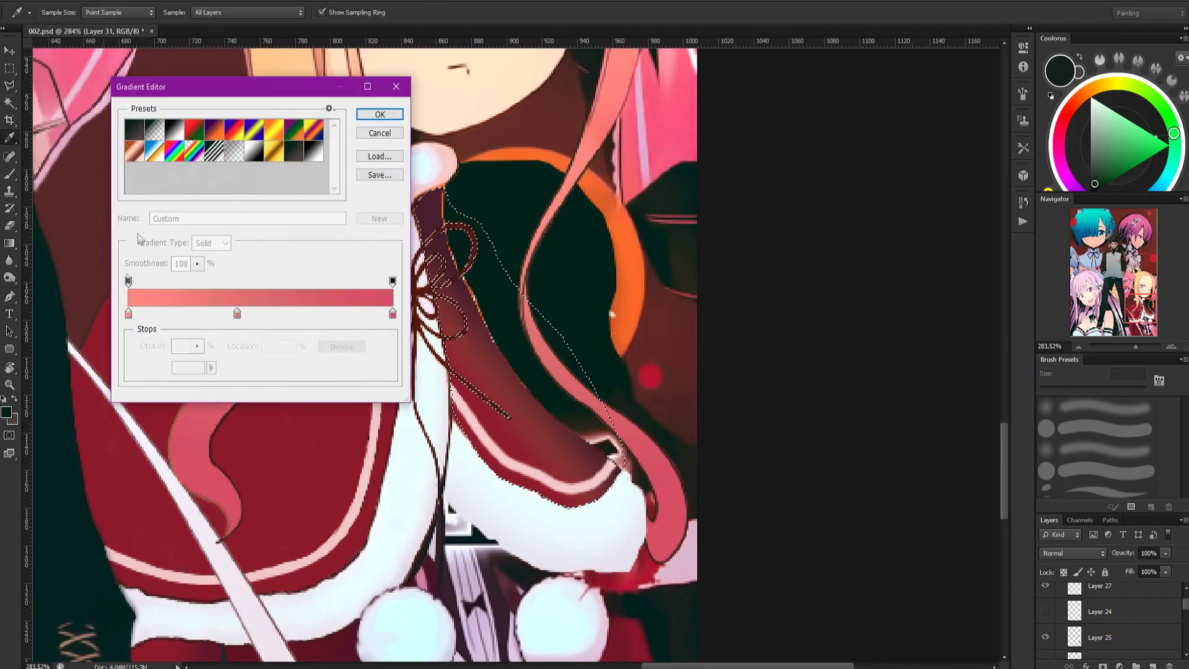
{"action": "left_click", "coordinate": [128, 315]}
{"action": "left_click", "coordinate": [291, 434]}
{"action": "left_click_drag", "start_coordinate": [237, 314], "coordinate": [259, 314]}
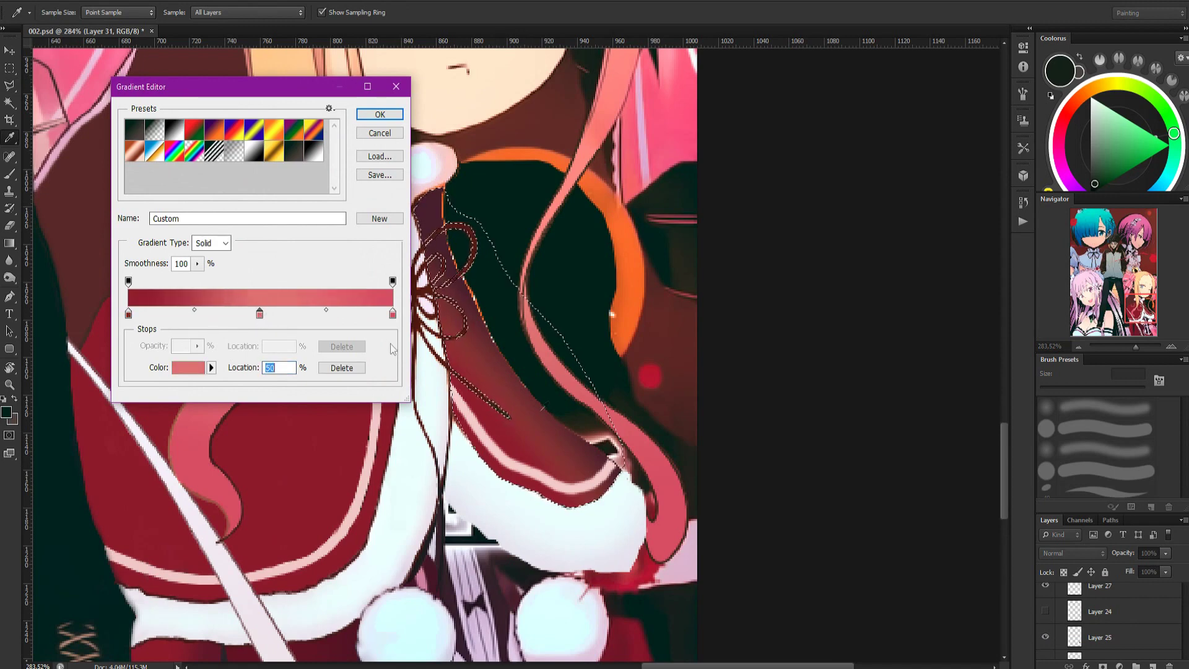
{"action": "left_click", "coordinate": [464, 337]}
{"action": "left_click", "coordinate": [393, 314]}
{"action": "left_click", "coordinate": [434, 235]}
{"action": "left_click", "coordinate": [384, 115]}
{"action": "left_click", "coordinate": [380, 115]}
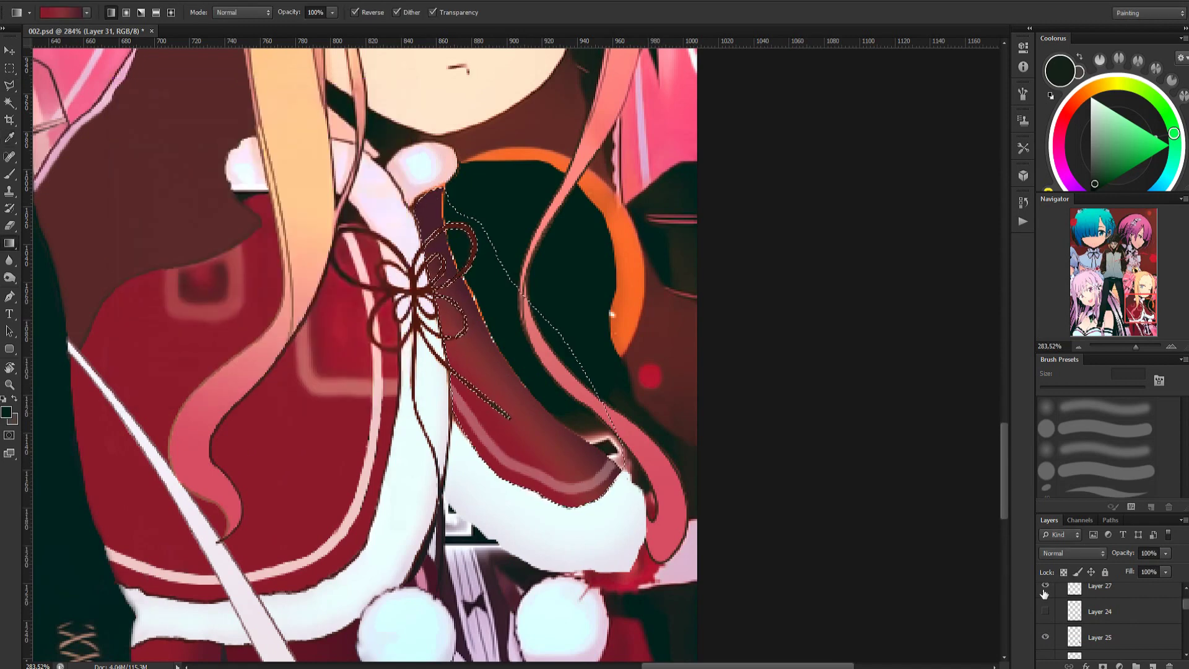
Fill the widened sleeve selection on Layer 25 with the gradient, from red inside to dark purple at the outer edge, and deselect
{"action": "left_click", "coordinate": [1045, 612]}
{"action": "left_click", "coordinate": [1091, 641]}
{"action": "left_click", "coordinate": [1045, 611]}
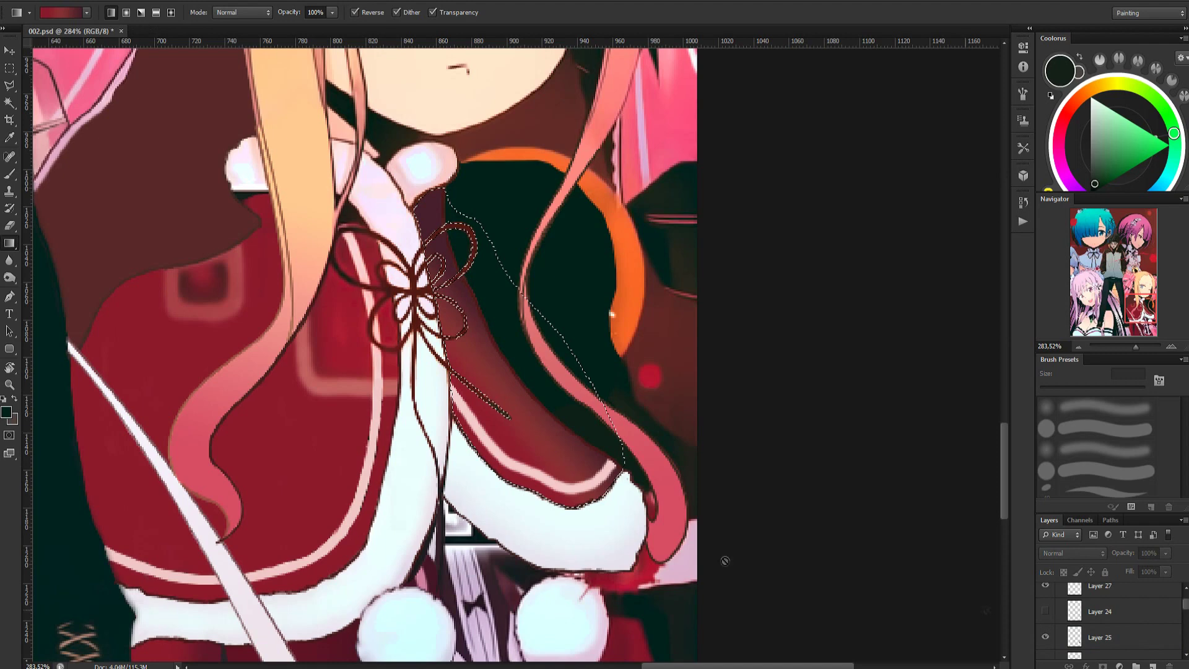
{"action": "left_click", "coordinate": [573, 429]}
{"action": "left_click", "coordinate": [592, 244]}
{"action": "left_click", "coordinate": [1096, 638]}
{"action": "left_click_drag", "start_coordinate": [566, 409], "coordinate": [476, 392]}
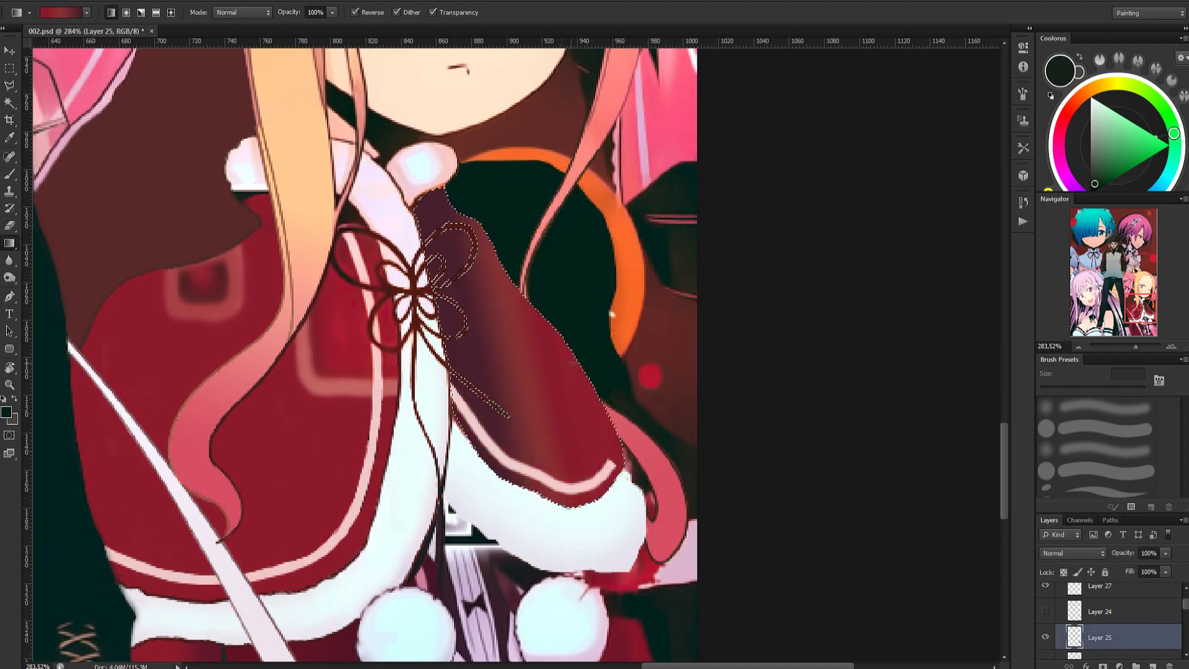
{"action": "left_click_drag", "start_coordinate": [573, 378], "coordinate": [490, 396]}
{"action": "left_click_drag", "start_coordinate": [579, 347], "coordinate": [486, 397]}
{"action": "left_click_drag", "start_coordinate": [582, 384], "coordinate": [480, 415]}
{"action": "mouse_move", "coordinate": [556, 316]}
{"action": "left_mouse_down"}
{"action": "mouse_move", "coordinate": [471, 372]}
{"action": "mouse_move", "coordinate": [557, 316]}
{"action": "left_mouse_up"}
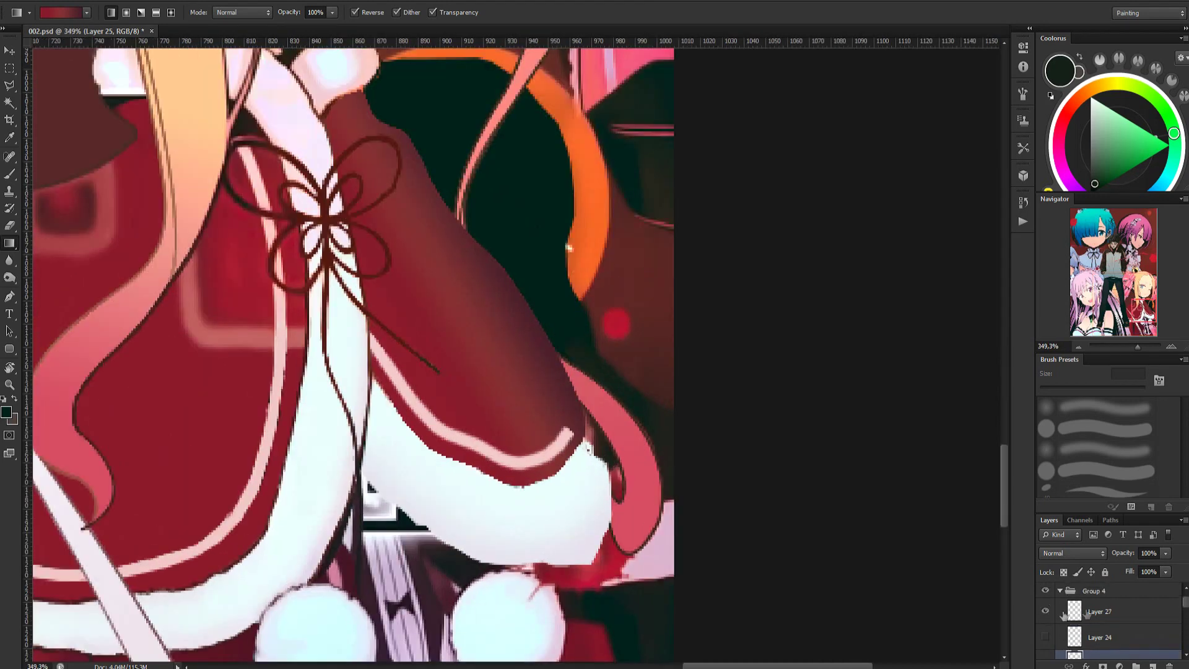
Extend the pale pink trim on Layer 27 to the new sleeve edge with a 5 px brush, and erase its overhang at 1 px
{"action": "key", "text": "b"}
{"action": "left_click_drag", "start_coordinate": [1130, 375], "coordinate": [1097, 386]}
{"action": "type", "text": "5"}
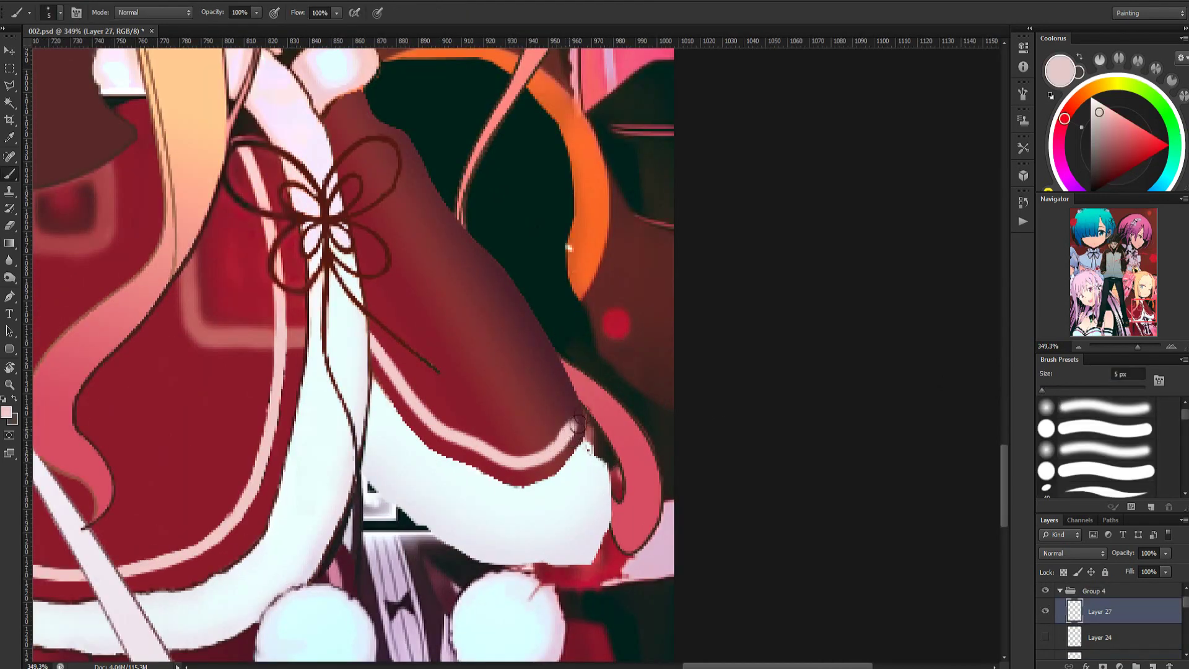
{"action": "type", "text": "e"}
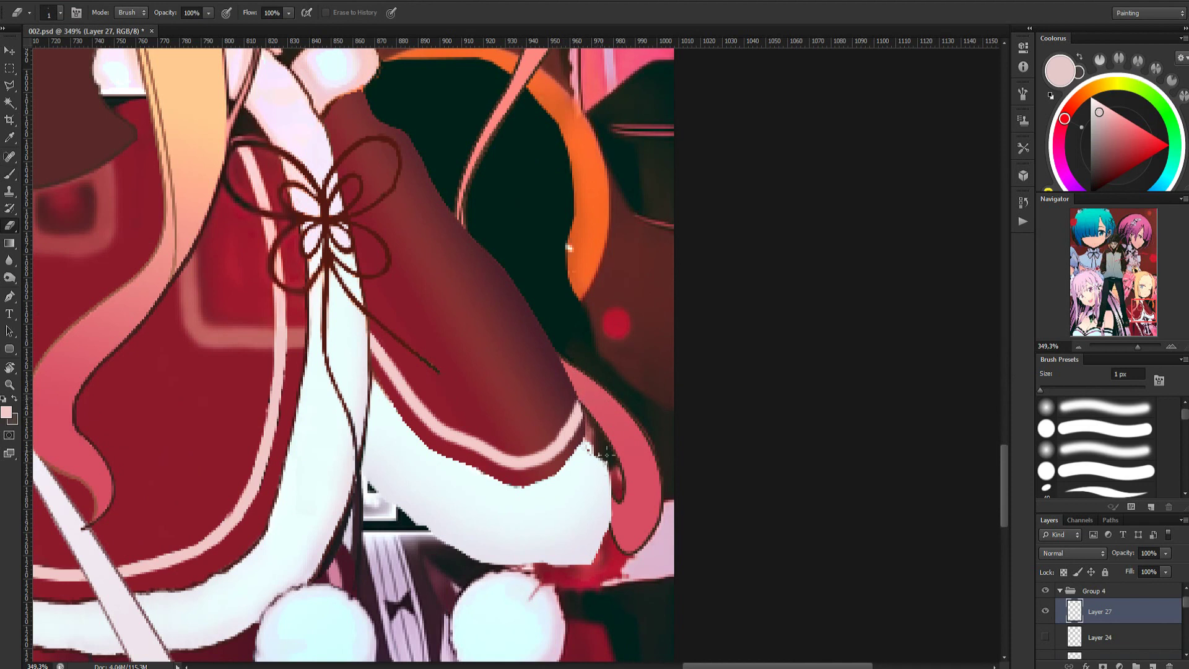
Extend the white fur cuff on Layer 23 up to the widened sleeve's corner with a 5 px brush in the sampled fur colour
{"action": "type", "text": "b"}
{"action": "left_click", "coordinate": [586, 484], "text": "alt"}
{"action": "left_click", "coordinate": [1045, 638]}
{"action": "left_click", "coordinate": [1045, 642]}
{"action": "left_click_drag", "start_coordinate": [1184, 609], "coordinate": [1185, 610]}
{"action": "left_click", "coordinate": [1046, 642]}
{"action": "left_click", "coordinate": [1045, 613]}
{"action": "left_click", "coordinate": [1045, 612]}
{"action": "left_click", "coordinate": [1100, 613]}
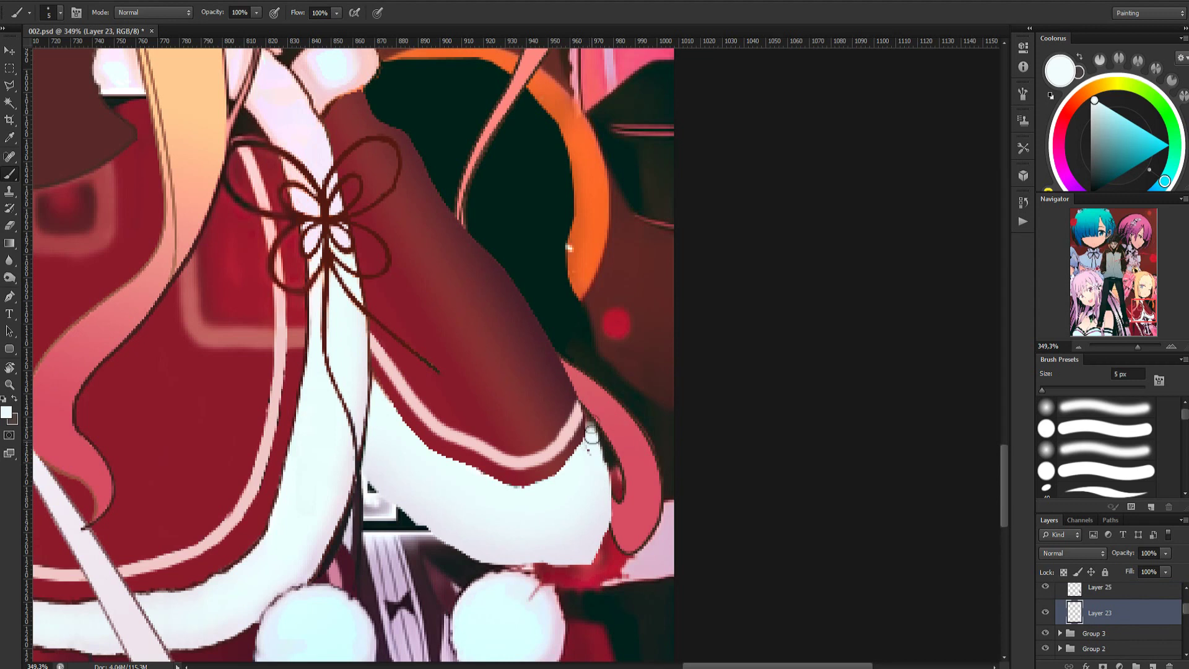
{"action": "left_click", "coordinate": [1046, 588]}
{"action": "left_click", "coordinate": [1046, 589]}
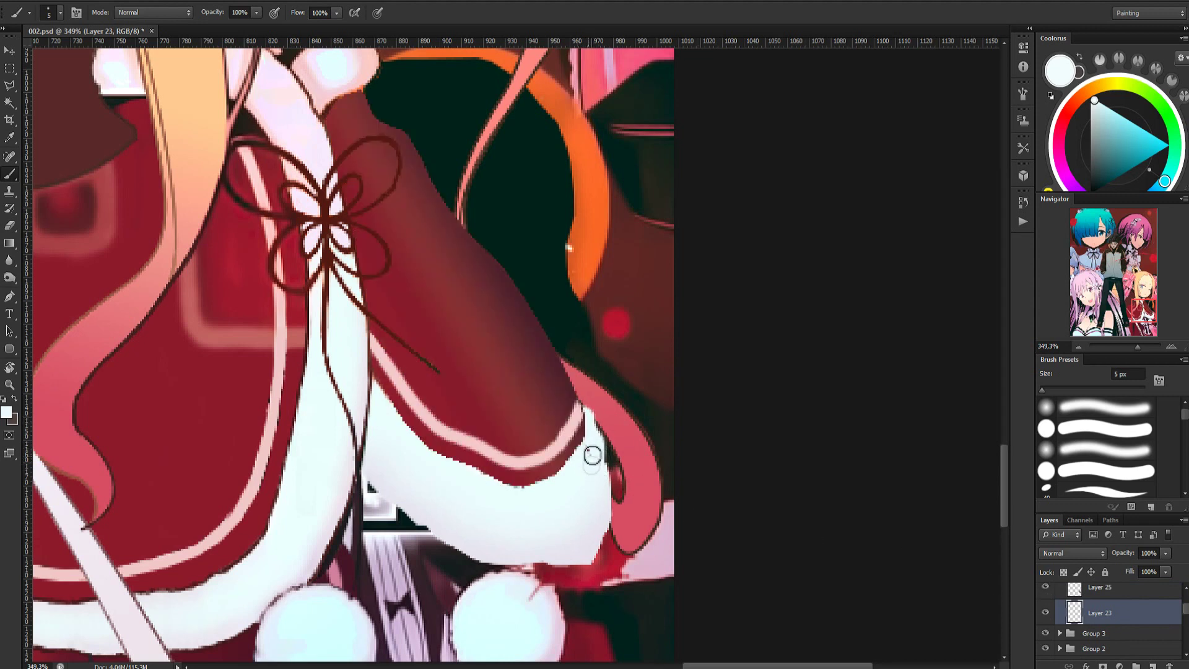
Show Layer 24 and erase the old sleeve outline from collar to cuff with a 9 px eraser
{"action": "key", "text": "alt+bracketright"}
{"action": "key", "text": "e"}
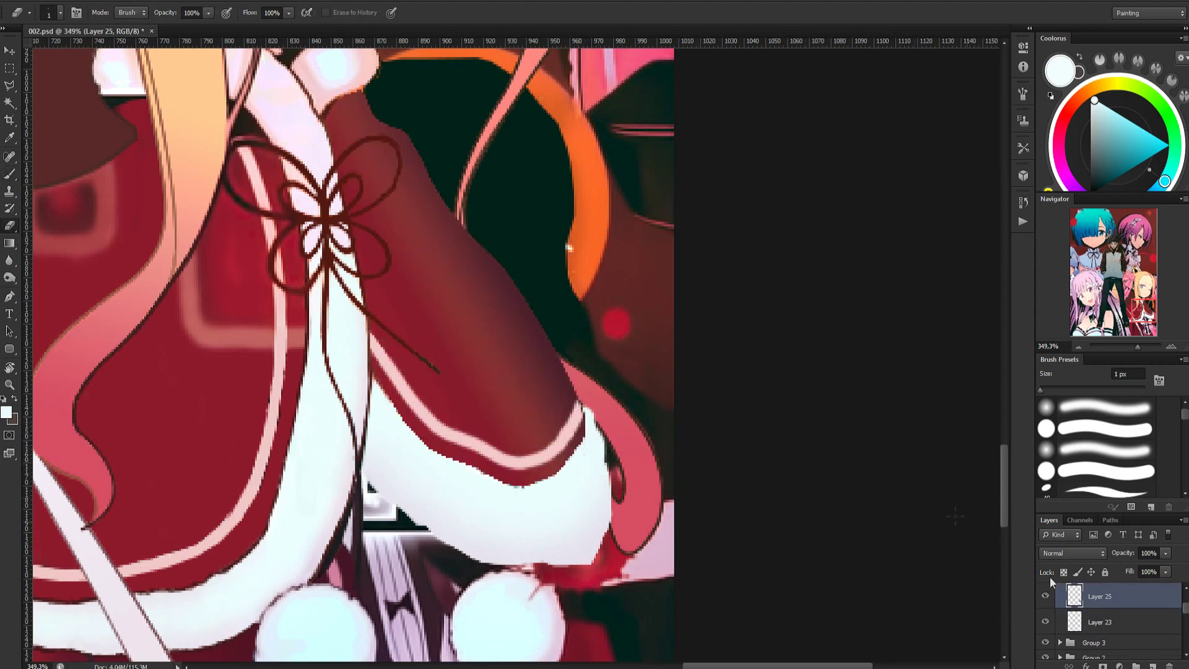
{"action": "scroll", "coordinate": [1092, 625], "scroll_direction": "up", "scroll_amount": 2}
{"action": "left_click", "coordinate": [1046, 623]}
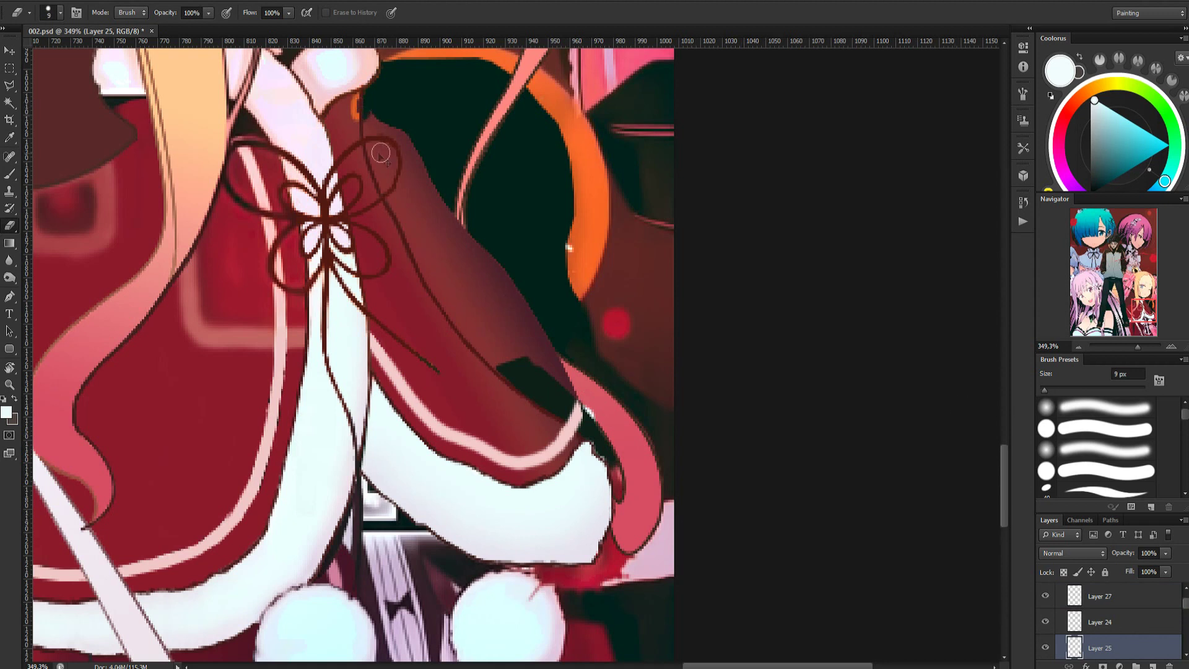
{"action": "key", "text": "alt+bracketright"}
{"action": "mouse_move", "coordinate": [407, 236]}
{"action": "left_mouse_down"}
{"action": "mouse_move", "coordinate": [498, 389]}
{"action": "mouse_move", "coordinate": [547, 367]}
{"action": "mouse_move", "coordinate": [561, 417]}
{"action": "mouse_move", "coordinate": [606, 446]}
{"action": "left_mouse_up"}
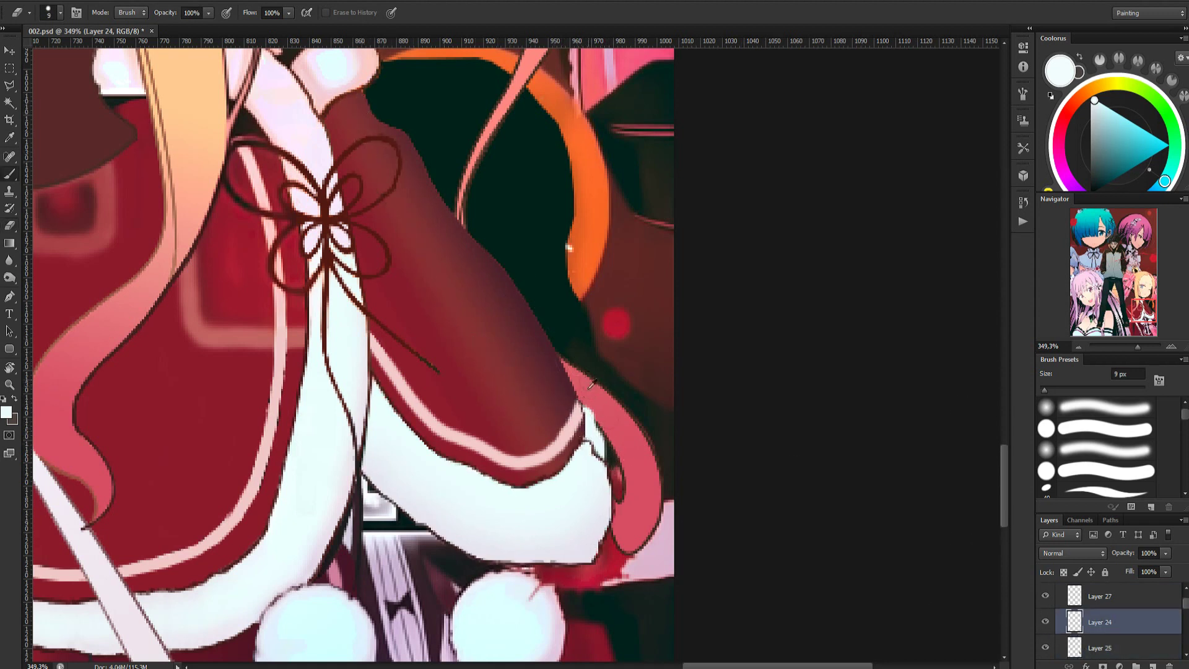
Outline the widened sleeve and the cuff's upper corner on Layer 24 with a 1 px brush in the sampled dark brown
{"action": "key", "text": "b"}
{"action": "left_click", "coordinate": [437, 451], "text": "alt"}
{"action": "left_click", "coordinate": [1046, 621]}
{"action": "left_click", "coordinate": [1046, 621]}
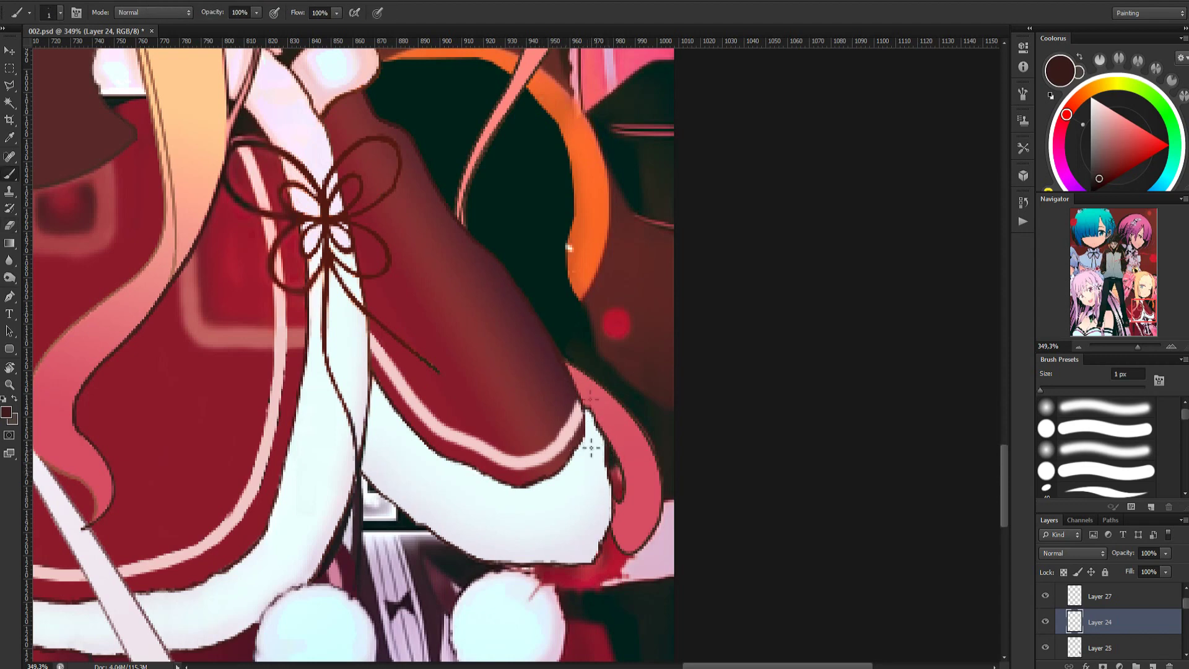
Draw a curved pen path for the bow's cord from the knot across the sleeve and white cuff to the right pom-pom
{"action": "scroll", "coordinate": [582, 374], "scroll_direction": "down", "scroll_amount": 4}
{"action": "scroll", "coordinate": [645, 390], "scroll_direction": "up", "scroll_amount": 3}
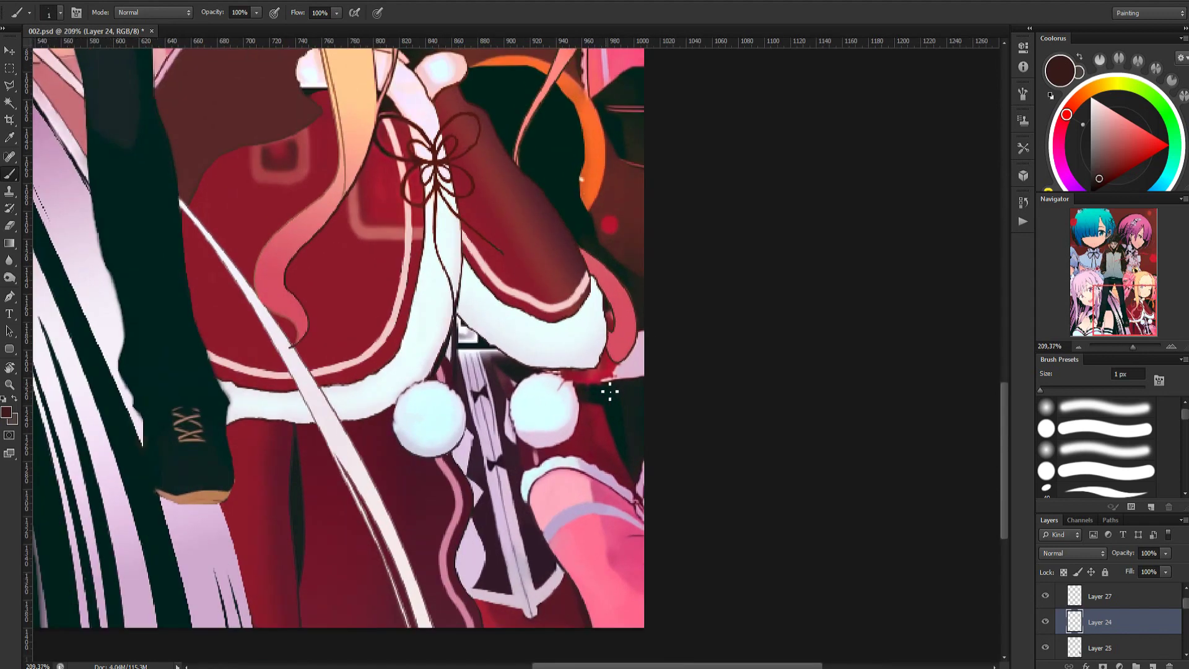
{"action": "scroll", "coordinate": [1068, 627], "scroll_direction": "up", "scroll_amount": 1}
{"action": "left_click", "coordinate": [1061, 616]}
{"action": "left_click", "coordinate": [1090, 595]}
{"action": "key", "text": "p"}
{"action": "left_click", "coordinate": [405, 150]}
{"action": "left_click_drag", "start_coordinate": [557, 382], "coordinate": [735, 240]}
{"action": "left_click", "coordinate": [553, 217]}
{"action": "left_click_drag", "start_coordinate": [553, 217], "coordinate": [529, 259]}
{"action": "left_click_drag", "start_coordinate": [468, 217], "coordinate": [410, 196]}
{"action": "left_click_drag", "start_coordinate": [589, 304], "coordinate": [592, 299]}
{"action": "left_click_drag", "start_coordinate": [528, 259], "coordinate": [652, 320]}
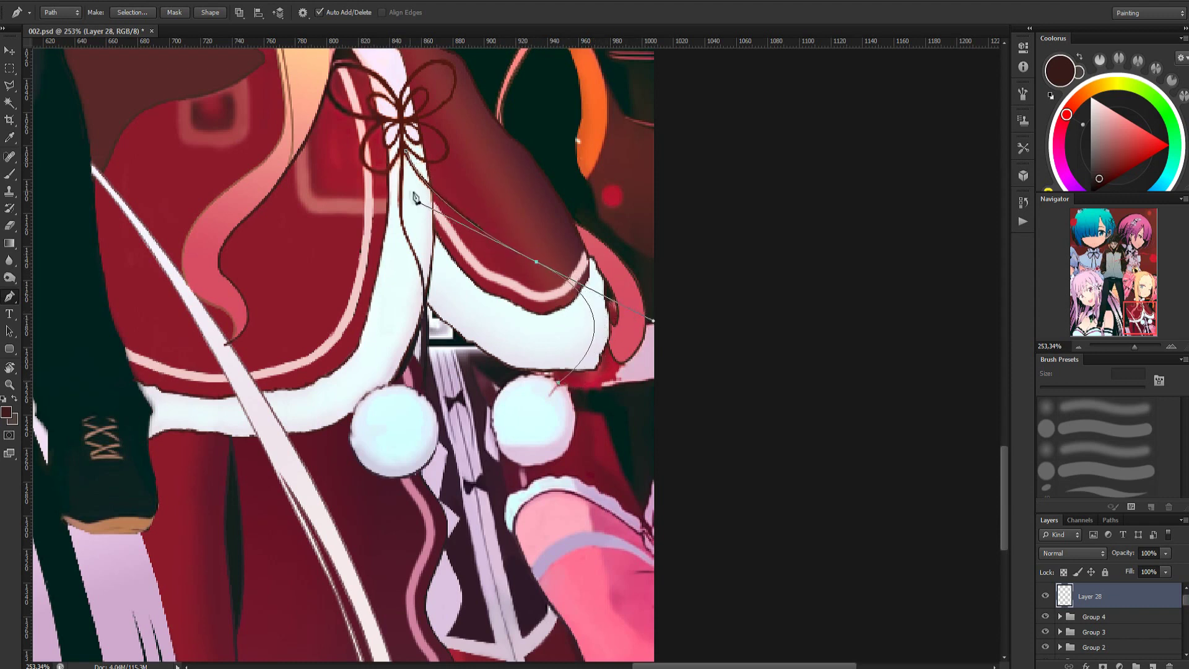
Stroke the cord path on a new layer above Layer 28 with a 1 px brush in the sampled dark red-brown
{"action": "key", "text": "b"}
{"action": "left_click", "coordinate": [404, 143], "text": "alt"}
{"action": "key", "text": "p"}
{"action": "left_click", "coordinate": [1152, 666]}
{"action": "right_click", "coordinate": [594, 329]}
{"action": "left_click", "coordinate": [623, 437]}
{"action": "left_click", "coordinate": [629, 222]}
{"action": "right_click", "coordinate": [571, 288]}
{"action": "left_click", "coordinate": [602, 396]}
{"action": "left_click", "coordinate": [628, 220]}
{"action": "right_click", "coordinate": [591, 342]}
{"action": "left_click", "coordinate": [626, 453]}
{"action": "left_click", "coordinate": [628, 221]}
{"action": "key", "text": "Return"}
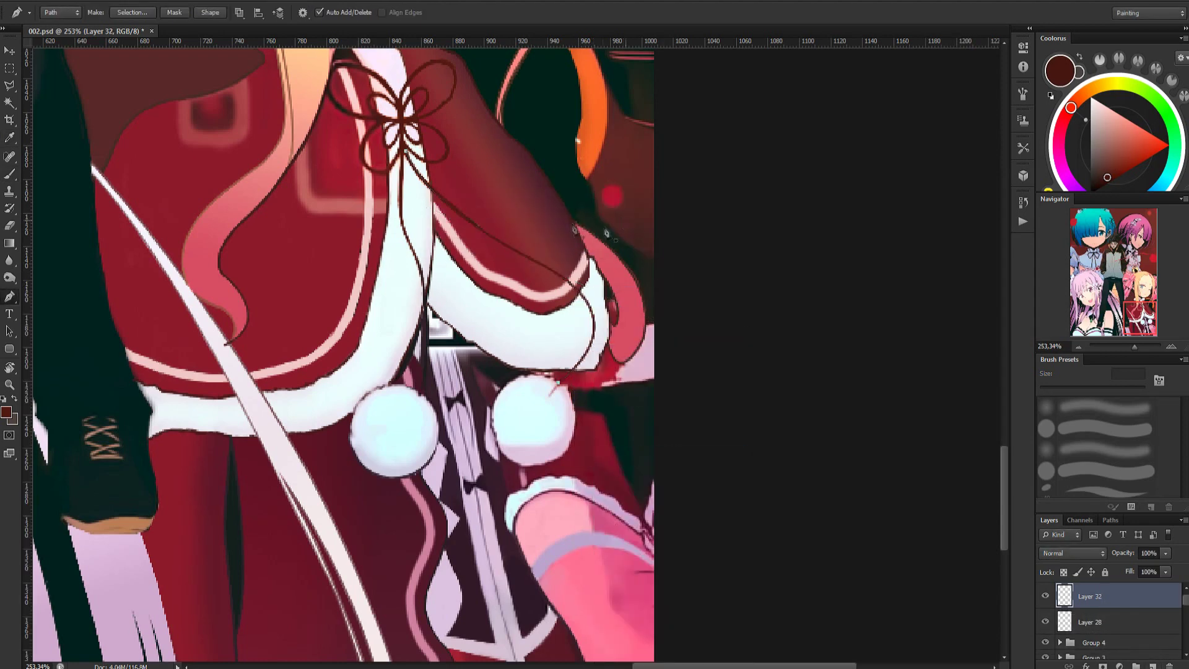
Paint over the cord's end on the right pom-pom on Layer 32 with the sampled fur white
{"action": "left_click_drag", "start_coordinate": [567, 254], "coordinate": [775, 504]}
{"action": "key", "text": "b"}
{"action": "key", "text": "r"}
{"action": "left_click_drag", "start_coordinate": [483, 374], "coordinate": [477, 338]}
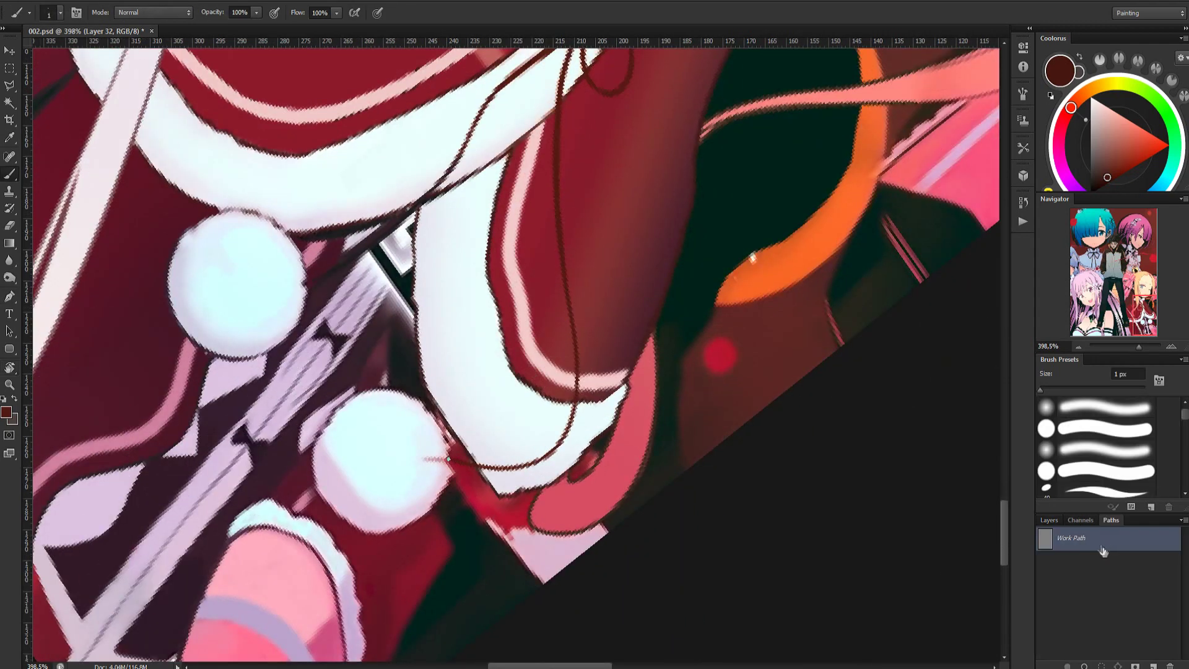
{"action": "left_click", "coordinate": [446, 463], "text": "alt"}
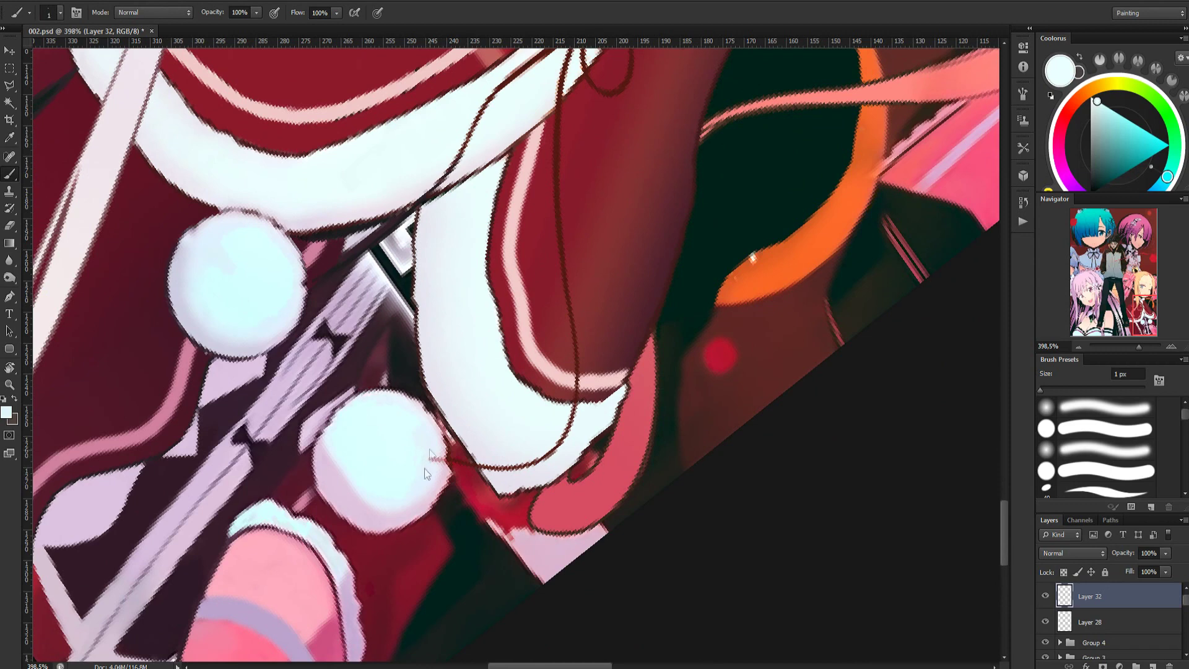
{"action": "left_click", "coordinate": [404, 453], "text": "alt"}
Select the red-stained lilac patch below the cuff with the Polygonal Lasso and add a new layer beneath Layer 28
{"action": "scroll", "coordinate": [715, 527], "scroll_direction": "up", "scroll_amount": 1}
{"action": "key", "text": "l"}
{"action": "left_click", "coordinate": [532, 591]}
{"action": "left_click", "coordinate": [487, 546]}
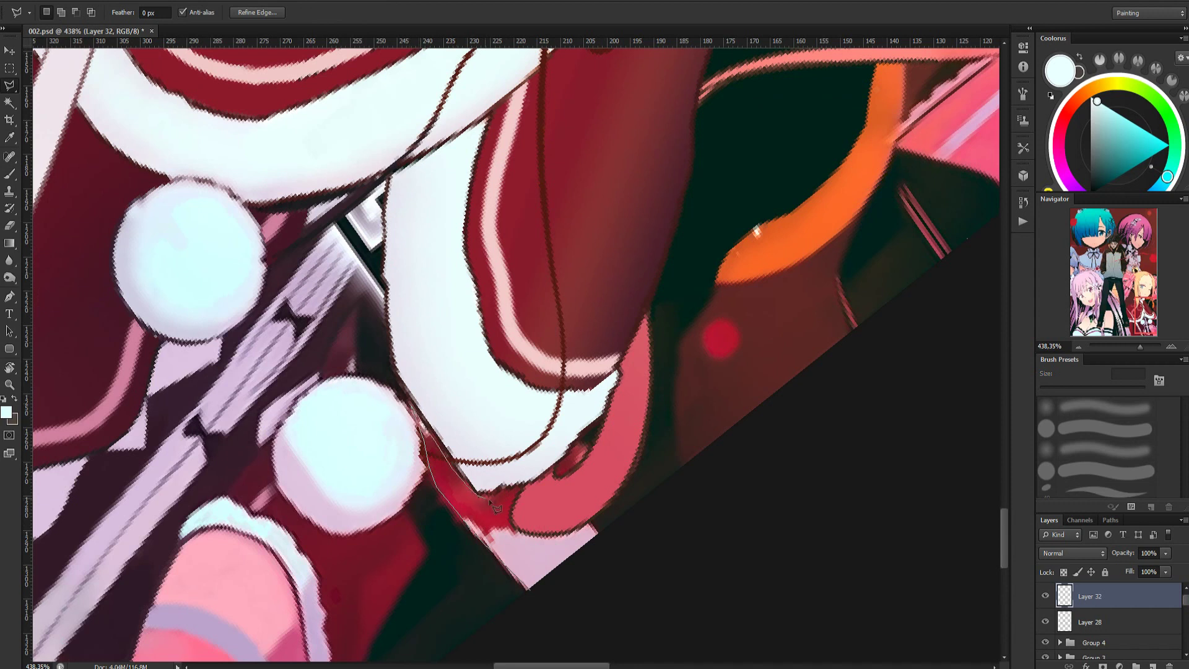
{"action": "left_click", "coordinate": [519, 534]}
{"action": "left_click", "coordinate": [545, 542]}
{"action": "left_click", "coordinate": [564, 559]}
{"action": "left_click", "coordinate": [566, 581]}
{"action": "left_click", "coordinate": [531, 590]}
{"action": "left_click", "coordinate": [1090, 622]}
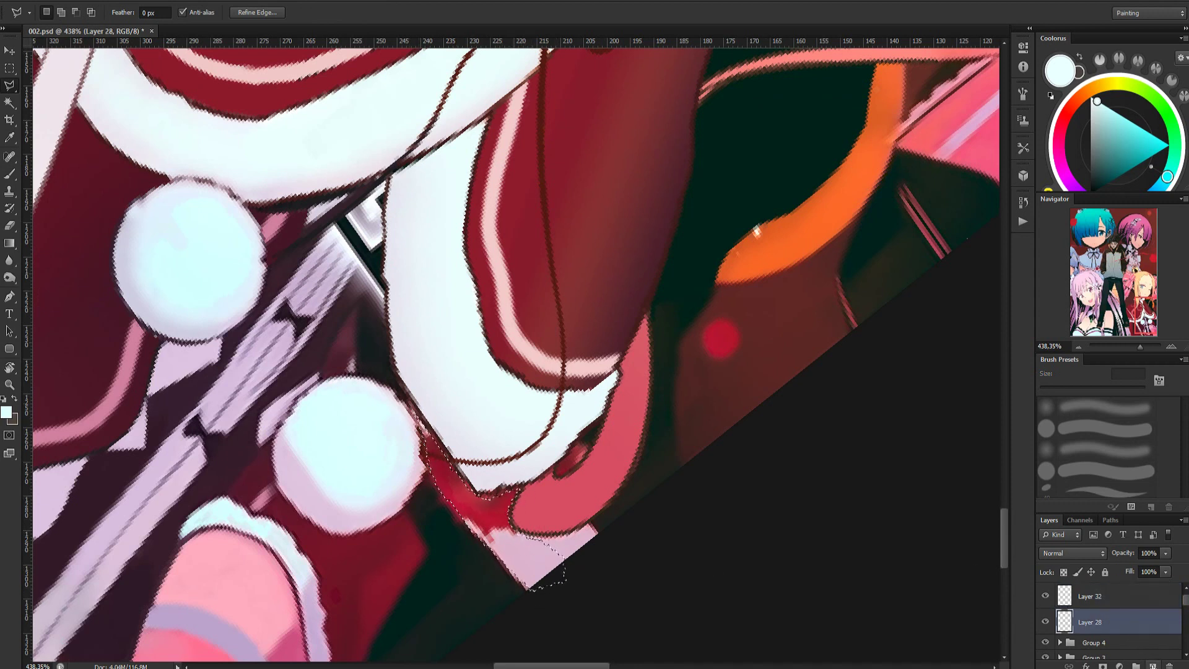
{"action": "left_click", "coordinate": [1152, 666], "text": "ctrl"}
Paint the selected patch in the sampled lilac with a 19 px brush and deselect
{"action": "key", "text": "b"}
{"action": "left_click", "coordinate": [542, 557], "text": "alt"}
{"action": "mouse_move", "coordinate": [509, 537]}
{"action": "left_mouse_down"}
{"action": "mouse_move", "coordinate": [496, 505]}
{"action": "mouse_move", "coordinate": [464, 545]}
{"action": "left_mouse_up"}
{"action": "key", "text": "ctrl+d"}
Retouch the lilac patch's outline and cover the red gap between cuff and pink strand with a 1 px brush in sampled colours
{"action": "left_click", "coordinate": [468, 560], "text": "alt"}
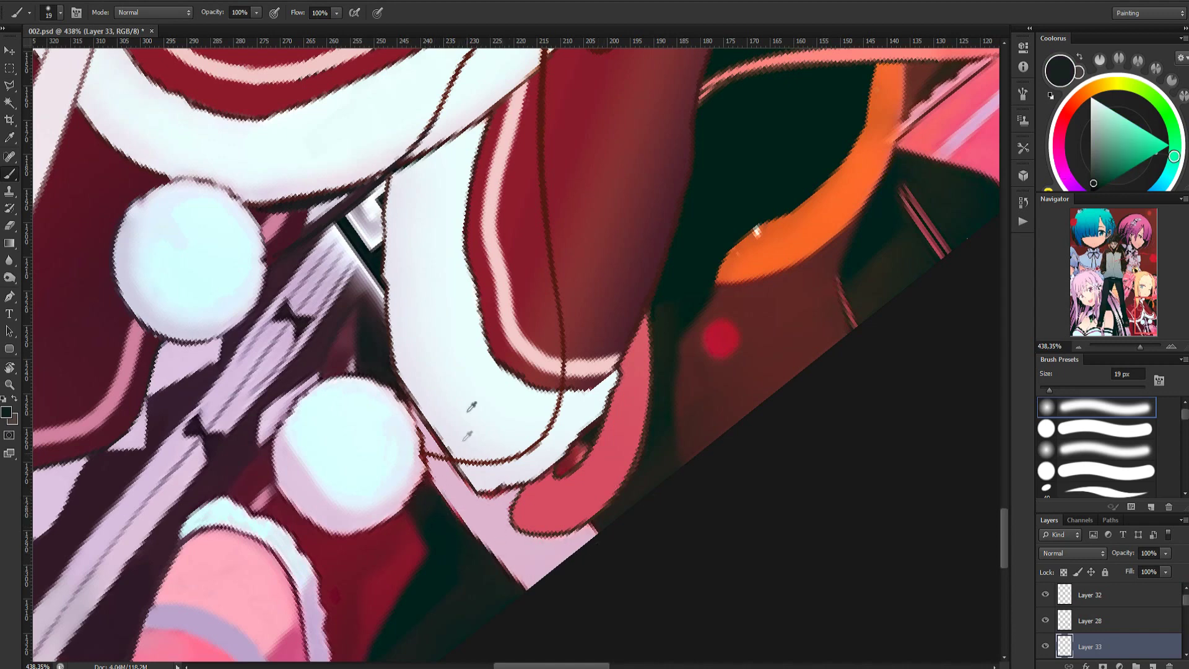
{"action": "left_click", "coordinate": [430, 422], "text": "alt"}
{"action": "left_click", "coordinate": [1087, 422]}
{"action": "left_click", "coordinate": [1023, 94]}
{"action": "left_click", "coordinate": [736, 134]}
{"action": "left_click", "coordinate": [1023, 94]}
{"action": "left_click", "coordinate": [499, 547], "text": "alt"}
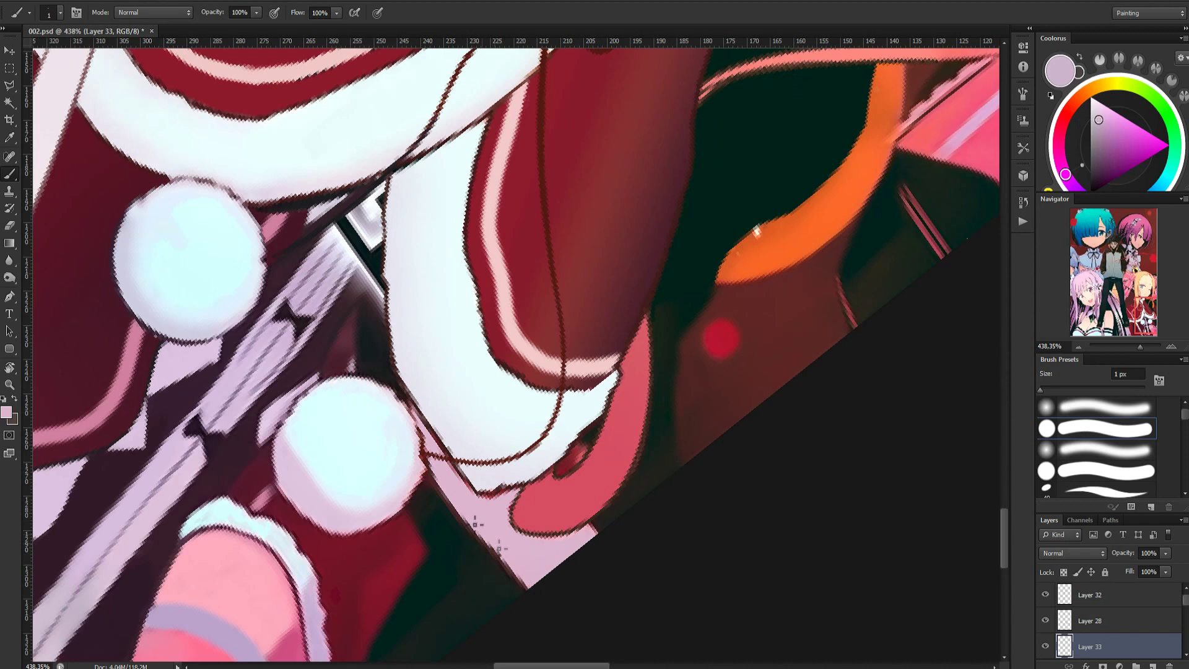
{"action": "left_click", "coordinate": [459, 471], "text": "alt"}
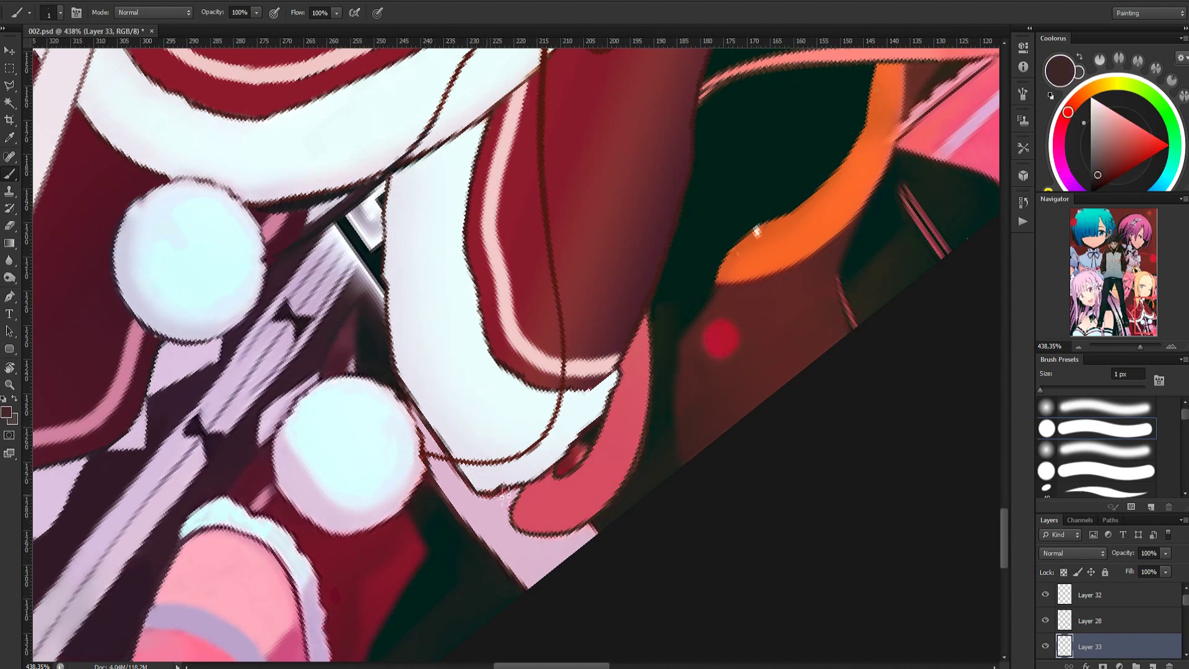
{"action": "left_click", "coordinate": [591, 430], "text": "alt"}
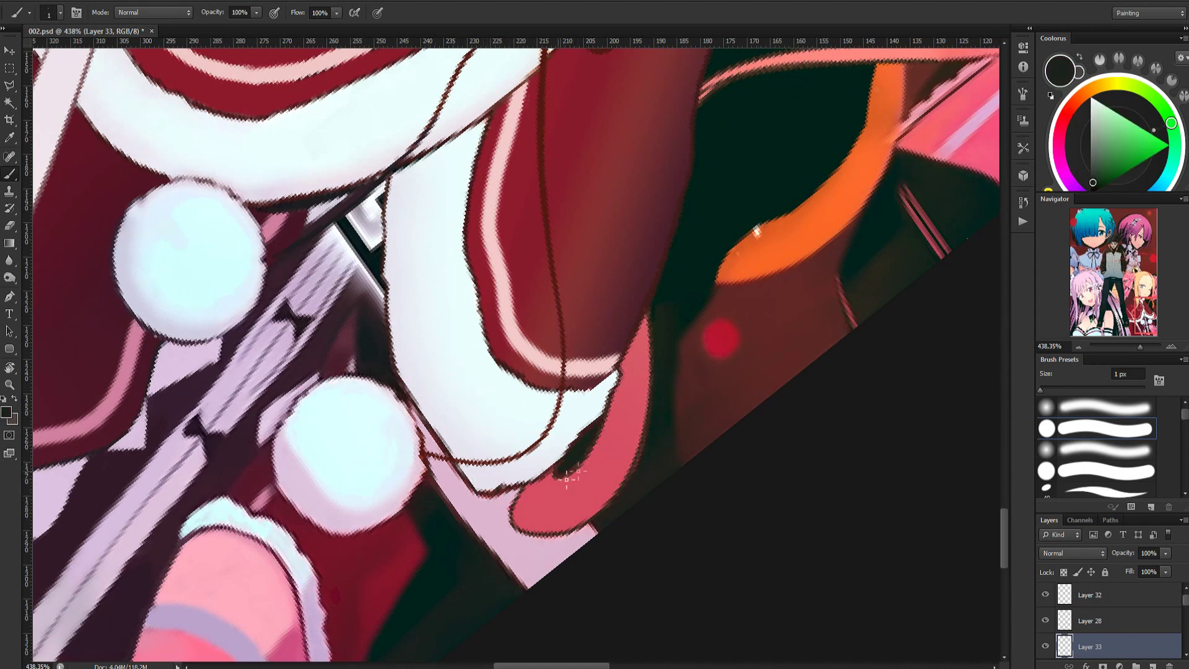
Toggle the visibility of the lower layers to find which ones hold the pink hair strand, and select Layer 30
{"action": "scroll", "coordinate": [1182, 607], "scroll_direction": "down", "scroll_amount": 3}
{"action": "left_click", "coordinate": [1044, 639]}
{"action": "left_click", "coordinate": [1045, 639]}
{"action": "scroll", "coordinate": [1046, 641], "scroll_direction": "down", "scroll_amount": 8}
{"action": "left_click", "coordinate": [1066, 647]}
{"action": "scroll", "coordinate": [1048, 644], "scroll_direction": "up", "scroll_amount": 4}
{"action": "scroll", "coordinate": [1048, 644], "scroll_direction": "down", "scroll_amount": 2}
{"action": "left_click", "coordinate": [1046, 639]}
{"action": "left_click", "coordinate": [1046, 639]}
{"action": "scroll", "coordinate": [1046, 641], "scroll_direction": "down", "scroll_amount": 1}
{"action": "left_click", "coordinate": [1046, 639]}
{"action": "left_click", "coordinate": [1046, 639]}
{"action": "left_click", "coordinate": [1047, 640]}
{"action": "left_click", "coordinate": [1046, 639]}
{"action": "left_click", "coordinate": [1044, 610]}
{"action": "left_click", "coordinate": [1044, 611]}
{"action": "left_click", "coordinate": [1045, 611]}
{"action": "left_click", "coordinate": [1045, 610]}
{"action": "scroll", "coordinate": [1045, 611], "scroll_direction": "up", "scroll_amount": 1}
{"action": "left_click", "coordinate": [1045, 612]}
{"action": "left_click", "coordinate": [1045, 612]}
{"action": "left_click", "coordinate": [1044, 641]}
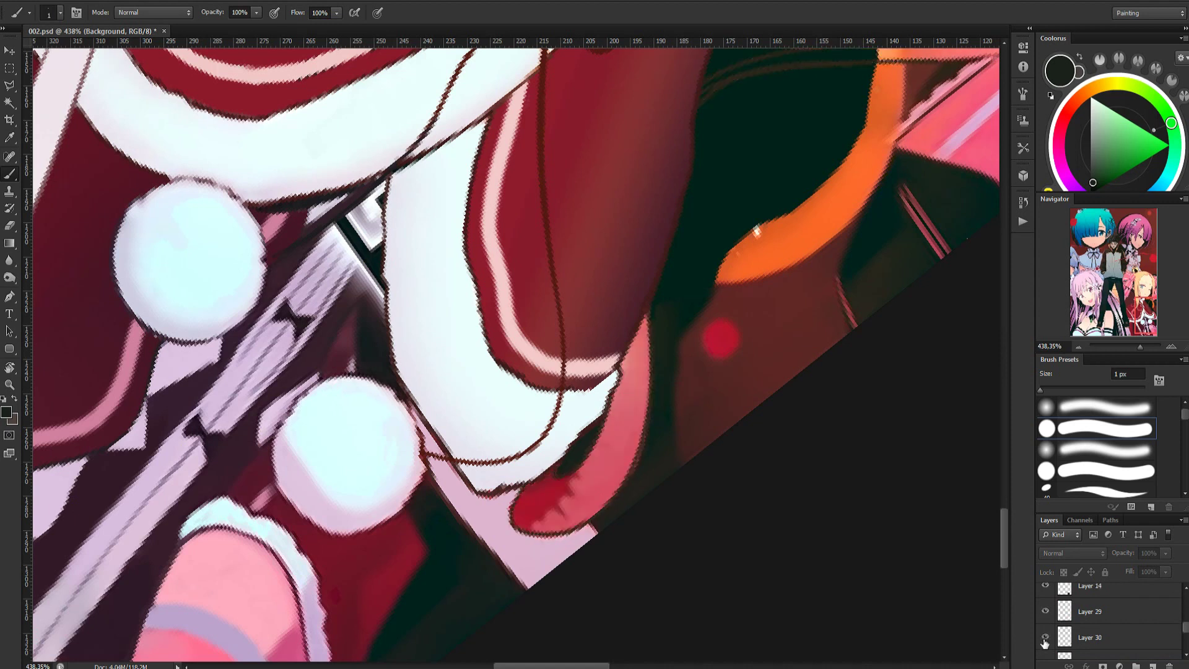
{"action": "left_click", "coordinate": [1046, 638]}
{"action": "left_click", "coordinate": [1090, 637]}
{"action": "key", "text": "e"}
{"action": "left_click", "coordinate": [1046, 640]}
{"action": "left_click", "coordinate": [1046, 639]}
{"action": "left_click", "coordinate": [1045, 611]}
{"action": "left_click", "coordinate": [1046, 639]}
{"action": "left_click", "coordinate": [1046, 638]}
{"action": "left_click", "coordinate": [1046, 639]}
{"action": "left_click", "coordinate": [1046, 638]}
{"action": "left_click", "coordinate": [1046, 613]}
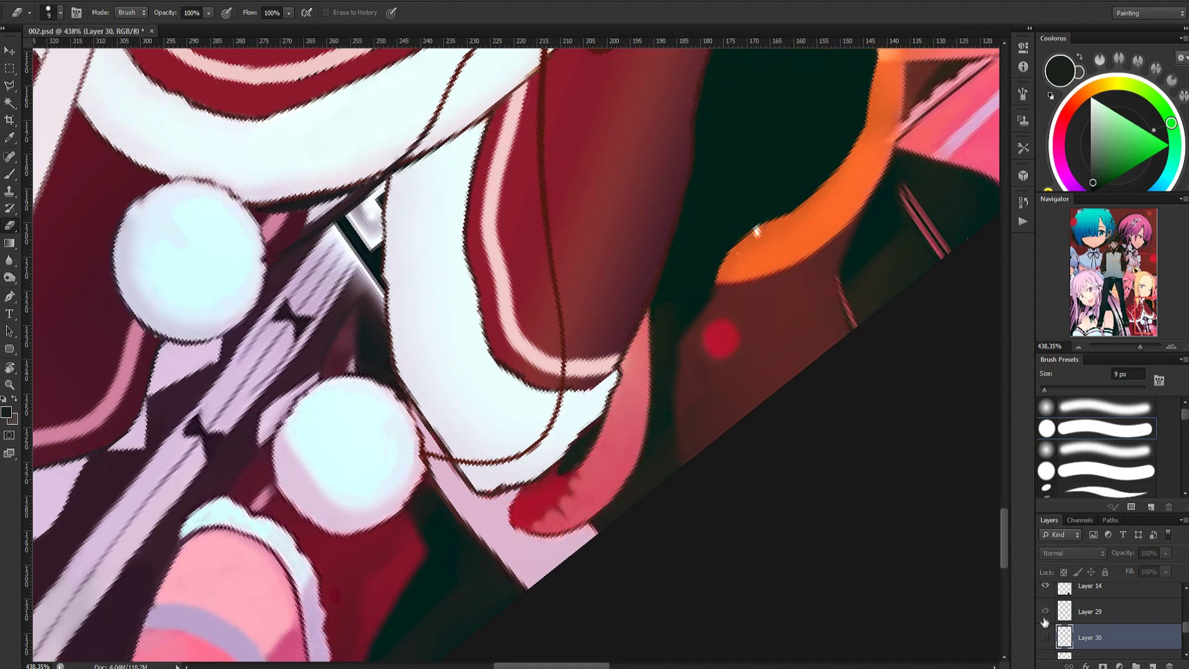
Touch up the strand's outer edge on Layer 30 with a 1 px brush in the sampled dark background colour, and reset the canvas rotation
{"action": "key", "text": "b"}
{"action": "left_click", "coordinate": [660, 459], "text": "alt"}
{"action": "left_click", "coordinate": [655, 445], "text": "alt"}
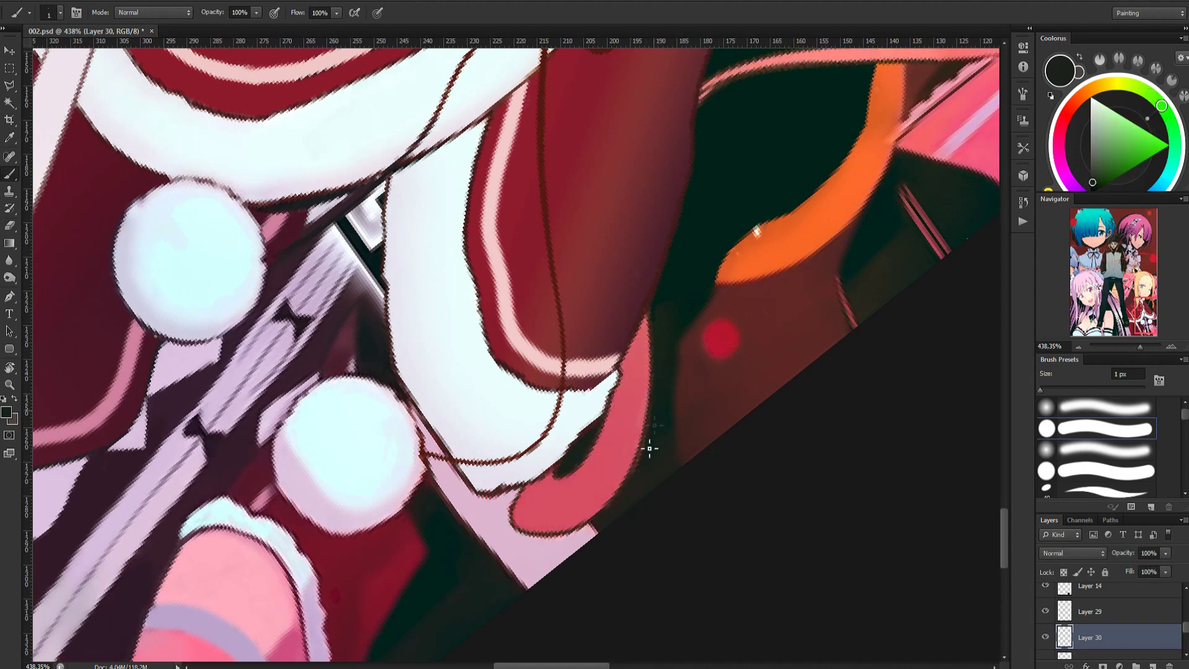
{"action": "scroll", "coordinate": [732, 420], "scroll_direction": "down", "scroll_amount": 6}
{"action": "scroll", "coordinate": [734, 418], "scroll_direction": "up", "scroll_amount": 1}
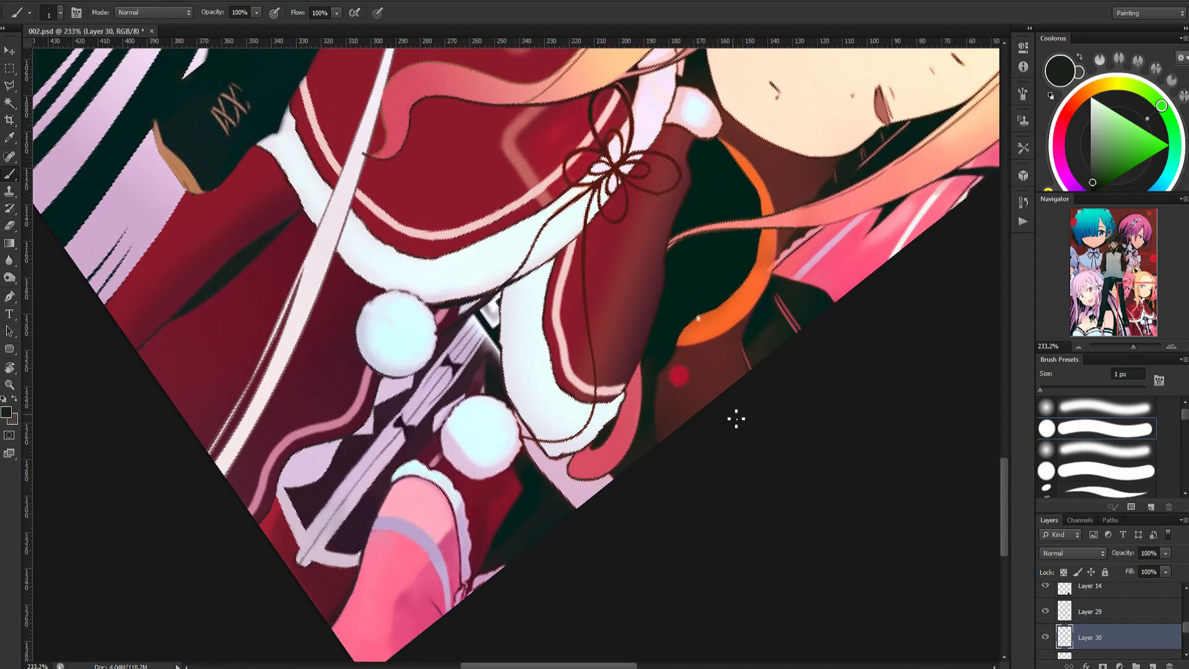
{"action": "key", "text": "r"}
{"action": "left_click", "coordinate": [161, 12]}
{"action": "scroll", "coordinate": [616, 326], "scroll_direction": "down", "scroll_amount": 2}
{"action": "left_click_drag", "start_coordinate": [616, 326], "coordinate": [619, 466]}
{"action": "scroll", "coordinate": [618, 466], "scroll_direction": "up", "scroll_amount": 2}
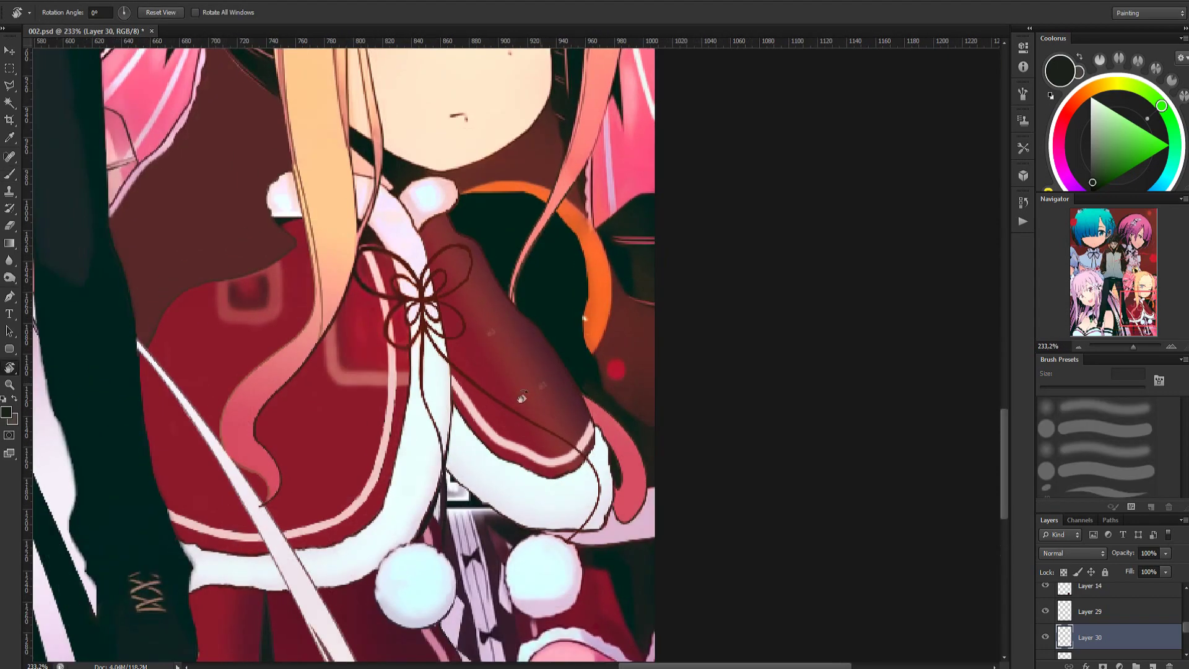
Lasso the background around the orange arc beside the sleeve and add a new layer above Background copy
{"action": "key", "text": "l"}
{"action": "left_click", "coordinate": [458, 175]}
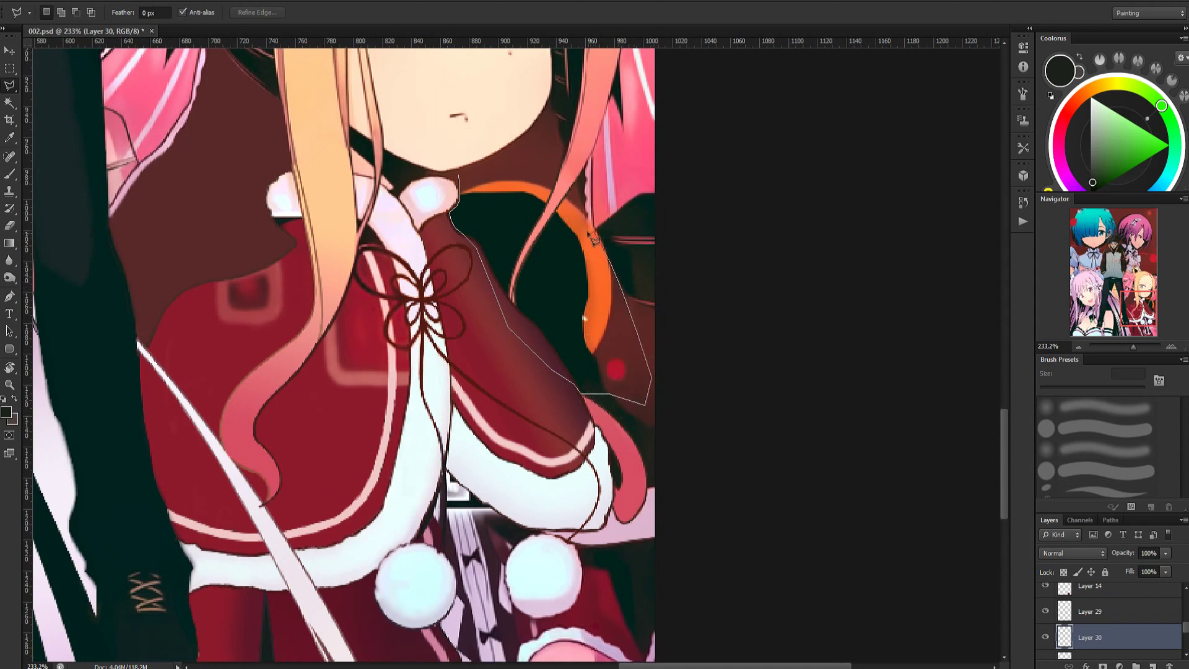
{"action": "left_click", "coordinate": [461, 175]}
{"action": "key", "text": "b"}
{"action": "left_click", "coordinate": [542, 148], "text": "alt"}
{"action": "scroll", "coordinate": [1108, 625], "scroll_direction": "down", "scroll_amount": 5}
{"action": "left_click", "coordinate": [1104, 625]}
{"action": "left_click", "coordinate": [1153, 666]}
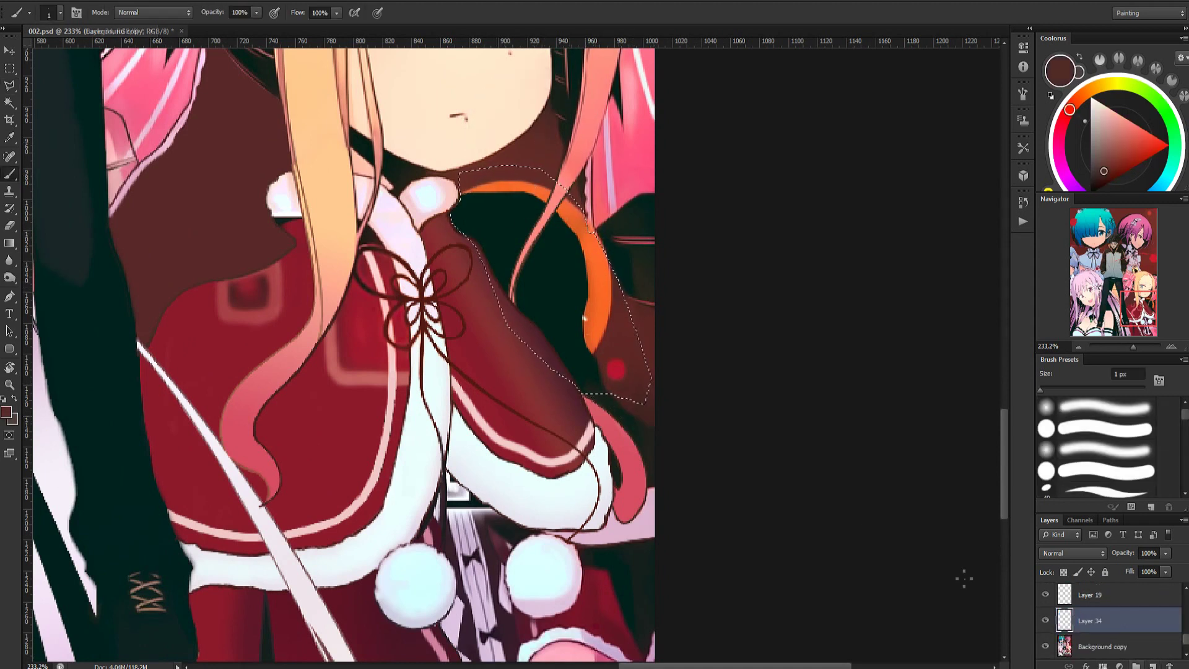
Paint over the orange arc in sampled dark brown with a 23 px brush at 51% opacity and 94% flow
{"action": "left_click_drag", "start_coordinate": [465, 188], "coordinate": [508, 184]}
{"action": "left_click_drag", "start_coordinate": [211, 13], "coordinate": [180, 13]}
{"action": "left_click_drag", "start_coordinate": [298, 13], "coordinate": [294, 13]}
{"action": "left_click", "coordinate": [509, 166], "text": "alt"}
{"action": "mouse_move", "coordinate": [509, 184]}
{"action": "left_mouse_down"}
{"action": "mouse_move", "coordinate": [553, 216]}
{"action": "mouse_move", "coordinate": [587, 261]}
{"action": "mouse_move", "coordinate": [556, 213]}
{"action": "mouse_move", "coordinate": [592, 296]}
{"action": "mouse_move", "coordinate": [582, 296]}
{"action": "mouse_move", "coordinate": [580, 333]}
{"action": "mouse_move", "coordinate": [589, 259]}
{"action": "mouse_move", "coordinate": [596, 384]}
{"action": "left_mouse_up"}
Check Layers 30 and 31 by toggling their visibility, and merge Layer 34 with Layer 31
{"action": "scroll", "coordinate": [1090, 619], "scroll_direction": "up", "scroll_amount": 2}
{"action": "left_click", "coordinate": [1046, 596]}
{"action": "left_click", "coordinate": [1046, 595]}
{"action": "scroll", "coordinate": [1048, 604], "scroll_direction": "up", "scroll_amount": 2}
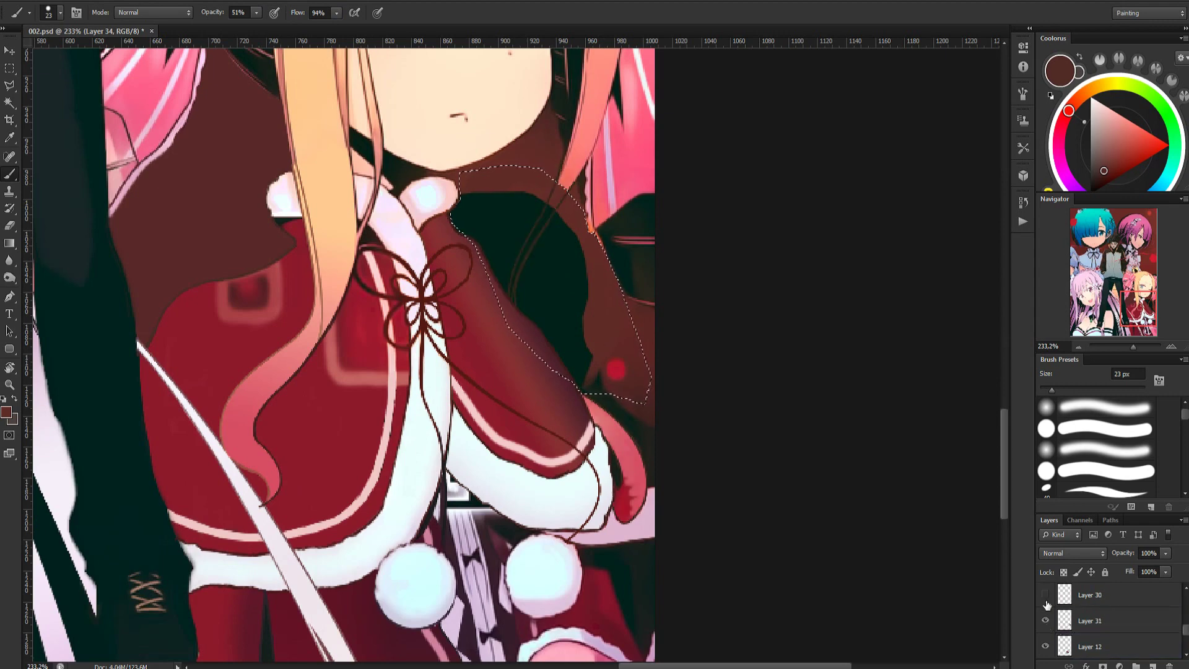
{"action": "left_click", "coordinate": [1046, 597]}
{"action": "left_click", "coordinate": [1046, 598]}
{"action": "left_click", "coordinate": [1046, 621]}
{"action": "left_click", "coordinate": [1046, 621]}
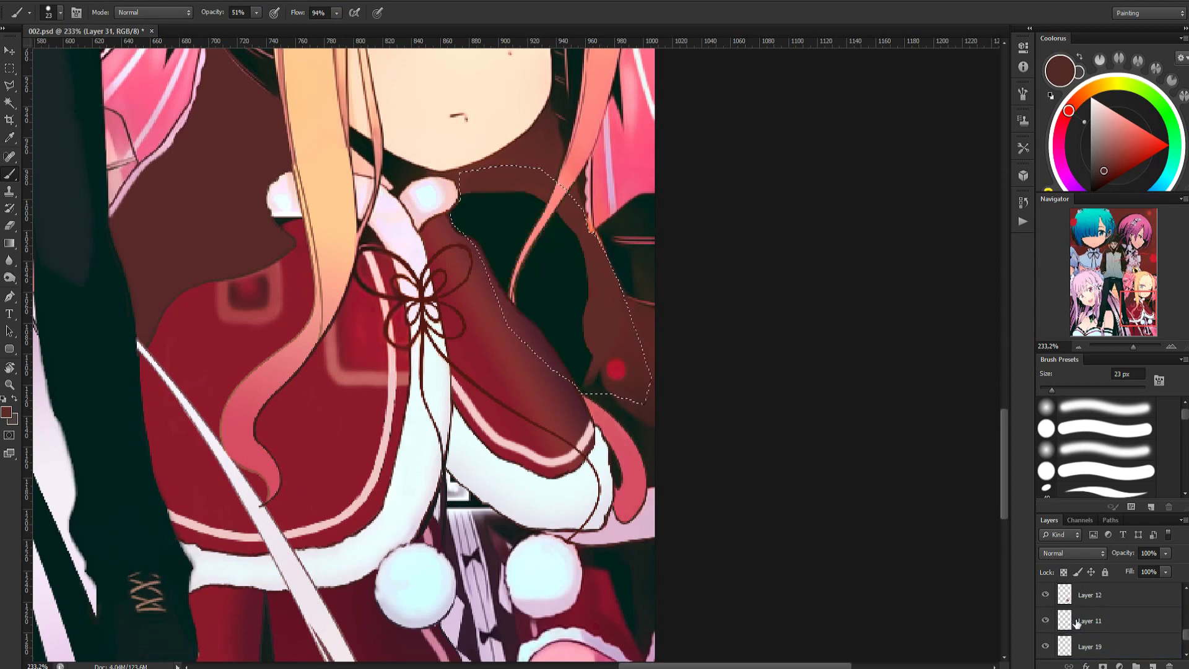
{"action": "scroll", "coordinate": [1077, 619], "scroll_direction": "down", "scroll_amount": 2}
{"action": "left_click", "coordinate": [1080, 601], "text": "ctrl"}
{"action": "right_click", "coordinate": [1080, 602]}
{"action": "left_click", "coordinate": [1117, 390]}
{"action": "scroll", "coordinate": [1090, 600], "scroll_direction": "up", "scroll_amount": 2}
Paint sampled dark brown along the covered arc's inner edge, from the red dot up to the collar, with a 10 px brush
{"action": "key", "text": "bracketleft"}
{"action": "key", "text": "bracketleft"}
{"action": "key", "text": "bracketleft"}
{"action": "left_click", "coordinate": [565, 302], "text": "alt"}
{"action": "left_click_drag", "start_coordinate": [584, 355], "coordinate": [594, 384]}
{"action": "left_click", "coordinate": [595, 342], "text": "alt"}
{"action": "mouse_move", "coordinate": [593, 337]}
{"action": "left_mouse_down"}
{"action": "mouse_move", "coordinate": [572, 228]}
{"action": "mouse_move", "coordinate": [560, 218]}
{"action": "mouse_move", "coordinate": [576, 297]}
{"action": "mouse_move", "coordinate": [473, 195]}
{"action": "left_mouse_up"}
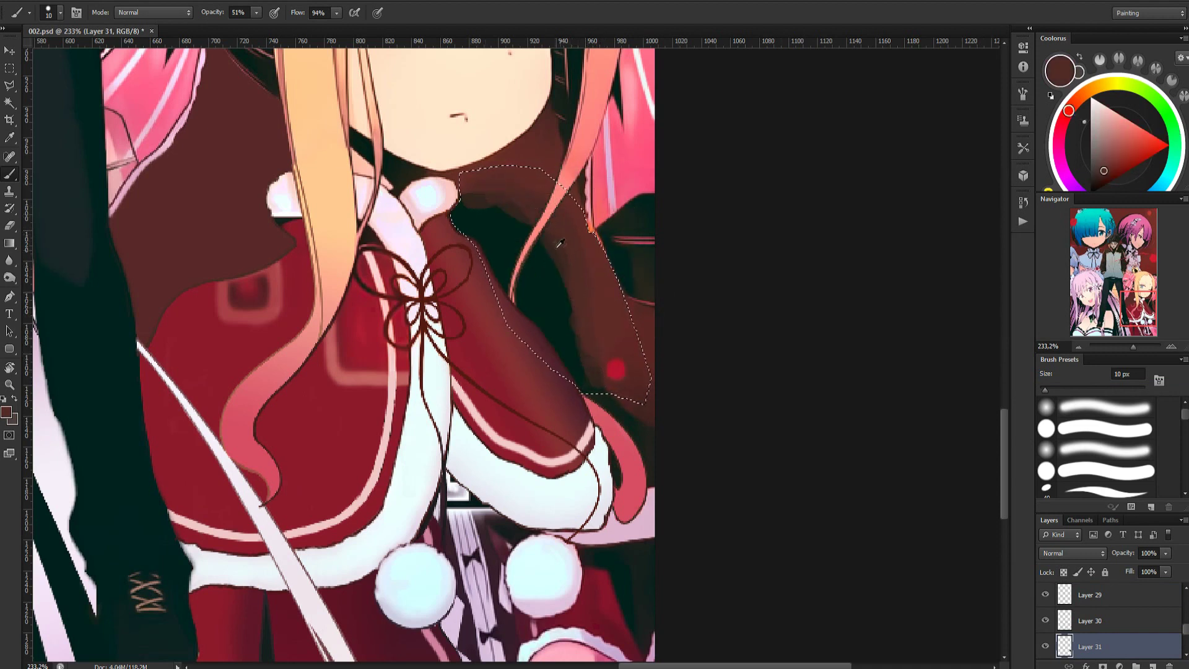
Blend the transition between dark shadow and brown background with sampled tones at 36% opacity and 80% flow, and deselect
{"action": "left_click", "coordinate": [477, 206], "text": "alt"}
{"action": "left_click", "coordinate": [583, 357], "text": "alt"}
{"action": "left_click_drag", "start_coordinate": [583, 358], "coordinate": [560, 208]}
{"action": "left_click", "coordinate": [592, 310], "text": "alt"}
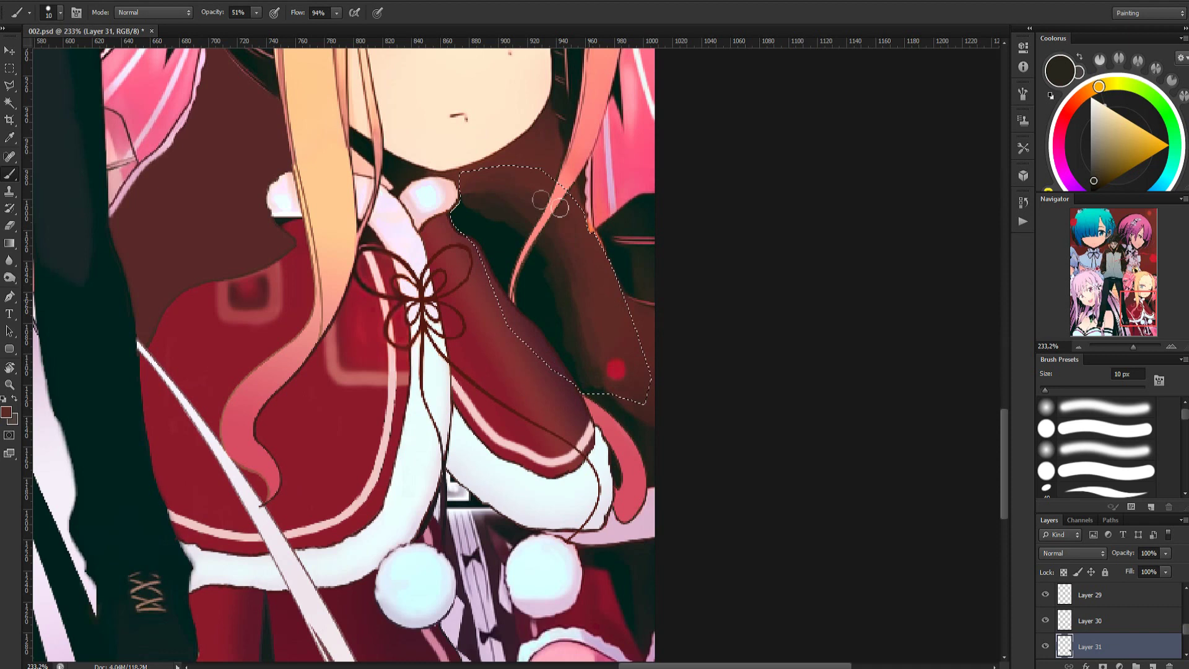
{"action": "left_click", "coordinate": [500, 221], "text": "alt"}
{"action": "left_click_drag", "start_coordinate": [499, 215], "coordinate": [557, 257]}
{"action": "left_click", "coordinate": [576, 297], "text": "alt"}
{"action": "left_click", "coordinate": [563, 288], "text": "alt"}
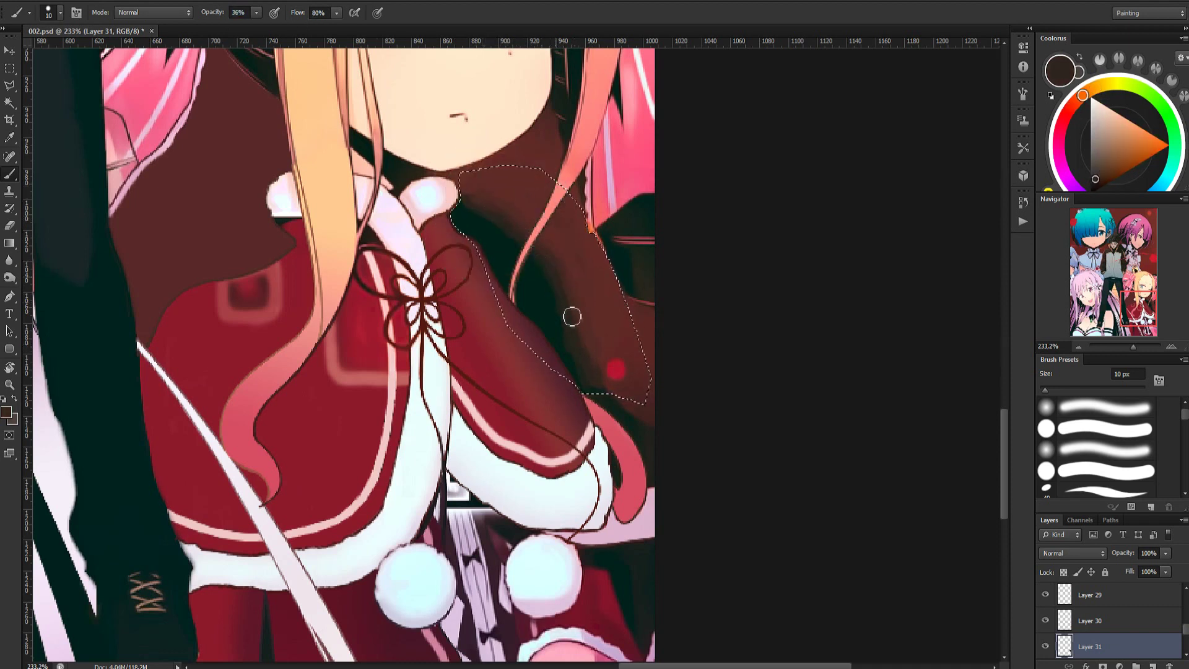
{"action": "left_click", "coordinate": [605, 292], "text": "alt"}
{"action": "key", "text": "ctrl+d"}
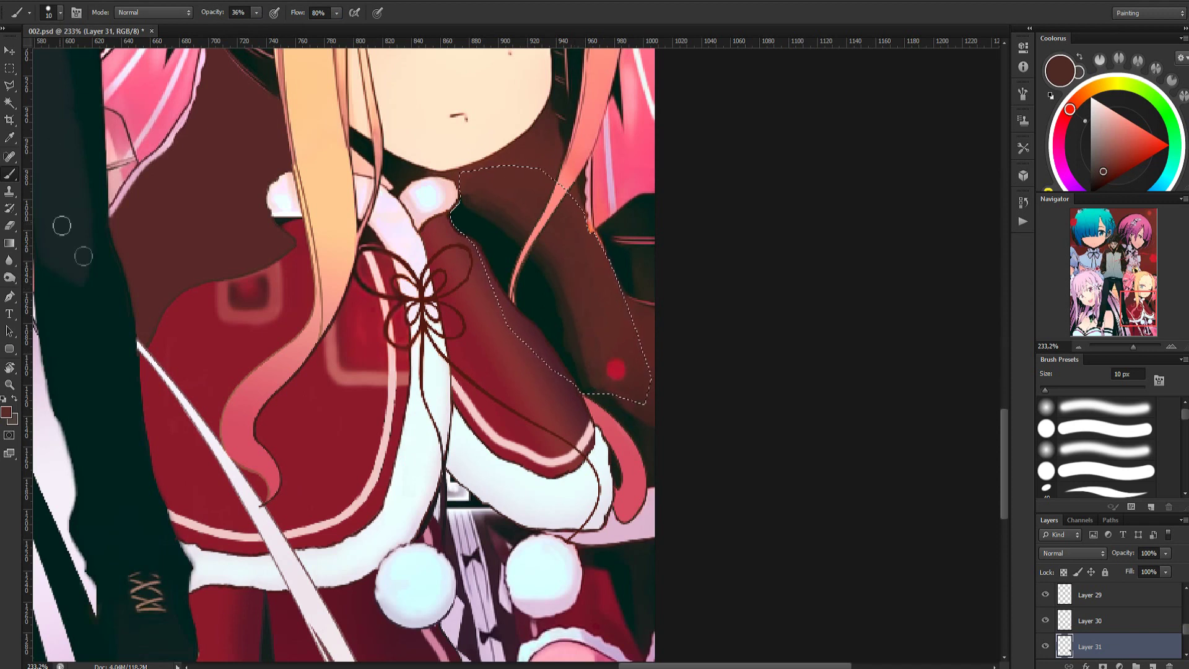
Soften the shadow's edge beside the sleeve with a 21 px Smudge tool at 21% strength
{"action": "left_click", "coordinate": [10, 260]}
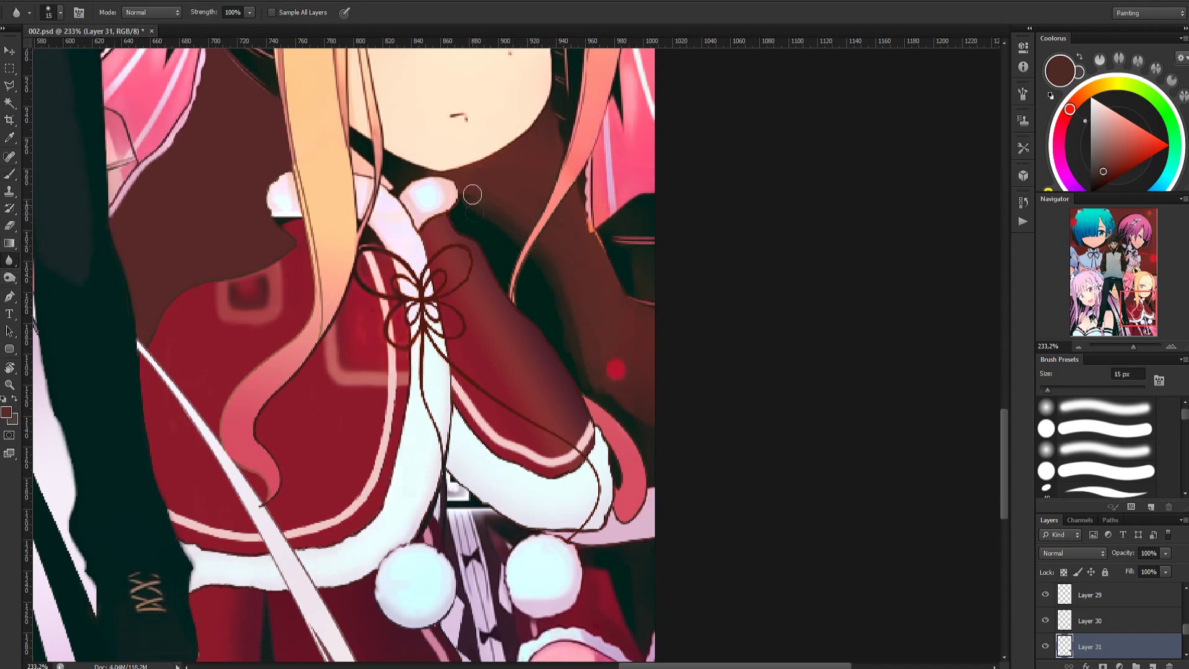
{"action": "right_click", "coordinate": [9, 260]}
{"action": "left_click", "coordinate": [55, 288]}
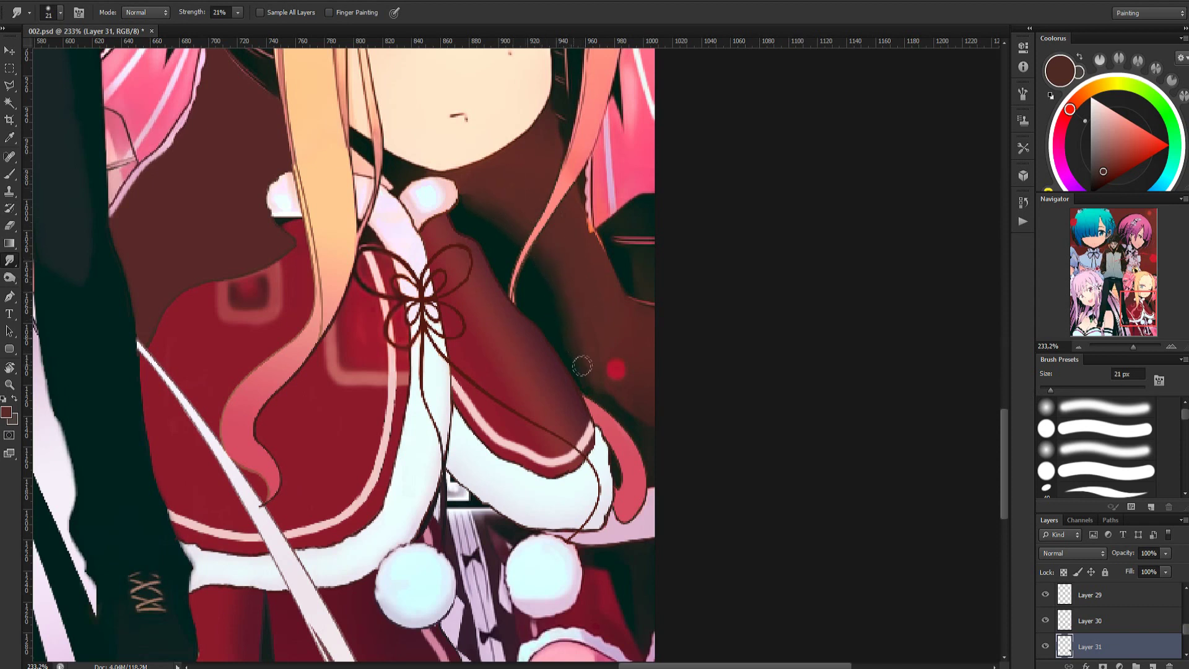
Repaint the shadow's edge beside the sleeve in sampled dark and brown tones with a 10 px brush at 21% opacity
{"action": "key", "text": "b"}
{"action": "key", "text": "d"}
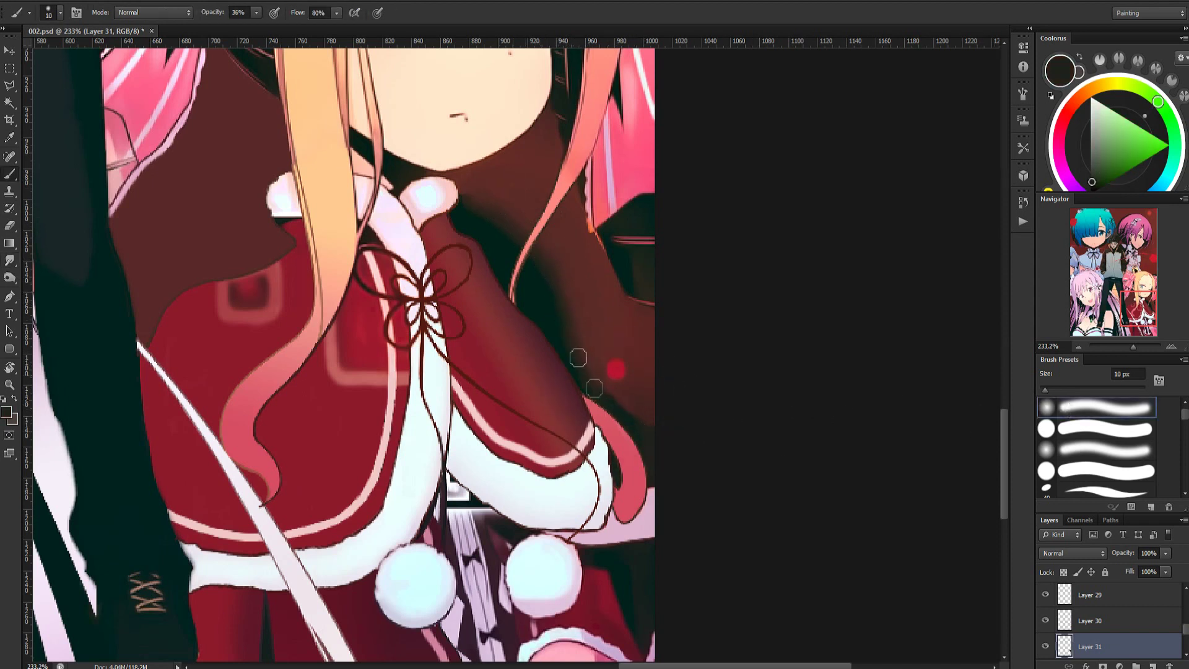
{"action": "key", "text": "F5"}
{"action": "key", "text": "F5"}
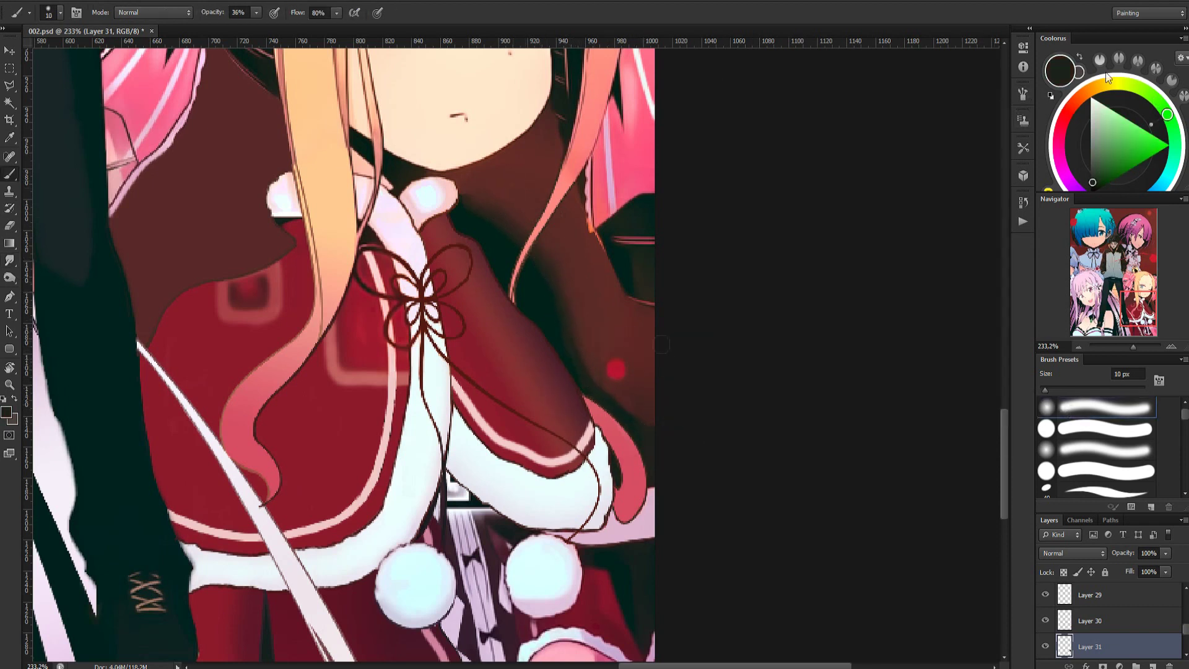
{"action": "left_click", "coordinate": [587, 310], "text": "alt"}
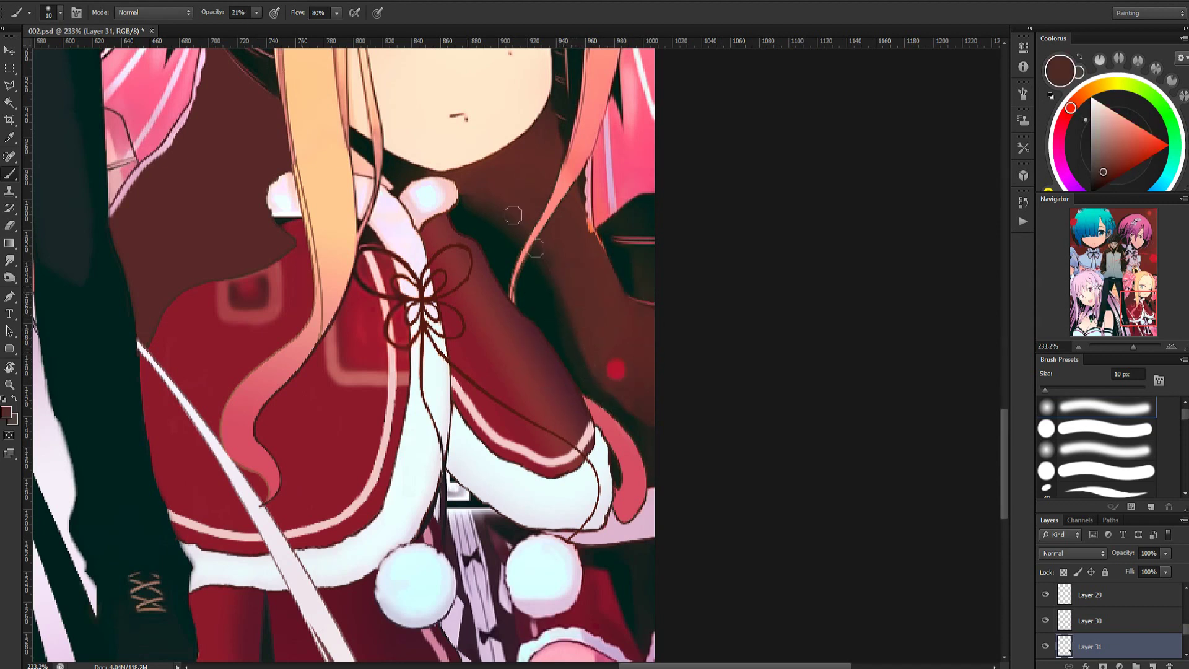
Smudge the repainted shadow between collar and red dot with a 22 px tip at 32% strength
{"action": "left_click", "coordinate": [9, 261]}
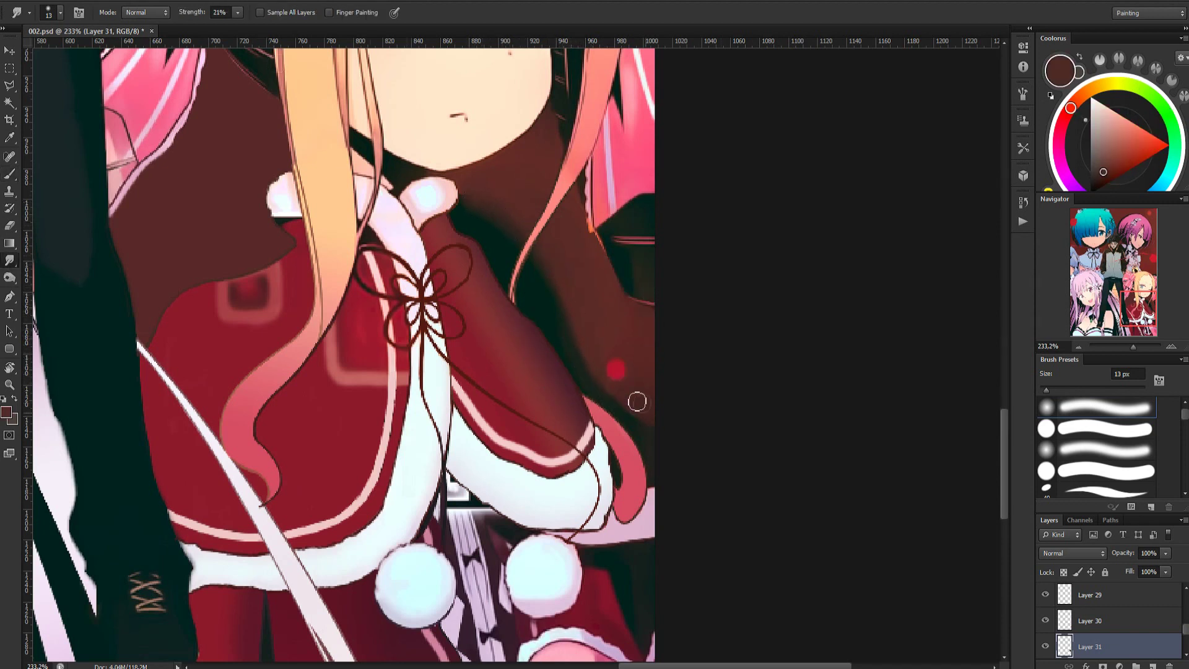
{"action": "left_click_drag", "start_coordinate": [202, 12], "coordinate": [214, 31]}
{"action": "scroll", "coordinate": [572, 254], "scroll_direction": "down", "scroll_amount": 8}
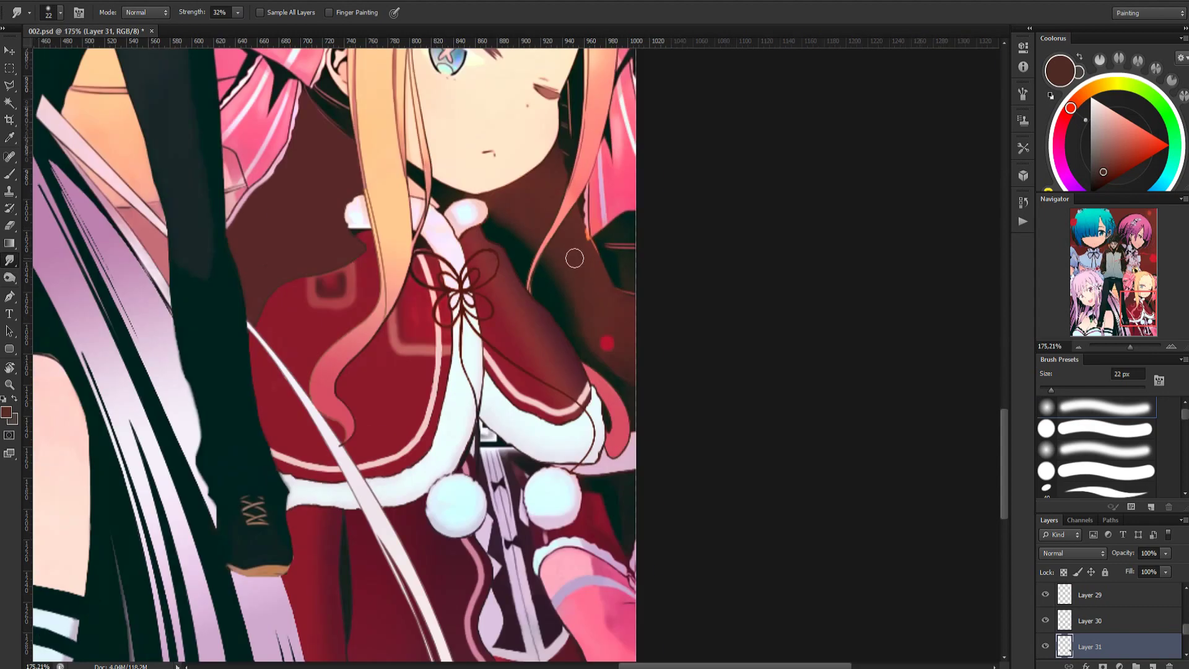
{"action": "scroll", "coordinate": [679, 450], "scroll_direction": "up", "scroll_amount": 8}
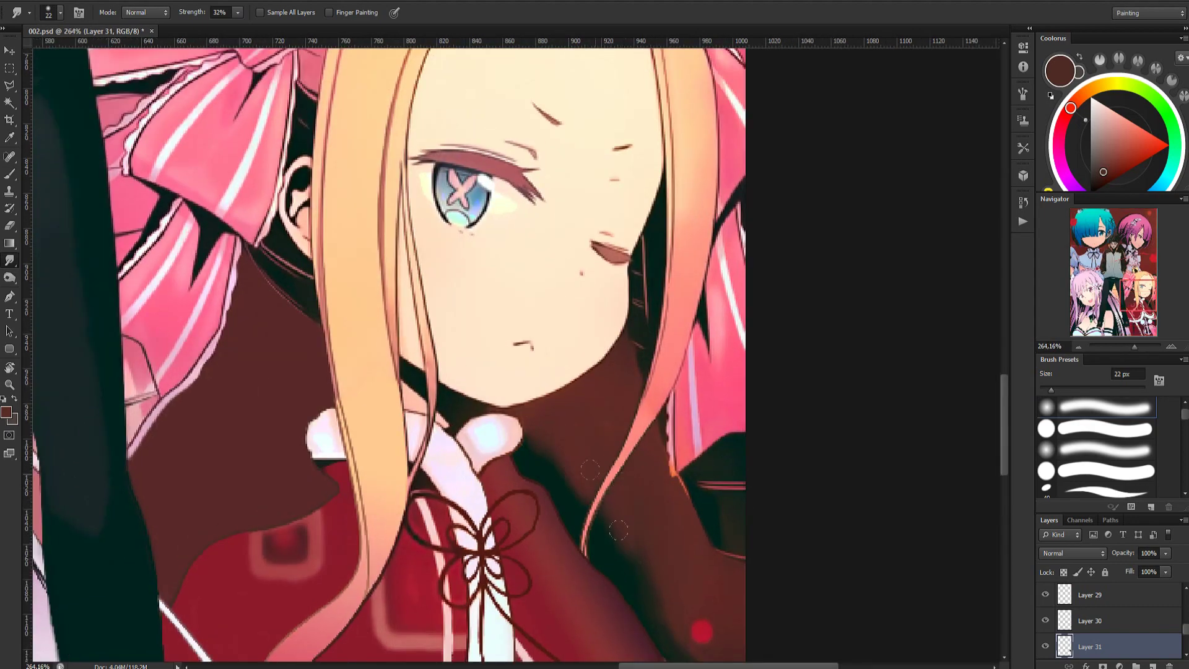
Touch up the brown background between chin and pink strand with a 10 px brush at 21% opacity
{"action": "key", "text": "b"}
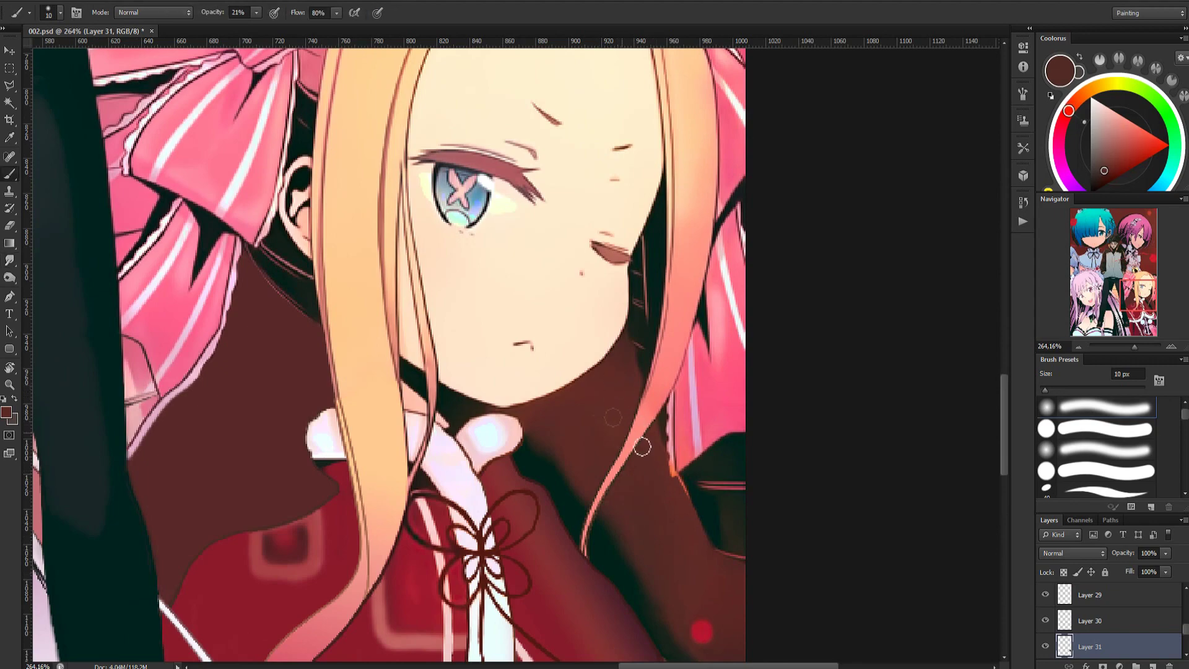
{"action": "left_click", "coordinate": [1023, 94]}
{"action": "left_click", "coordinate": [1023, 94]}
{"action": "scroll", "coordinate": [627, 493], "scroll_direction": "down", "scroll_amount": 5}
{"action": "scroll", "coordinate": [622, 527], "scroll_direction": "up", "scroll_amount": 4}
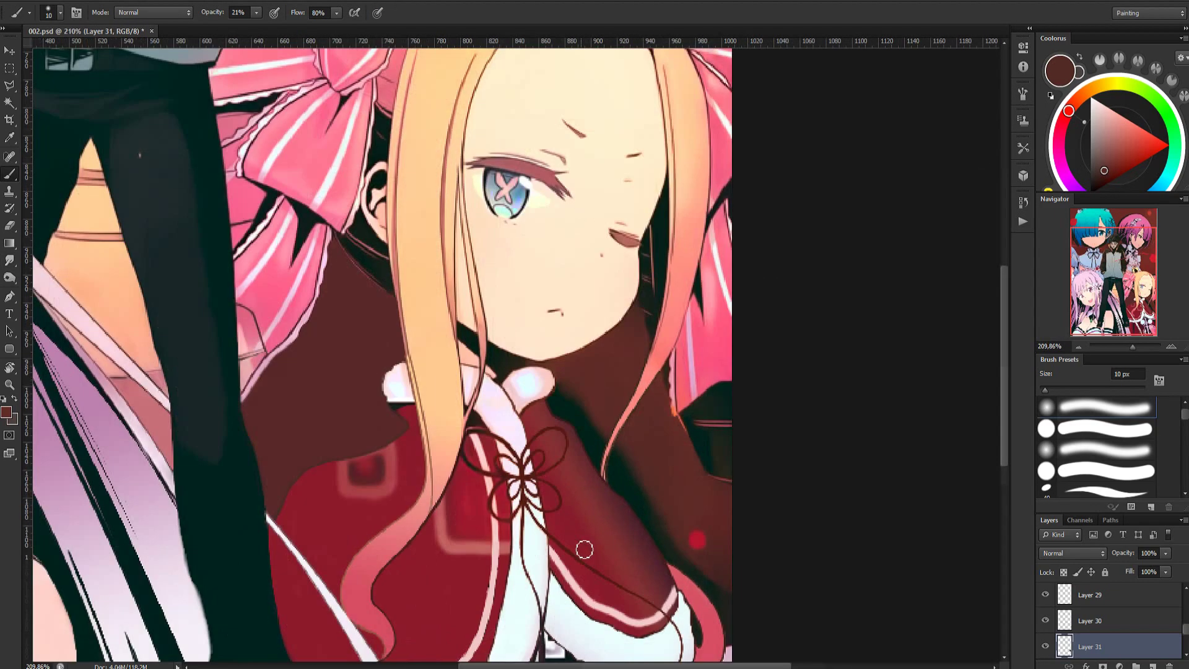
Blend sampled reds into the skirt beside the white pompom nearest the pink stocking, using a 10 px brush at 21% opacity on Layer 31
{"action": "scroll", "coordinate": [668, 534], "scroll_direction": "down", "scroll_amount": 3}
{"action": "scroll", "coordinate": [699, 631], "scroll_direction": "up", "scroll_amount": 3}
{"action": "left_click_drag", "start_coordinate": [704, 645], "coordinate": [669, 335]}
{"action": "scroll", "coordinate": [667, 335], "scroll_direction": "up", "scroll_amount": 1}
{"action": "left_click", "coordinate": [613, 314], "text": "alt"}
{"action": "mouse_move", "coordinate": [613, 303]}
{"action": "left_mouse_down"}
{"action": "mouse_move", "coordinate": [609, 275]}
{"action": "mouse_move", "coordinate": [603, 310]}
{"action": "left_mouse_up"}
{"action": "left_click", "coordinate": [593, 304], "text": "alt"}
{"action": "left_click", "coordinate": [613, 306], "text": "alt"}
{"action": "left_click", "coordinate": [599, 325], "text": "alt"}
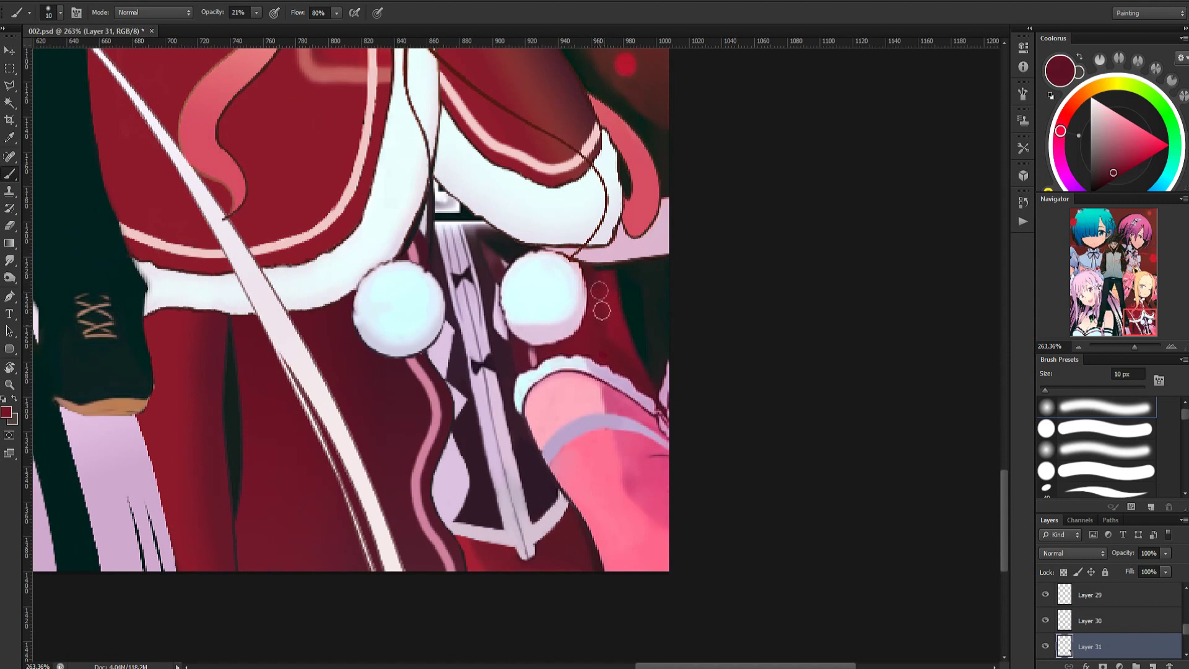
Continue repainting the skirt below the sleeve's fur cuff in sampled reds on Layer 32, using the 10 px brush at 21% opacity
{"action": "left_click", "coordinate": [1045, 646]}
{"action": "left_click", "coordinate": [1045, 646]}
{"action": "left_click_drag", "start_coordinate": [1185, 629], "coordinate": [1186, 598]}
{"action": "left_click", "coordinate": [1093, 596]}
{"action": "left_click", "coordinate": [614, 295], "text": "alt"}
{"action": "left_click_drag", "start_coordinate": [611, 273], "coordinate": [596, 277]}
{"action": "left_click", "coordinate": [600, 309], "text": "alt"}
{"action": "left_click", "coordinate": [613, 297], "text": "alt"}
{"action": "left_click", "coordinate": [595, 309], "text": "alt"}
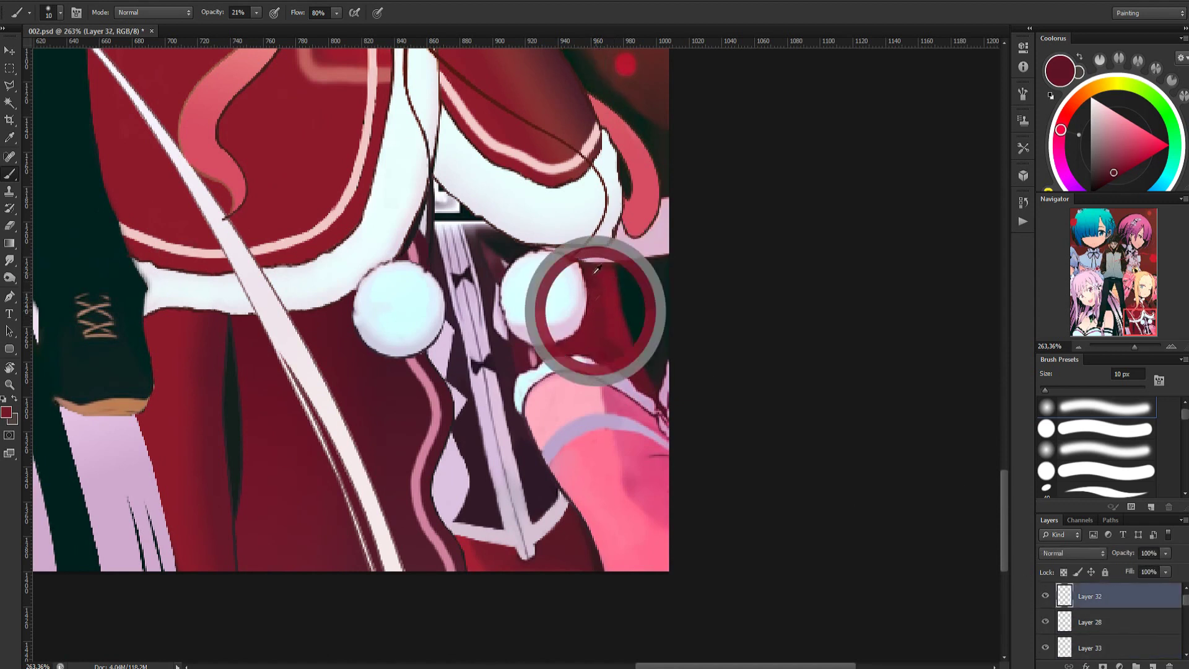
{"action": "left_click", "coordinate": [613, 249], "text": "alt"}
{"action": "scroll", "coordinate": [647, 222], "scroll_direction": "down", "scroll_amount": 5}
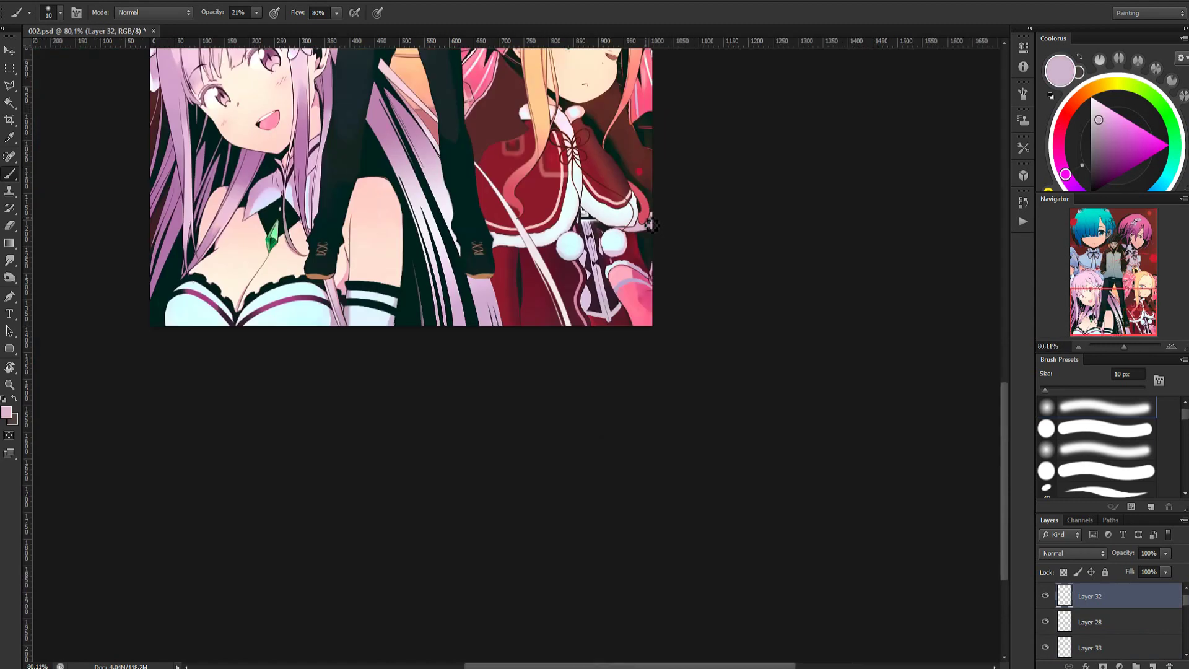
Select the gap between the fur cuff and pompom with the Polygonal Lasso, paint it sampled dark maroon at 21% and 33% opacity, and deselect
{"action": "scroll", "coordinate": [610, 231], "scroll_direction": "up", "scroll_amount": 6}
{"action": "left_click", "coordinate": [500, 216], "text": "alt"}
{"action": "mouse_move", "coordinate": [506, 216]}
{"action": "left_mouse_down"}
{"action": "mouse_move", "coordinate": [494, 187]}
{"action": "mouse_move", "coordinate": [512, 332]}
{"action": "left_mouse_up"}
{"action": "left_click", "coordinate": [513, 332], "text": "alt"}
{"action": "key", "text": "l"}
{"action": "left_click", "coordinate": [475, 325]}
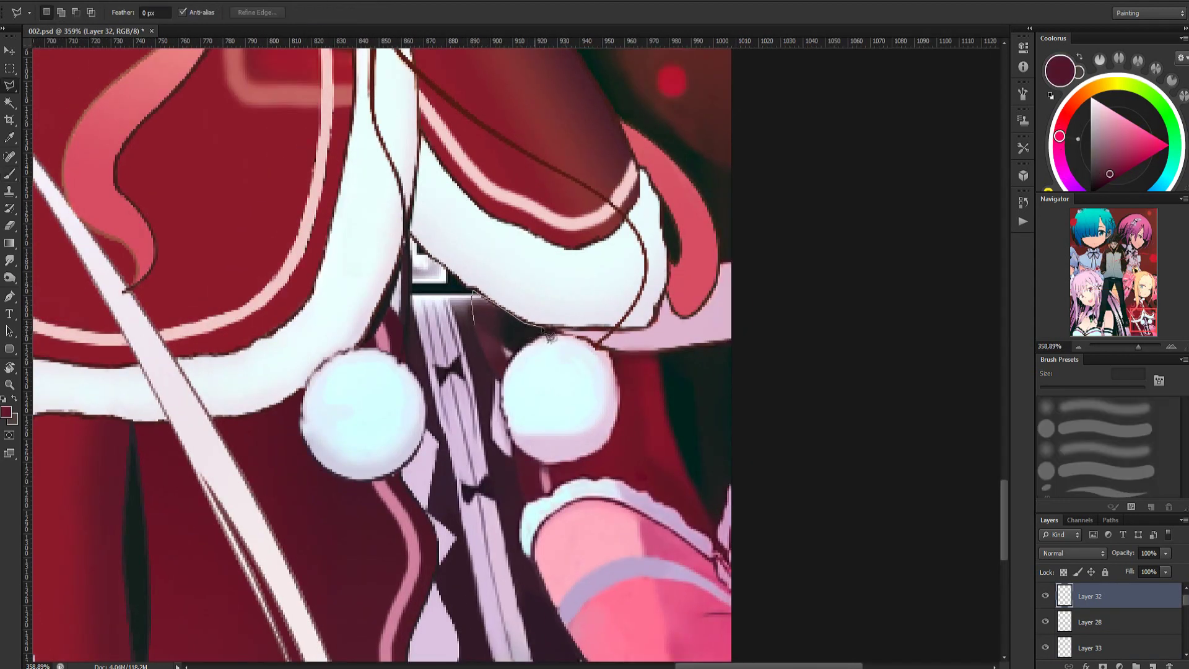
{"action": "double_click", "coordinate": [500, 376]}
{"action": "key", "text": "b"}
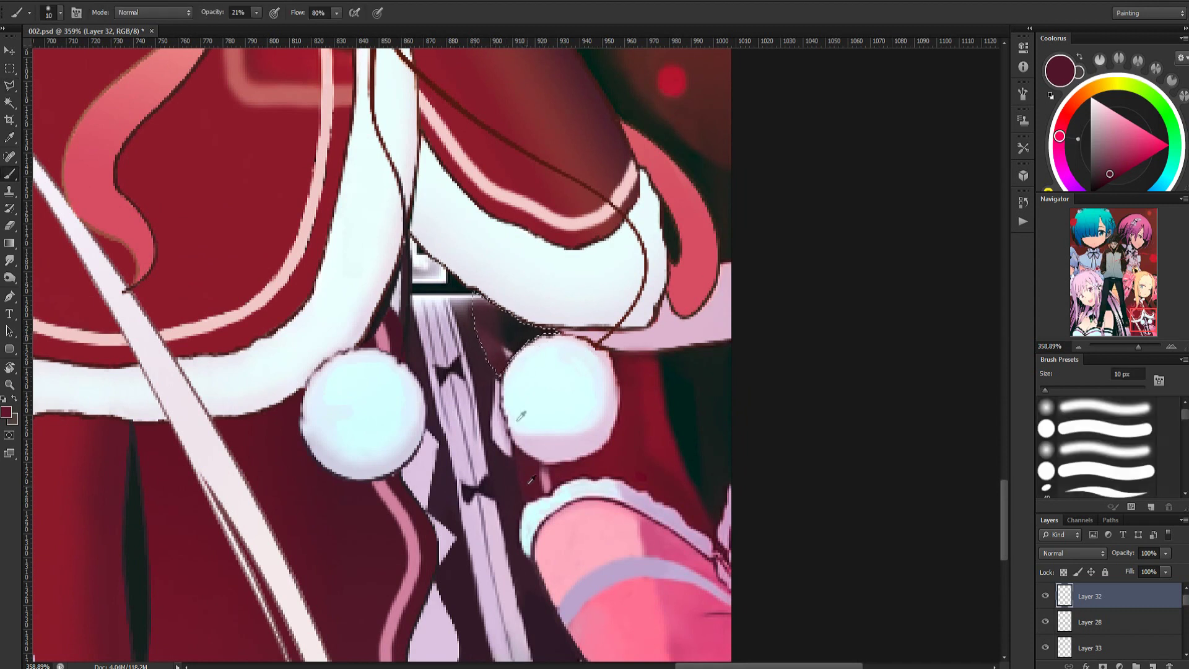
{"action": "mouse_move", "coordinate": [534, 337]}
{"action": "left_mouse_down"}
{"action": "mouse_move", "coordinate": [507, 313]}
{"action": "mouse_move", "coordinate": [509, 357]}
{"action": "mouse_move", "coordinate": [503, 335]}
{"action": "mouse_move", "coordinate": [506, 365]}
{"action": "left_mouse_up"}
{"action": "left_click", "coordinate": [524, 332], "text": "alt"}
{"action": "left_click", "coordinate": [497, 350], "text": "alt"}
{"action": "left_click_drag", "start_coordinate": [207, 13], "coordinate": [214, 14]}
{"action": "mouse_move", "coordinate": [494, 359]}
{"action": "left_mouse_down"}
{"action": "mouse_move", "coordinate": [474, 308]}
{"action": "mouse_move", "coordinate": [489, 347]}
{"action": "left_mouse_up"}
{"action": "key", "text": "ctrl+d"}
Paint a curved pink trim stripe between the lilac ribbon and pompom on Layer 34, using a 5 px hard brush at 33% opacity
{"action": "left_click", "coordinate": [1047, 426]}
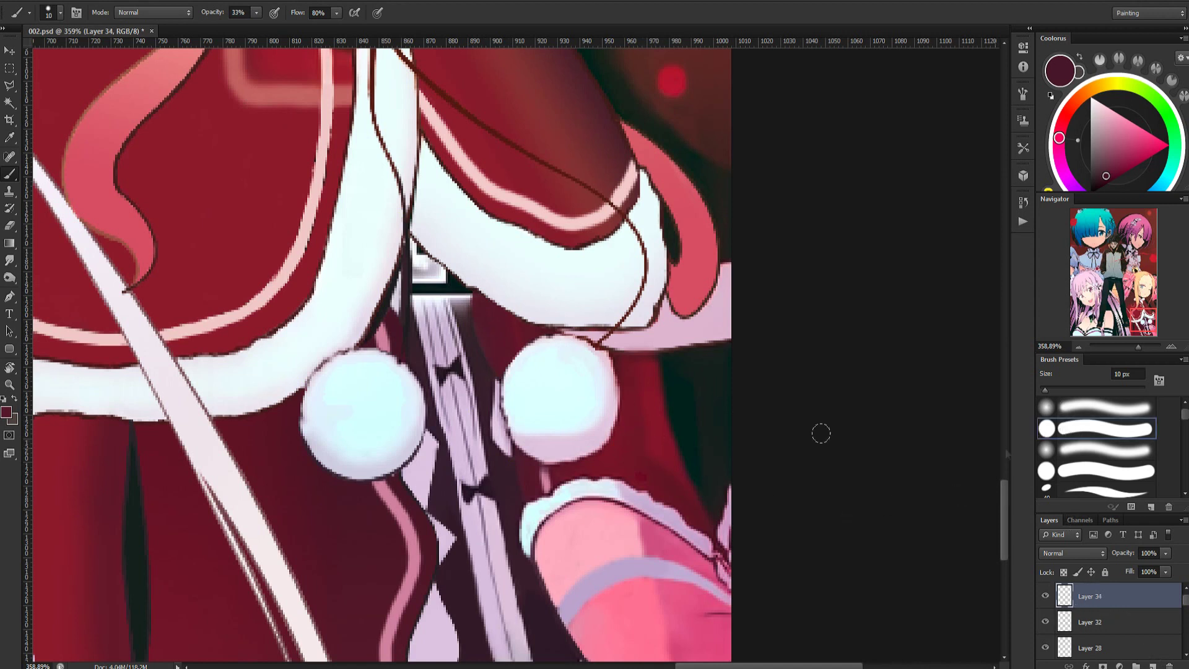
{"action": "left_click", "coordinate": [522, 378], "text": "alt"}
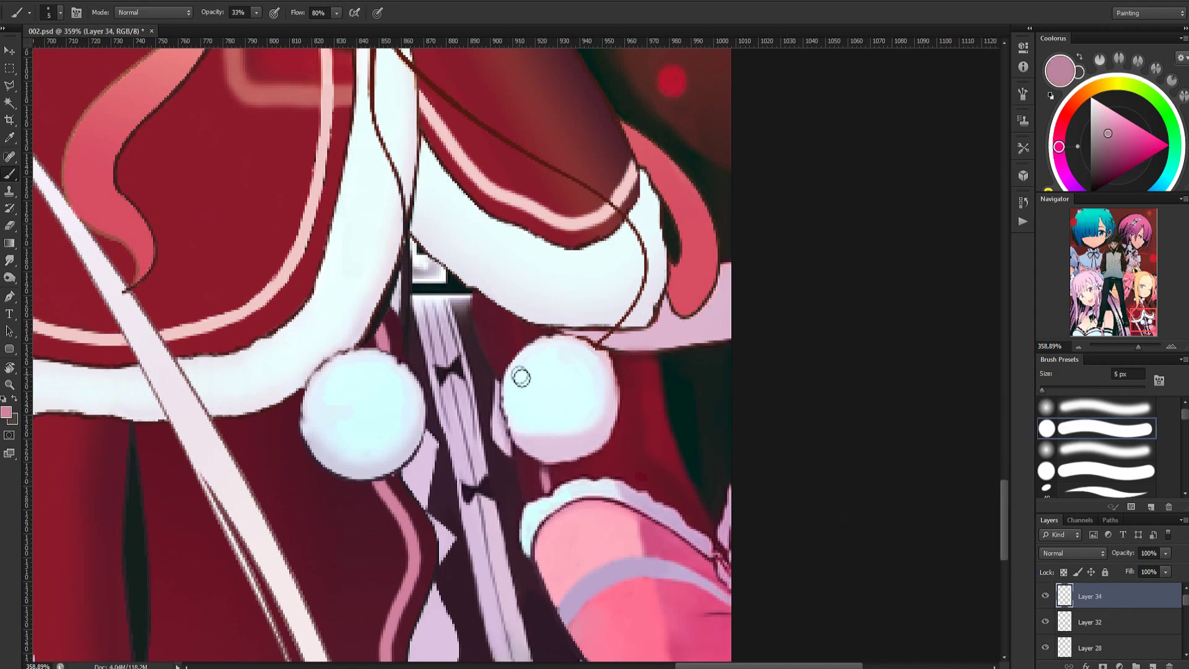
{"action": "key", "text": "e"}
{"action": "left_click", "coordinate": [1024, 95]}
{"action": "key", "text": "b"}
{"action": "left_click", "coordinate": [738, 134]}
{"action": "left_click", "coordinate": [1024, 95]}
{"action": "key", "text": "e"}
{"action": "key", "text": "b"}
{"action": "left_click_drag", "start_coordinate": [490, 301], "coordinate": [507, 358]}
{"action": "key", "text": "e"}
{"action": "key", "text": "b"}
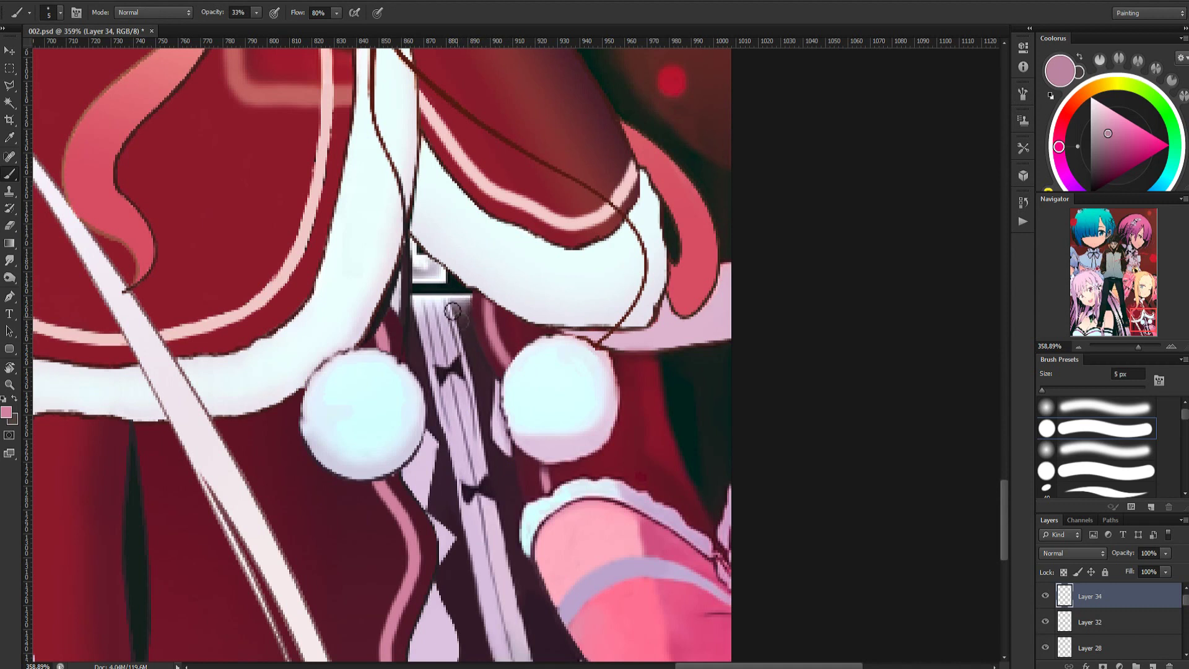
Lasso the unpainted patch above the lilac ribbon and extend the ribbon up to the fur cuff in sampled lilacs at 100% opacity
{"action": "key", "text": "l"}
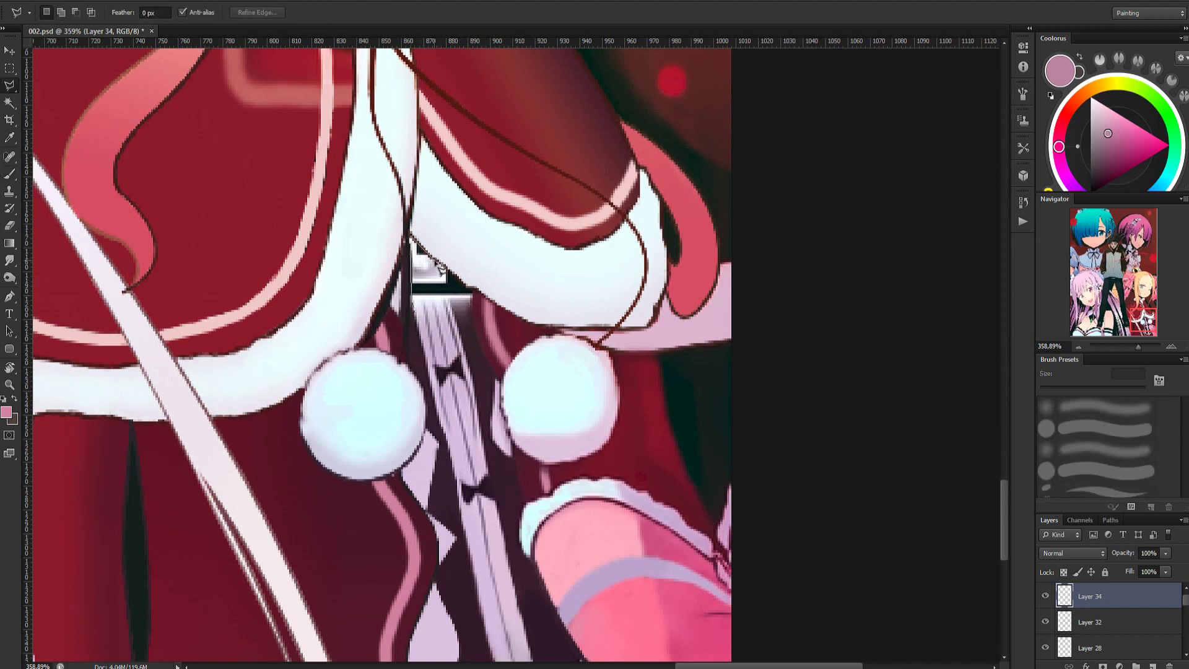
{"action": "left_click", "coordinate": [469, 333]}
{"action": "left_click", "coordinate": [447, 335]}
{"action": "left_click", "coordinate": [416, 320]}
{"action": "left_click", "coordinate": [412, 303]}
{"action": "key", "text": "b"}
{"action": "left_click", "coordinate": [447, 325], "text": "alt"}
{"action": "left_click", "coordinate": [217, 14]}
{"action": "left_click_drag", "start_coordinate": [217, 16], "coordinate": [243, 18]}
{"action": "mouse_move", "coordinate": [427, 290]}
{"action": "left_mouse_down"}
{"action": "mouse_move", "coordinate": [429, 254]}
{"action": "mouse_move", "coordinate": [422, 289]}
{"action": "mouse_move", "coordinate": [418, 275]}
{"action": "mouse_move", "coordinate": [461, 326]}
{"action": "mouse_move", "coordinate": [462, 283]}
{"action": "mouse_move", "coordinate": [465, 333]}
{"action": "left_mouse_up"}
{"action": "left_click", "coordinate": [461, 308], "text": "alt"}
{"action": "left_click", "coordinate": [424, 288], "text": "alt"}
{"action": "mouse_move", "coordinate": [418, 262]}
{"action": "left_mouse_down"}
{"action": "mouse_move", "coordinate": [420, 304]}
{"action": "mouse_move", "coordinate": [418, 285]}
{"action": "left_mouse_up"}
Draw the pleat lines on the ribbon's extended upper end in sampled purple-grey and lilac, using a 1 px brush at 100% opacity
{"action": "key", "text": "bracketleft"}
{"action": "key", "text": "bracketleft"}
{"action": "key", "text": "bracketleft"}
{"action": "key", "text": "bracketleft"}
{"action": "key", "text": "bracketleft"}
{"action": "key", "text": "bracketleft"}
{"action": "key", "text": "bracketleft"}
{"action": "left_click", "coordinate": [438, 314], "text": "alt"}
{"action": "left_click", "coordinate": [420, 256], "text": "alt"}
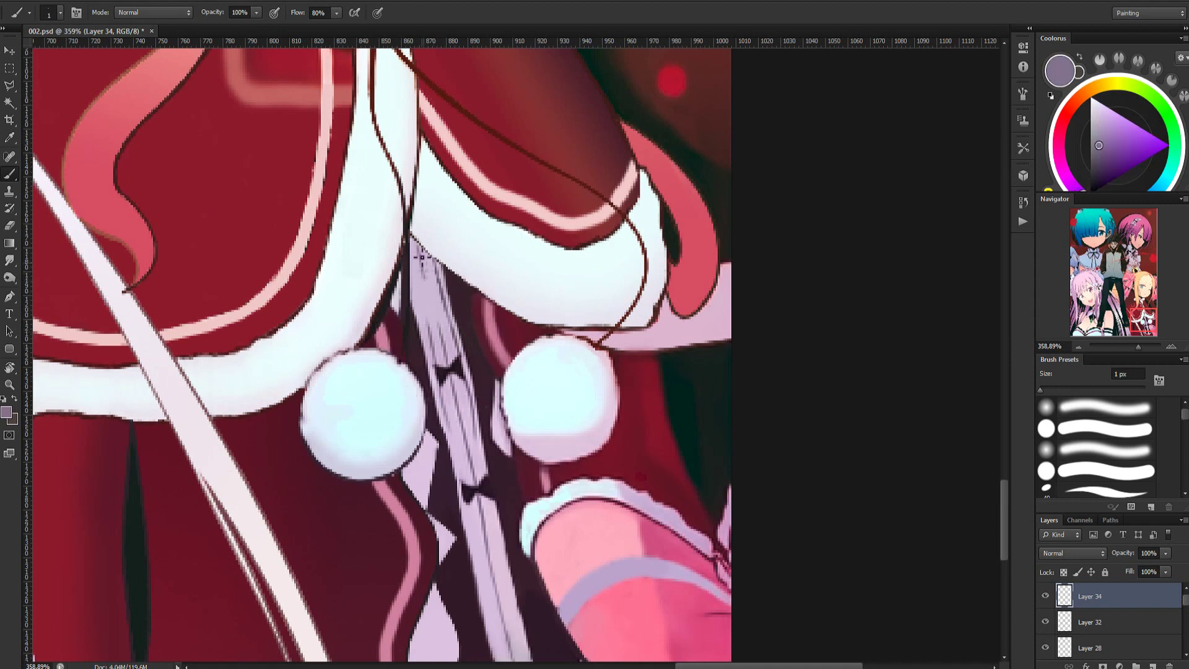
{"action": "left_click", "coordinate": [418, 271], "text": "alt"}
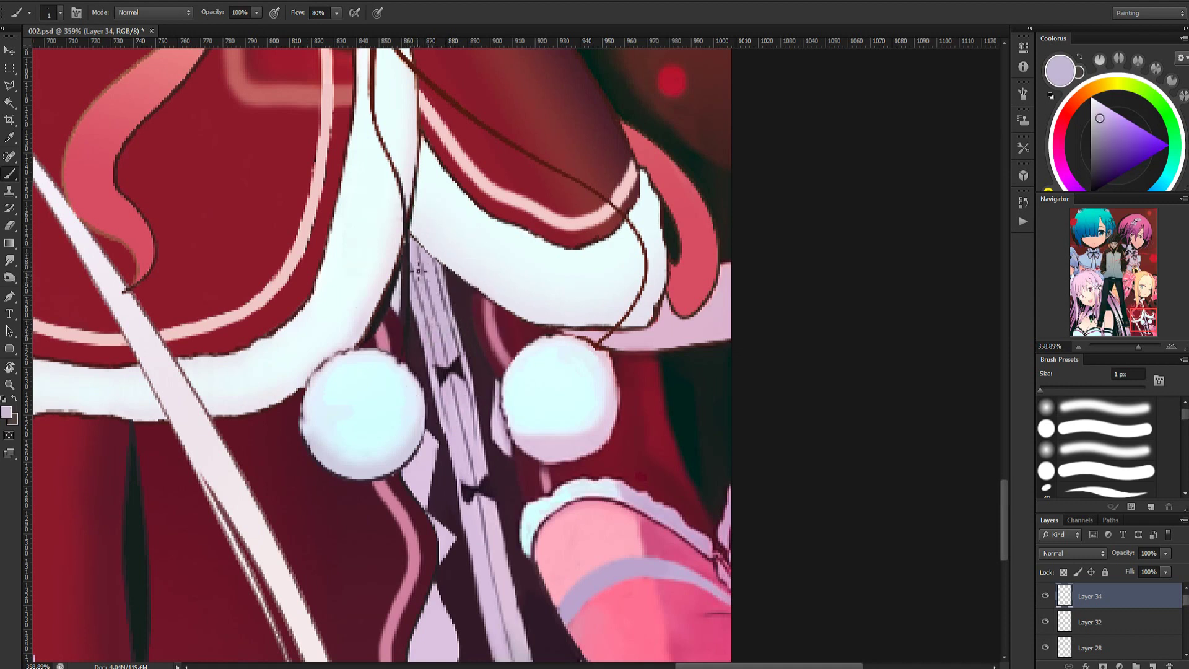
{"action": "left_click", "coordinate": [438, 328], "text": "alt"}
Outline the fur cuff's lower edge above the ribbon in a sampled dark tone with the 1 px brush
{"action": "scroll", "coordinate": [428, 316], "scroll_direction": "down", "scroll_amount": 2}
{"action": "scroll", "coordinate": [446, 303], "scroll_direction": "up", "scroll_amount": 3}
{"action": "left_click", "coordinate": [441, 282], "text": "alt"}
{"action": "left_click_drag", "start_coordinate": [397, 232], "coordinate": [426, 254]}
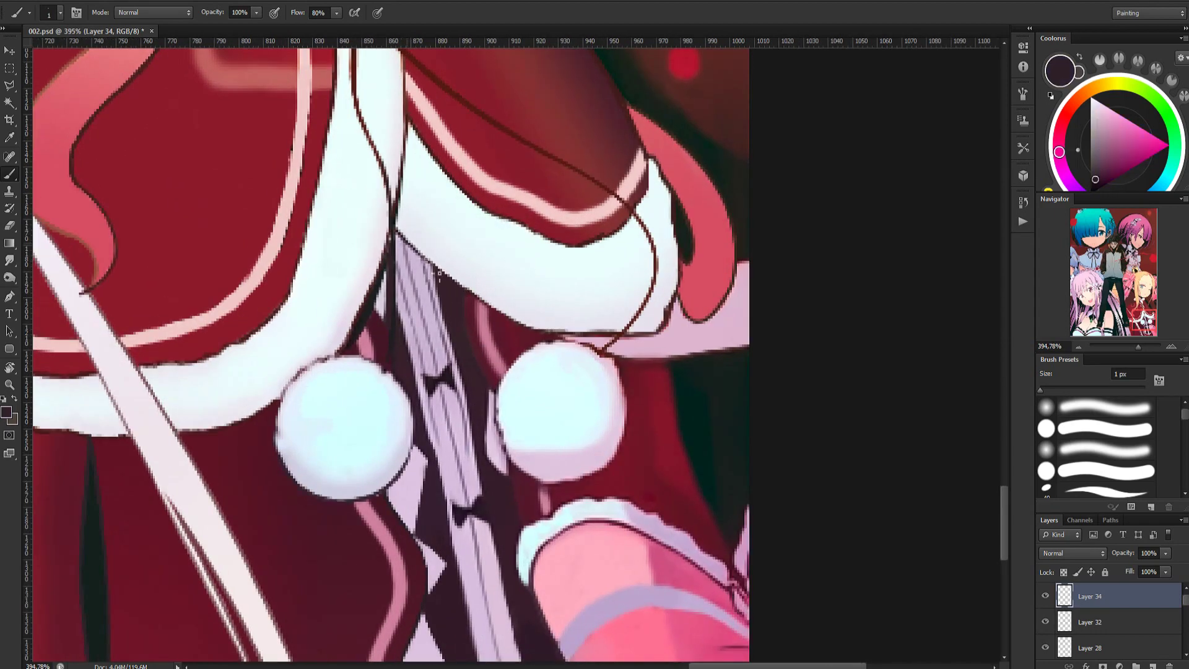
{"action": "scroll", "coordinate": [688, 374], "scroll_direction": "down", "scroll_amount": 10}
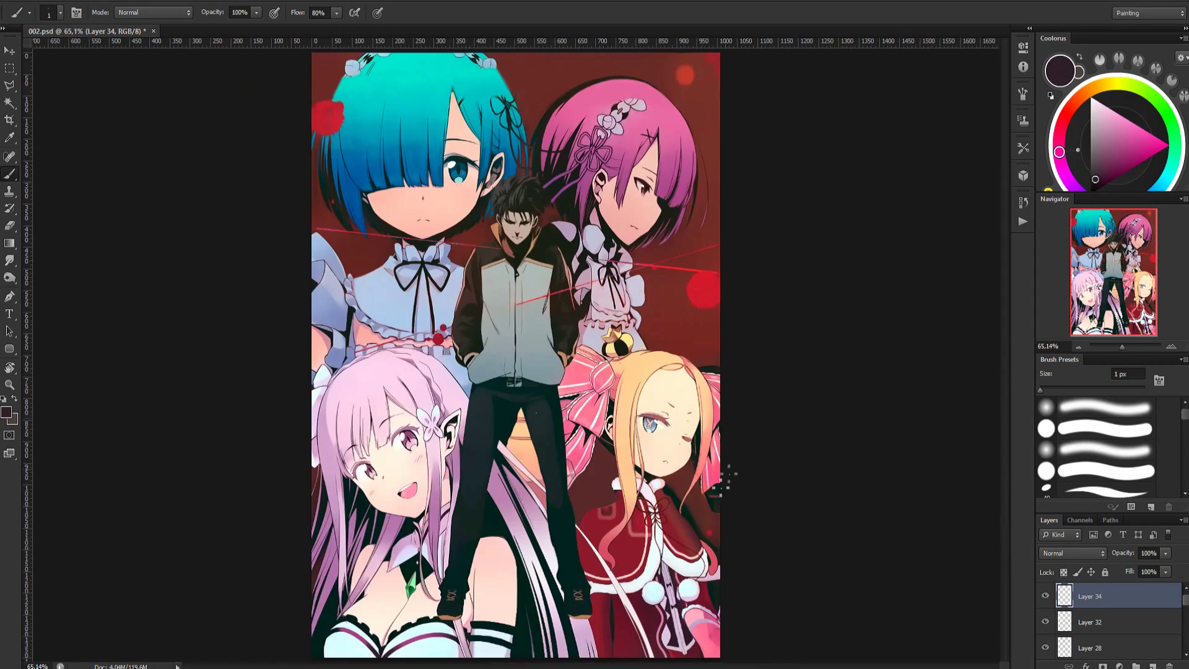
Check Layer 32's contribution and place a new layer beneath Layer 28
{"action": "scroll", "coordinate": [718, 476], "scroll_direction": "up", "scroll_amount": 5}
{"action": "scroll", "coordinate": [1090, 619], "scroll_direction": "down", "scroll_amount": 2}
{"action": "left_click", "coordinate": [1046, 623]}
{"action": "left_click", "coordinate": [1046, 627]}
{"action": "scroll", "coordinate": [1065, 638], "scroll_direction": "up", "scroll_amount": 2}
{"action": "left_click_drag", "start_coordinate": [1088, 622], "coordinate": [1093, 656]}
Paint a pink trim border from the collar down and across the sleeve on Layer 35, using a 7 px brush at 62% opacity
{"action": "scroll", "coordinate": [655, 594], "scroll_direction": "up", "scroll_amount": 4}
{"action": "scroll", "coordinate": [454, 489], "scroll_direction": "up", "scroll_amount": 2}
{"action": "left_click", "coordinate": [484, 519], "text": "alt"}
{"action": "key", "text": "bracketright"}
{"action": "key", "text": "bracketright"}
{"action": "key", "text": "bracketright"}
{"action": "key", "text": "bracketright"}
{"action": "key", "text": "bracketright"}
{"action": "key", "text": "bracketright"}
{"action": "key", "text": "bracketright"}
{"action": "key", "text": "bracketright"}
{"action": "key", "text": "bracketright"}
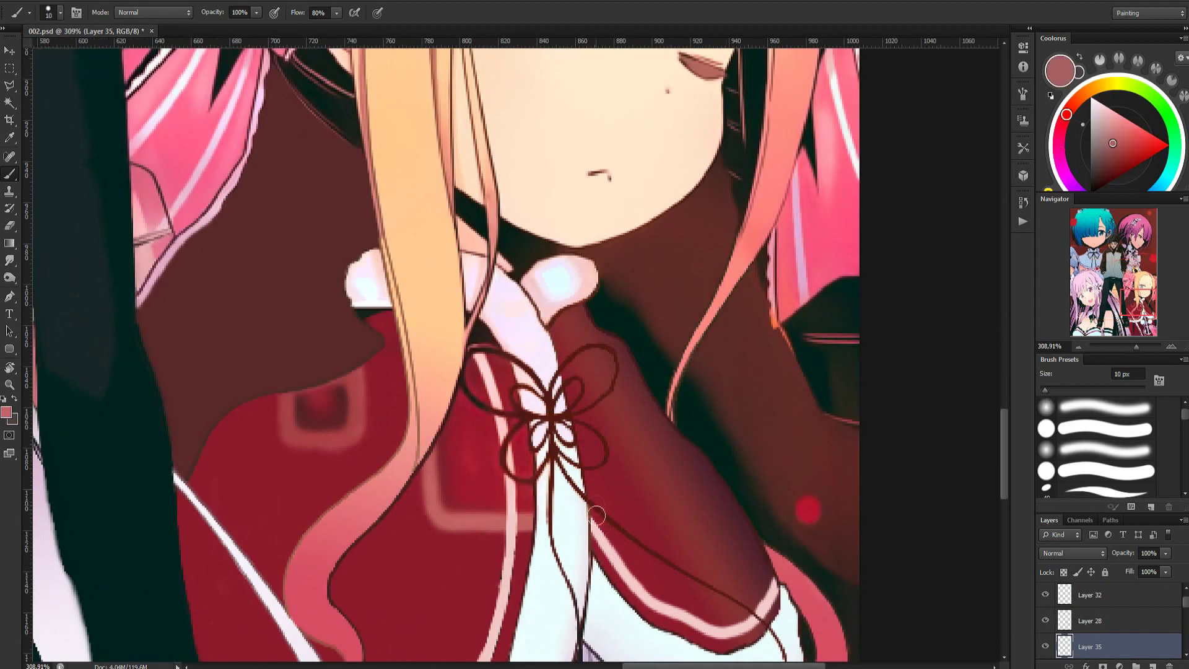
{"action": "left_click_drag", "start_coordinate": [214, 13], "coordinate": [191, 16]}
{"action": "mouse_move", "coordinate": [594, 517]}
{"action": "left_mouse_down"}
{"action": "mouse_move", "coordinate": [653, 496]}
{"action": "mouse_move", "coordinate": [649, 474]}
{"action": "left_mouse_up"}
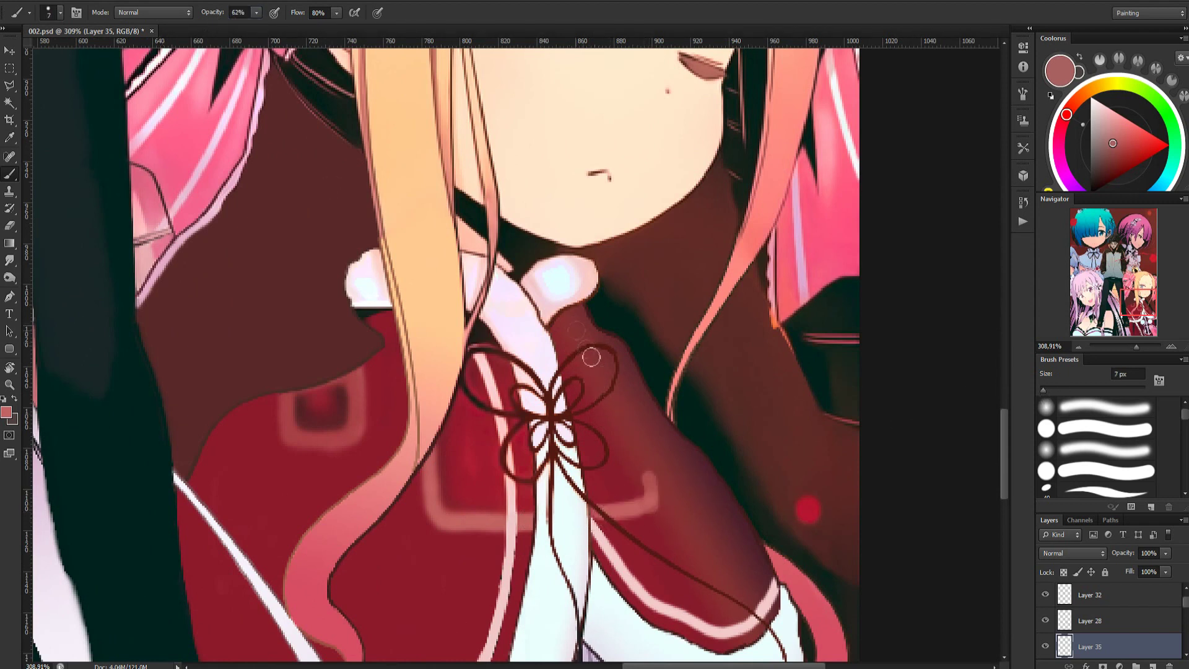
{"action": "mouse_move", "coordinate": [570, 317]}
{"action": "left_mouse_down"}
{"action": "mouse_move", "coordinate": [646, 450]}
{"action": "mouse_move", "coordinate": [651, 489]}
{"action": "left_mouse_up"}
Thin and clean the sleeve trim border's edges with a 9 px eraser at 100% opacity
{"action": "key", "text": "e"}
{"action": "left_click_drag", "start_coordinate": [588, 310], "coordinate": [660, 479]}
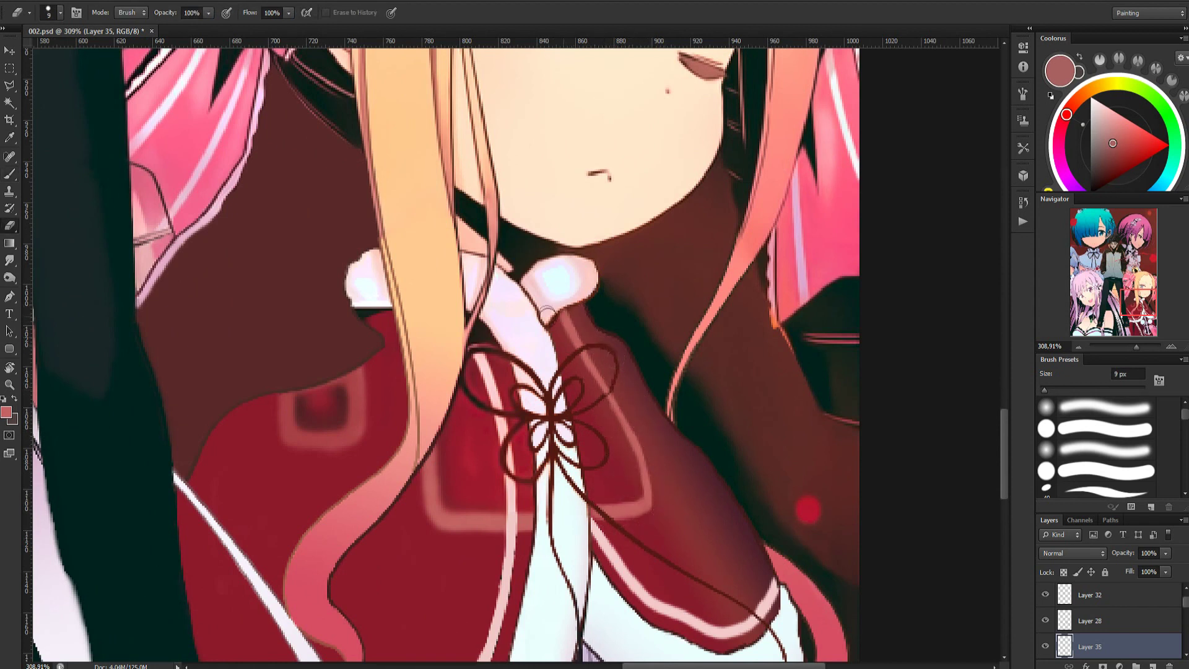
{"action": "scroll", "coordinate": [580, 520], "scroll_direction": "down", "scroll_amount": 5}
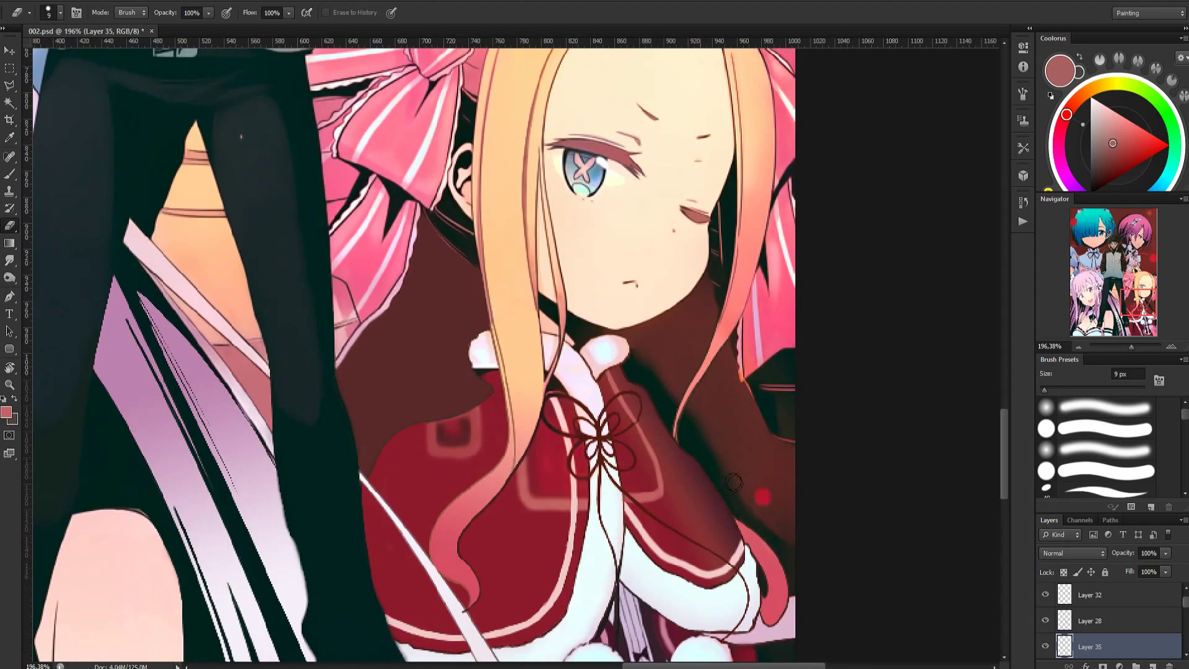
{"action": "scroll", "coordinate": [741, 470], "scroll_direction": "down", "scroll_amount": 3}
{"action": "scroll", "coordinate": [730, 473], "scroll_direction": "up", "scroll_amount": 8}
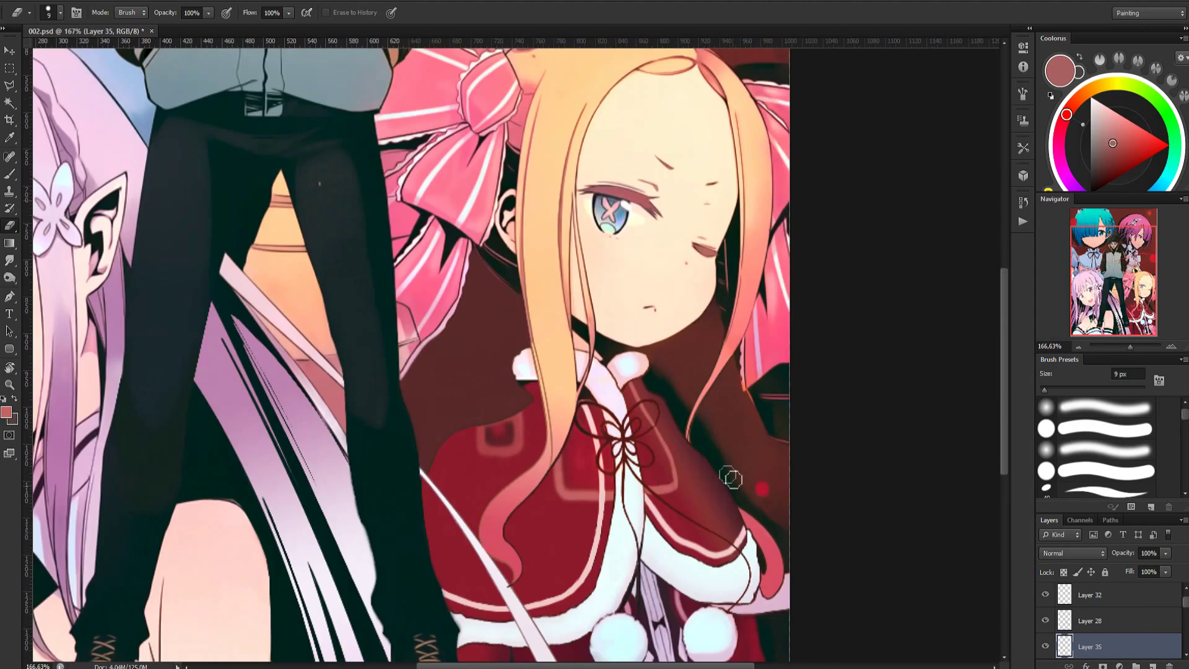
{"action": "mouse_move", "coordinate": [569, 337]}
{"action": "left_mouse_down"}
{"action": "mouse_move", "coordinate": [631, 443]}
{"action": "mouse_move", "coordinate": [654, 546]}
{"action": "left_mouse_up"}
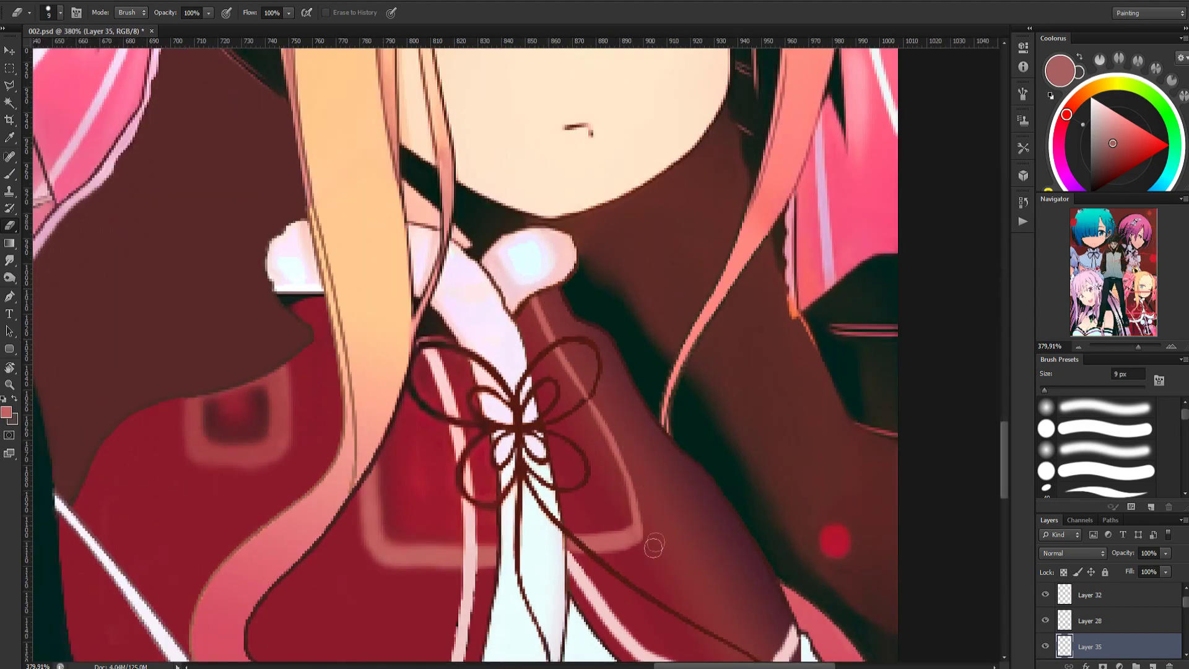
Examine the blonde girl's repainted outfit at a smaller scale, comparing it with individual paint layers hidden and shown
{"action": "scroll", "coordinate": [562, 314], "scroll_direction": "down", "scroll_amount": 5}
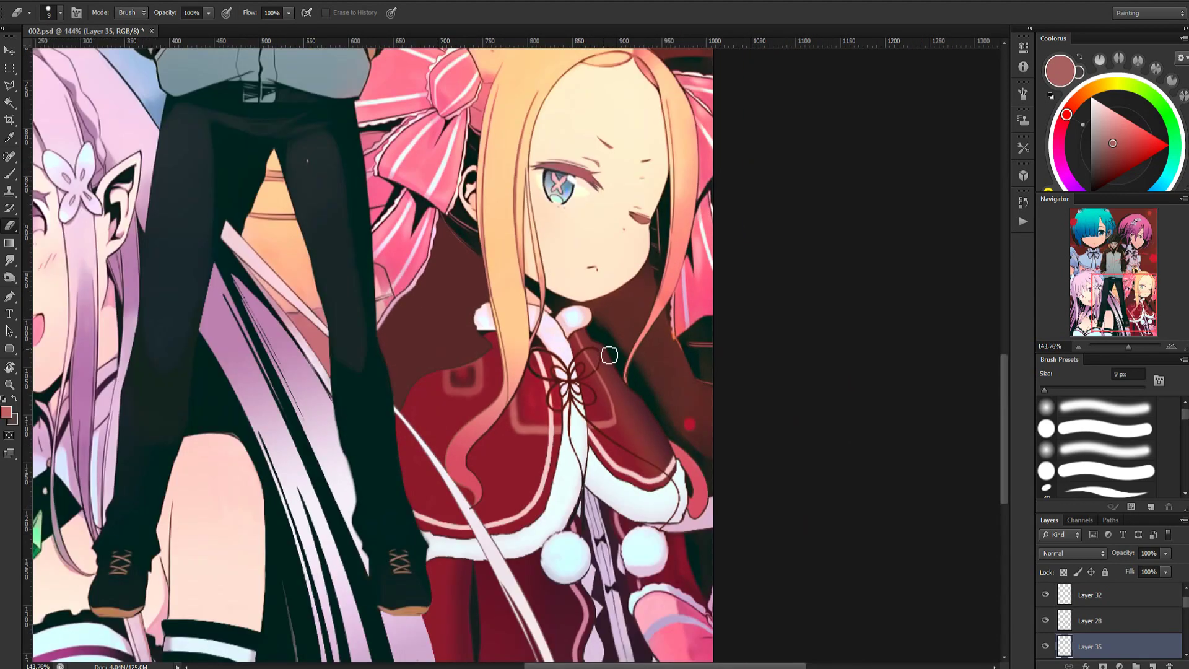
{"action": "scroll", "coordinate": [610, 356], "scroll_direction": "down", "scroll_amount": 3}
{"action": "scroll", "coordinate": [1114, 626], "scroll_direction": "down", "scroll_amount": 8}
{"action": "left_click", "coordinate": [1044, 612]}
{"action": "left_click", "coordinate": [1044, 612]}
{"action": "scroll", "coordinate": [1045, 615], "scroll_direction": "down", "scroll_amount": 4}
{"action": "scroll", "coordinate": [1043, 601], "scroll_direction": "up", "scroll_amount": 1}
{"action": "left_click", "coordinate": [1045, 597]}
{"action": "left_click", "coordinate": [1046, 596]}
{"action": "scroll", "coordinate": [1047, 598], "scroll_direction": "up", "scroll_amount": 1}
{"action": "left_click", "coordinate": [1047, 597]}
{"action": "left_click", "coordinate": [1046, 597]}
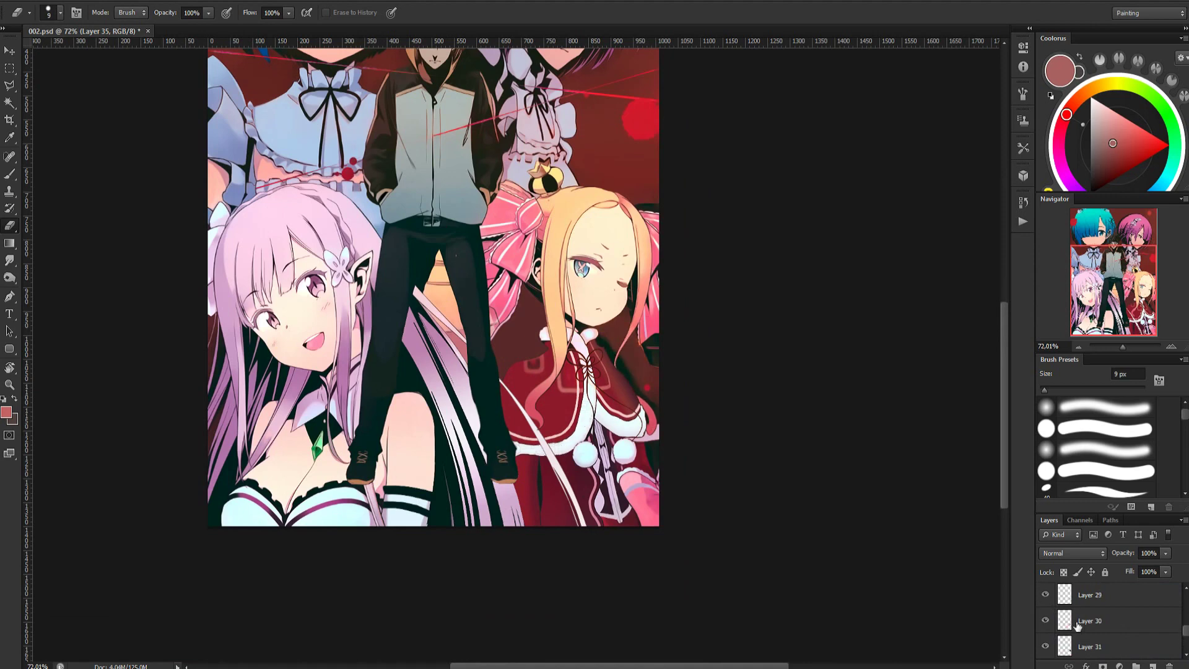
Merge Layer 29 and Layer 30, and move the merged layer above Layer 34
{"action": "left_click", "coordinate": [1077, 626]}
{"action": "left_click", "coordinate": [1083, 598], "text": "shift"}
{"action": "right_click", "coordinate": [1083, 597]}
{"action": "left_click", "coordinate": [1055, 392]}
{"action": "left_click_drag", "start_coordinate": [1101, 619], "coordinate": [1099, 594]}
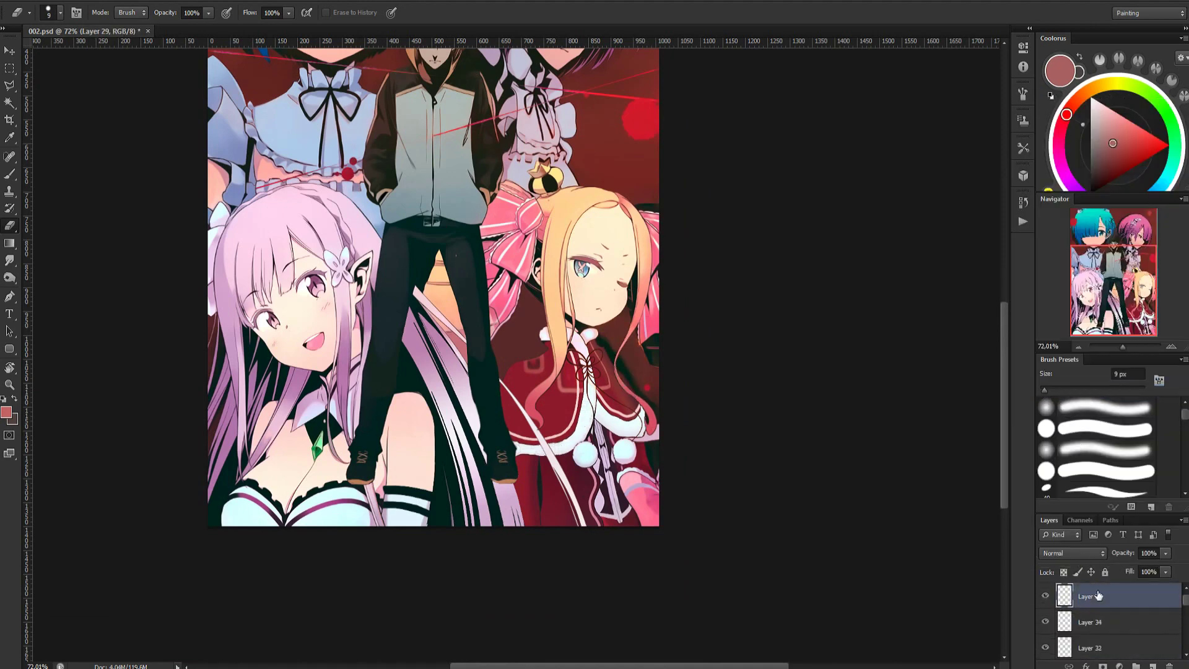
Redraw the dark outline along the pink bow's lace edge on Layer 36 with a 1 px brush at 100% opacity in sampled colours
{"action": "scroll", "coordinate": [647, 399], "scroll_direction": "up", "scroll_amount": 5}
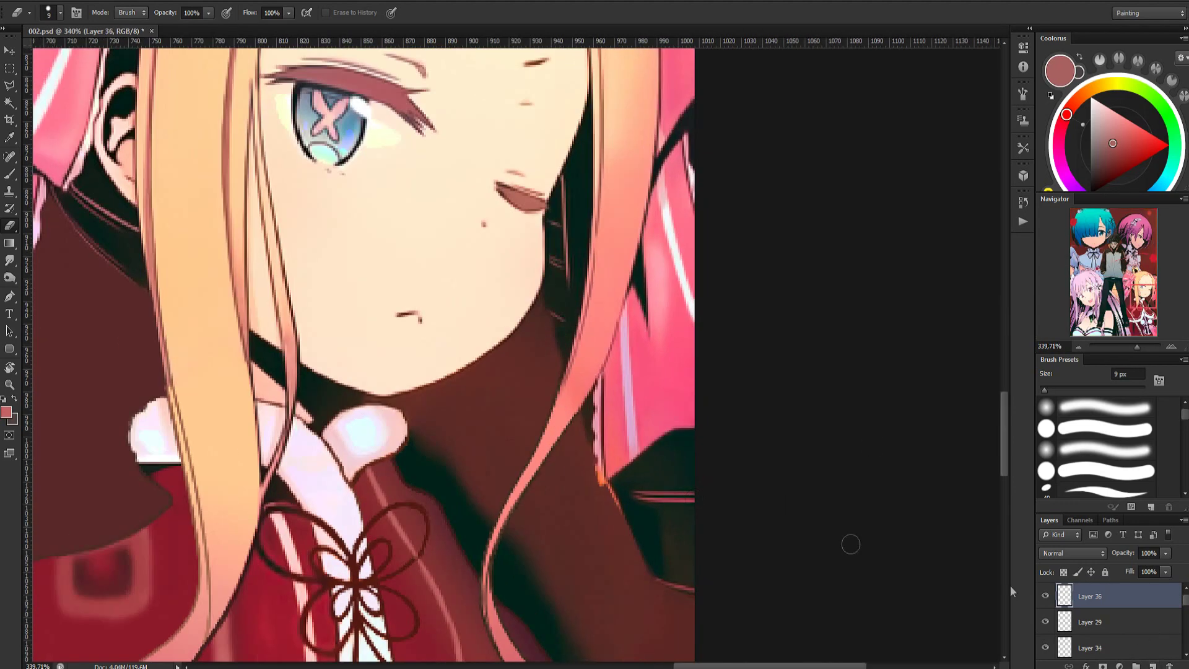
{"action": "key", "text": "b"}
{"action": "key", "text": "d"}
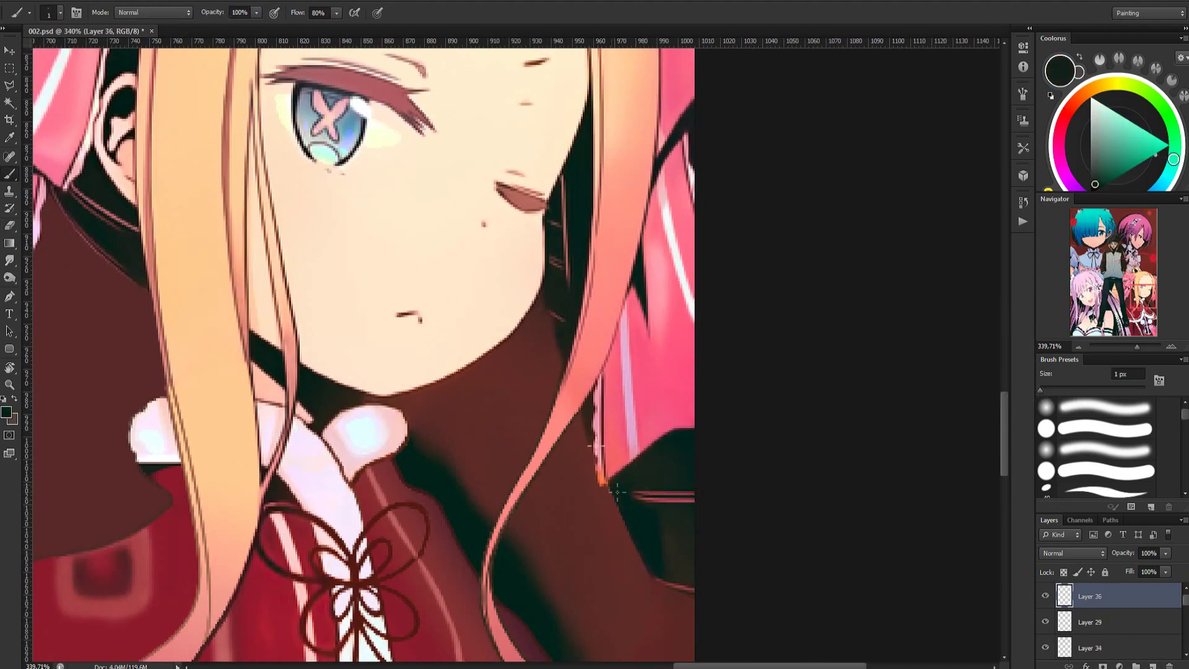
{"action": "left_click", "coordinate": [595, 461], "text": "alt"}
{"action": "left_click", "coordinate": [615, 494], "text": "alt"}
{"action": "left_click", "coordinate": [603, 431], "text": "alt"}
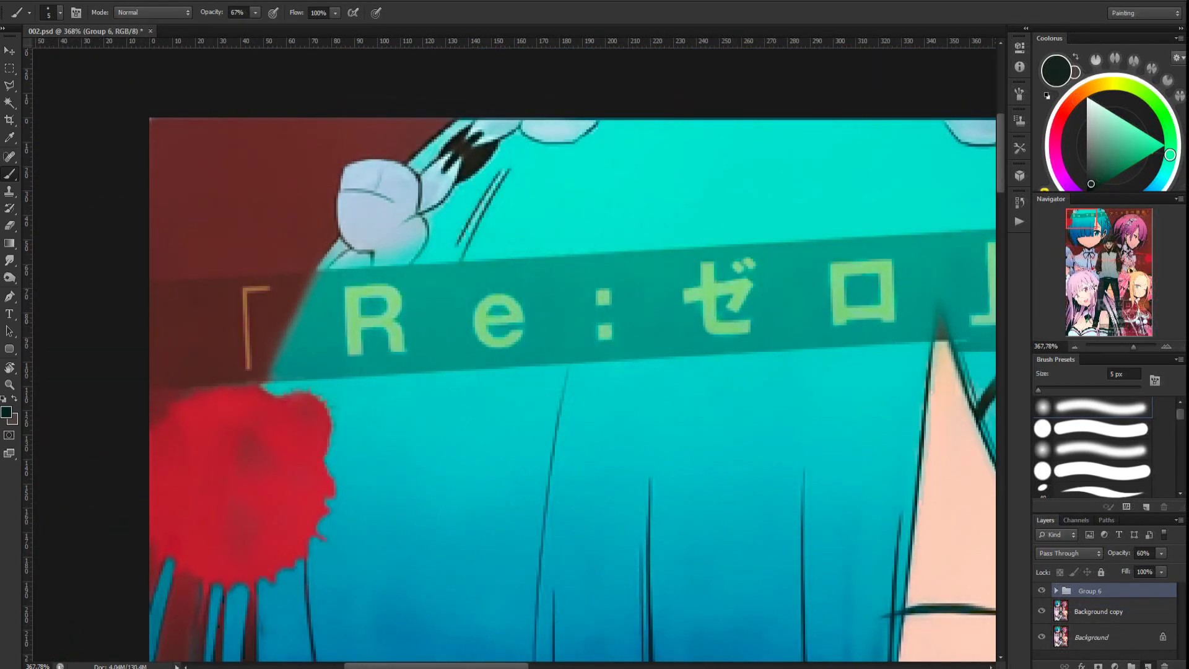
Outline a petal below the blue-haired girl's flower ornament on a new layer above Group 6, using a 1 px brush at 52% opacity
{"action": "left_click", "coordinate": [1147, 666]}
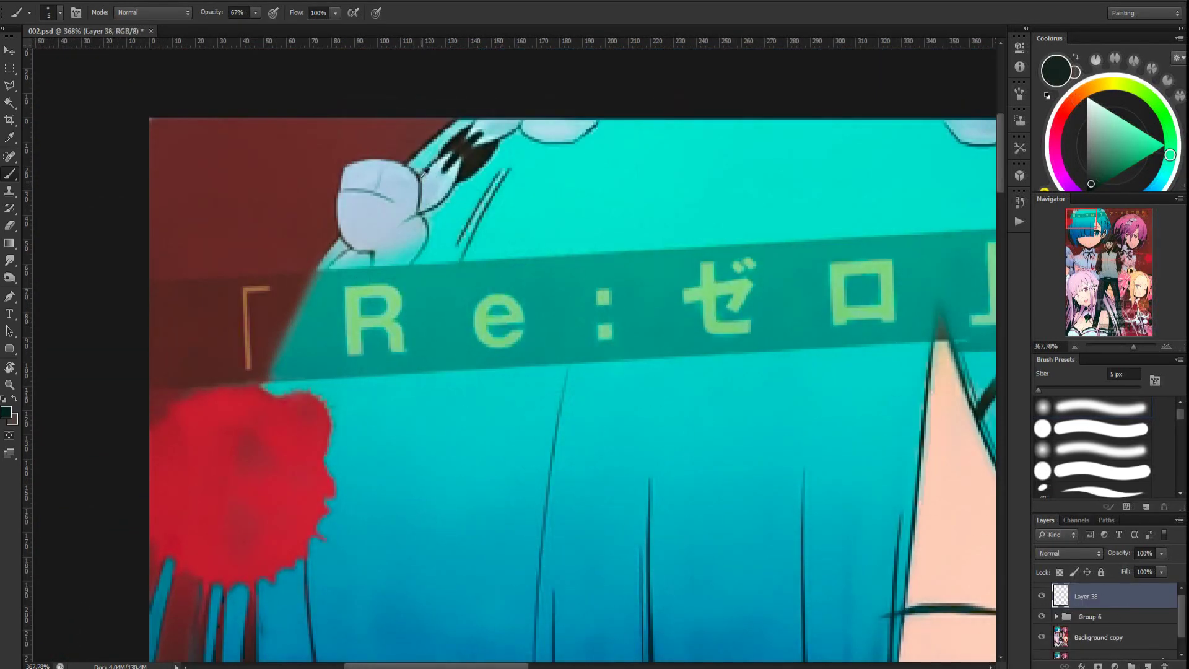
{"action": "left_click", "coordinate": [422, 179], "text": "alt"}
{"action": "left_click", "coordinate": [1047, 428]}
{"action": "left_click", "coordinate": [1020, 94]}
{"action": "left_click", "coordinate": [733, 135]}
{"action": "key", "text": "F5"}
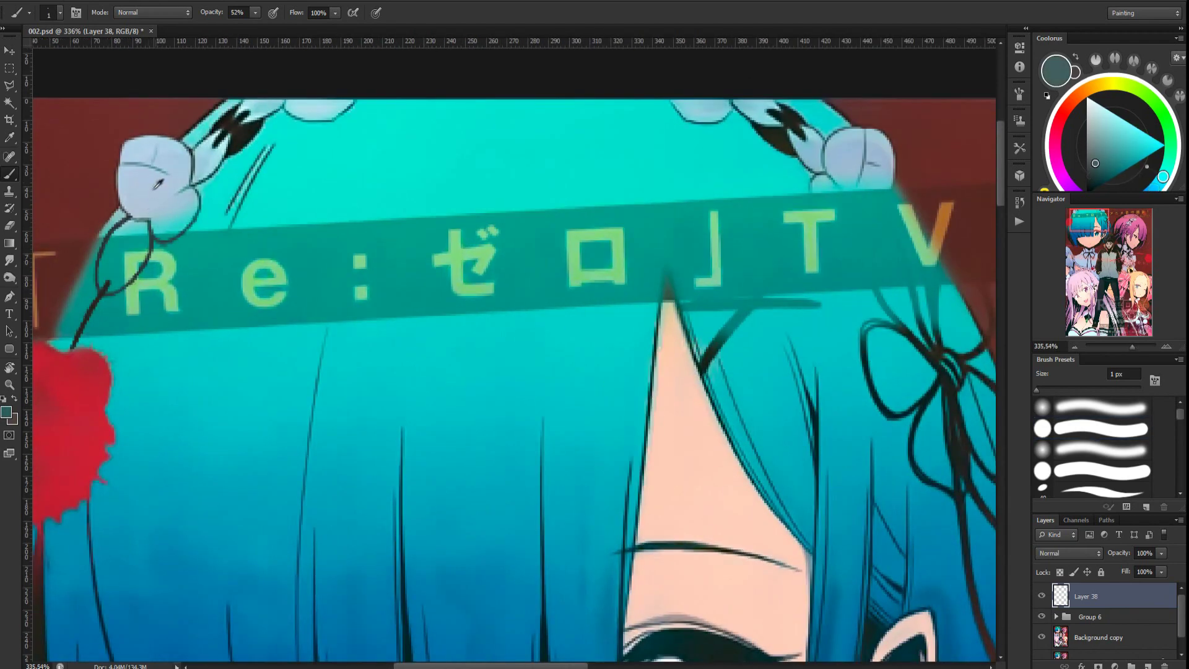
Fill the new petal with sampled pale blue on a new layer beneath its outline, using a 7 px brush at 52% opacity
{"action": "left_click", "coordinate": [158, 184], "text": "alt"}
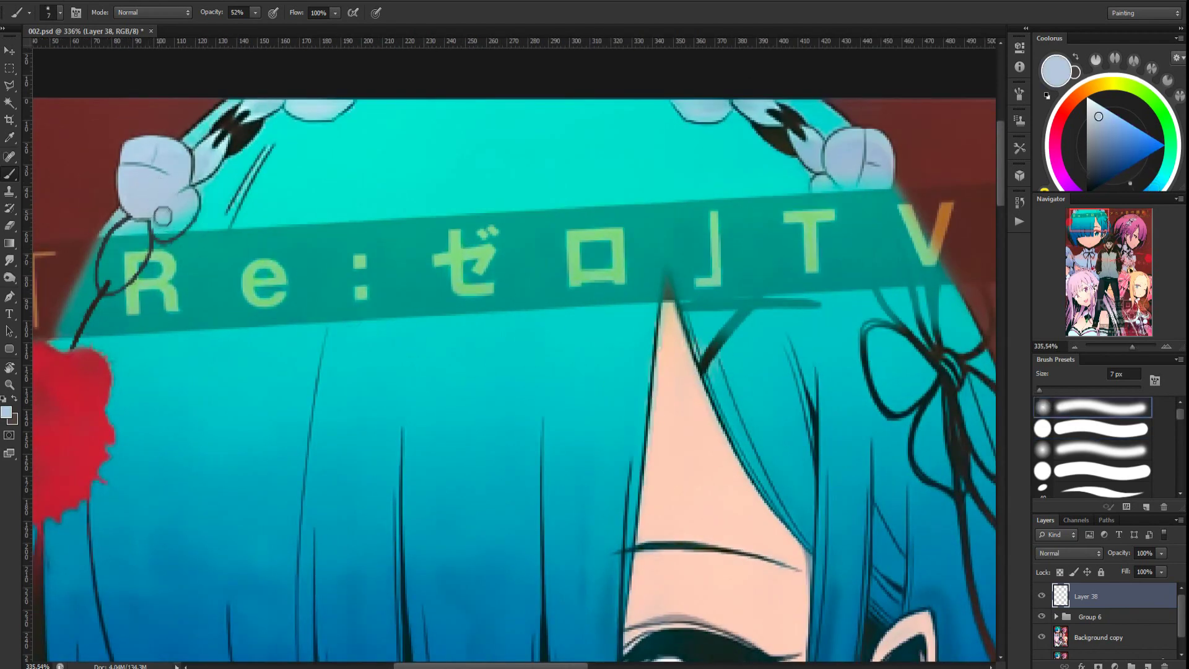
{"action": "left_click", "coordinate": [1147, 666]}
{"action": "left_click_drag", "start_coordinate": [1101, 598], "coordinate": [1097, 620]}
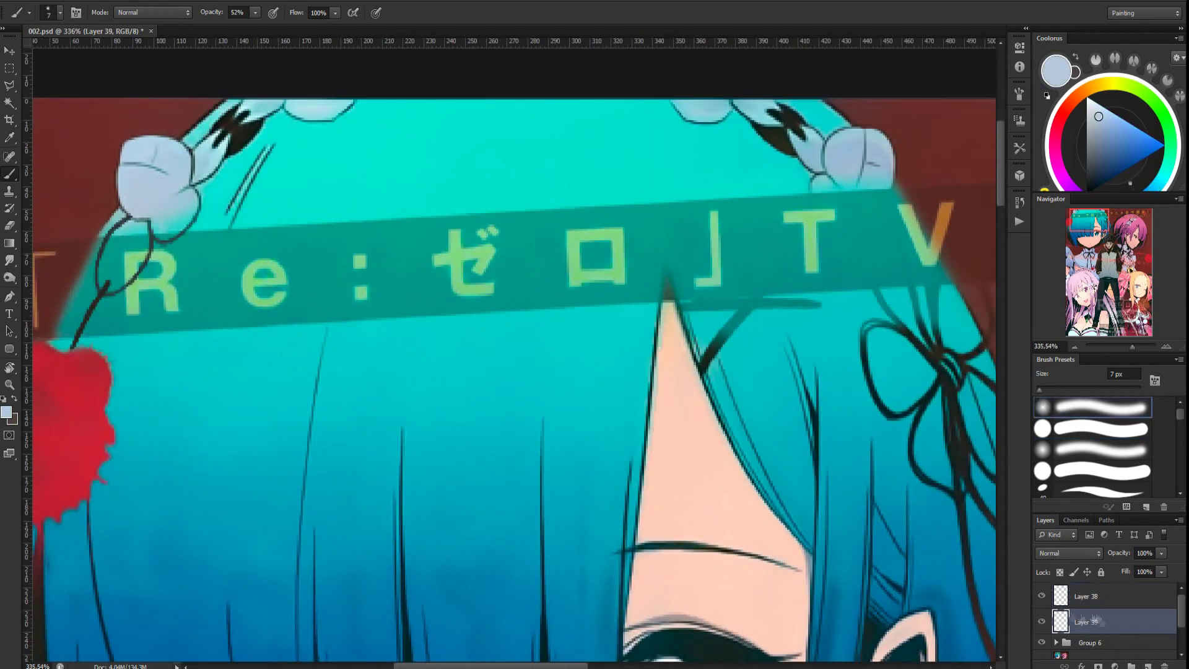
{"action": "left_click", "coordinate": [1020, 93]}
{"action": "left_click", "coordinate": [728, 135]}
{"action": "mouse_move", "coordinate": [161, 224]}
{"action": "left_mouse_down"}
{"action": "mouse_move", "coordinate": [189, 215]}
{"action": "mouse_move", "coordinate": [167, 223]}
{"action": "mouse_move", "coordinate": [181, 209]}
{"action": "mouse_move", "coordinate": [140, 232]}
{"action": "mouse_move", "coordinate": [114, 255]}
{"action": "mouse_move", "coordinate": [144, 249]}
{"action": "mouse_move", "coordinate": [115, 255]}
{"action": "mouse_move", "coordinate": [108, 272]}
{"action": "mouse_move", "coordinate": [131, 275]}
{"action": "mouse_move", "coordinate": [144, 235]}
{"action": "mouse_move", "coordinate": [109, 261]}
{"action": "mouse_move", "coordinate": [143, 246]}
{"action": "mouse_move", "coordinate": [135, 263]}
{"action": "mouse_move", "coordinate": [130, 237]}
{"action": "mouse_move", "coordinate": [169, 231]}
{"action": "mouse_move", "coordinate": [121, 263]}
{"action": "left_mouse_up"}
{"action": "left_click", "coordinate": [139, 230], "text": "alt"}
{"action": "left_click", "coordinate": [153, 199], "text": "alt"}
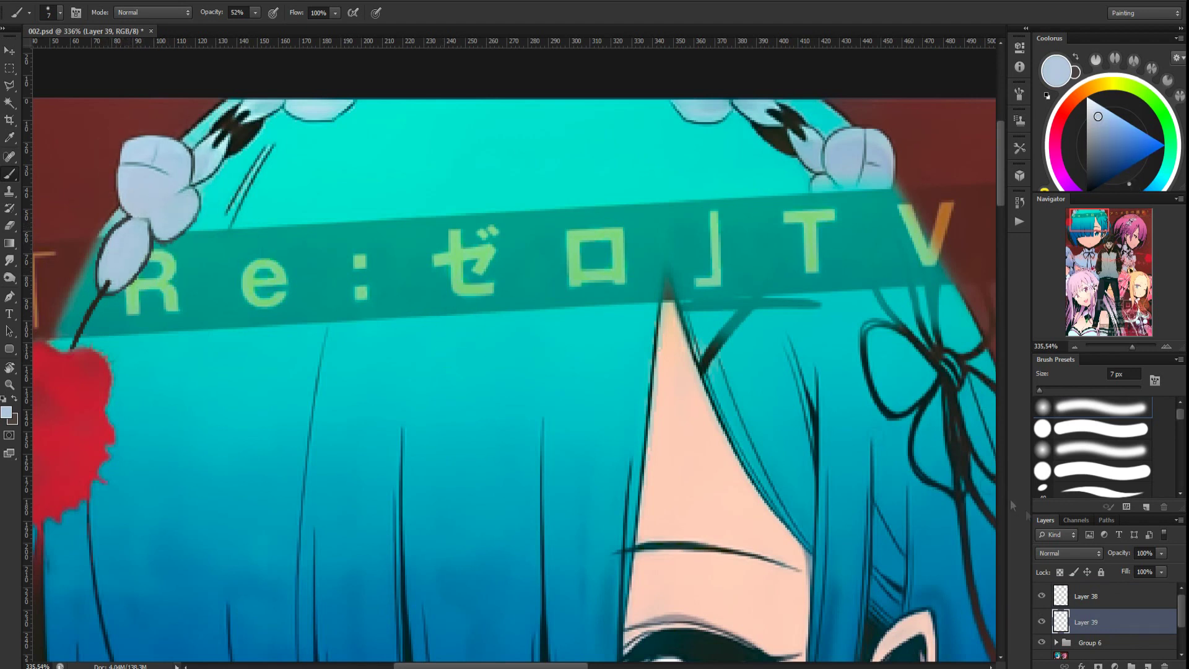
Add a top layer, rotate the canvas, and draw the dark hair outline beside the petal with a 1 px brush at 100% opacity
{"action": "left_click", "coordinate": [1147, 666]}
{"action": "left_click_drag", "start_coordinate": [1087, 621], "coordinate": [1087, 591]}
{"action": "left_click", "coordinate": [208, 119], "text": "alt"}
{"action": "left_click_drag", "start_coordinate": [220, 19], "coordinate": [251, 19]}
{"action": "key", "text": "r"}
{"action": "left_click_drag", "start_coordinate": [212, 298], "coordinate": [222, 448]}
{"action": "left_click_drag", "start_coordinate": [222, 448], "coordinate": [523, 353]}
{"action": "key", "text": "b"}
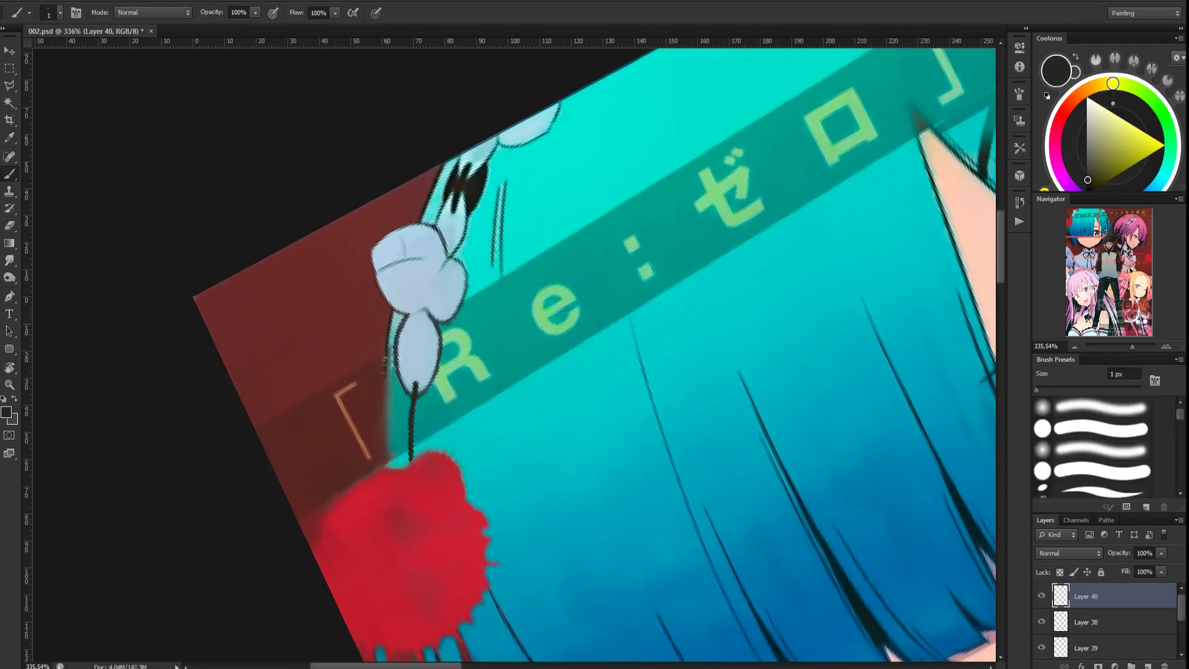
Extend the pointed tip of the blue-haired girl's fringe parting across the banner on Layer 40, using a 1 px brush in sampled outline and skin colours
{"action": "scroll", "coordinate": [528, 328], "scroll_direction": "down", "scroll_amount": 5}
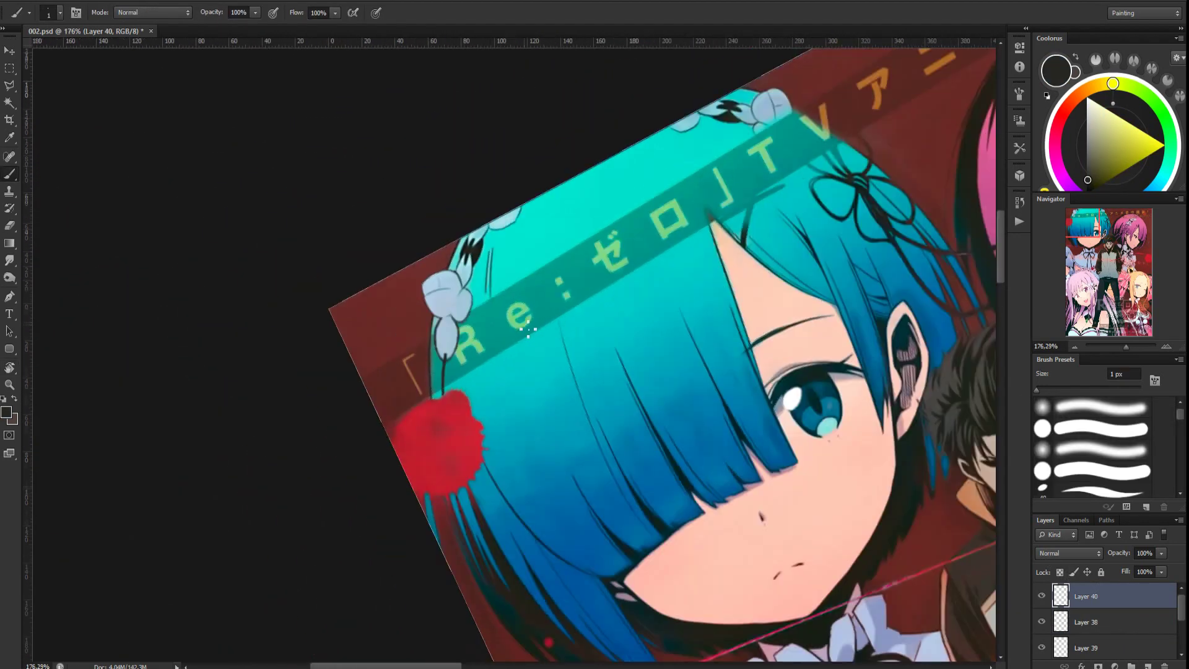
{"action": "scroll", "coordinate": [555, 197], "scroll_direction": "up", "scroll_amount": 5}
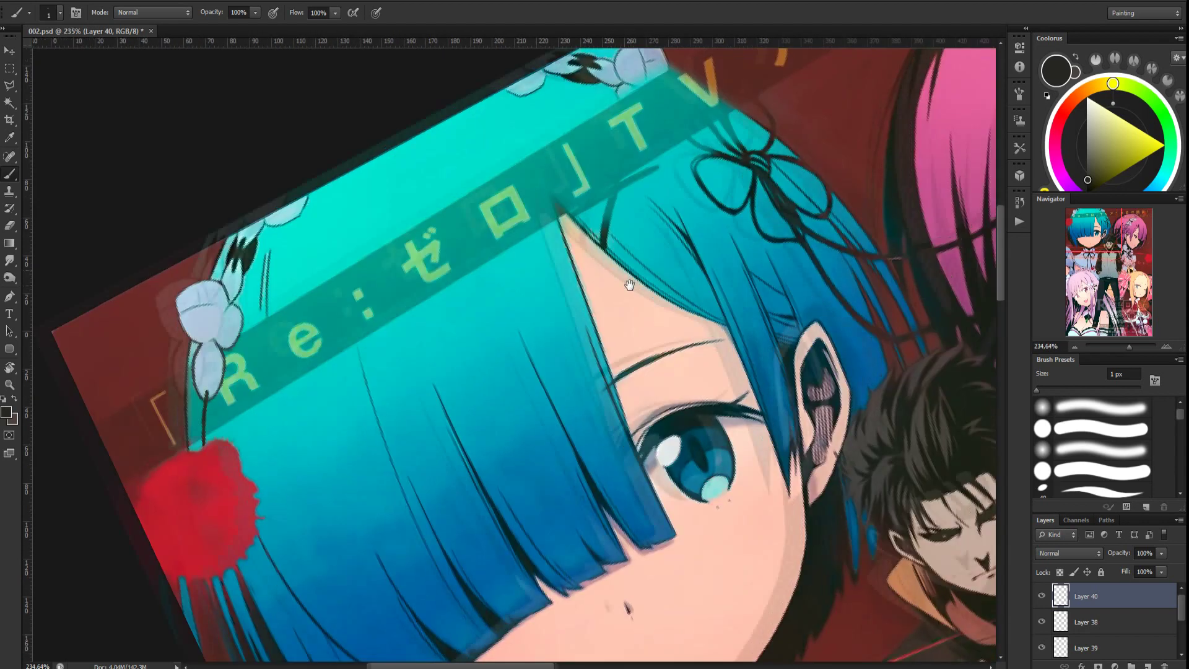
{"action": "left_click", "coordinate": [529, 199], "text": "alt"}
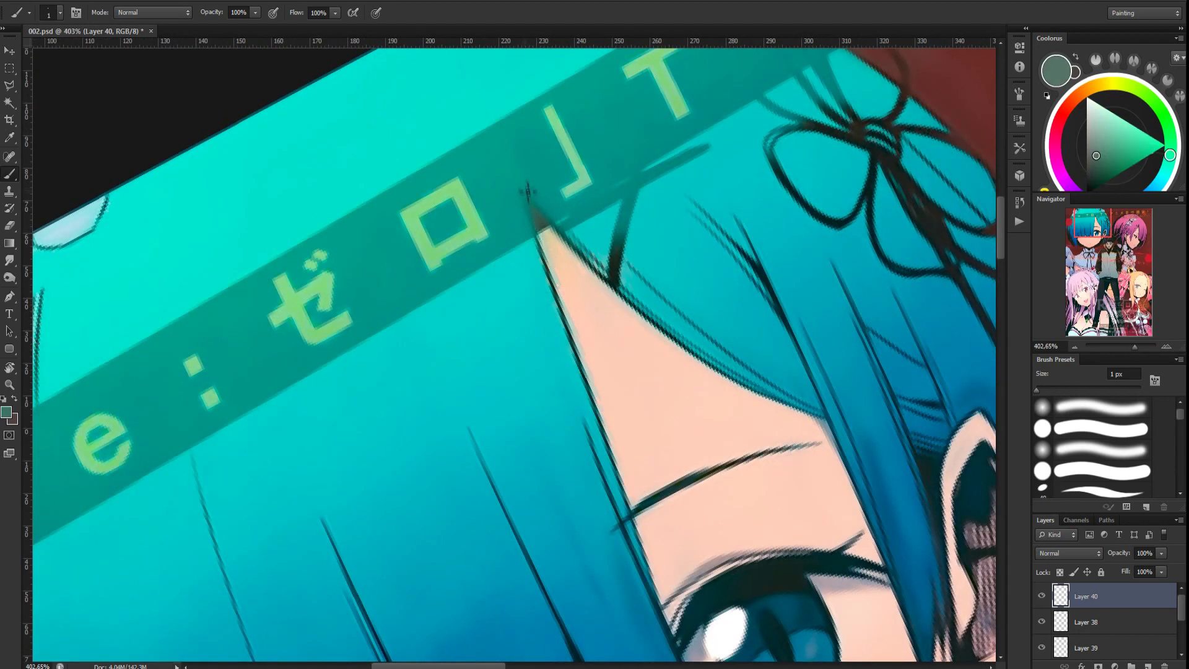
{"action": "left_click", "coordinate": [522, 181], "text": "alt"}
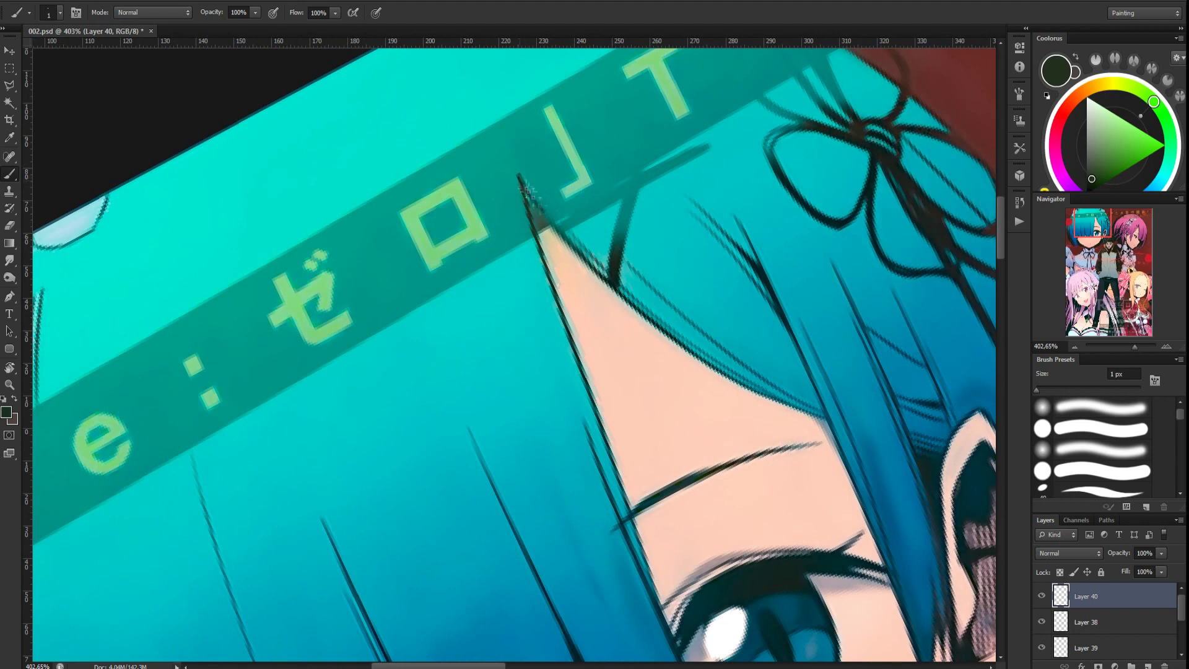
{"action": "left_click", "coordinate": [537, 224], "text": "alt"}
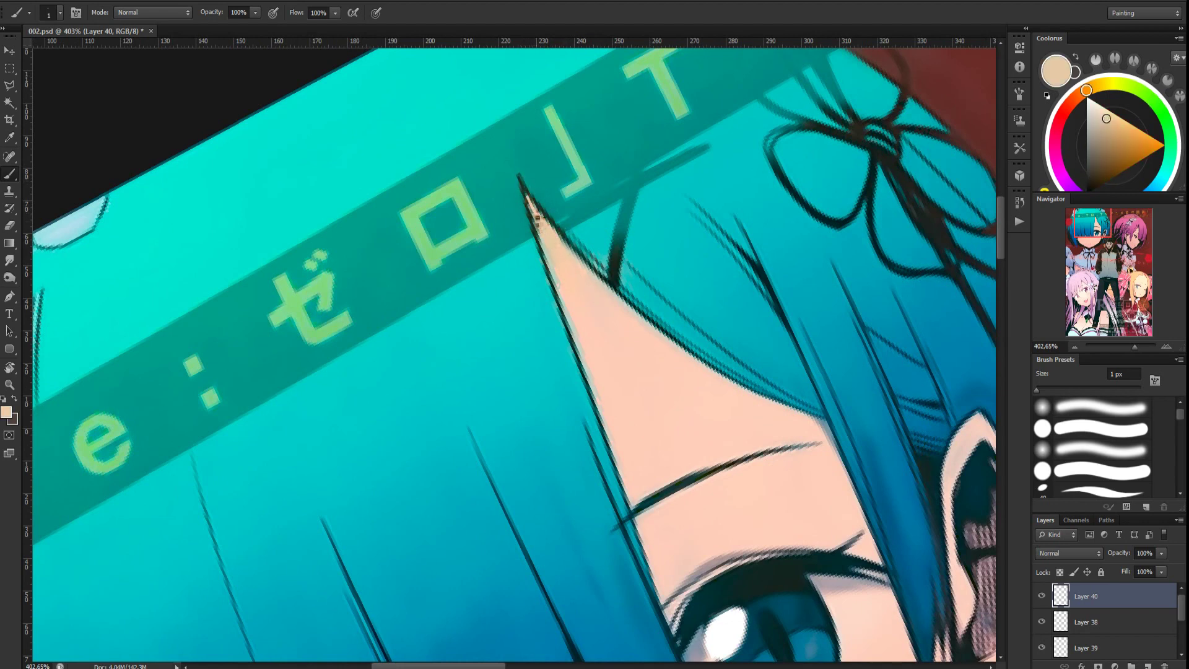
{"action": "left_click_drag", "start_coordinate": [687, 260], "coordinate": [651, 369]}
Select the horizontal bar of the X hair clip with the Polygonal Lasso, paint it in the sampled dark colour with a 40 px brush, and deselect
{"action": "key", "text": "l"}
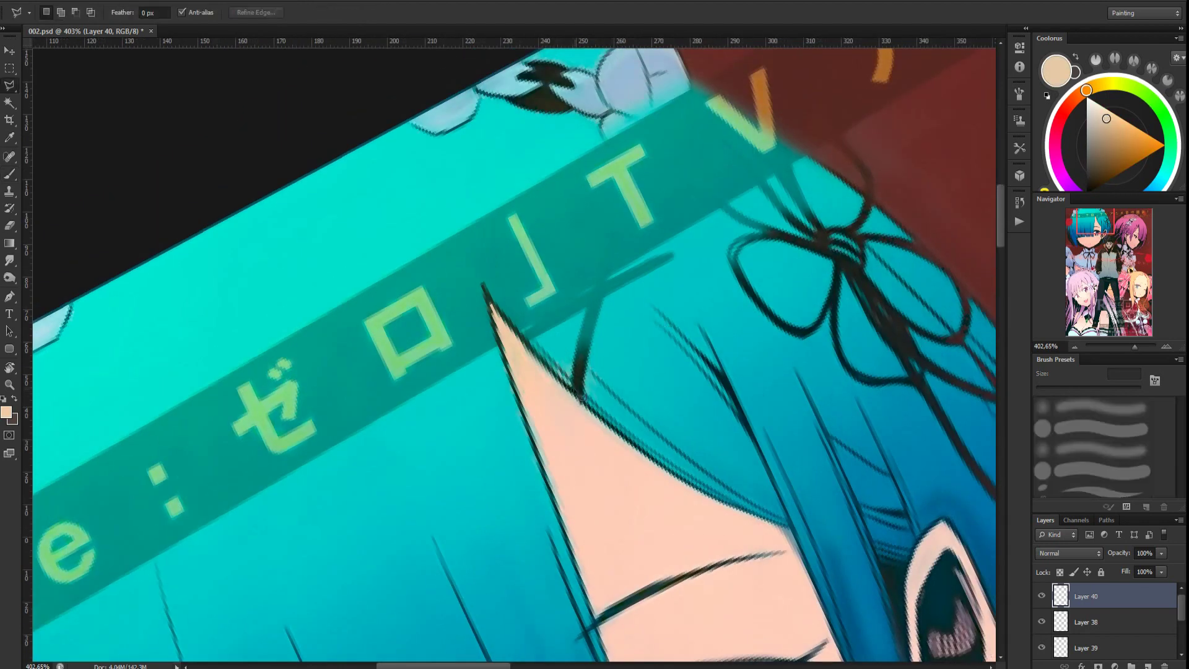
{"action": "double_click", "coordinate": [582, 401]}
{"action": "left_click", "coordinate": [523, 333], "text": "shift"}
{"action": "left_click", "coordinate": [554, 311]}
{"action": "left_click", "coordinate": [593, 287]}
{"action": "left_click", "coordinate": [637, 263]}
{"action": "left_click", "coordinate": [668, 253]}
{"action": "left_click", "coordinate": [673, 255]}
{"action": "left_click", "coordinate": [563, 321]}
{"action": "double_click", "coordinate": [526, 342]}
{"action": "key", "text": "b"}
{"action": "left_click", "coordinate": [580, 374], "text": "alt"}
{"action": "mouse_move", "coordinate": [622, 279]}
{"action": "left_mouse_down"}
{"action": "mouse_move", "coordinate": [531, 341]}
{"action": "mouse_move", "coordinate": [668, 256]}
{"action": "left_mouse_up"}
{"action": "key", "text": "ctrl+d"}
{"action": "scroll", "coordinate": [645, 253], "scroll_direction": "down", "scroll_amount": 4}
{"action": "scroll", "coordinate": [1096, 646], "scroll_direction": "down", "scroll_amount": 1}
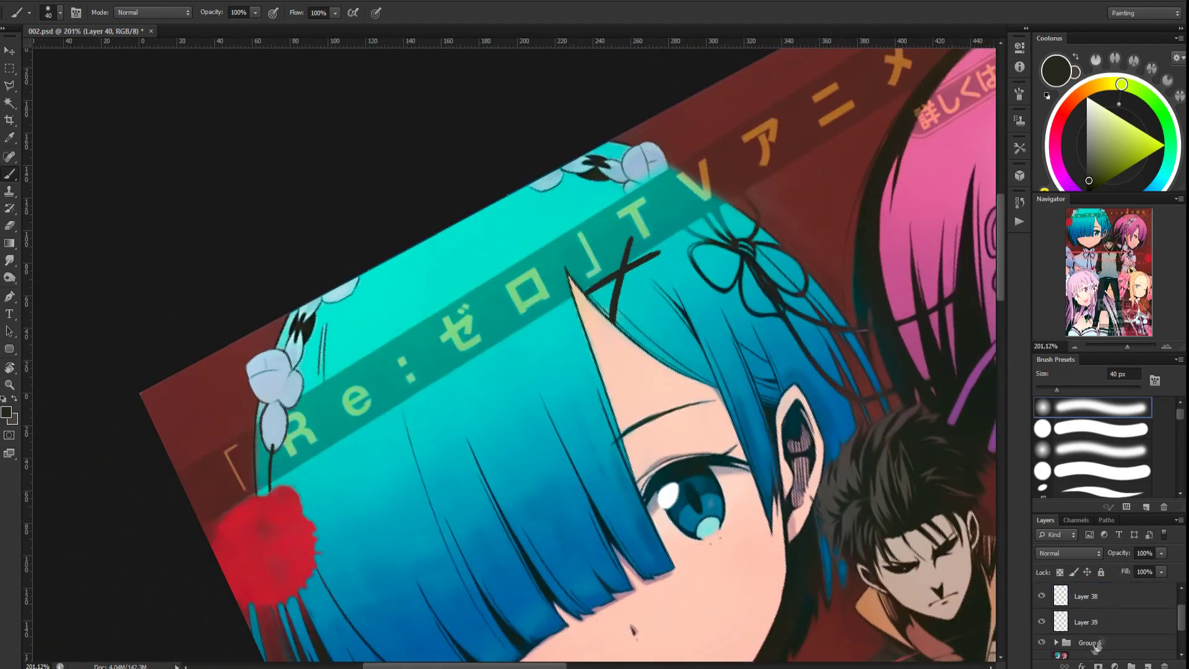
Raise Group 6 to 100% opacity and straighten the rotated canvas to 0°
{"action": "left_click", "coordinate": [1096, 646]}
{"action": "scroll", "coordinate": [715, 268], "scroll_direction": "up", "scroll_amount": 3}
{"action": "scroll", "coordinate": [715, 268], "scroll_direction": "down", "scroll_amount": 5}
{"action": "scroll", "coordinate": [716, 268], "scroll_direction": "up", "scroll_amount": 4}
{"action": "scroll", "coordinate": [684, 284], "scroll_direction": "up", "scroll_amount": 1}
{"action": "key", "text": "r"}
{"action": "left_click_drag", "start_coordinate": [615, 264], "coordinate": [647, 325]}
{"action": "left_click_drag", "start_coordinate": [851, 385], "coordinate": [710, 389]}
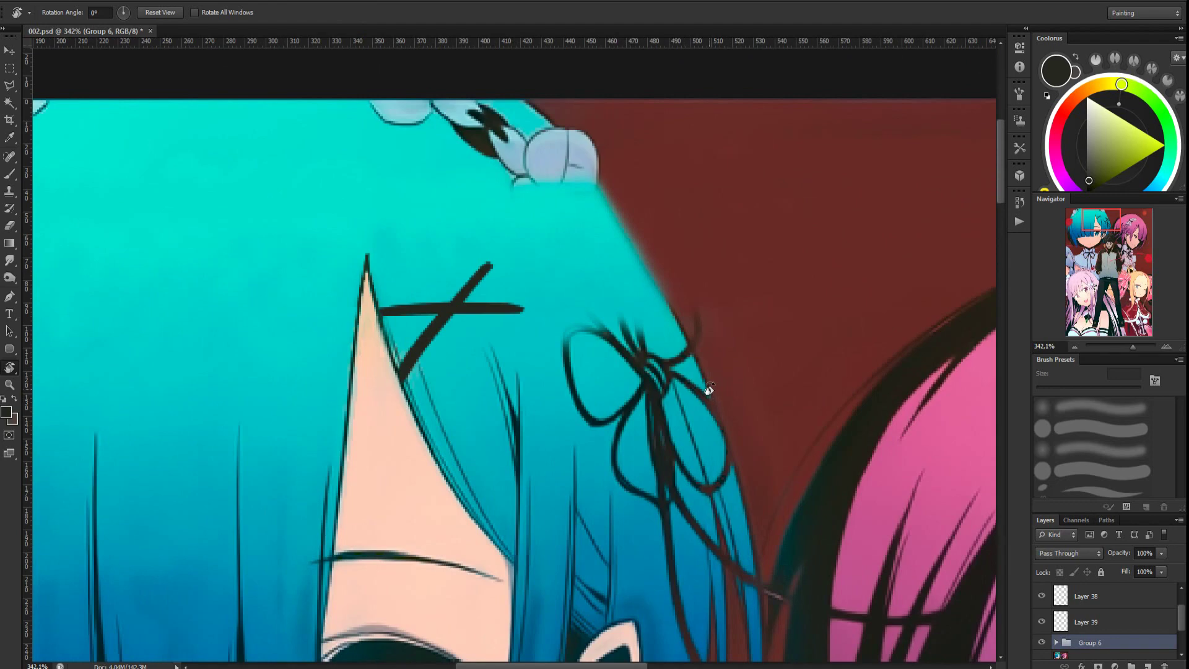
Complete the outer outline of the hair ribbon's left loop on Layer 40 with a 1 px brush in a sampled dark colour
{"action": "scroll", "coordinate": [709, 389], "scroll_direction": "up", "scroll_amount": 1}
{"action": "key", "text": "b"}
{"action": "left_click", "coordinate": [565, 300], "text": "alt"}
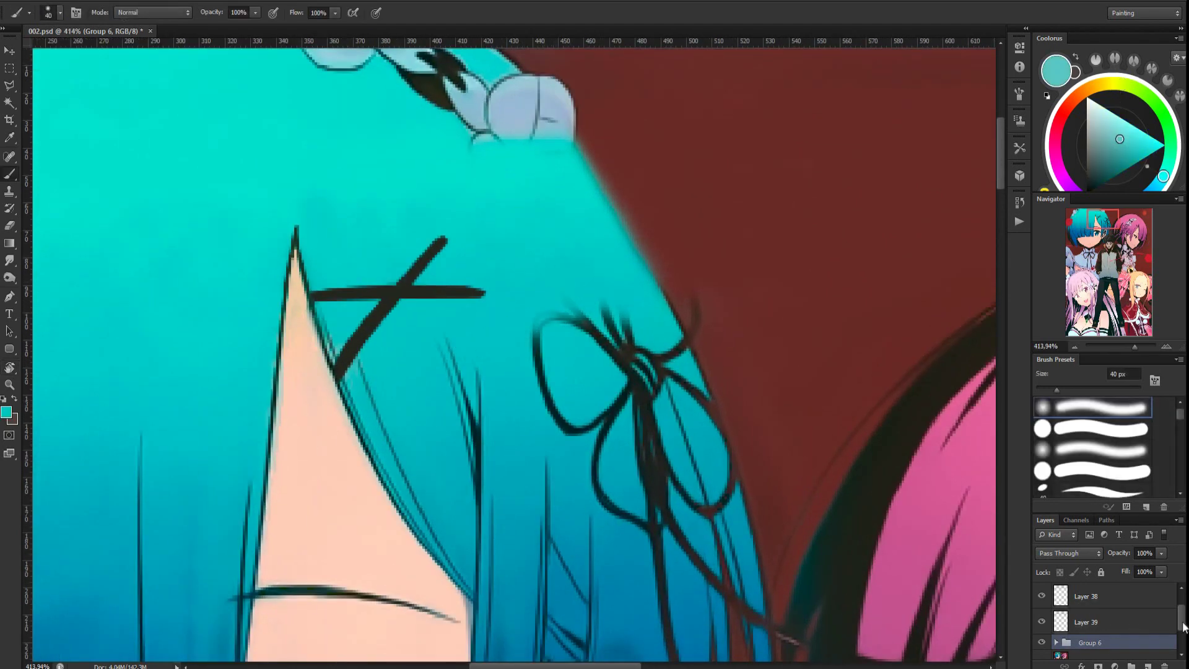
{"action": "key", "text": "ctrl+shift+alt+n"}
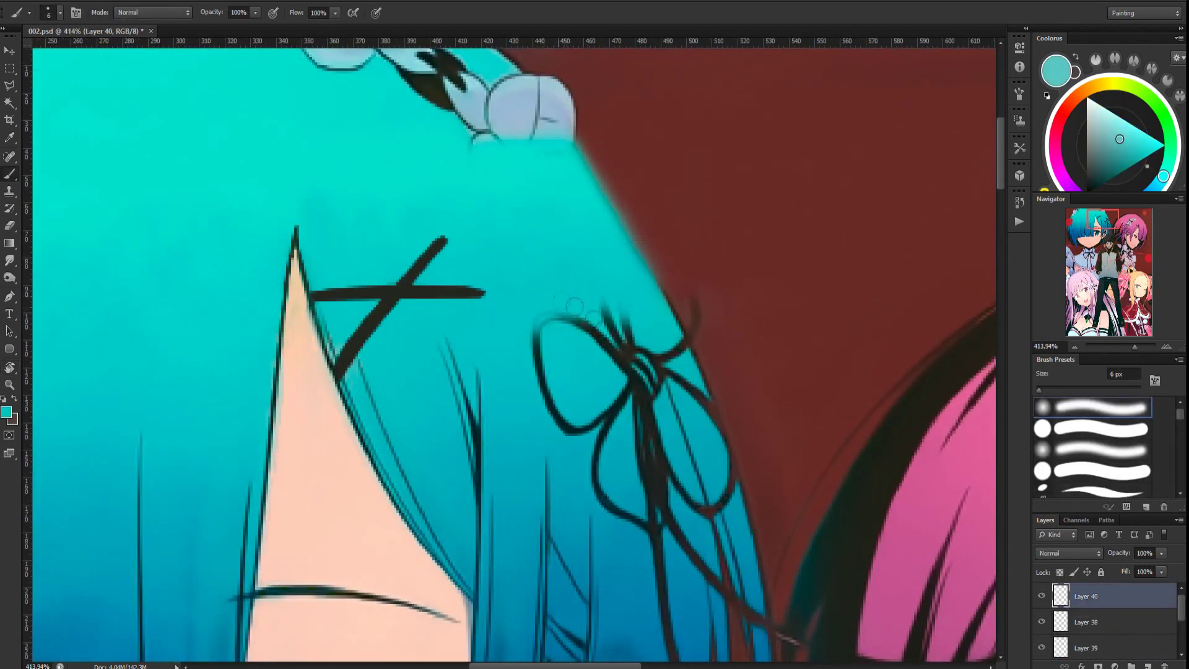
{"action": "left_click", "coordinate": [599, 334], "text": "alt"}
{"action": "key", "text": "F5"}
{"action": "left_click", "coordinate": [734, 133]}
{"action": "key", "text": "F5"}
{"action": "key", "text": "r"}
{"action": "mouse_move", "coordinate": [632, 316]}
{"action": "left_mouse_down"}
{"action": "mouse_move", "coordinate": [529, 255]}
{"action": "mouse_move", "coordinate": [460, 291]}
{"action": "left_mouse_up"}
{"action": "key", "text": "b"}
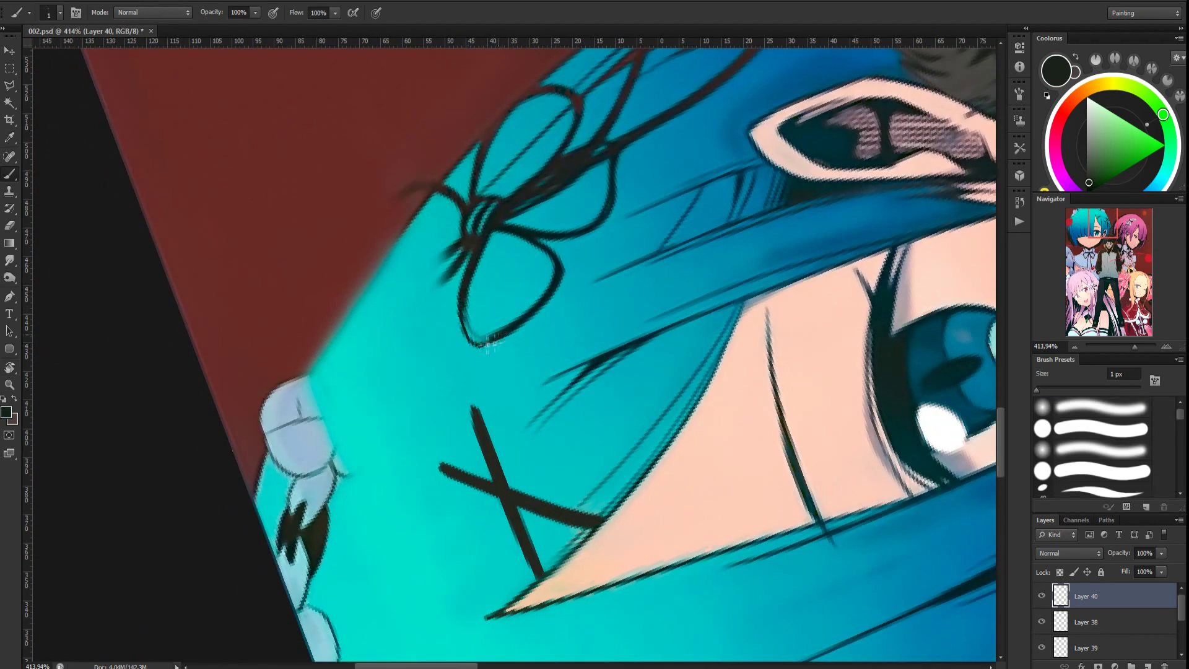
Draw the hair ribbon's missing upper loop on Layer 40 with the 1 px brush, tidying its outline with a 5 px eraser
{"action": "key", "text": "r"}
{"action": "left_click_drag", "start_coordinate": [436, 316], "coordinate": [658, 266]}
{"action": "key", "text": "b"}
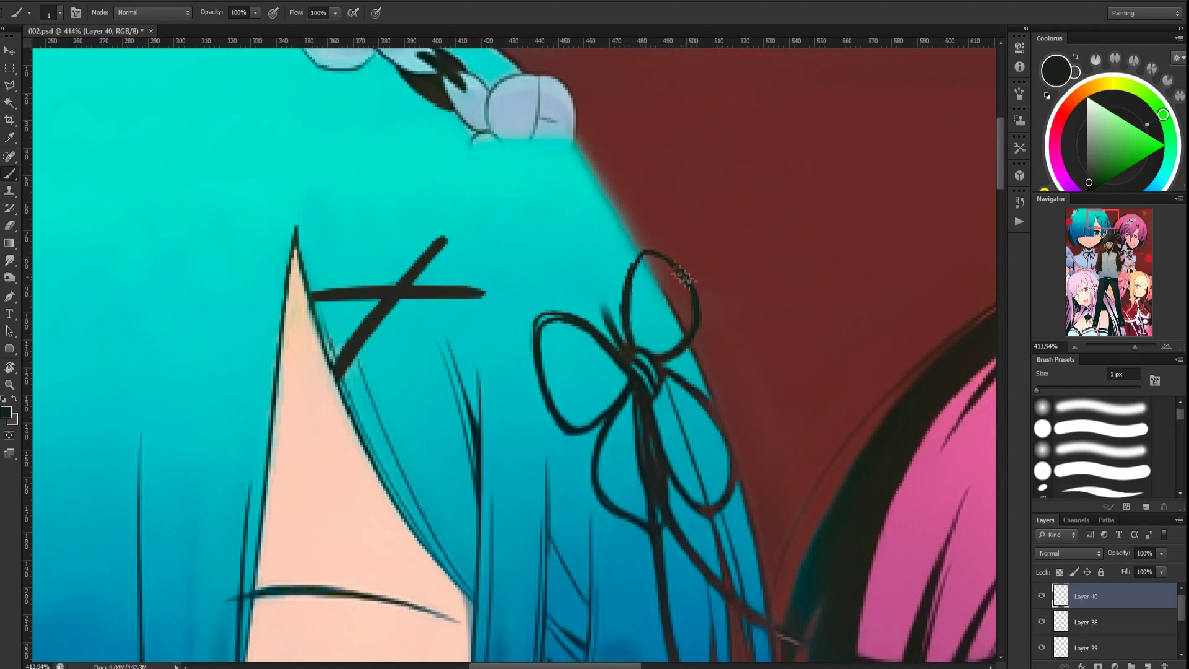
{"action": "key", "text": "e"}
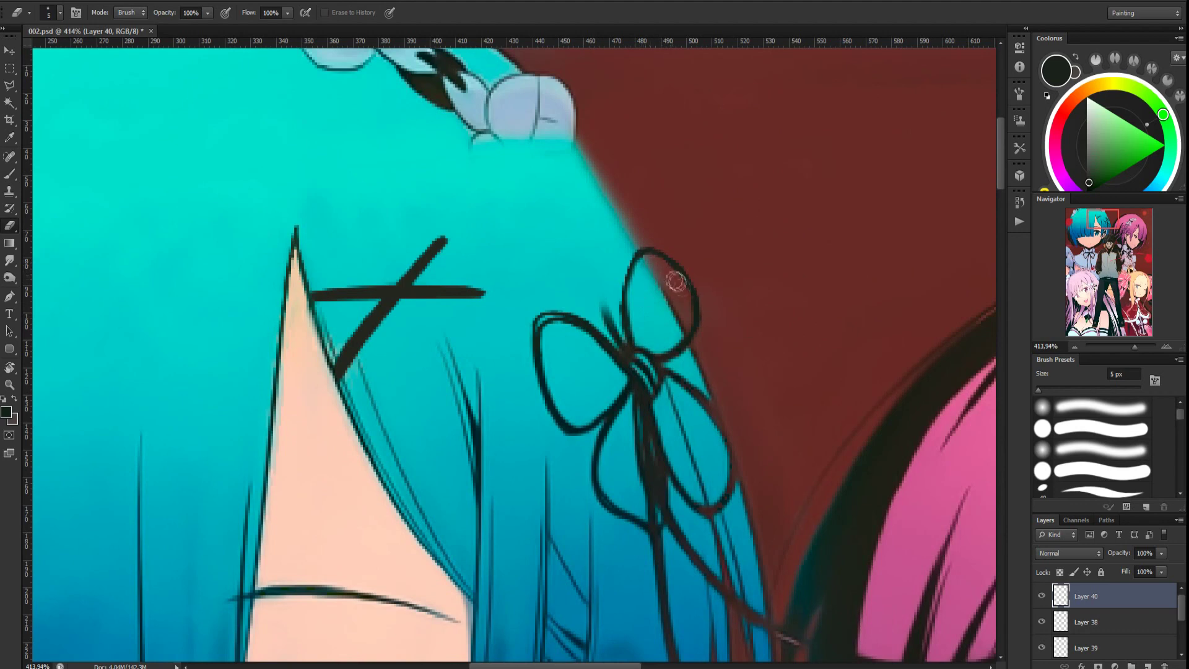
{"action": "key", "text": "b"}
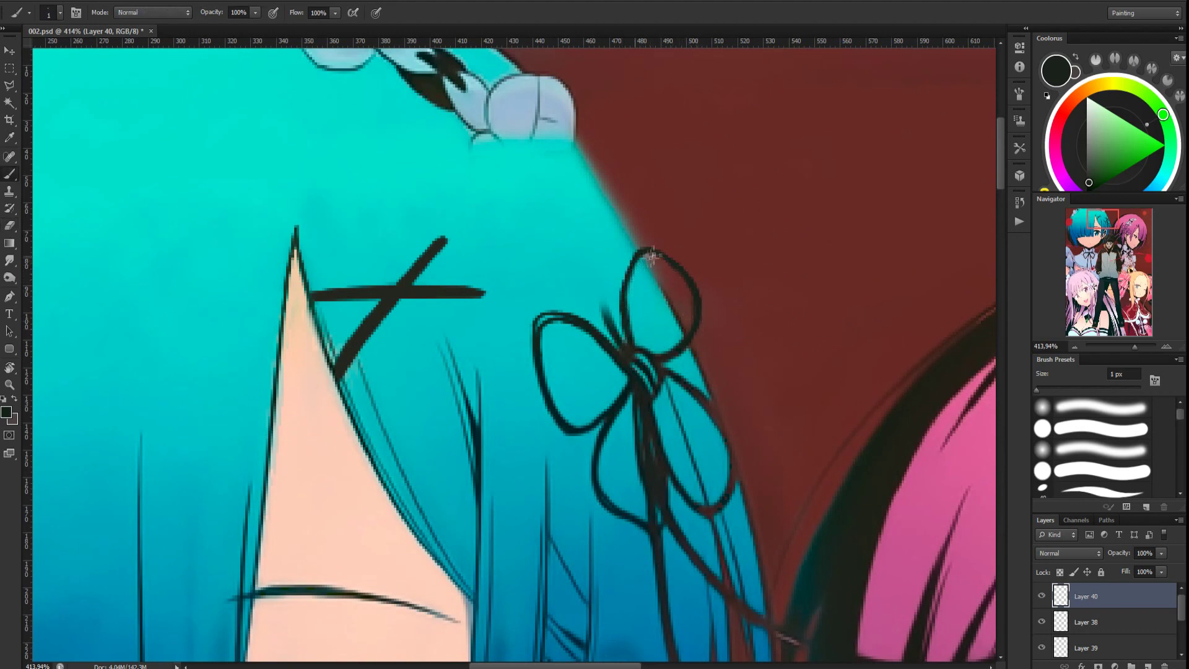
{"action": "left_click_drag", "start_coordinate": [632, 282], "coordinate": [649, 252]}
{"action": "scroll", "coordinate": [621, 171], "scroll_direction": "down", "scroll_amount": 7}
{"action": "scroll", "coordinate": [621, 170], "scroll_direction": "up", "scroll_amount": 3}
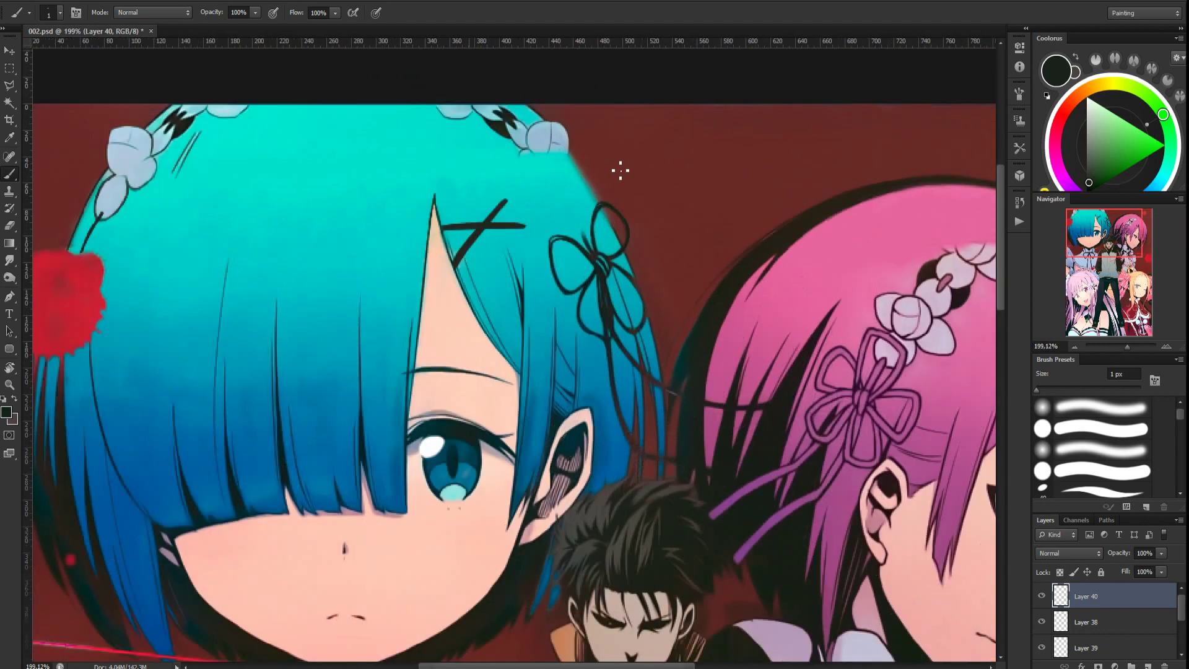
{"action": "scroll", "coordinate": [620, 170], "scroll_direction": "up", "scroll_amount": 1}
{"action": "left_click_drag", "start_coordinate": [605, 260], "coordinate": [540, 268]}
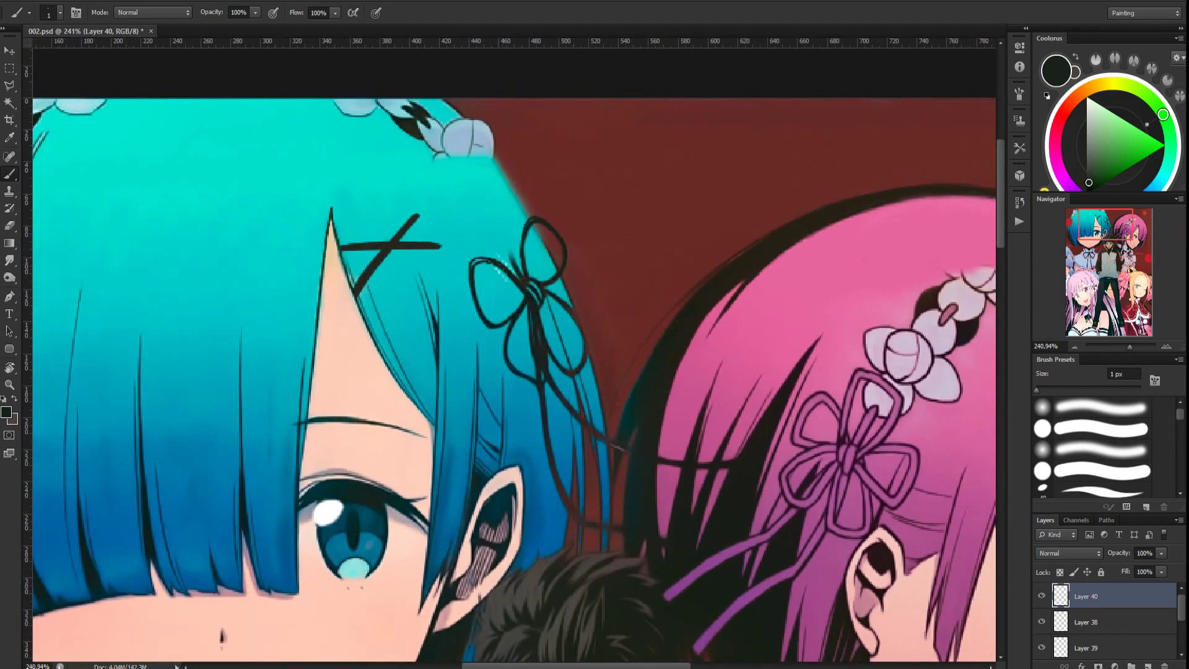
Add a top layer, sample the flower's dark teal outline colour, and set Group 6 to 70% opacity
{"action": "left_click", "coordinate": [447, 150], "text": "alt"}
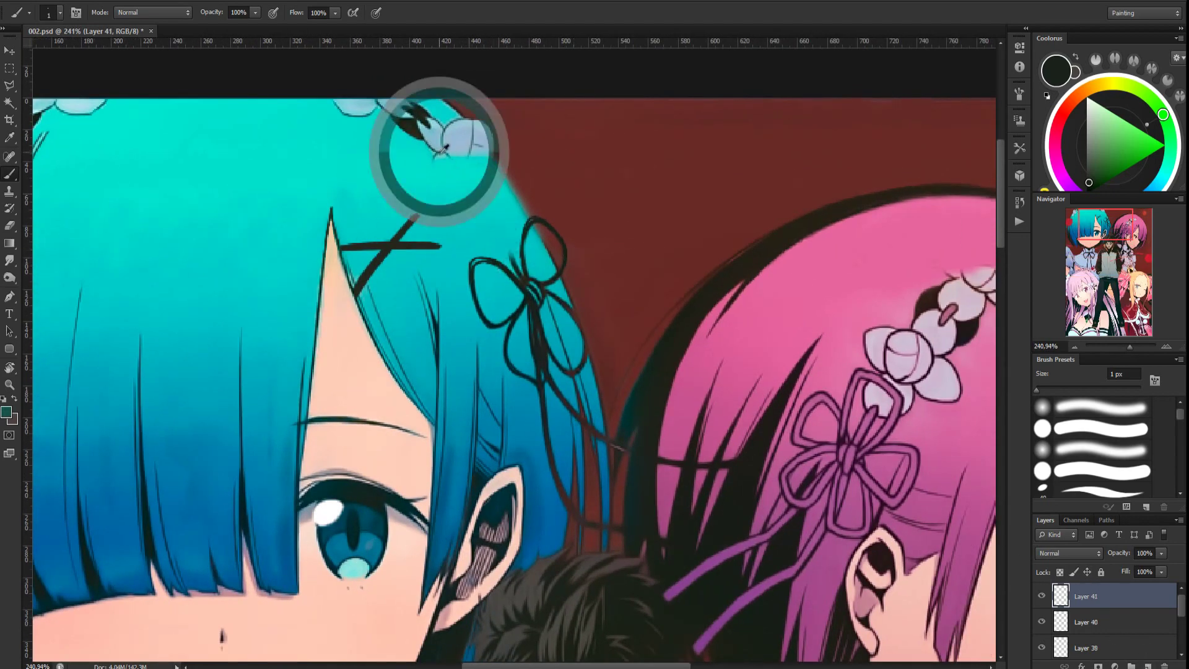
{"action": "scroll", "coordinate": [510, 175], "scroll_direction": "up", "scroll_amount": 2}
{"action": "scroll", "coordinate": [1107, 622], "scroll_direction": "down", "scroll_amount": 3}
{"action": "left_click", "coordinate": [1107, 624]}
{"action": "left_click_drag", "start_coordinate": [1128, 554], "coordinate": [1114, 555]}
{"action": "type", "text": "70"}
{"action": "scroll", "coordinate": [1126, 595], "scroll_direction": "up", "scroll_amount": 3}
{"action": "left_click", "coordinate": [1125, 595]}
Outline two petals below the right-hand flower ornament on Layer 41 and draw the dark cord to the bow on a new layer, using a 1 px brush
{"action": "mouse_move", "coordinate": [402, 156]}
{"action": "left_mouse_down"}
{"action": "mouse_move", "coordinate": [443, 193]}
{"action": "mouse_move", "coordinate": [471, 188]}
{"action": "mouse_move", "coordinate": [392, 190]}
{"action": "left_mouse_up"}
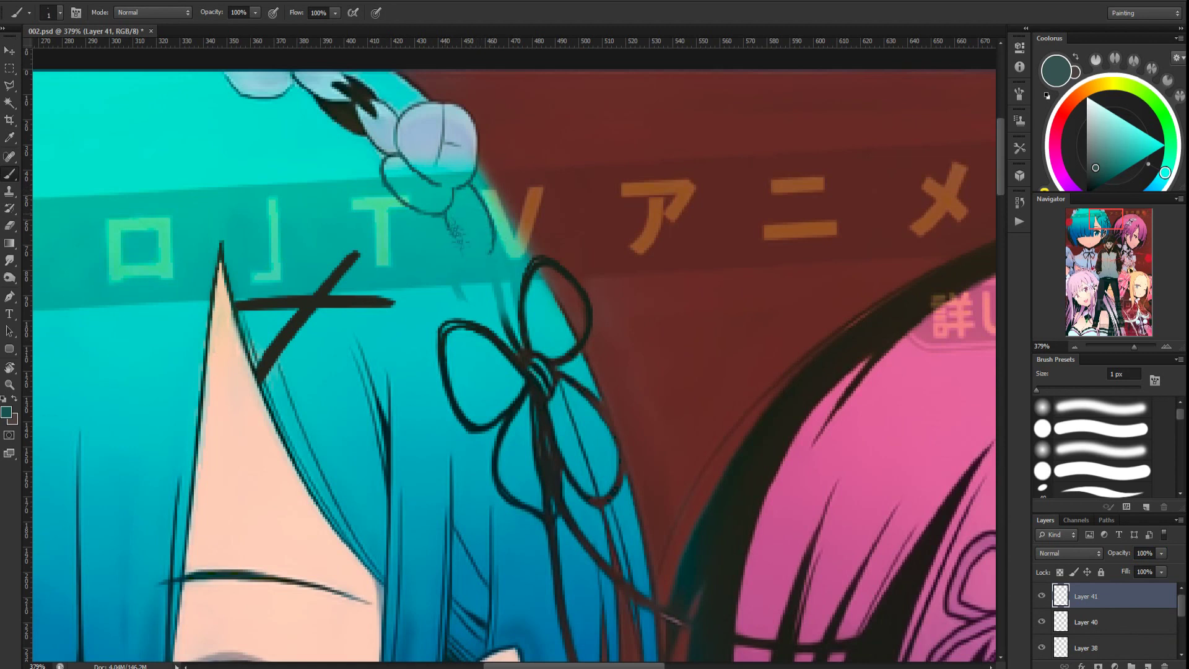
{"action": "key", "text": "e"}
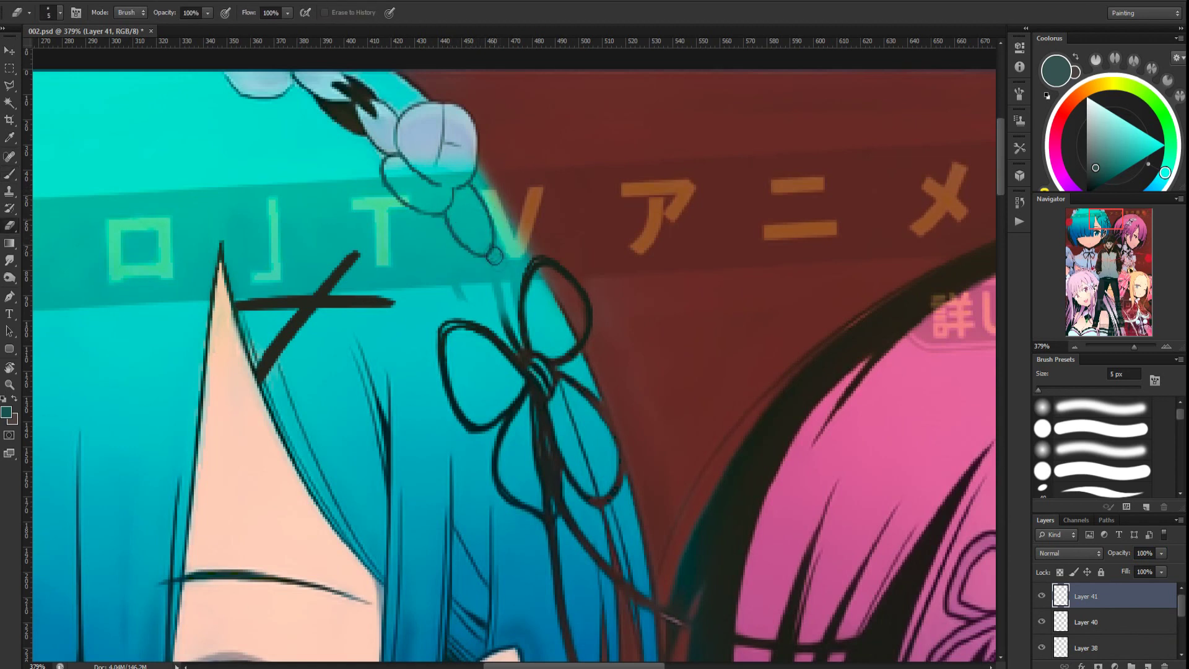
{"action": "key", "text": "b"}
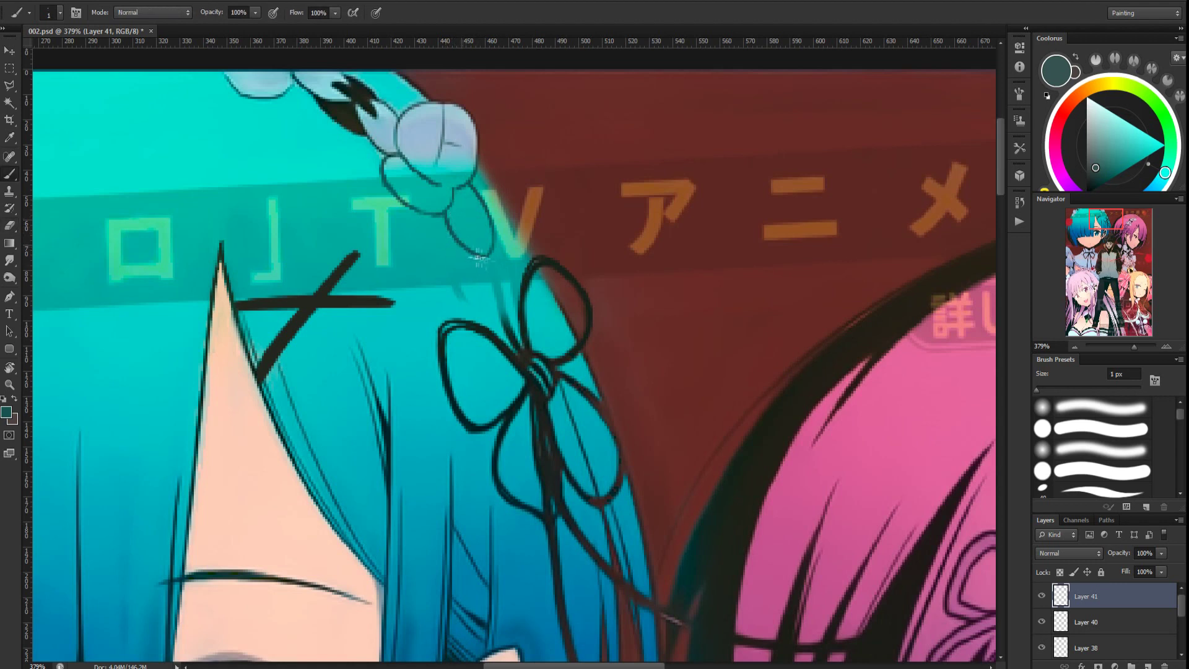
{"action": "key", "text": "e"}
{"action": "key", "text": "b"}
{"action": "key", "text": "e"}
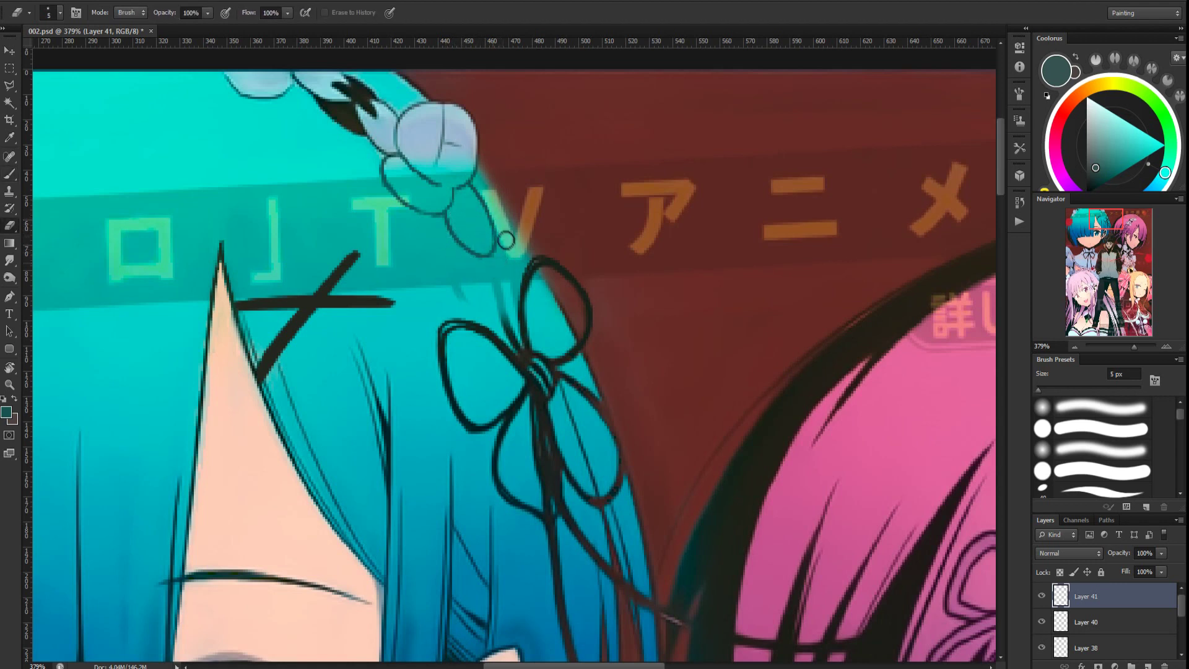
{"action": "key", "text": "b"}
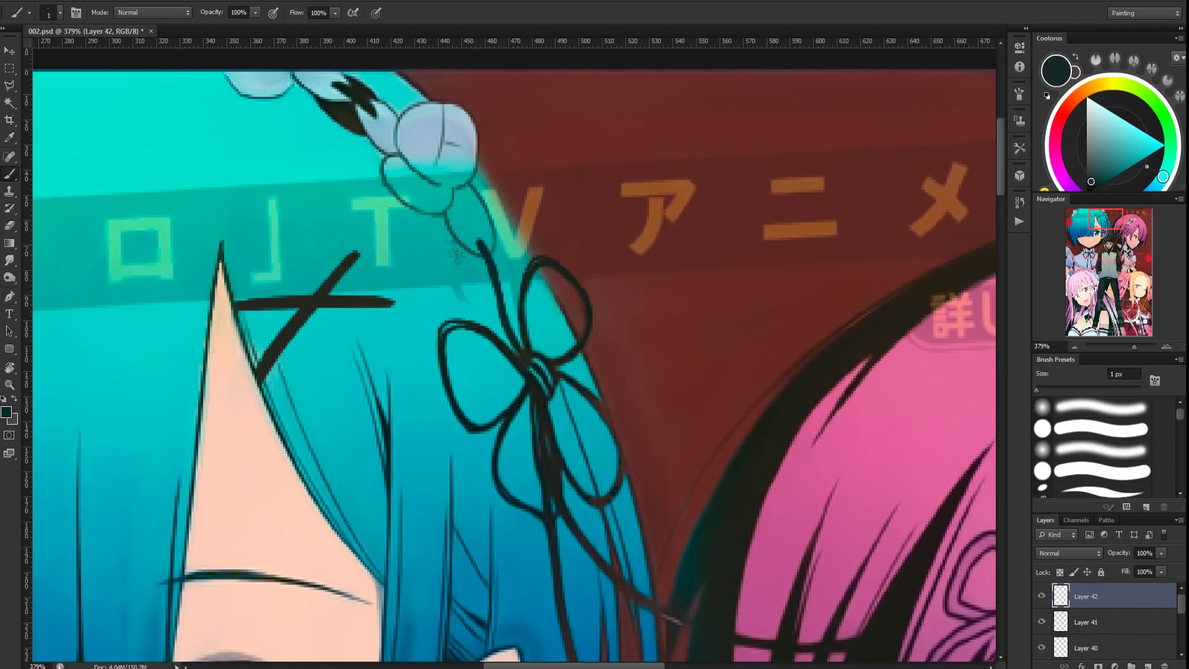
Fill the two new petals with sampled pale blue on Layer 39, enlarging the brush for the fill
{"action": "scroll", "coordinate": [1145, 623], "scroll_direction": "down", "scroll_amount": 5}
{"action": "left_click", "coordinate": [1108, 612]}
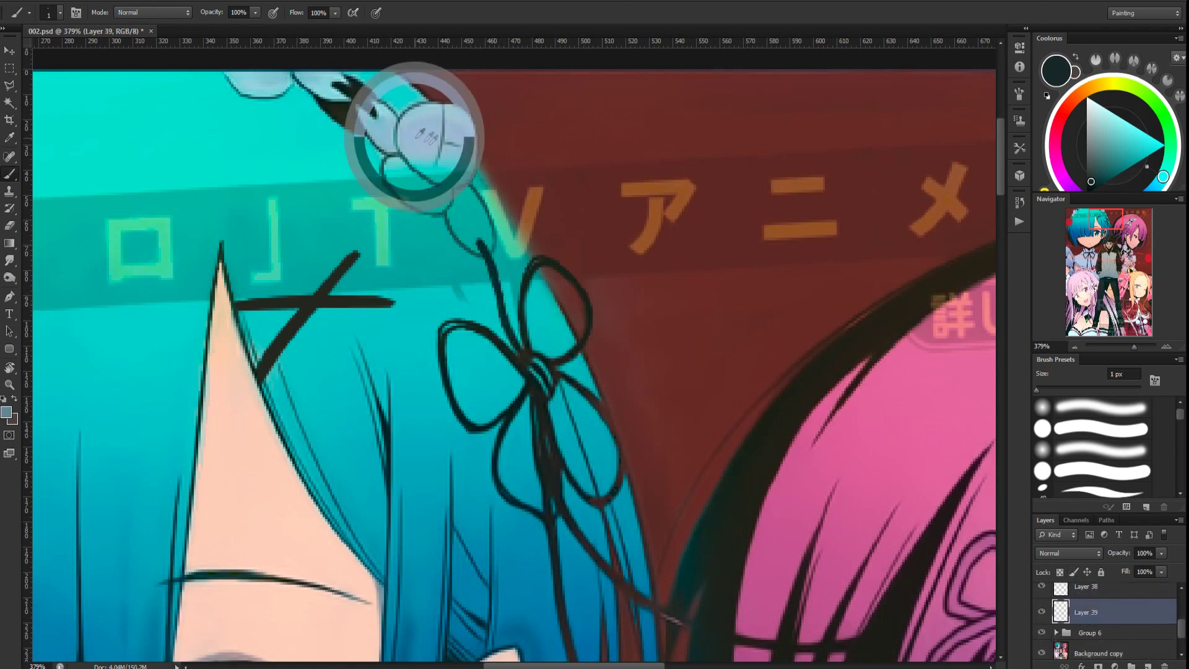
{"action": "left_click", "coordinate": [417, 137], "text": "alt"}
{"action": "key", "text": "bracketright"}
{"action": "key", "text": "bracketright"}
{"action": "key", "text": "bracketright"}
{"action": "key", "text": "bracketright"}
{"action": "key", "text": "bracketright"}
{"action": "key", "text": "bracketright"}
{"action": "key", "text": "bracketright"}
{"action": "key", "text": "bracketright"}
{"action": "key", "text": "bracketright"}
{"action": "key", "text": "bracketright"}
{"action": "mouse_move", "coordinate": [409, 162]}
{"action": "left_mouse_down"}
{"action": "mouse_move", "coordinate": [449, 166]}
{"action": "mouse_move", "coordinate": [436, 187]}
{"action": "mouse_move", "coordinate": [396, 170]}
{"action": "mouse_move", "coordinate": [460, 197]}
{"action": "mouse_move", "coordinate": [480, 236]}
{"action": "mouse_move", "coordinate": [416, 178]}
{"action": "left_mouse_up"}
Clean up the petal outlines on Layer 41 with a 5 px eraser and retouch their light-blue fill on Layer 39 with a 7 px brush
{"action": "key", "text": "e"}
{"action": "key", "text": "alt+bracketright"}
{"action": "key", "text": "alt+bracketright"}
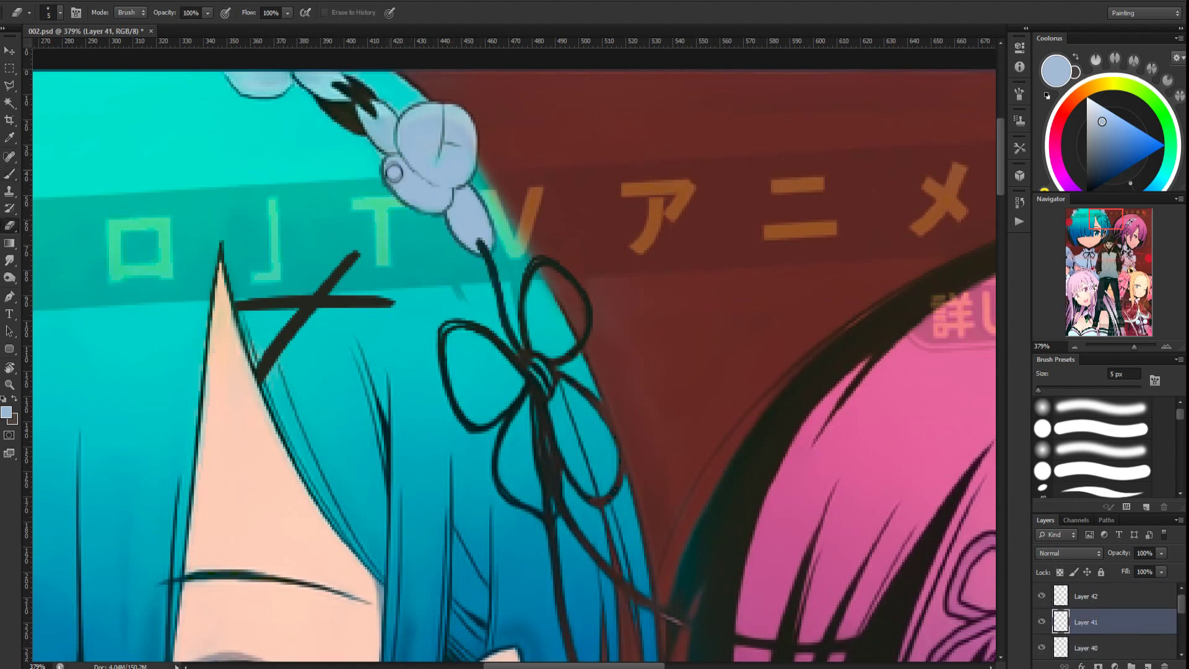
{"action": "key", "text": "b"}
{"action": "key", "text": "alt+bracketleft"}
{"action": "key", "text": "alt+bracketleft"}
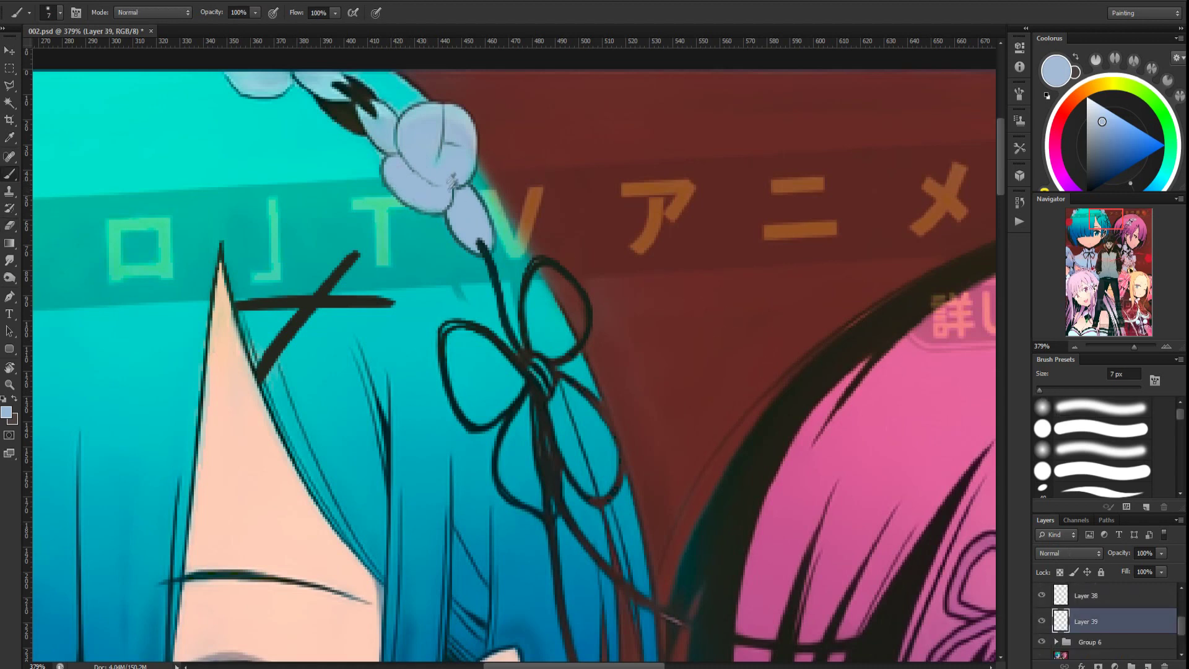
{"action": "left_click", "coordinate": [399, 176], "text": "alt"}
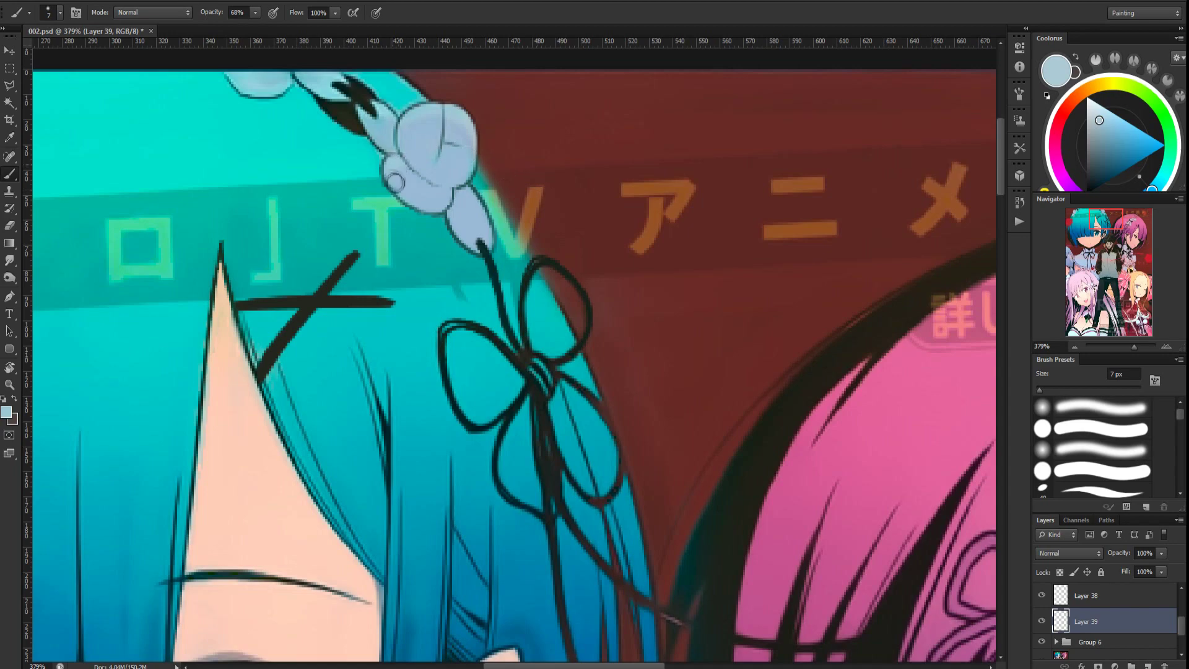
{"action": "scroll", "coordinate": [530, 226], "scroll_direction": "down", "scroll_amount": 4}
{"action": "scroll", "coordinate": [531, 226], "scroll_direction": "down", "scroll_amount": 2}
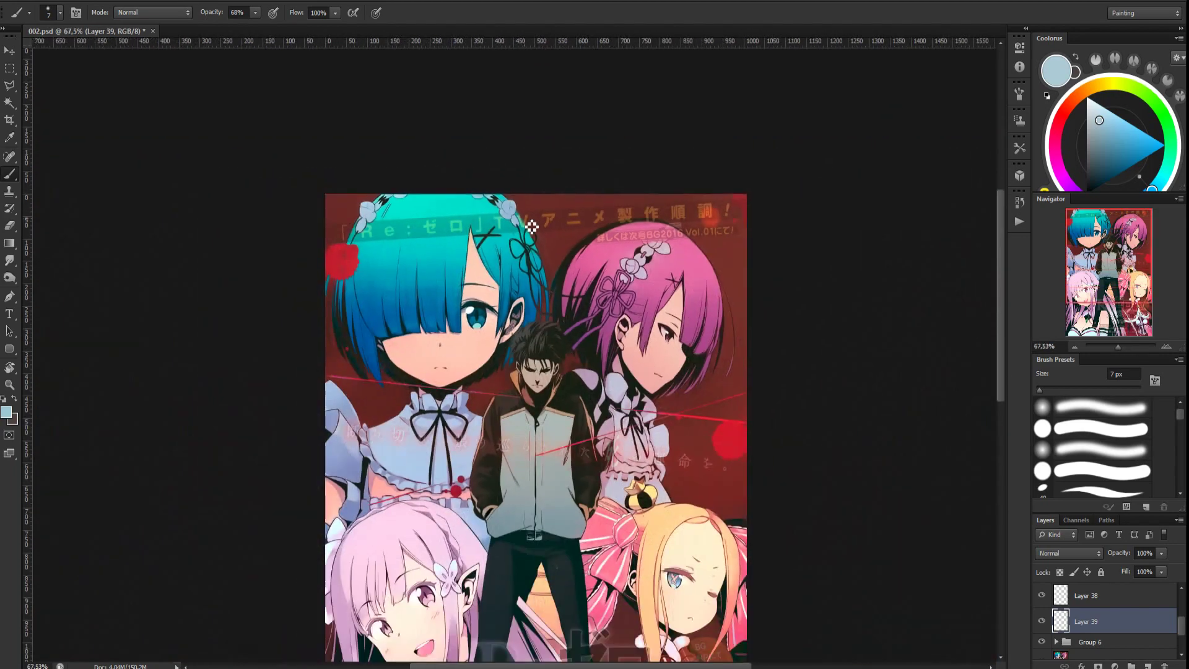
{"action": "scroll", "coordinate": [1079, 628], "scroll_direction": "up", "scroll_amount": 1}
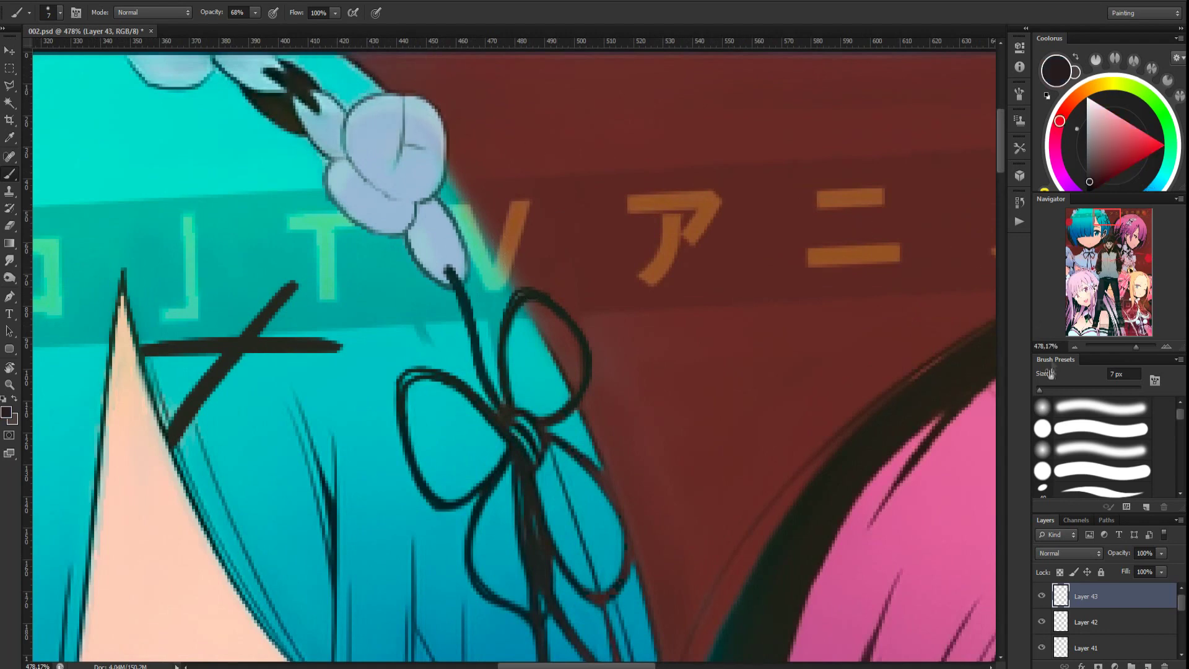
Draw the dark hair outline from the right-hand flower ornament to the bow on Layer 43, using a 1 px brush at 68% opacity
{"action": "left_click", "coordinate": [1020, 95]}
{"action": "left_click", "coordinate": [1020, 95]}
{"action": "key", "text": "r"}
{"action": "mouse_move", "coordinate": [579, 336]}
{"action": "left_mouse_down"}
{"action": "mouse_move", "coordinate": [539, 292]}
{"action": "mouse_move", "coordinate": [451, 365]}
{"action": "mouse_move", "coordinate": [493, 406]}
{"action": "left_mouse_up"}
{"action": "key", "text": "b"}
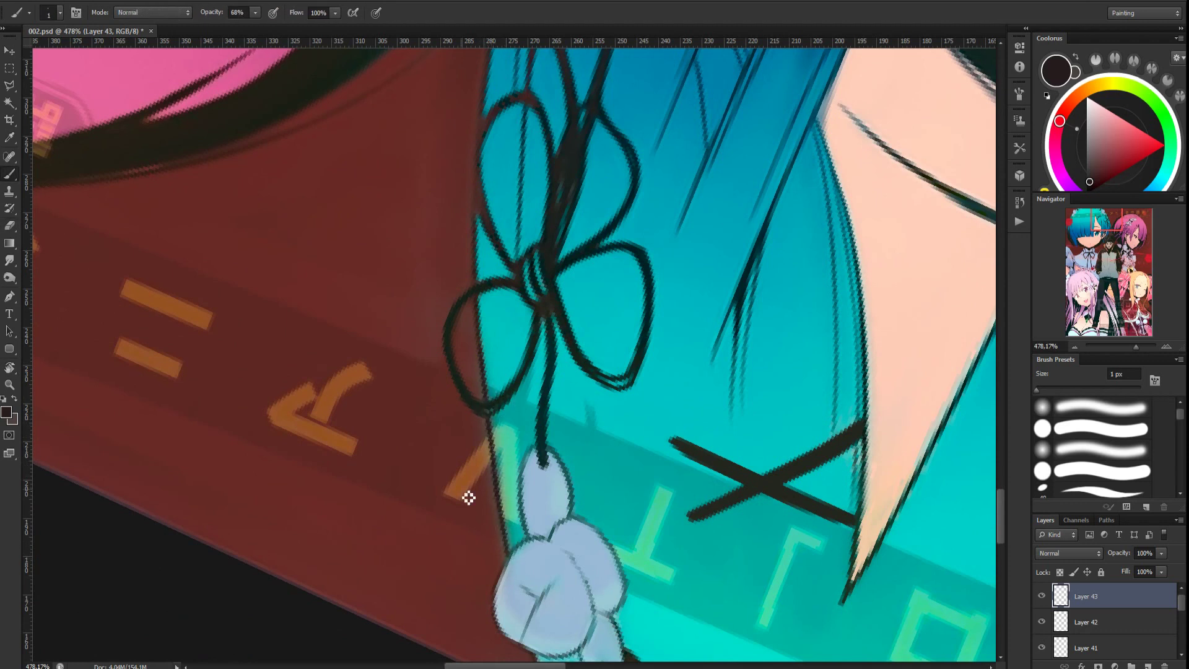
Group the new ornament and outline layers, reset the canvas rotation, and set Group 6 to 100% opacity
{"action": "scroll", "coordinate": [1106, 618], "scroll_direction": "down", "scroll_amount": 5}
{"action": "left_click", "coordinate": [1106, 618], "text": "shift"}
{"action": "key", "text": "ctrl+g"}
{"action": "key", "text": "r"}
{"action": "key", "text": "Escape"}
{"action": "left_click", "coordinate": [1118, 631]}
{"action": "left_click", "coordinate": [1119, 607]}
{"action": "left_click_drag", "start_coordinate": [1122, 556], "coordinate": [1149, 556]}
{"action": "scroll", "coordinate": [533, 388], "scroll_direction": "up", "scroll_amount": 3}
{"action": "scroll", "coordinate": [539, 434], "scroll_direction": "down", "scroll_amount": 4}
{"action": "key", "text": "b"}
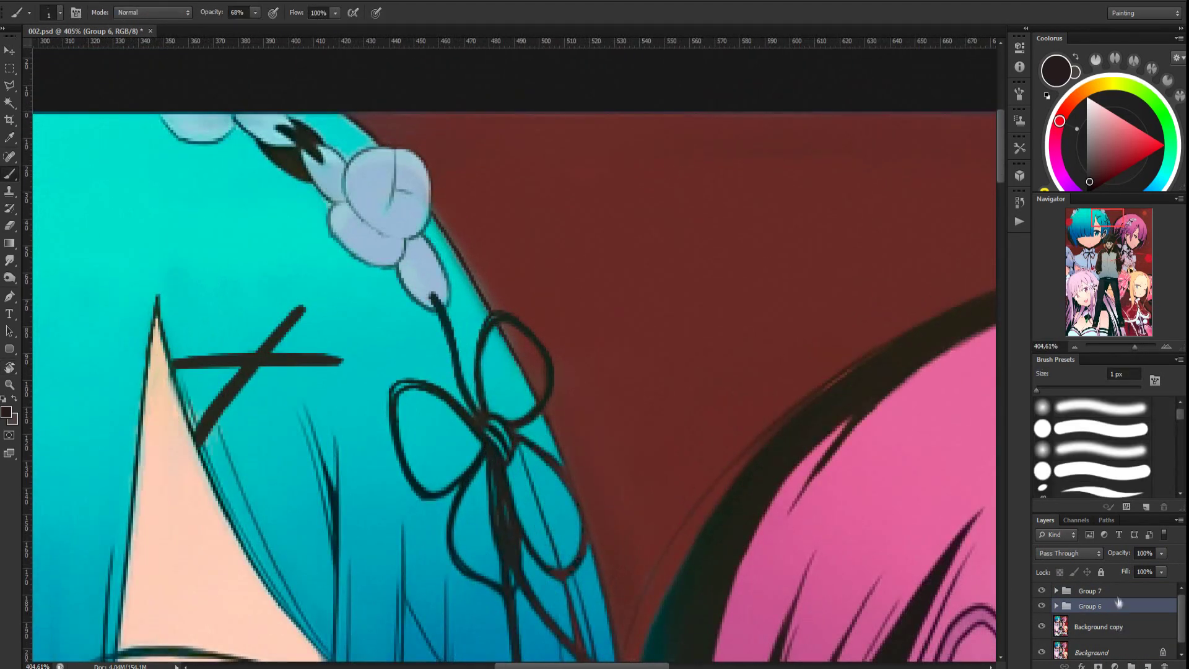
Touch up the hair edges beside the ornaments on a new top layer, using a 1 px brush at 68% opacity in sampled maroon and turquoise
{"action": "key", "text": "ctrl+shift+alt+n"}
{"action": "left_click", "coordinate": [444, 220], "text": "alt"}
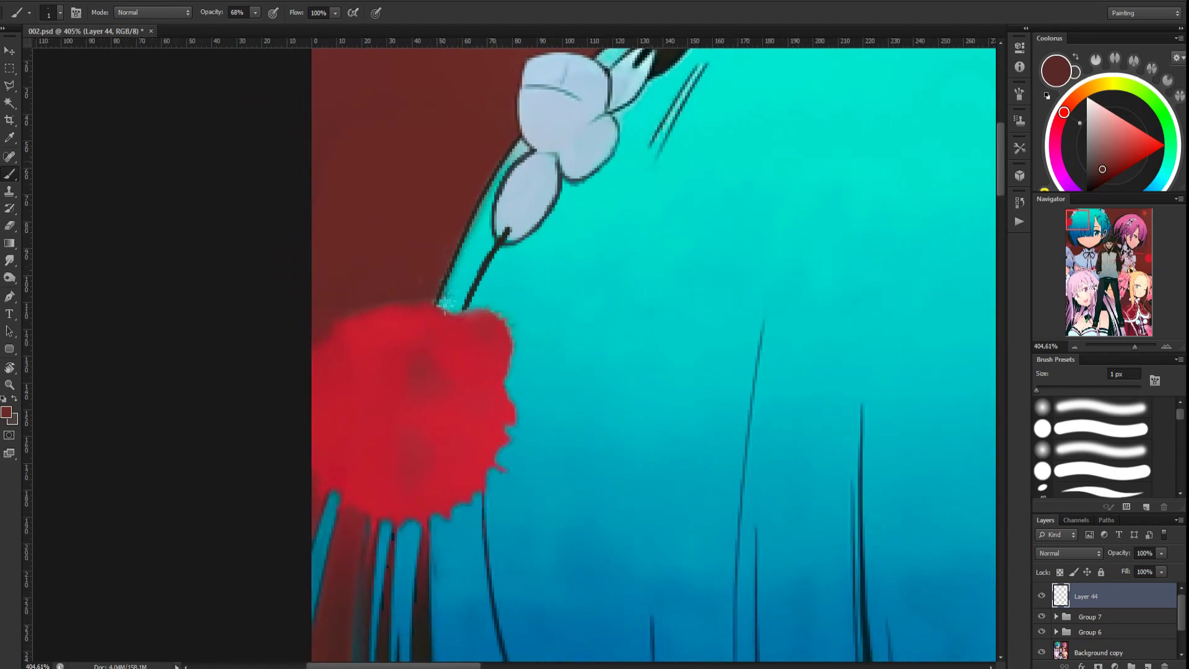
{"action": "left_click", "coordinate": [447, 288], "text": "alt"}
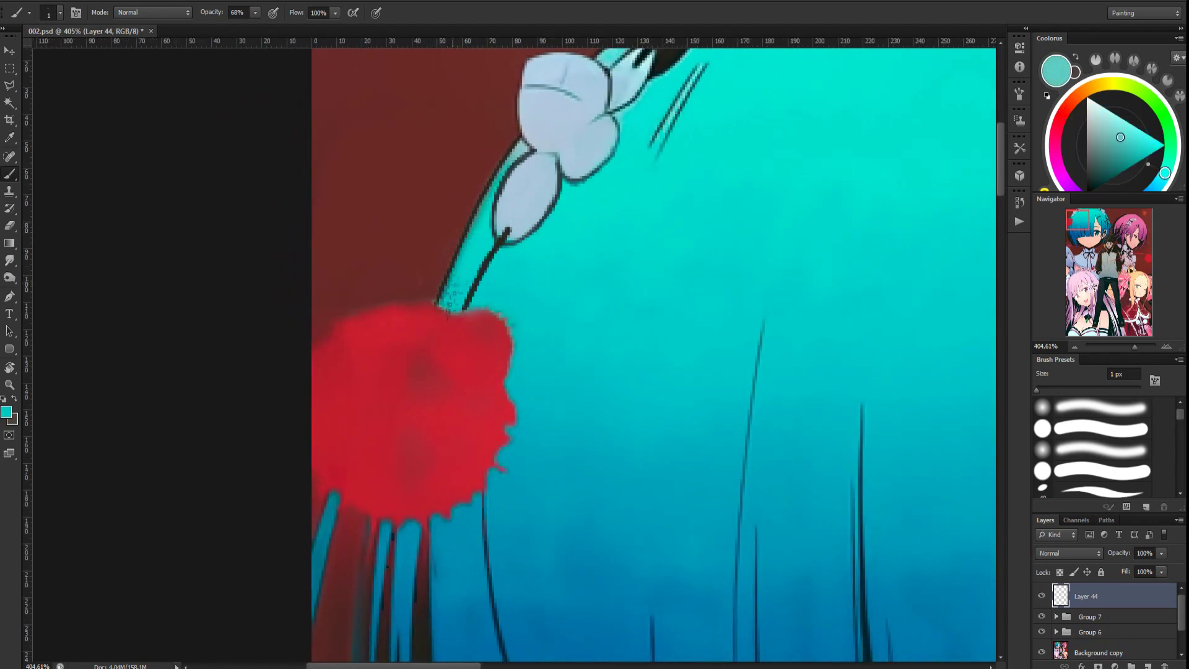
{"action": "scroll", "coordinate": [459, 192], "scroll_direction": "down", "scroll_amount": 12}
{"action": "scroll", "coordinate": [702, 287], "scroll_direction": "up", "scroll_amount": 1}
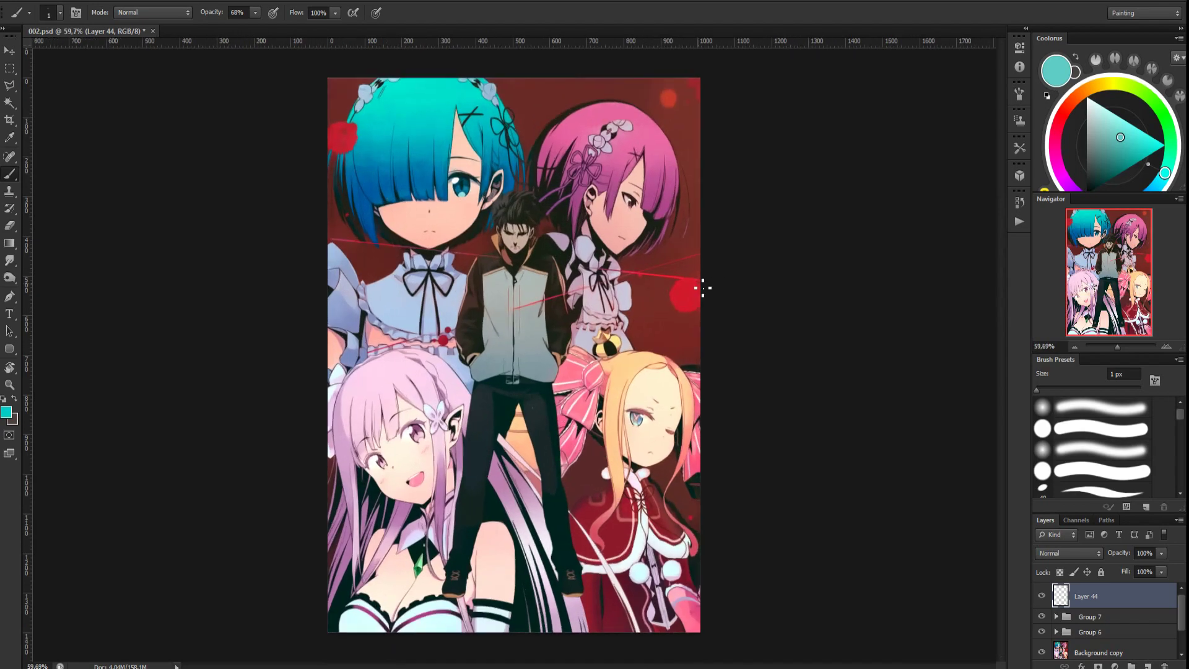
Copy the large red circle from Background copy to a new layer, place it over the blonde girl's lower outfit, and bring the layer to the top
{"action": "scroll", "coordinate": [719, 289], "scroll_direction": "up", "scroll_amount": 9}
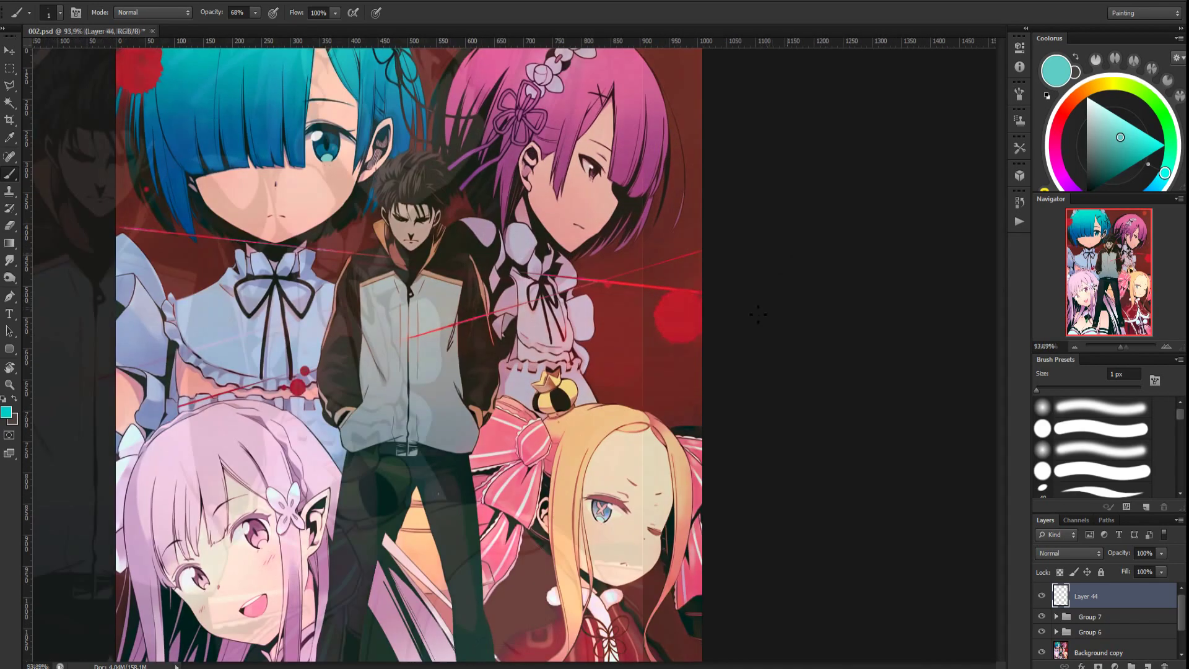
{"action": "key", "text": "w"}
{"action": "left_click", "coordinate": [1098, 652]}
{"action": "left_click", "coordinate": [503, 341]}
{"action": "scroll", "coordinate": [545, 422], "scroll_direction": "down", "scroll_amount": 7}
{"action": "scroll", "coordinate": [598, 535], "scroll_direction": "up", "scroll_amount": 2}
{"action": "scroll", "coordinate": [598, 535], "scroll_direction": "down", "scroll_amount": 2}
{"action": "key", "text": "ctrl+j"}
{"action": "left_click_drag", "start_coordinate": [548, 123], "coordinate": [543, 528]}
{"action": "left_click_drag", "start_coordinate": [1121, 623], "coordinate": [1121, 591]}
Clean up the upper edge of the large red circle over the blonde girl's outfit with a 5 px eraser on Layer 45
{"action": "scroll", "coordinate": [552, 529], "scroll_direction": "up", "scroll_amount": 7}
{"action": "key", "text": "e"}
{"action": "mouse_move", "coordinate": [429, 445]}
{"action": "left_mouse_down"}
{"action": "mouse_move", "coordinate": [459, 445]}
{"action": "mouse_move", "coordinate": [500, 424]}
{"action": "mouse_move", "coordinate": [597, 458]}
{"action": "left_mouse_up"}
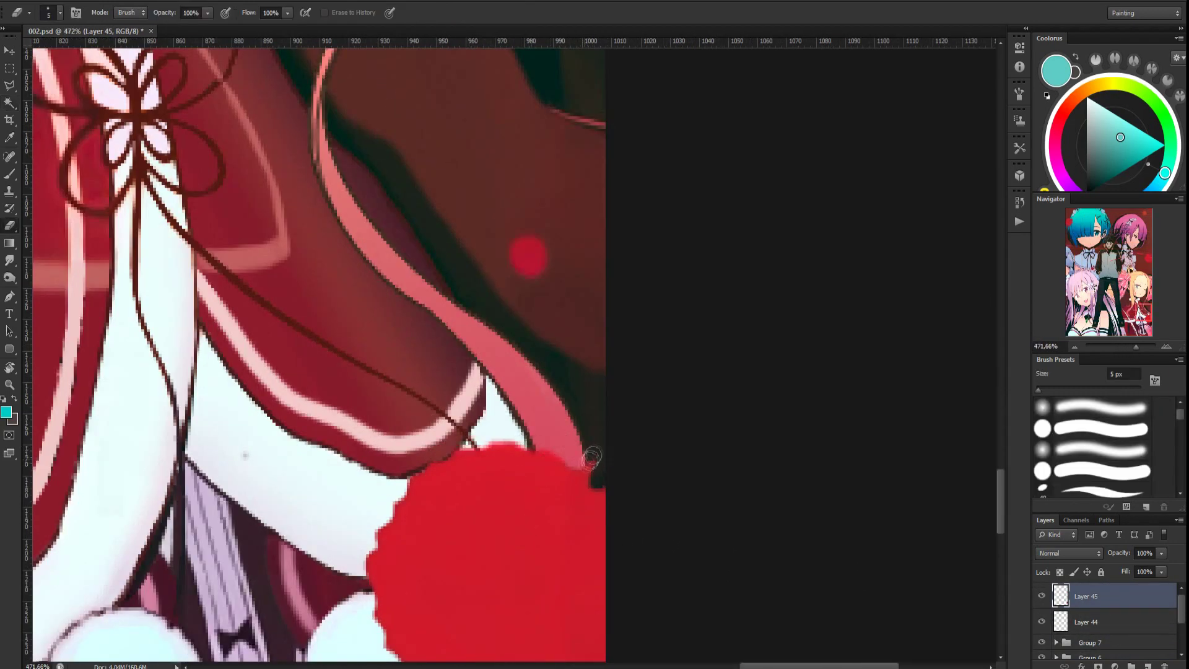
{"action": "scroll", "coordinate": [524, 425], "scroll_direction": "down", "scroll_amount": 6}
{"action": "scroll", "coordinate": [592, 432], "scroll_direction": "down", "scroll_amount": 5}
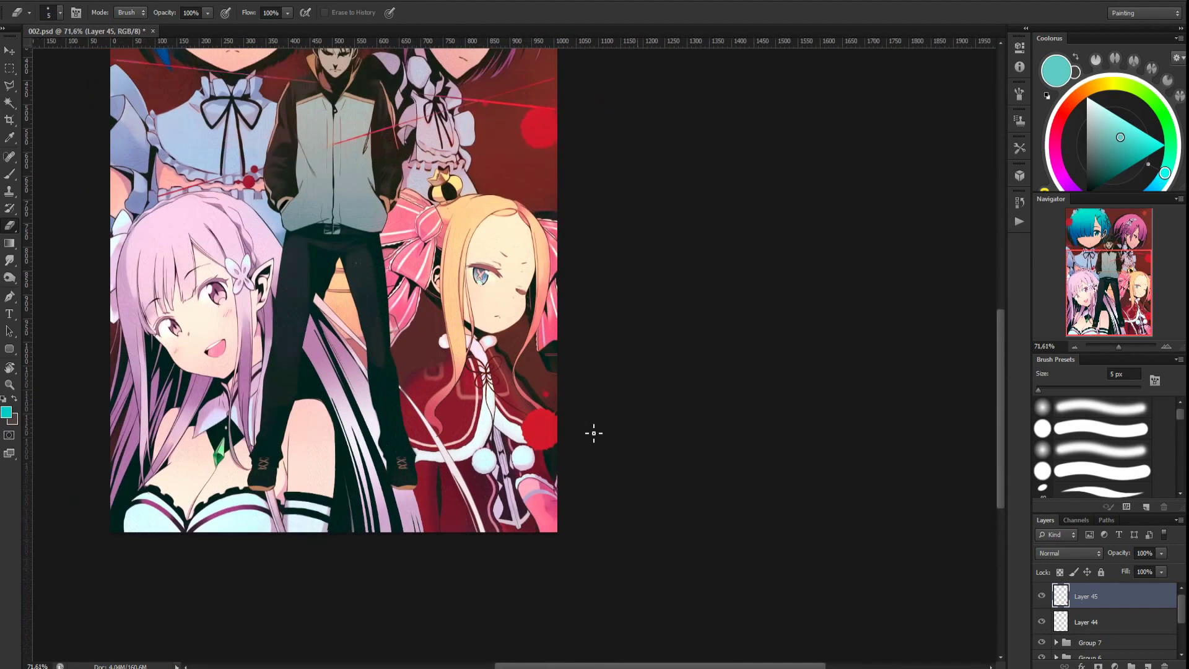
{"action": "scroll", "coordinate": [658, 133], "scroll_direction": "up", "scroll_amount": 3}
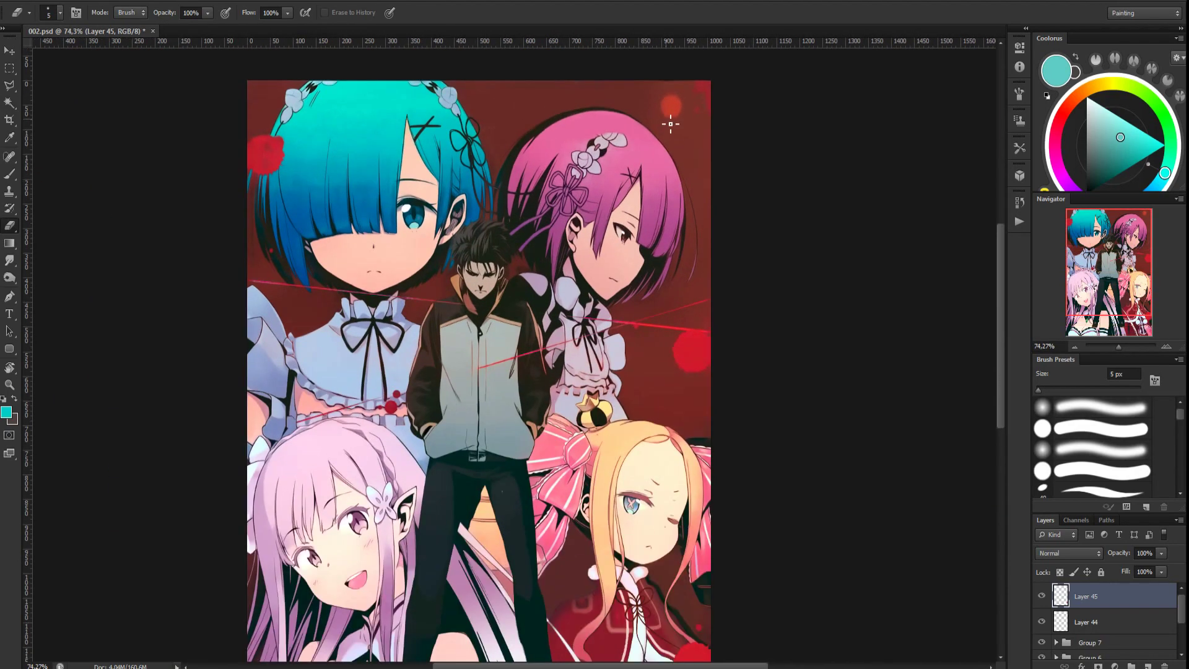
Group Layer 44 and Layer 45 above Group 7 and collapse the new group
{"action": "scroll", "coordinate": [645, 118], "scroll_direction": "up", "scroll_amount": 7}
{"action": "left_click", "coordinate": [1098, 625]}
{"action": "left_click", "coordinate": [1100, 601], "text": "shift"}
{"action": "key", "text": "ctrl+g"}
{"action": "left_click", "coordinate": [1091, 619]}
{"action": "left_click_drag", "start_coordinate": [1091, 619], "coordinate": [1088, 592]}
{"action": "left_click", "coordinate": [1056, 591]}
Add a new layer on top and lower Background copy's opacity so the original headpiece under the pink-haired girl's banner shows through
{"action": "left_click", "coordinate": [1148, 666]}
{"action": "left_click", "coordinate": [1093, 648]}
{"action": "mouse_move", "coordinate": [1119, 555]}
{"action": "left_mouse_down"}
{"action": "mouse_move", "coordinate": [1128, 555]}
{"action": "mouse_move", "coordinate": [1117, 562]}
{"action": "left_mouse_up"}
{"action": "scroll", "coordinate": [579, 185], "scroll_direction": "up", "scroll_amount": 4}
{"action": "left_click_drag", "start_coordinate": [576, 198], "coordinate": [568, 413]}
Outline the covered flowers and petals of the pink-haired girl's headpiece on Layer 46, using a 1 px brush at 68% opacity in sampled dark tones
{"action": "key", "text": "b"}
{"action": "left_click", "coordinate": [1087, 604]}
{"action": "key", "text": "d"}
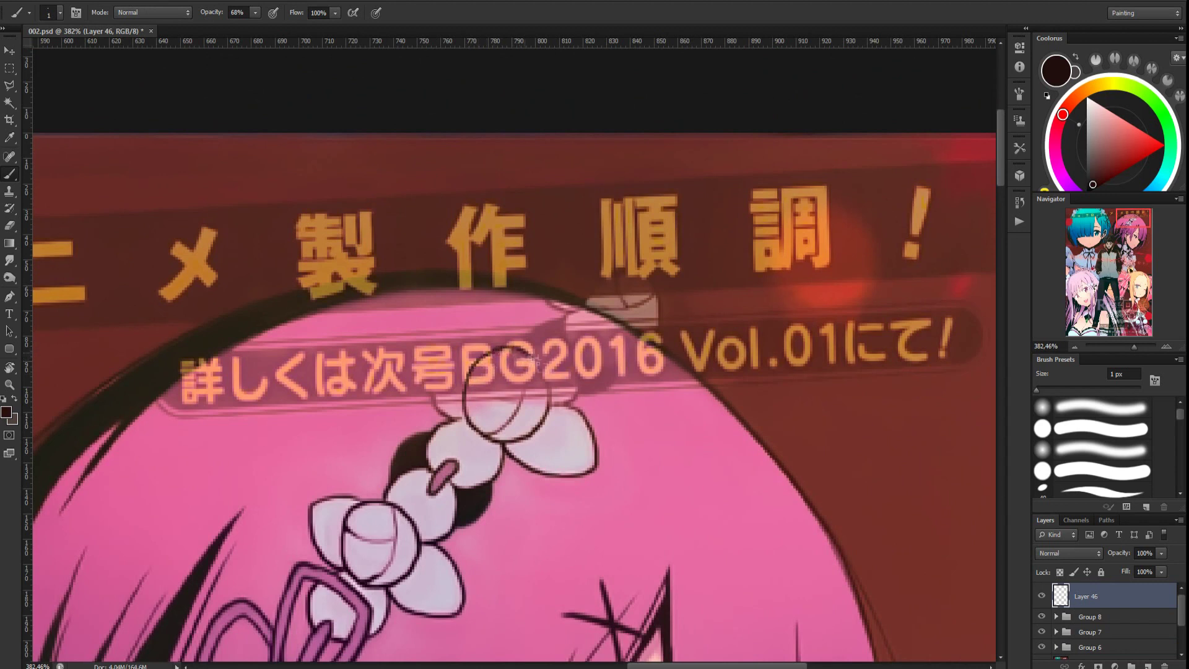
{"action": "left_click", "coordinate": [520, 416], "text": "alt"}
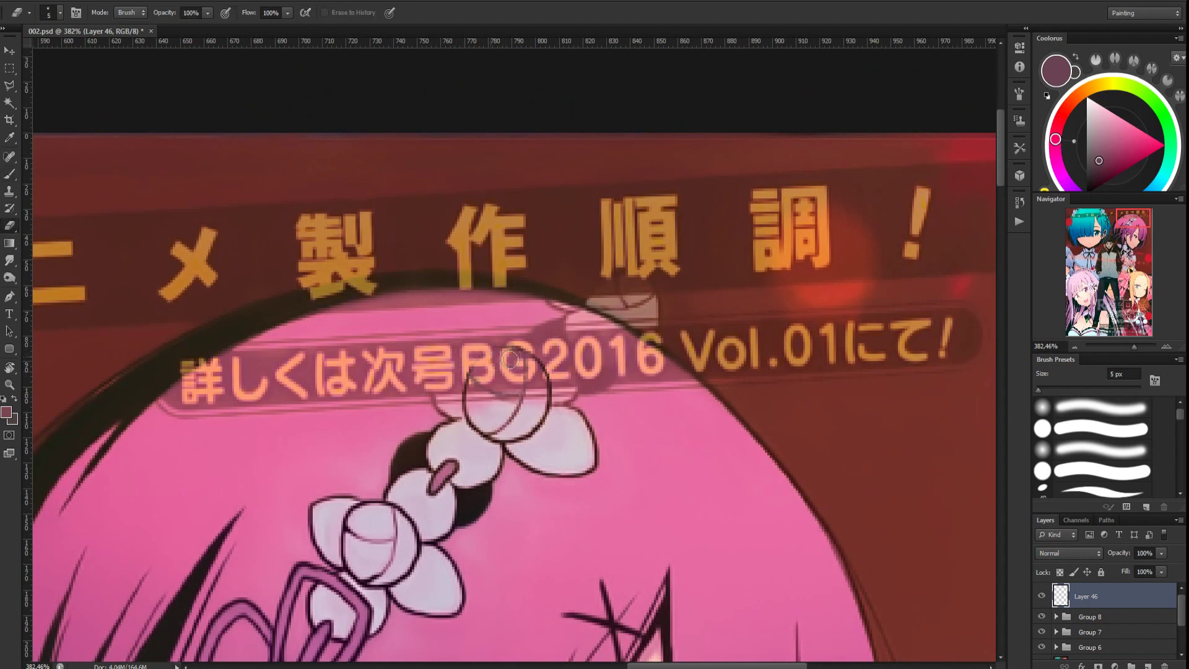
{"action": "left_click", "coordinate": [501, 426], "text": "alt"}
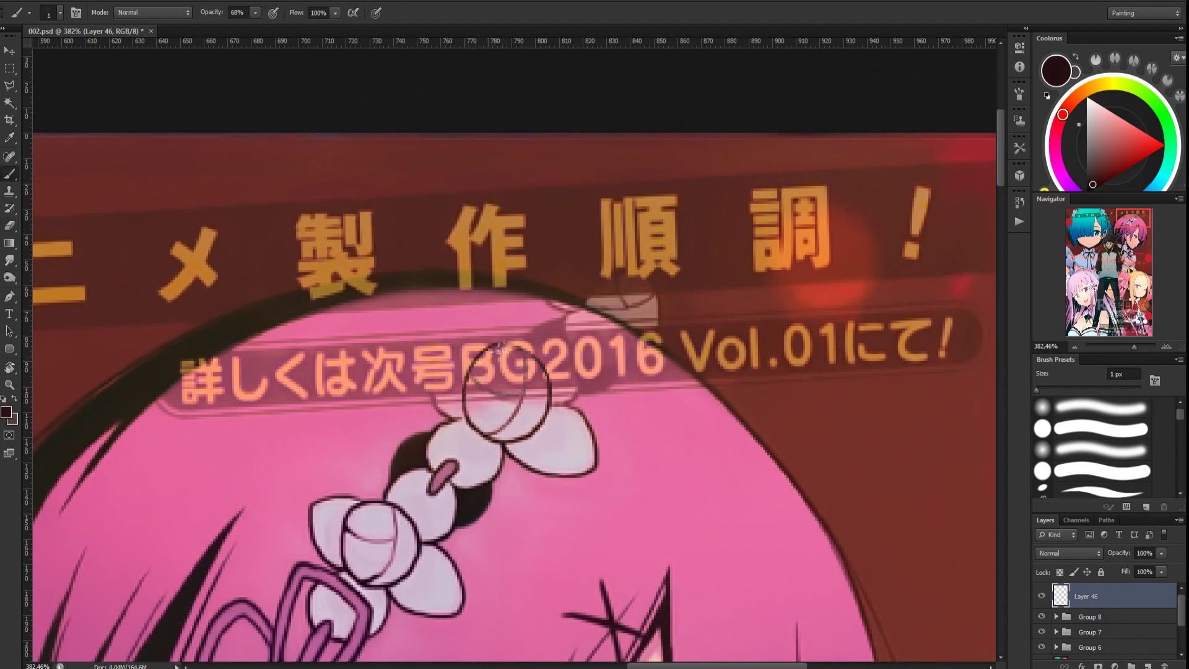
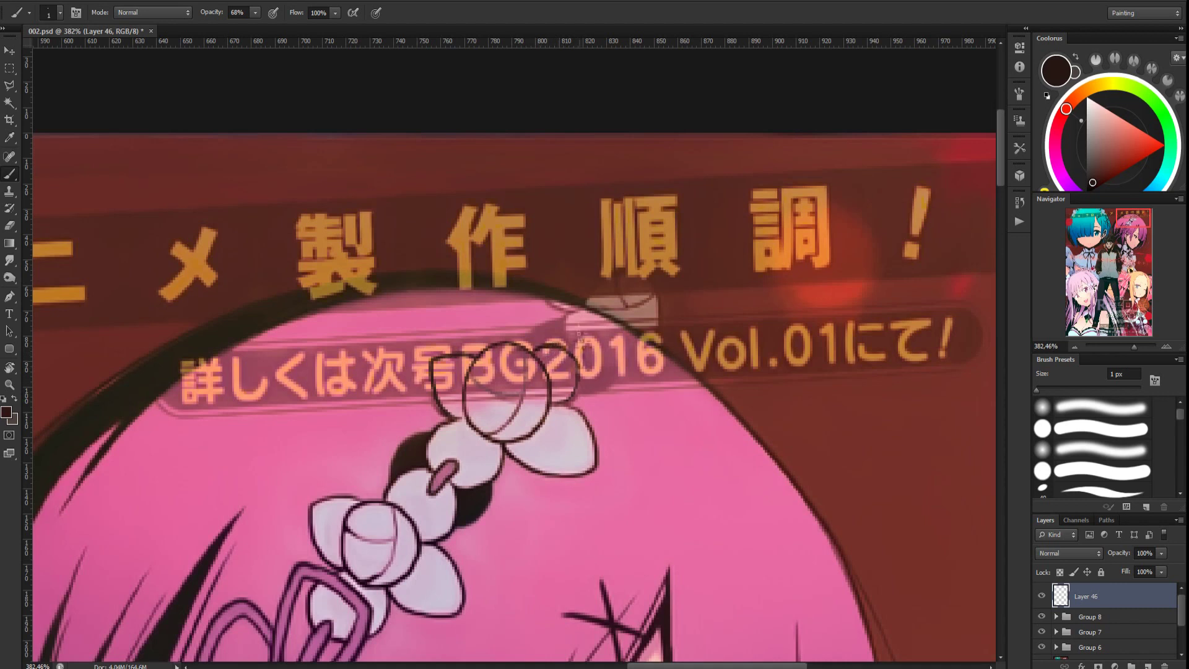
{"action": "mouse_move", "coordinate": [583, 314]}
{"action": "left_mouse_down"}
{"action": "mouse_move", "coordinate": [579, 355]}
{"action": "mouse_move", "coordinate": [623, 358]}
{"action": "left_mouse_up"}
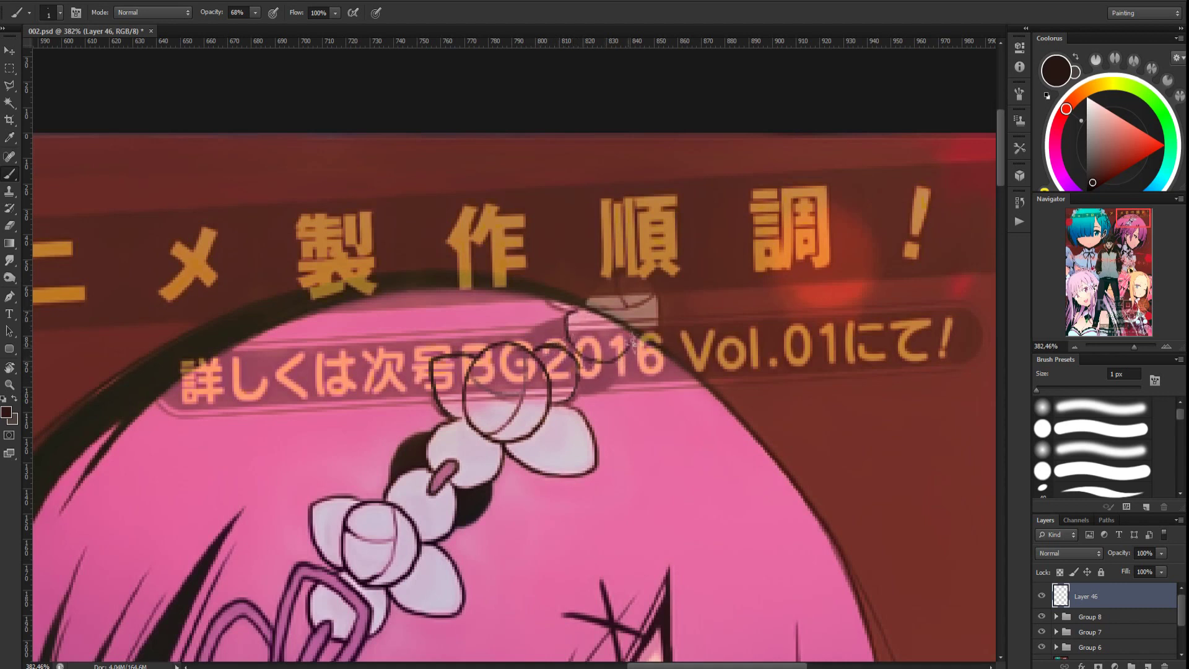
{"action": "left_click_drag", "start_coordinate": [589, 308], "coordinate": [630, 338]}
{"action": "left_click", "coordinate": [525, 401], "text": "alt"}
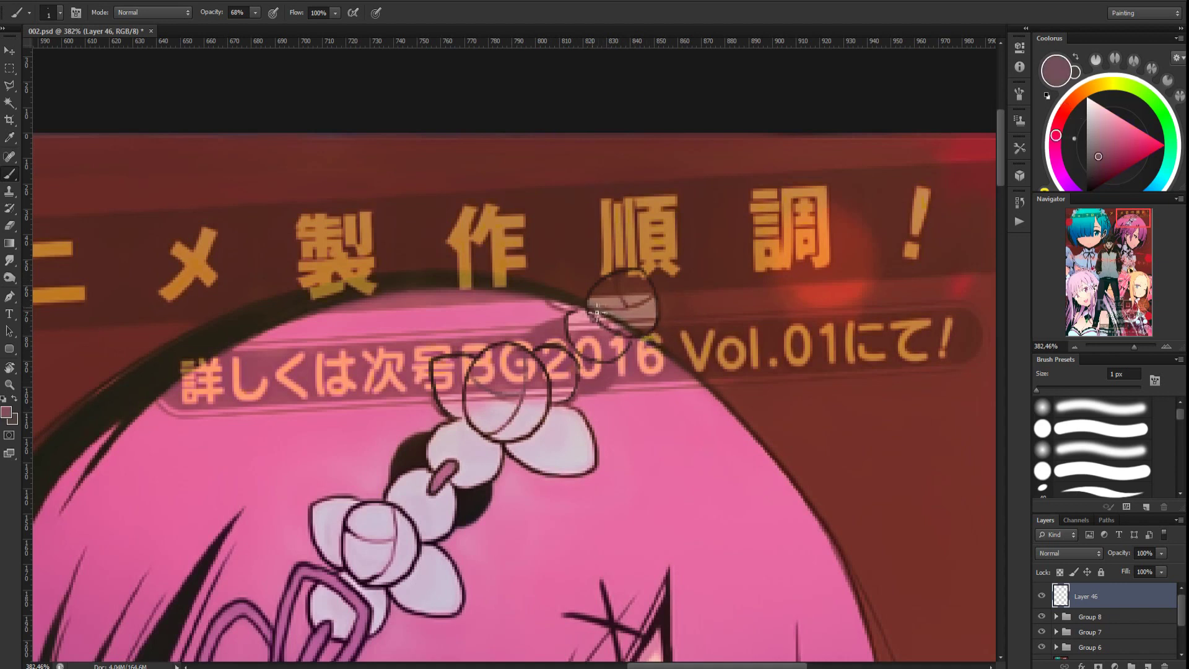
{"action": "left_click", "coordinate": [549, 396], "text": "alt"}
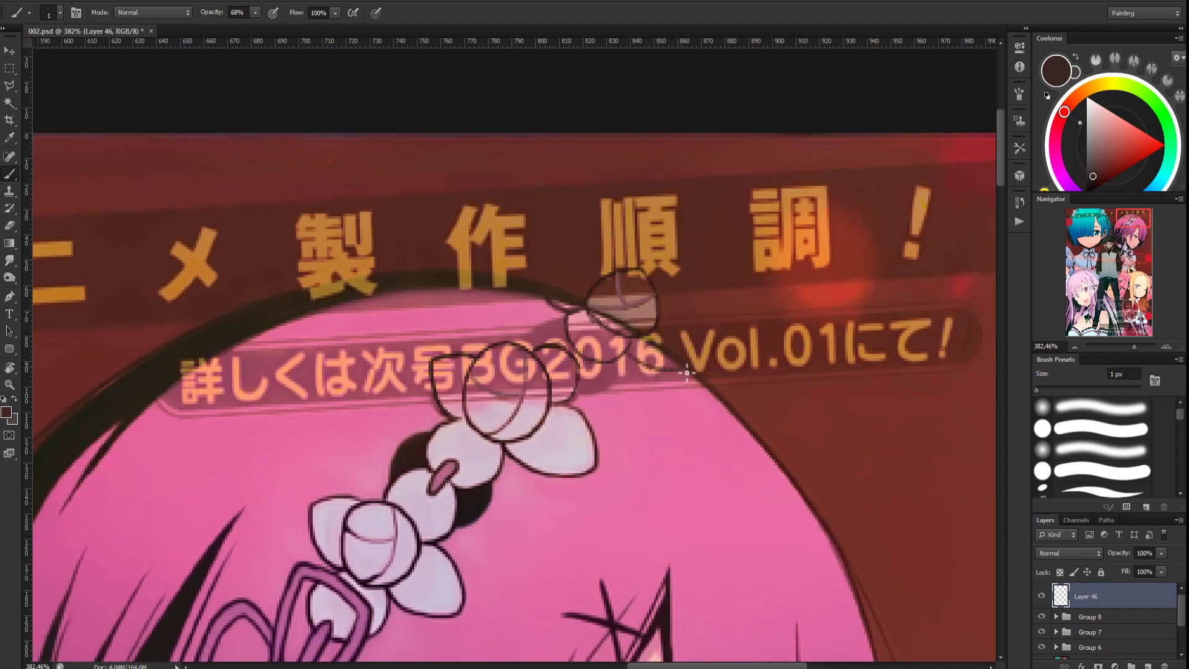
{"action": "left_click", "coordinate": [544, 289], "text": "alt"}
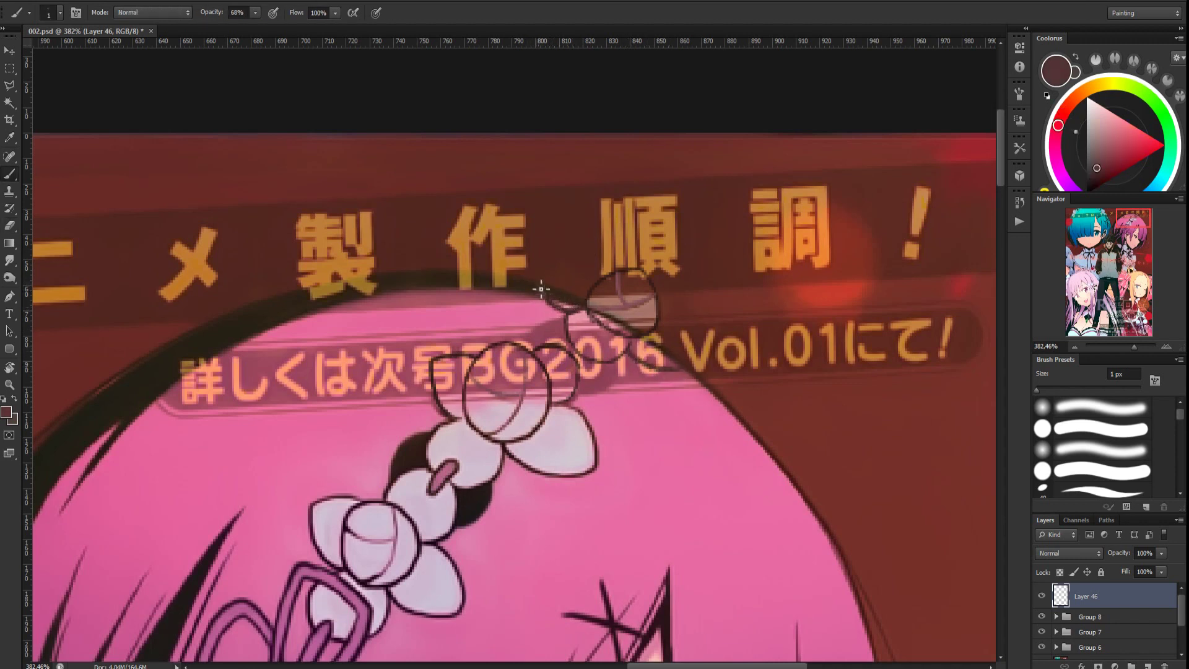
{"action": "left_click", "coordinate": [475, 500], "text": "alt"}
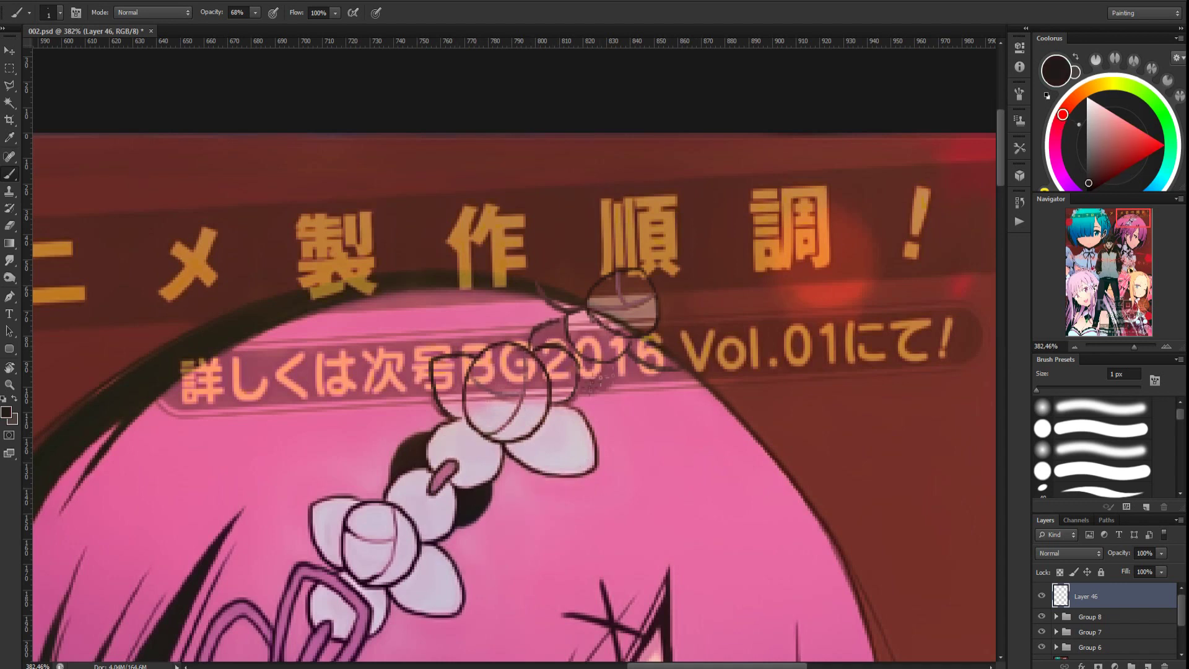
Fill the dark gaps beside the headpiece's upper beads and paint the mauve link between them, using a 1 px brush at 100% opacity
{"action": "key", "text": "0"}
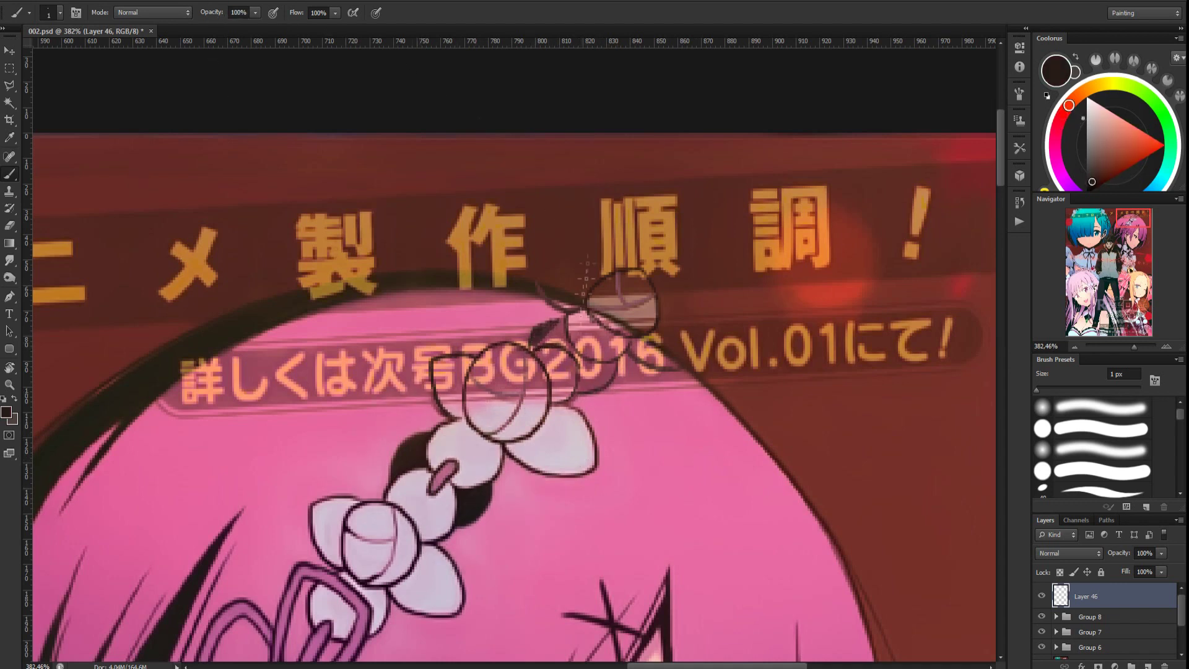
{"action": "left_click_drag", "start_coordinate": [564, 325], "coordinate": [536, 343]}
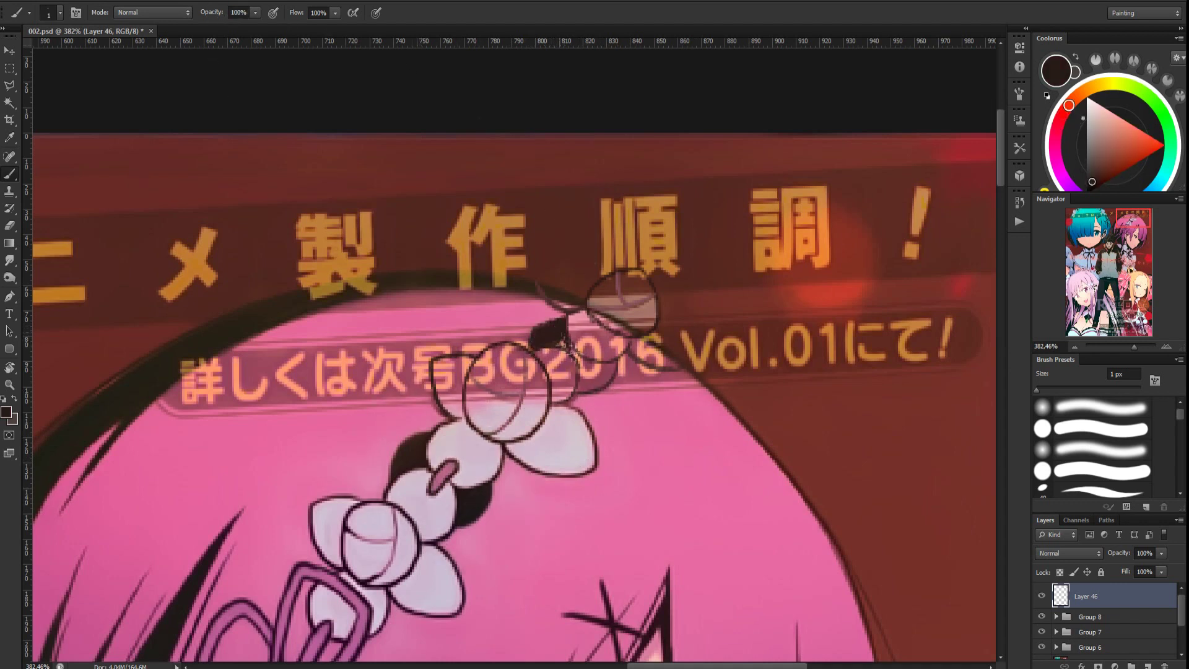
{"action": "mouse_move", "coordinate": [585, 373]}
{"action": "left_mouse_down"}
{"action": "mouse_move", "coordinate": [613, 381]}
{"action": "mouse_move", "coordinate": [592, 394]}
{"action": "left_mouse_up"}
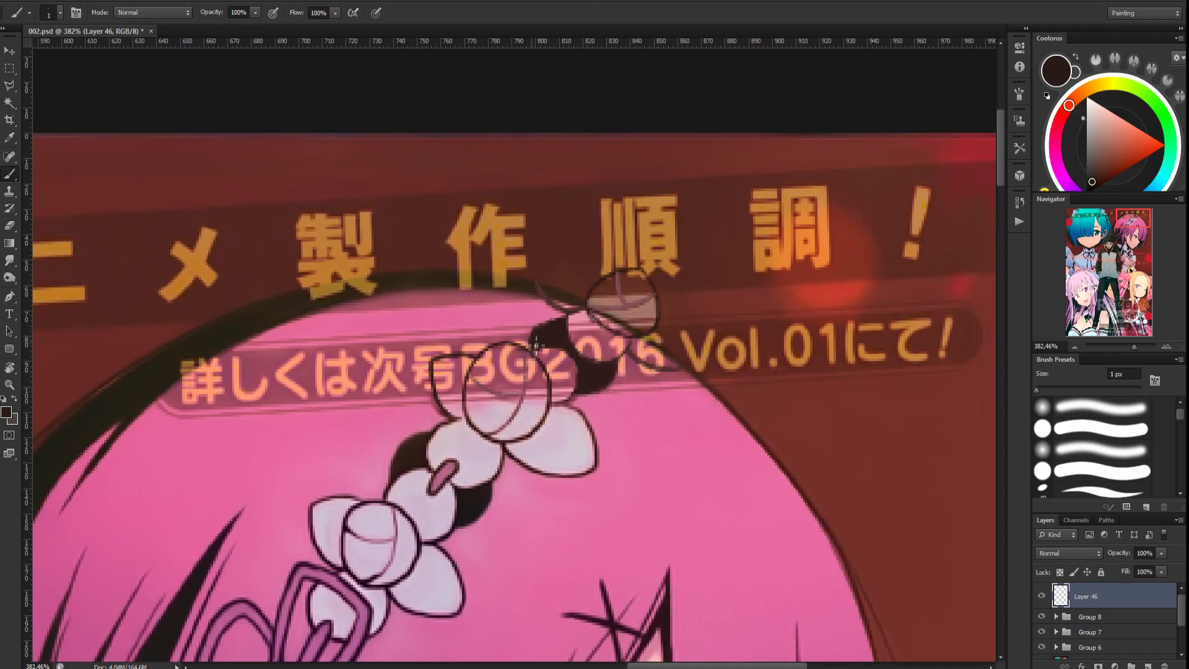
{"action": "left_click", "coordinate": [568, 350], "text": "alt"}
{"action": "left_click", "coordinate": [442, 473], "text": "alt"}
{"action": "left_click_drag", "start_coordinate": [587, 340], "coordinate": [561, 359]}
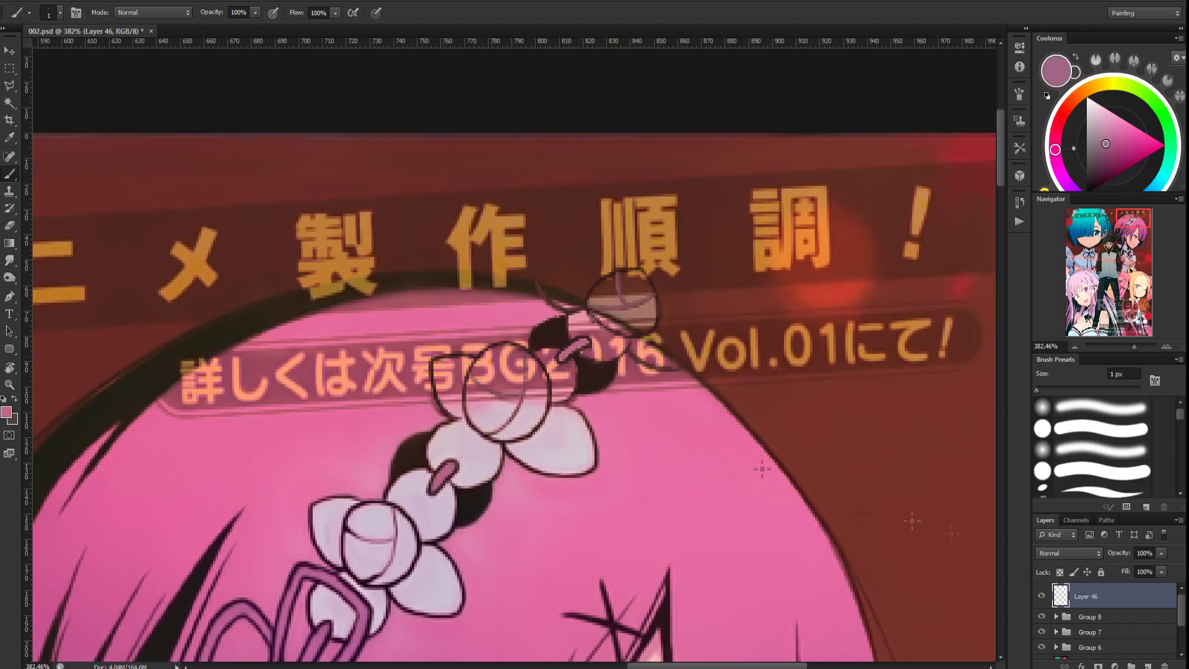
Restore Background copy to 100% opacity and add a new layer directly beneath Layer 46
{"action": "left_click", "coordinate": [1101, 648]}
{"action": "left_click_drag", "start_coordinate": [1120, 553], "coordinate": [1164, 553]}
{"action": "left_click", "coordinate": [1090, 617]}
{"action": "left_click", "coordinate": [1148, 666]}
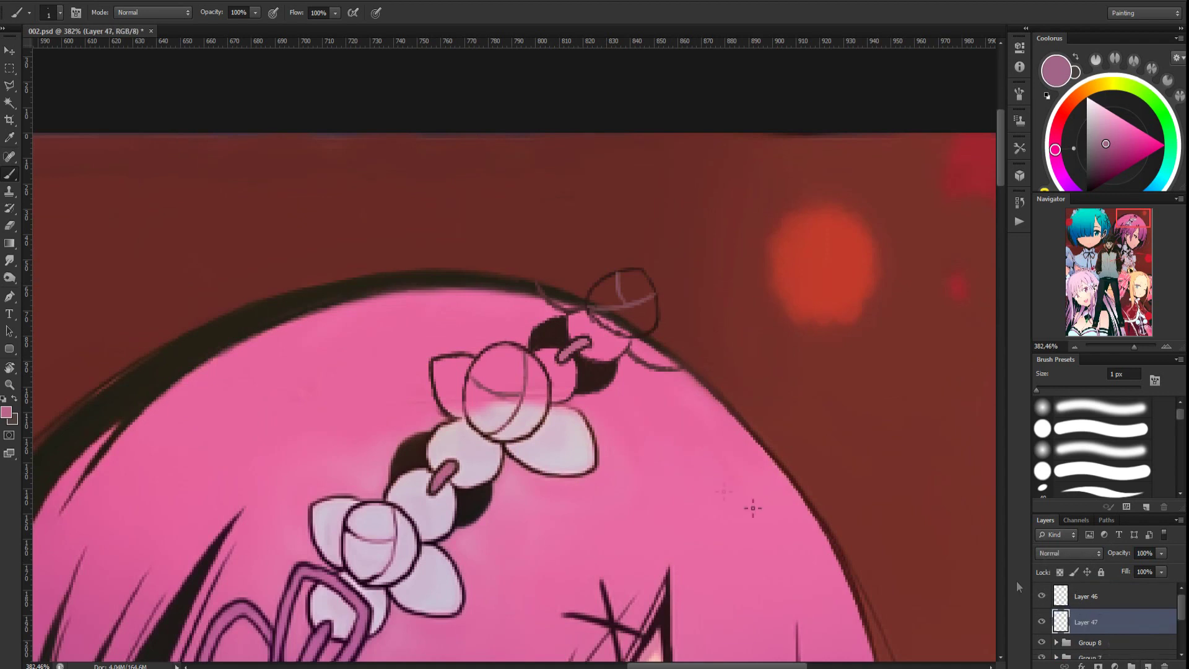
Fill the outlined headpiece flowers and petals with sampled pale lavender on Layer 47, using a 9 px brush
{"action": "left_click", "coordinate": [572, 439], "text": "alt"}
{"action": "key", "text": "]"}
{"action": "key", "text": "]"}
{"action": "key", "text": "]"}
{"action": "key", "text": "]"}
{"action": "key", "text": "]"}
{"action": "key", "text": "]"}
{"action": "key", "text": "]"}
{"action": "key", "text": "]"}
{"action": "mouse_move", "coordinate": [532, 373]}
{"action": "left_mouse_down"}
{"action": "mouse_move", "coordinate": [535, 400]}
{"action": "mouse_move", "coordinate": [538, 384]}
{"action": "left_mouse_up"}
{"action": "left_click_drag", "start_coordinate": [543, 355], "coordinate": [571, 415]}
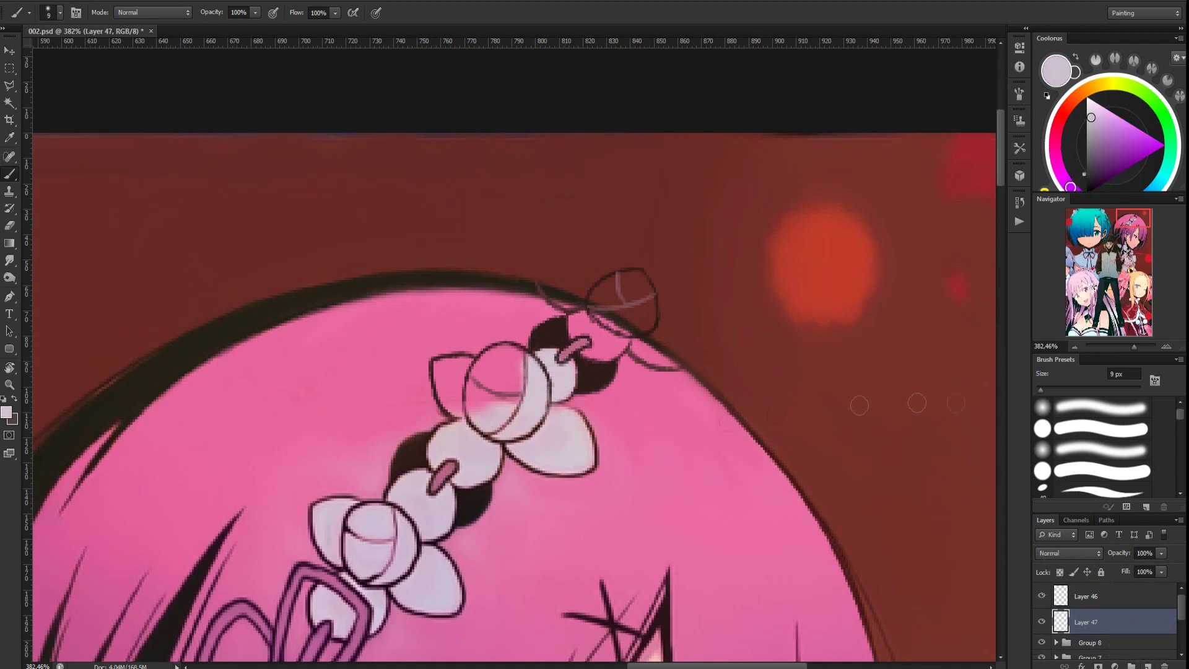
{"action": "left_click_drag", "start_coordinate": [1037, 391], "coordinate": [1041, 391]}
{"action": "mouse_move", "coordinate": [514, 403]}
{"action": "left_mouse_down"}
{"action": "mouse_move", "coordinate": [517, 366]}
{"action": "mouse_move", "coordinate": [480, 379]}
{"action": "mouse_move", "coordinate": [491, 406]}
{"action": "mouse_move", "coordinate": [445, 379]}
{"action": "mouse_move", "coordinate": [471, 372]}
{"action": "mouse_move", "coordinate": [469, 403]}
{"action": "left_mouse_up"}
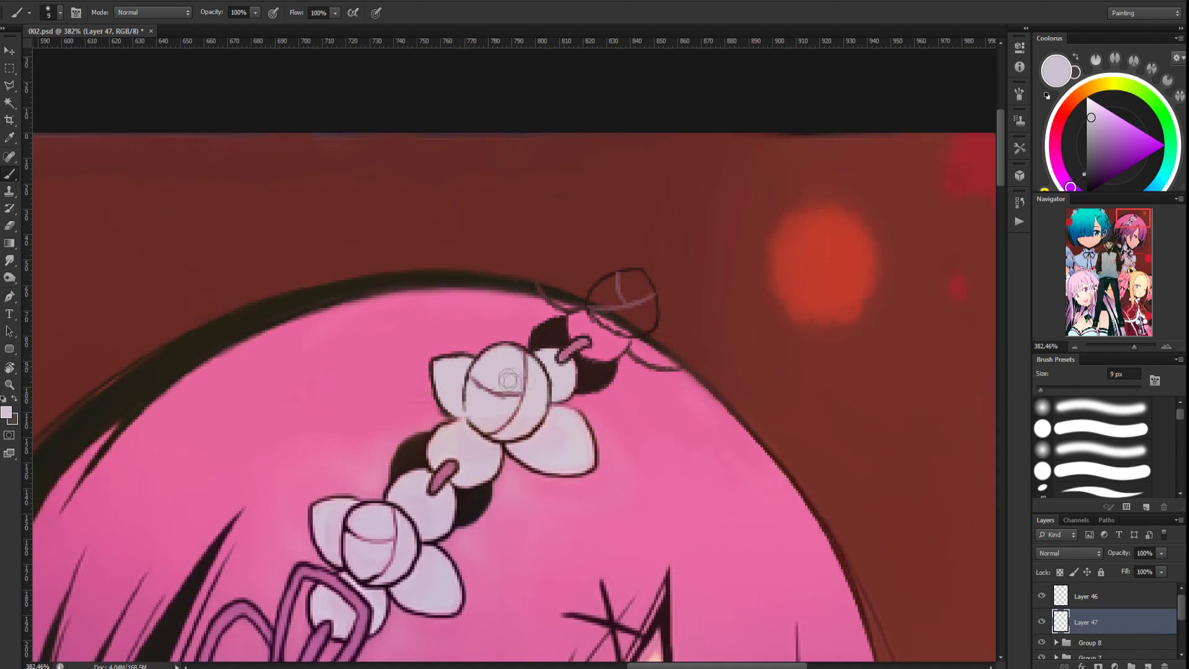
{"action": "mouse_move", "coordinate": [592, 332]}
{"action": "left_mouse_down"}
{"action": "mouse_move", "coordinate": [616, 284]}
{"action": "mouse_move", "coordinate": [637, 281]}
{"action": "mouse_move", "coordinate": [634, 320]}
{"action": "mouse_move", "coordinate": [593, 346]}
{"action": "mouse_move", "coordinate": [624, 332]}
{"action": "mouse_move", "coordinate": [562, 298]}
{"action": "mouse_move", "coordinate": [608, 350]}
{"action": "mouse_move", "coordinate": [660, 358]}
{"action": "left_mouse_up"}
Erase the lavender overflow around the outermost flower and its side petals with a 5 px eraser
{"action": "key", "text": "e"}
{"action": "mouse_move", "coordinate": [557, 280]}
{"action": "left_mouse_down"}
{"action": "mouse_move", "coordinate": [533, 302]}
{"action": "mouse_move", "coordinate": [566, 287]}
{"action": "left_mouse_up"}
{"action": "left_click_drag", "start_coordinate": [654, 337], "coordinate": [686, 362]}
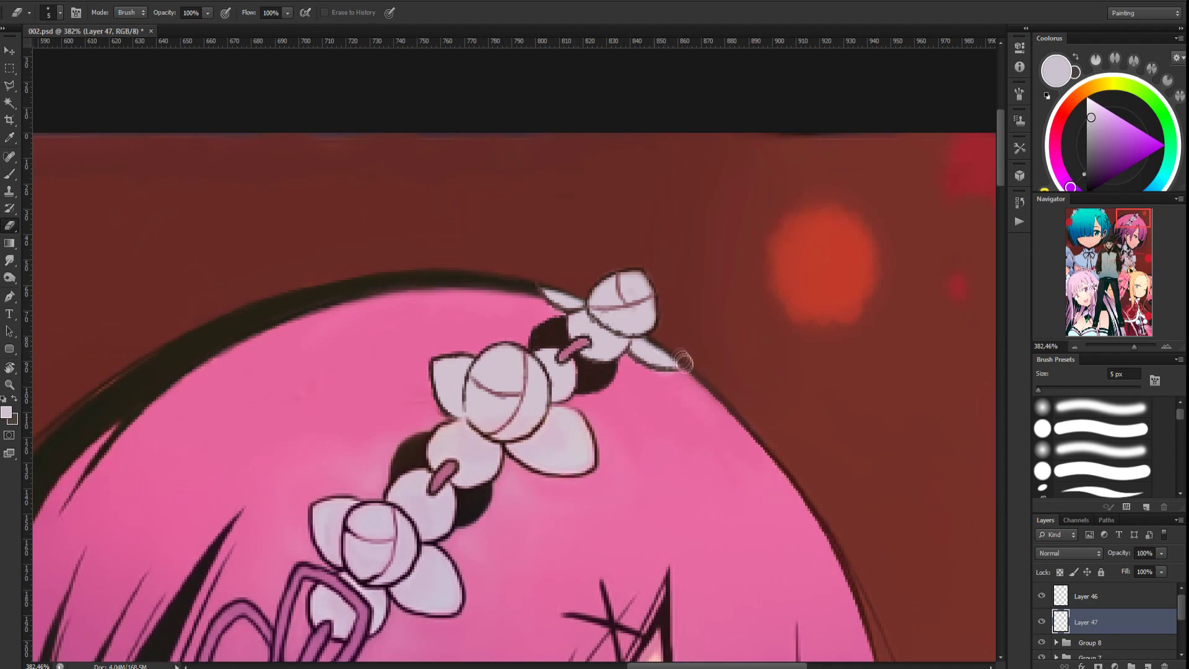
Refine the headpiece flower outlines on Layer 46 with a 1 px brush and eraser, sampling maroon and pink from the artwork
{"action": "key", "text": "b"}
{"action": "left_click", "coordinate": [1086, 598]}
{"action": "left_click", "coordinate": [436, 398], "text": "alt"}
{"action": "key", "text": "bracketleft"}
{"action": "key", "text": "bracketleft"}
{"action": "key", "text": "bracketleft"}
{"action": "key", "text": "bracketleft"}
{"action": "key", "text": "bracketleft"}
{"action": "key", "text": "bracketleft"}
{"action": "key", "text": "bracketleft"}
{"action": "key", "text": "bracketleft"}
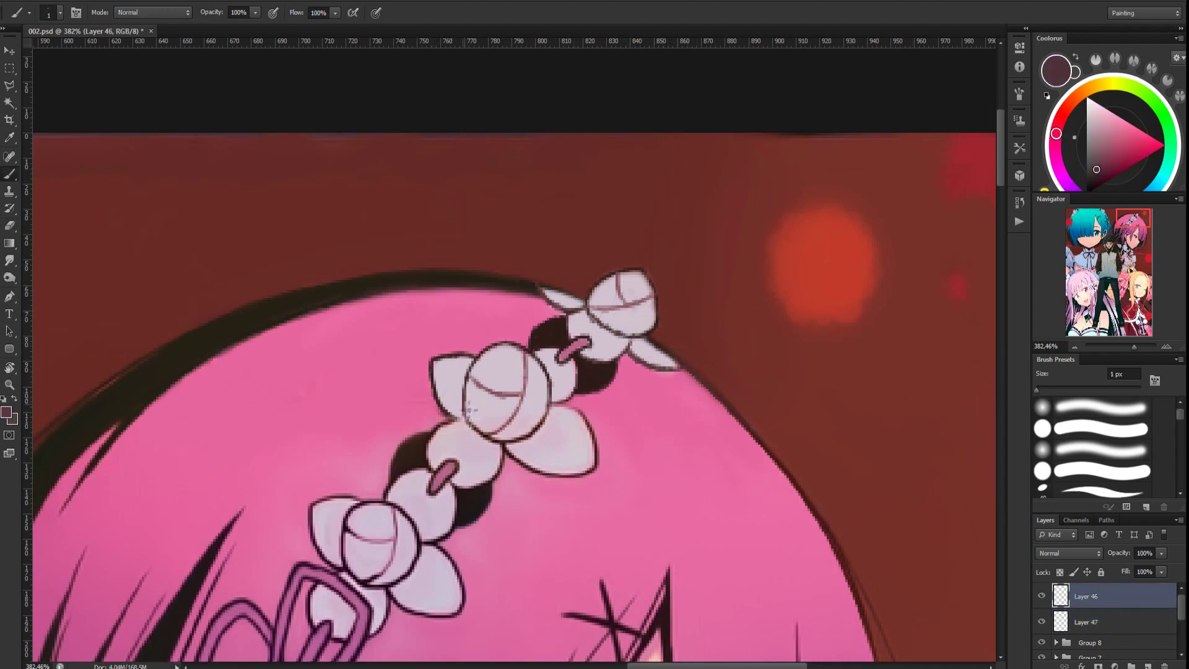
{"action": "key", "text": "e"}
{"action": "left_click_drag", "start_coordinate": [604, 321], "coordinate": [621, 335]}
{"action": "key", "text": "b"}
{"action": "left_click", "coordinate": [510, 440], "text": "alt"}
{"action": "key", "text": "e"}
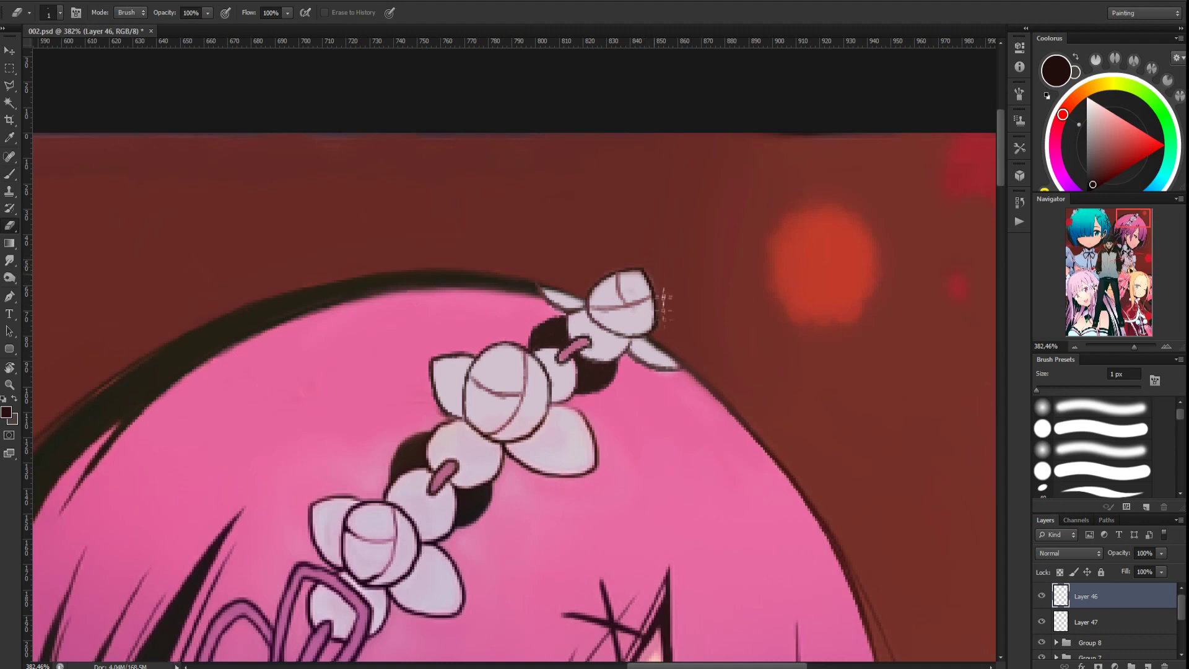
{"action": "left_click", "coordinate": [524, 317], "text": "alt"}
{"action": "key", "text": "Return"}
{"action": "key", "text": "b"}
{"action": "left_click", "coordinate": [546, 308], "text": "alt"}
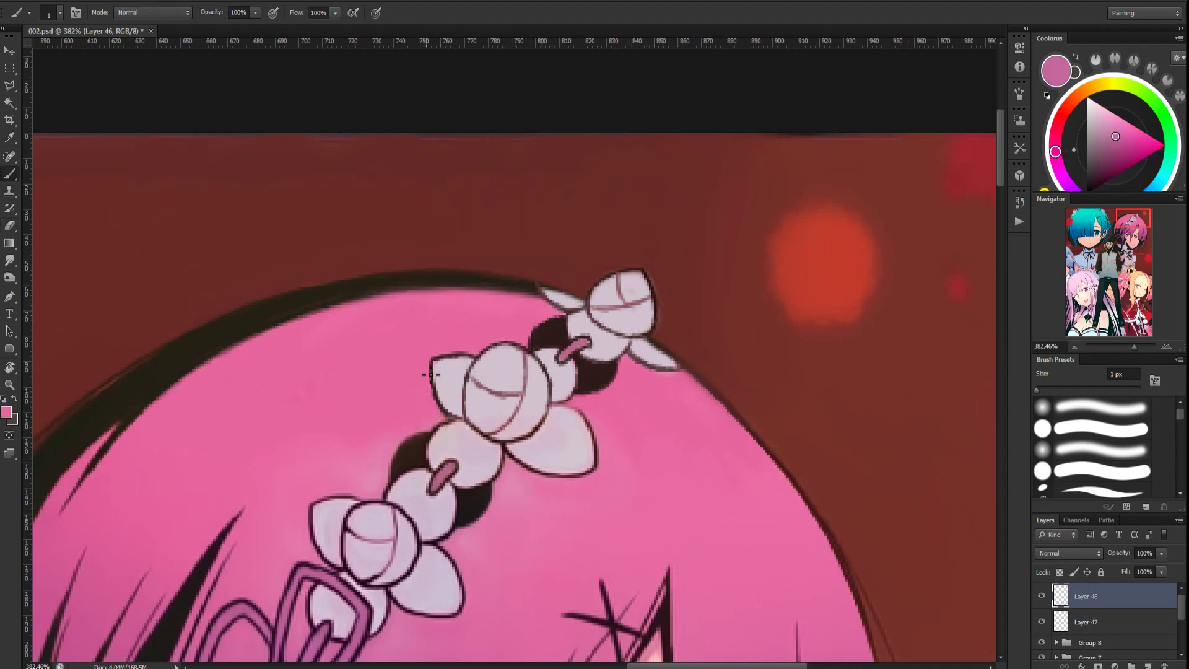
Rotate the canvas and redraw the dark hair outline beside the outermost flower's petals on Layer 46 with a 1 px brush
{"action": "scroll", "coordinate": [462, 426], "scroll_direction": "down", "scroll_amount": 10}
{"action": "scroll", "coordinate": [712, 84], "scroll_direction": "up", "scroll_amount": 10}
{"action": "key", "text": "e"}
{"action": "key", "text": "r"}
{"action": "left_click_drag", "start_coordinate": [467, 270], "coordinate": [579, 269]}
{"action": "left_click_drag", "start_coordinate": [684, 267], "coordinate": [646, 298]}
{"action": "key", "text": "b"}
{"action": "left_click", "coordinate": [626, 162], "text": "alt"}
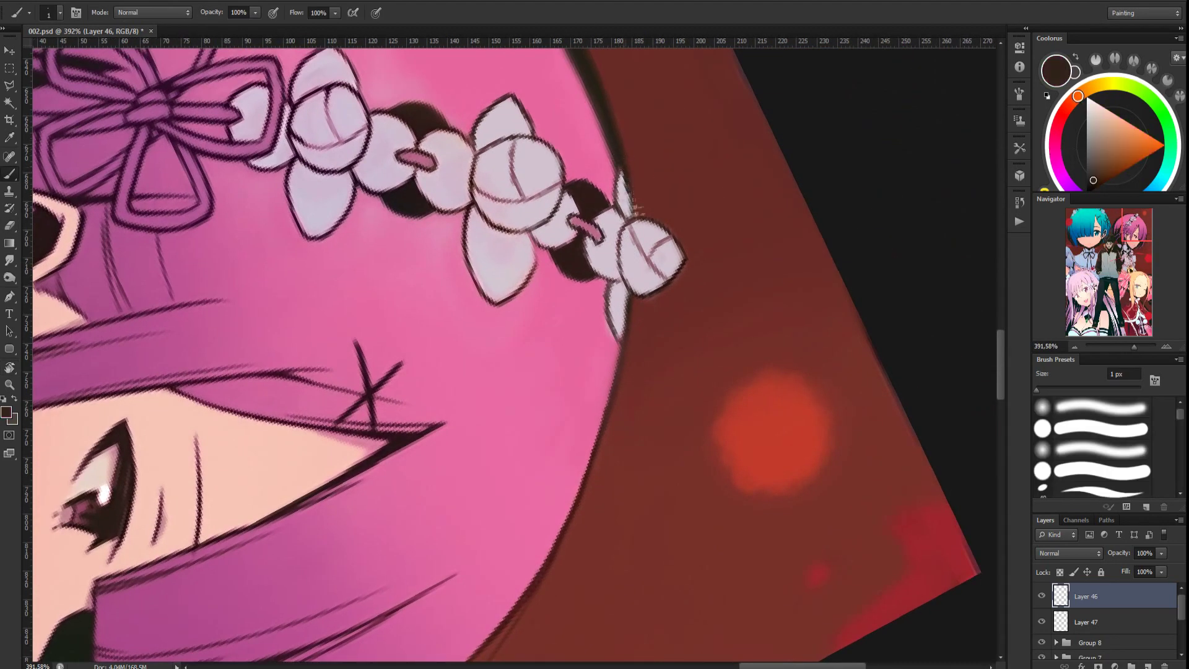
{"action": "left_click_drag", "start_coordinate": [620, 158], "coordinate": [632, 202]}
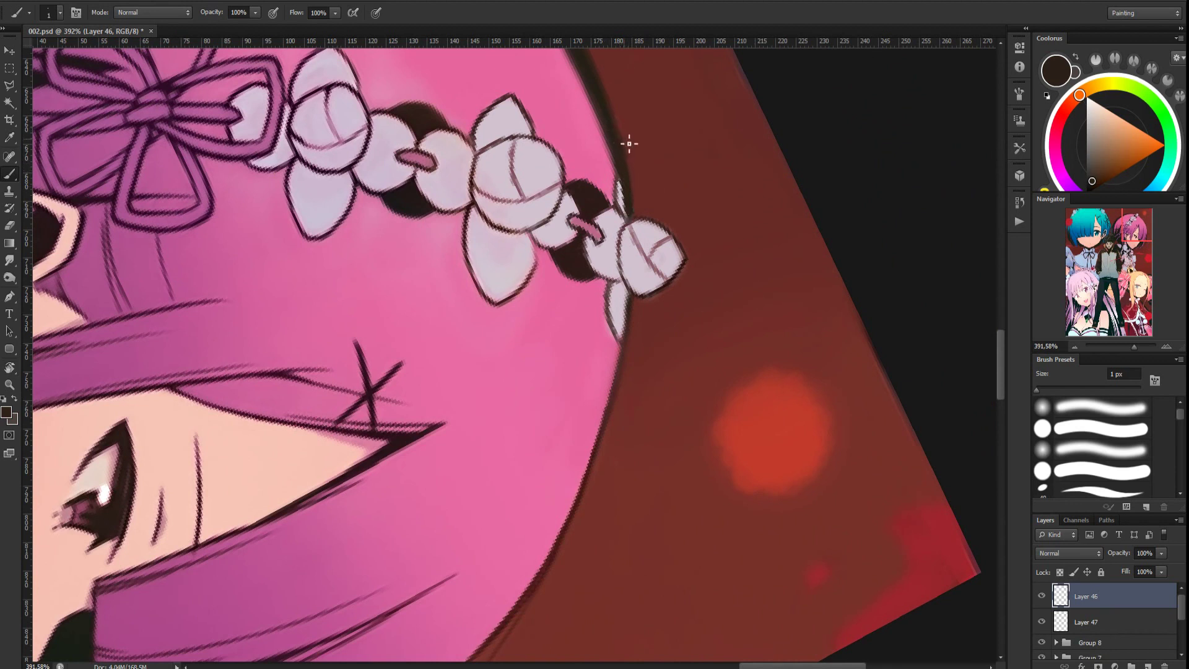
{"action": "left_click", "coordinate": [624, 343], "text": "alt"}
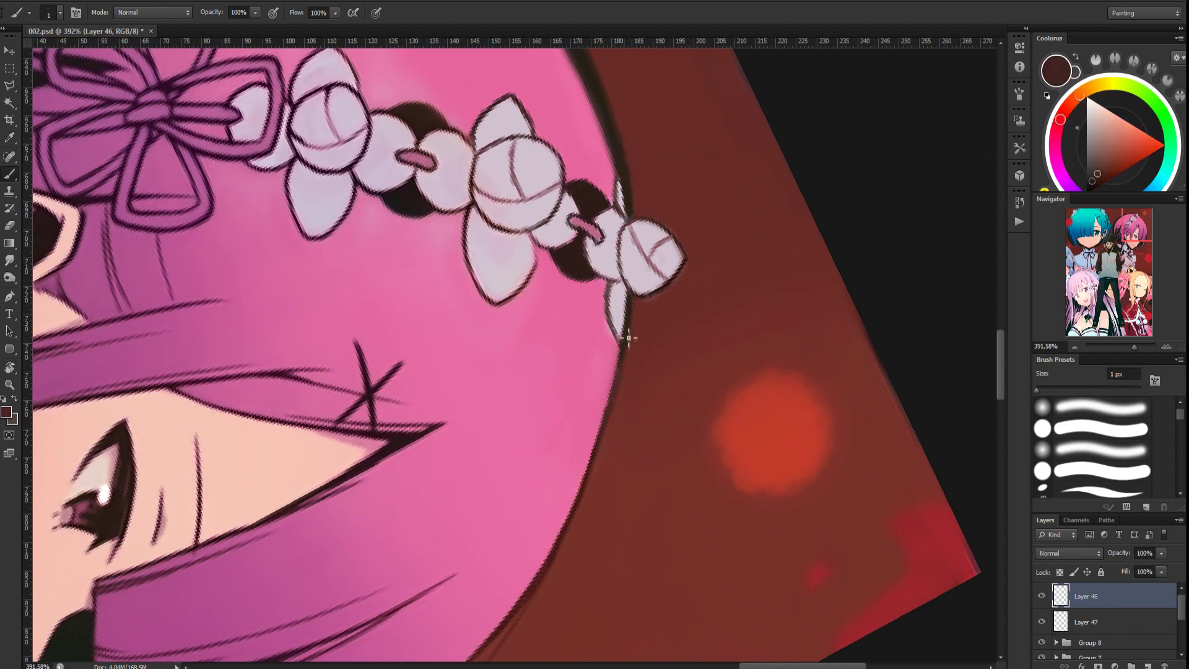
Touch up the outermost flower's side petal with sampled lavender on Layer 47, and sample the hair pink for its edges on Layer 46
{"action": "left_click", "coordinate": [1084, 624]}
{"action": "mouse_move", "coordinate": [613, 289]}
{"action": "left_mouse_down"}
{"action": "mouse_move", "coordinate": [620, 337]}
{"action": "mouse_move", "coordinate": [618, 326]}
{"action": "left_mouse_up"}
{"action": "left_click", "coordinate": [615, 303], "text": "alt"}
{"action": "left_click", "coordinate": [1086, 598]}
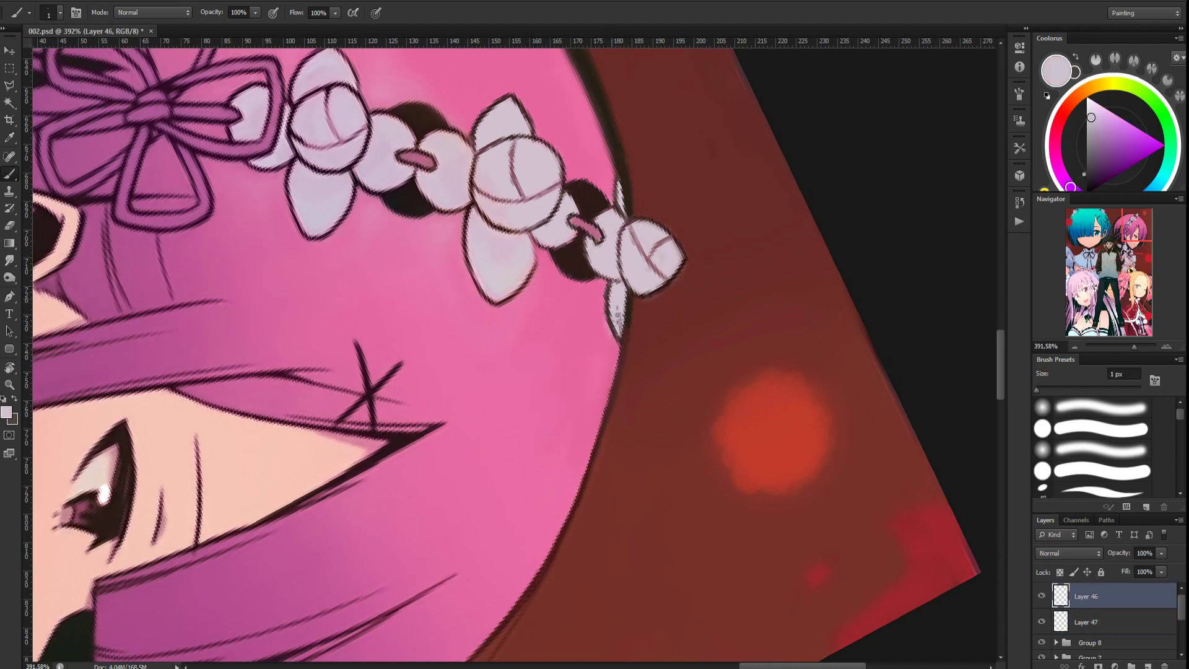
{"action": "left_click", "coordinate": [608, 328], "text": "alt"}
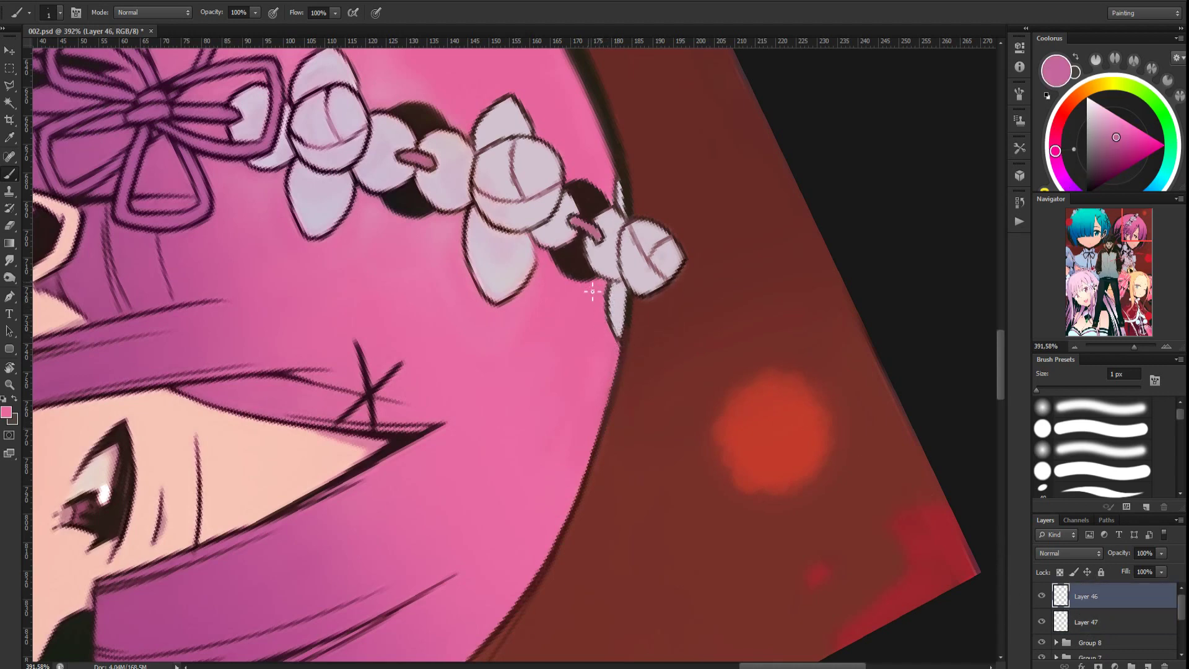
Reset the canvas rotation and check the headpiece with Layer 46 and Layer 47 each hidden and shown
{"action": "scroll", "coordinate": [593, 287], "scroll_direction": "down", "scroll_amount": 10}
{"action": "key", "text": "r"}
{"action": "key", "text": "Escape"}
{"action": "scroll", "coordinate": [515, 275], "scroll_direction": "down", "scroll_amount": 3}
{"action": "scroll", "coordinate": [477, 242], "scroll_direction": "up", "scroll_amount": 15}
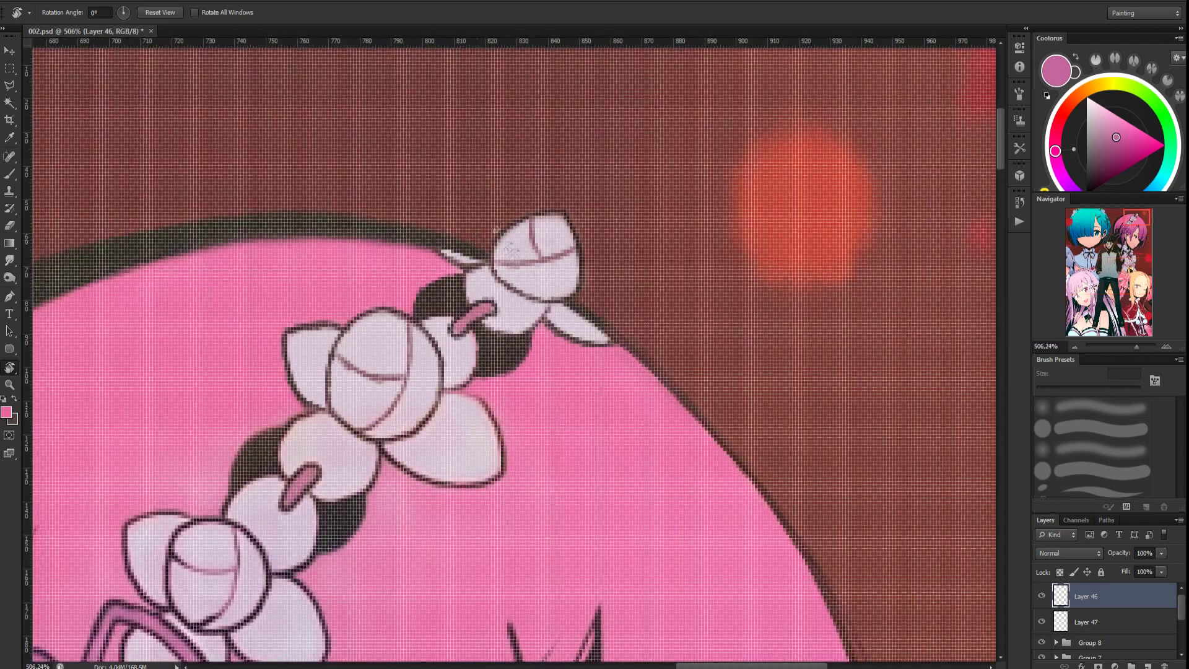
{"action": "scroll", "coordinate": [477, 241], "scroll_direction": "down", "scroll_amount": 3}
{"action": "left_click", "coordinate": [1041, 596]}
{"action": "left_click", "coordinate": [1041, 596]}
{"action": "left_click", "coordinate": [1042, 622]}
{"action": "left_click", "coordinate": [1042, 622]}
Retouch the outermost flower's side petals and outline on Layer 46 in sampled lavender and dark tones, hiding Layer 47 briefly to inspect the lines
{"action": "left_click", "coordinate": [1042, 622]}
{"action": "key", "text": "b"}
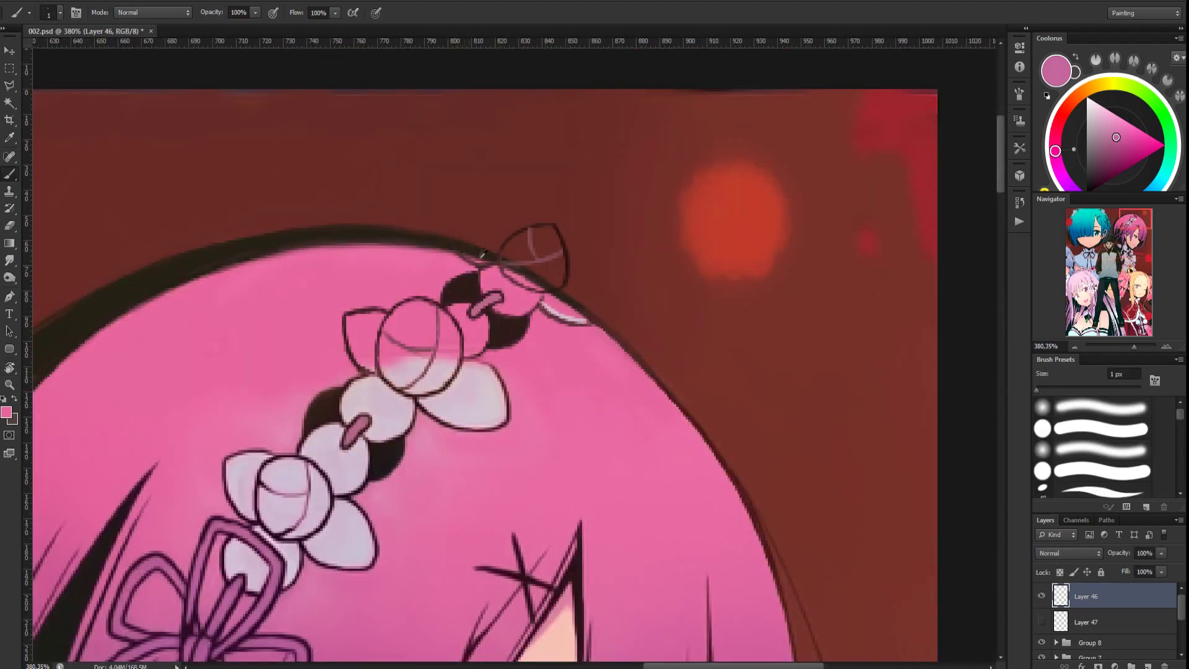
{"action": "left_click", "coordinate": [480, 267], "text": "alt"}
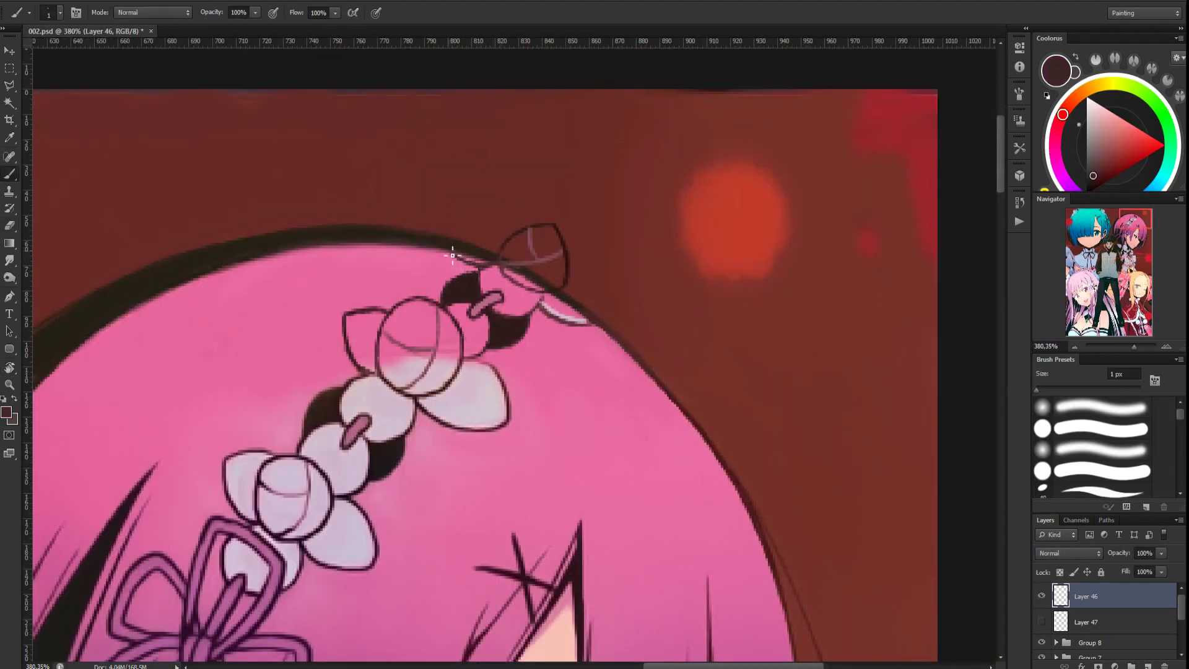
{"action": "left_click", "coordinate": [1042, 622]}
{"action": "left_click", "coordinate": [475, 259], "text": "alt"}
{"action": "left_click_drag", "start_coordinate": [471, 257], "coordinate": [454, 250]}
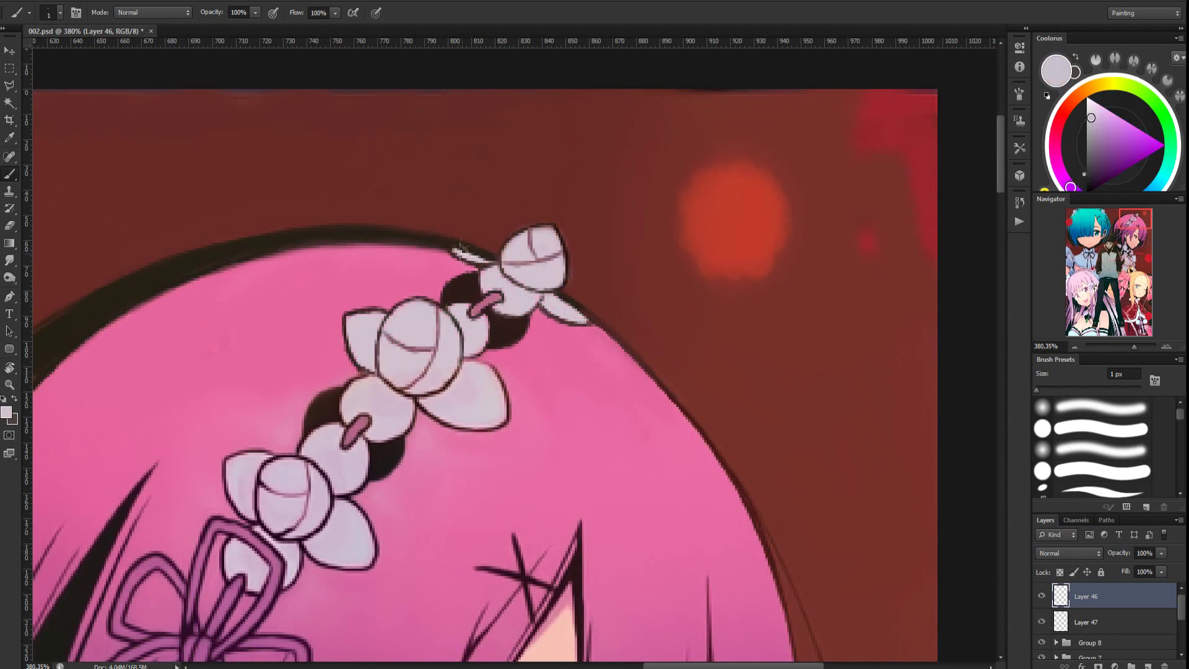
{"action": "left_click", "coordinate": [448, 245], "text": "alt"}
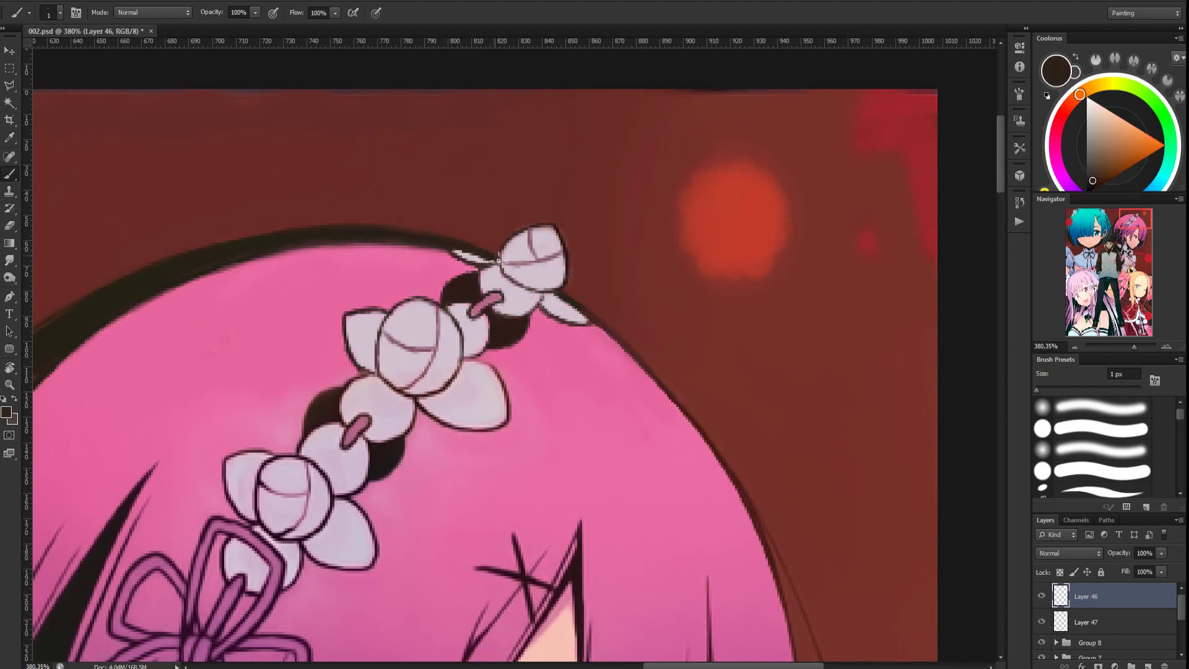
{"action": "left_click", "coordinate": [593, 317], "text": "alt"}
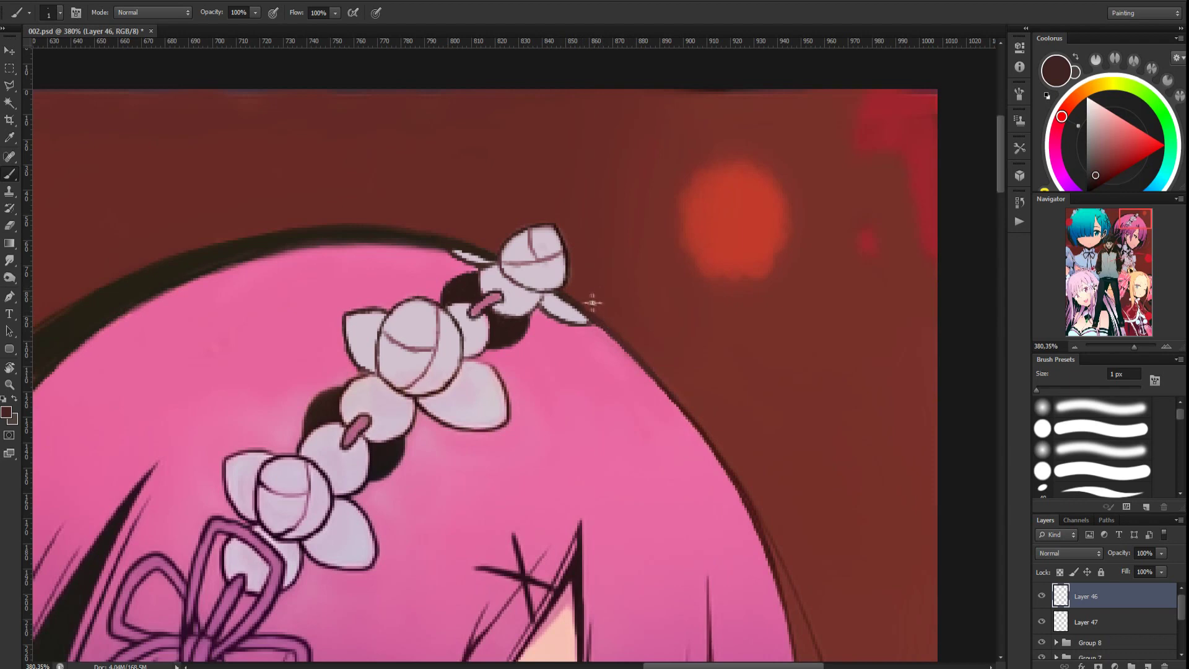
Fit the whole canvas in view, group Layer 46 and Layer 47 above Group 8, and collapse the group
{"action": "key", "text": "ctrl+0"}
{"action": "key", "text": "ctrl+g"}
{"action": "left_click", "coordinate": [1056, 590]}
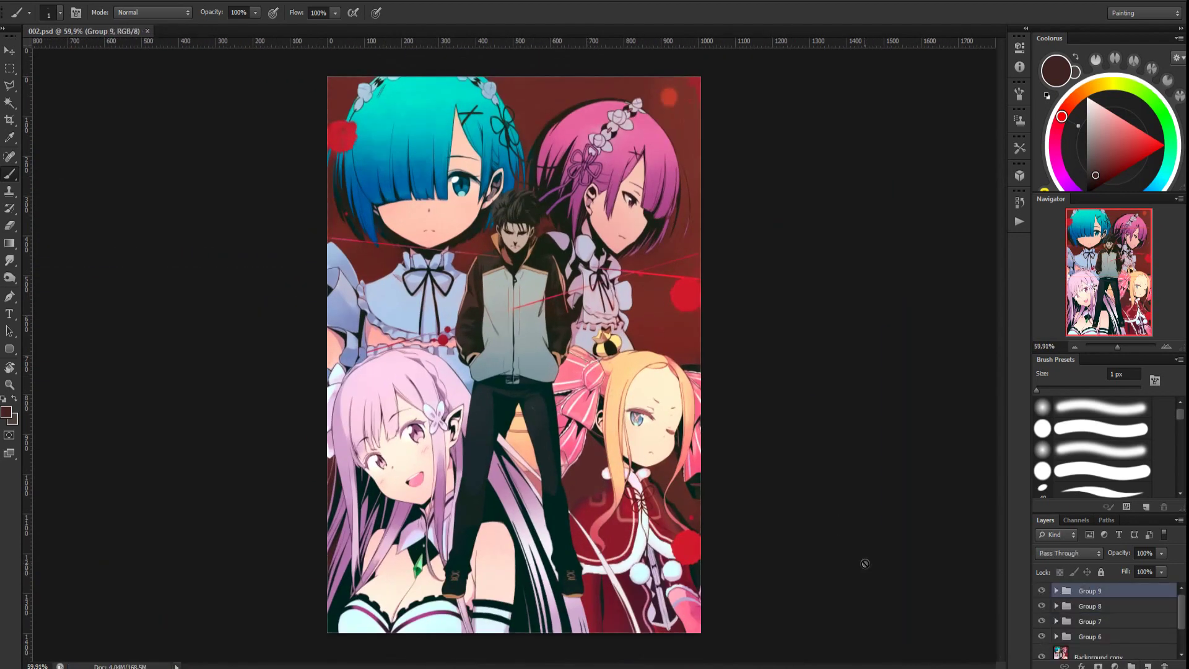
Toggle Group 6 to compare, and touch up the short strand lines beside the blue hair's headpiece in sampled dark teal on Layer 46
{"action": "scroll", "coordinate": [387, 128], "scroll_direction": "up", "scroll_amount": 5}
{"action": "left_click_drag", "start_coordinate": [358, 106], "coordinate": [398, 244]}
{"action": "left_click", "coordinate": [1041, 636]}
{"action": "left_click", "coordinate": [1042, 637]}
{"action": "scroll", "coordinate": [378, 205], "scroll_direction": "up", "scroll_amount": 2}
{"action": "scroll", "coordinate": [371, 203], "scroll_direction": "up", "scroll_amount": 2}
{"action": "left_click", "coordinate": [425, 159], "text": "alt"}
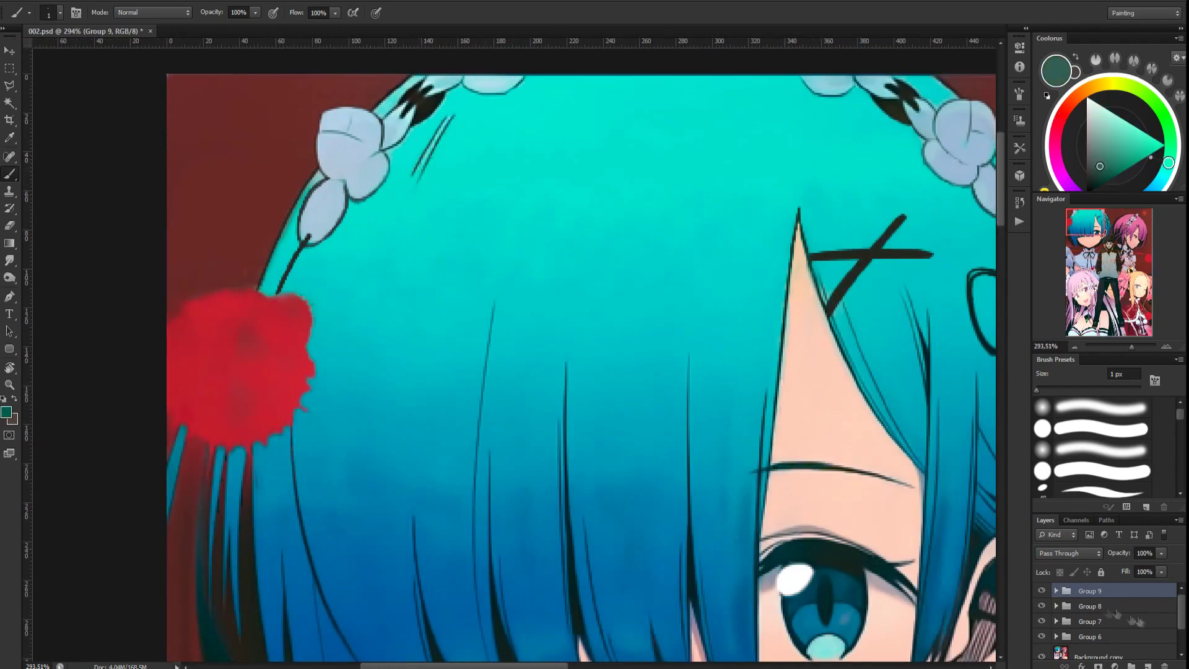
{"action": "left_click", "coordinate": [1056, 590]}
{"action": "left_click", "coordinate": [1095, 612]}
{"action": "key", "text": "e"}
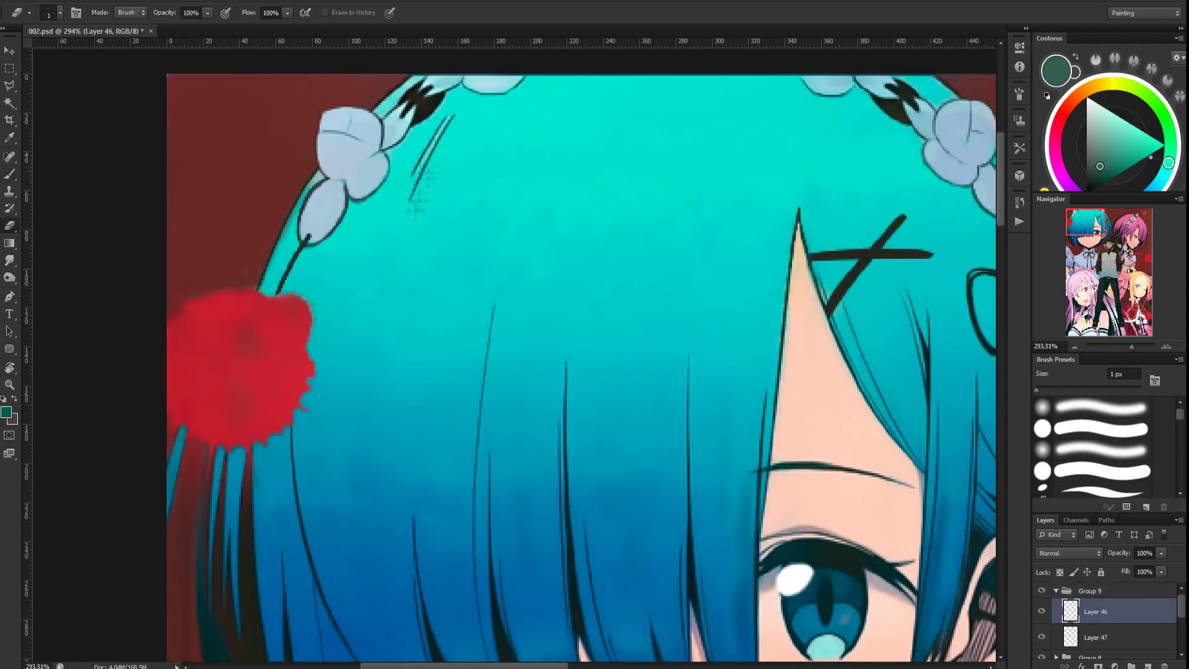
{"action": "scroll", "coordinate": [410, 231], "scroll_direction": "down", "scroll_amount": 9}
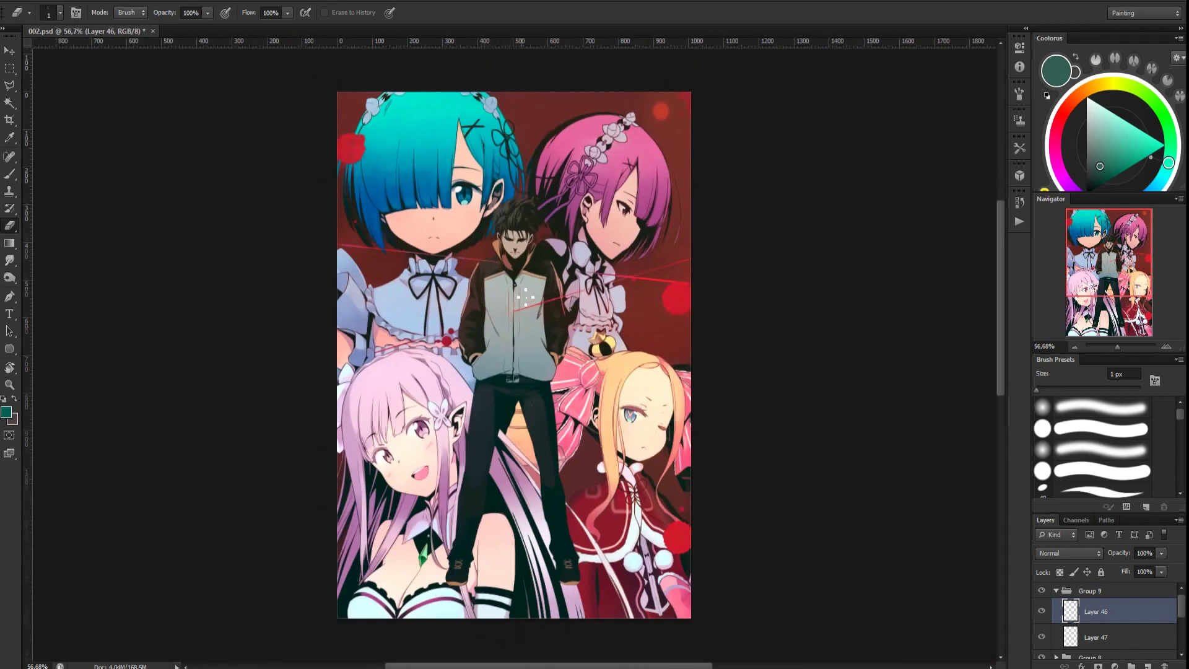
{"action": "scroll", "coordinate": [510, 355], "scroll_direction": "up", "scroll_amount": 1}
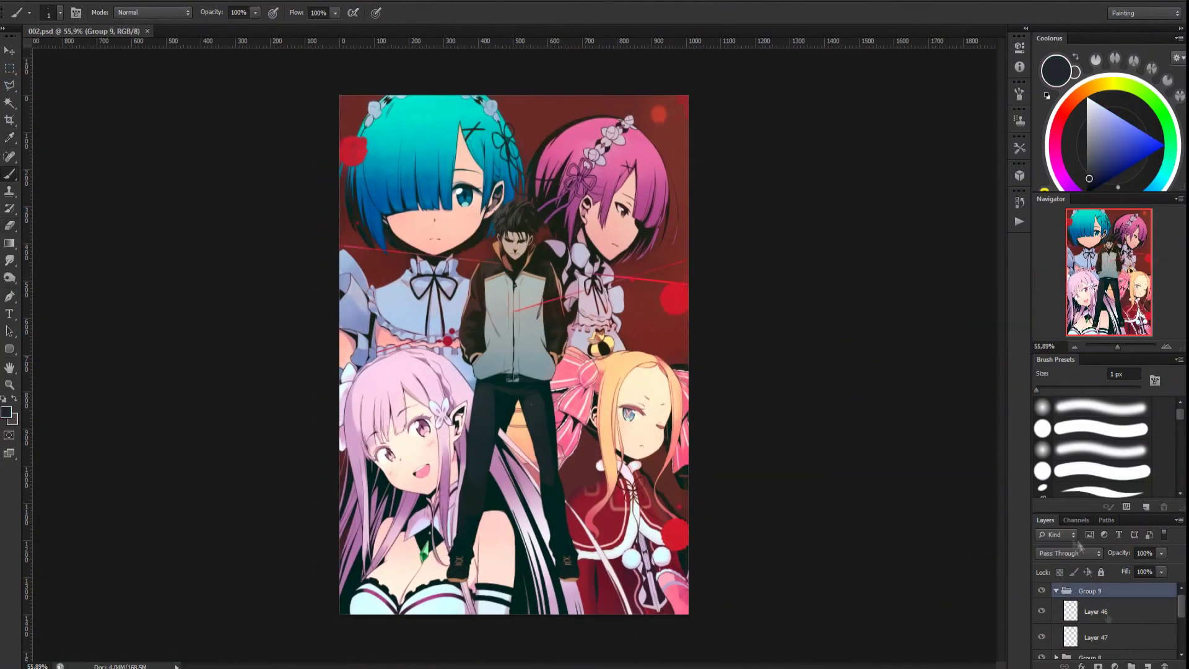
On a new Layer 48 in Group 9, draw a path along the lavender hair's edge below the shoe and stroke it twice
{"action": "left_click", "coordinate": [1148, 665]}
{"action": "scroll", "coordinate": [610, 578], "scroll_direction": "up", "scroll_amount": 12}
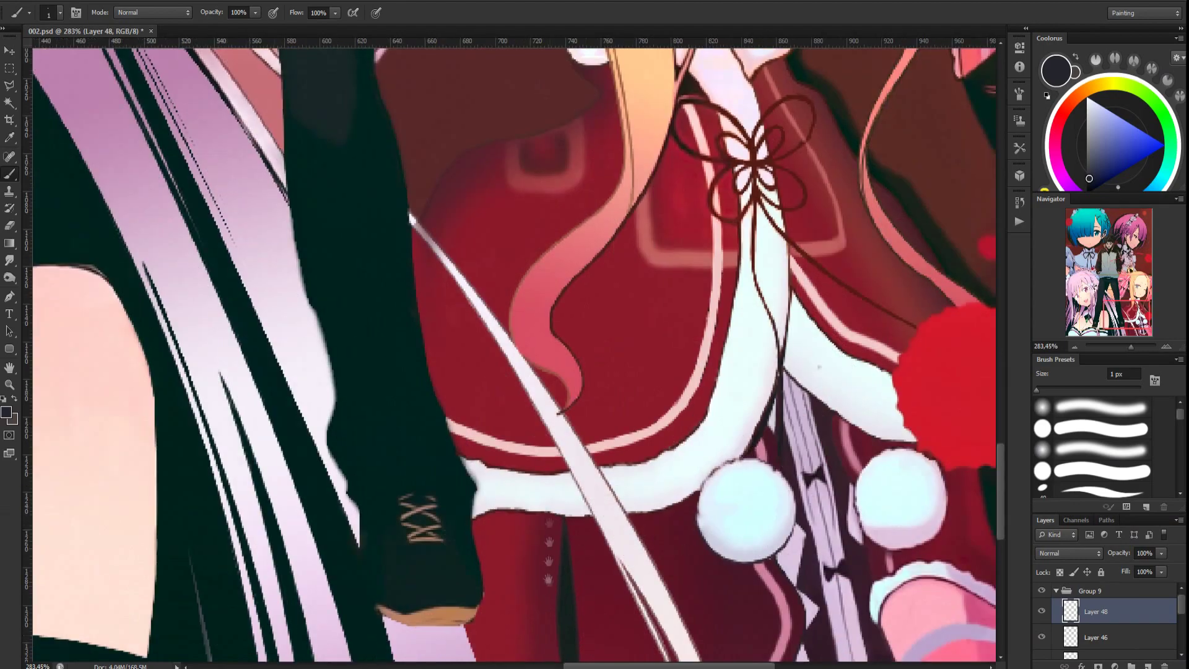
{"action": "scroll", "coordinate": [680, 561], "scroll_direction": "up", "scroll_amount": 5}
{"action": "key", "text": "p"}
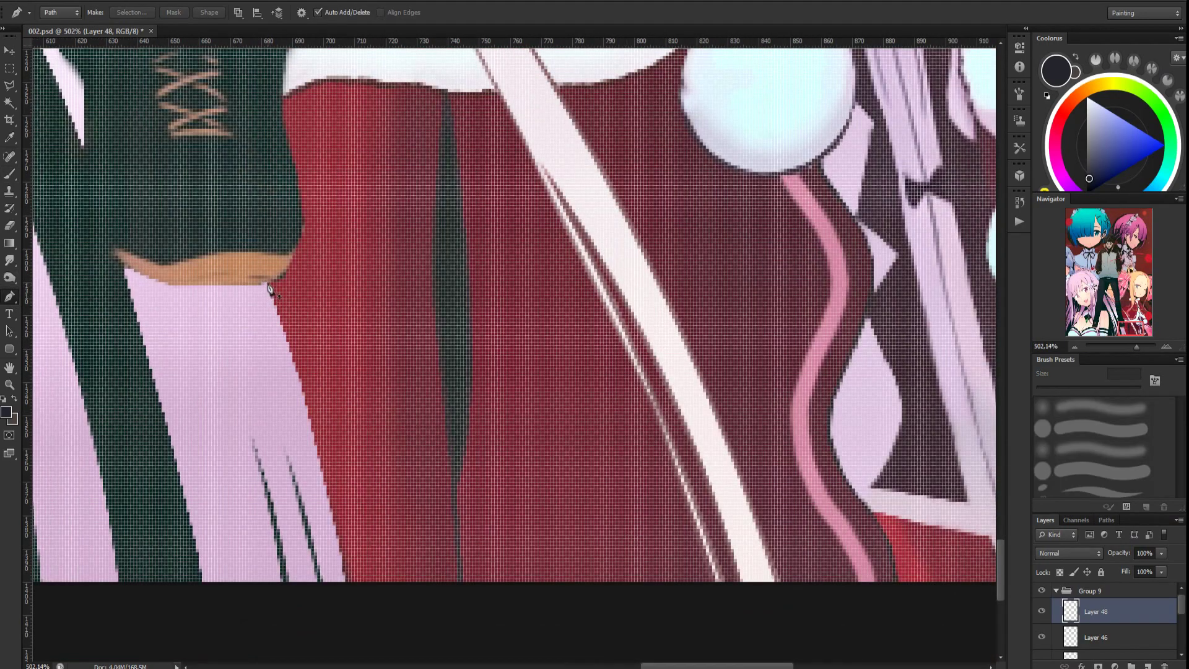
{"action": "scroll", "coordinate": [363, 629], "scroll_direction": "down", "scroll_amount": 3}
{"action": "left_click_drag", "start_coordinate": [350, 596], "coordinate": [386, 647]}
{"action": "right_click", "coordinate": [322, 325]}
{"action": "left_click", "coordinate": [374, 436]}
{"action": "left_click", "coordinate": [629, 214]}
{"action": "right_click", "coordinate": [319, 319]}
{"action": "left_click", "coordinate": [385, 428]}
{"action": "left_click", "coordinate": [629, 214]}
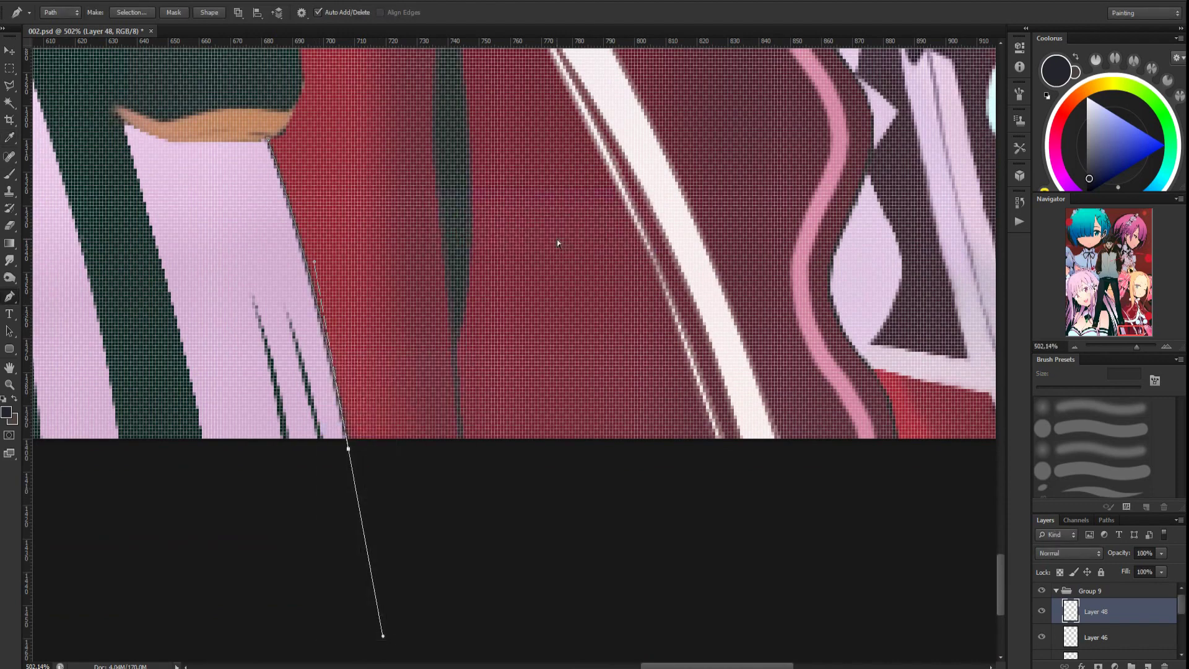
{"action": "key", "text": "Return"}
Sample the dress crimson and the sole's orange-brown, and retouch the edge of the shoe nearest the red dress on Layer 48
{"action": "scroll", "coordinate": [265, 276], "scroll_direction": "down", "scroll_amount": 2}
{"action": "left_click_drag", "start_coordinate": [265, 276], "coordinate": [273, 347]}
{"action": "scroll", "coordinate": [305, 257], "scroll_direction": "up", "scroll_amount": 2}
{"action": "key", "text": "b"}
{"action": "left_click", "coordinate": [296, 179], "text": "alt"}
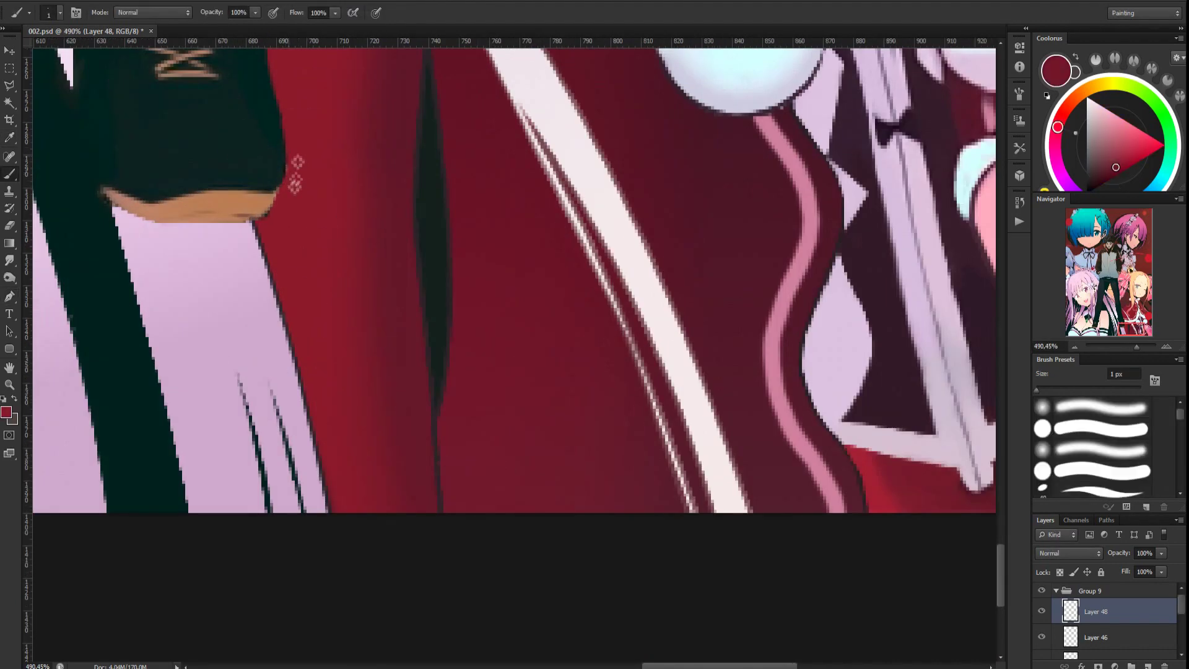
{"action": "left_click", "coordinate": [241, 216], "text": "alt"}
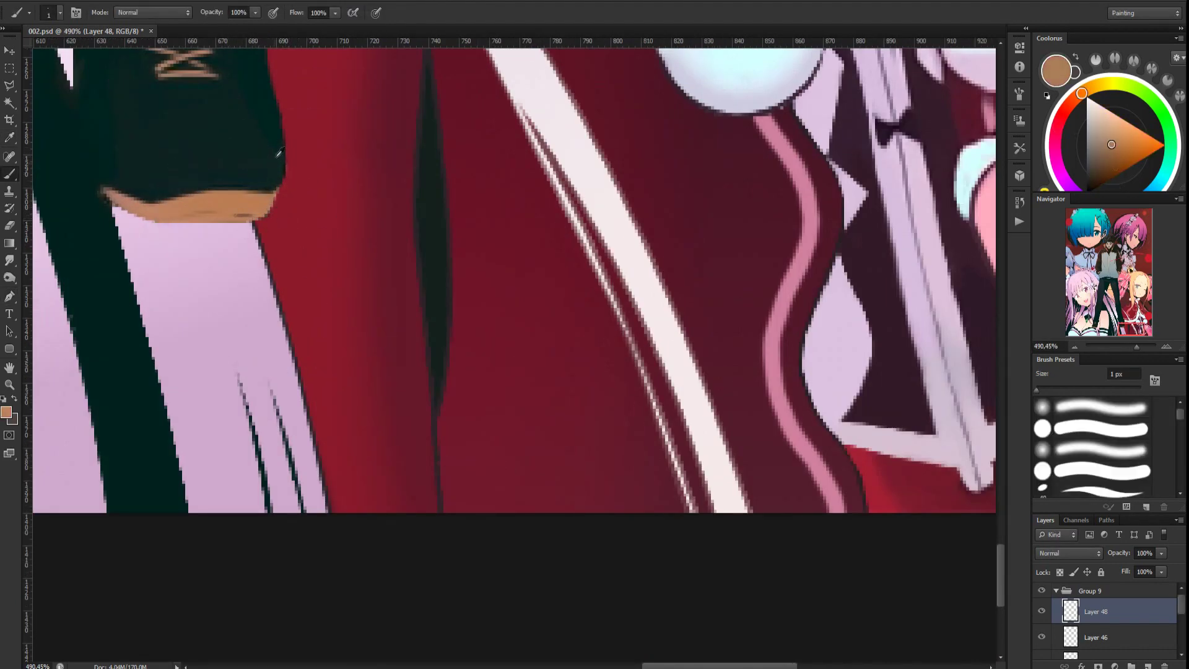
{"action": "scroll", "coordinate": [197, 195], "scroll_direction": "down", "scroll_amount": 5}
{"action": "scroll", "coordinate": [501, 520], "scroll_direction": "up", "scroll_amount": 3}
{"action": "scroll", "coordinate": [624, 612], "scroll_direction": "up", "scroll_amount": 5}
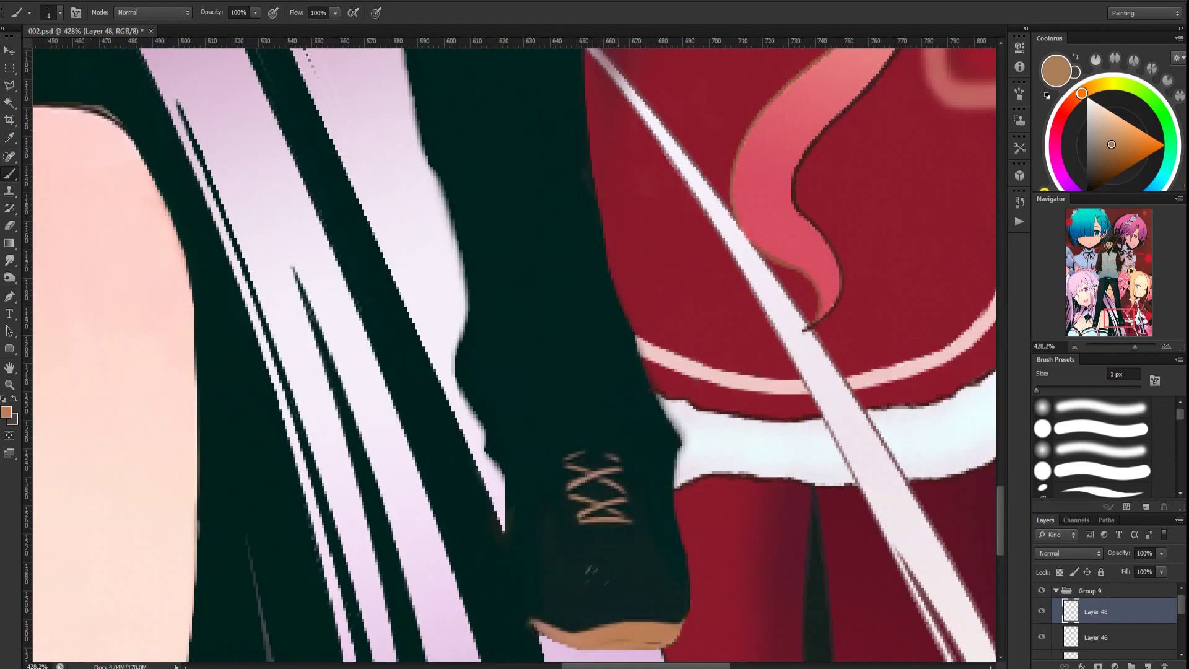
Rotate the canvas, outline the shoe's sole in sampled near-black, clean it with the Eraser and reset the rotation
{"action": "left_click", "coordinate": [627, 604], "text": "alt"}
{"action": "key", "text": "r"}
{"action": "left_click_drag", "start_coordinate": [539, 633], "coordinate": [347, 133]}
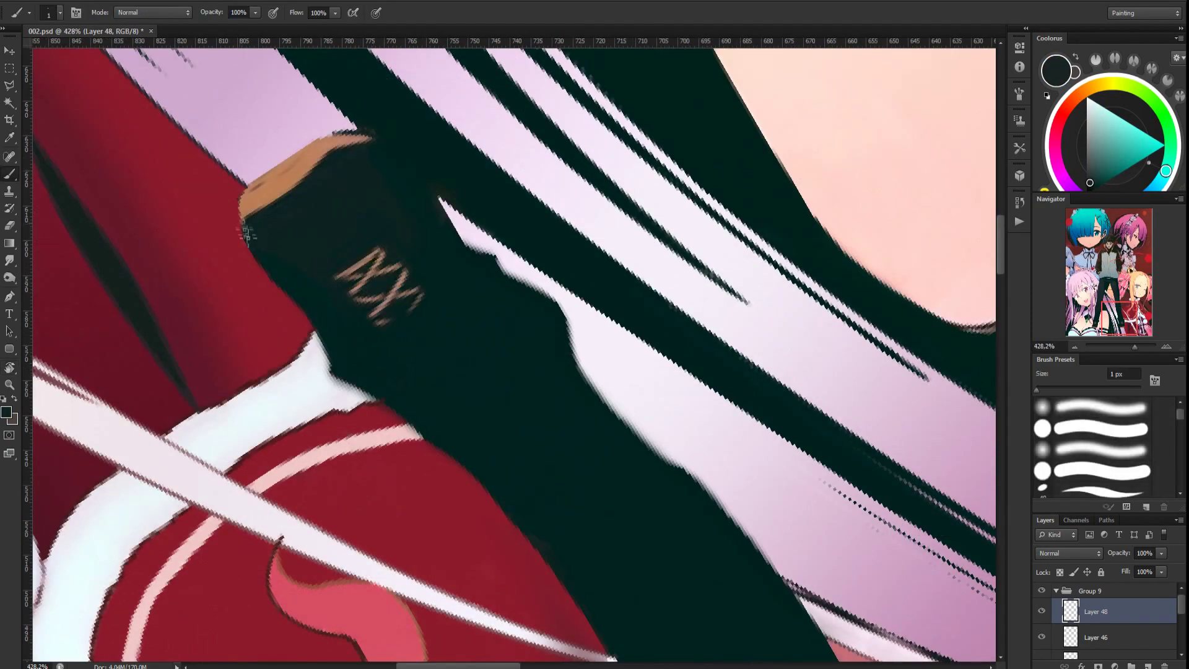
{"action": "left_click_drag", "start_coordinate": [283, 168], "coordinate": [309, 144]}
{"action": "mouse_move", "coordinate": [244, 187]}
{"action": "left_mouse_down"}
{"action": "mouse_move", "coordinate": [330, 140]}
{"action": "mouse_move", "coordinate": [290, 202]}
{"action": "mouse_move", "coordinate": [296, 164]}
{"action": "mouse_move", "coordinate": [259, 192]}
{"action": "mouse_move", "coordinate": [323, 147]}
{"action": "mouse_move", "coordinate": [247, 193]}
{"action": "left_mouse_up"}
{"action": "key", "text": "e"}
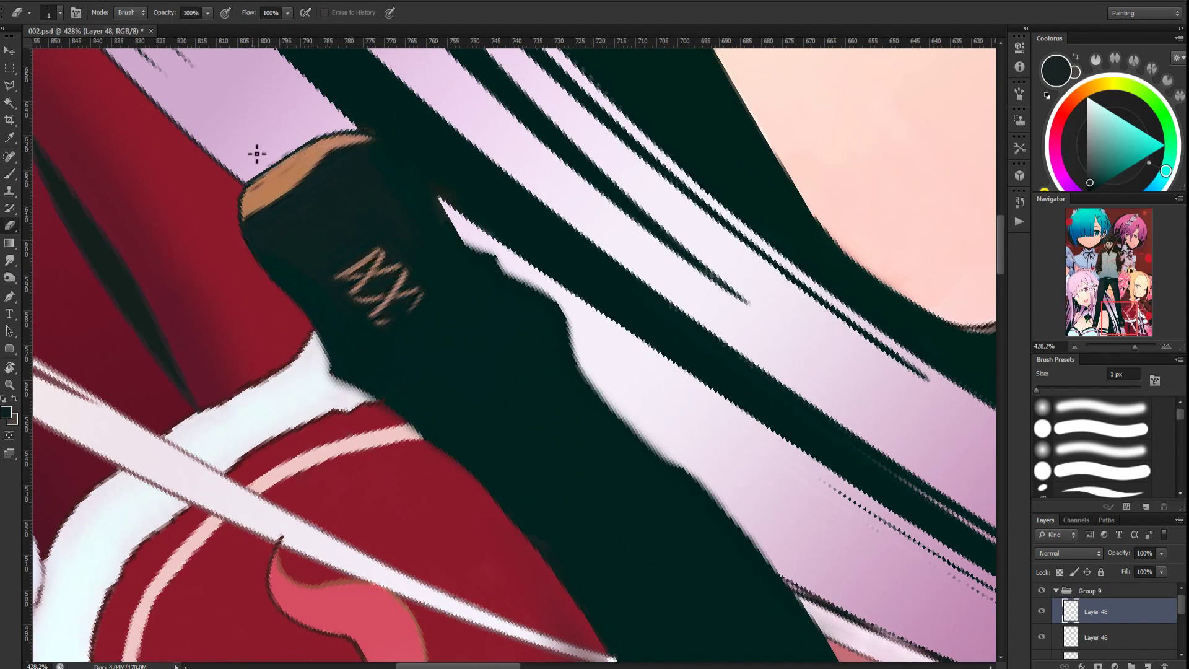
{"action": "key", "text": "r"}
{"action": "key", "text": "Escape"}
{"action": "scroll", "coordinate": [577, 273], "scroll_direction": "down", "scroll_amount": 10}
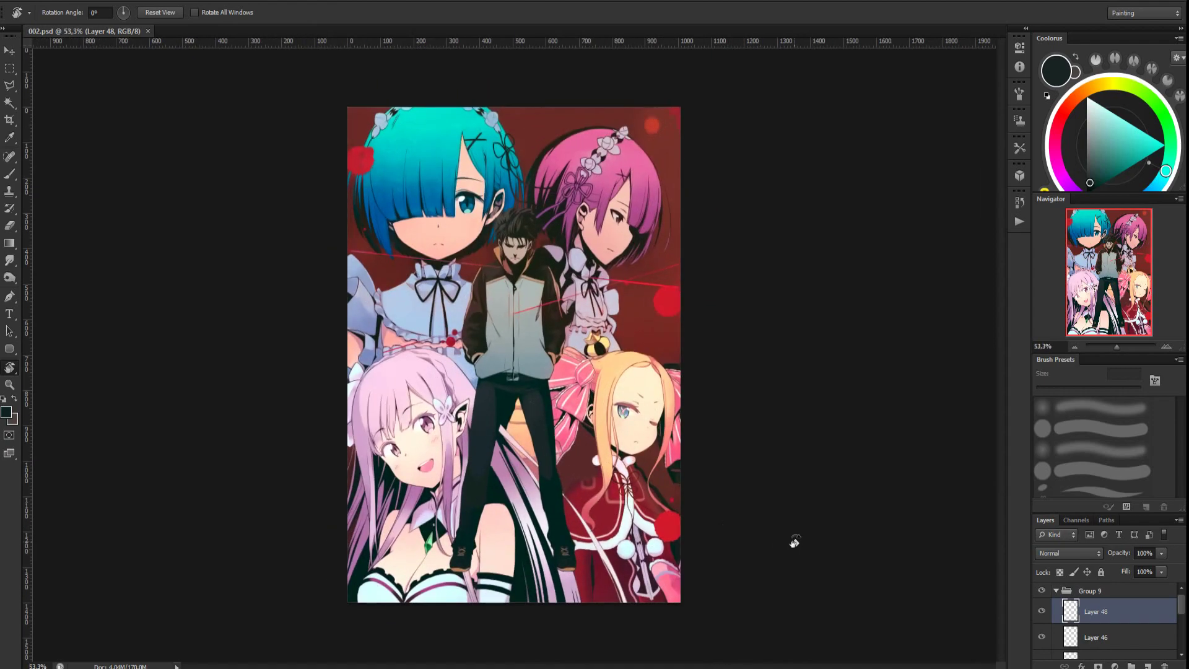
Trace a lavender hair strand behind the trouser leg as a closed path and stroke it on new Layer 49 with Simulate Pressure
{"action": "scroll", "coordinate": [594, 582], "scroll_direction": "up", "scroll_amount": 5}
{"action": "left_click_drag", "start_coordinate": [595, 582], "coordinate": [520, 279]}
{"action": "left_click_drag", "start_coordinate": [576, 403], "coordinate": [592, 662]}
{"action": "key", "text": "p"}
{"action": "left_click", "coordinate": [427, 177]}
{"action": "left_click", "coordinate": [440, 151]}
{"action": "left_click_drag", "start_coordinate": [604, 537], "coordinate": [600, 648]}
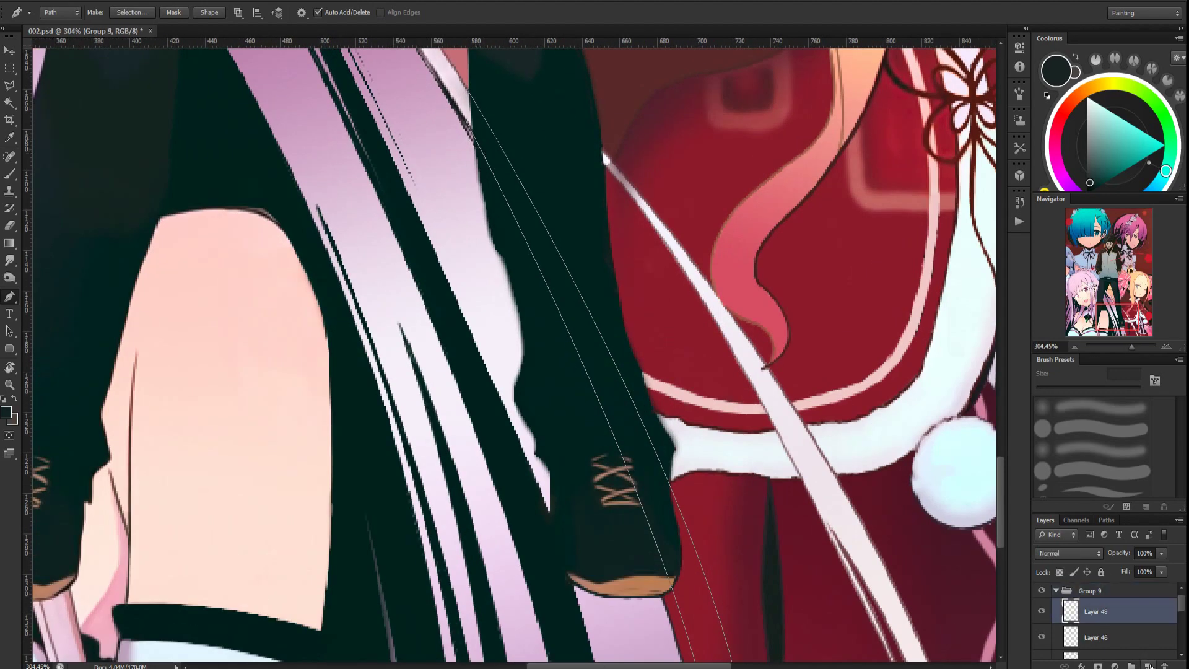
{"action": "right_click", "coordinate": [587, 378]}
{"action": "left_click", "coordinate": [613, 163]}
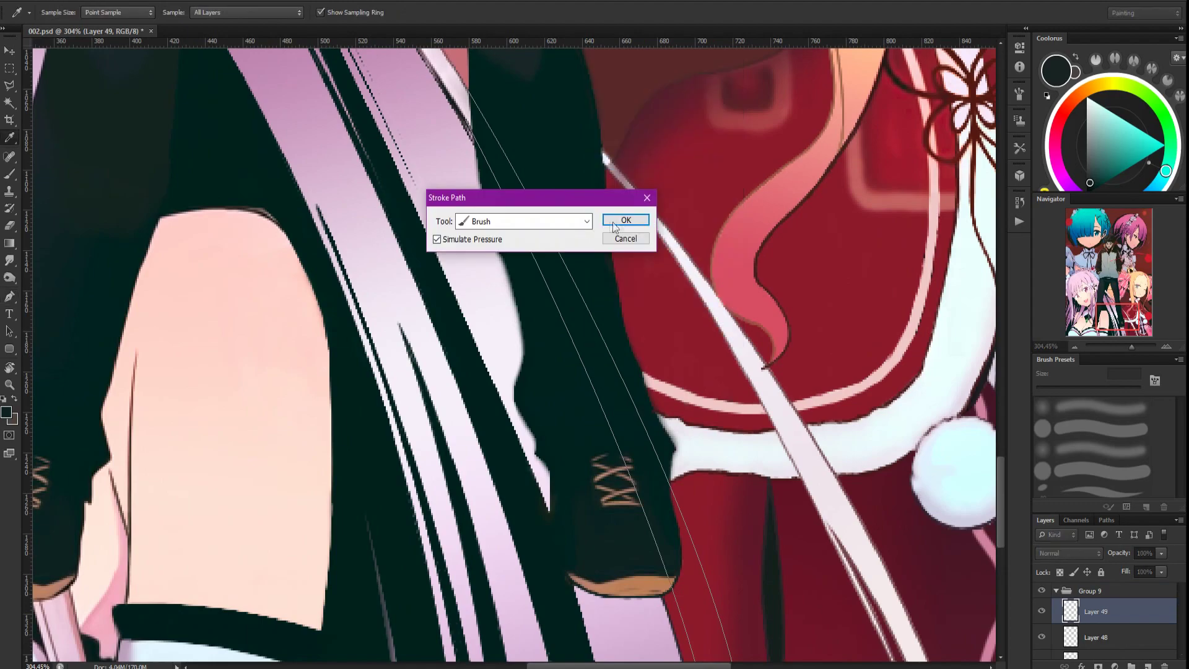
{"action": "left_click", "coordinate": [620, 221]}
{"action": "right_click", "coordinate": [543, 274]}
{"action": "left_click", "coordinate": [579, 386]}
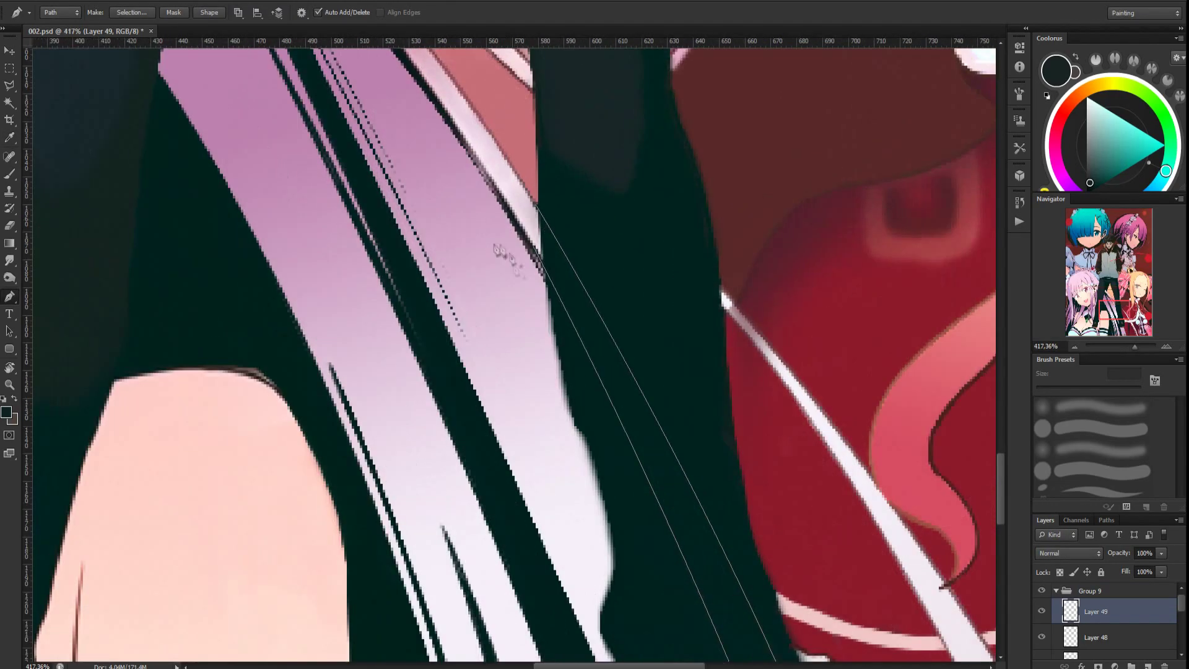
Erase the strand outline where it crosses the trouser leg and shoe on Layer 49
{"action": "key", "text": "e"}
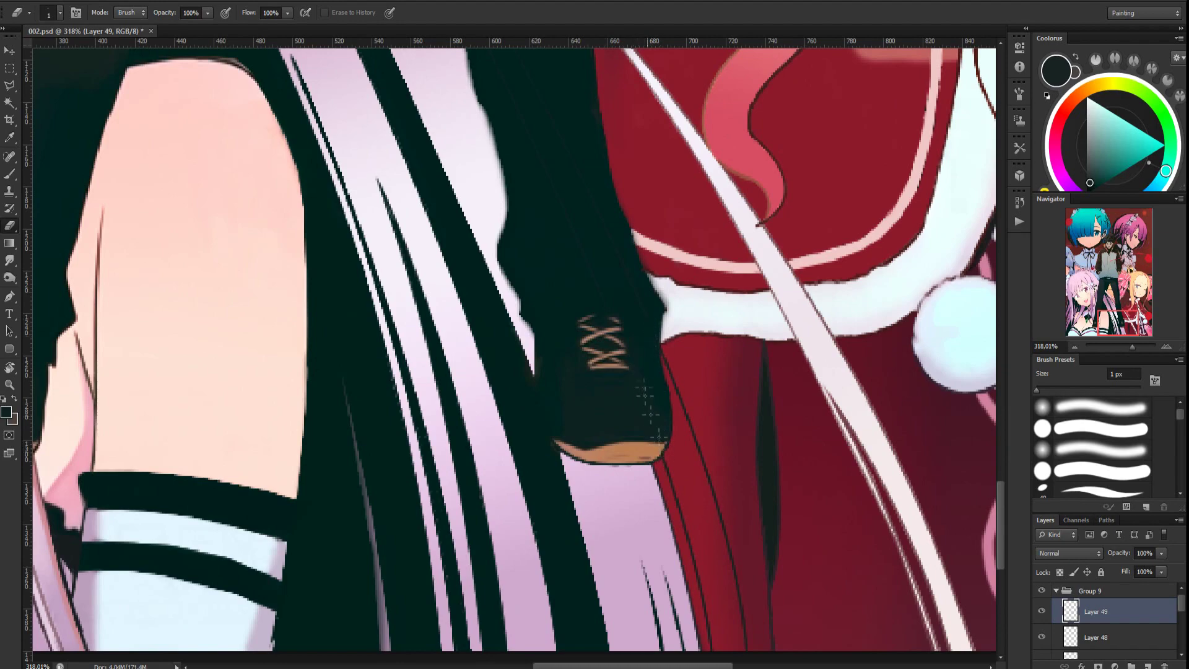
{"action": "scroll", "coordinate": [604, 282], "scroll_direction": "down", "scroll_amount": 5}
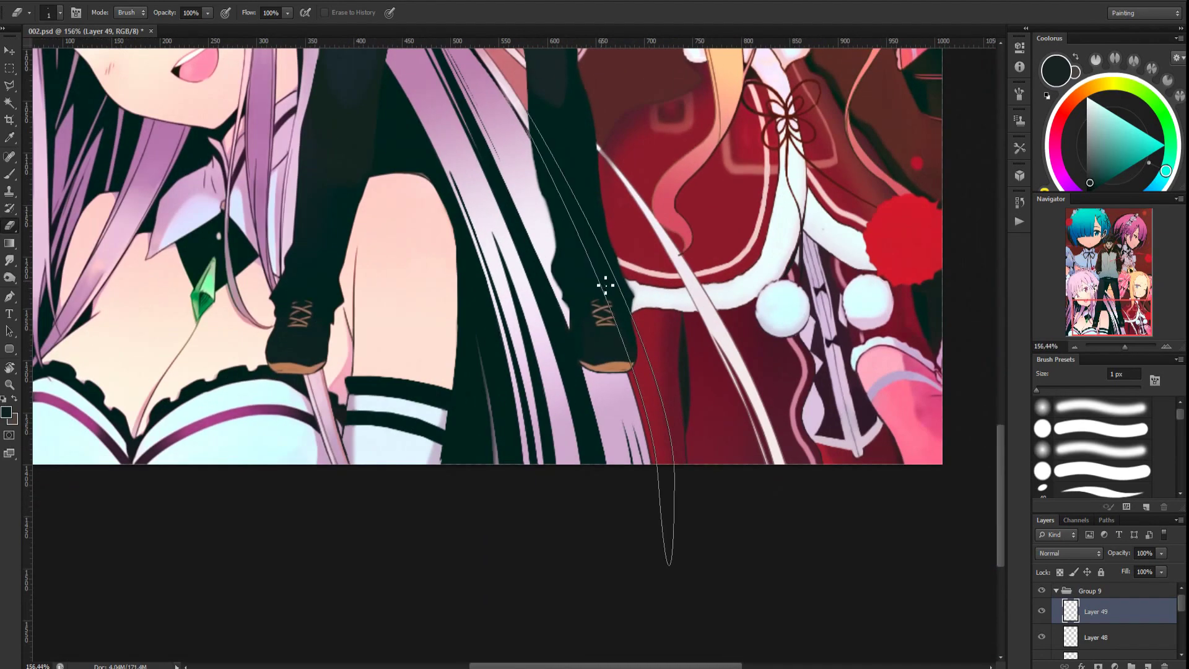
{"action": "scroll", "coordinate": [527, 118], "scroll_direction": "up", "scroll_amount": 5}
{"action": "scroll", "coordinate": [583, 199], "scroll_direction": "down", "scroll_amount": 2}
Turn the hair strand path into a selection and add a new layer above Layer 48 for its fill
{"action": "key", "text": "p"}
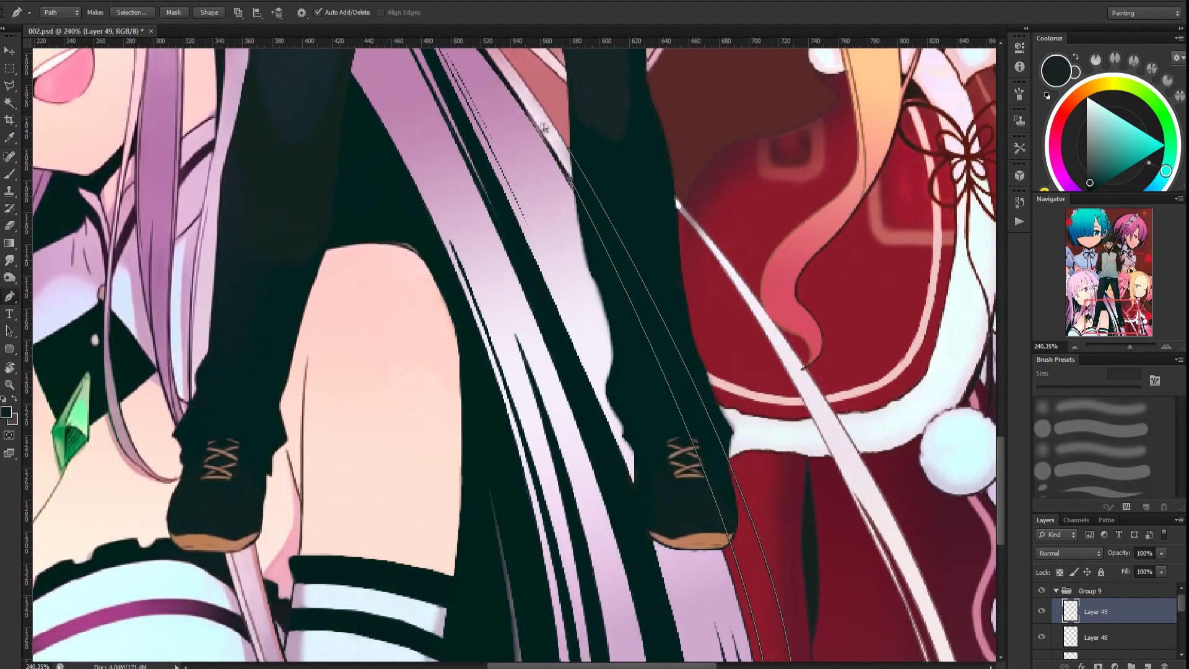
{"action": "left_click", "coordinate": [568, 176]}
{"action": "right_click", "coordinate": [574, 189]}
{"action": "left_click", "coordinate": [630, 269]}
{"action": "key", "text": "Return"}
{"action": "left_click", "coordinate": [1114, 637]}
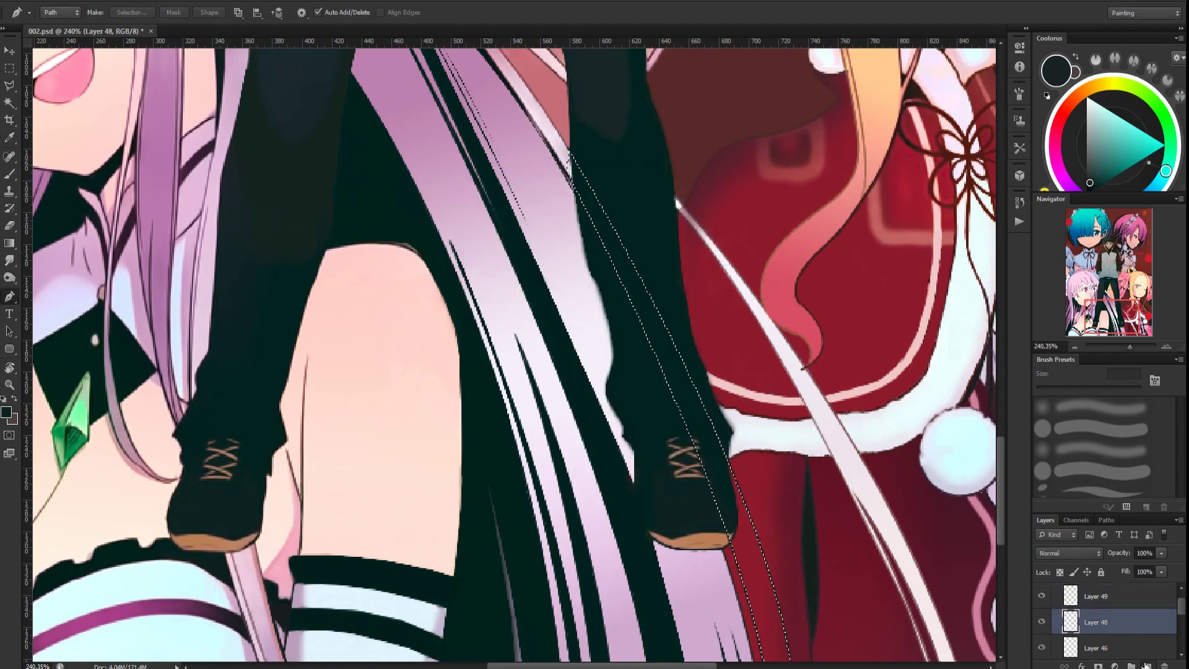
{"action": "left_click", "coordinate": [1146, 664]}
Set the gradient's three stops to pale tones sampled from the lavender hair, fill the strand on Layer 50 and deselect
{"action": "key", "text": "g"}
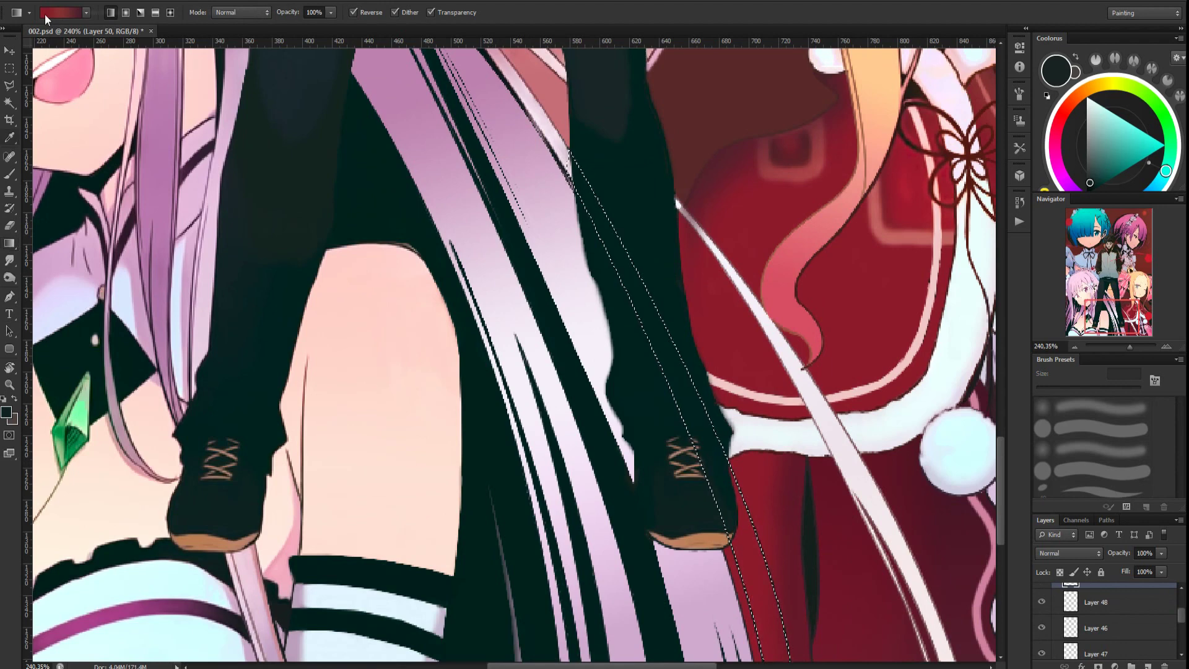
{"action": "left_click", "coordinate": [48, 14]}
{"action": "left_click", "coordinate": [127, 314]}
{"action": "left_click", "coordinate": [563, 155]}
{"action": "left_click", "coordinate": [258, 314]}
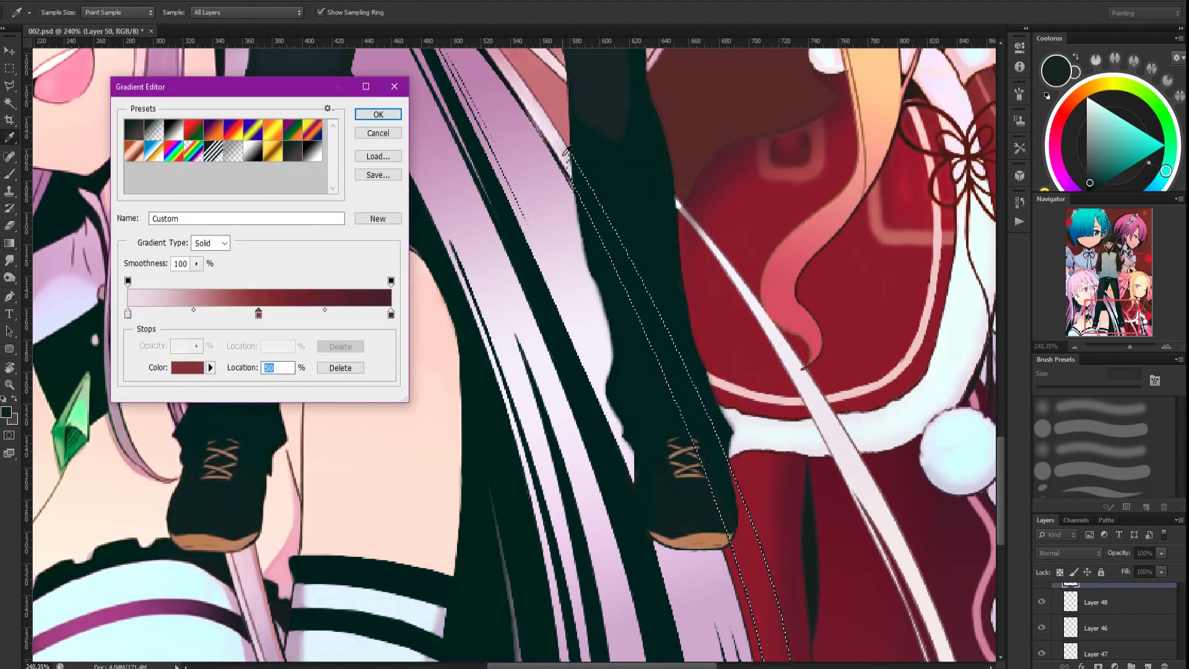
{"action": "left_click", "coordinate": [565, 155]}
{"action": "left_click", "coordinate": [391, 314]}
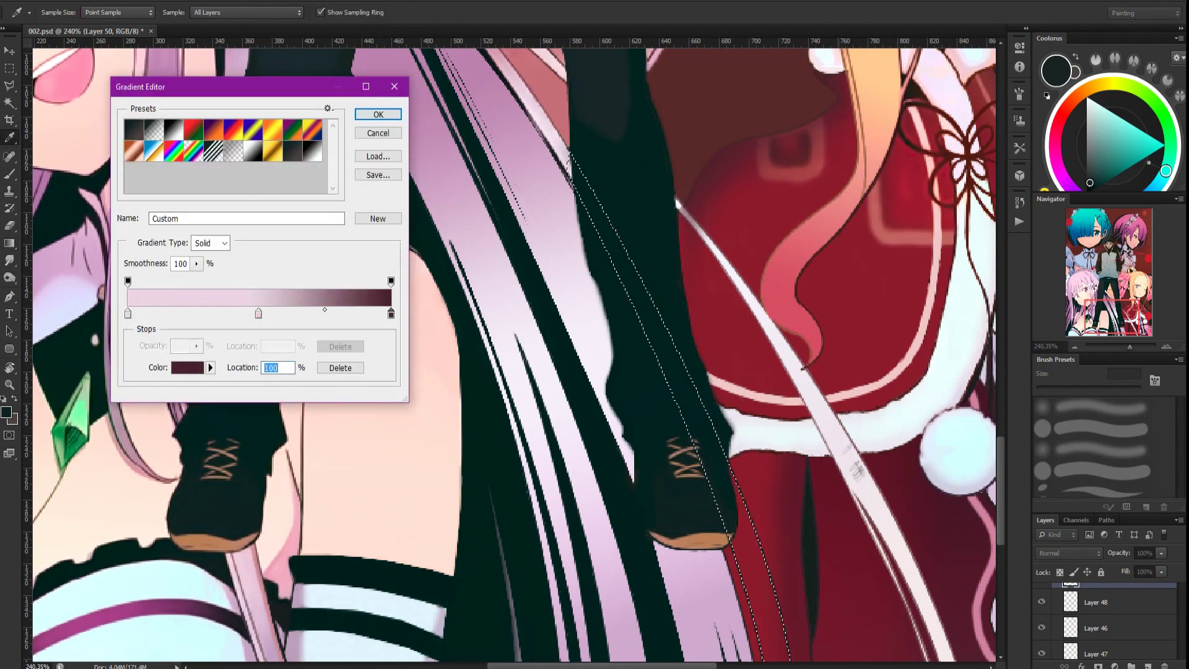
{"action": "left_click", "coordinate": [852, 479]}
{"action": "left_click", "coordinate": [379, 115]}
{"action": "left_click_drag", "start_coordinate": [570, 155], "coordinate": [673, 367]}
{"action": "scroll", "coordinate": [674, 369], "scroll_direction": "down", "scroll_amount": 2}
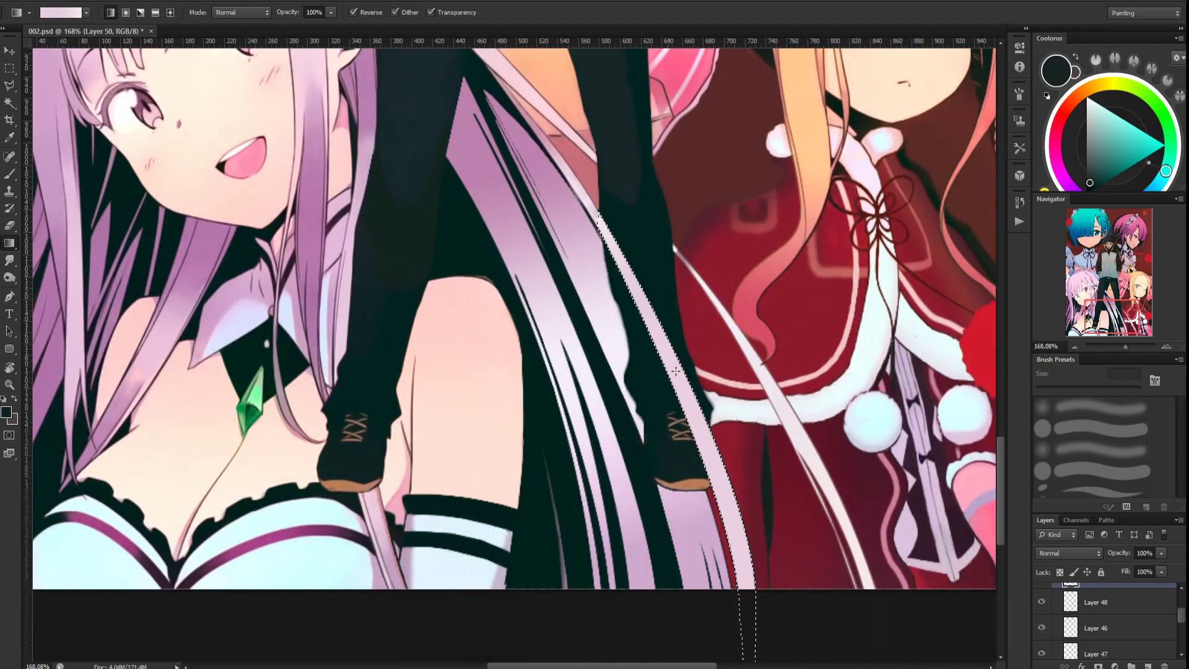
{"action": "key", "text": "ctrl+d"}
Paint the strand's upper end in sampled pale lavender and switch to the Blur tool to blend it into the existing hair
{"action": "scroll", "coordinate": [675, 371], "scroll_direction": "up", "scroll_amount": 1}
{"action": "scroll", "coordinate": [603, 198], "scroll_direction": "up", "scroll_amount": 5}
{"action": "key", "text": "b"}
{"action": "left_click", "coordinate": [570, 194], "text": "alt"}
{"action": "mouse_move", "coordinate": [570, 191]}
{"action": "left_mouse_down"}
{"action": "mouse_move", "coordinate": [596, 258]}
{"action": "mouse_move", "coordinate": [561, 191]}
{"action": "mouse_move", "coordinate": [577, 230]}
{"action": "left_mouse_up"}
{"action": "right_click", "coordinate": [10, 262]}
{"action": "left_click", "coordinate": [40, 259]}
{"action": "scroll", "coordinate": [768, 359], "scroll_direction": "down", "scroll_amount": 3}
{"action": "scroll", "coordinate": [764, 359], "scroll_direction": "up", "scroll_amount": 3}
Select the part of the strand fill overlapping the trouser leg with the Polygonal Lasso and delete it from Layer 50
{"action": "key", "text": "l"}
{"action": "left_click", "coordinate": [624, 199]}
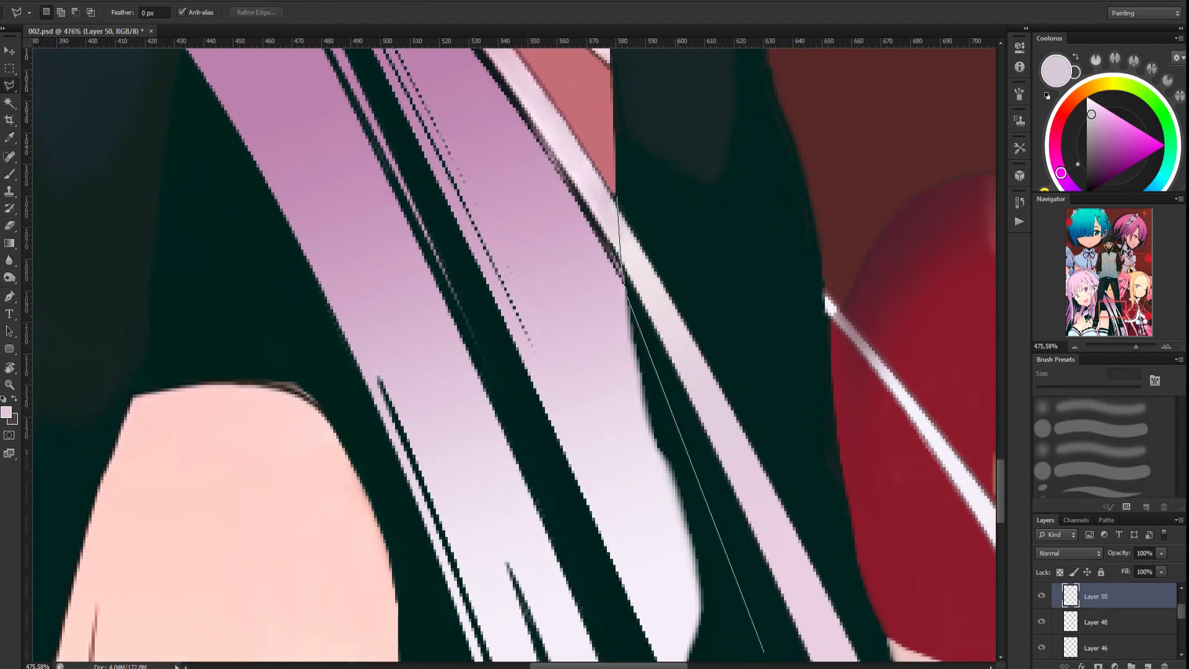
{"action": "scroll", "coordinate": [805, 557], "scroll_direction": "down", "scroll_amount": 5}
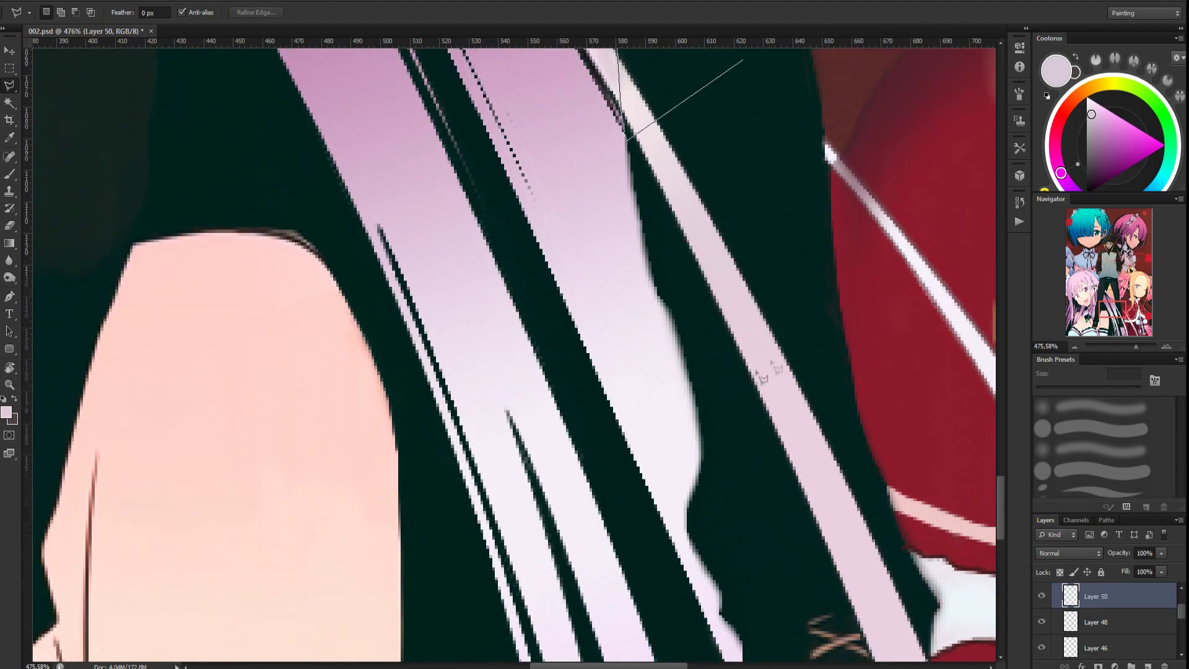
{"action": "left_click_drag", "start_coordinate": [752, 584], "coordinate": [578, 284]}
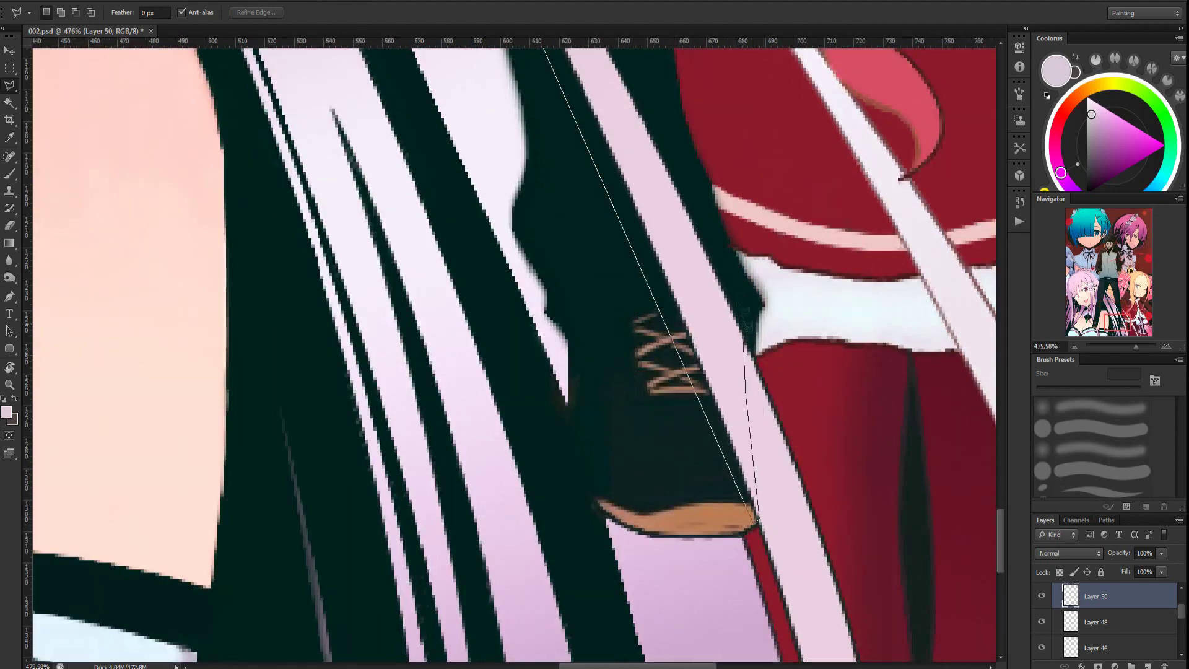
{"action": "left_click", "coordinate": [743, 326]}
{"action": "left_click_drag", "start_coordinate": [743, 325], "coordinate": [746, 455]}
{"action": "left_click", "coordinate": [588, 104]}
{"action": "left_click_drag", "start_coordinate": [576, 101], "coordinate": [661, 372]}
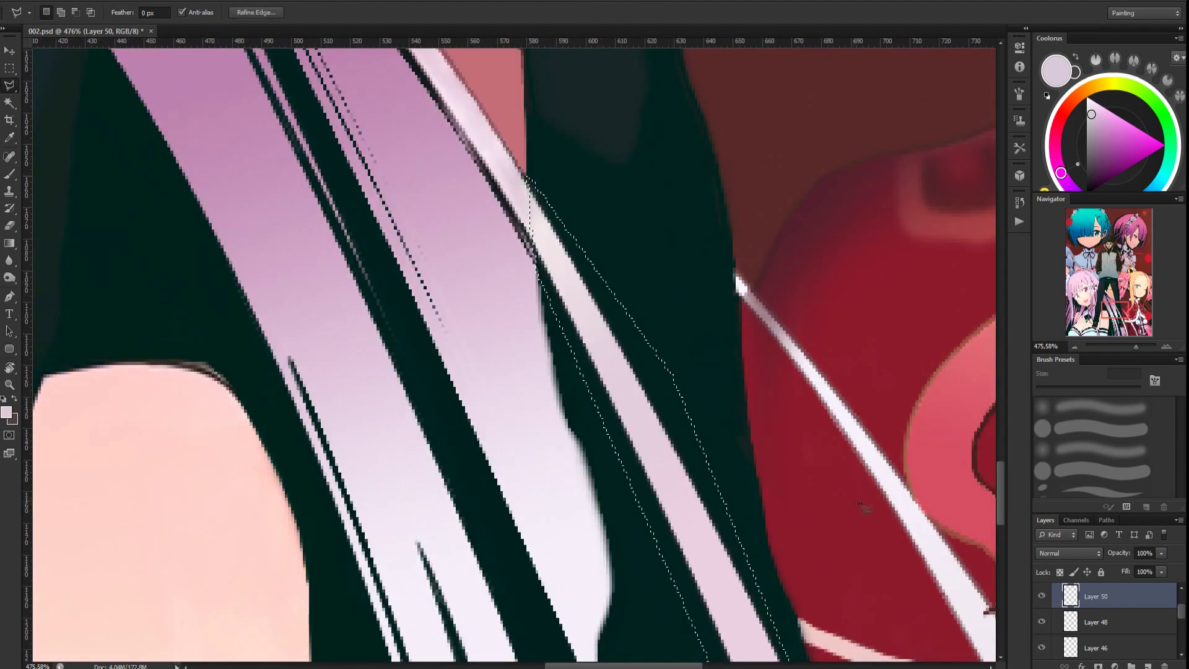
{"action": "key", "text": "Delete"}
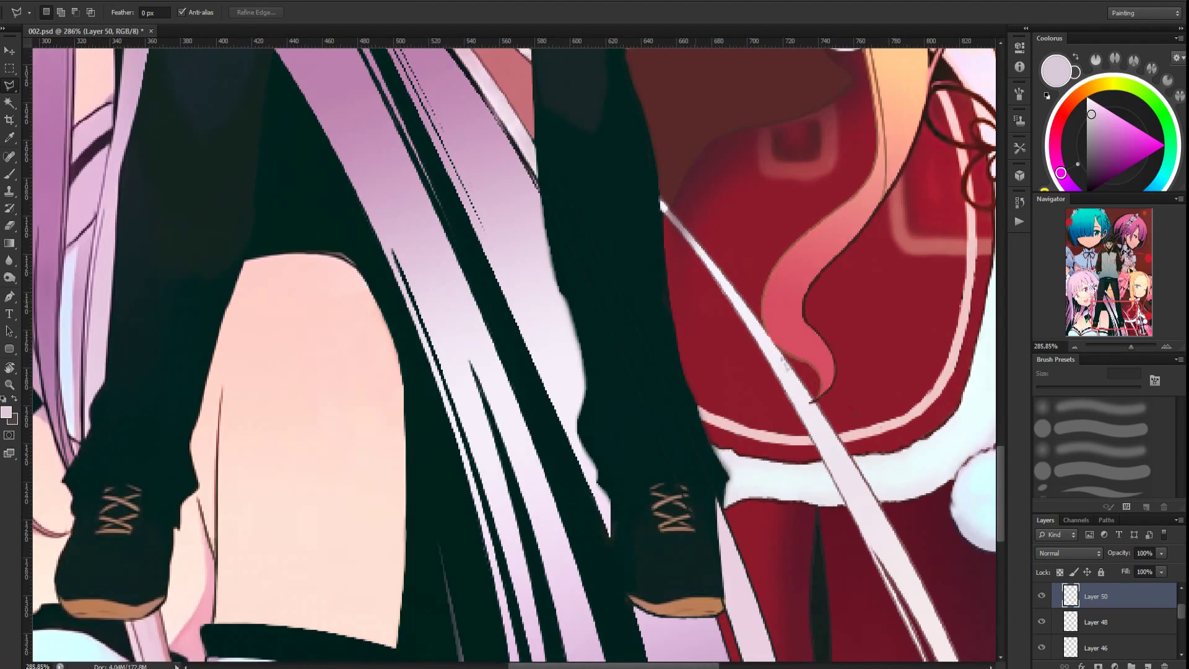
Set Layer 50's opacity to 70% and cut away the strand fill overlapping the shoe's side
{"action": "scroll", "coordinate": [1079, 593], "scroll_direction": "up", "scroll_amount": 2}
{"action": "left_click_drag", "start_coordinate": [1124, 556], "coordinate": [1106, 559]}
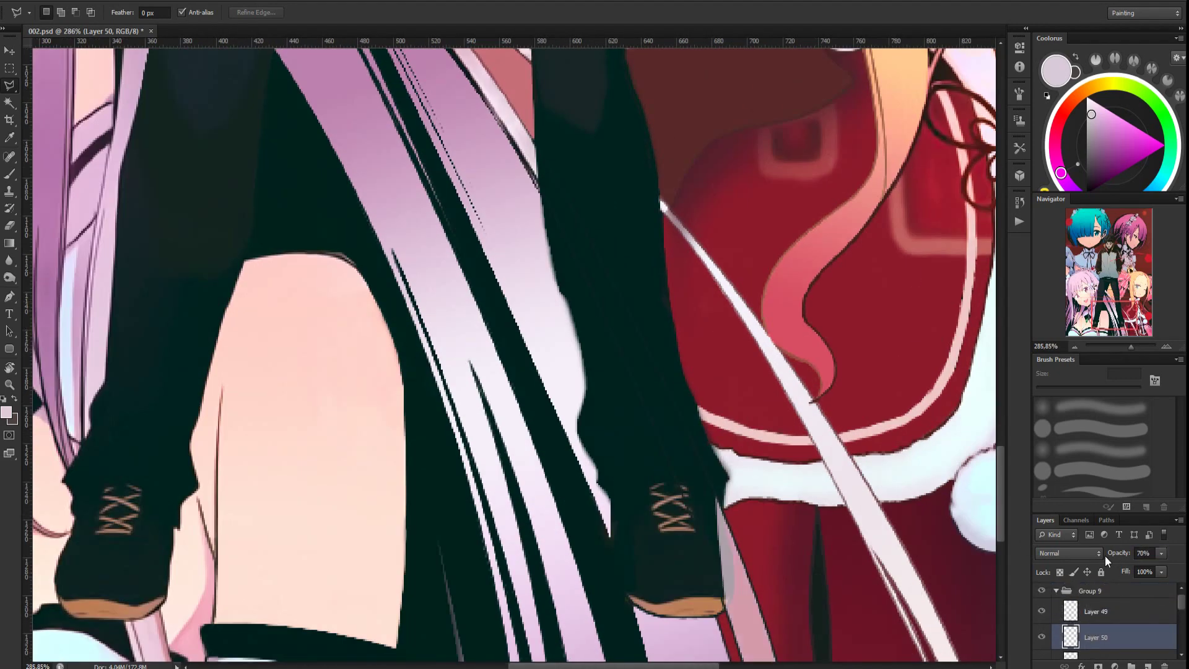
{"action": "scroll", "coordinate": [732, 521], "scroll_direction": "up", "scroll_amount": 3}
{"action": "left_click_drag", "start_coordinate": [726, 491], "coordinate": [711, 420]}
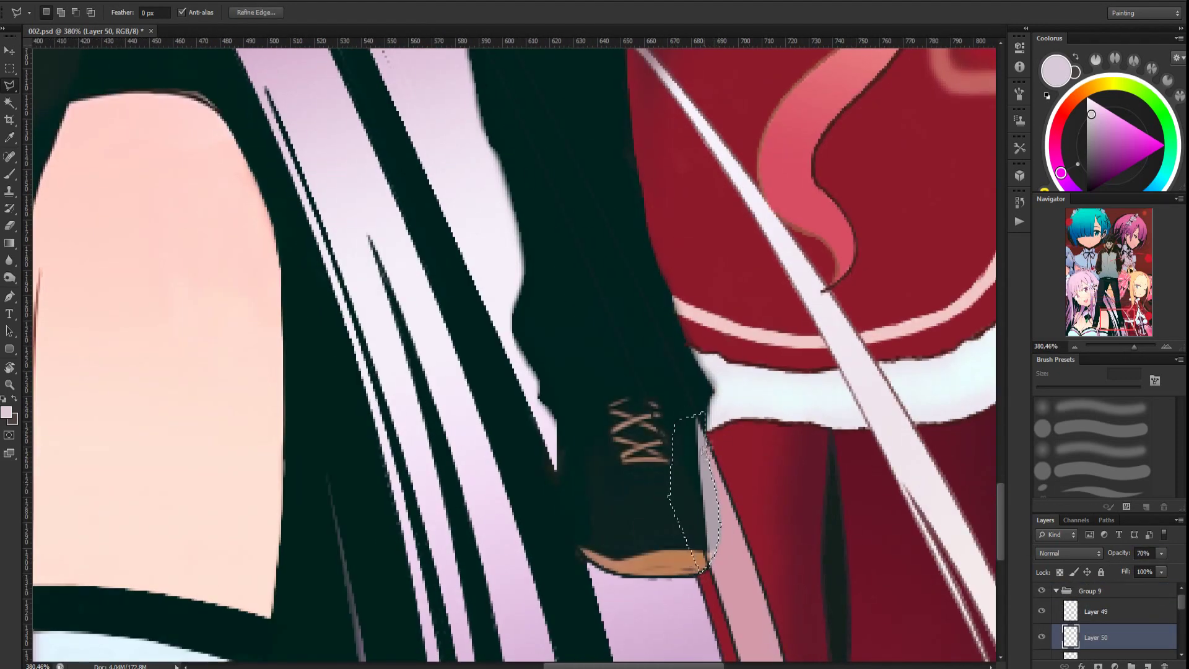
{"action": "key", "text": "ctrl+d"}
Clean up the strand outline around the shoe on Layer 49 with a 5 px Eraser, and collapse and select Group 9
{"action": "scroll", "coordinate": [688, 412], "scroll_direction": "down", "scroll_amount": 2}
{"action": "left_click", "coordinate": [1047, 617]}
{"action": "key", "text": "e"}
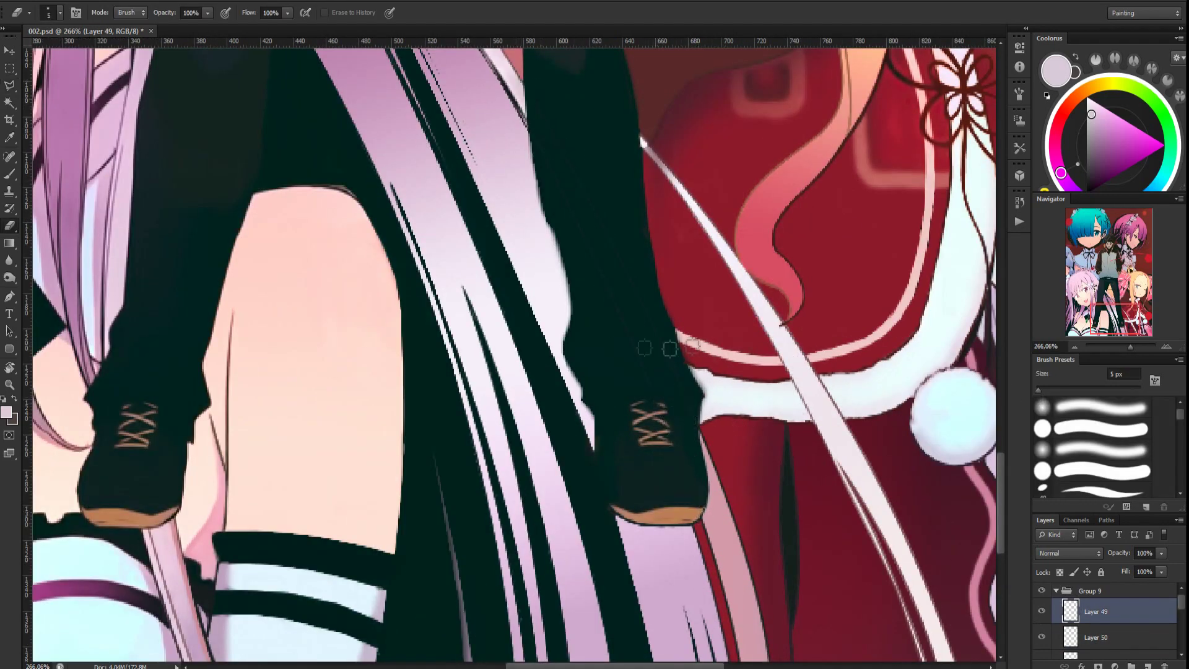
{"action": "scroll", "coordinate": [669, 344], "scroll_direction": "down", "scroll_amount": 3}
{"action": "scroll", "coordinate": [721, 260], "scroll_direction": "up", "scroll_amount": 2}
{"action": "left_click", "coordinate": [1056, 591]}
{"action": "scroll", "coordinate": [1060, 597], "scroll_direction": "down", "scroll_amount": 2}
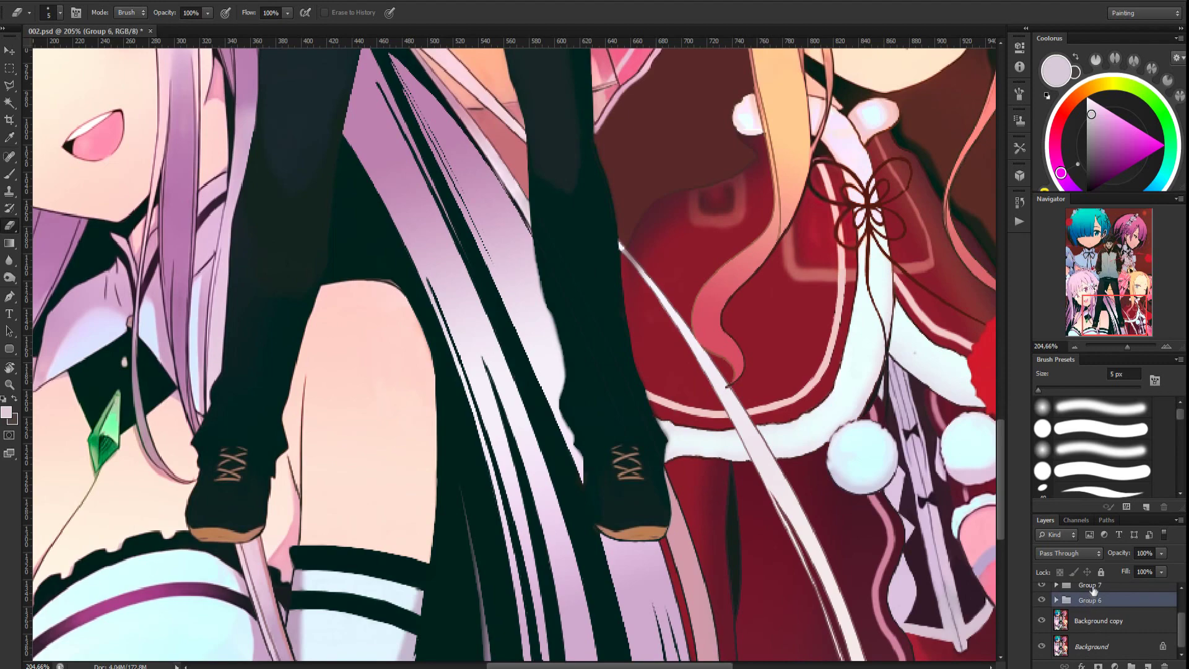
{"action": "scroll", "coordinate": [1092, 595], "scroll_direction": "up", "scroll_amount": 2}
{"action": "left_click", "coordinate": [1088, 591]}
On a new Layer 51, select a thin sliver along the white strand's upper edge and paint it in sampled pale lavender
{"action": "scroll", "coordinate": [676, 297], "scroll_direction": "up", "scroll_amount": 4}
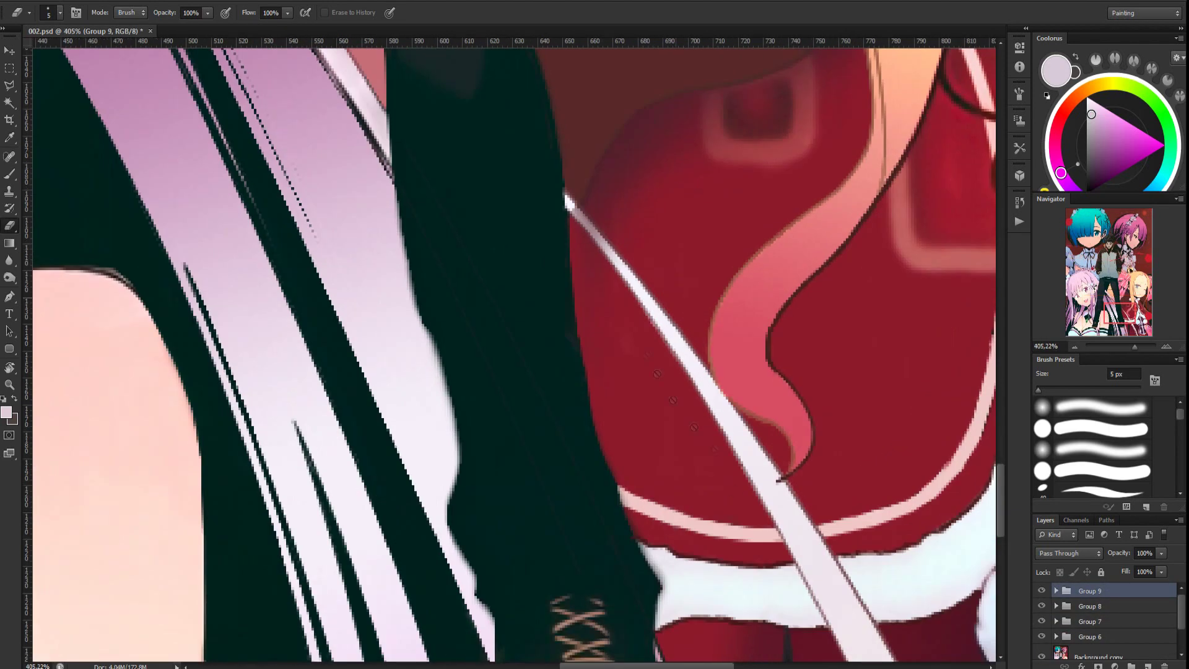
{"action": "key", "text": "b"}
{"action": "left_click", "coordinate": [654, 322], "text": "alt"}
{"action": "left_click", "coordinate": [1147, 666]}
{"action": "key", "text": "l"}
{"action": "left_click", "coordinate": [568, 207]}
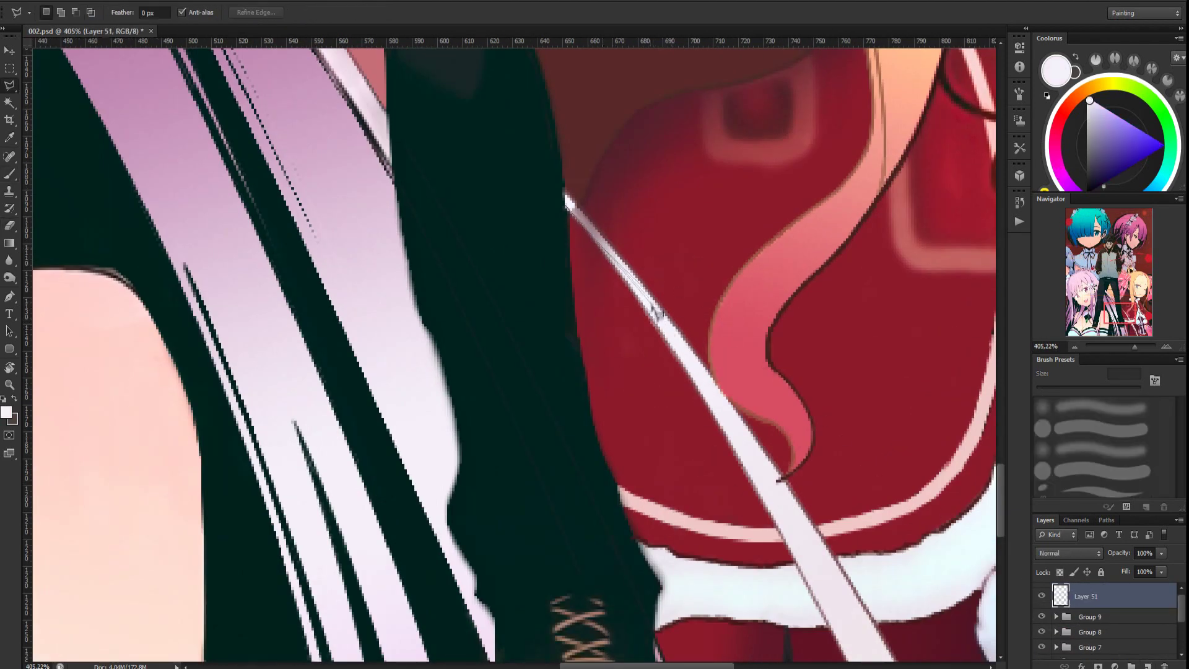
{"action": "key", "text": "b"}
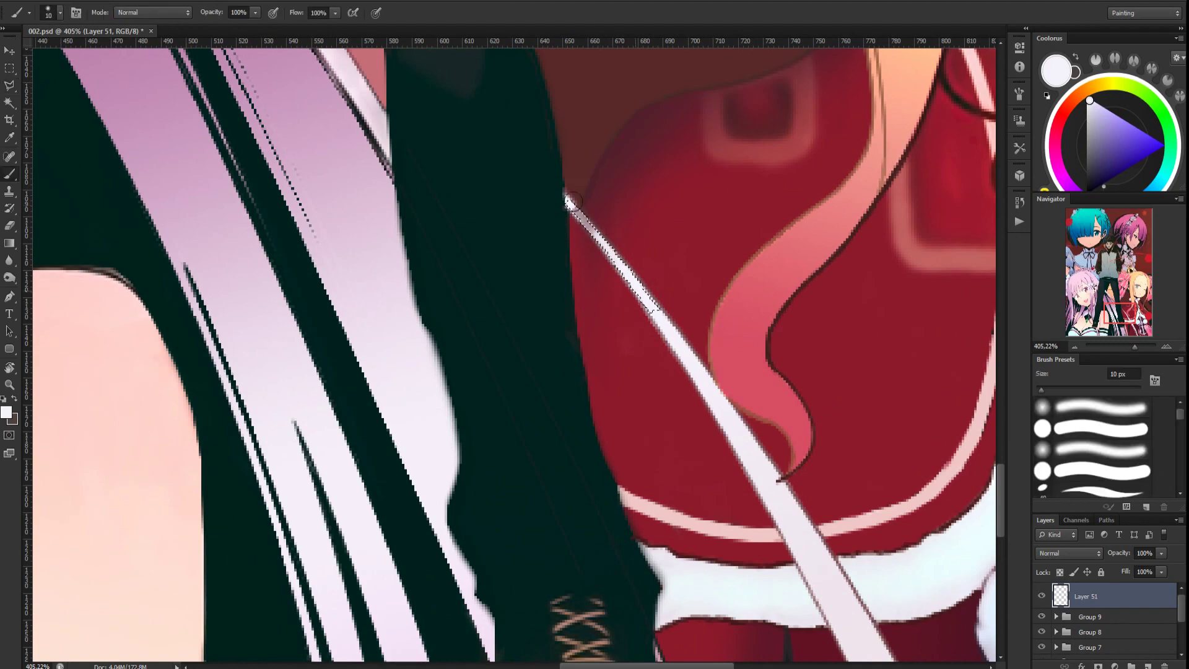
Try to move Layer 51 down the layer stack to Group 6, and undo the attempts
{"action": "scroll", "coordinate": [643, 336], "scroll_direction": "down", "scroll_amount": 8}
{"action": "left_click_drag", "start_coordinate": [1086, 596], "coordinate": [1097, 639]}
{"action": "scroll", "coordinate": [688, 305], "scroll_direction": "up", "scroll_amount": 7}
{"action": "key", "text": "ctrl+z"}
{"action": "key", "text": "ctrl+z"}
{"action": "left_click_drag", "start_coordinate": [1097, 630], "coordinate": [1096, 649]}
{"action": "key", "text": "ctrl+z"}
Toggle Group 6 to compare, expand it, and place Layer 51 inside it above Layer 37
{"action": "left_click", "coordinate": [1042, 647]}
{"action": "left_click", "coordinate": [1042, 647]}
{"action": "left_click", "coordinate": [1058, 622]}
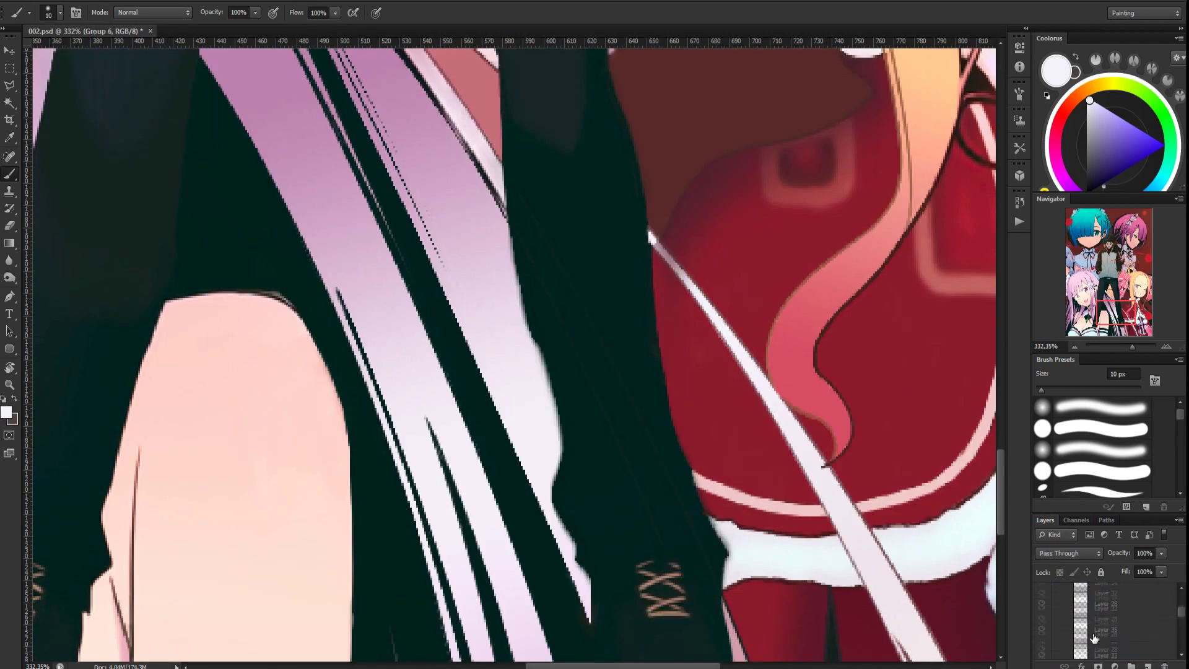
{"action": "left_click_drag", "start_coordinate": [1104, 648], "coordinate": [1109, 604]}
{"action": "scroll", "coordinate": [737, 465], "scroll_direction": "down", "scroll_amount": 10}
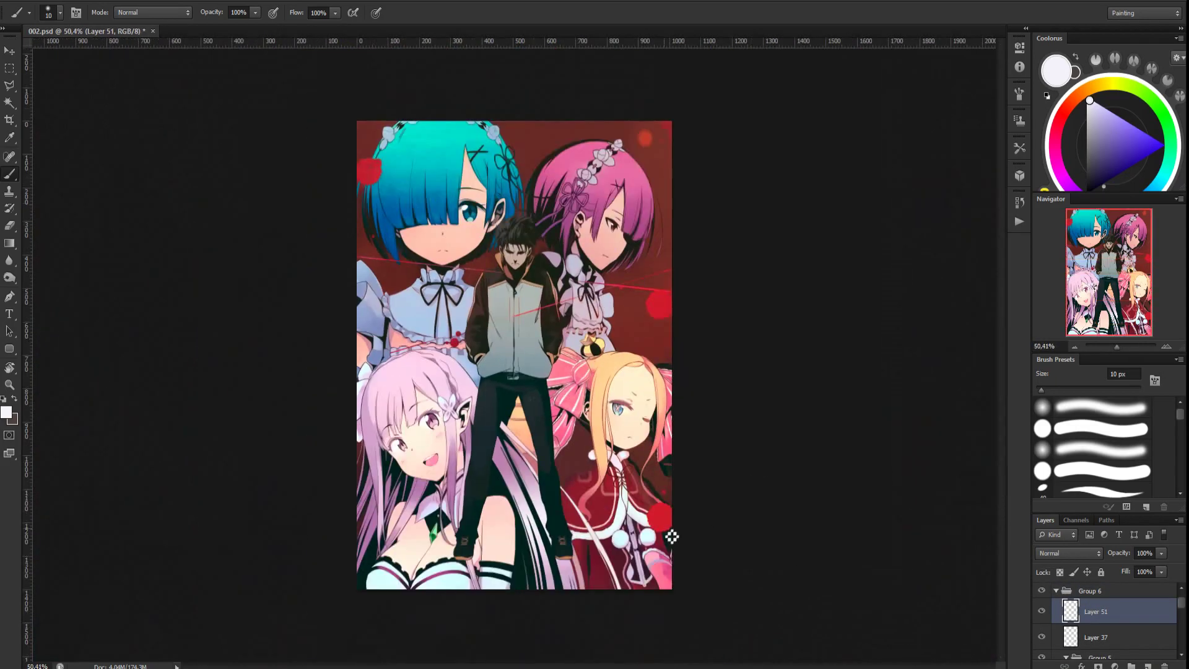